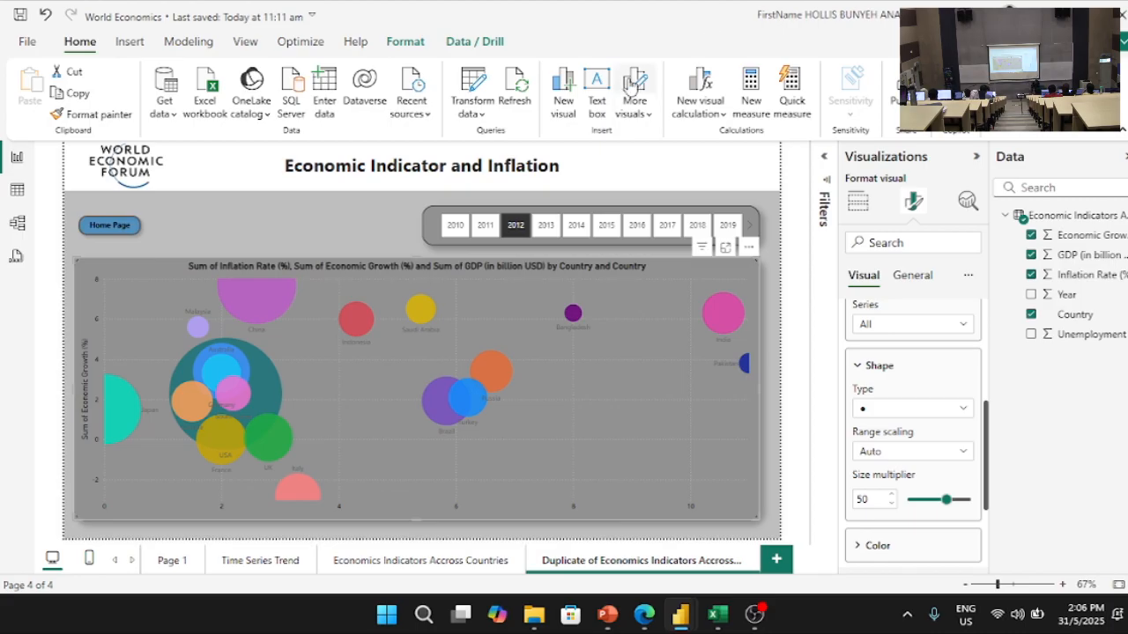
pyautogui.click(858, 205)
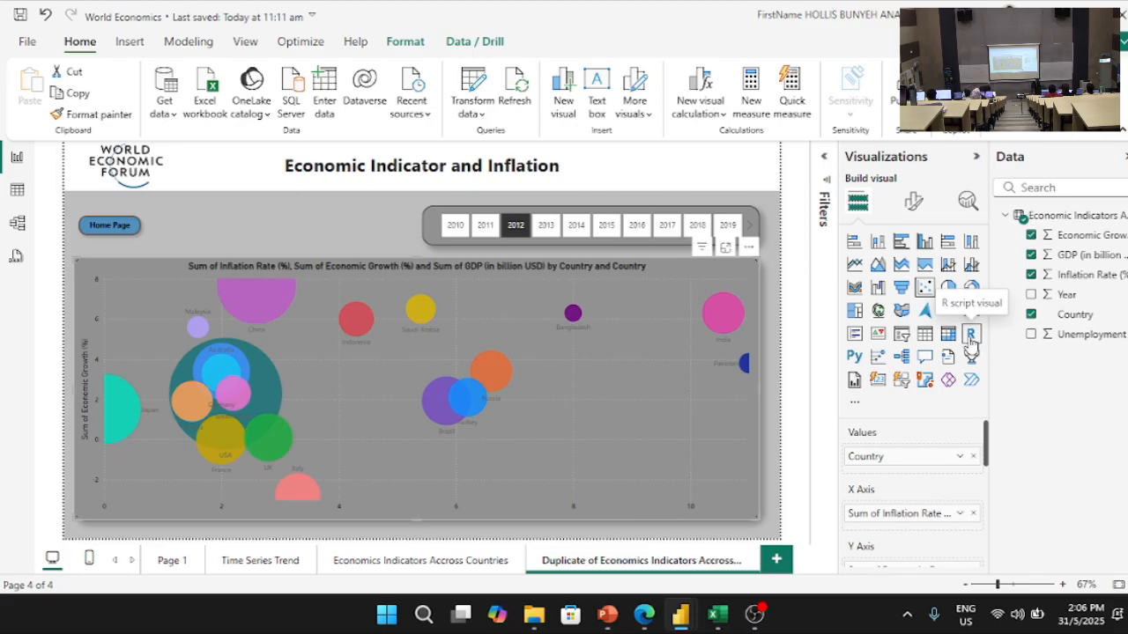
pyautogui.click(348, 245)
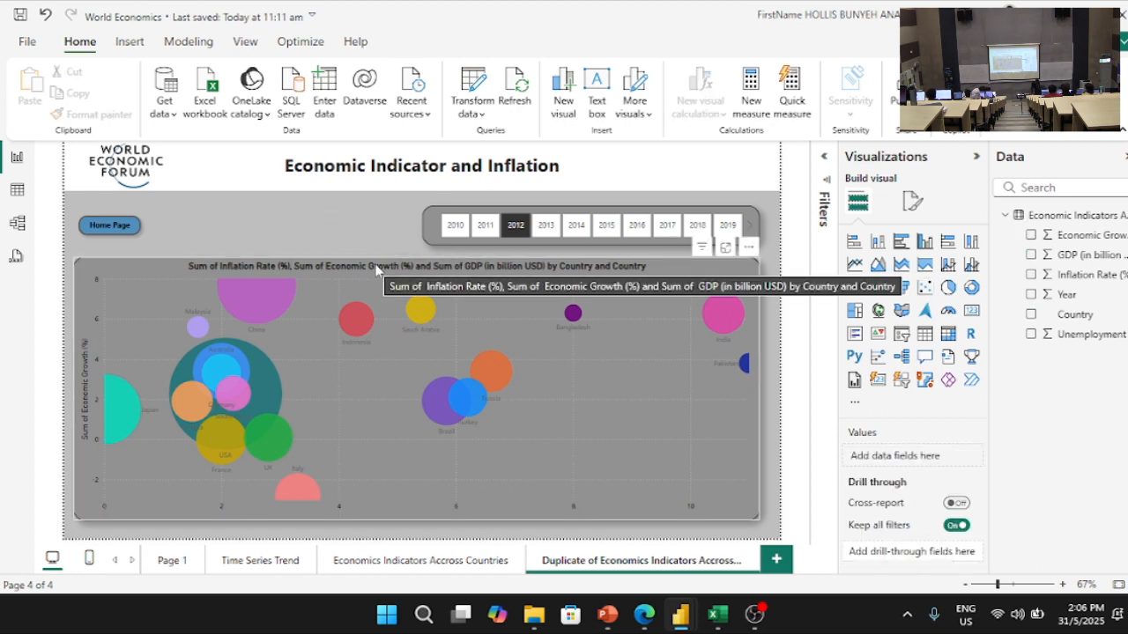
pyautogui.click(333, 269)
pyautogui.click(292, 238)
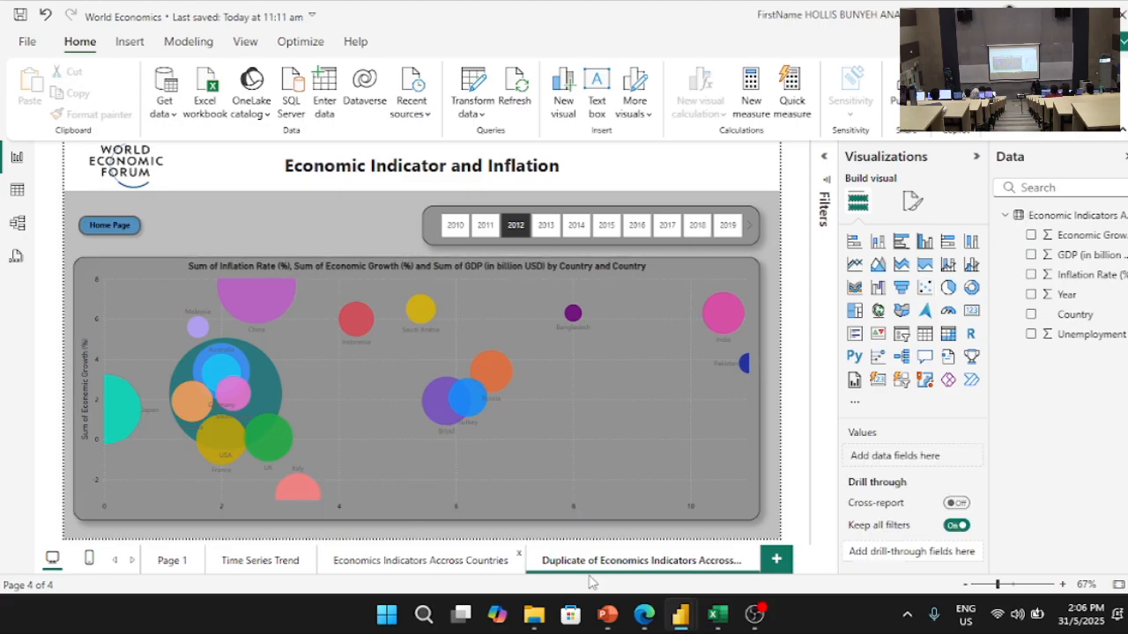
pyautogui.click(502, 569)
pyautogui.click(600, 566)
# - Look at the Heat Map page in the World Economics Forum report and return to the World Economics report
pyautogui.moveTo(680, 614)
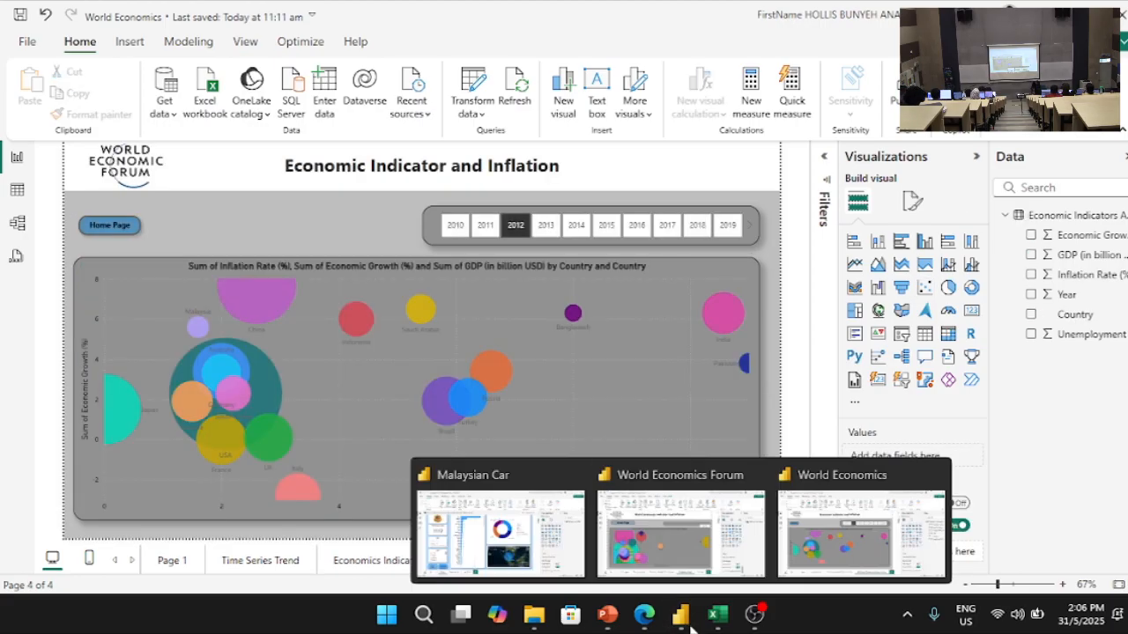
pyautogui.click(677, 552)
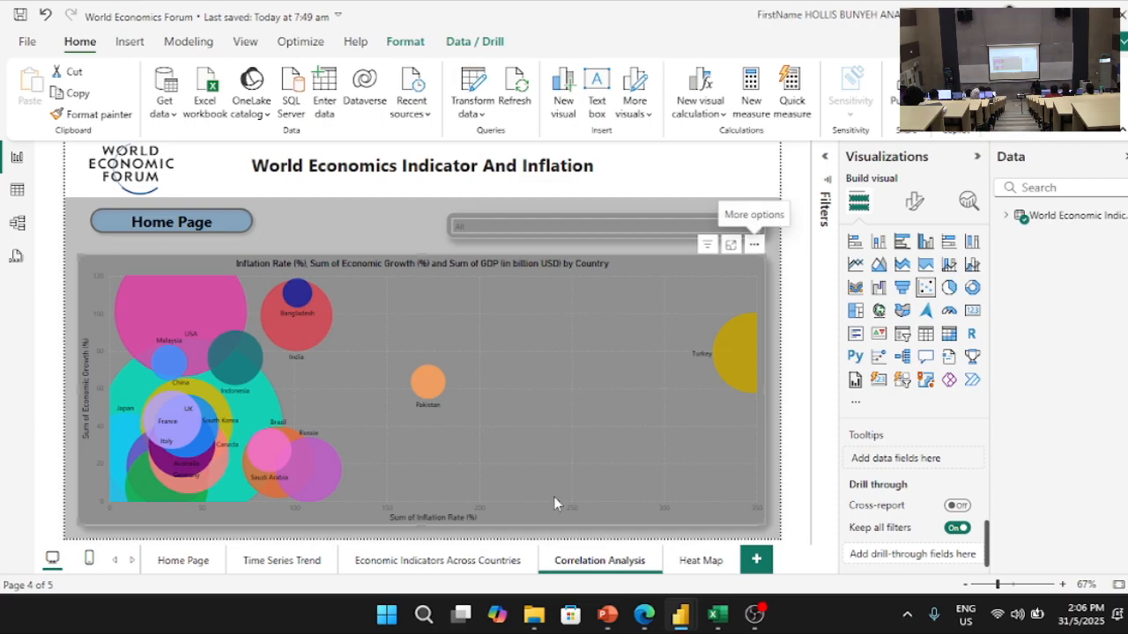
pyautogui.click(695, 569)
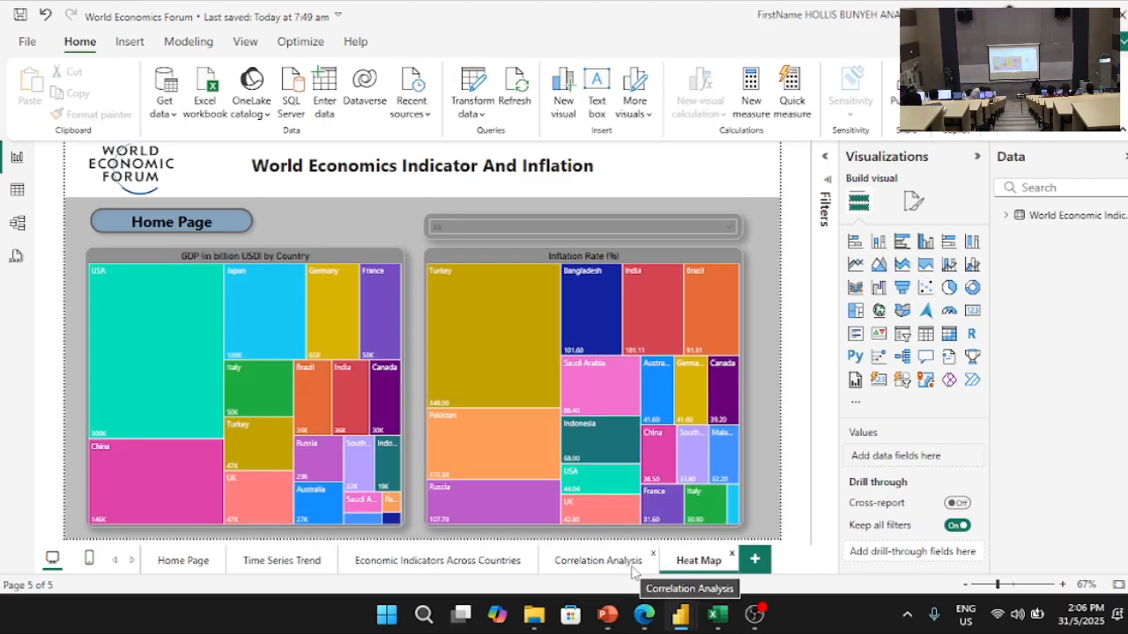
pyautogui.moveTo(680, 614)
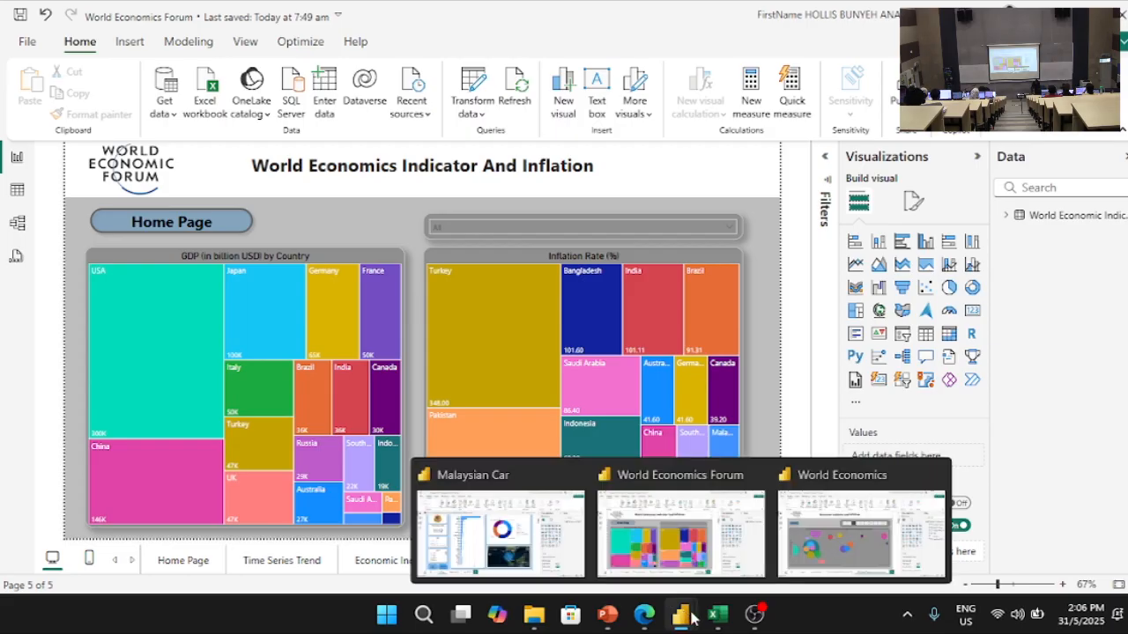
pyautogui.click(844, 535)
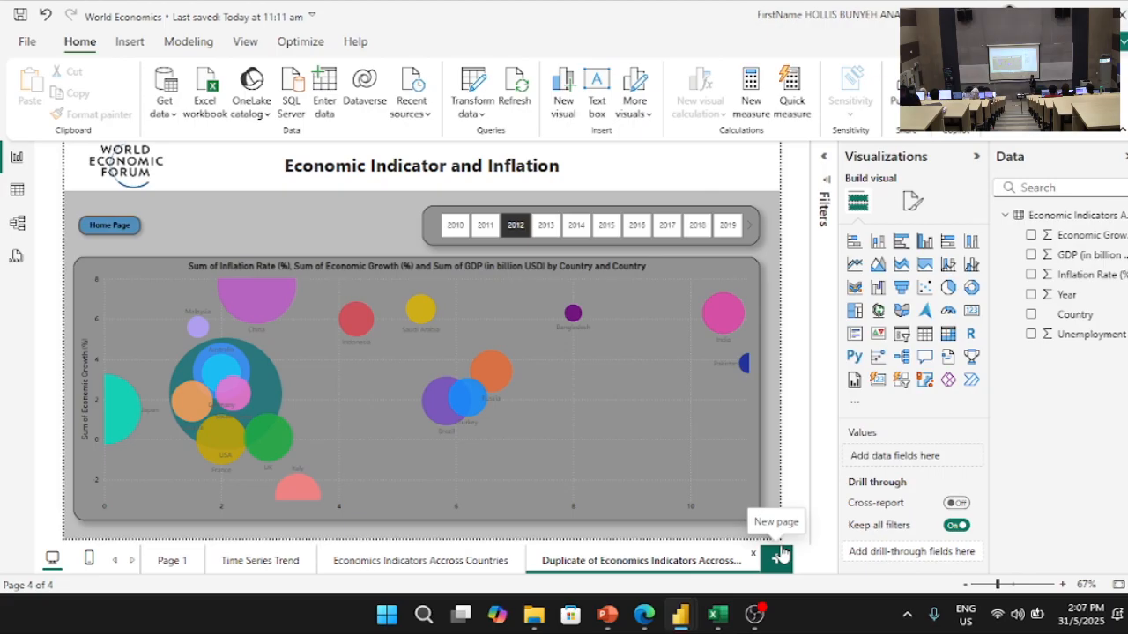
# - Duplicate the report page that holds the inflation, growth and GDP bubble chart
pyautogui.rightClick(740, 555)
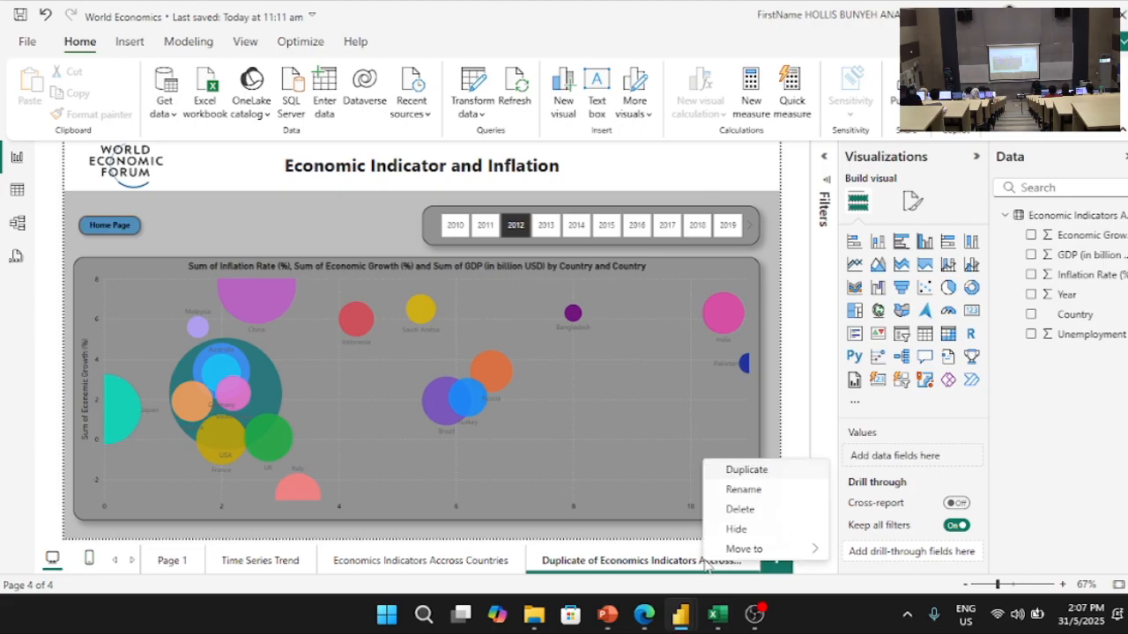
pyautogui.click(755, 473)
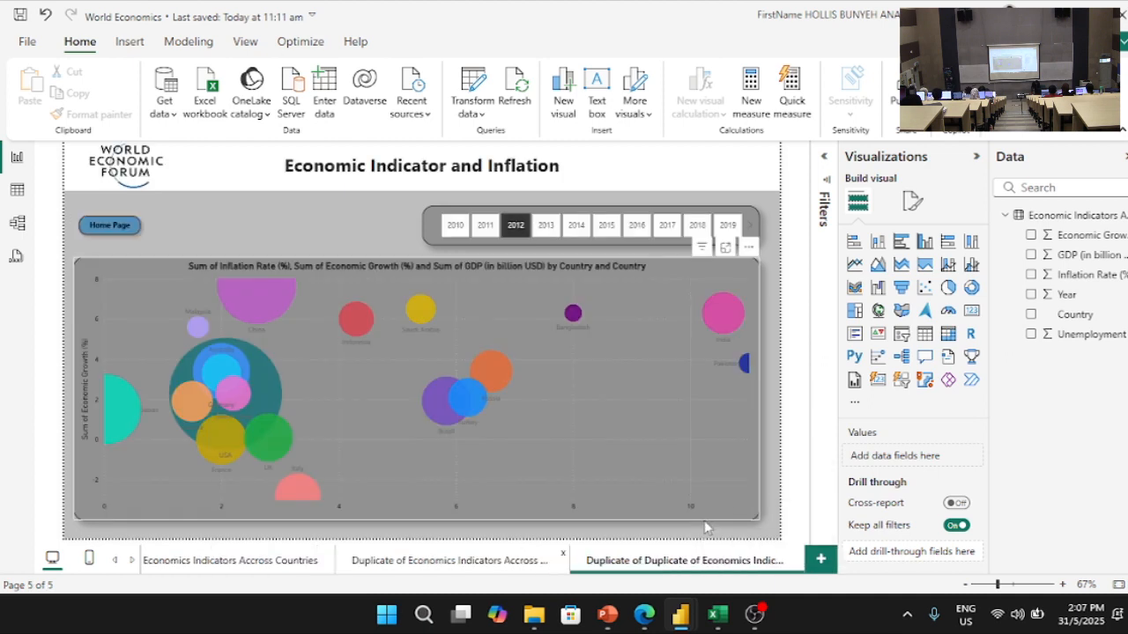
pyautogui.click(701, 577)
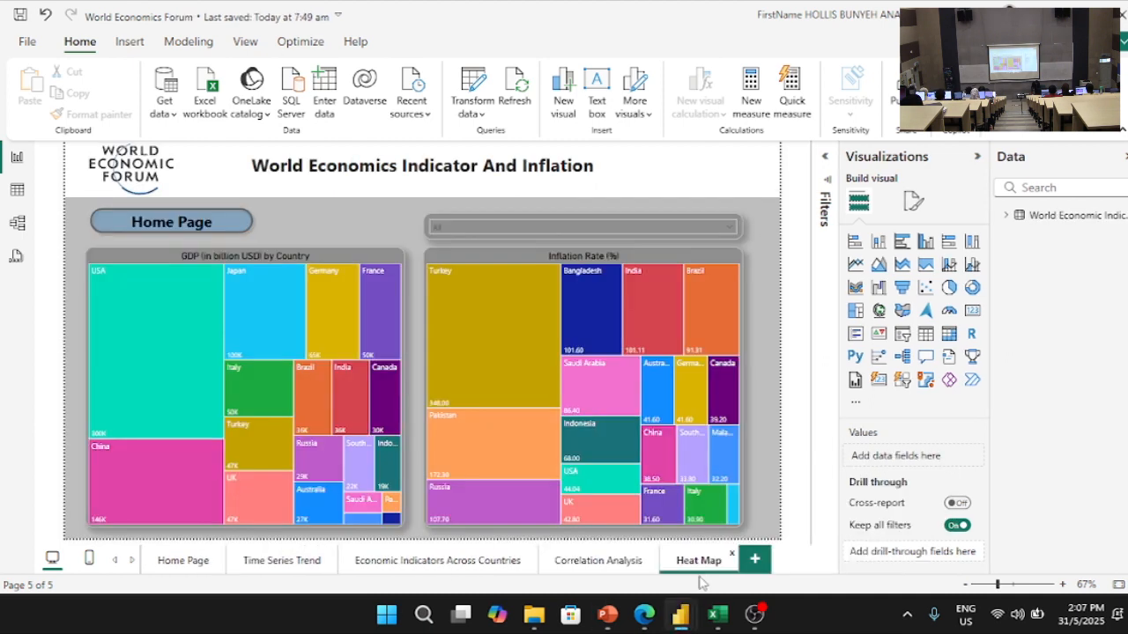
pyautogui.click(859, 533)
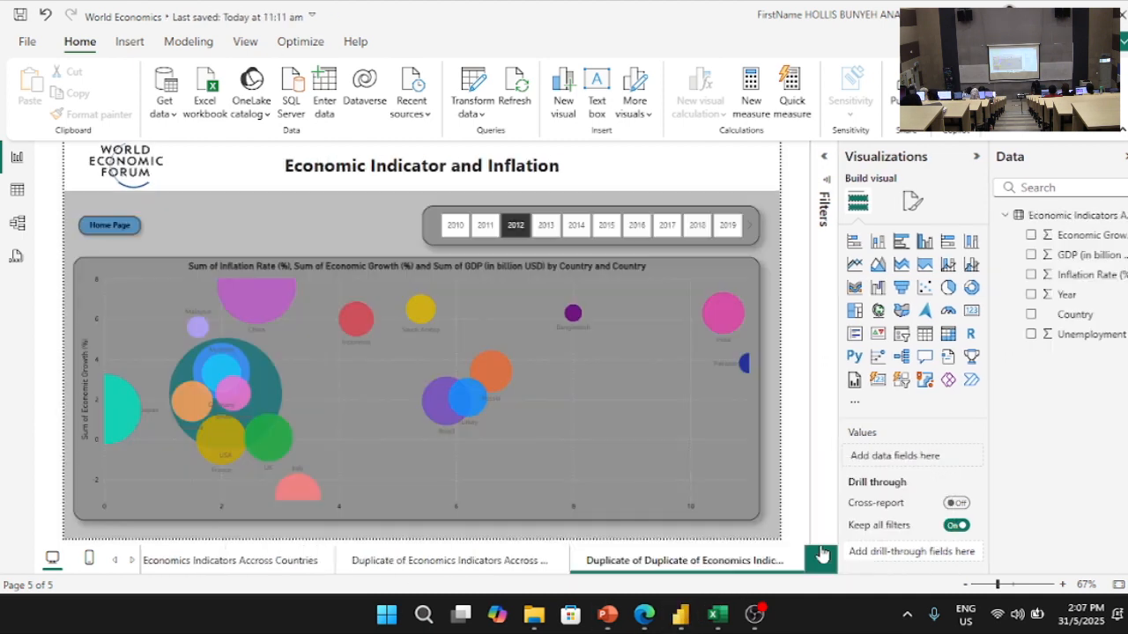
# - Remove the bubble chart from the duplicated page
pyautogui.click(334, 267)
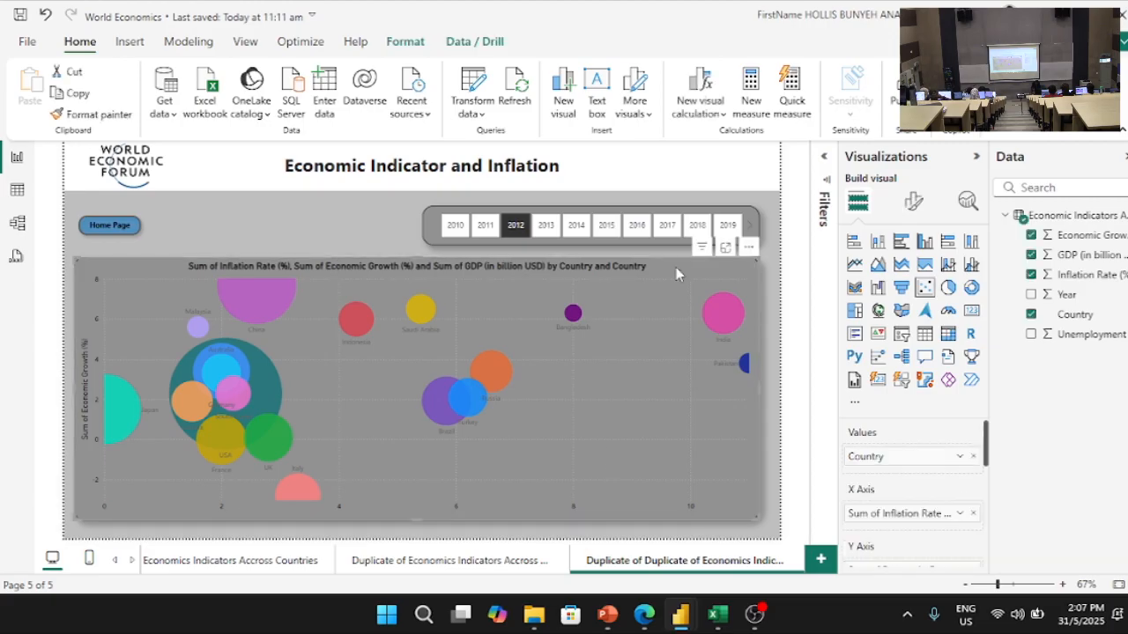
pyautogui.click(748, 247)
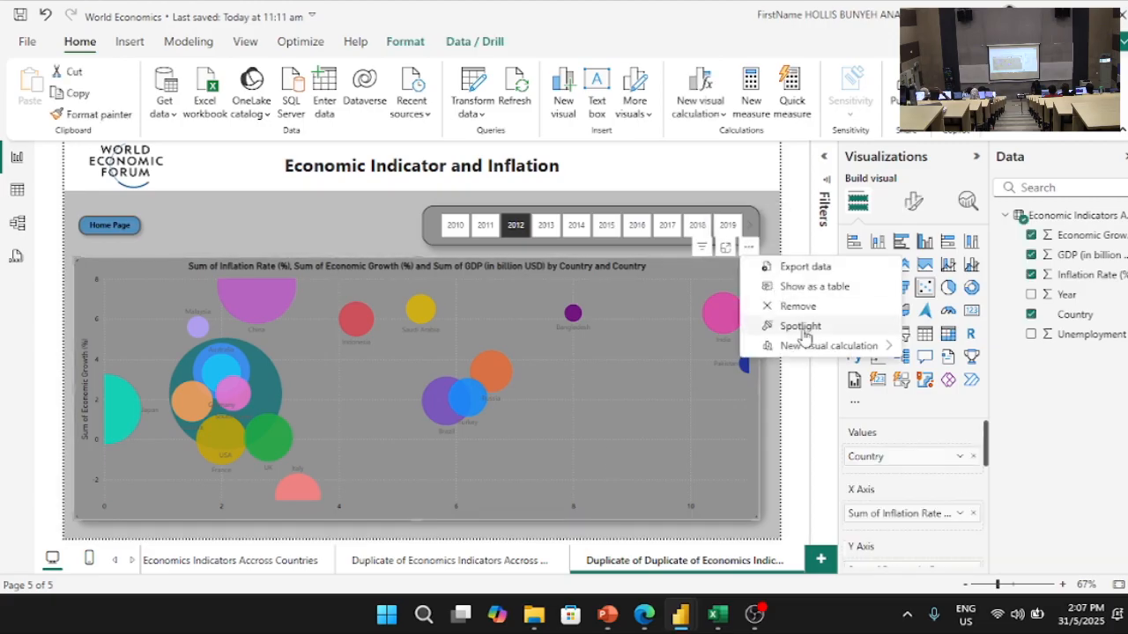
pyautogui.click(798, 305)
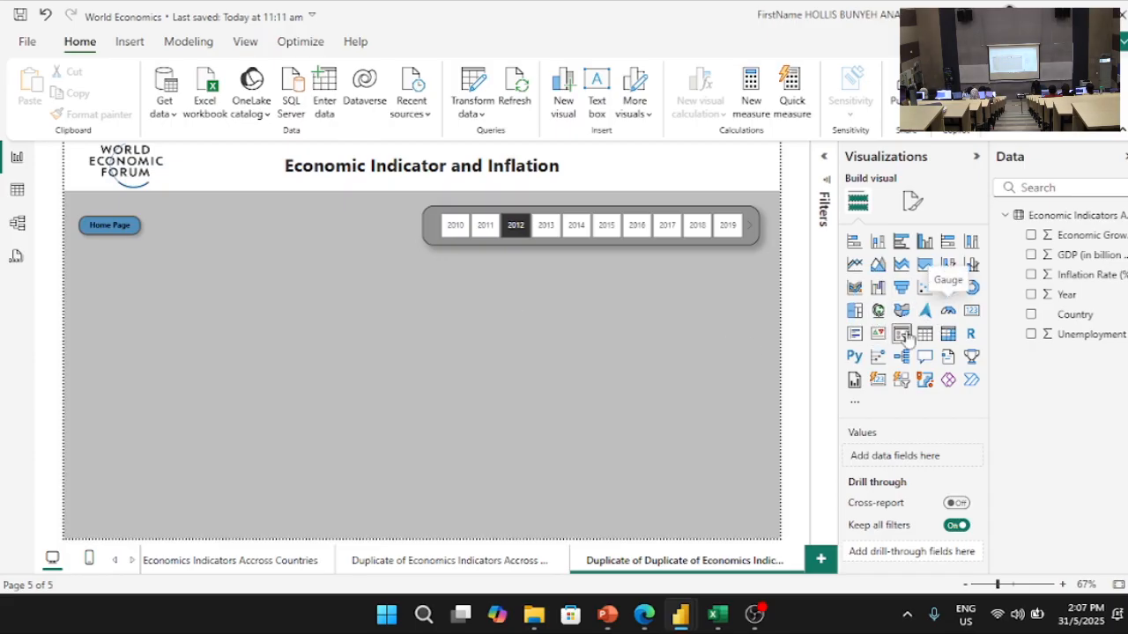
# - Add a treemap to the duplicated page and resize it to fill the area beneath the year slicer, using the reference report's heat map as a guide
pyautogui.click(854, 312)
pyautogui.moveTo(422, 380); pyautogui.dragTo(418, 513)
pyautogui.moveTo(423, 299); pyautogui.dragTo(422, 266)
pyautogui.moveTo(680, 614)
pyautogui.click(692, 548)
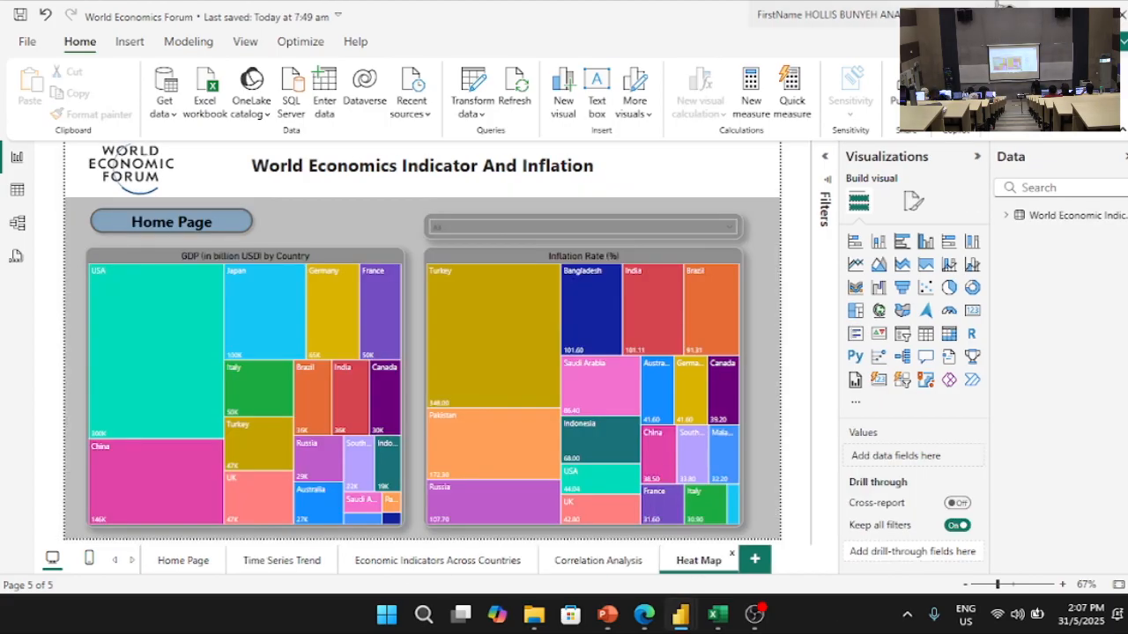
pyautogui.click(1040, 15)
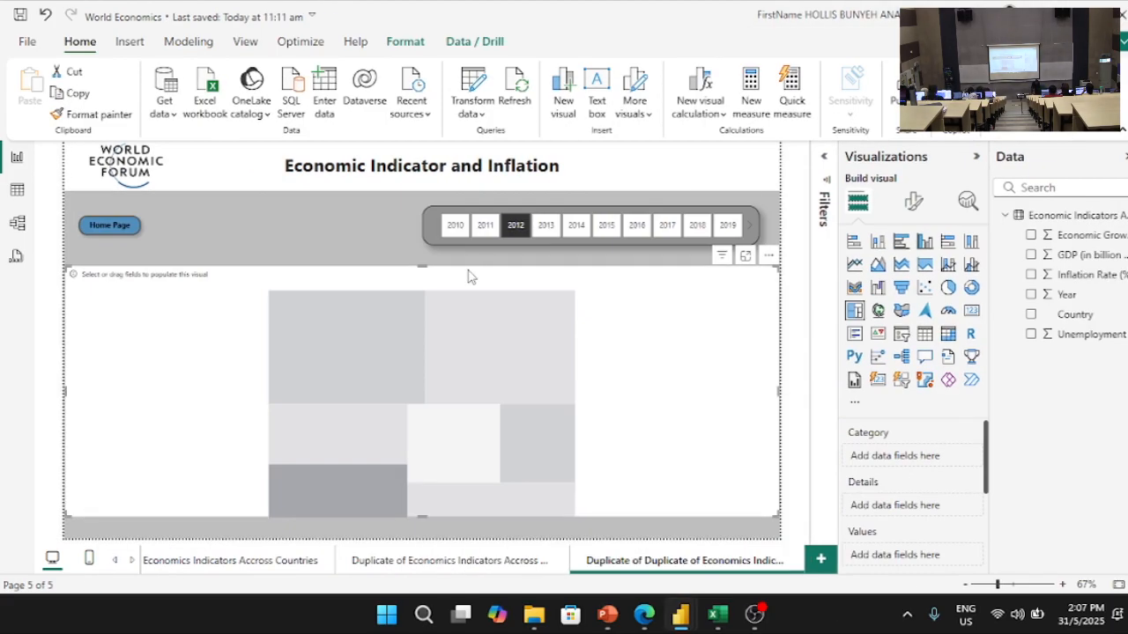
pyautogui.moveTo(775, 397)
pyautogui.mouseDown()
pyautogui.moveTo(748, 396)
pyautogui.moveTo(774, 398)
pyautogui.mouseUp()
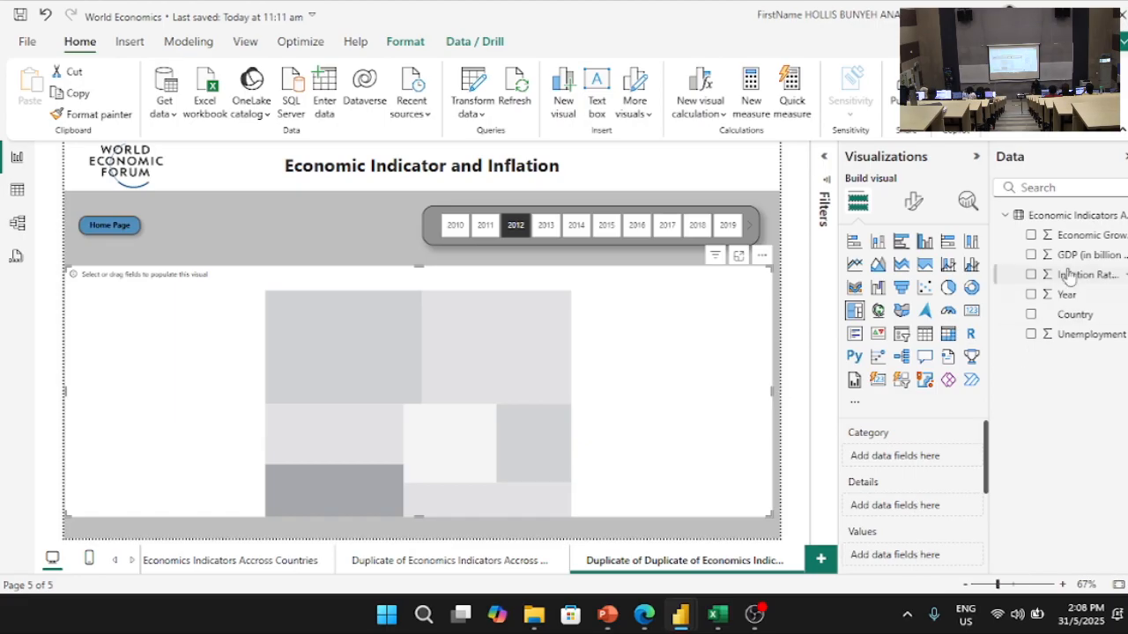
# - Assign GDP (in billion USD) to the treemap's Values and Country to its Category
pyautogui.moveTo(1077, 260); pyautogui.dragTo(919, 487)
pyautogui.scroll(1, 923, 486)
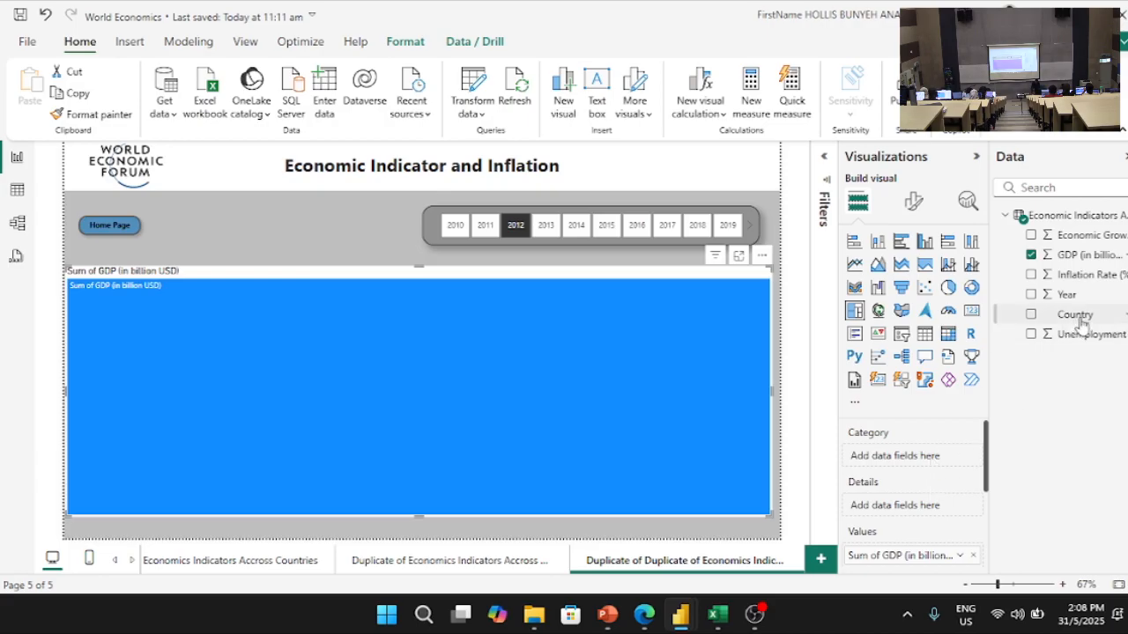
pyautogui.moveTo(1082, 325); pyautogui.dragTo(924, 465)
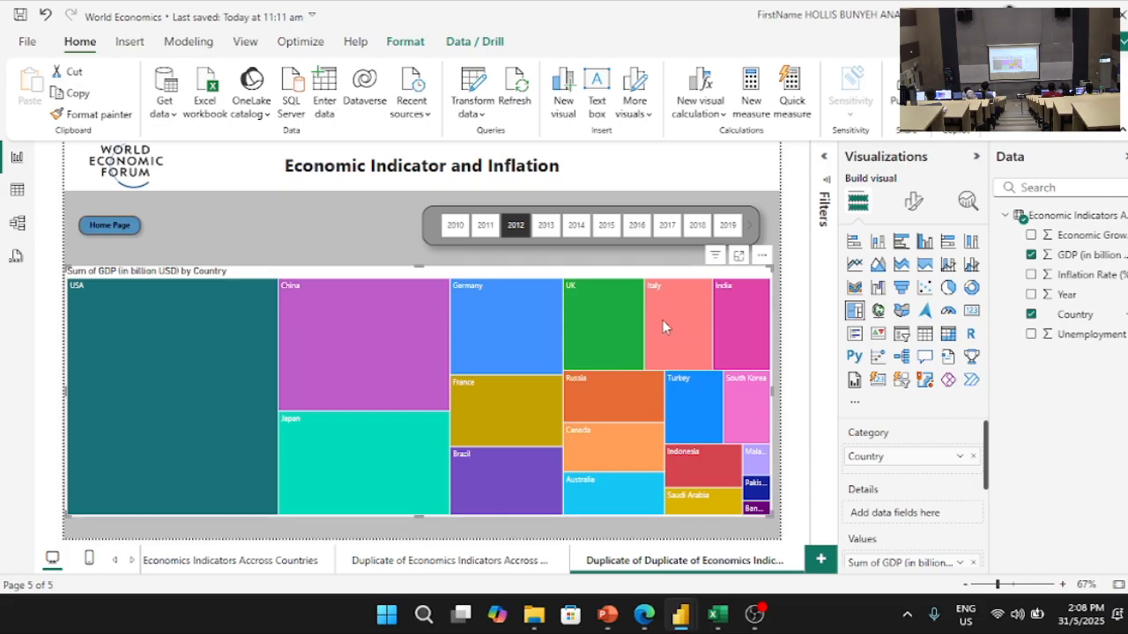
# - Copy the bubble chart's formatting from the previous page onto the GDP treemap with the Format Painter
pyautogui.click(496, 560)
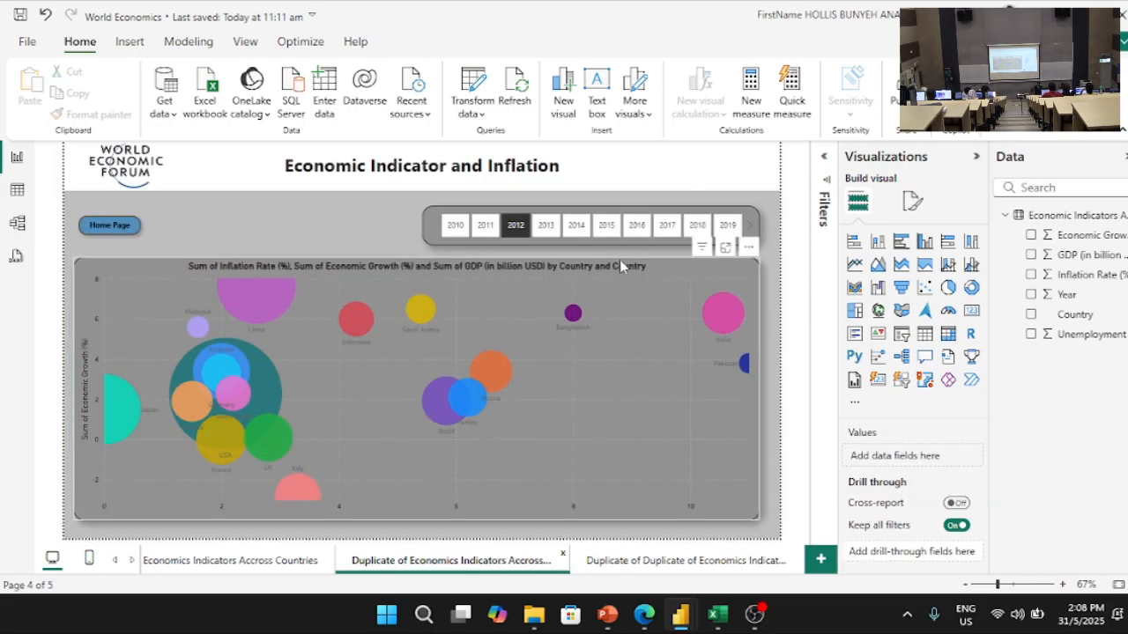
pyautogui.click(644, 266)
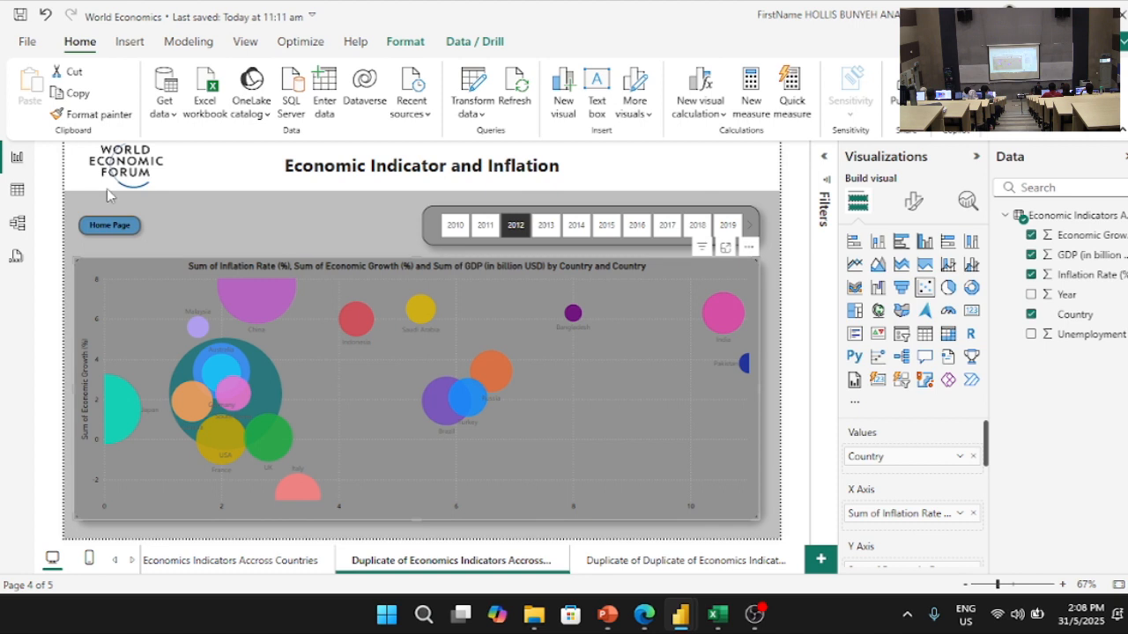
pyautogui.click(103, 121)
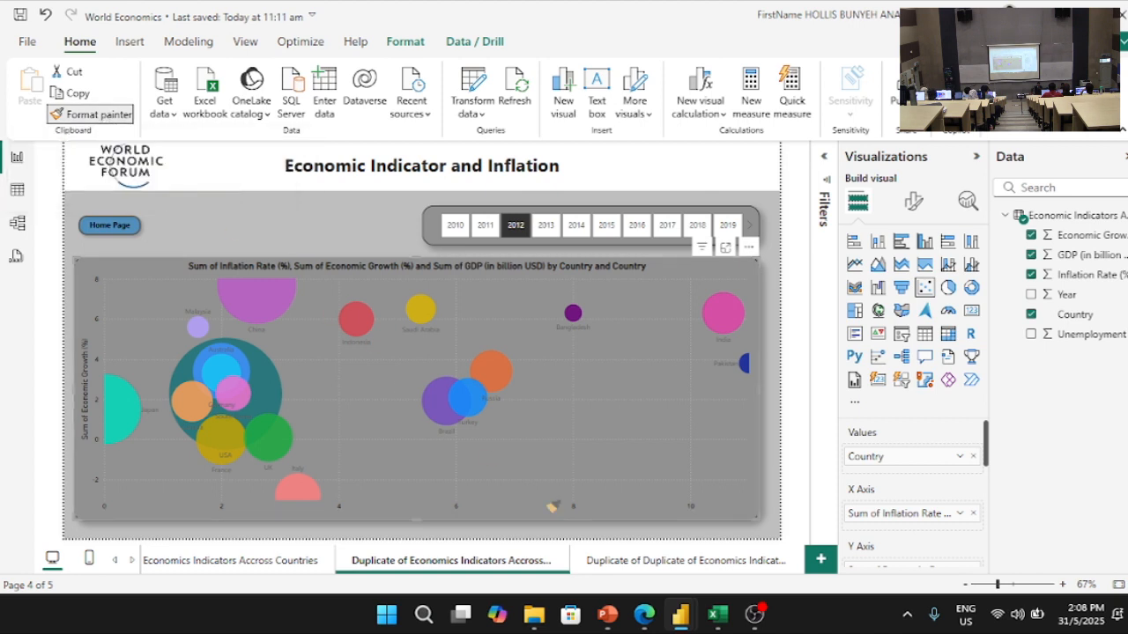
pyautogui.click(626, 565)
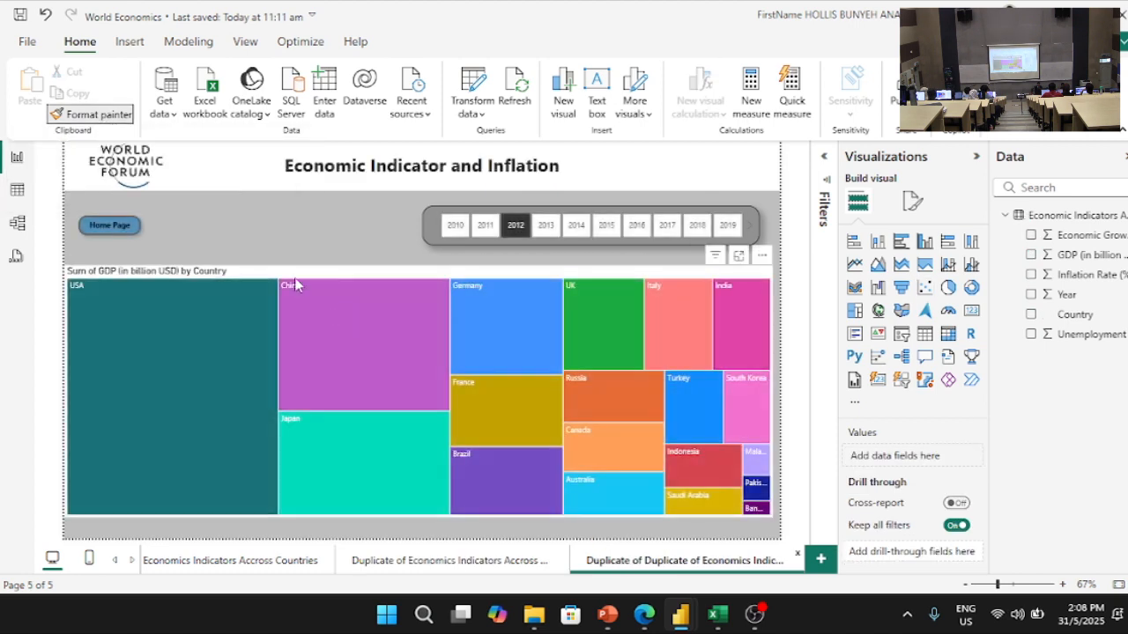
pyautogui.click(308, 274)
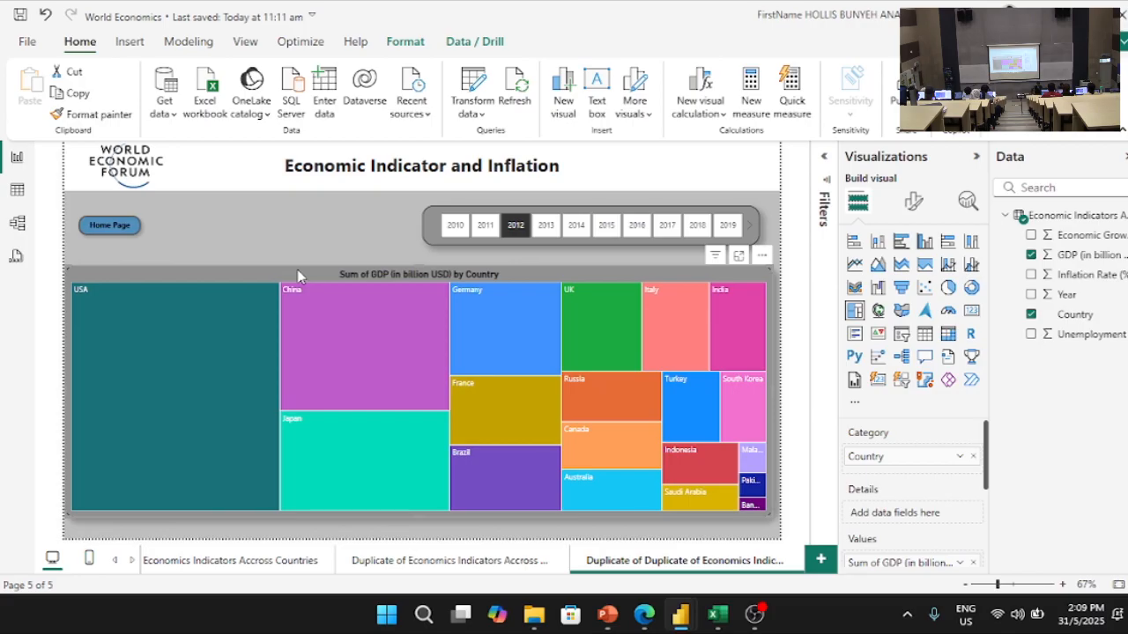
# - Turn on data labels for the GDP treemap and check the USA value
pyautogui.click(915, 205)
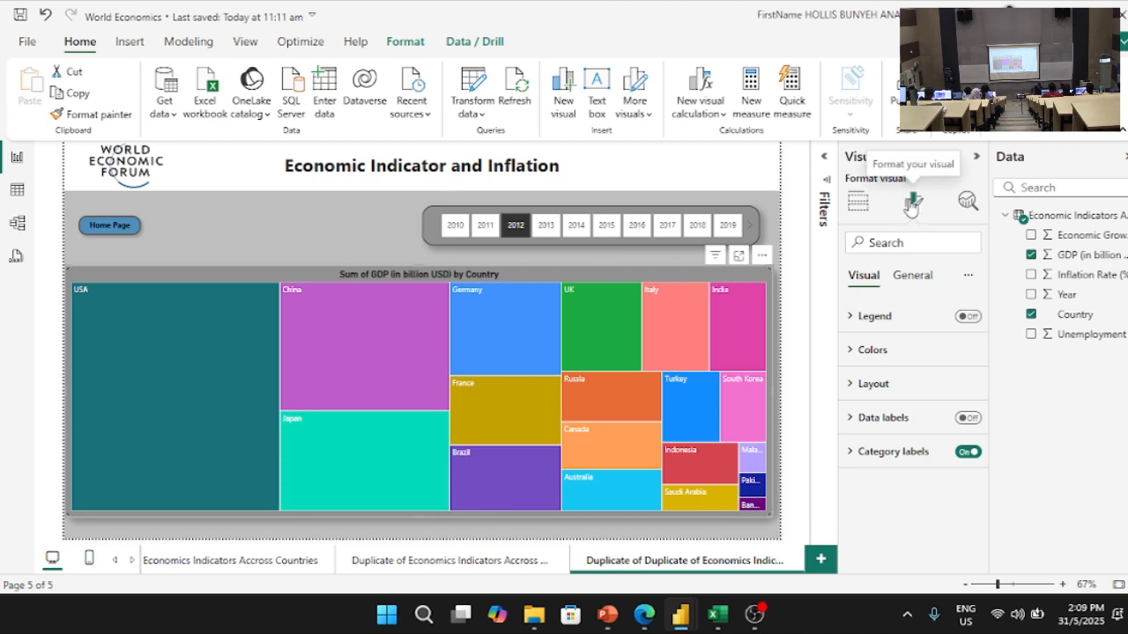
pyautogui.click(971, 421)
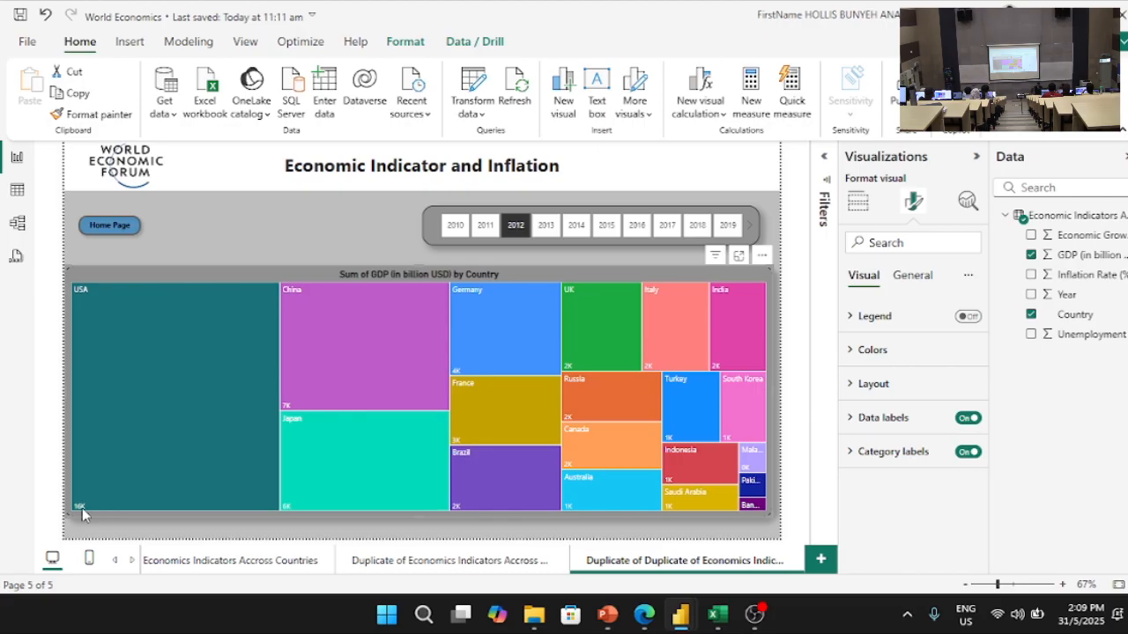
pyautogui.moveTo(84, 511)
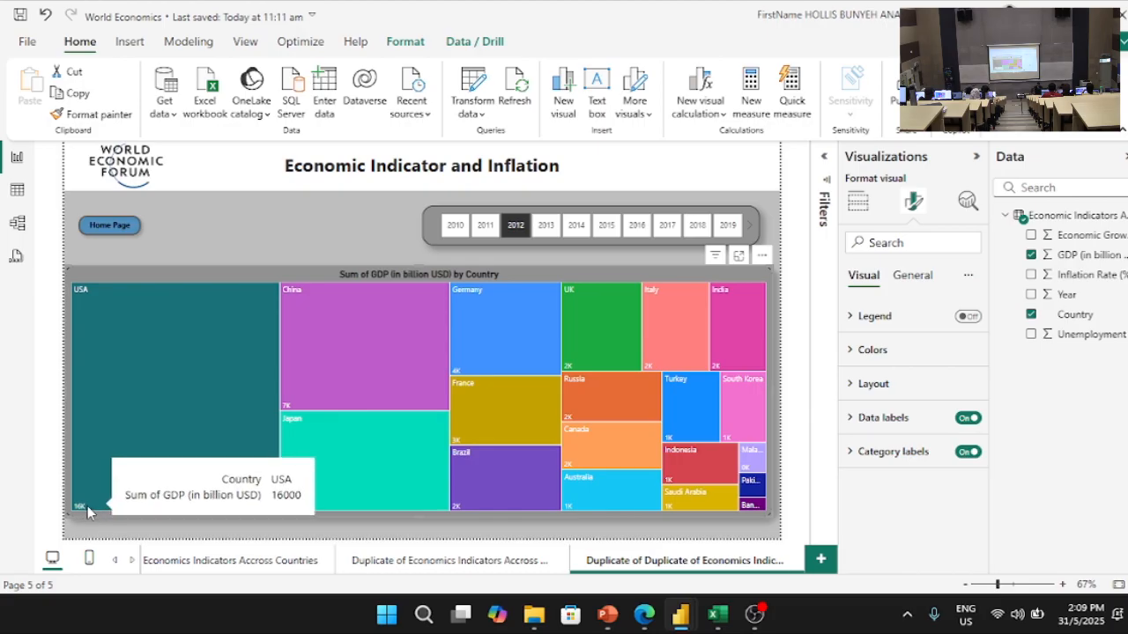
# - Format the treemap's data label values as size 20, bold and black
pyautogui.click(863, 419)
pyautogui.scroll(-2, 883, 461)
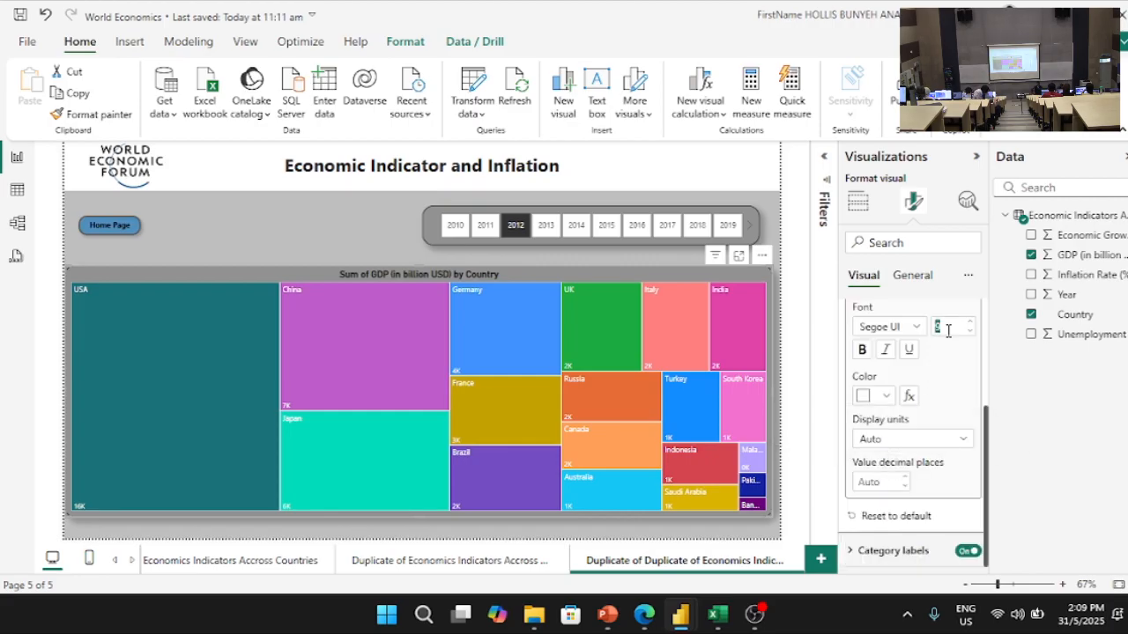
pyautogui.write('15')
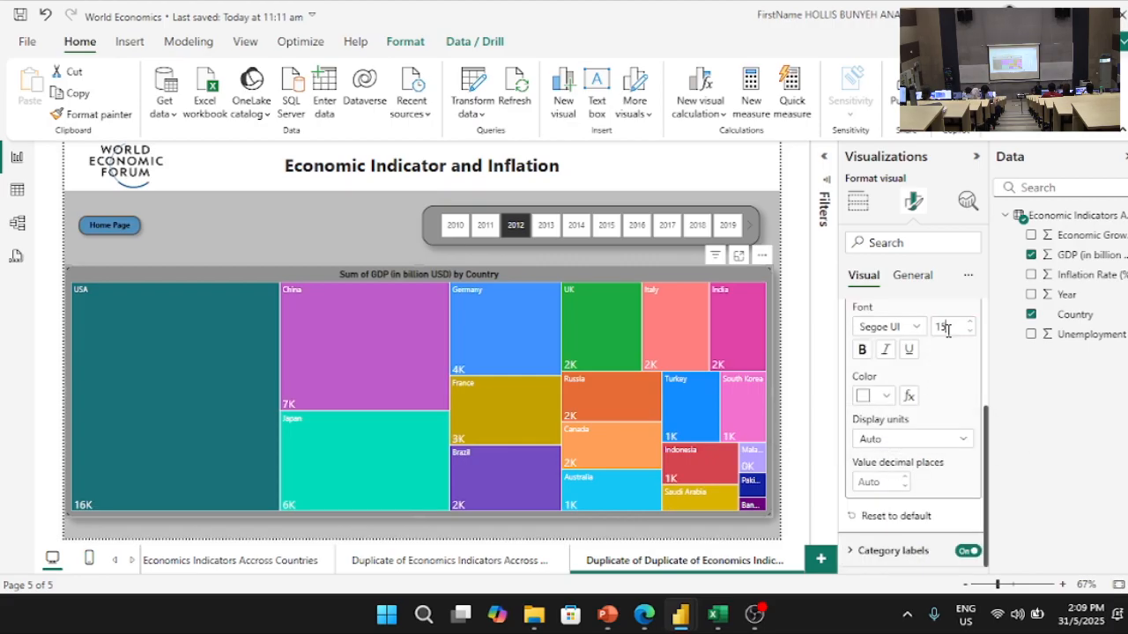
pyautogui.click(947, 329)
pyautogui.press('BackSpace')
pyautogui.write('20')
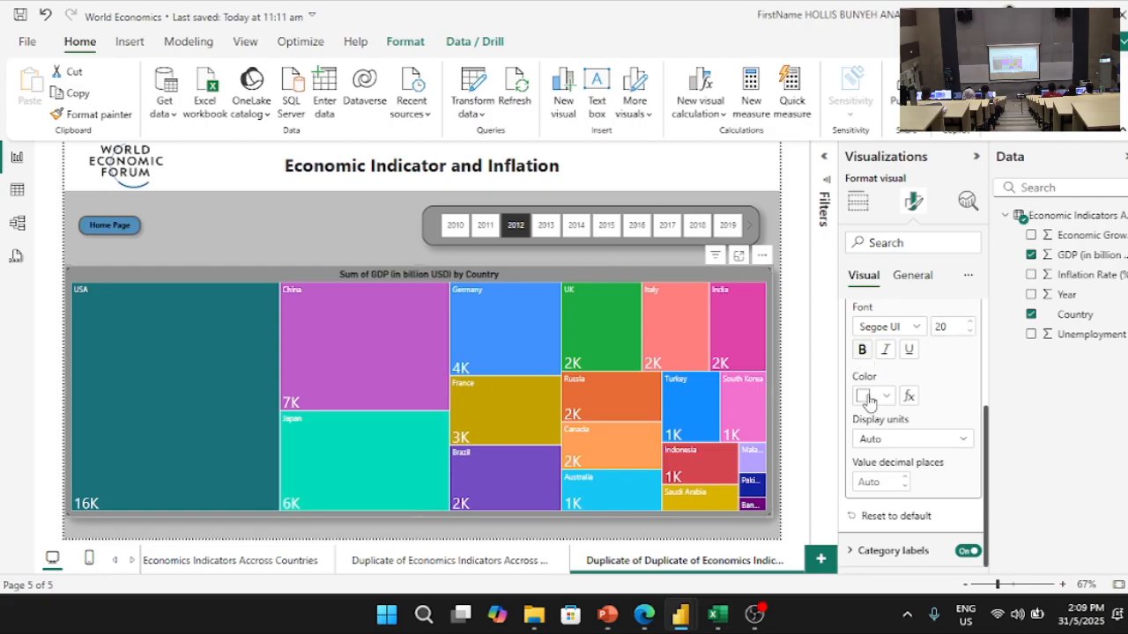
pyautogui.click(886, 397)
pyautogui.click(875, 324)
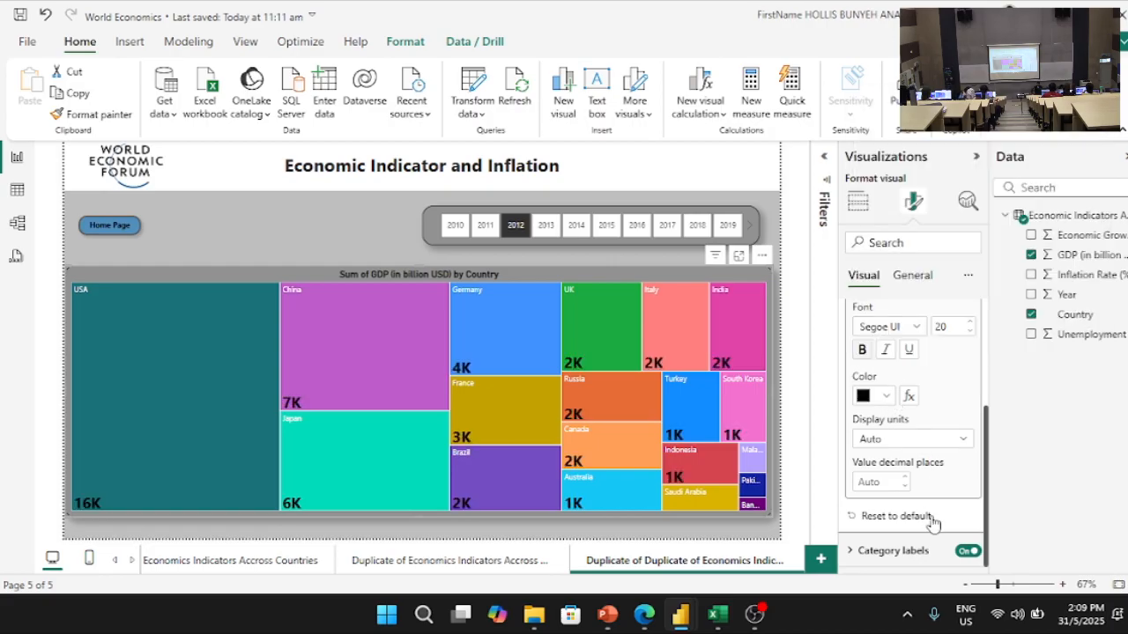
pyautogui.scroll(3, 932, 522)
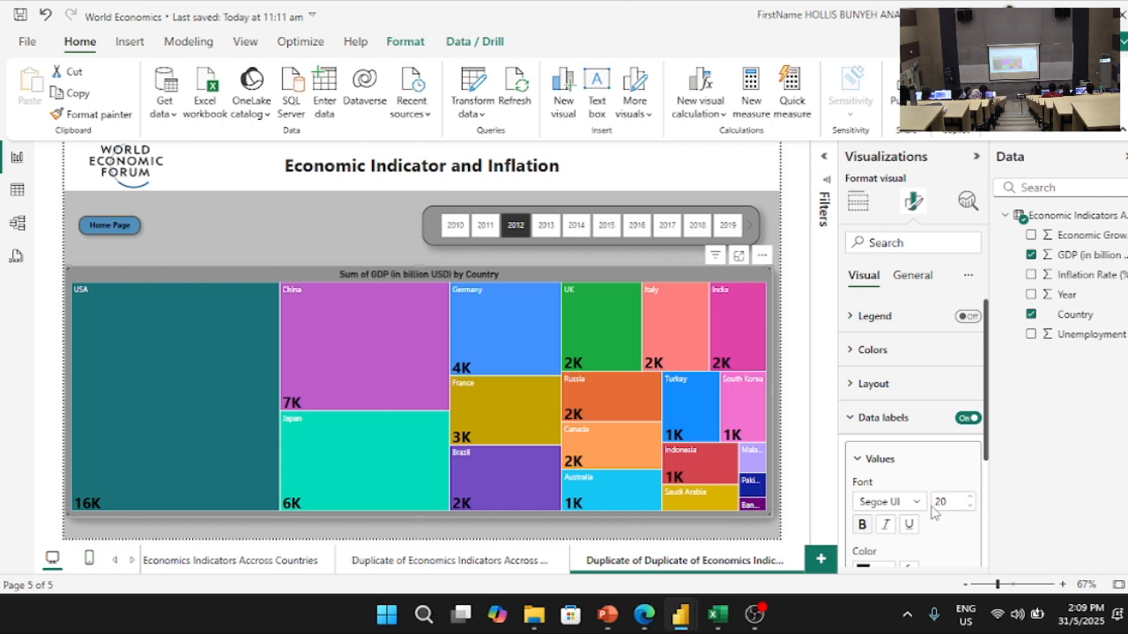
pyautogui.scroll(-3, 932, 516)
pyautogui.click(879, 482)
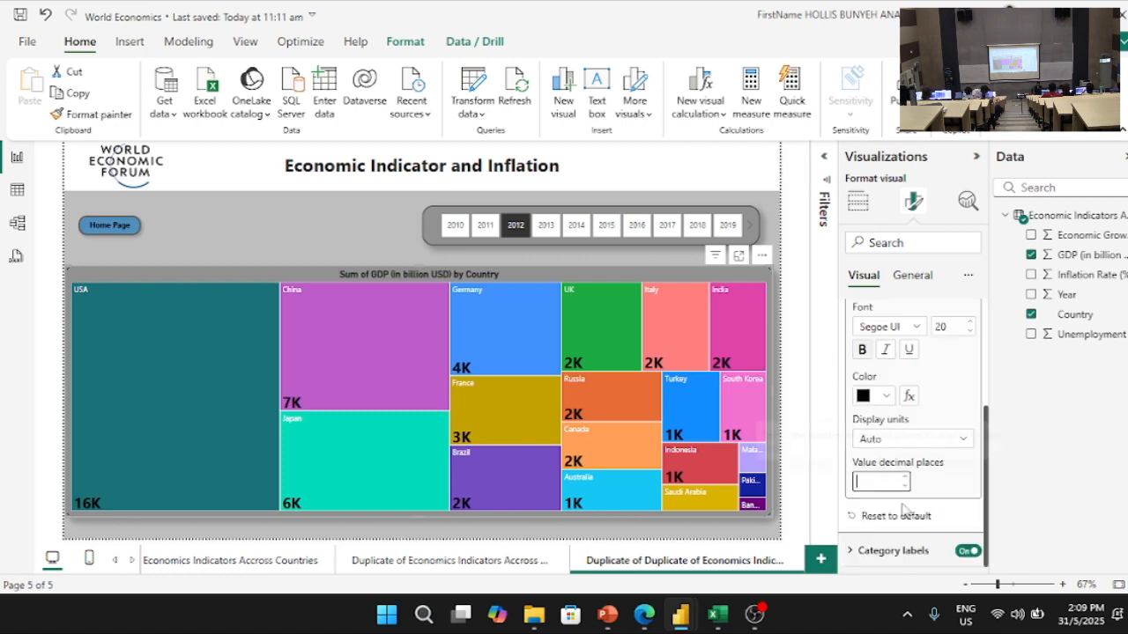
pyautogui.click(939, 464)
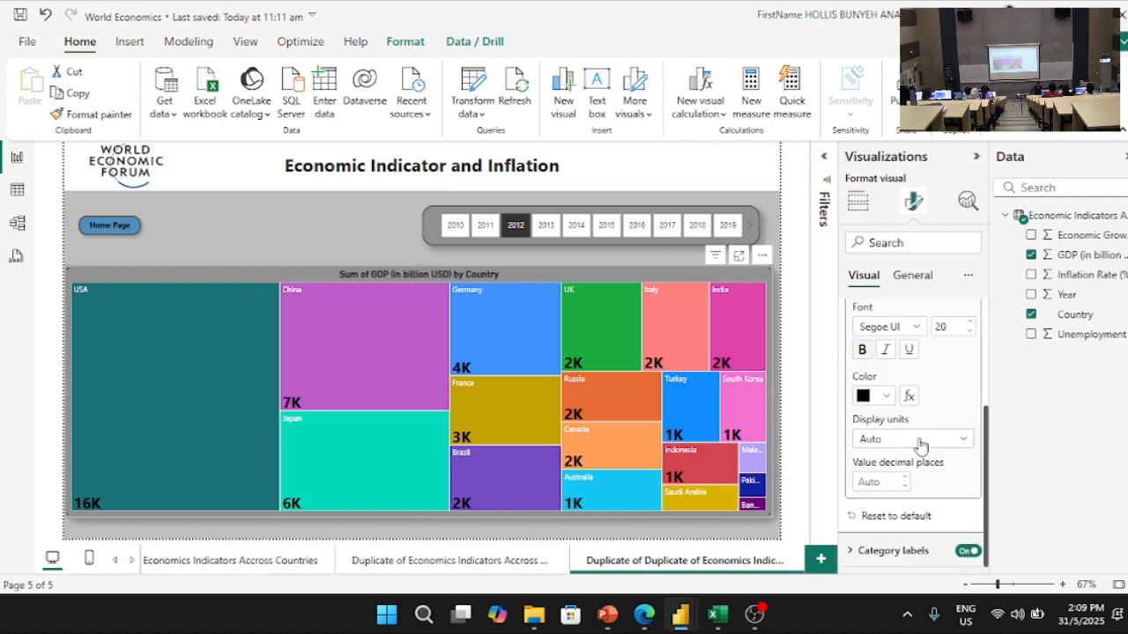
# - Try Thousands and Millions as the display units for the GDP treemap's data label values
pyautogui.click(921, 441)
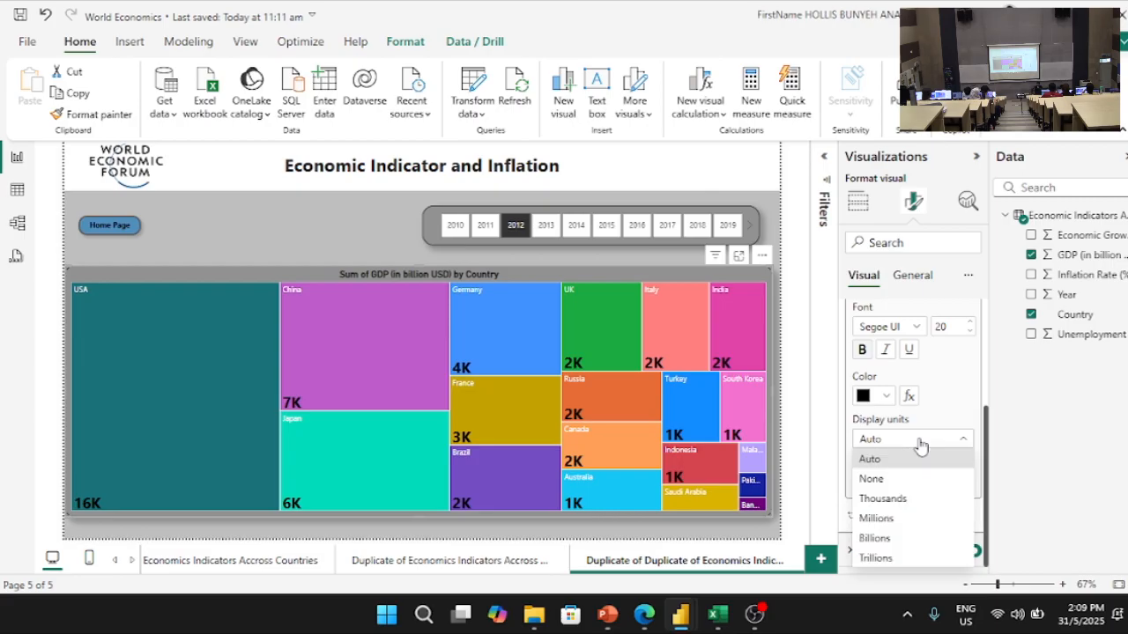
pyautogui.click(921, 501)
pyautogui.click(927, 442)
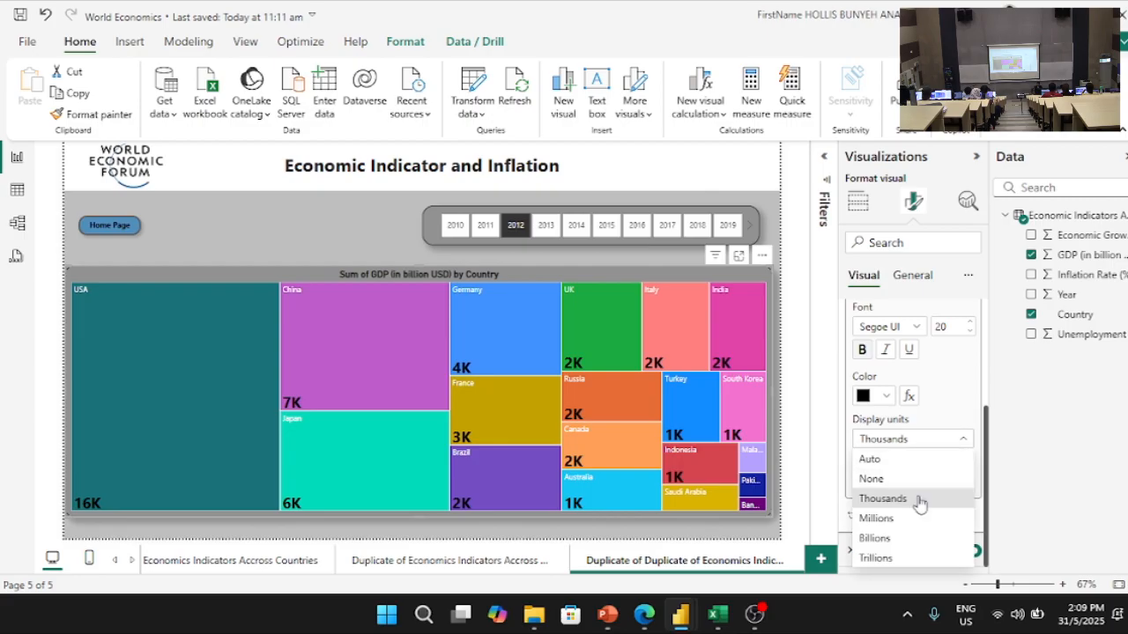
pyautogui.click(914, 519)
pyautogui.click(927, 442)
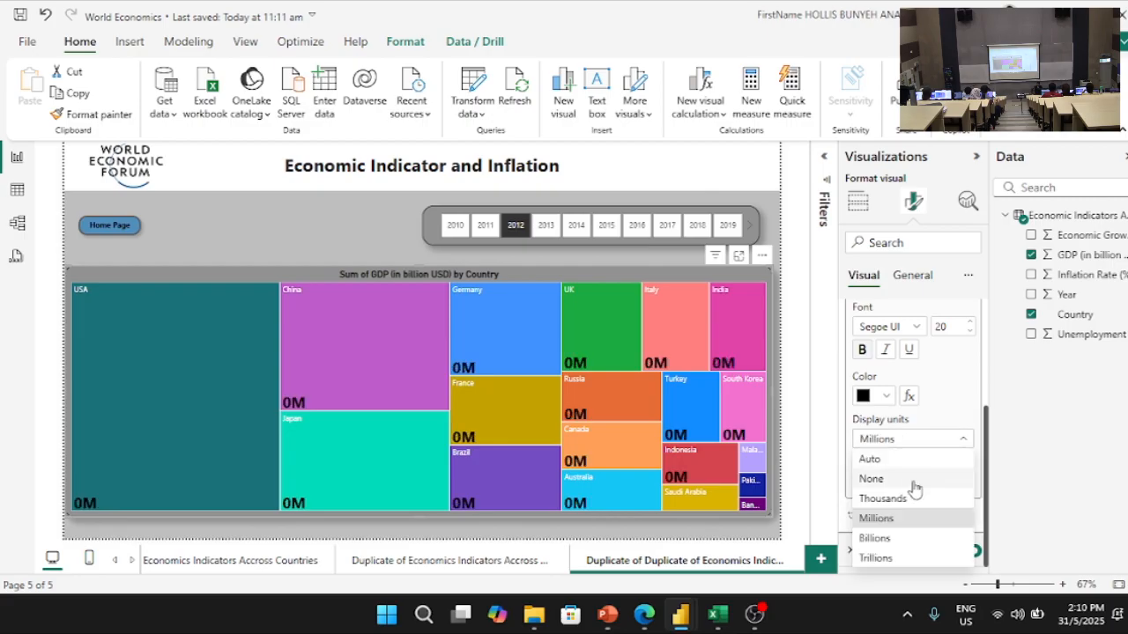
pyautogui.click(909, 498)
# - Set the display units of the GDP treemap's data label values to None
pyautogui.click(929, 440)
pyautogui.click(921, 480)
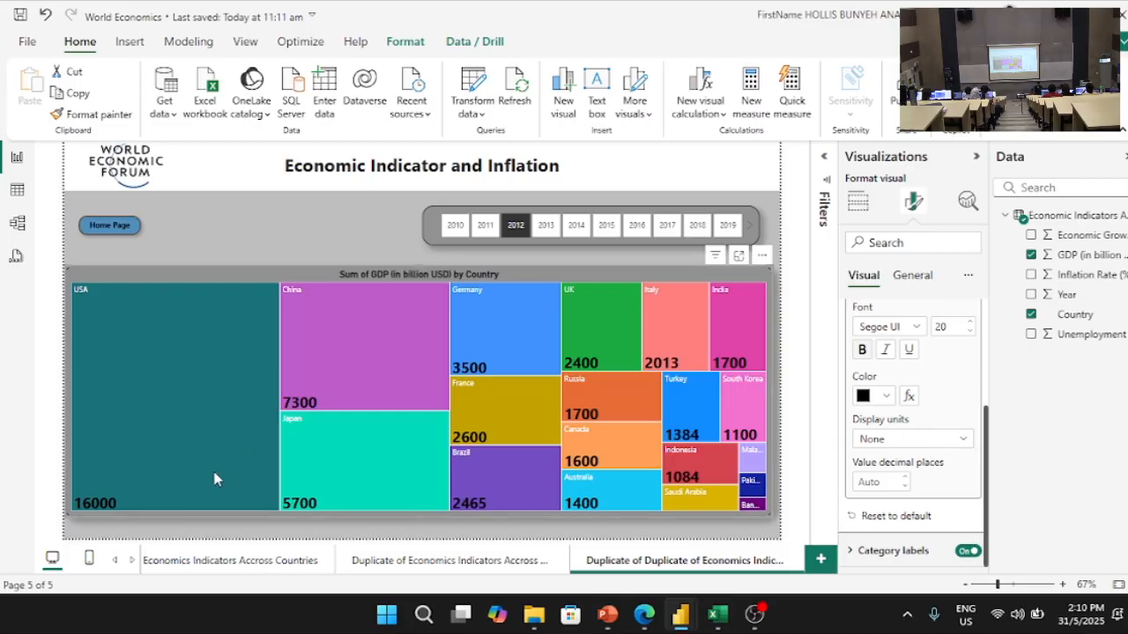
pyautogui.click(875, 483)
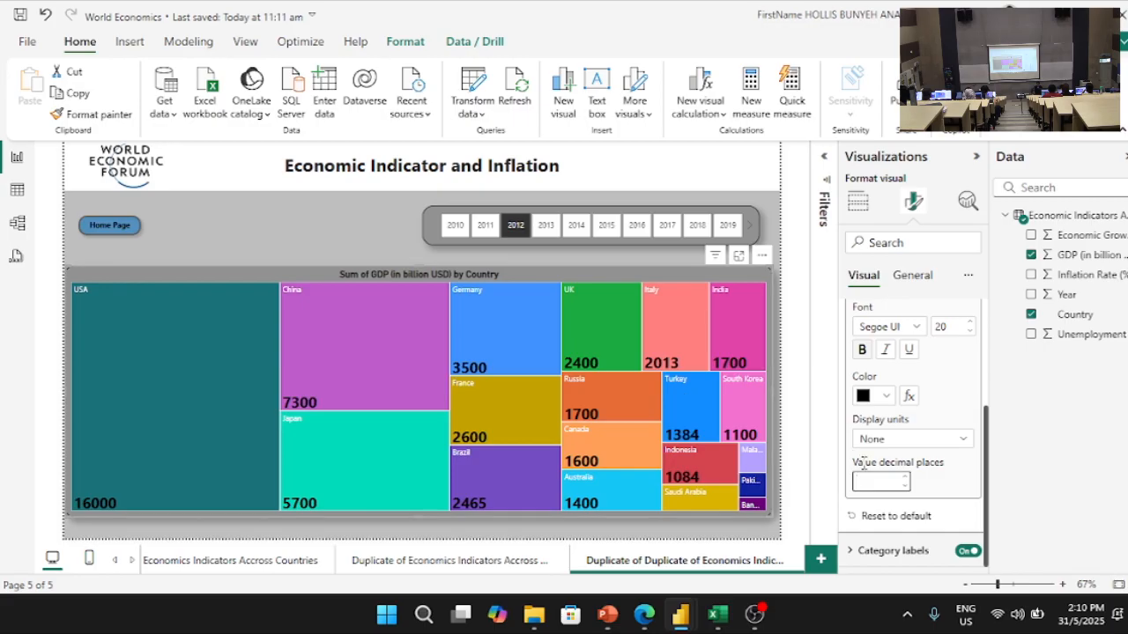
pyautogui.scroll(3, 937, 493)
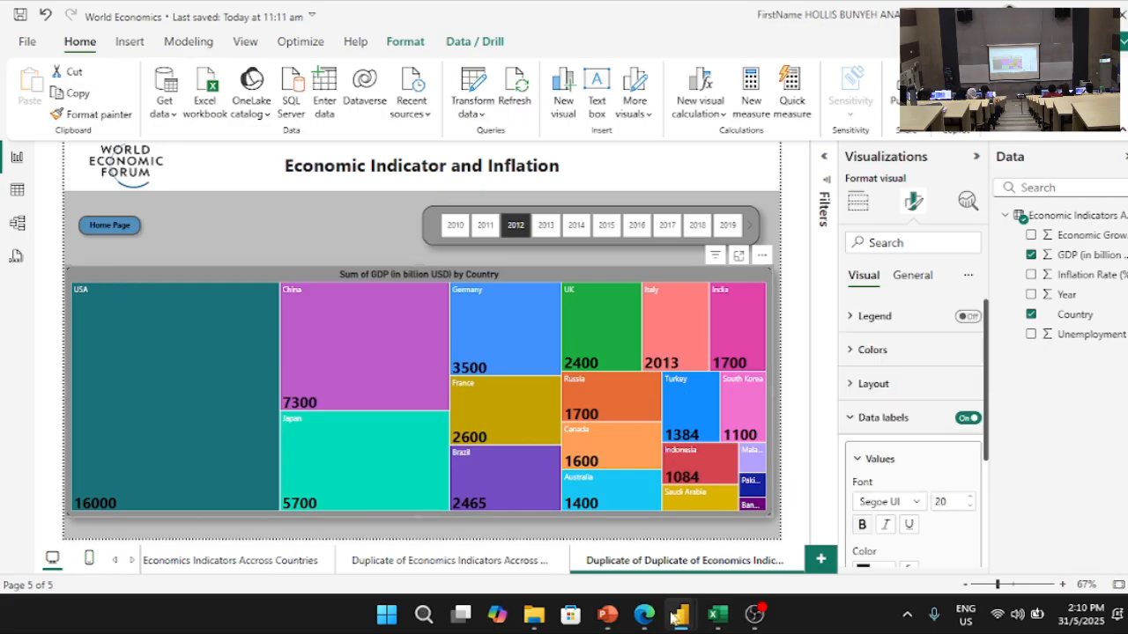
# - Check the Heat Map page in the World Economics Forum report, and narrow the GDP treemap to the left half of this report's page
pyautogui.moveTo(679, 618)
pyautogui.click(679, 537)
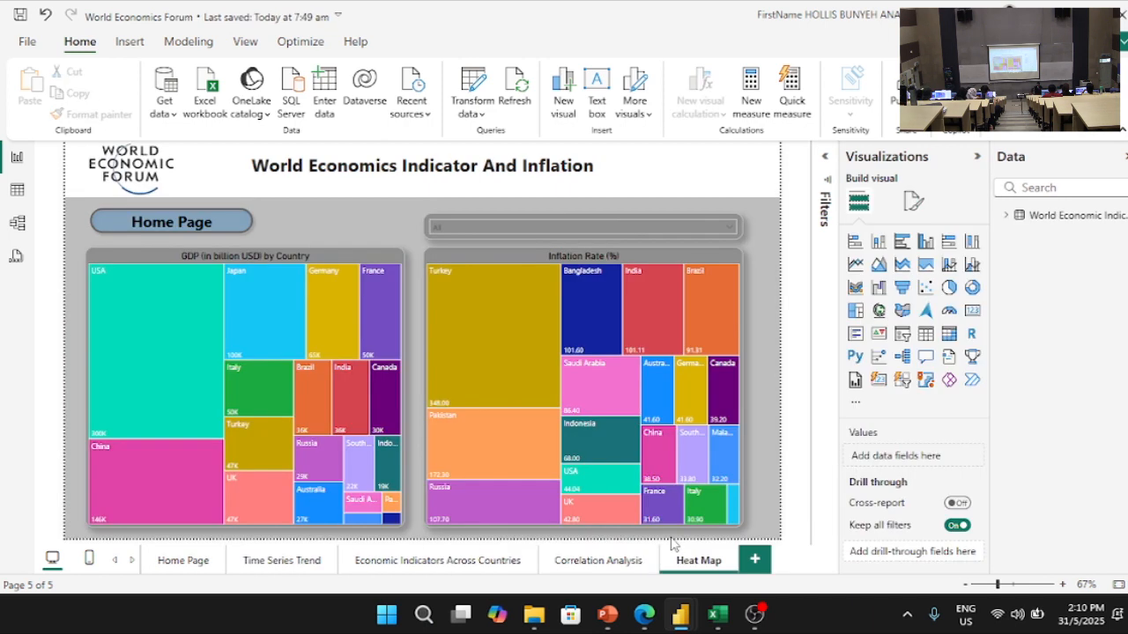
pyautogui.hotkey('alt', 'Tab')
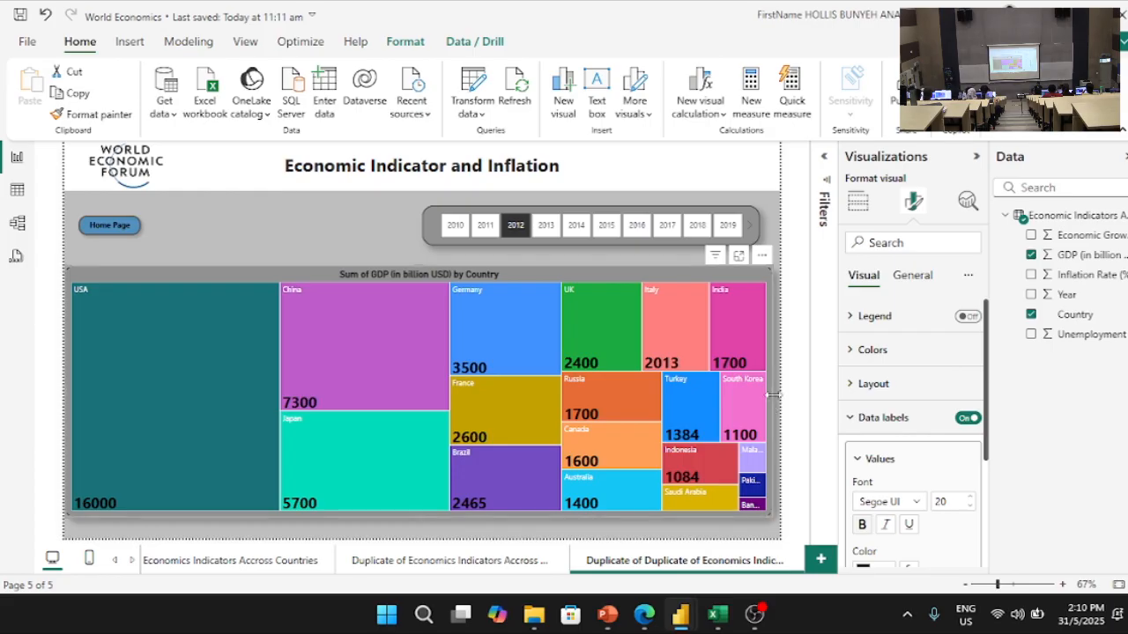
pyautogui.moveTo(772, 395); pyautogui.dragTo(419, 398)
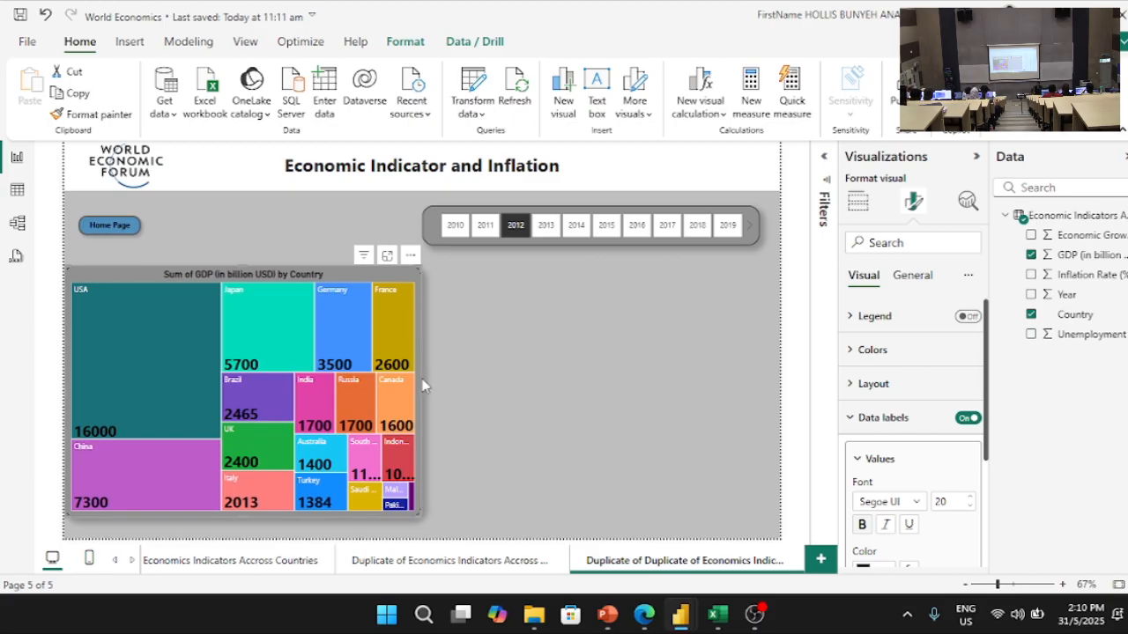
# - Add a second treemap beside the GDP treemap, and shift and slightly narrow the GDP treemap so the two sit evenly on the page
pyautogui.click(652, 347)
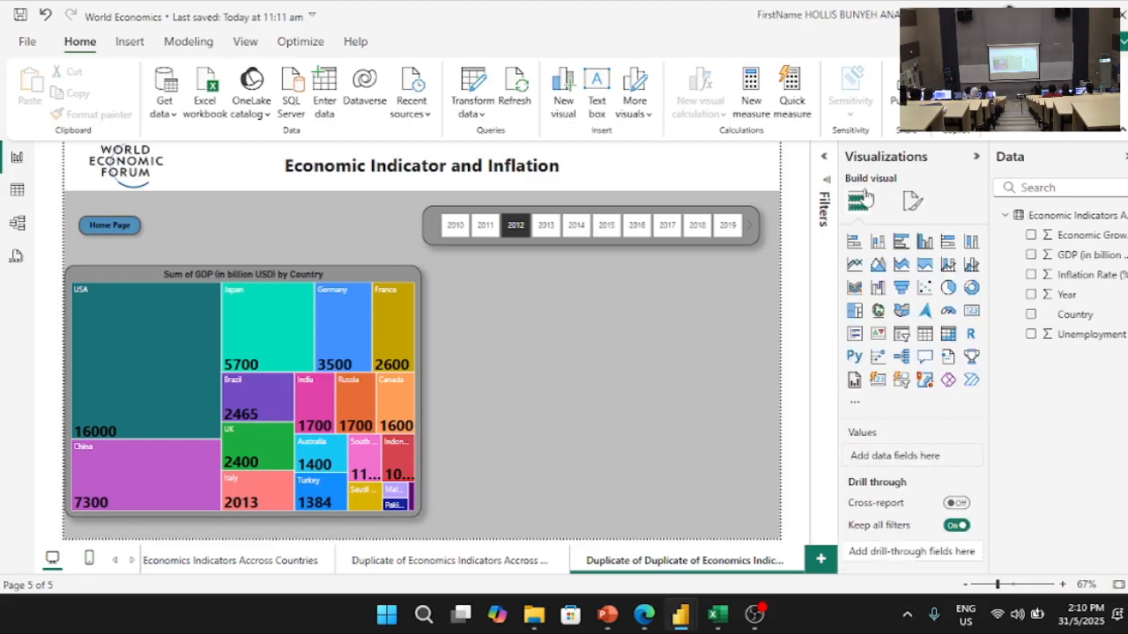
pyautogui.click(853, 310)
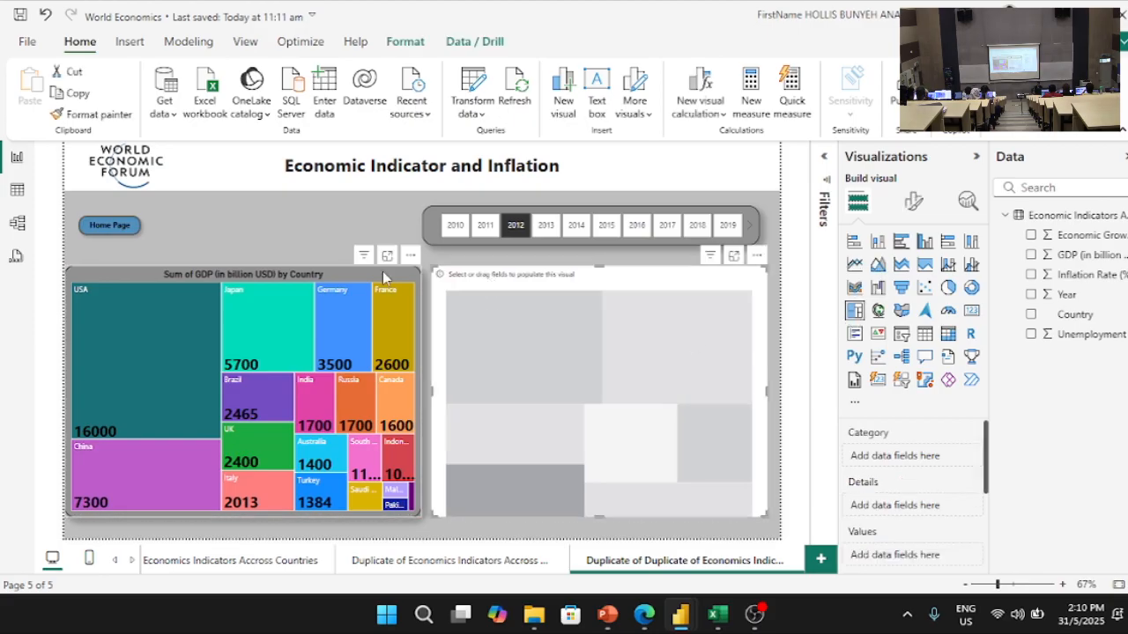
pyautogui.click(416, 392)
pyautogui.moveTo(283, 287); pyautogui.dragTo(295, 289)
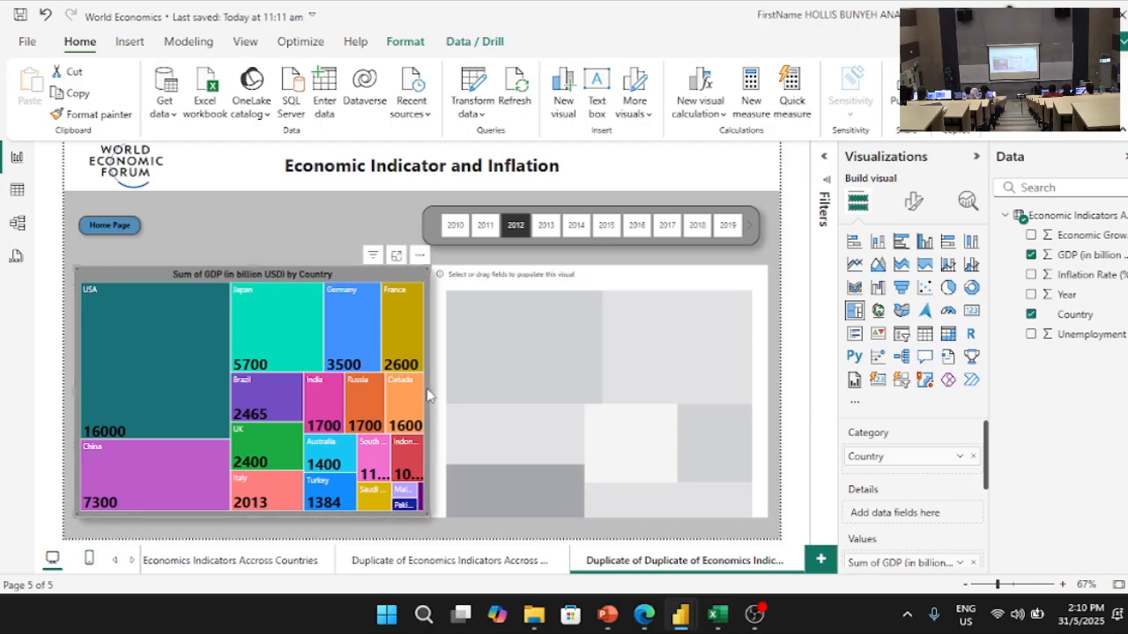
pyautogui.moveTo(430, 395); pyautogui.dragTo(422, 396)
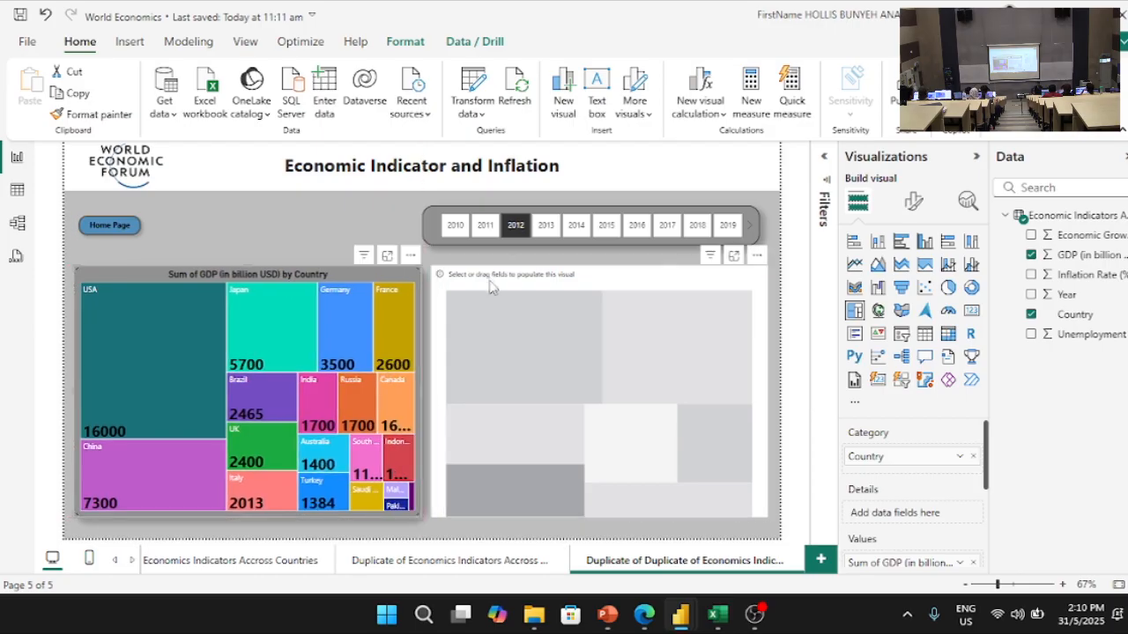
# - Assign Inflation Rate (%) to the new treemap's Values and Country to its Category
pyautogui.click(492, 310)
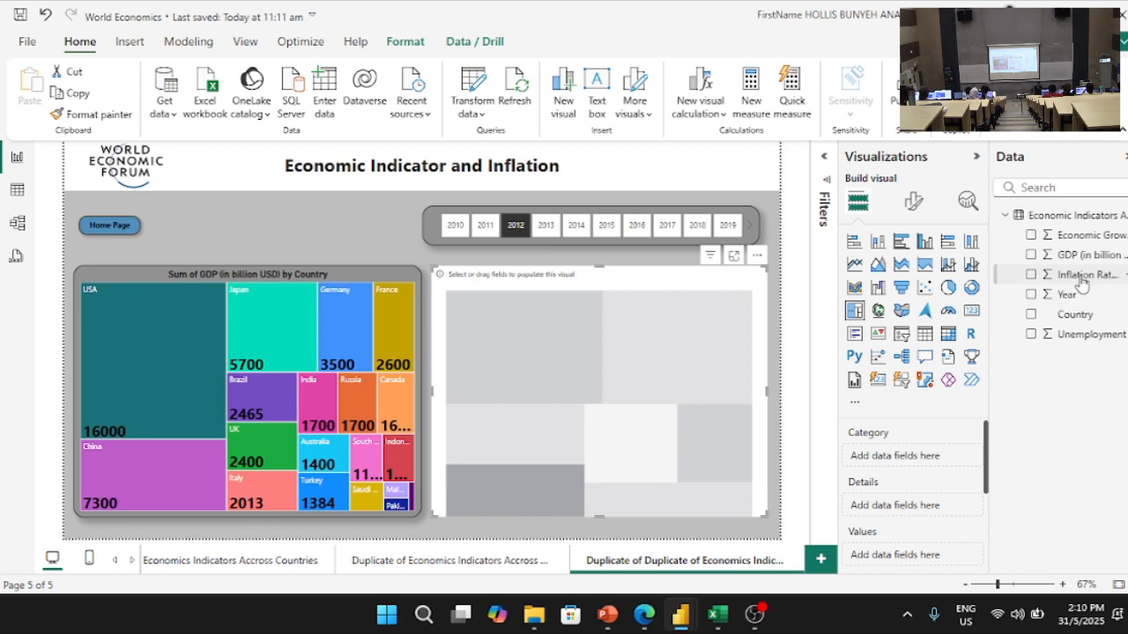
pyautogui.moveTo(1082, 280); pyautogui.dragTo(929, 557)
pyautogui.moveTo(1061, 277); pyautogui.dragTo(899, 532)
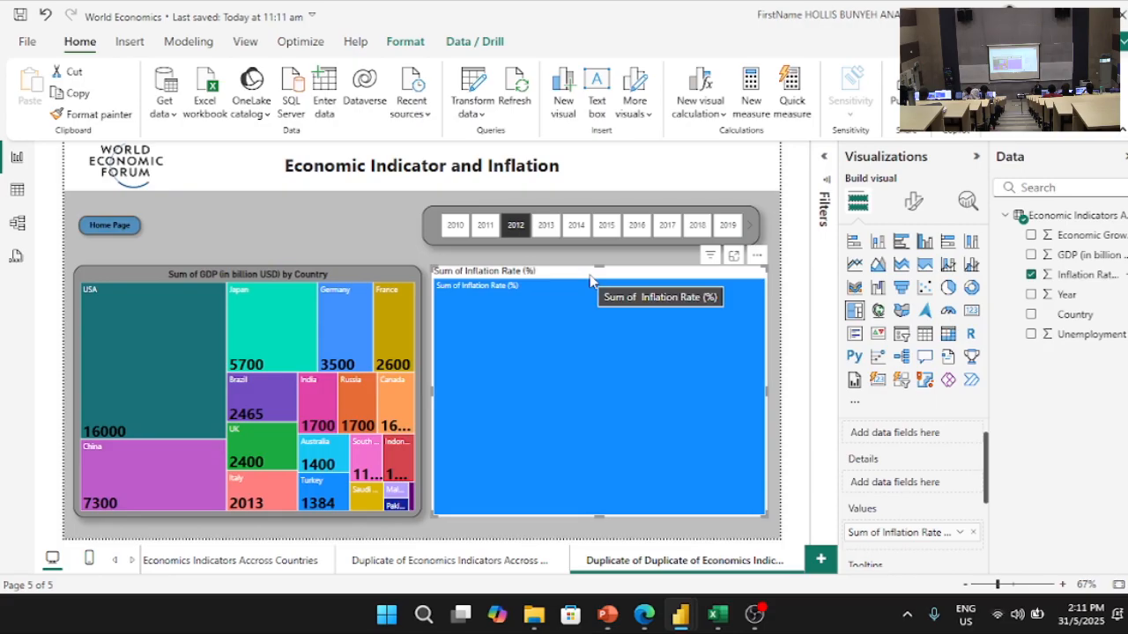
pyautogui.scroll(1, 886, 468)
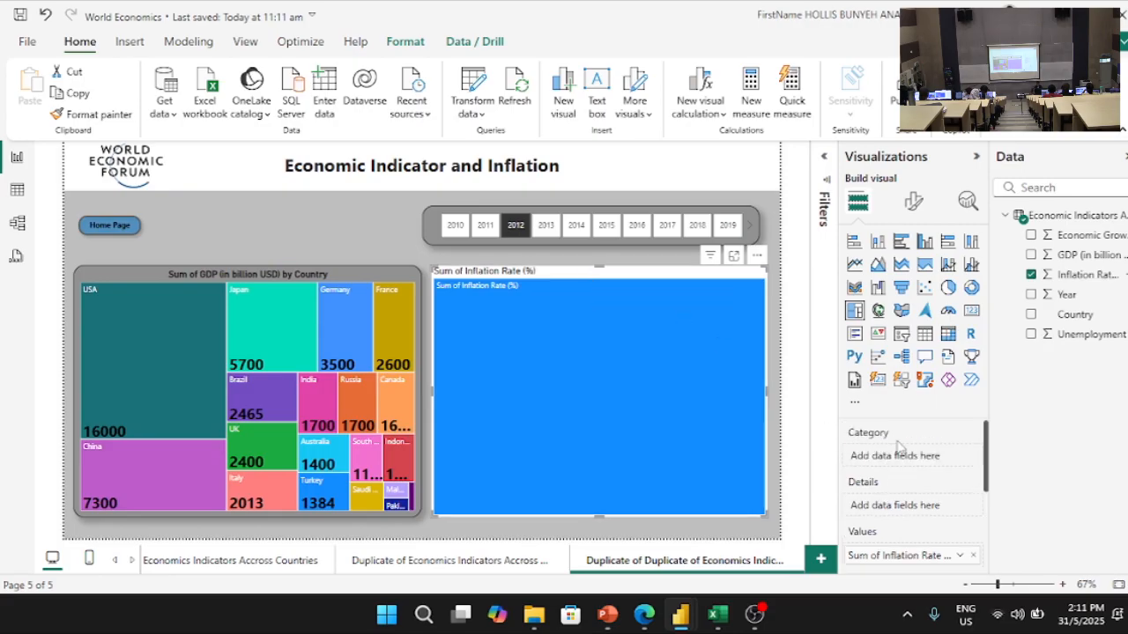
pyautogui.moveTo(1068, 315); pyautogui.dragTo(903, 457)
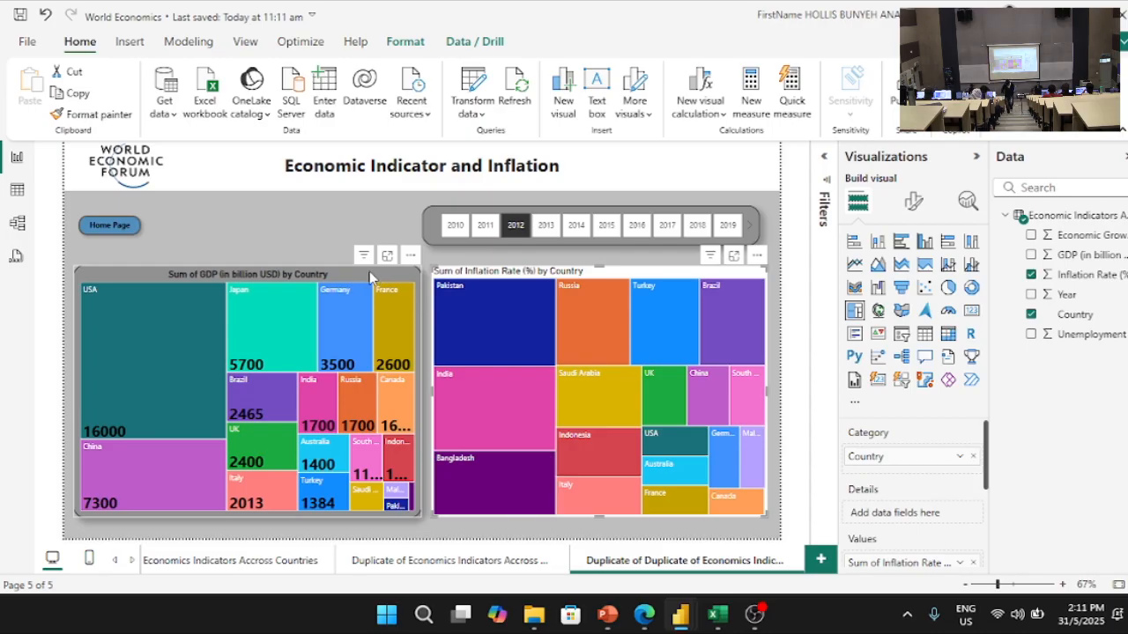
pyautogui.click(264, 272)
pyautogui.click(95, 113)
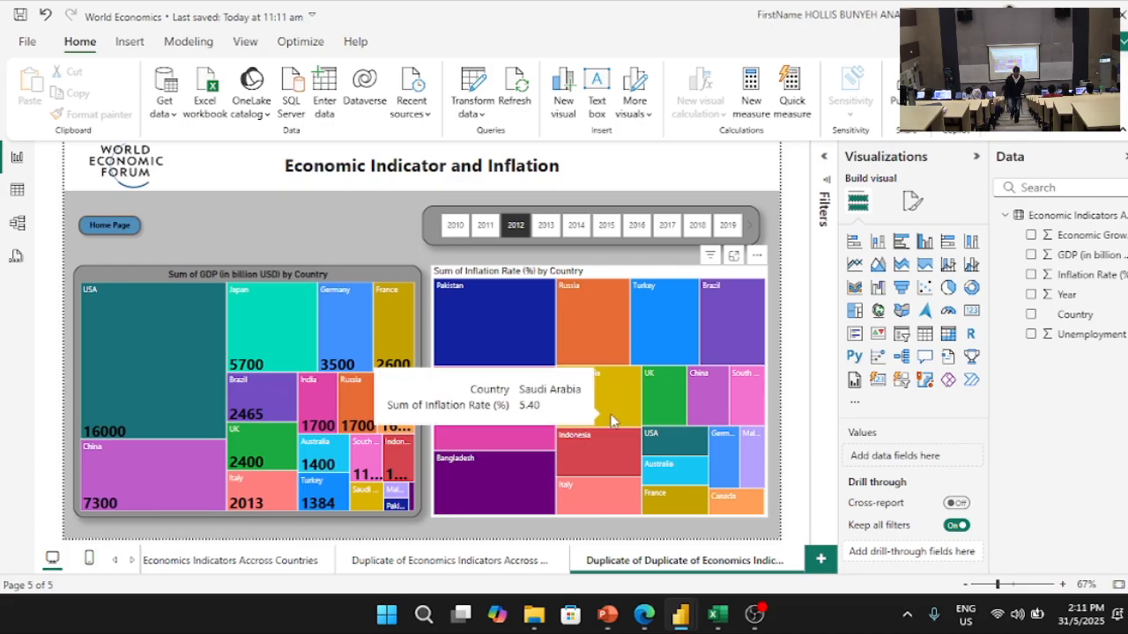
pyautogui.click(282, 268)
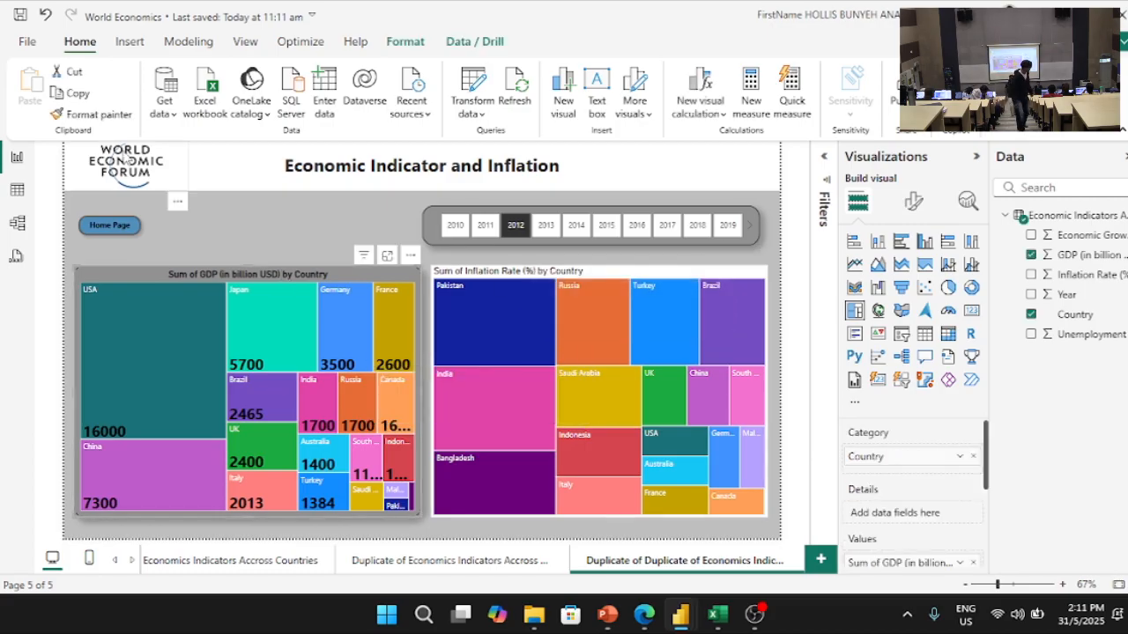
pyautogui.click(121, 130)
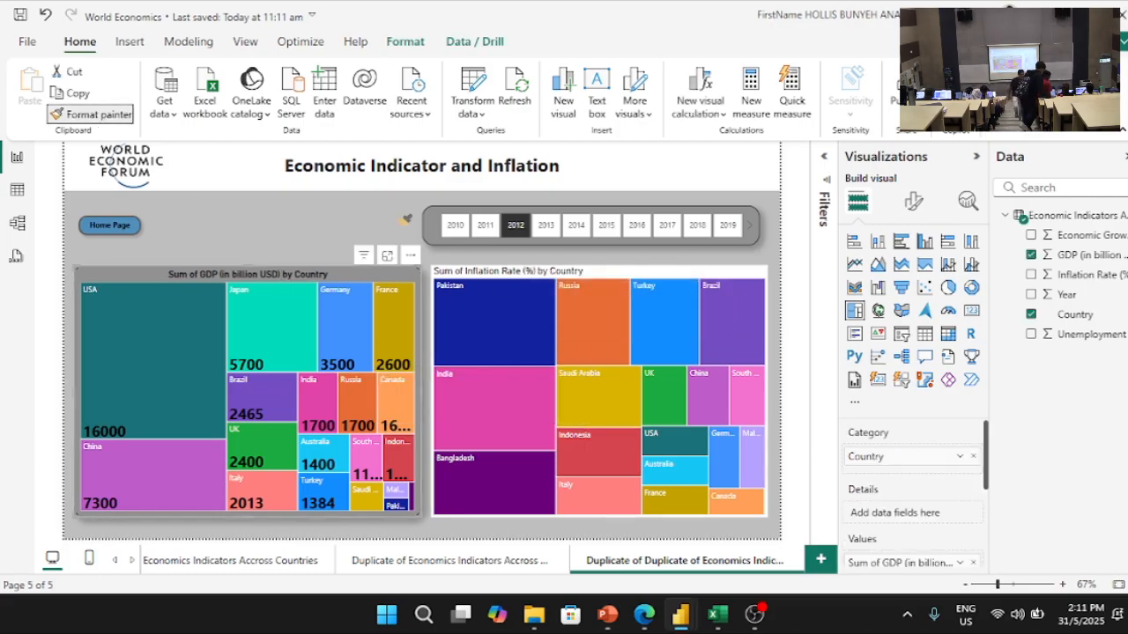
pyautogui.click(474, 270)
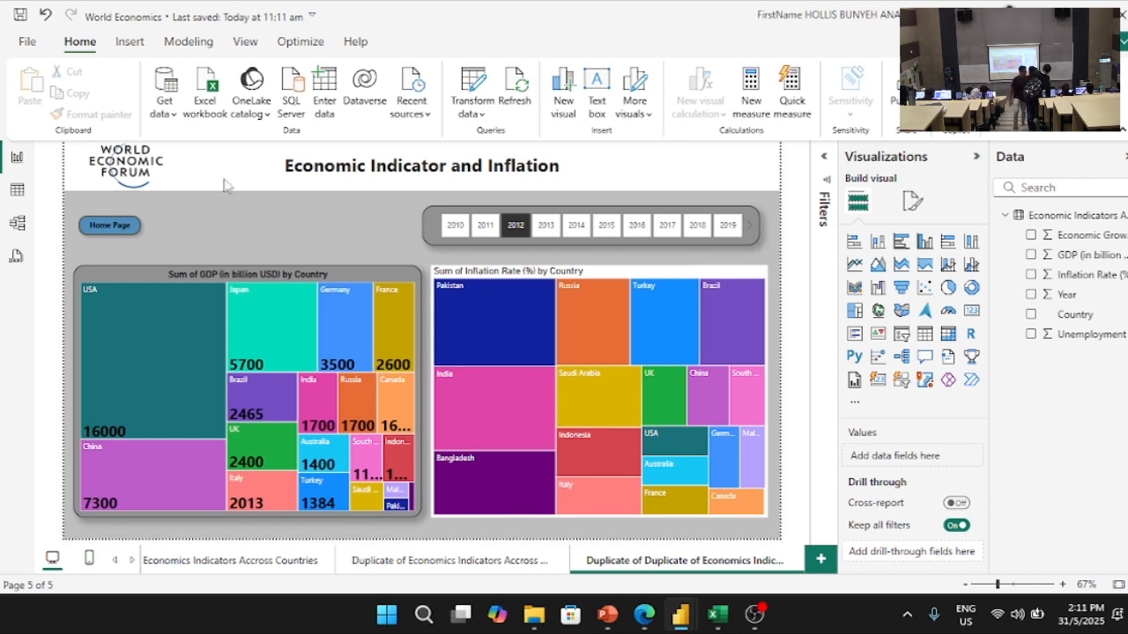
# - Copy the GDP treemap's formatting onto the inflation treemap with the Format Painter, and clear any cross-highlighting
pyautogui.click(352, 273)
pyautogui.click(110, 123)
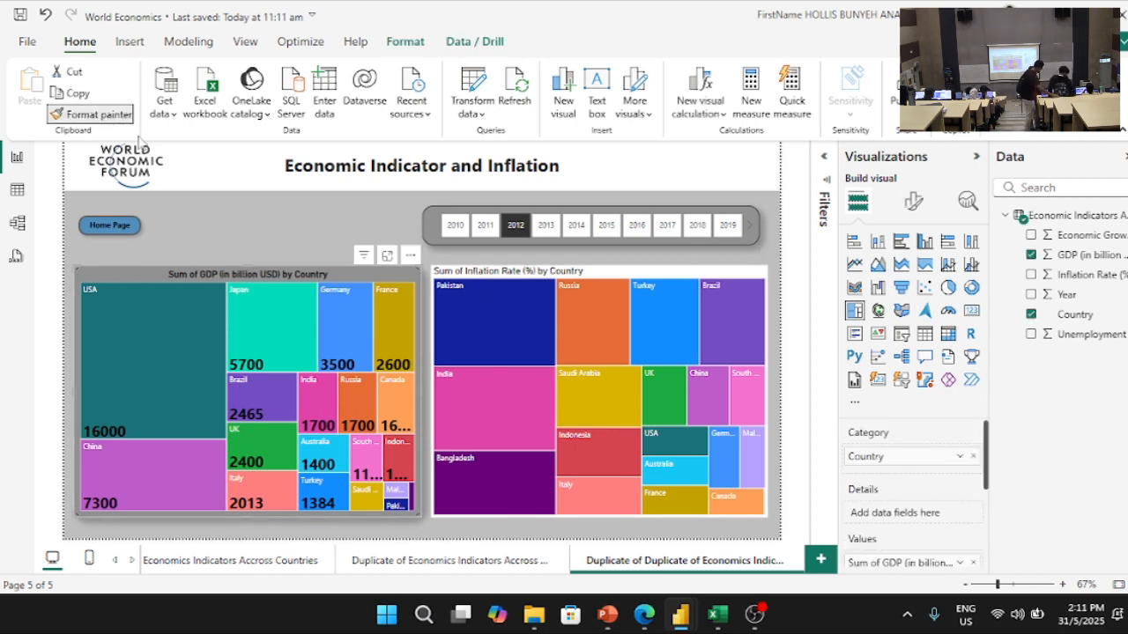
pyautogui.click(495, 352)
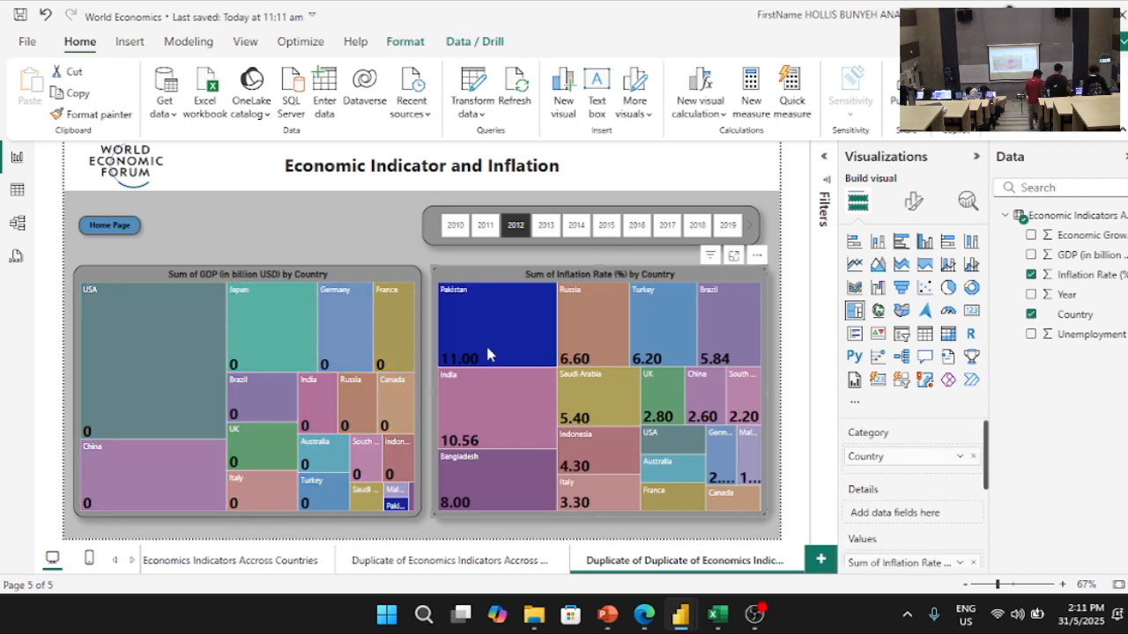
pyautogui.click(451, 320)
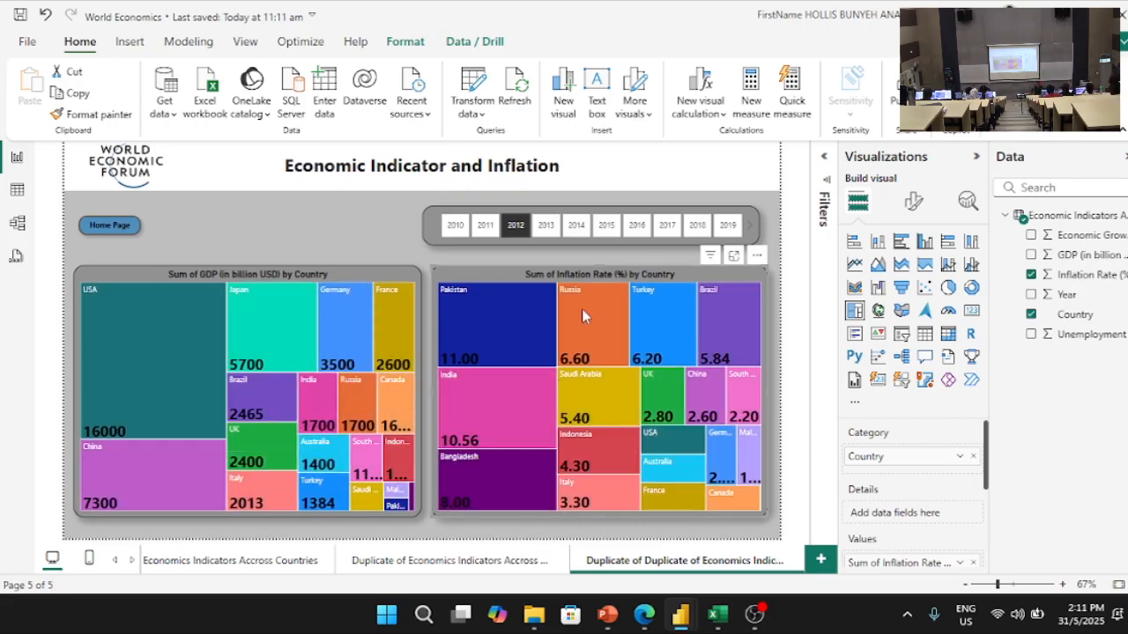
# - Shorten the GDP treemap's title to "GDP (in billion USD) by Country"
pyautogui.click(335, 279)
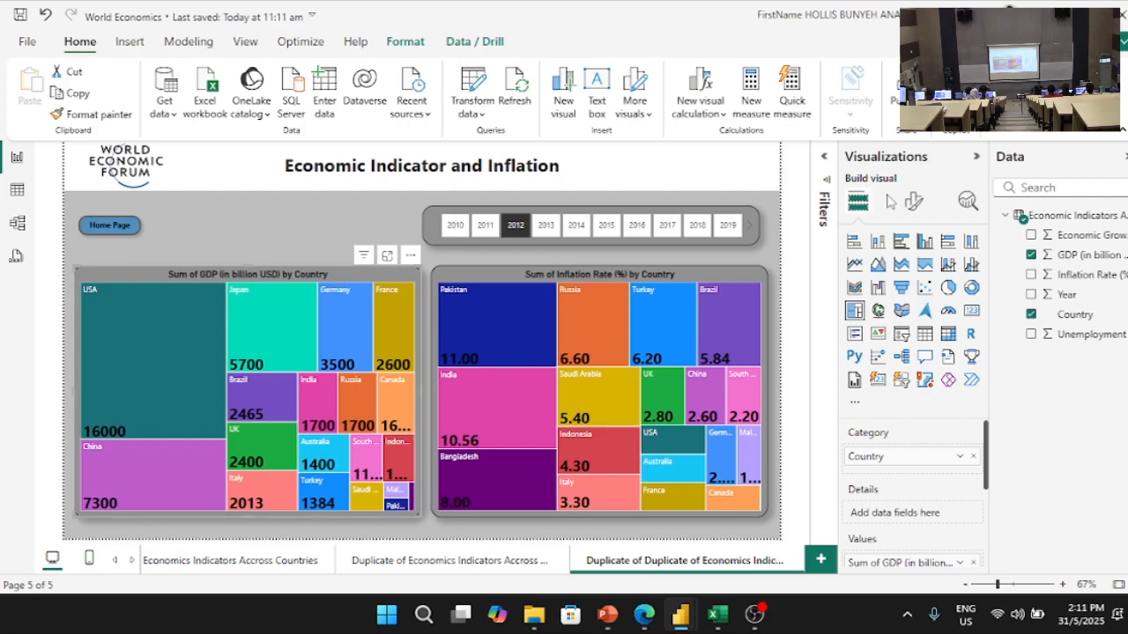
pyautogui.click(913, 201)
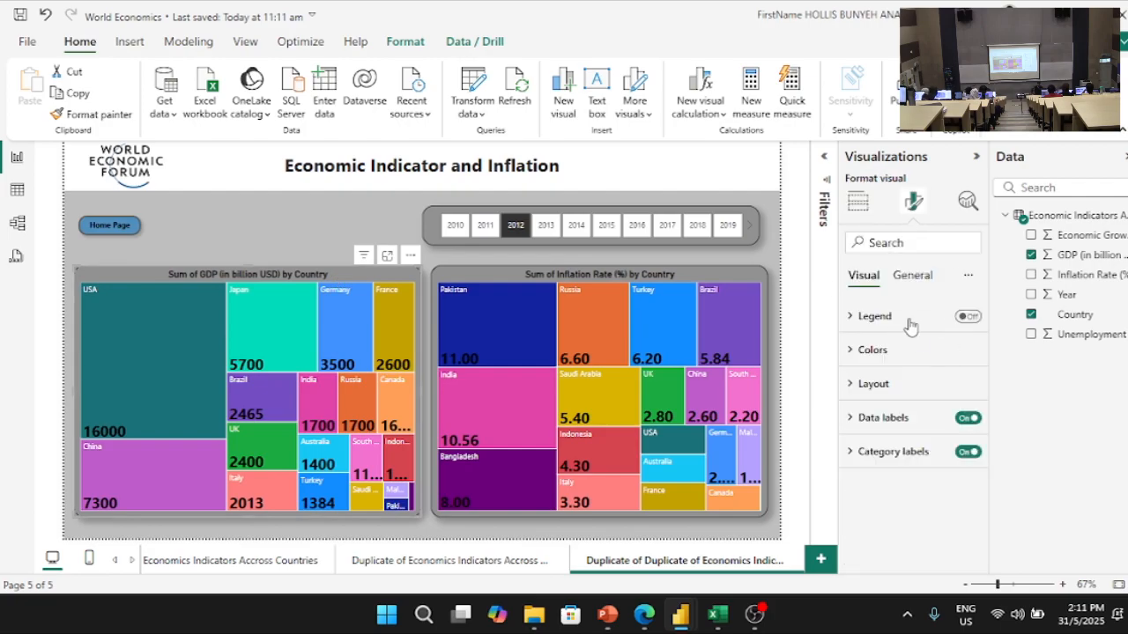
pyautogui.click(913, 275)
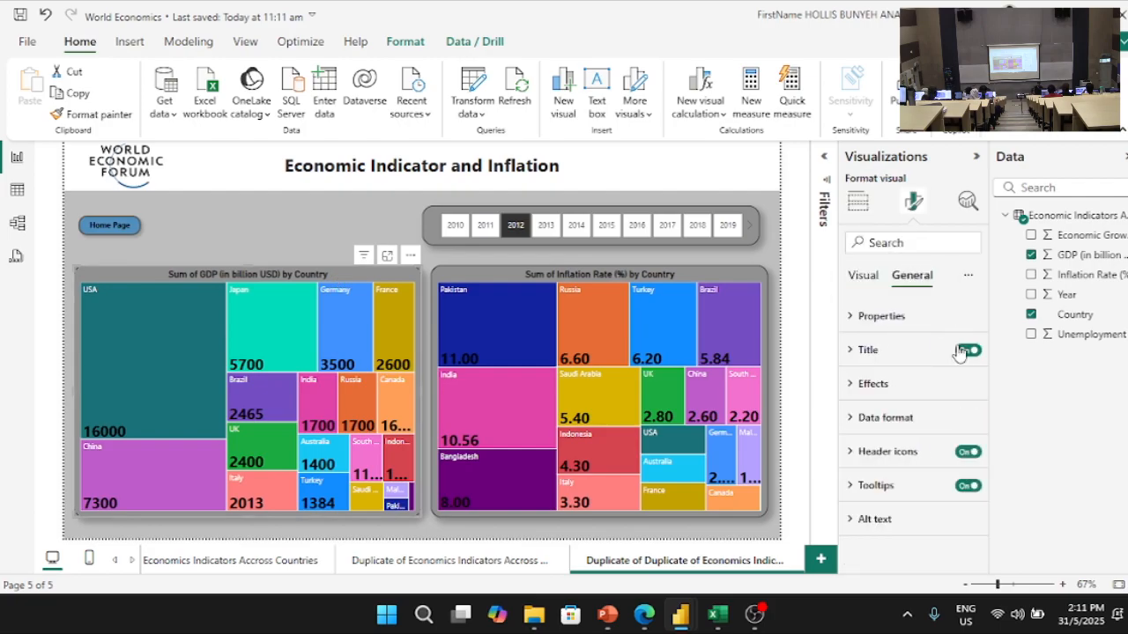
pyautogui.click(868, 350)
pyautogui.moveTo(892, 433); pyautogui.dragTo(835, 438)
pyautogui.press('BackSpace')
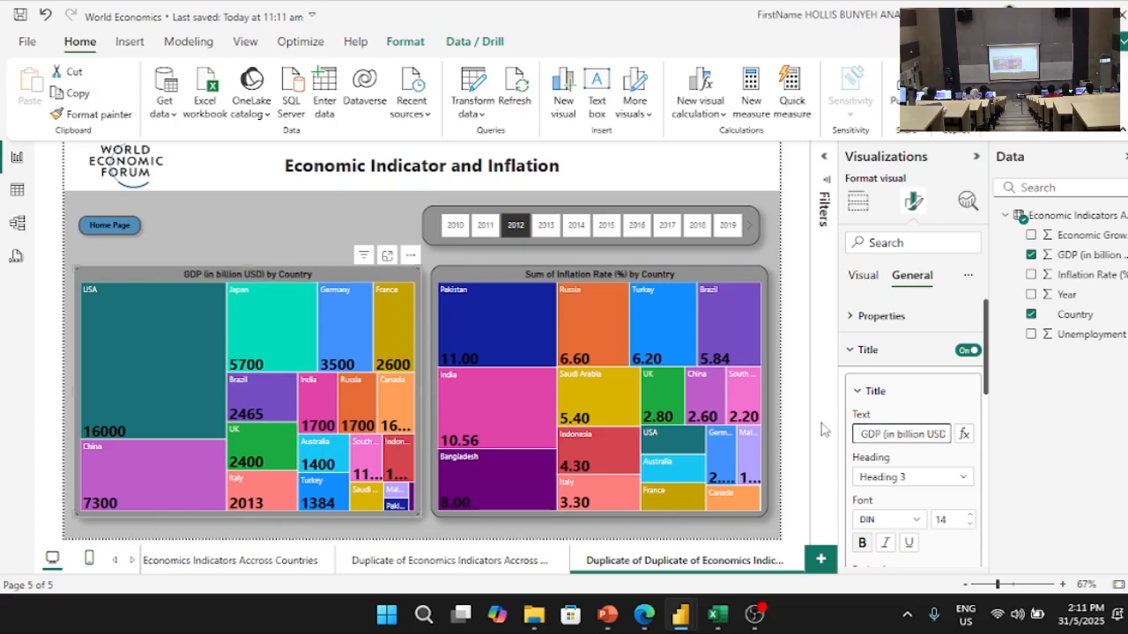
# - Shorten the inflation treemap's title to "Inflation Rate (%) by Country"
pyautogui.click(582, 269)
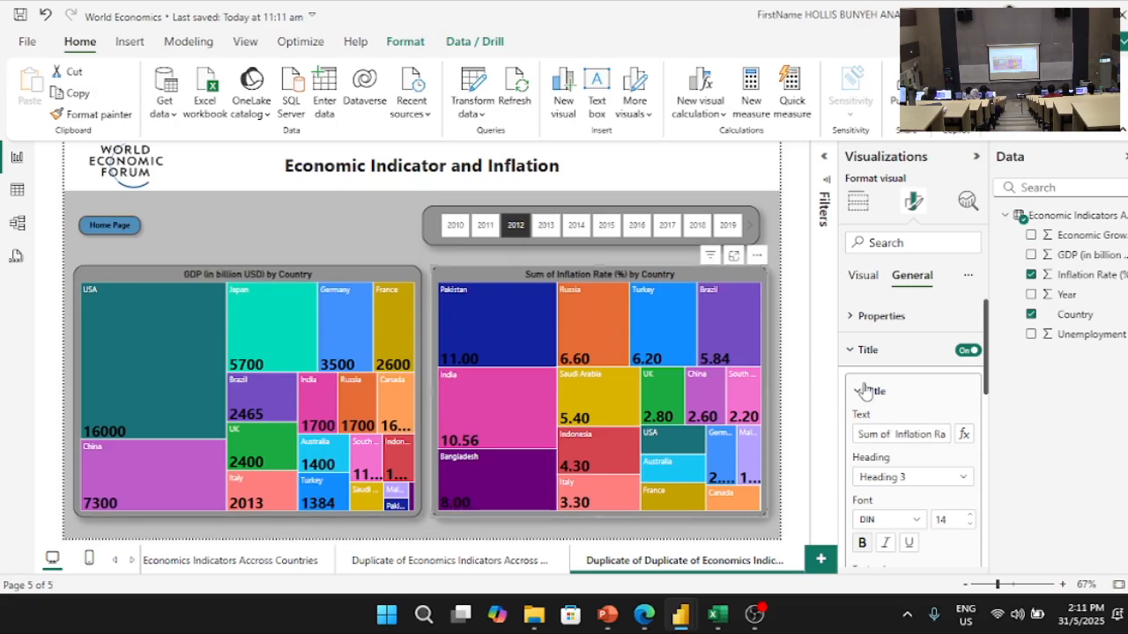
pyautogui.moveTo(894, 433); pyautogui.dragTo(828, 432)
pyautogui.press('BackSpace')
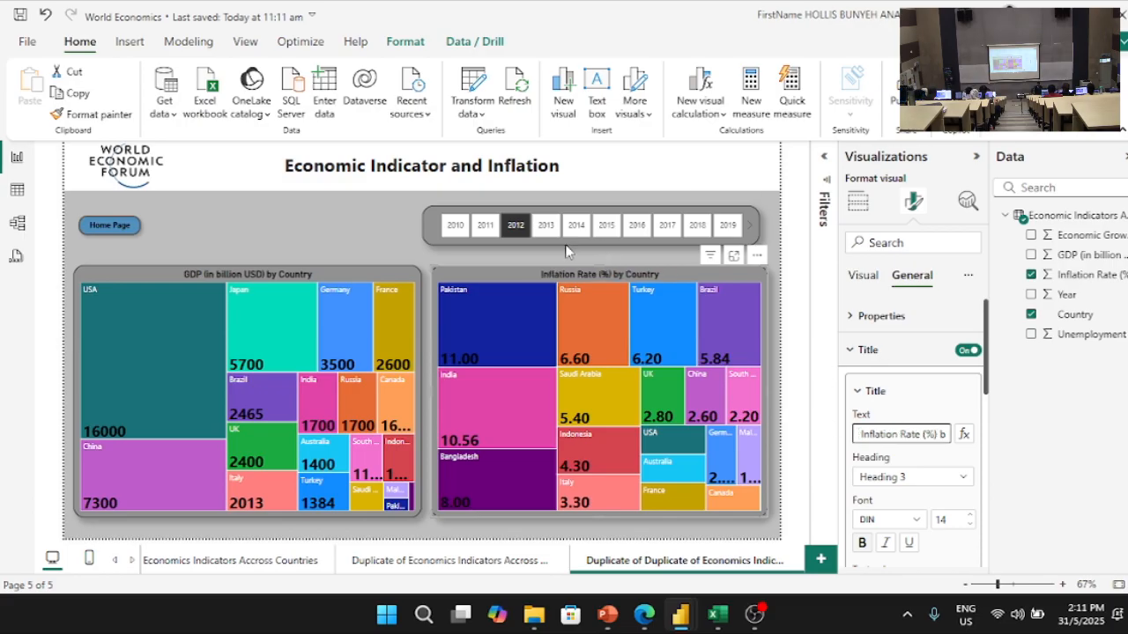
# - Clear the 2012 selection in the year slicer and test both treemaps with single years from 2021 back to 2018, leaving no year selected
pyautogui.click(516, 225)
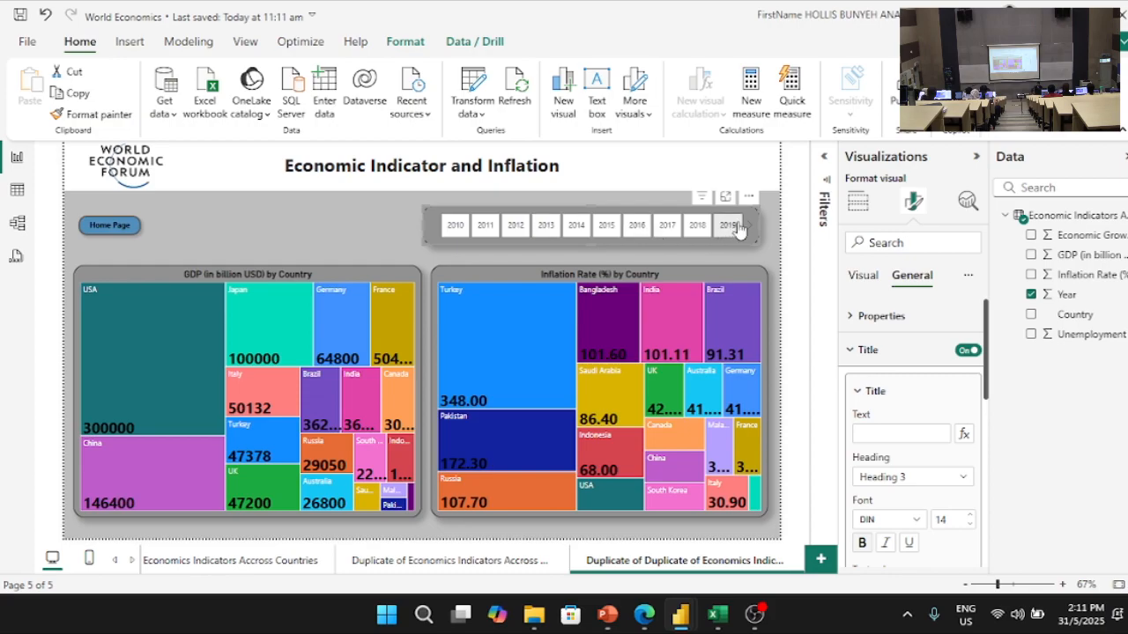
pyautogui.click(751, 228)
pyautogui.click(751, 228)
pyautogui.click(727, 224)
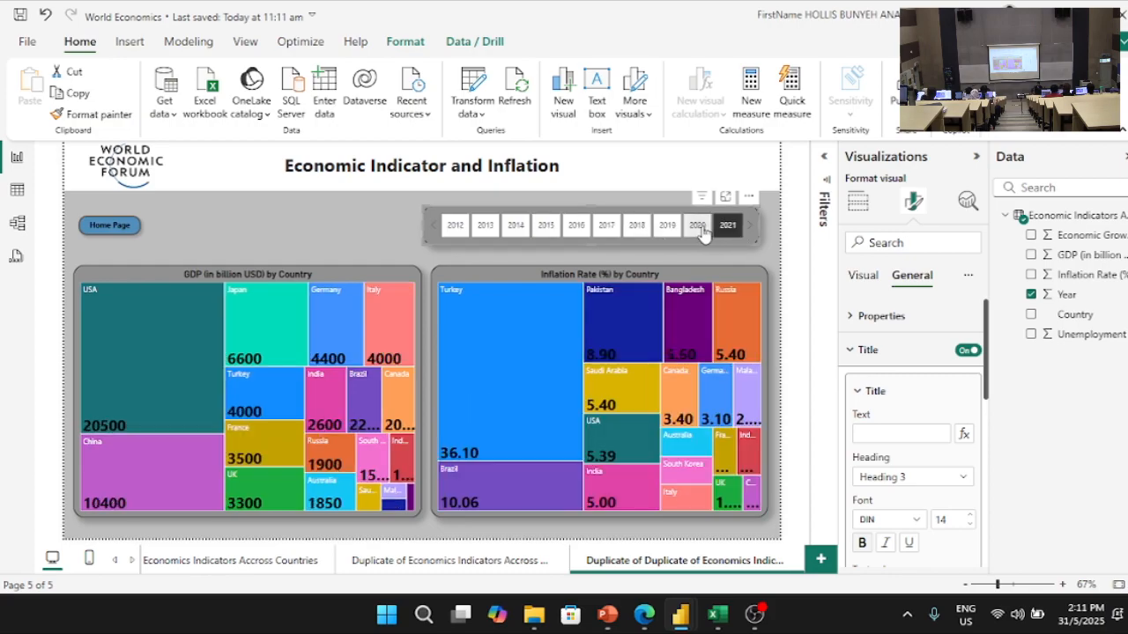
pyautogui.click(697, 228)
pyautogui.click(696, 227)
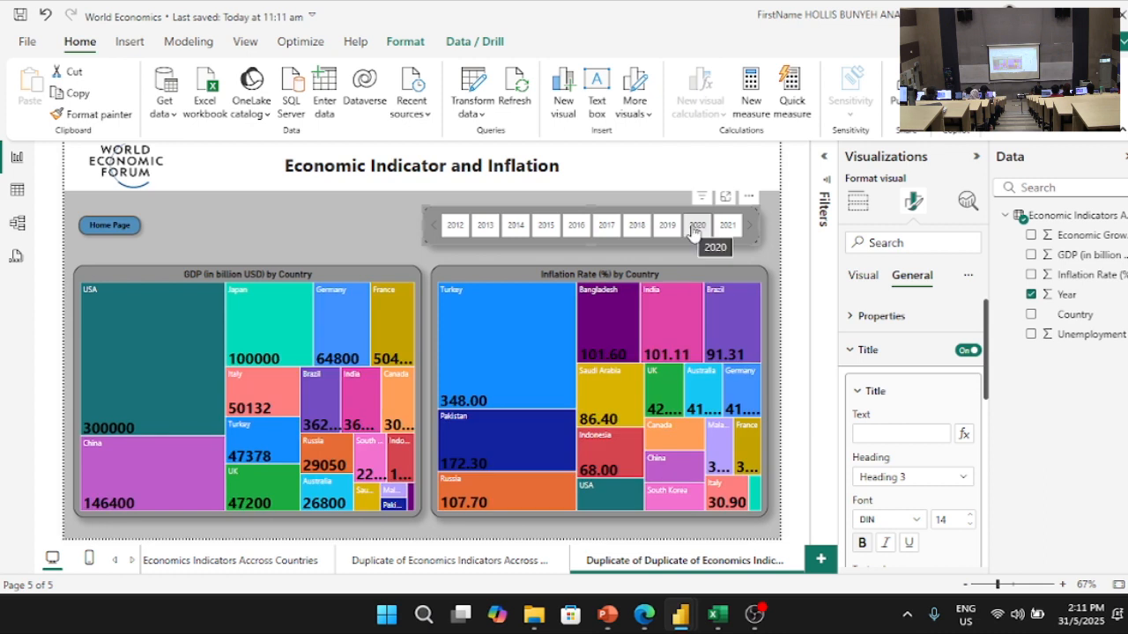
pyautogui.click(667, 226)
pyautogui.click(637, 229)
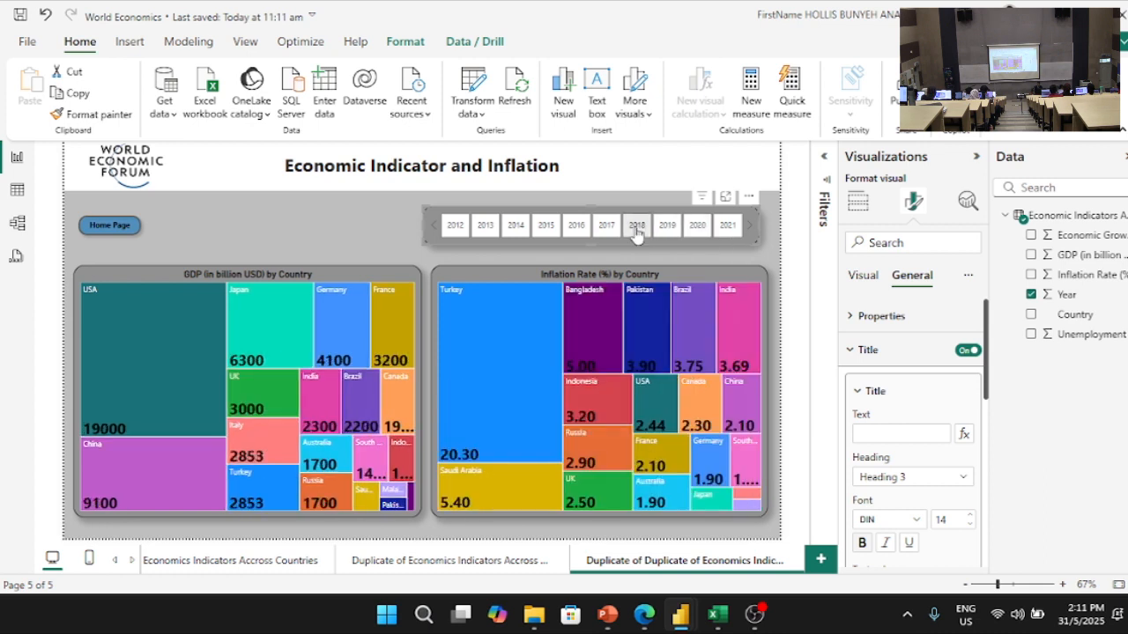
pyautogui.click(637, 229)
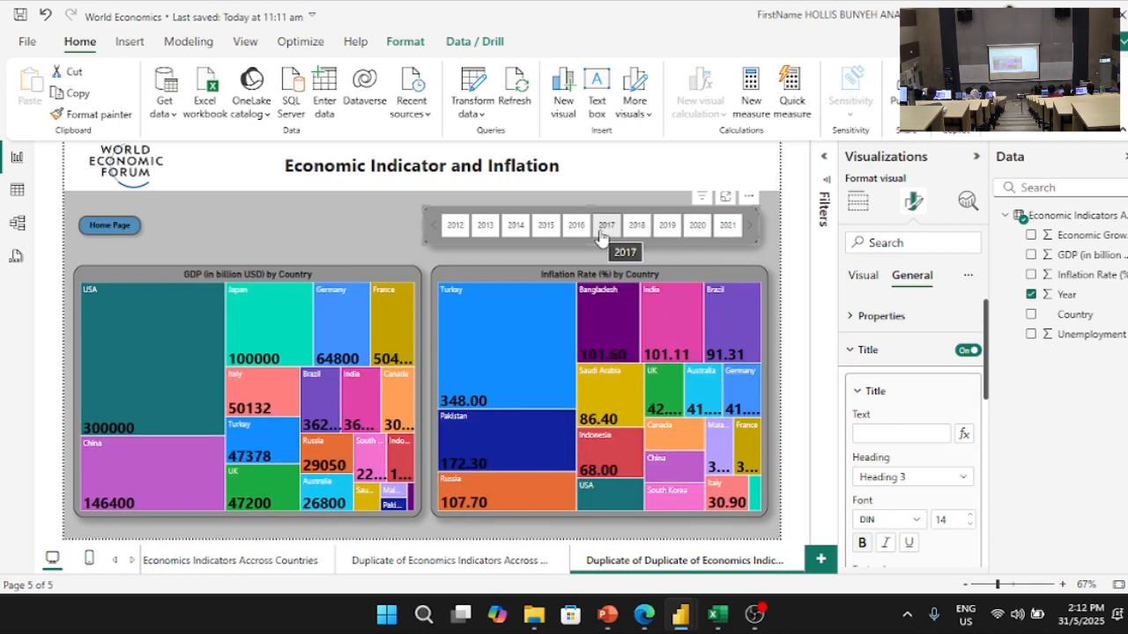
# - Test both treemaps with the single years 2017 and 2014, leaving no year selected in the slicer
pyautogui.click(604, 228)
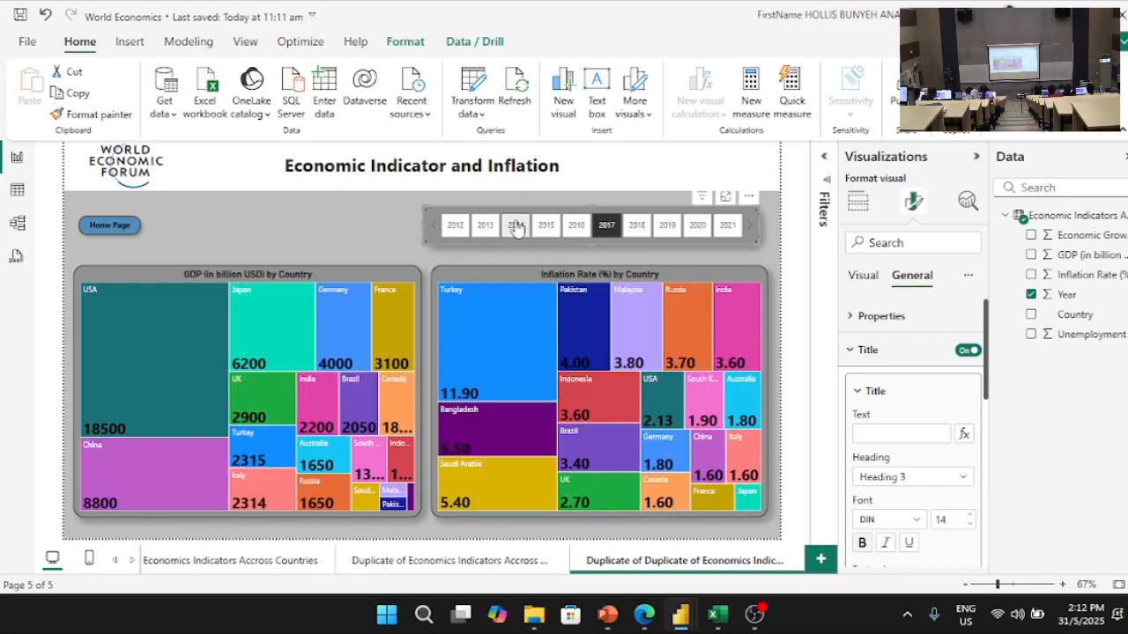
pyautogui.click(516, 227)
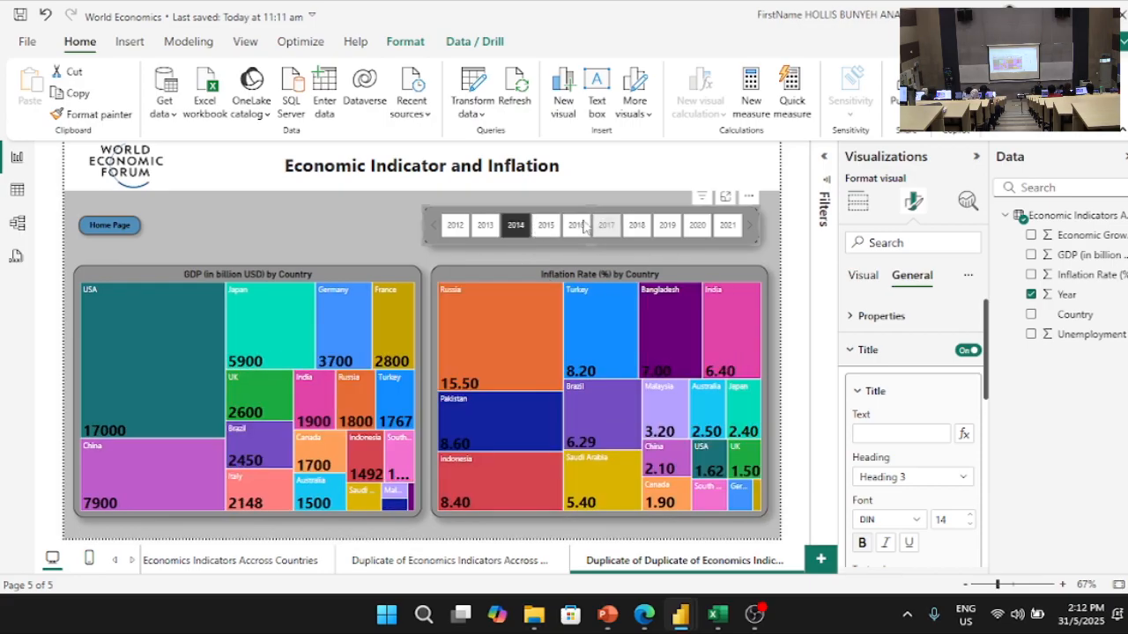
pyautogui.click(517, 227)
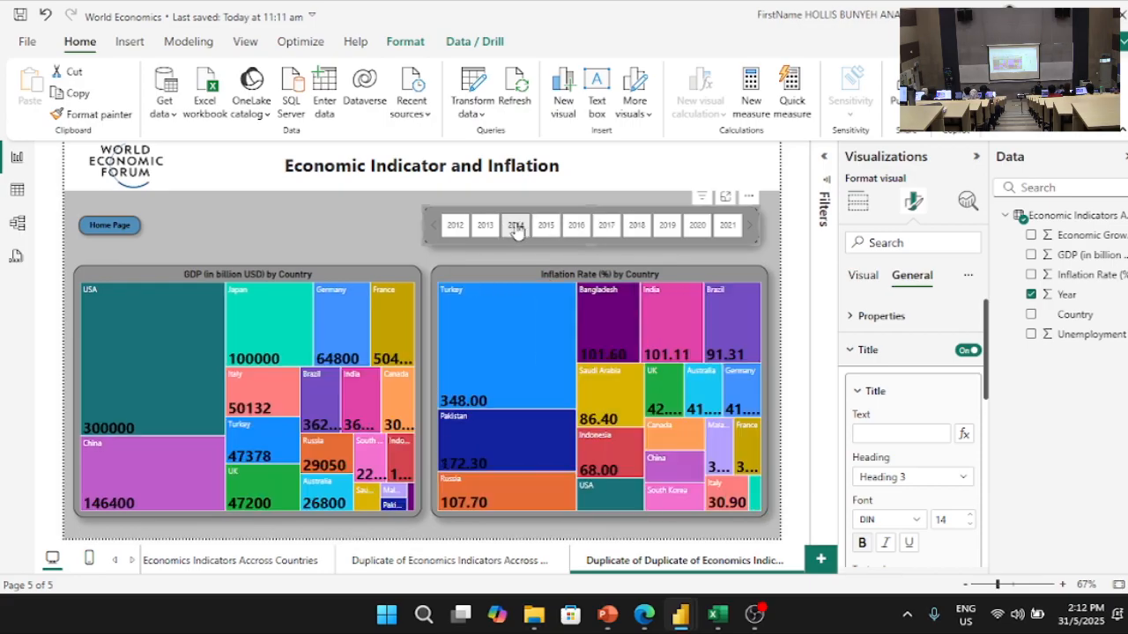
pyautogui.click(456, 271)
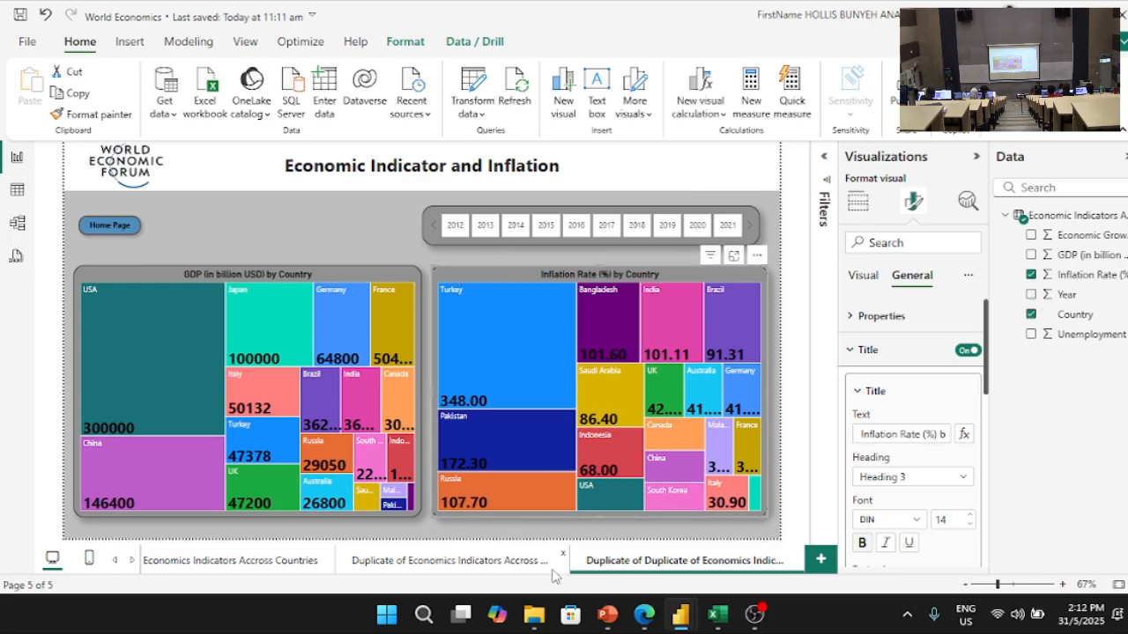
# - Review the bubble chart, country indicators and Time Series Trend pages, and return to the treemap page
pyautogui.click(436, 564)
pyautogui.click(287, 565)
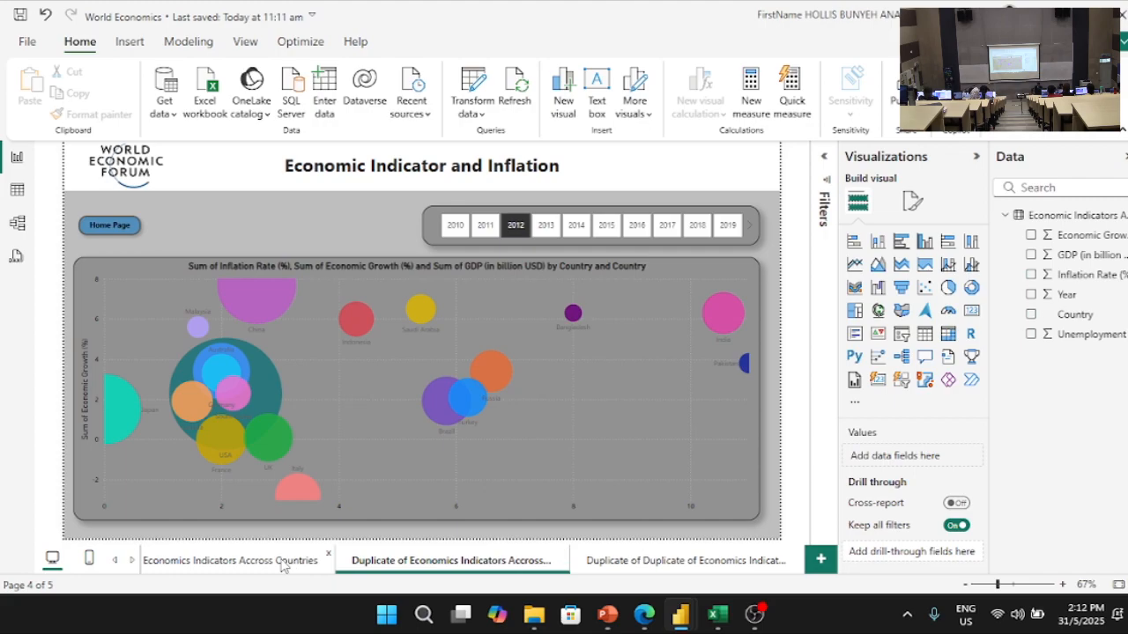
pyautogui.click(116, 562)
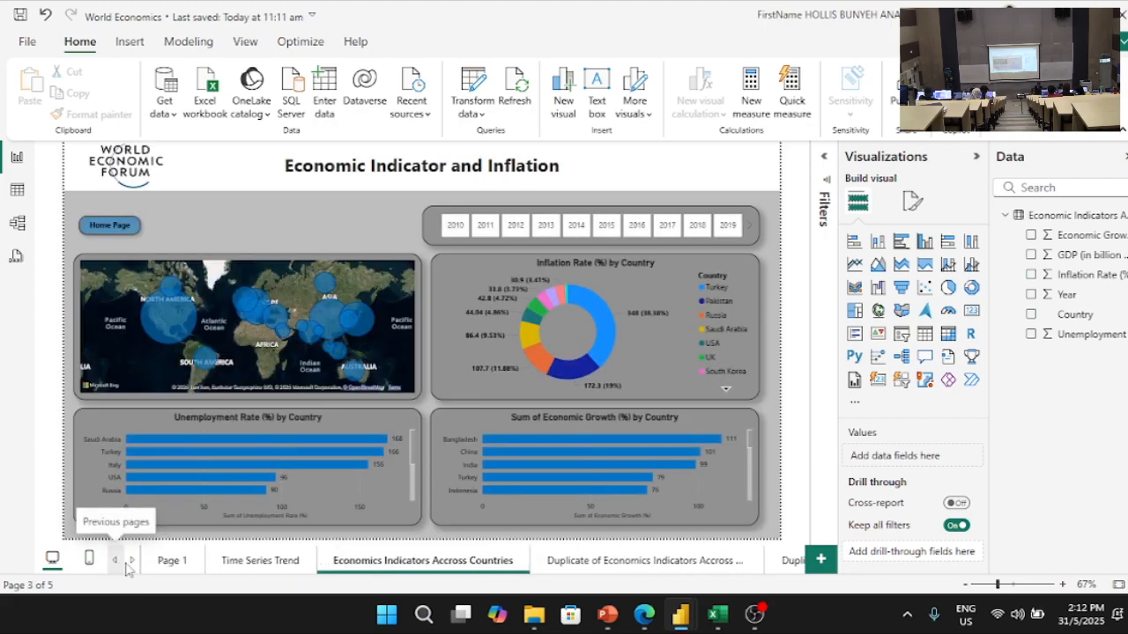
pyautogui.click(270, 566)
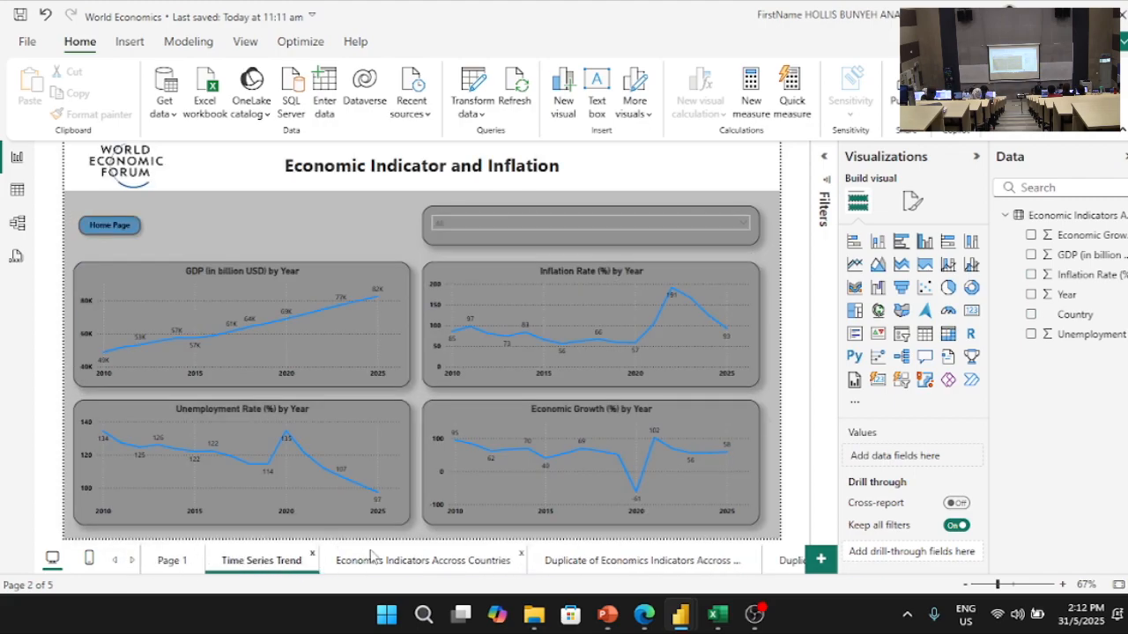
pyautogui.click(399, 564)
pyautogui.click(655, 569)
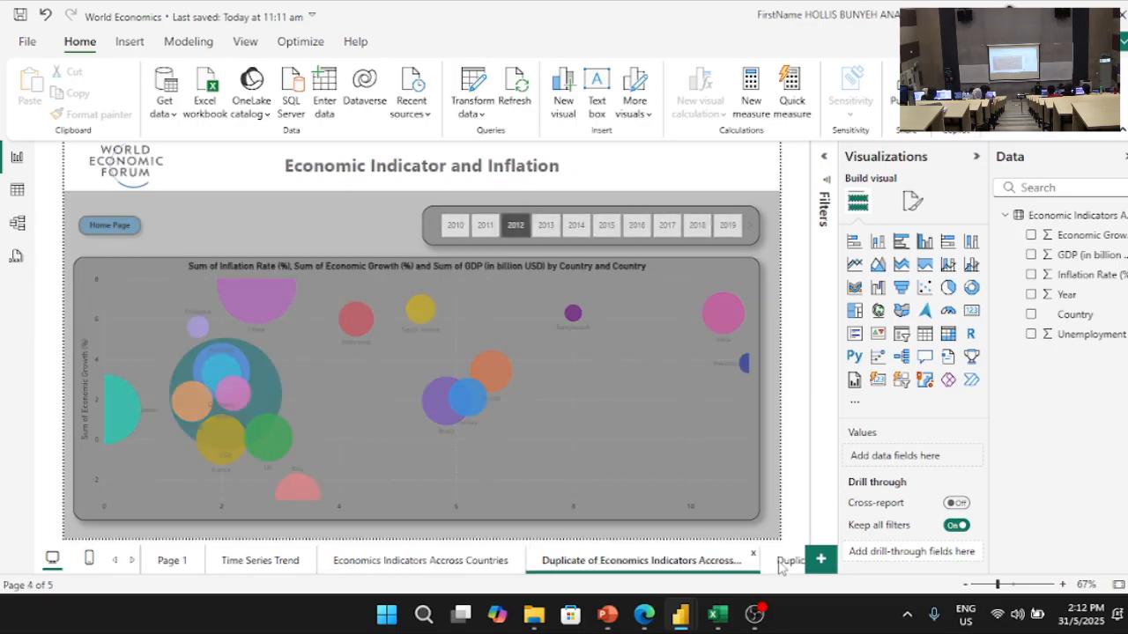
pyautogui.click(790, 562)
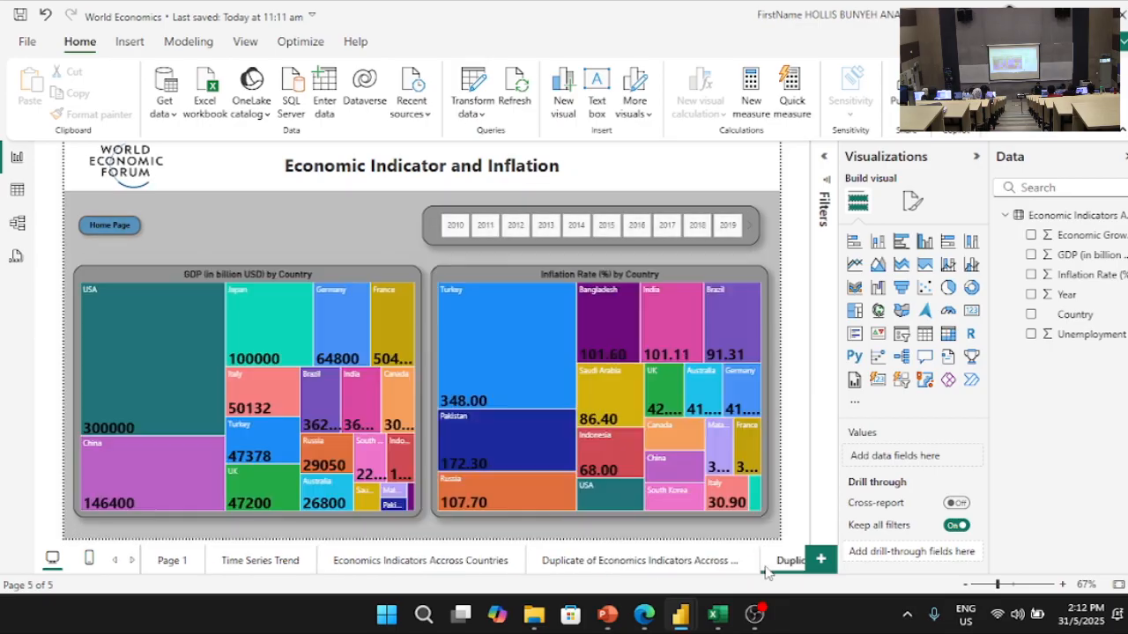
# - Test the treemap page's Home Page button twice, ending on the first report page
pyautogui.keyDown('ctrl'); pyautogui.click(124, 230); pyautogui.keyUp('ctrl')
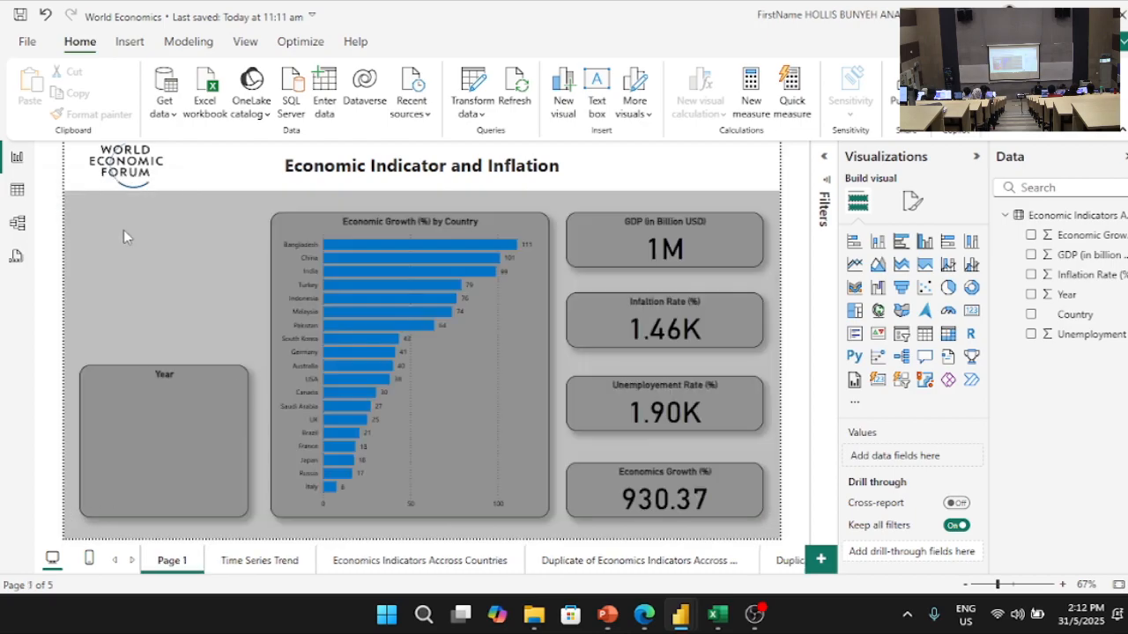
pyautogui.click(788, 560)
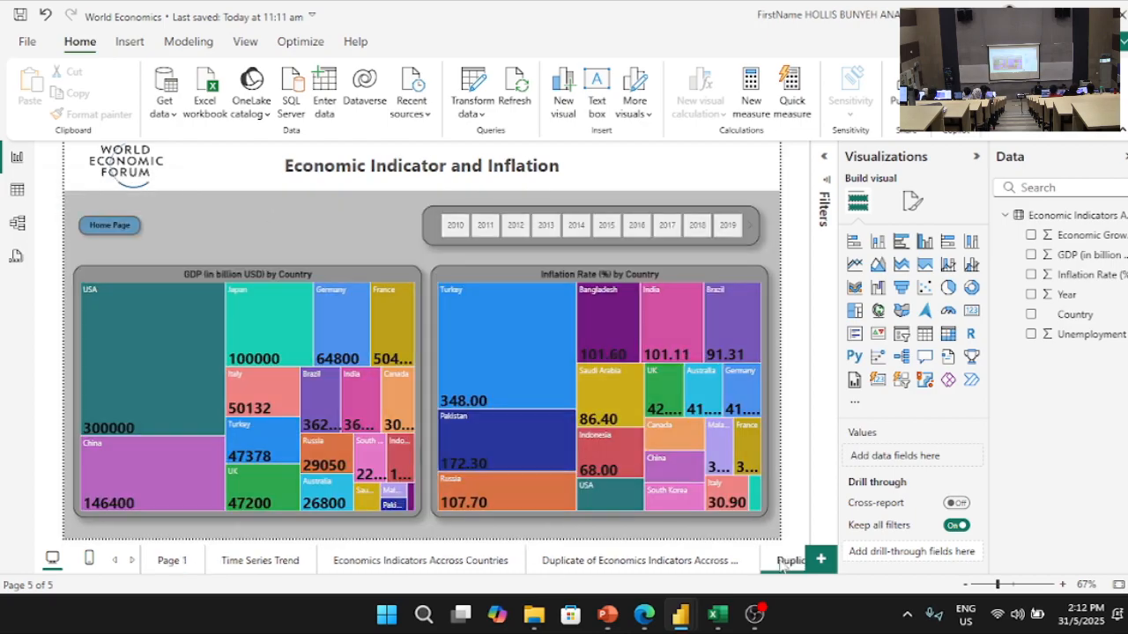
pyautogui.keyDown('ctrl'); pyautogui.click(109, 225); pyautogui.keyUp('ctrl')
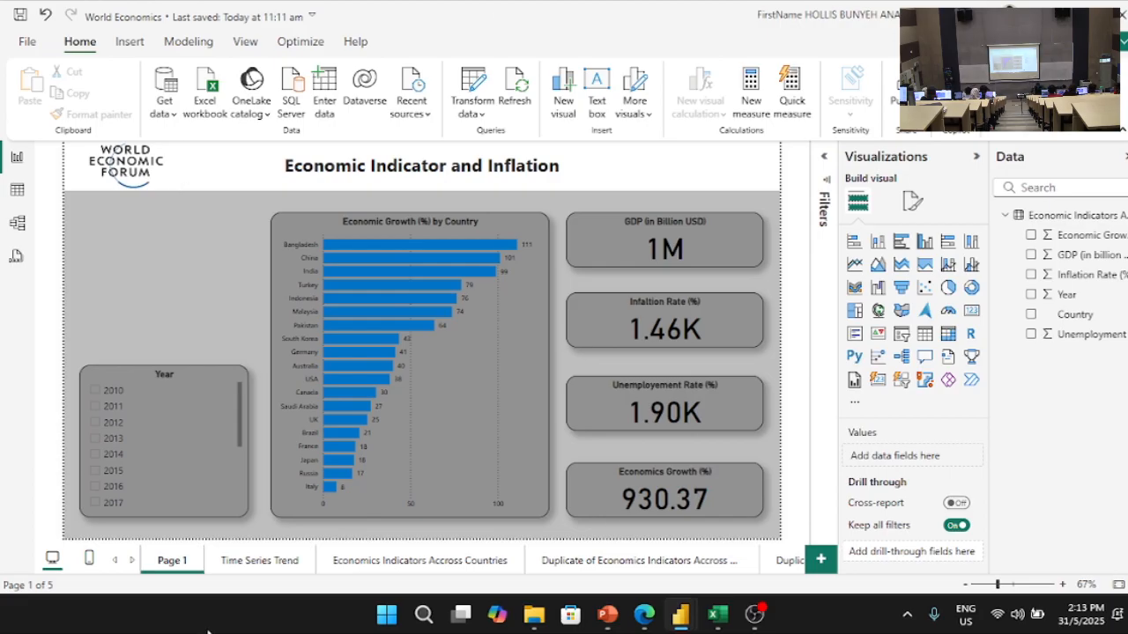
# - Rename the report page "Page 1" as "Home Page"
pyautogui.rightClick(177, 564)
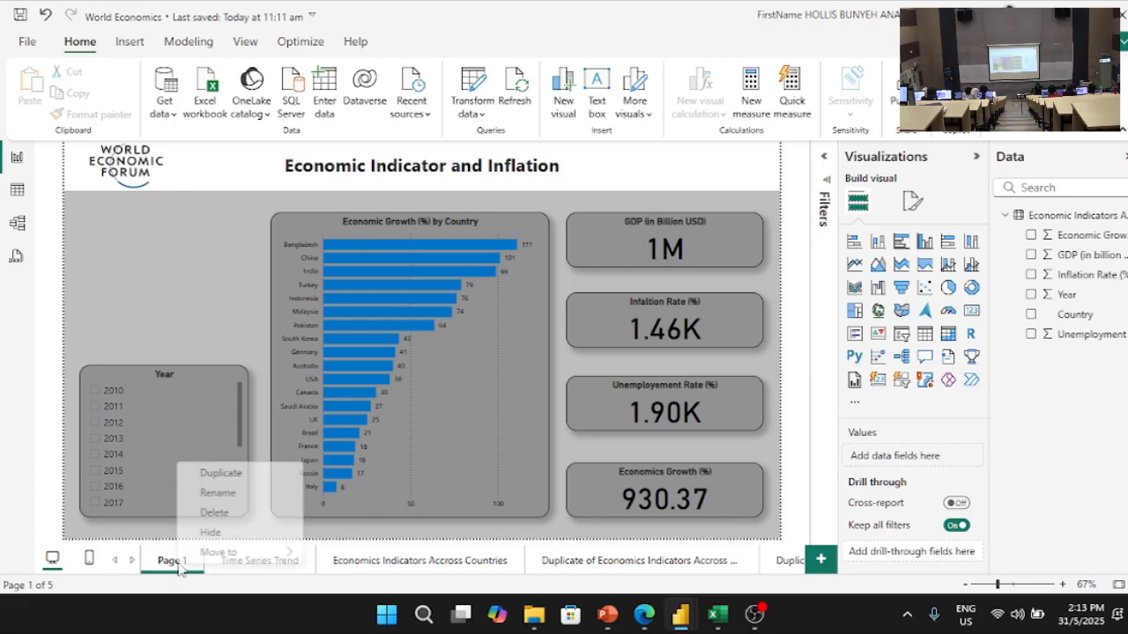
pyautogui.click(231, 494)
pyautogui.write('H')
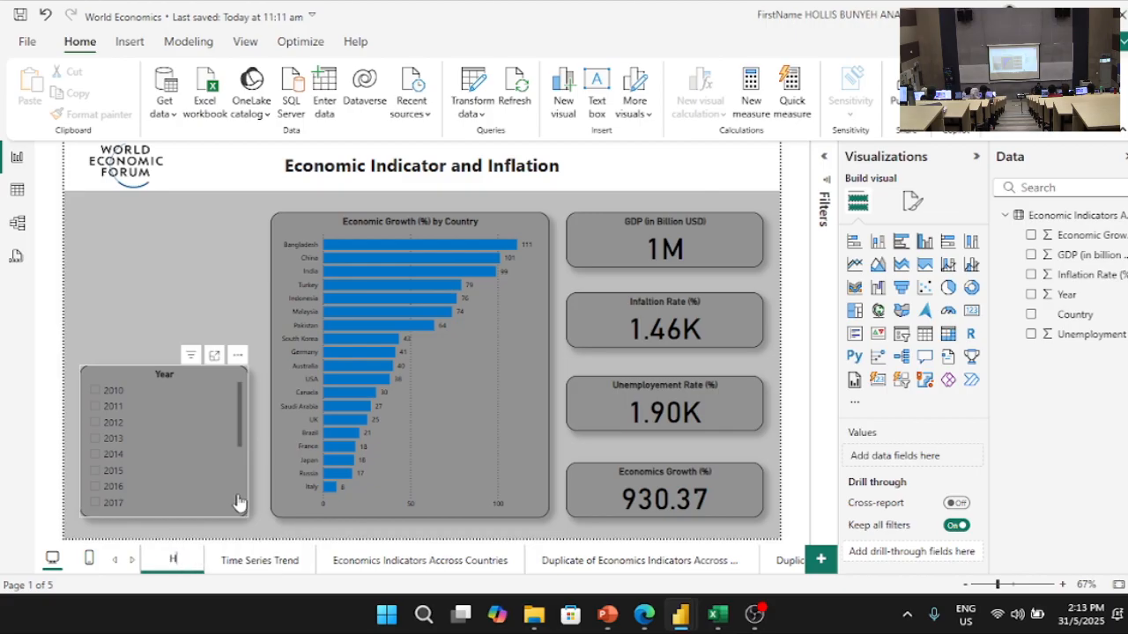
pyautogui.write('ome Page')
# - Look up the bubble chart page's name in the World Economics Forum report, and return to the bubble chart page of the World Economics report
pyautogui.click(593, 566)
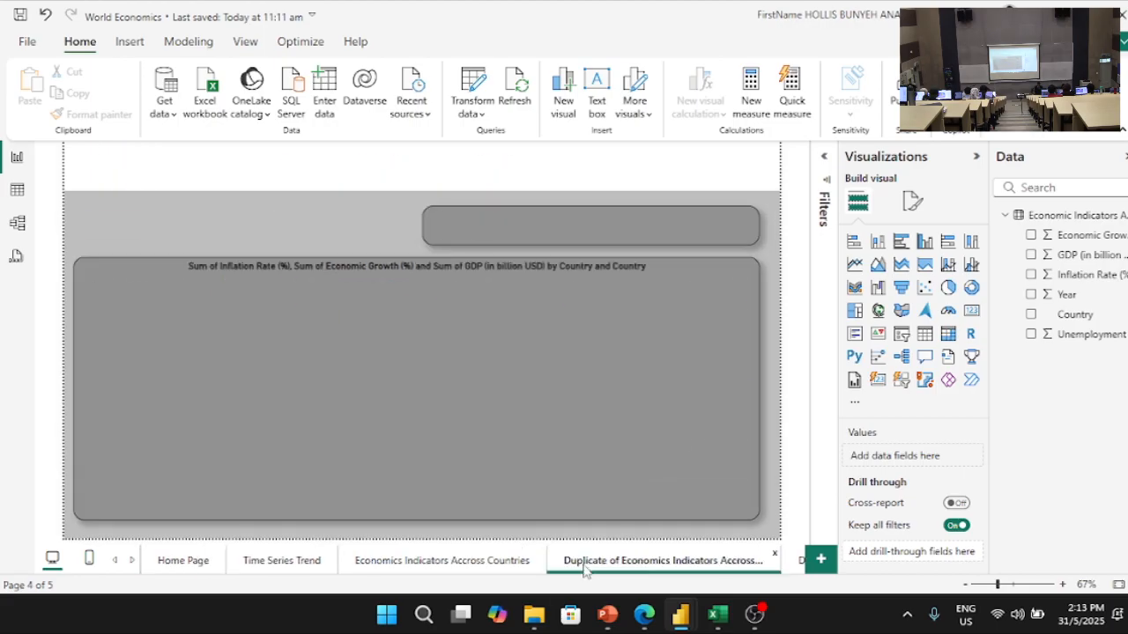
pyautogui.moveTo(676, 627)
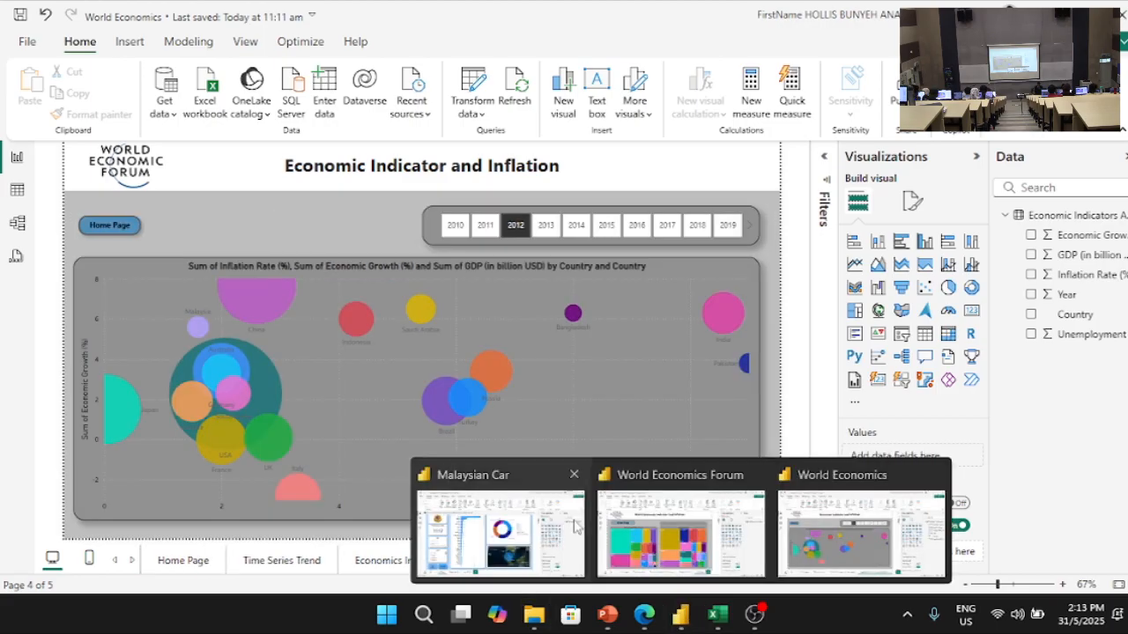
pyautogui.click(608, 548)
pyautogui.click(591, 565)
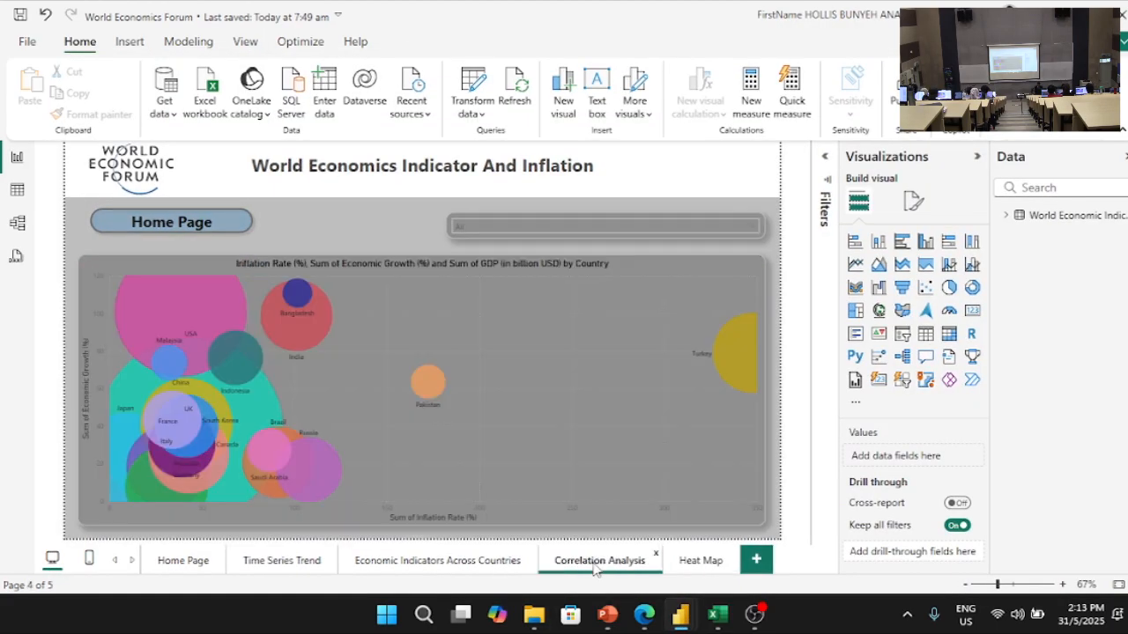
pyautogui.hotkey('alt', 'Tab')
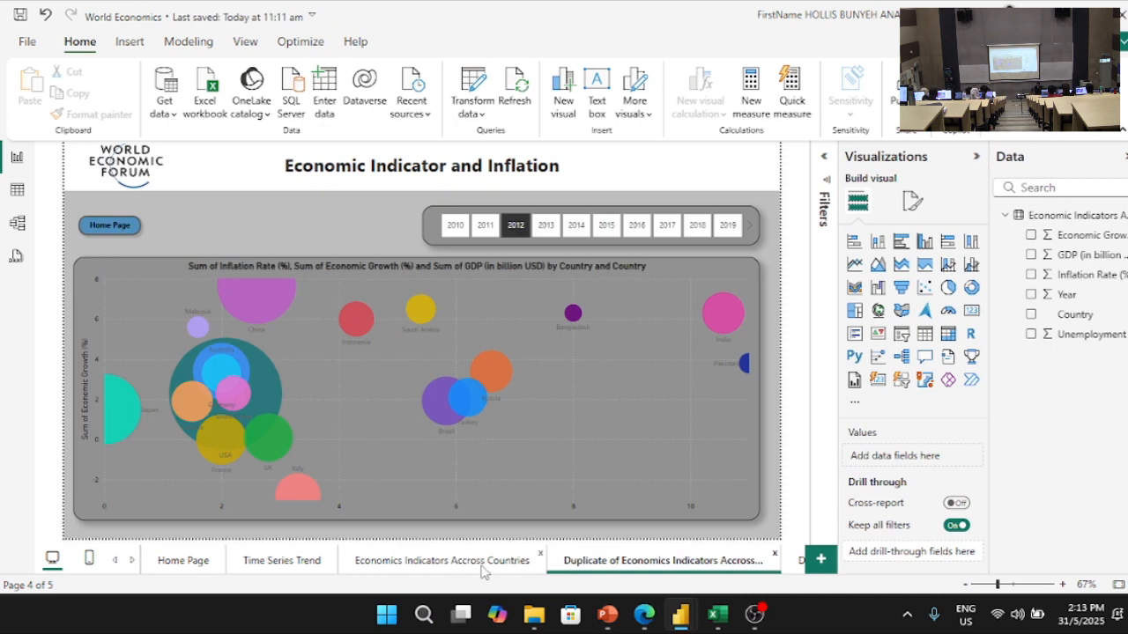
# - Rename the duplicated page with the bubble chart as "Correlation Analysis"
pyautogui.rightClick(631, 568)
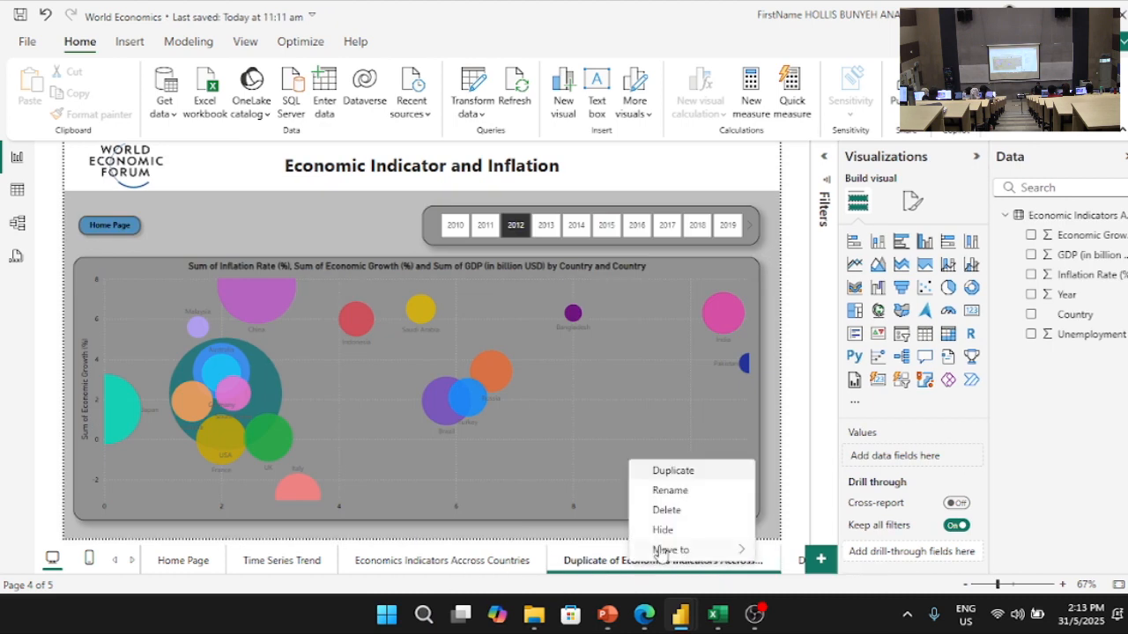
pyautogui.click(677, 491)
pyautogui.hotkey('ctrl', 'a')
pyautogui.press('BackSpace')
pyautogui.write('Correlation ')
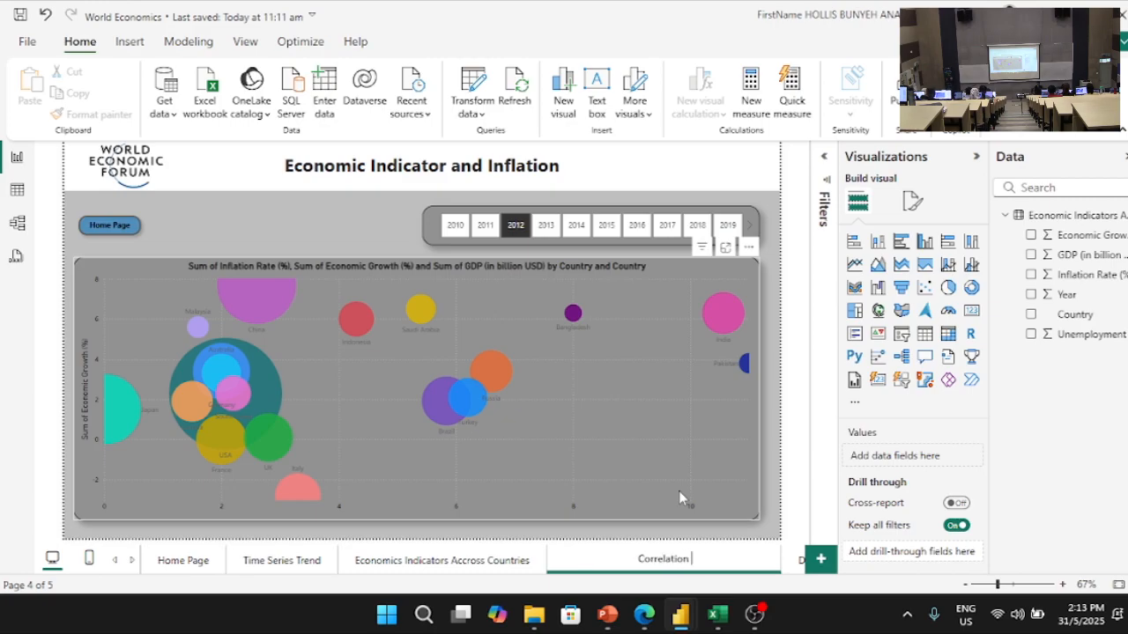
pyautogui.write('Analysis')
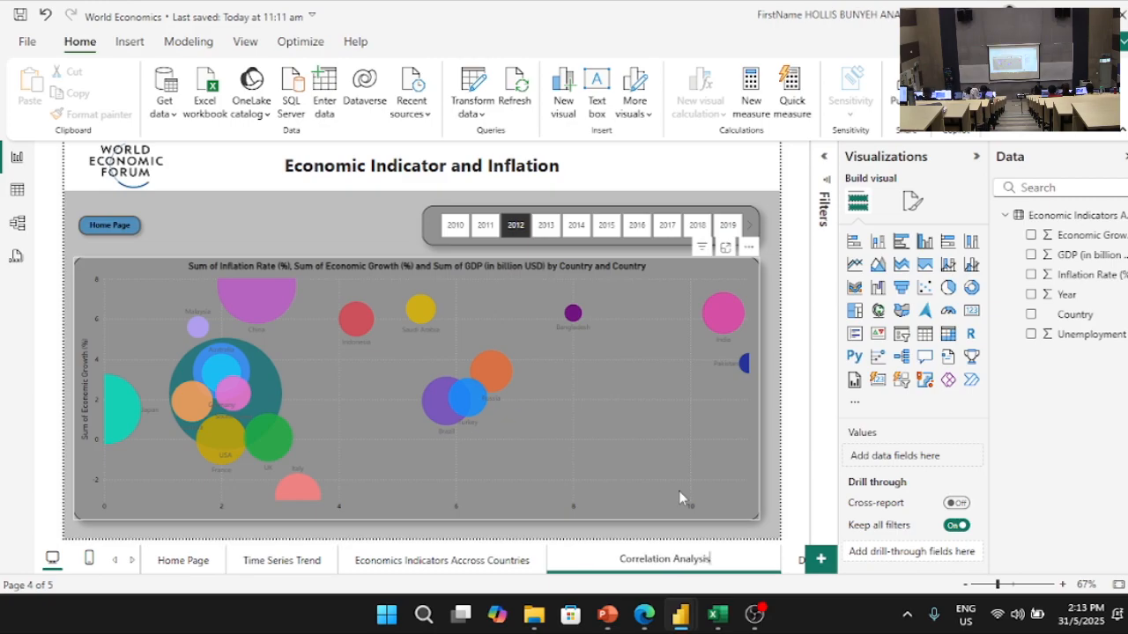
pyautogui.press('Return')
# - Look up the treemap page's name in the World Economics Forum report, and return to the World Economics report
pyautogui.moveTo(680, 614)
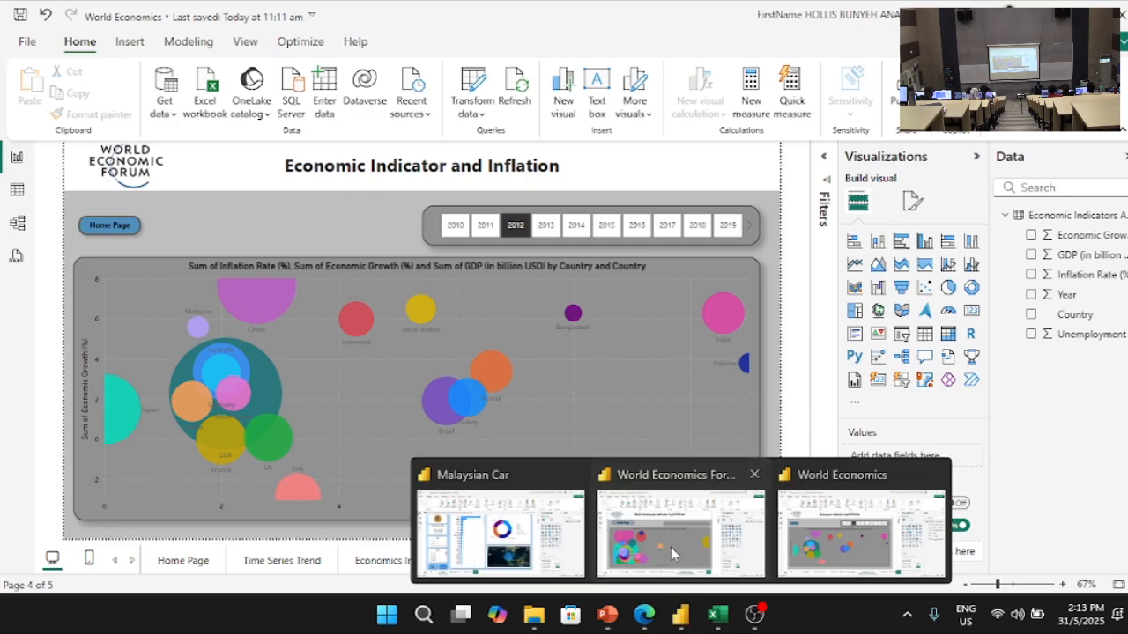
pyautogui.click(692, 564)
pyautogui.click(696, 564)
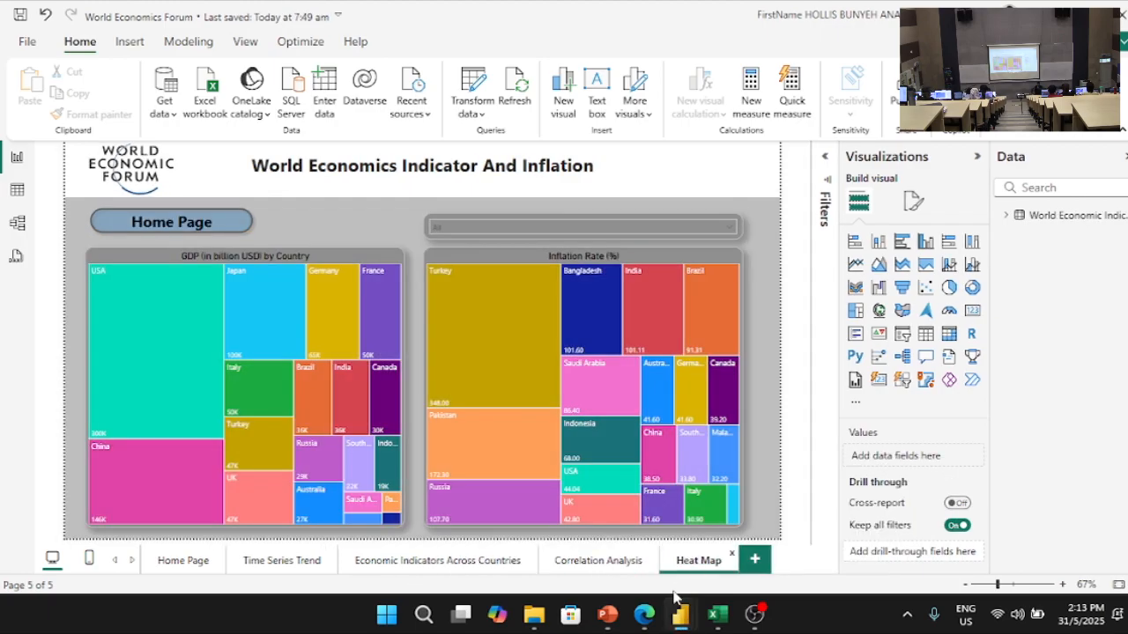
pyautogui.hotkey('alt', 'Tab')
# - Rename the duplicated page with the GDP and inflation treemaps as "Heat Map"
pyautogui.click(742, 562)
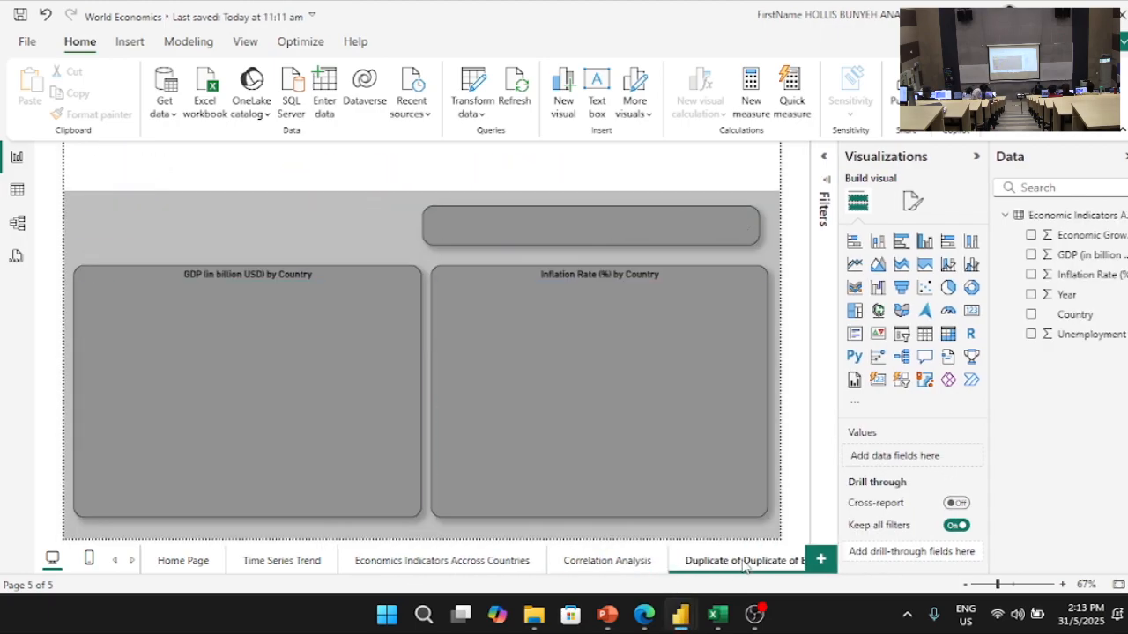
pyautogui.rightClick(740, 568)
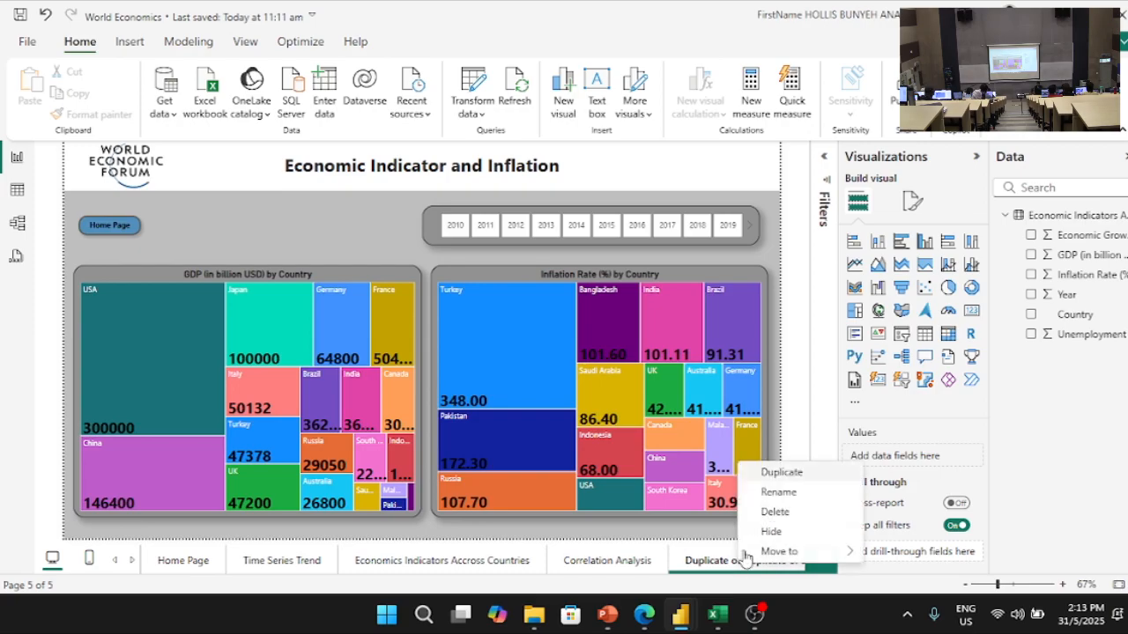
pyautogui.click(777, 498)
pyautogui.hotkey('ctrl', 'a')
pyautogui.write('Heat Map')
pyautogui.press('Return')
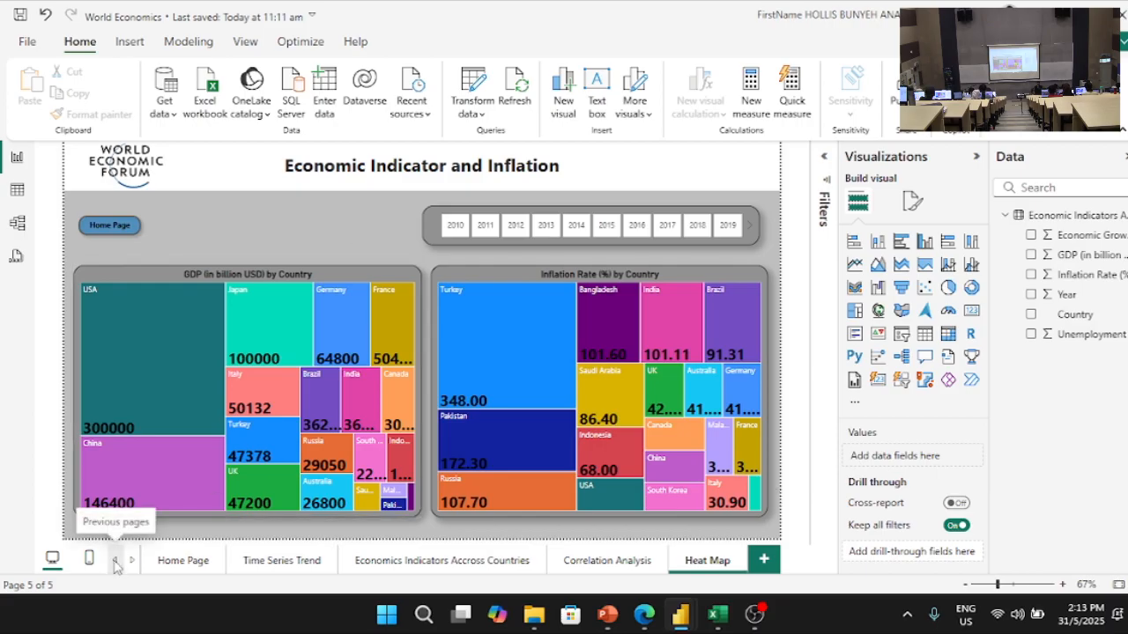
# - Insert a blank button on the Home Page and place it just below the World Economic Forum logo
pyautogui.click(181, 563)
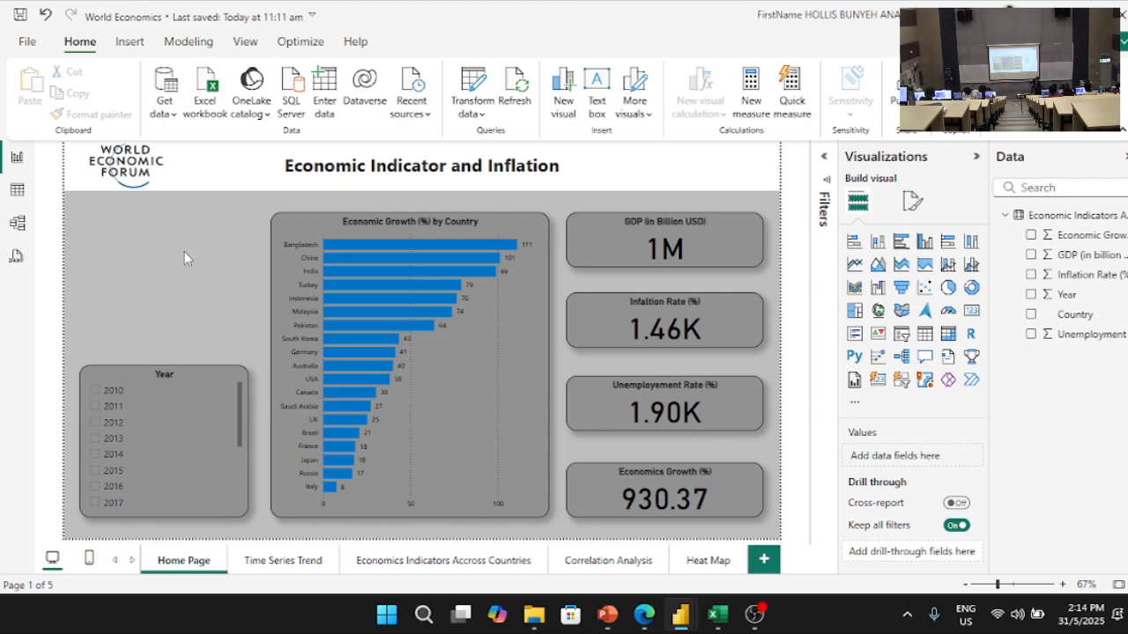
pyautogui.click(129, 41)
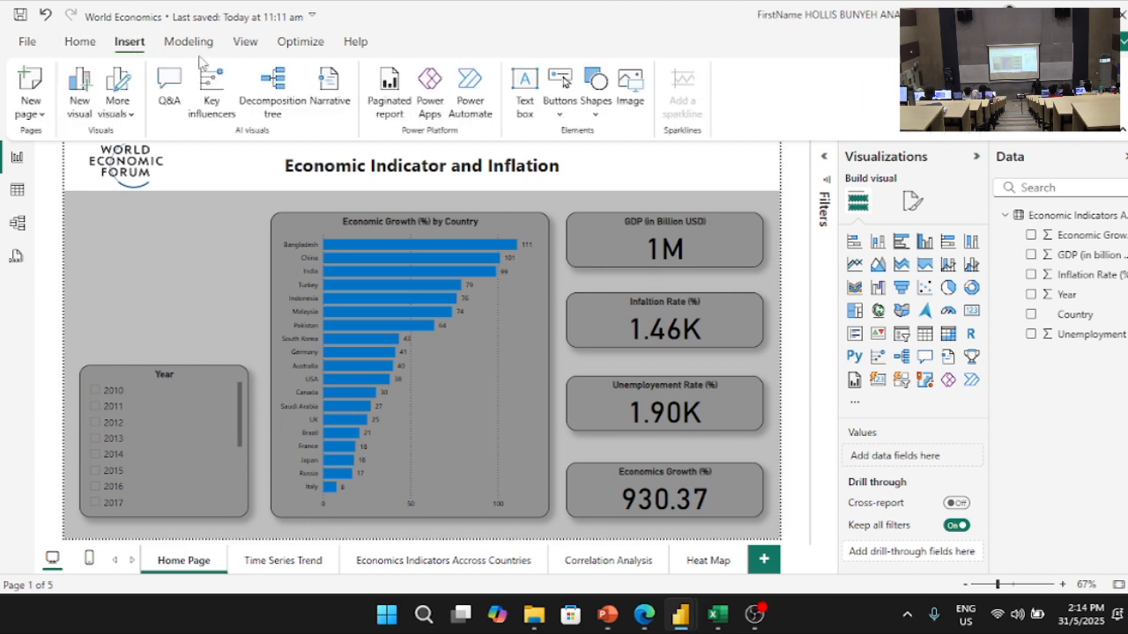
pyautogui.click(562, 114)
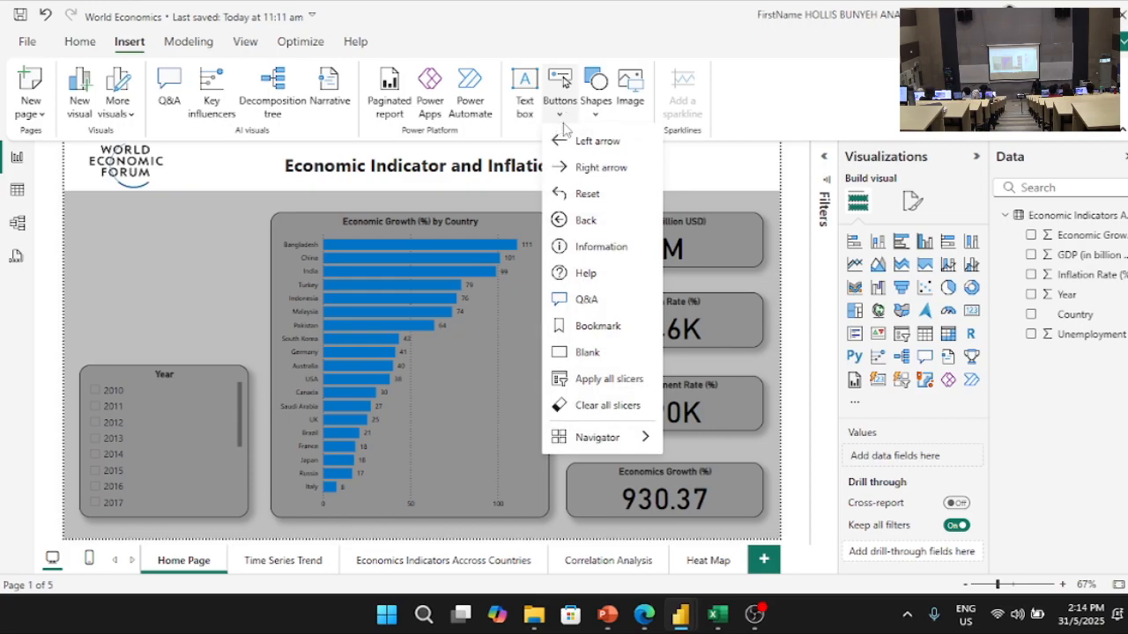
pyautogui.click(588, 351)
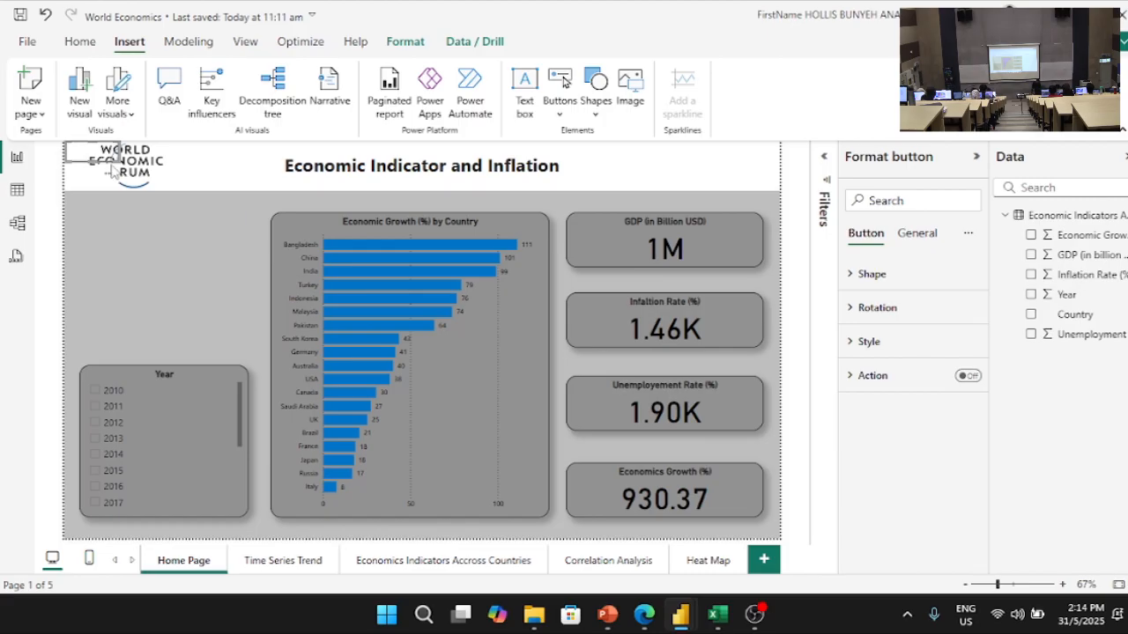
pyautogui.moveTo(110, 158); pyautogui.dragTo(131, 228)
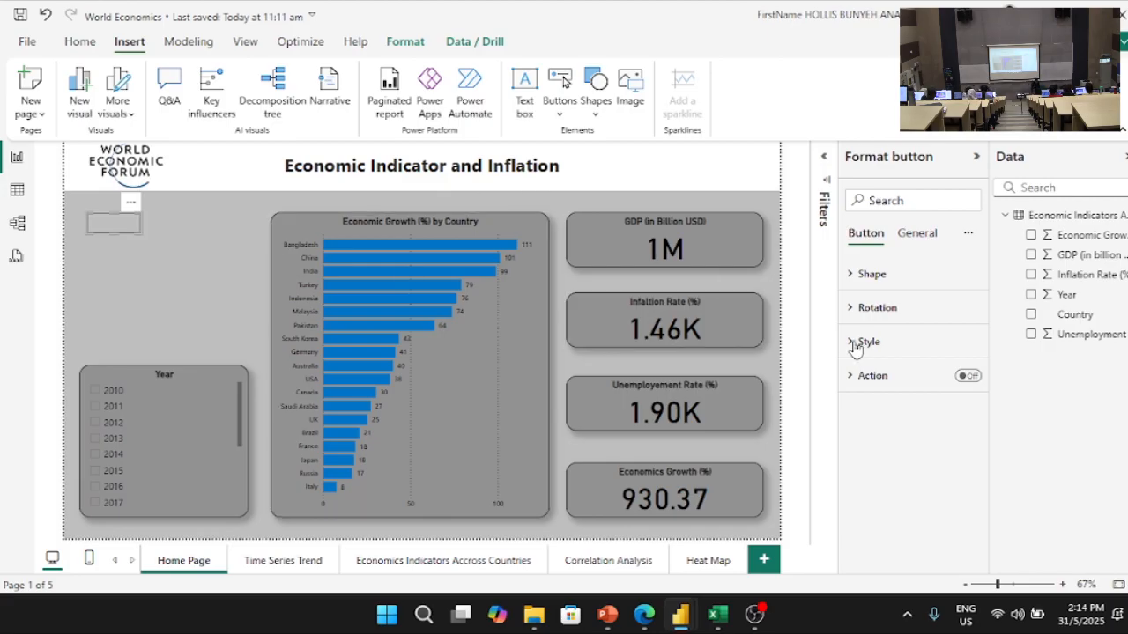
# - Turn on the blank button's action and make it a page navigation to the Time Series Trend page
pyautogui.click(968, 377)
pyautogui.click(911, 386)
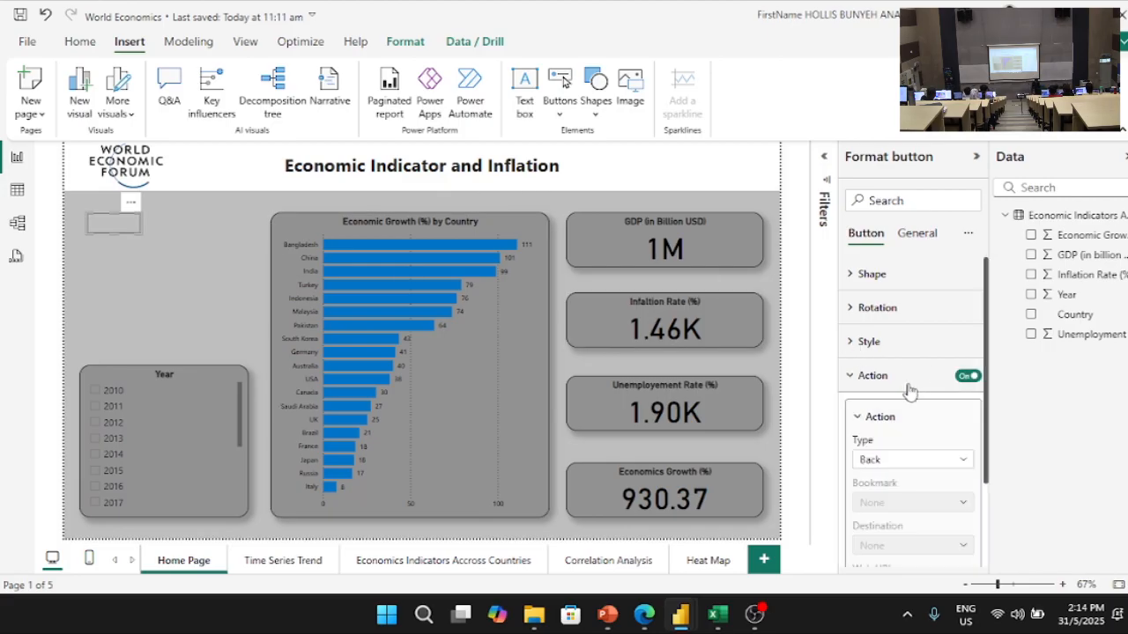
pyautogui.click(897, 460)
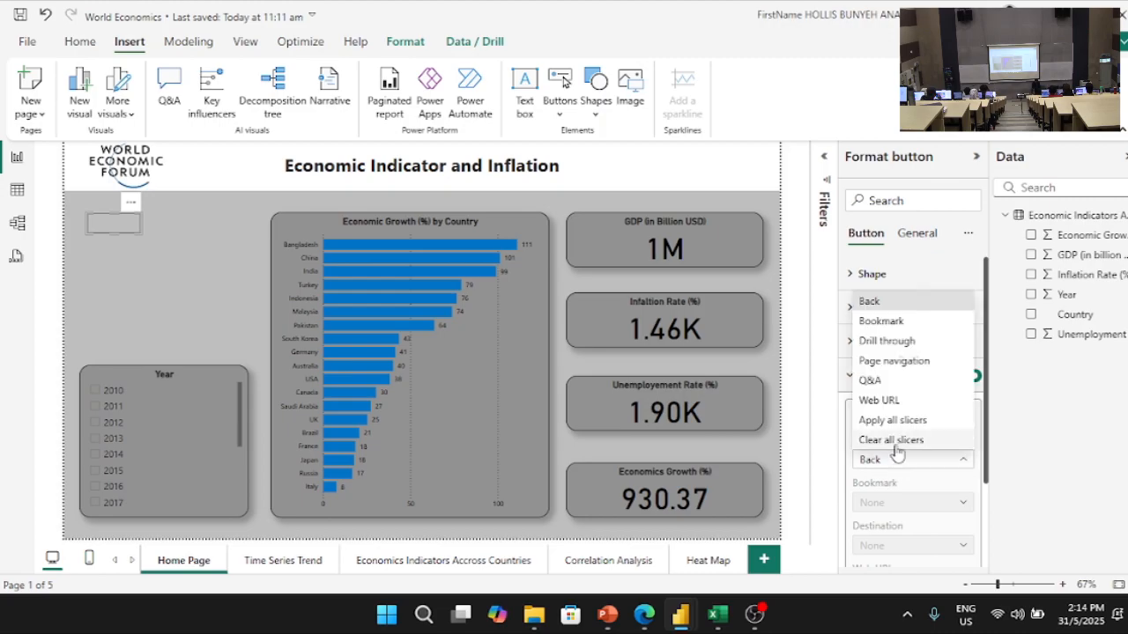
pyautogui.click(897, 360)
pyautogui.scroll(-2, 901, 423)
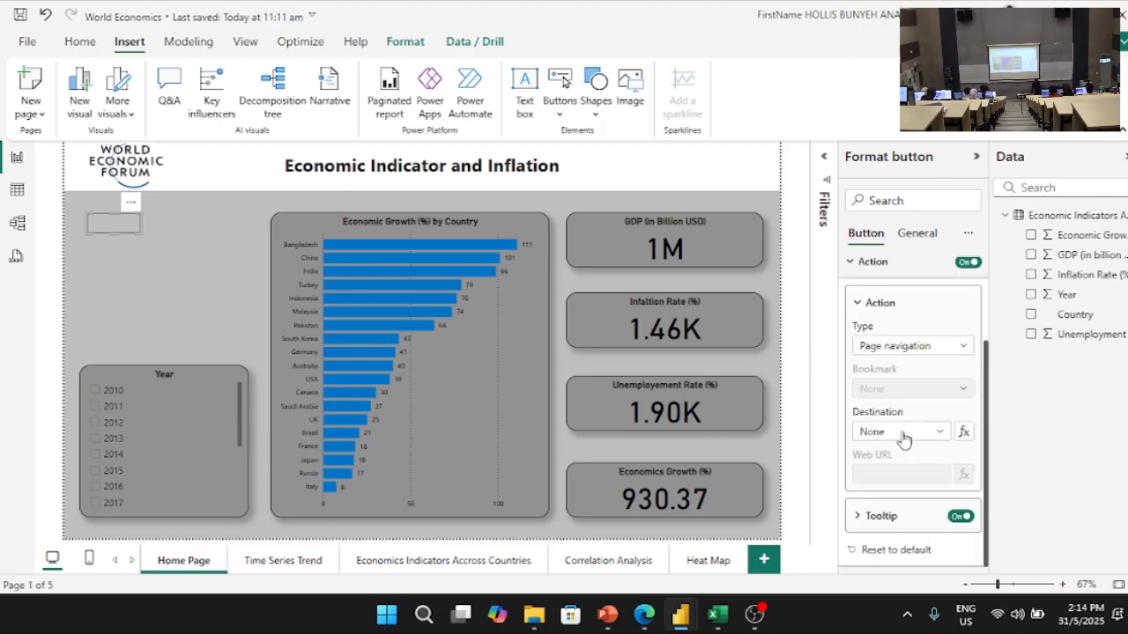
pyautogui.click(902, 434)
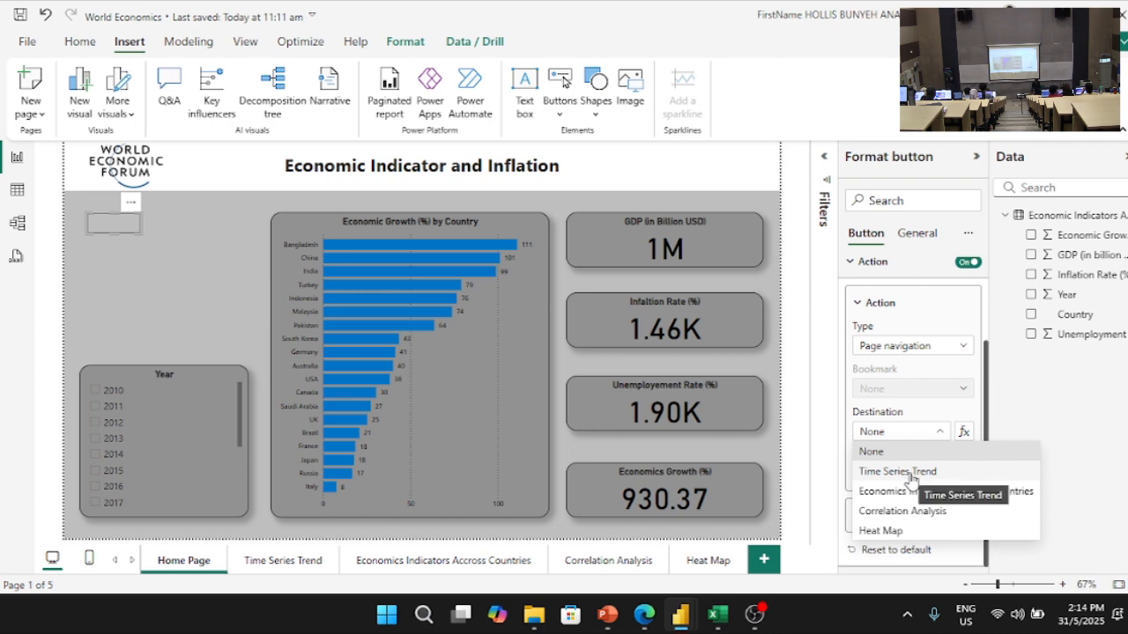
pyautogui.click(911, 474)
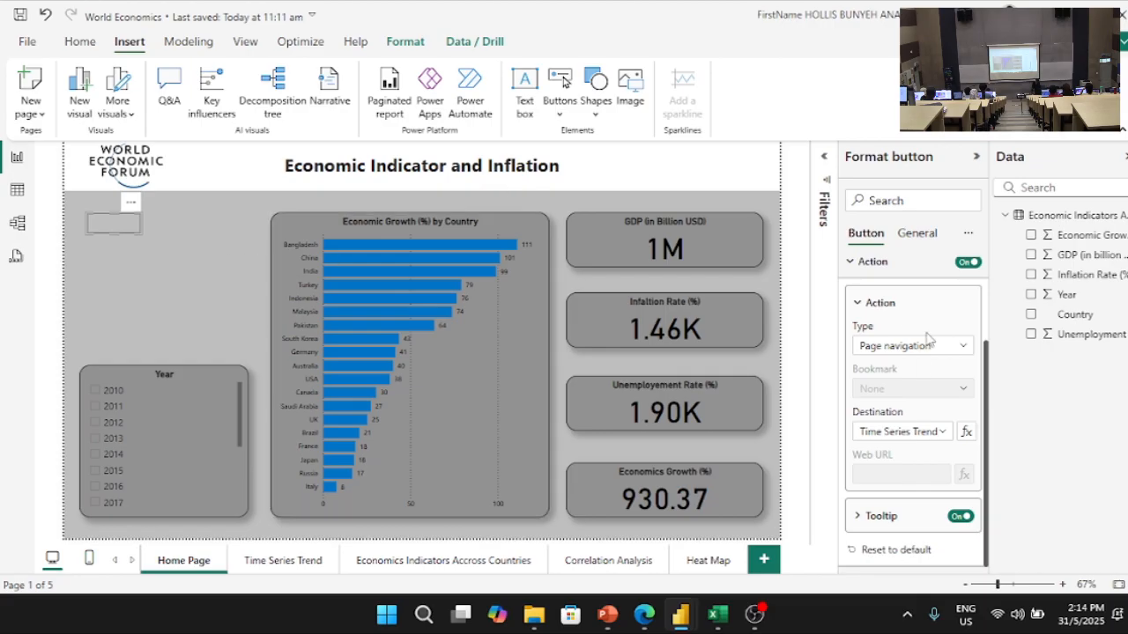
# - Turn on the button's text and label it "Time Series Trend"
pyautogui.scroll(3, 912, 368)
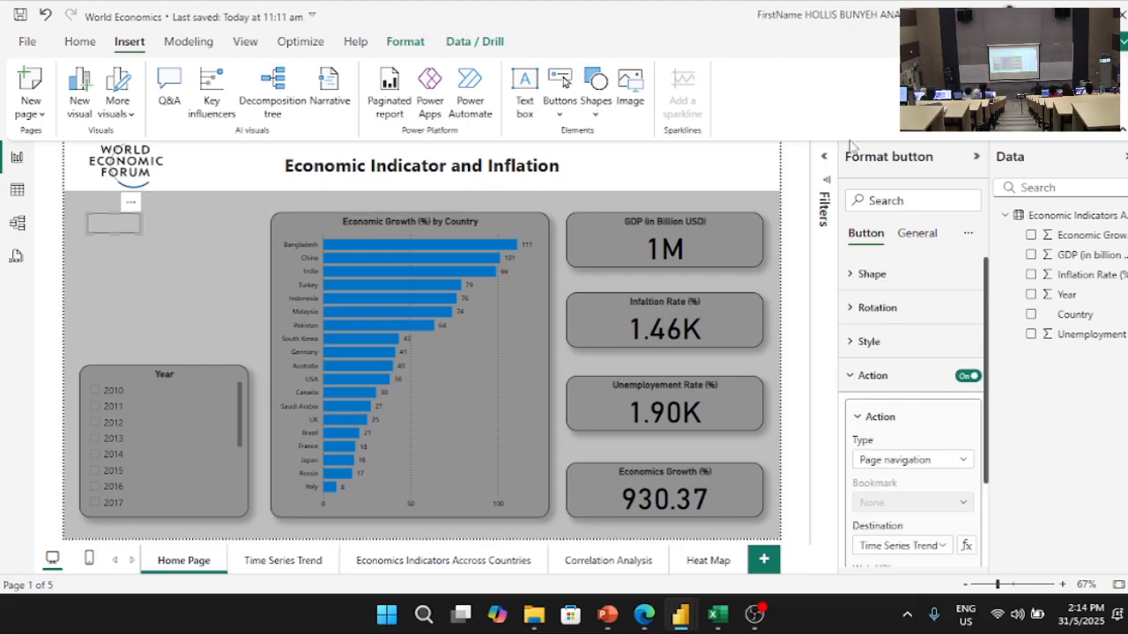
pyautogui.click(862, 341)
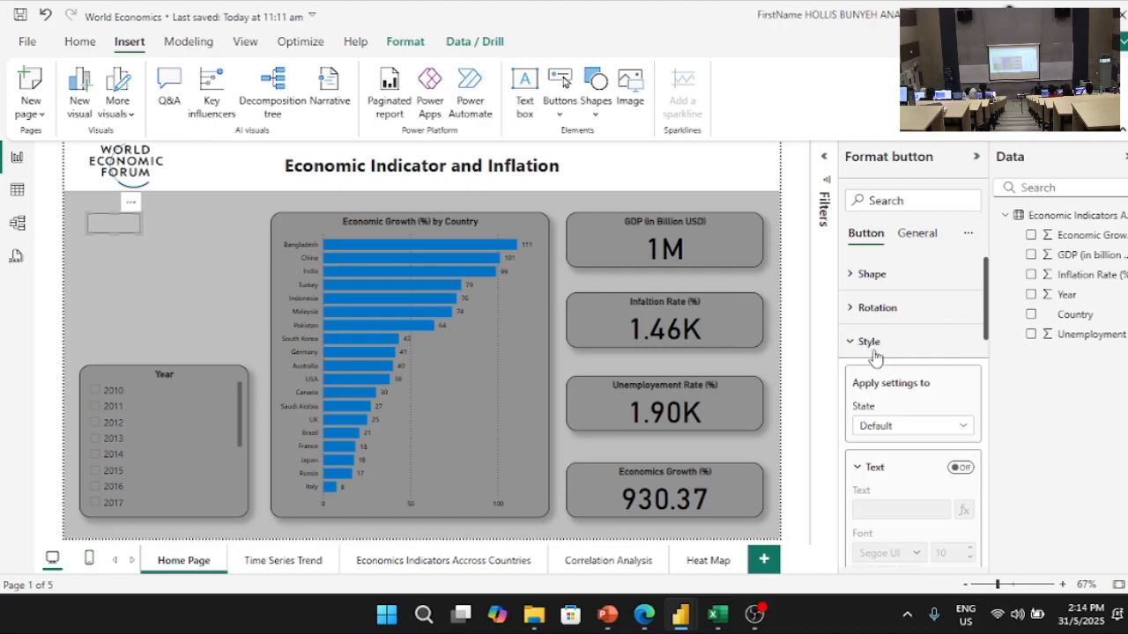
pyautogui.click(960, 467)
pyautogui.click(918, 508)
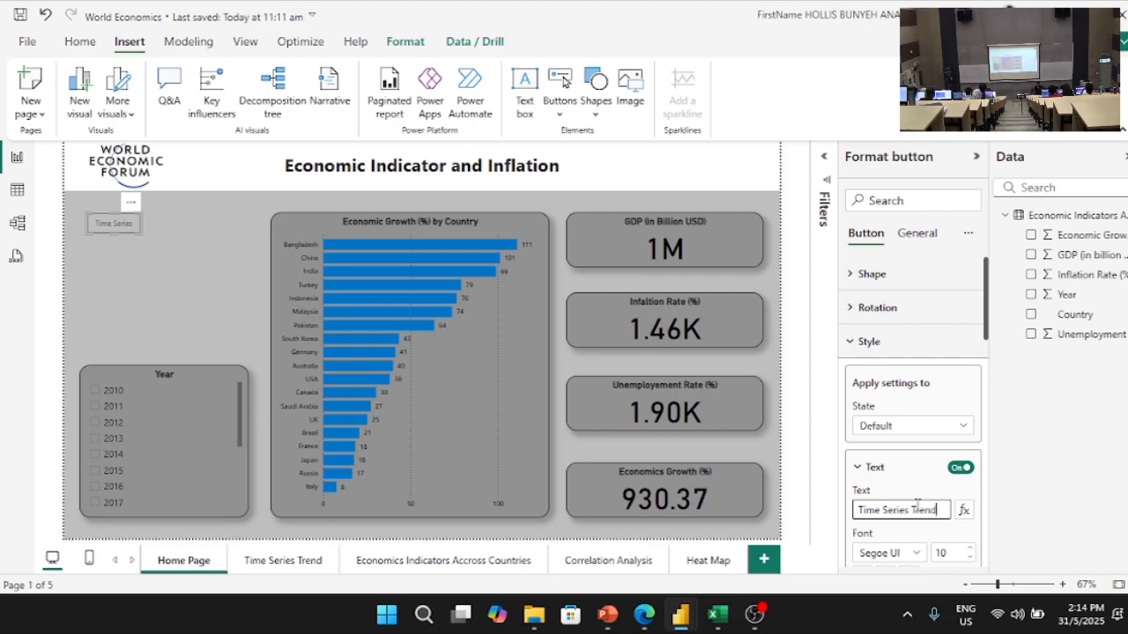
pyautogui.tripleClick(924, 509)
# - Make the button's label bold and black, and widen the button to fit the full text
pyautogui.scroll(-3, 925, 533)
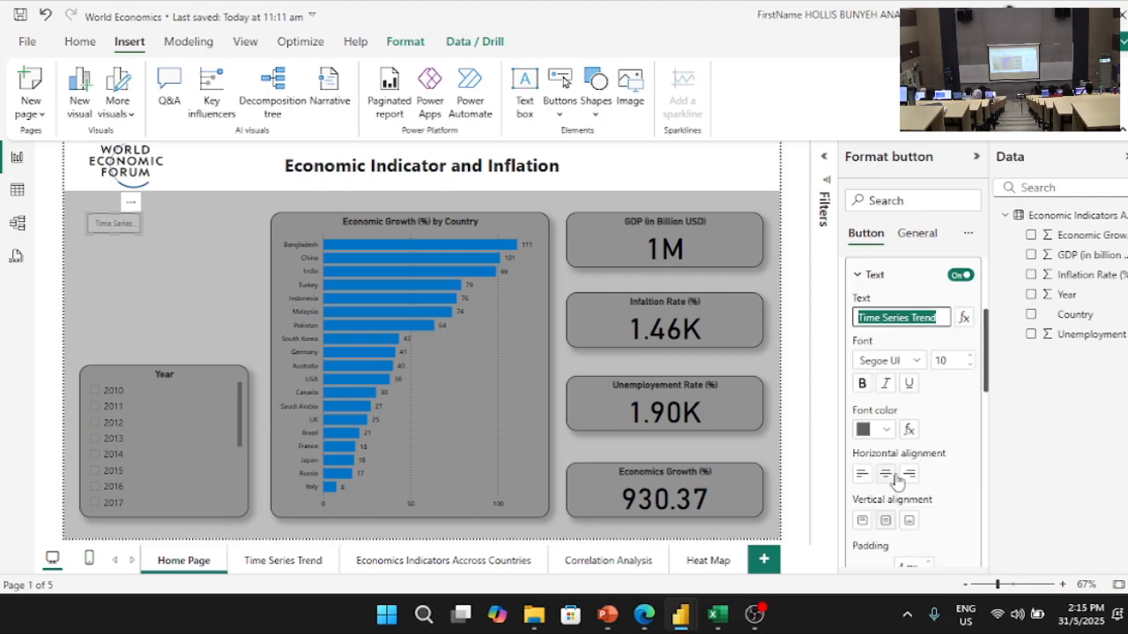
pyautogui.click(865, 385)
pyautogui.click(870, 430)
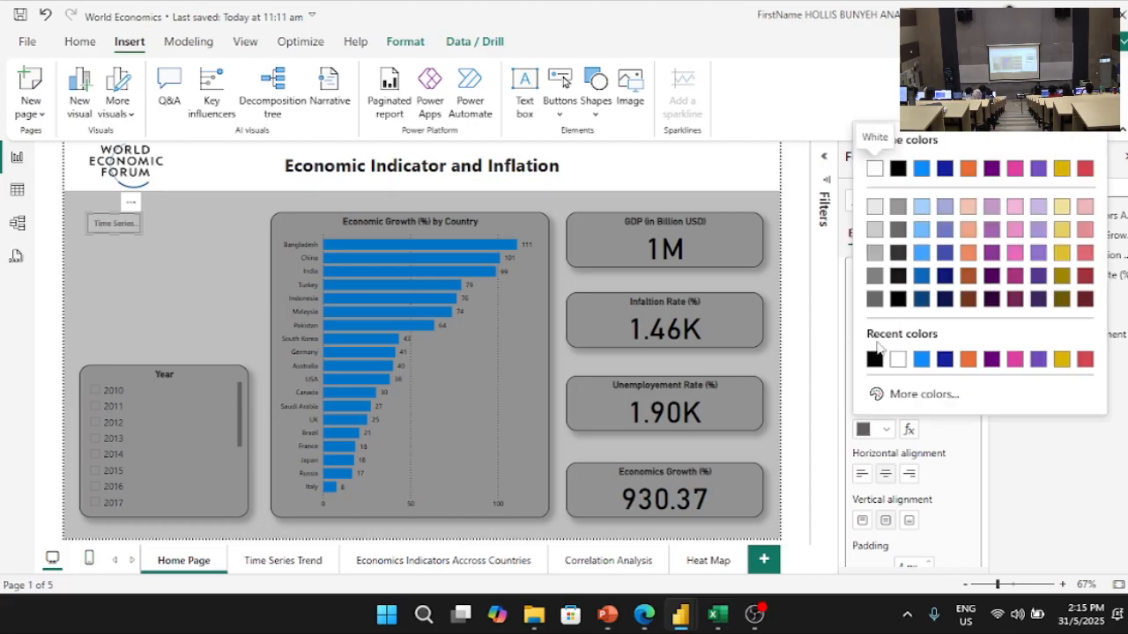
pyautogui.click(875, 359)
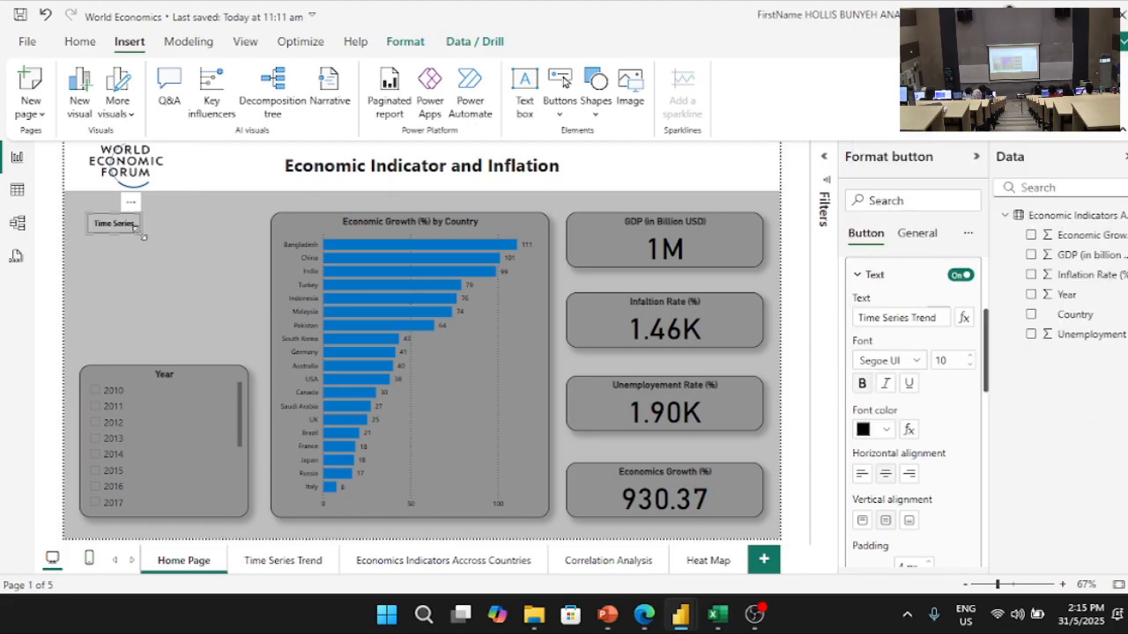
pyautogui.moveTo(134, 225); pyautogui.dragTo(177, 236)
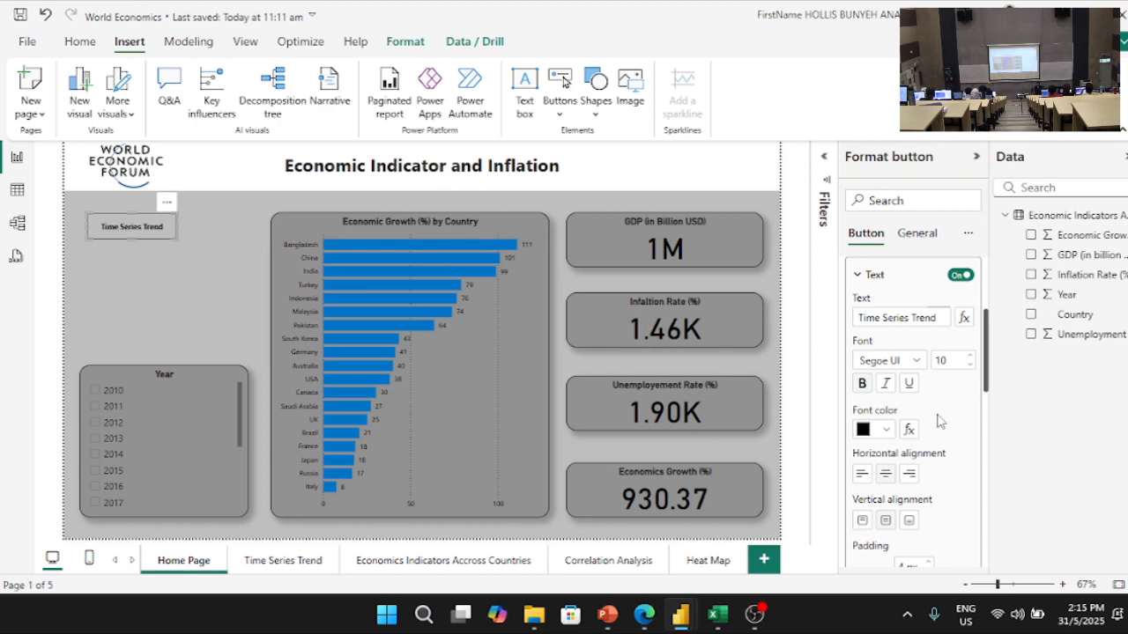
# - Turn on the Time Series Trend button's fill and open its colour choices
pyautogui.scroll(-3, 916, 476)
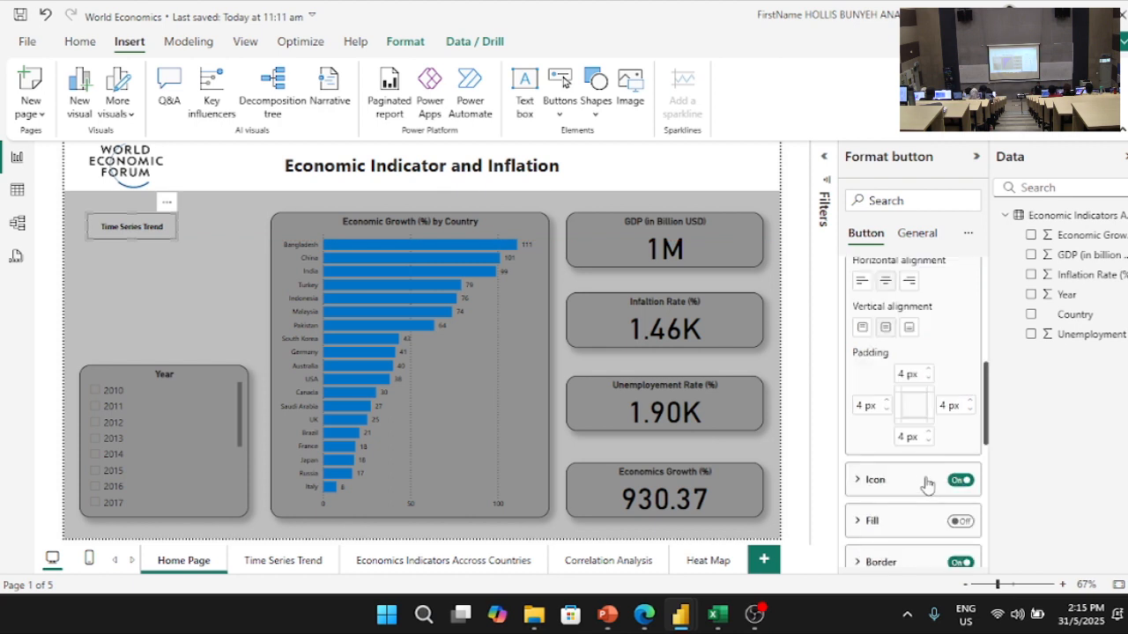
pyautogui.scroll(-3, 944, 504)
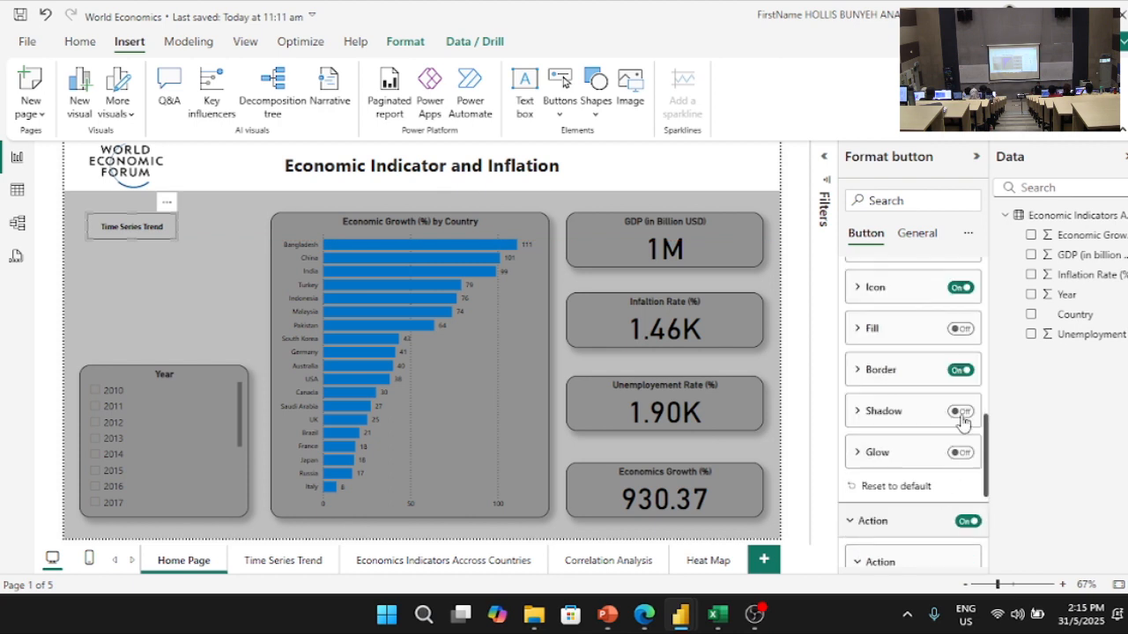
pyautogui.click(888, 333)
pyautogui.click(959, 328)
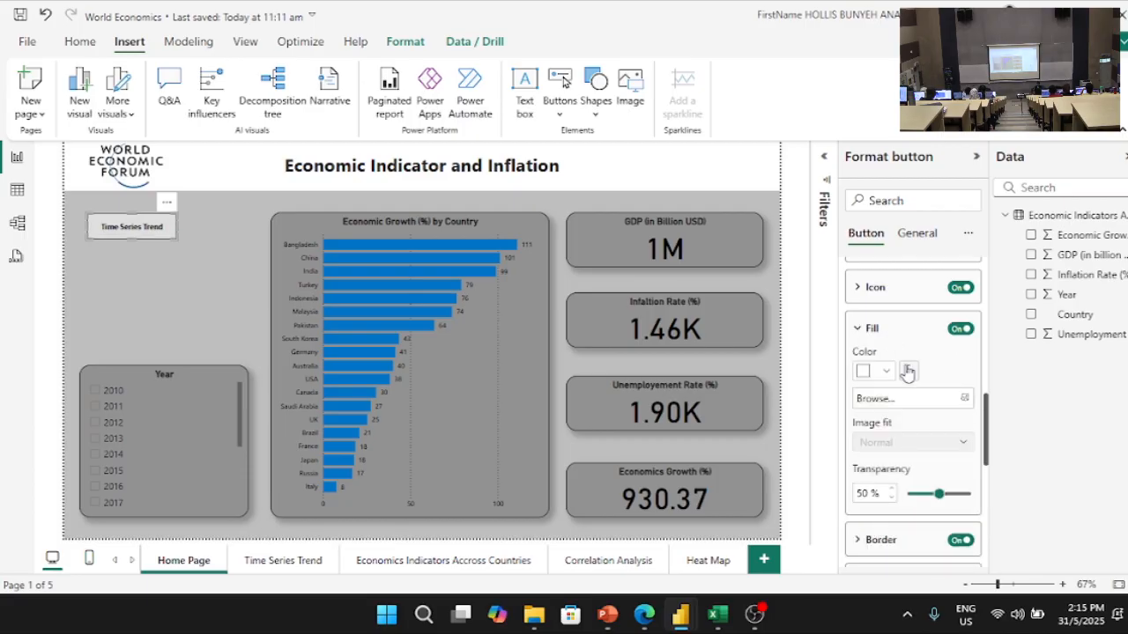
pyautogui.click(887, 372)
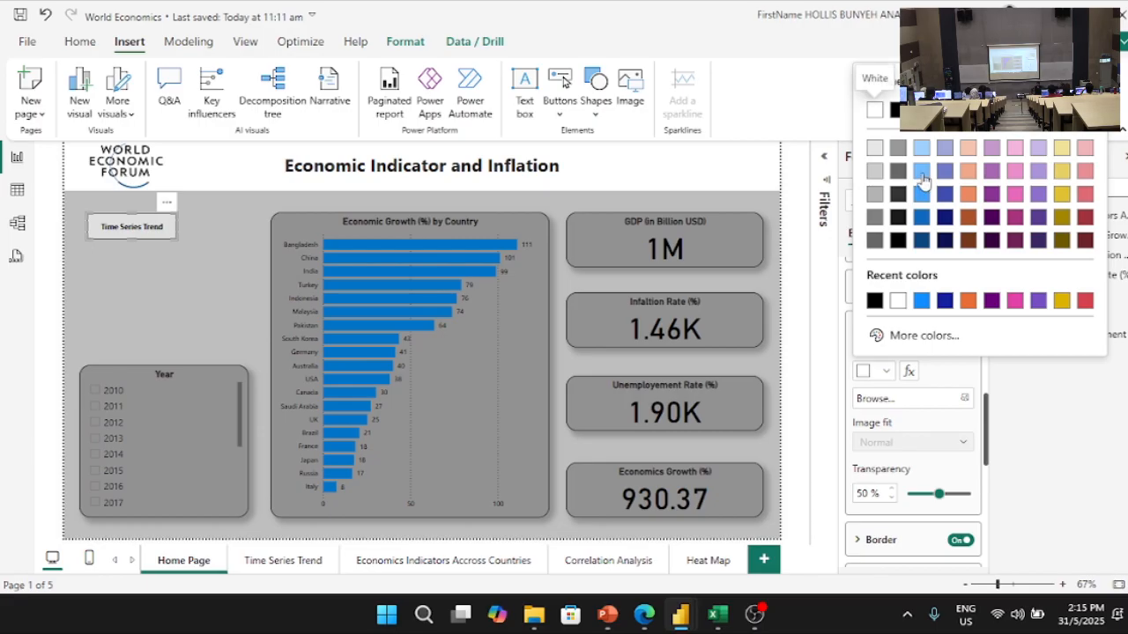
# - View the Time Series Trend page and return to the navigation button on the Home Page
pyautogui.click(309, 559)
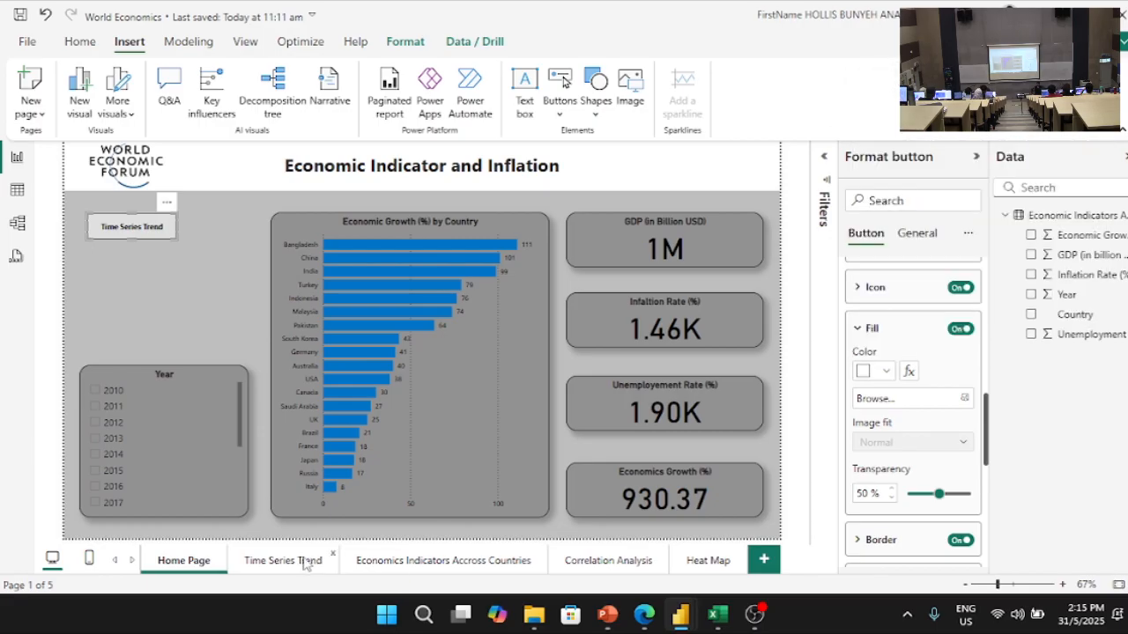
pyautogui.click(292, 566)
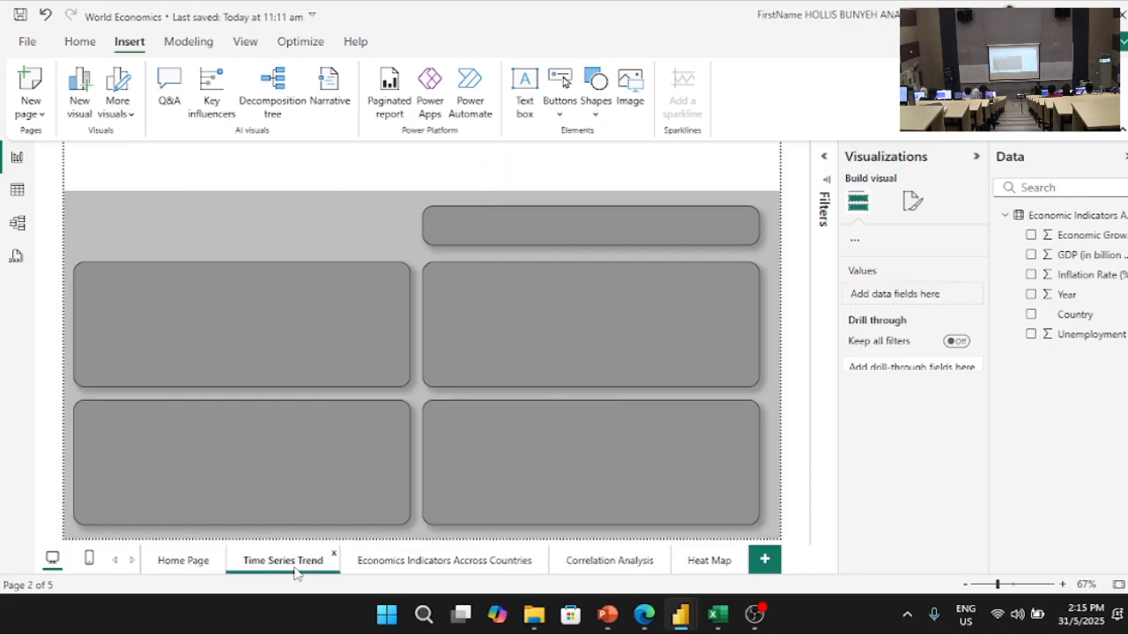
pyautogui.click(183, 560)
pyautogui.click(169, 229)
pyautogui.click(965, 376)
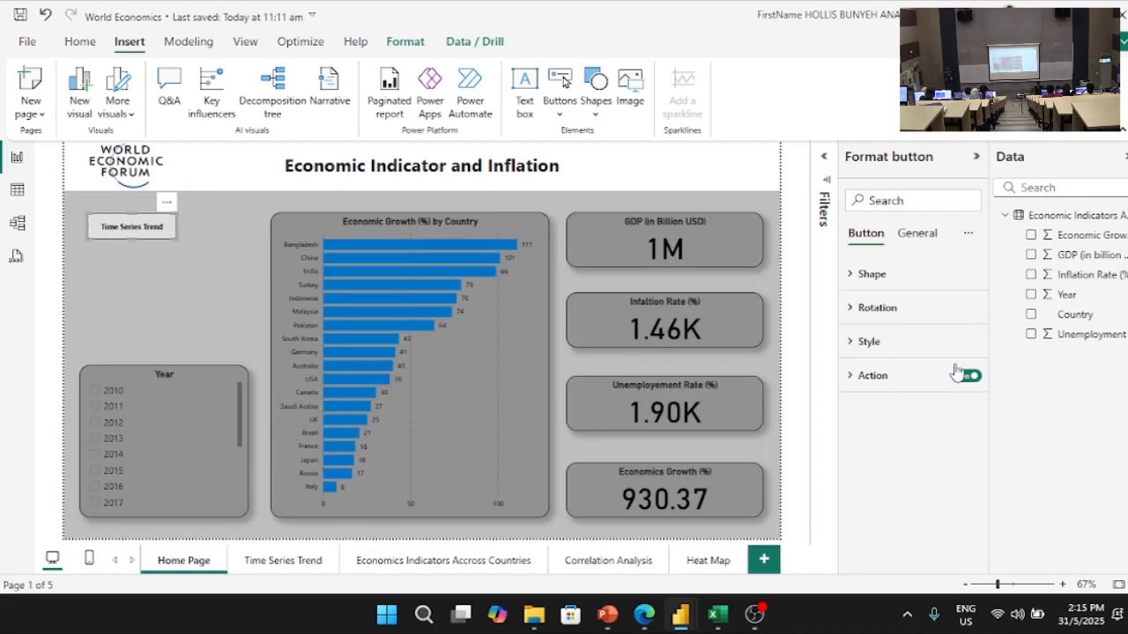
pyautogui.click(873, 274)
pyautogui.click(874, 275)
pyautogui.click(874, 276)
pyautogui.click(875, 275)
pyautogui.click(917, 236)
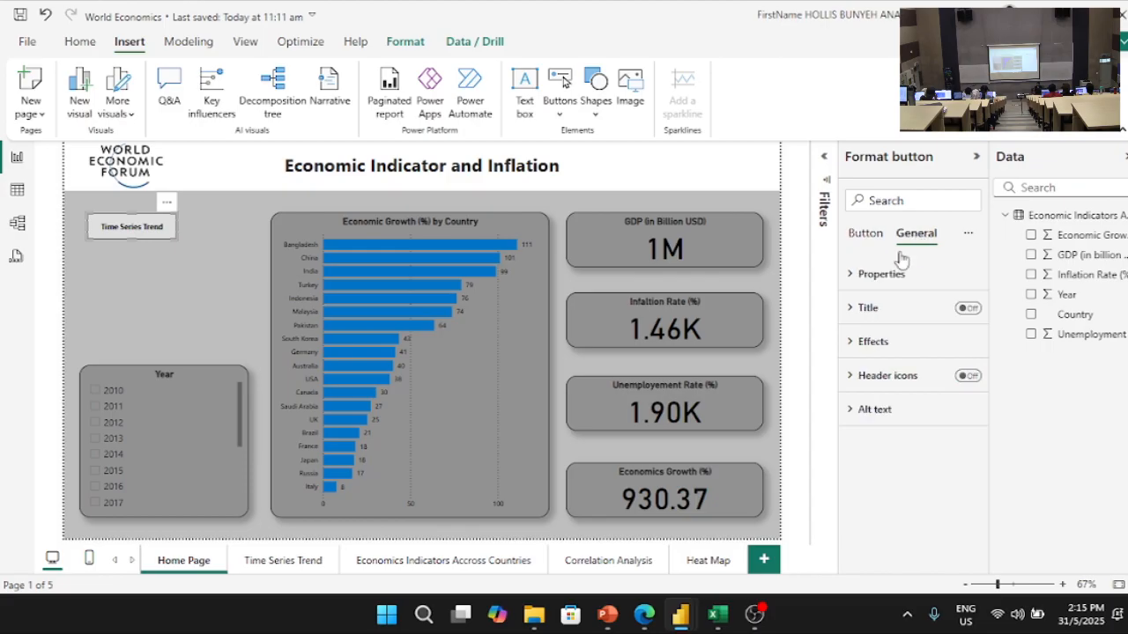
pyautogui.click(867, 246)
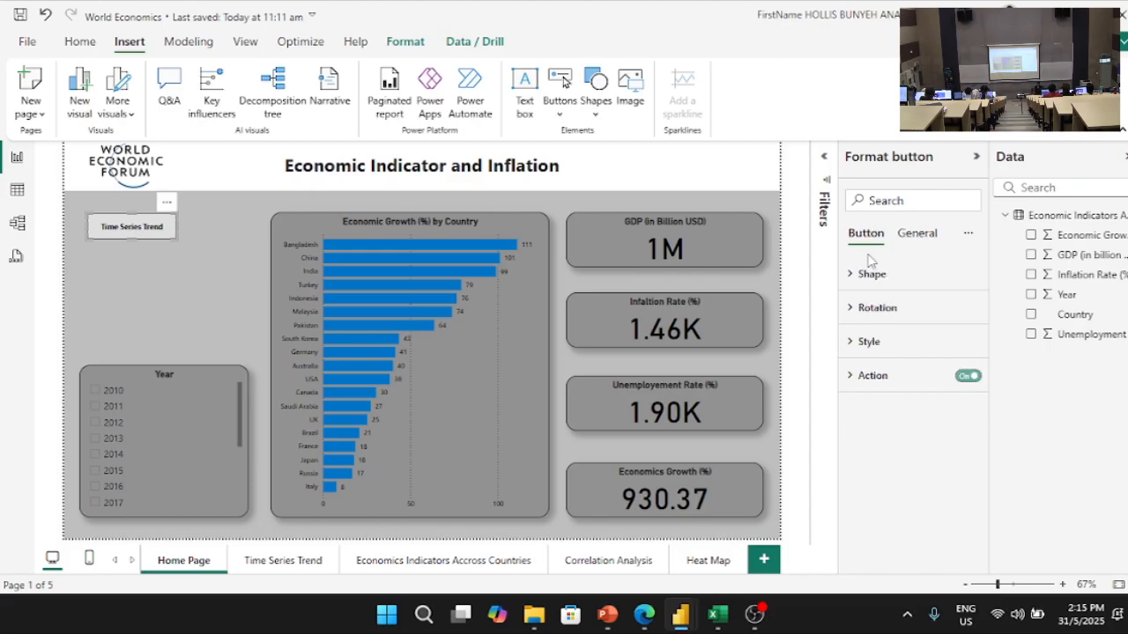
# - Set the Time Series Trend button's fill colour to a medium shade of blue
pyautogui.click(870, 353)
pyautogui.scroll(-10, 899, 410)
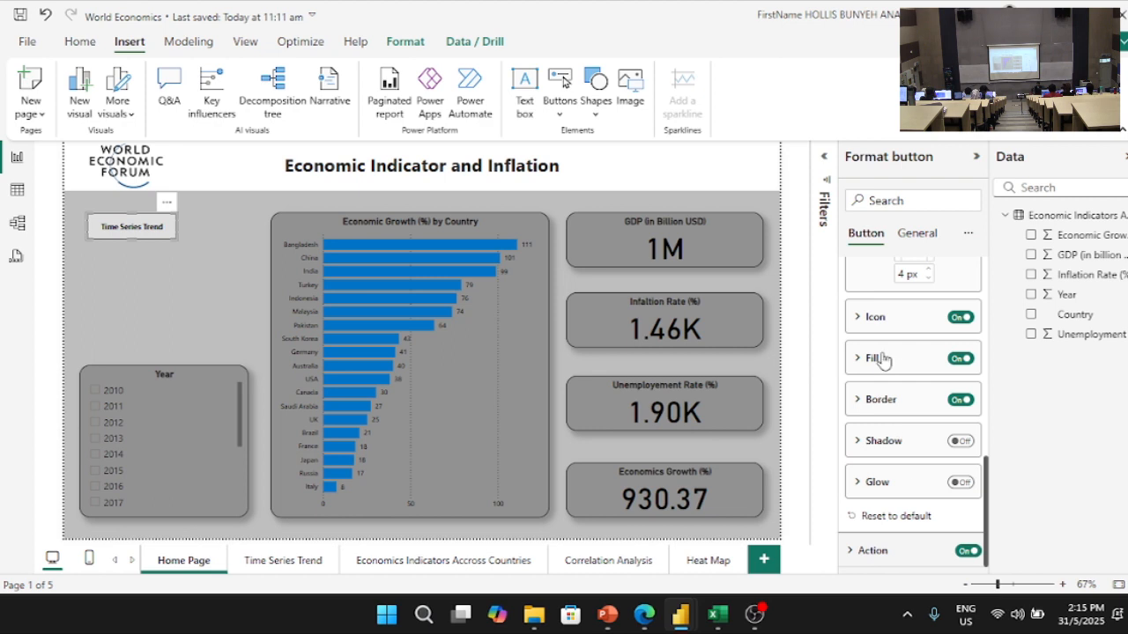
pyautogui.click(884, 358)
pyautogui.click(885, 400)
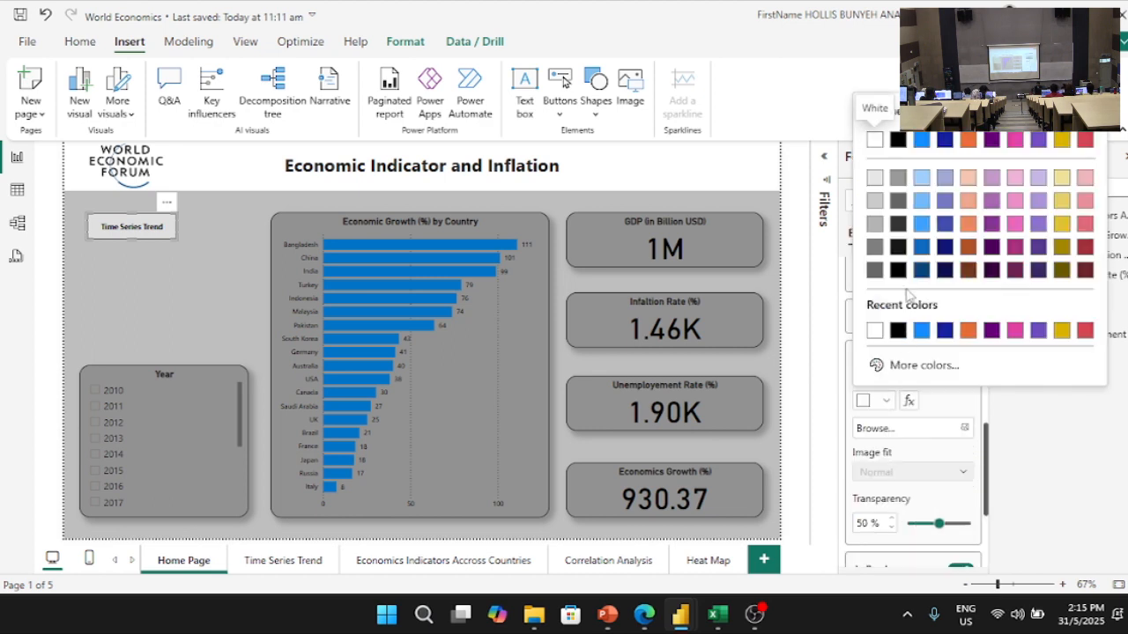
pyautogui.click(920, 226)
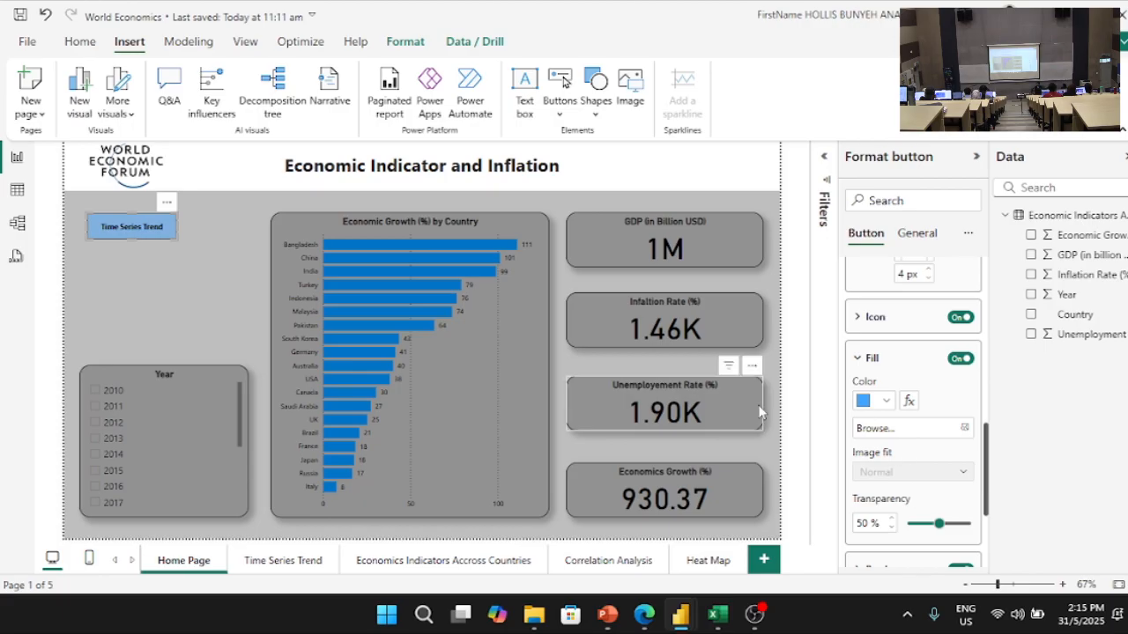
# - Turn on the shadow for the Time Series Trend button and review its shadow settings
pyautogui.scroll(-3, 920, 473)
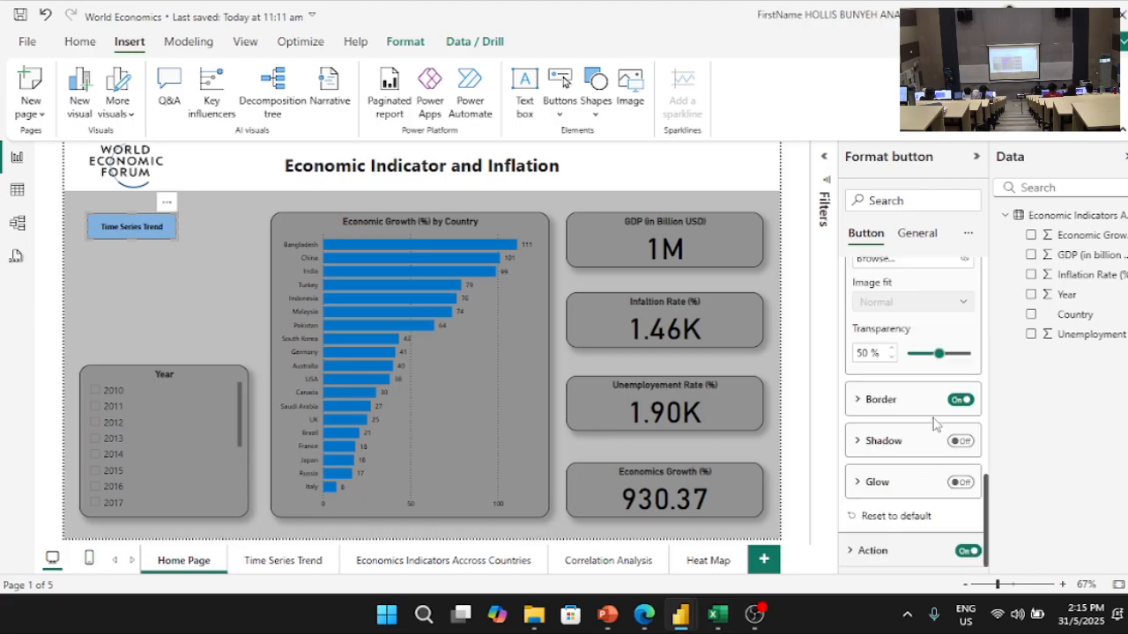
pyautogui.click(961, 445)
pyautogui.click(907, 443)
pyautogui.scroll(-2, 916, 484)
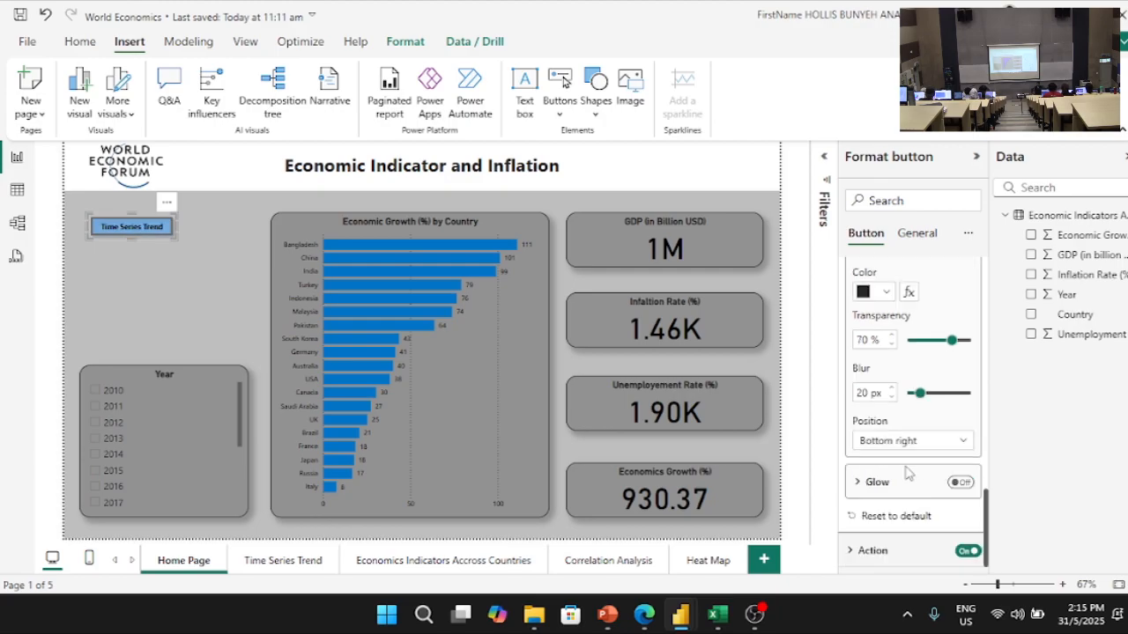
pyautogui.scroll(1, 911, 444)
pyautogui.scroll(-1, 917, 467)
pyautogui.scroll(2, 913, 451)
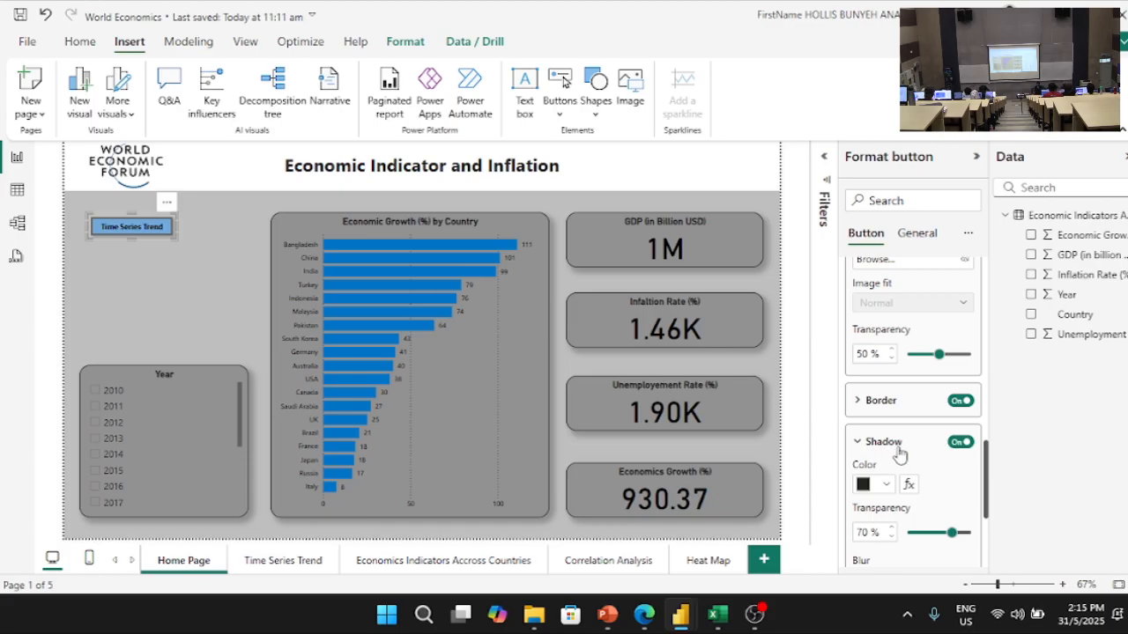
pyautogui.click(959, 404)
pyautogui.click(901, 411)
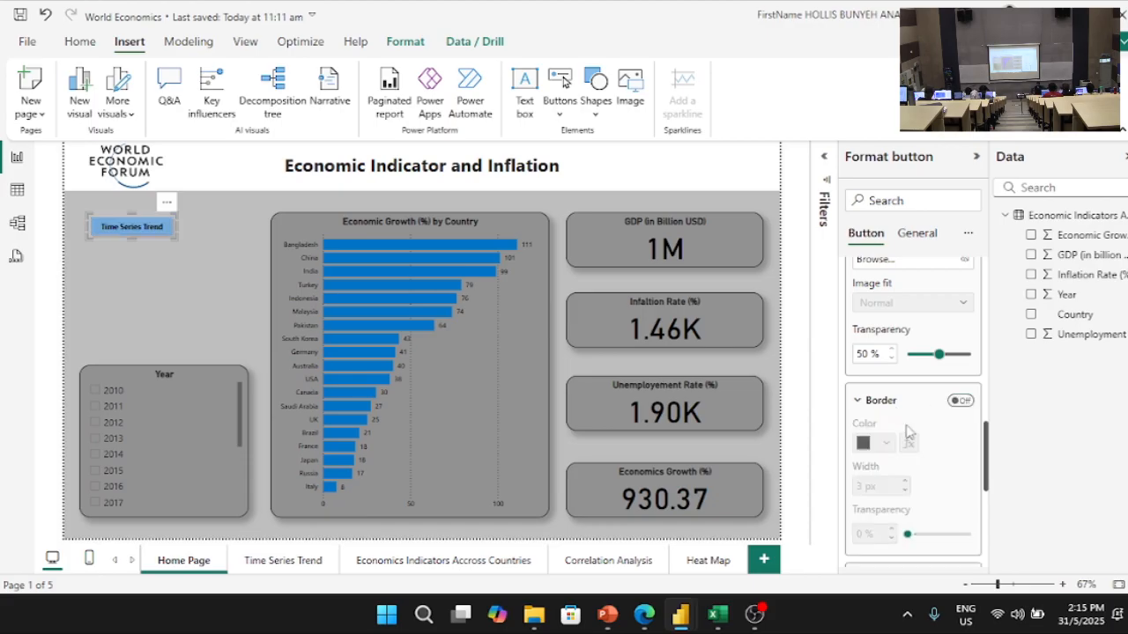
pyautogui.click(960, 401)
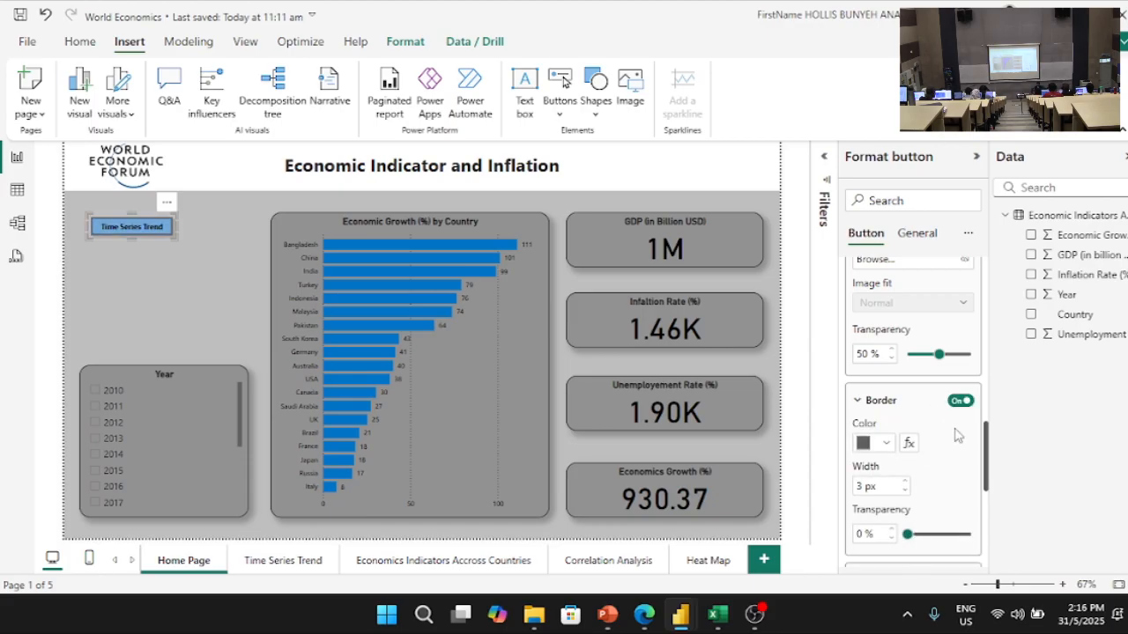
pyautogui.click(925, 410)
# - Round the corners of the button's rectangle shape to 15 px
pyautogui.scroll(-3, 927, 453)
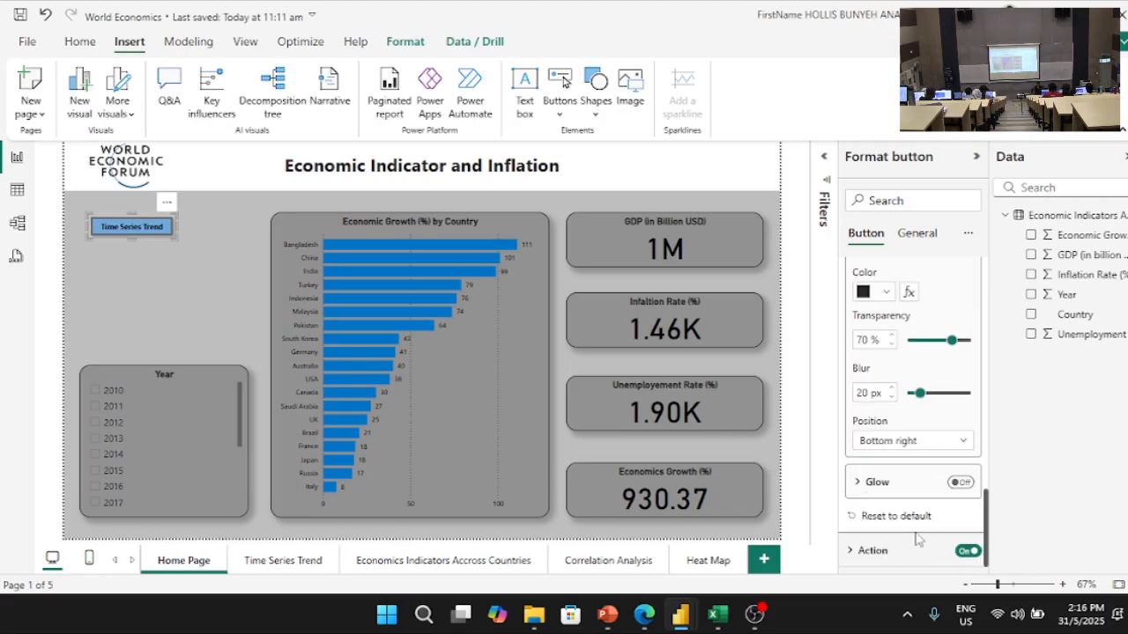
pyautogui.scroll(6, 894, 422)
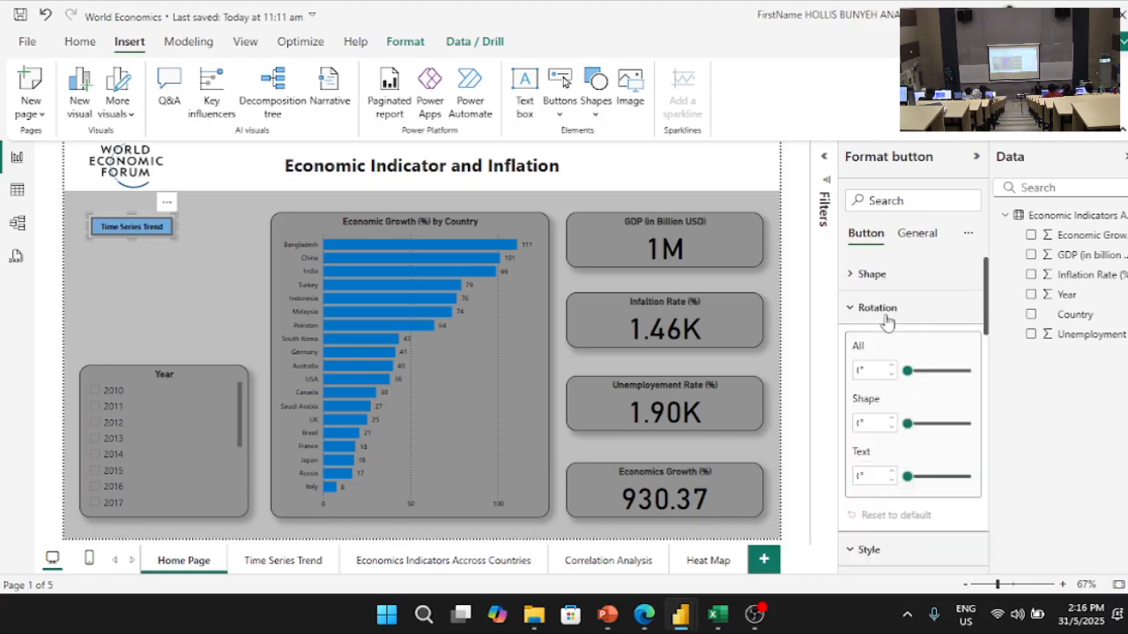
pyautogui.click(885, 278)
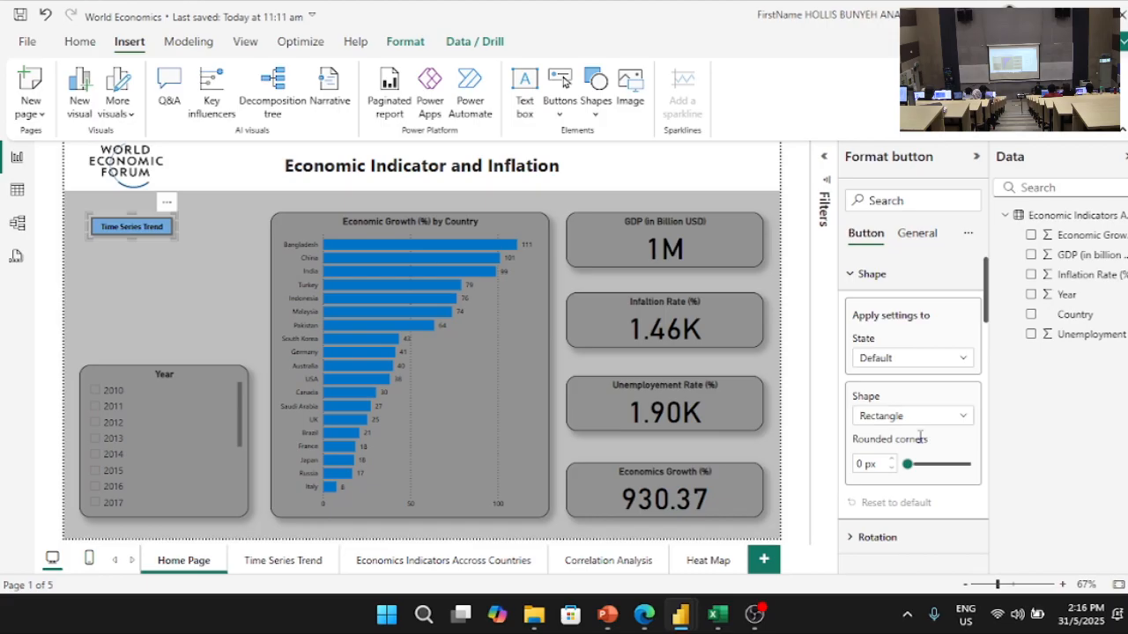
pyautogui.click(863, 466)
pyautogui.write('15')
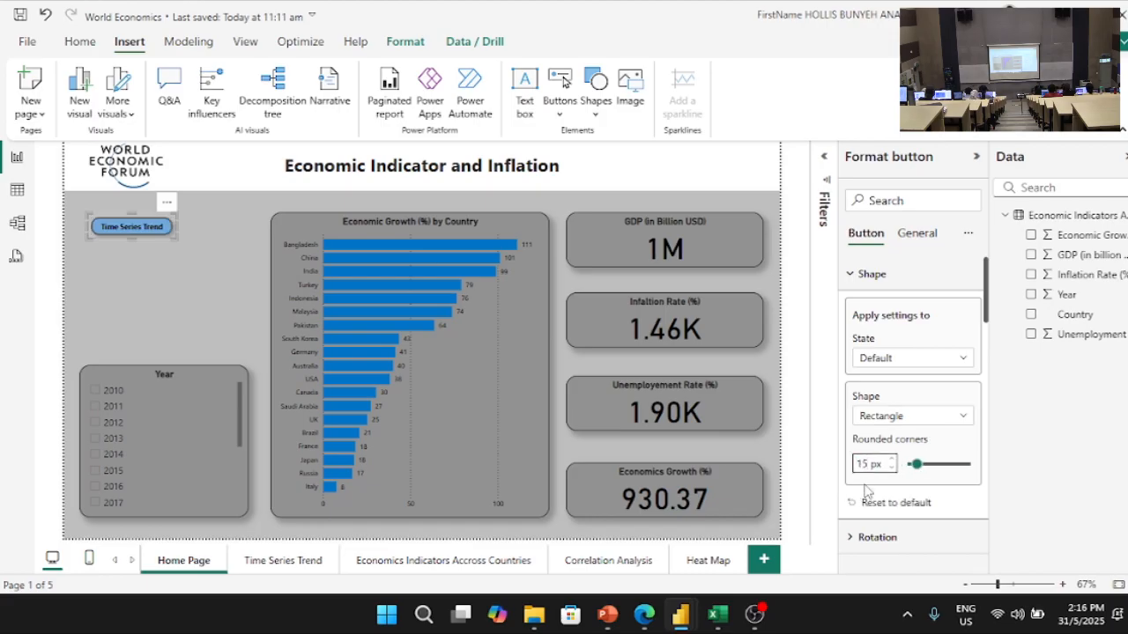
# - Enlarge the Time Series Trend button and centre it above the Year slicer, leaving it deselected
pyautogui.click(112, 328)
pyautogui.moveTo(137, 230); pyautogui.dragTo(192, 233)
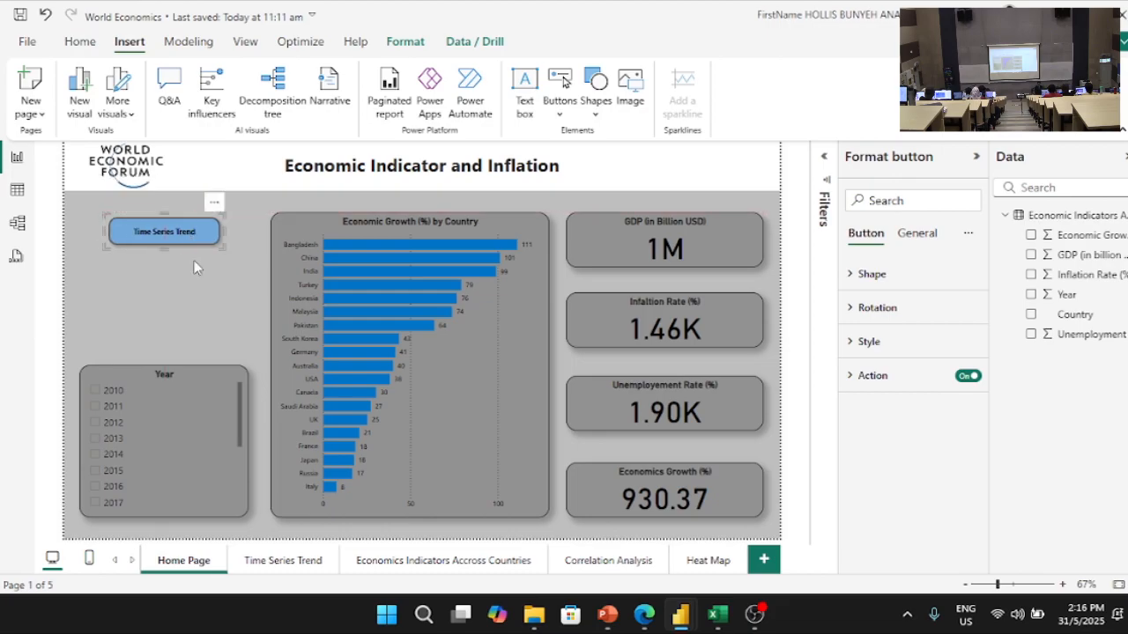
pyautogui.click(193, 282)
pyautogui.click(180, 236)
pyautogui.click(172, 279)
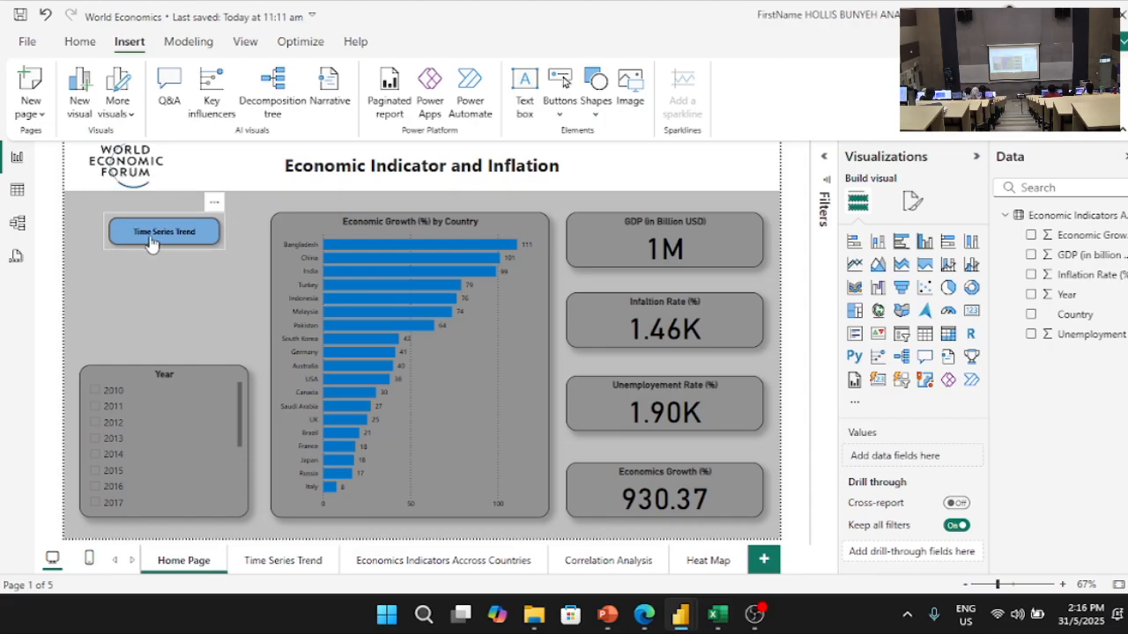
# - Follow the Time Series Trend button to its page and return through that page's Home Page button
pyautogui.keyDown('ctrl'); pyautogui.click(152, 243); pyautogui.keyUp('ctrl')
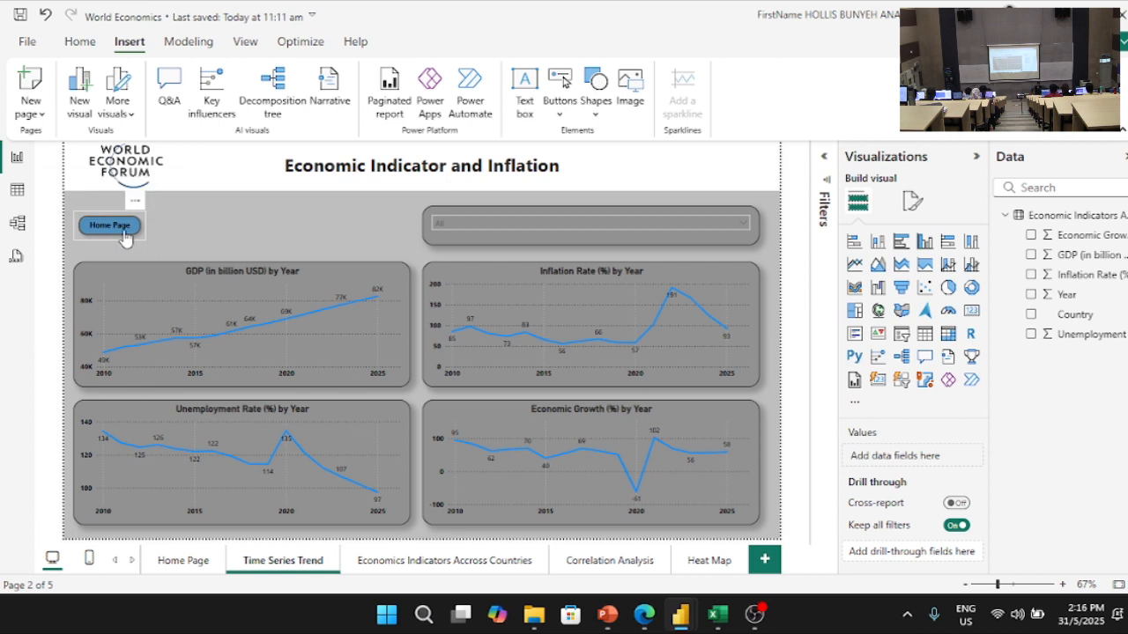
pyautogui.keyDown('ctrl'); pyautogui.click(124, 231); pyautogui.keyUp('ctrl')
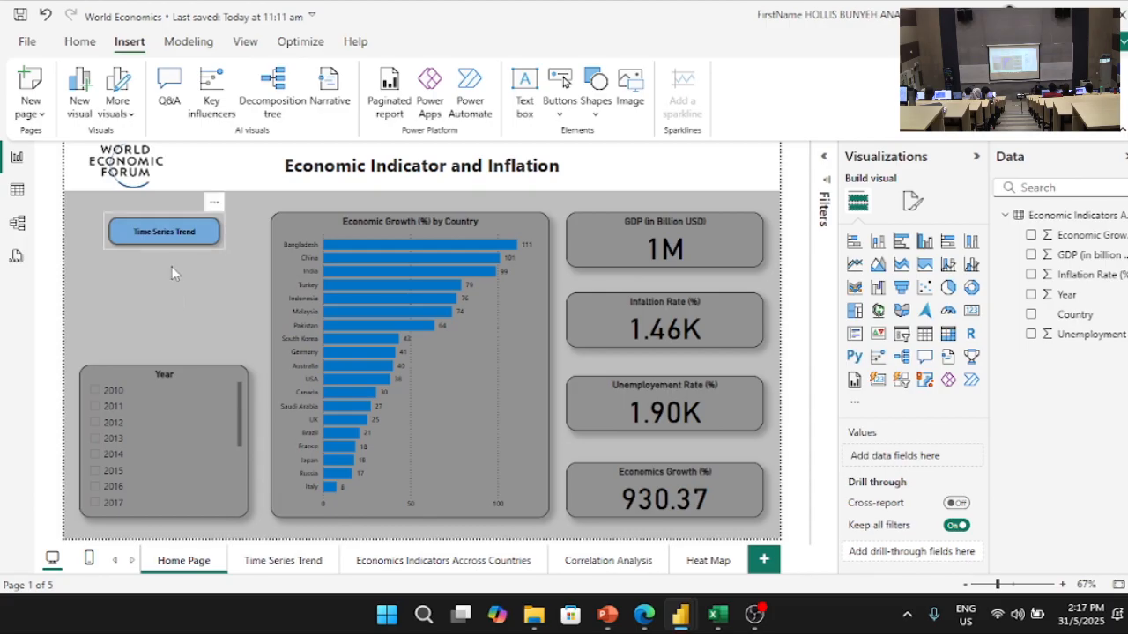
# - Insert a blank button on the Home Page and place it below the Time Series Trend button
pyautogui.click(561, 117)
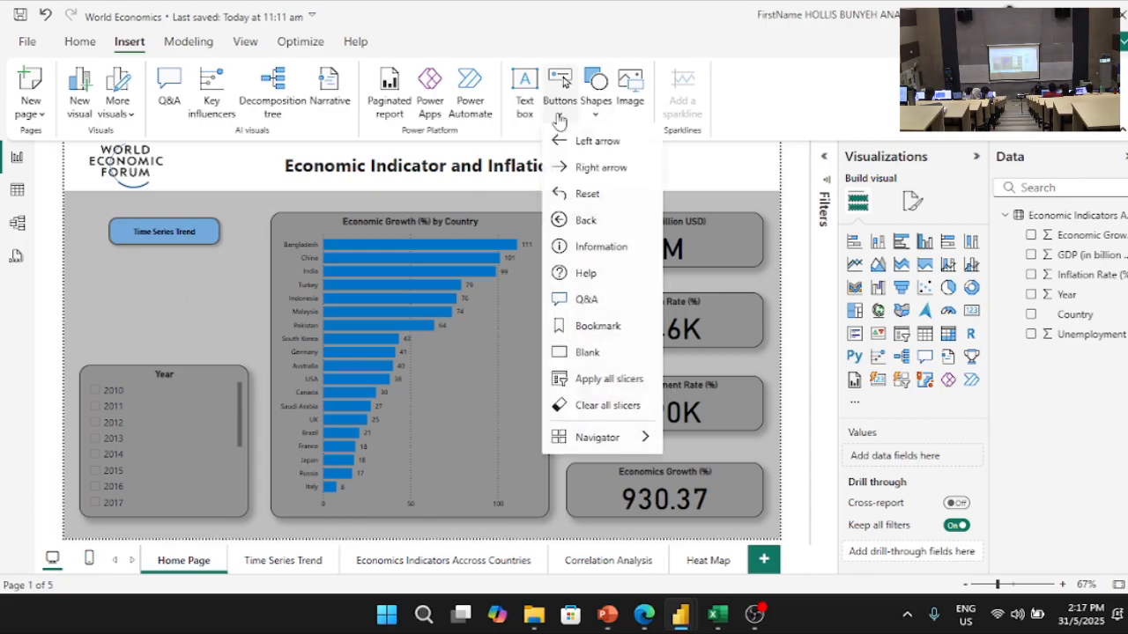
pyautogui.click(596, 351)
pyautogui.click(128, 240)
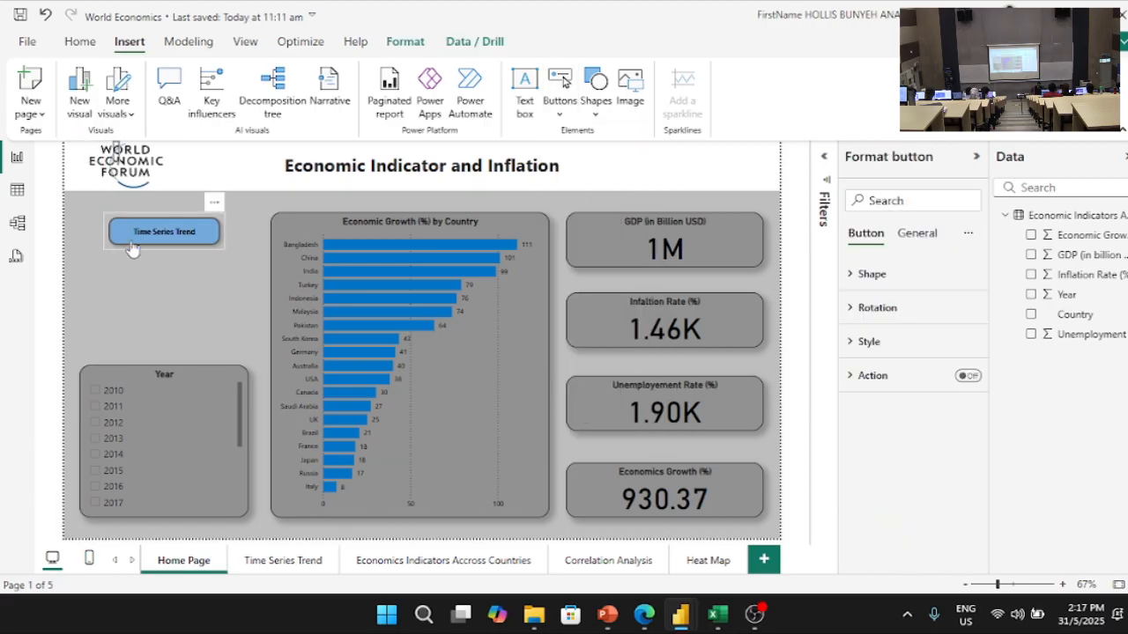
pyautogui.click(143, 232)
pyautogui.moveTo(112, 175); pyautogui.dragTo(134, 275)
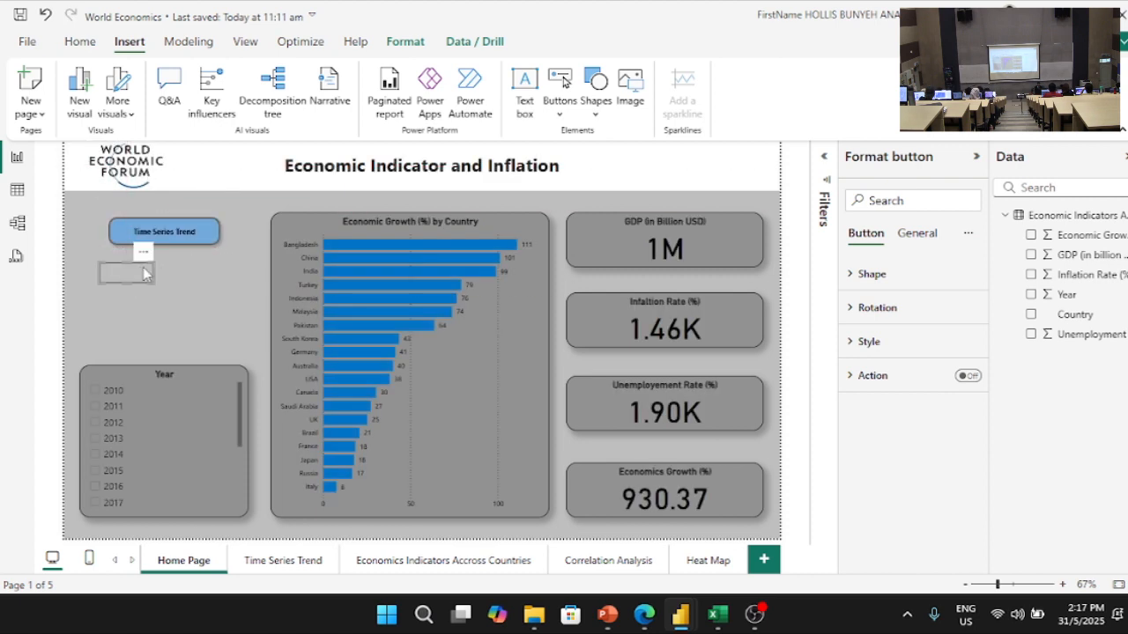
# - Turn on the new blank button's text and label it "Economics Indicators"
pyautogui.click(869, 342)
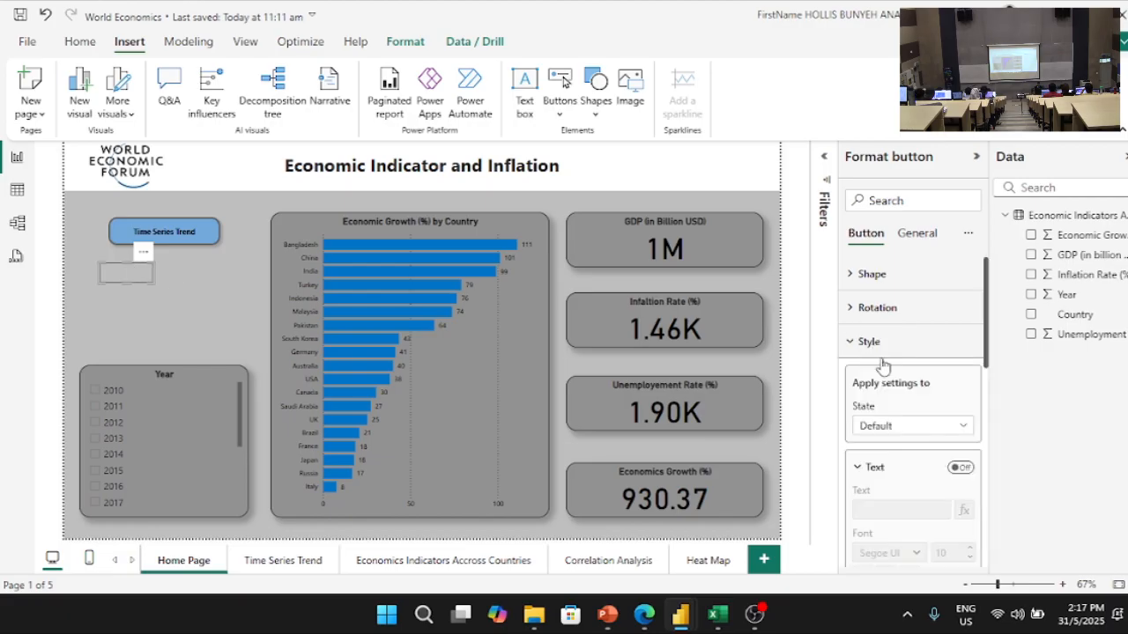
pyautogui.click(959, 468)
pyautogui.click(912, 513)
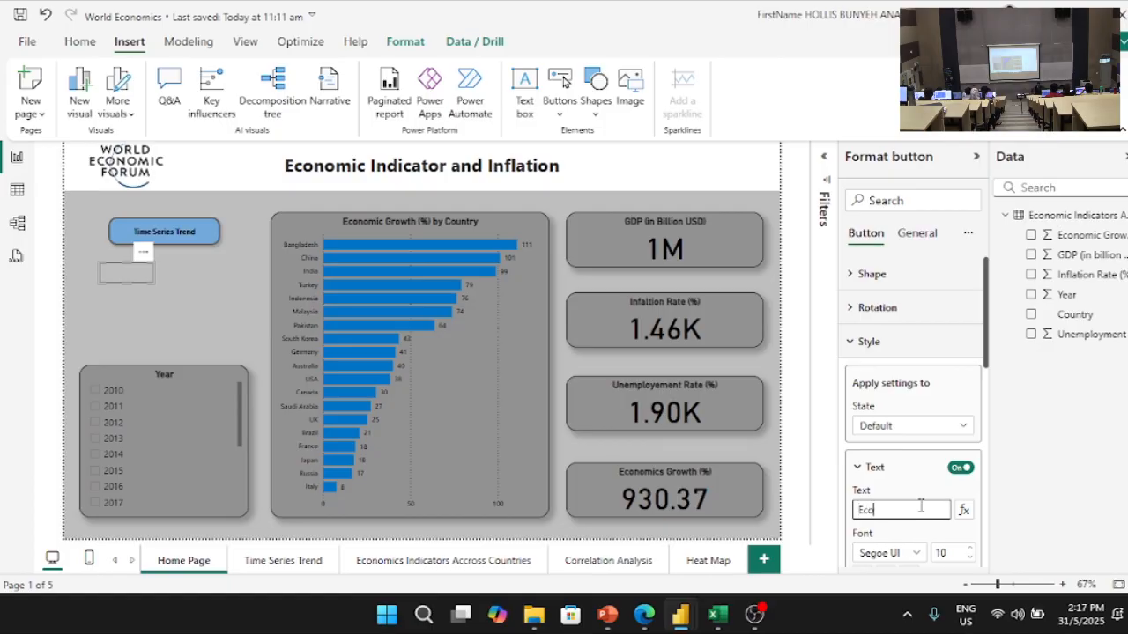
pyautogui.write('Economics')
pyautogui.press('Return')
pyautogui.write('Indicator')
pyautogui.write('s')
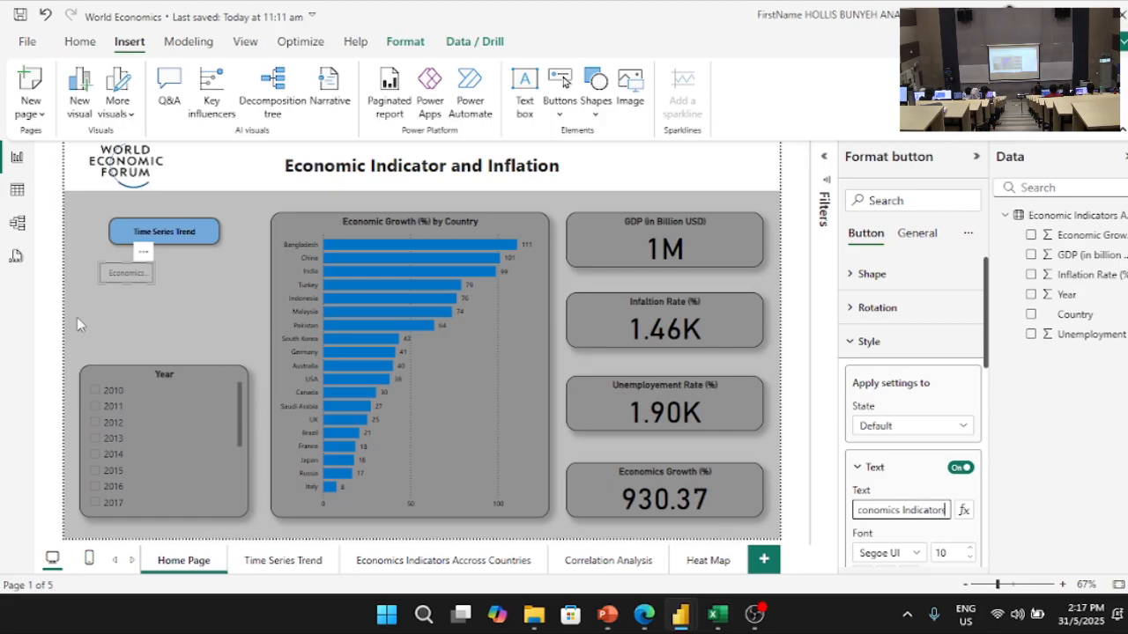
# - Enlarge the Economics Indicators button to about the width of the Time Series Trend button so its full label fits
pyautogui.click(130, 312)
pyautogui.click(146, 281)
pyautogui.moveTo(155, 274); pyautogui.dragTo(221, 289)
# - Copy the Time Series Trend button's formatting onto the Economics Indicators button with the Format painter
pyautogui.click(71, 48)
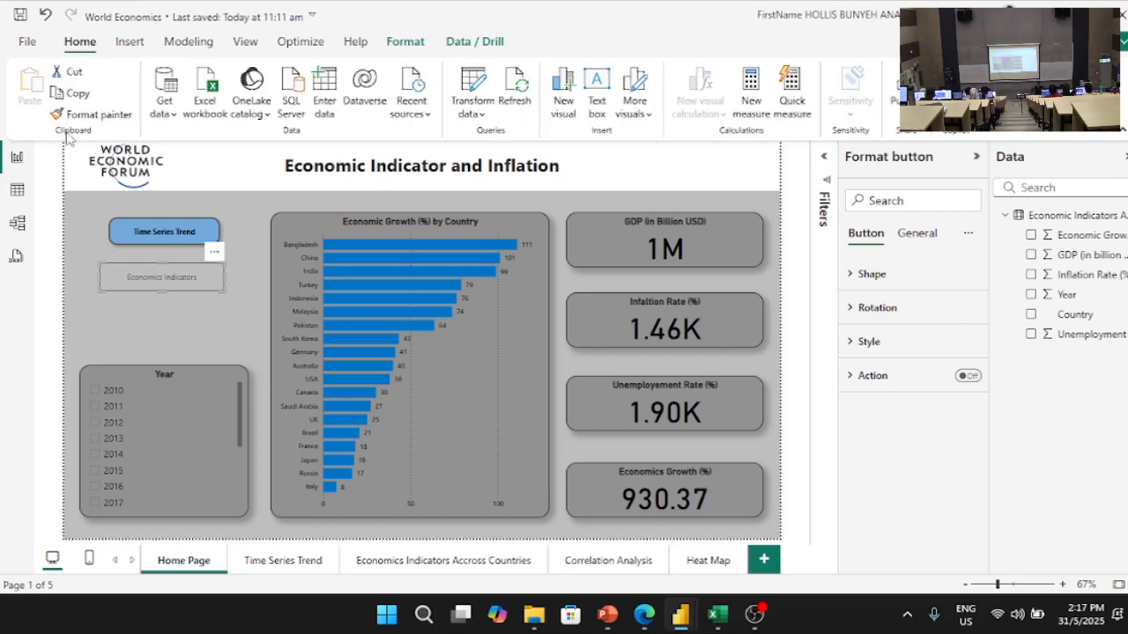
pyautogui.click(132, 227)
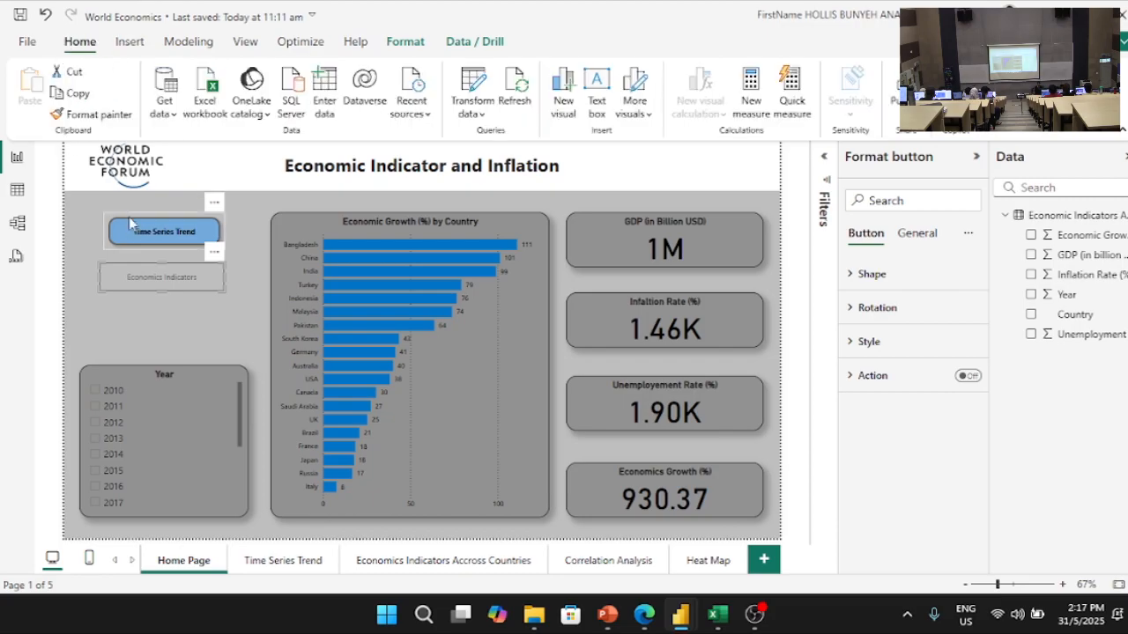
pyautogui.click(107, 120)
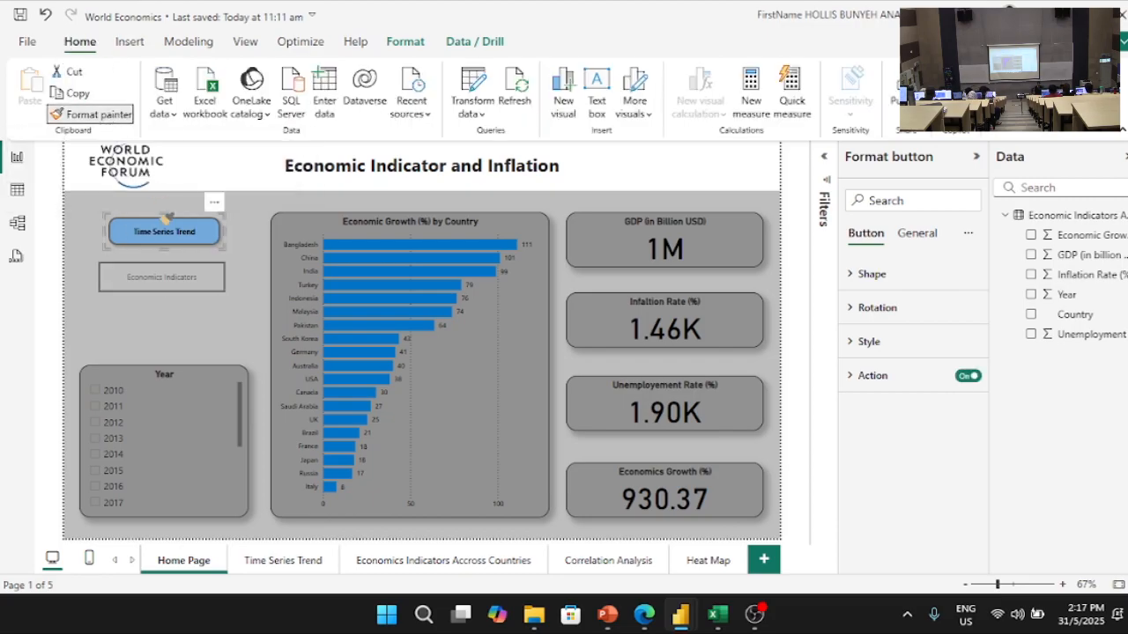
pyautogui.click(177, 280)
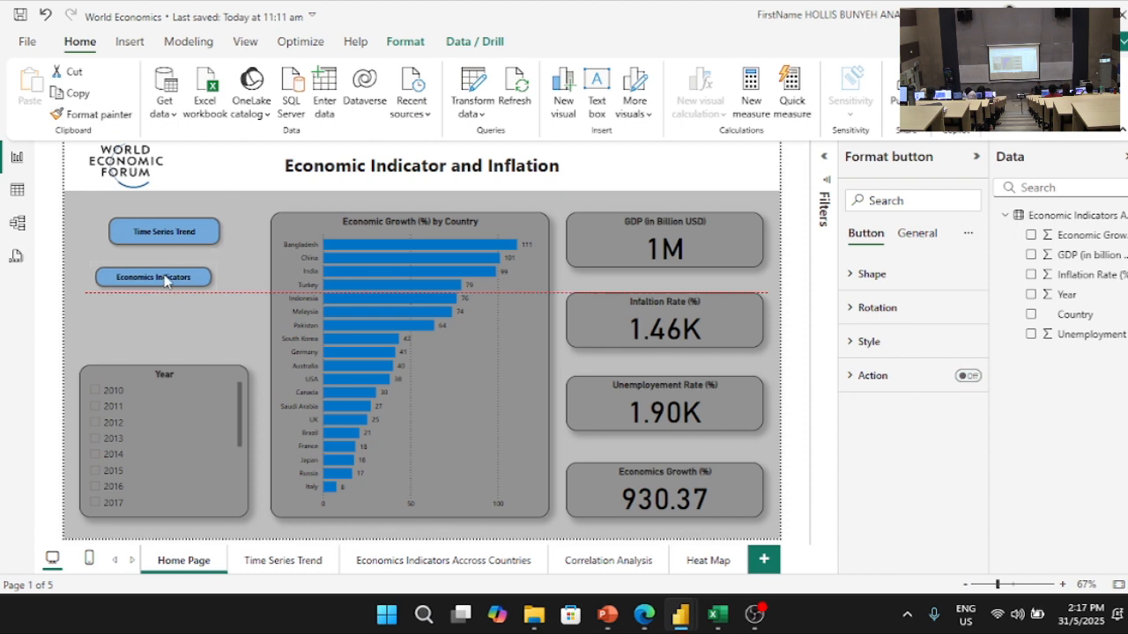
# - Align the two buttons' left edges, match the Economics Indicators button's size to the Time Series Trend button, and place it directly beneath
pyautogui.moveTo(166, 230); pyautogui.dragTo(160, 227)
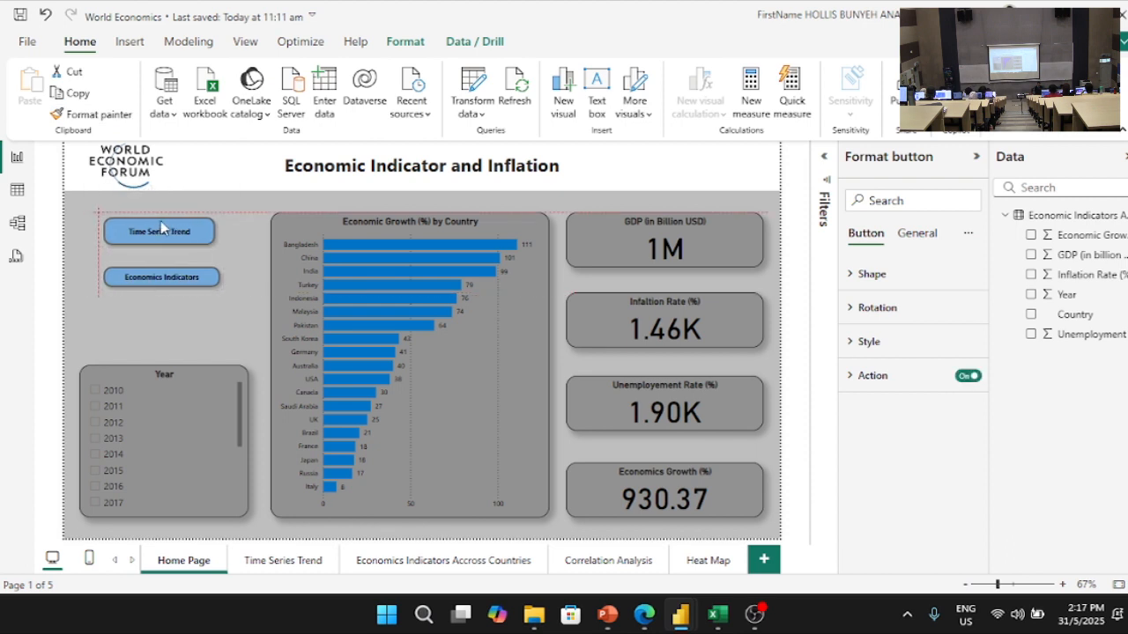
pyautogui.click(211, 279)
pyautogui.moveTo(225, 291)
pyautogui.mouseDown()
pyautogui.moveTo(212, 283)
pyautogui.moveTo(221, 288)
pyautogui.mouseUp()
pyautogui.moveTo(155, 275); pyautogui.dragTo(159, 249)
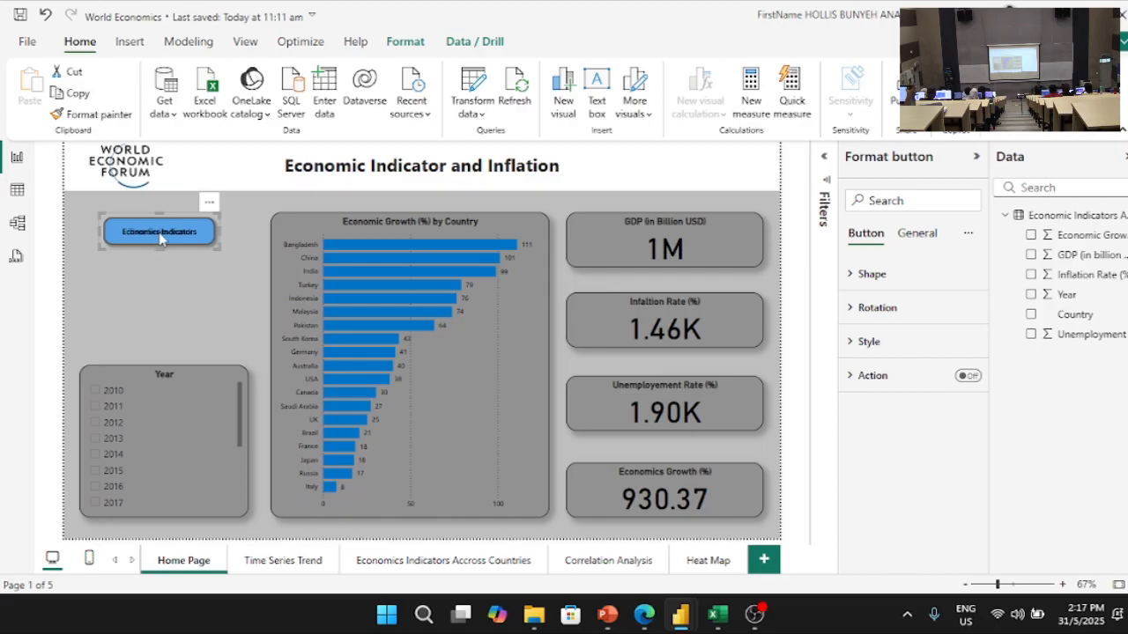
pyautogui.moveTo(219, 250); pyautogui.dragTo(196, 276)
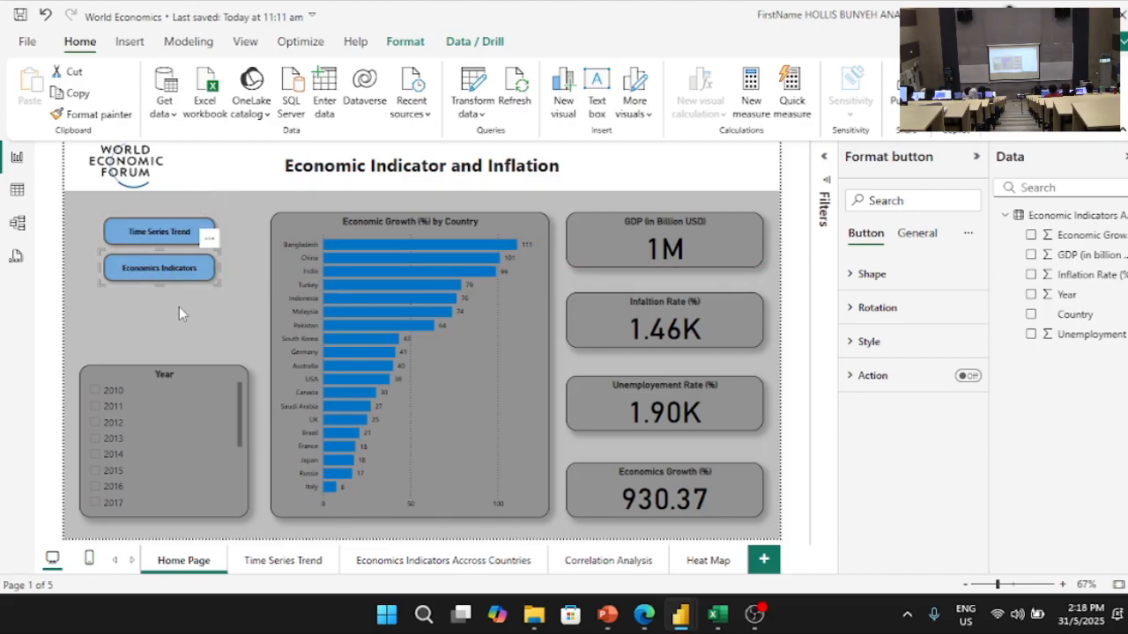
pyautogui.click(205, 296)
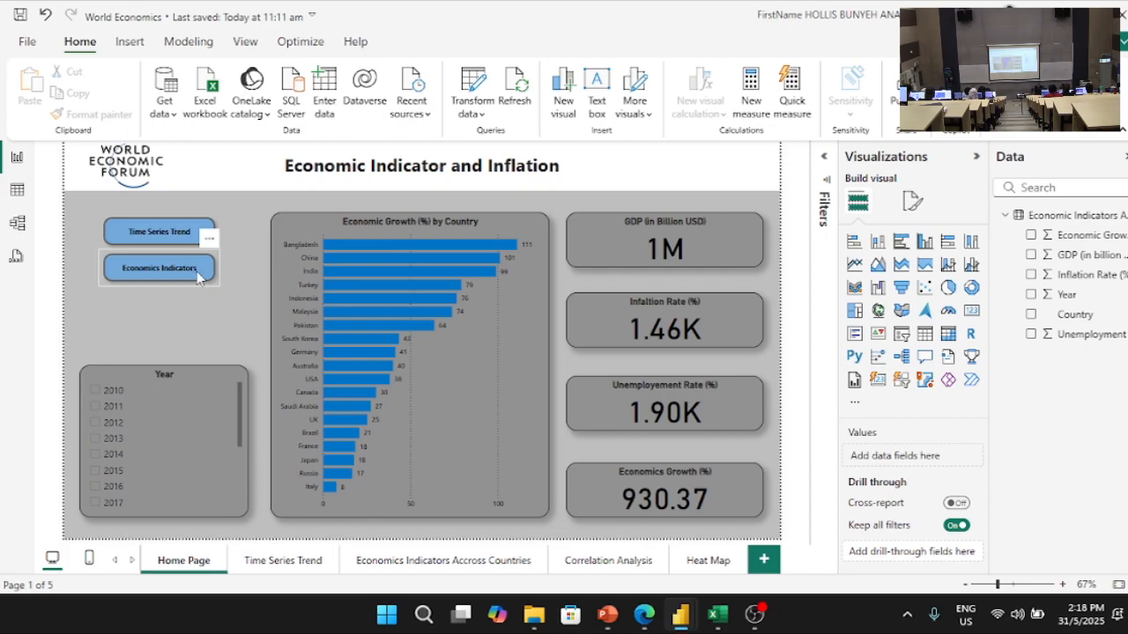
# - Give the Economics Indicators button a Page navigation action with the destination Economics Indicators Accross Countries
pyautogui.click(195, 276)
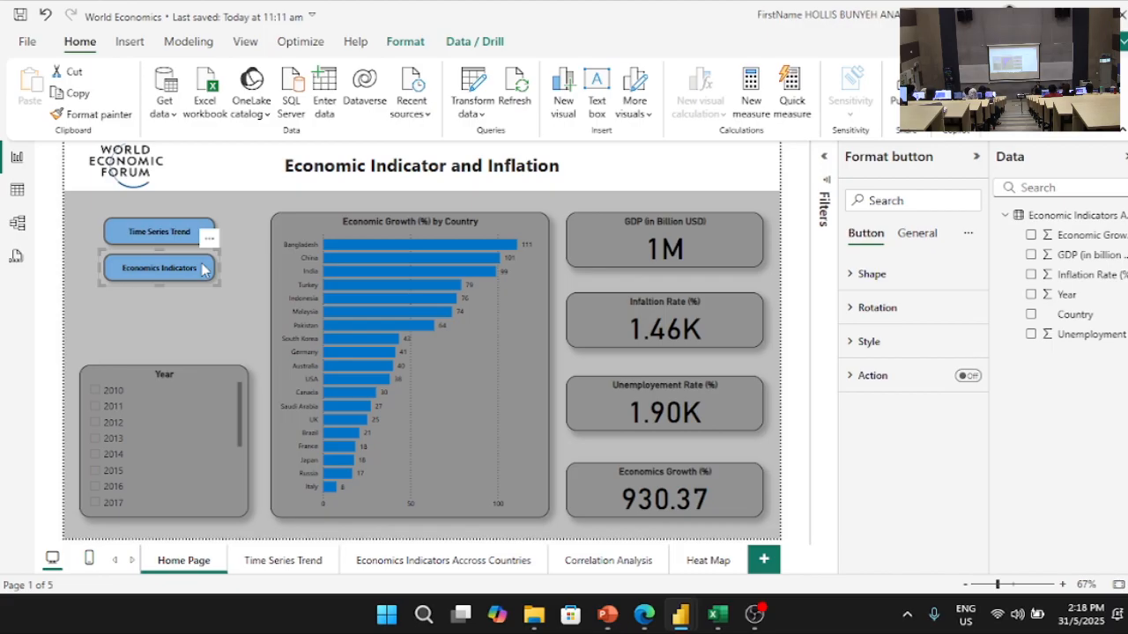
pyautogui.click(967, 377)
pyautogui.click(874, 376)
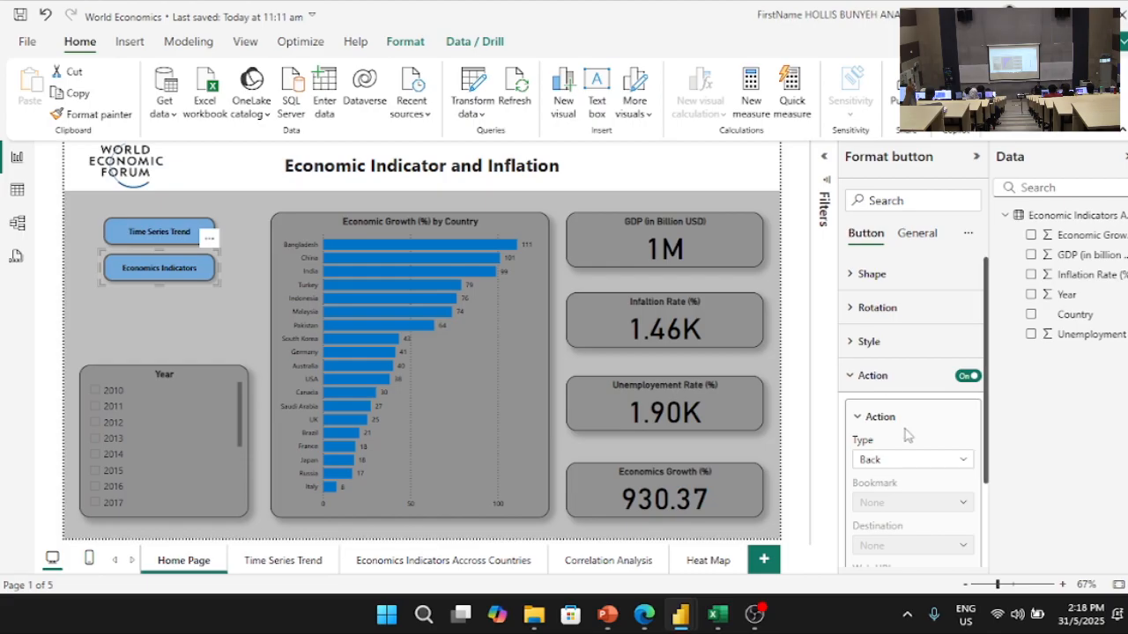
pyautogui.click(914, 460)
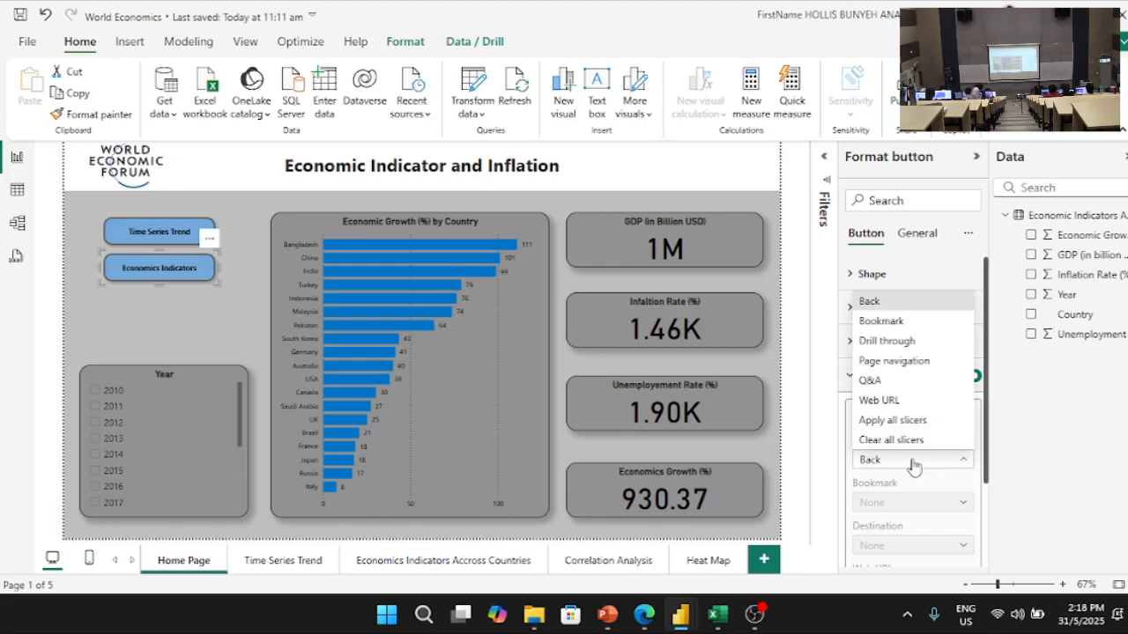
pyautogui.click(919, 370)
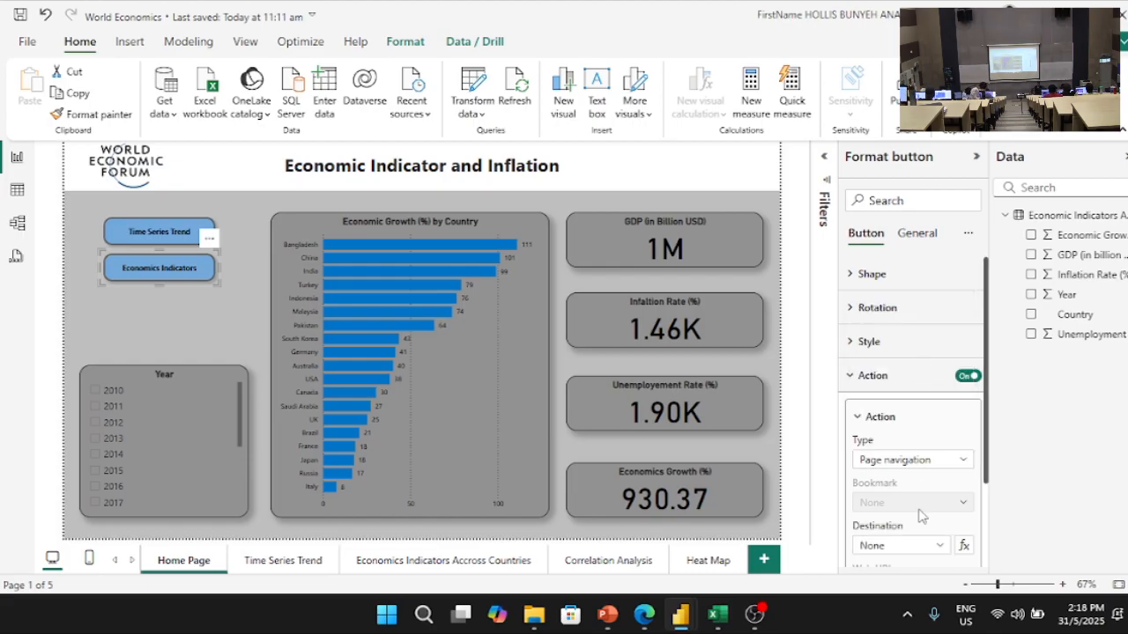
pyautogui.click(919, 546)
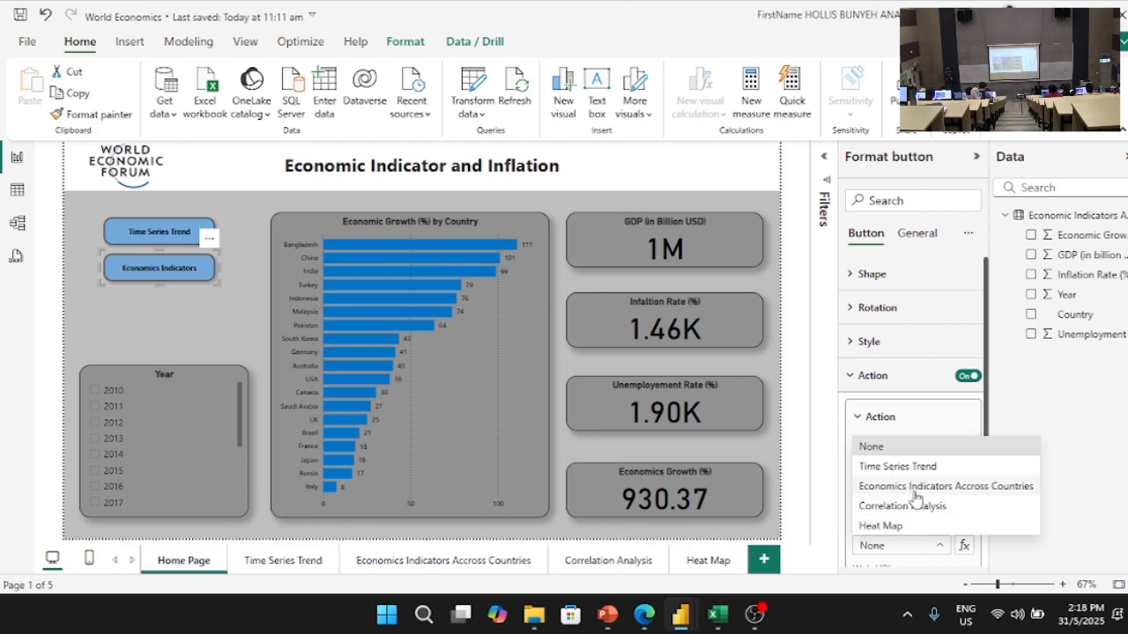
pyautogui.click(917, 489)
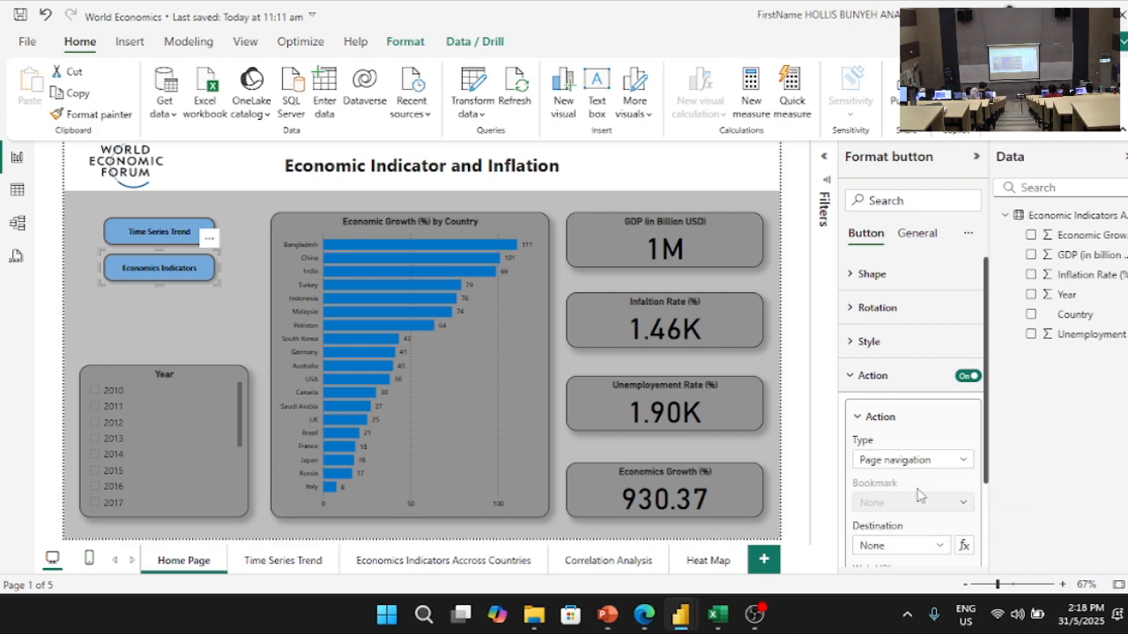
pyautogui.click(220, 324)
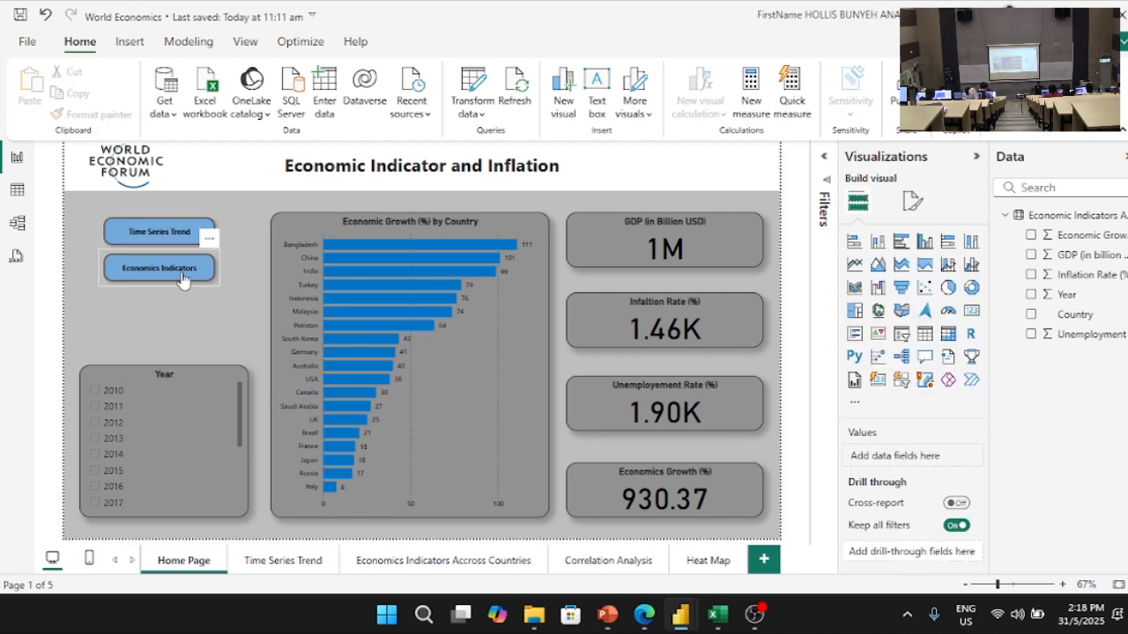
# - Test the Economics Indicators button's page link and return to the Home Page through the target page's button
pyautogui.keyDown('ctrl'); pyautogui.click(183, 279); pyautogui.keyUp('ctrl')
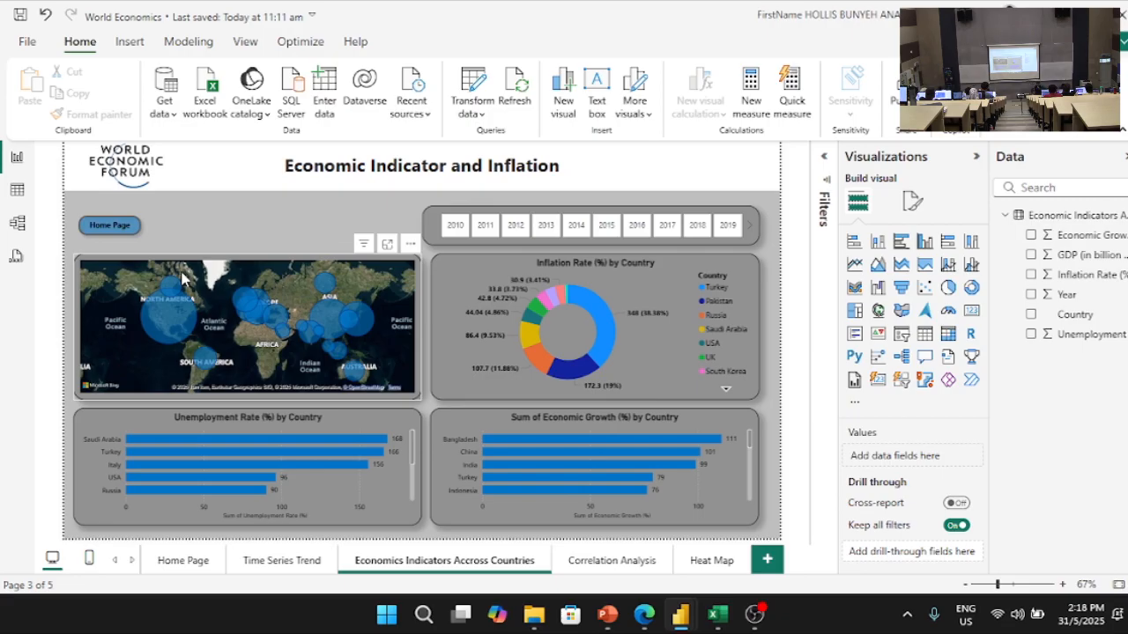
pyautogui.keyDown('ctrl'); pyautogui.click(103, 224); pyautogui.keyUp('ctrl')
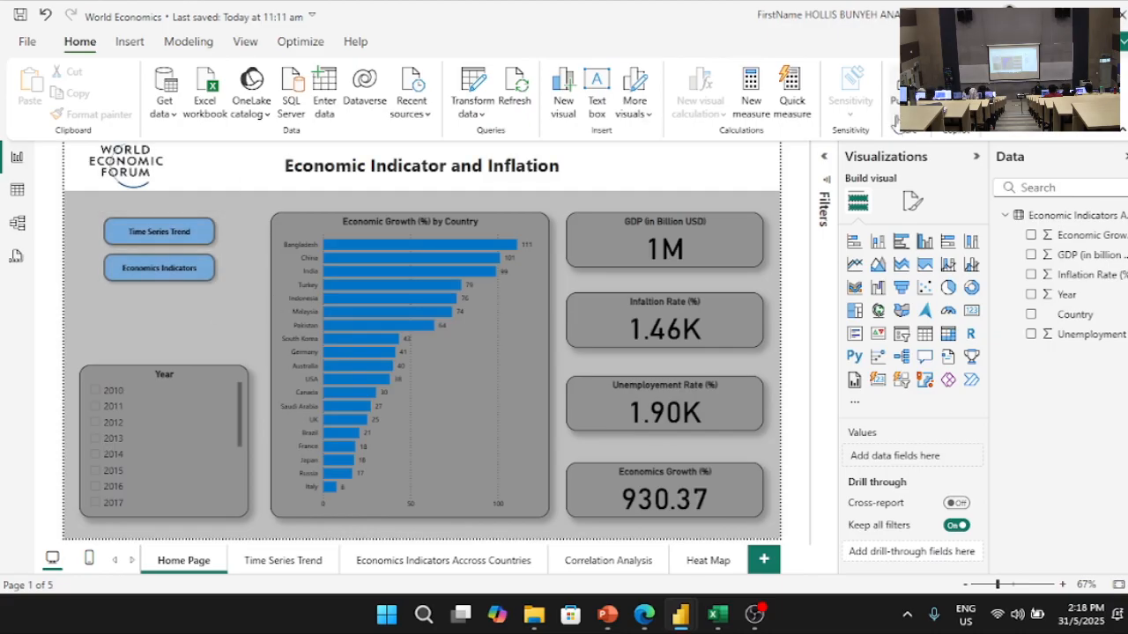
# - Insert another blank button and place it below the Economics Indicators button
pyautogui.click(130, 44)
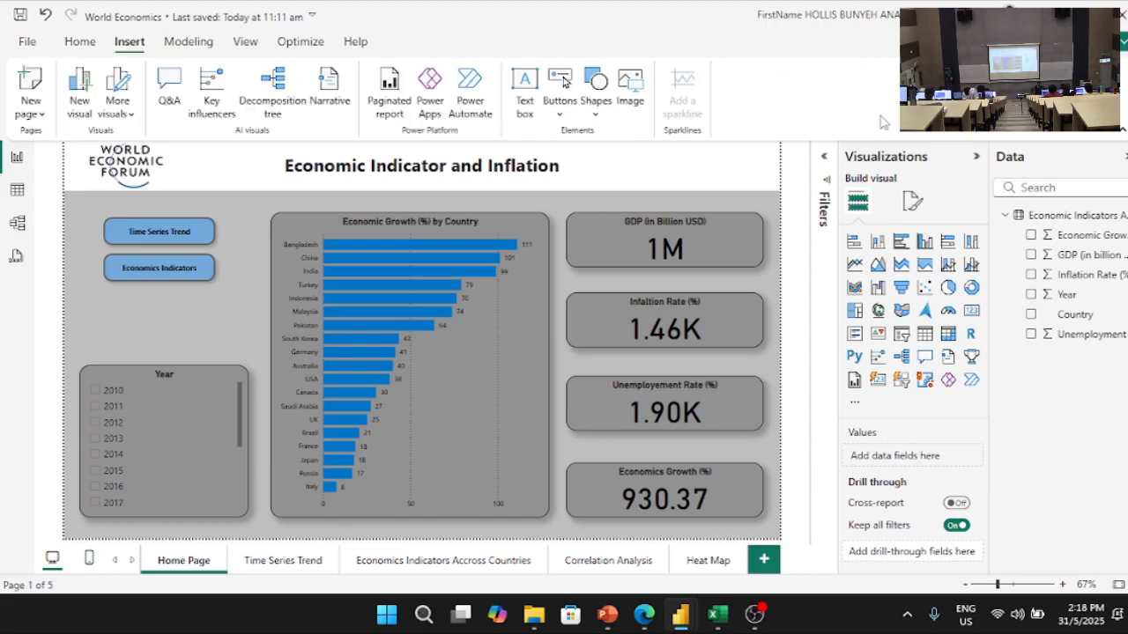
pyautogui.click(566, 108)
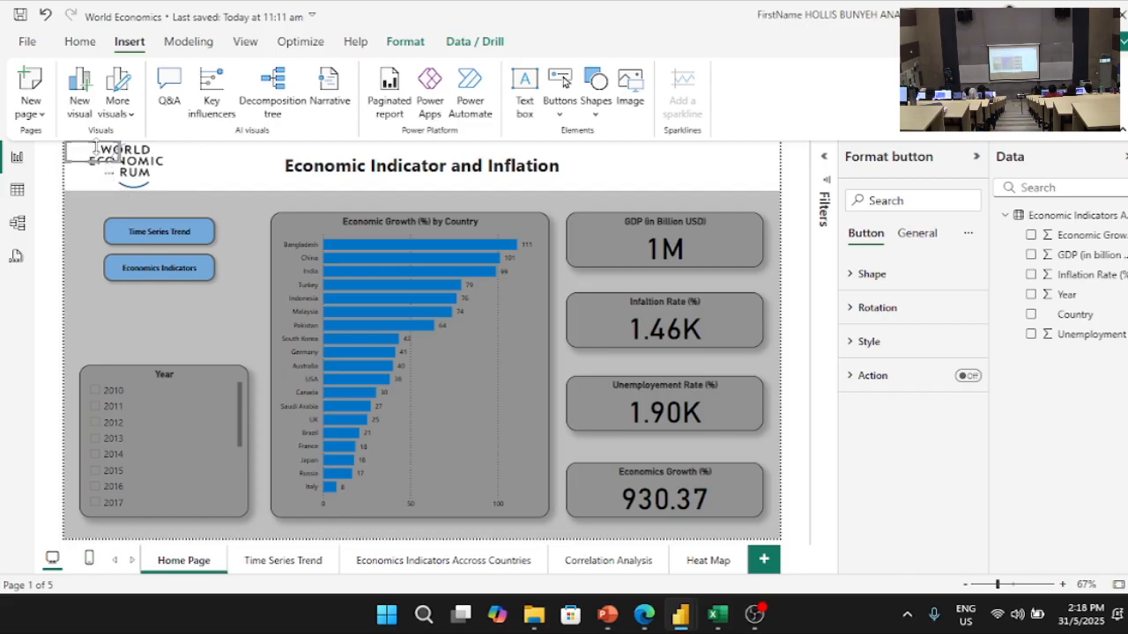
pyautogui.moveTo(97, 157); pyautogui.dragTo(140, 299)
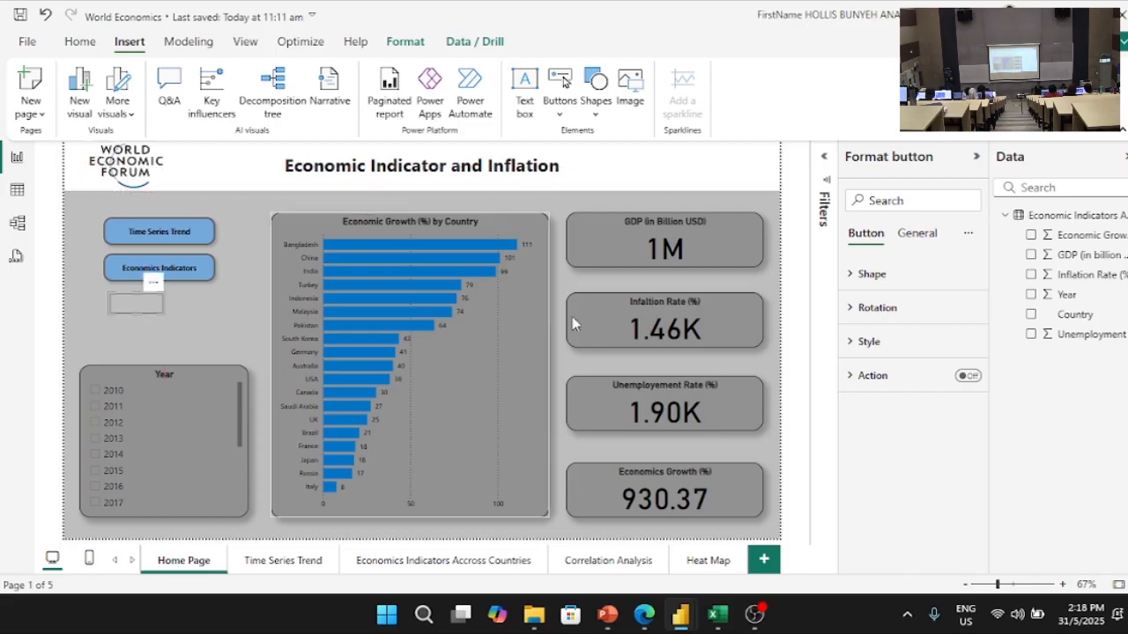
# - Turn on the third button's text and label it "Correlation Analysis"
pyautogui.click(868, 342)
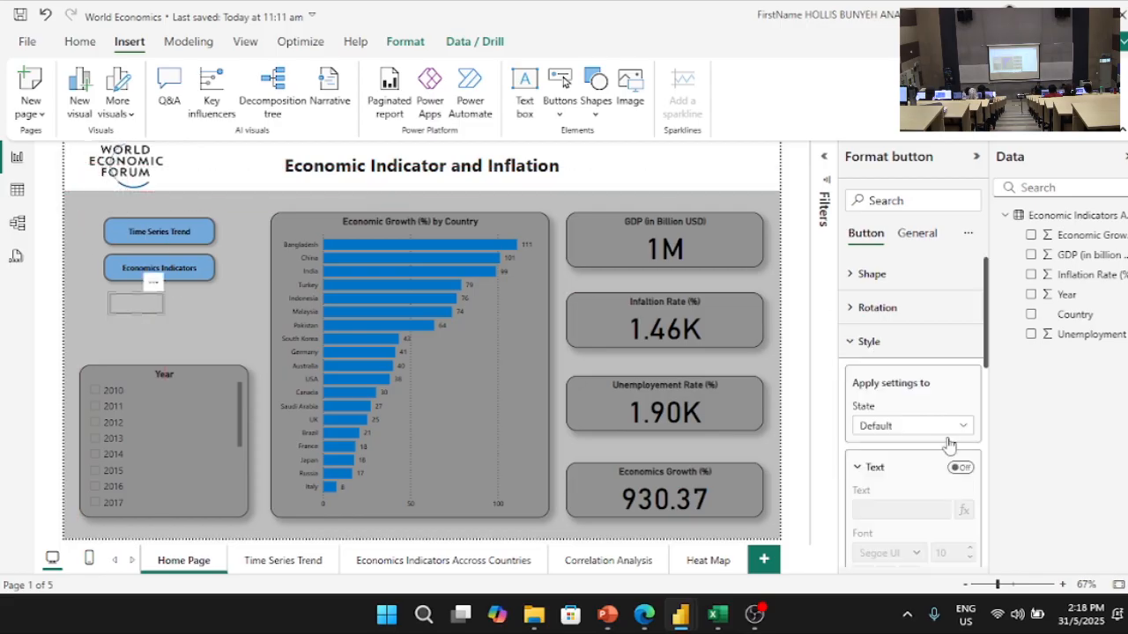
pyautogui.click(960, 468)
pyautogui.click(909, 510)
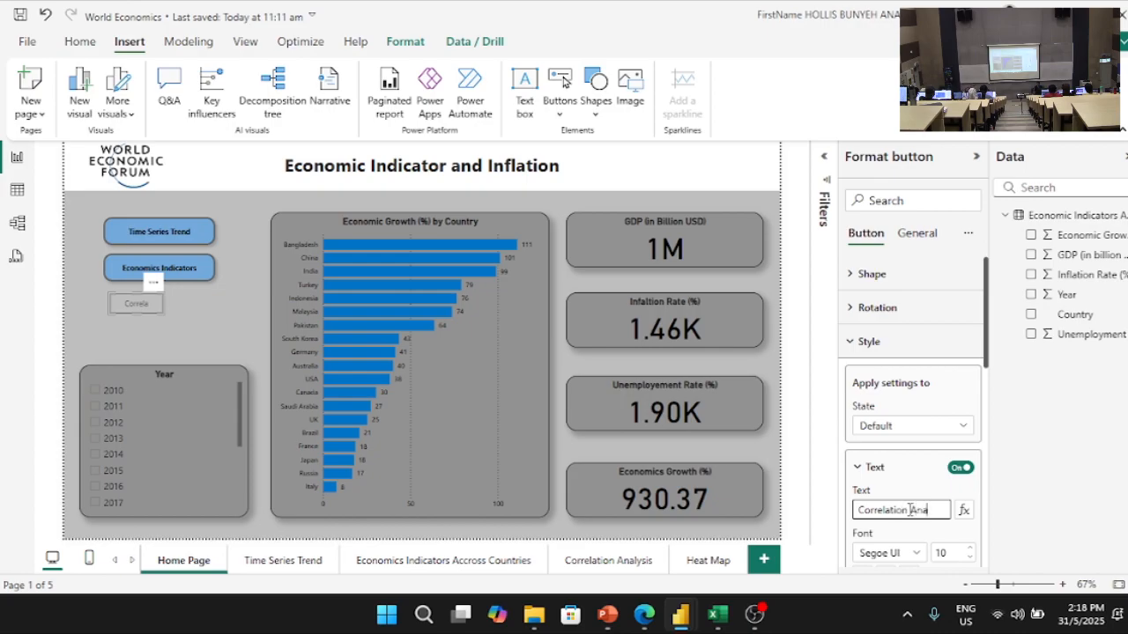
pyautogui.write('Correlation Analysis')
pyautogui.press('Return')
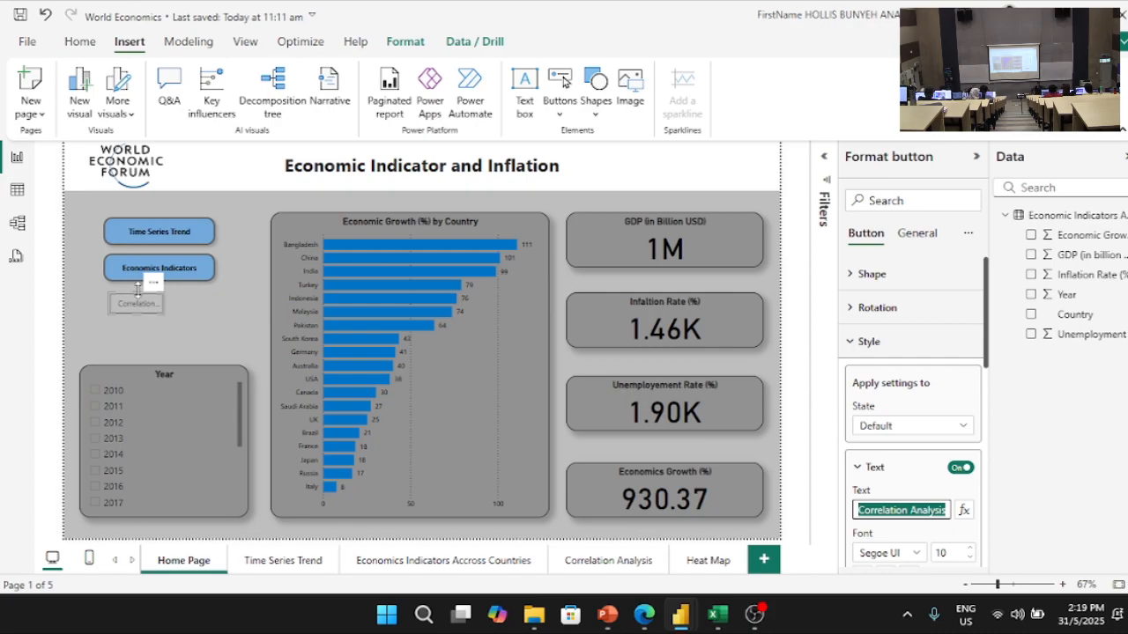
# - Copy the Economics Indicators button's formatting onto the Correlation Analysis button, then match its size and line it up beneath
pyautogui.click(167, 267)
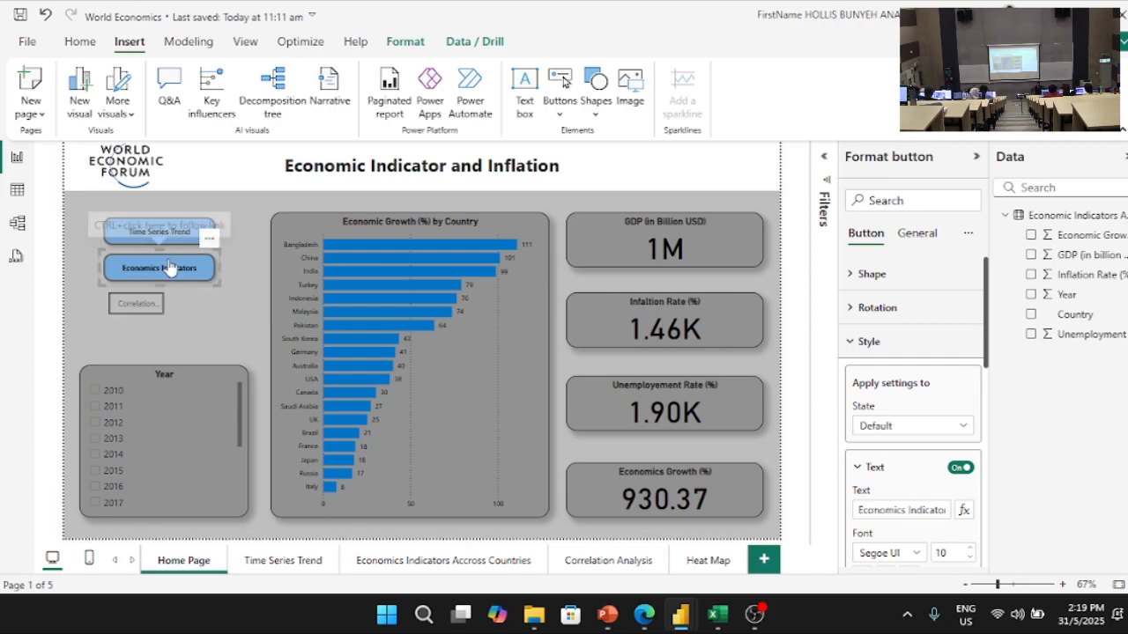
pyautogui.click(79, 42)
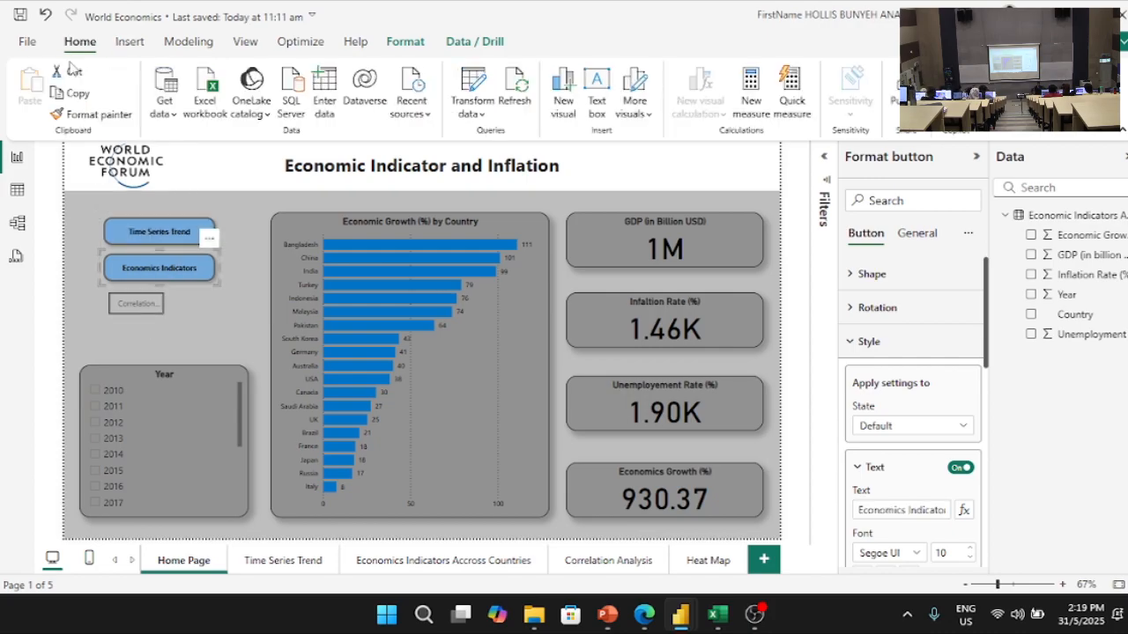
pyautogui.click(95, 117)
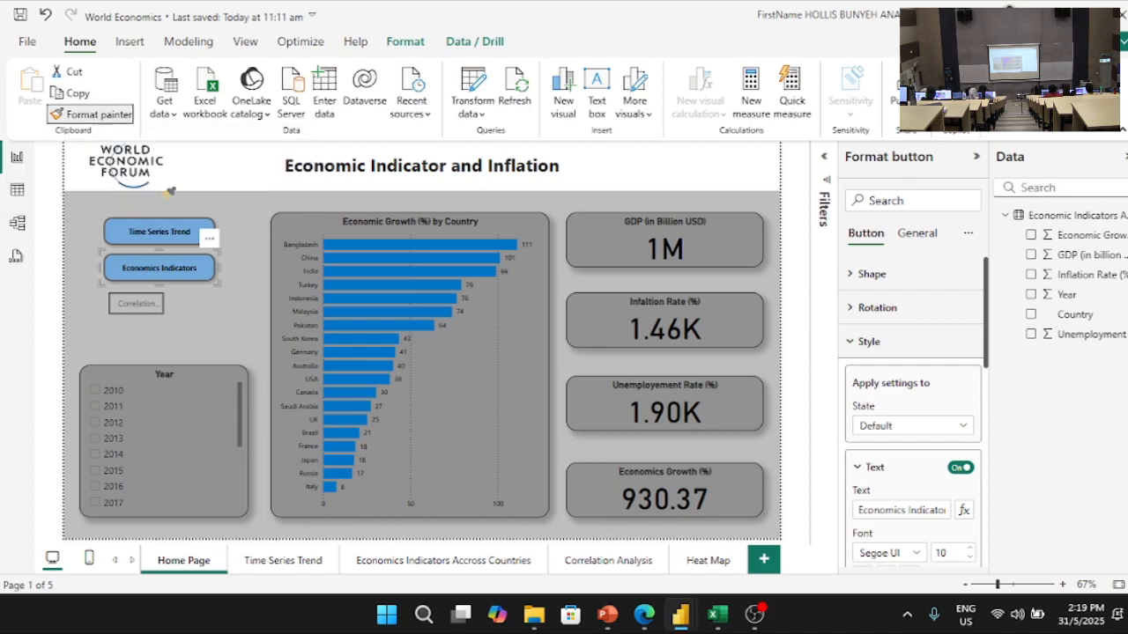
pyautogui.click(154, 305)
pyautogui.moveTo(161, 308); pyautogui.dragTo(184, 315)
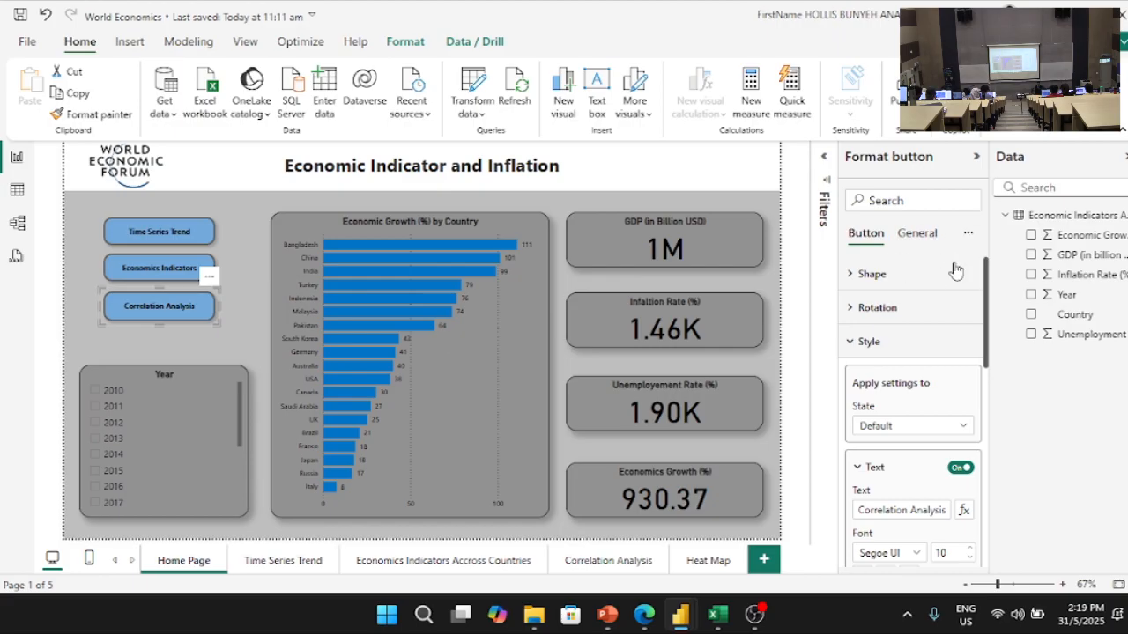
# - Turn on the Correlation Analysis button's action as page navigation with the Correlation Analysis page as destination
pyautogui.click(872, 345)
pyautogui.click(966, 377)
pyautogui.click(876, 379)
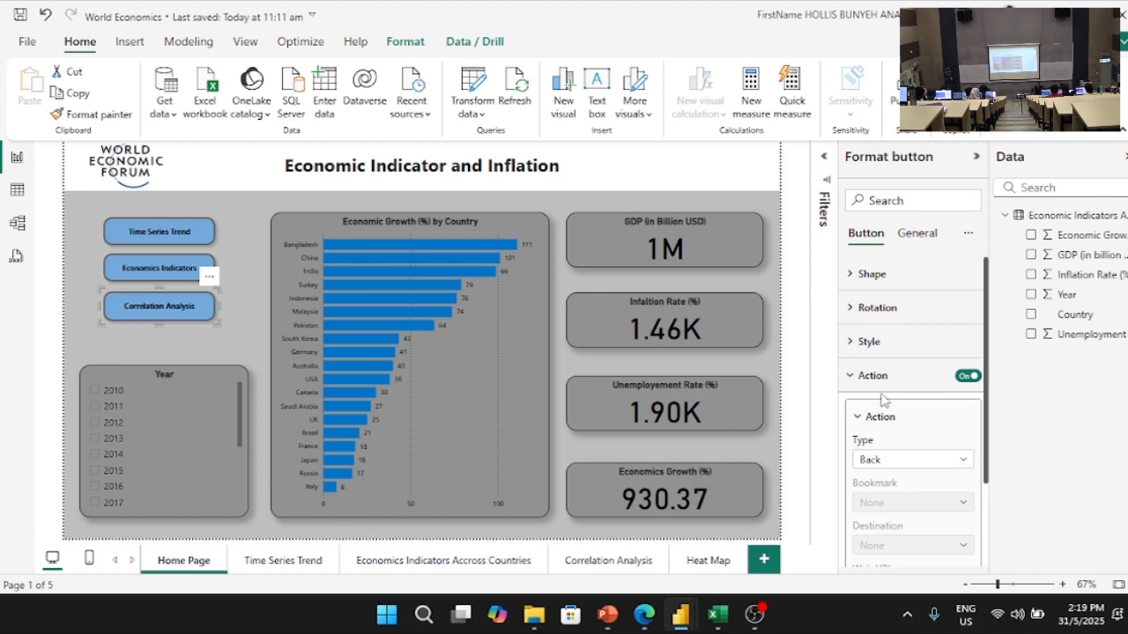
pyautogui.click(921, 460)
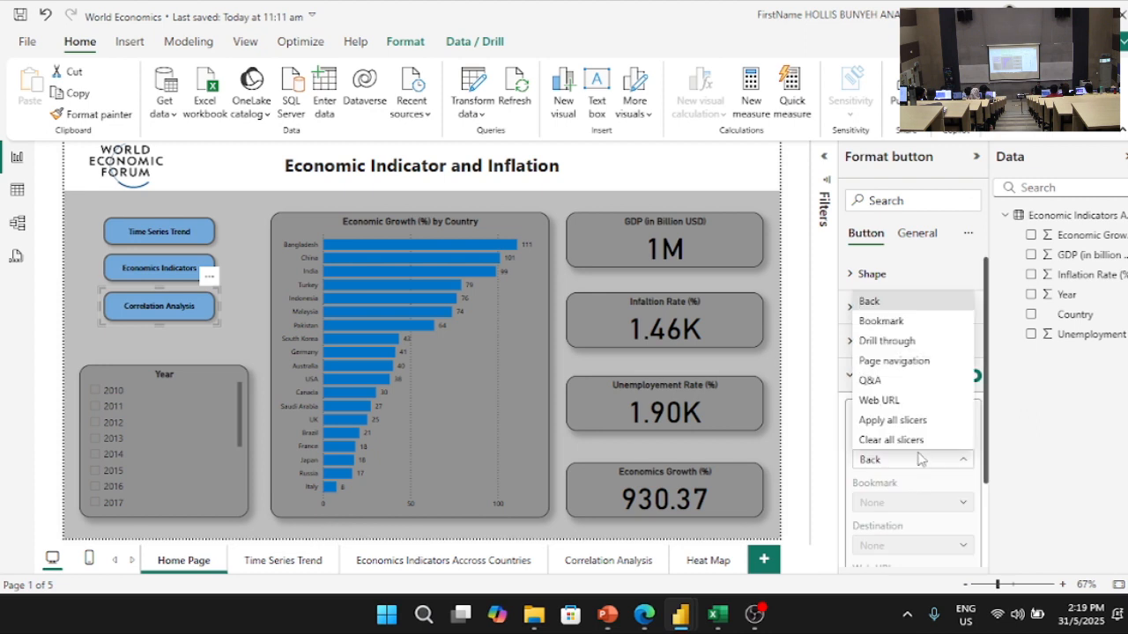
pyautogui.click(918, 363)
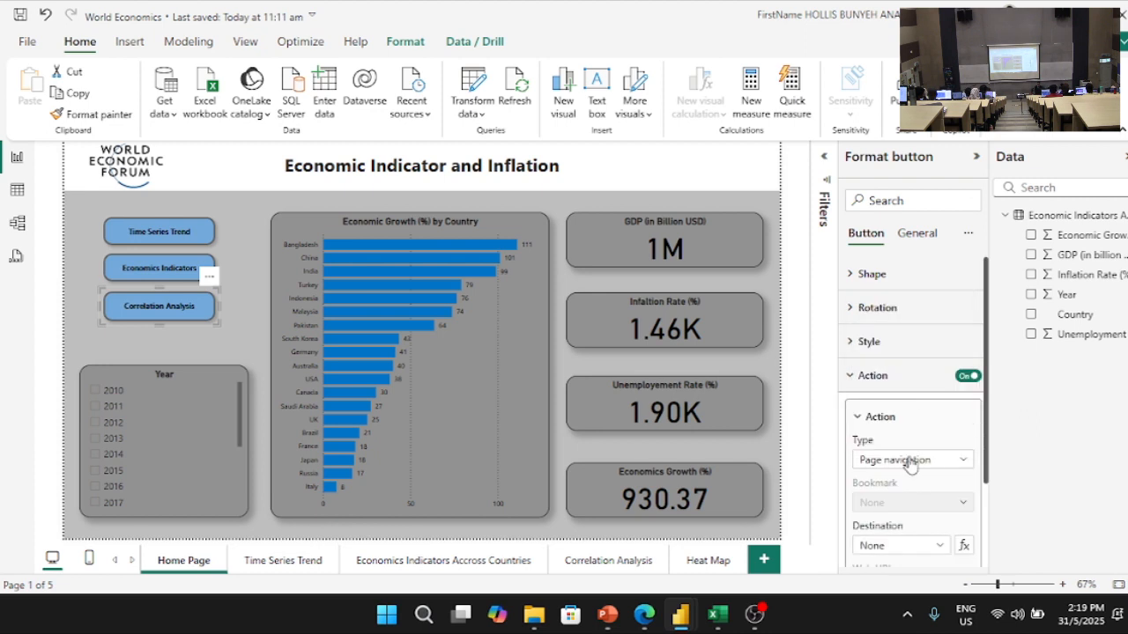
pyautogui.click(910, 545)
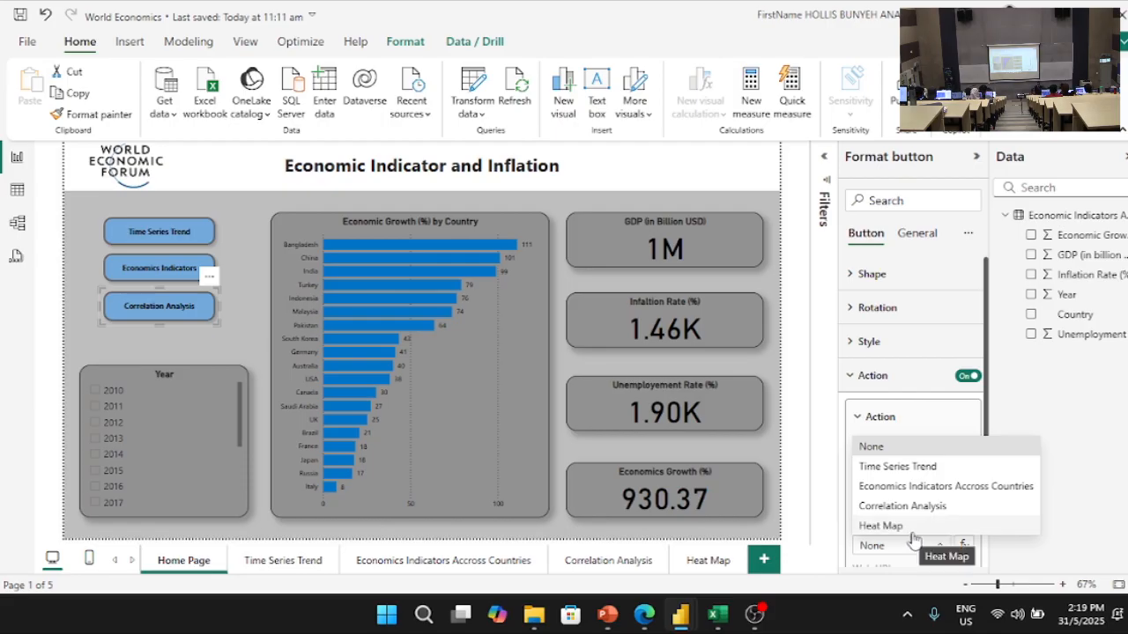
pyautogui.click(921, 507)
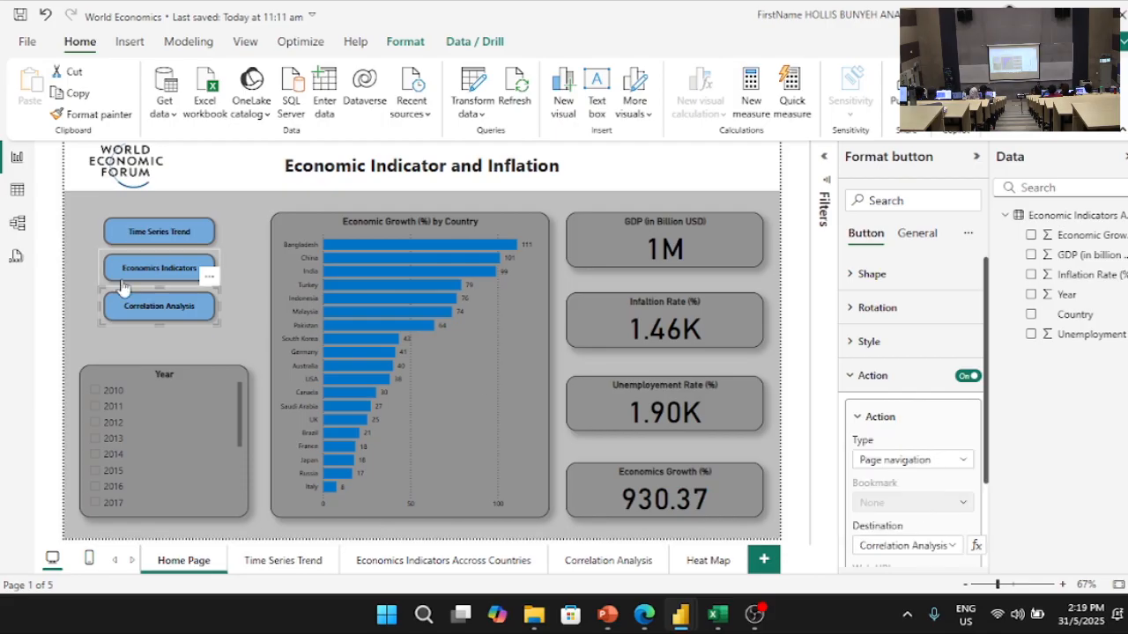
pyautogui.click(240, 314)
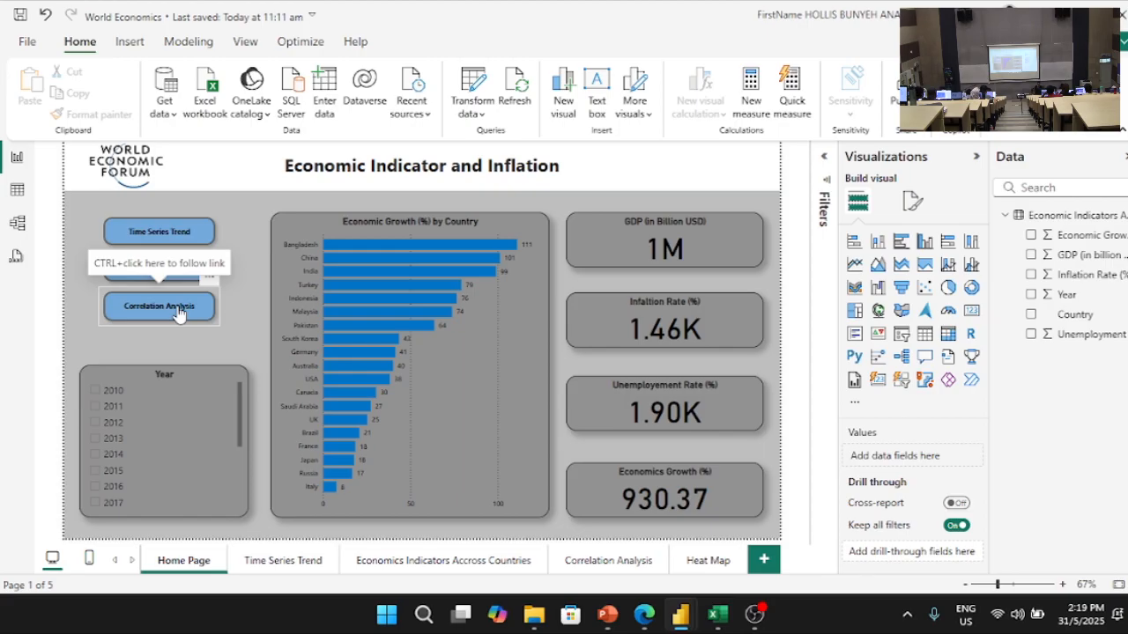
# - Test the Correlation Analysis button's link, try several years in the target page's year slicer, and return through its Home Page button
pyautogui.keyDown('ctrl'); pyautogui.click(177, 306); pyautogui.keyUp('ctrl')
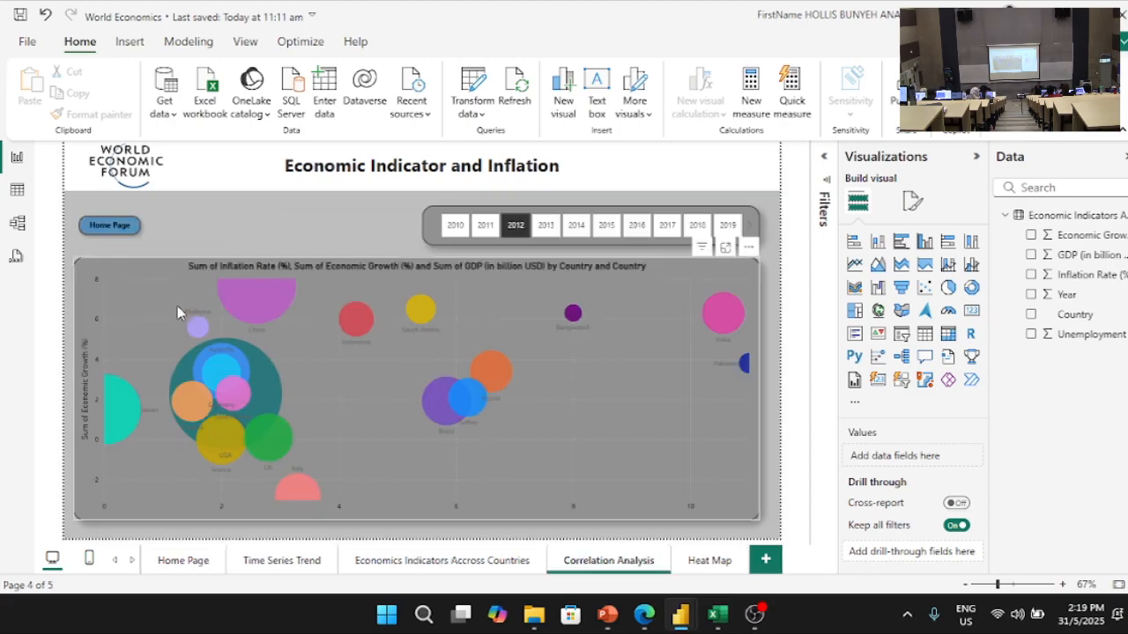
pyautogui.click(545, 227)
pyautogui.click(575, 228)
pyautogui.click(606, 226)
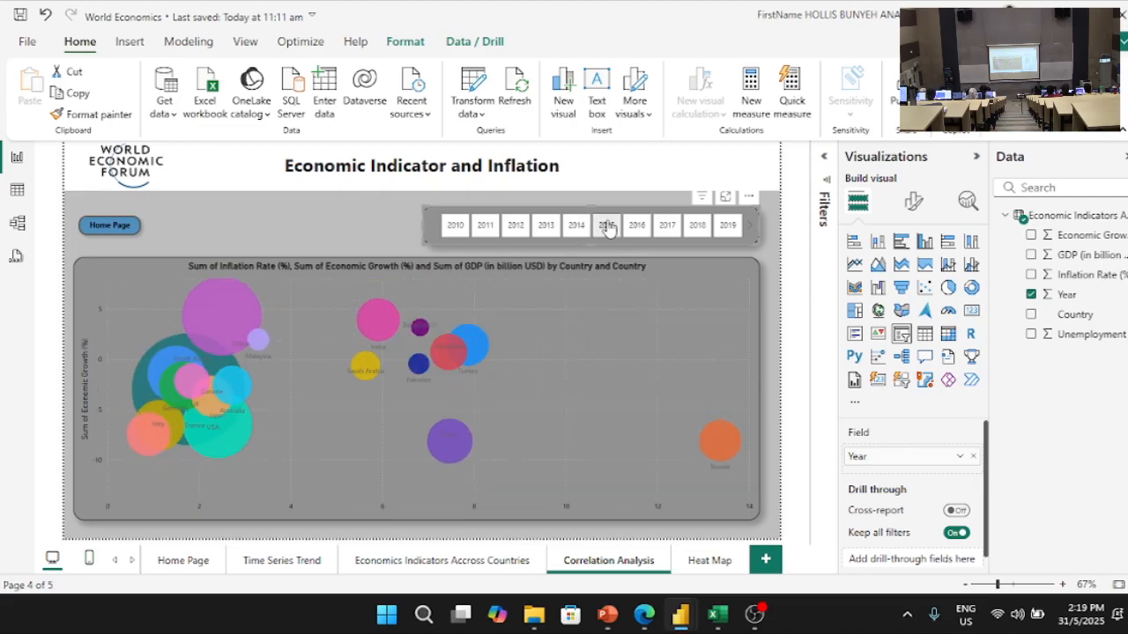
pyautogui.click(636, 226)
pyautogui.click(667, 226)
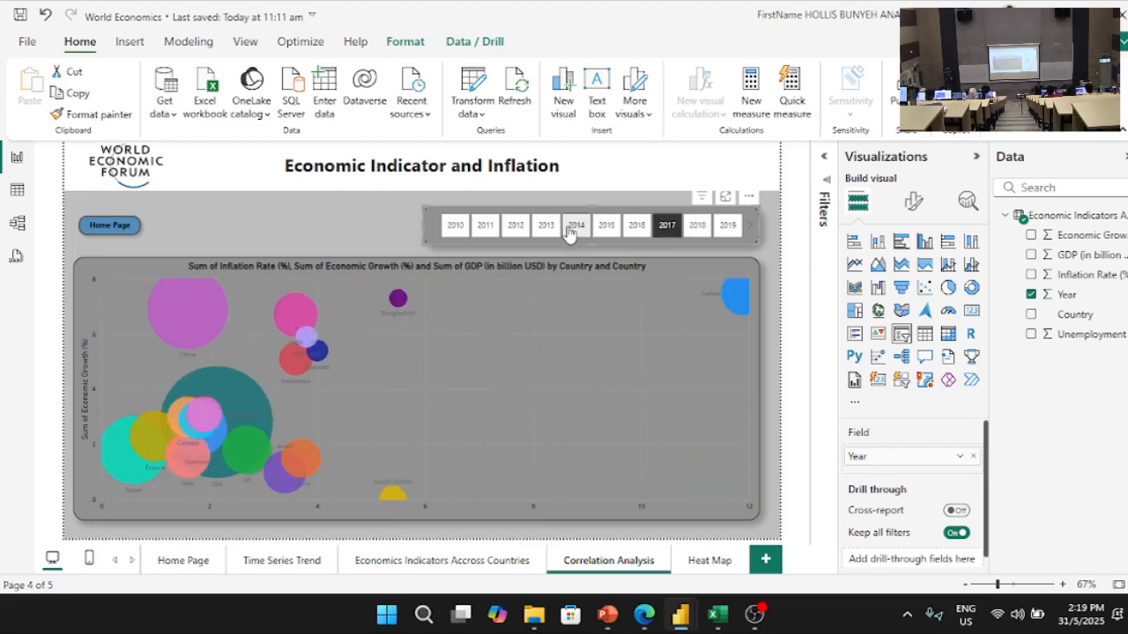
pyautogui.click(485, 226)
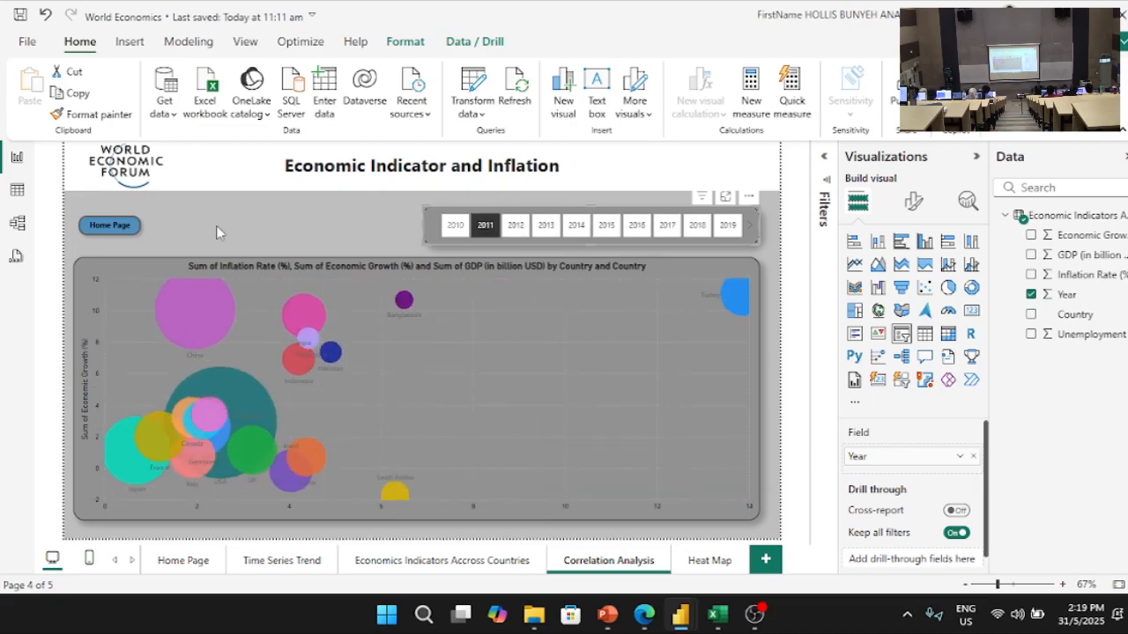
pyautogui.keyDown('ctrl'); pyautogui.click(107, 226); pyautogui.keyUp('ctrl')
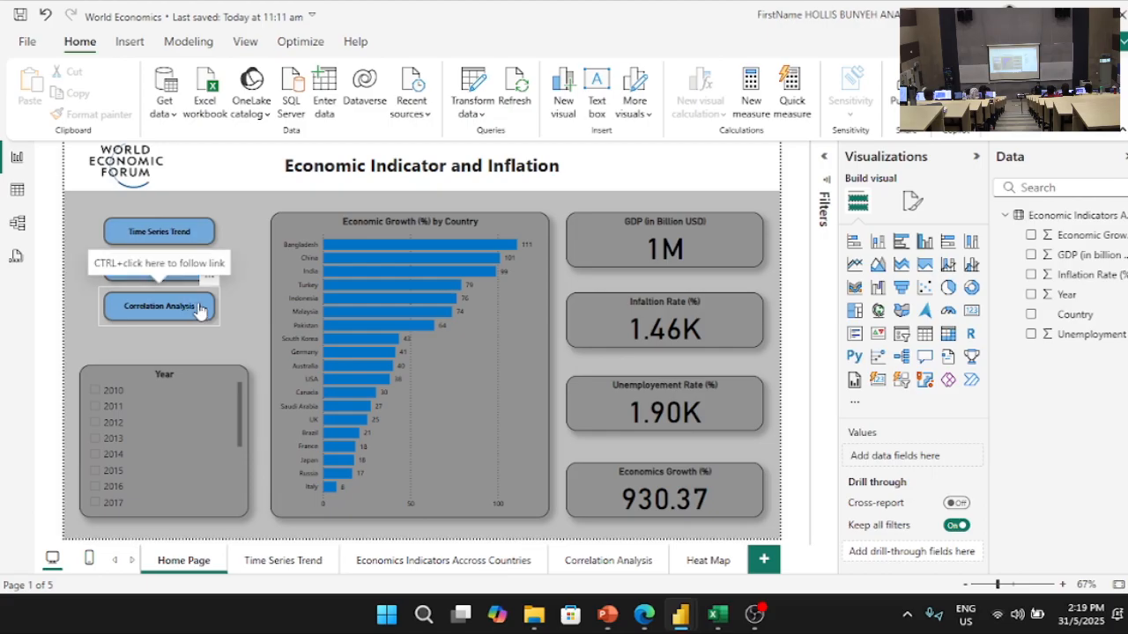
# - Insert another blank button and place it below the Correlation Analysis button
pyautogui.click(130, 44)
pyautogui.click(560, 101)
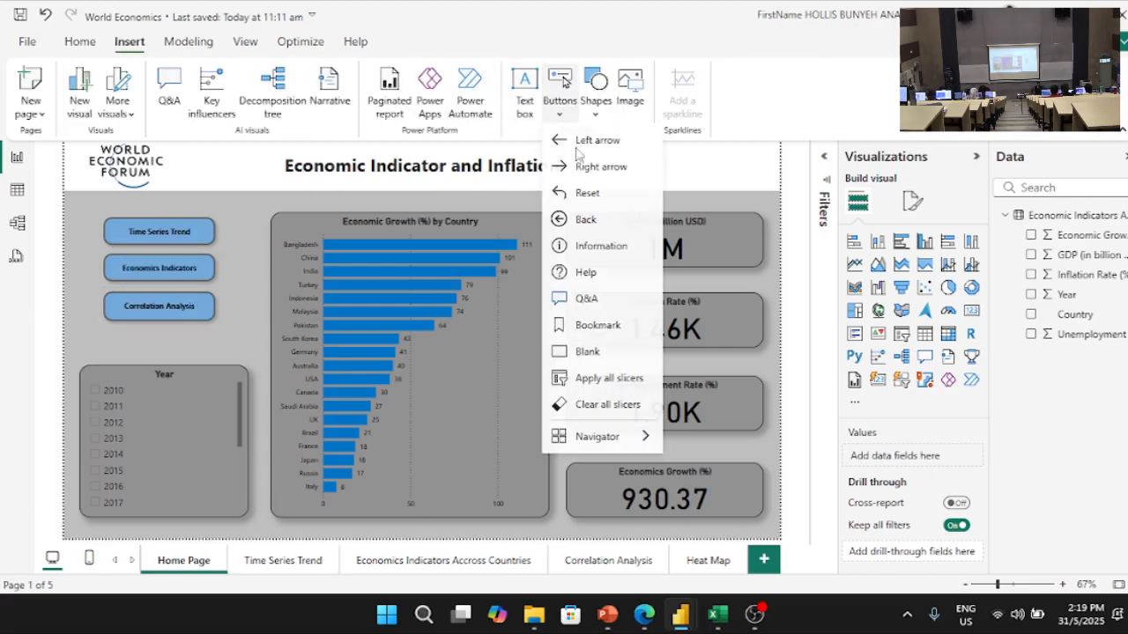
pyautogui.click(574, 354)
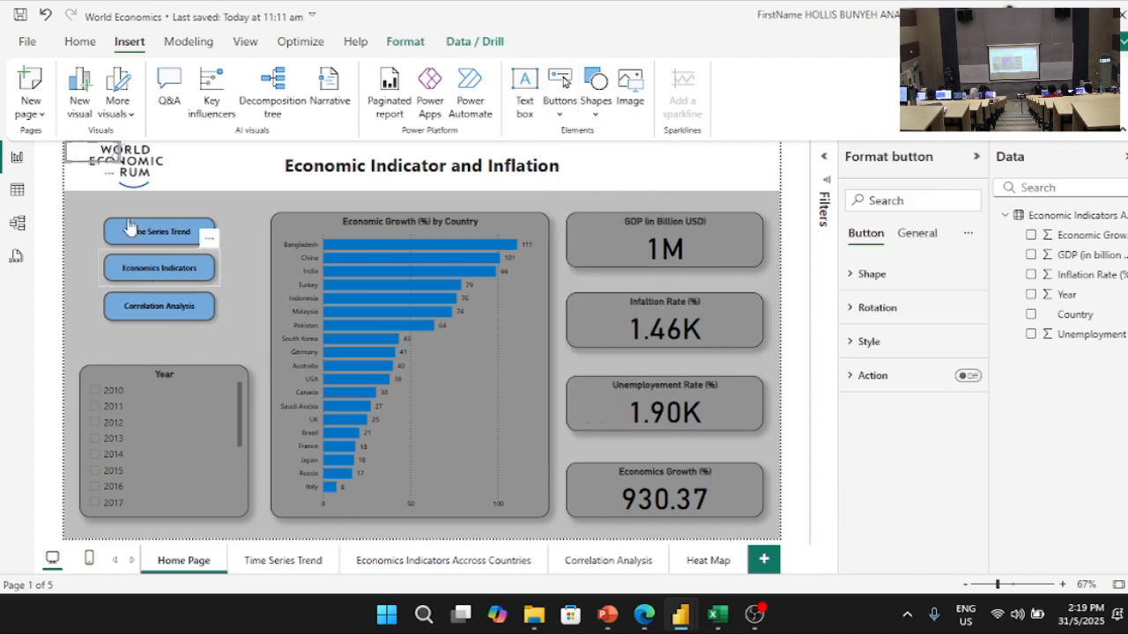
pyautogui.moveTo(98, 161); pyautogui.dragTo(144, 341)
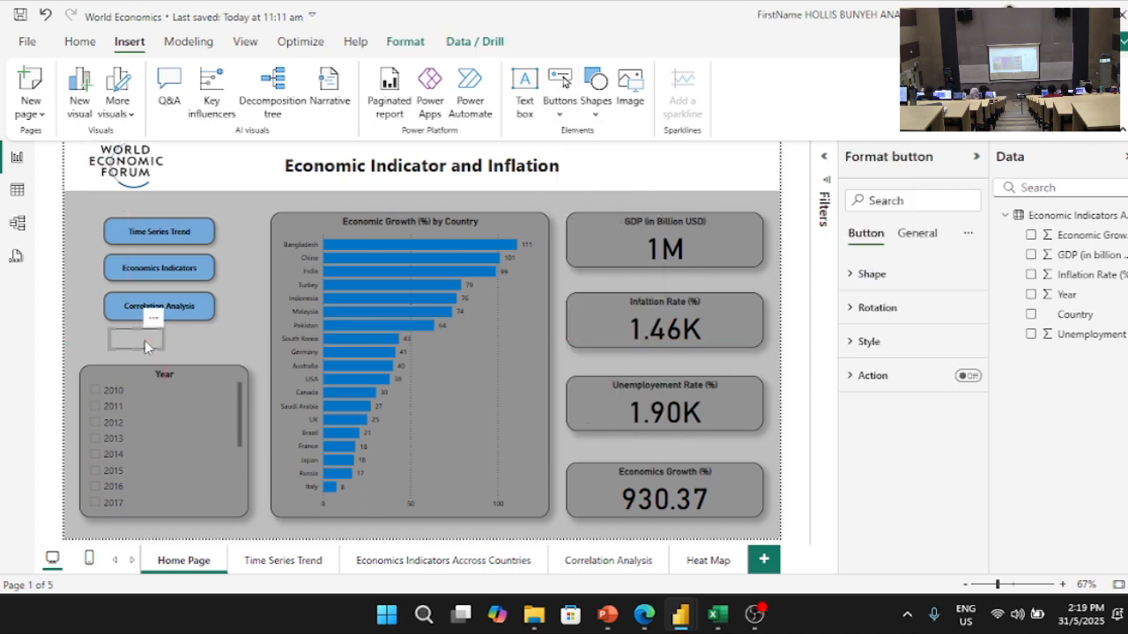
# - Turn on the fourth button's text and label it "Heat Map"
pyautogui.click(870, 344)
pyautogui.click(966, 470)
pyautogui.click(896, 508)
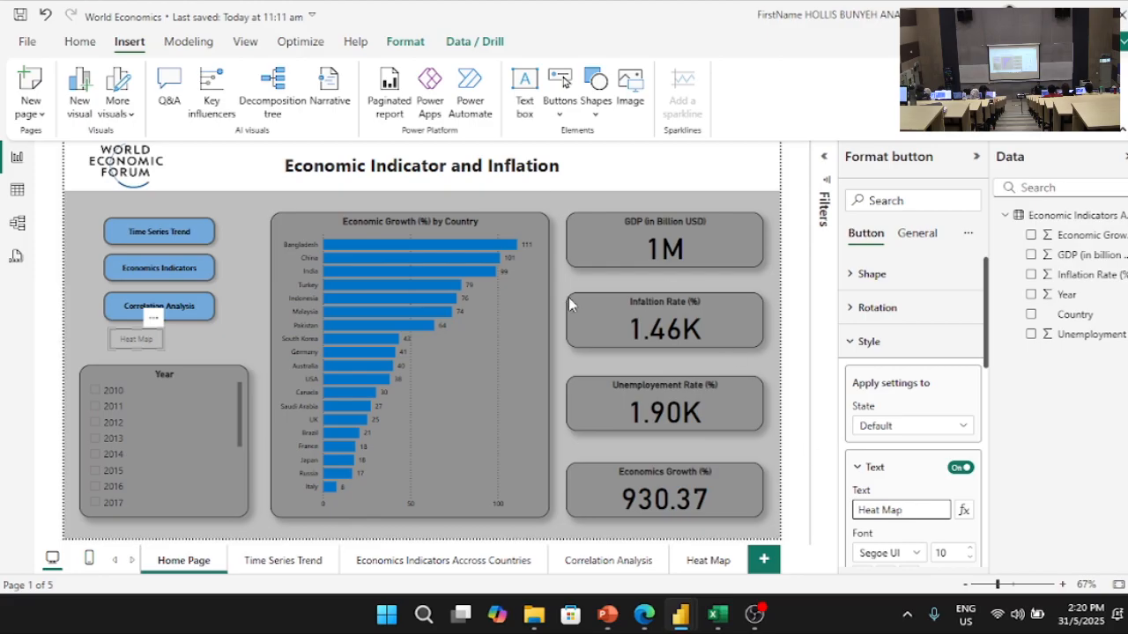
pyautogui.click(79, 41)
pyautogui.click(88, 113)
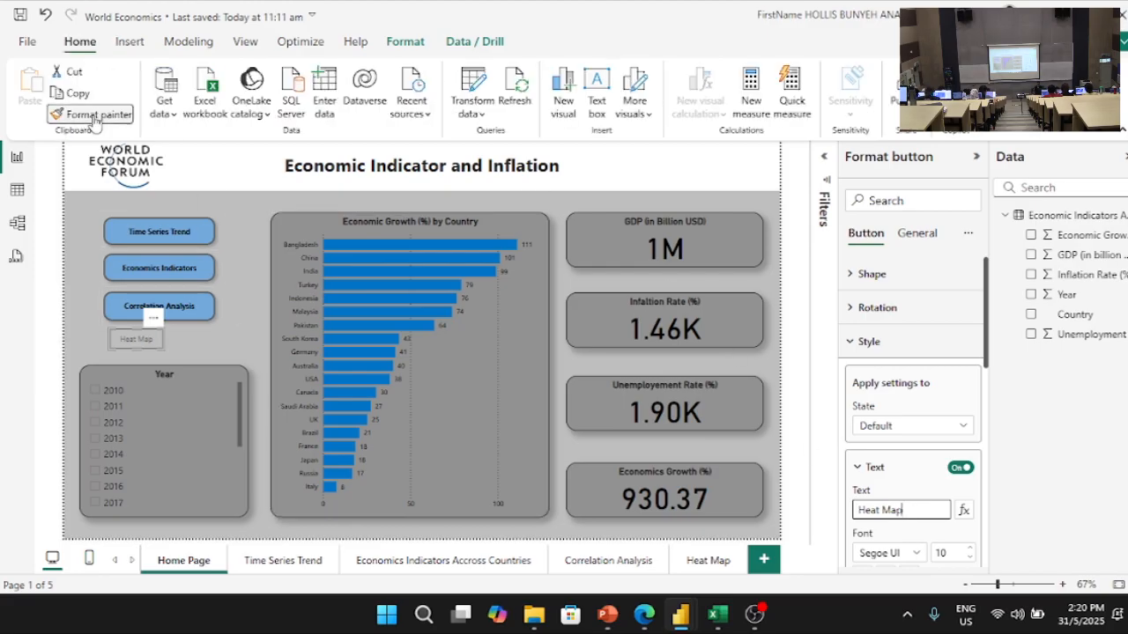
pyautogui.click(179, 312)
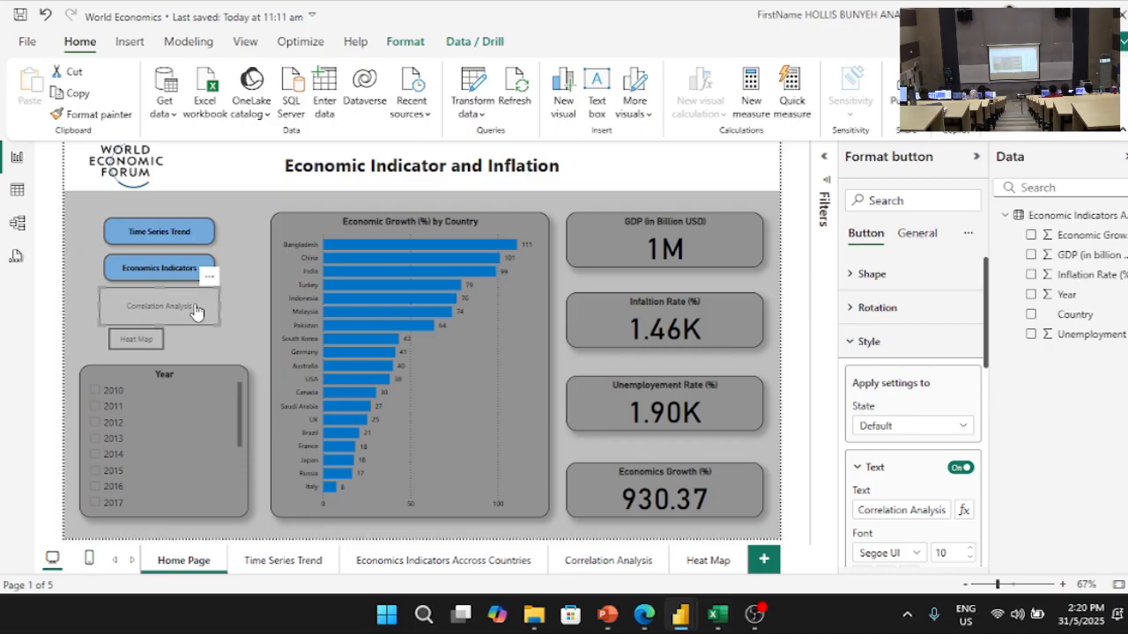
pyautogui.hotkey('ctrl', 'z')
# - Copy the Correlation Analysis button's formatting onto the Heat Map button, then match its size and space the four buttons evenly above the Year slicer
pyautogui.click(92, 115)
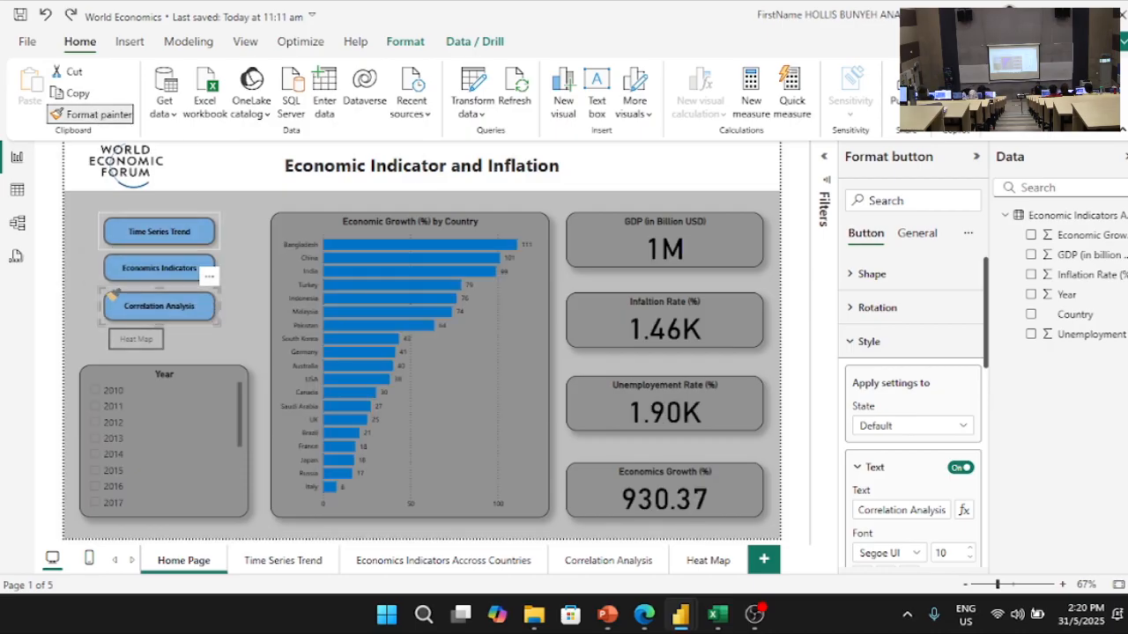
pyautogui.click(145, 342)
pyautogui.moveTo(150, 349); pyautogui.dragTo(179, 222)
pyautogui.click(187, 307)
pyautogui.click(254, 339)
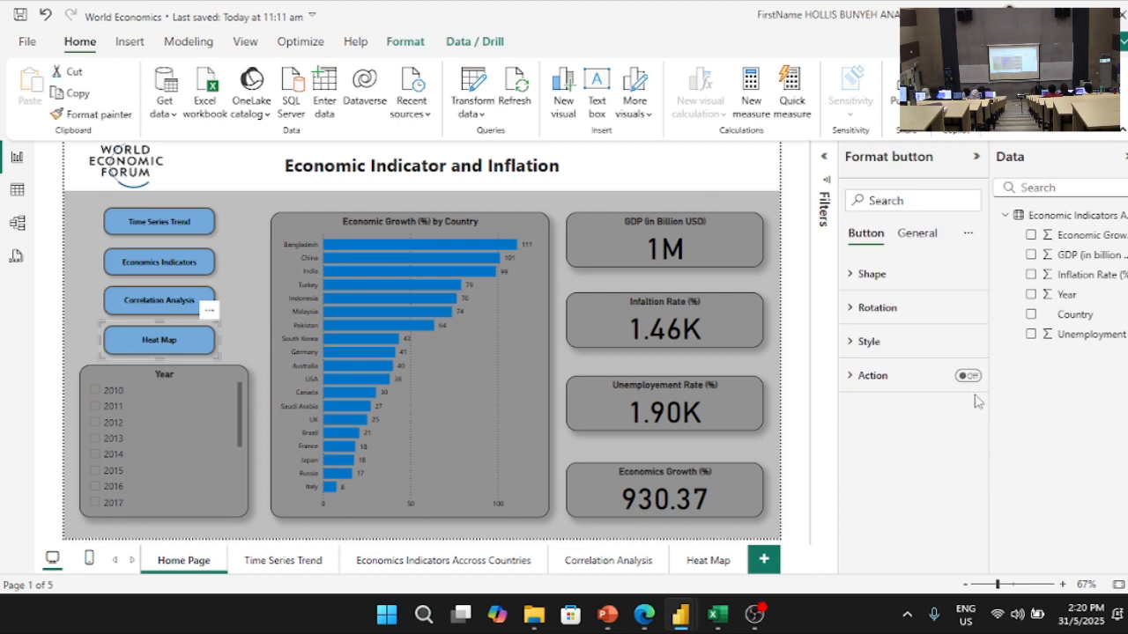
# - Turn on the Heat Map button's action as page navigation with the Heat Map page as destination
pyautogui.click(968, 377)
pyautogui.click(891, 381)
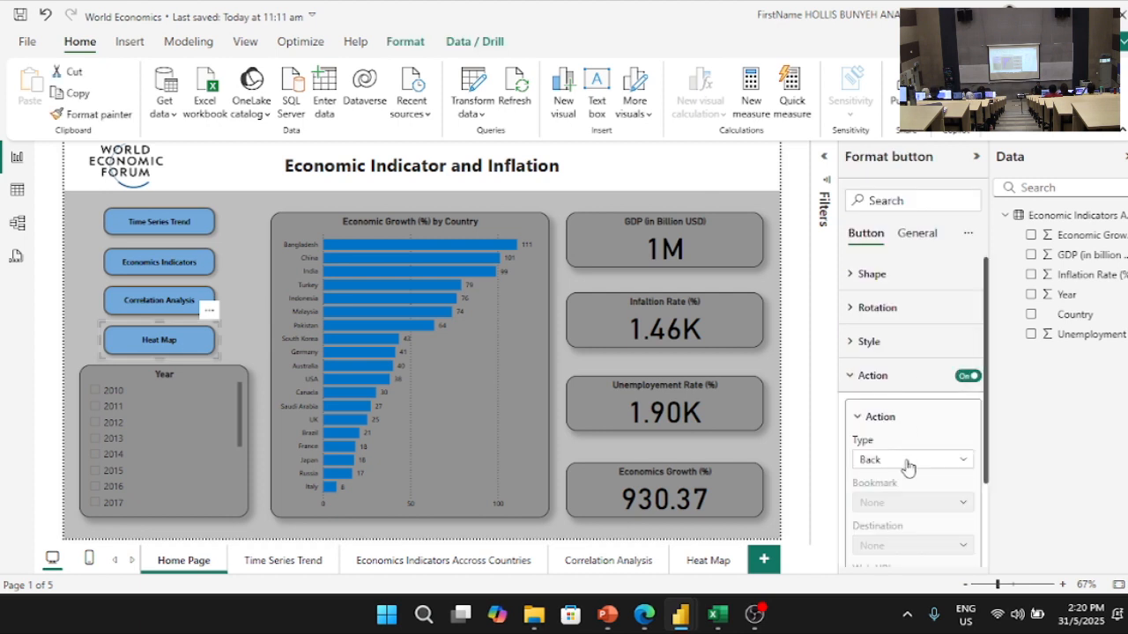
pyautogui.click(907, 460)
pyautogui.click(917, 372)
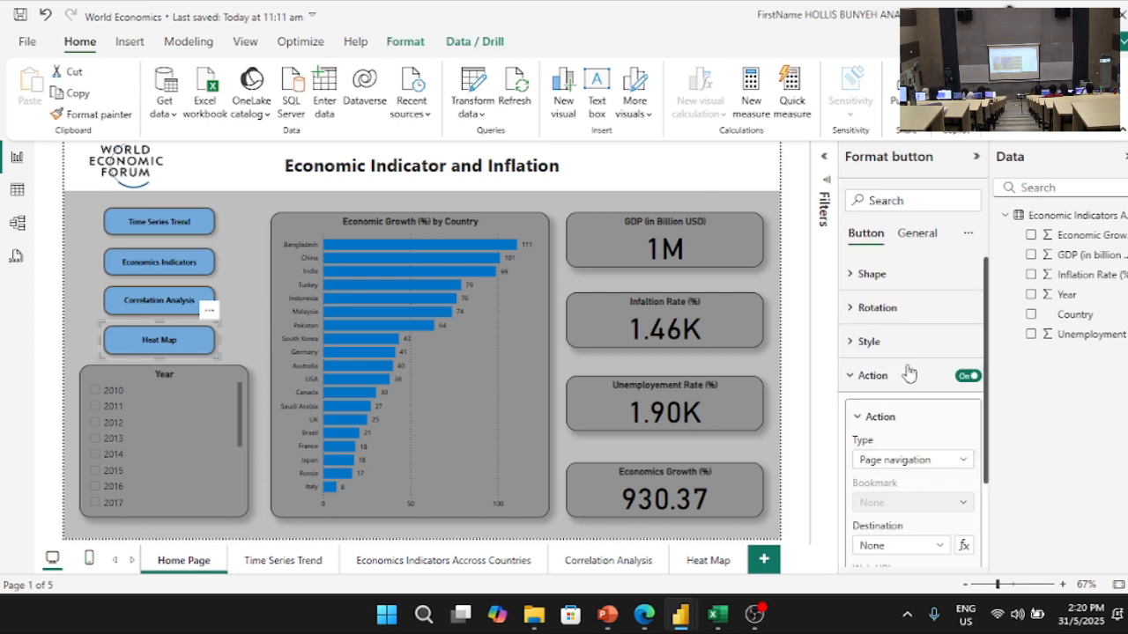
pyautogui.click(917, 546)
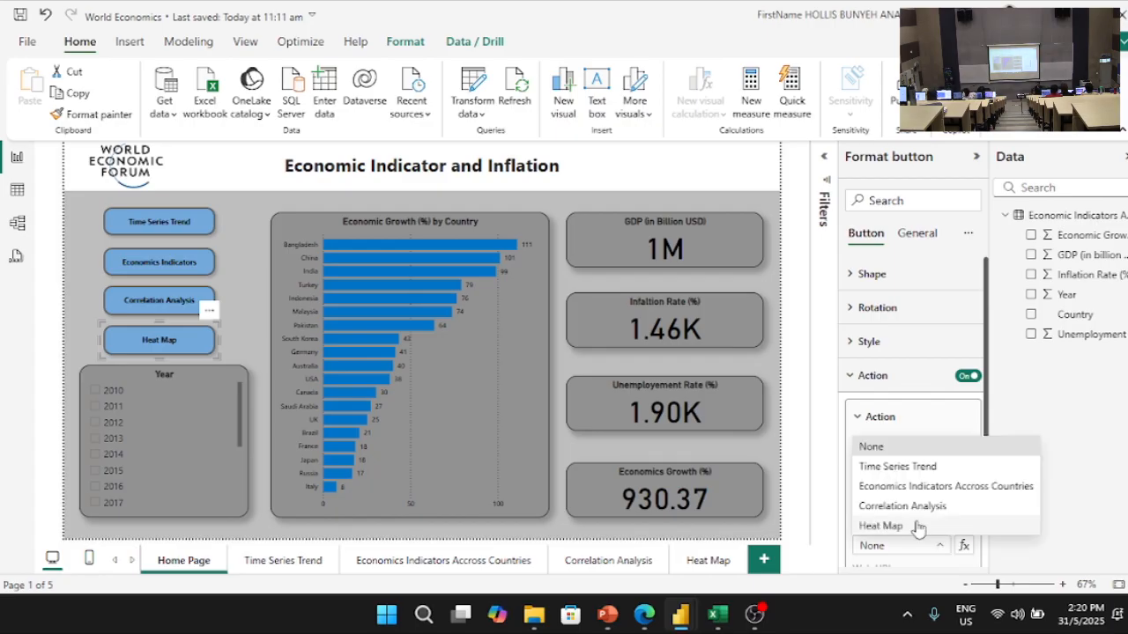
pyautogui.click(908, 525)
pyautogui.click(237, 325)
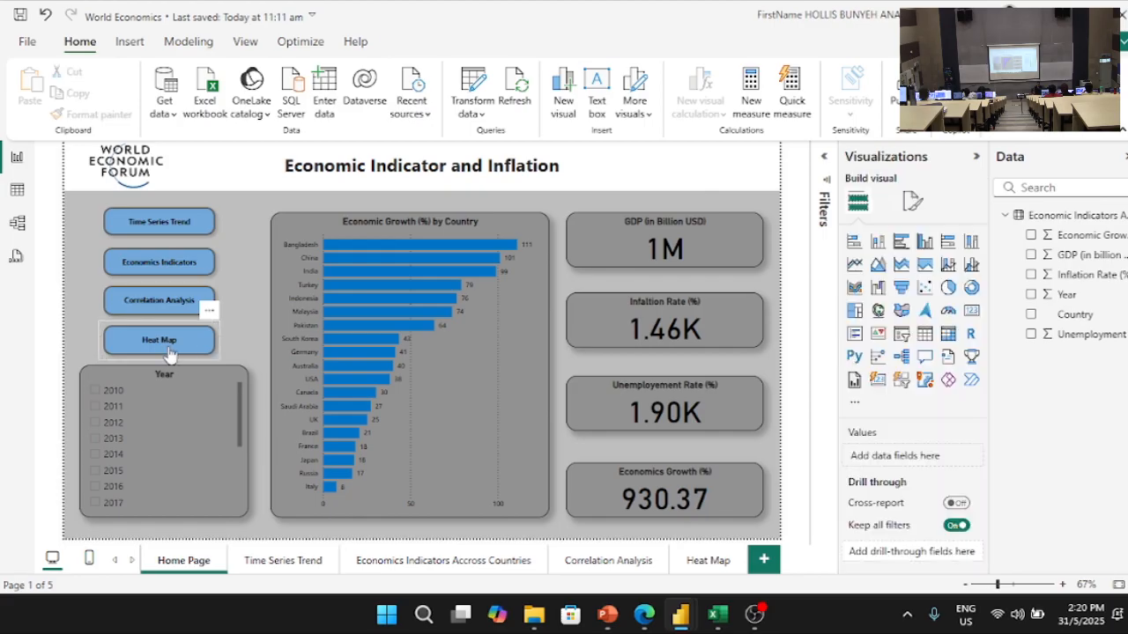
# - Test the Heat Map button's page link and return to the Home Page through the target page's button
pyautogui.keyDown('ctrl'); pyautogui.click(171, 351); pyautogui.keyUp('ctrl')
pyautogui.click(130, 233)
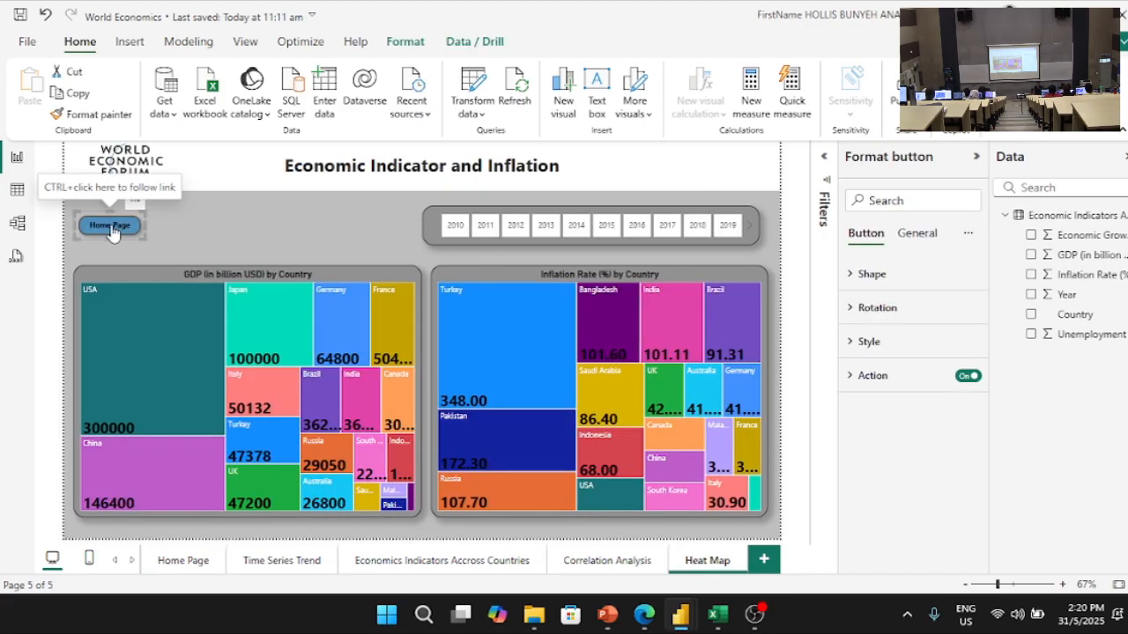
pyautogui.keyDown('ctrl'); pyautogui.click(111, 227); pyautogui.keyUp('ctrl')
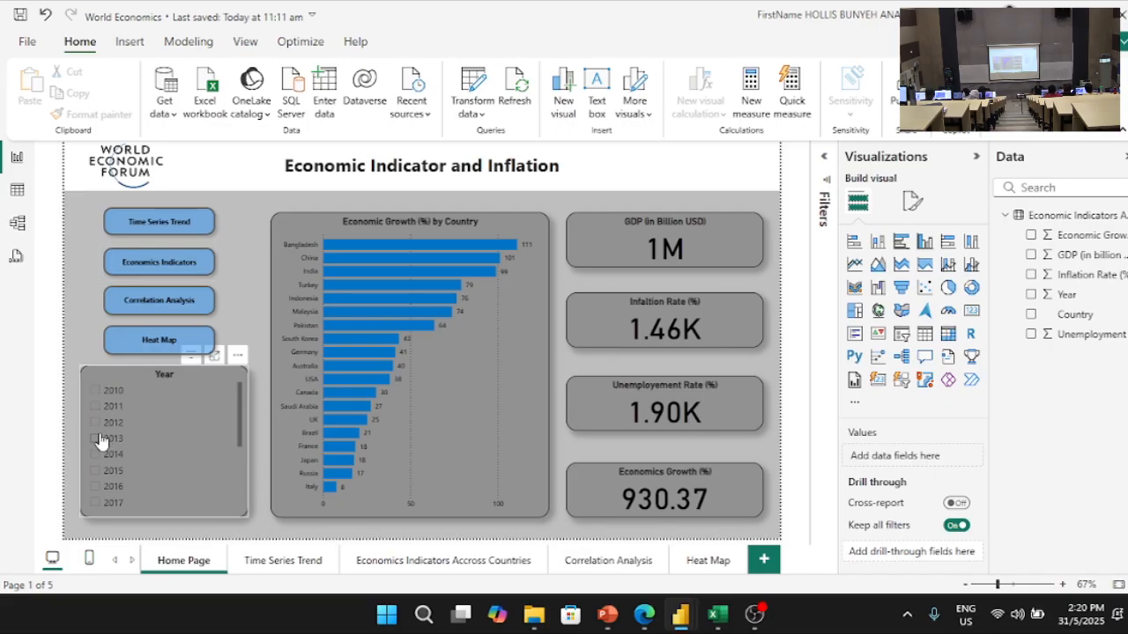
# - Try the Home Page's Year slicer with 2013 and 2015
pyautogui.click(99, 444)
pyautogui.click(96, 445)
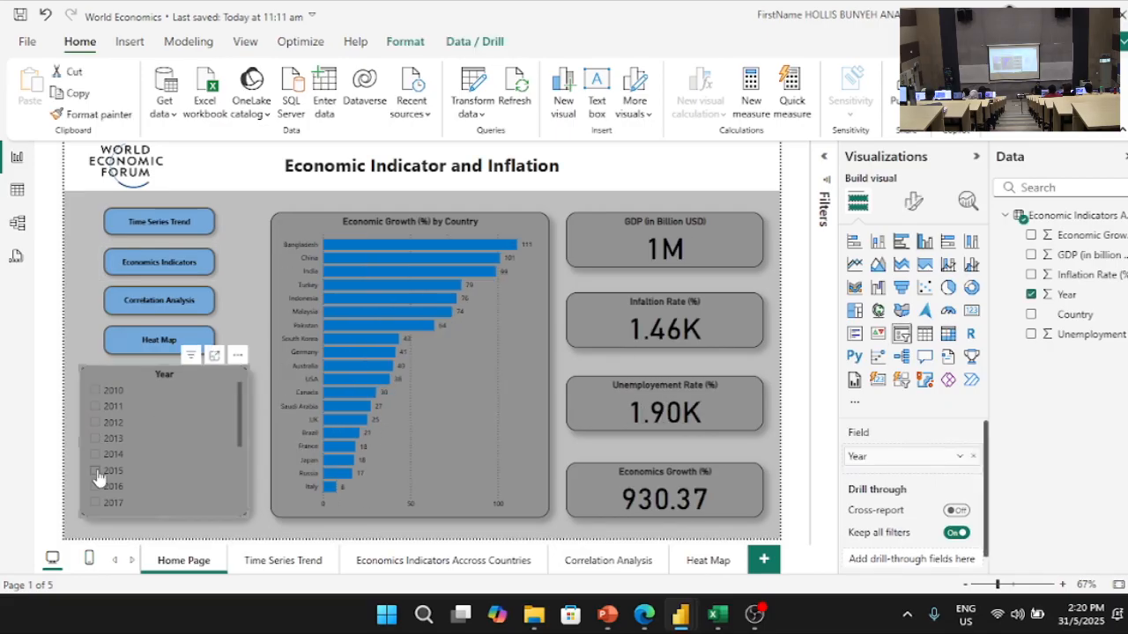
pyautogui.click(95, 472)
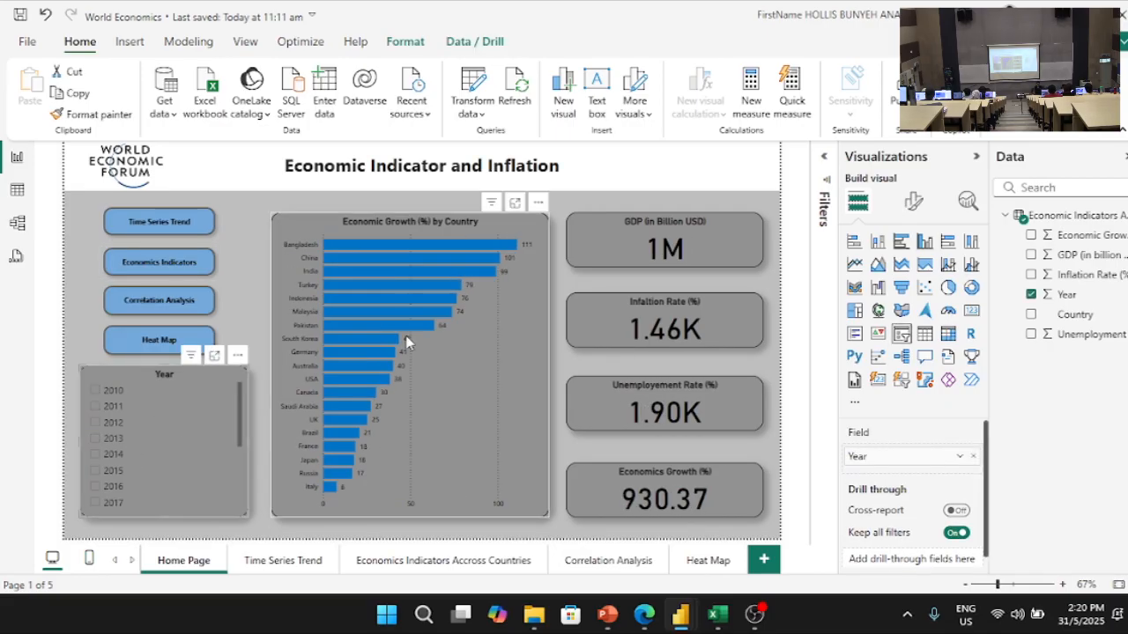
# - Test cross-filtering of the cards by selecting country bars such as Australia and Japan in the Economic Growth chart, then clear the selection
pyautogui.click(404, 255)
pyautogui.click(392, 270)
pyautogui.click(380, 302)
pyautogui.click(380, 301)
pyautogui.click(366, 365)
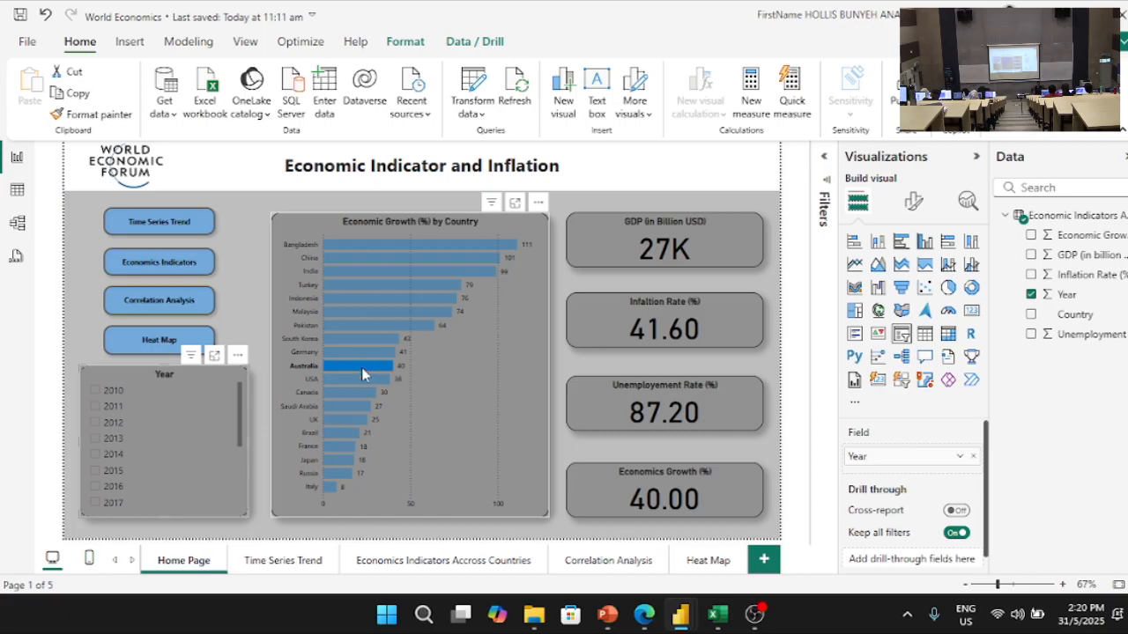
pyautogui.click(366, 365)
pyautogui.click(340, 462)
pyautogui.click(342, 462)
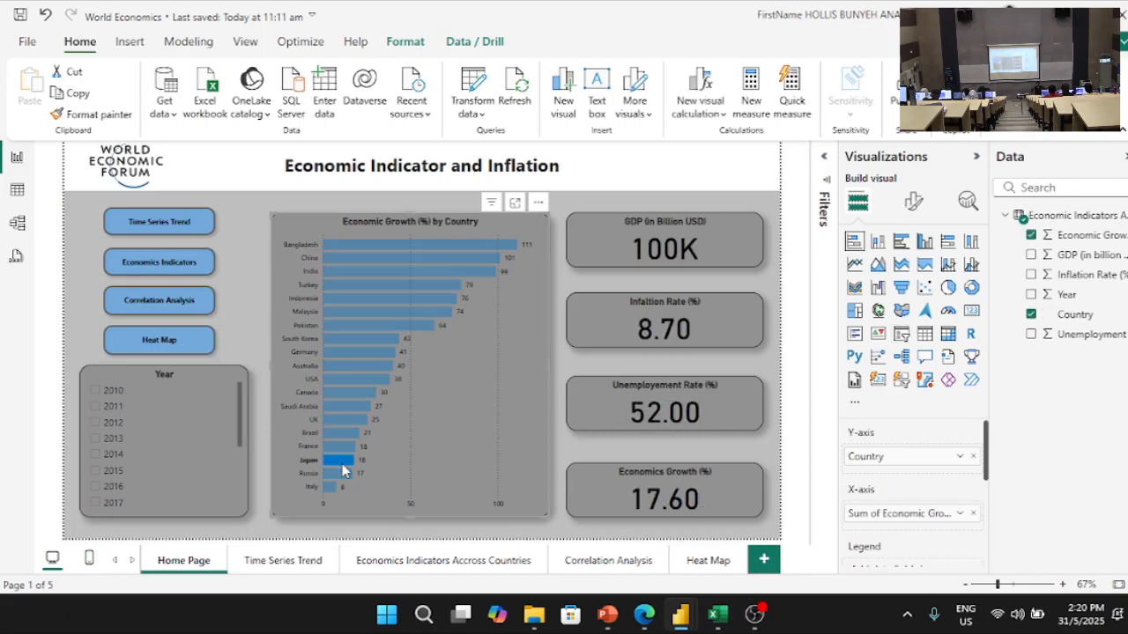
pyautogui.click(256, 319)
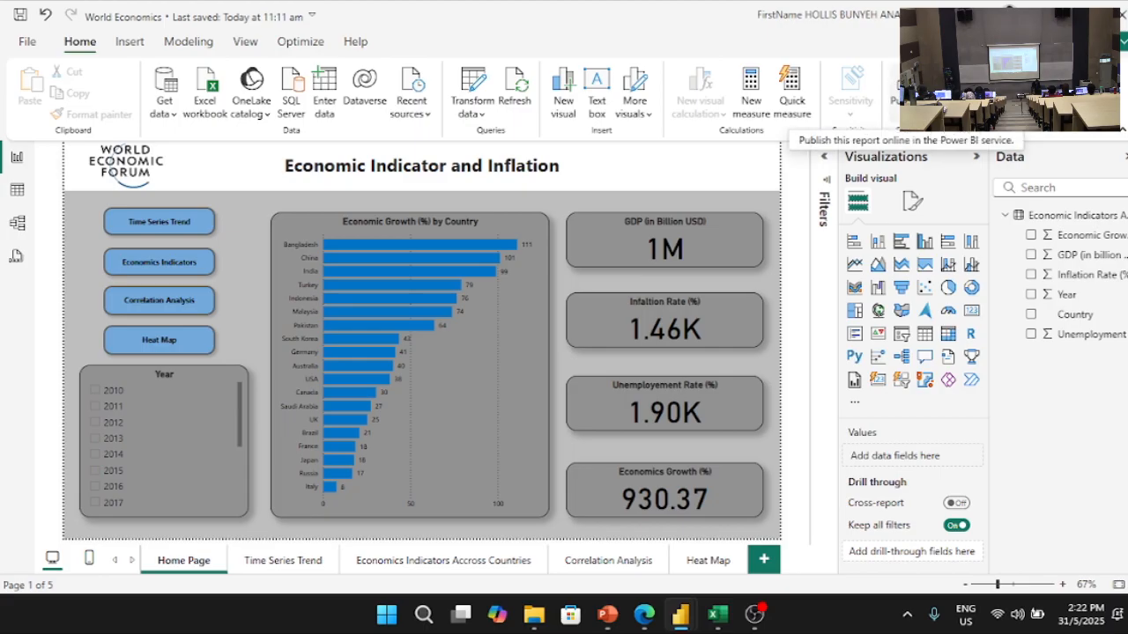
# - Save and publish the report to My workspace, and open the published World Economics report in the Power BI service
pyautogui.click(893, 97)
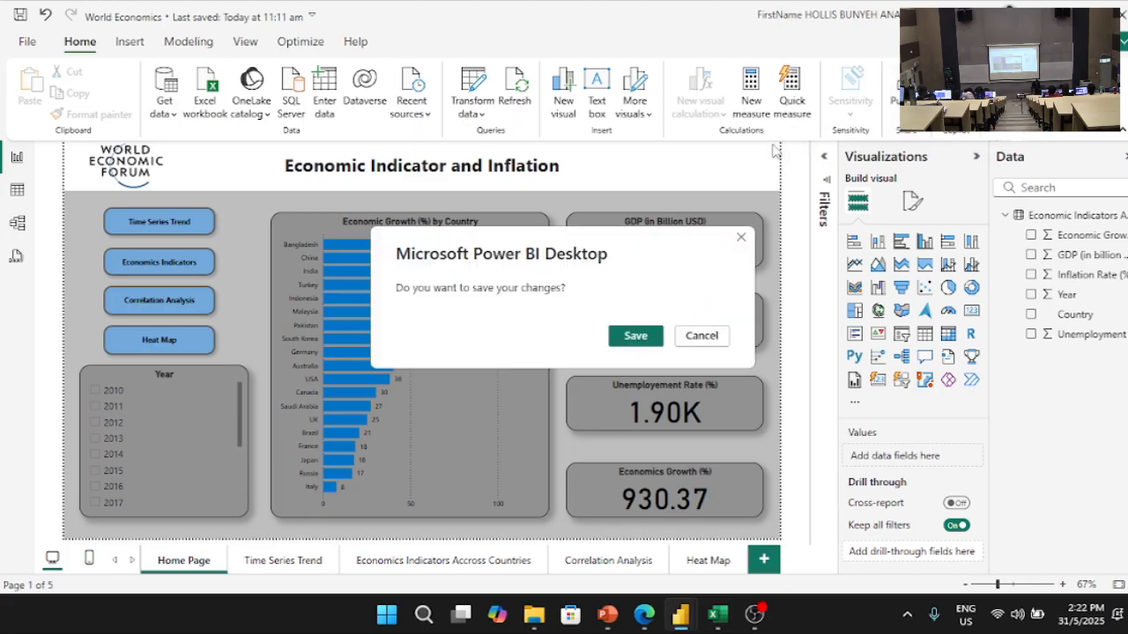
pyautogui.click(638, 336)
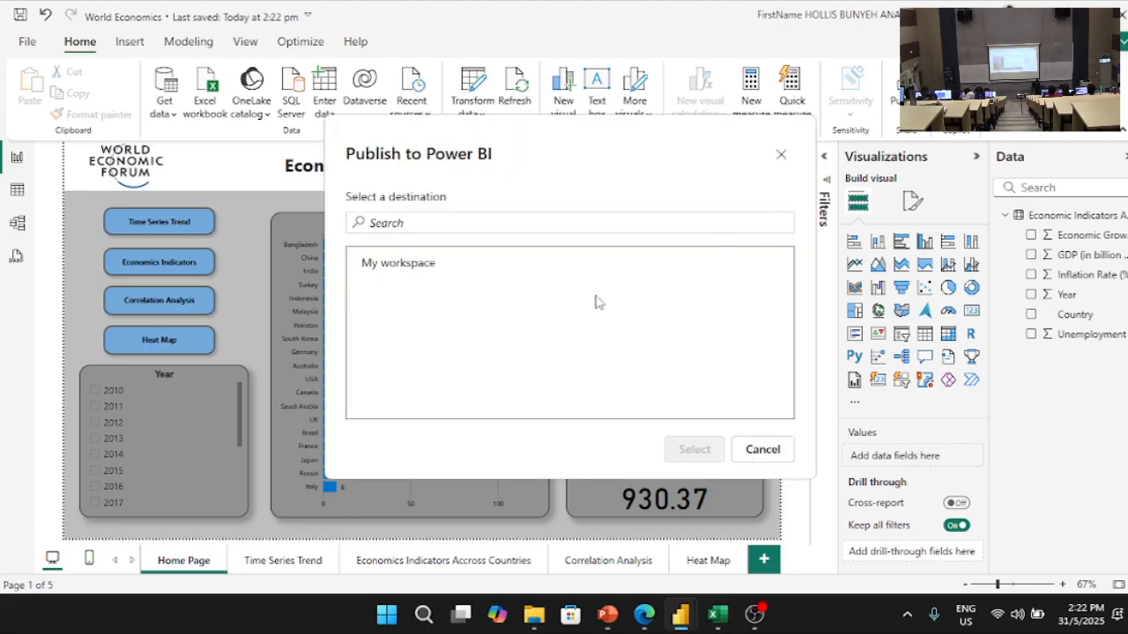
pyautogui.click(526, 278)
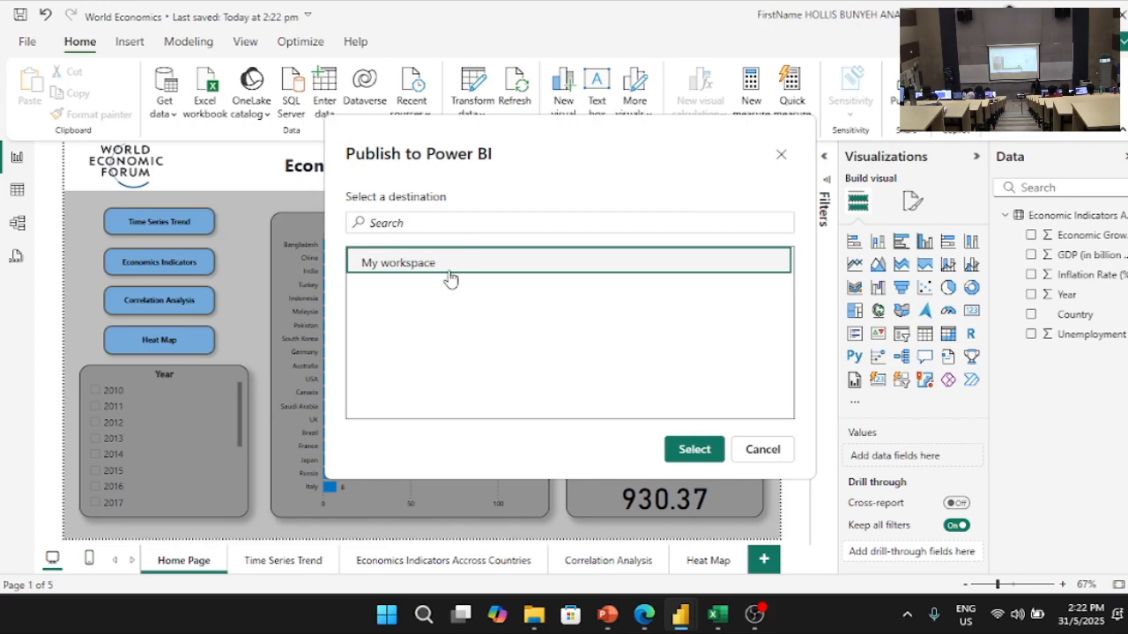
pyautogui.click(679, 450)
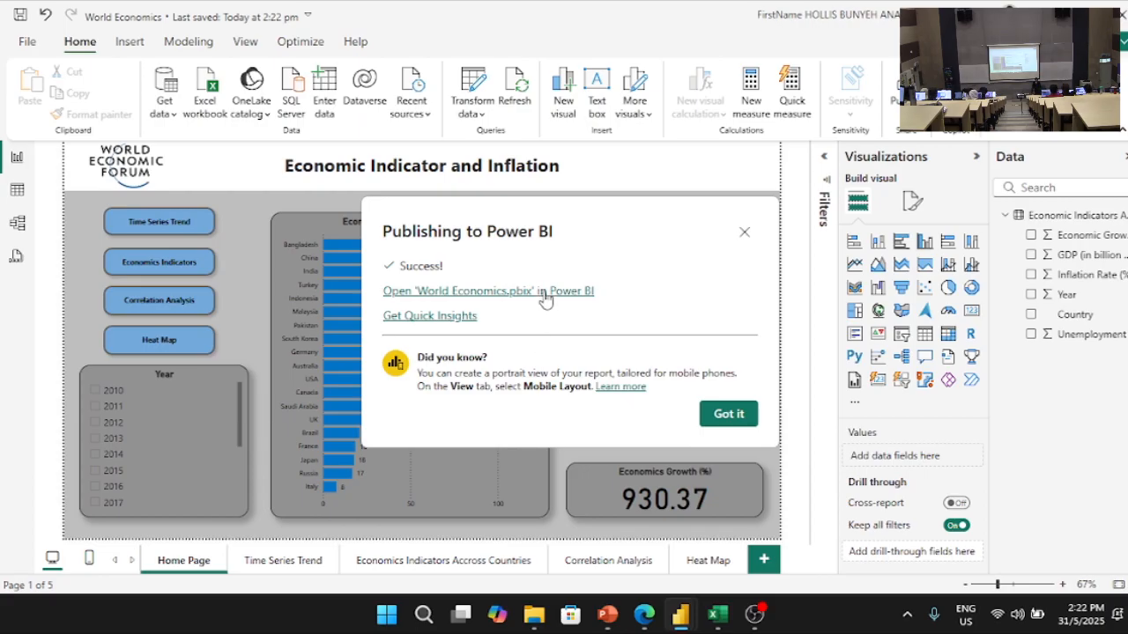
pyautogui.click(545, 291)
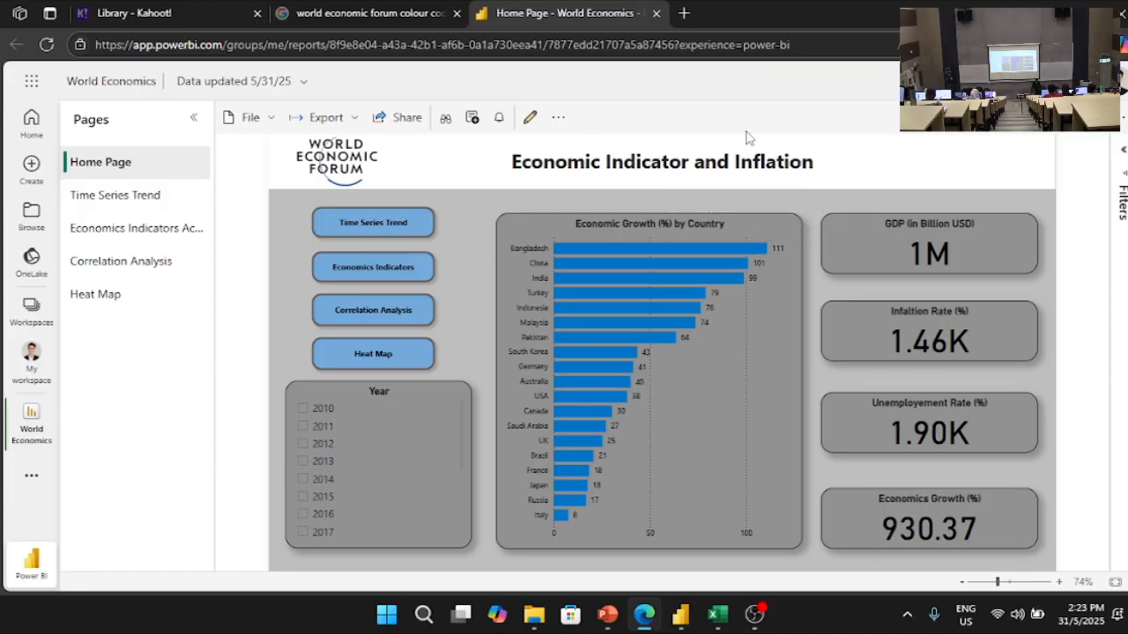
# - View the published report's Home Page in full screen, then return to the normal view
pyautogui.click(1040, 131)
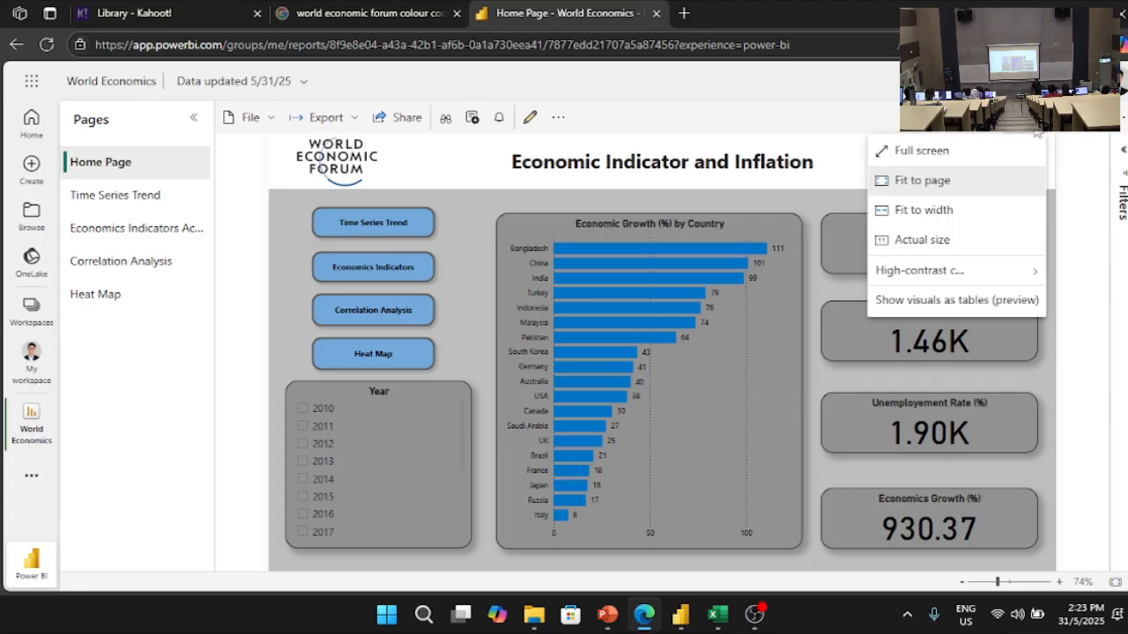
pyautogui.click(992, 157)
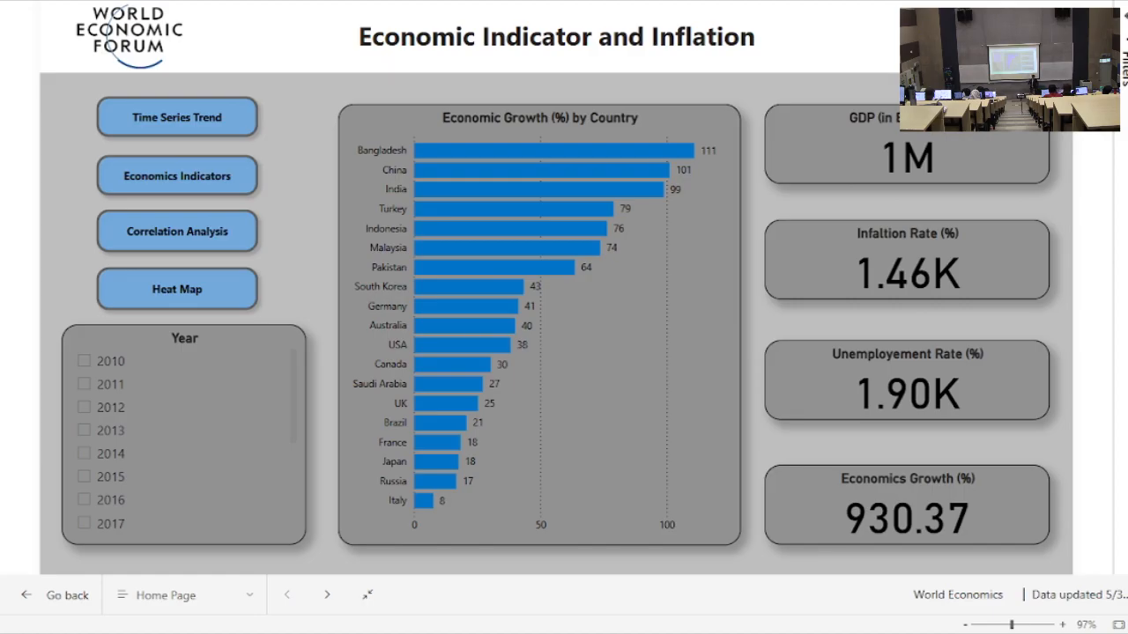
pyautogui.press('Escape')
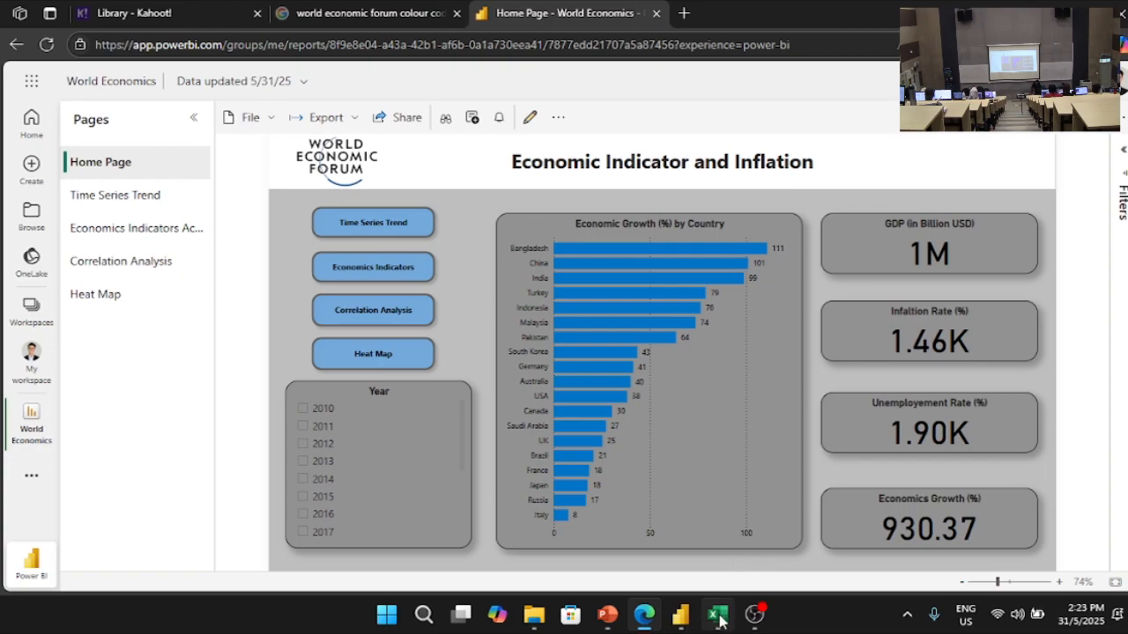
# - Switch to the World Economics report in Power BI Desktop and dismiss the publishing result and feedback prompts
pyautogui.moveTo(720, 621)
pyautogui.moveTo(680, 616)
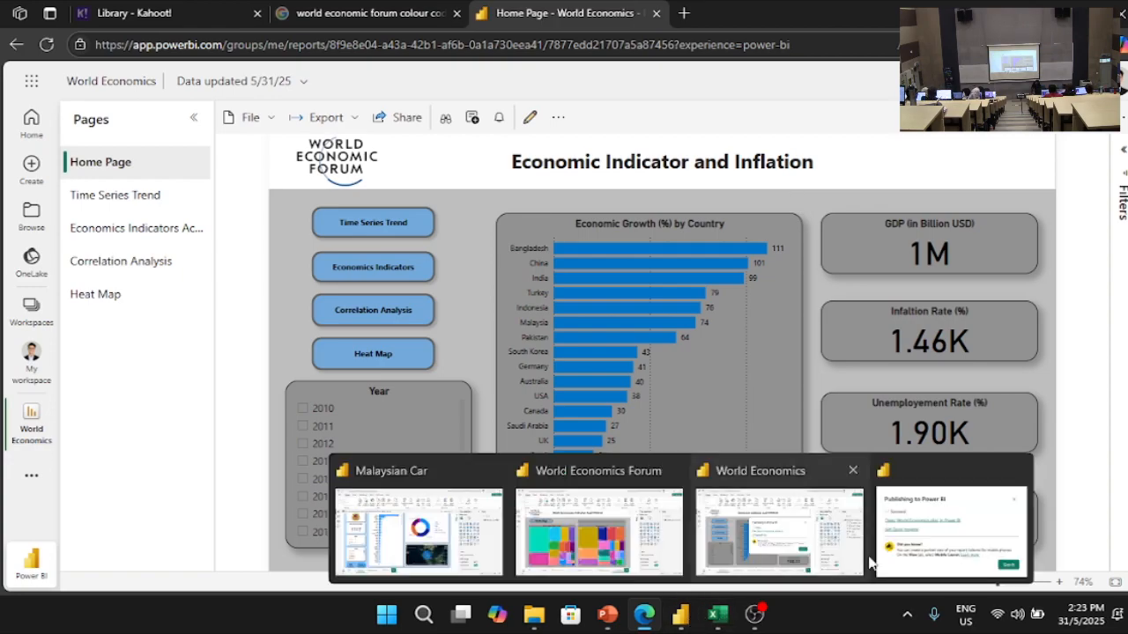
pyautogui.click(936, 545)
pyautogui.click(726, 412)
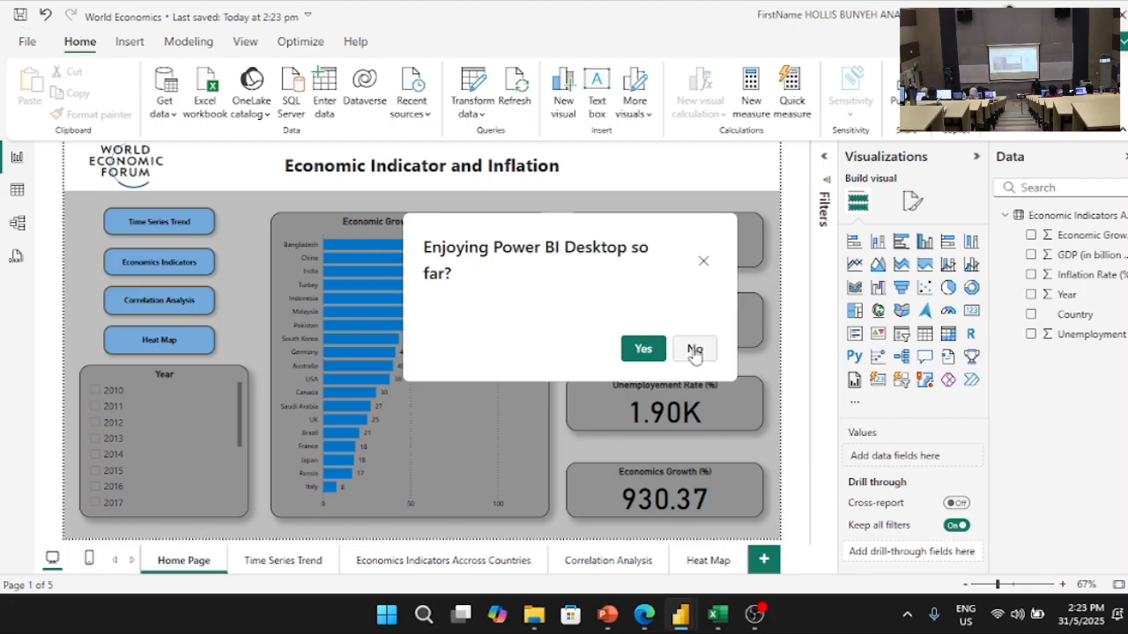
pyautogui.click(634, 351)
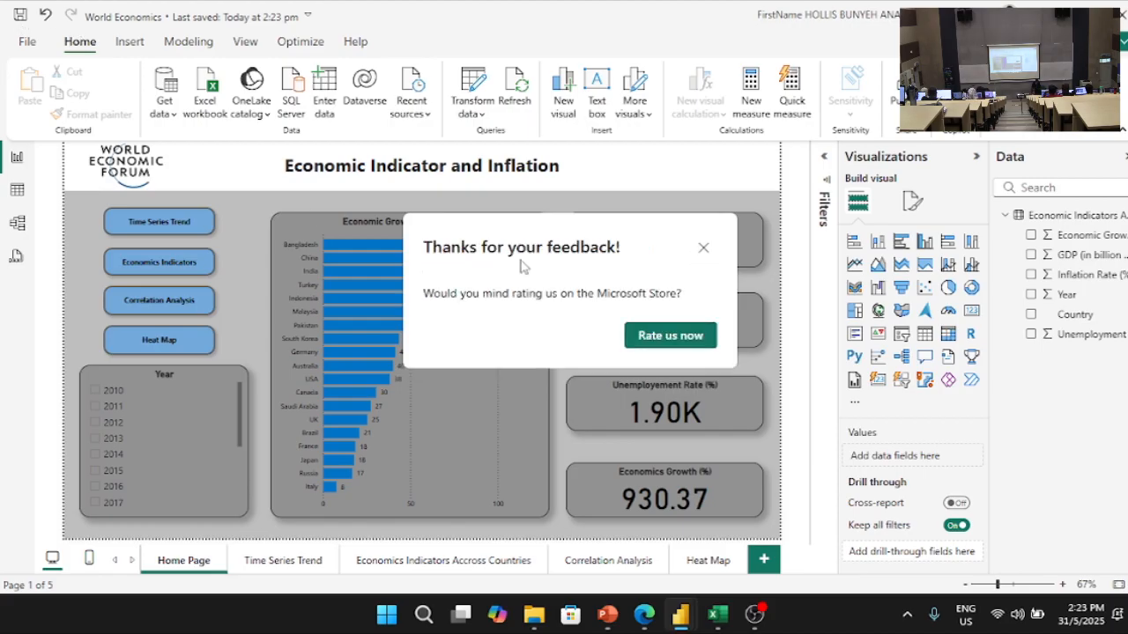
pyautogui.click(703, 258)
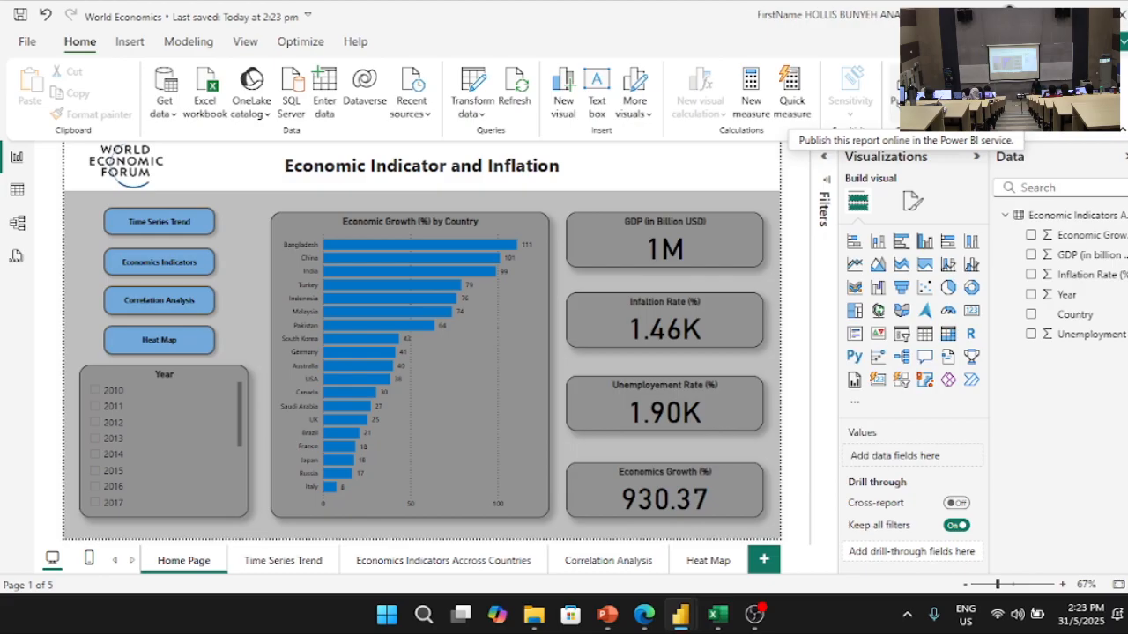
# - Publish the World Economics report again to My workspace, replacing the existing dataset
pyautogui.click(894, 97)
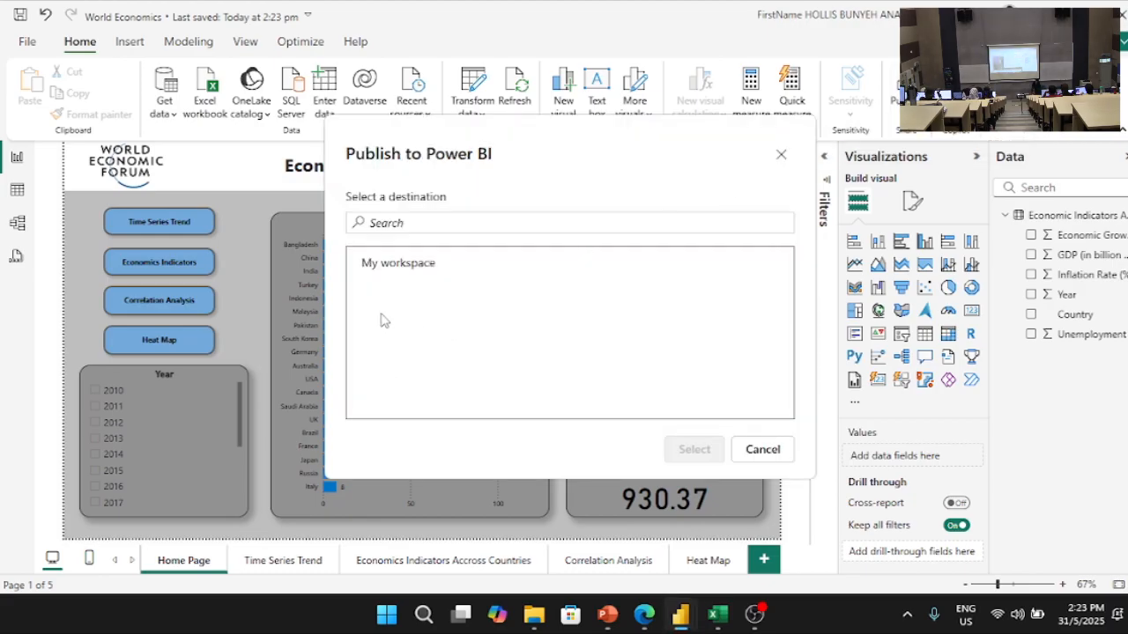
pyautogui.click(440, 279)
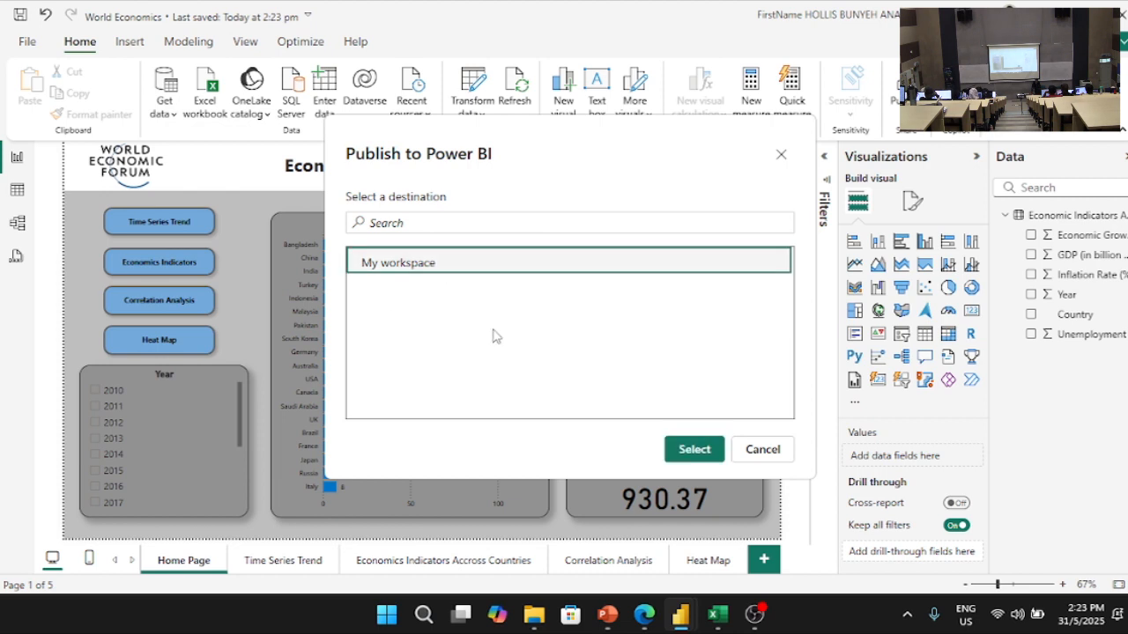
pyautogui.click(694, 449)
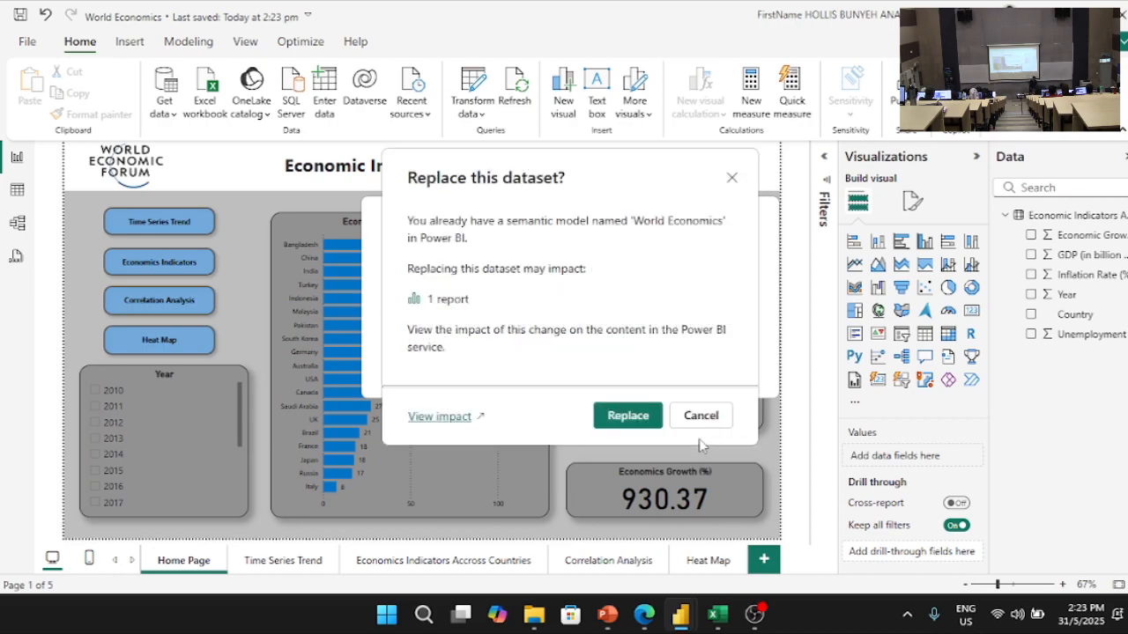
pyautogui.click(642, 423)
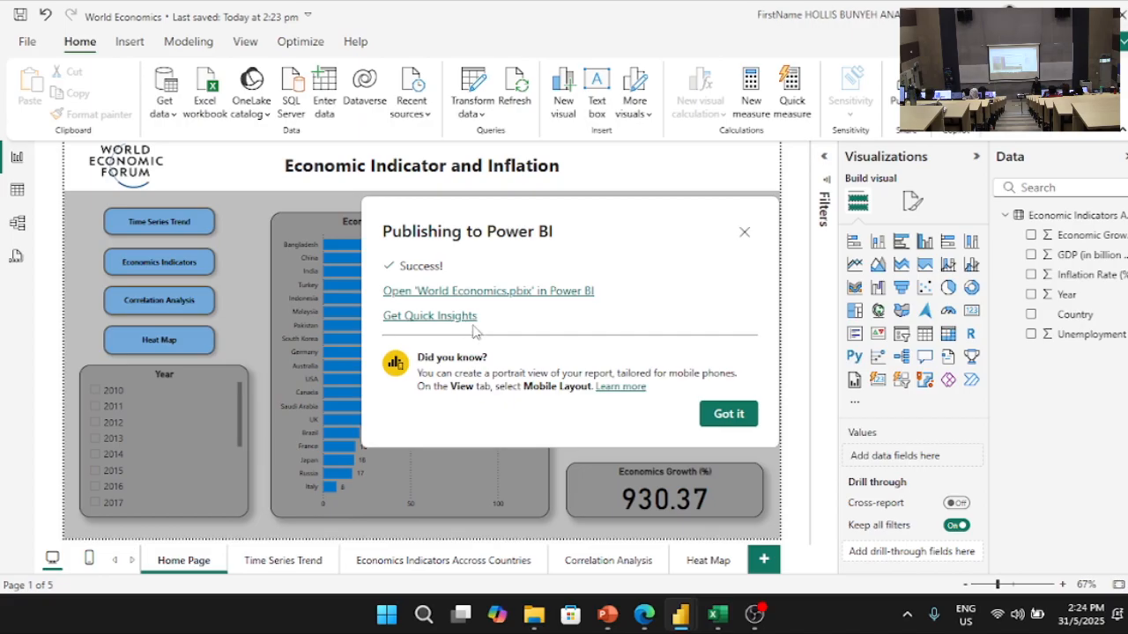
# - Open the republished World Economics report in the Power BI service and close the browser tab holding the earlier copy
pyautogui.click(534, 300)
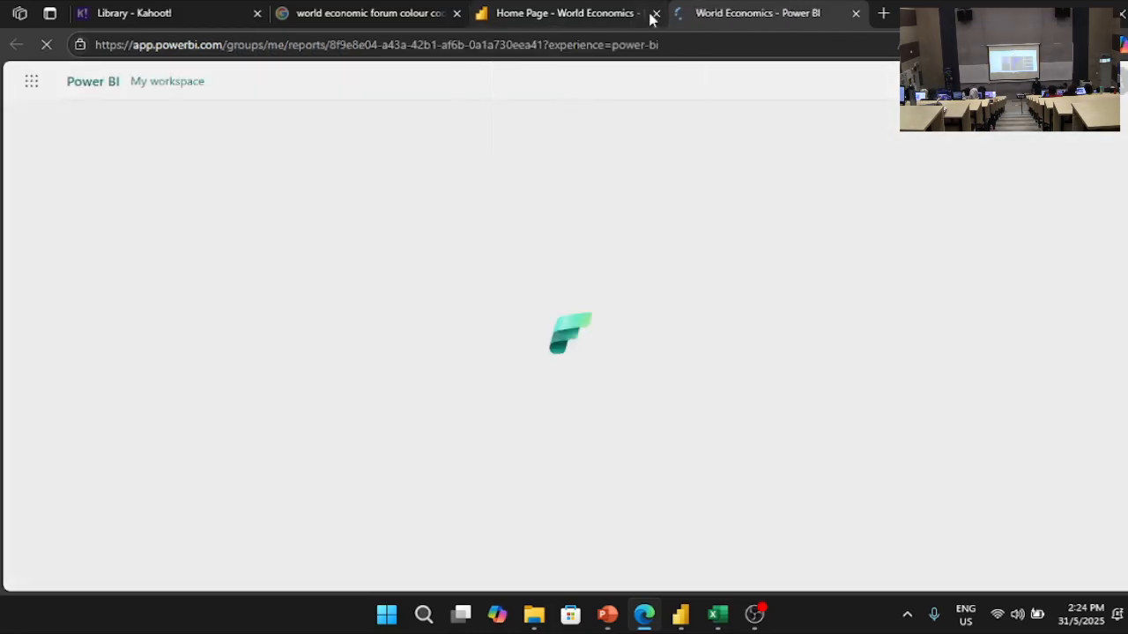
pyautogui.click(648, 16)
pyautogui.click(655, 14)
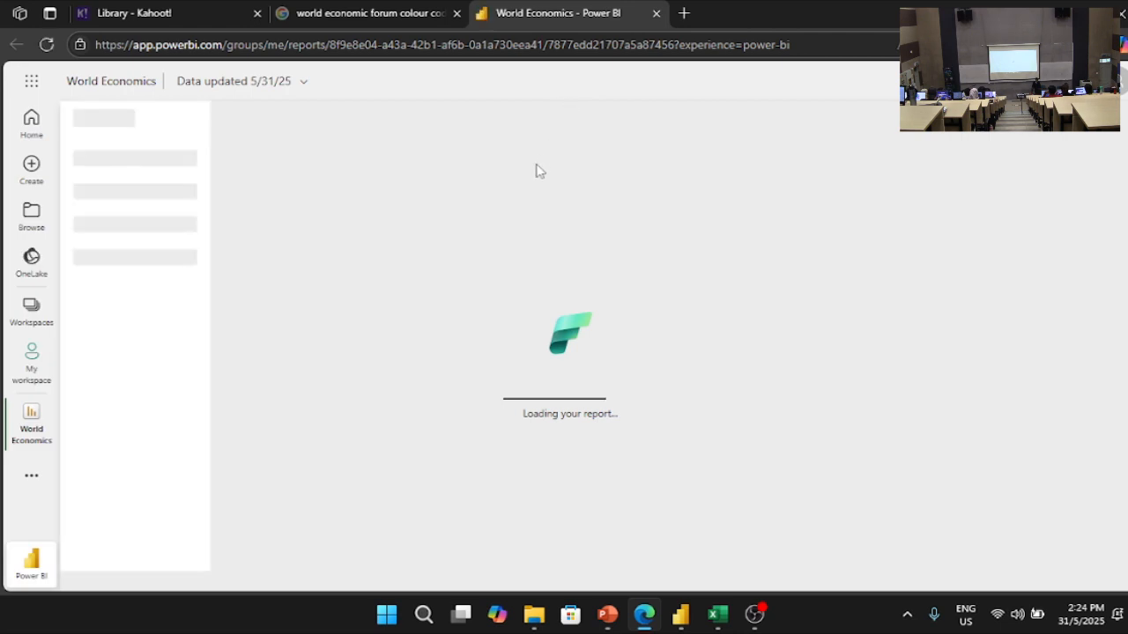
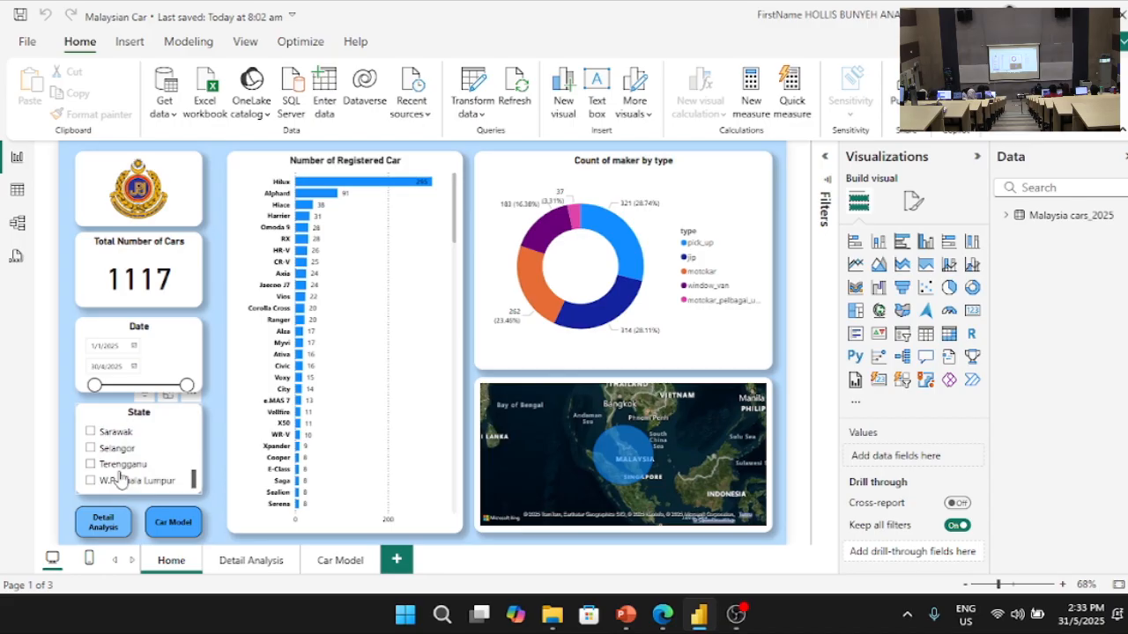
# - Collapse the Visualizations pane in the Malaysian Car report and look through the State slicer's list
pyautogui.click(976, 156)
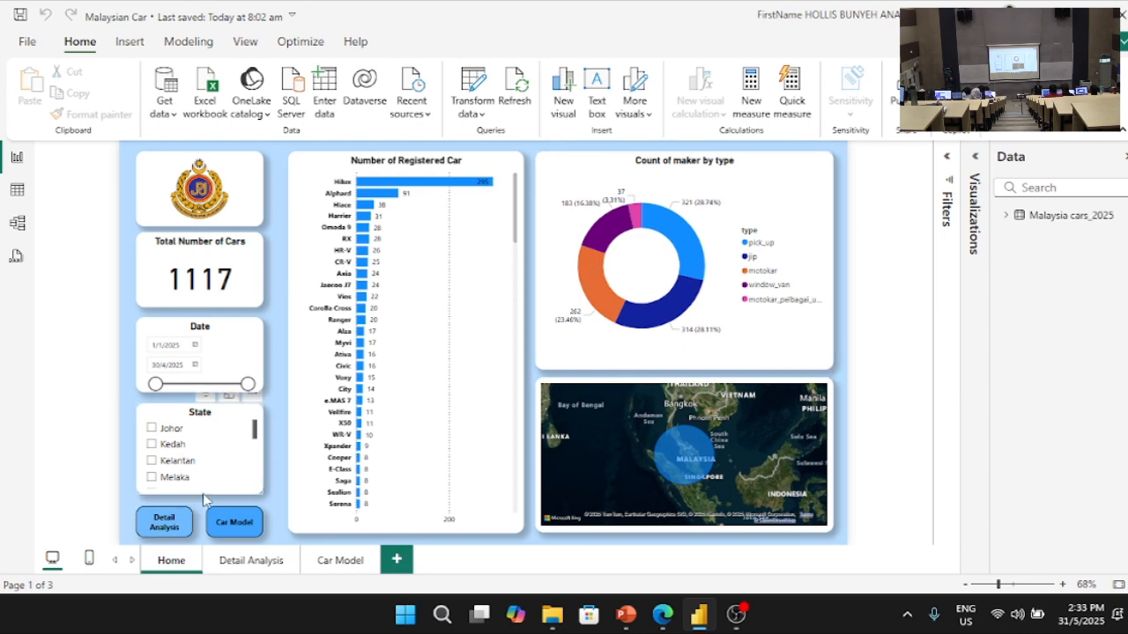
pyautogui.scroll(-4, 203, 476)
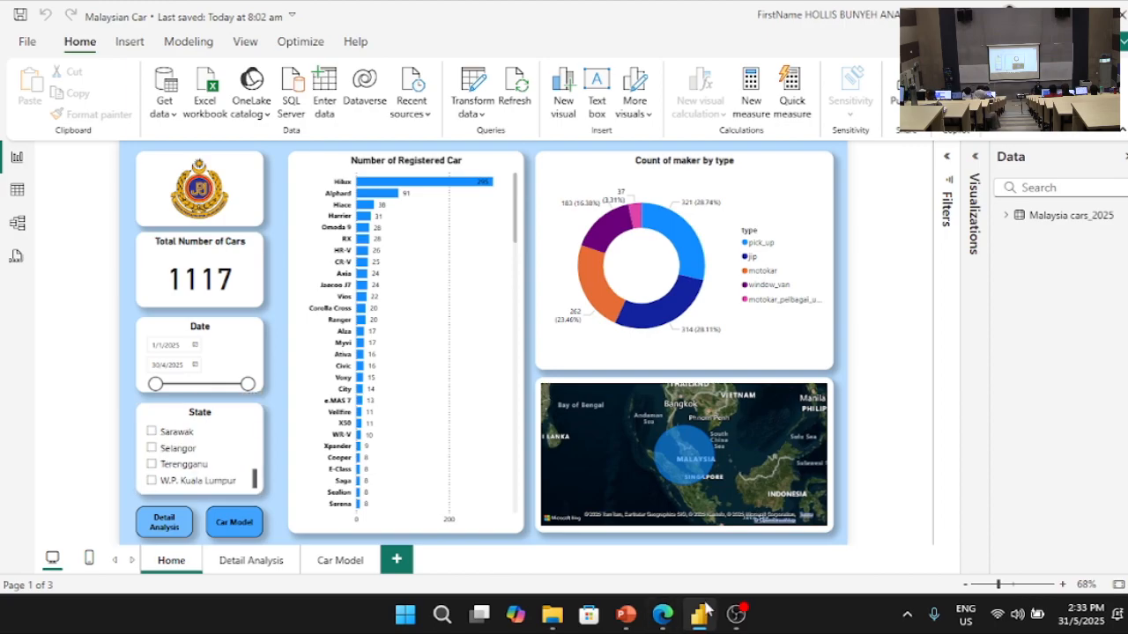
# - Open the cars_2025 file from the Power BI folder in Excel, declining the default data conversions
pyautogui.moveTo(553, 614)
pyautogui.click(549, 577)
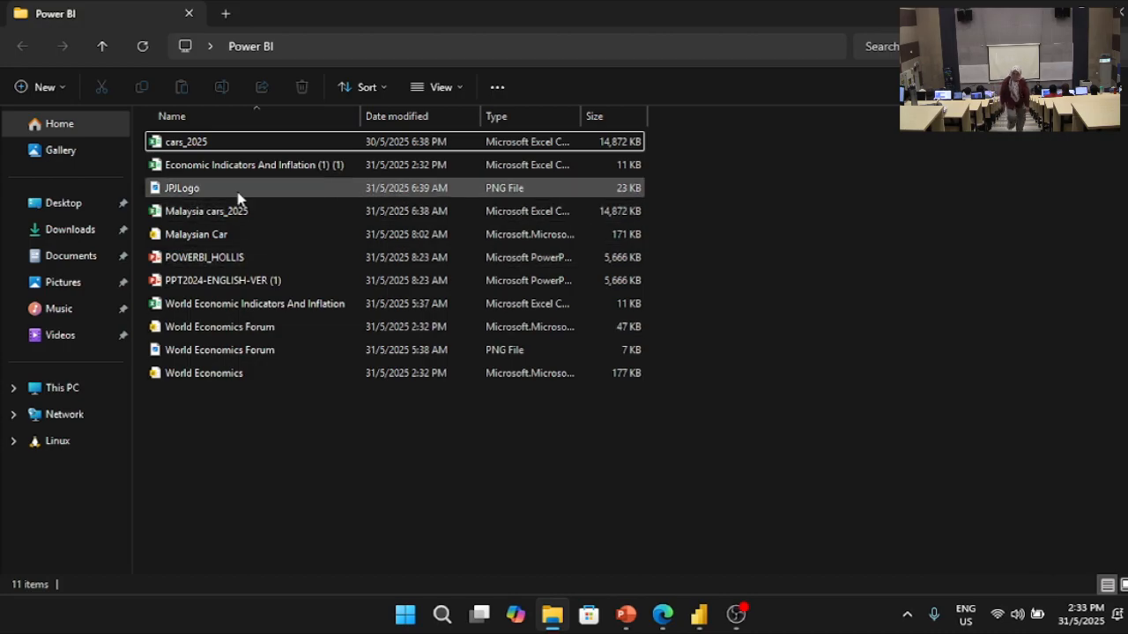
pyautogui.click(240, 151)
pyautogui.click(826, 244)
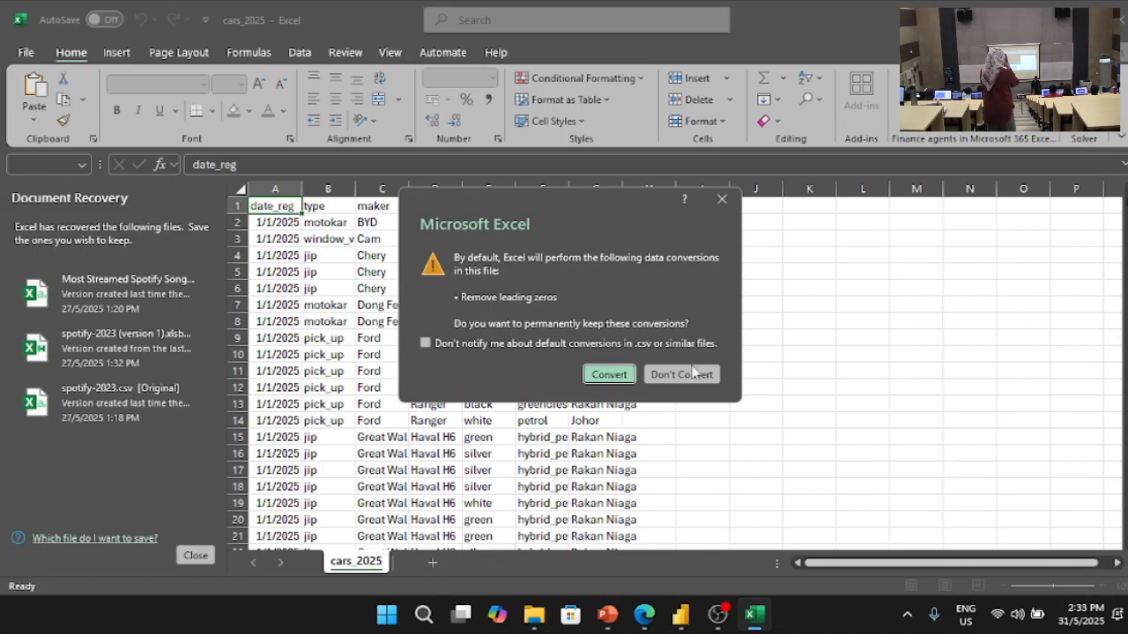
pyautogui.click(687, 380)
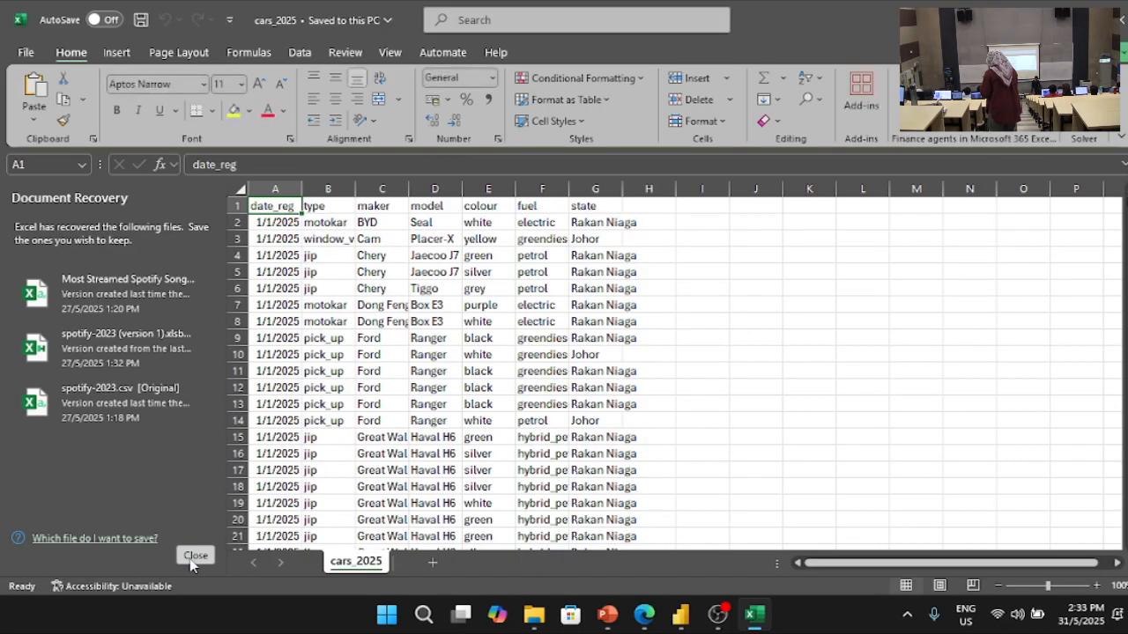
# - Close Document Recovery, choosing to view the recovered files later
pyautogui.click(188, 562)
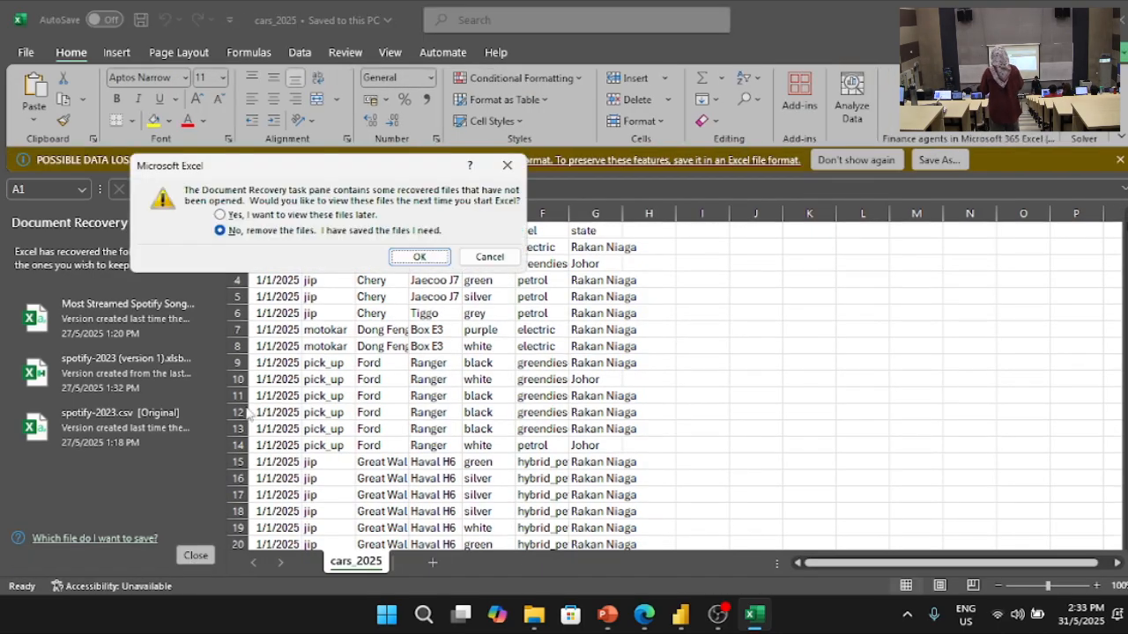
pyautogui.click(372, 217)
pyautogui.click(413, 257)
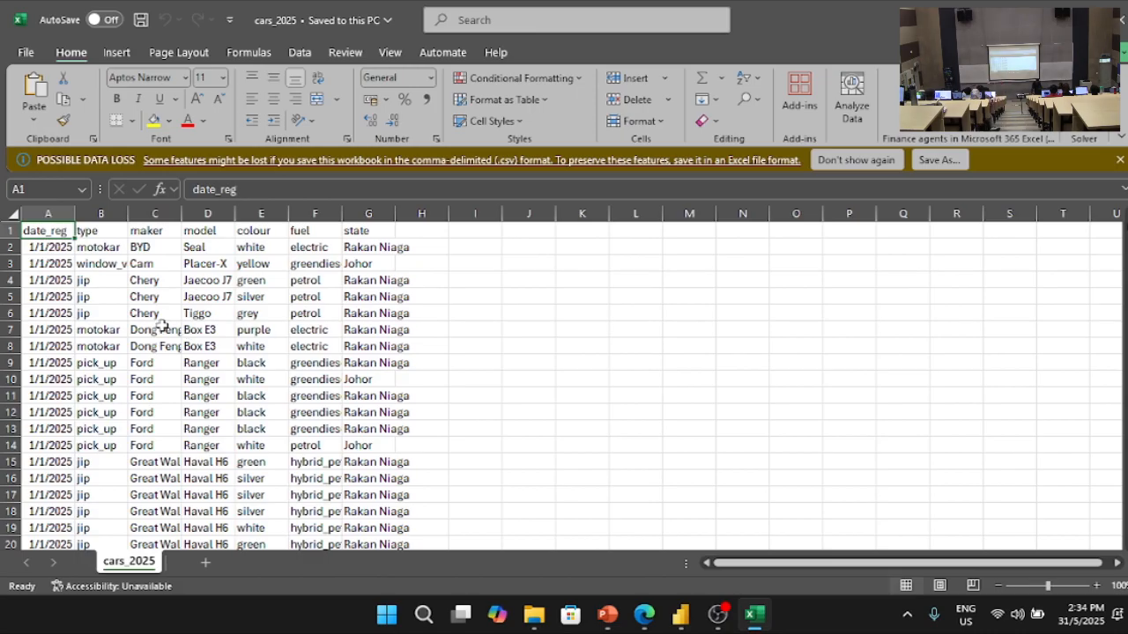
# - Widen the date_reg column and apply the Short Date format to it
pyautogui.moveTo(74, 214); pyautogui.dragTo(129, 214)
pyautogui.click(113, 214)
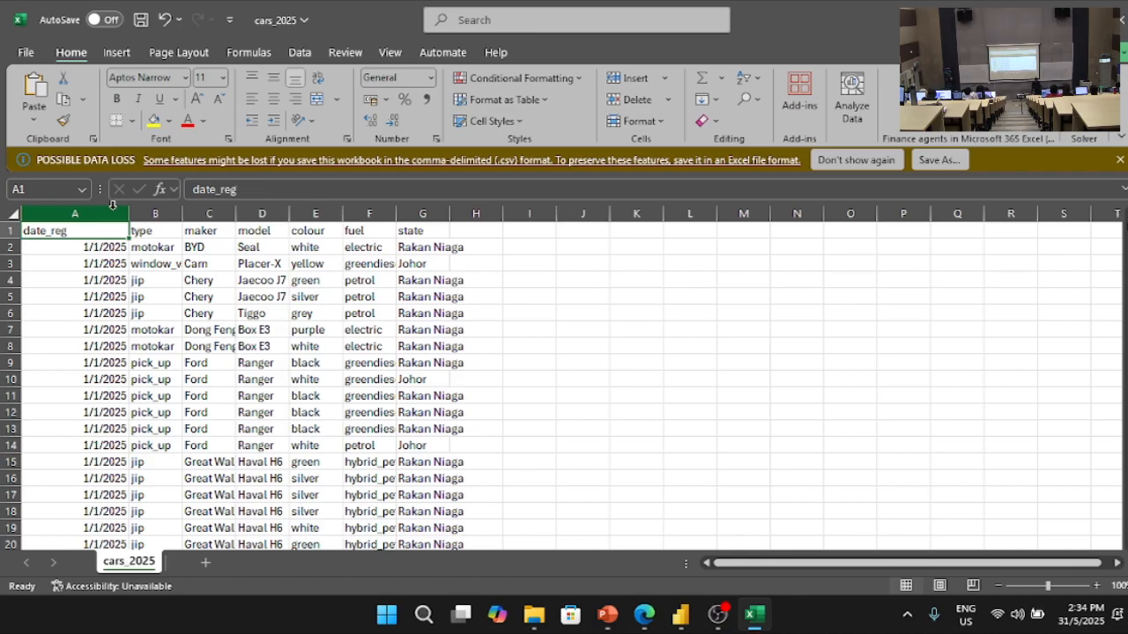
pyautogui.click(431, 77)
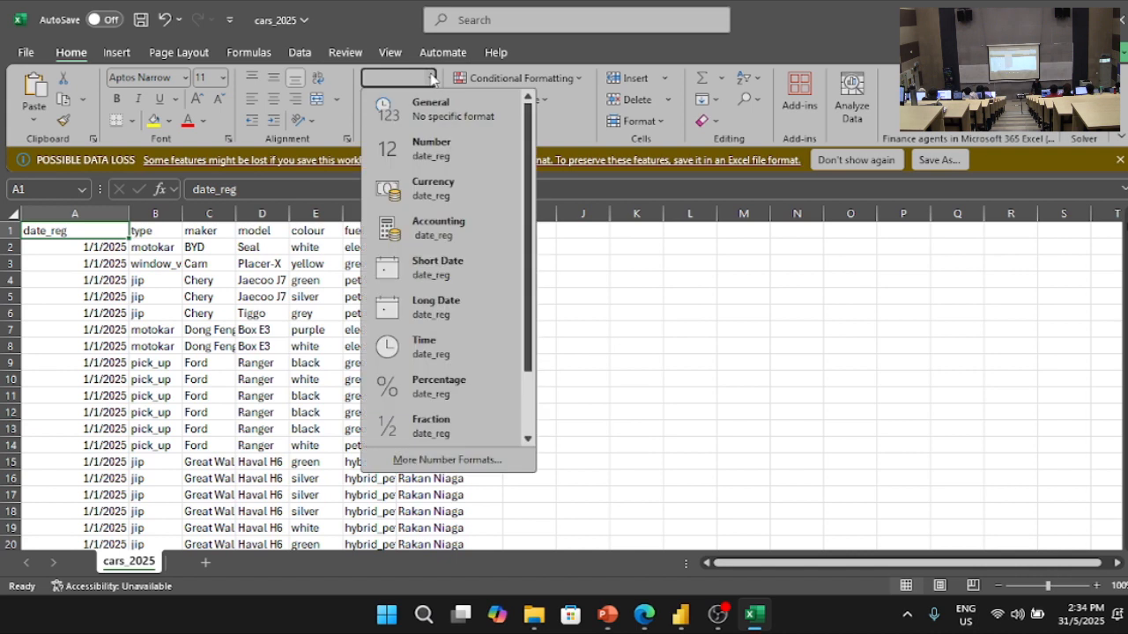
pyautogui.click(445, 276)
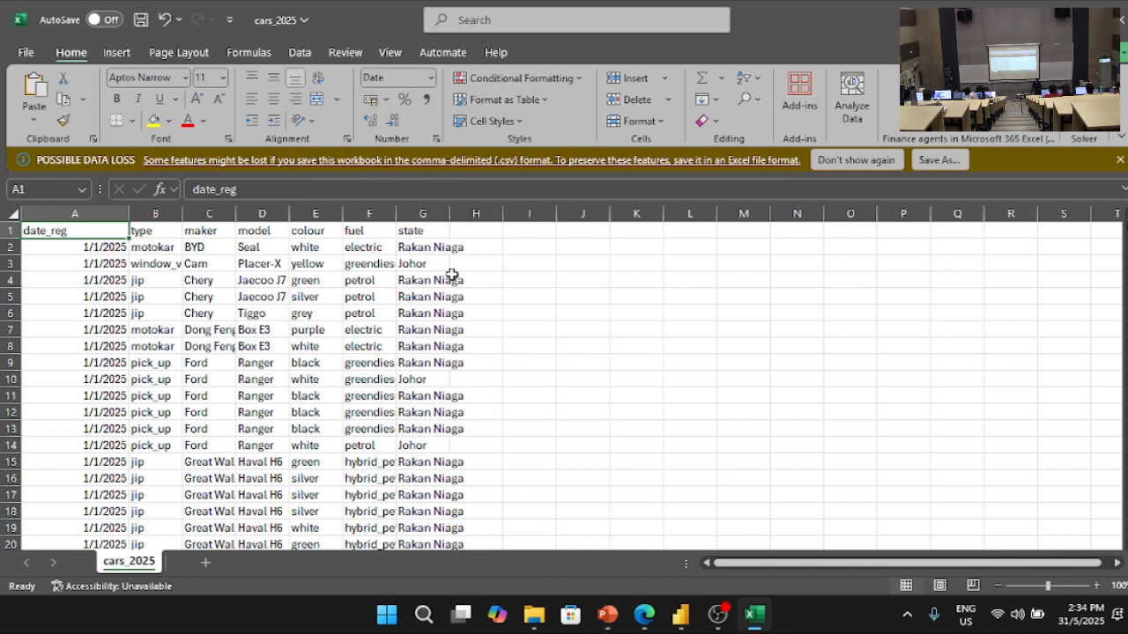
# - Widen the type column and format it as Text
pyautogui.click(159, 213)
pyautogui.moveTo(179, 215); pyautogui.dragTo(240, 219)
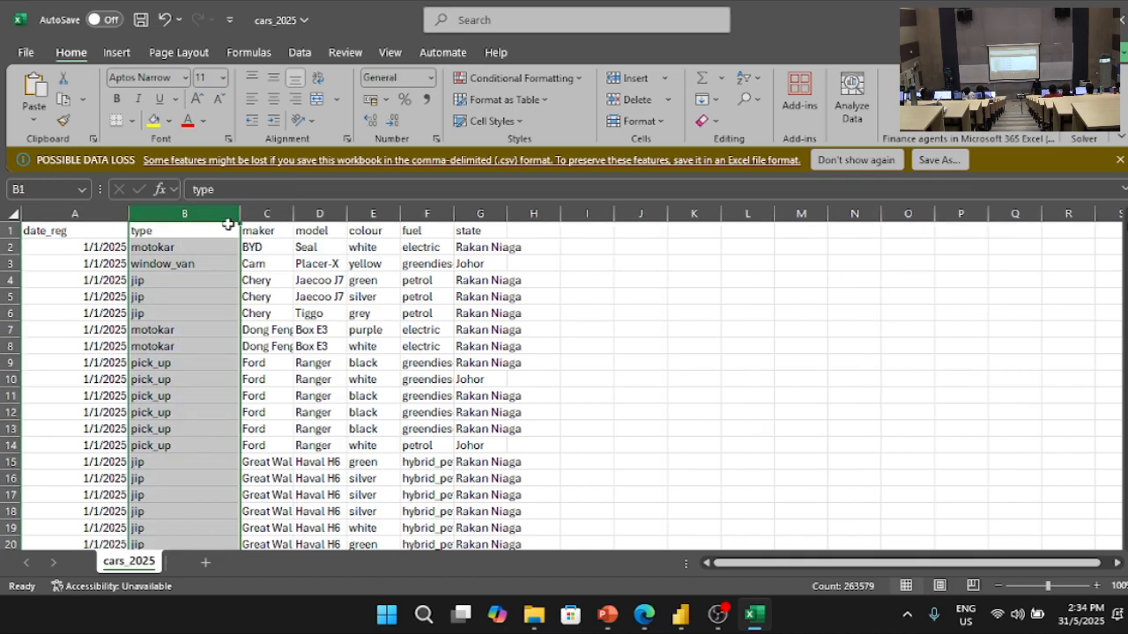
pyautogui.click(431, 78)
pyautogui.scroll(-3, 445, 272)
pyautogui.click(434, 427)
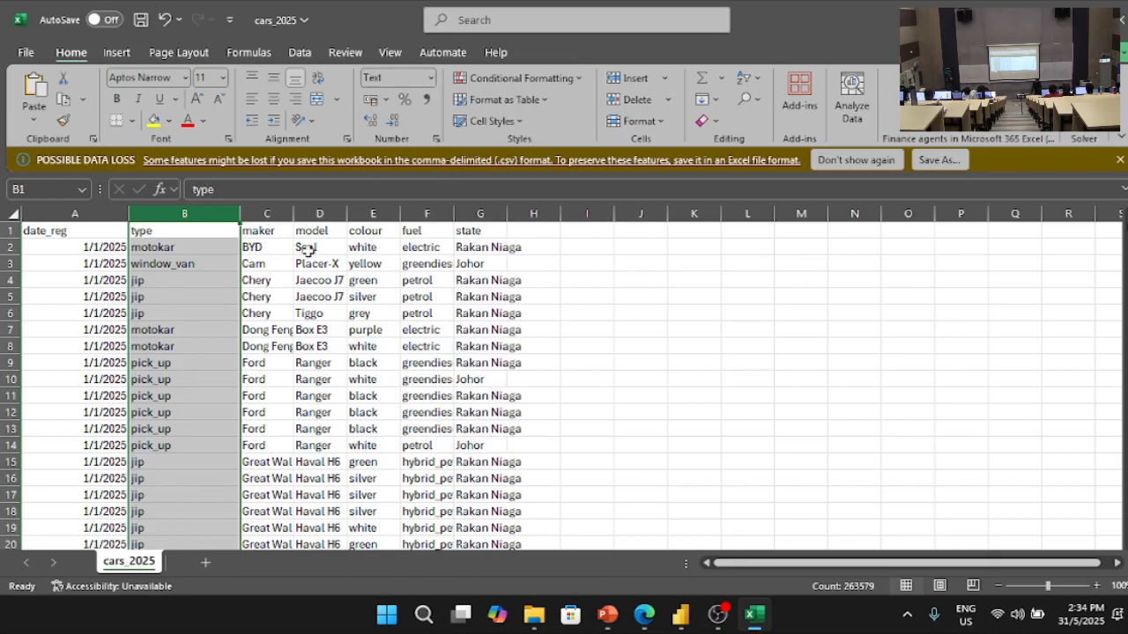
# - Widen the maker column so its names fit and format it as Text
pyautogui.moveTo(294, 215); pyautogui.dragTo(350, 215)
pyautogui.click(317, 212)
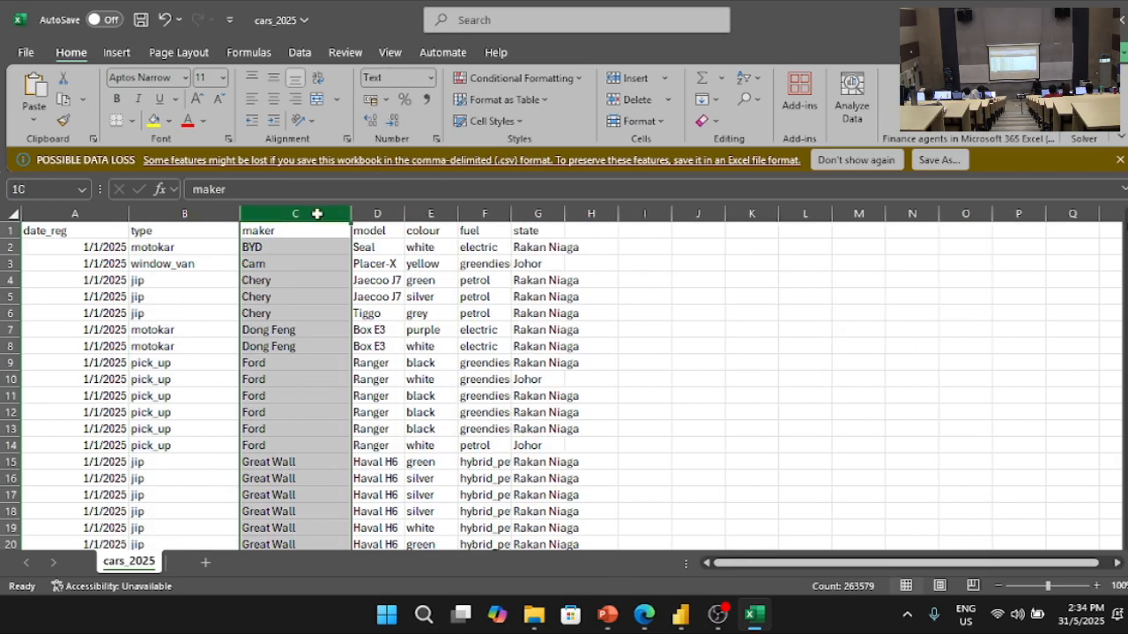
pyautogui.click(431, 78)
pyautogui.scroll(-3, 453, 297)
pyautogui.click(443, 432)
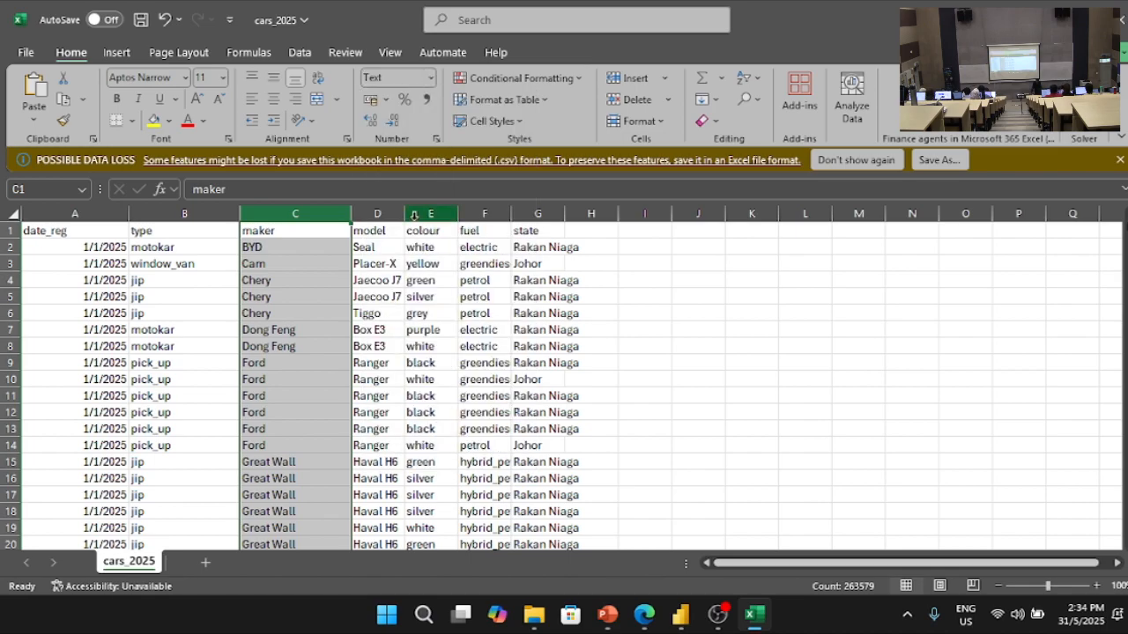
# - Widen the model column and set its number format to Text
pyautogui.moveTo(404, 215); pyautogui.dragTo(481, 215)
pyautogui.click(446, 213)
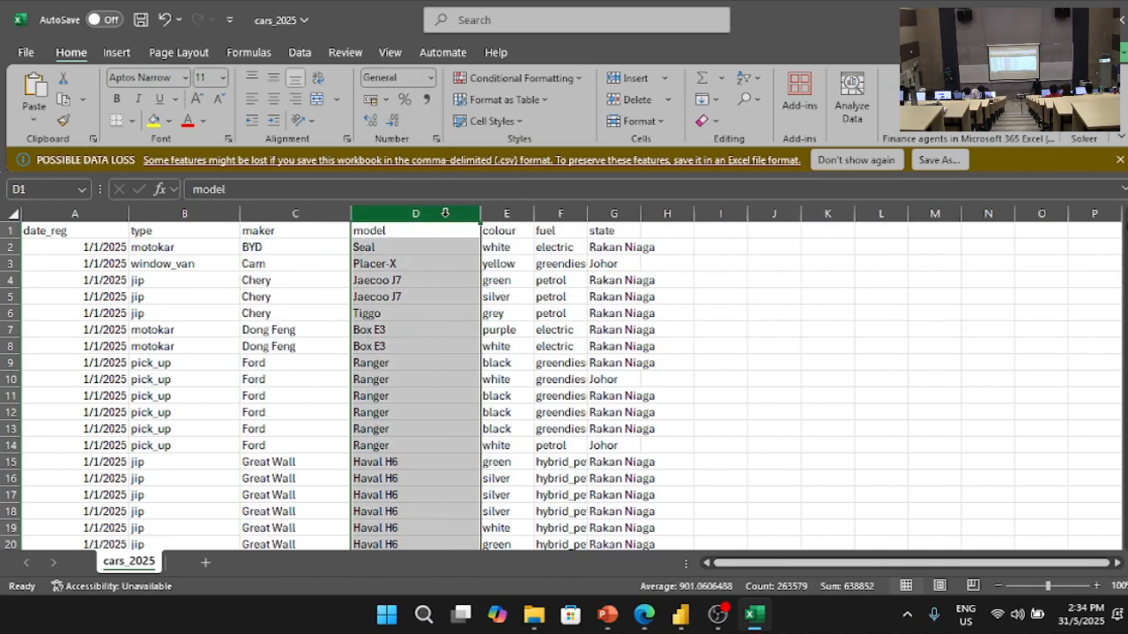
pyautogui.click(428, 78)
pyautogui.scroll(-2, 414, 432)
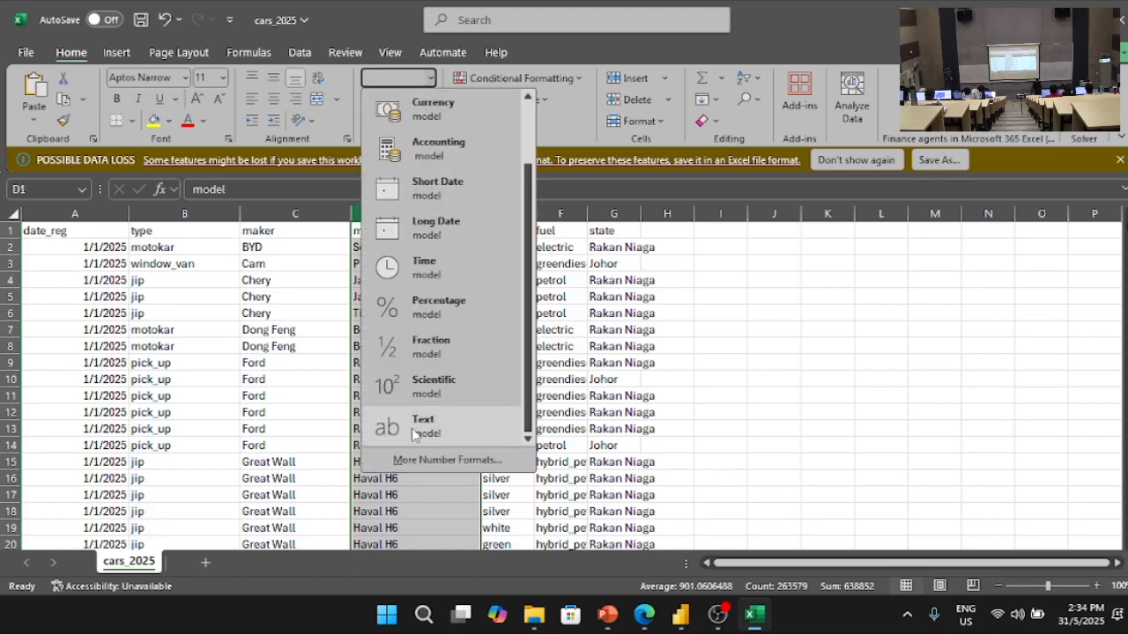
pyautogui.click(414, 429)
# - Widen the colour column and format it as Text
pyautogui.moveTo(533, 214); pyautogui.dragTo(614, 214)
pyautogui.click(580, 217)
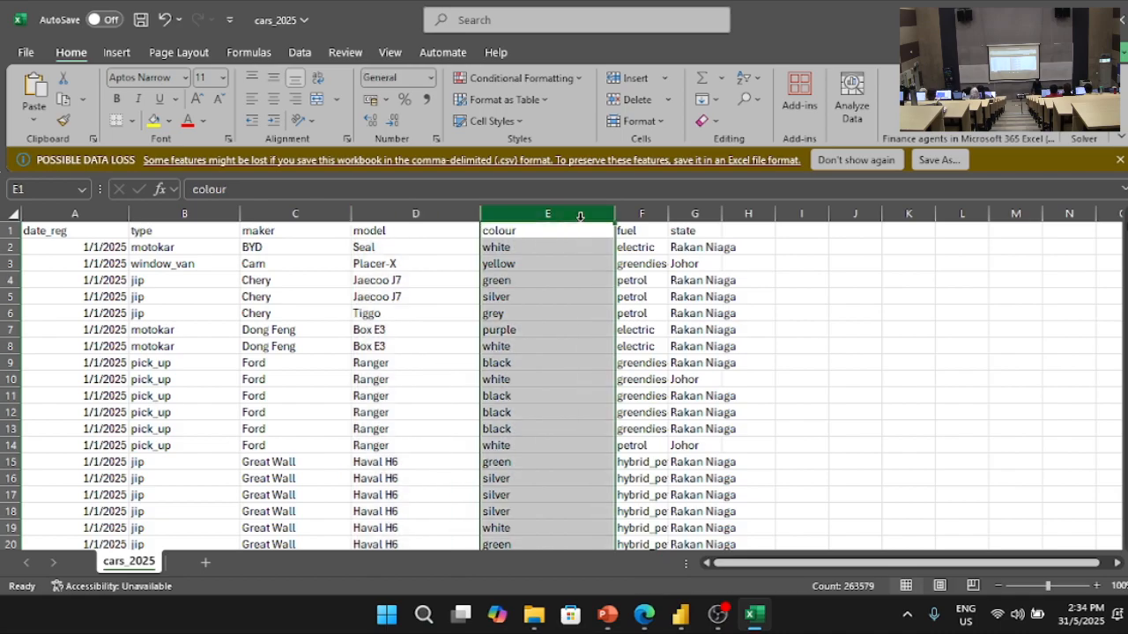
pyautogui.click(431, 77)
pyautogui.scroll(-1, 463, 399)
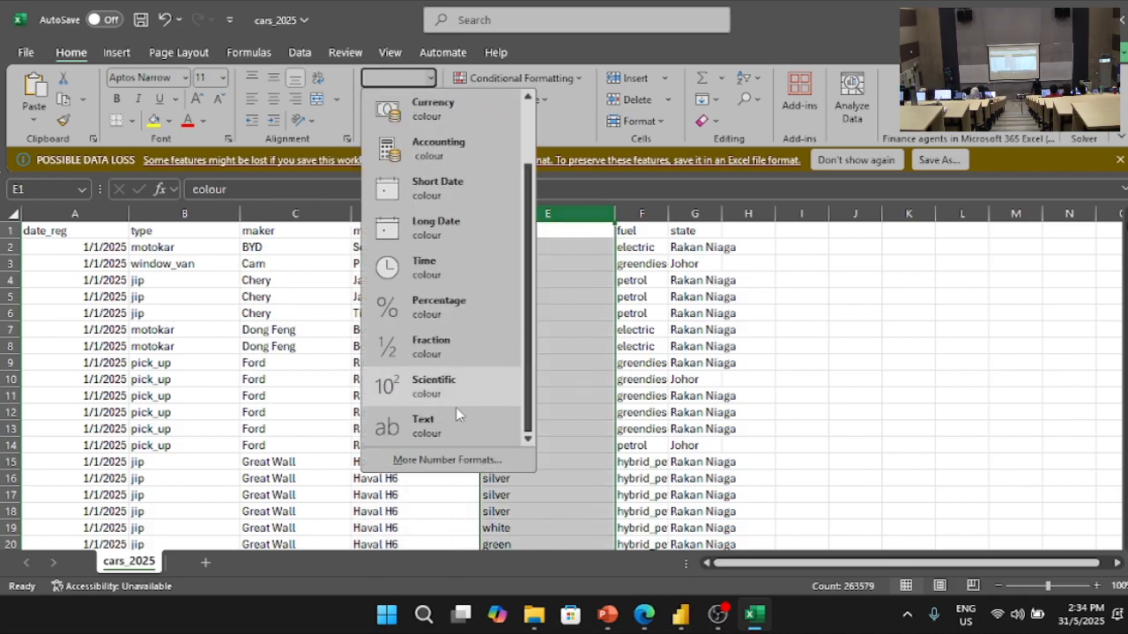
pyautogui.click(447, 421)
# - Widen the fuel column so its entries fit and format it as Text
pyautogui.moveTo(670, 216); pyautogui.dragTo(726, 216)
pyautogui.click(670, 215)
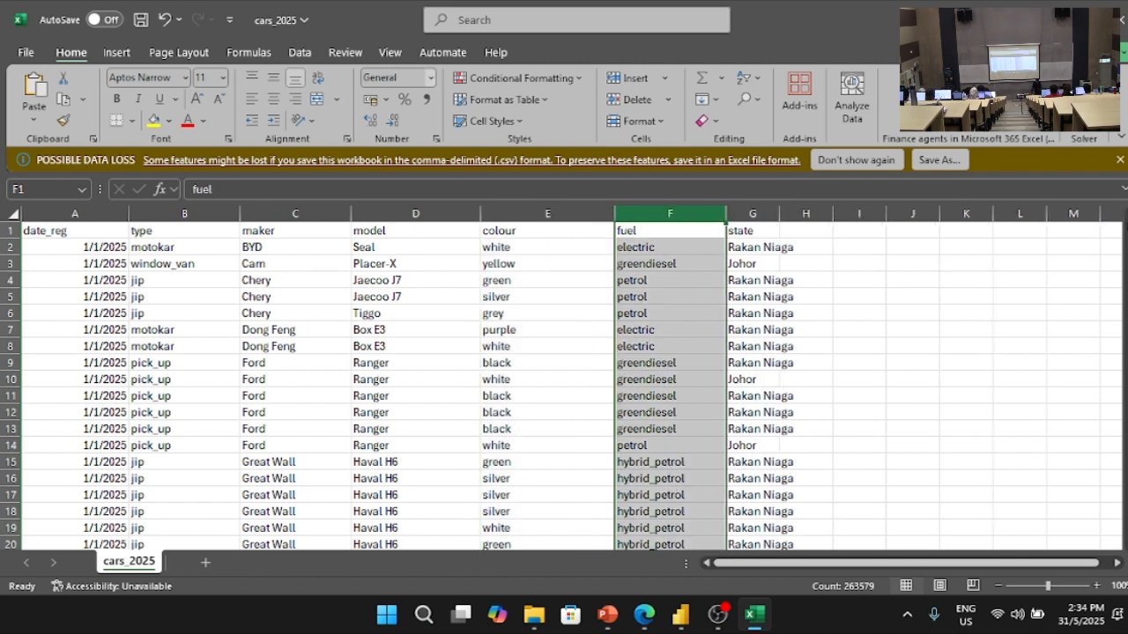
pyautogui.click(432, 78)
pyautogui.scroll(-1, 462, 391)
pyautogui.click(451, 420)
# - Widen the state column and set its number format to Text
pyautogui.click(768, 218)
pyautogui.moveTo(781, 219); pyautogui.dragTo(847, 219)
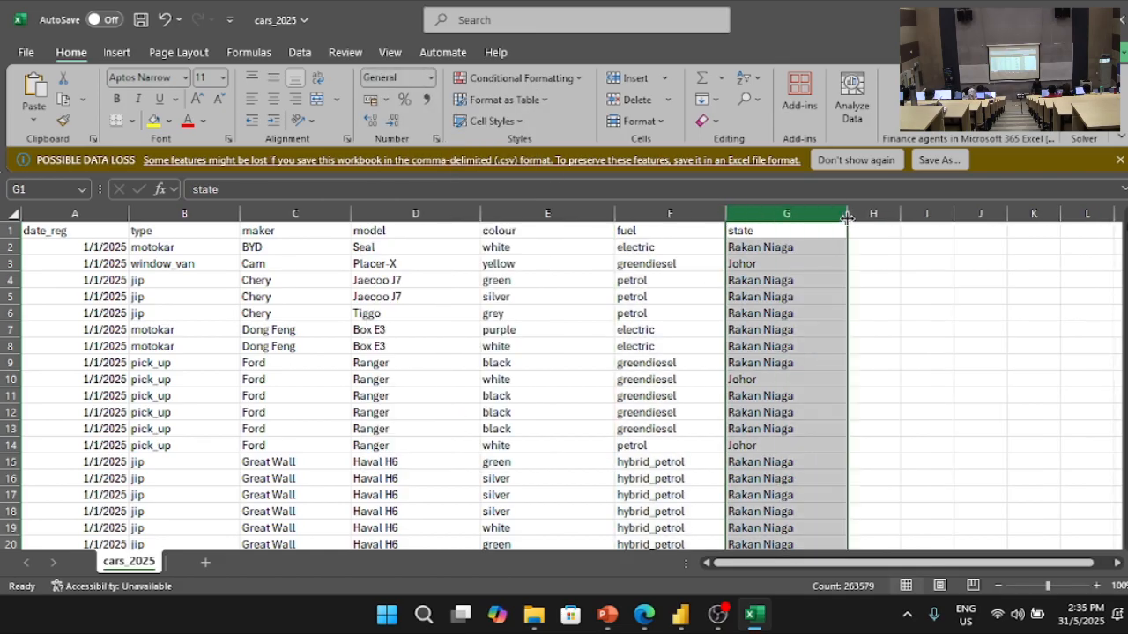
pyautogui.click(434, 79)
pyautogui.scroll(-1, 430, 414)
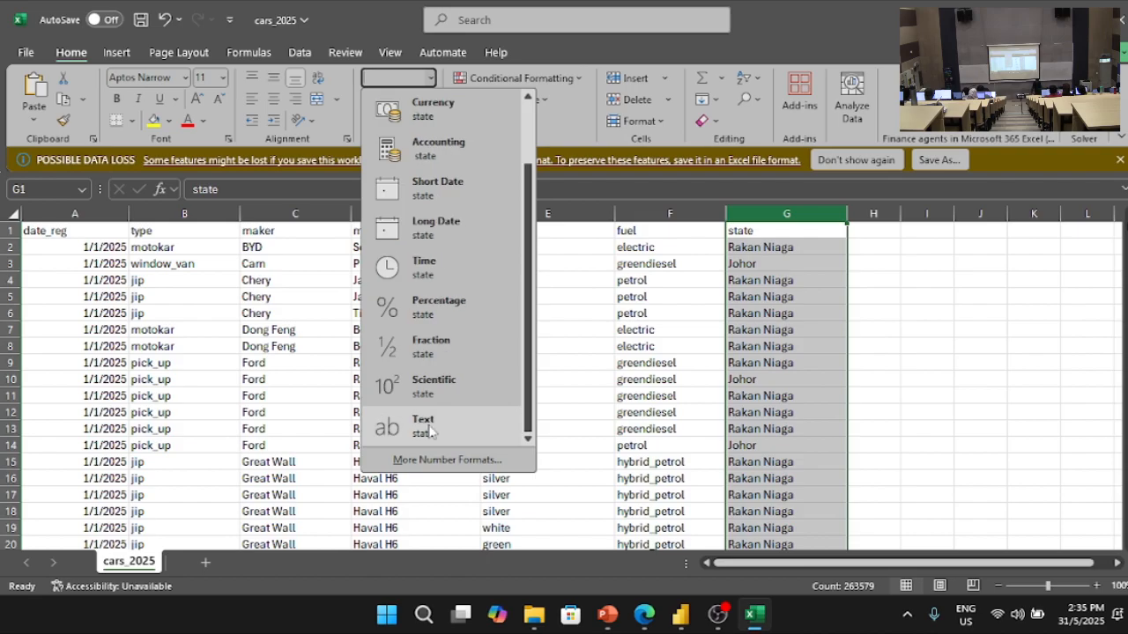
pyautogui.click(430, 423)
# - Convert the entire cars_2025 data range into a table with headers and save the file
pyautogui.click(401, 410)
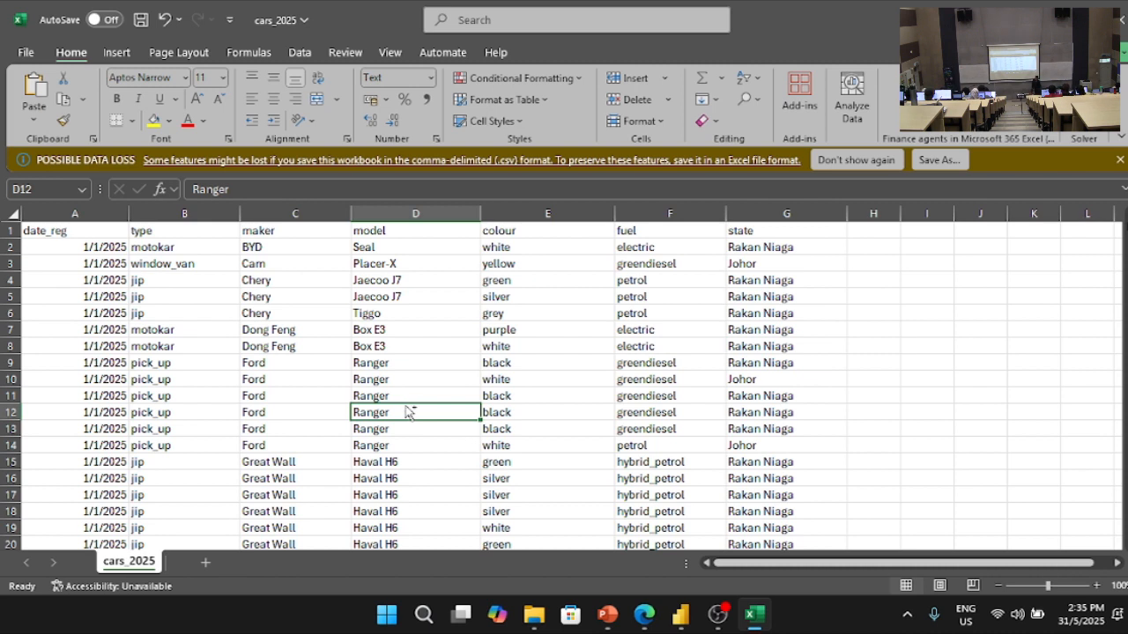
pyautogui.hotkey('ctrl', 'a')
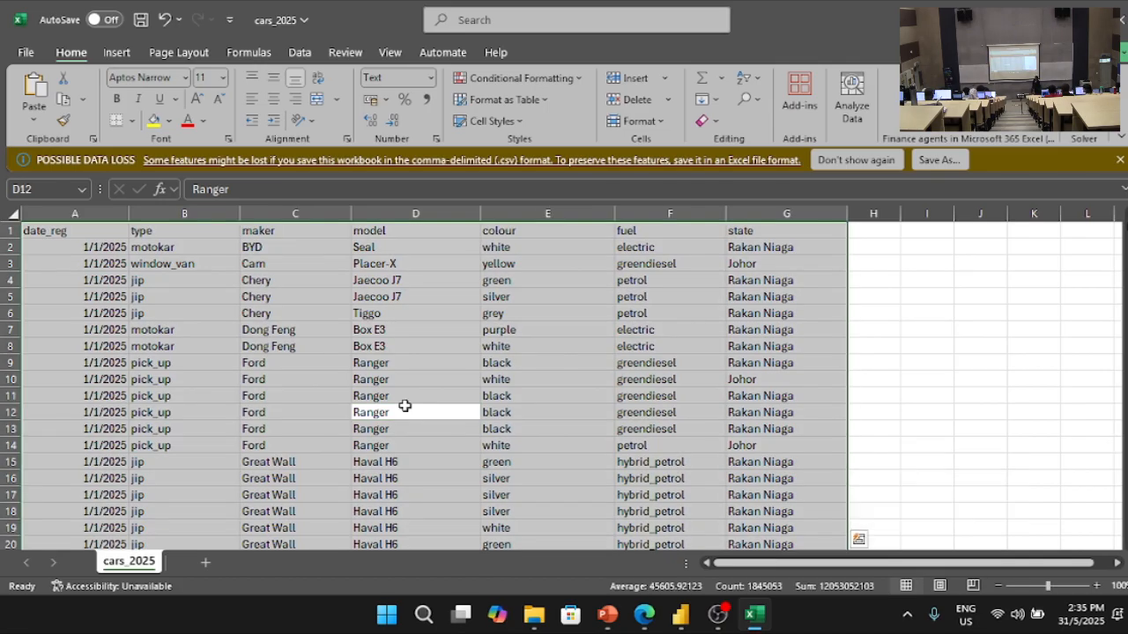
pyautogui.hotkey('ctrl', 't')
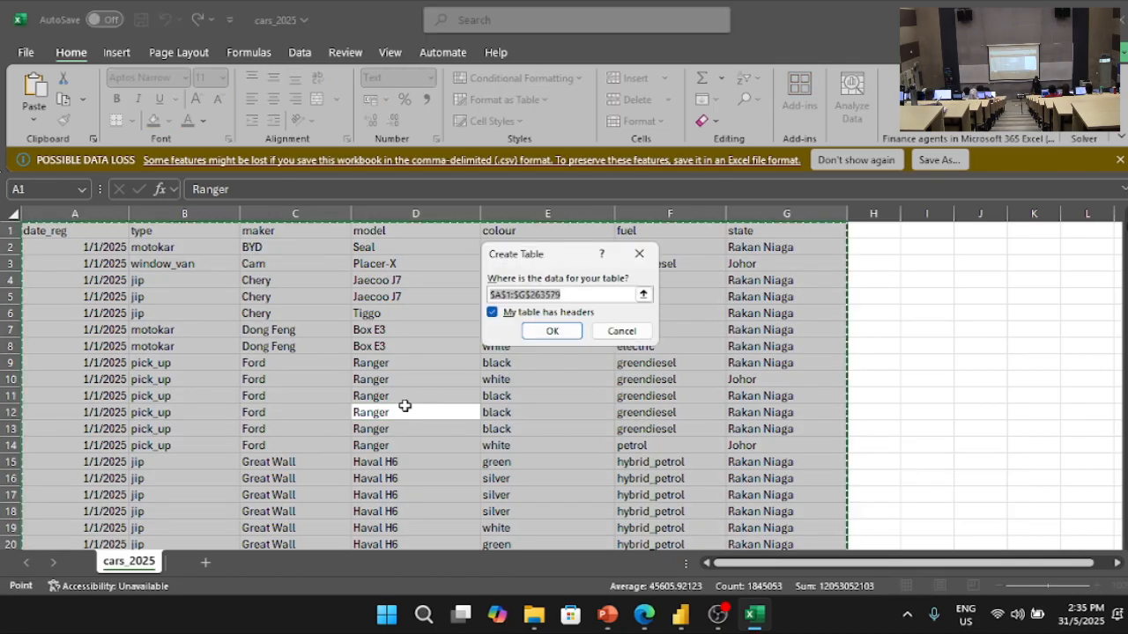
pyautogui.press('Return')
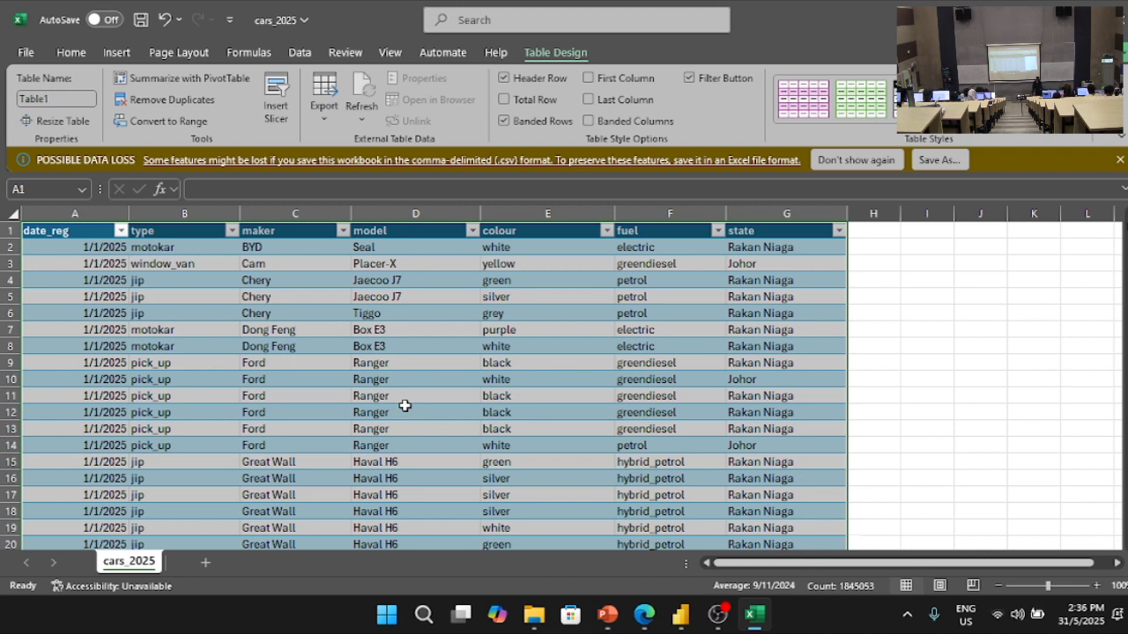
pyautogui.hotkey('ctrl', 's')
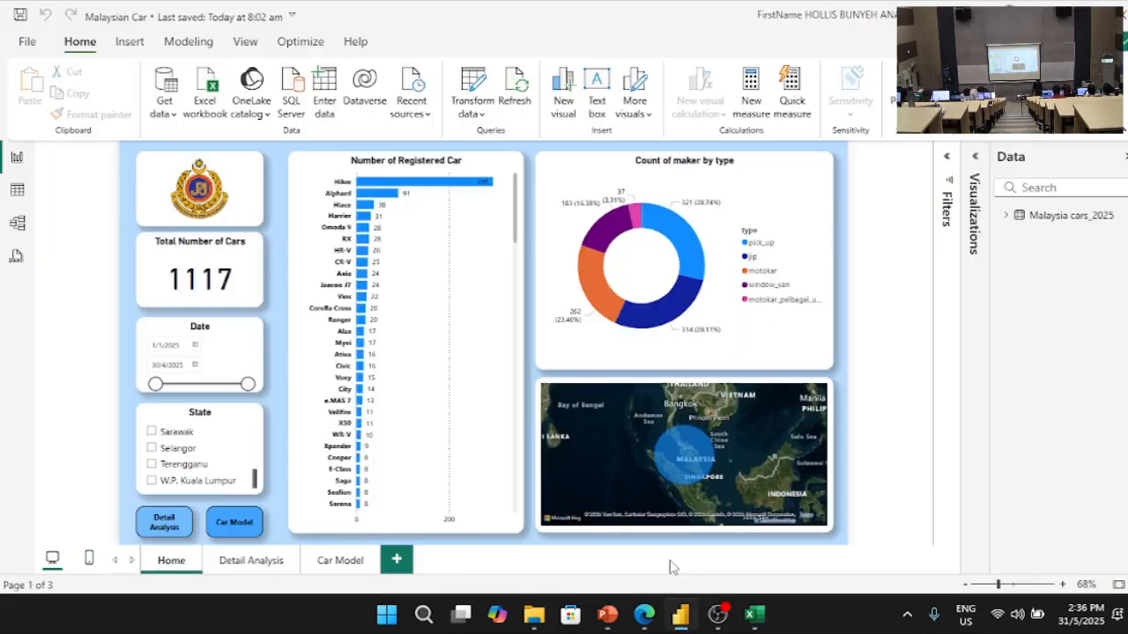
pyautogui.click(669, 564)
pyautogui.click(25, 41)
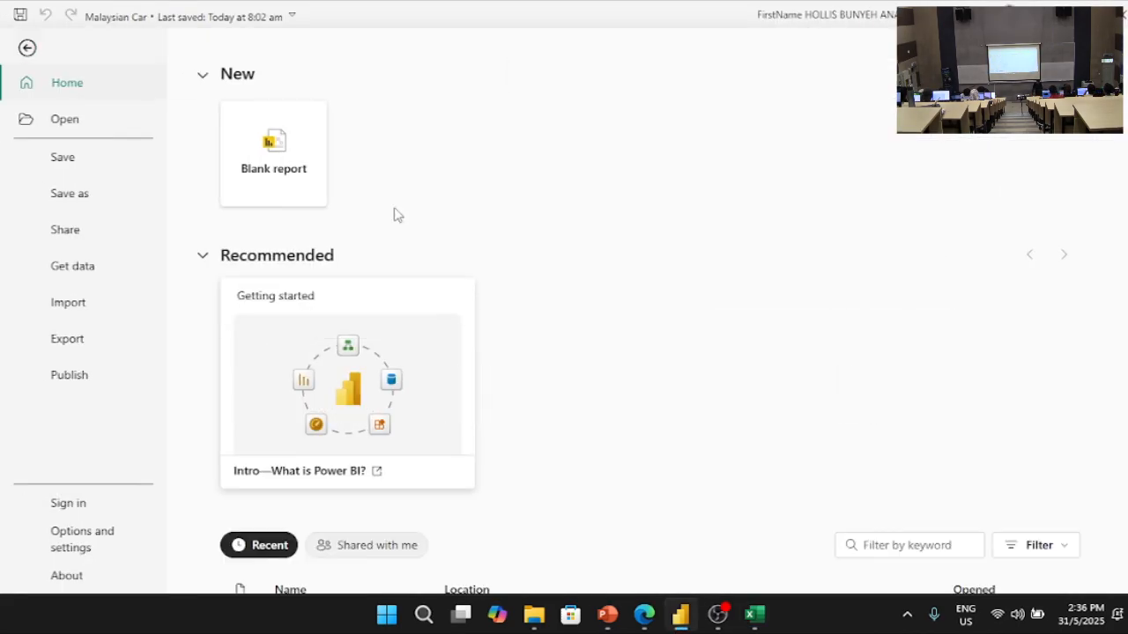
pyautogui.press('Escape')
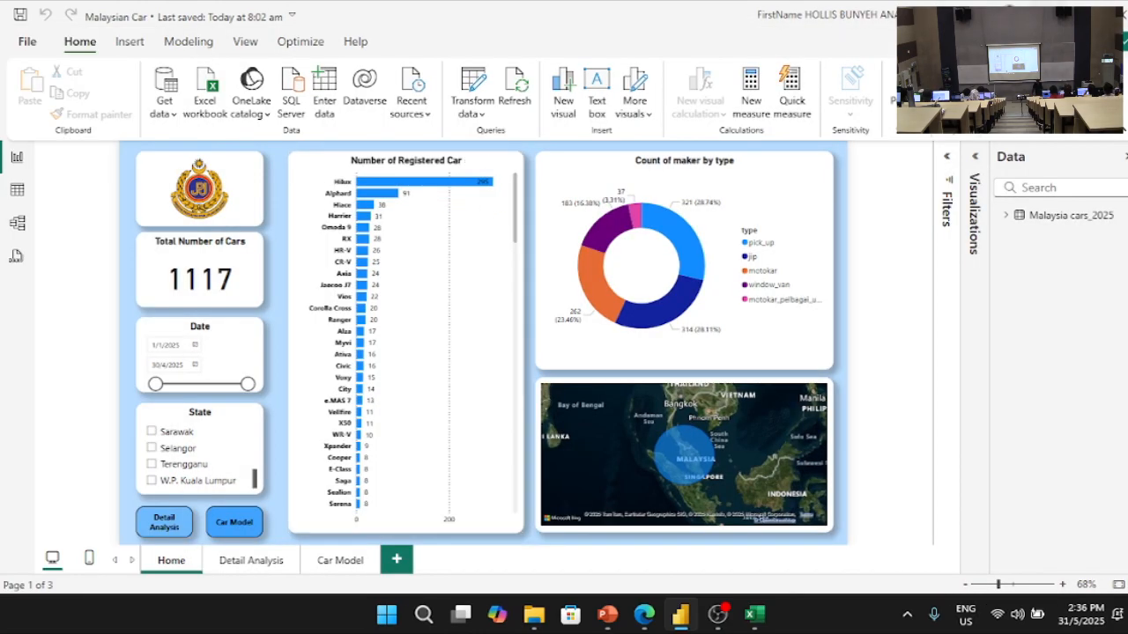
pyautogui.click(1040, 14)
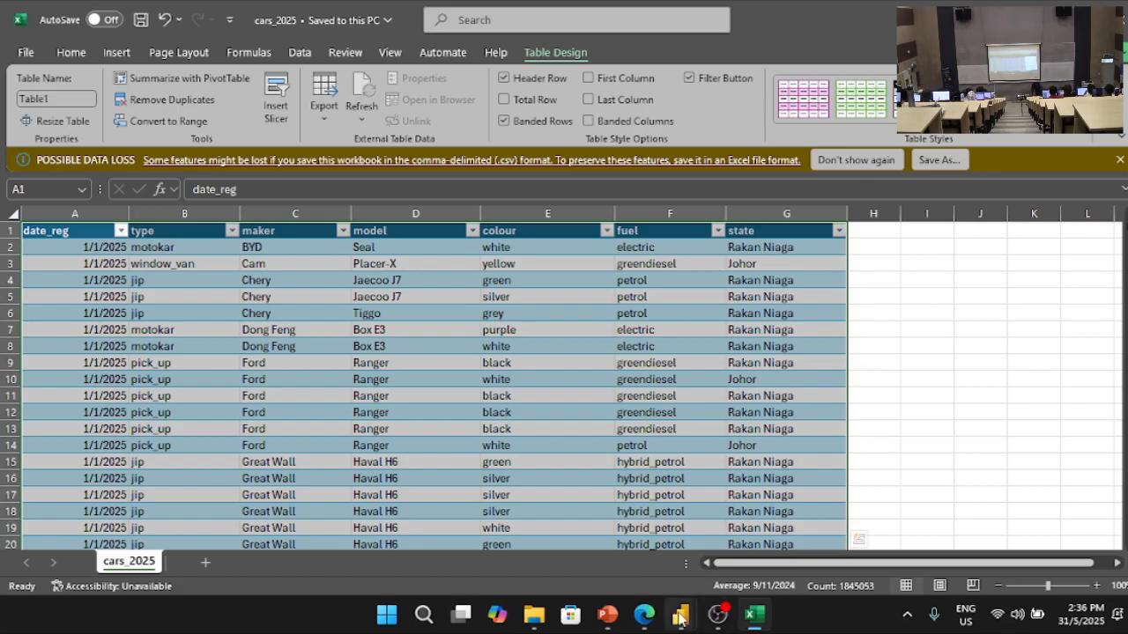
# - Open a new blank report in Power BI Desktop and browse to the Desktop's Power BI folder for data to import
pyautogui.click(669, 529)
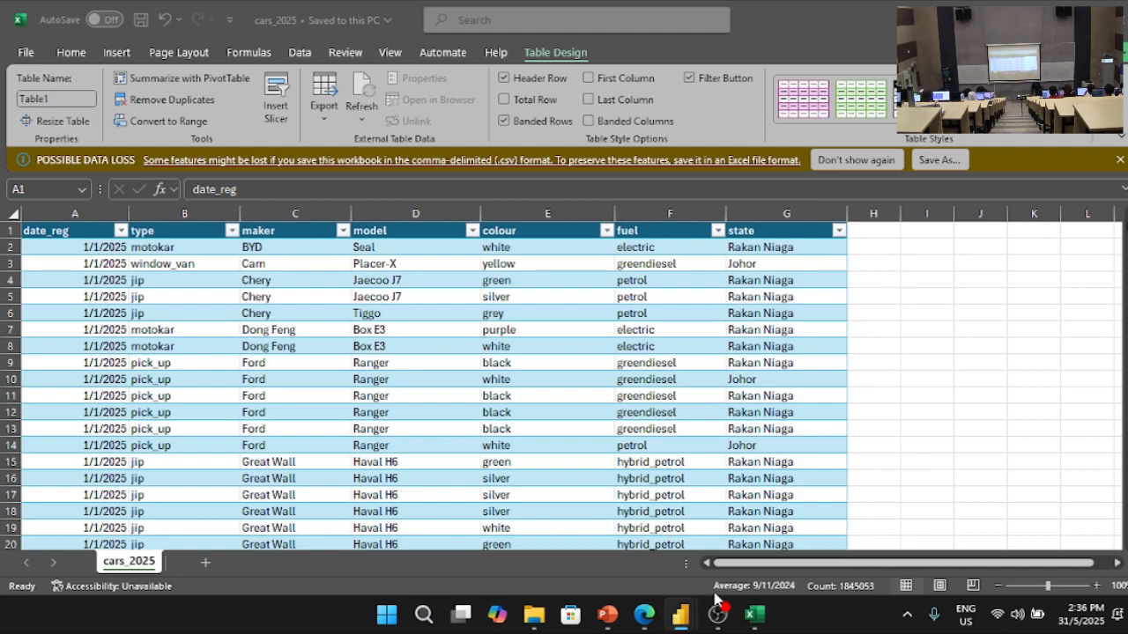
pyautogui.moveTo(692, 615)
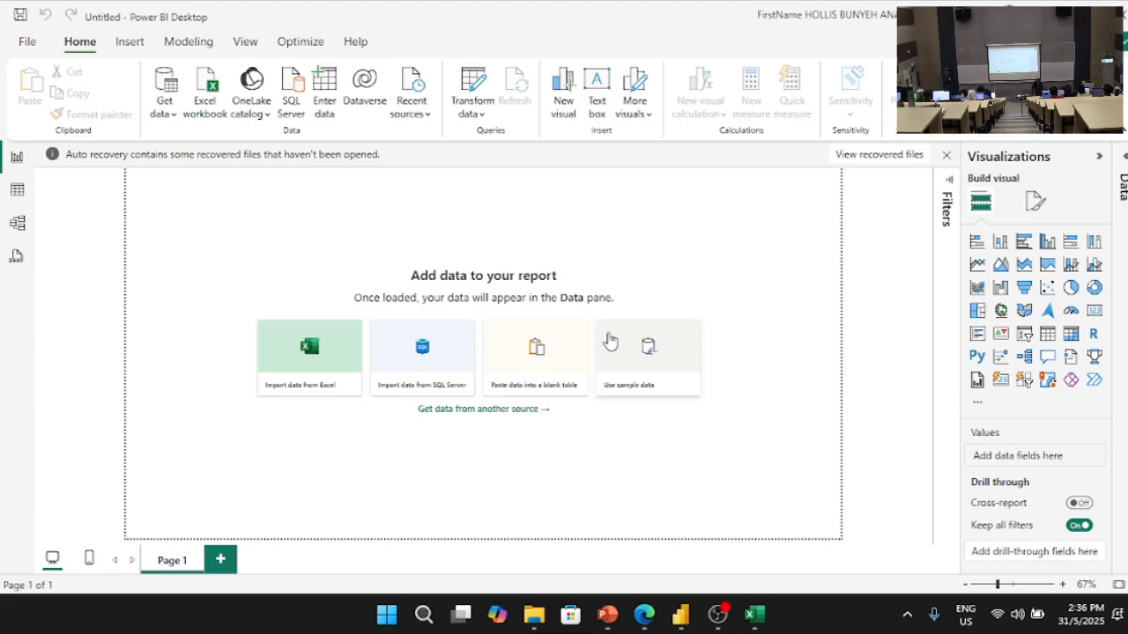
pyautogui.click(303, 361)
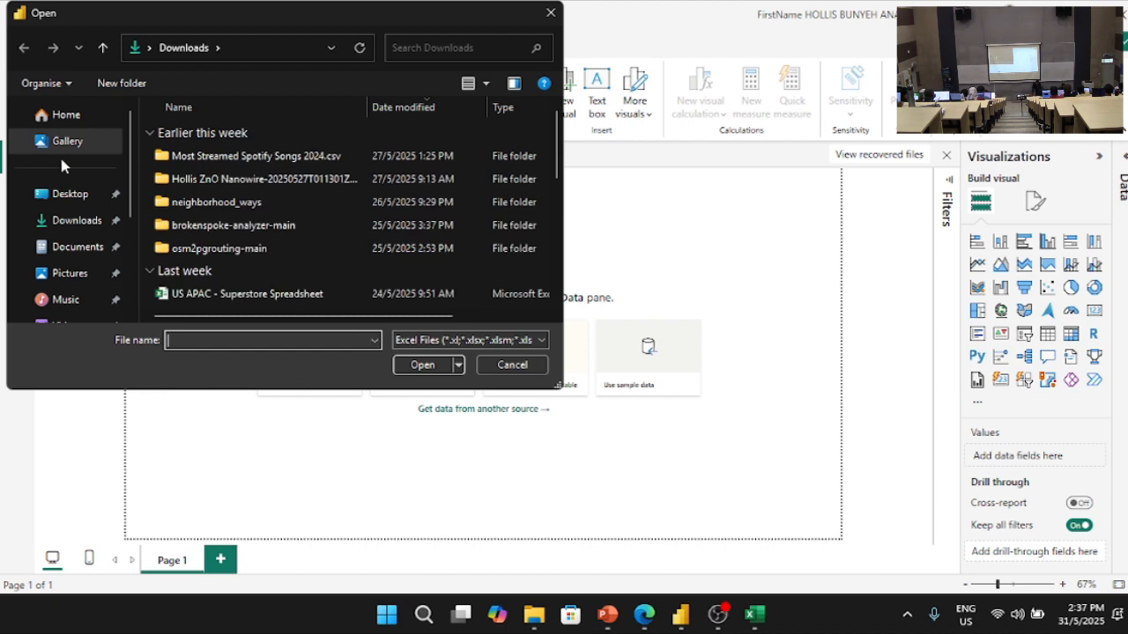
pyautogui.click(81, 196)
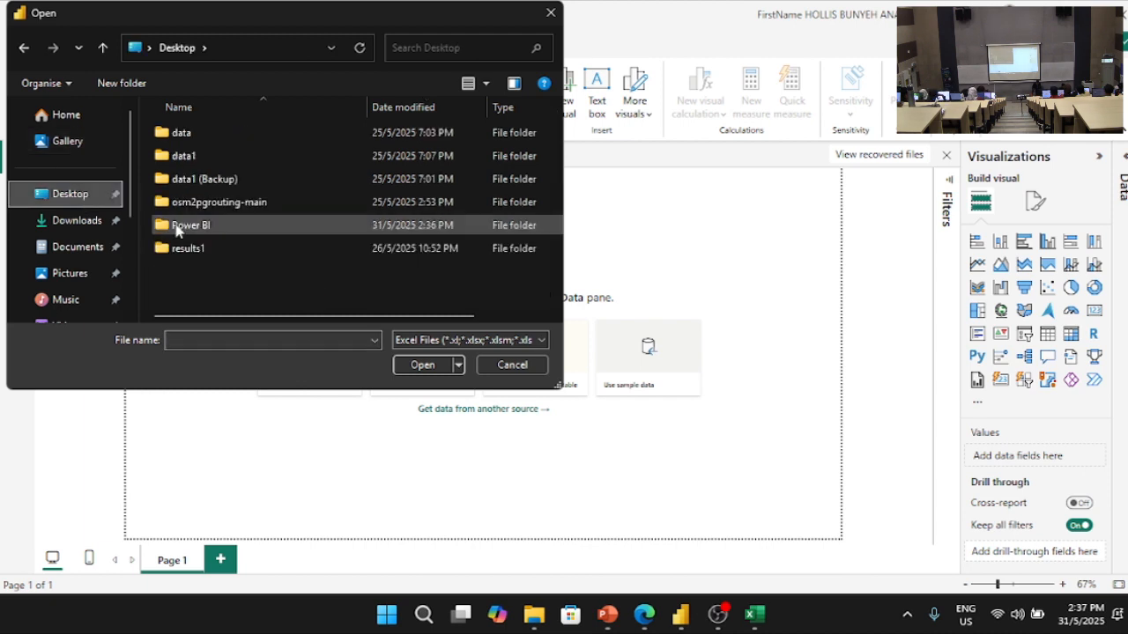
pyautogui.doubleClick(211, 226)
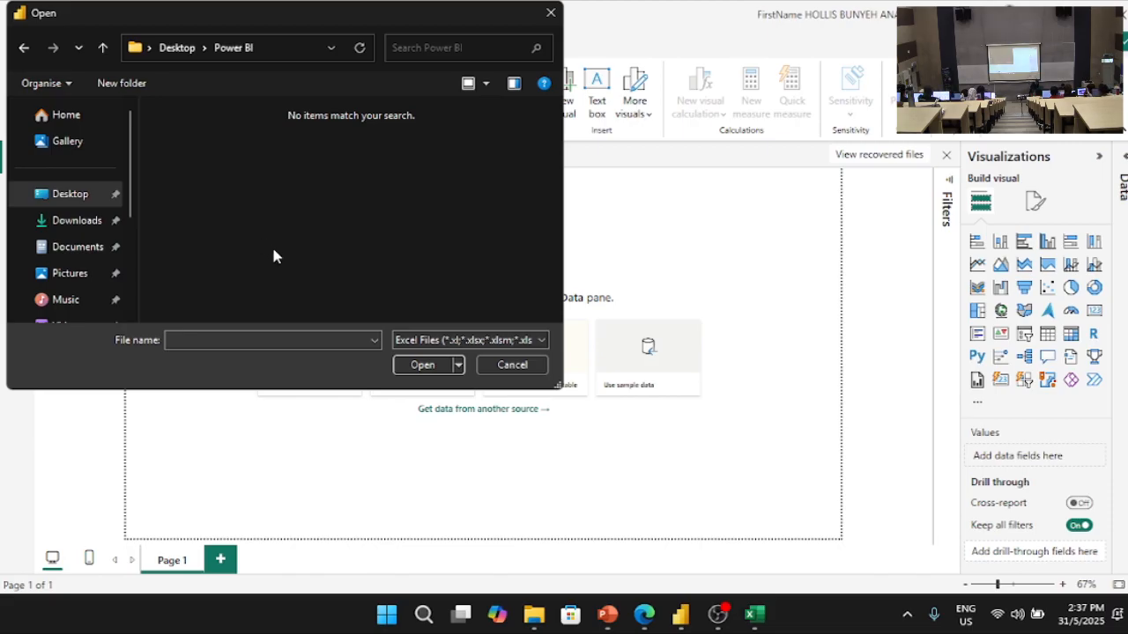
# - Show all file types, load cars_2025.csv into the report, and expand the table's field list
pyautogui.click(406, 341)
pyautogui.click(414, 369)
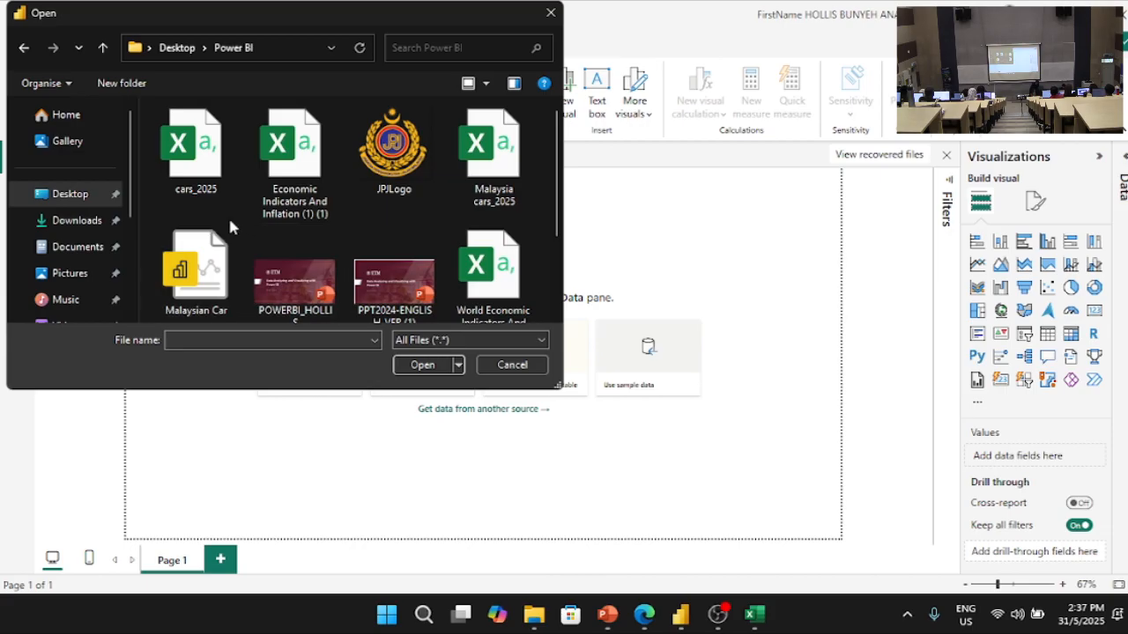
pyautogui.click(204, 179)
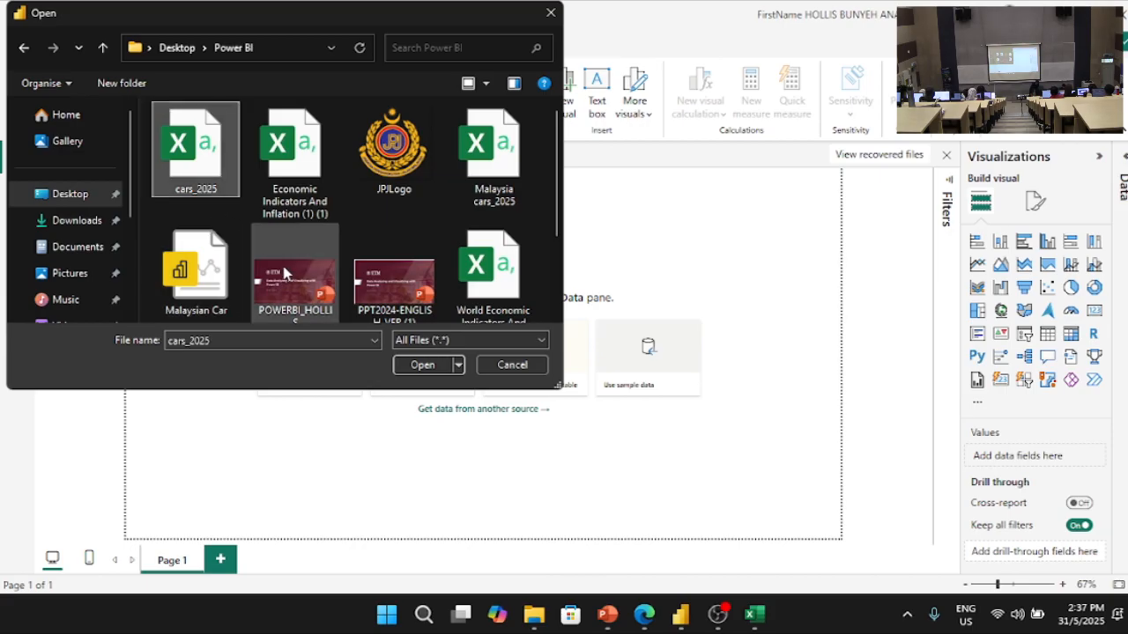
pyautogui.click(419, 367)
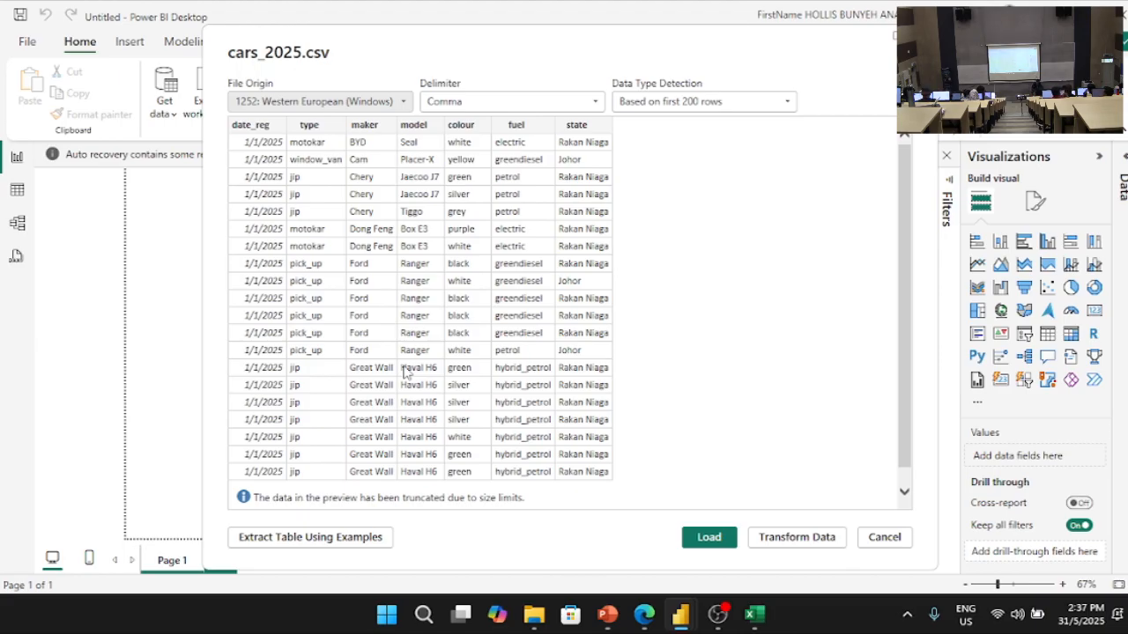
pyautogui.click(708, 539)
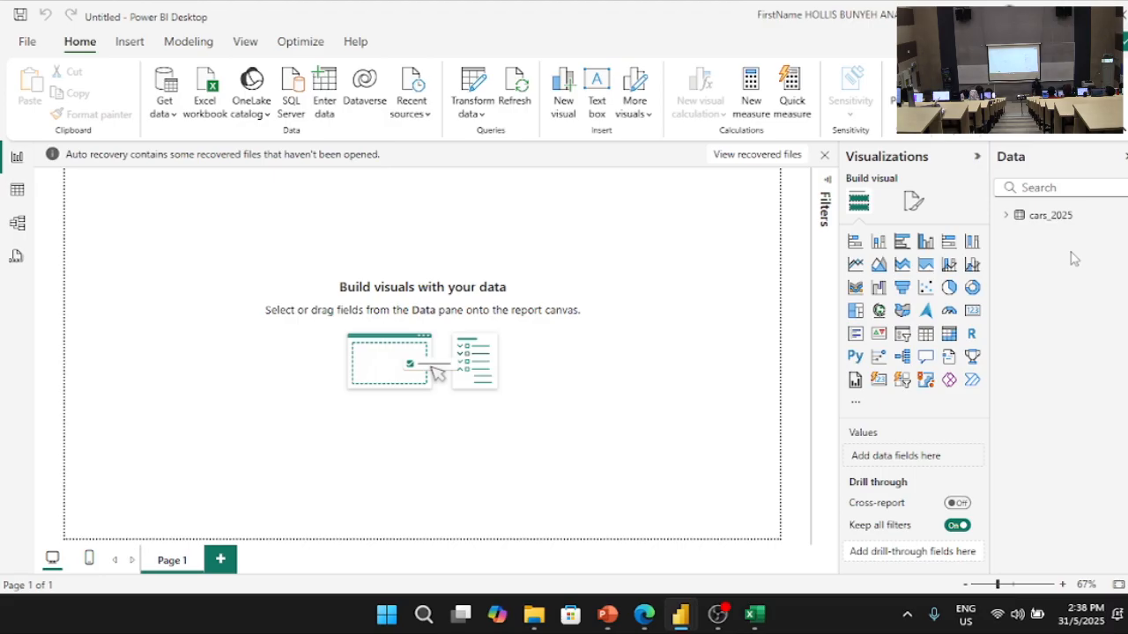
pyautogui.click(1007, 216)
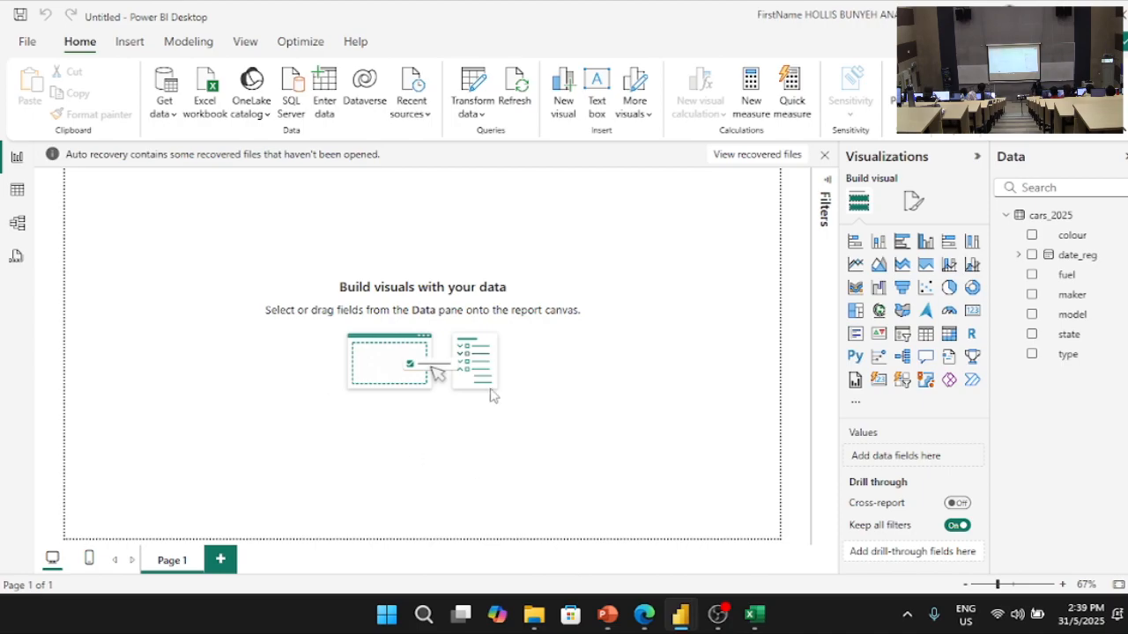
# - Check the Home page of the finished Malaysian Car report and return to the untitled report
pyautogui.moveTo(680, 614)
pyautogui.click(616, 550)
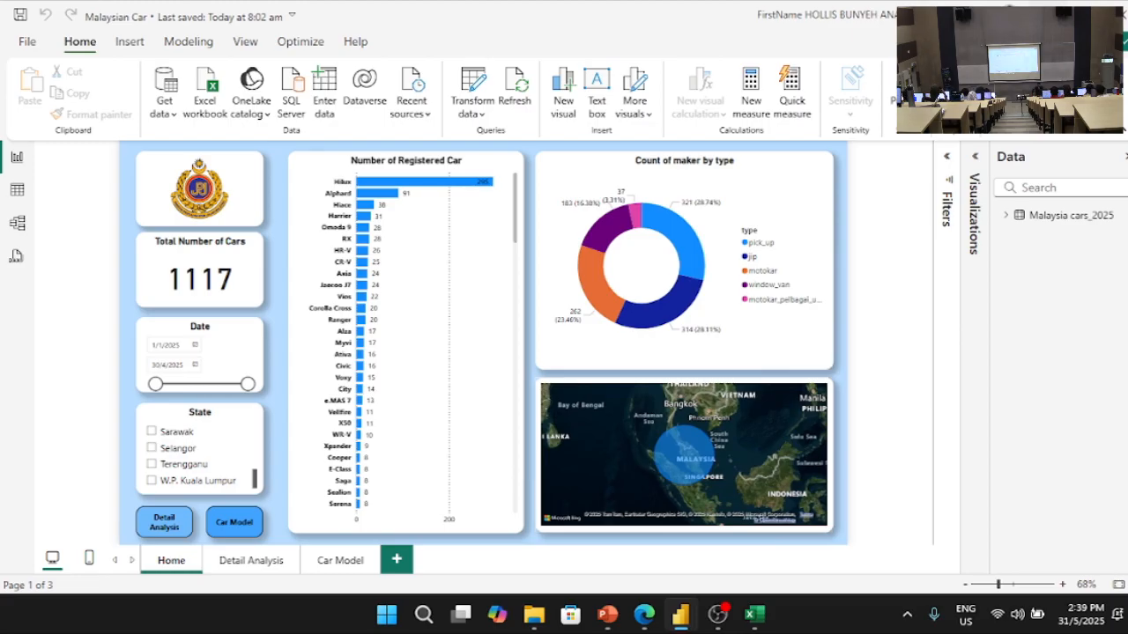
pyautogui.hotkey('alt', 'Tab')
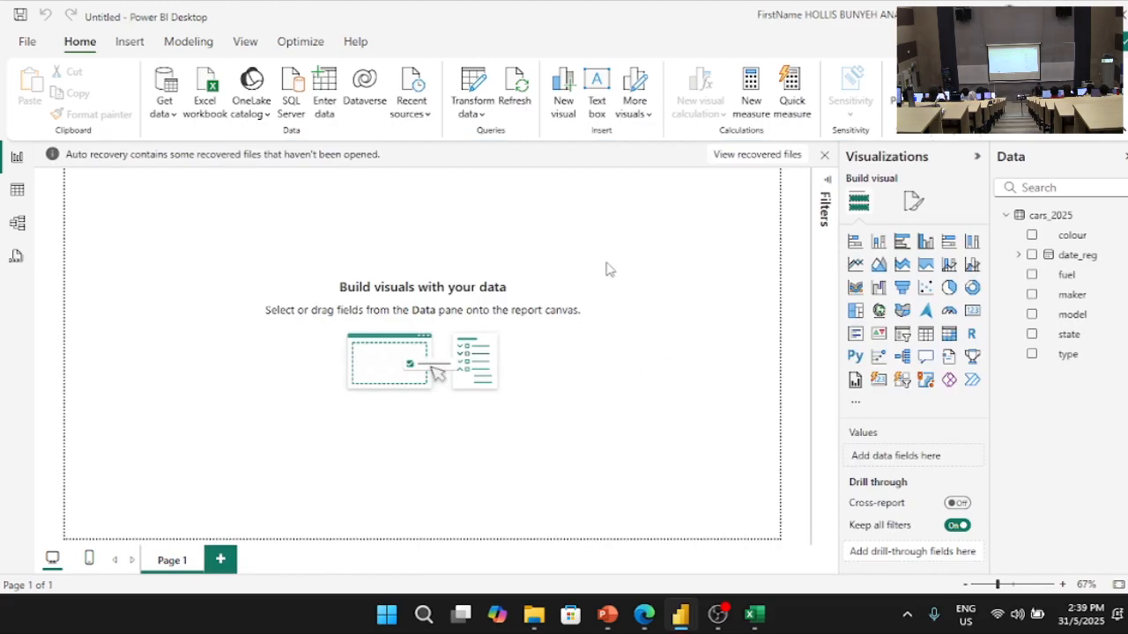
# - Set the page's canvas background to light blue with 75% transparency
pyautogui.click(913, 204)
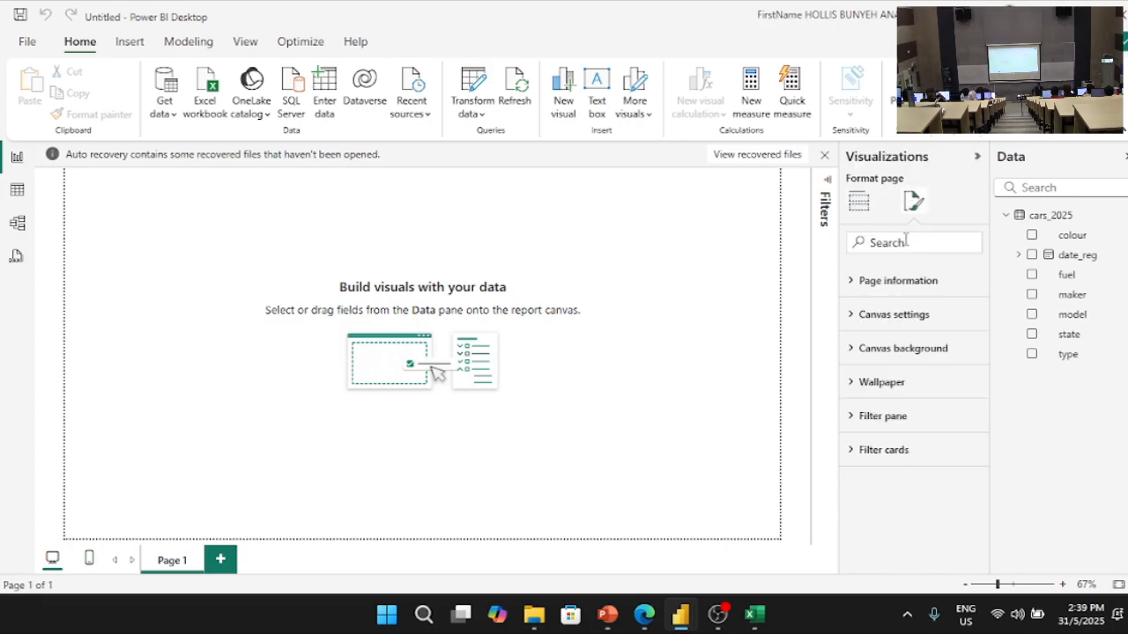
pyautogui.click(853, 350)
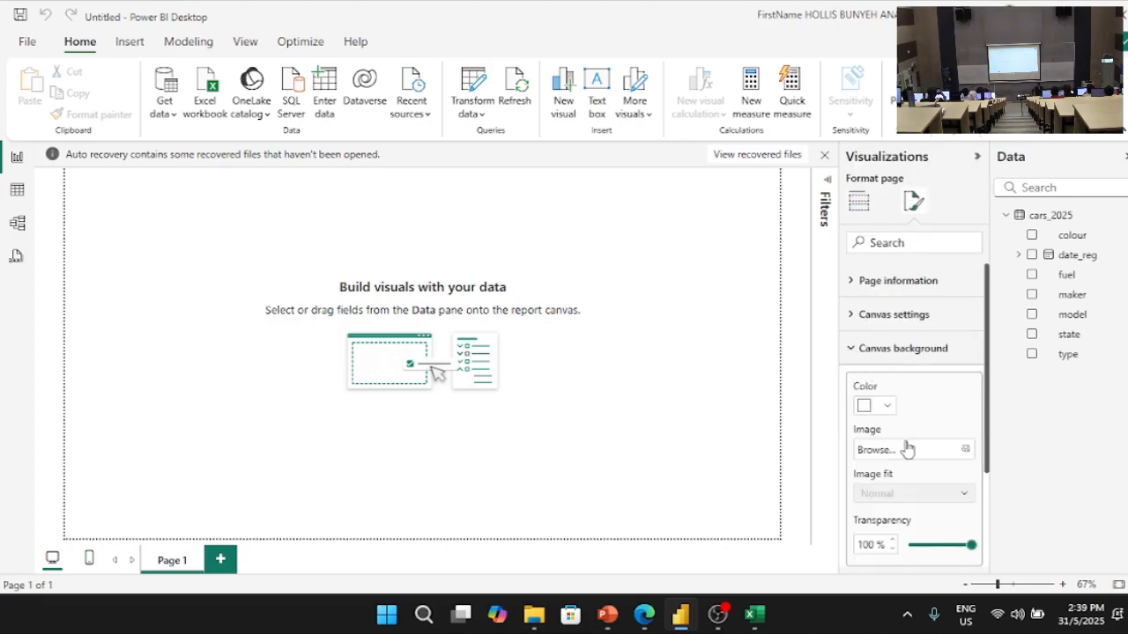
pyautogui.scroll(-2, 920, 506)
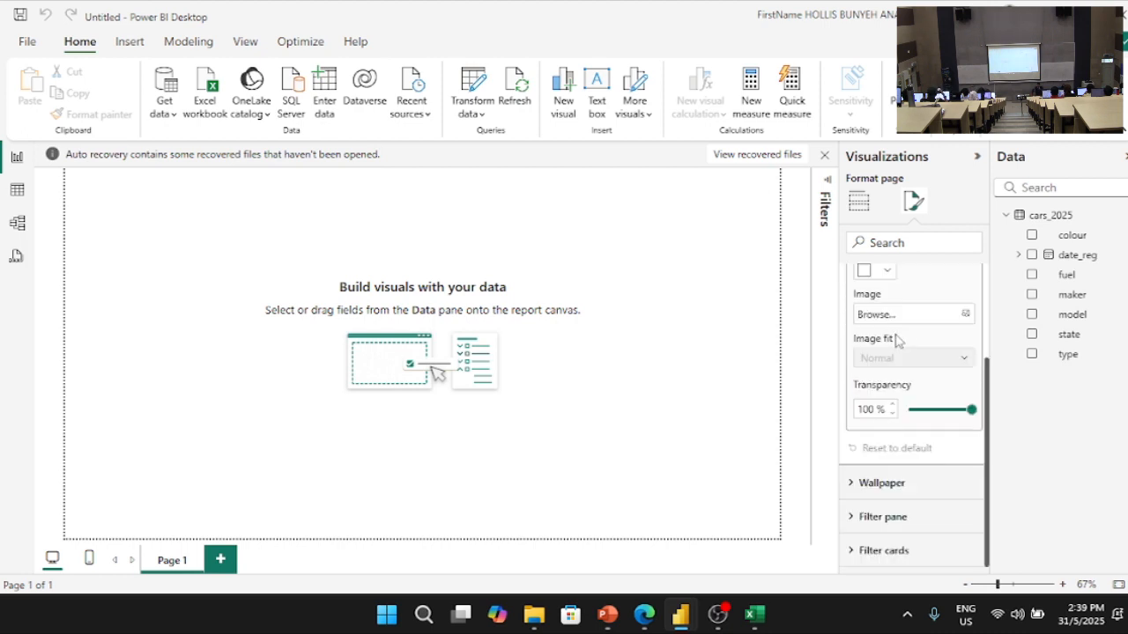
pyautogui.click(873, 272)
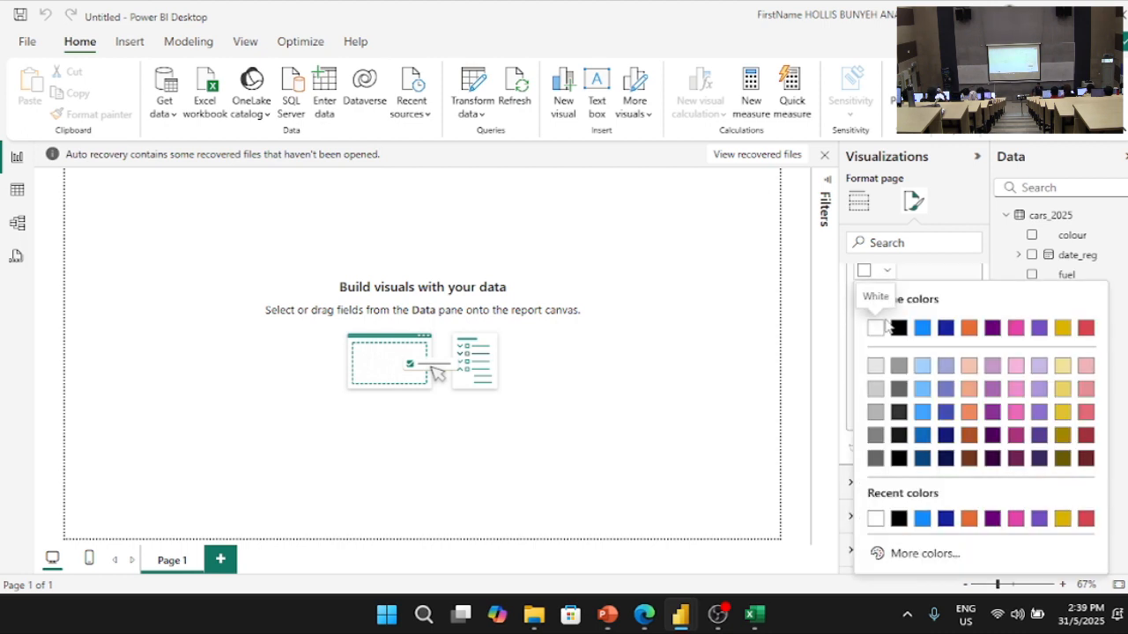
pyautogui.click(922, 388)
pyautogui.moveTo(970, 409)
pyautogui.mouseDown()
pyautogui.moveTo(936, 410)
pyautogui.moveTo(949, 409)
pyautogui.mouseUp()
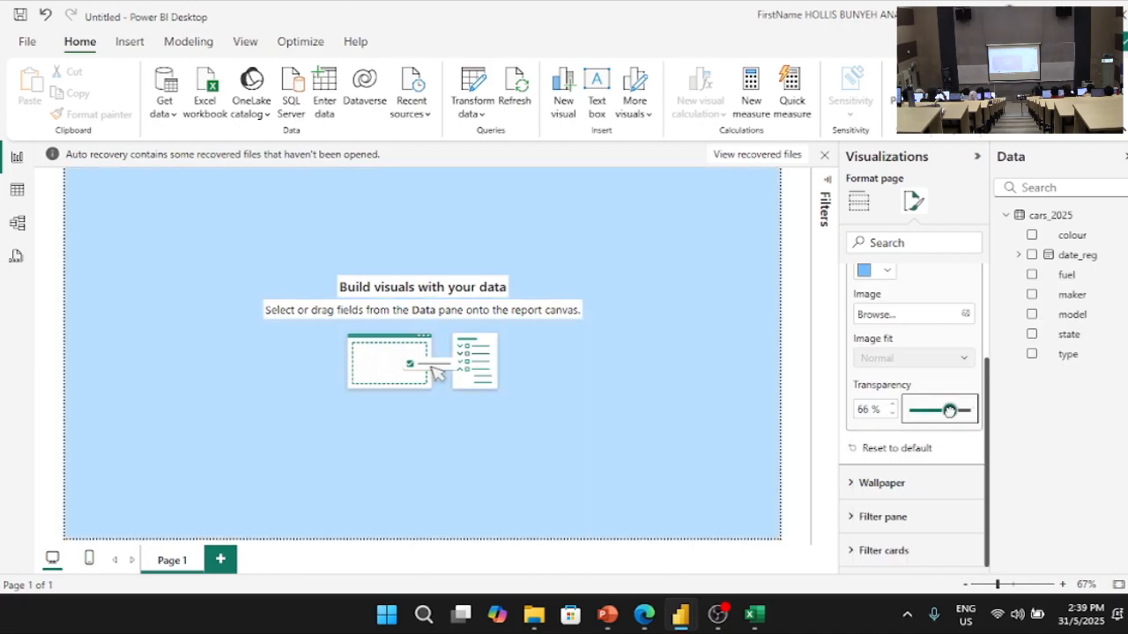
pyautogui.doubleClick(875, 409)
pyautogui.write('75')
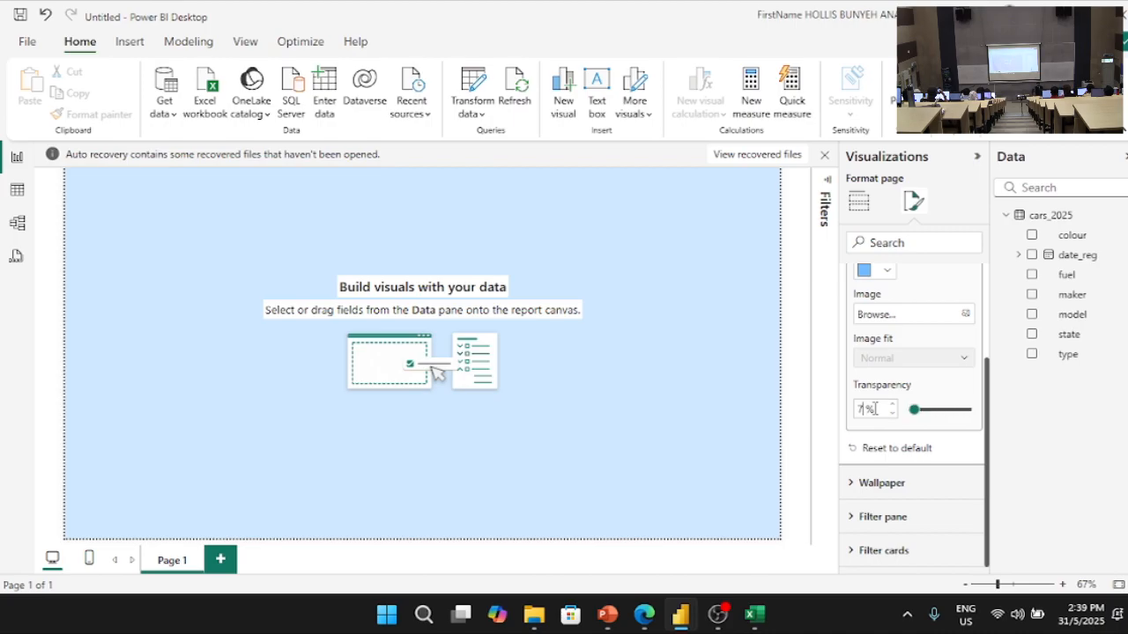
pyautogui.click(674, 304)
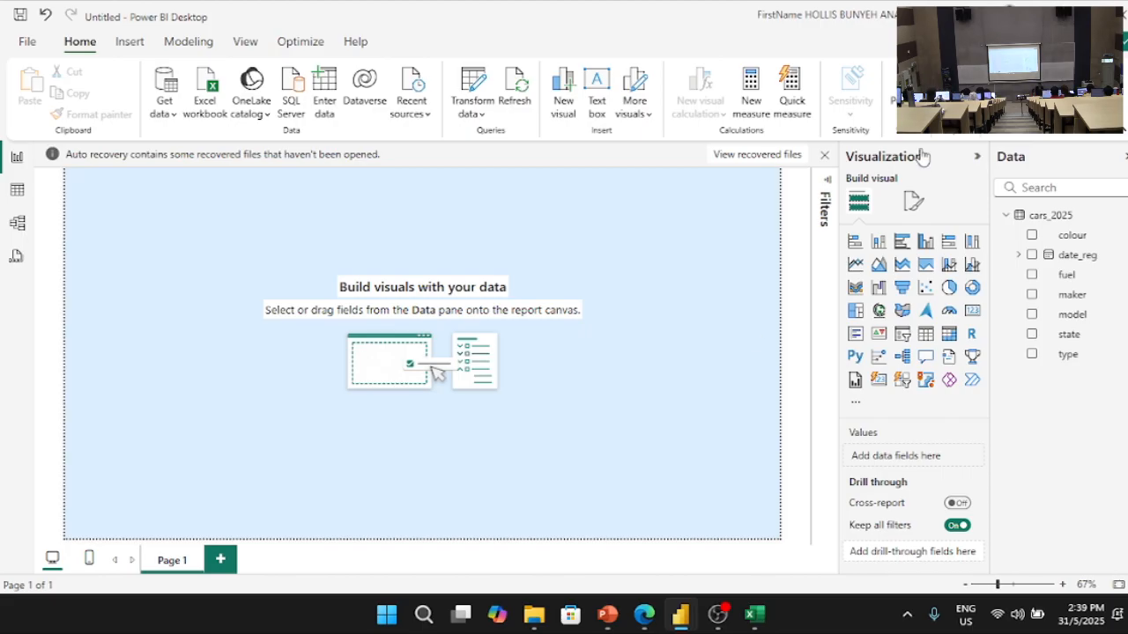
# - Dismiss the auto recovery notice, choosing to view the recovered files later
pyautogui.click(824, 154)
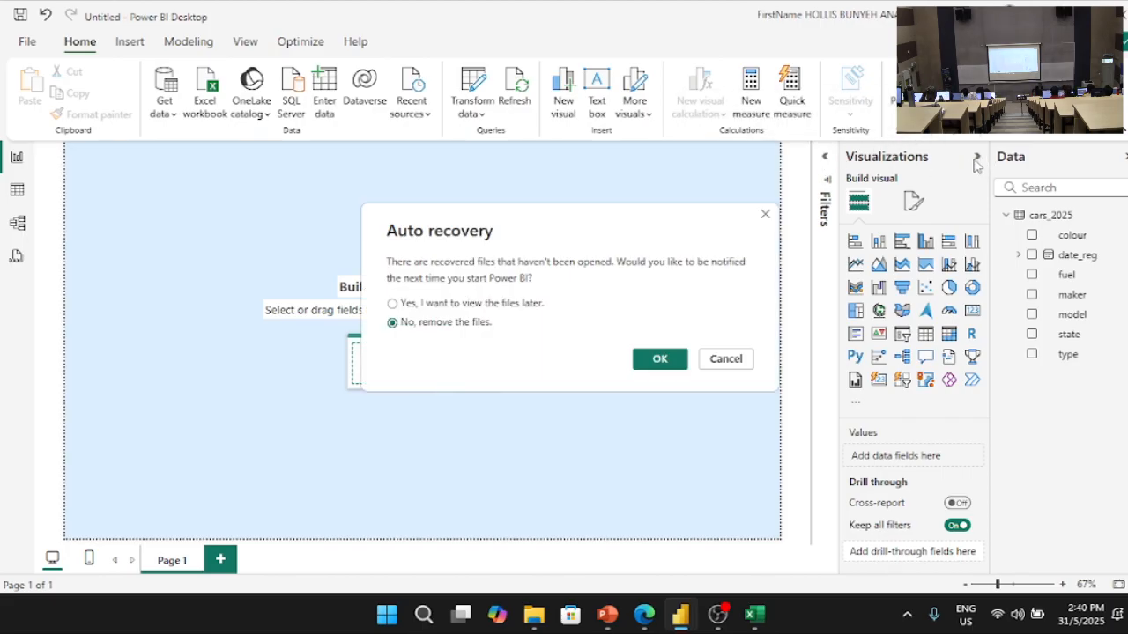
pyautogui.click(485, 304)
pyautogui.click(660, 361)
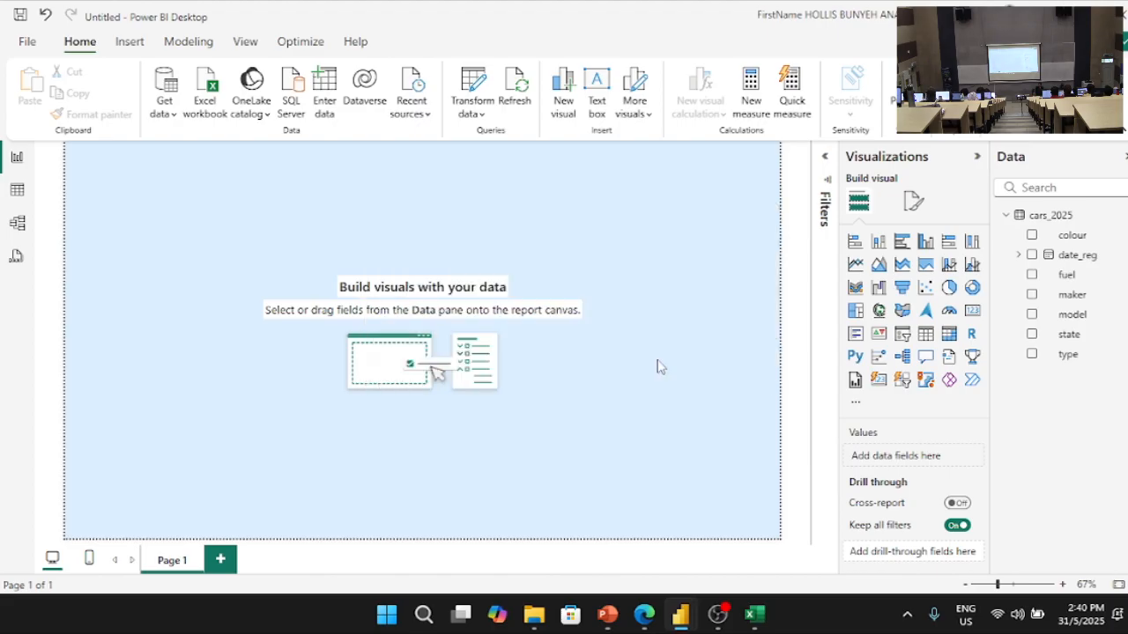
# - Insert a text box, stretch it across the full page width and reduce its height to form a header banner
pyautogui.click(597, 93)
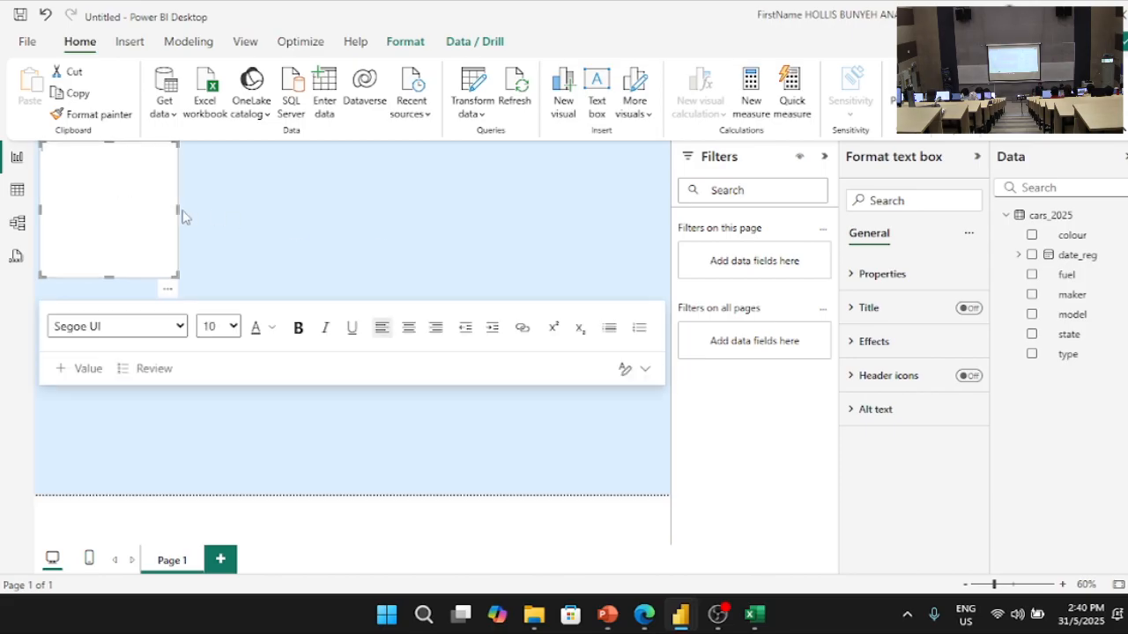
pyautogui.moveTo(179, 210); pyautogui.dragTo(669, 215)
pyautogui.moveTo(41, 209); pyautogui.dragTo(35, 210)
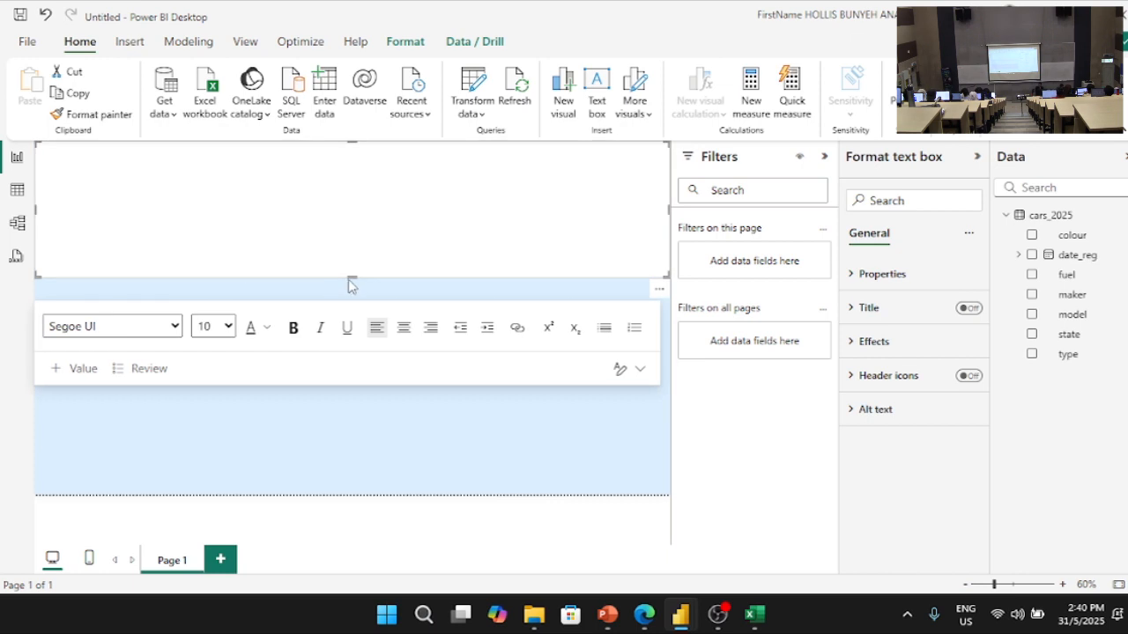
pyautogui.moveTo(350, 277); pyautogui.dragTo(350, 196)
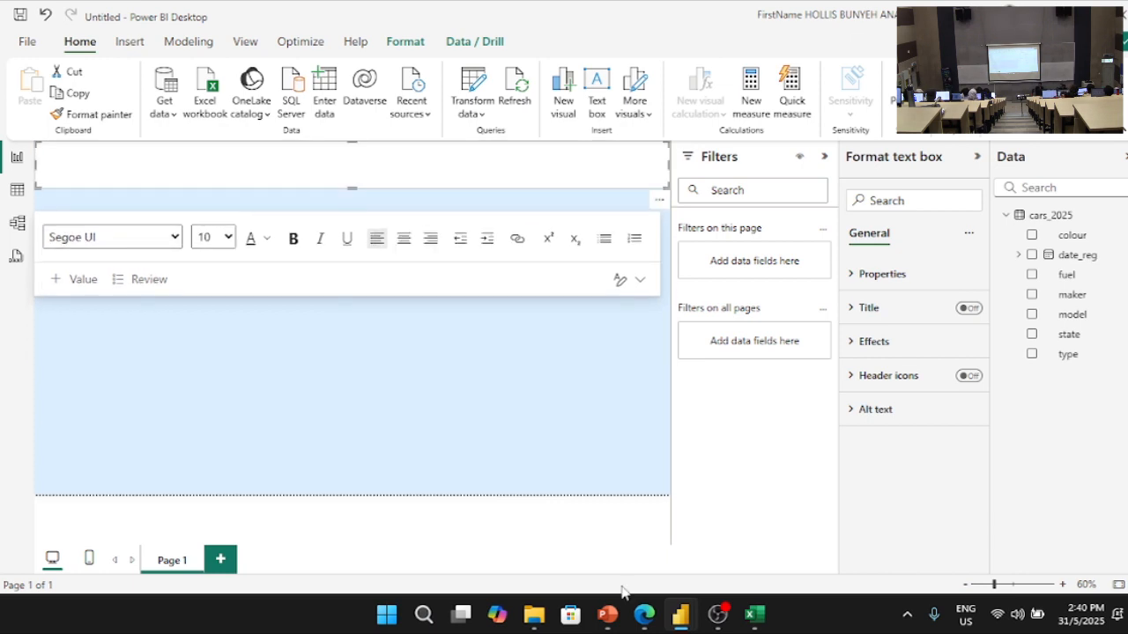
pyautogui.moveTo(680, 624)
pyautogui.click(600, 529)
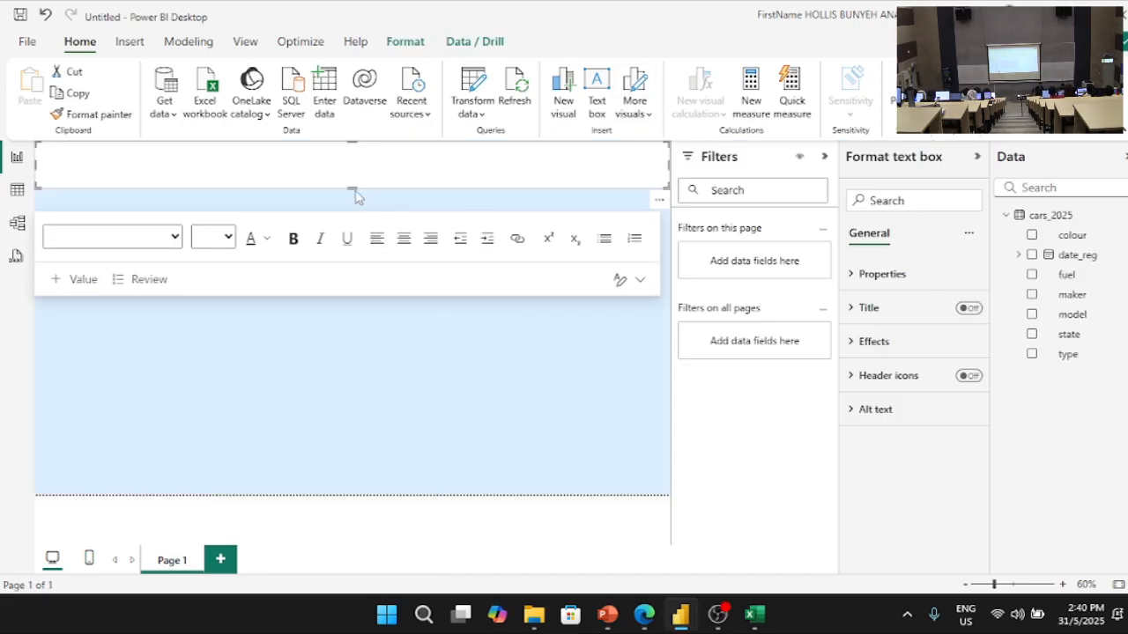
# - Remove the empty header text box from the page and check the finished Malaysian Car report's Home page layout
pyautogui.click(396, 206)
pyautogui.click(417, 183)
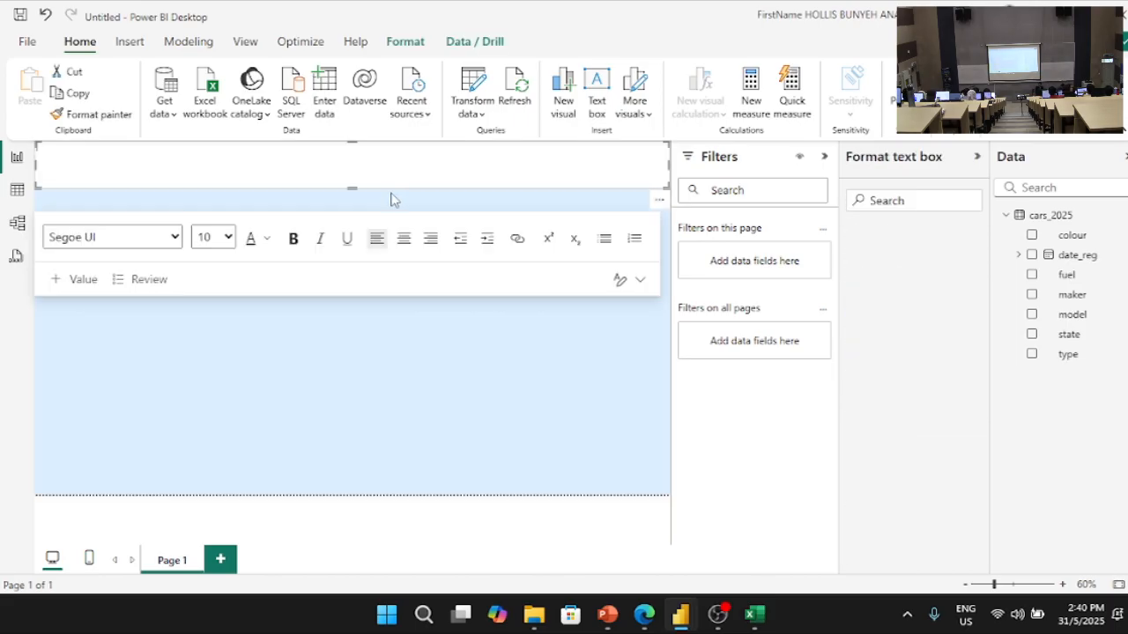
pyautogui.click(659, 200)
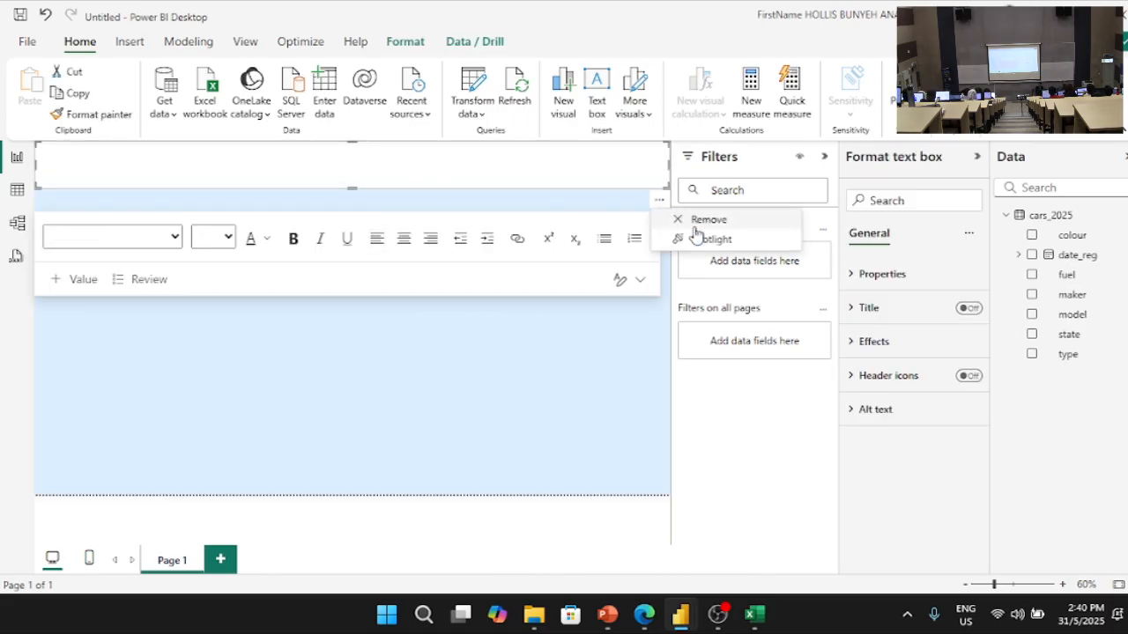
pyautogui.click(700, 220)
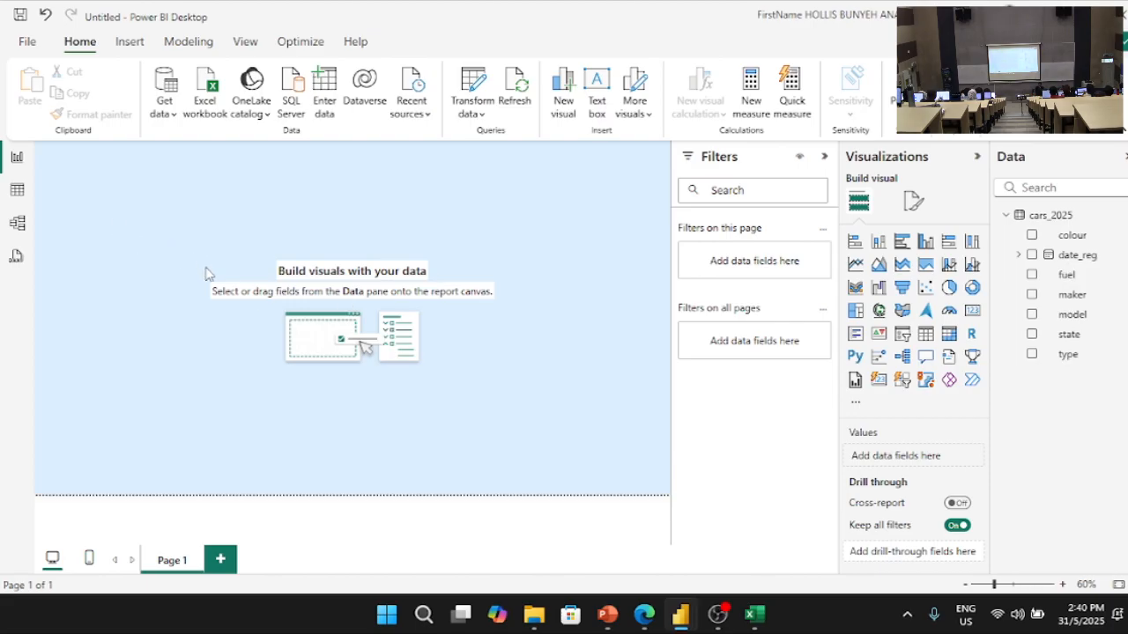
pyautogui.click(681, 614)
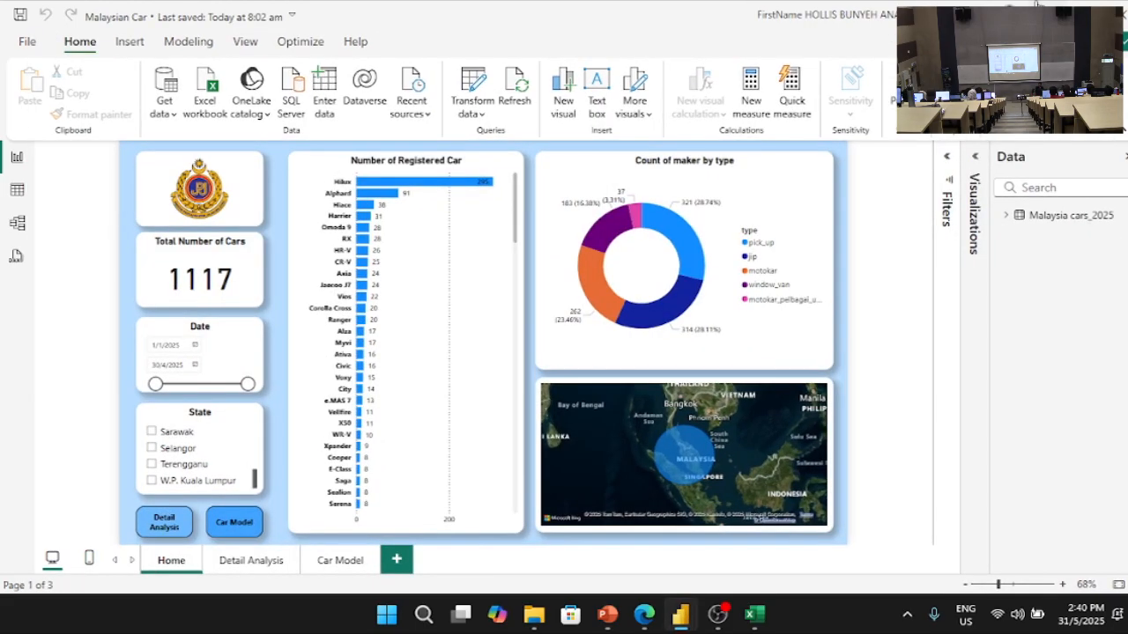
pyautogui.hotkey('alt', 'Tab')
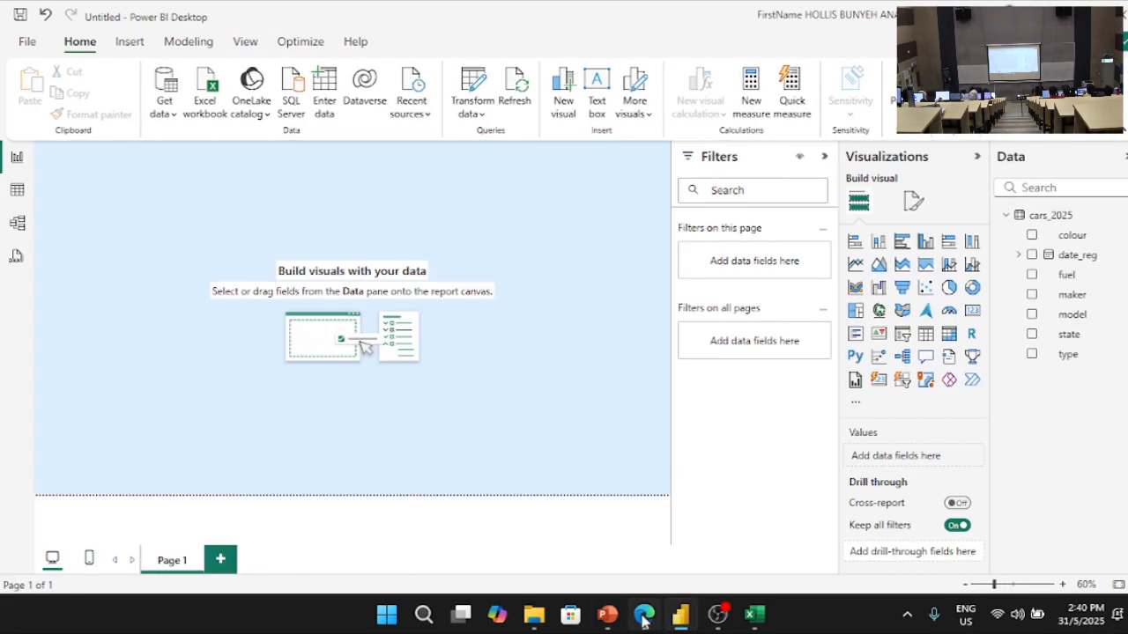
# - Switch to Edge and search the web for "jpj logo" in a new tab
pyautogui.click(629, 574)
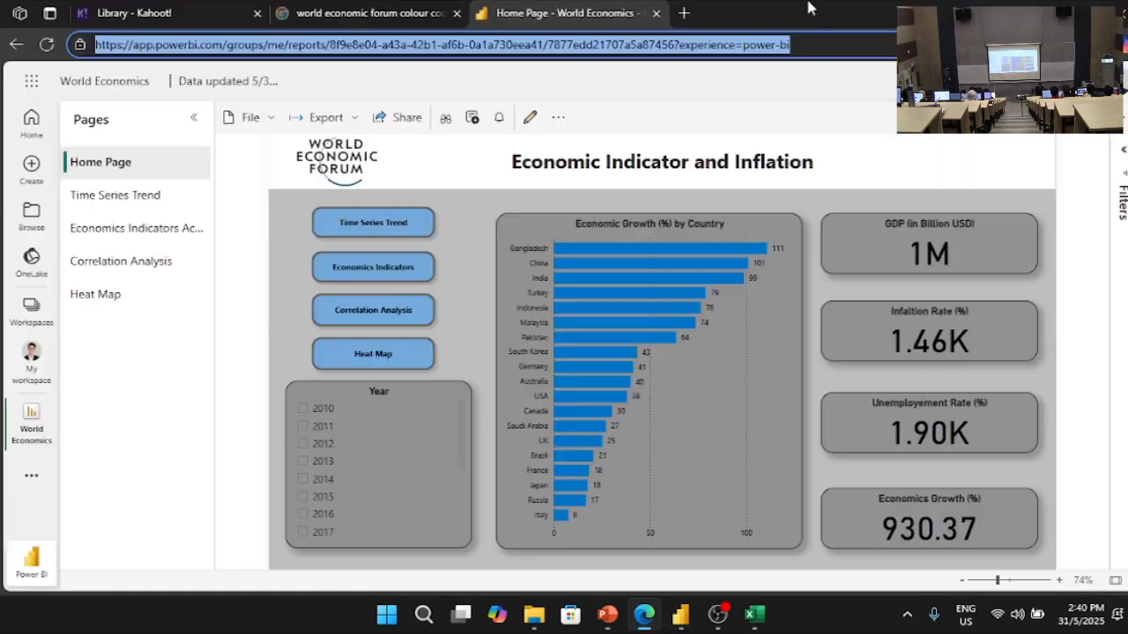
pyautogui.click(686, 11)
pyautogui.write('jpj logo')
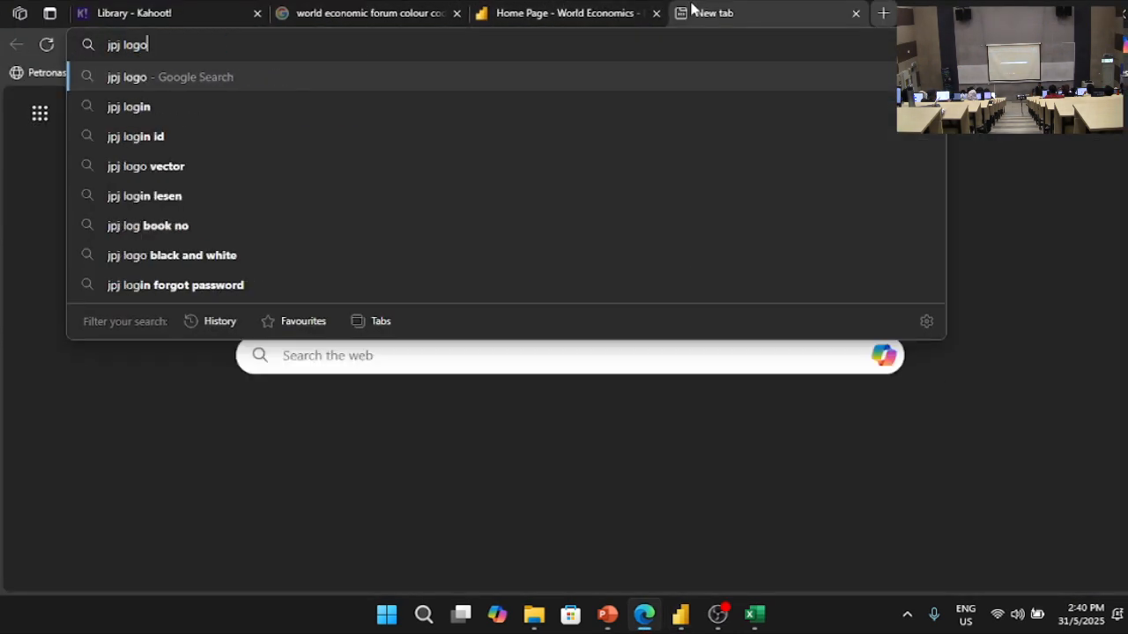
pyautogui.press('Return')
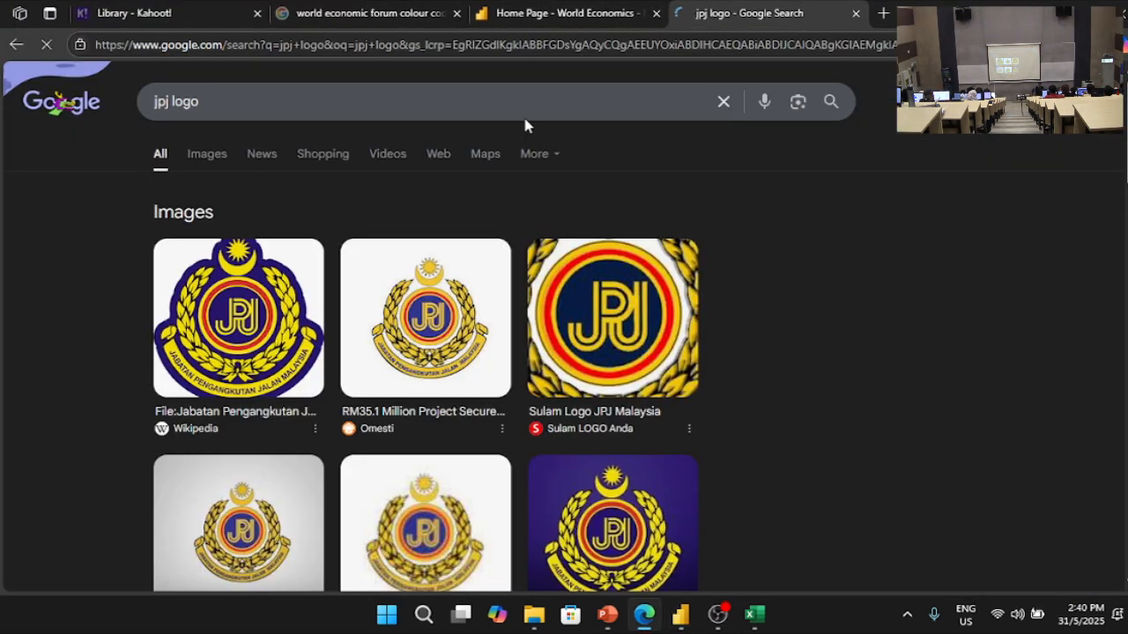
# - Preview the Wikipedia JPJ logo and save it as the PNG image Jabatan_Pengangkutan_Jalan.svg in Downloads
pyautogui.click(245, 340)
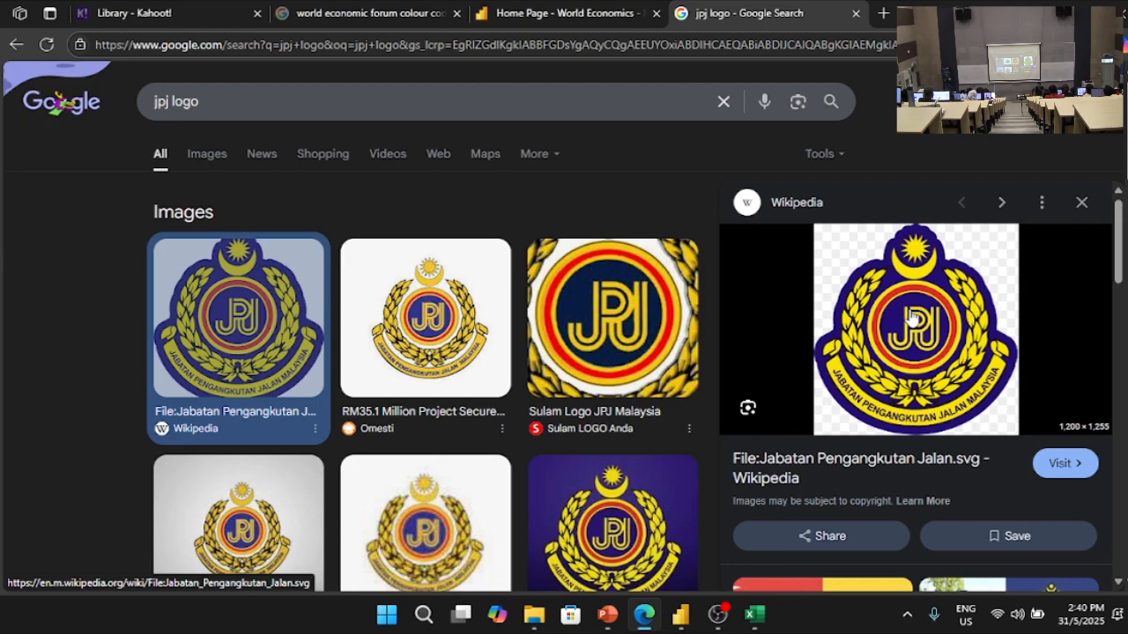
pyautogui.rightClick(835, 260)
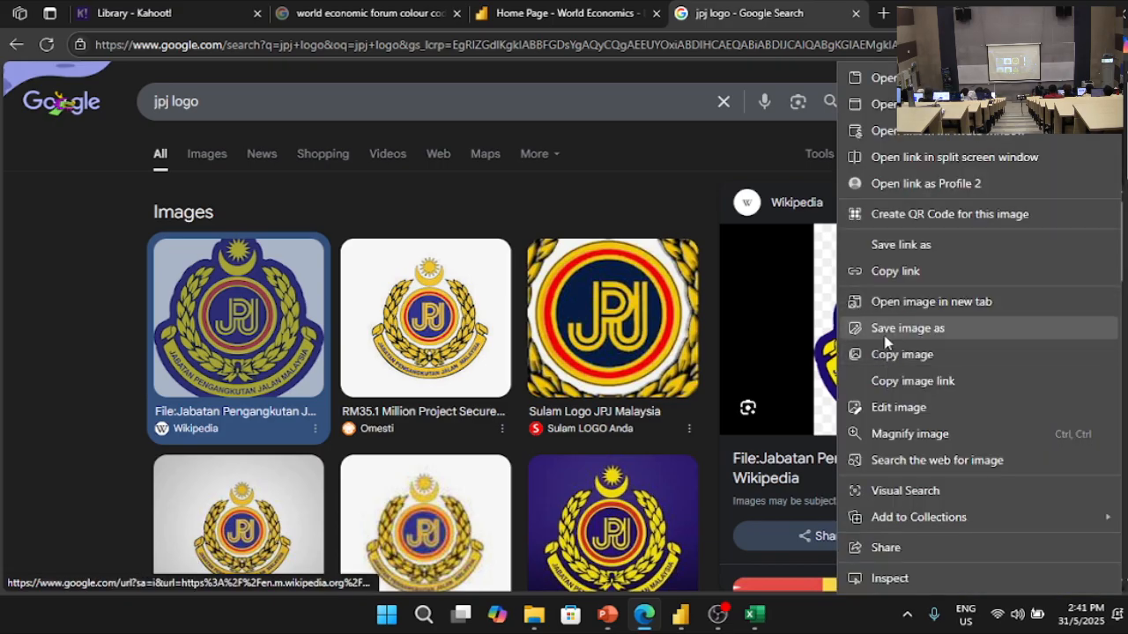
pyautogui.click(885, 351)
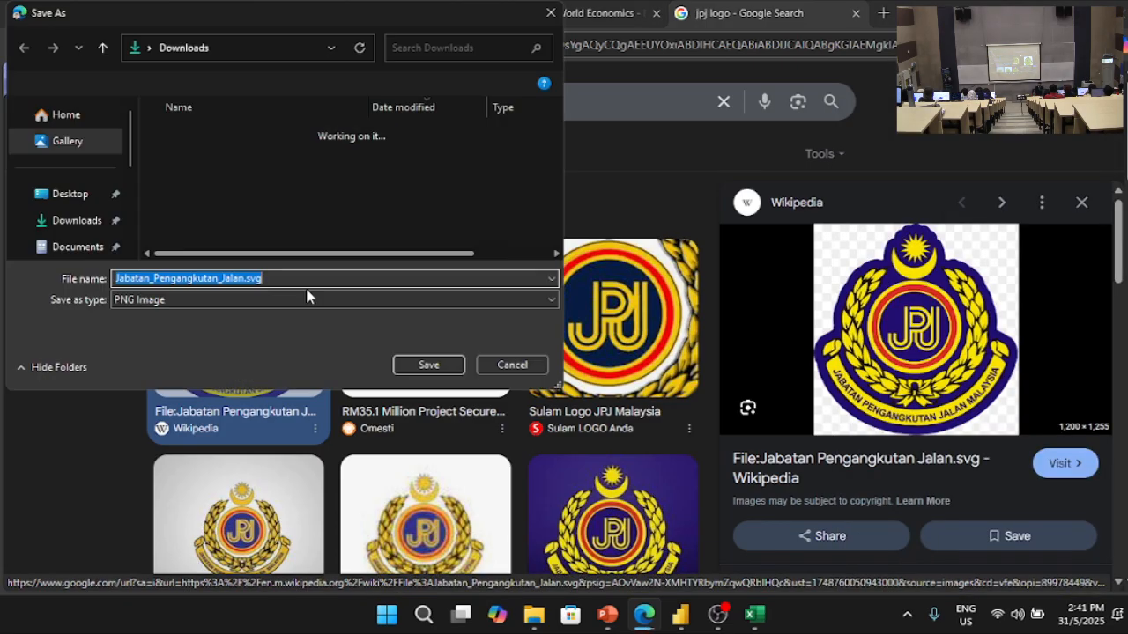
pyautogui.click(421, 367)
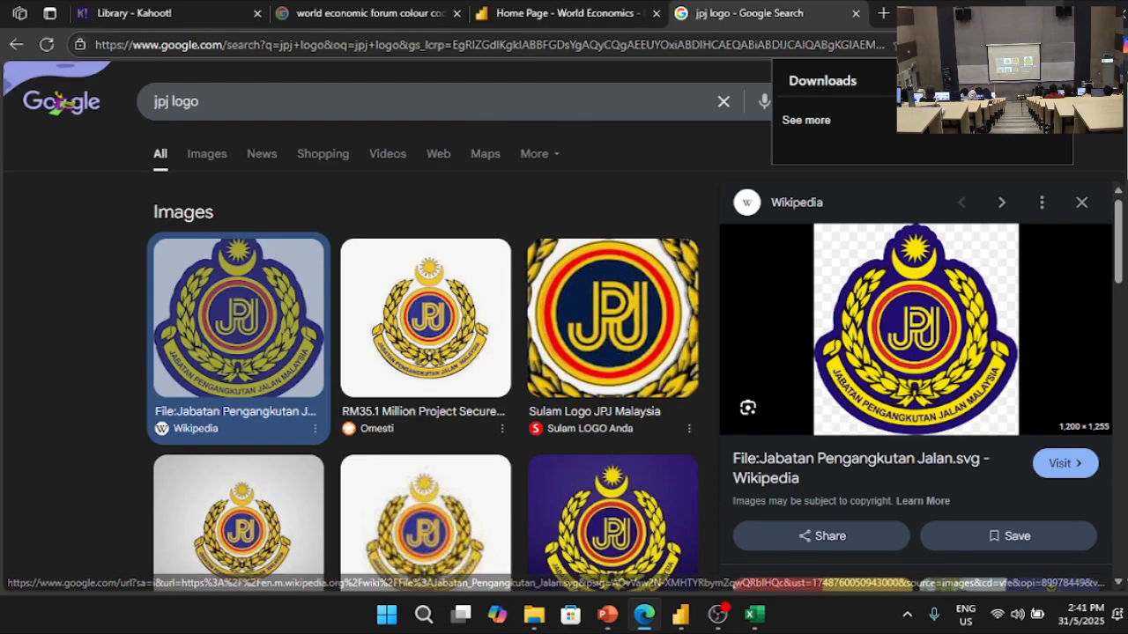
# - Return to the untitled Power BI report and insert the JPJLogo image from the Desktop's Power BI folder
pyautogui.hotkey('alt', 'Tab')
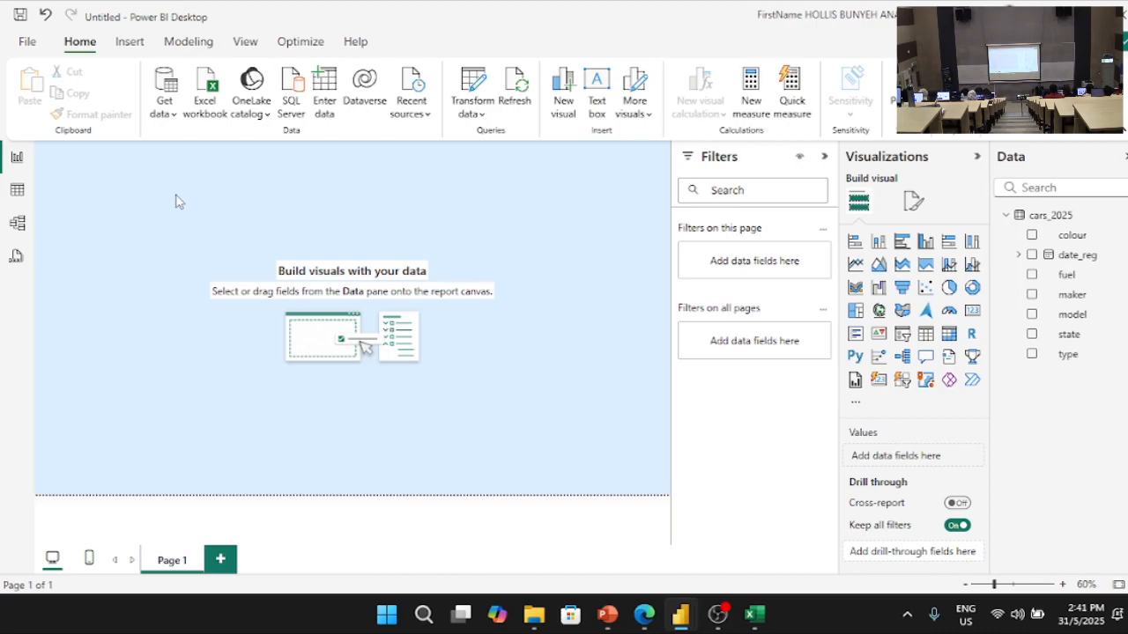
pyautogui.click(133, 49)
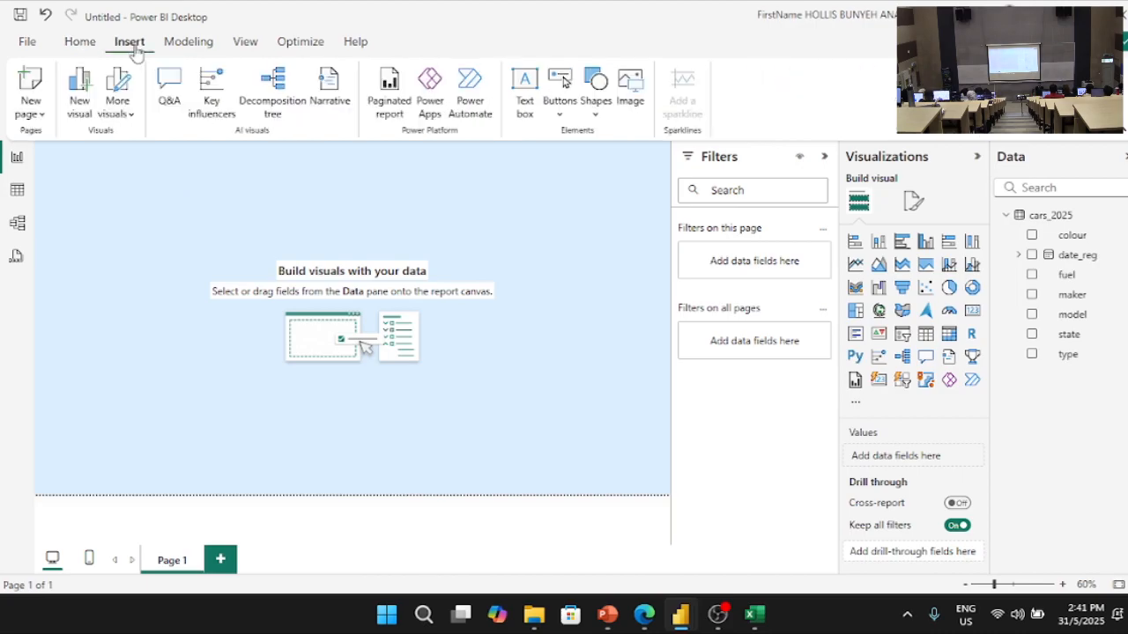
pyautogui.click(630, 87)
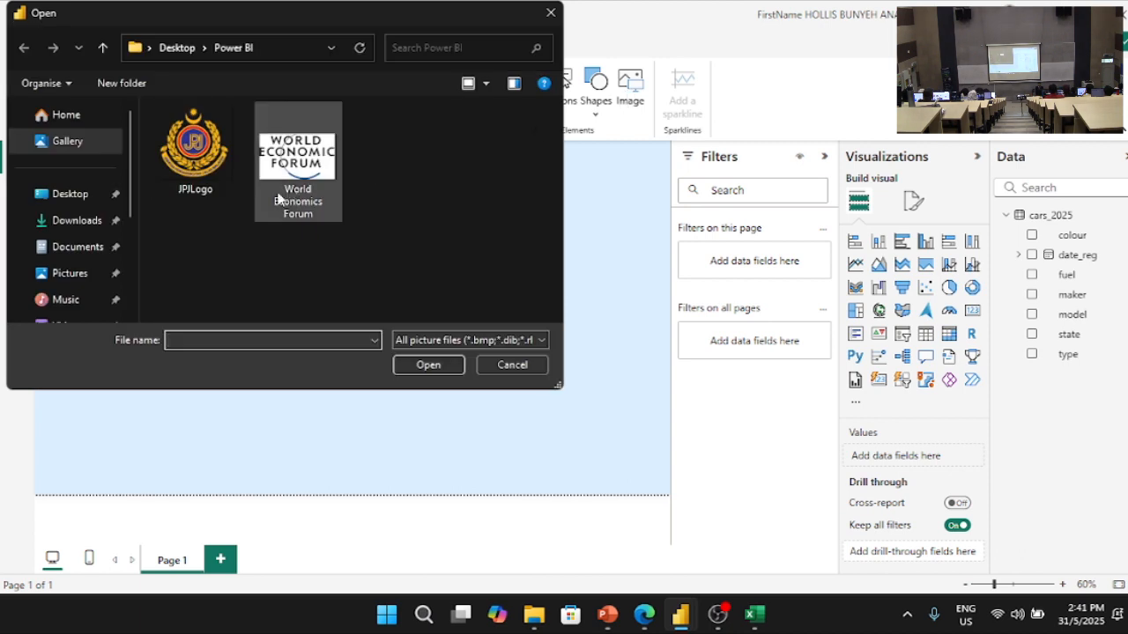
pyautogui.click(196, 176)
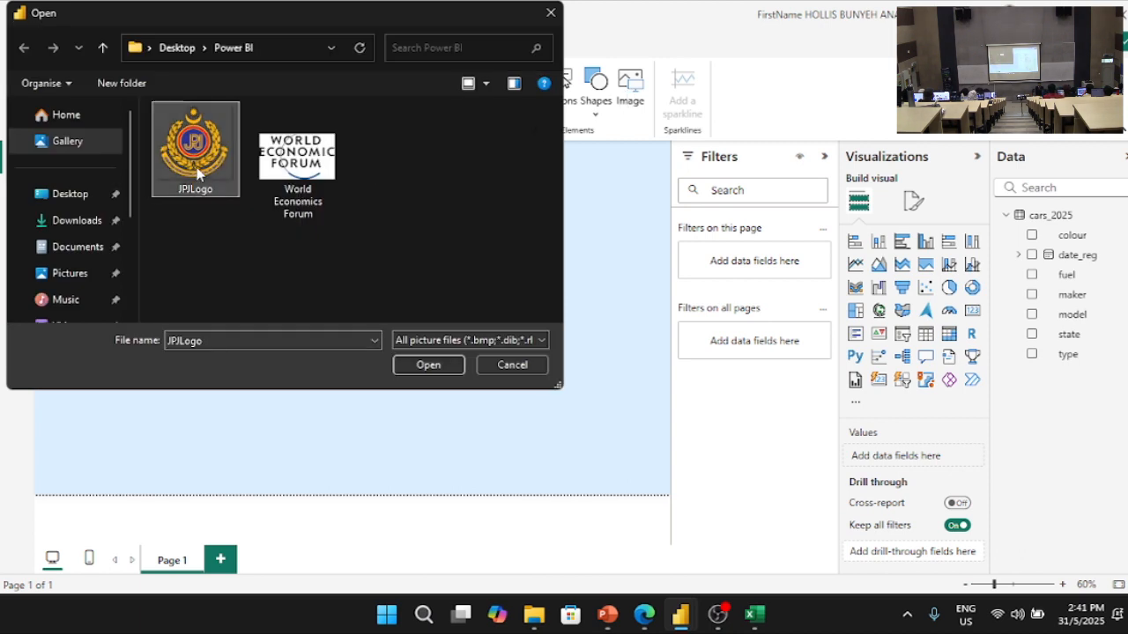
pyautogui.click(428, 366)
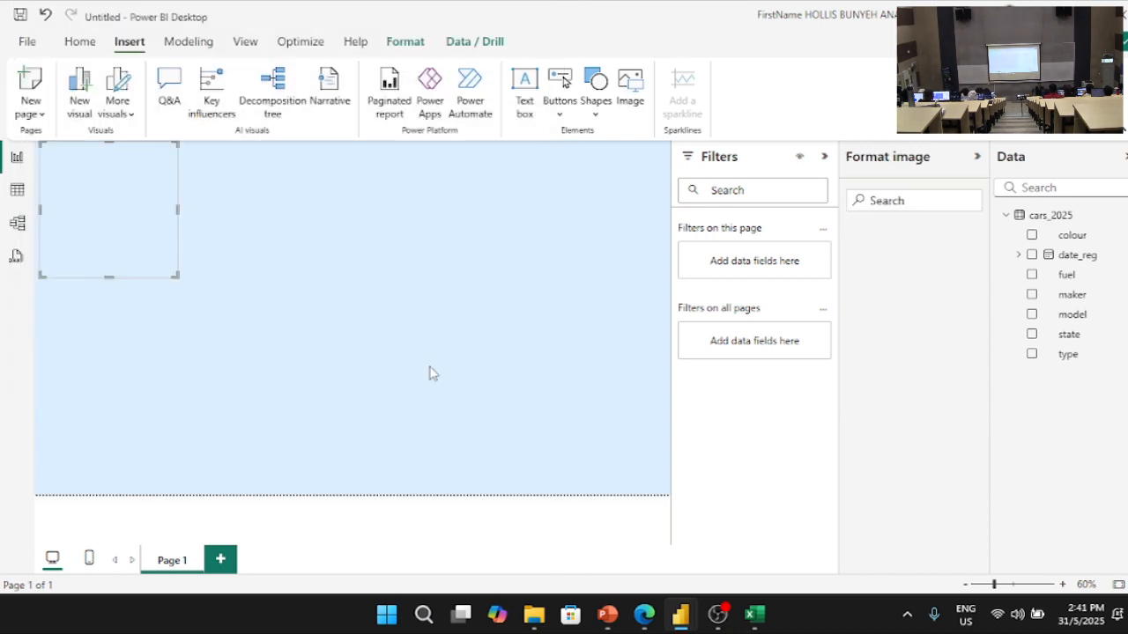
# - Collapse the image formatting and Data panes and move the logo slightly inward from the page's upper-left corner
pyautogui.click(976, 156)
pyautogui.click(1124, 156)
pyautogui.click(535, 310)
pyautogui.moveTo(240, 242)
pyautogui.mouseDown()
pyautogui.moveTo(266, 269)
pyautogui.moveTo(254, 255)
pyautogui.mouseUp()
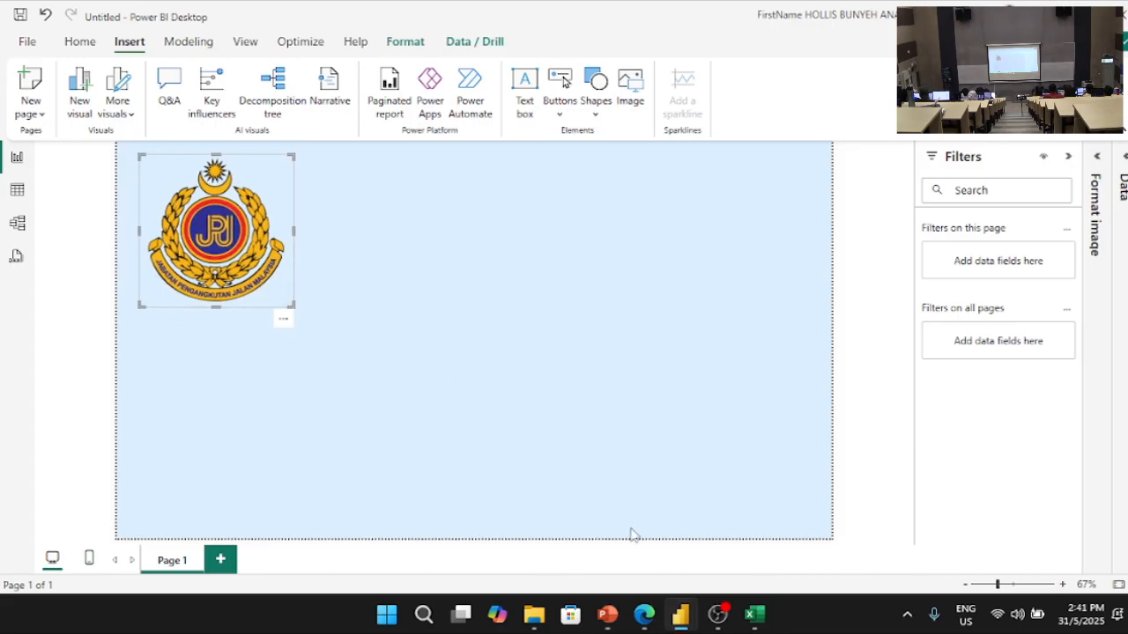
# - Check the logo's styling in the finished Malaysian Car report and turn on the background of the new report's logo image
pyautogui.moveTo(680, 614)
pyautogui.click(588, 531)
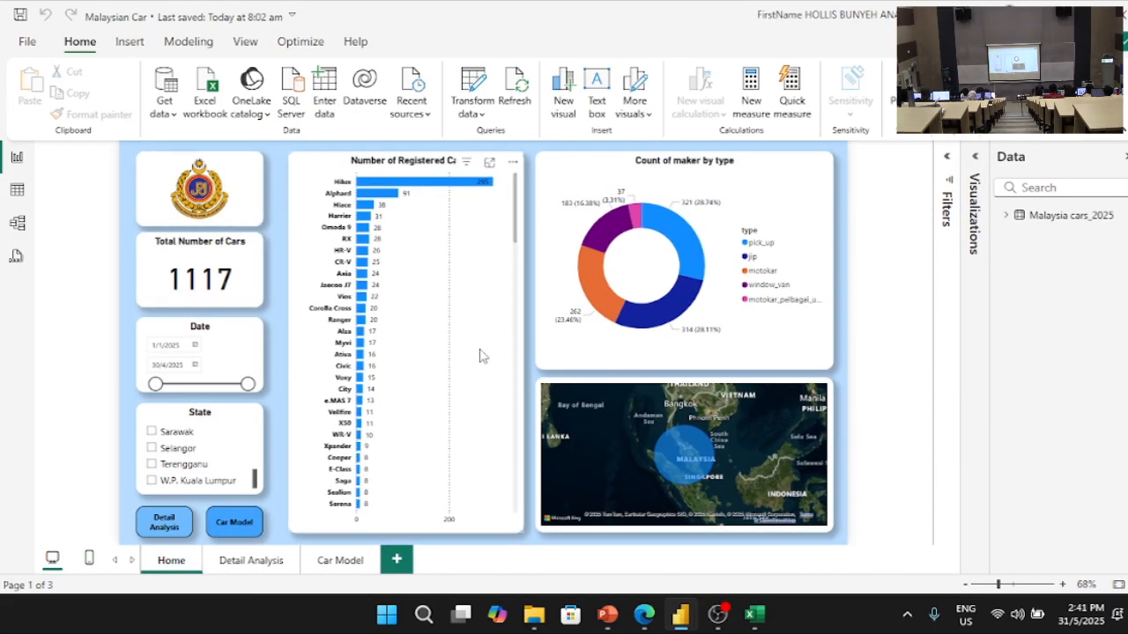
pyautogui.hotkey('alt', 'Tab')
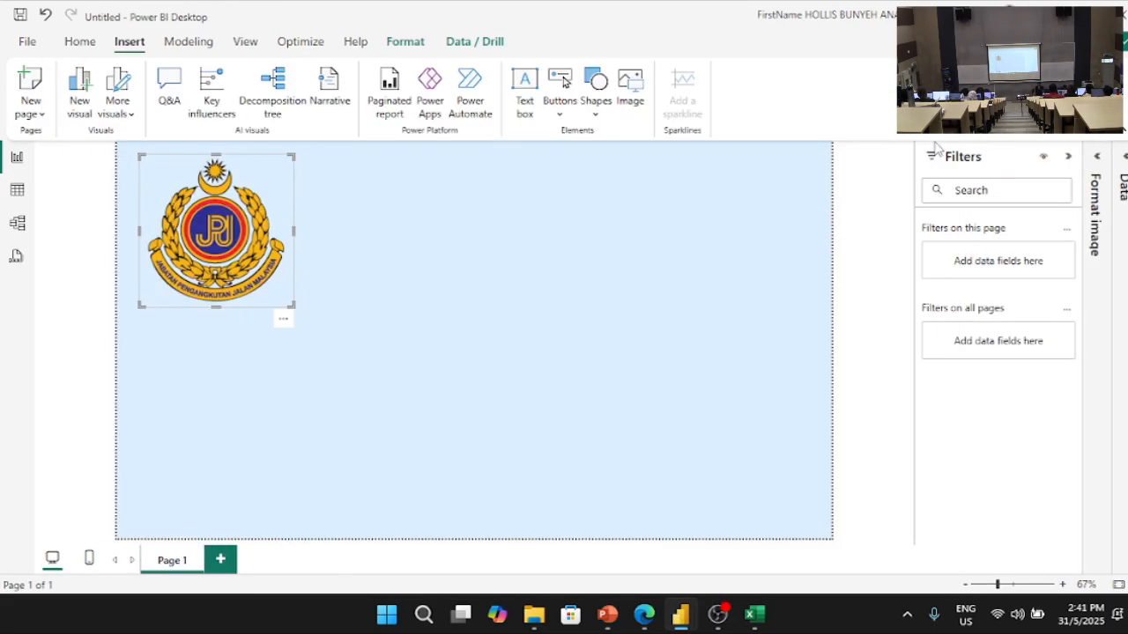
pyautogui.click(1097, 156)
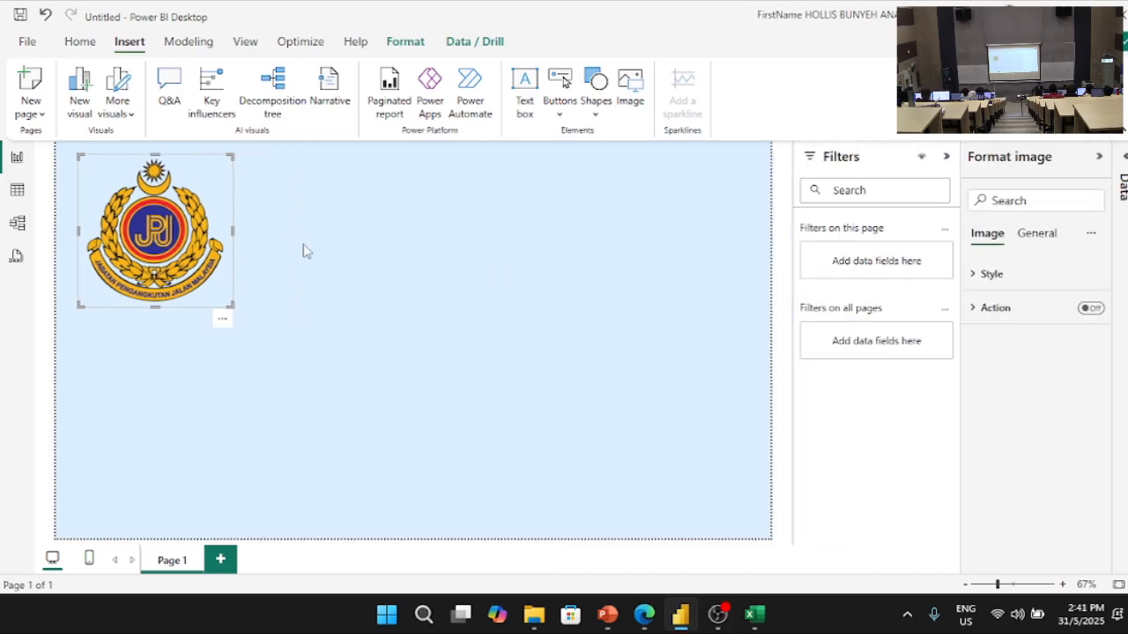
pyautogui.click(989, 276)
pyautogui.click(1038, 236)
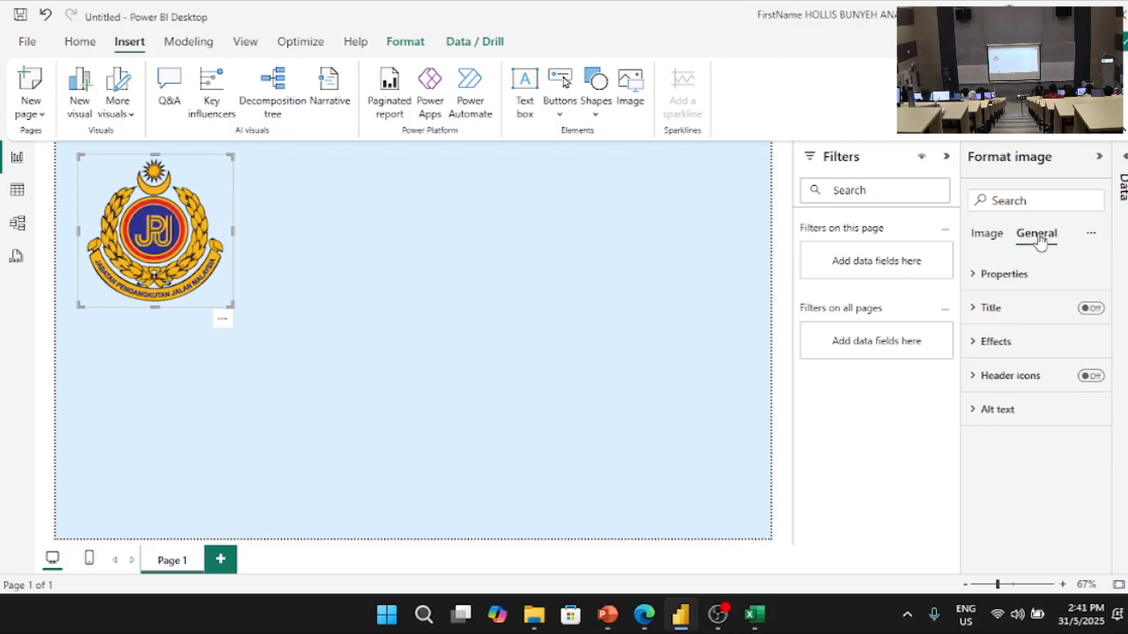
pyautogui.click(1008, 348)
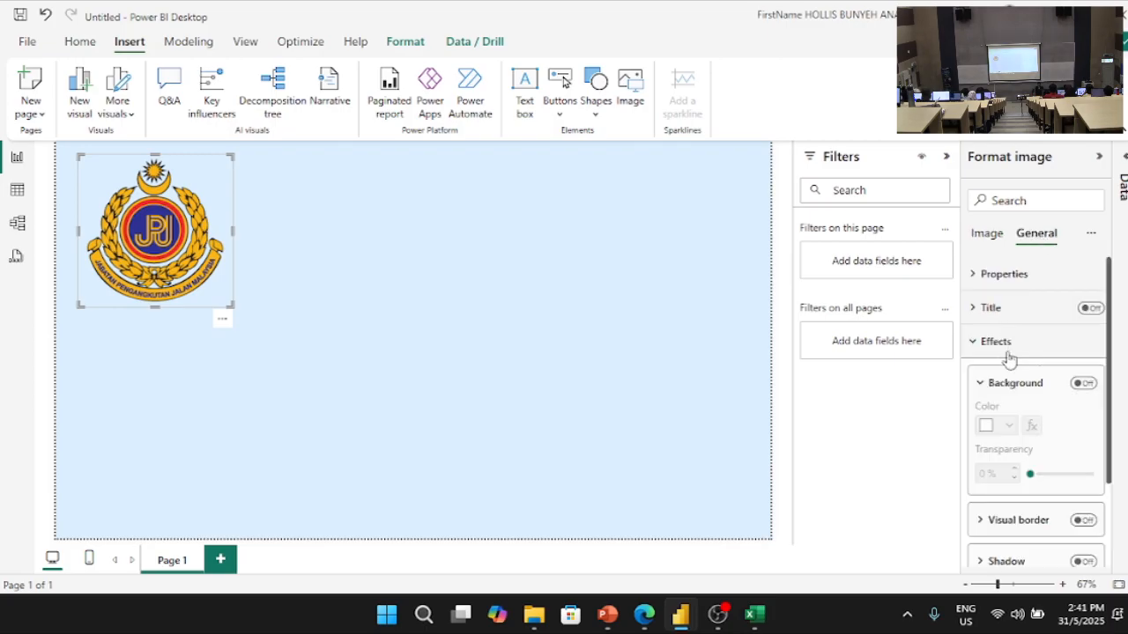
pyautogui.click(1083, 386)
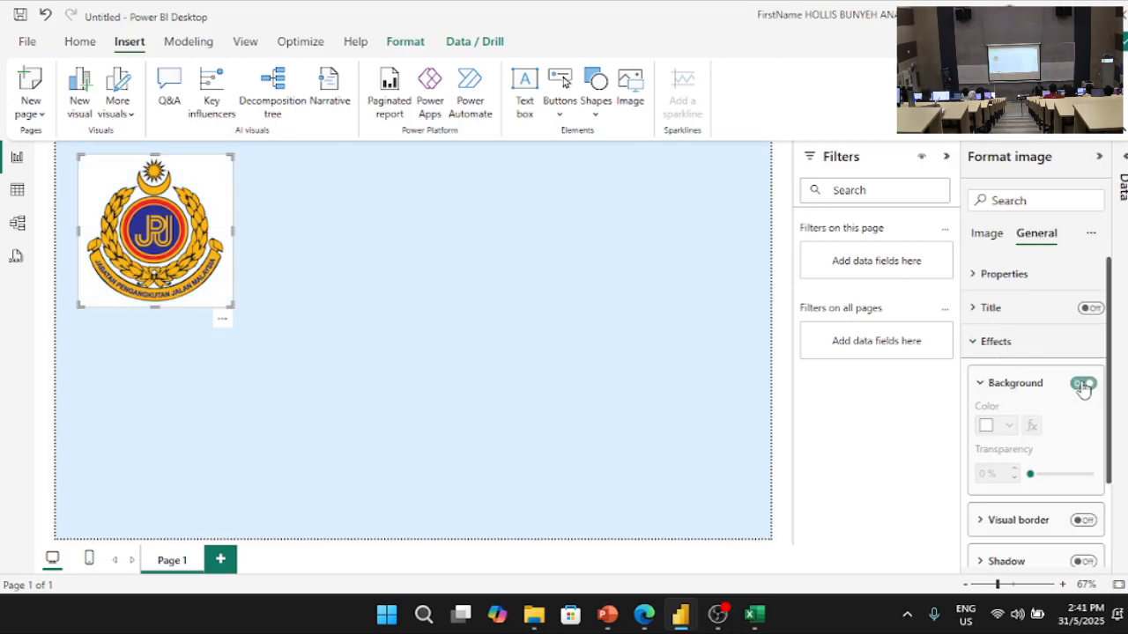
pyautogui.click(472, 301)
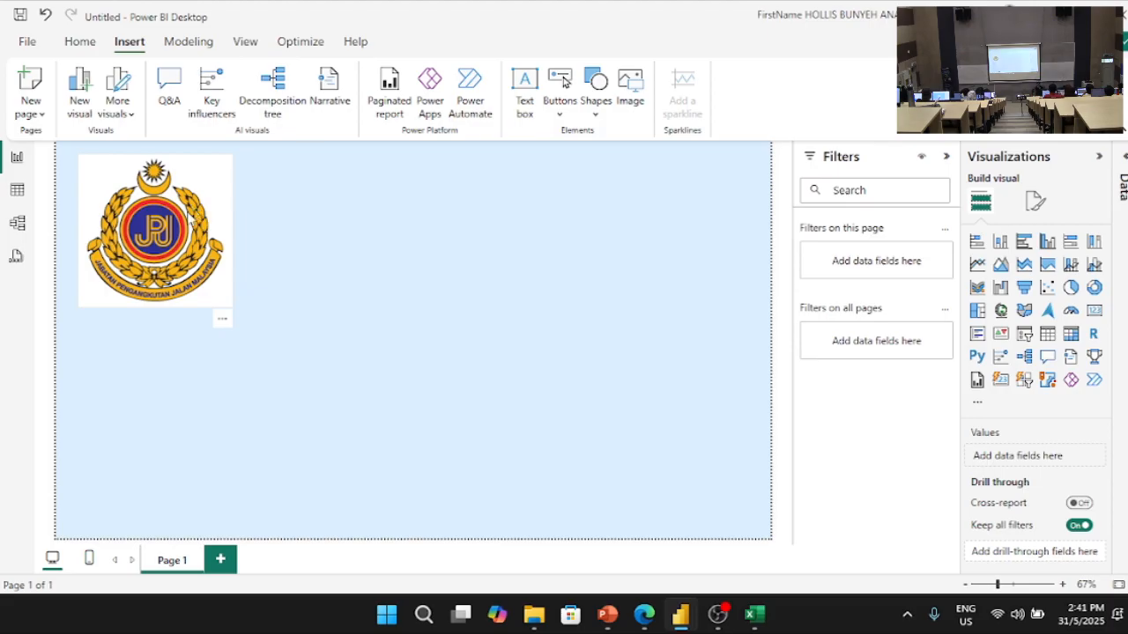
# - Turn on the shadow effect for the JPJ logo image
pyautogui.click(185, 186)
pyautogui.click(1037, 235)
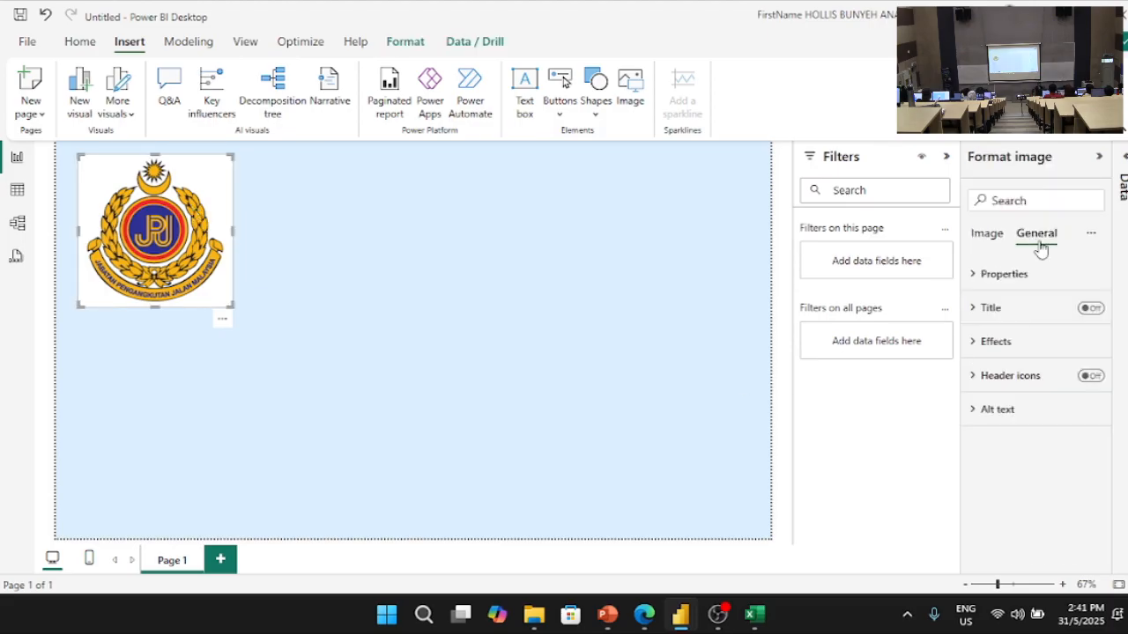
pyautogui.click(1009, 347)
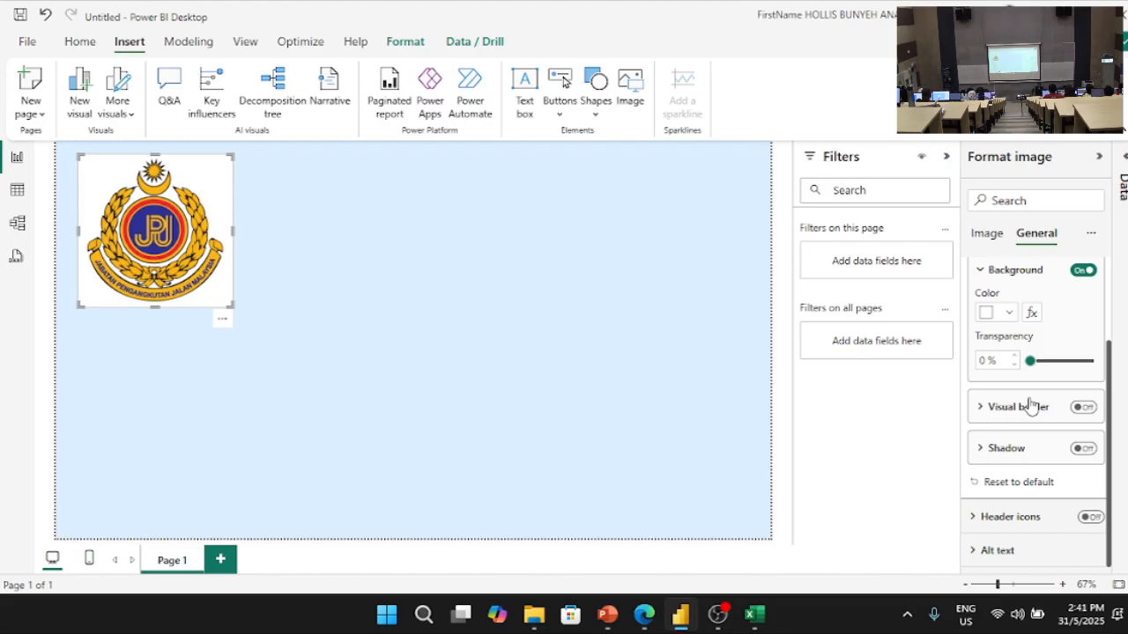
pyautogui.click(1084, 449)
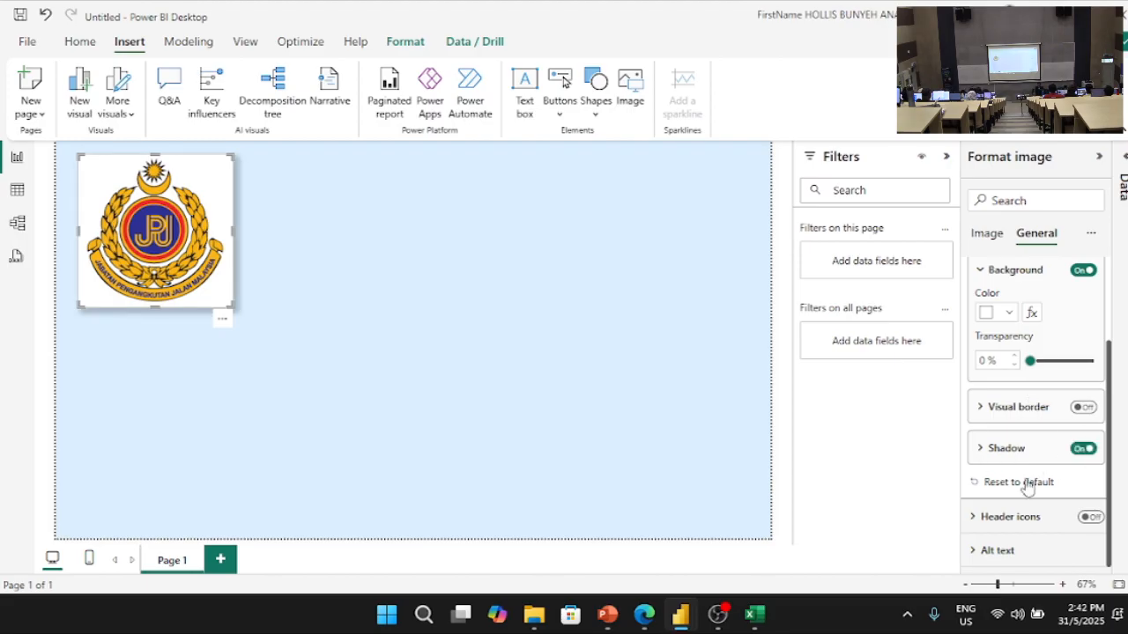
# - Turn on a visual border around the logo image with 15 px rounded corners
pyautogui.click(1007, 414)
pyautogui.click(1082, 408)
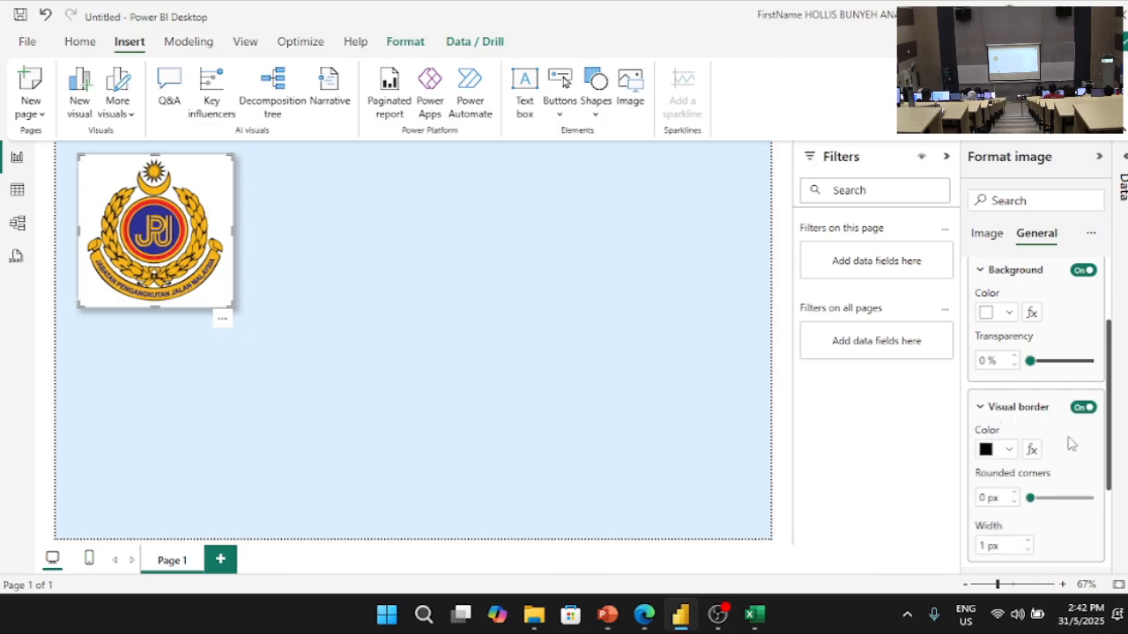
pyautogui.click(994, 500)
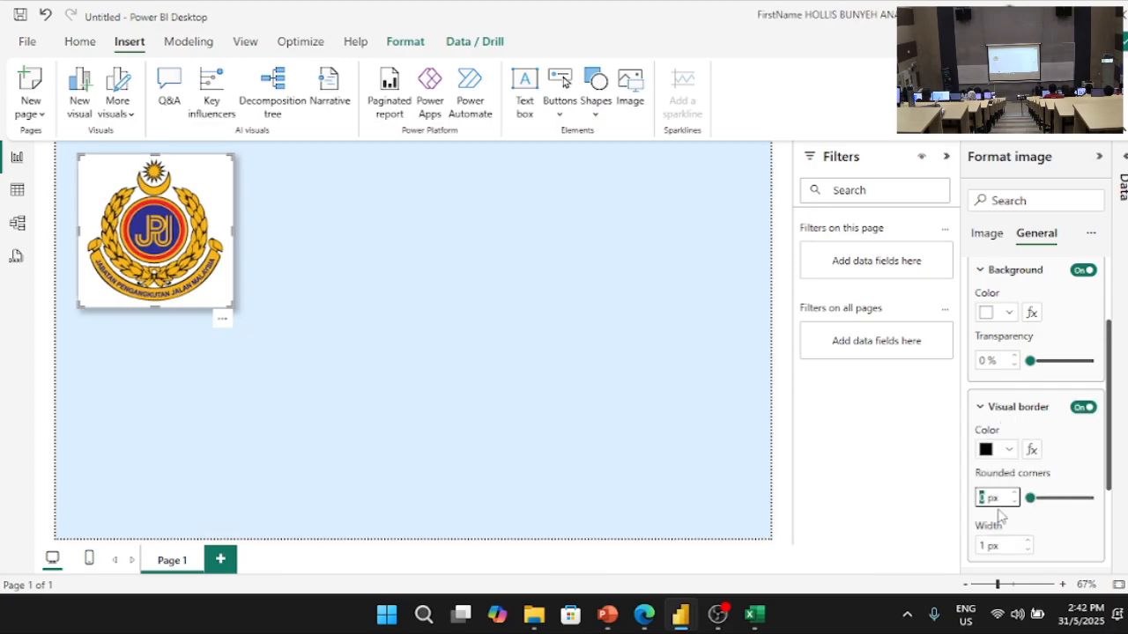
pyautogui.write('15')
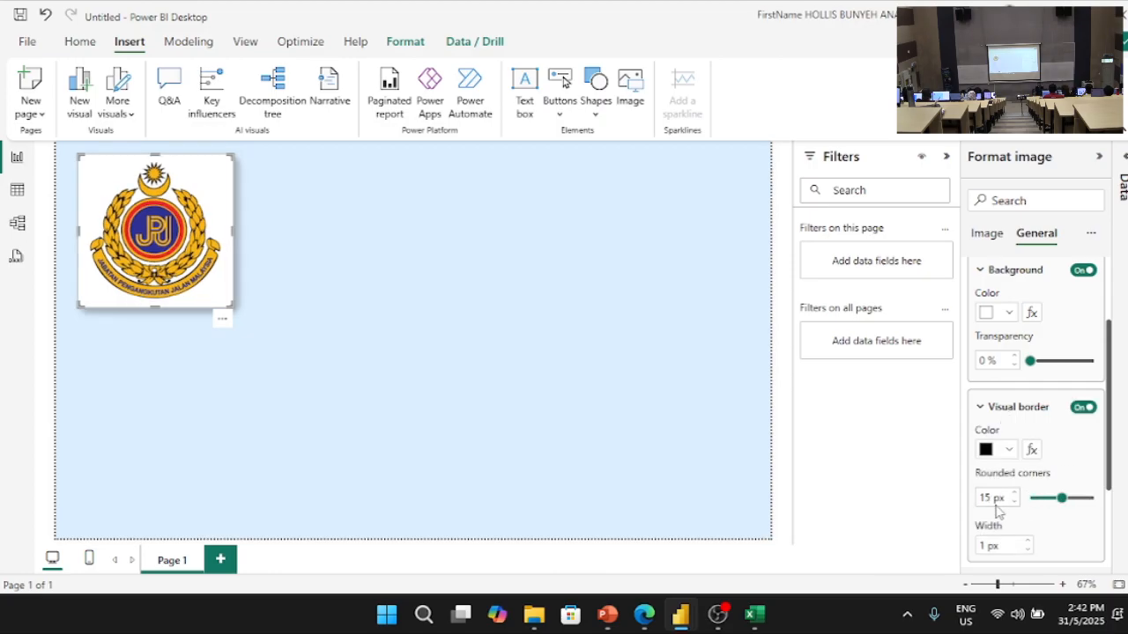
pyautogui.click(536, 323)
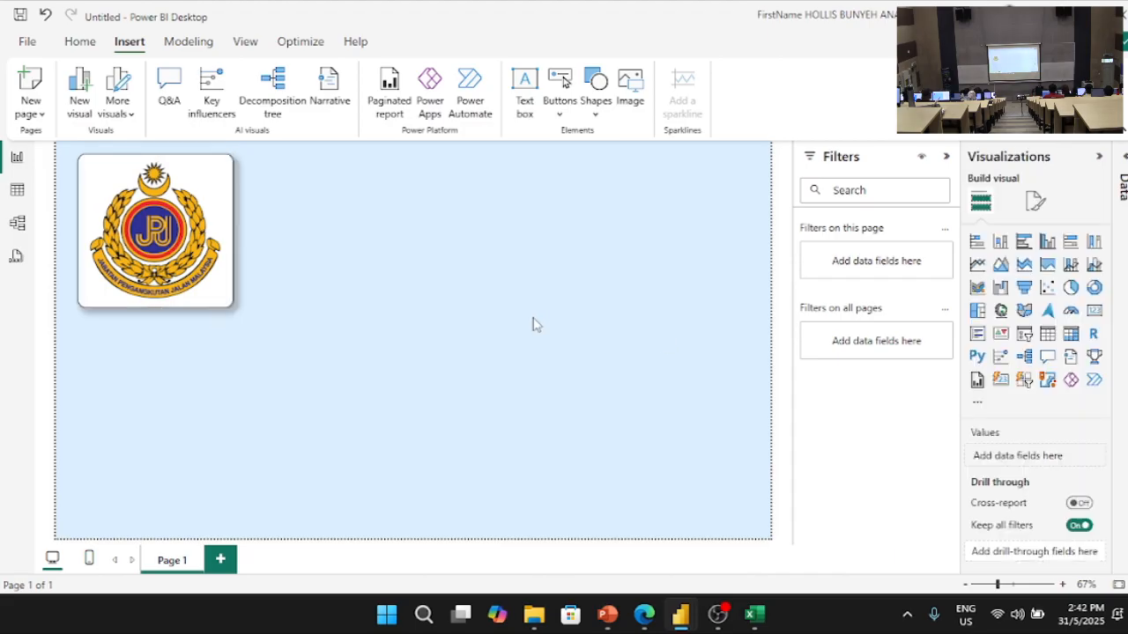
# - Set the visual border colour of the JPJ logo image to white
pyautogui.click(227, 262)
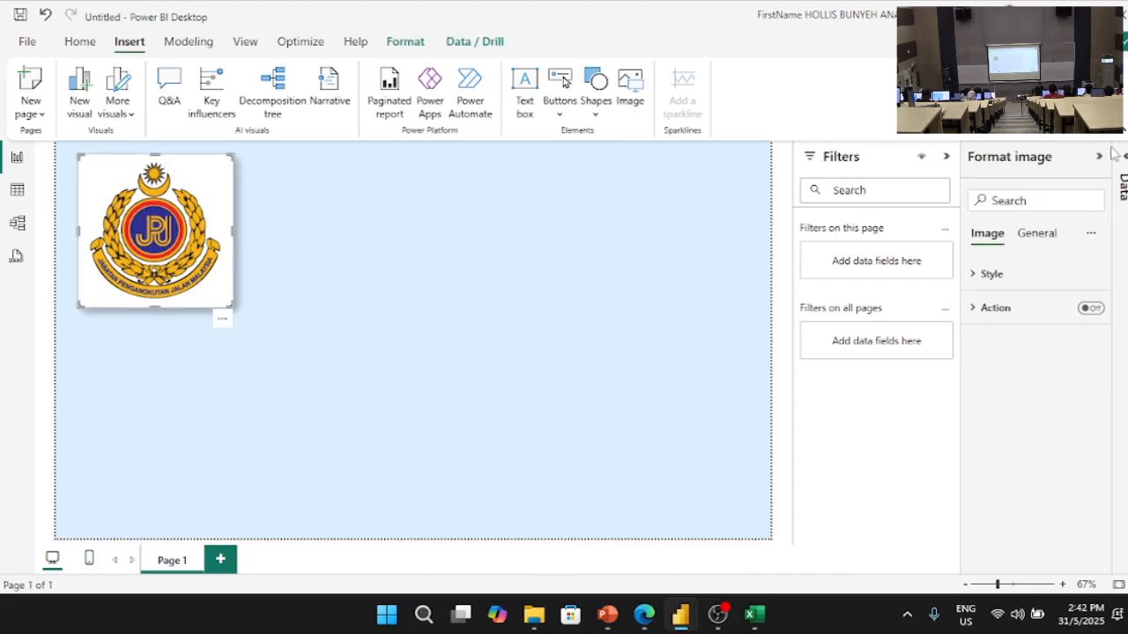
pyautogui.click(1037, 235)
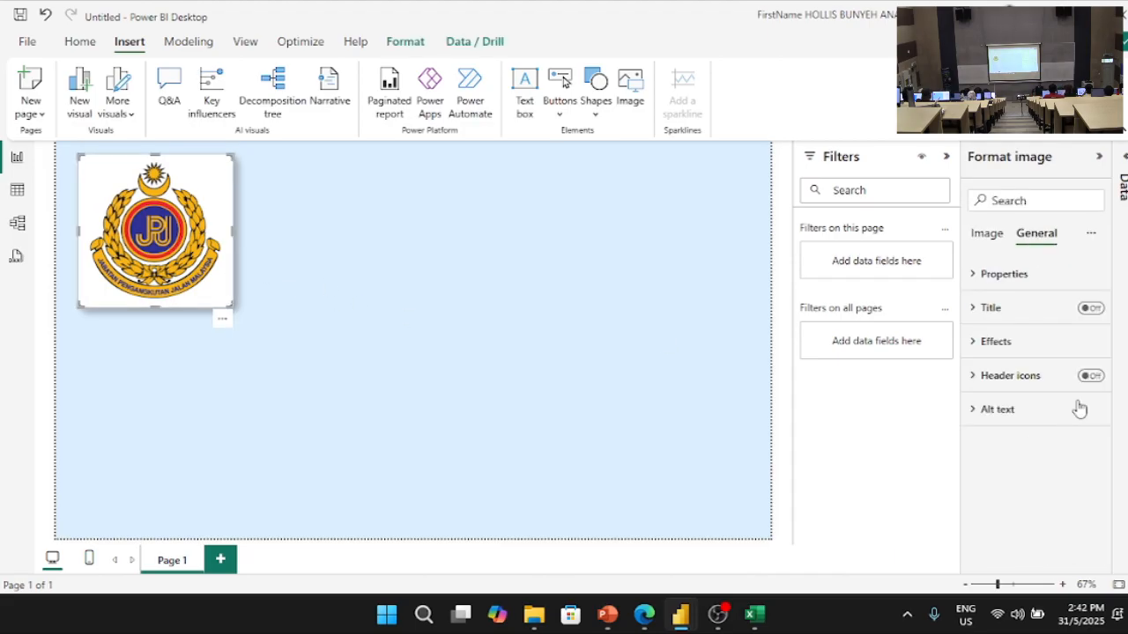
pyautogui.click(996, 345)
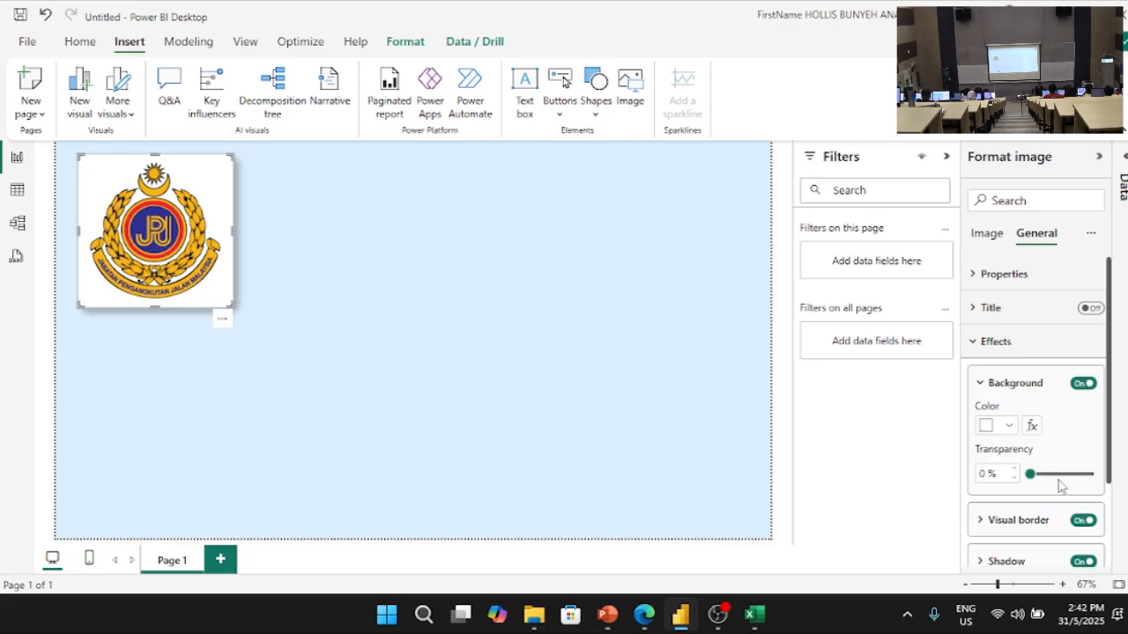
pyautogui.click(1019, 520)
pyautogui.scroll(-3, 1016, 515)
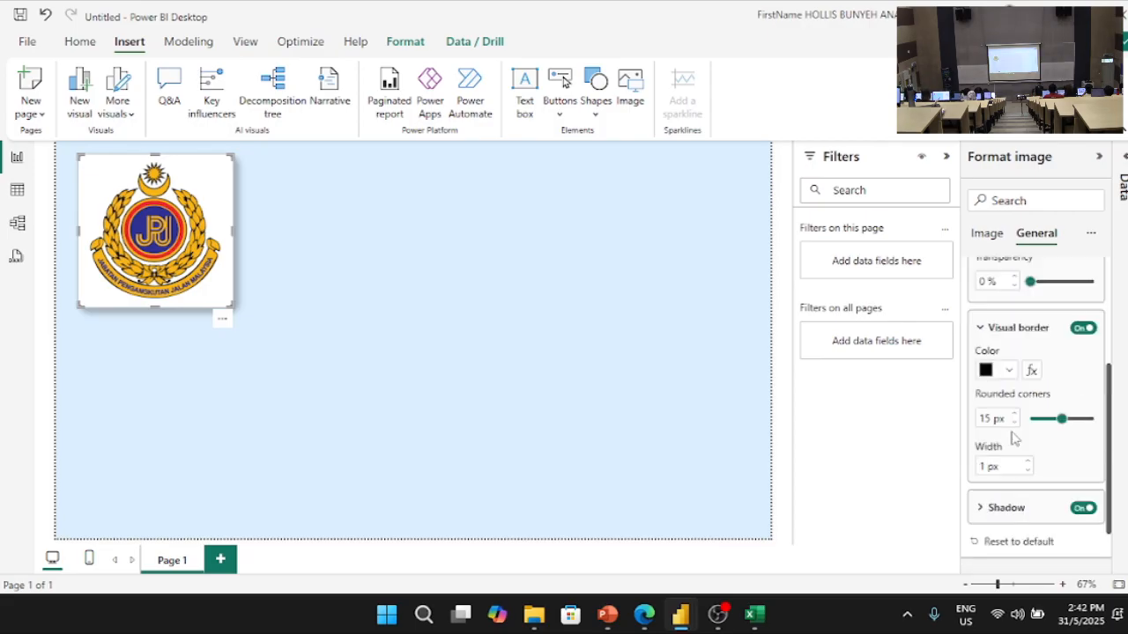
pyautogui.click(1009, 370)
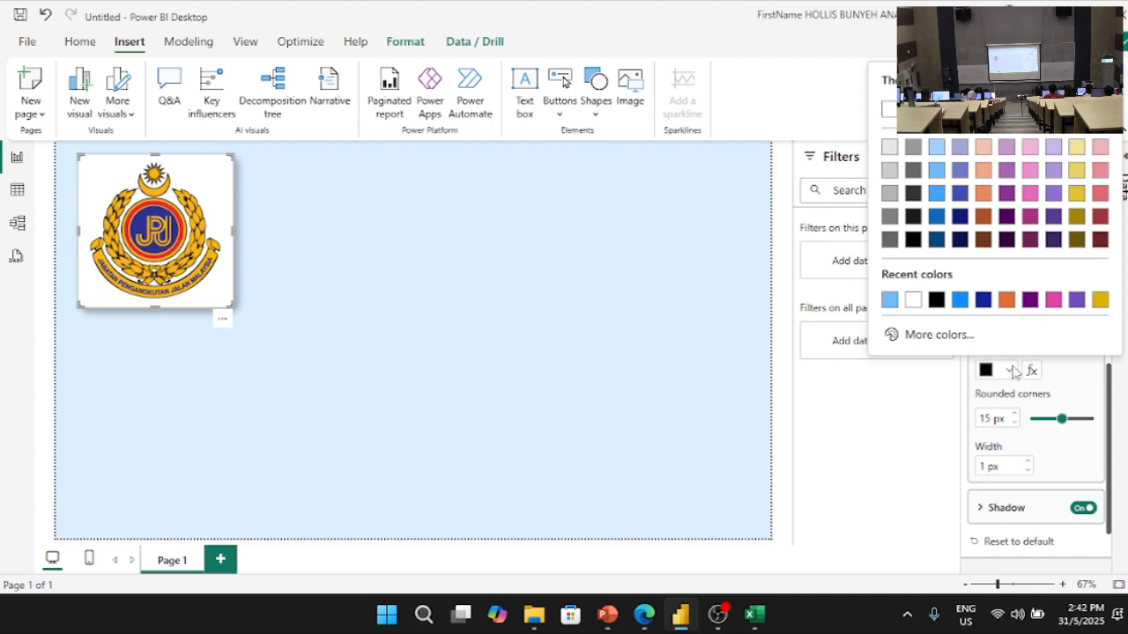
pyautogui.click(891, 111)
pyautogui.click(364, 255)
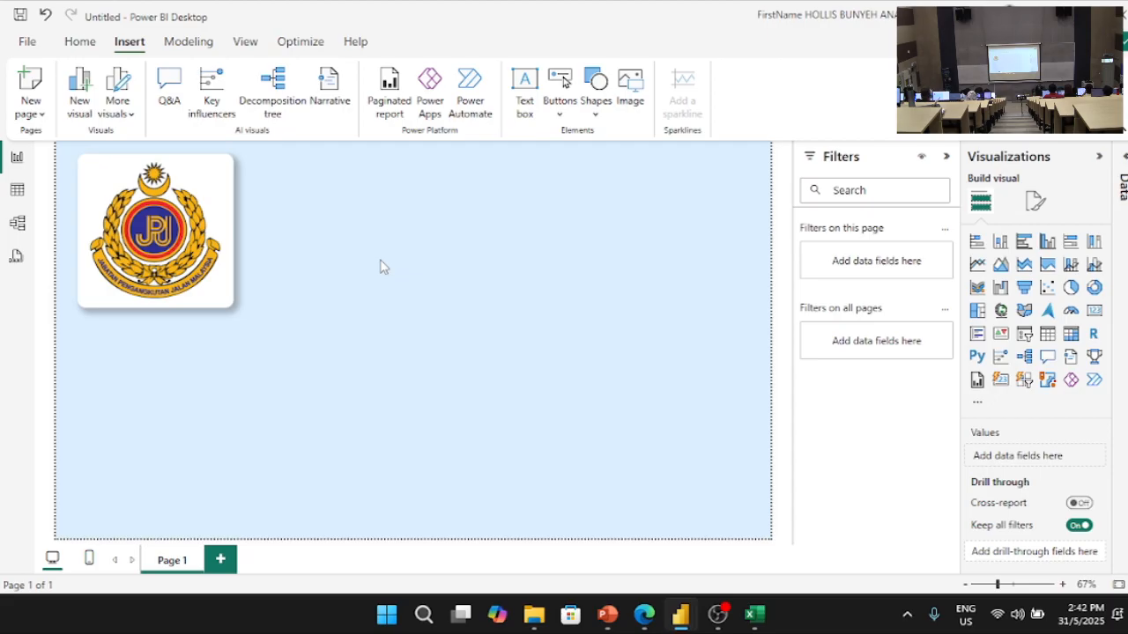
# - Shrink the JPJ logo image to about two thirds of its size and place it closer to the page's upper-left corner
pyautogui.click(225, 305)
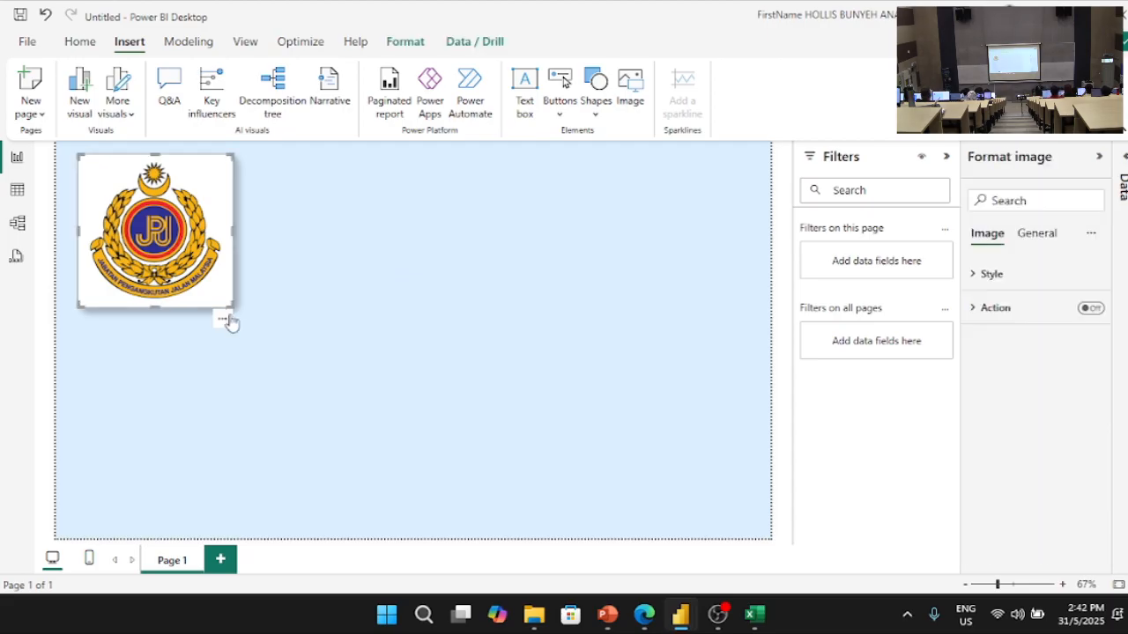
pyautogui.moveTo(233, 308); pyautogui.dragTo(134, 235)
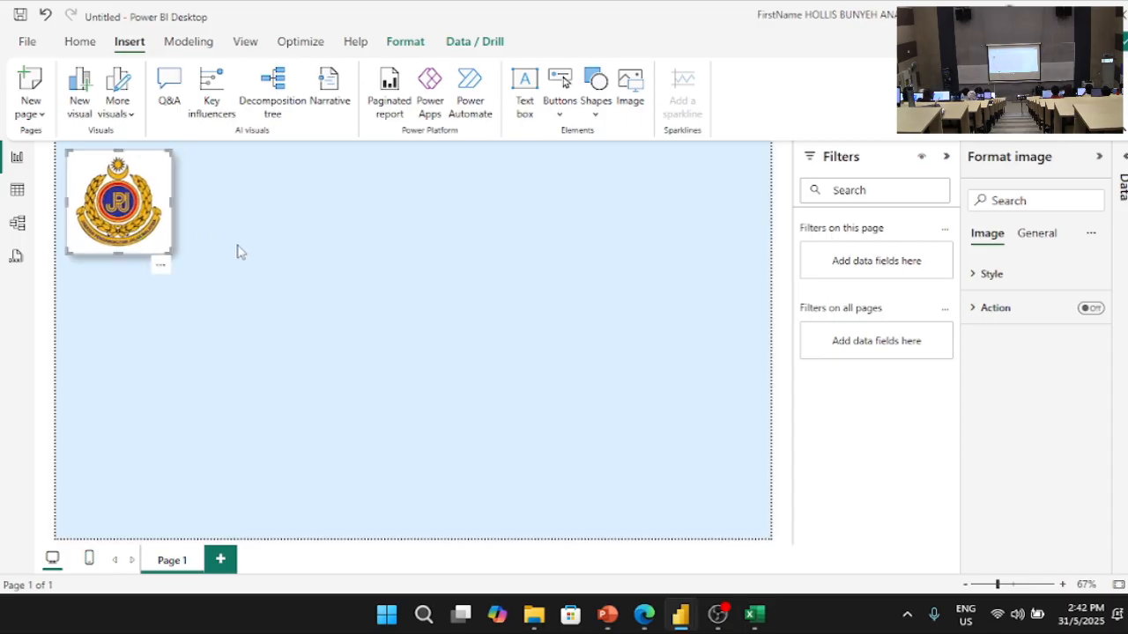
pyautogui.click(264, 306)
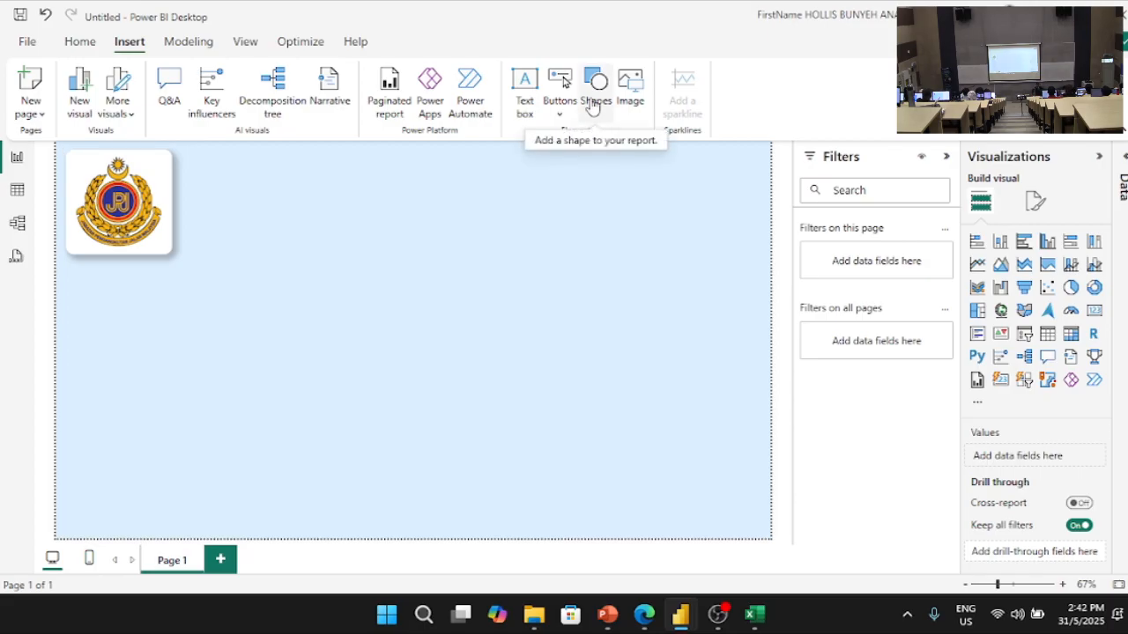
# - Review the layout of the finished Malaysian Car dashboard and expand the Data pane in the new report
pyautogui.moveTo(680, 614)
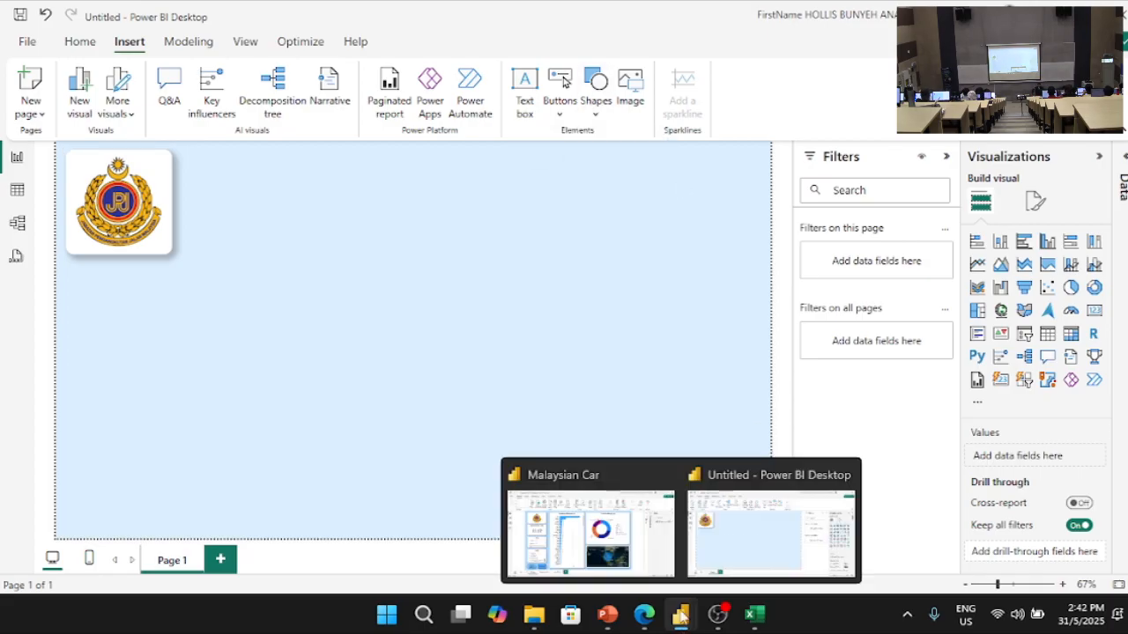
pyautogui.click(603, 493)
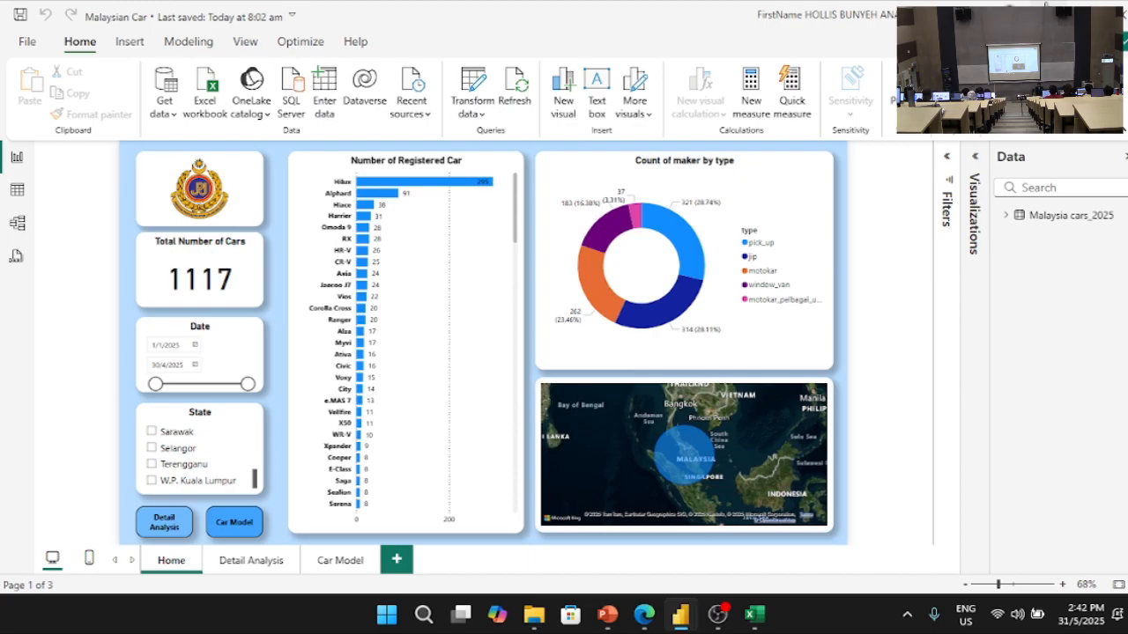
pyautogui.hotkey('alt', 'Tab')
pyautogui.click(1123, 167)
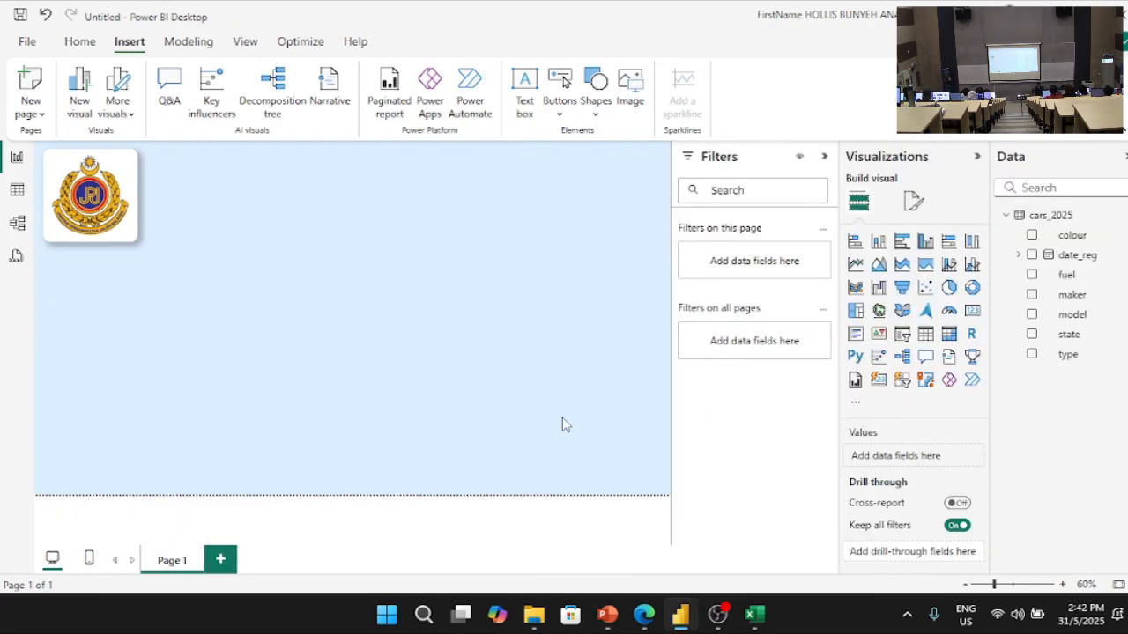
pyautogui.hotkey('alt', 'Tab')
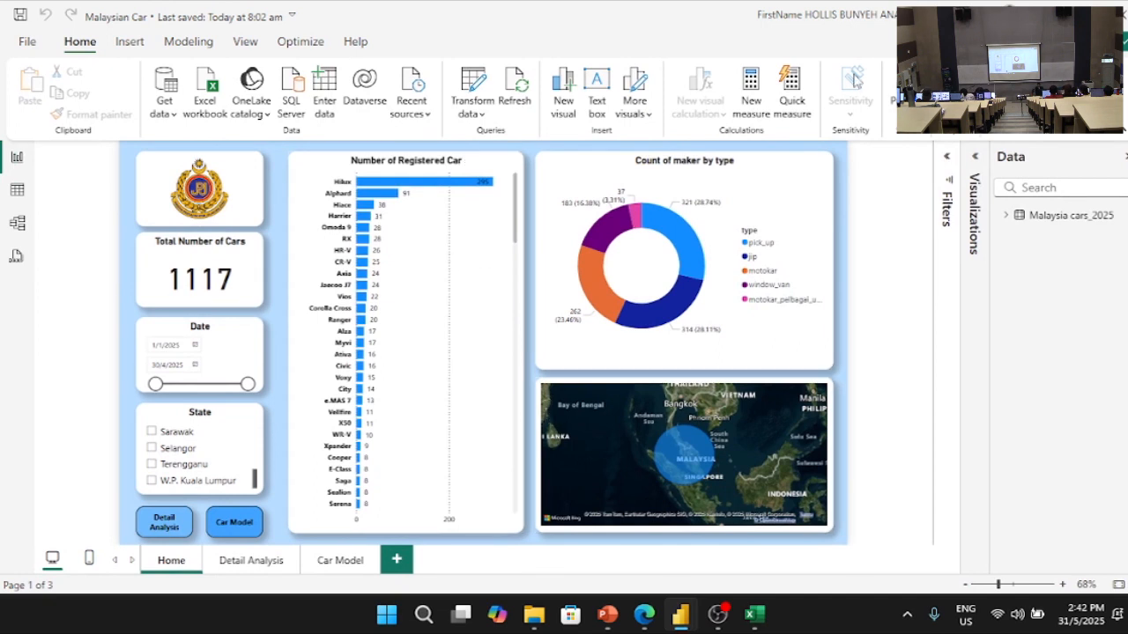
pyautogui.hotkey('alt', 'Tab')
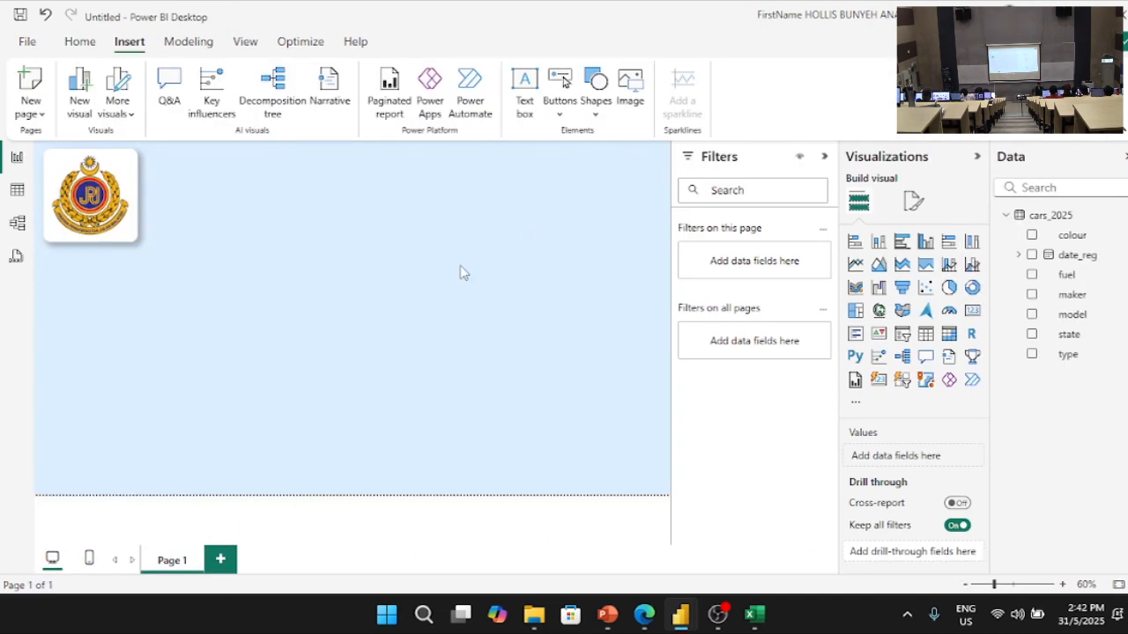
# - Add an empty stacked bar chart and enlarge it into a tall visual beside the logo, spanning most of the page height
pyautogui.click(854, 243)
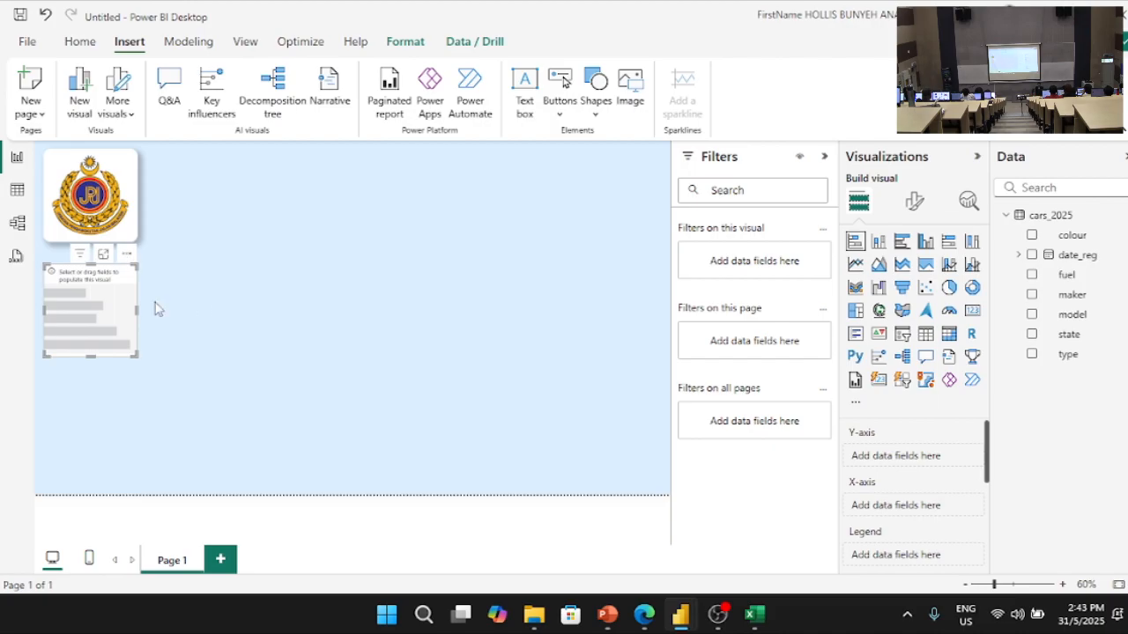
pyautogui.moveTo(220, 280); pyautogui.dragTo(299, 461)
pyautogui.moveTo(272, 312); pyautogui.dragTo(196, 319)
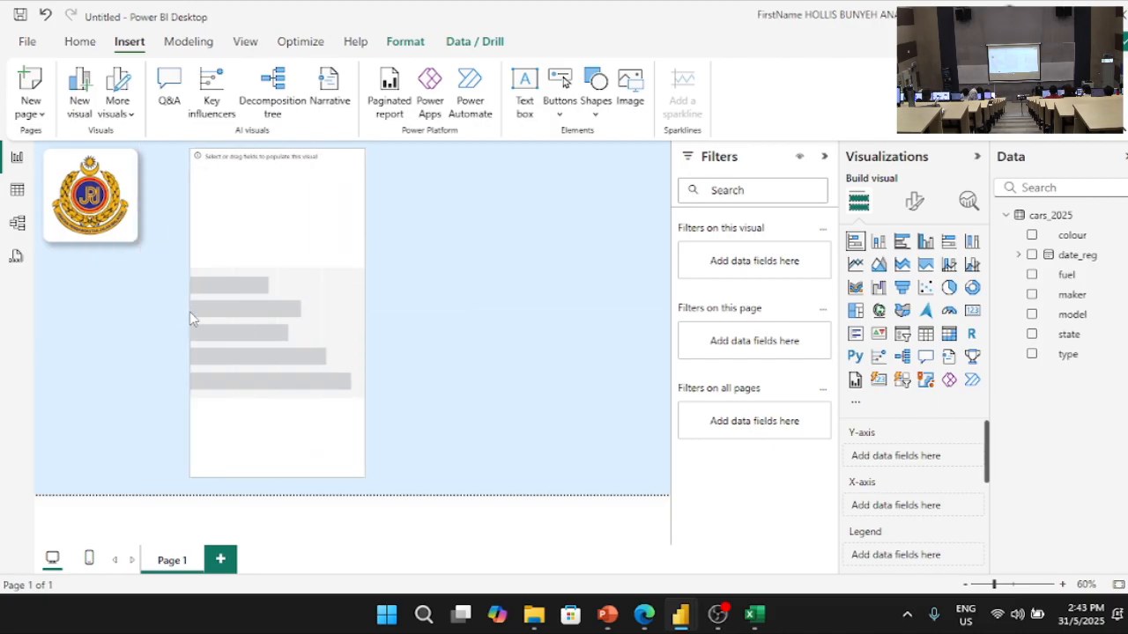
pyautogui.moveTo(365, 314); pyautogui.dragTo(417, 321)
pyautogui.moveTo(354, 335); pyautogui.dragTo(355, 335)
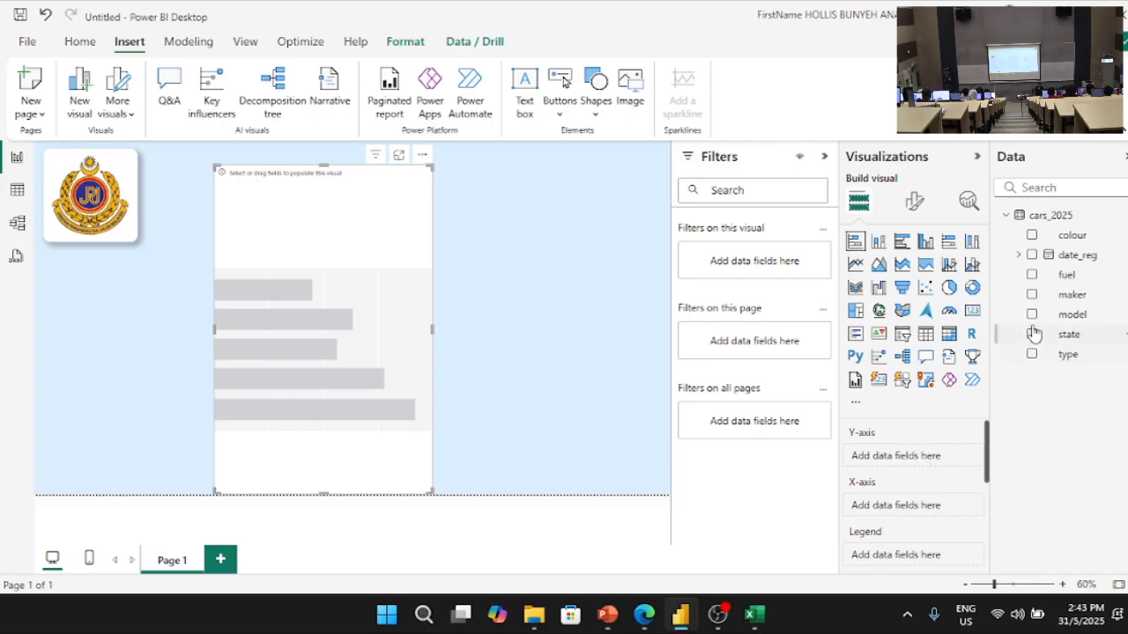
# - Plot the count of maker on the X-axis against model on the Y-axis, and widen the bar chart
pyautogui.moveTo(1089, 303); pyautogui.dragTo(937, 455)
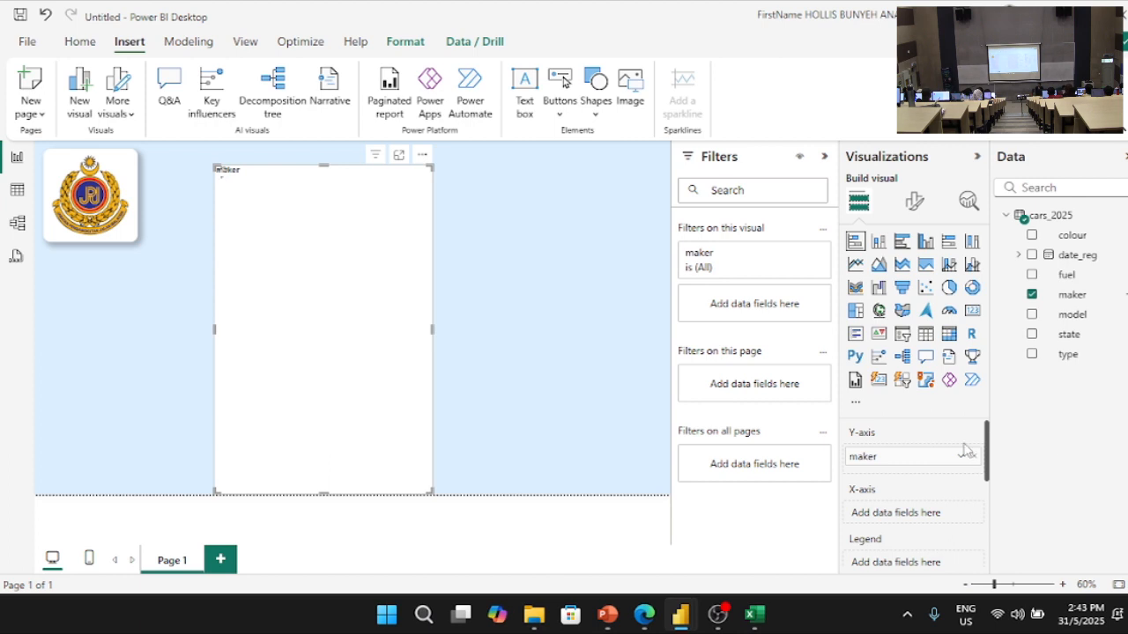
pyautogui.hotkey('alt', 'Tab')
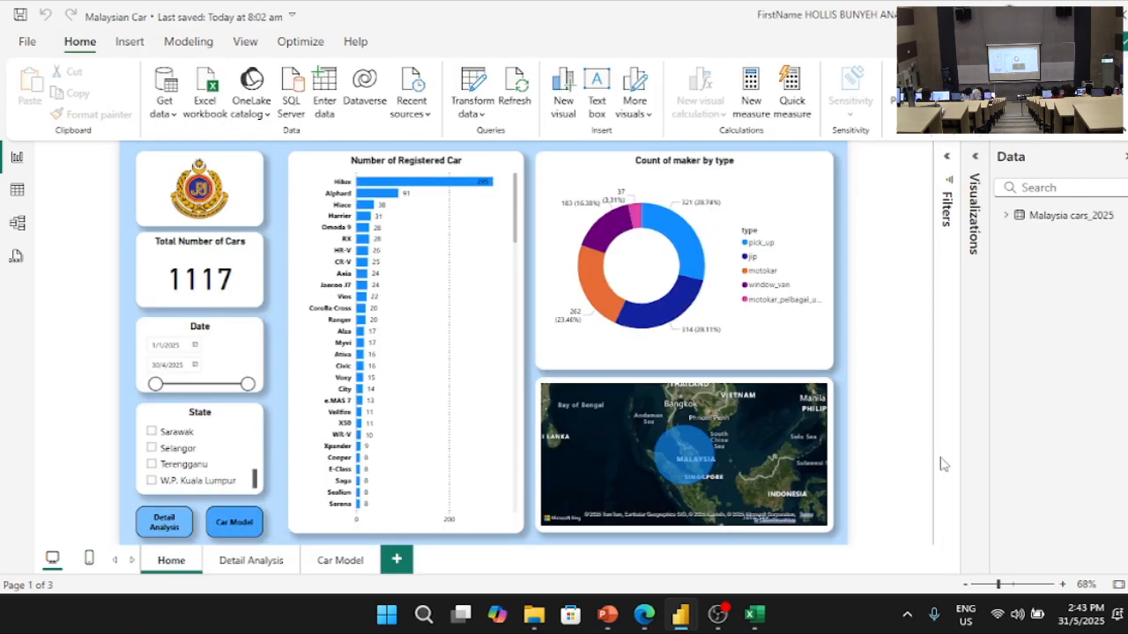
pyautogui.hotkey('alt', 'Tab')
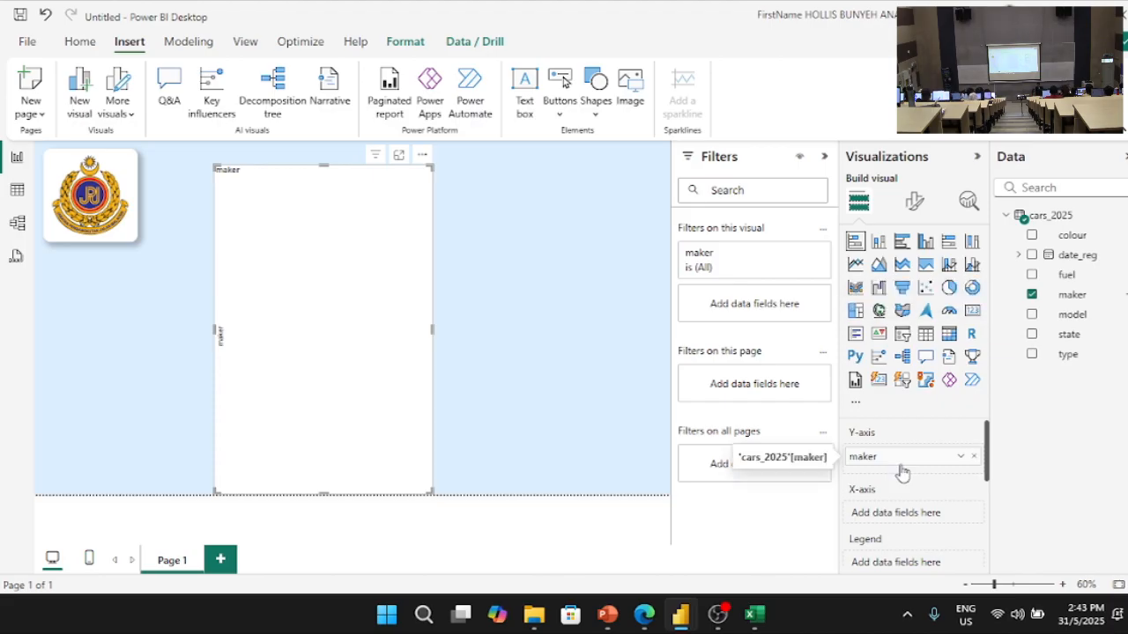
pyautogui.moveTo(904, 467); pyautogui.dragTo(908, 520)
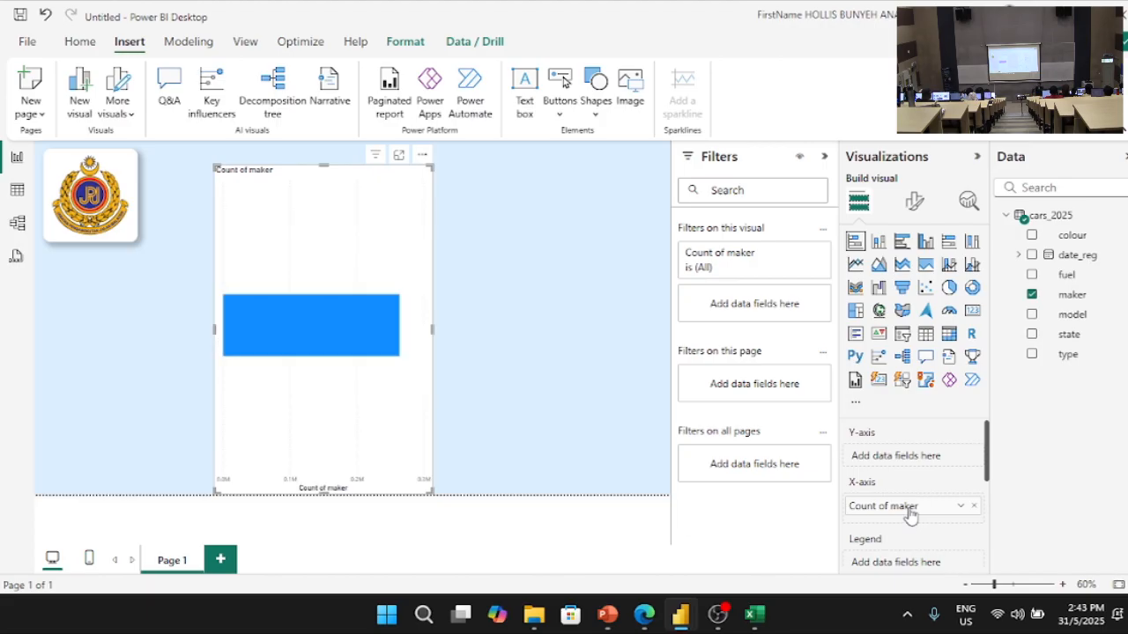
pyautogui.moveTo(1068, 317); pyautogui.dragTo(911, 460)
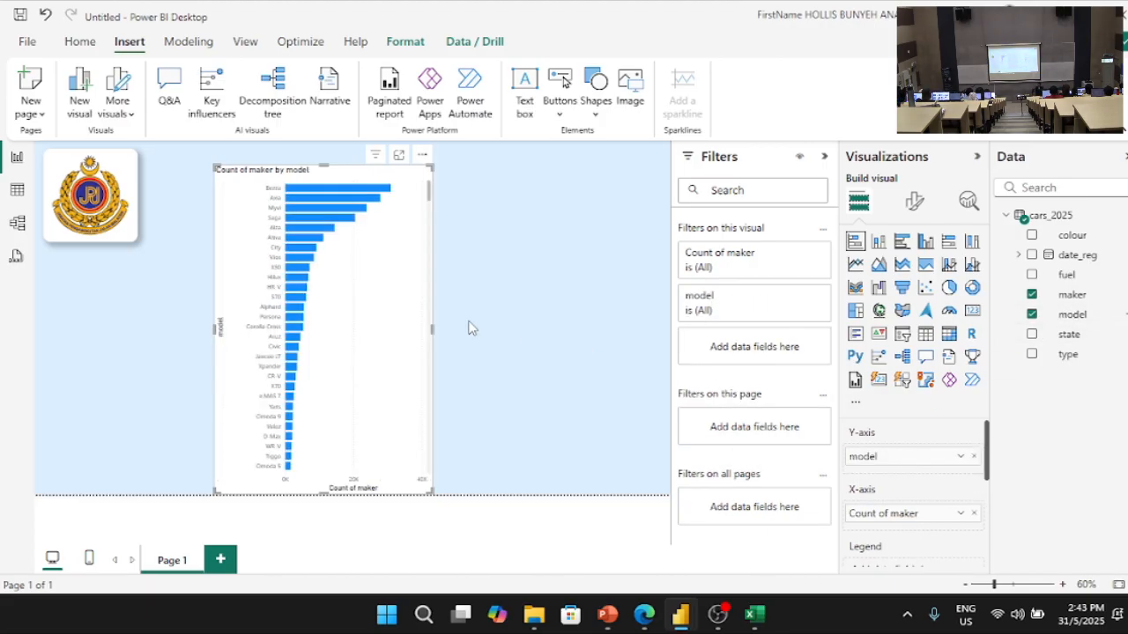
pyautogui.moveTo(431, 329)
pyautogui.mouseDown()
pyautogui.moveTo(502, 333)
pyautogui.moveTo(432, 335)
pyautogui.moveTo(430, 324)
pyautogui.mouseUp()
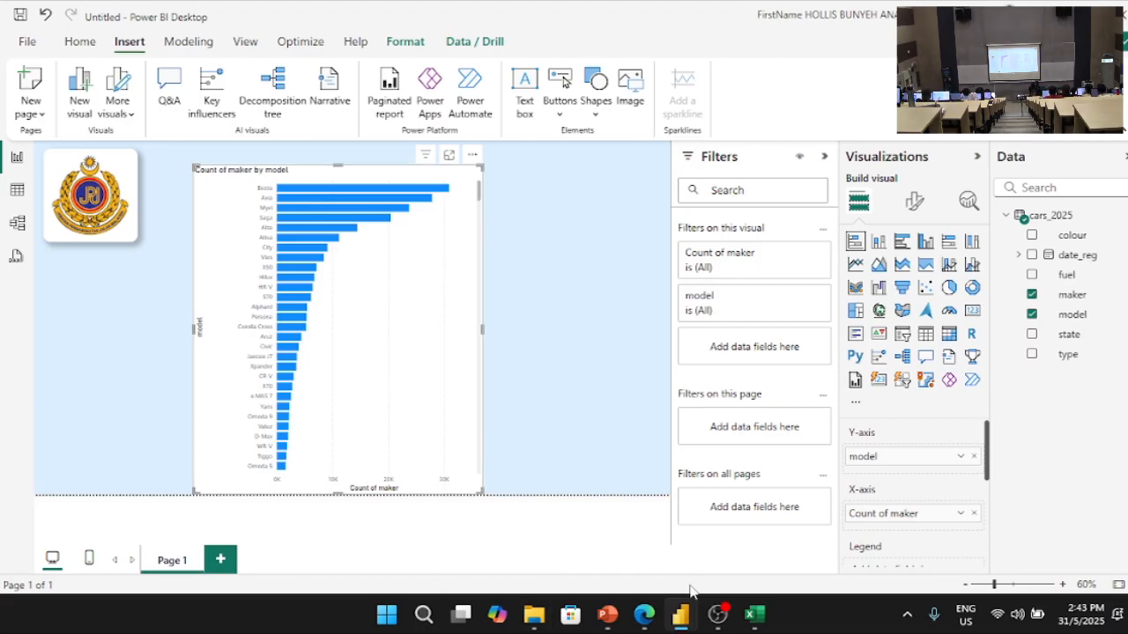
# - Examine the maker and model columns of the cars_2025 workbook in Excel and return to the new Power BI report
pyautogui.click(756, 616)
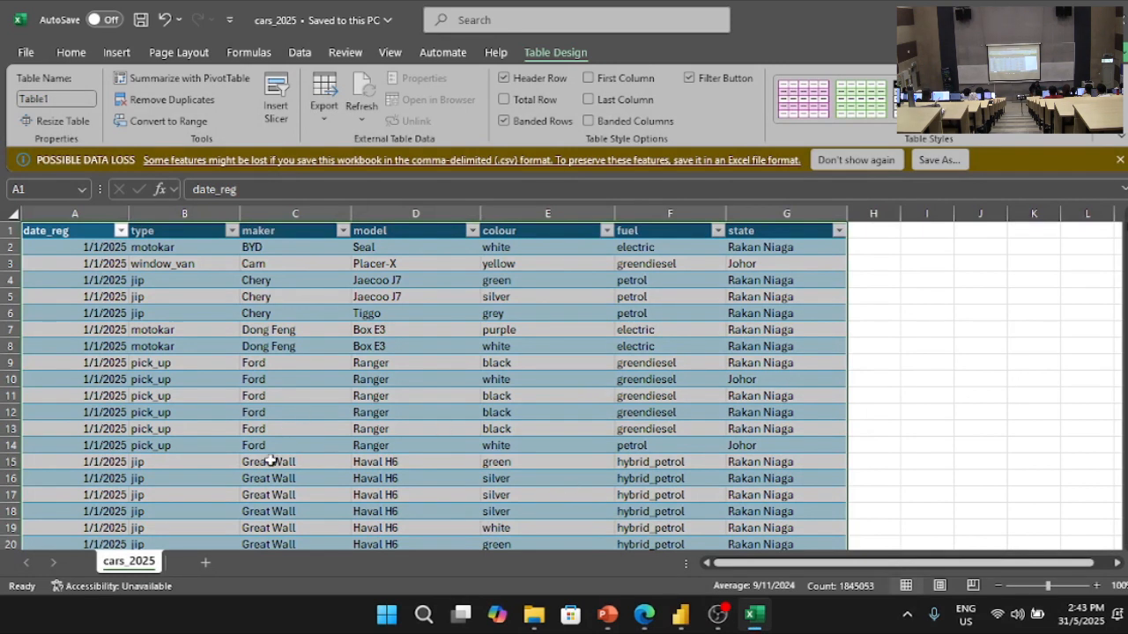
pyautogui.scroll(-5, 269, 465)
pyautogui.scroll(-12, 268, 465)
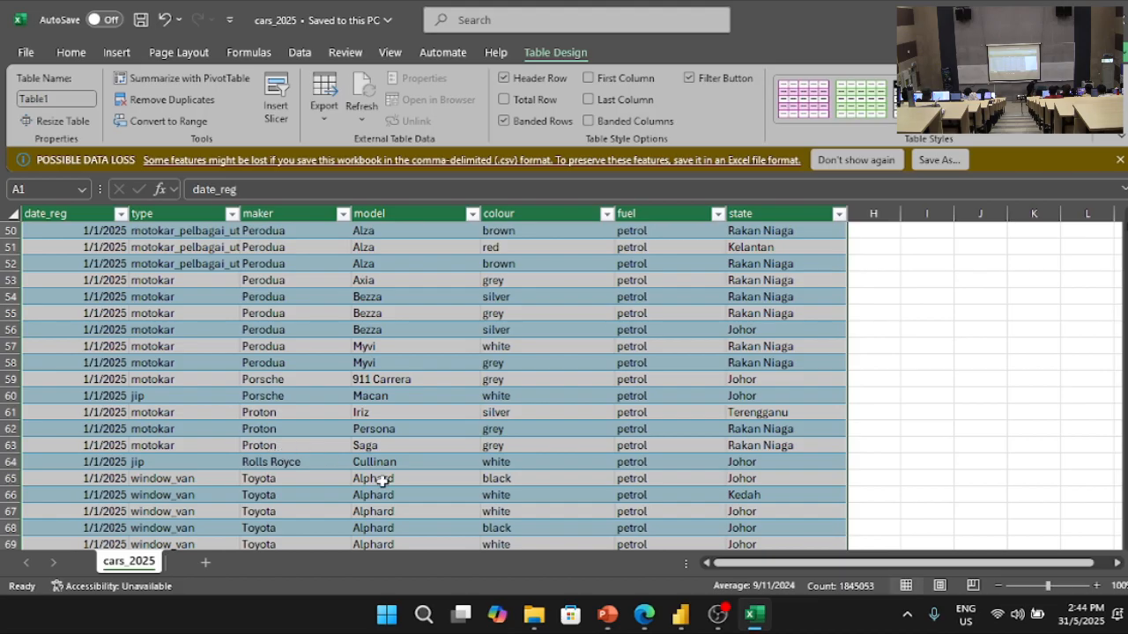
pyautogui.moveTo(681, 615)
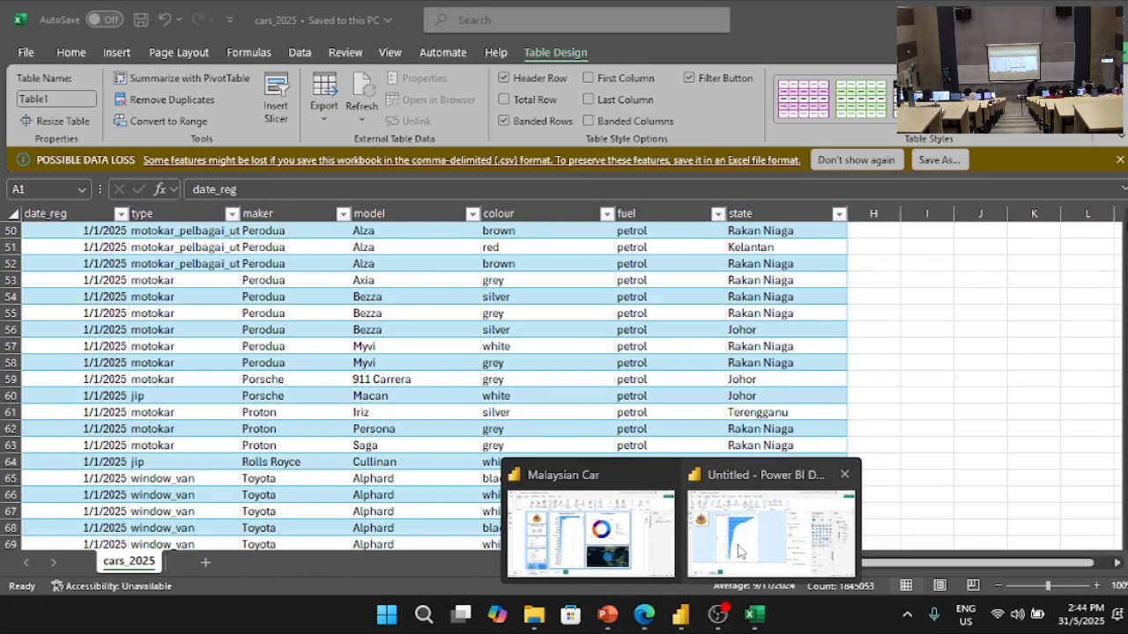
pyautogui.click(739, 552)
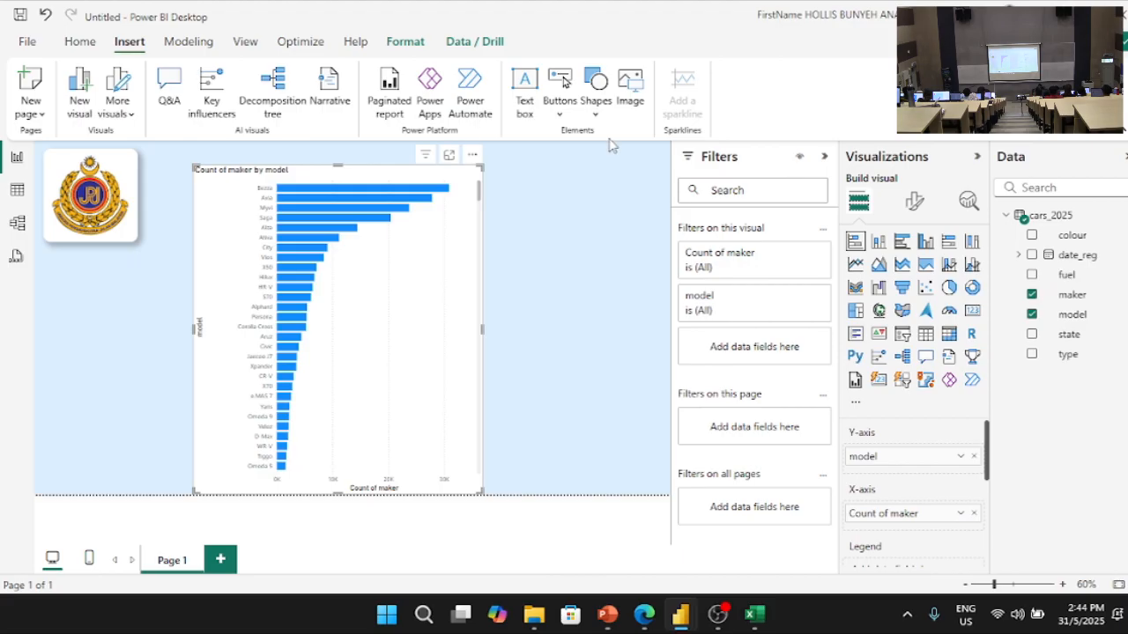
# - Highlight the Bezza bar, clear the highlight, inspect the bar's maker count, and briefly recheck the cars_2025 workbook
pyautogui.click(407, 189)
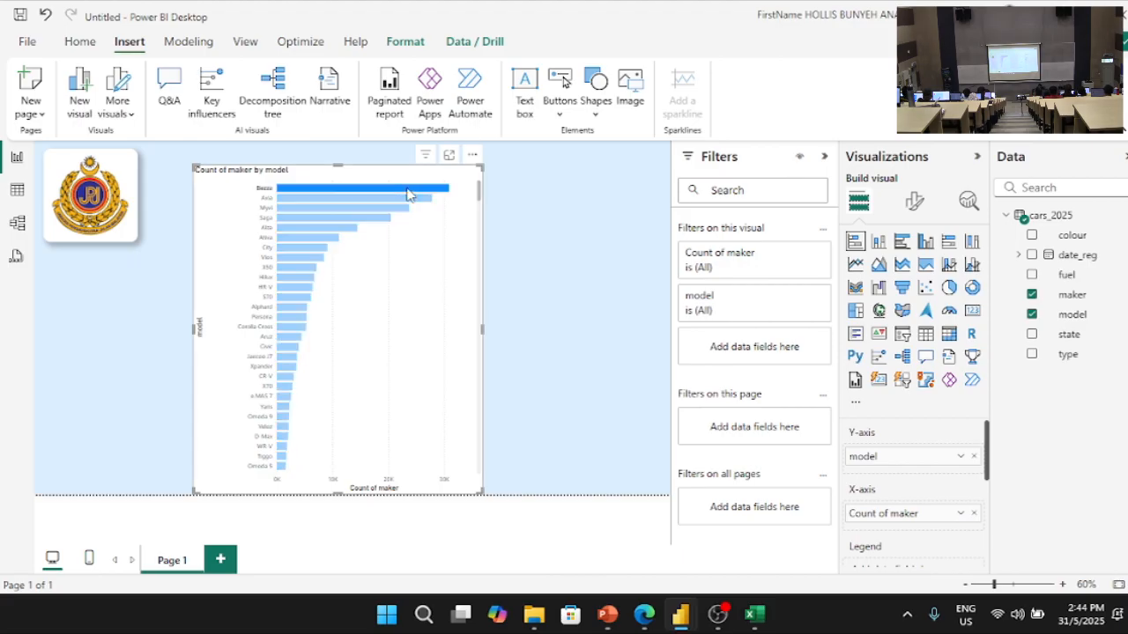
pyautogui.click(424, 189)
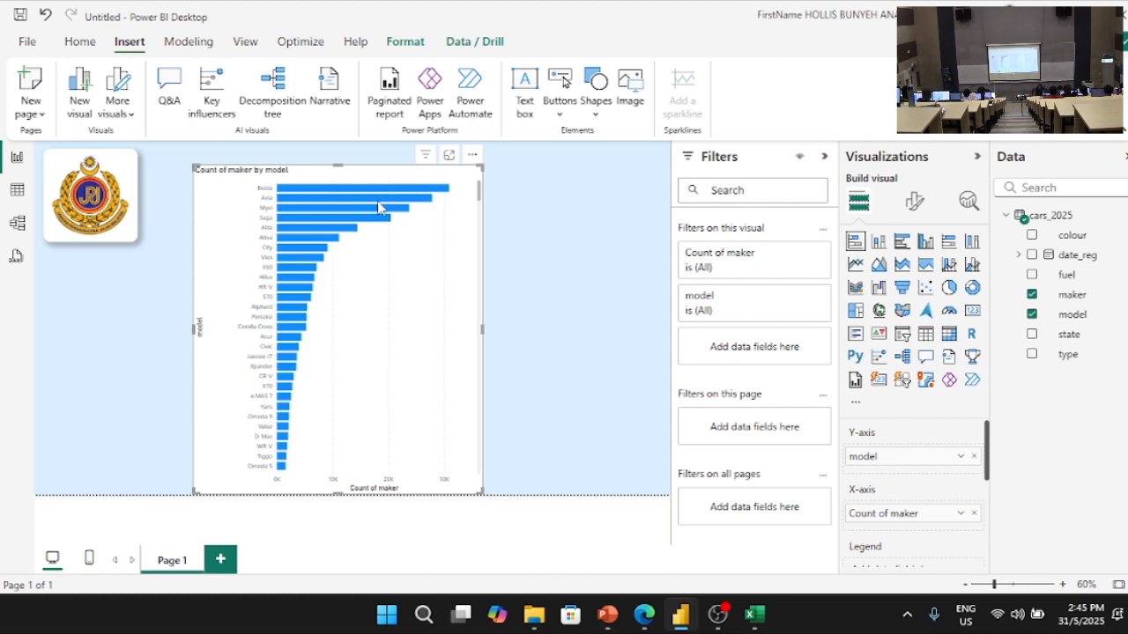
pyautogui.click(551, 238)
pyautogui.moveTo(412, 194)
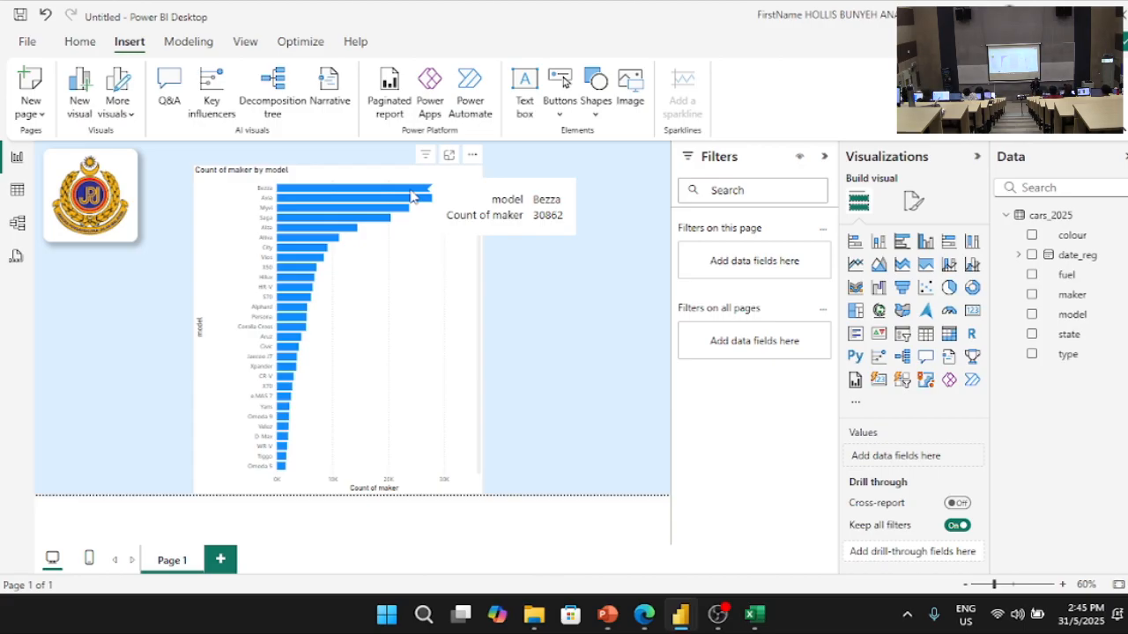
pyautogui.click(450, 273)
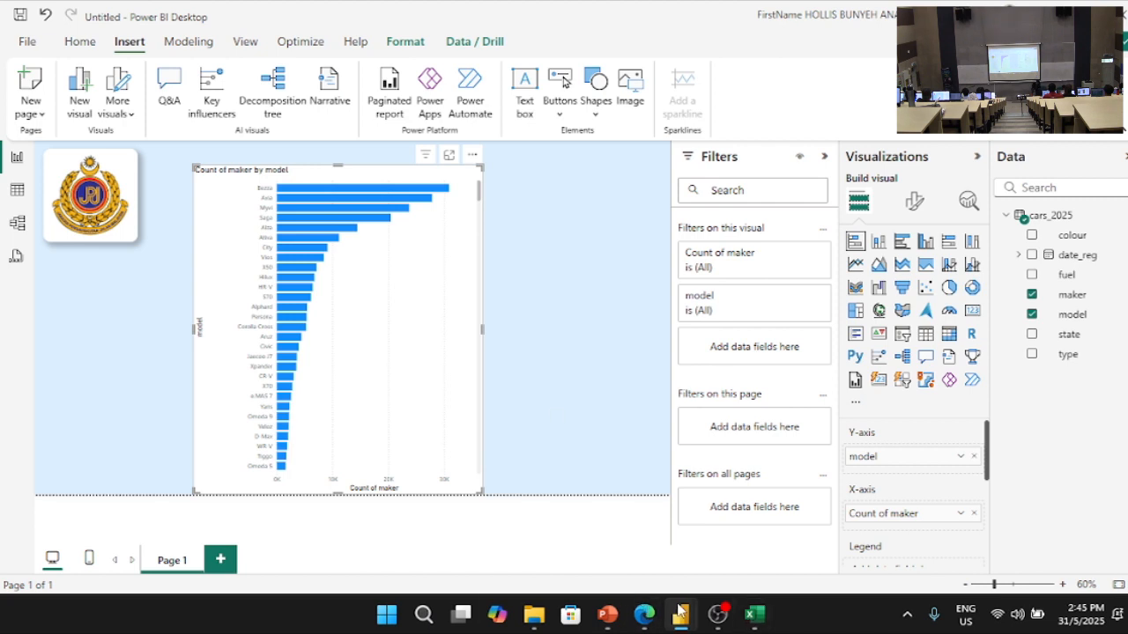
pyautogui.click(762, 617)
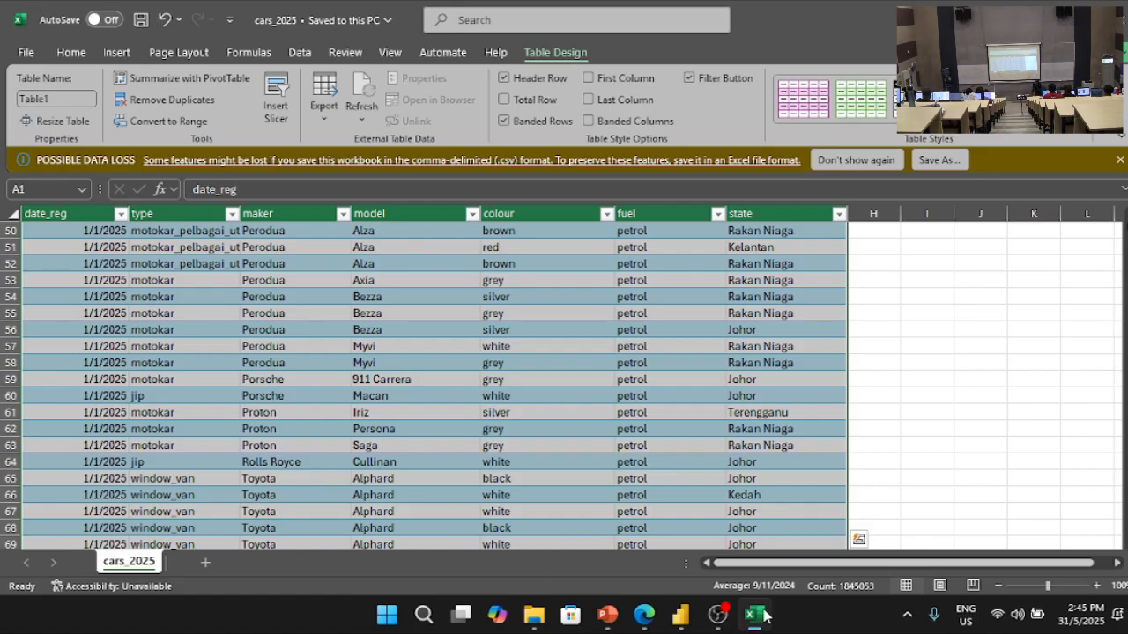
pyautogui.hotkey('alt', 'Tab')
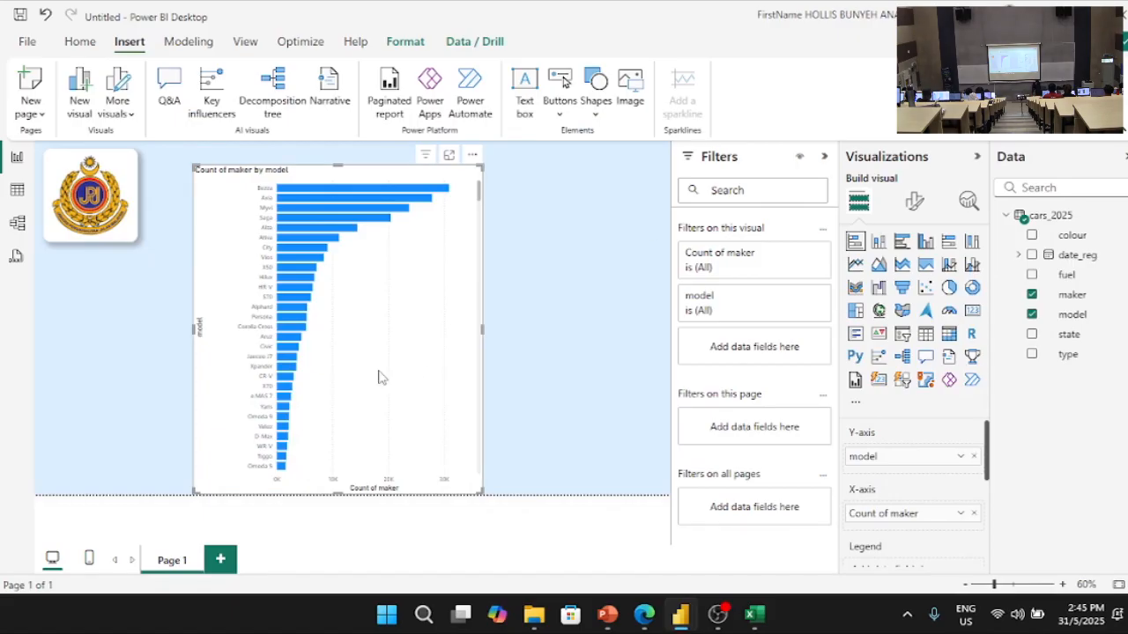
# - Move the bar chart slightly up and closer to the logo, near the page's upper edge
pyautogui.click(495, 357)
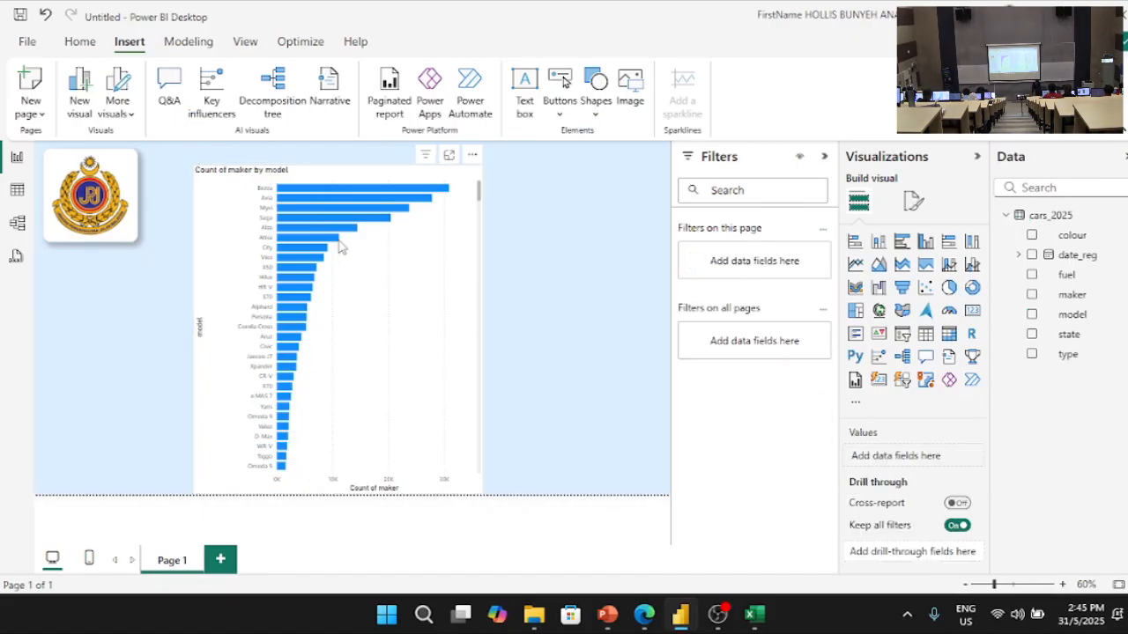
pyautogui.click(226, 245)
pyautogui.moveTo(226, 245); pyautogui.dragTo(218, 234)
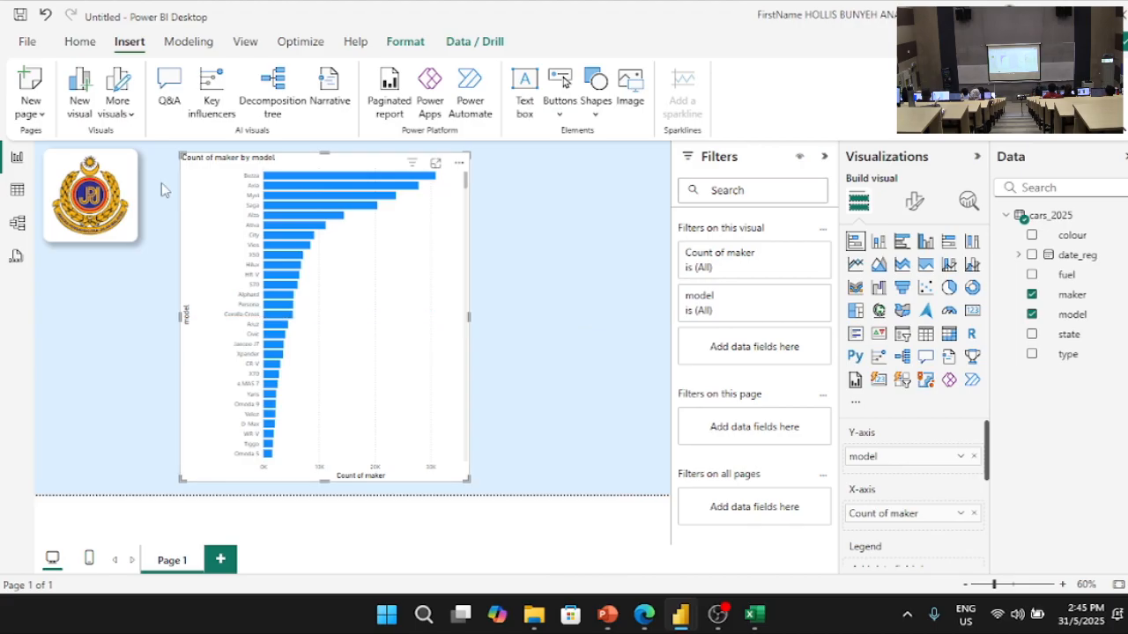
# - Copy the JPJ logo's formatting onto the bar chart with Format painter, then deselect the chart
pyautogui.click(126, 182)
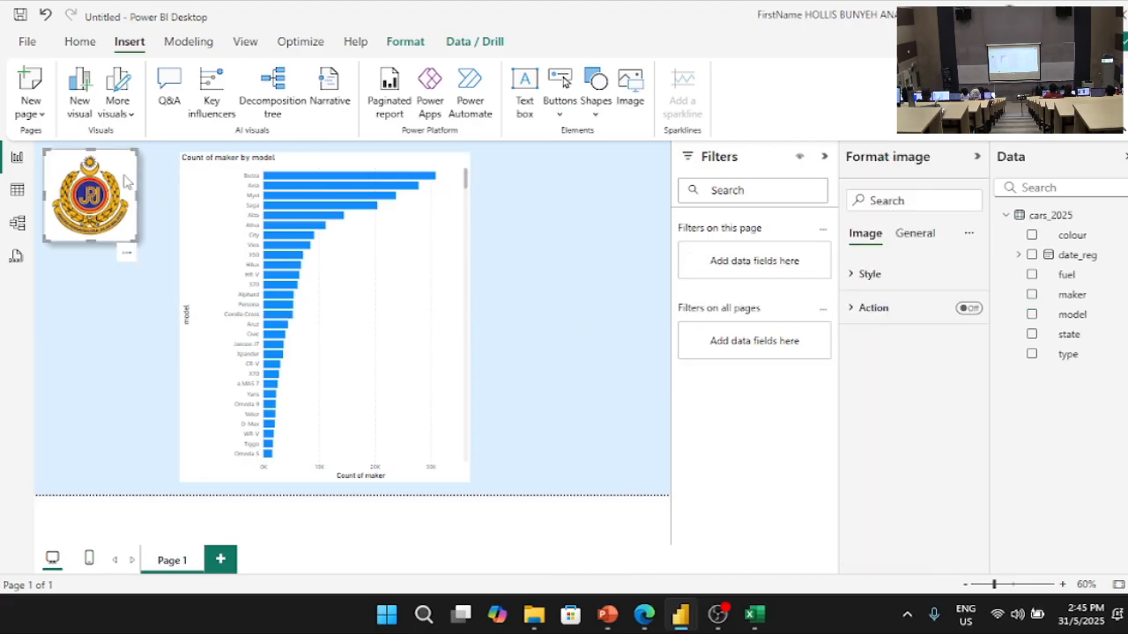
pyautogui.click(88, 42)
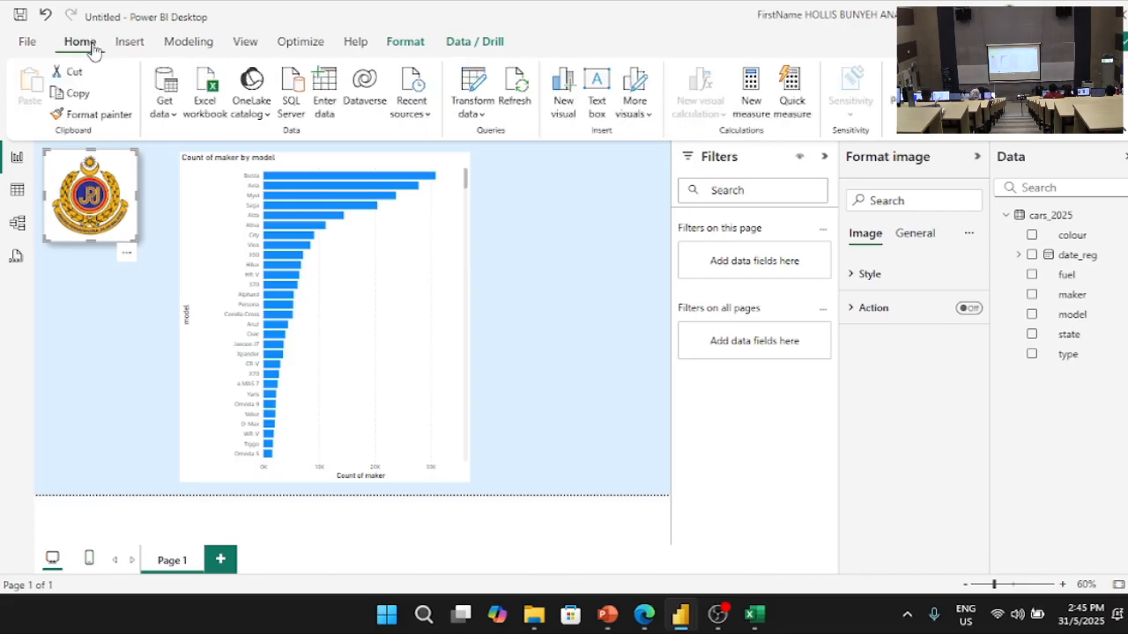
pyautogui.click(105, 116)
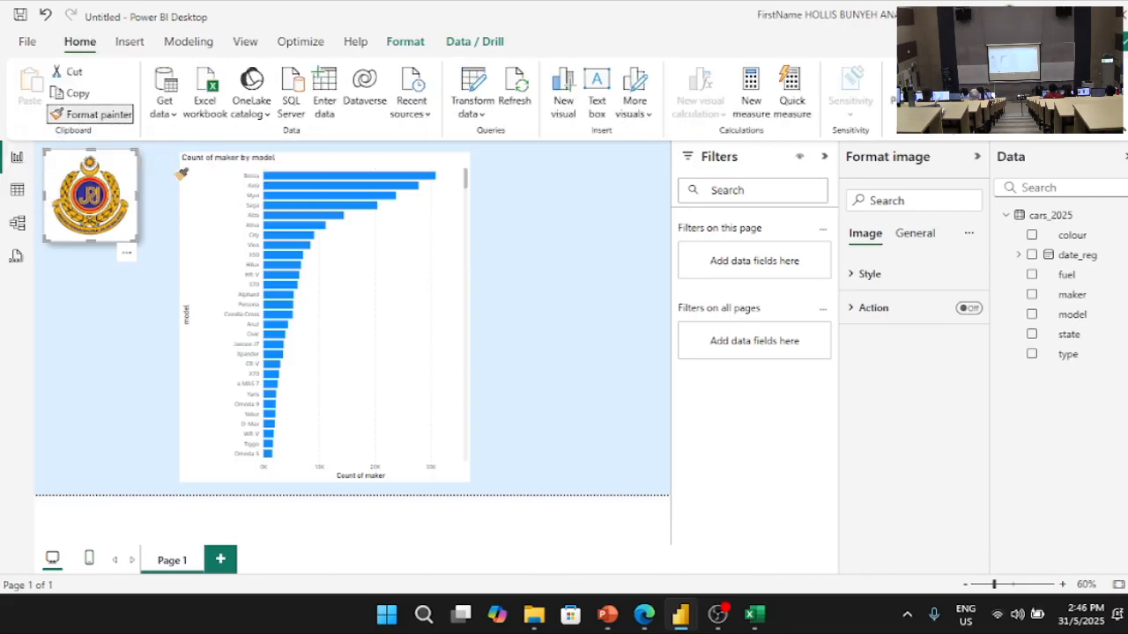
pyautogui.click(194, 176)
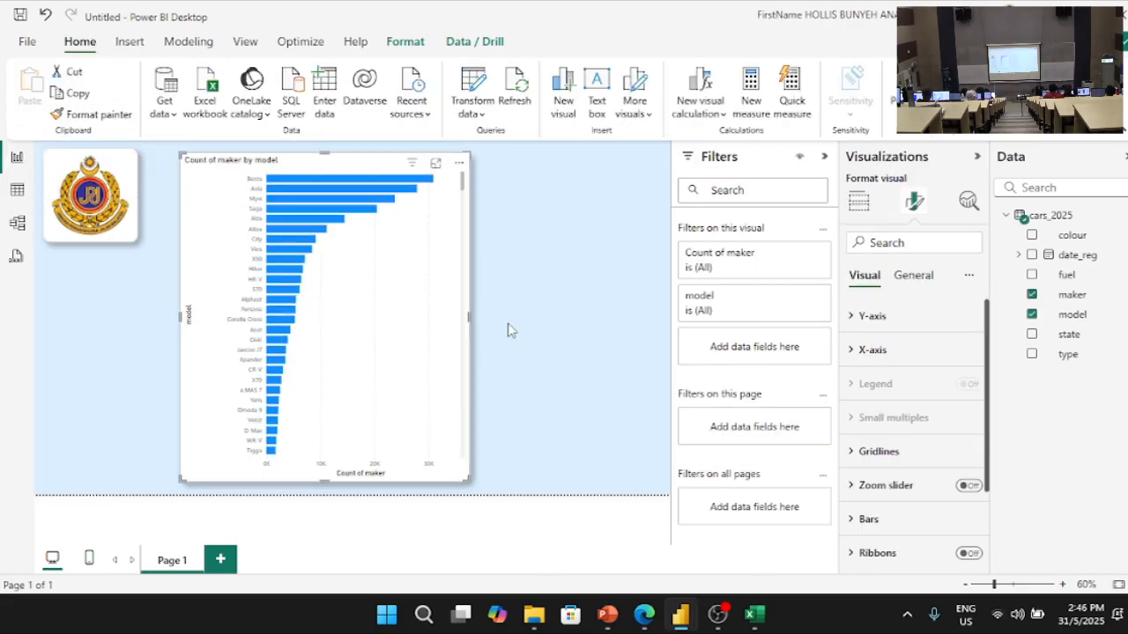
pyautogui.click(538, 394)
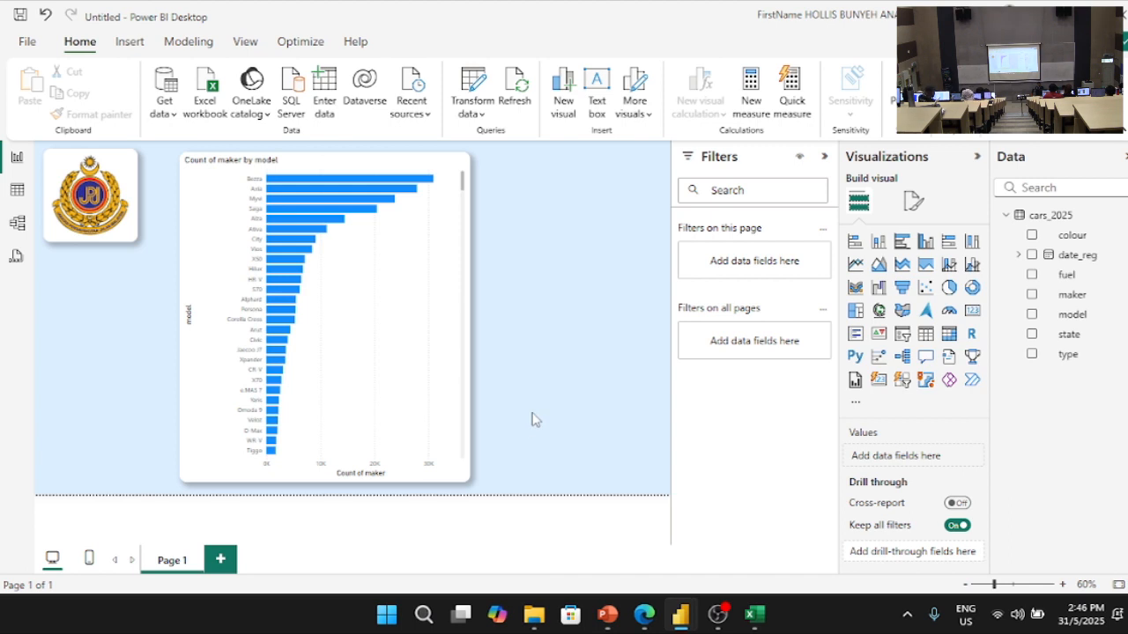
# - Turn off the Y-axis title of the bar chart
pyautogui.click(187, 248)
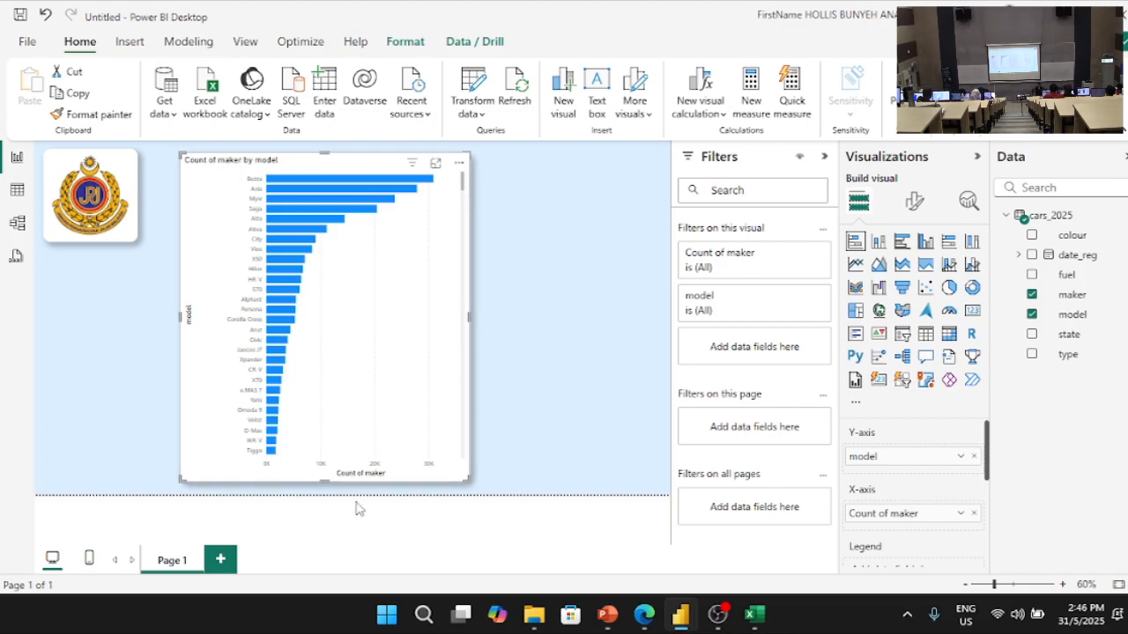
pyautogui.click(914, 201)
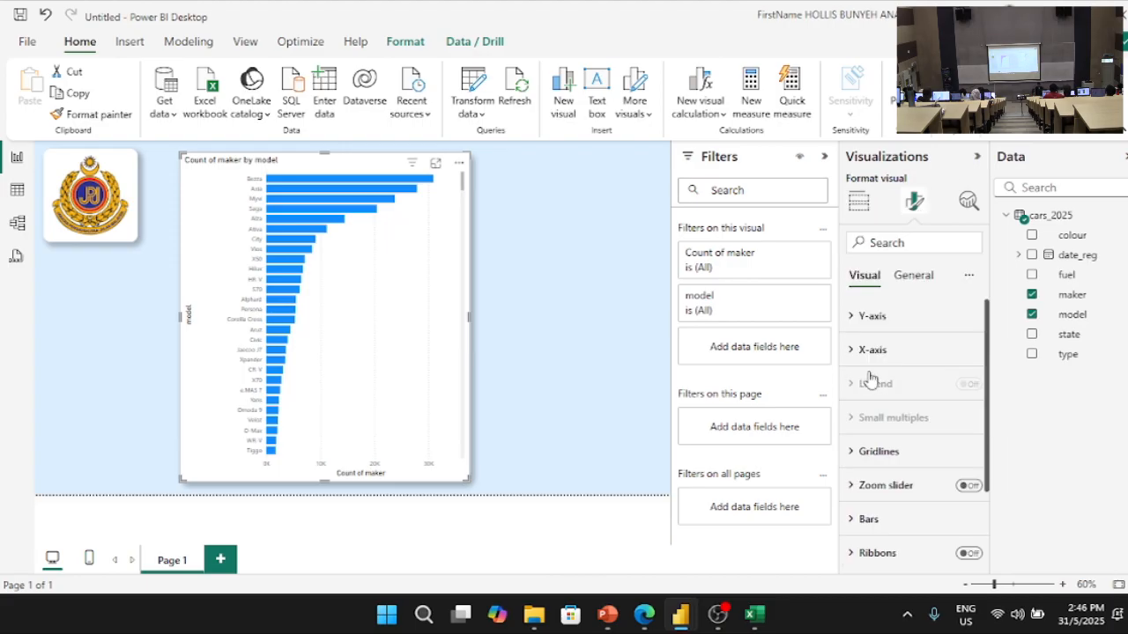
pyautogui.click(873, 324)
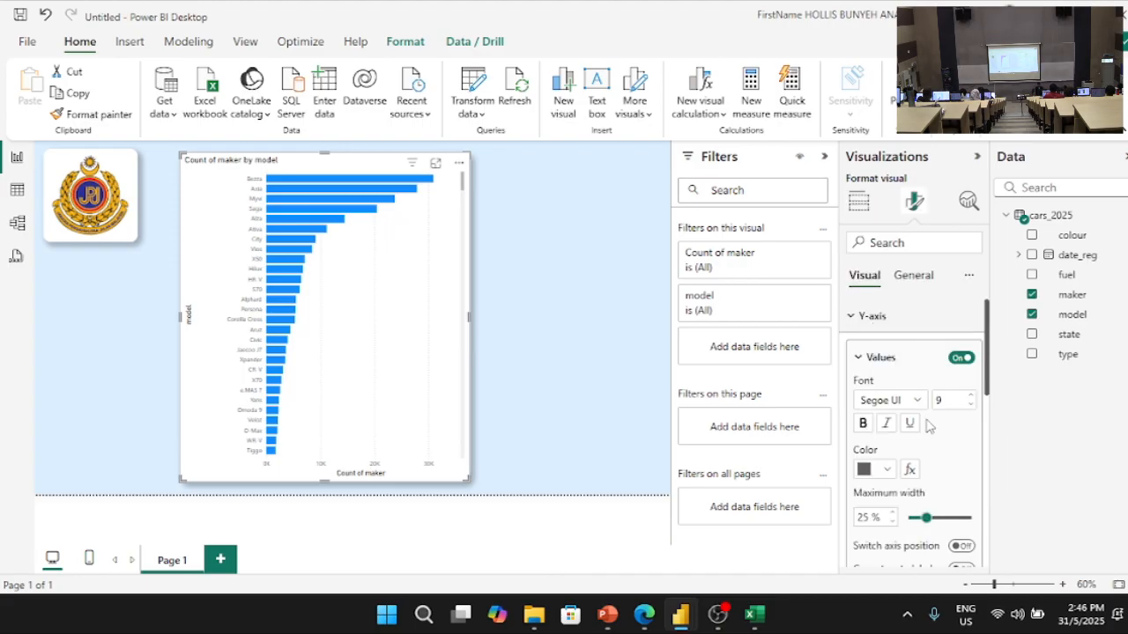
pyautogui.scroll(-3, 932, 432)
pyautogui.click(960, 417)
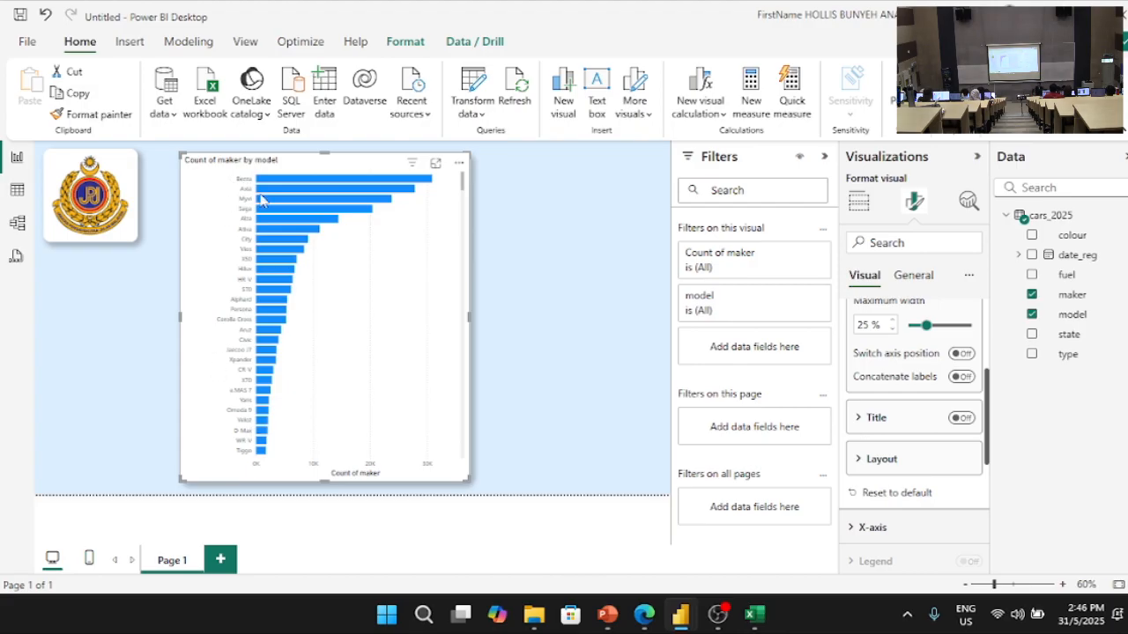
# - Set the color of the Y-axis value labels to black
pyautogui.scroll(-2, 907, 476)
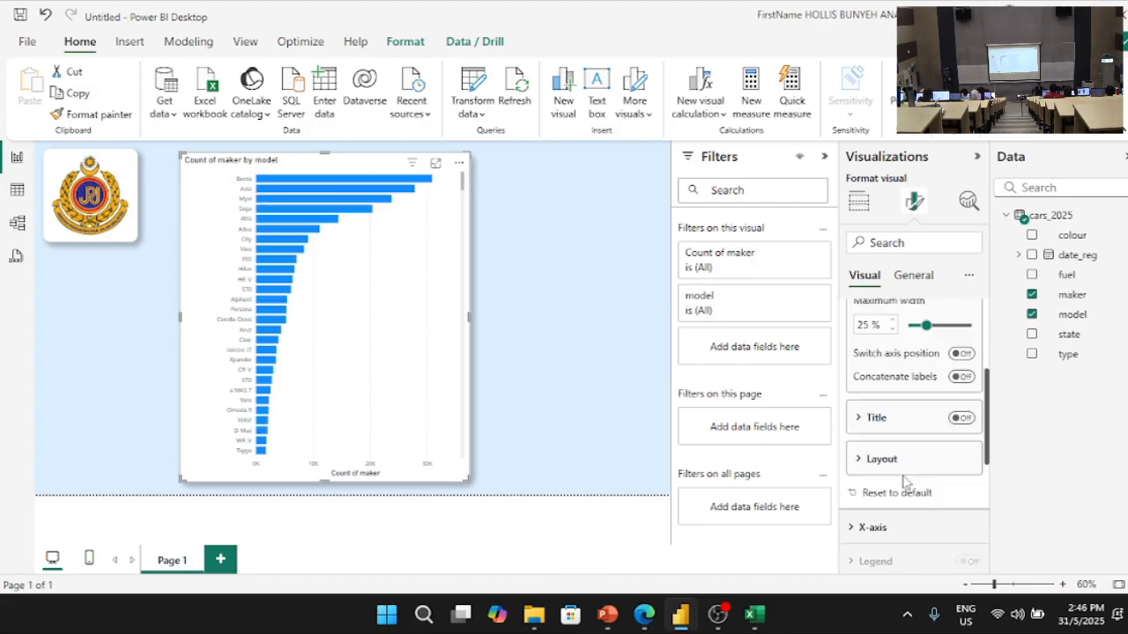
pyautogui.scroll(4, 907, 476)
pyautogui.click(888, 474)
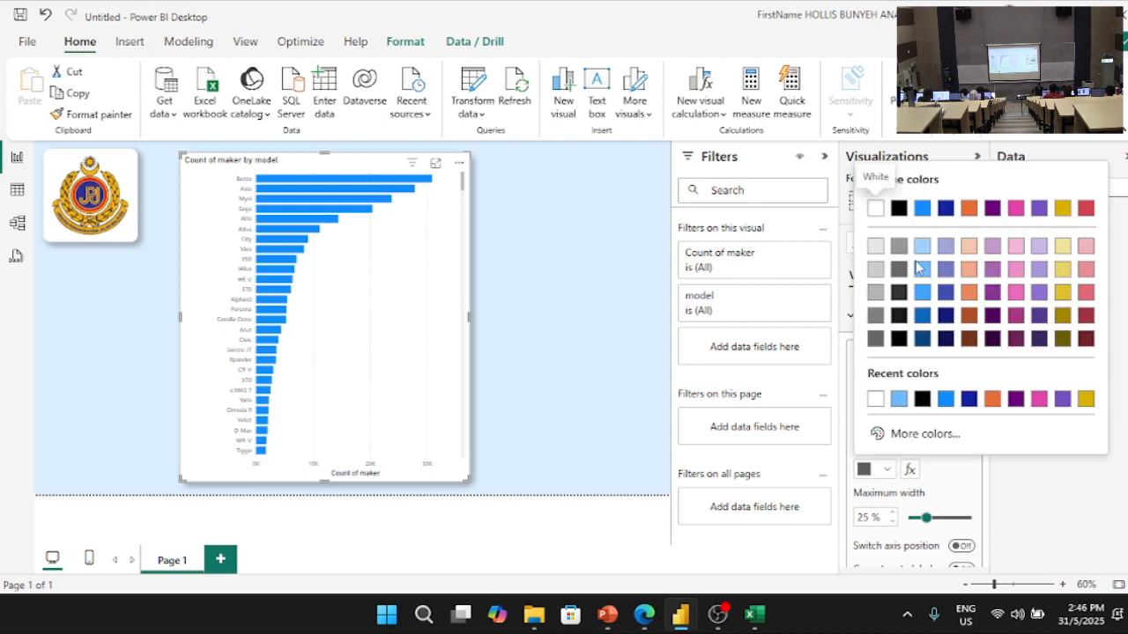
pyautogui.click(898, 210)
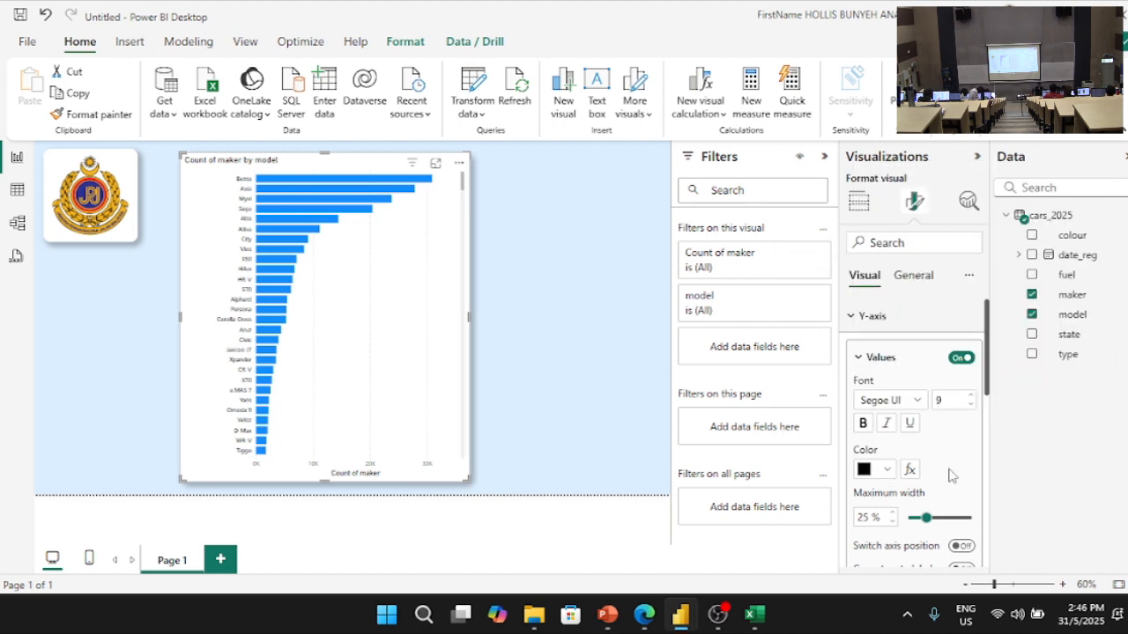
# - Turn off the X-axis title and set the X-axis value labels' color to black
pyautogui.scroll(-3, 950, 476)
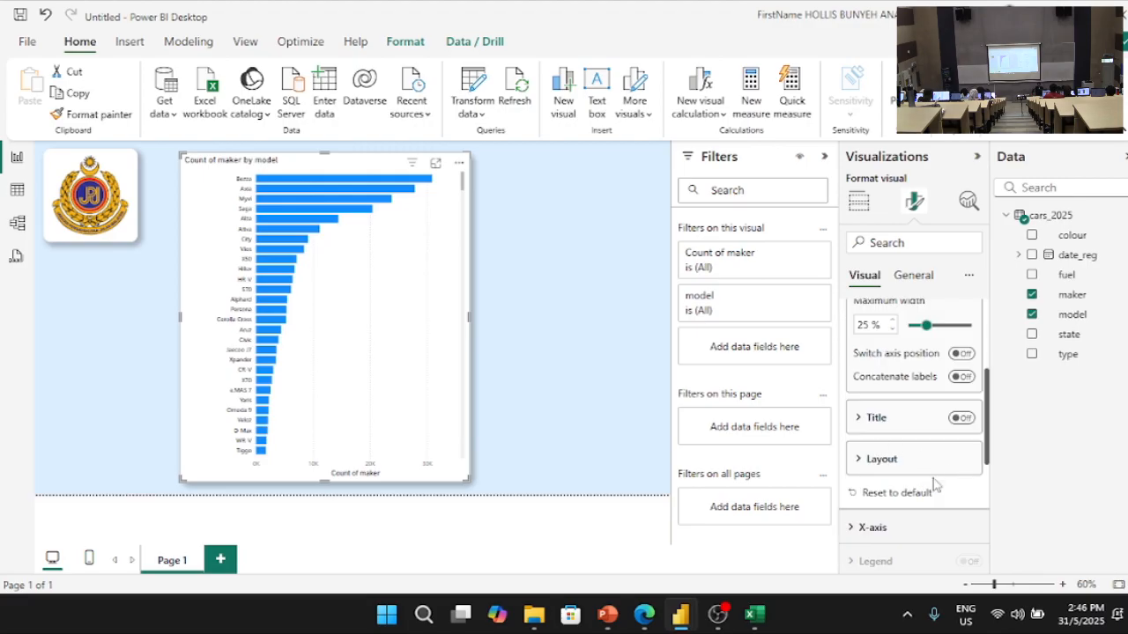
pyautogui.scroll(-3, 920, 487)
pyautogui.click(874, 334)
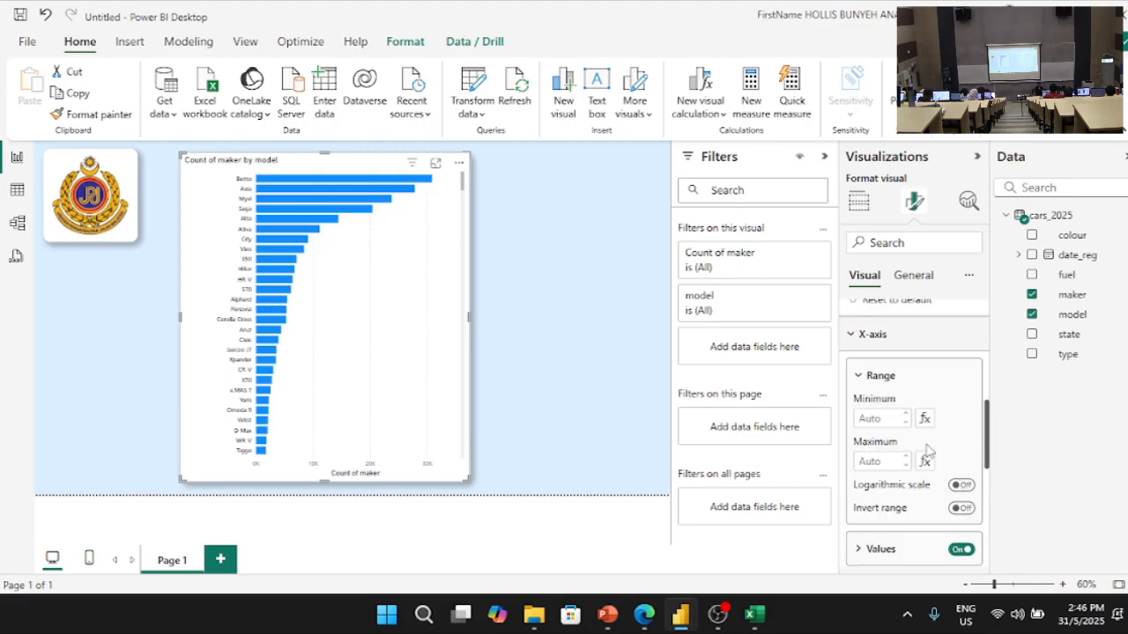
pyautogui.scroll(-4, 920, 441)
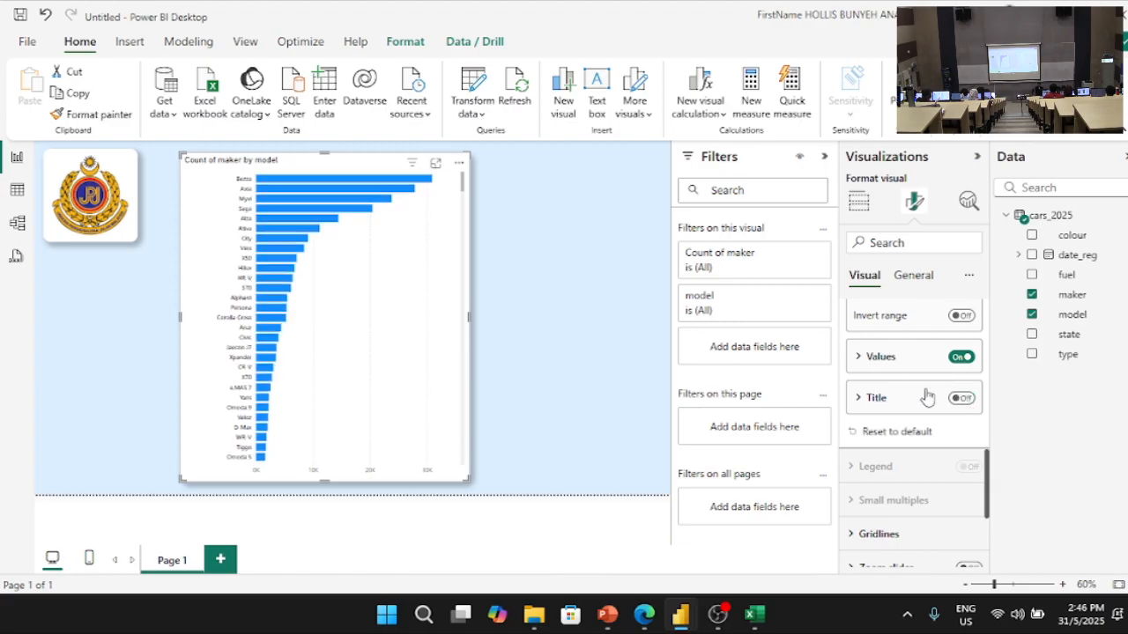
pyautogui.click(880, 358)
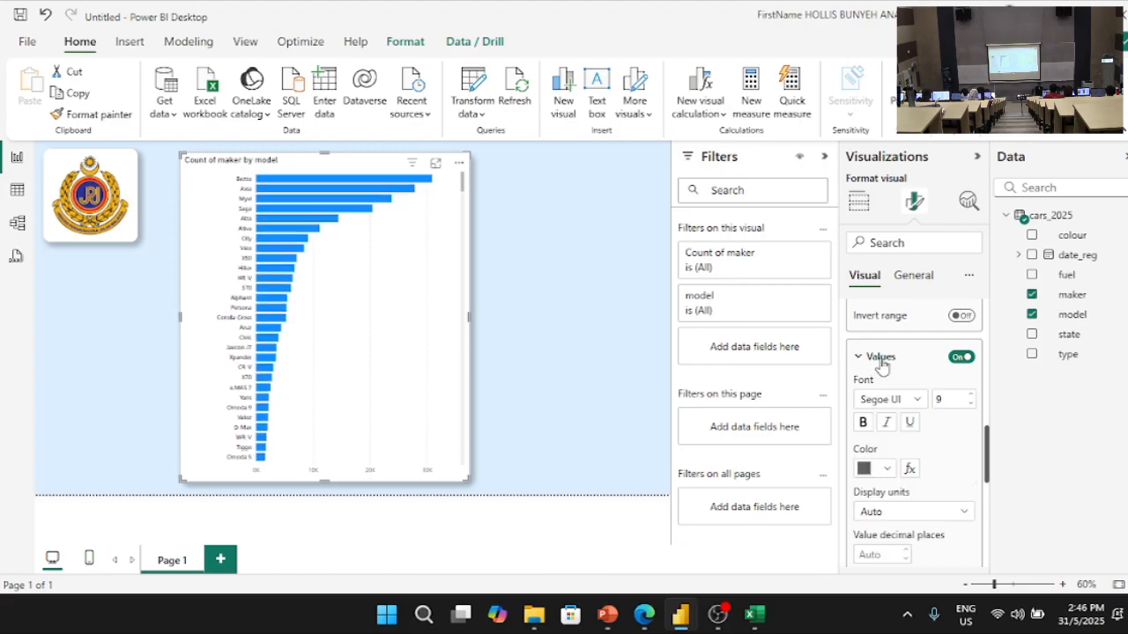
pyautogui.click(887, 468)
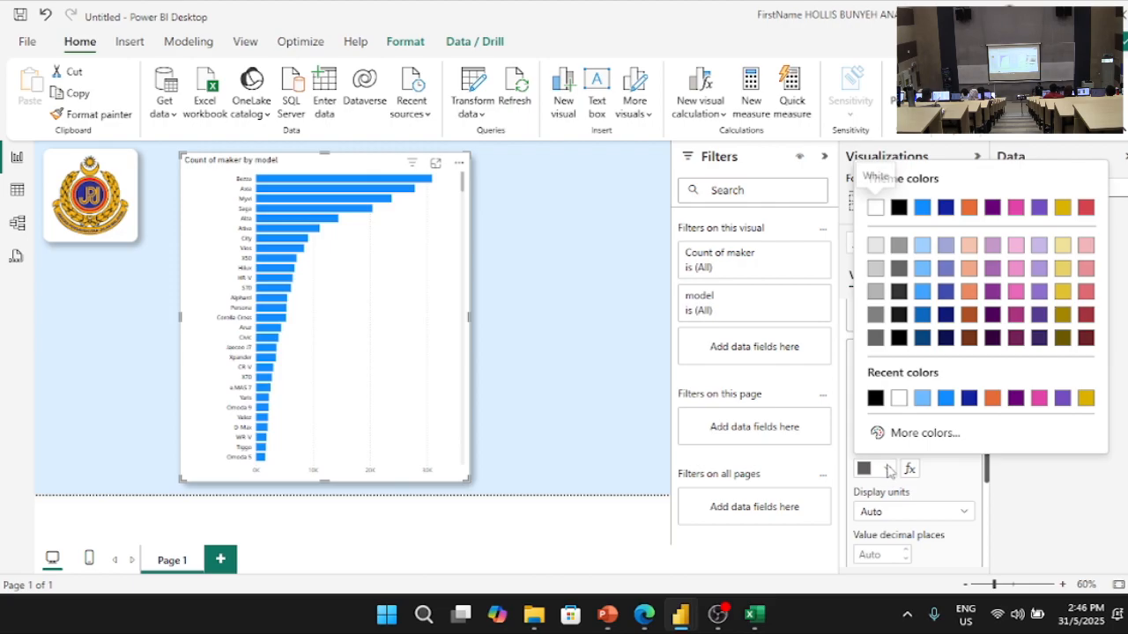
pyautogui.click(875, 399)
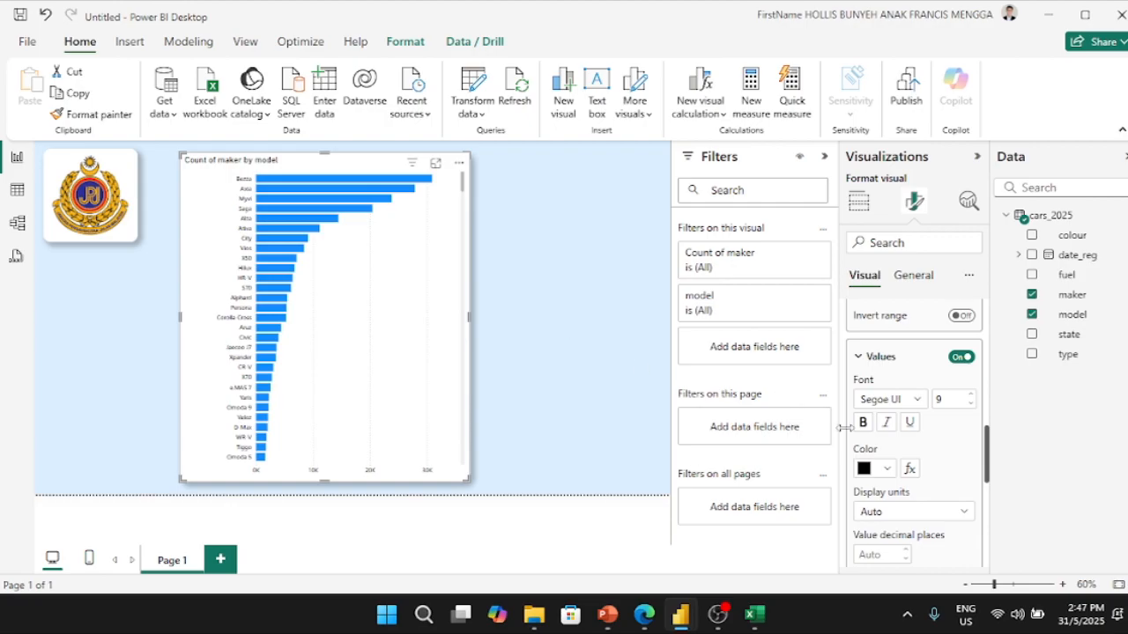
# - Turn on the bar chart's data labels and set their value text color to black
pyautogui.scroll(-5, 912, 489)
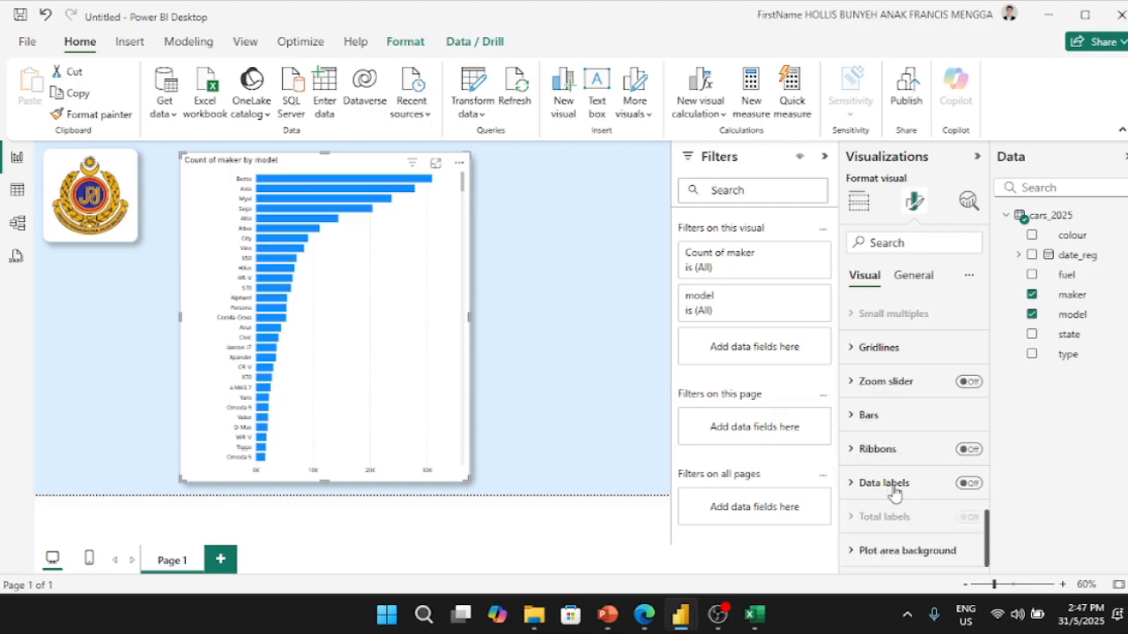
pyautogui.click(970, 486)
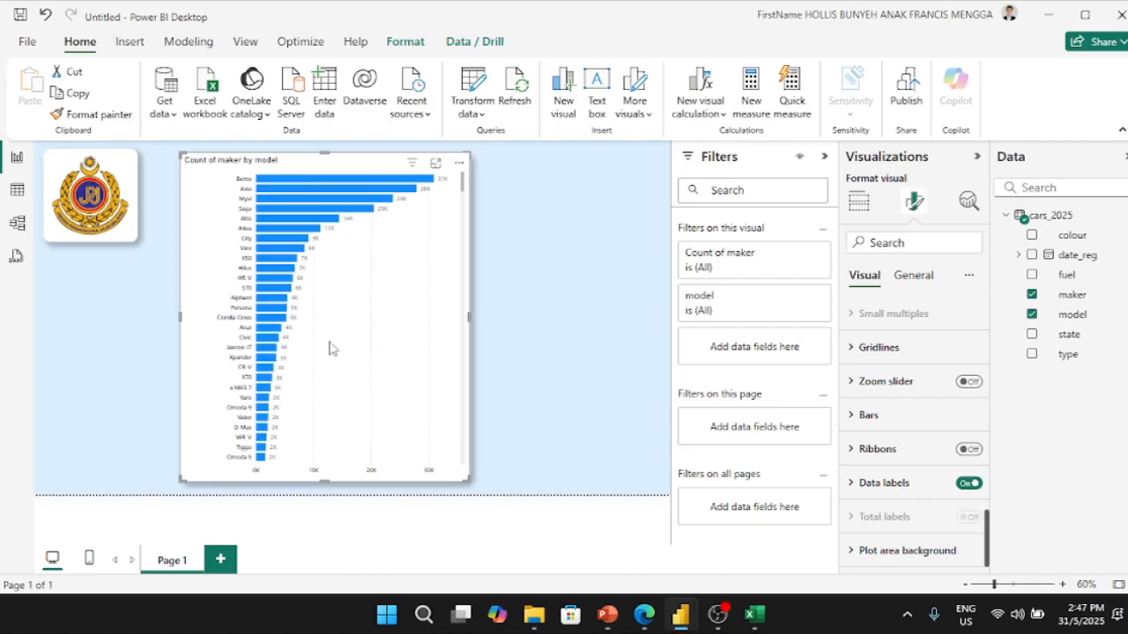
pyautogui.click(866, 482)
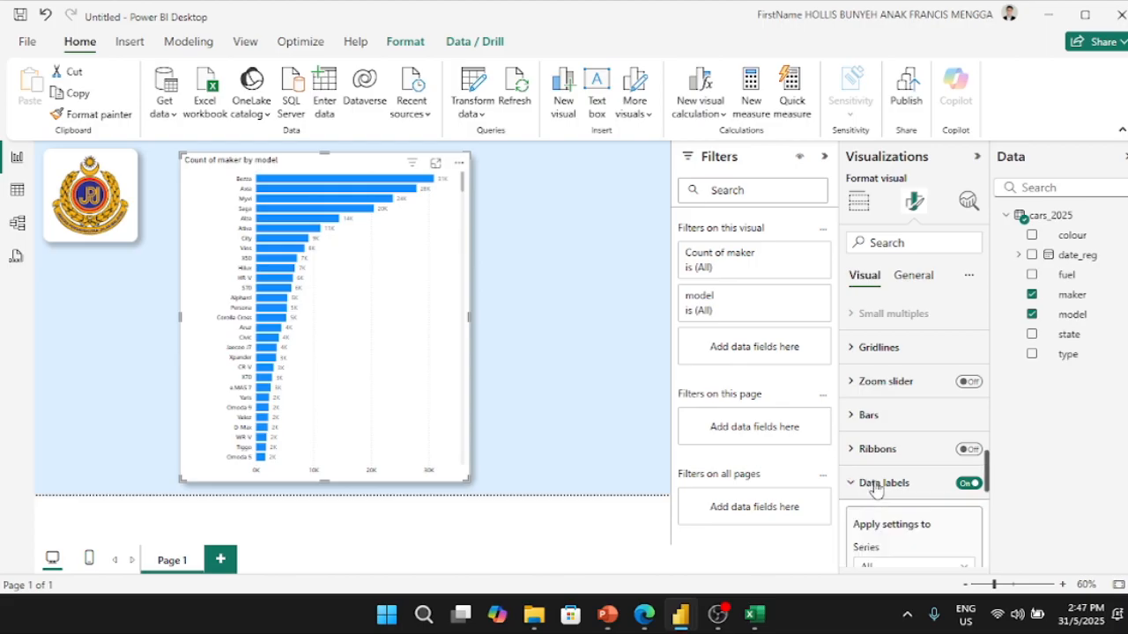
pyautogui.scroll(-5, 876, 472)
pyautogui.click(880, 418)
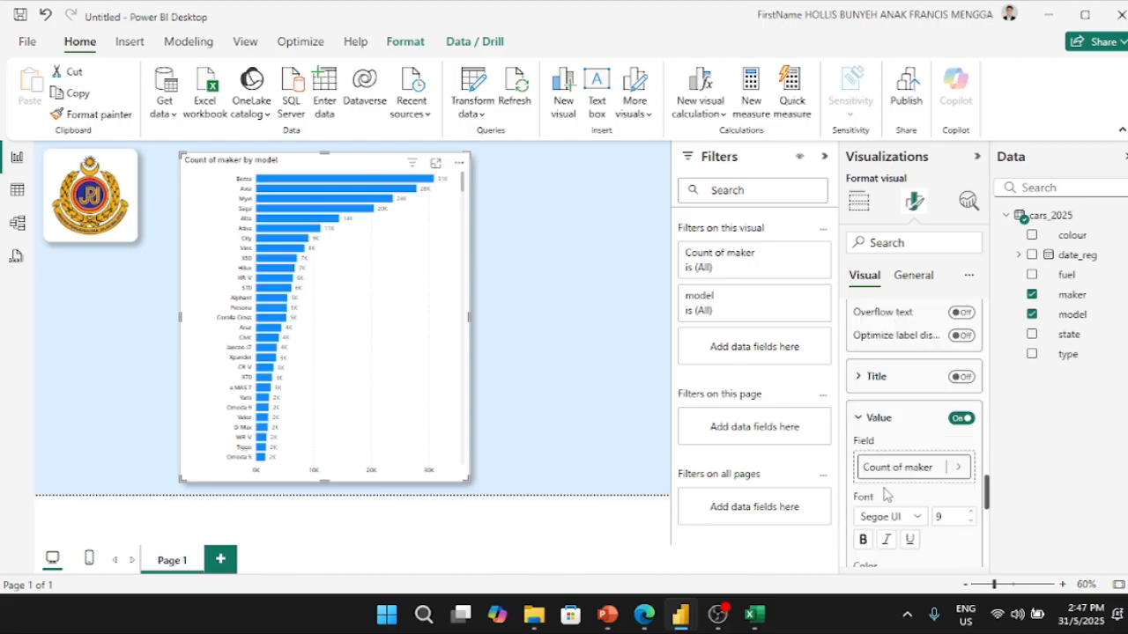
pyautogui.scroll(-3, 859, 429)
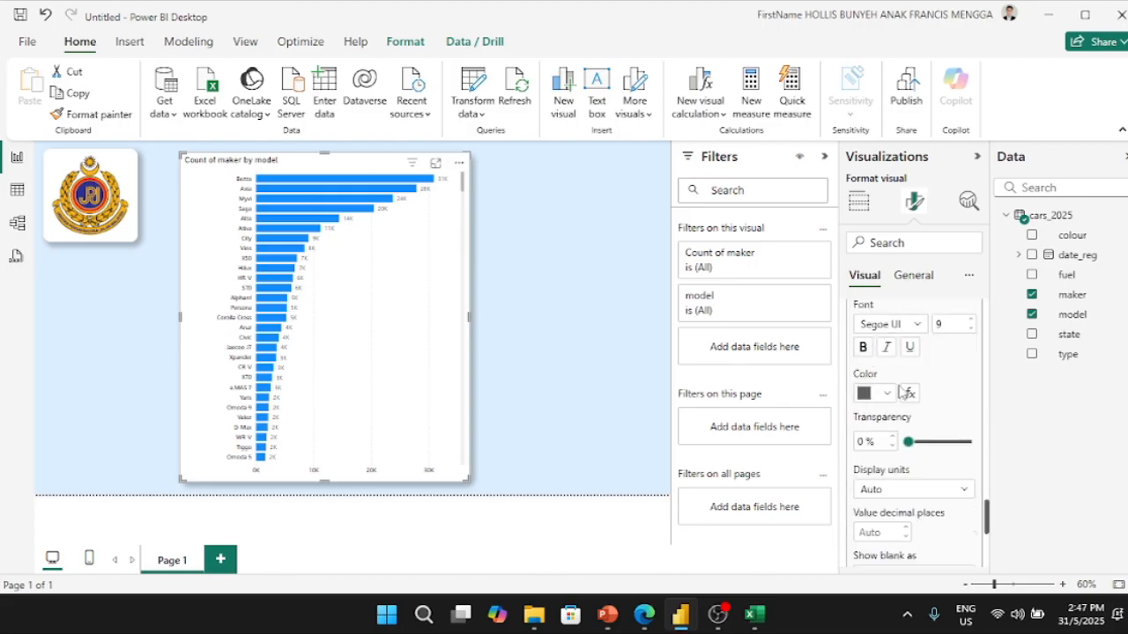
pyautogui.click(888, 393)
pyautogui.click(899, 132)
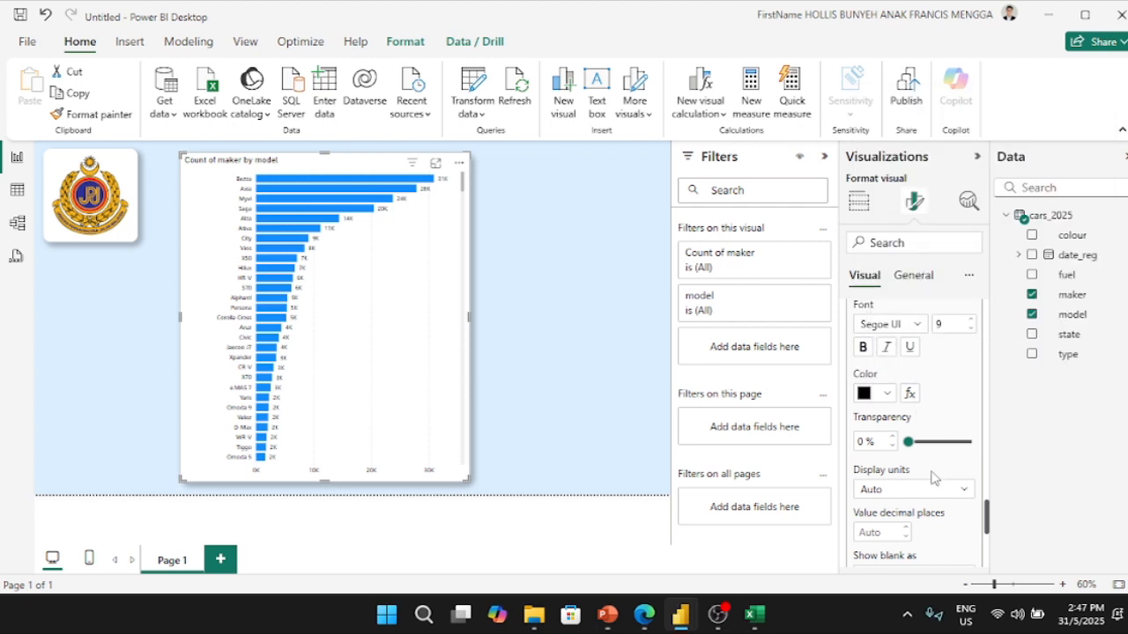
pyautogui.scroll(2, 934, 478)
pyautogui.scroll(-5, 934, 478)
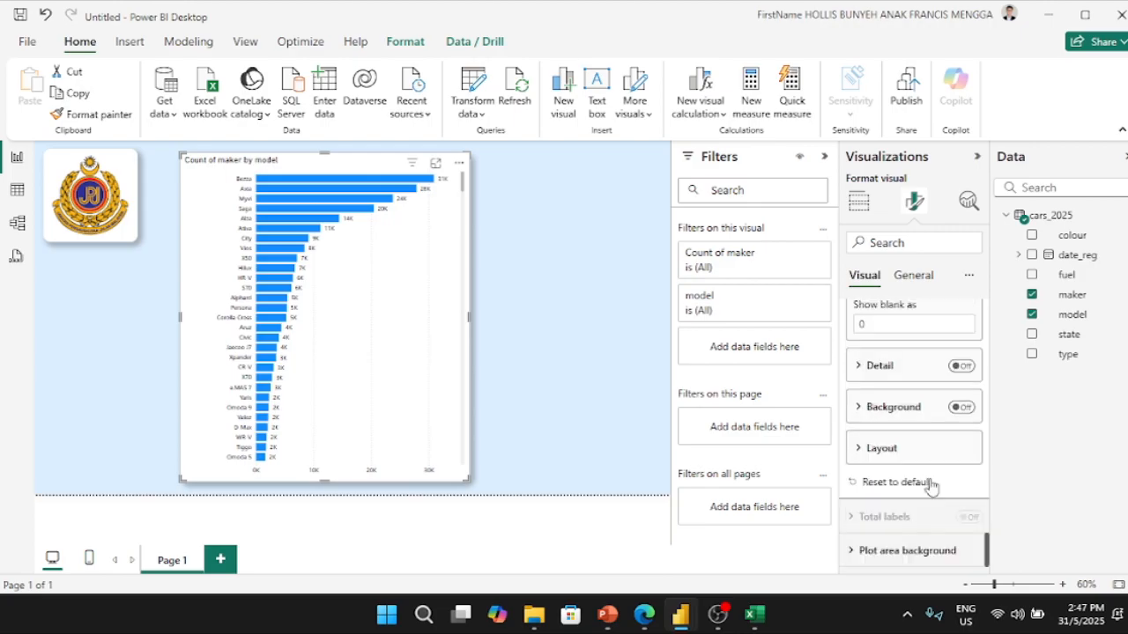
pyautogui.click(909, 407)
pyautogui.click(909, 407)
pyautogui.click(959, 366)
pyautogui.click(955, 370)
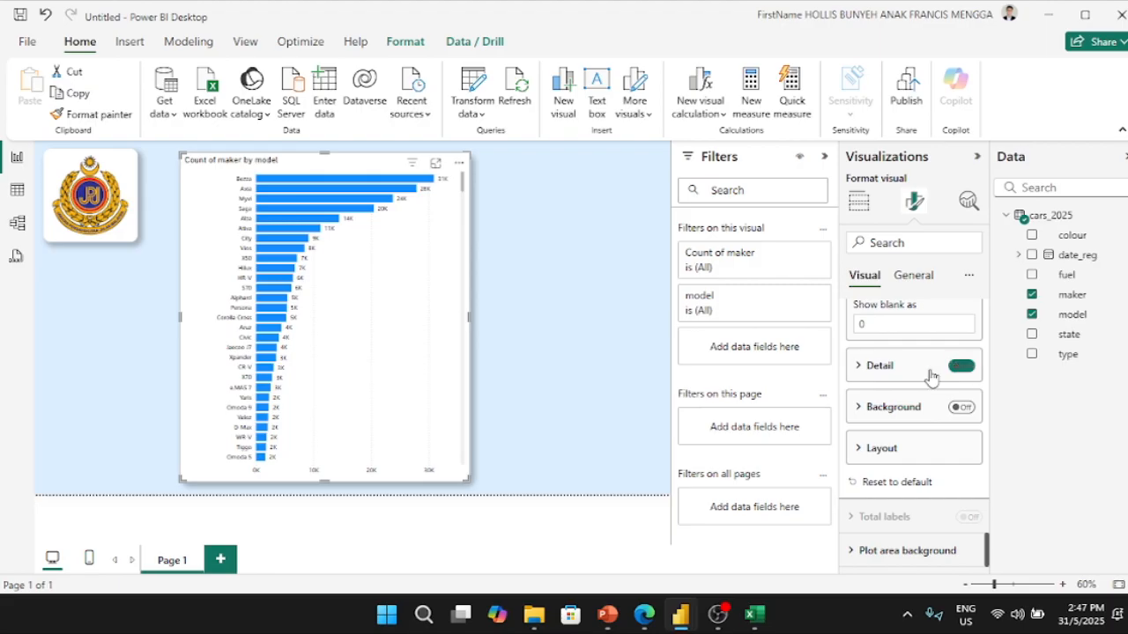
pyautogui.click(906, 369)
pyautogui.click(905, 369)
pyautogui.click(906, 369)
pyautogui.scroll(5, 899, 388)
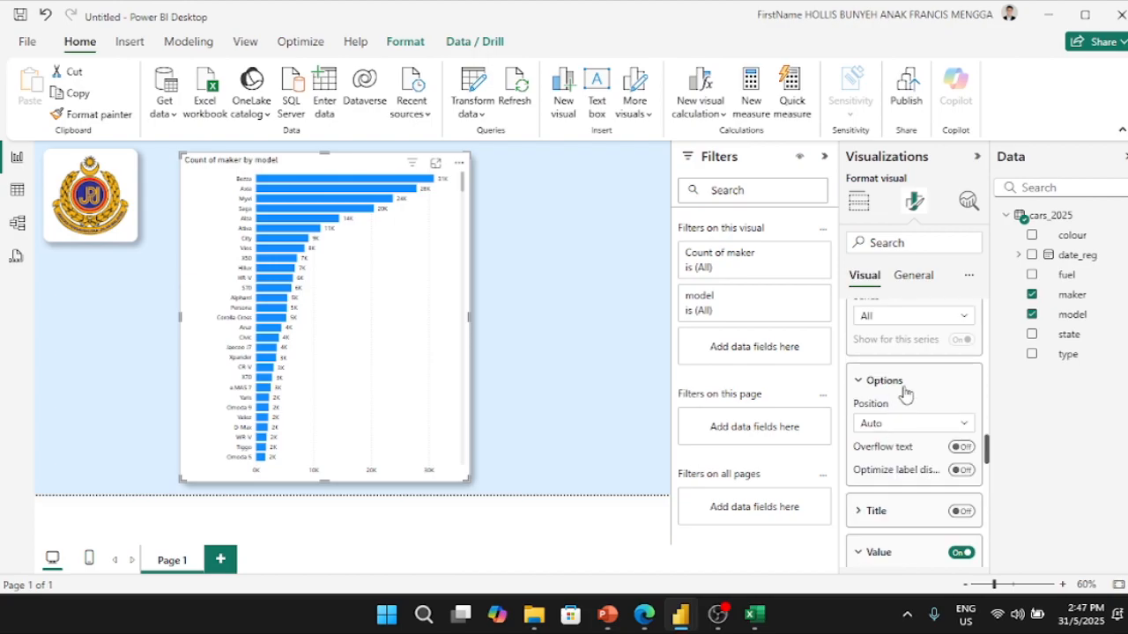
pyautogui.scroll(3, 898, 401)
pyautogui.click(876, 356)
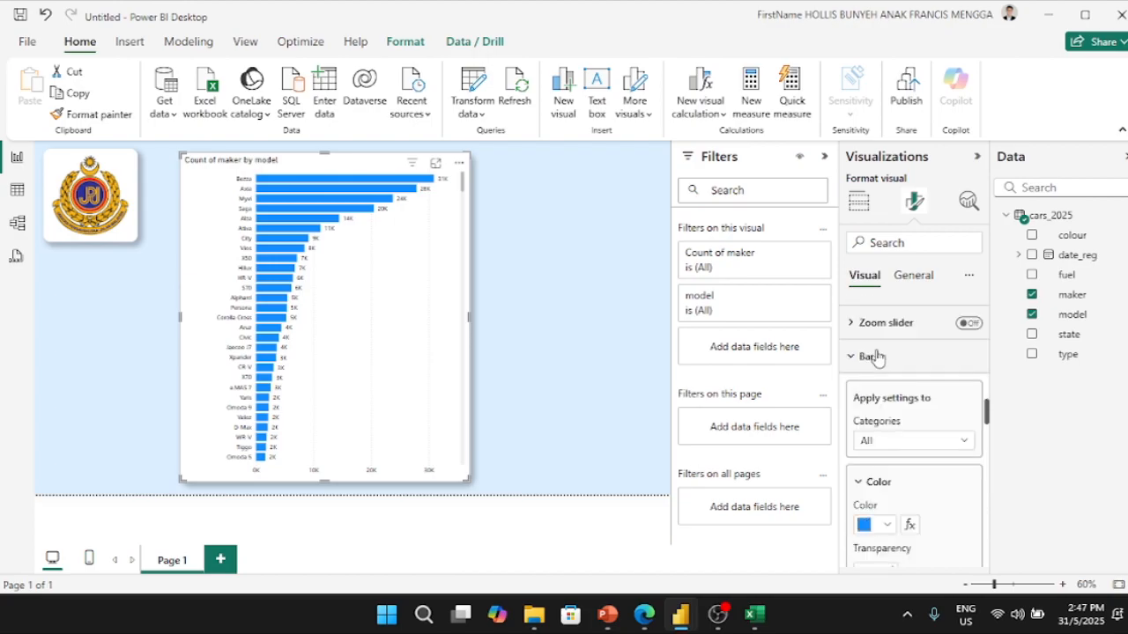
pyautogui.click(876, 356)
# - Set the bar chart's vertical gridlines to black with a solid line style
pyautogui.scroll(-4, 890, 388)
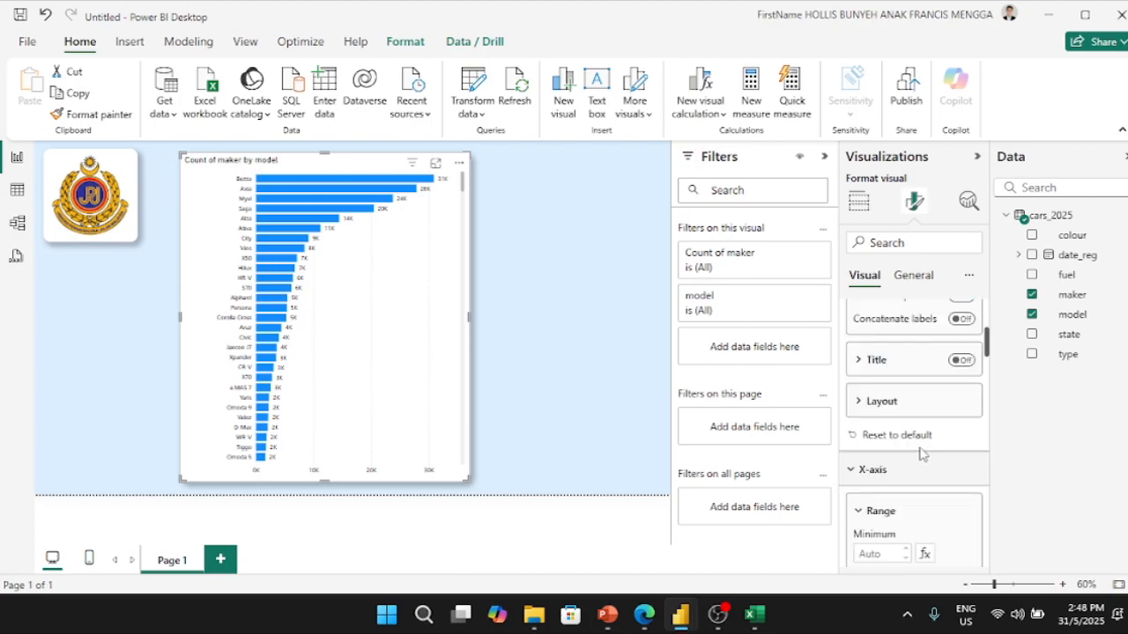
pyautogui.scroll(1, 908, 423)
pyautogui.click(870, 328)
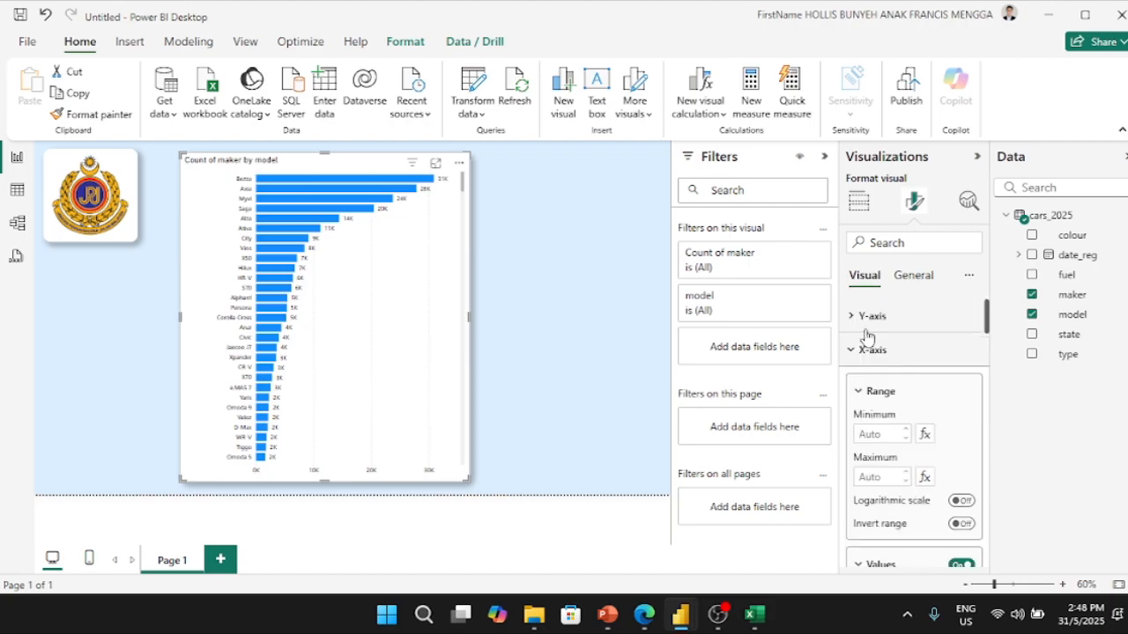
pyautogui.click(877, 356)
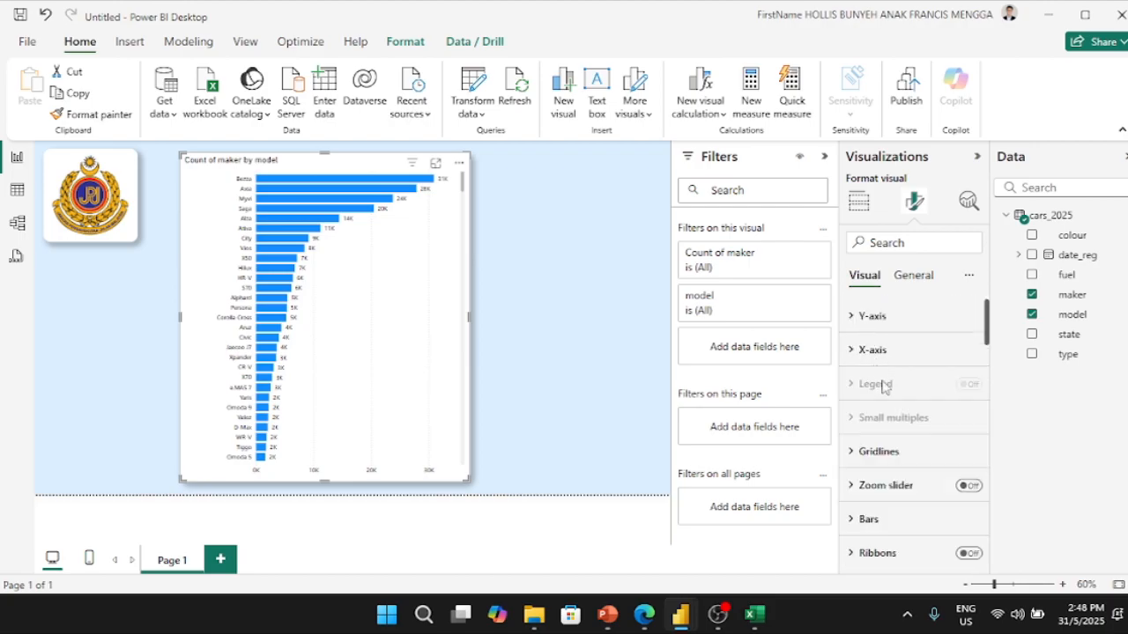
pyautogui.click(895, 456)
pyautogui.scroll(-3, 892, 475)
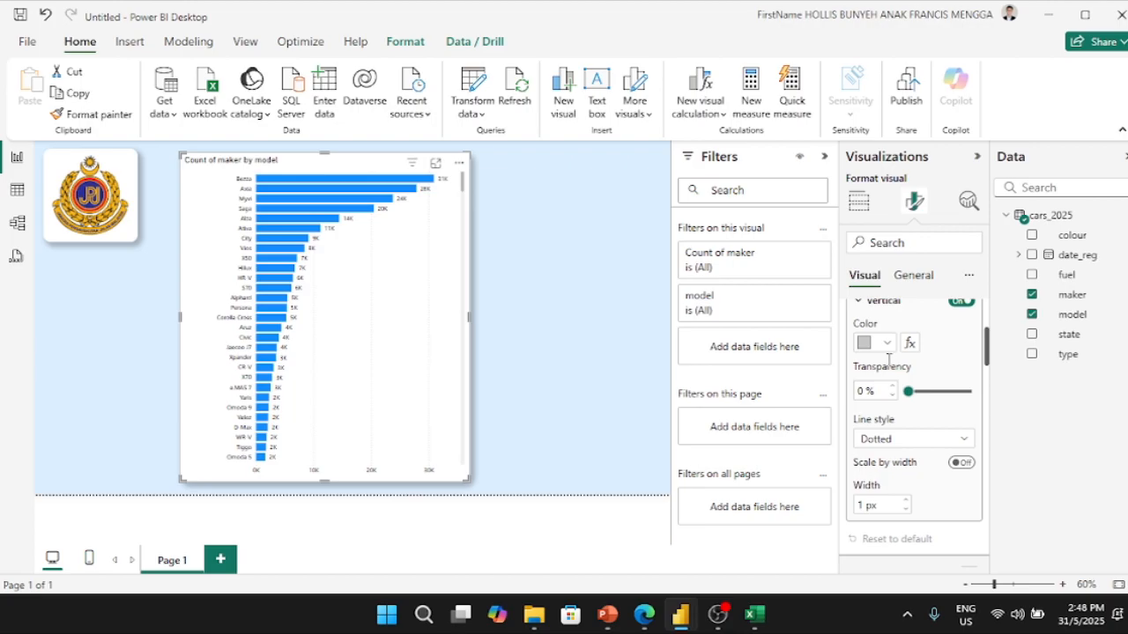
pyautogui.click(886, 342)
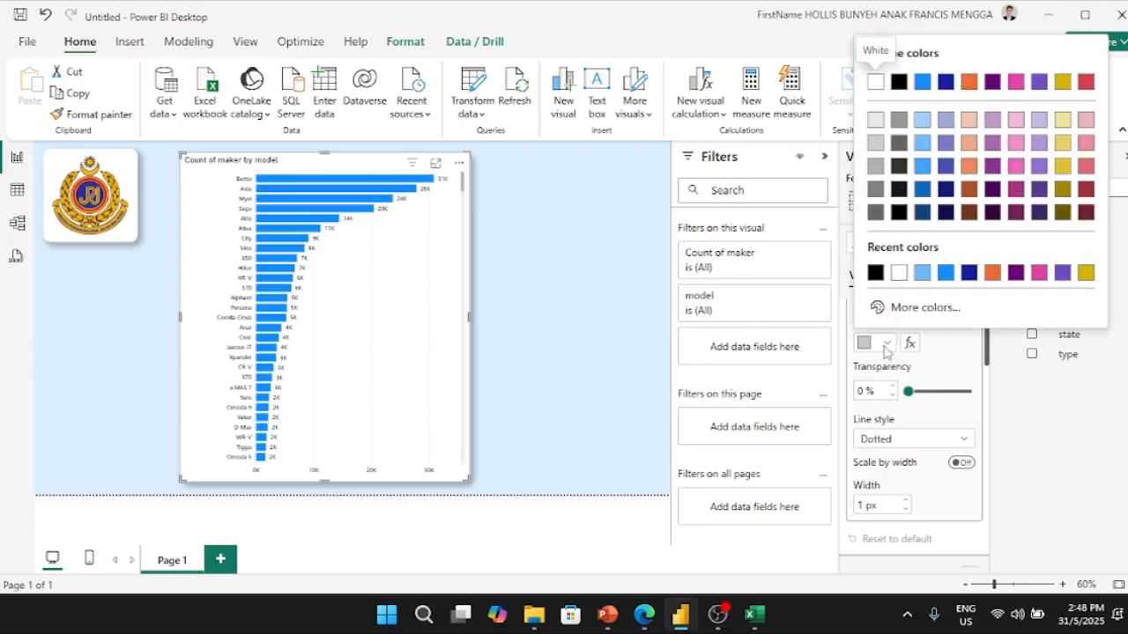
pyautogui.click(873, 275)
pyautogui.click(913, 438)
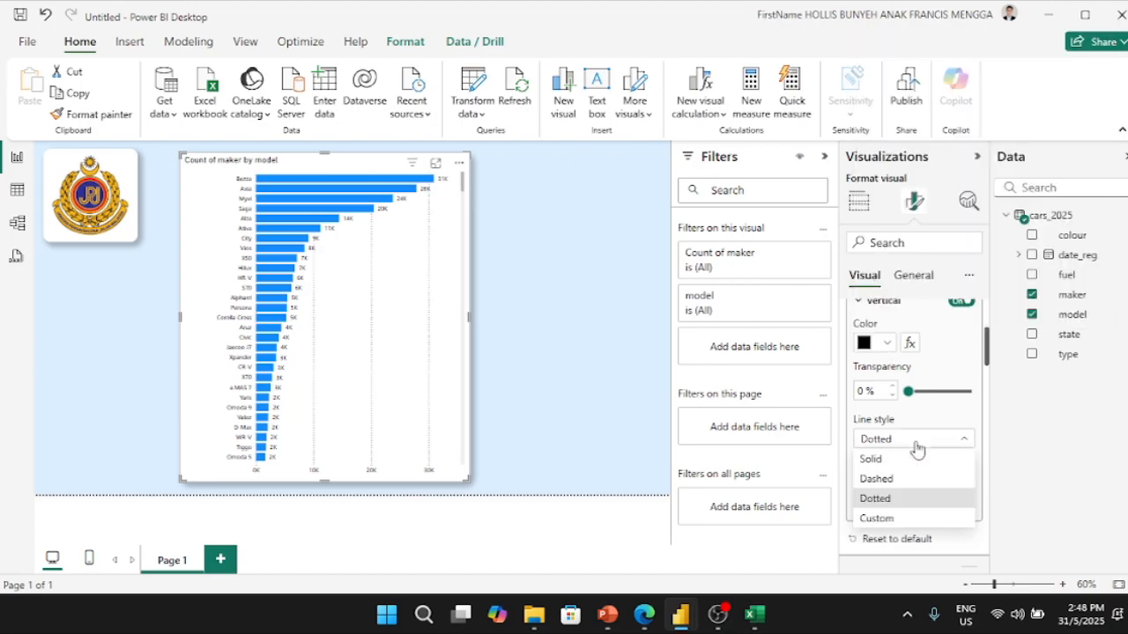
pyautogui.click(912, 461)
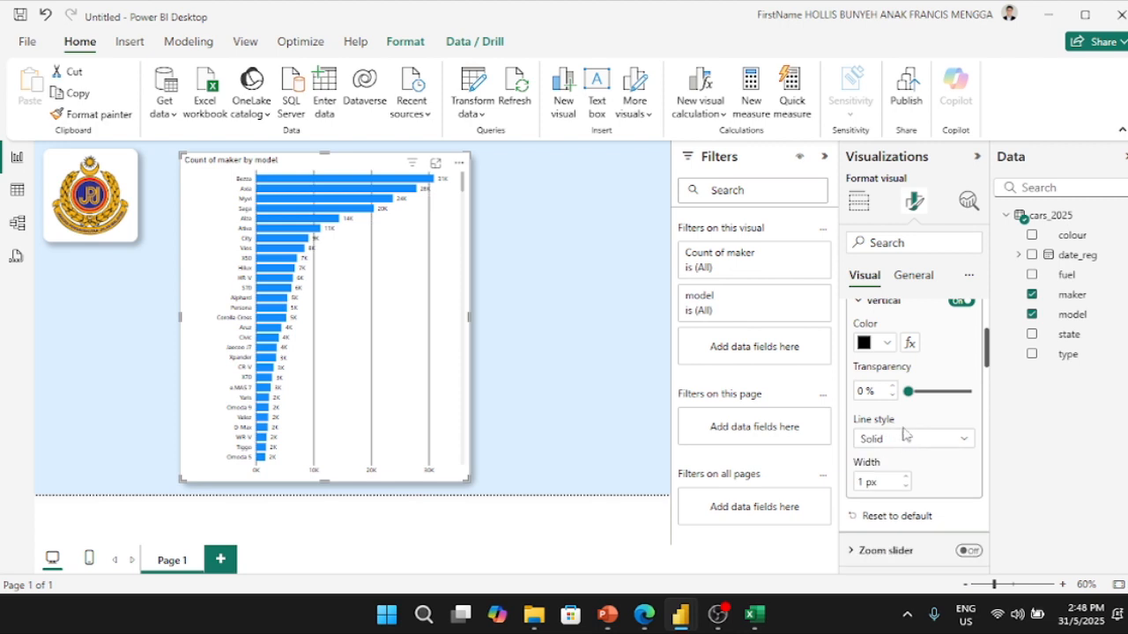
# - Set the line style of the bar chart's vertical gridlines to Dotted
pyautogui.click(905, 435)
pyautogui.click(894, 478)
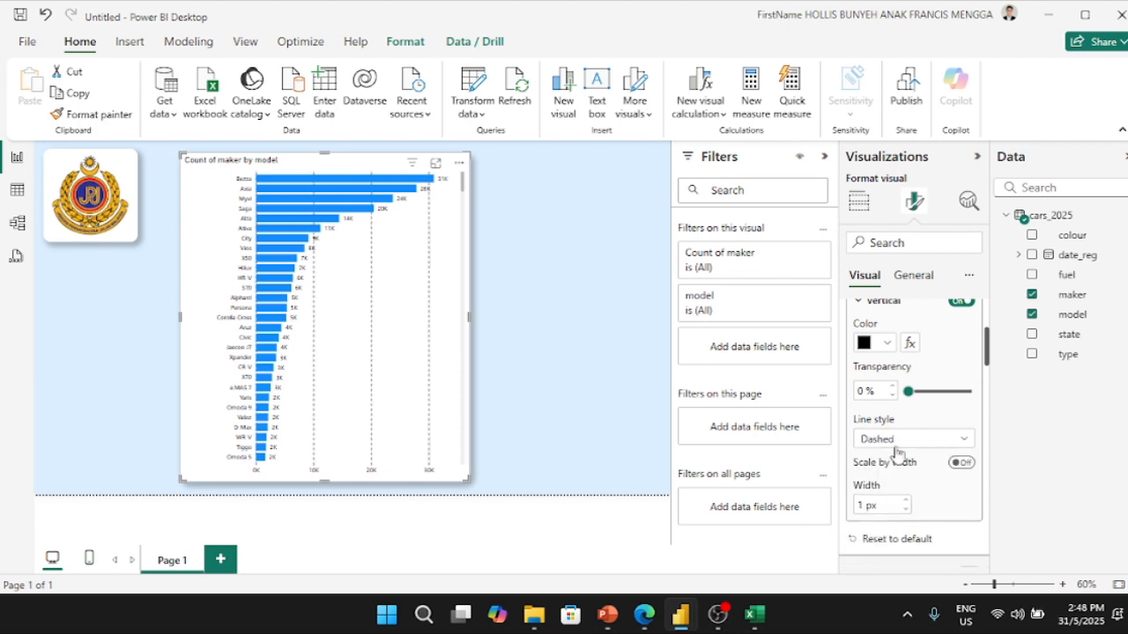
pyautogui.click(896, 445)
pyautogui.click(896, 497)
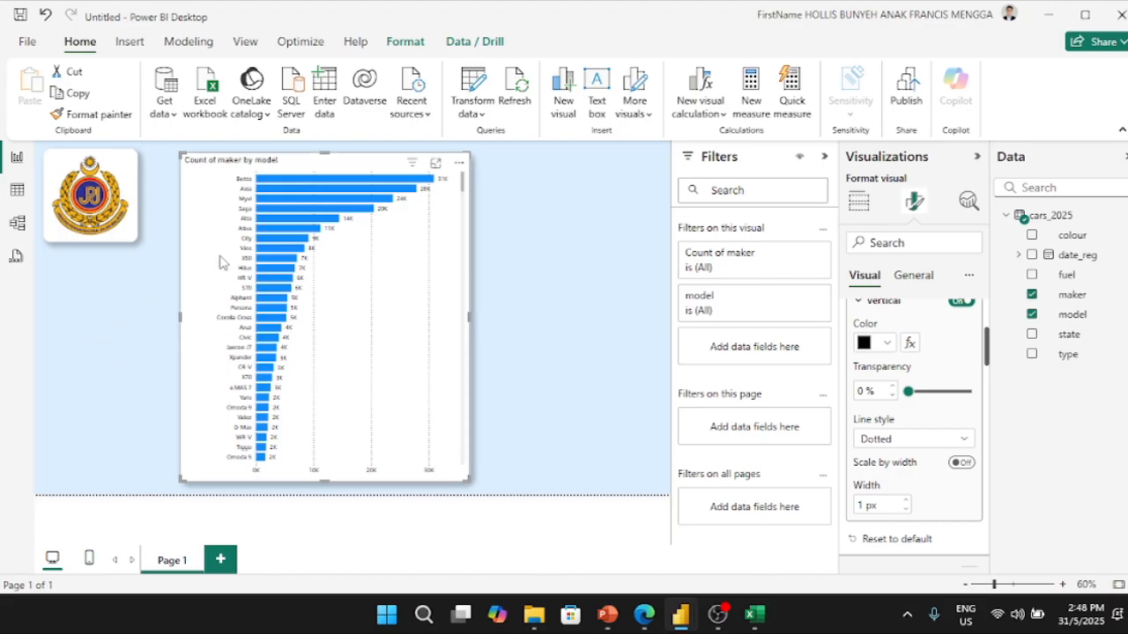
pyautogui.click(800, 256)
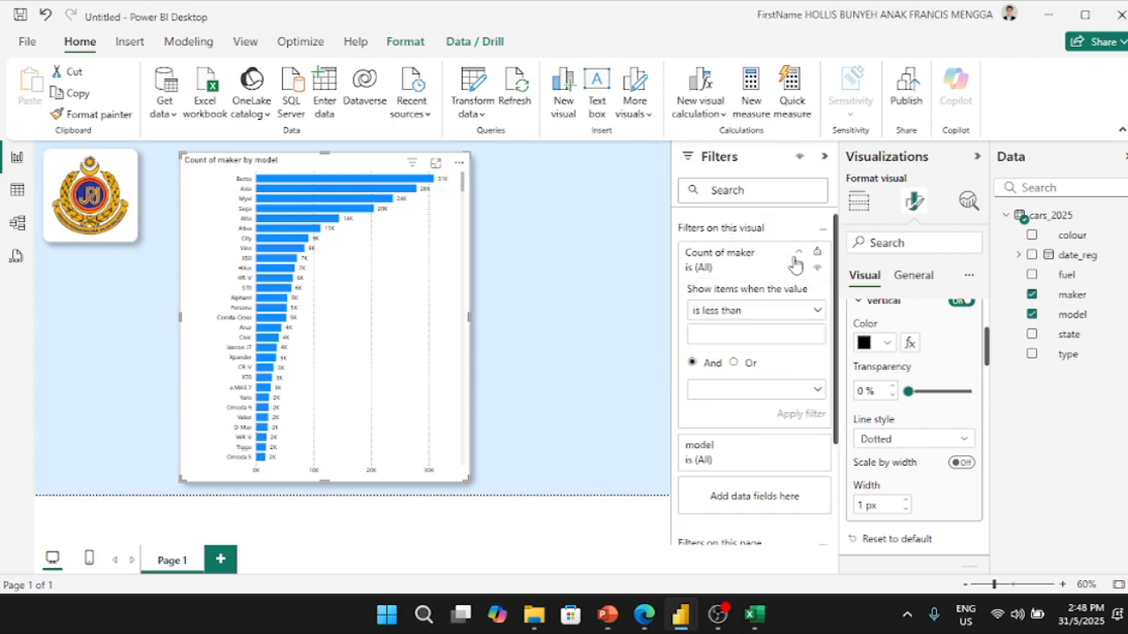
pyautogui.click(797, 256)
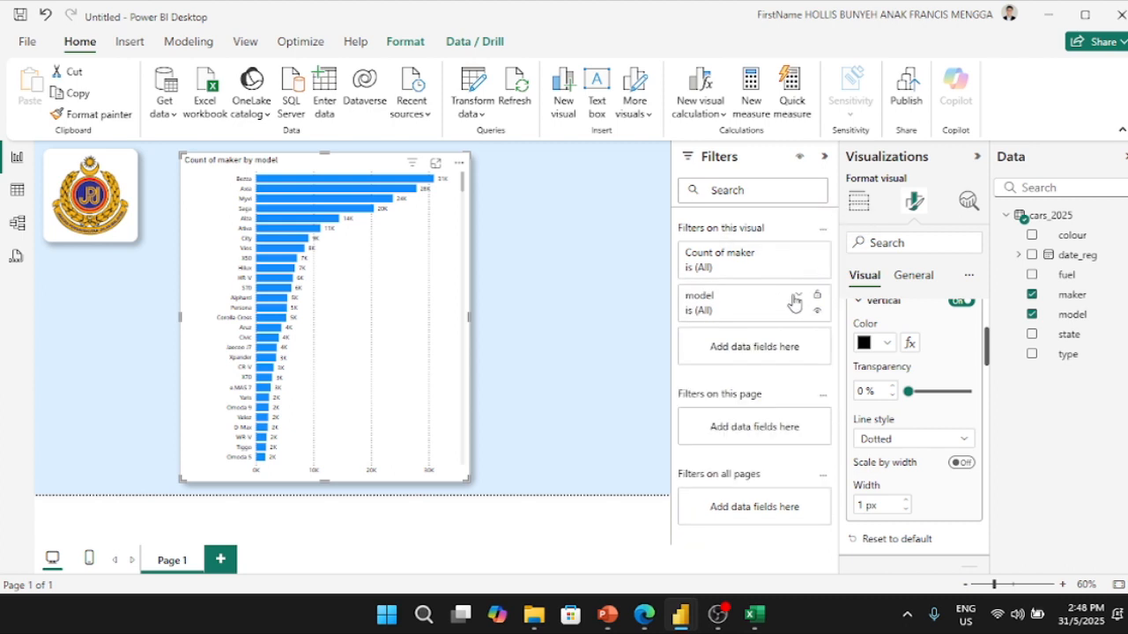
pyautogui.click(799, 254)
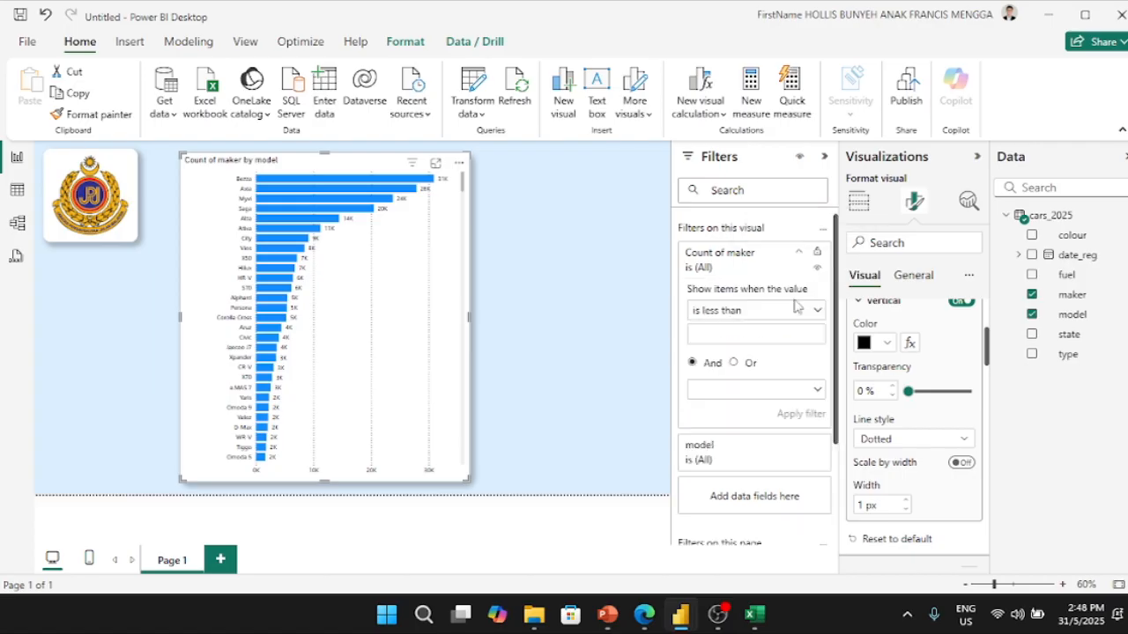
pyautogui.click(799, 252)
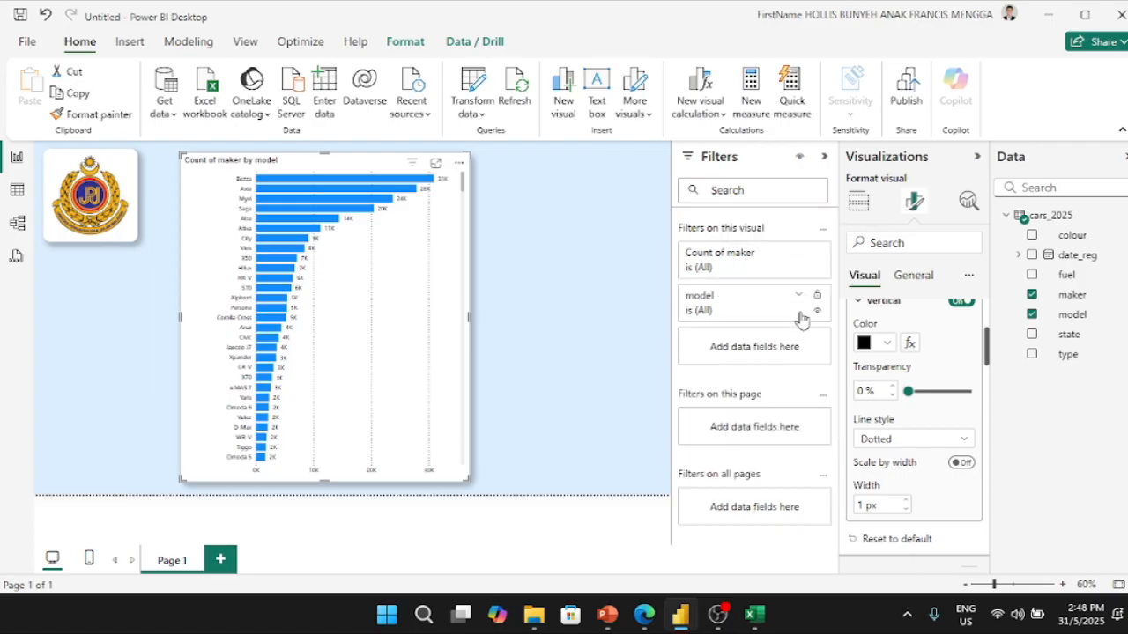
pyautogui.click(799, 297)
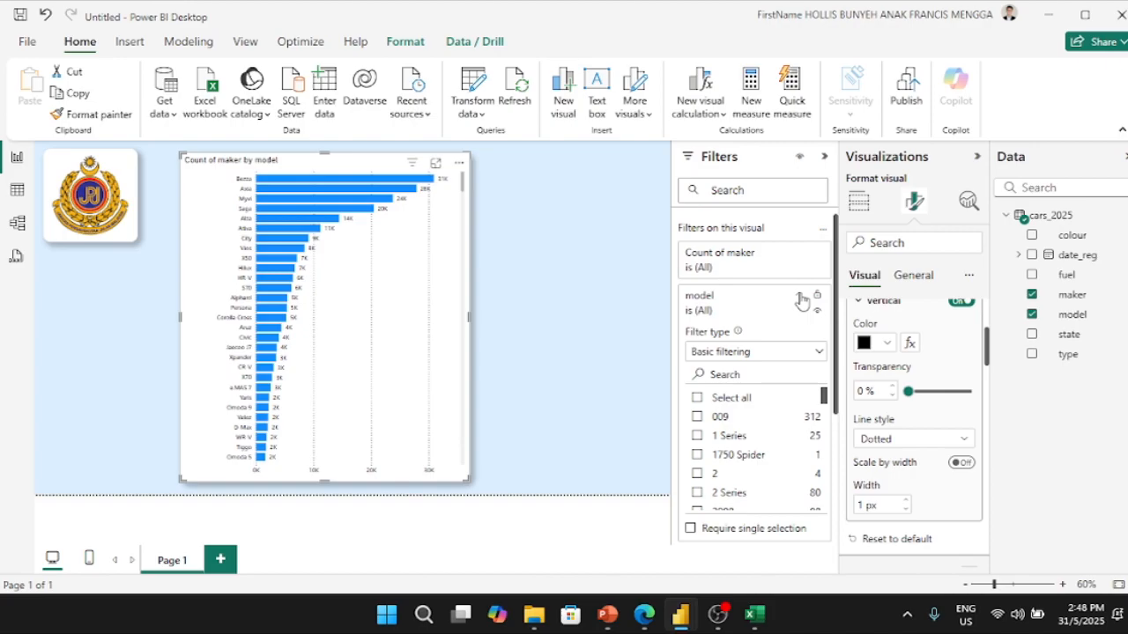
pyautogui.click(799, 297)
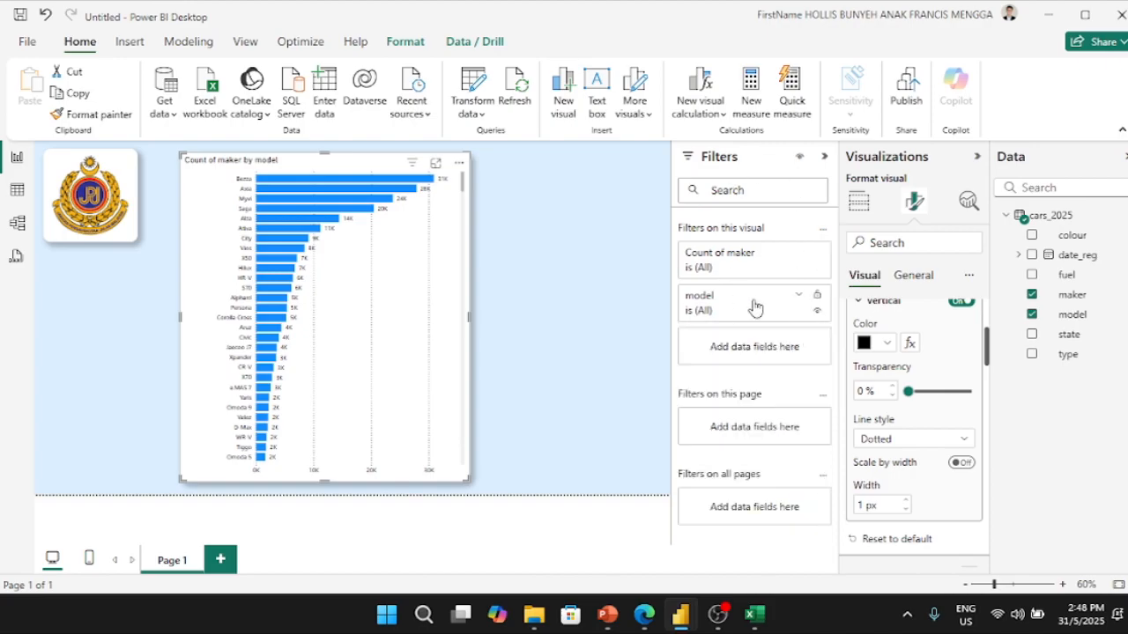
# - Apply a Top N filter on the bar chart's model field, showing the top 10 items by First model
pyautogui.click(799, 295)
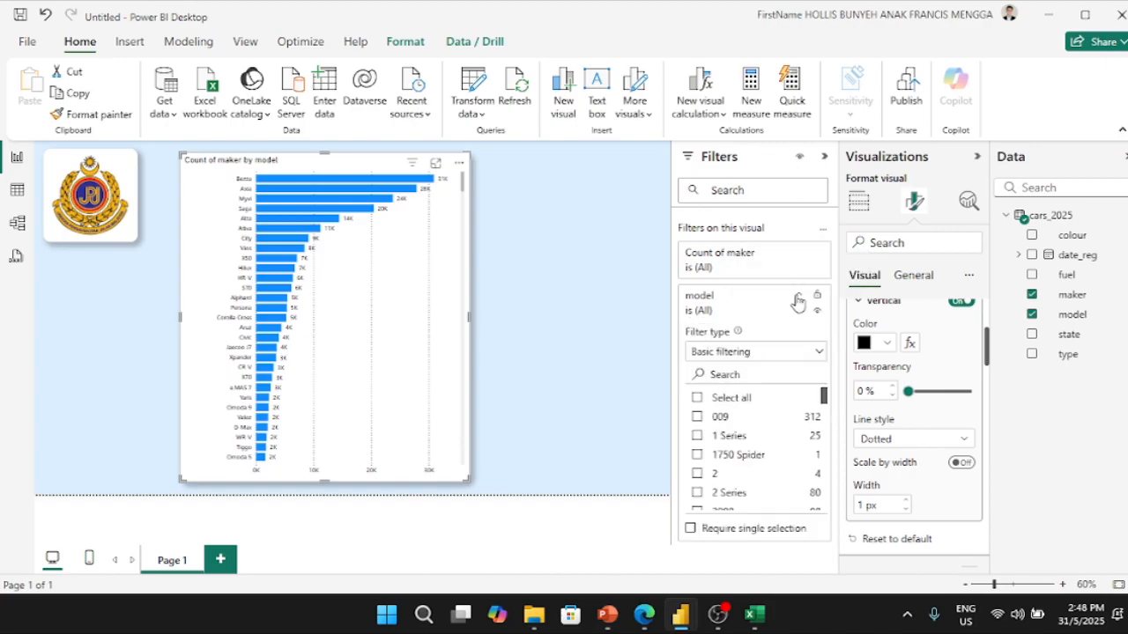
pyautogui.click(797, 353)
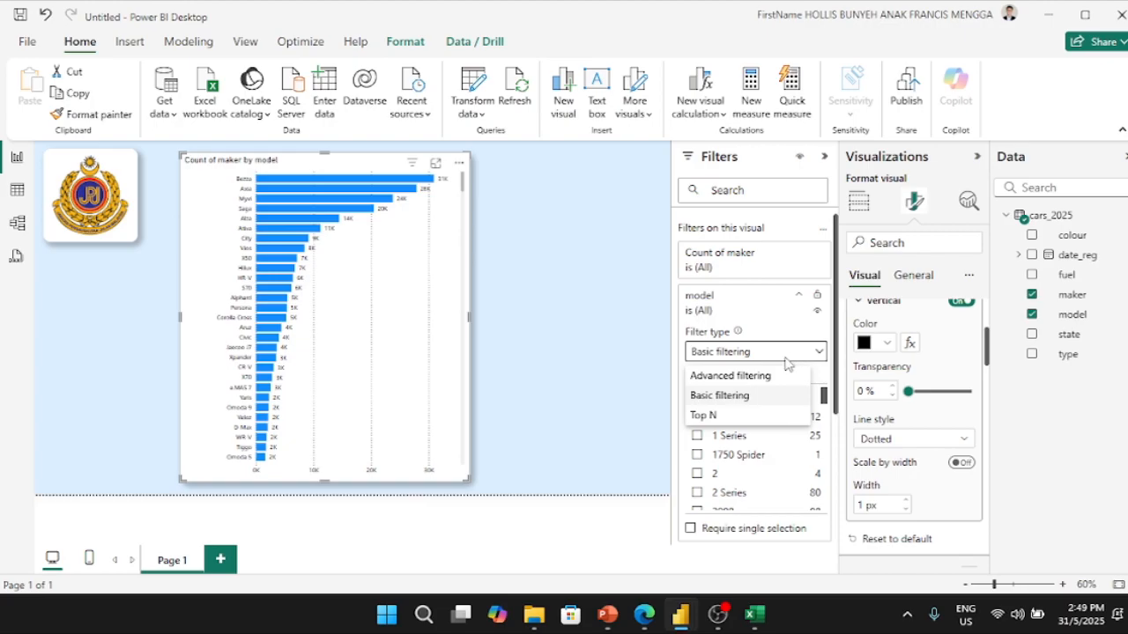
pyautogui.click(705, 415)
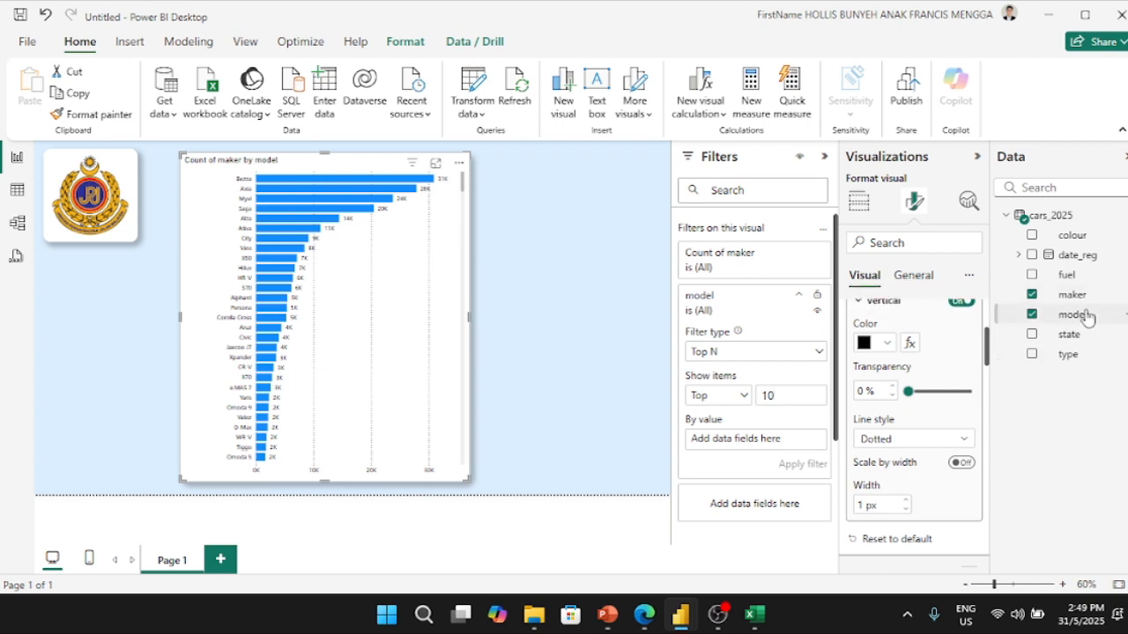
pyautogui.moveTo(1075, 315); pyautogui.dragTo(769, 440)
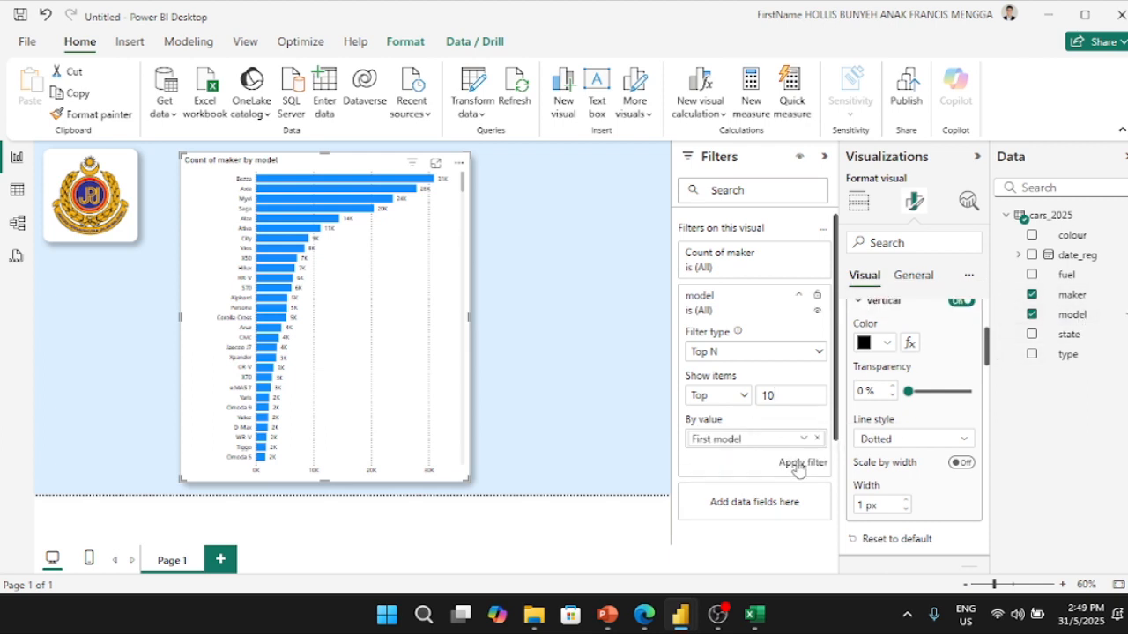
pyautogui.click(801, 464)
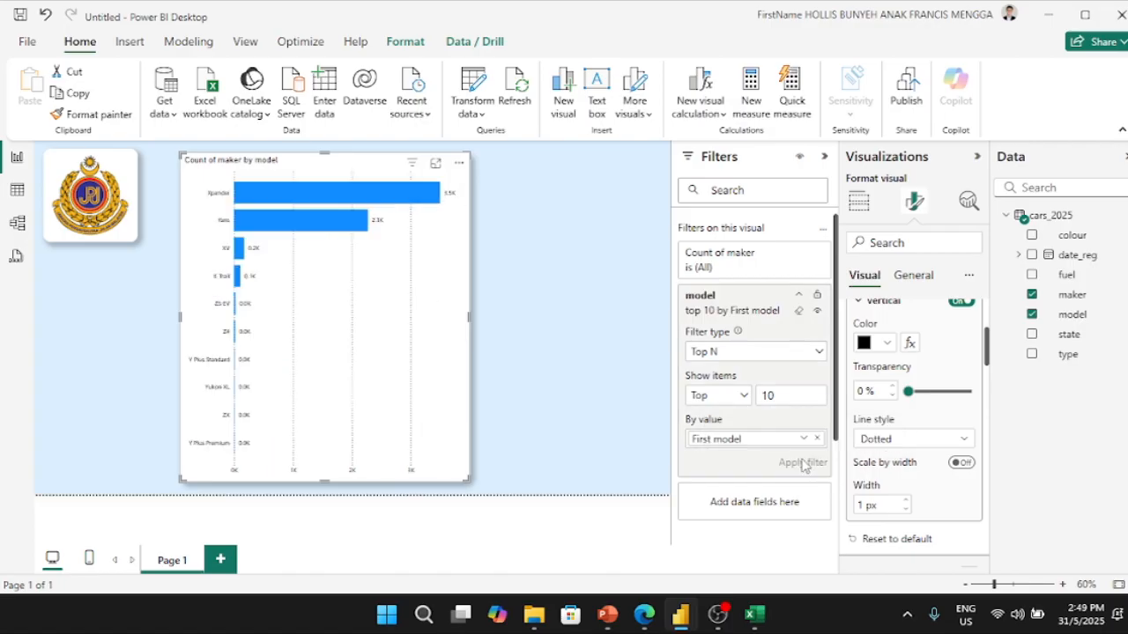
# - Try replacing the ranking value of the model's Top N filter with First maker and apply it
pyautogui.click(817, 438)
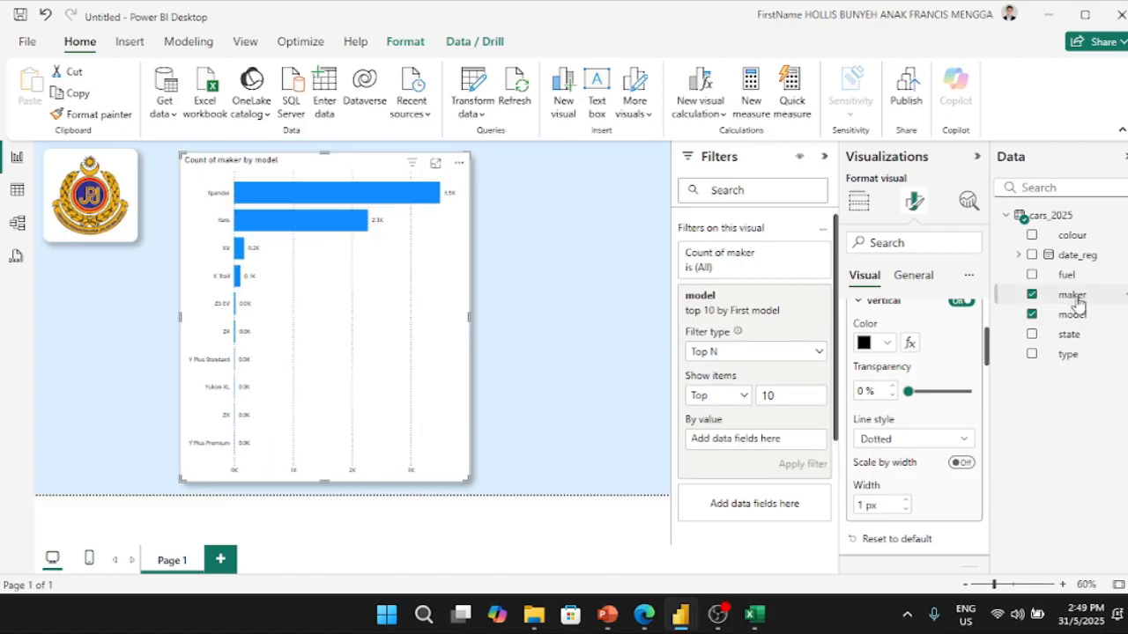
pyautogui.moveTo(1079, 301); pyautogui.dragTo(758, 441)
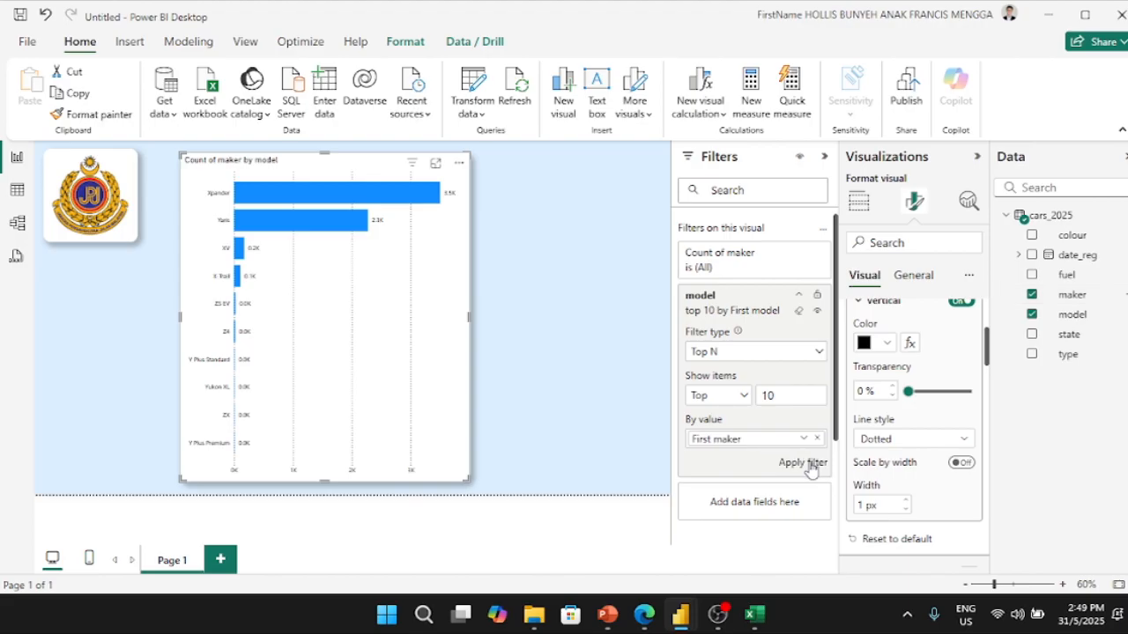
pyautogui.click(809, 464)
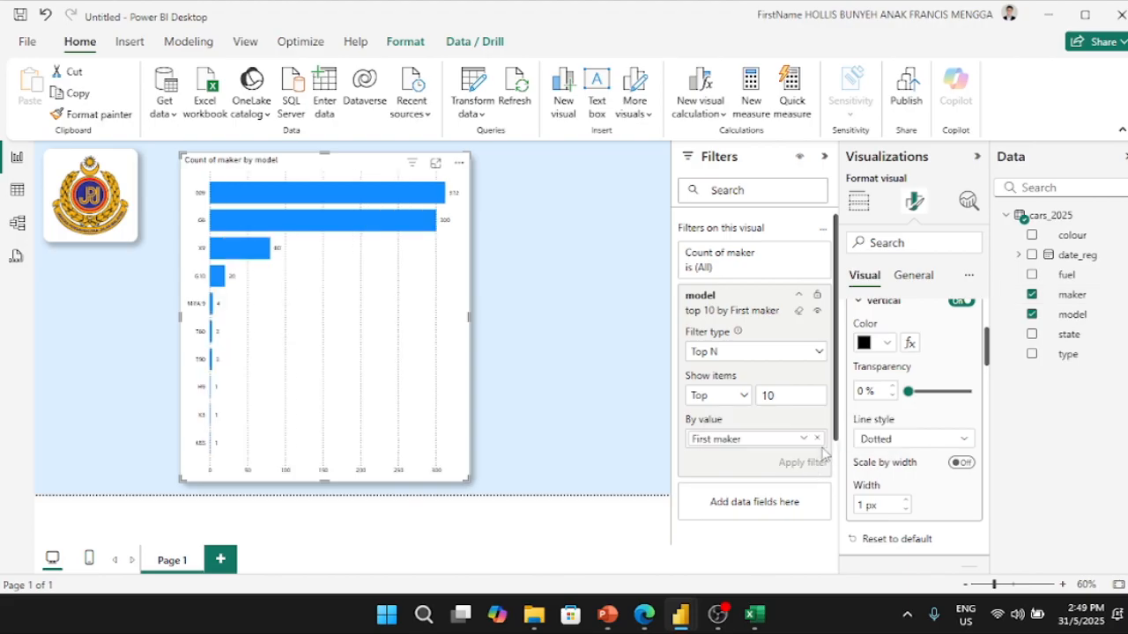
# - Try ranking the model's top 10 filter by First state, and remove that ranking value after applying it
pyautogui.click(817, 438)
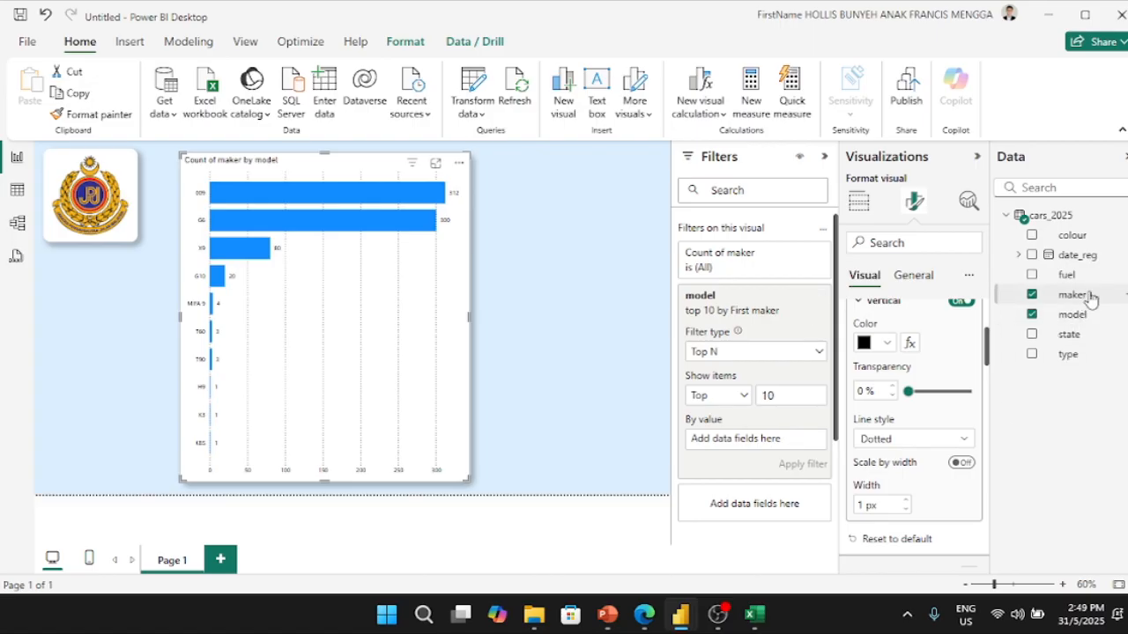
pyautogui.moveTo(1069, 335); pyautogui.dragTo(761, 444)
pyautogui.click(800, 463)
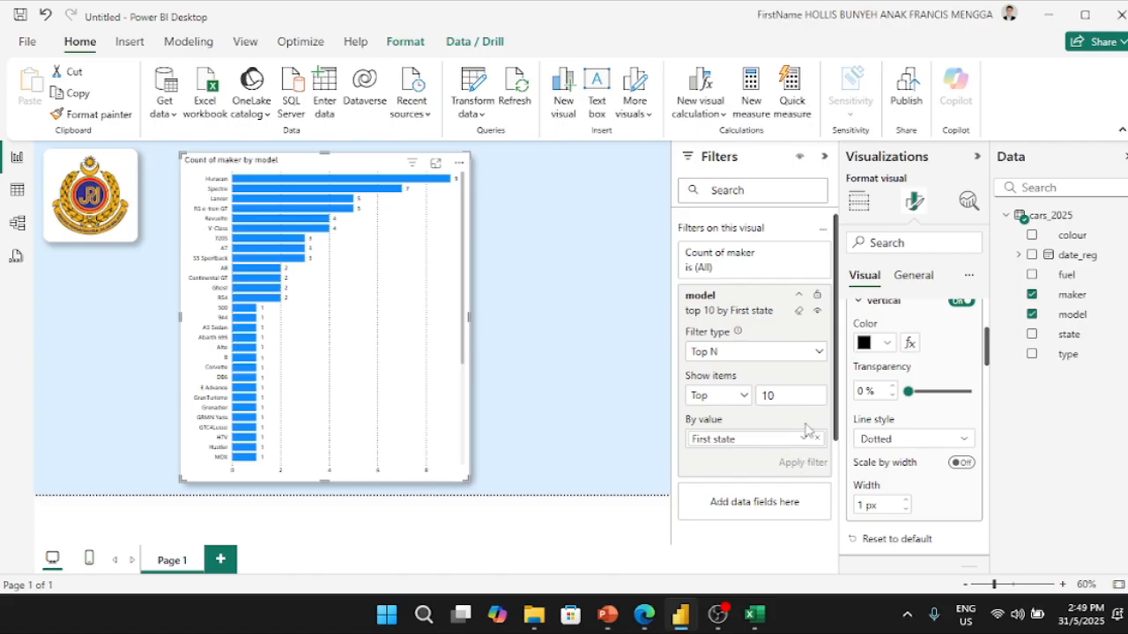
pyautogui.click(809, 356)
pyautogui.click(815, 357)
pyautogui.click(815, 438)
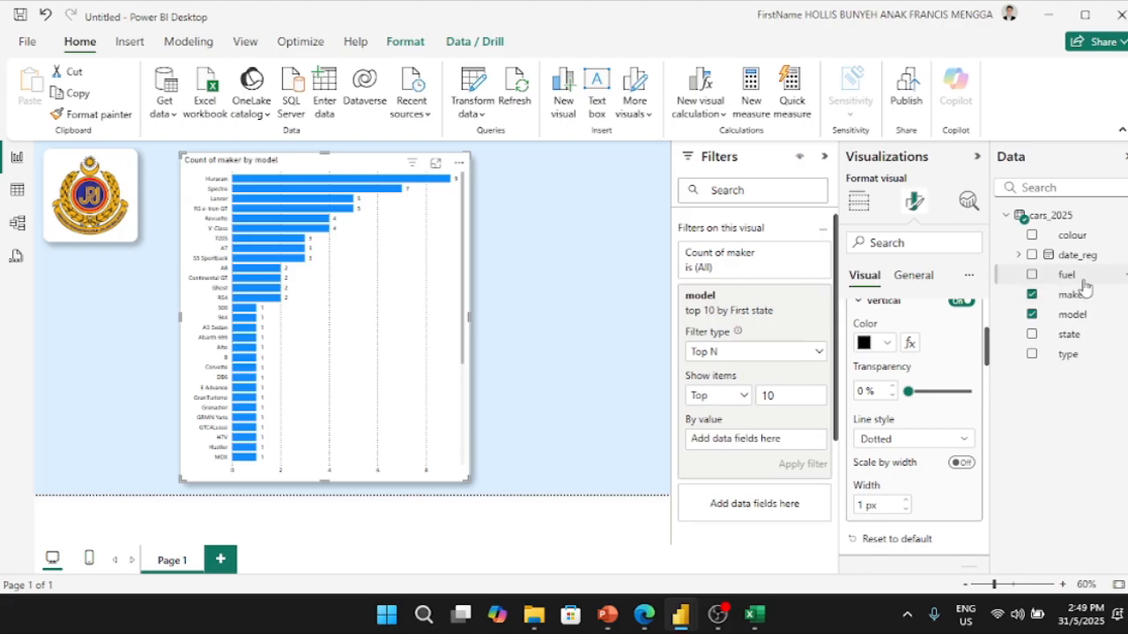
# - Try ranking the model Top N filter by Count of fuel, then remove that ranking field
pyautogui.moveTo(1083, 279); pyautogui.dragTo(791, 448)
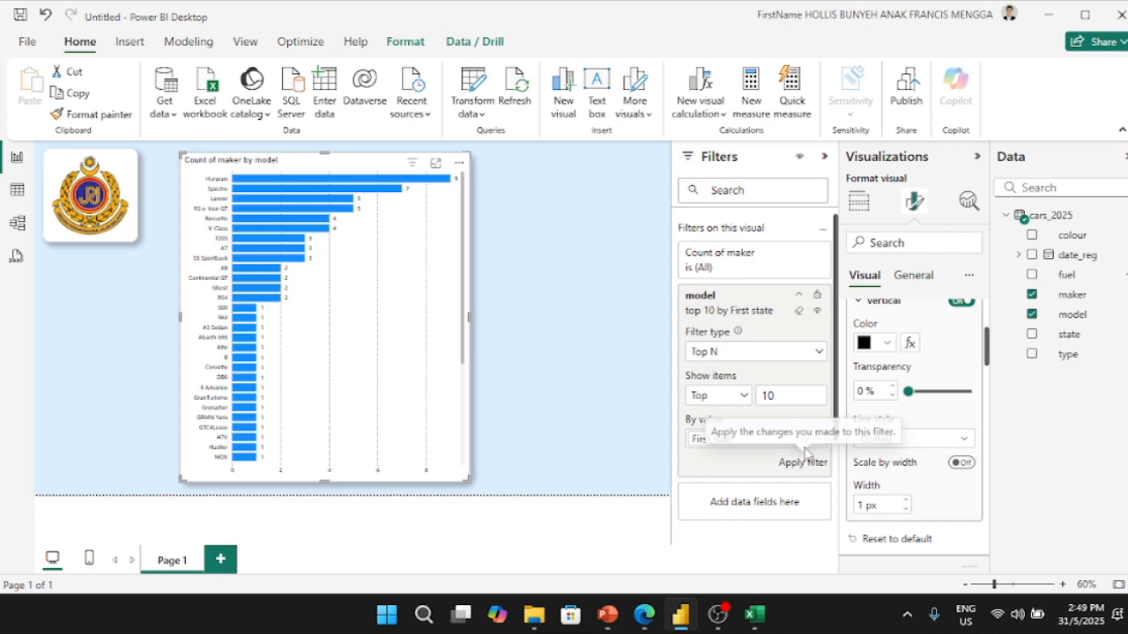
pyautogui.click(807, 440)
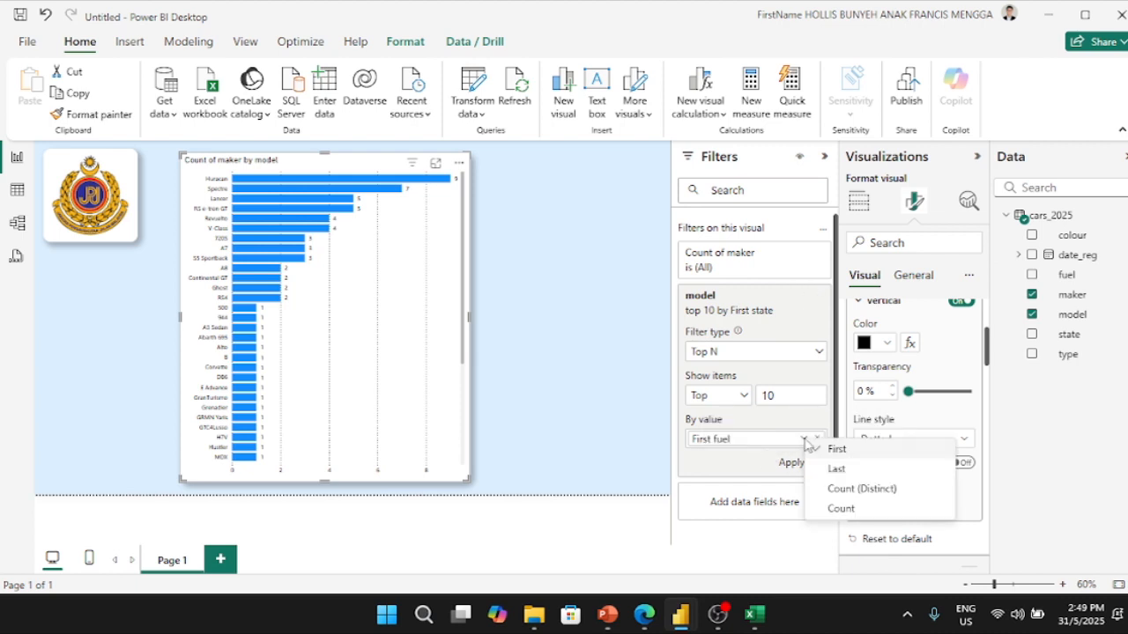
pyautogui.click(841, 509)
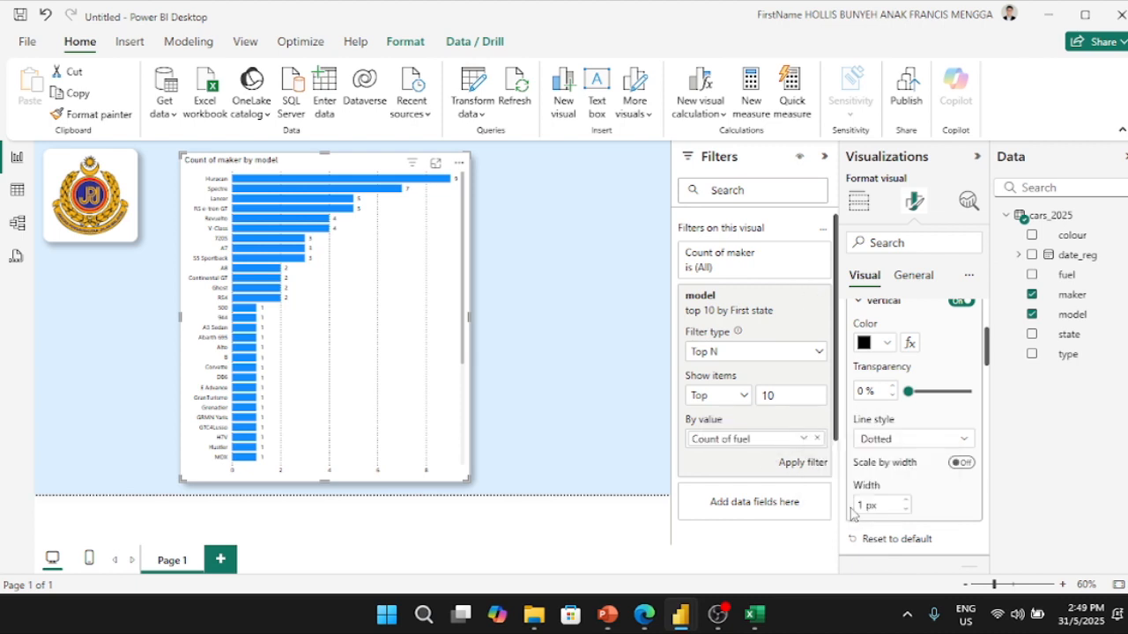
pyautogui.click(813, 467)
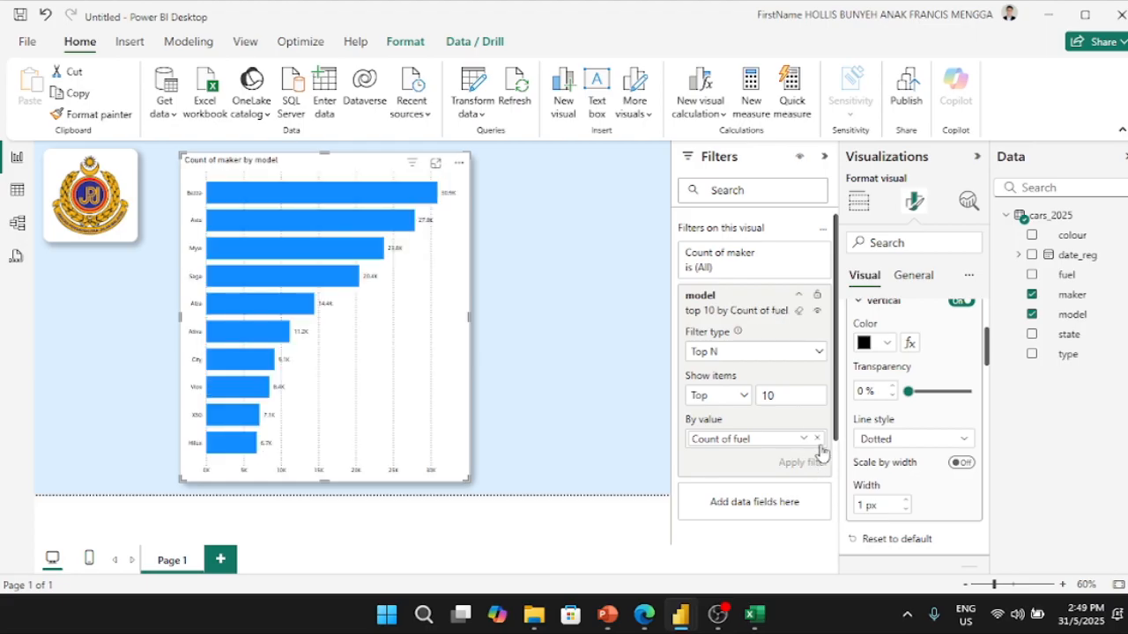
pyautogui.click(816, 439)
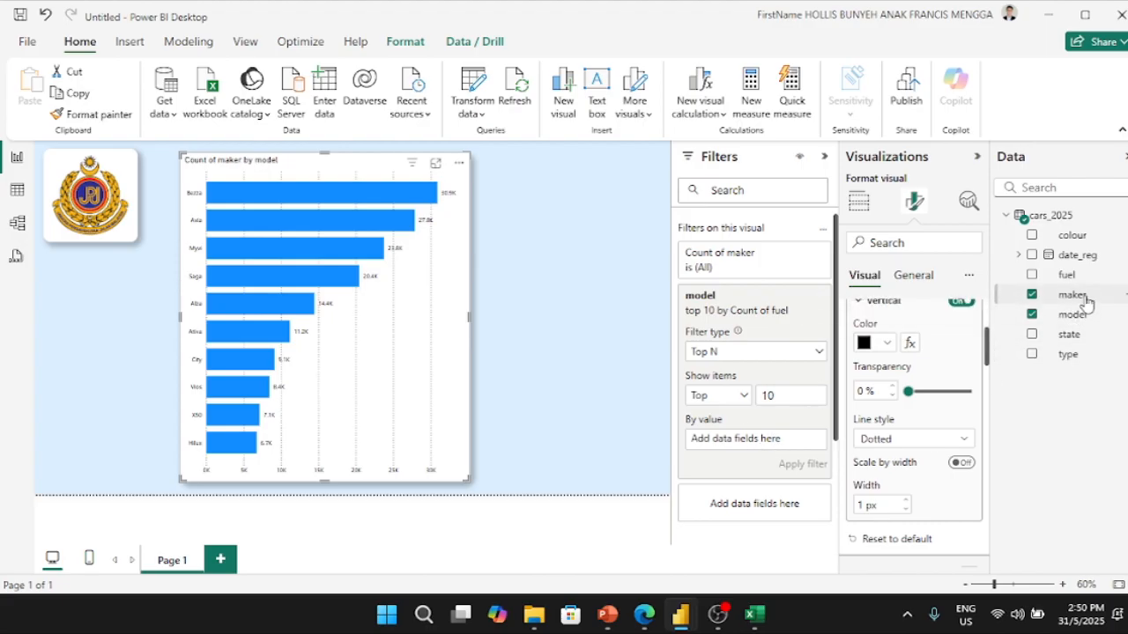
# - Rank the model filter's top 10 by Count of maker and apply it, checking the maker column in the cars_2025 Excel workbook
pyautogui.moveTo(1086, 302); pyautogui.dragTo(790, 451)
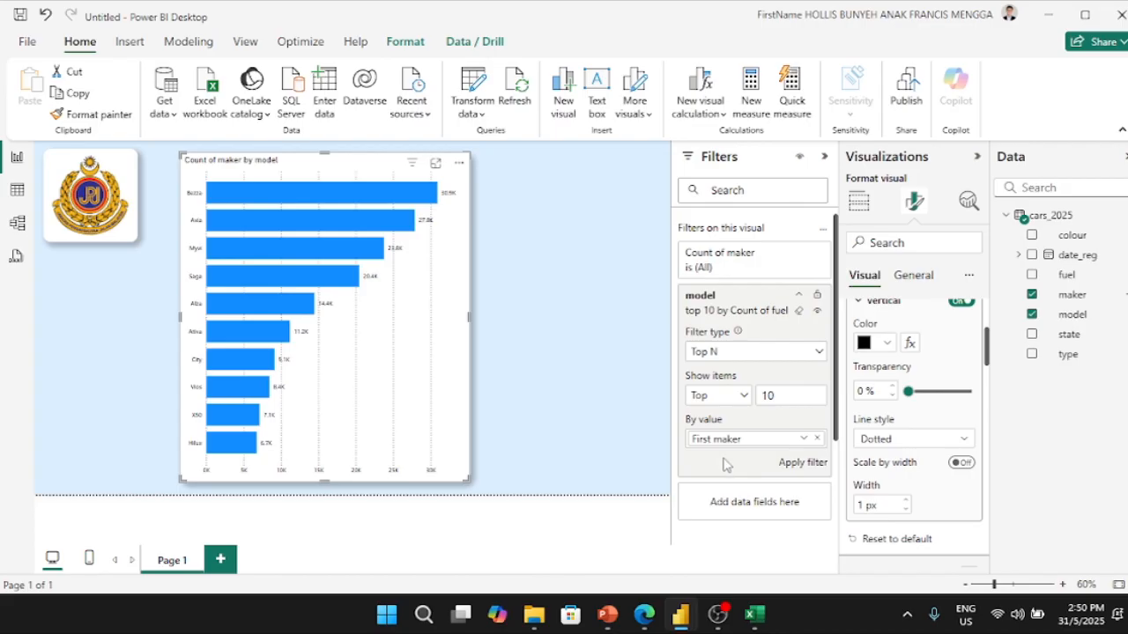
pyautogui.click(753, 614)
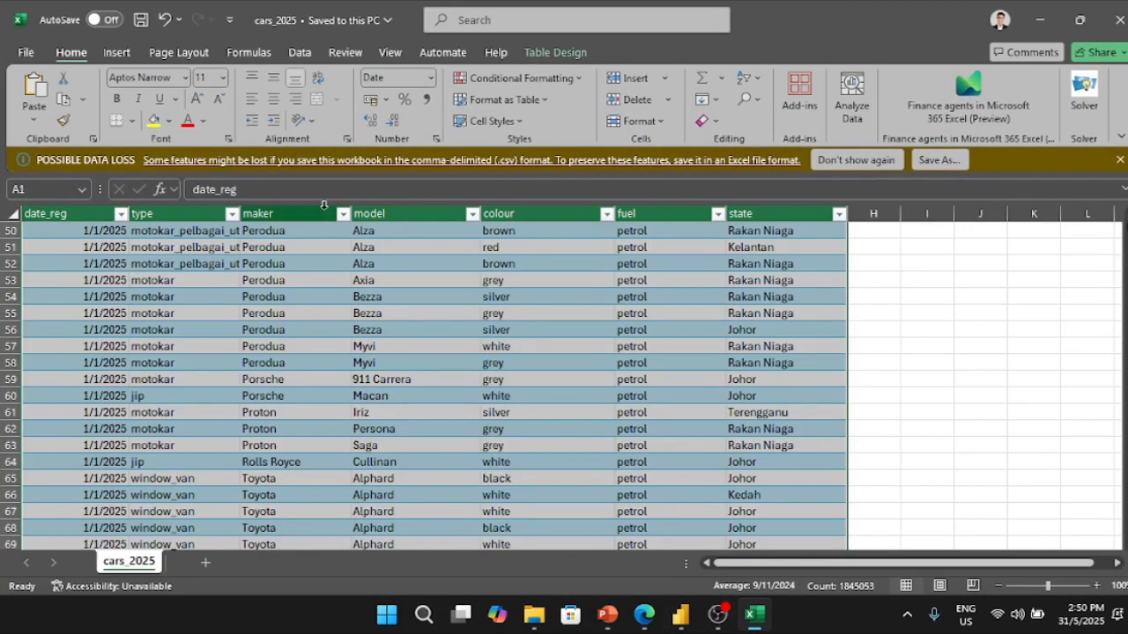
pyautogui.click(342, 213)
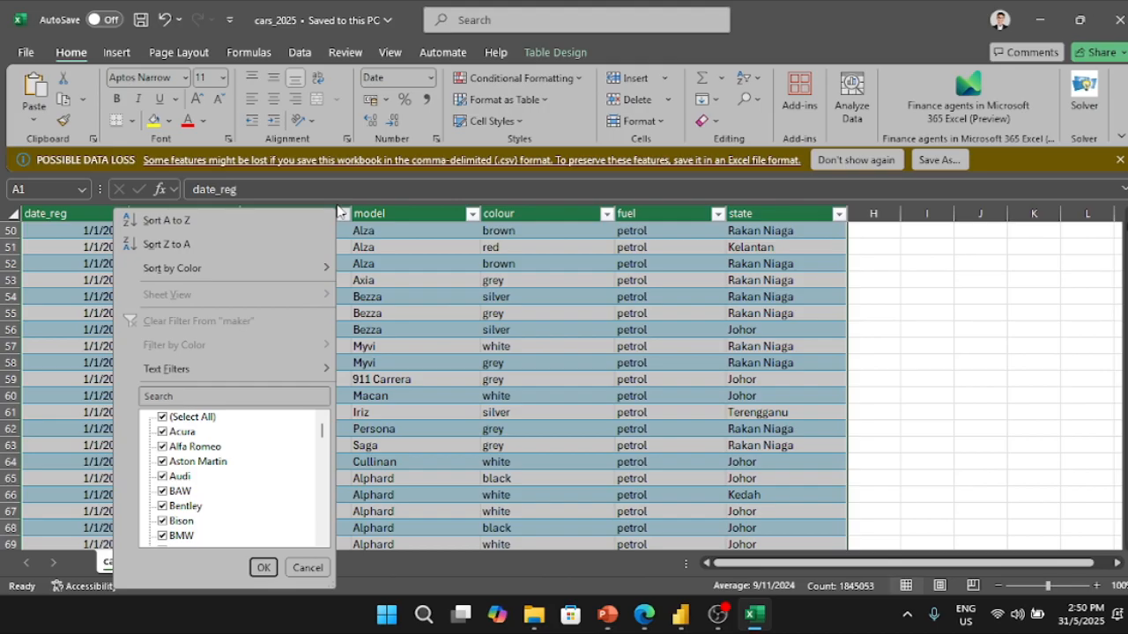
pyautogui.hotkey('alt', 'Tab')
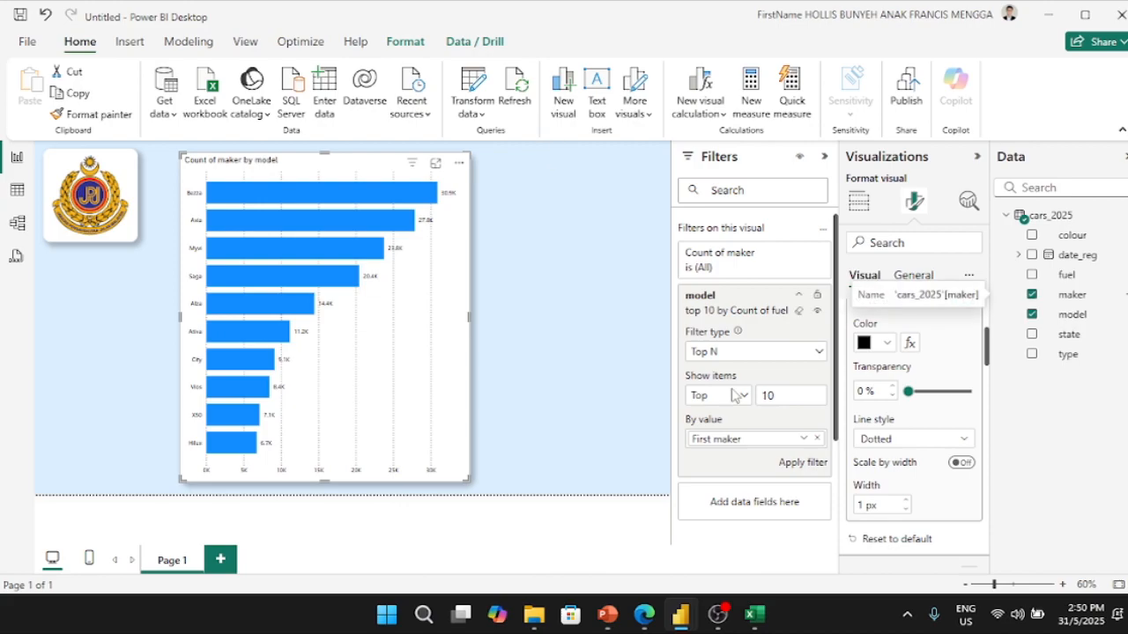
pyautogui.click(798, 463)
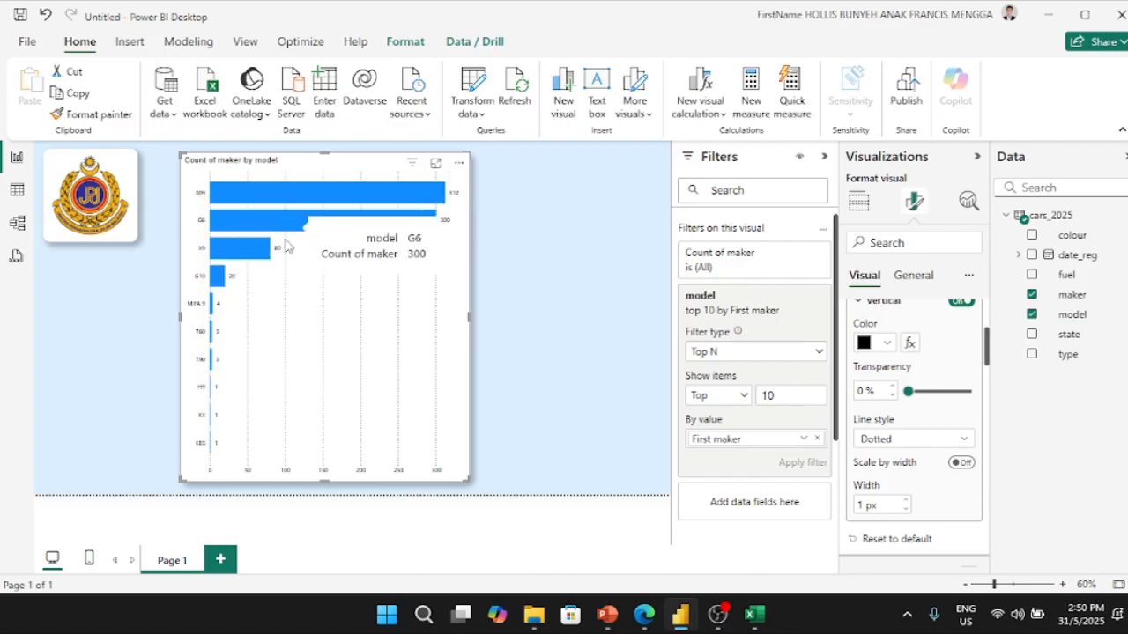
pyautogui.click(803, 441)
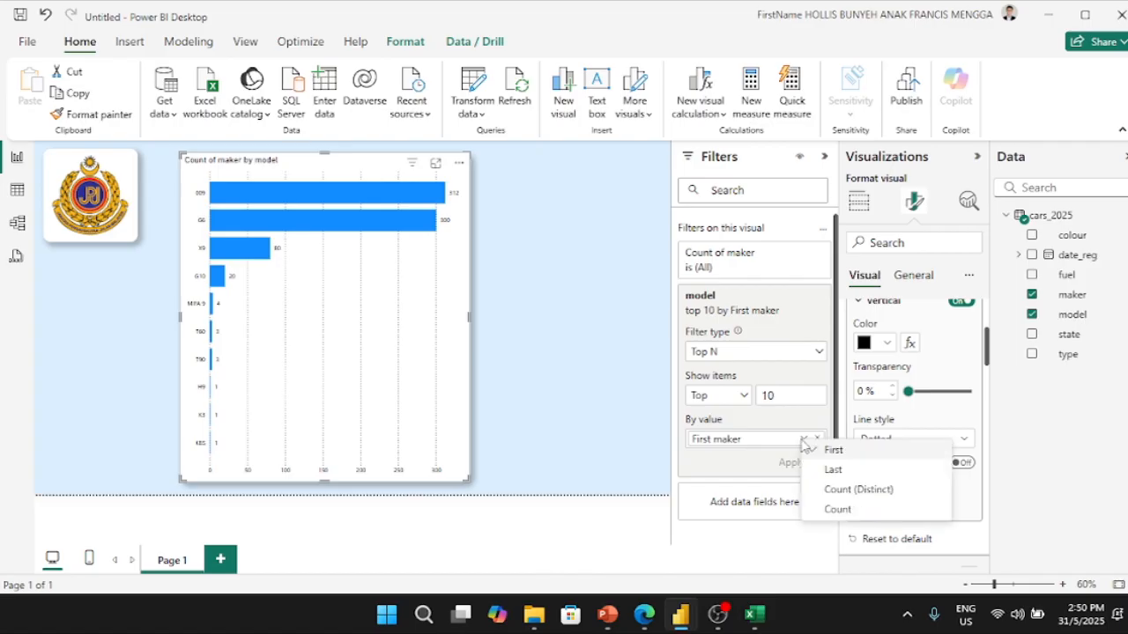
pyautogui.click(836, 515)
pyautogui.click(810, 463)
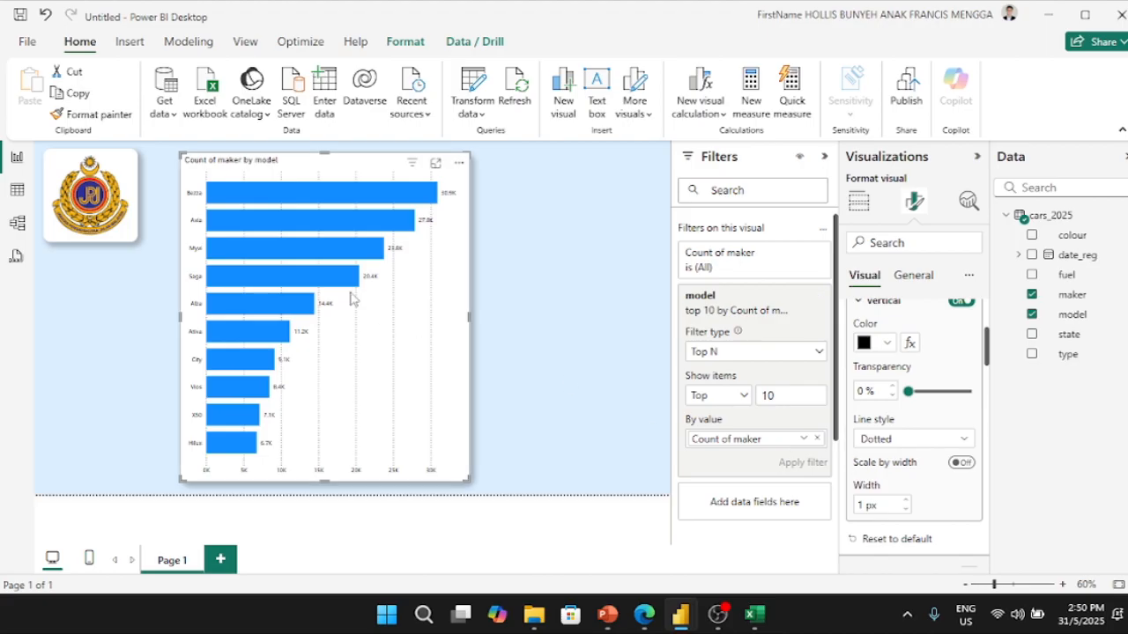
# - Look at the Home page of the Malaysian Car report for reference and return to the untitled report
pyautogui.moveTo(246, 201)
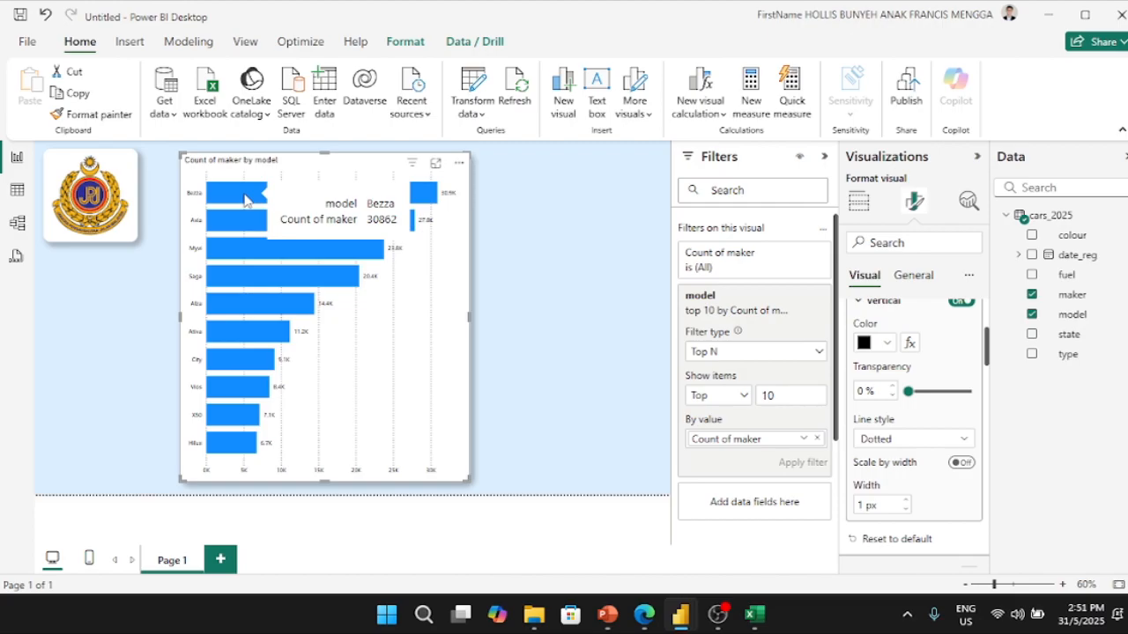
pyautogui.moveTo(237, 228)
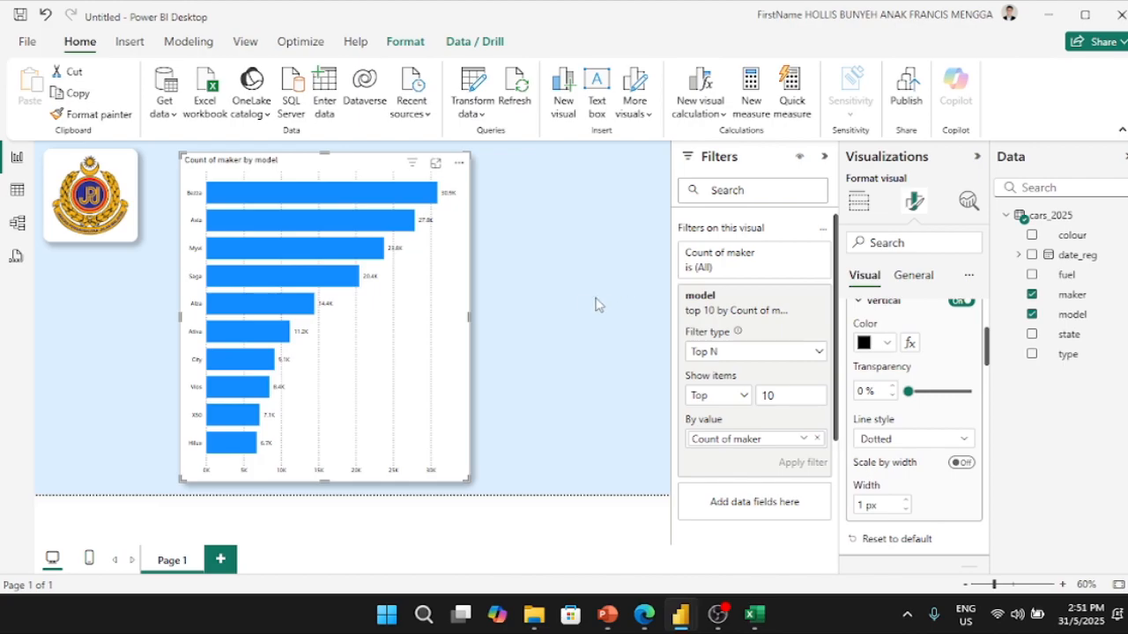
pyautogui.moveTo(680, 615)
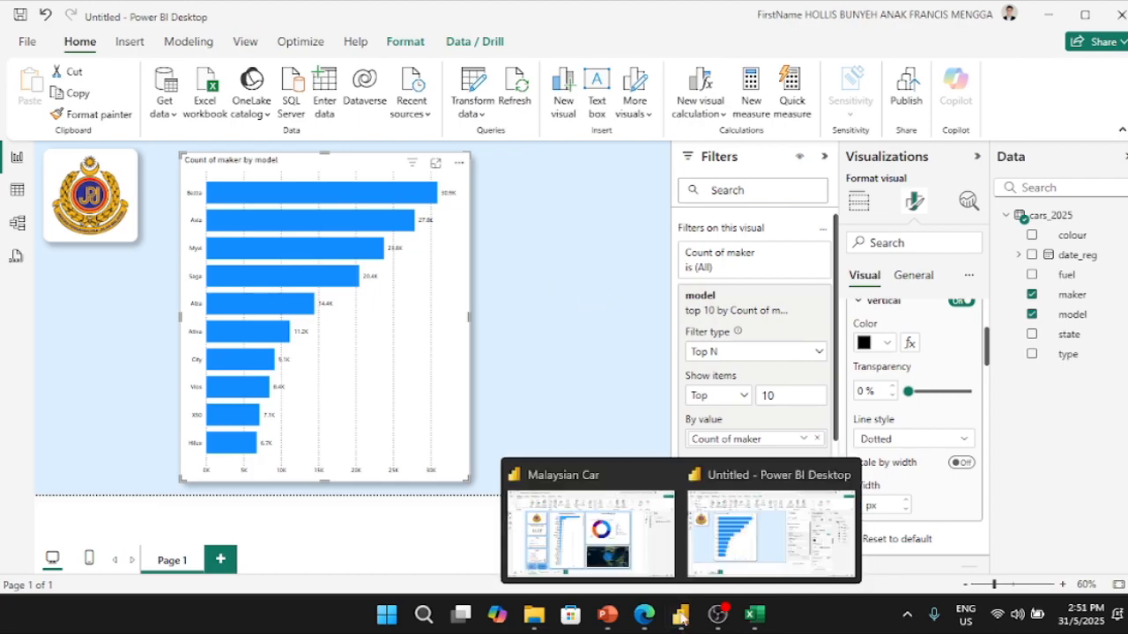
pyautogui.click(628, 533)
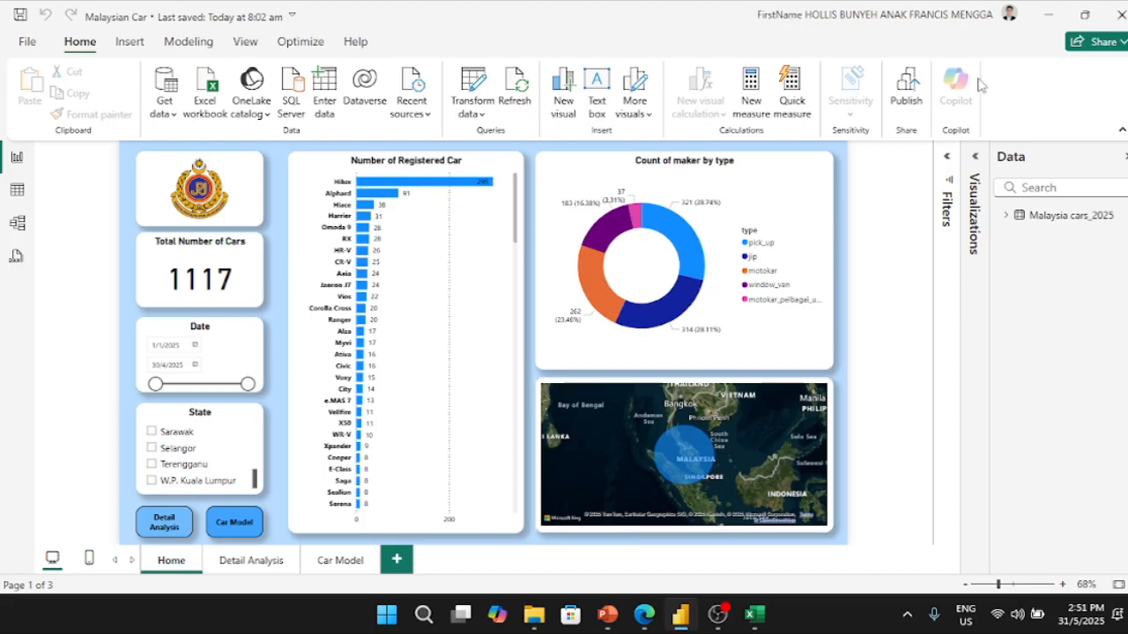
pyautogui.click(1049, 14)
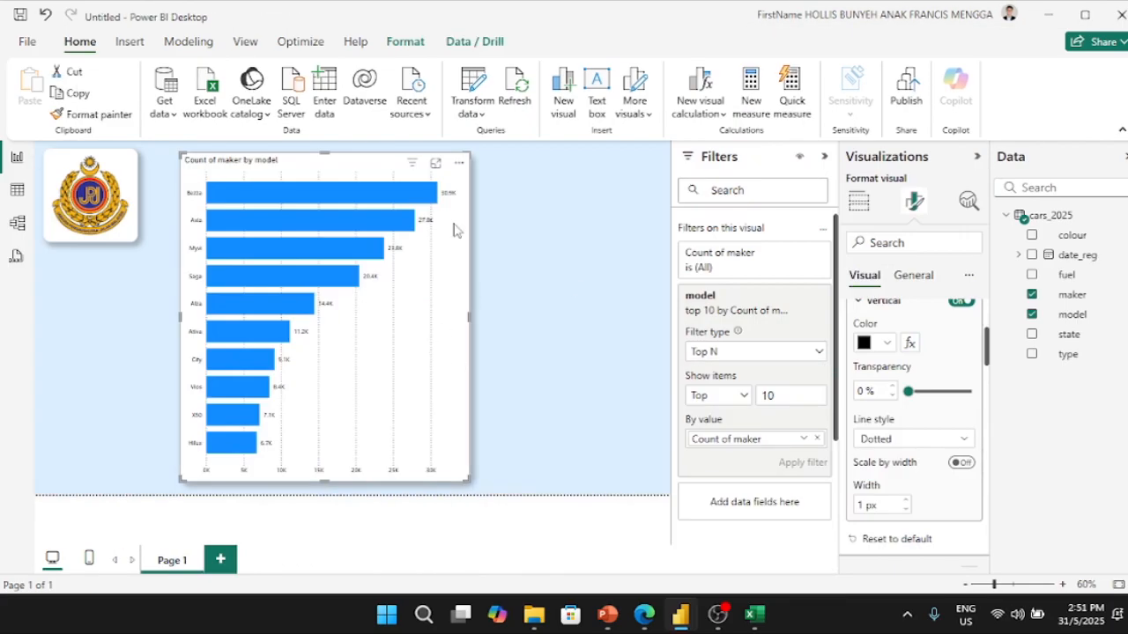
# - Change the bar chart's title text to "Maker by model"
pyautogui.click(917, 277)
pyautogui.click(885, 356)
pyautogui.moveTo(902, 438); pyautogui.dragTo(812, 443)
pyautogui.press('Delete')
pyautogui.press('Delete')
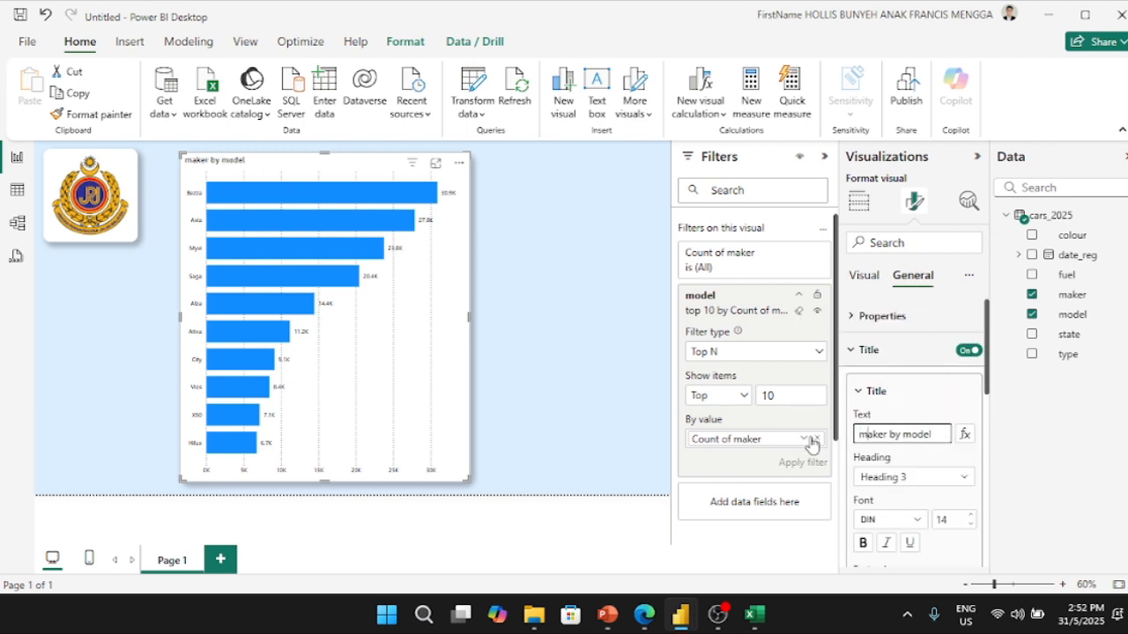
pyautogui.write('M')
# - Make the bar chart's title bold and centre it horizontally
pyautogui.click(867, 543)
pyautogui.scroll(-2, 917, 529)
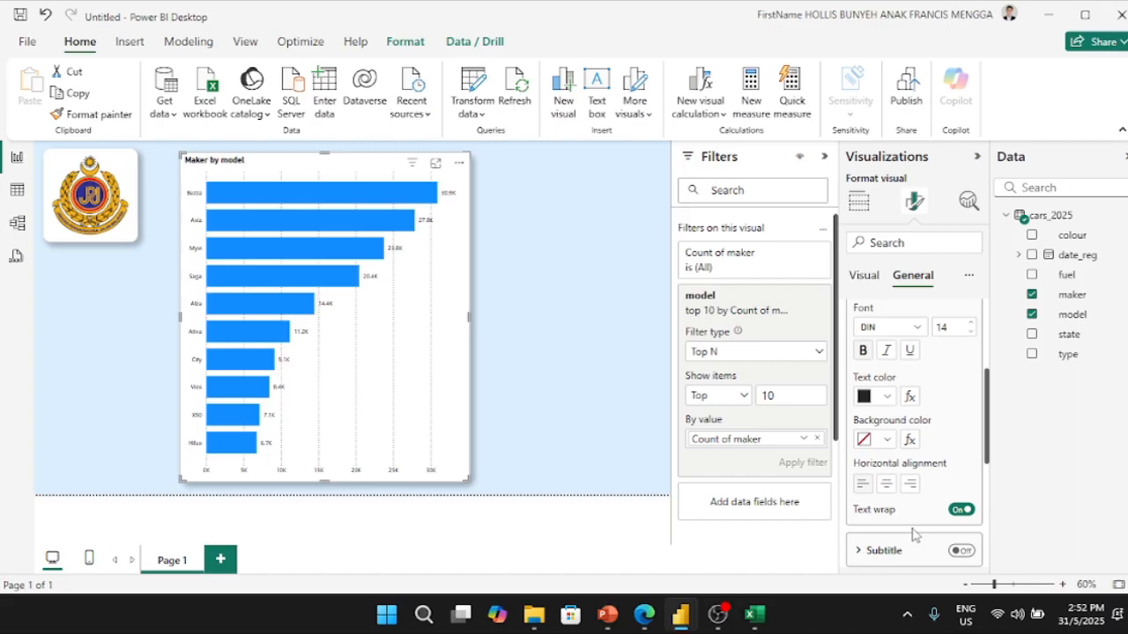
pyautogui.click(883, 485)
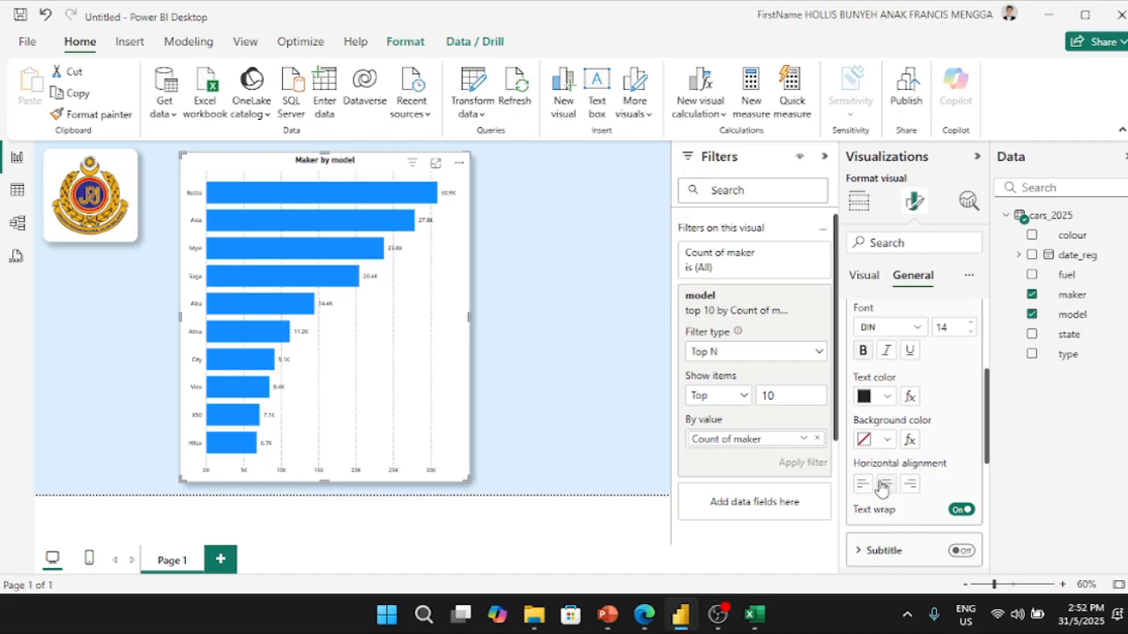
pyautogui.click(539, 376)
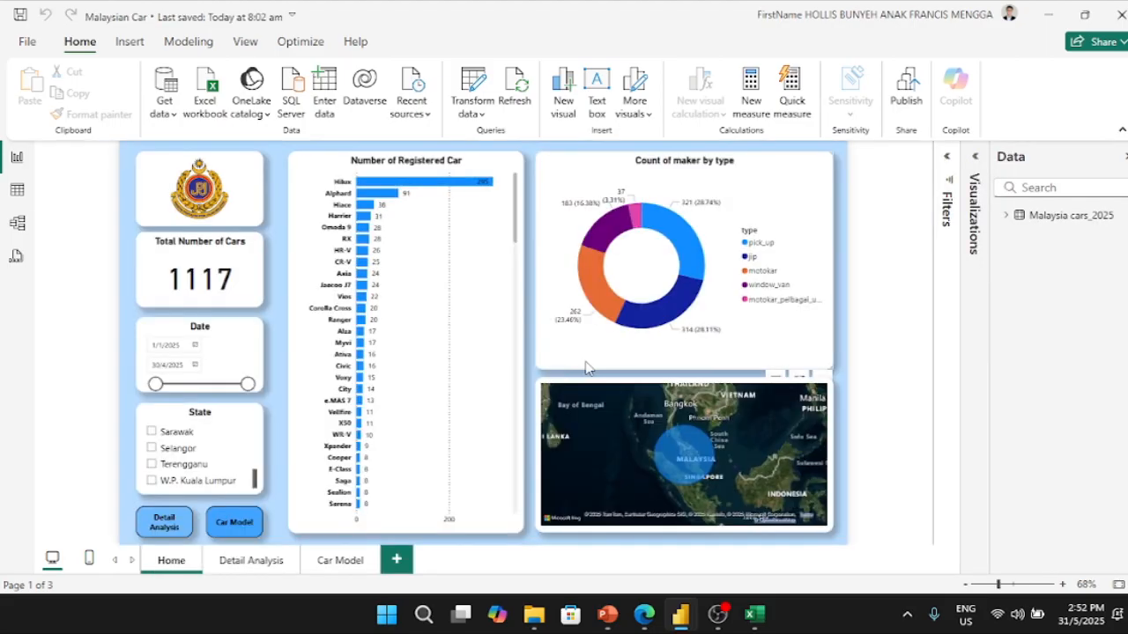
pyautogui.hotkey('alt', 'Tab')
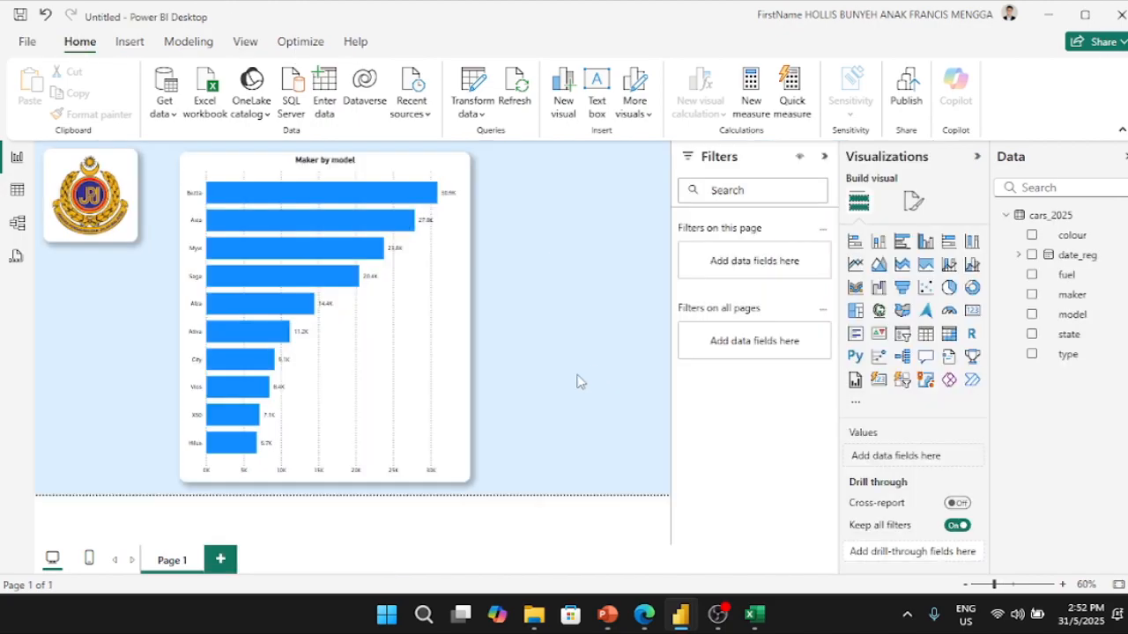
# - Add an empty donut chart and place it on the blank canvas area beside the bar chart
pyautogui.click(973, 288)
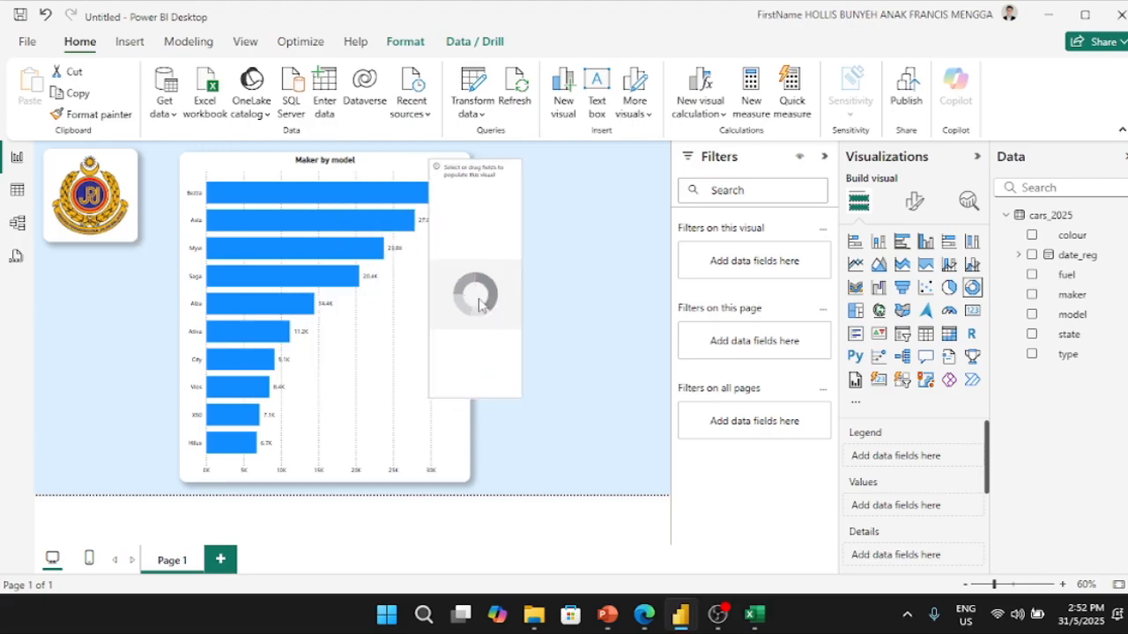
pyautogui.moveTo(568, 304); pyautogui.dragTo(586, 304)
pyautogui.click(476, 337)
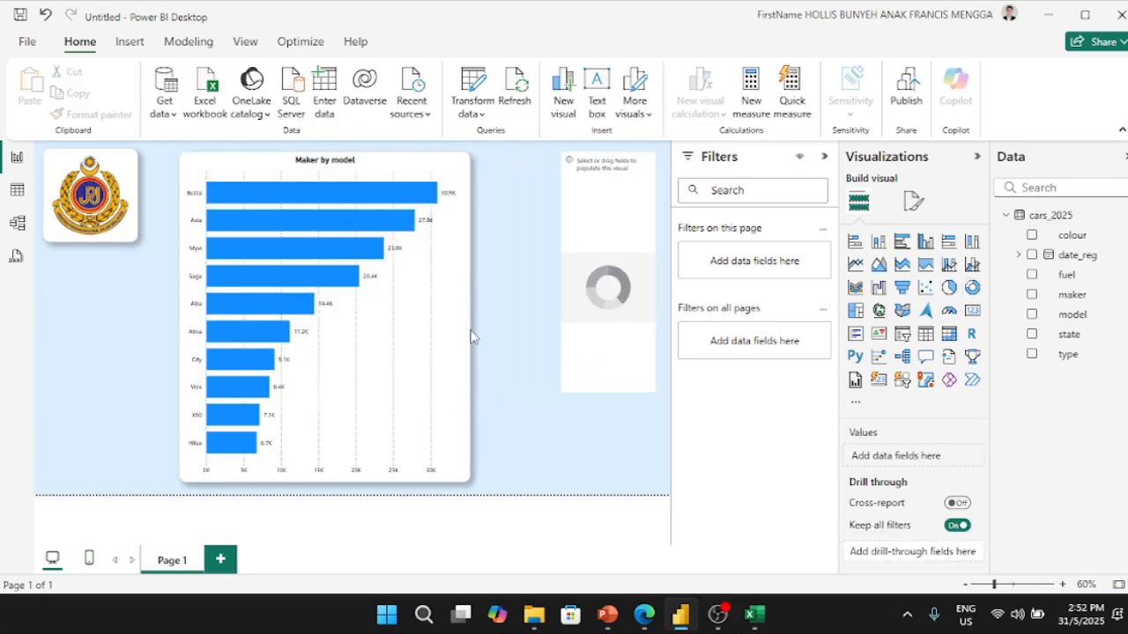
# - Narrow the bar chart, then widen the donut chart to fill the freed space and reduce its height
pyautogui.click(465, 329)
pyautogui.moveTo(471, 318); pyautogui.dragTo(437, 318)
pyautogui.click(578, 267)
pyautogui.moveTo(562, 274); pyautogui.dragTo(453, 283)
pyautogui.moveTo(555, 391); pyautogui.dragTo(555, 412)
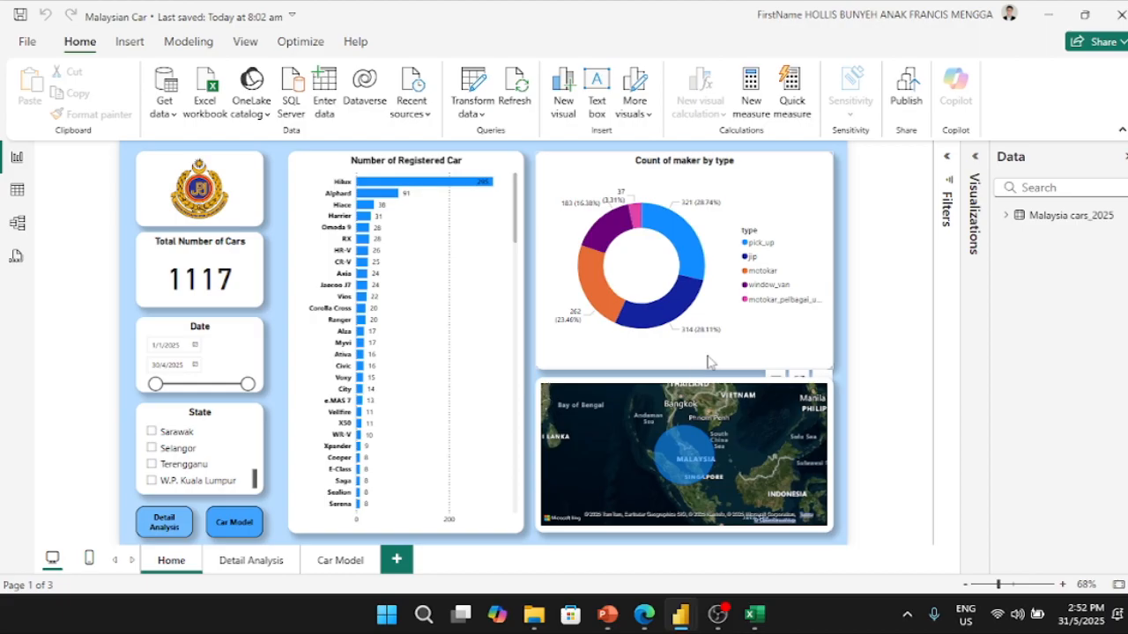
# - Assign type as the donut chart's legend and Count of model as its values, using the Malaysian Car report as reference
pyautogui.click(1048, 15)
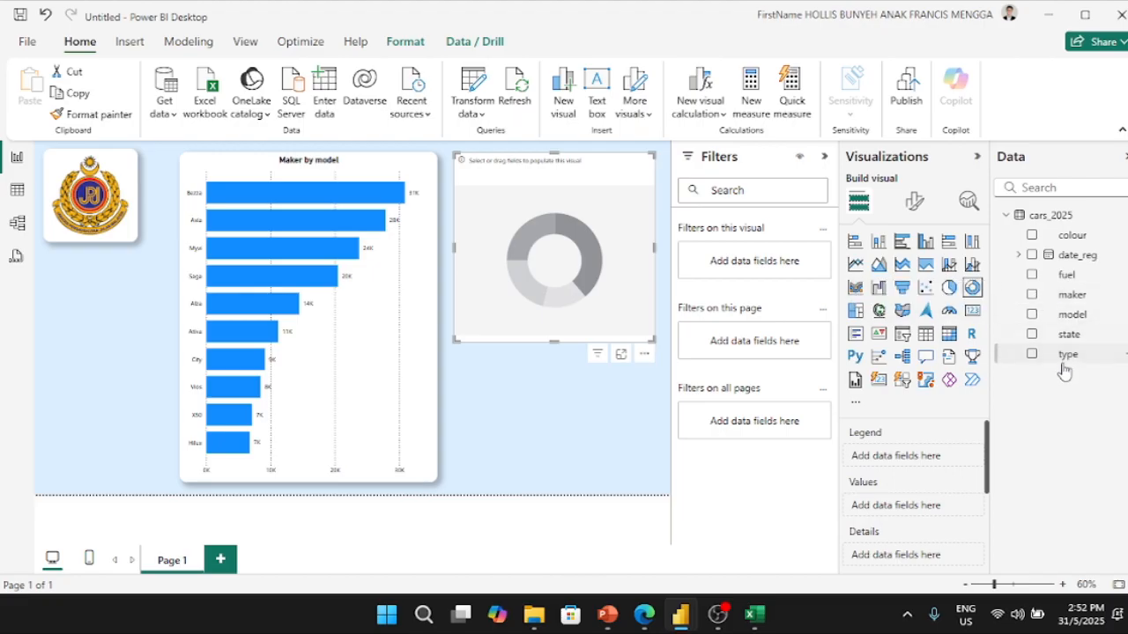
pyautogui.hotkey('alt', 'Tab')
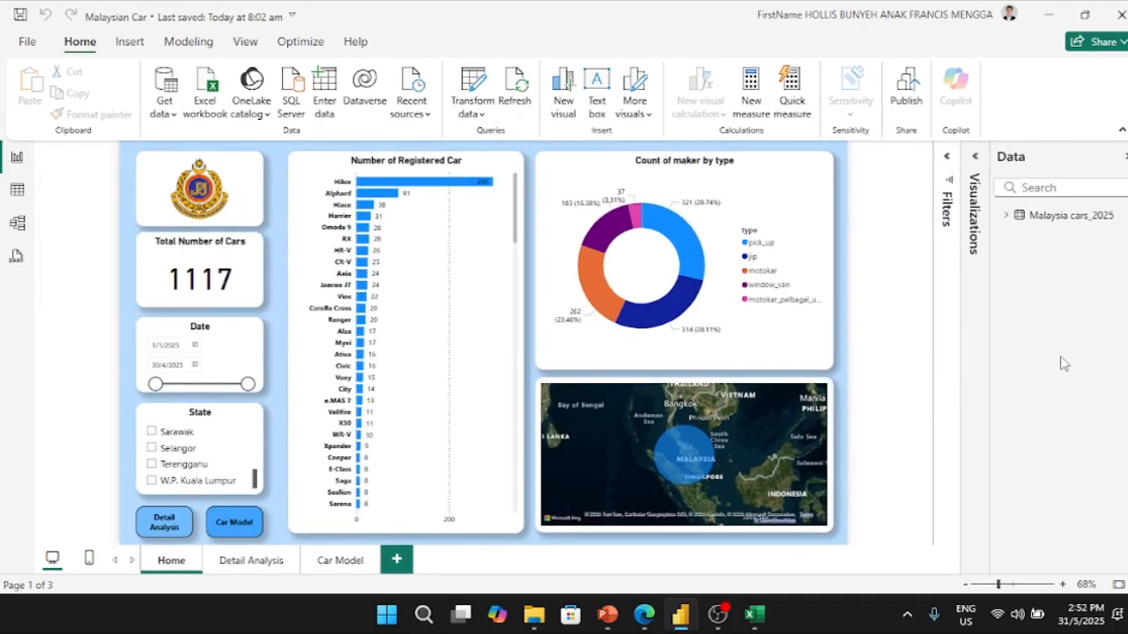
pyautogui.hotkey('alt', 'Tab')
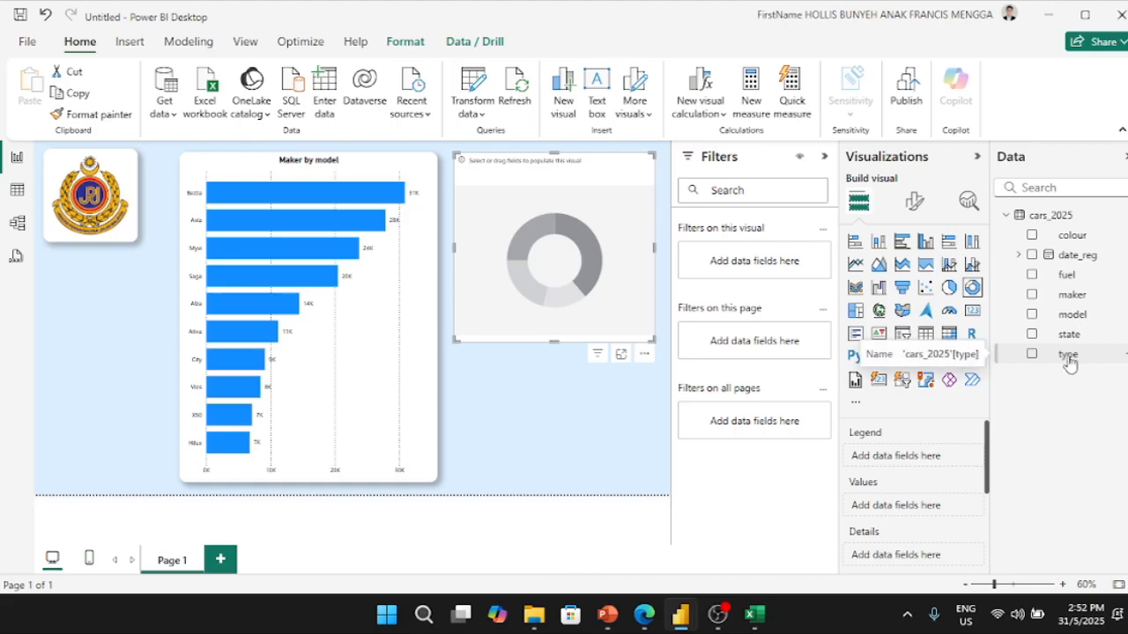
pyautogui.moveTo(1068, 363); pyautogui.dragTo(914, 466)
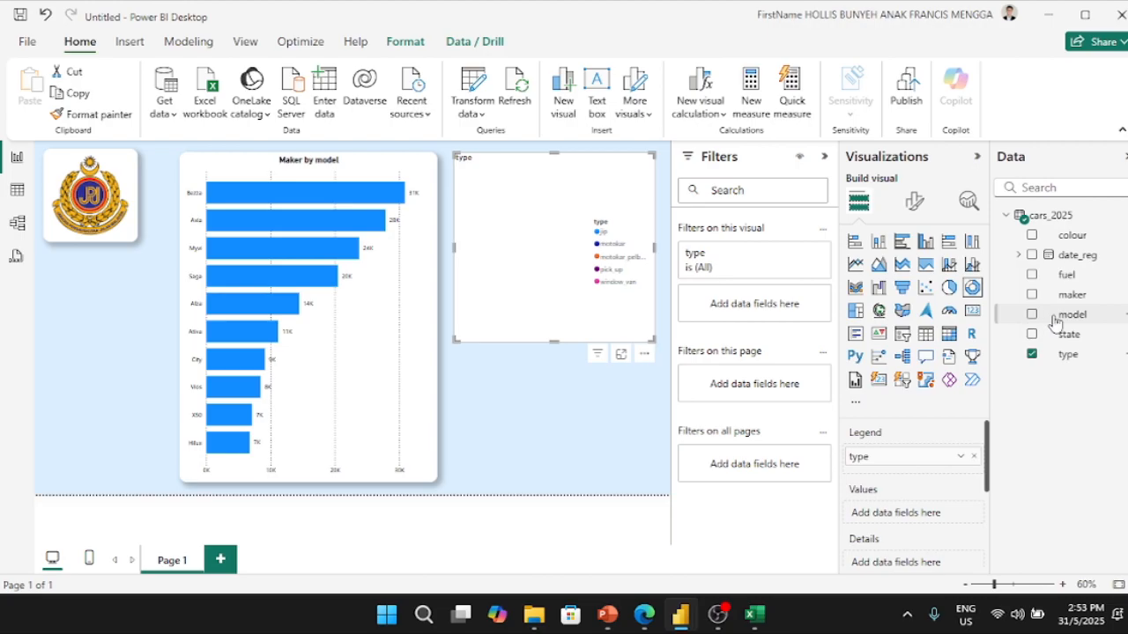
pyautogui.moveTo(1056, 322); pyautogui.dragTo(925, 518)
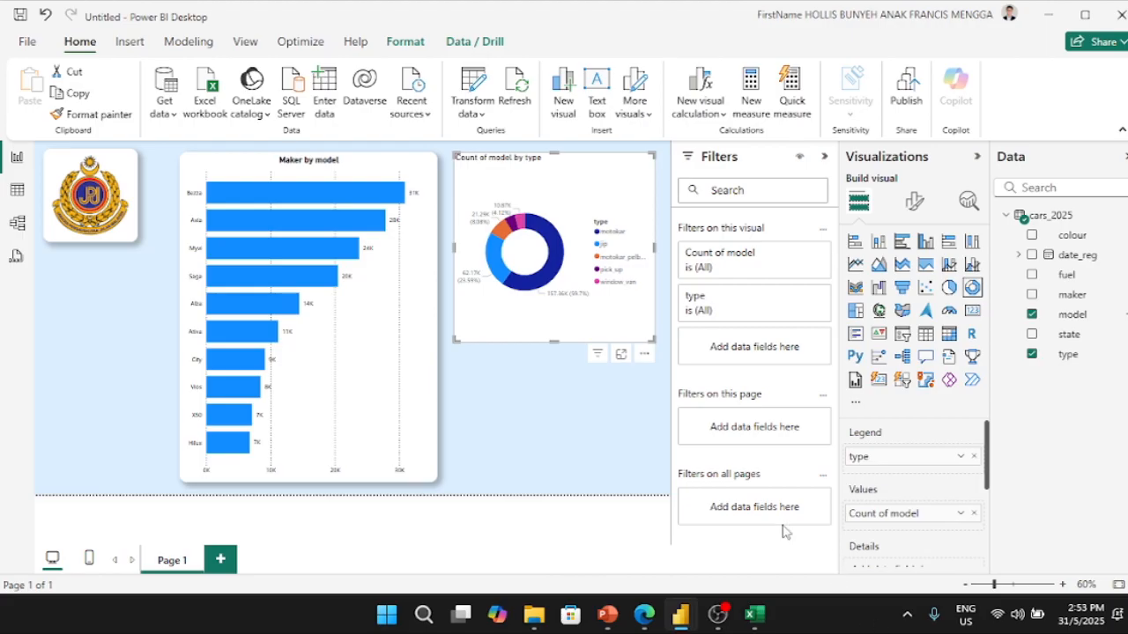
# - Copy the bar chart's formatting onto the donut chart with Format painter
pyautogui.click(360, 357)
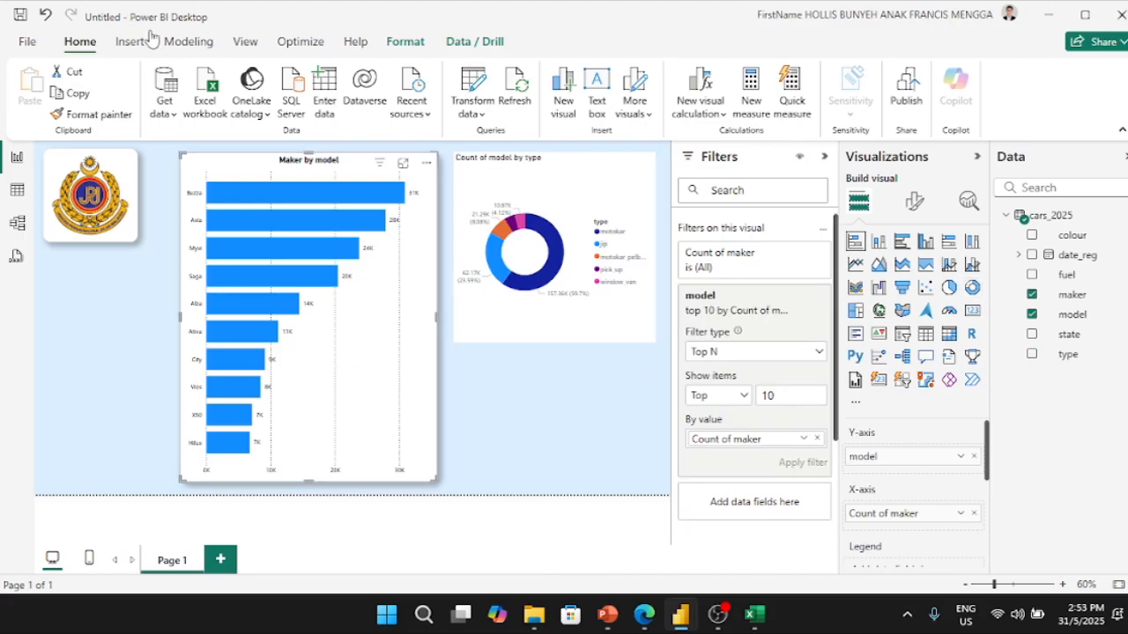
pyautogui.click(115, 118)
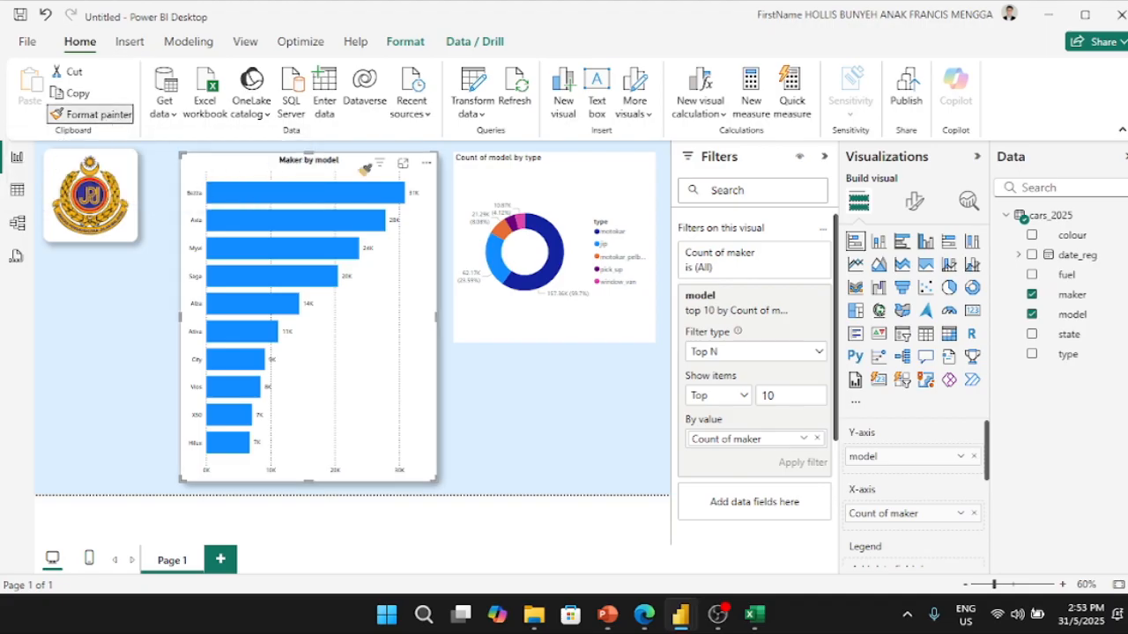
pyautogui.click(526, 168)
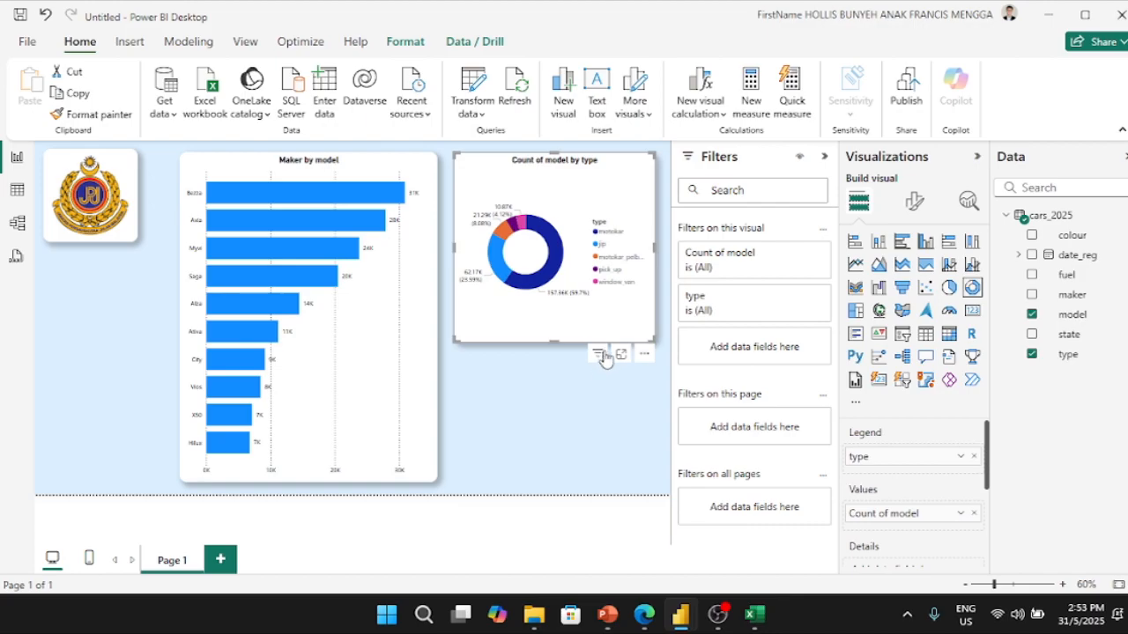
# - Reduce the donut chart's height slightly and change its title text to "Model by Type"
pyautogui.moveTo(555, 333); pyautogui.dragTo(555, 316)
pyautogui.click(915, 201)
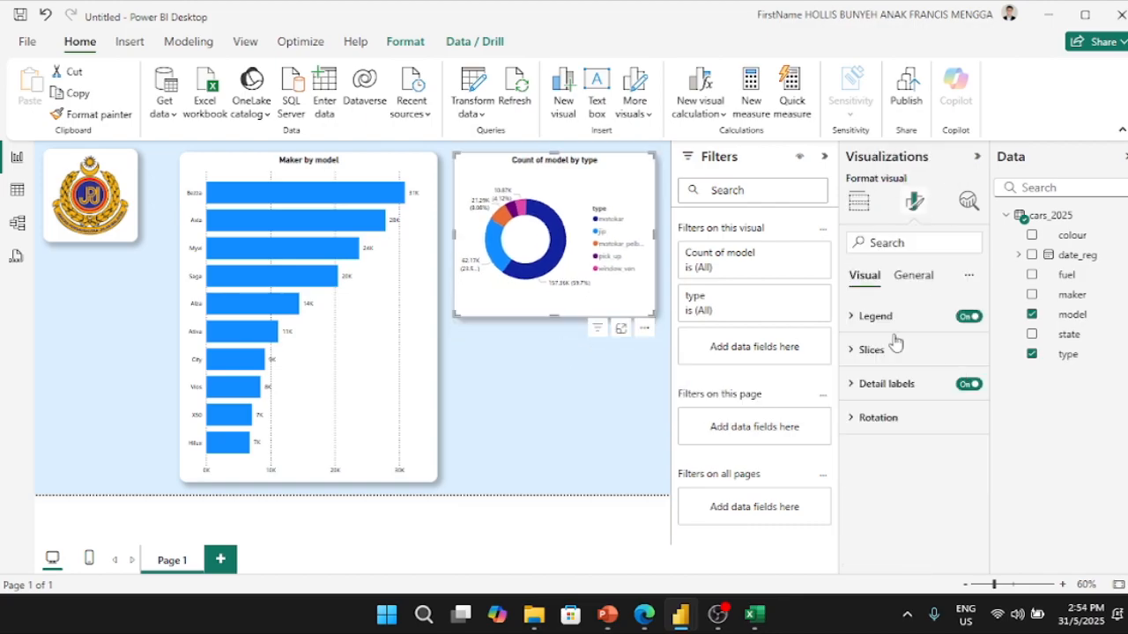
pyautogui.click(909, 279)
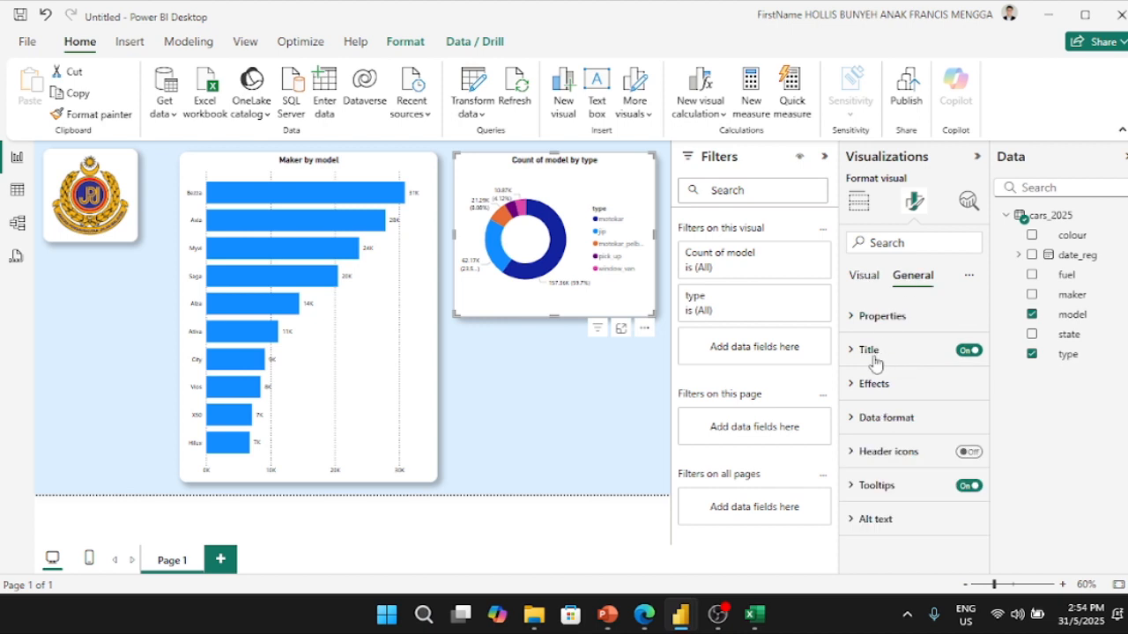
pyautogui.click(873, 353)
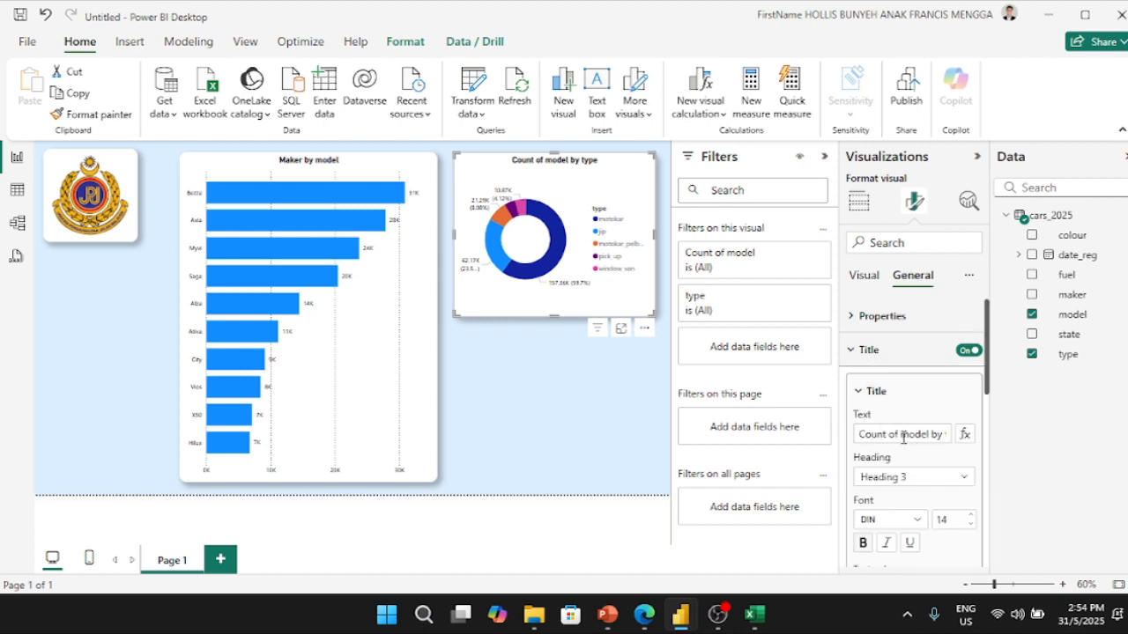
pyautogui.moveTo(907, 435); pyautogui.dragTo(792, 436)
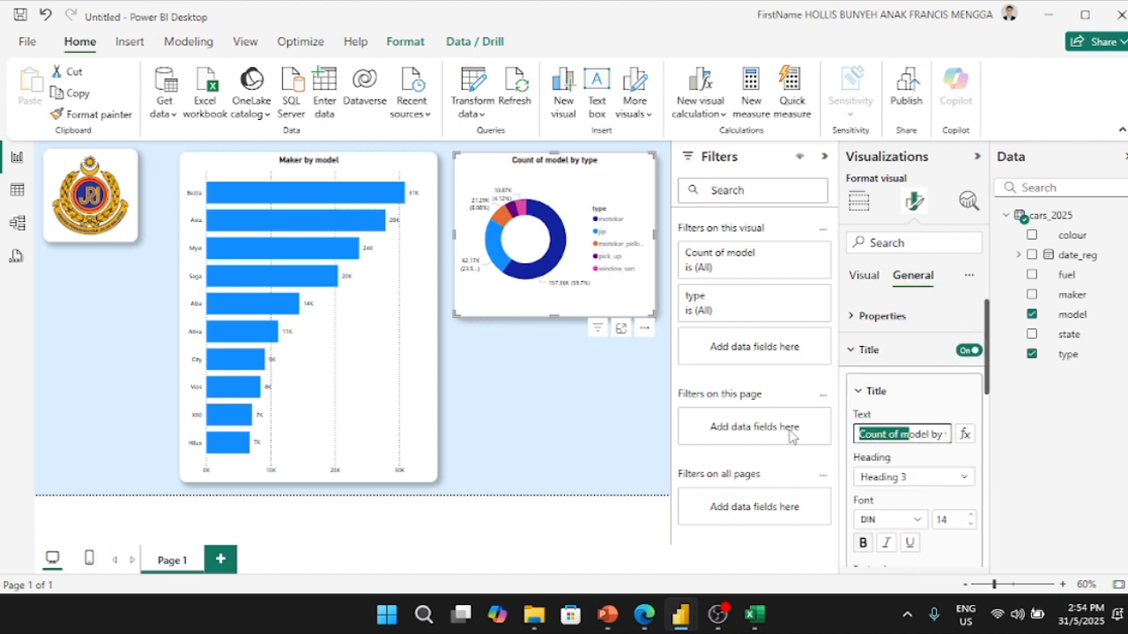
pyautogui.write('M')
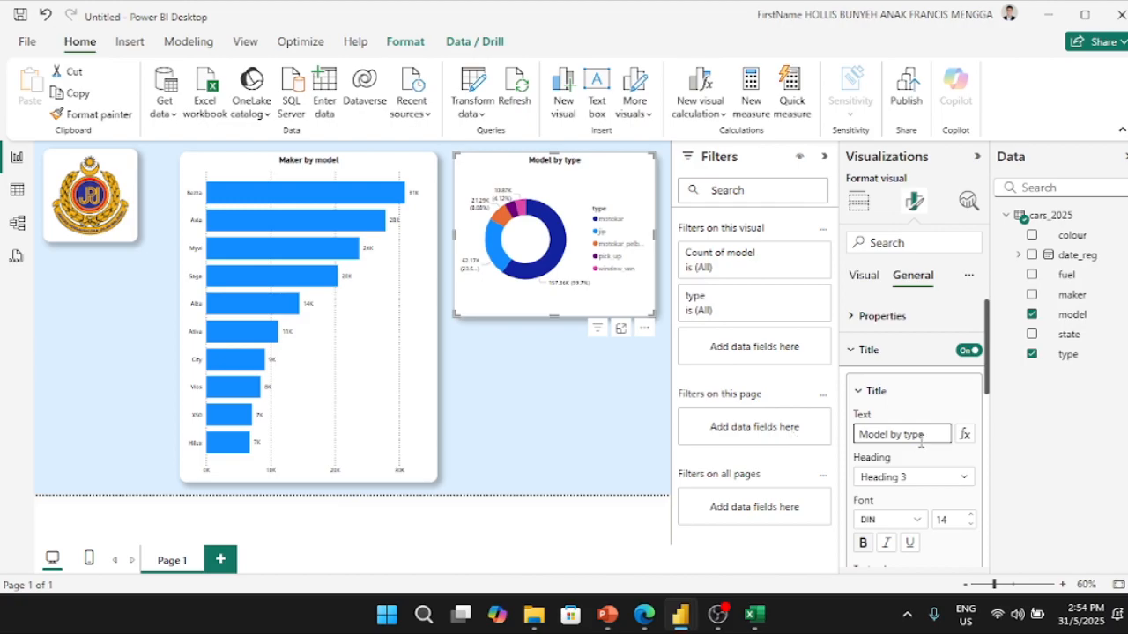
pyautogui.click(907, 433)
pyautogui.press('BackSpace')
pyautogui.write('T')
pyautogui.click(614, 196)
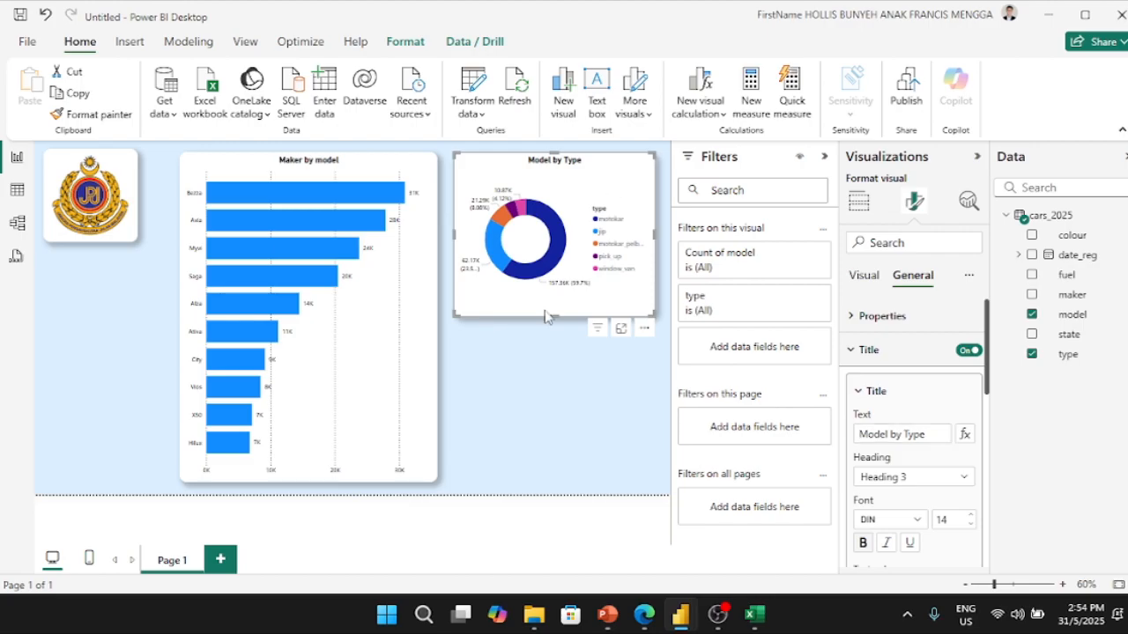
# - Try Top left, Top center, Bottom right and other legend positions on the donut chart, and return the legend to Center right
pyautogui.click(863, 276)
pyautogui.click(874, 350)
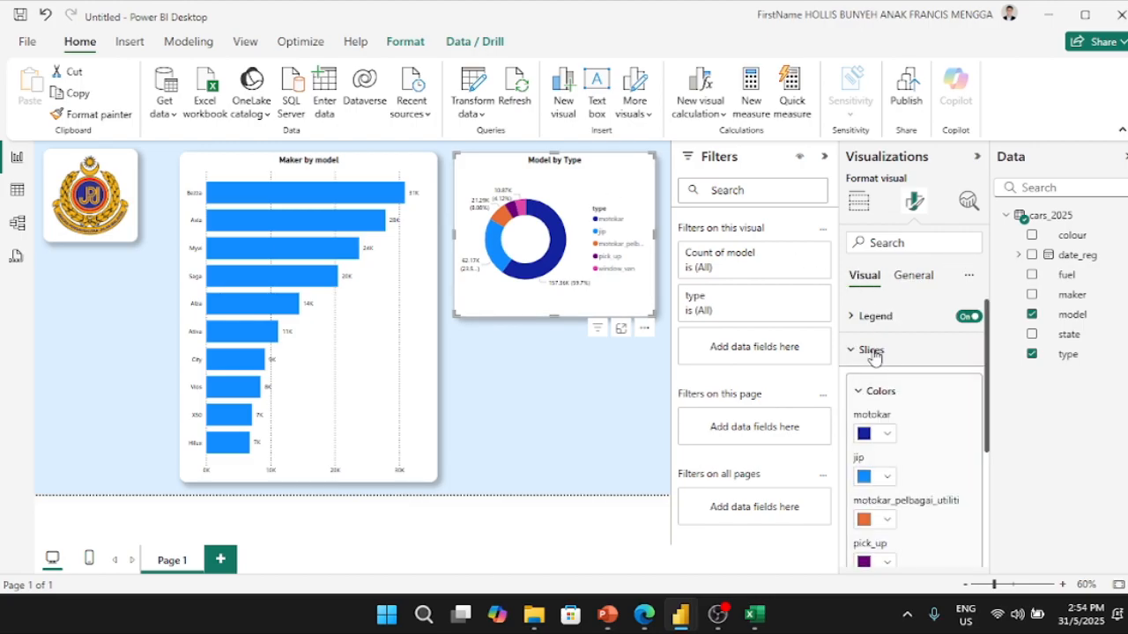
pyautogui.click(877, 353)
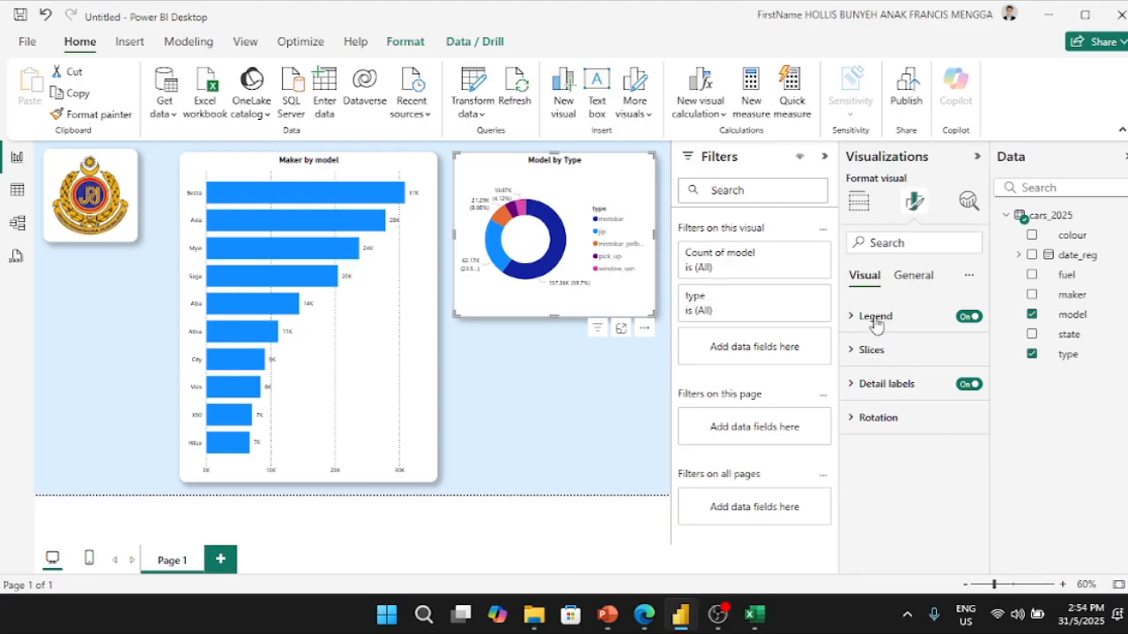
pyautogui.click(872, 318)
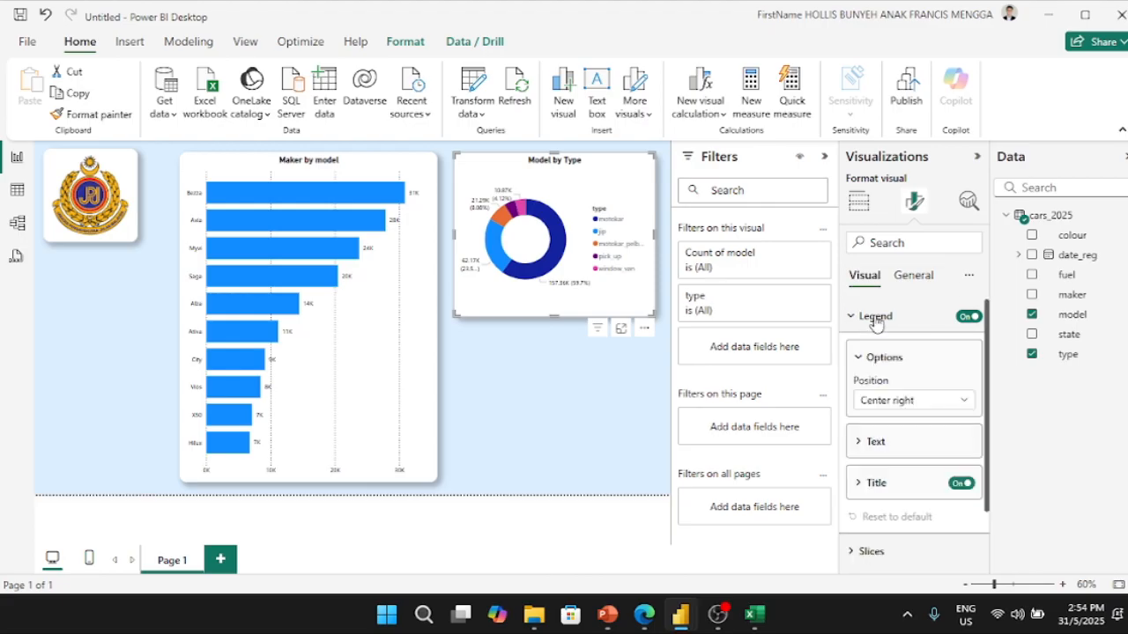
pyautogui.click(941, 405)
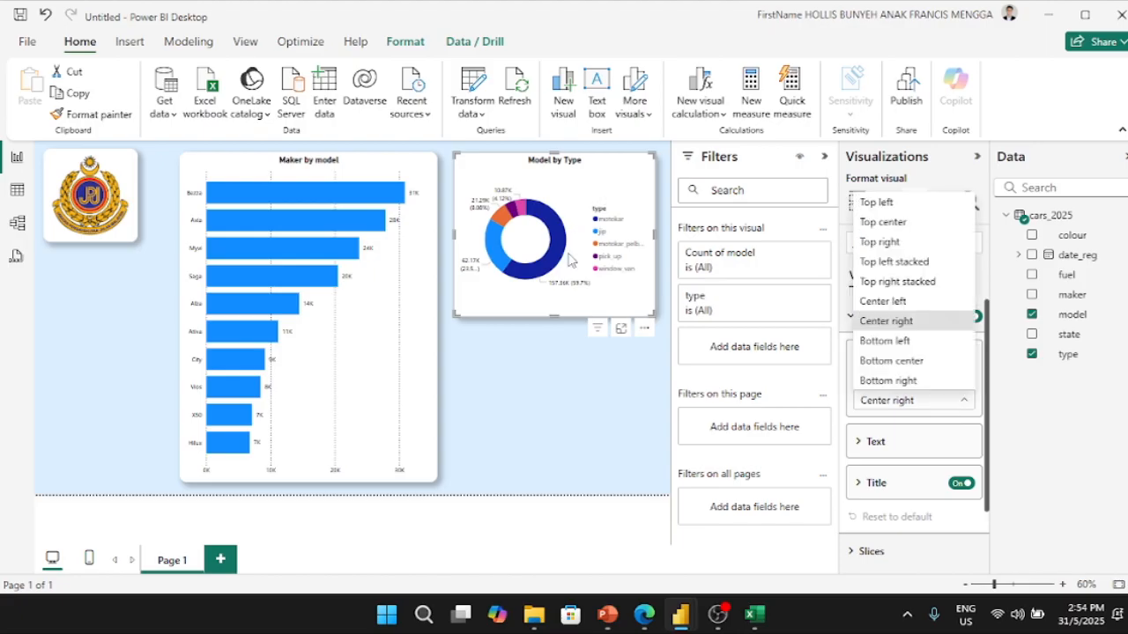
pyautogui.click(890, 207)
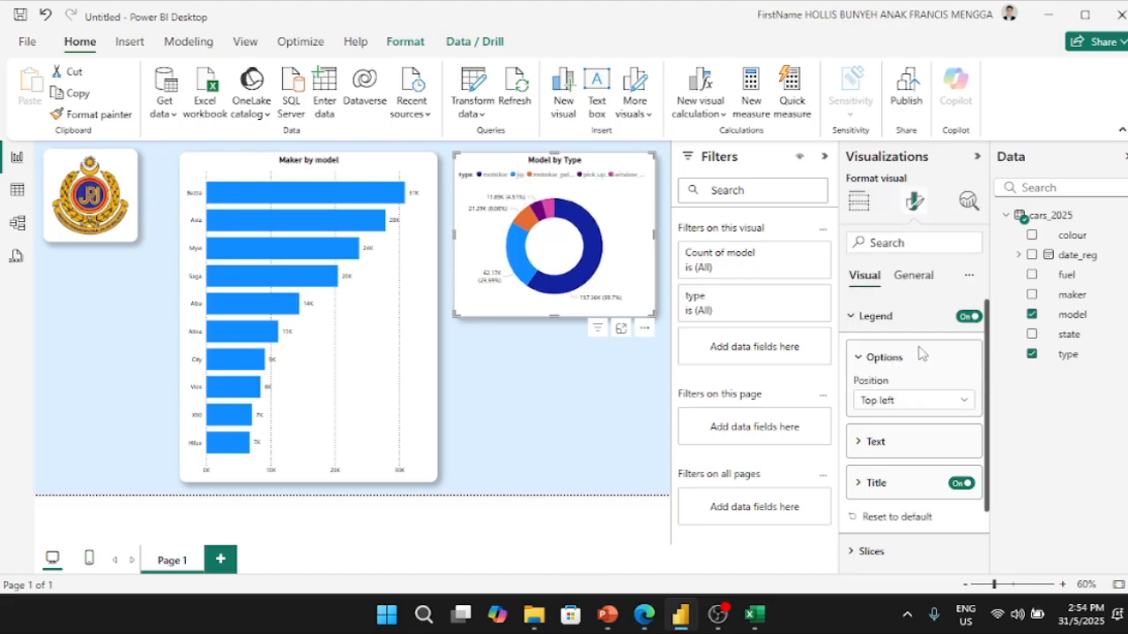
pyautogui.click(930, 404)
pyautogui.click(907, 224)
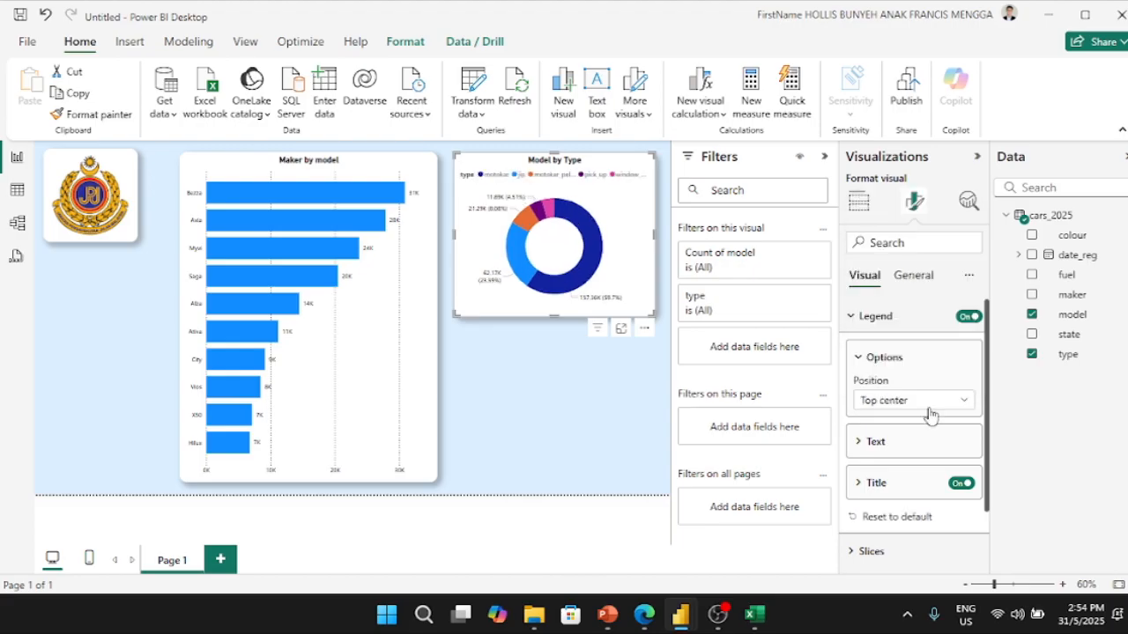
pyautogui.click(932, 404)
pyautogui.click(902, 305)
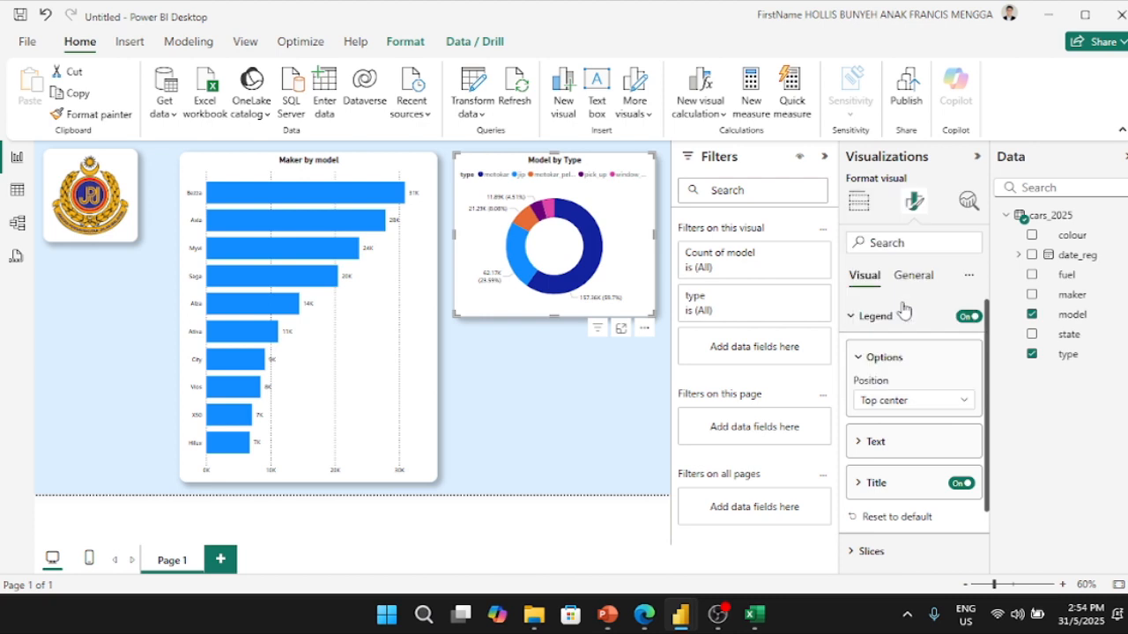
pyautogui.click(931, 407)
pyautogui.click(910, 323)
pyautogui.click(922, 402)
pyautogui.click(920, 381)
pyautogui.click(924, 401)
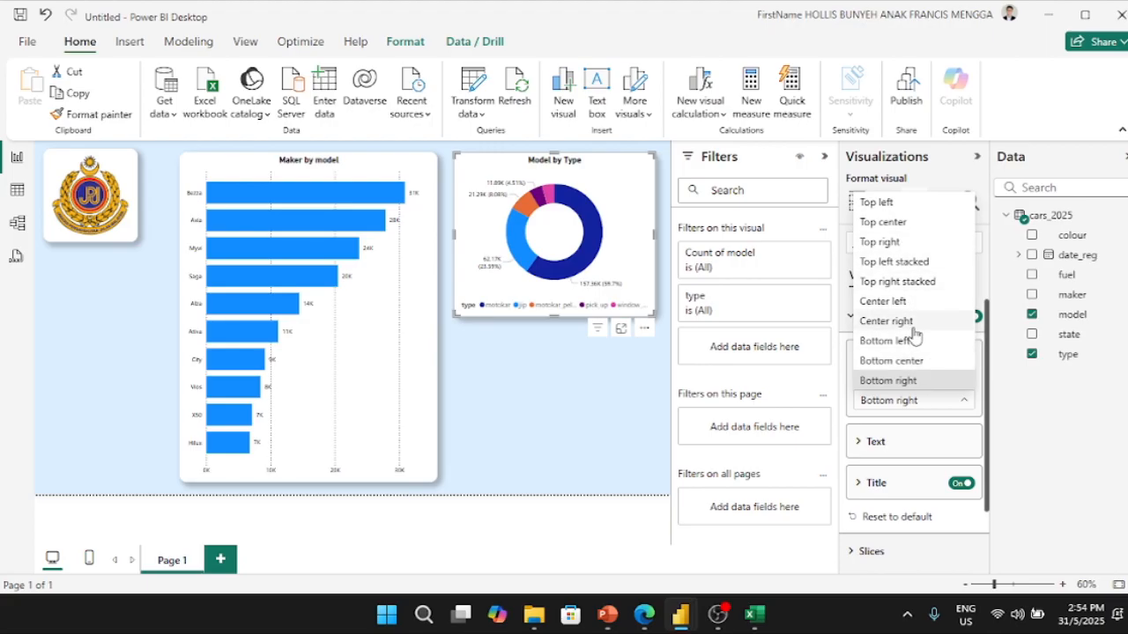
pyautogui.click(885, 321)
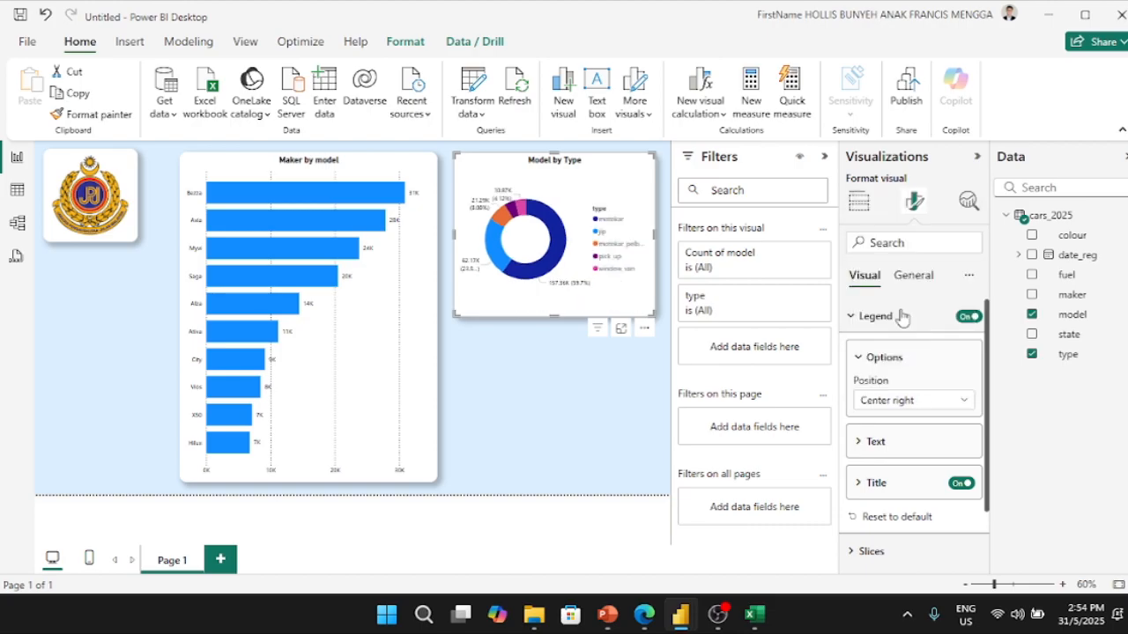
# - Make the donut chart's legend text black and bold
pyautogui.click(879, 443)
pyautogui.scroll(-2, 892, 453)
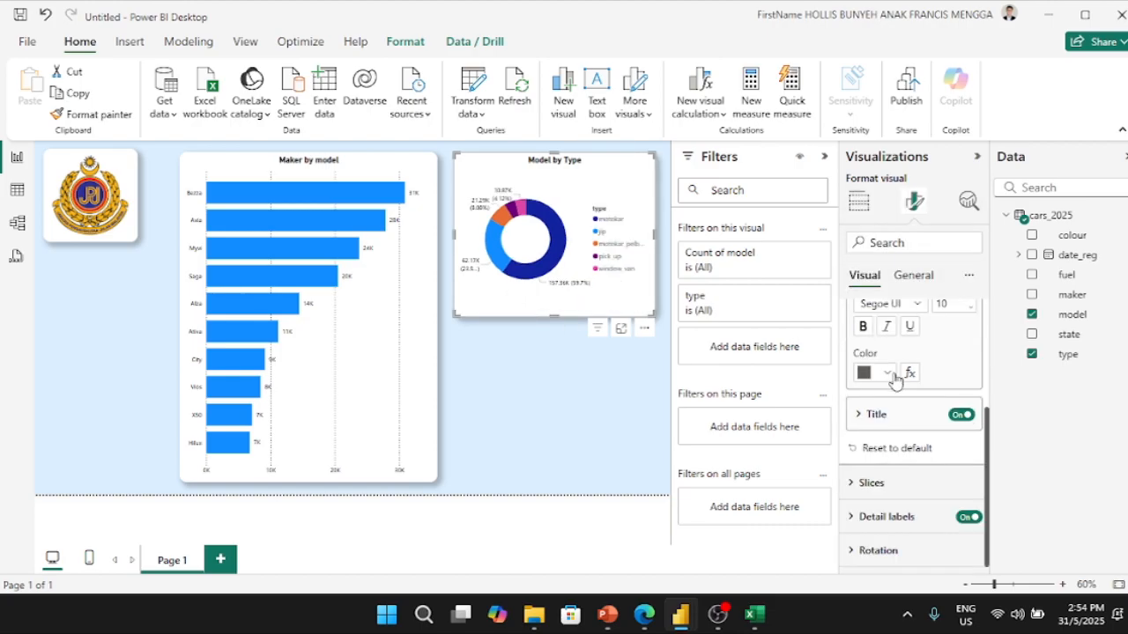
pyautogui.click(886, 372)
pyautogui.click(876, 305)
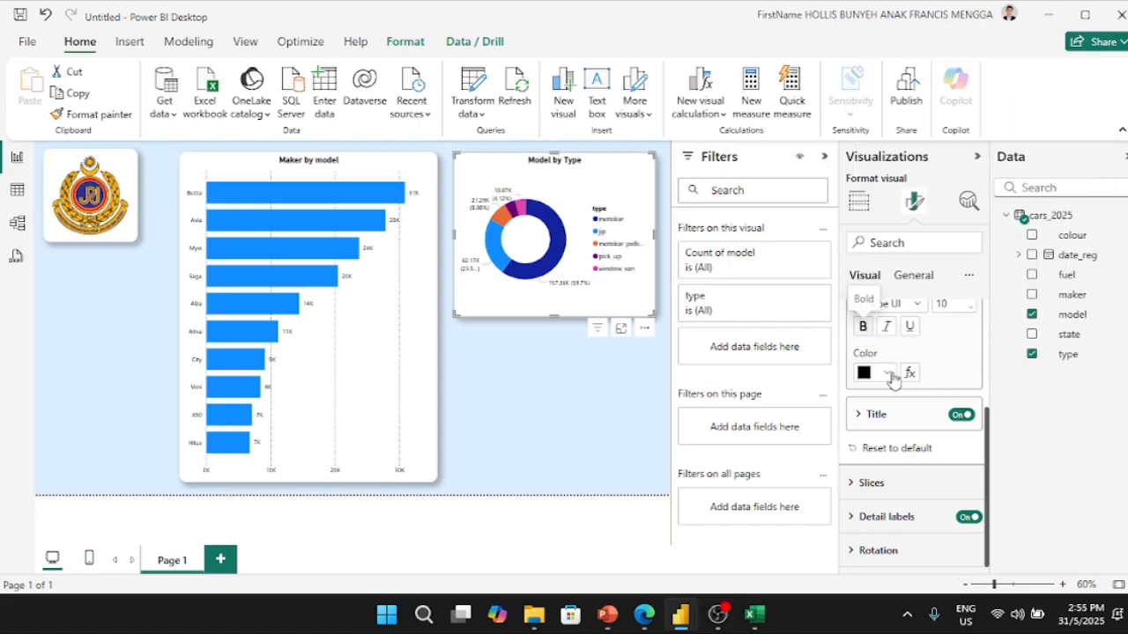
pyautogui.click(908, 419)
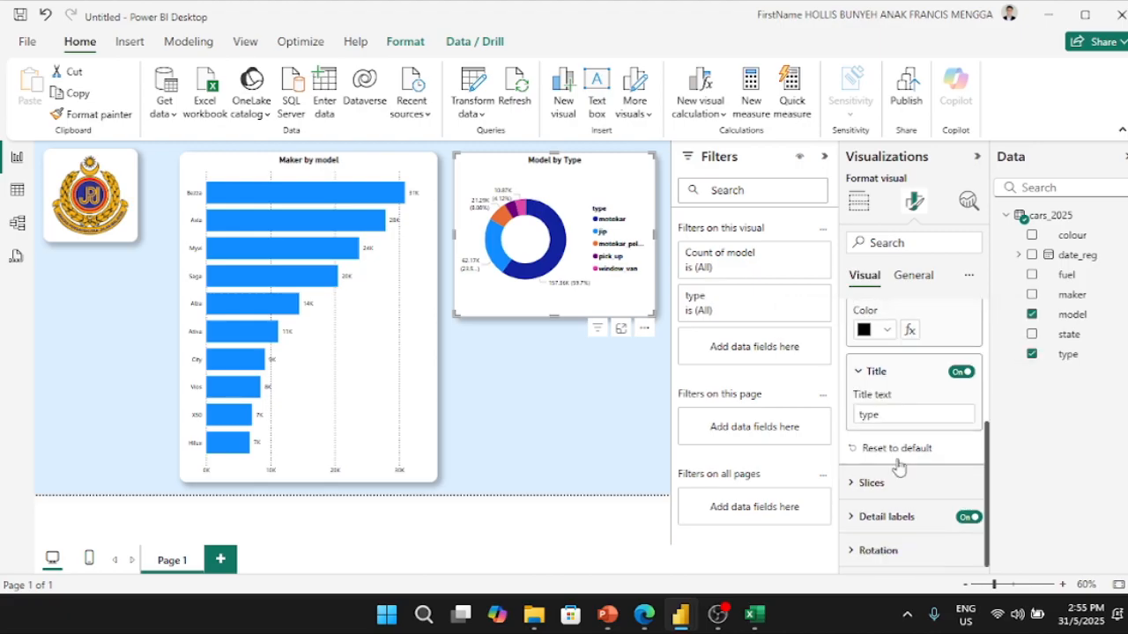
# - Try an inner radius of 55% for the donut slices and set it back to 60%
pyautogui.click(898, 483)
pyautogui.scroll(-3, 906, 463)
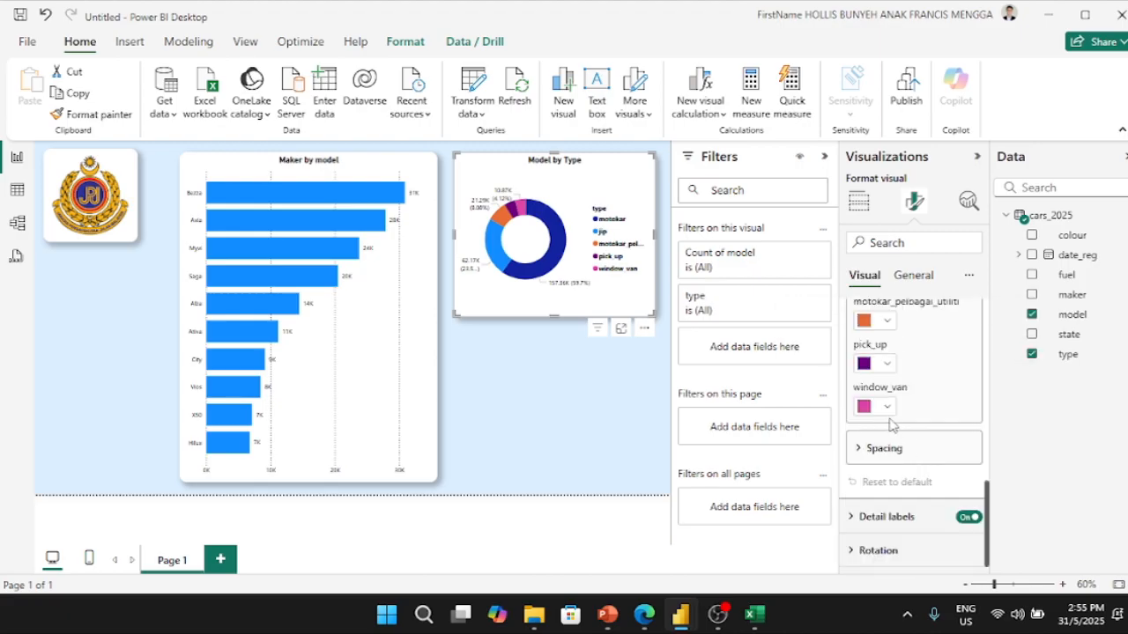
pyautogui.click(883, 449)
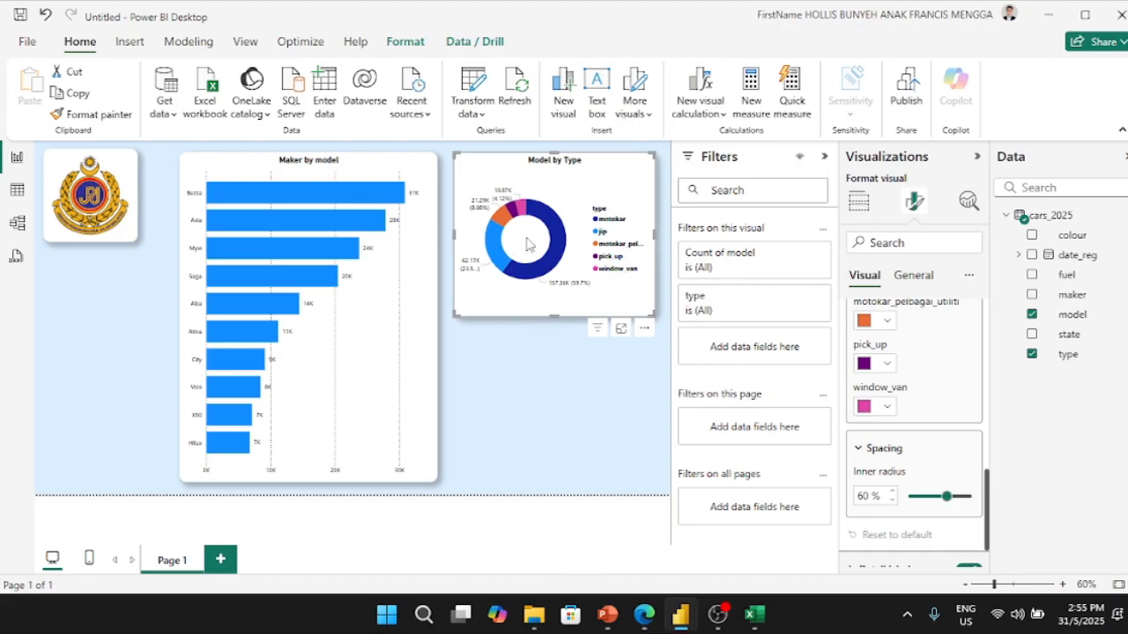
pyautogui.moveTo(946, 496)
pyautogui.mouseDown()
pyautogui.moveTo(966, 496)
pyautogui.moveTo(916, 498)
pyautogui.moveTo(942, 498)
pyautogui.mouseUp()
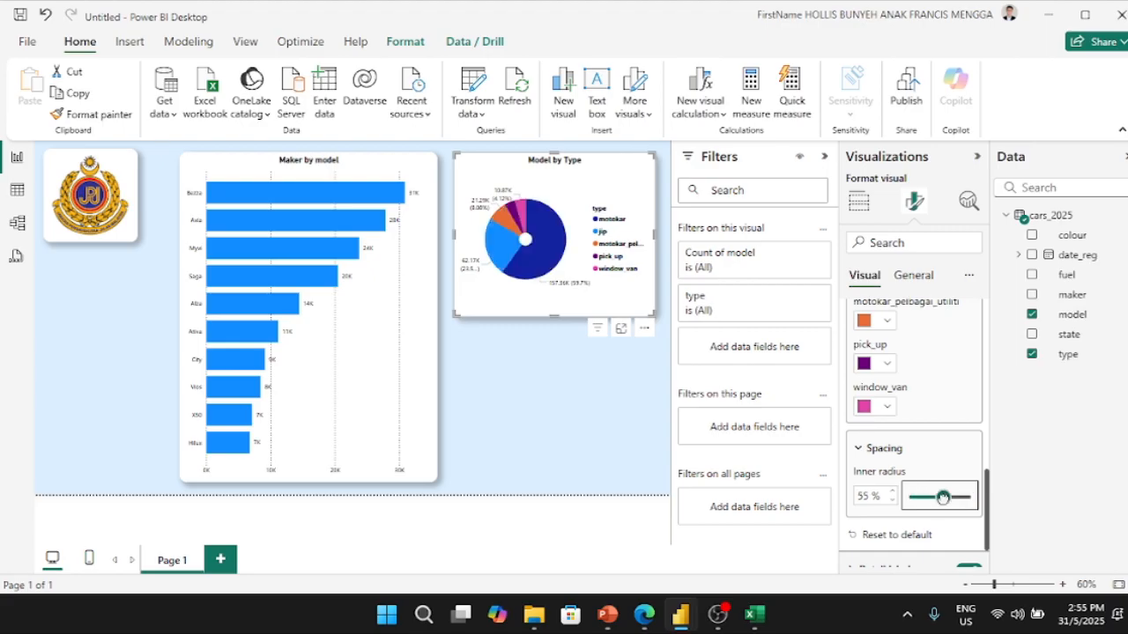
pyautogui.click(864, 496)
pyautogui.write('60')
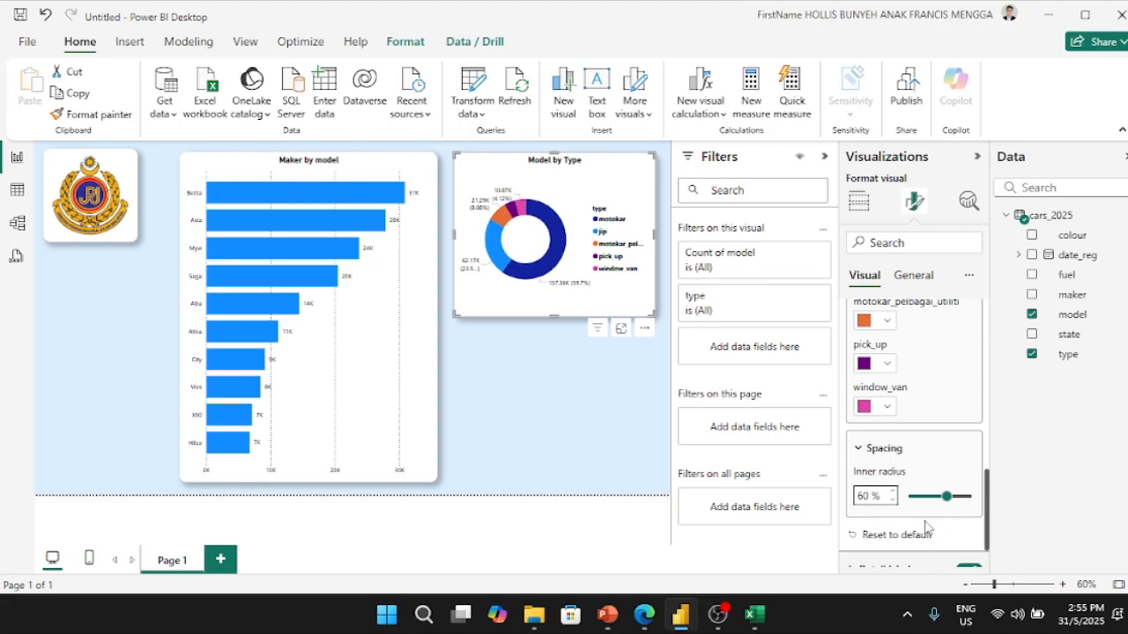
# - Try the Inside, Prefer outside and Prefer inside positions for the donut chart's detail labels, and return them to Outside
pyautogui.scroll(-1, 927, 531)
pyautogui.click(903, 515)
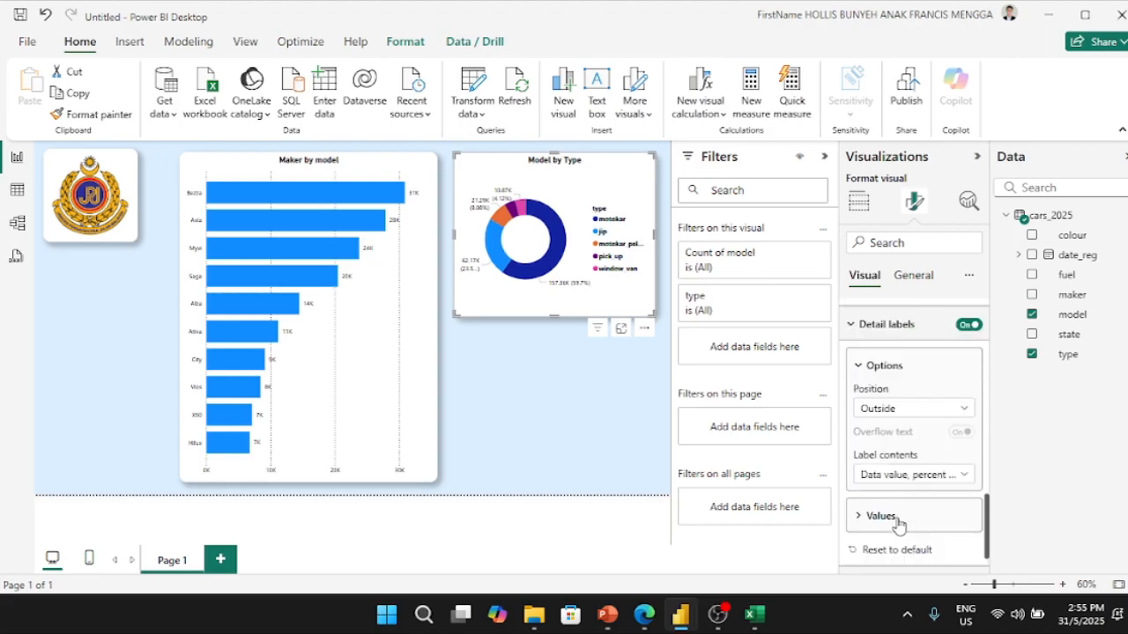
pyautogui.click(884, 408)
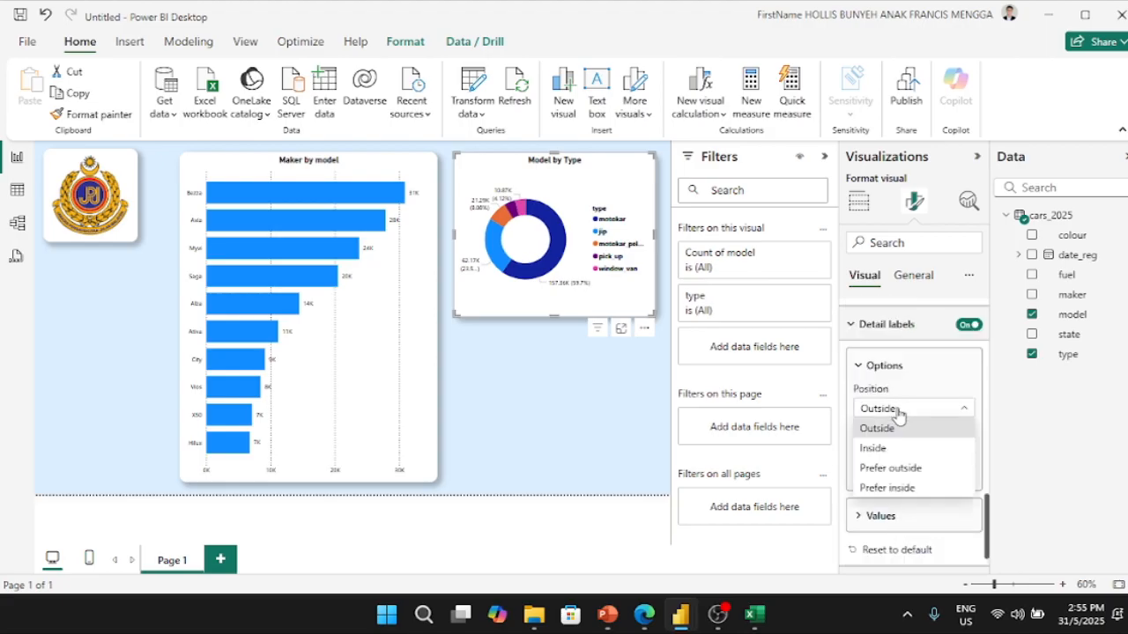
pyautogui.click(897, 451)
pyautogui.click(909, 412)
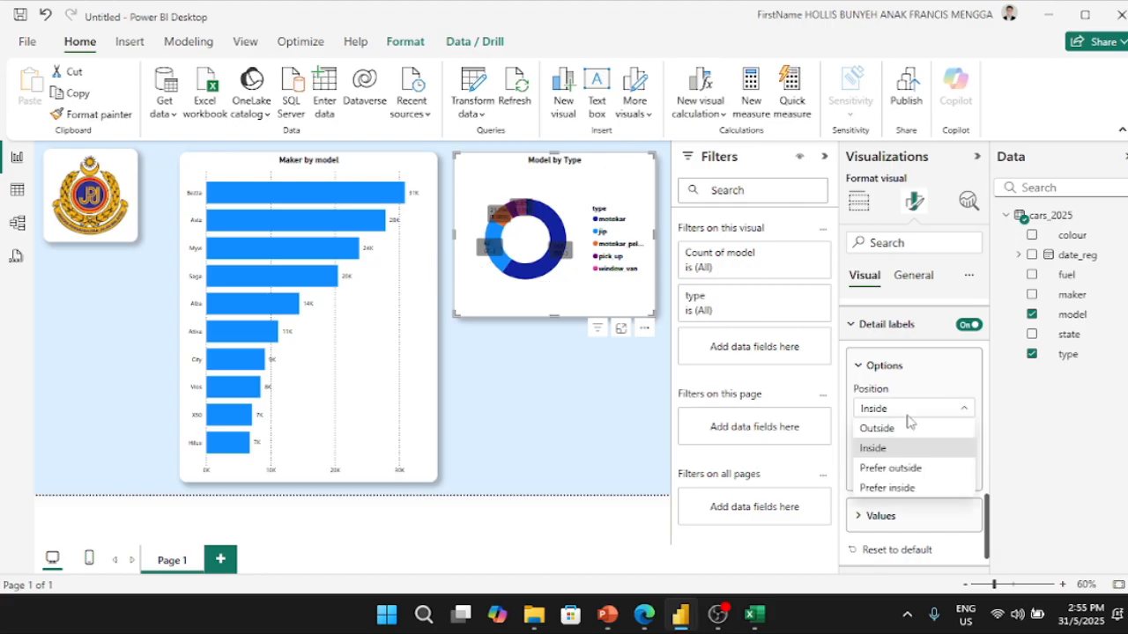
pyautogui.click(906, 469)
pyautogui.click(908, 412)
pyautogui.click(916, 487)
pyautogui.click(911, 412)
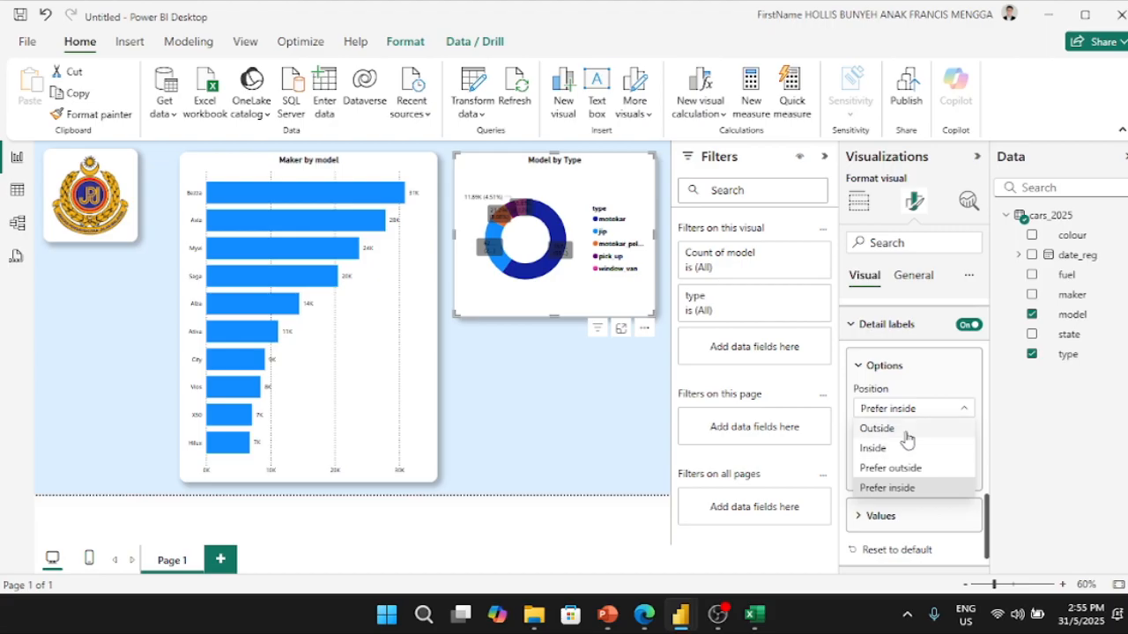
pyautogui.click(905, 430)
# - Make the values in the donut chart's detail labels bold and black
pyautogui.click(915, 516)
pyautogui.scroll(-3, 915, 517)
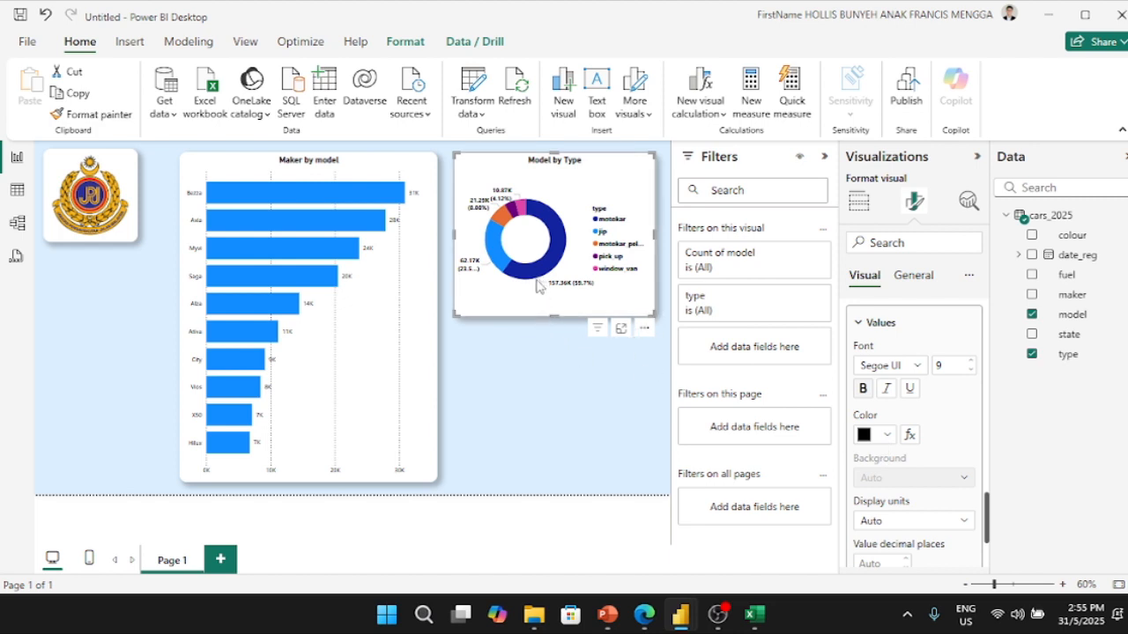
pyautogui.moveTo(537, 284)
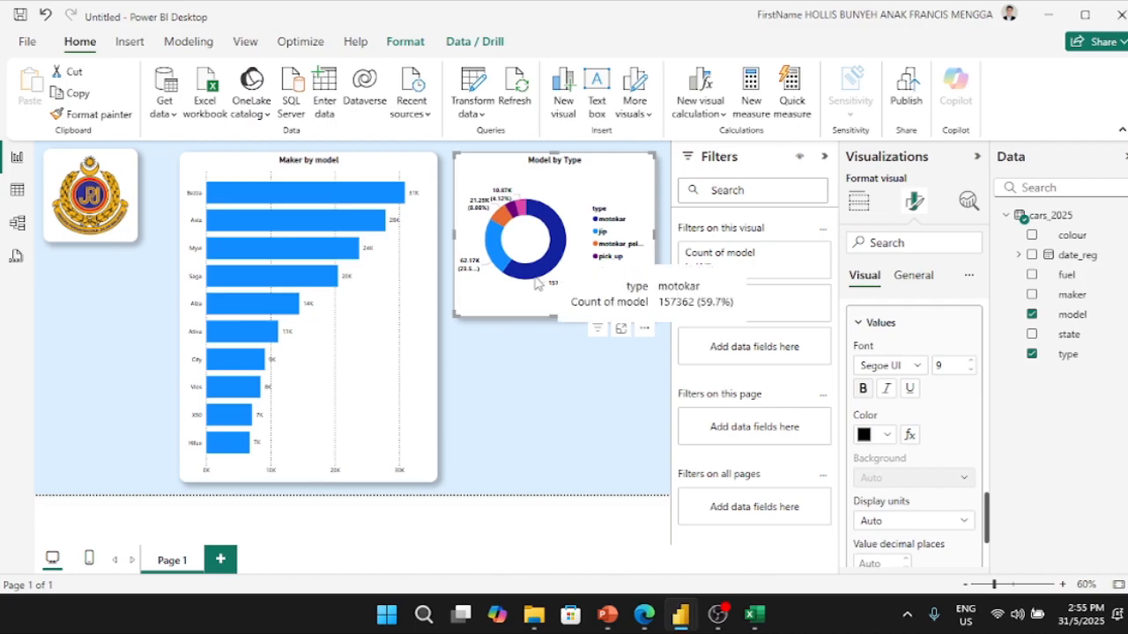
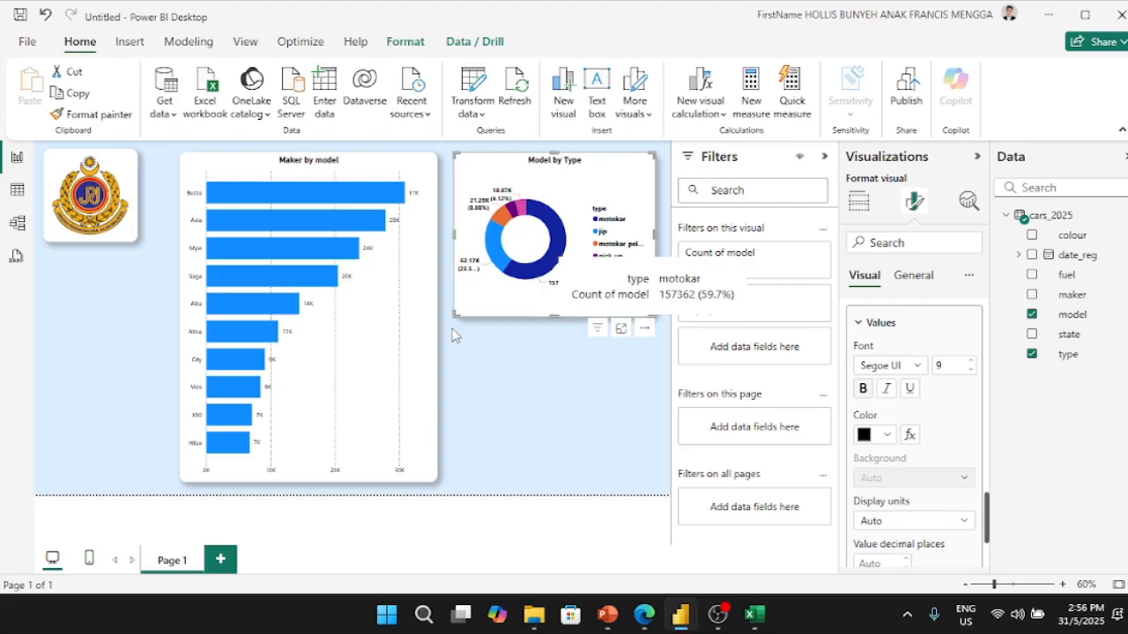
pyautogui.click(489, 378)
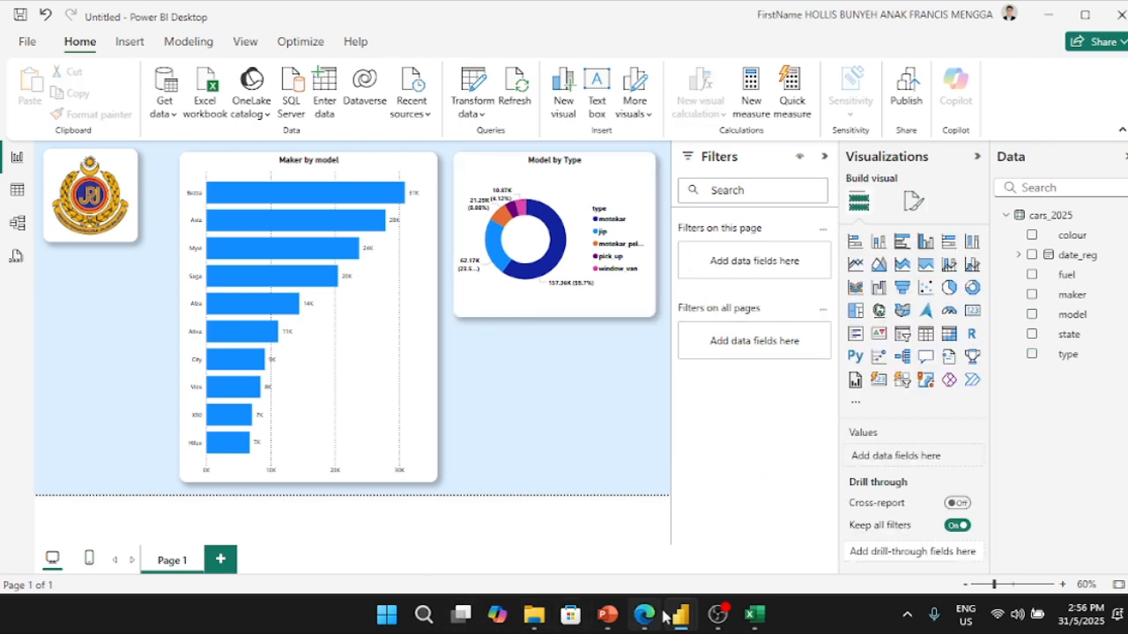
# - Using the Malaysian Car report as reference, add an empty map visual and size it to fit below the donut chart
pyautogui.moveTo(680, 615)
pyautogui.click(641, 578)
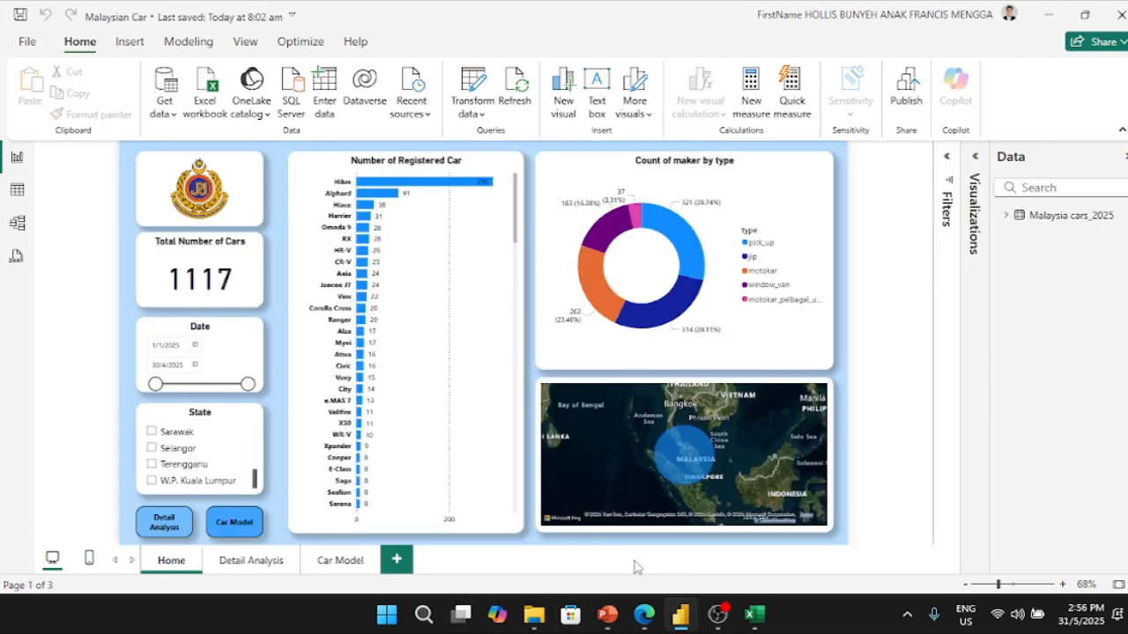
pyautogui.click(1046, 24)
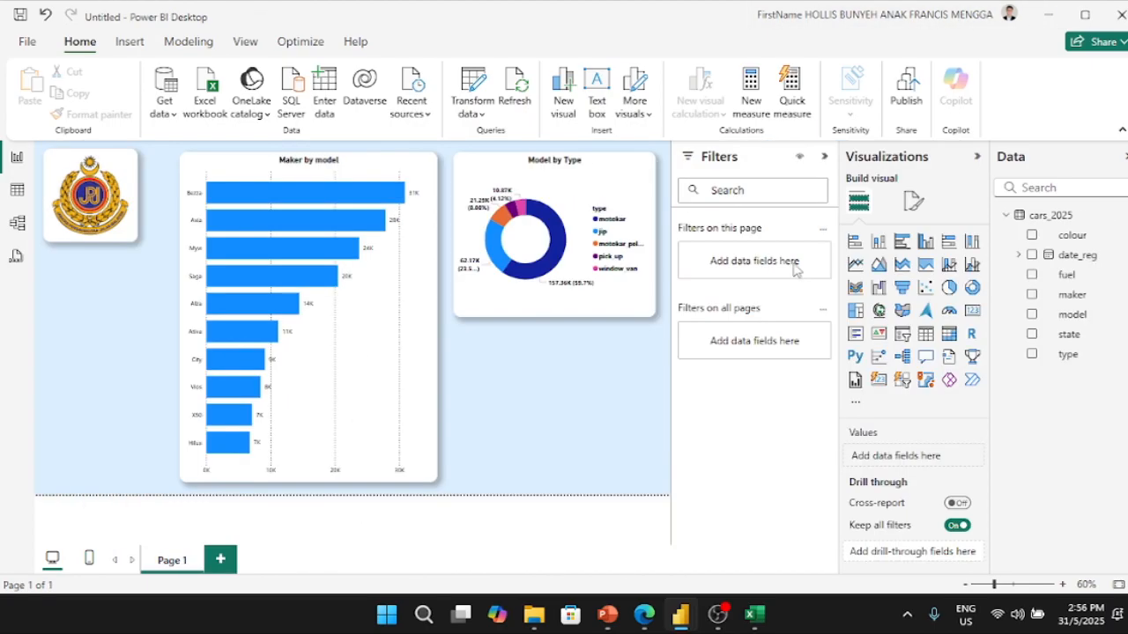
pyautogui.click(878, 310)
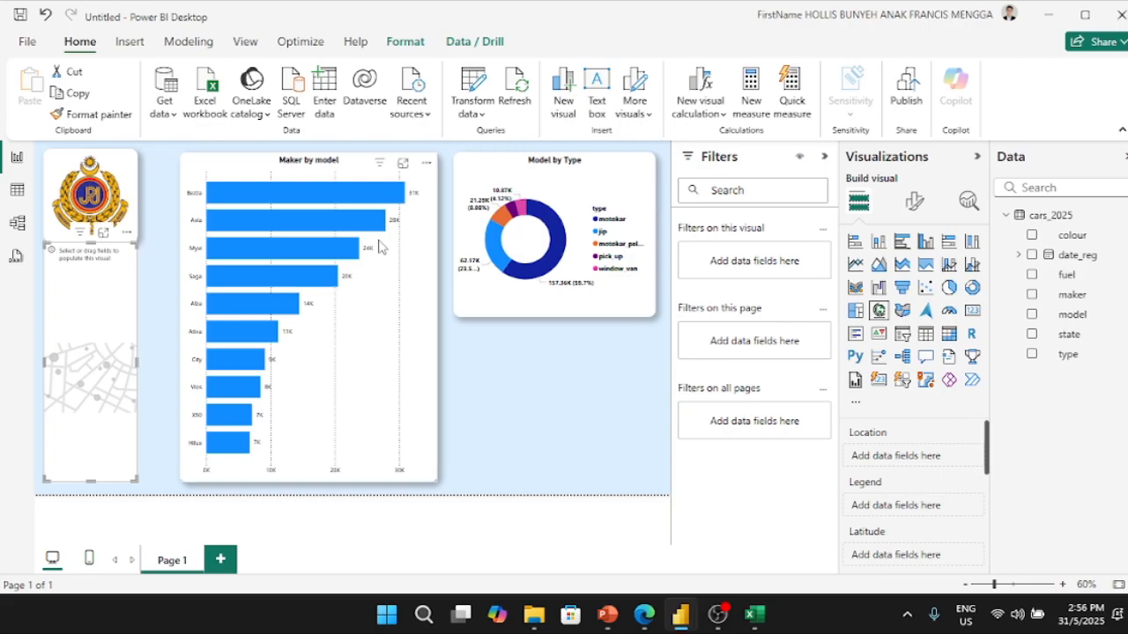
pyautogui.moveTo(76, 295); pyautogui.dragTo(653, 384)
pyautogui.moveTo(555, 494); pyautogui.dragTo(557, 481)
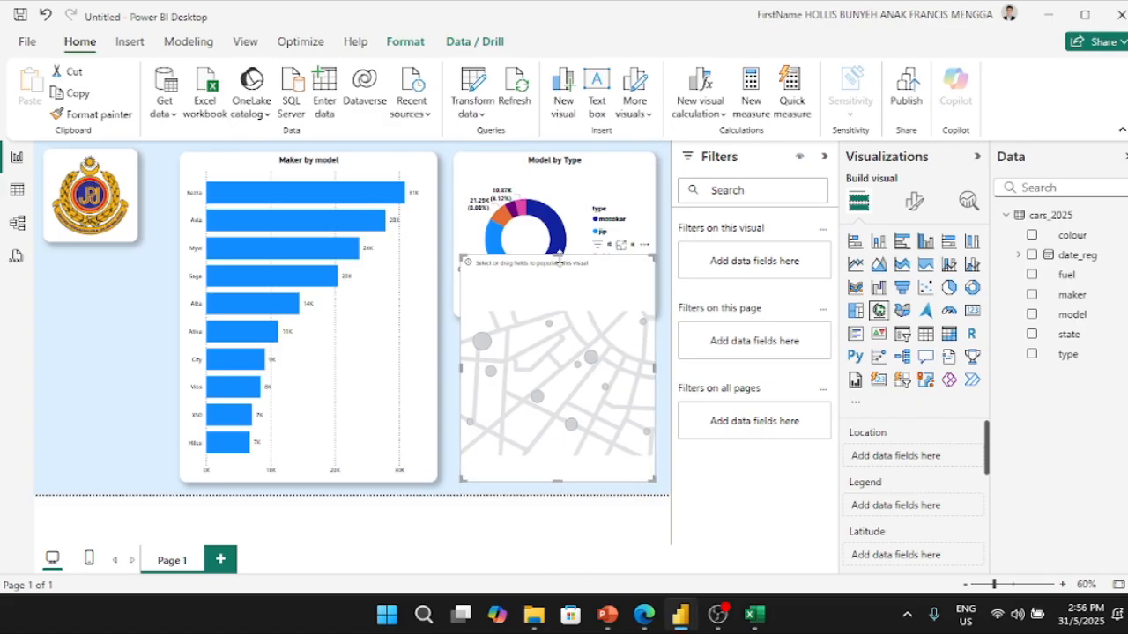
pyautogui.moveTo(557, 257); pyautogui.dragTo(557, 326)
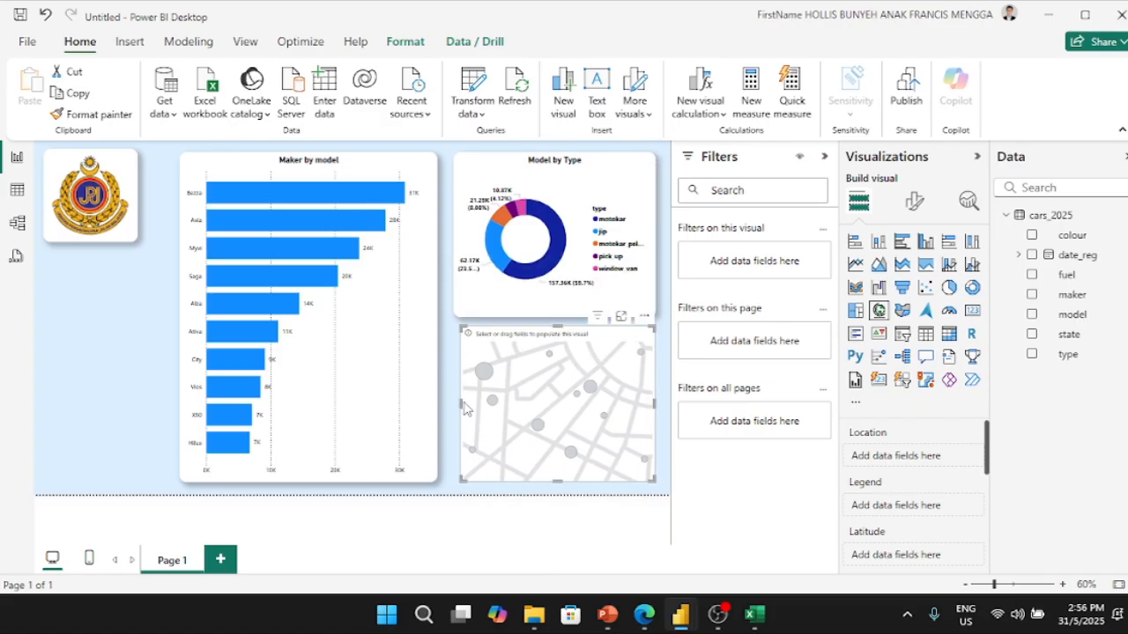
# - Align the map's left edge with the donut chart, and assign state as location and the count of maker as bubble size
pyautogui.moveTo(459, 404); pyautogui.dragTo(453, 405)
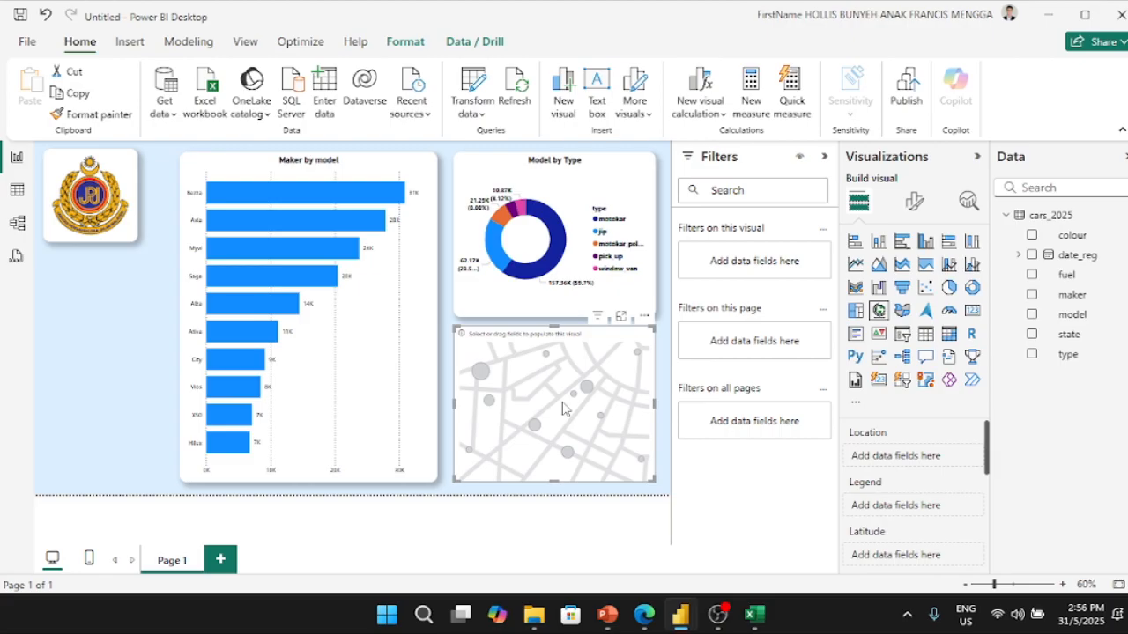
pyautogui.moveTo(1089, 341); pyautogui.dragTo(916, 456)
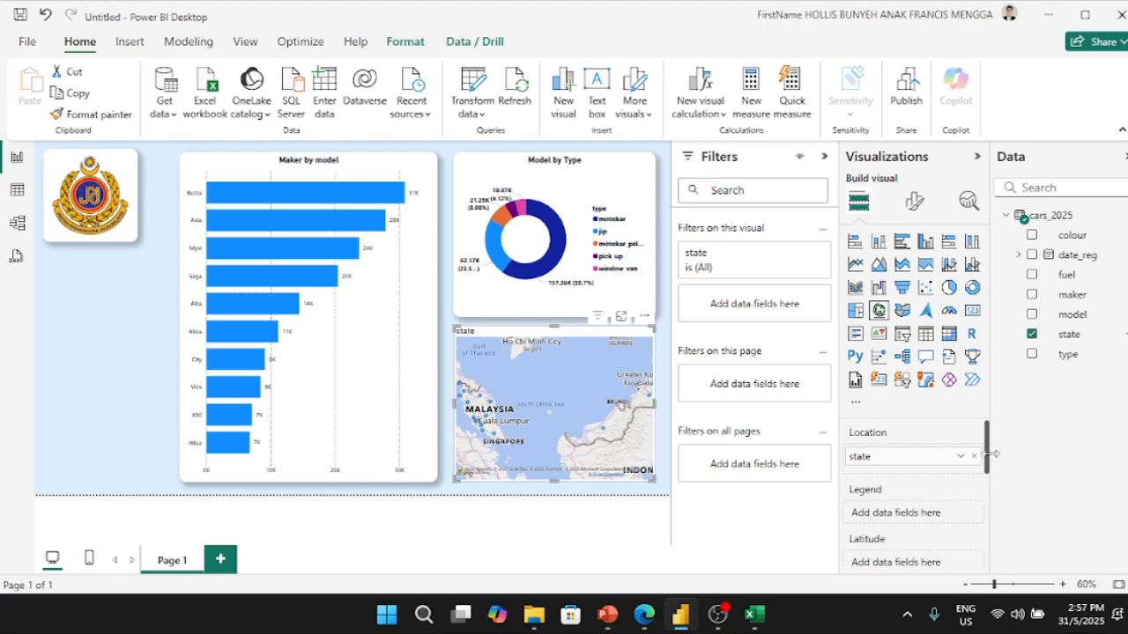
pyautogui.moveTo(987, 458); pyautogui.dragTo(986, 494)
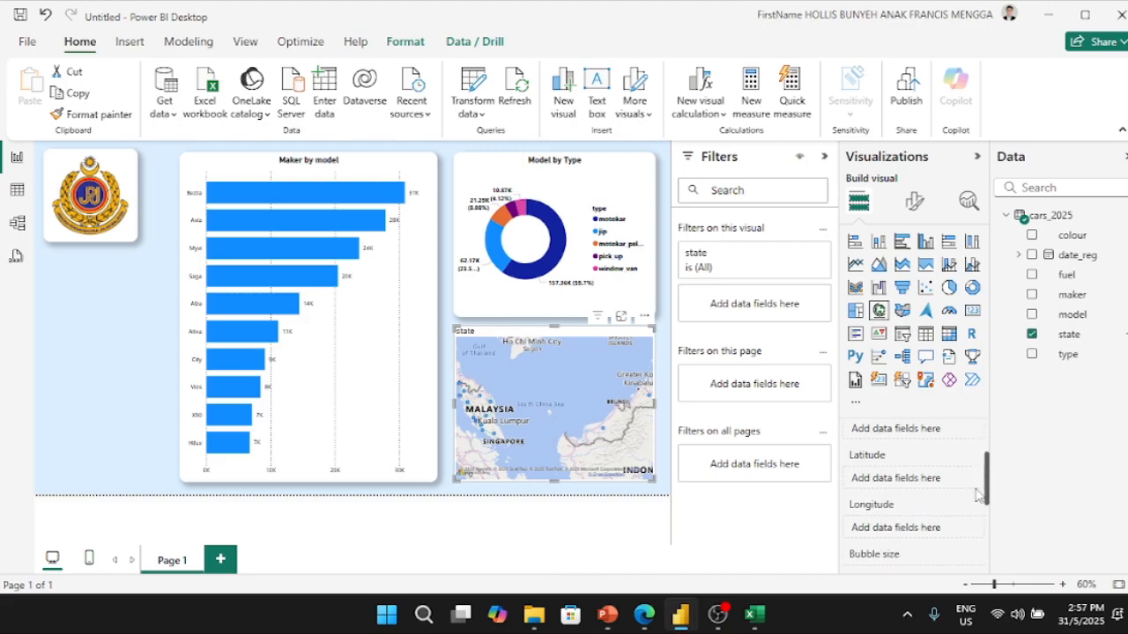
pyautogui.scroll(-2, 984, 498)
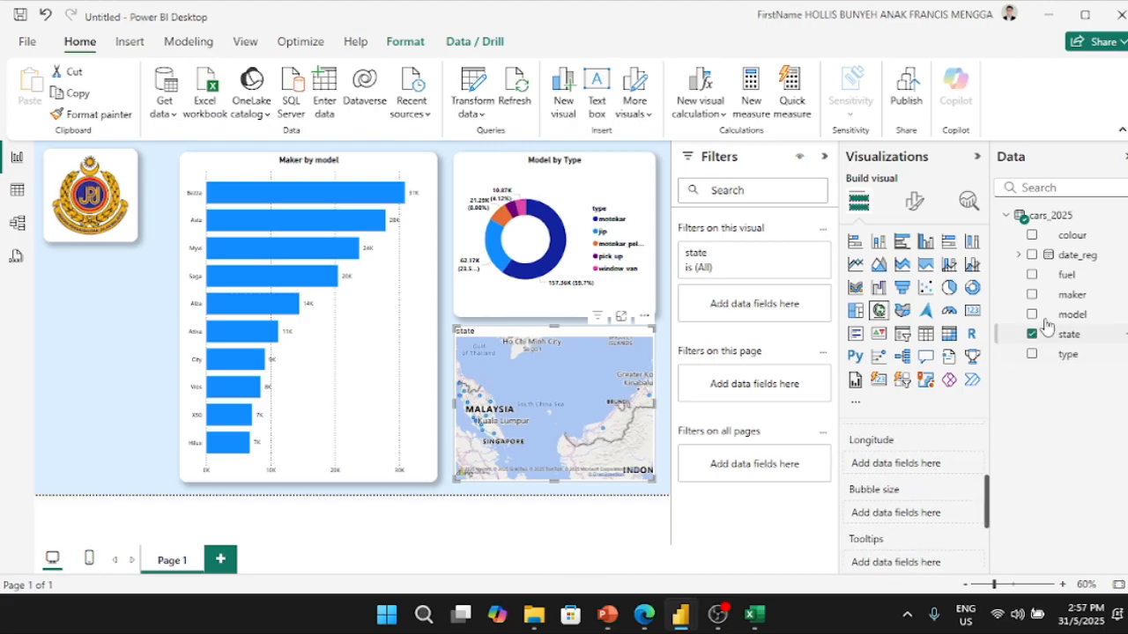
pyautogui.moveTo(1053, 298); pyautogui.dragTo(925, 518)
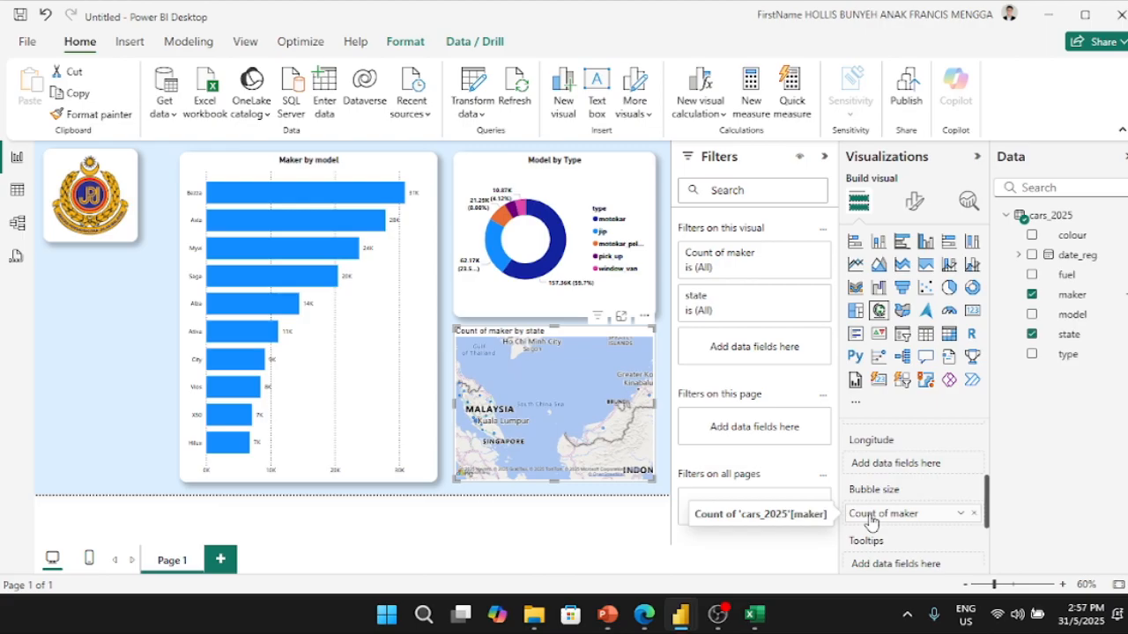
# - Set the size of the map's bubbles to 100
pyautogui.click(914, 202)
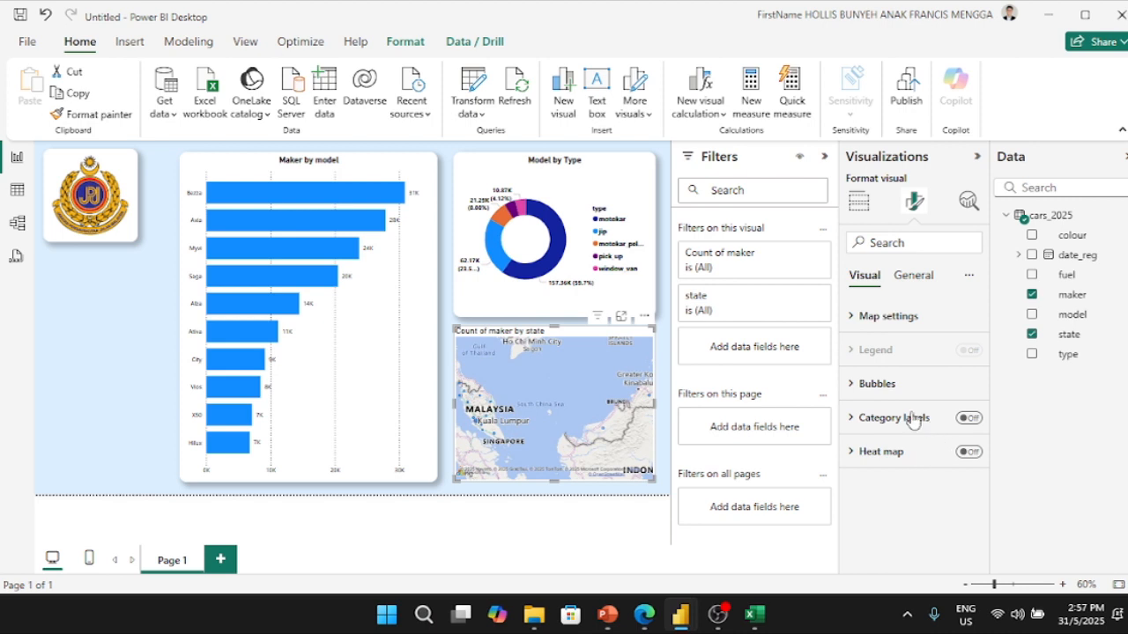
pyautogui.click(881, 384)
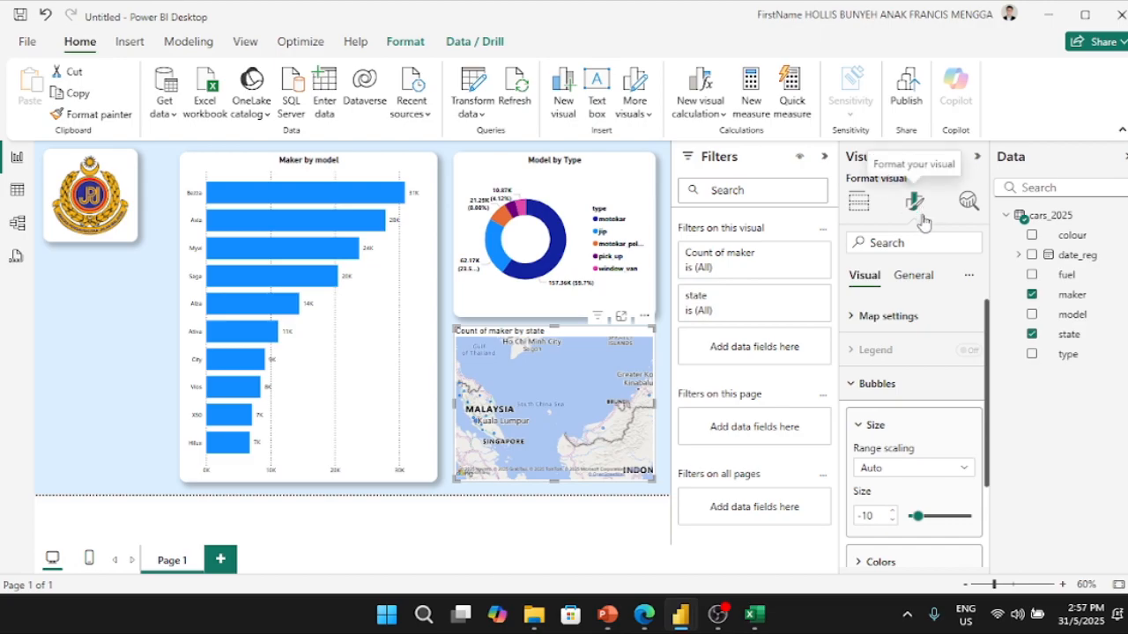
pyautogui.moveTo(917, 517); pyautogui.dragTo(972, 521)
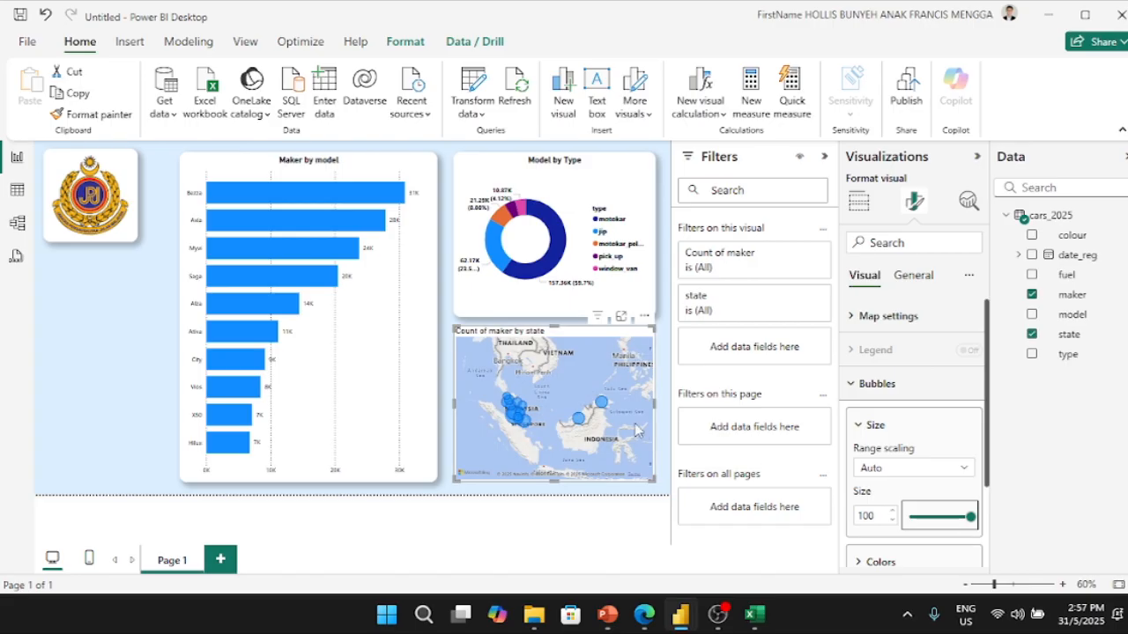
# - Try sizes of 53, 37 and 50 for the map's bubbles and return the size to 100
pyautogui.moveTo(970, 516); pyautogui.dragTo(948, 515)
pyautogui.scroll(1, 593, 457)
pyautogui.moveTo(590, 455); pyautogui.dragTo(705, 505)
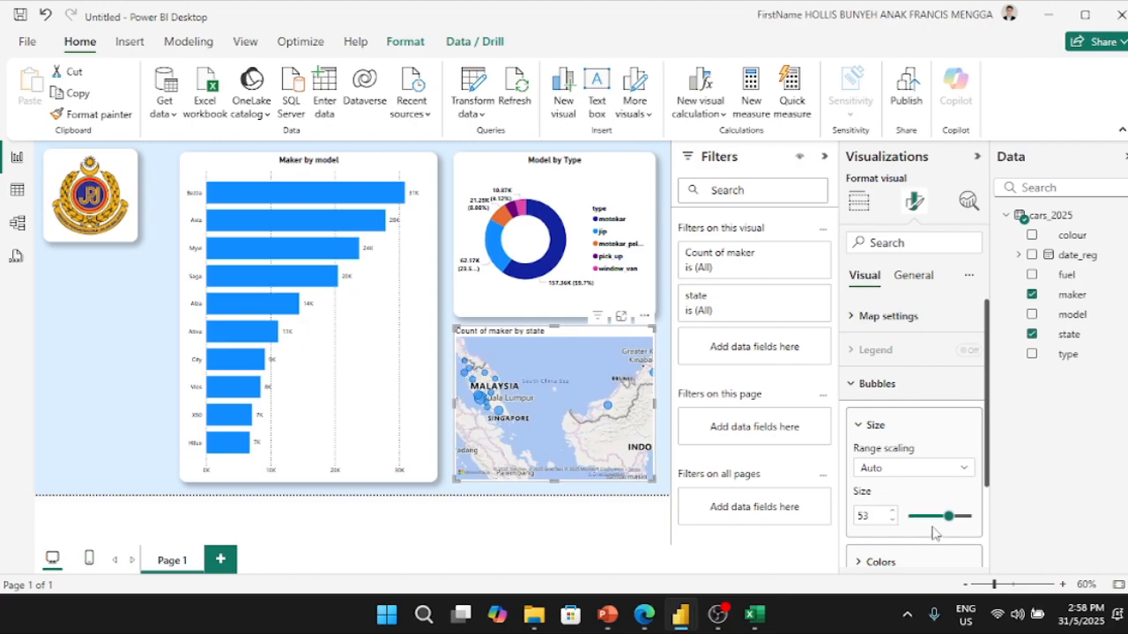
pyautogui.moveTo(948, 517); pyautogui.dragTo(940, 516)
pyautogui.doubleClick(863, 517)
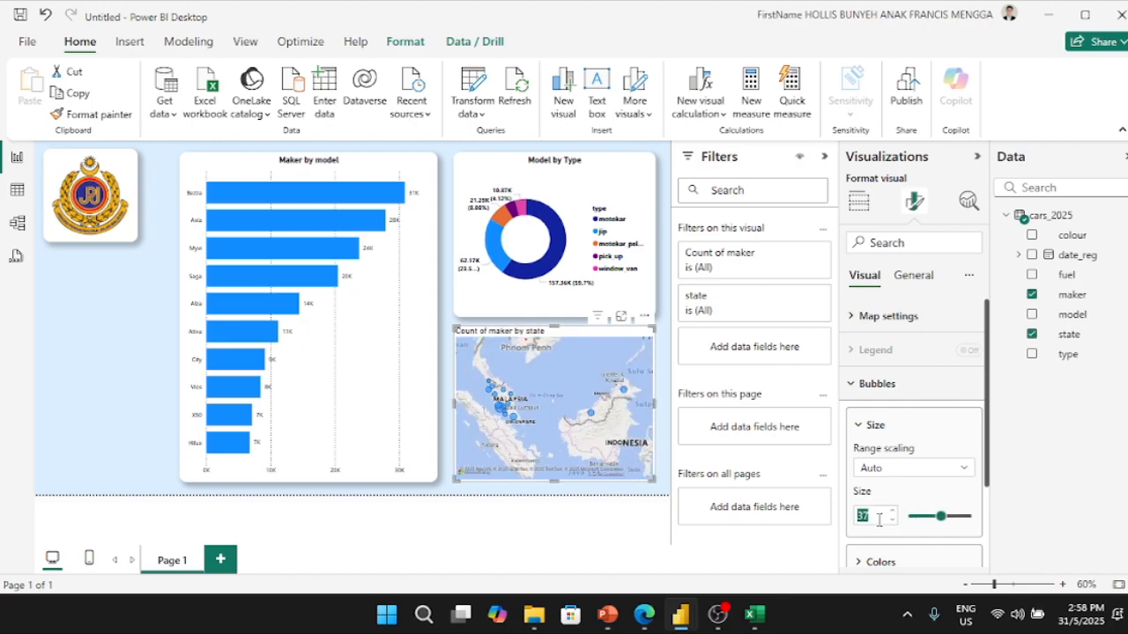
pyautogui.write('50')
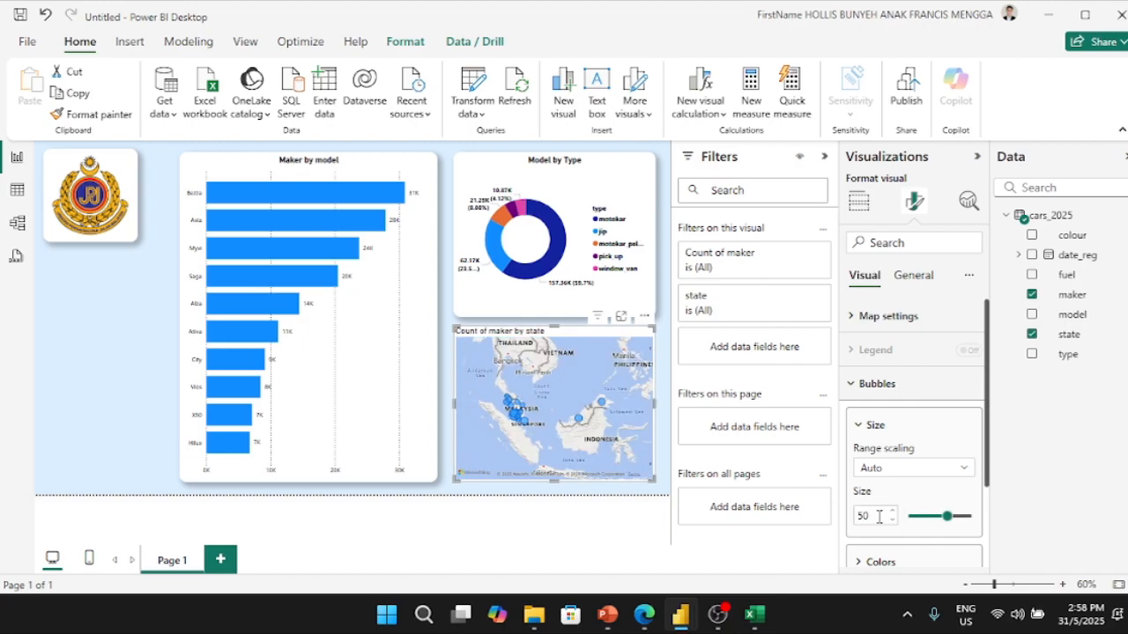
pyautogui.scroll(1, 536, 439)
pyautogui.moveTo(541, 444)
pyautogui.mouseDown()
pyautogui.moveTo(616, 445)
pyautogui.moveTo(620, 461)
pyautogui.moveTo(536, 440)
pyautogui.mouseUp()
pyautogui.scroll(1, 558, 438)
pyautogui.scroll(2, 481, 408)
pyautogui.click(948, 517)
pyautogui.moveTo(948, 518); pyautogui.dragTo(971, 517)
# - Examine the bubbles over the Malaysian states at different zoom levels on the map
pyautogui.scroll(-3, 558, 435)
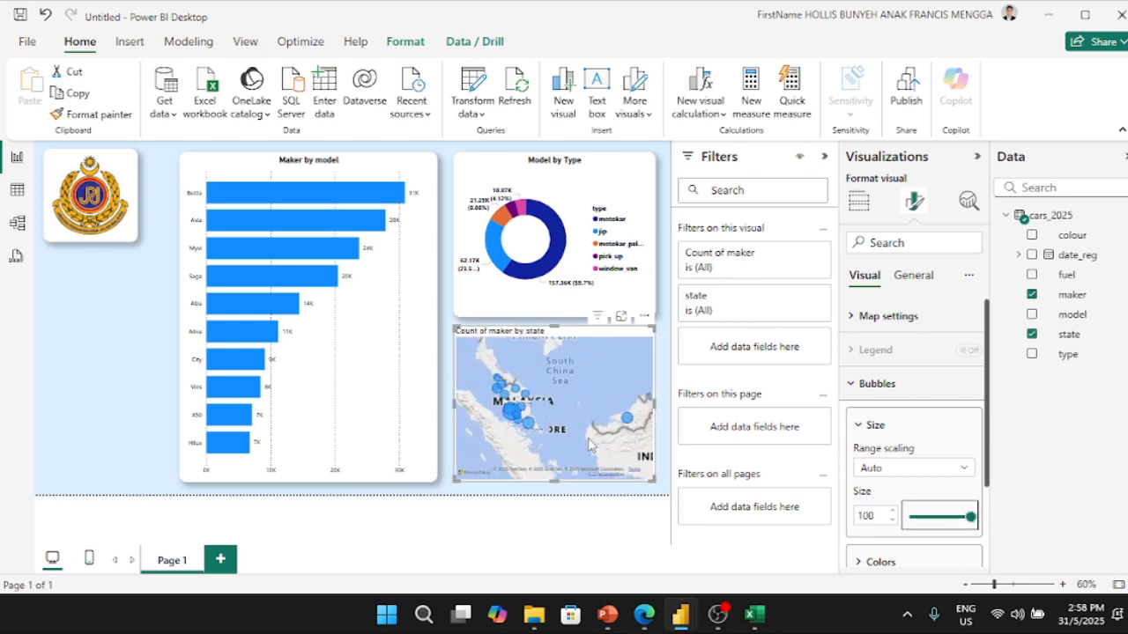
pyautogui.scroll(3, 558, 436)
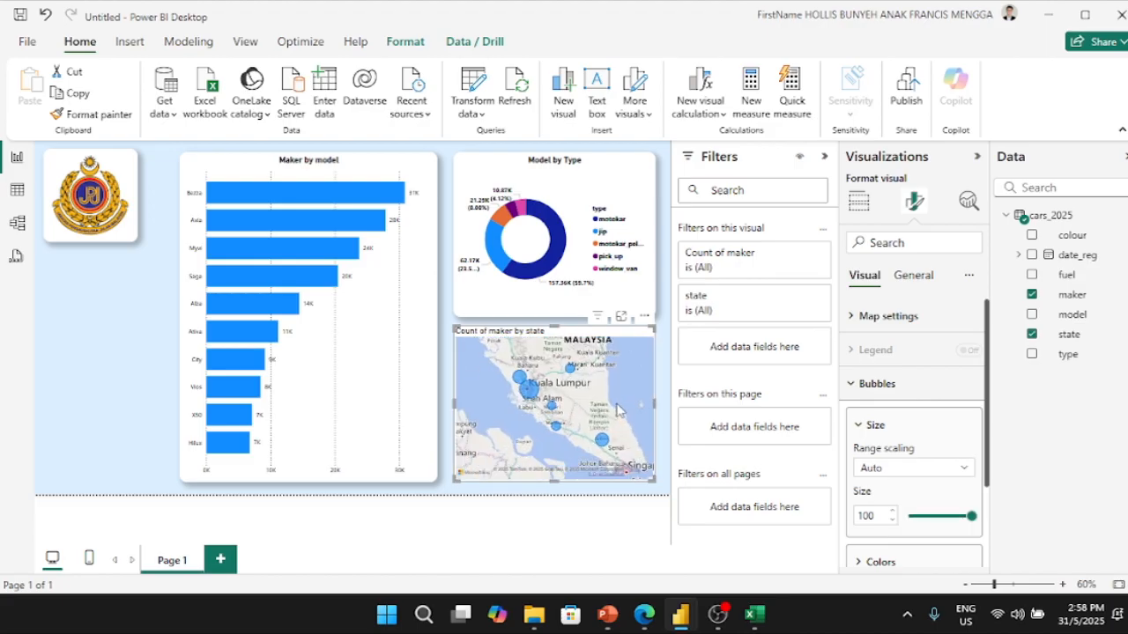
pyautogui.moveTo(617, 410)
pyautogui.mouseDown()
pyautogui.moveTo(617, 440)
pyautogui.moveTo(605, 413)
pyautogui.mouseUp()
pyautogui.scroll(2, 509, 403)
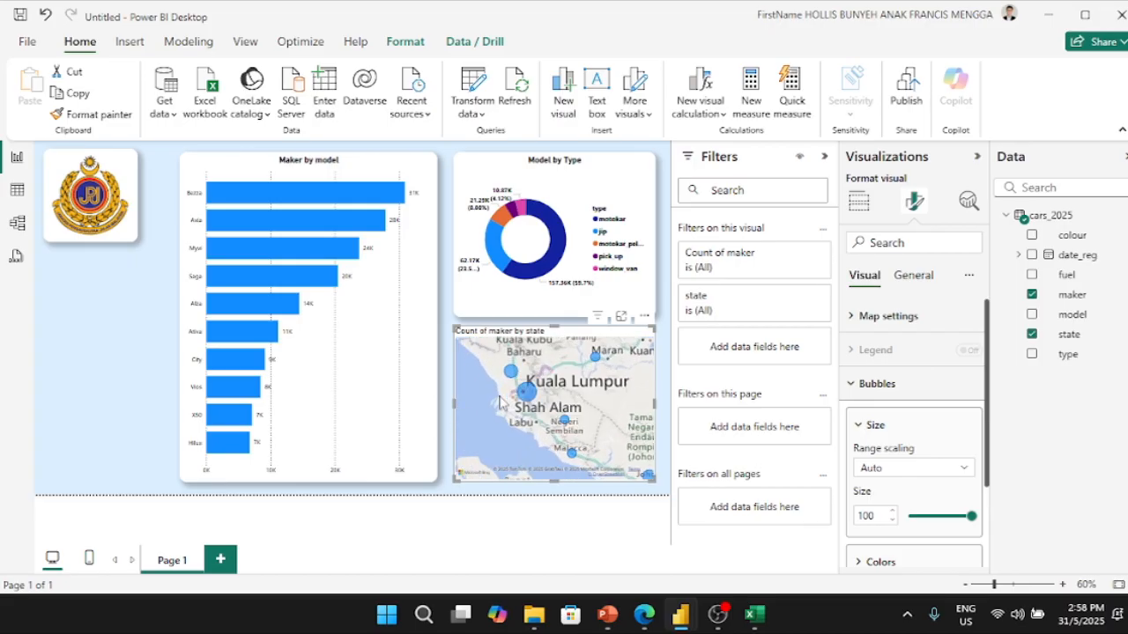
pyautogui.scroll(-3, 520, 398)
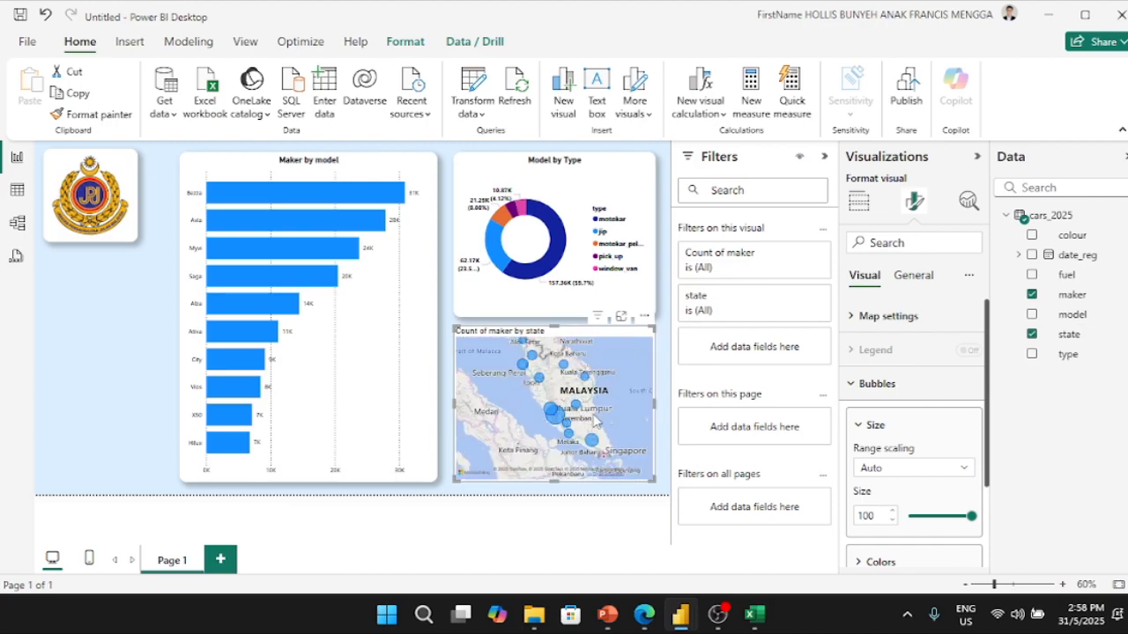
pyautogui.moveTo(634, 452); pyautogui.dragTo(535, 442)
pyautogui.moveTo(604, 443); pyautogui.dragTo(638, 429)
pyautogui.moveTo(564, 440); pyautogui.dragTo(608, 420)
pyautogui.moveTo(522, 428); pyautogui.dragTo(660, 438)
pyautogui.scroll(3, 583, 427)
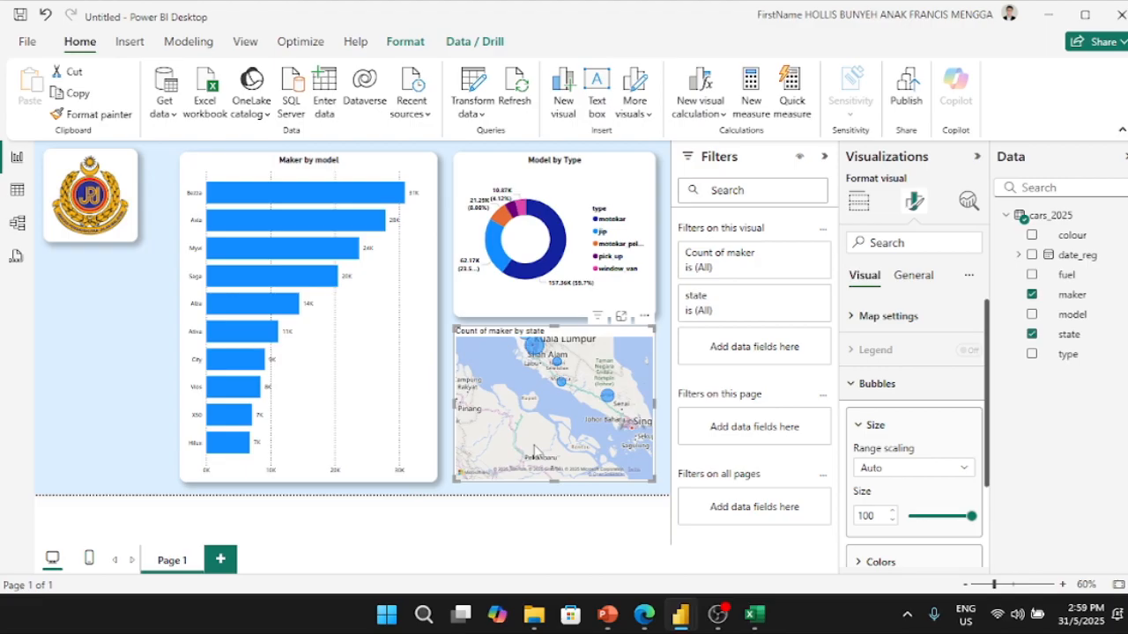
# - Change the map's style to Aerial
pyautogui.click(873, 319)
pyautogui.click(908, 401)
pyautogui.click(906, 420)
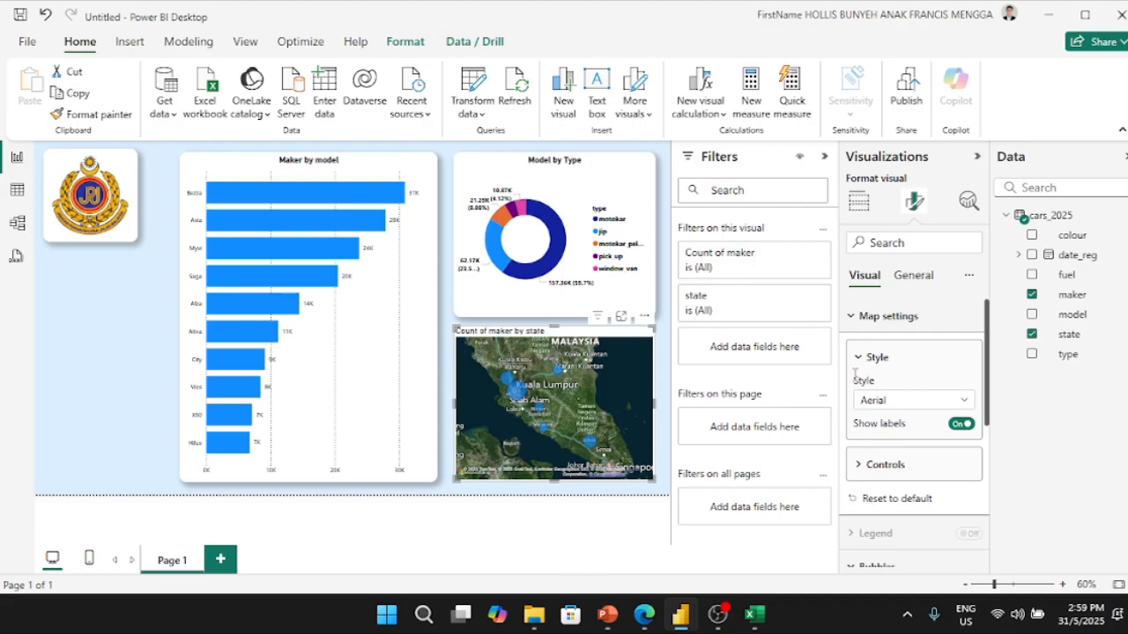
# - Show the map's control settings and enlarge the map visual up and to the left over the two charts
pyautogui.click(891, 467)
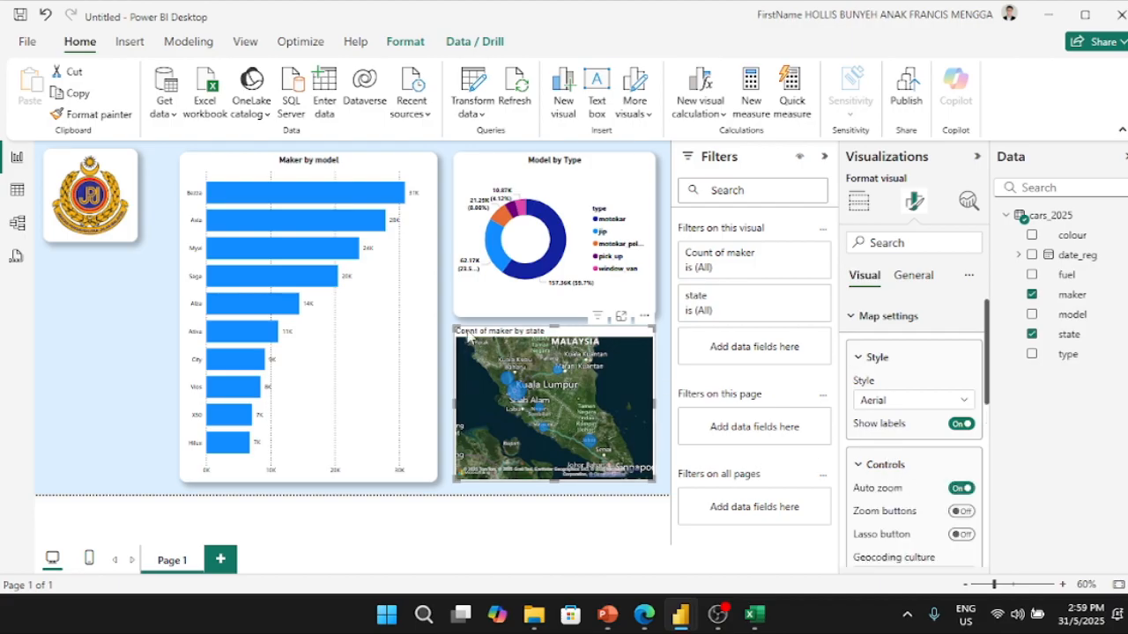
pyautogui.moveTo(454, 326); pyautogui.dragTo(167, 165)
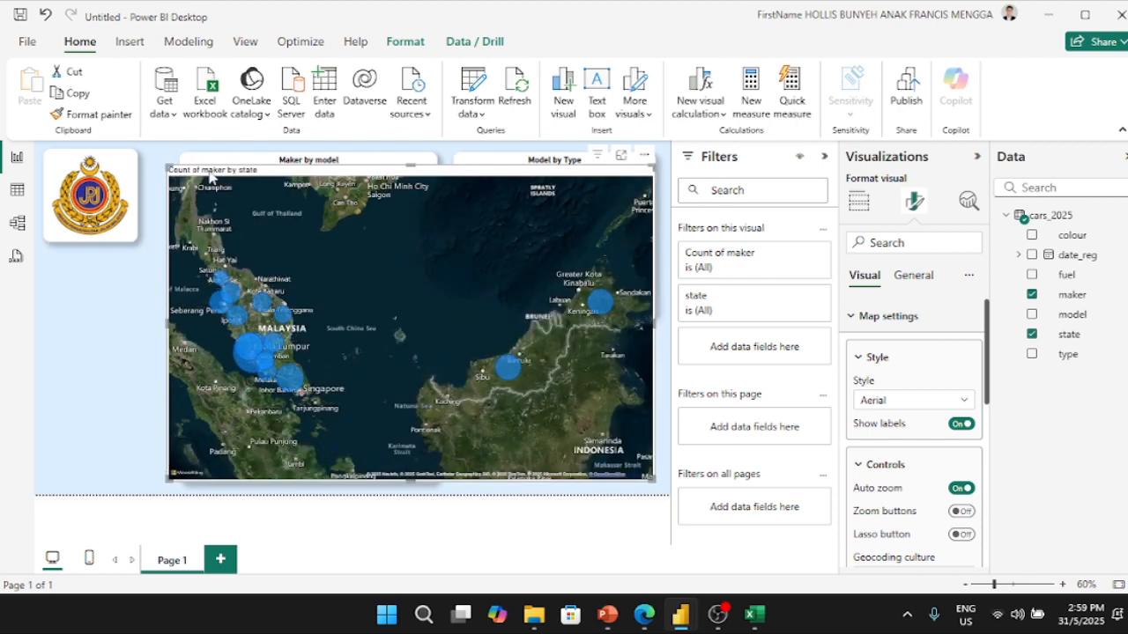
pyautogui.scroll(3, 277, 300)
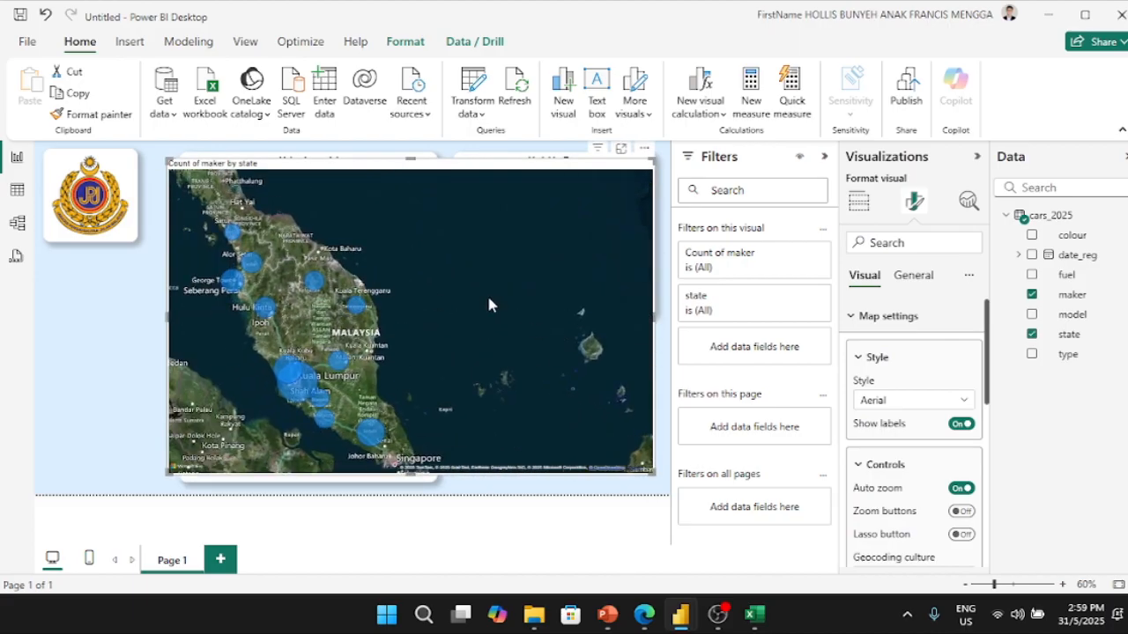
pyautogui.moveTo(494, 299); pyautogui.dragTo(521, 297)
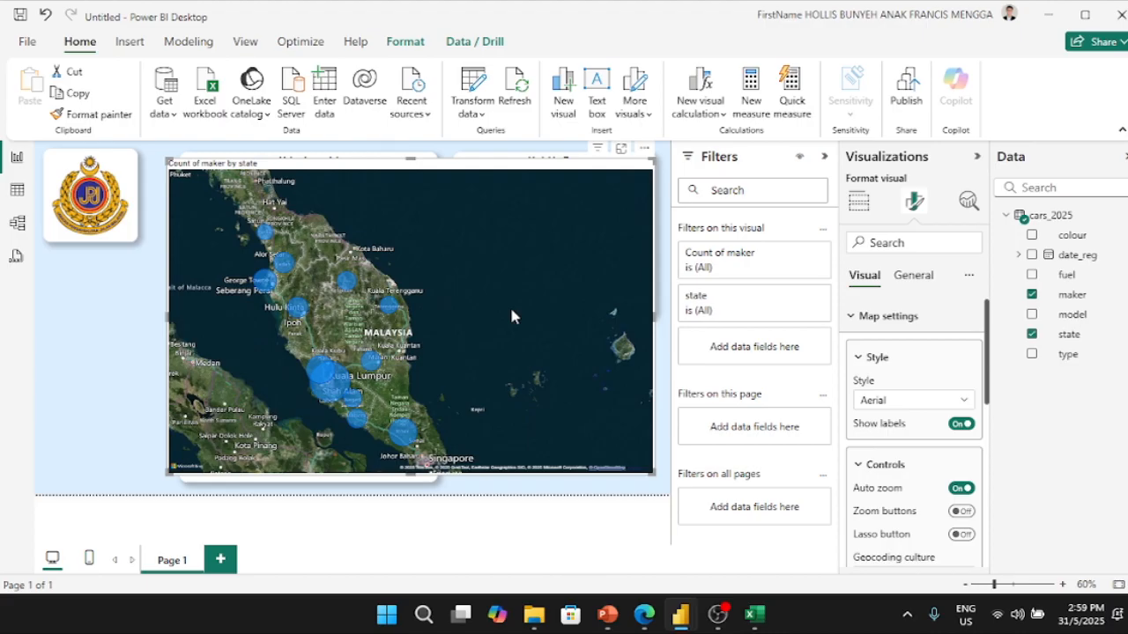
# - Turn on the map's zoom buttons and use them to zoom in on the Kuala Lumpur area
pyautogui.click(964, 515)
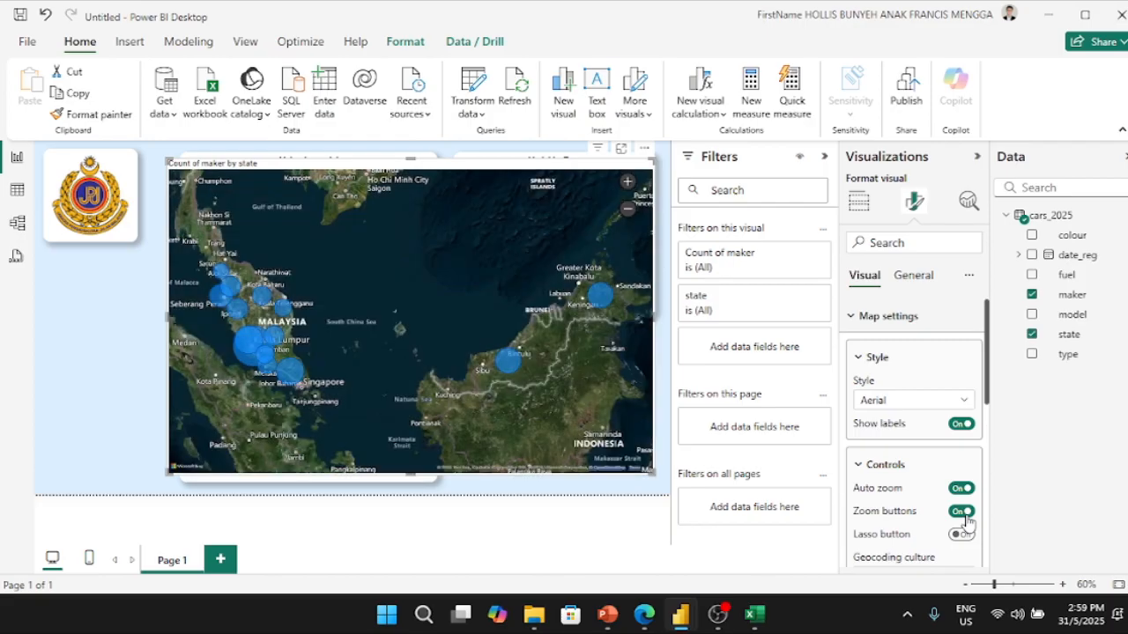
pyautogui.click(627, 183)
pyautogui.click(627, 183)
pyautogui.scroll(-5, 425, 319)
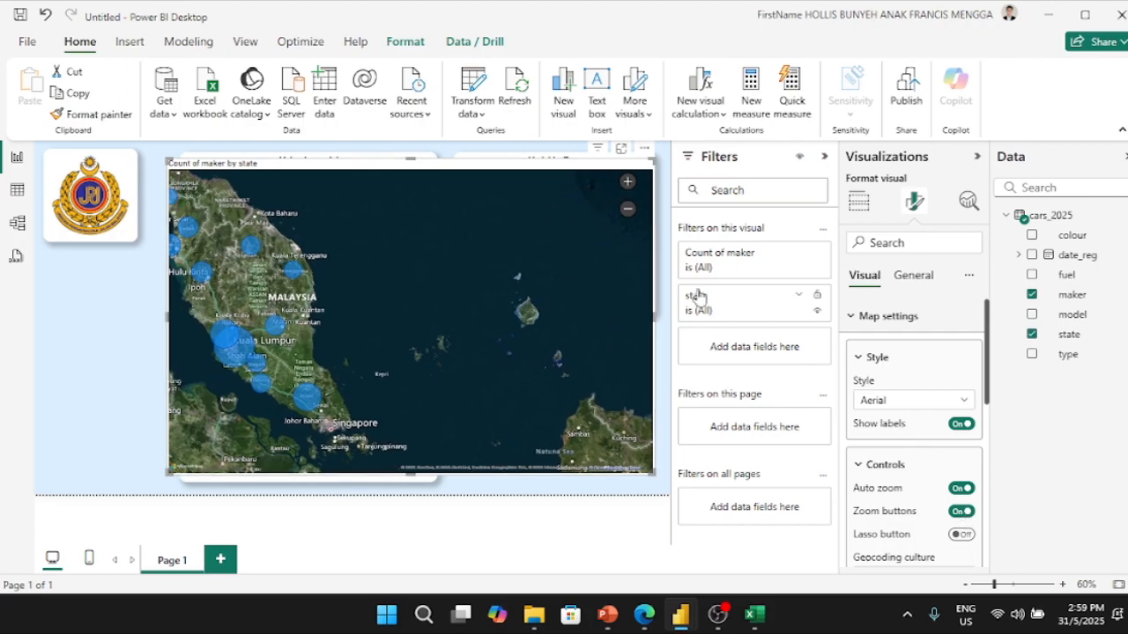
pyautogui.click(627, 181)
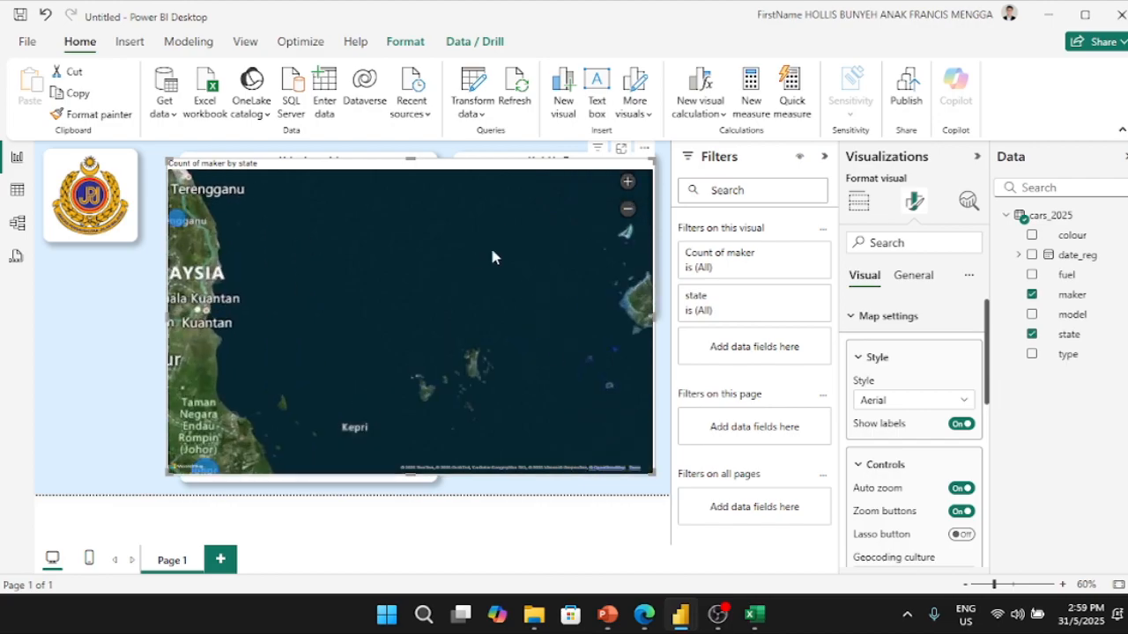
pyautogui.click(627, 182)
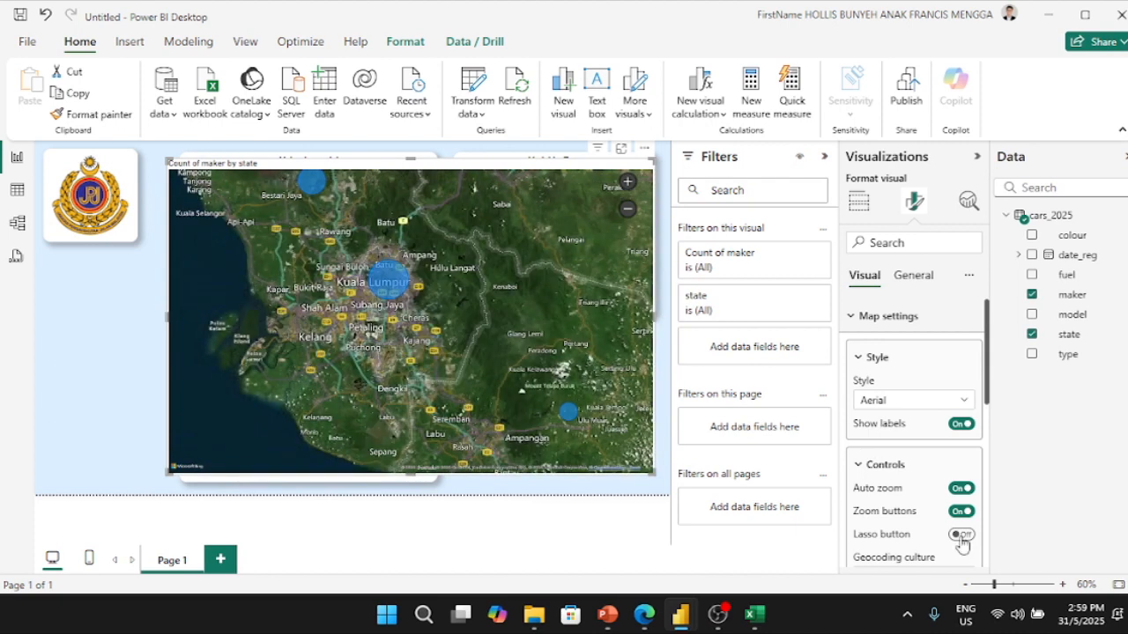
# - Turn on the map's lasso button and lasso-select the bubbles around Kuala Lumpur and southern Peninsular Malaysia
pyautogui.click(961, 535)
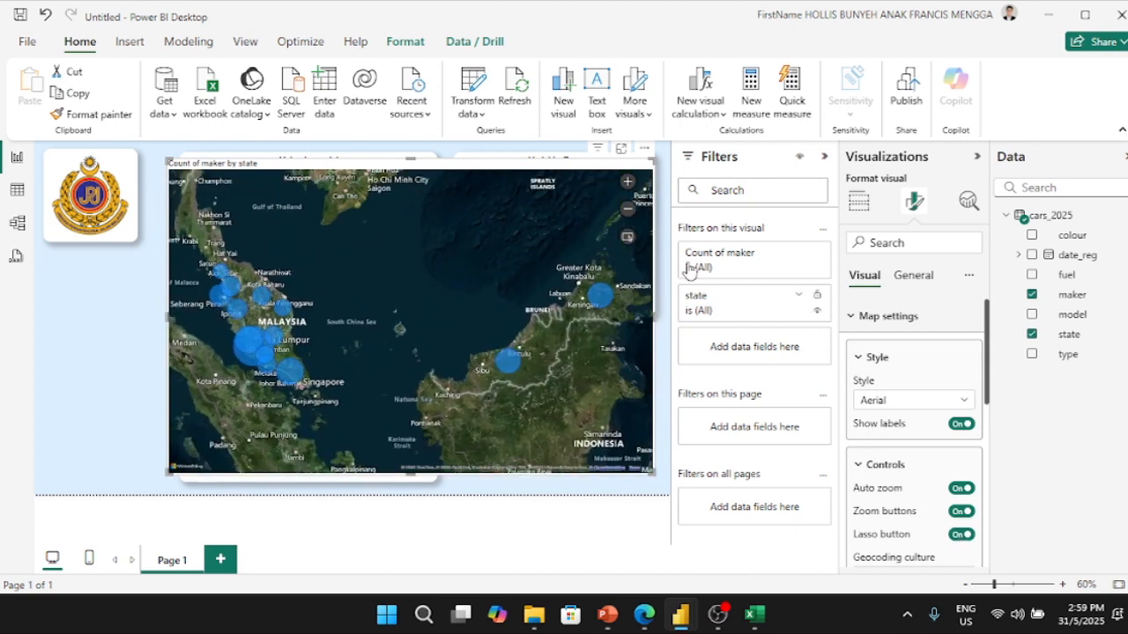
pyautogui.click(628, 238)
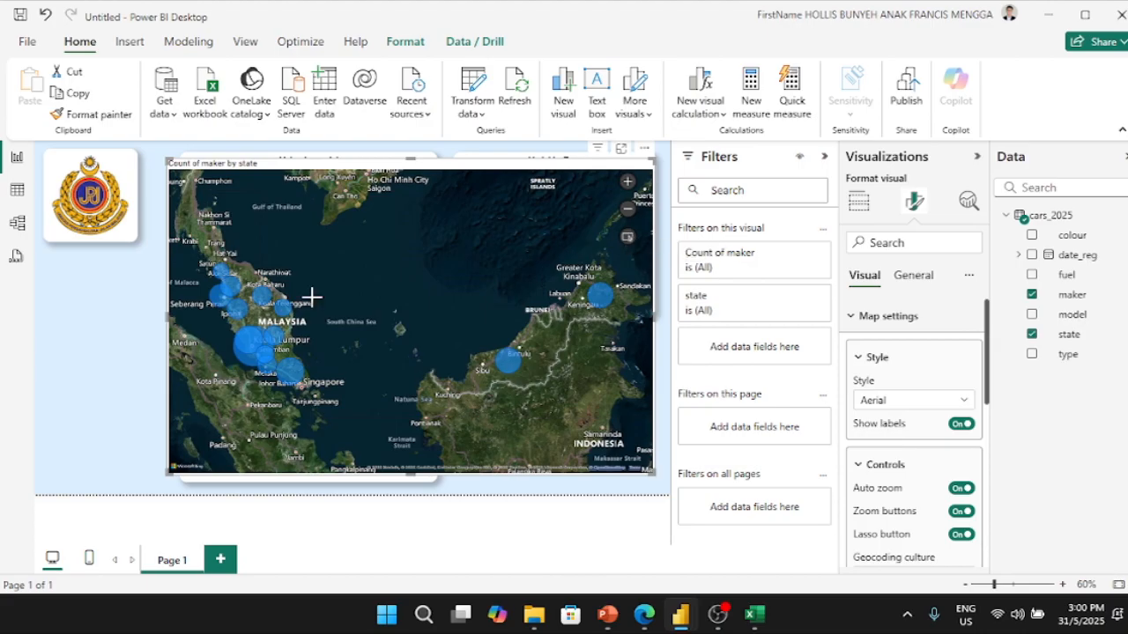
pyautogui.moveTo(227, 321); pyautogui.dragTo(335, 404)
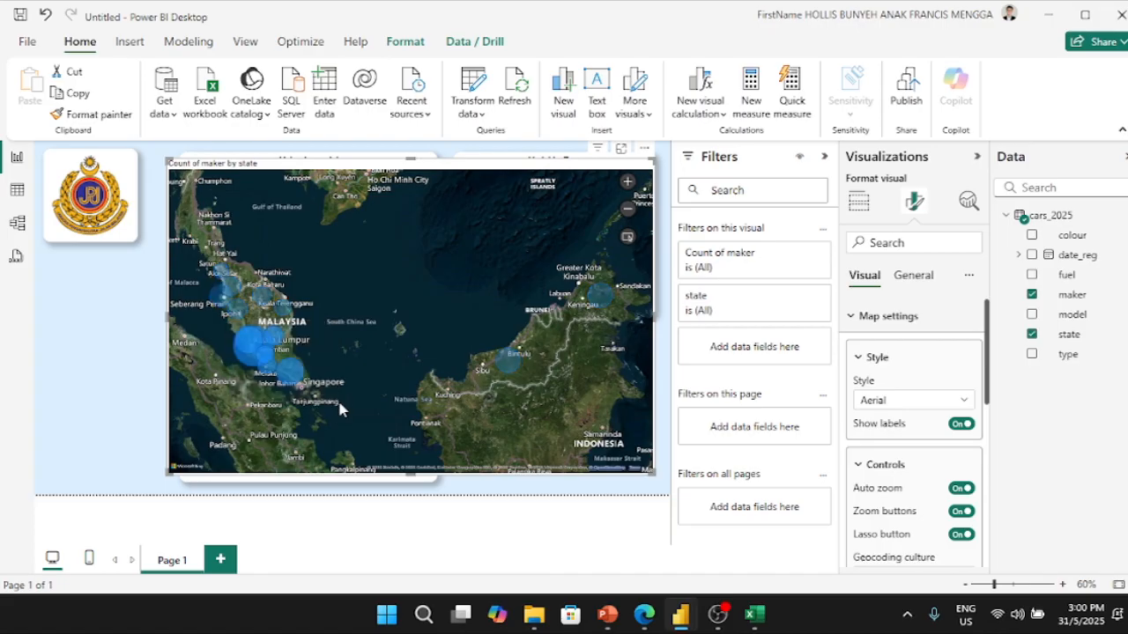
pyautogui.scroll(5, 335, 404)
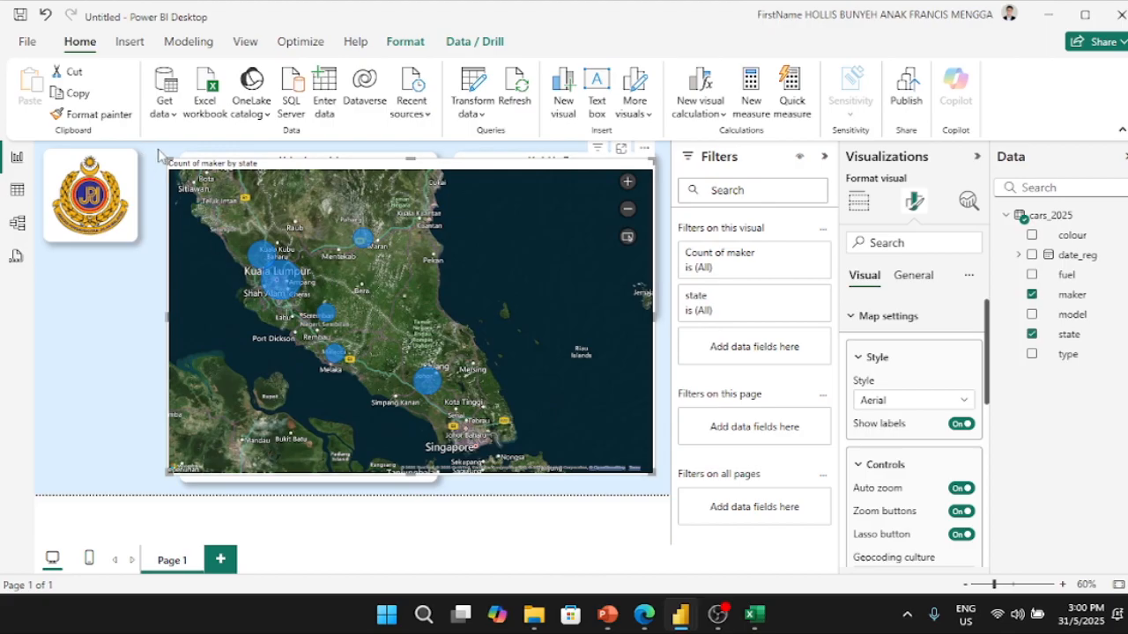
# - Shrink the map visual from its upper-left corner to uncover the left part of the bar chart
pyautogui.hotkey('ctrl', 'z')
pyautogui.moveTo(328, 271); pyautogui.dragTo(307, 183)
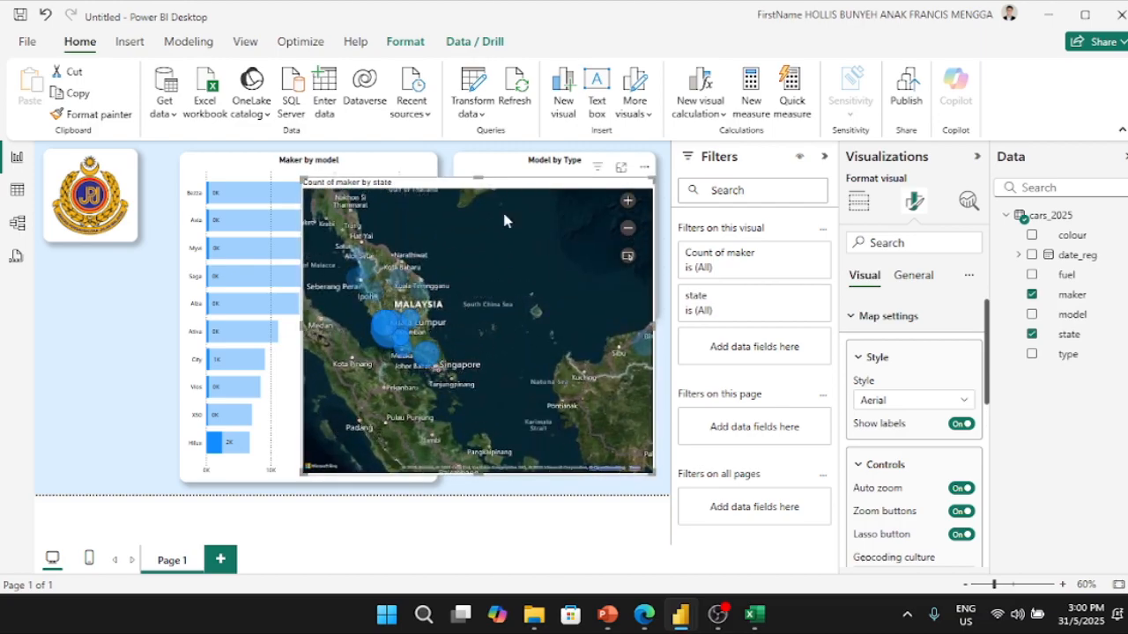
pyautogui.click(858, 200)
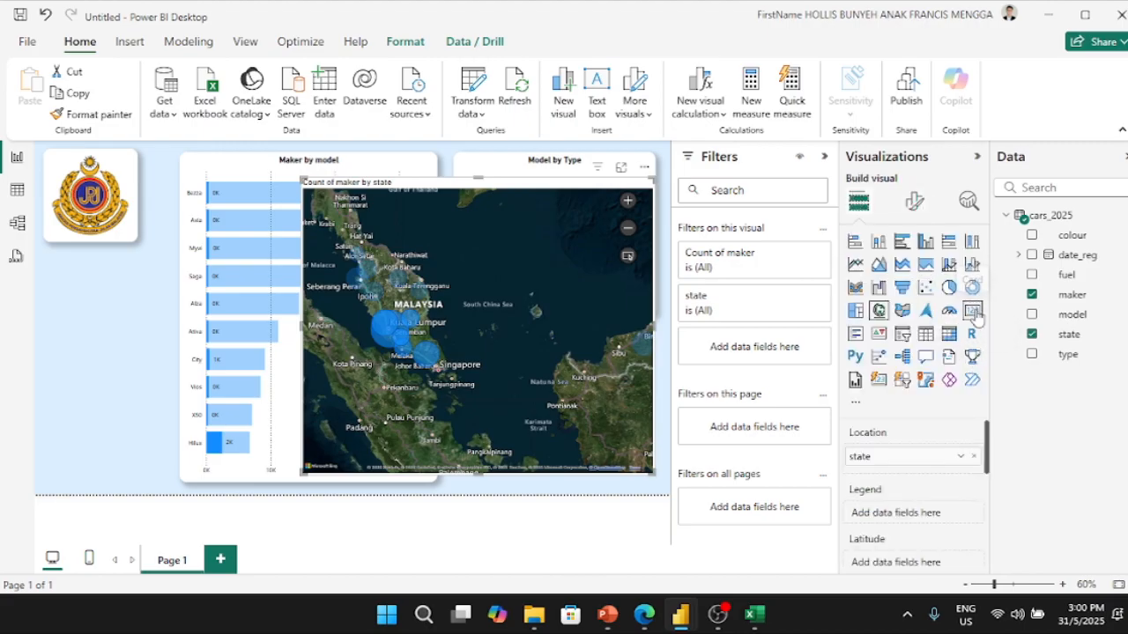
pyautogui.click(972, 310)
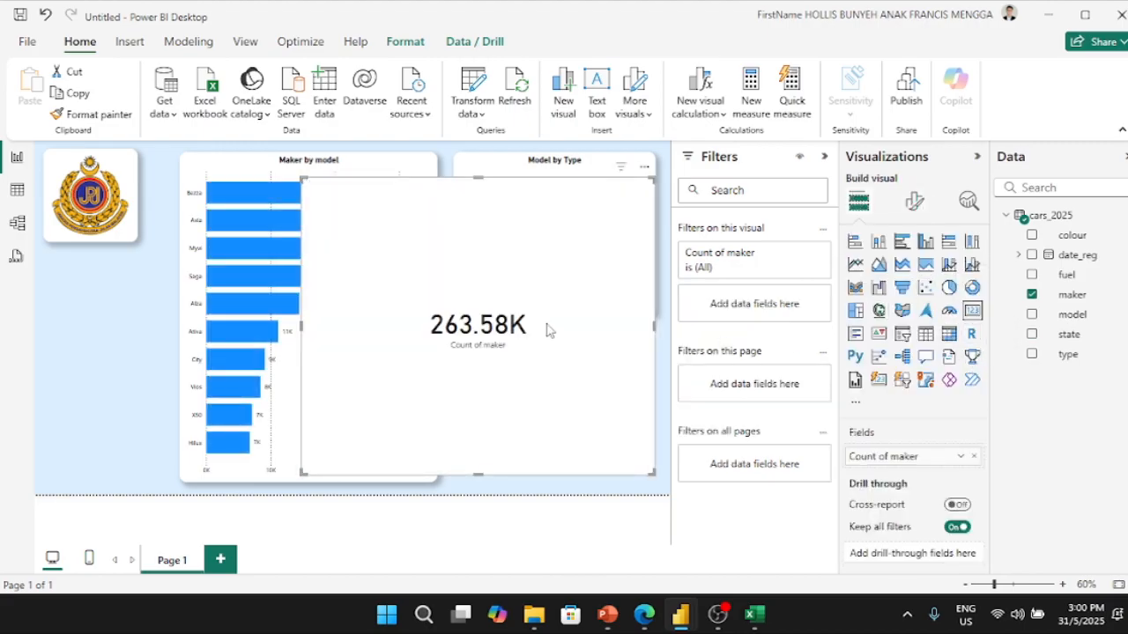
pyautogui.hotkey('ctrl', 'z')
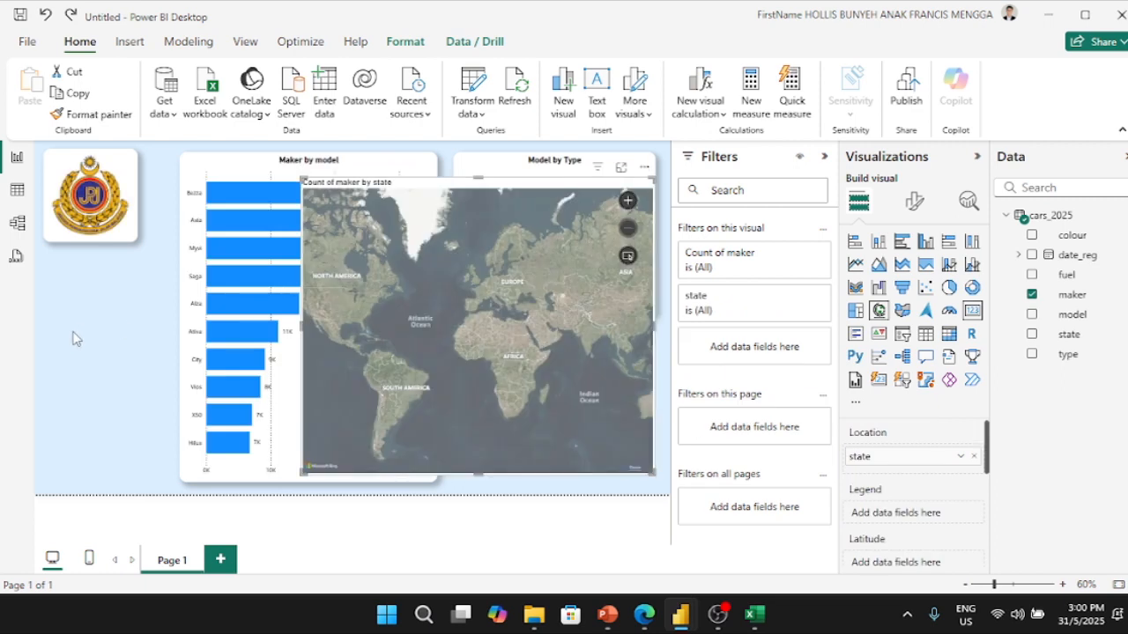
# - Add an empty card visual below the logo and widen it almost to the bar chart's edge
pyautogui.click(71, 331)
pyautogui.click(972, 310)
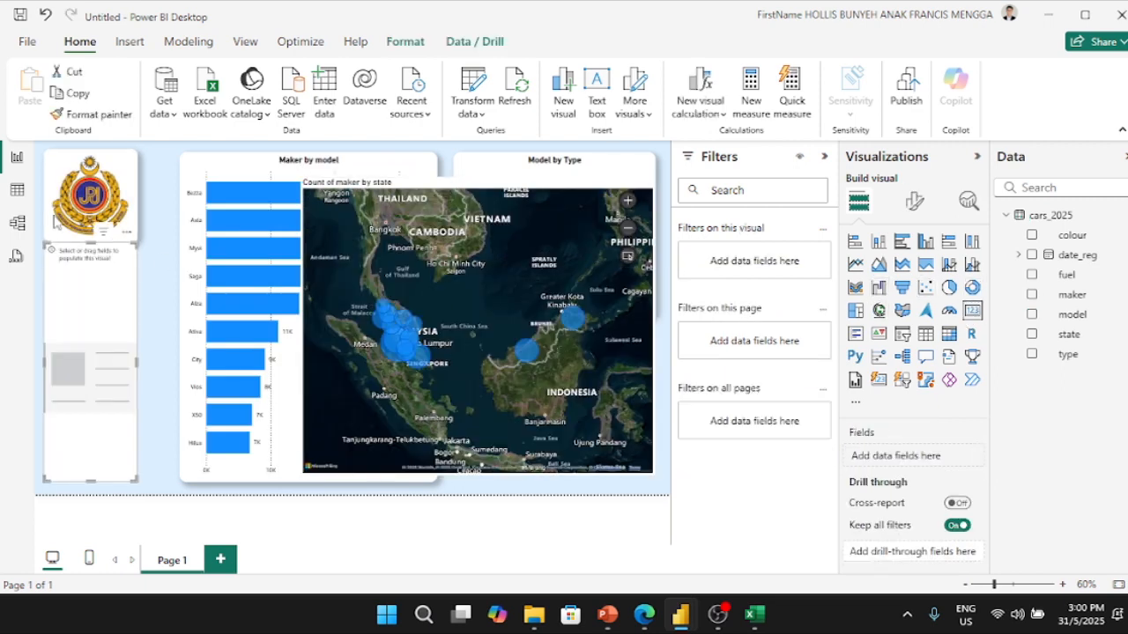
pyautogui.moveTo(137, 361); pyautogui.dragTo(162, 361)
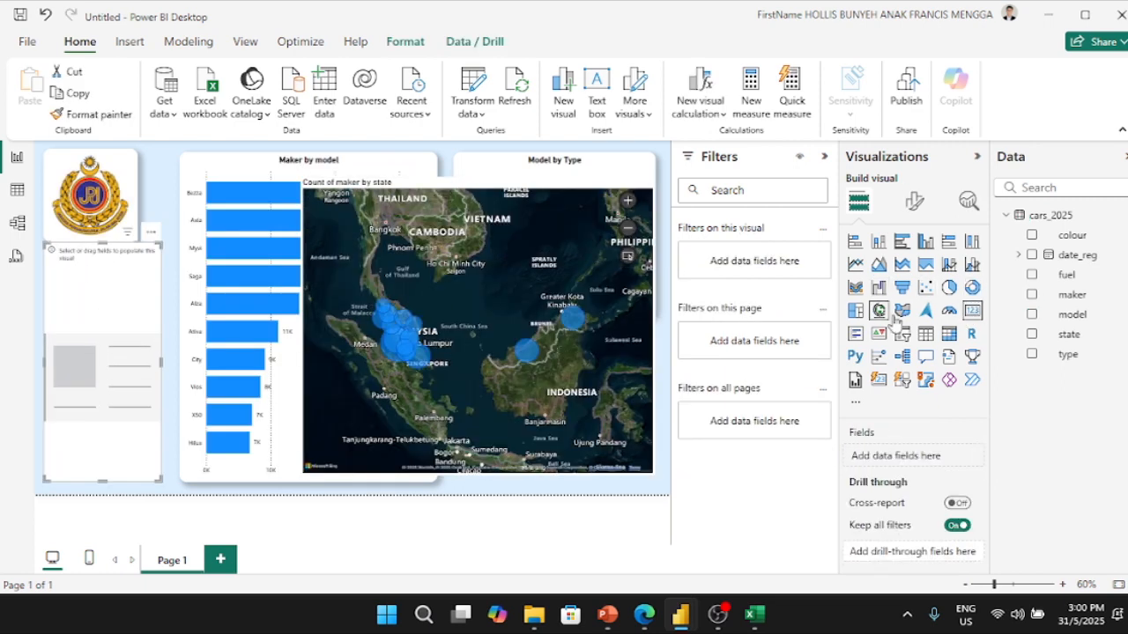
# - Shorten the empty card below the logo and fill it with the Count of maker
pyautogui.moveTo(99, 242); pyautogui.dragTo(98, 253)
pyautogui.moveTo(104, 481); pyautogui.dragTo(104, 370)
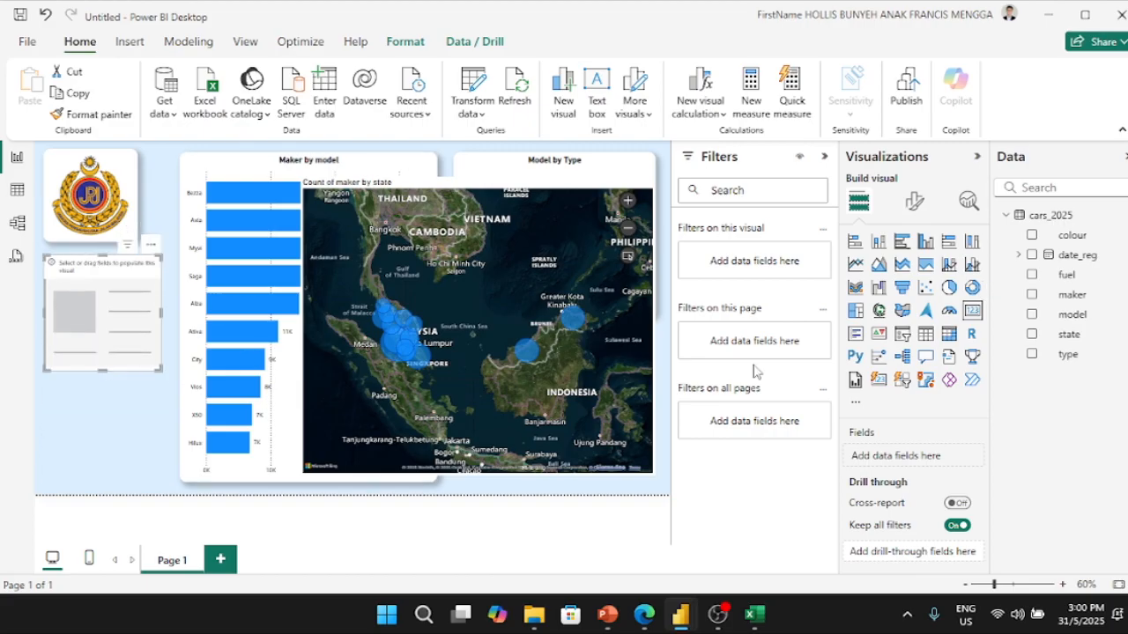
pyautogui.click(1032, 295)
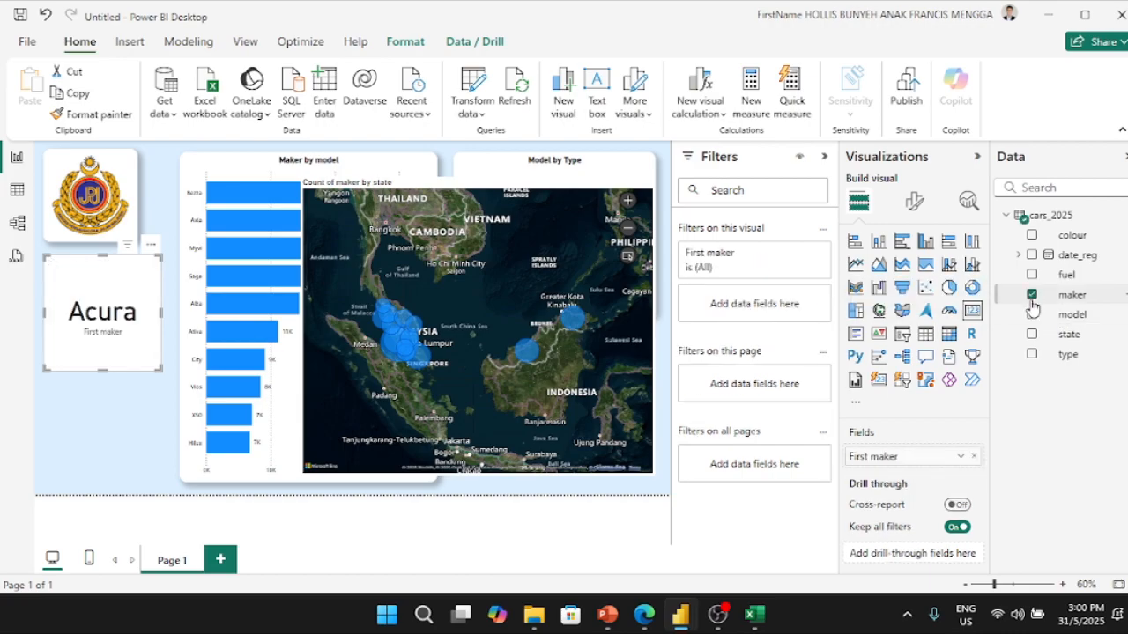
pyautogui.click(1031, 294)
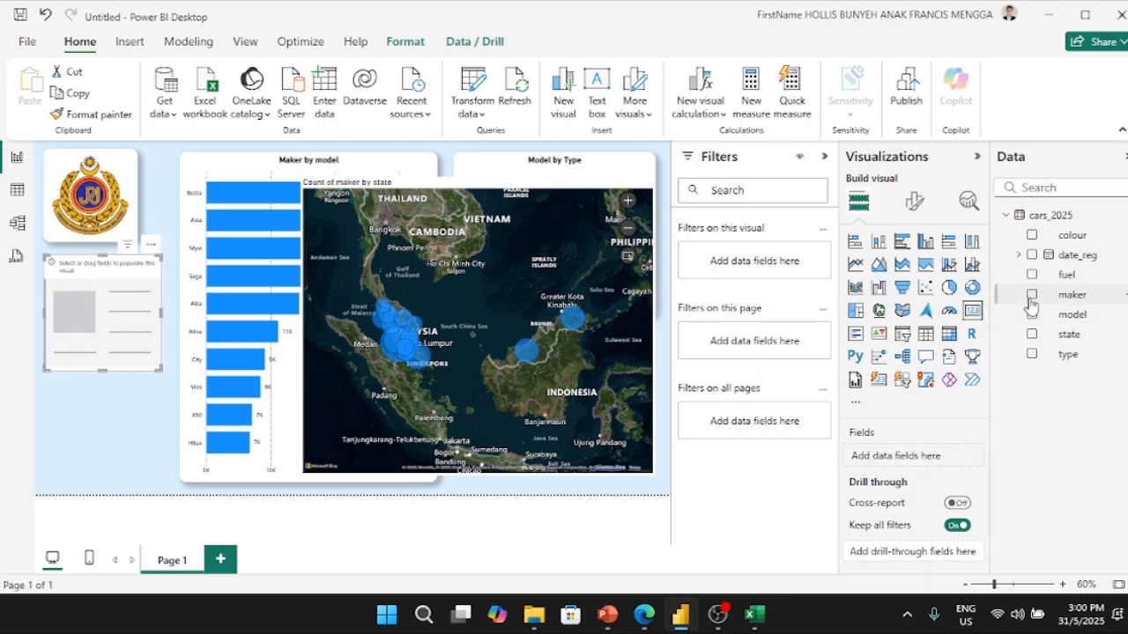
pyautogui.click(1031, 294)
pyautogui.click(958, 458)
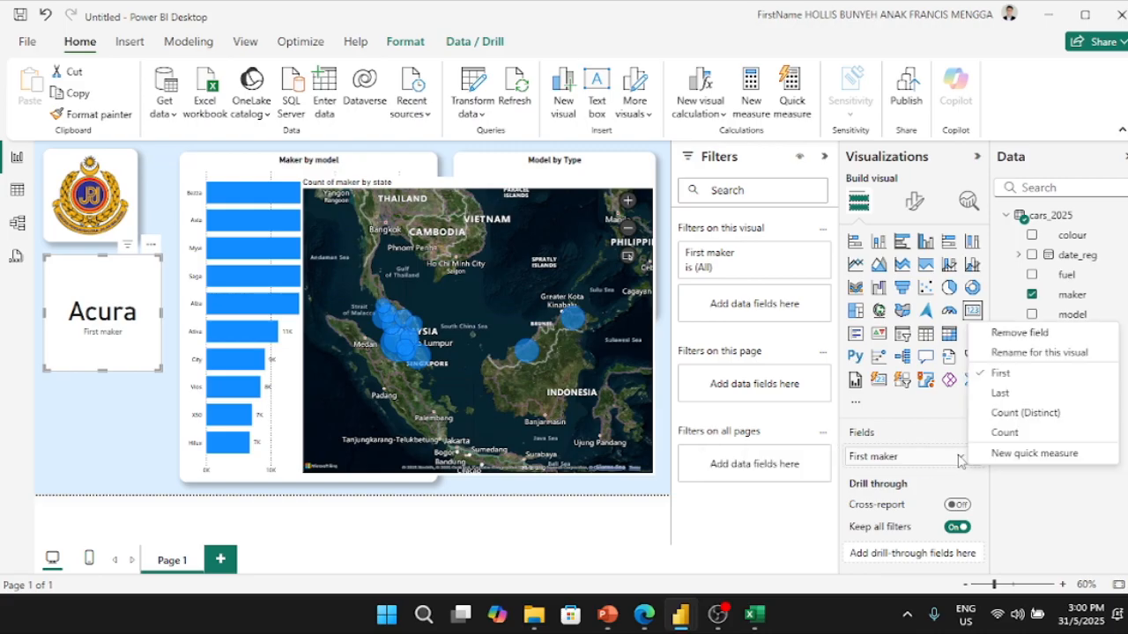
pyautogui.click(1003, 434)
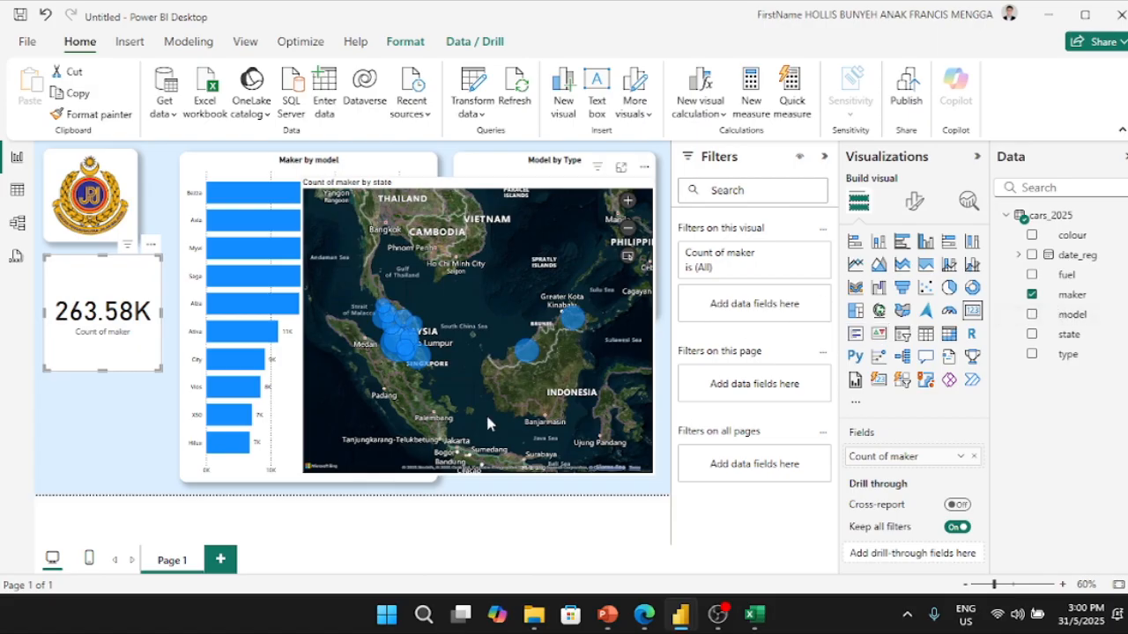
# - Zoom the map in on Peninsular Malaysia, lasso-select some of its bubbles and clear the selection
pyautogui.scroll(2, 469, 377)
pyautogui.moveTo(469, 377); pyautogui.dragTo(614, 402)
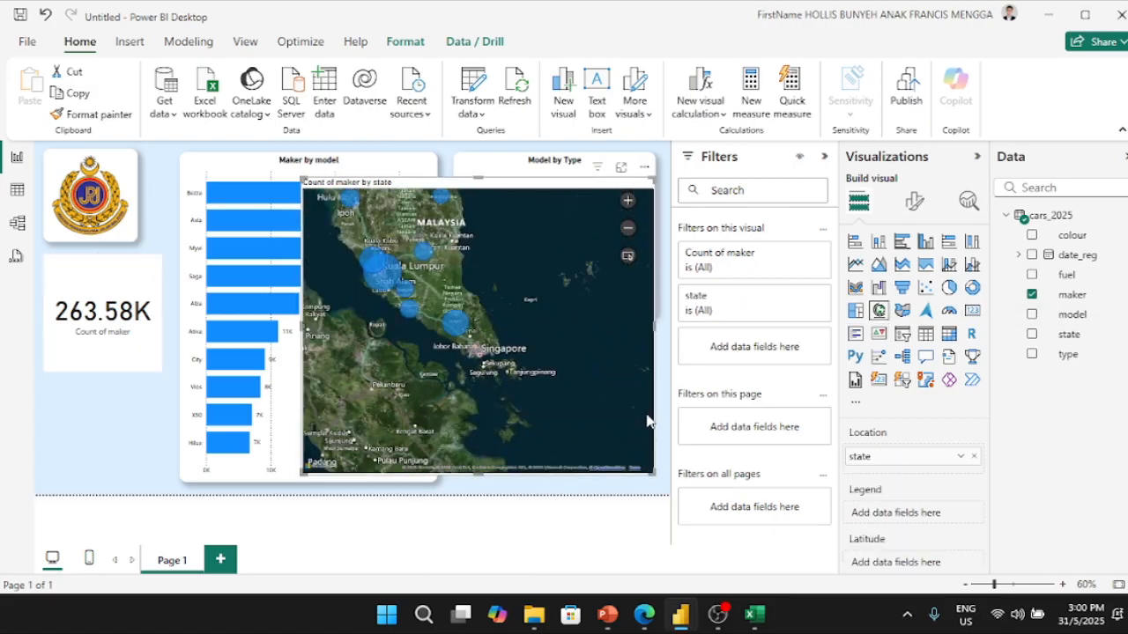
pyautogui.scroll(1, 516, 395)
pyautogui.moveTo(488, 387); pyautogui.dragTo(480, 428)
pyautogui.scroll(-1, 480, 418)
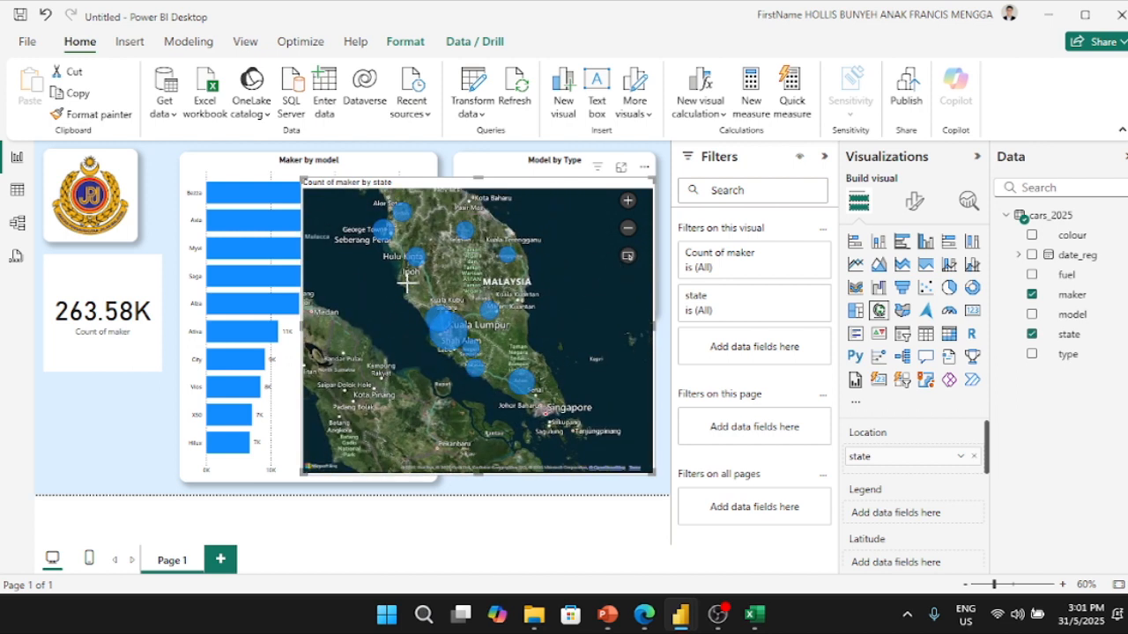
pyautogui.moveTo(412, 282); pyautogui.dragTo(596, 444)
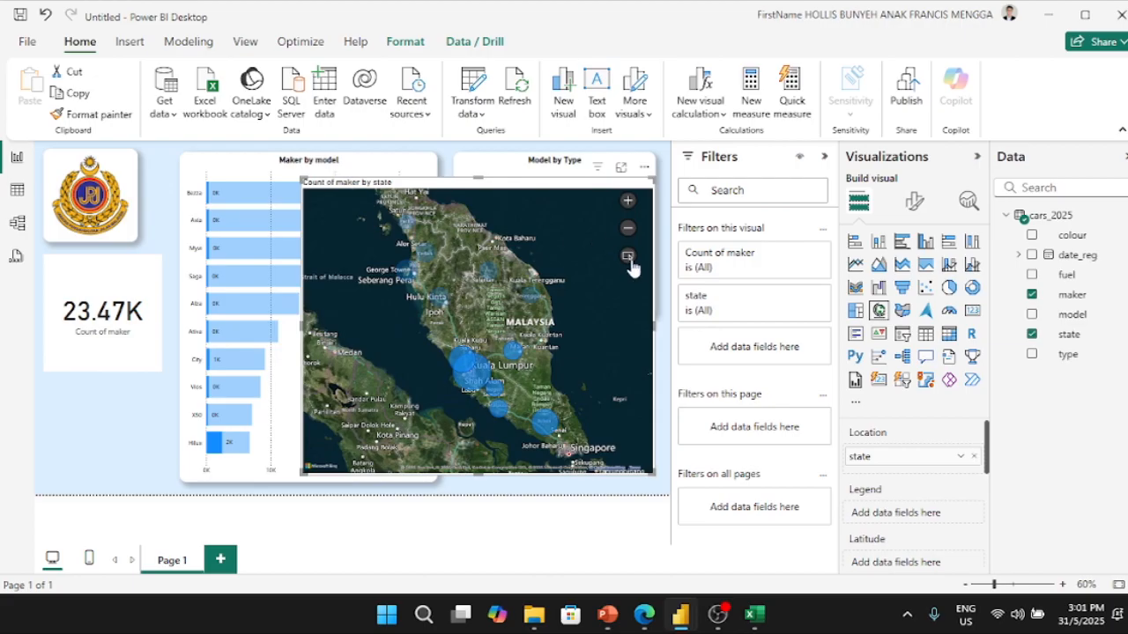
pyautogui.click(381, 208)
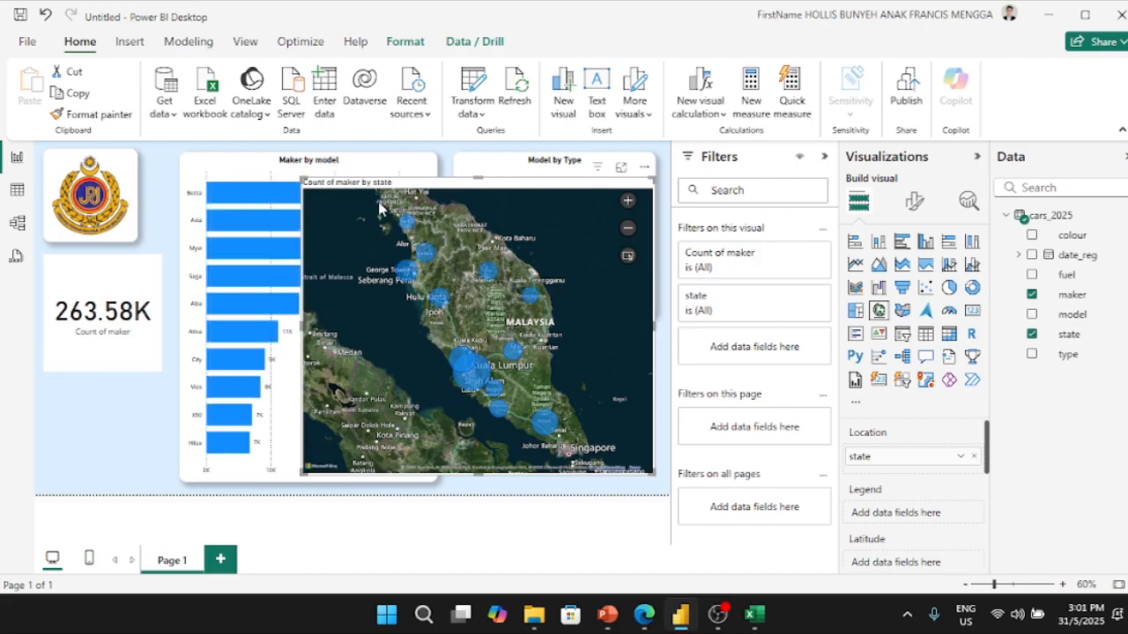
# - Lasso-select the map bubbles of the northern Peninsular Malaysia states to filter the dashboard
pyautogui.click(628, 257)
pyautogui.moveTo(354, 194); pyautogui.dragTo(591, 348)
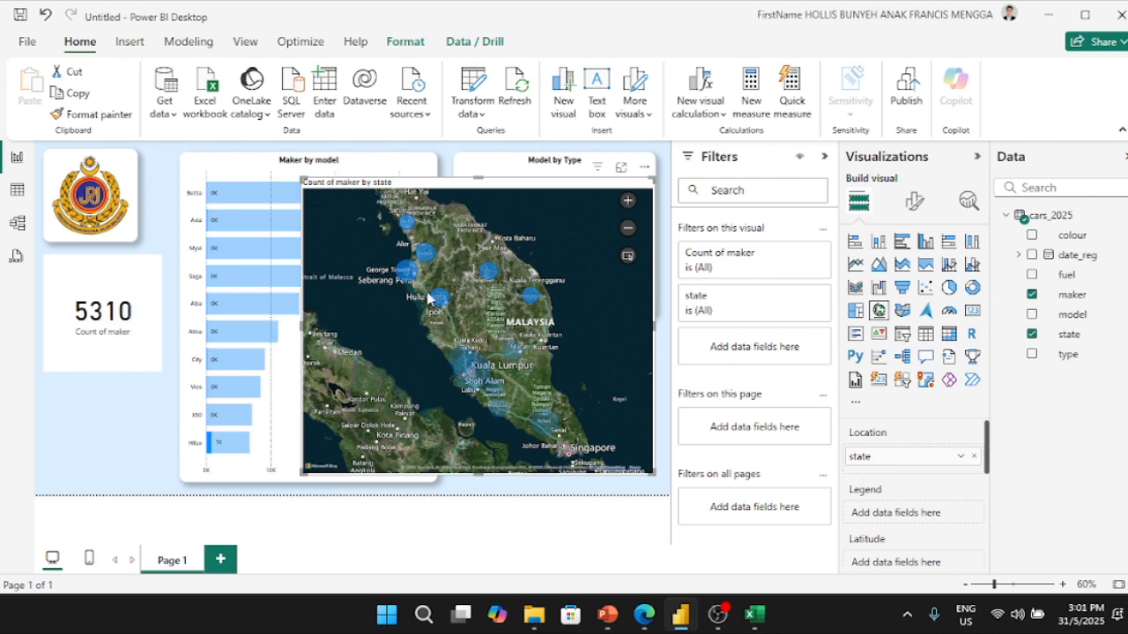
pyautogui.moveTo(381, 209); pyautogui.dragTo(518, 256)
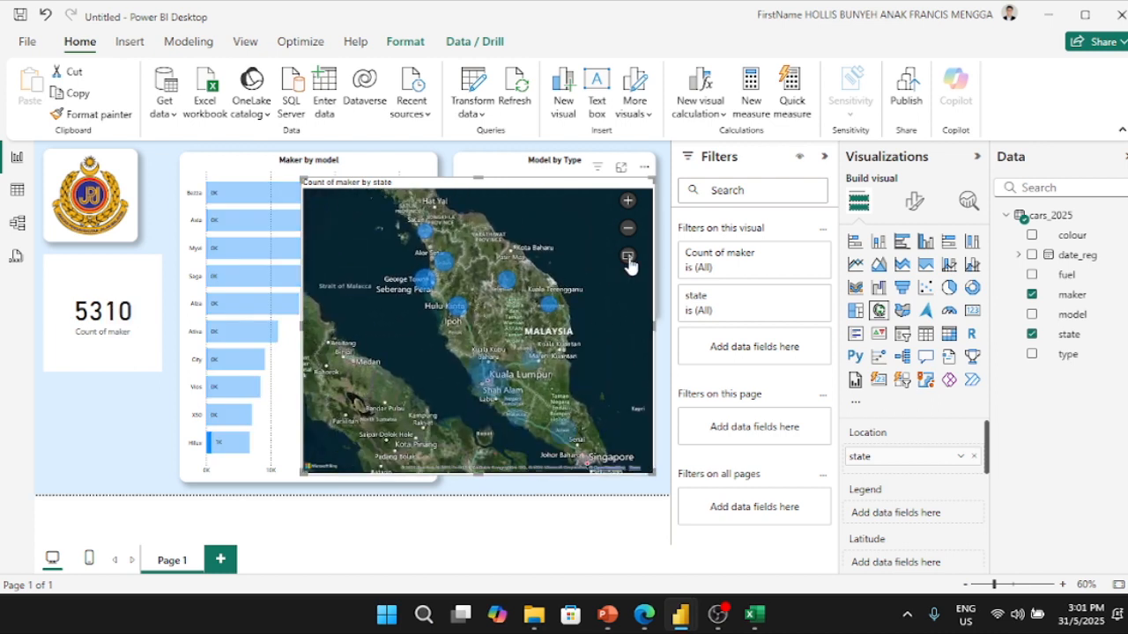
# - Lasso-select the Sarawak bubble on the map, then clear the selection
pyautogui.moveTo(388, 236); pyautogui.dragTo(329, 368)
pyautogui.moveTo(465, 371); pyautogui.dragTo(350, 341)
pyautogui.moveTo(526, 301); pyautogui.dragTo(532, 347)
pyautogui.moveTo(579, 312); pyautogui.dragTo(617, 432)
pyautogui.click(629, 258)
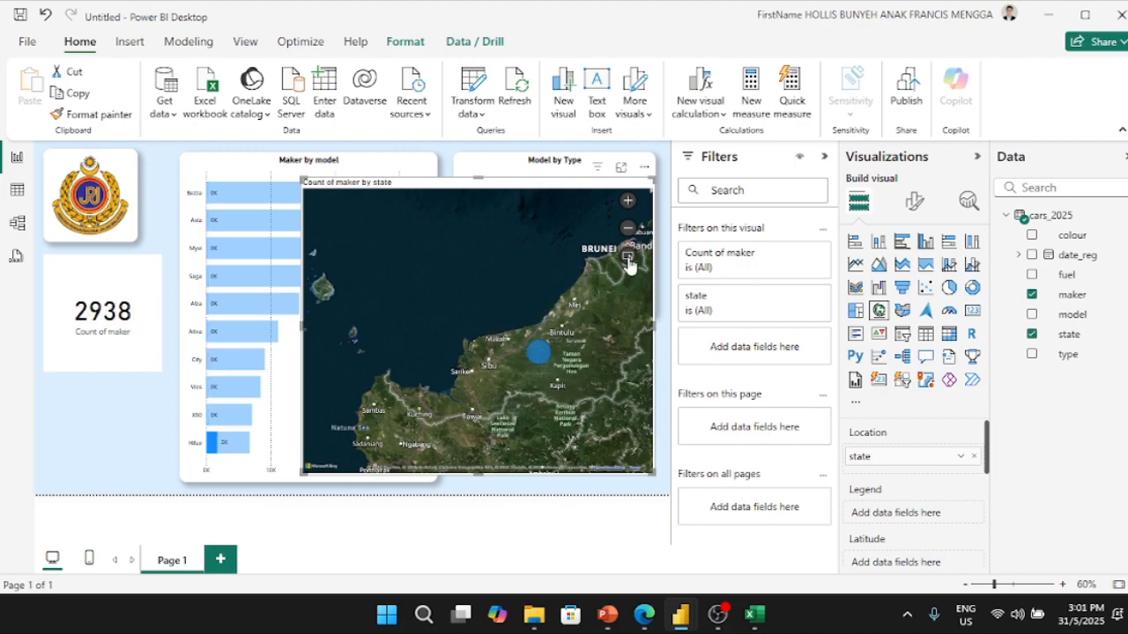
pyautogui.moveTo(468, 290); pyautogui.dragTo(494, 305)
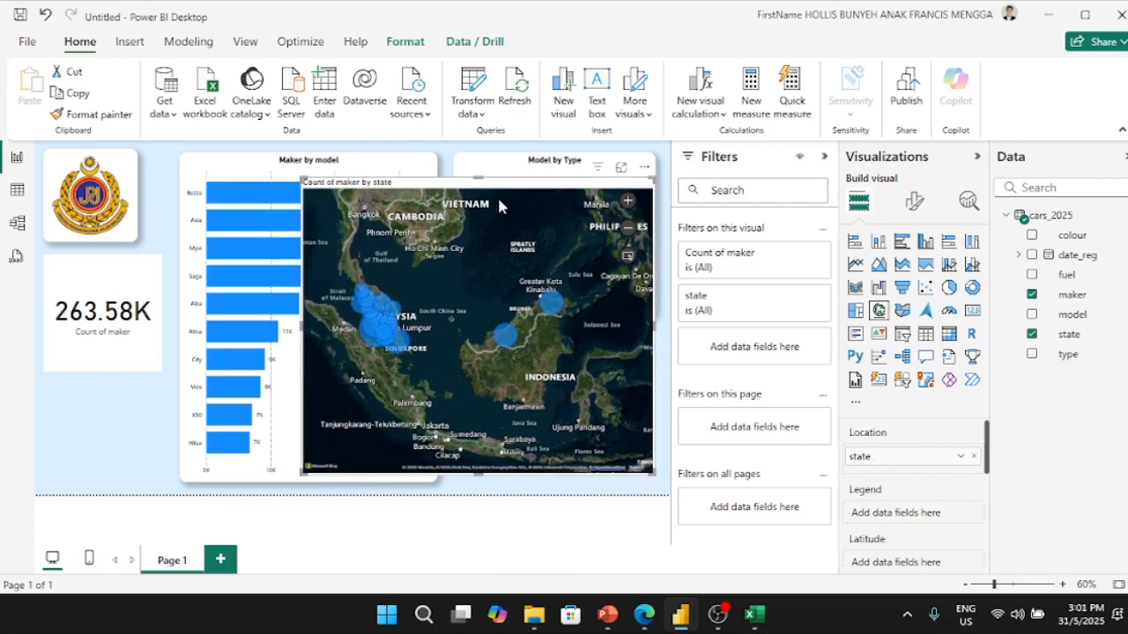
# - Try the de-de geocoding culture in the map's control settings and return it to Auto
pyautogui.click(915, 201)
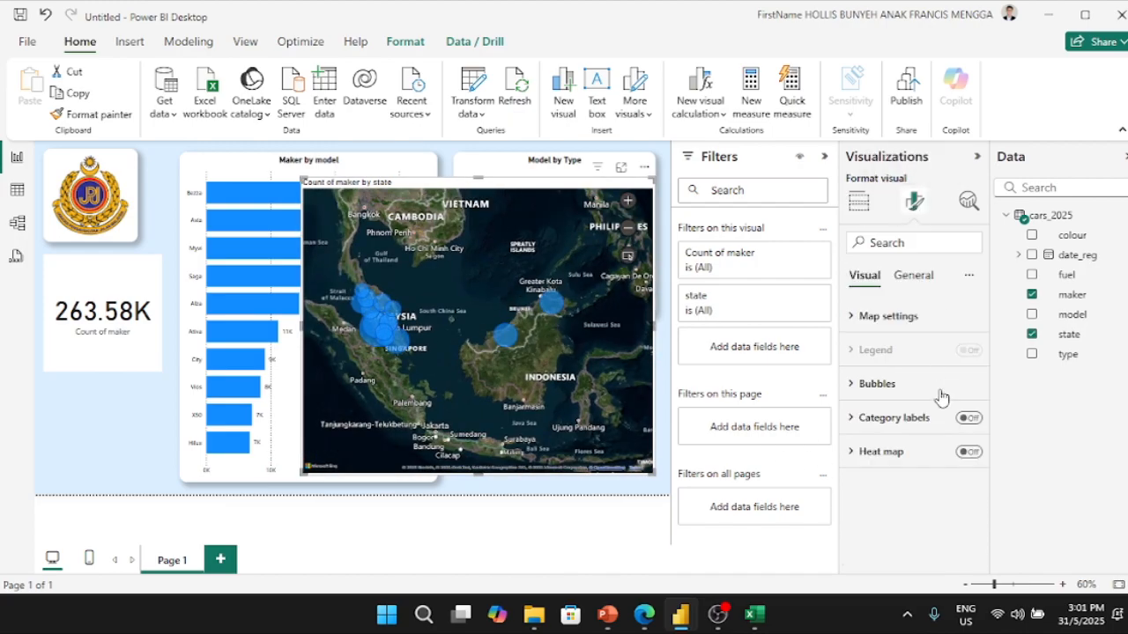
pyautogui.click(883, 387)
pyautogui.click(884, 380)
pyautogui.click(886, 316)
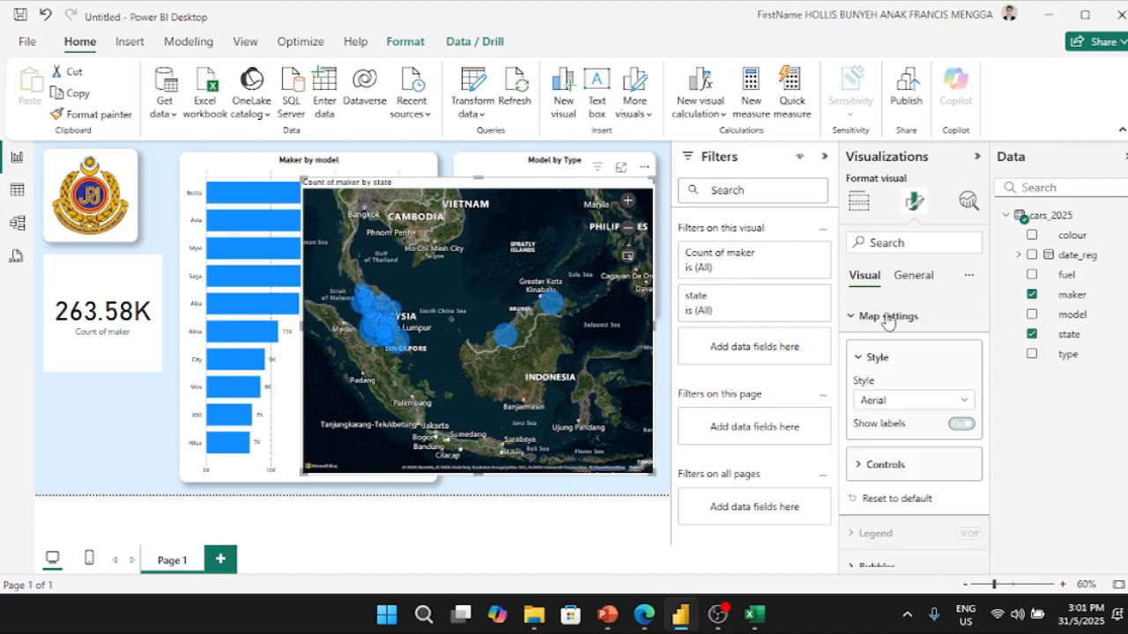
pyautogui.click(894, 467)
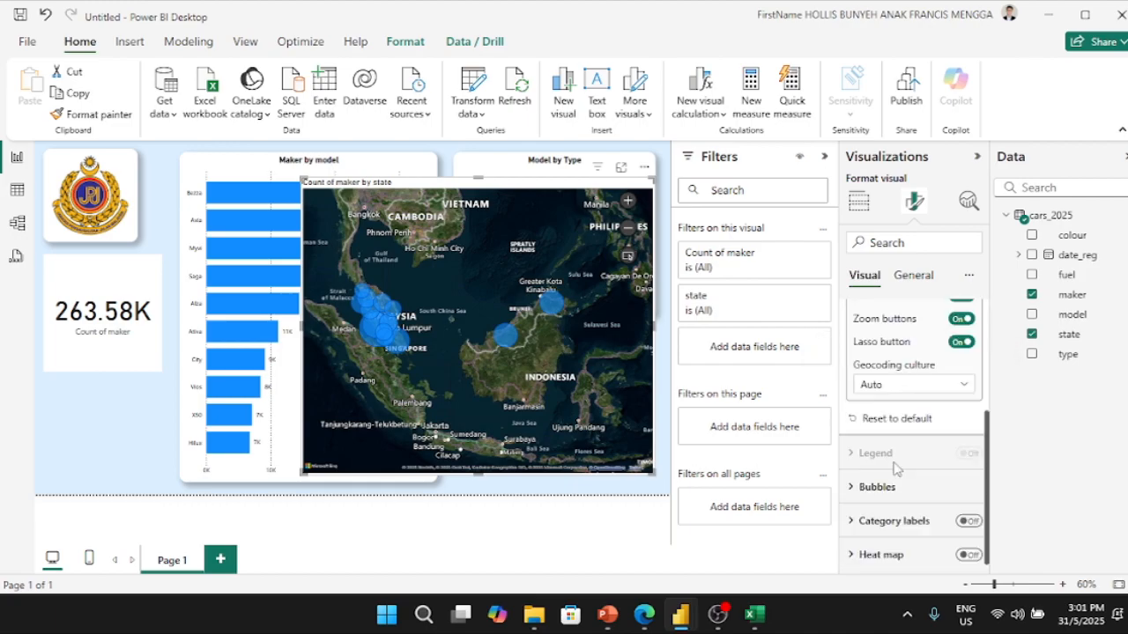
pyautogui.click(922, 385)
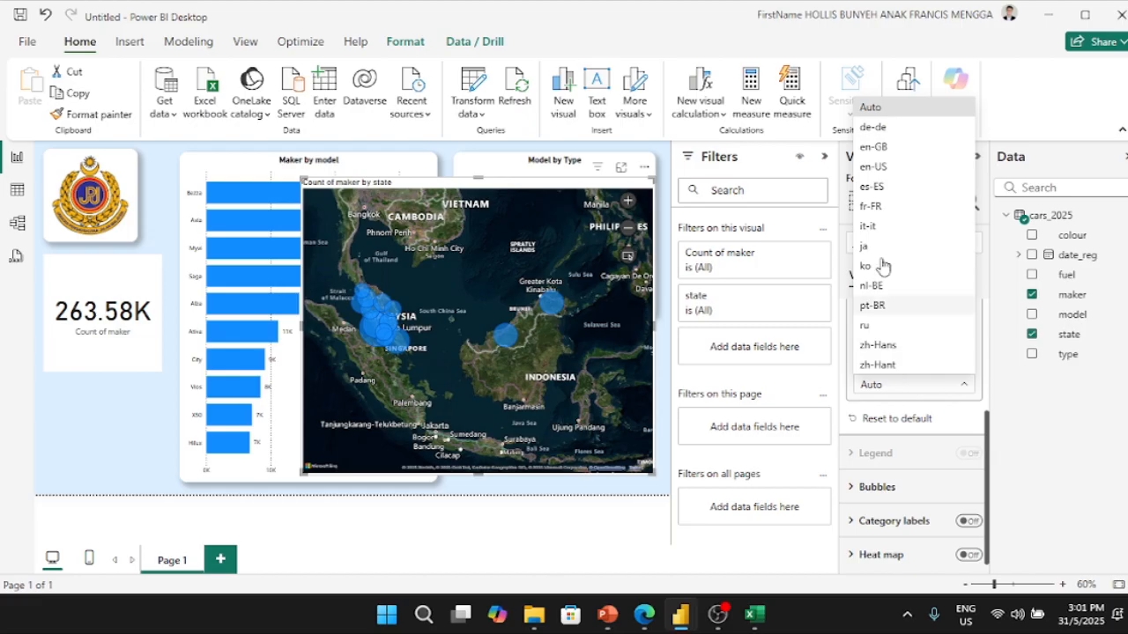
pyautogui.click(873, 127)
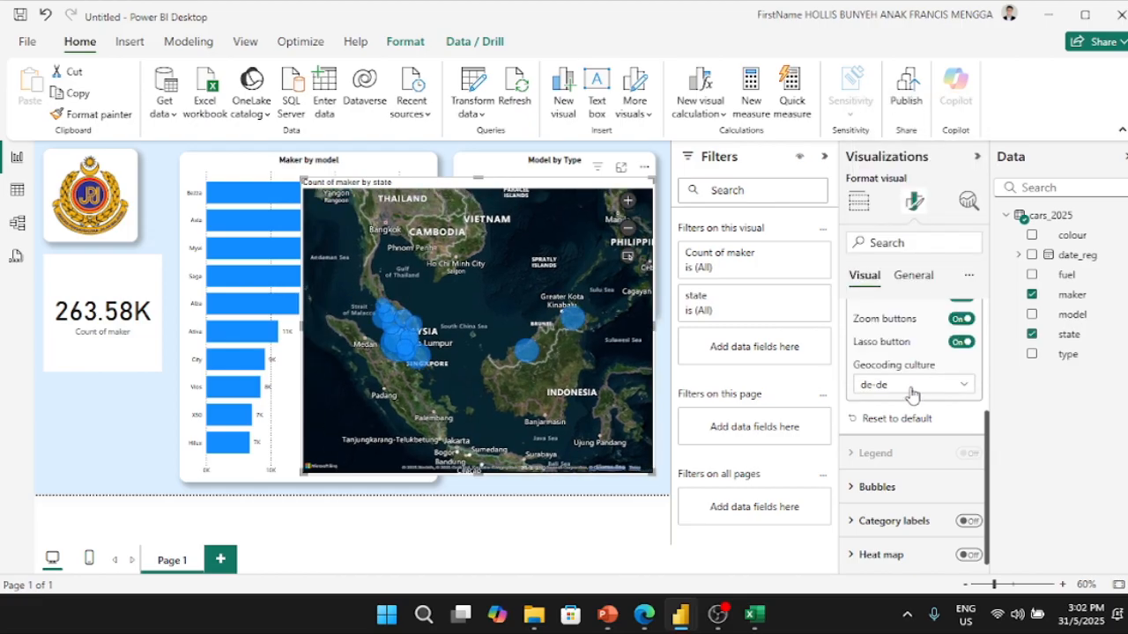
pyautogui.click(912, 392)
pyautogui.click(907, 111)
# - Try another size for the map bubbles, return it to 100 and expand the bubble colour options
pyautogui.click(875, 486)
pyautogui.scroll(-2, 914, 450)
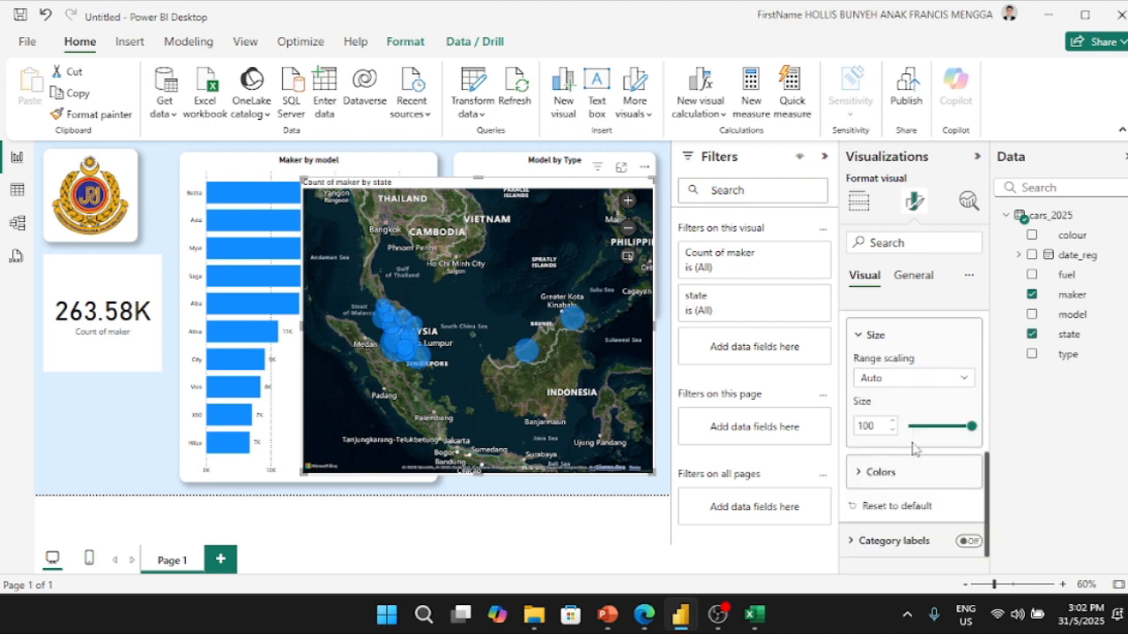
pyautogui.moveTo(925, 426); pyautogui.dragTo(971, 427)
pyautogui.click(916, 474)
pyautogui.scroll(-1, 908, 478)
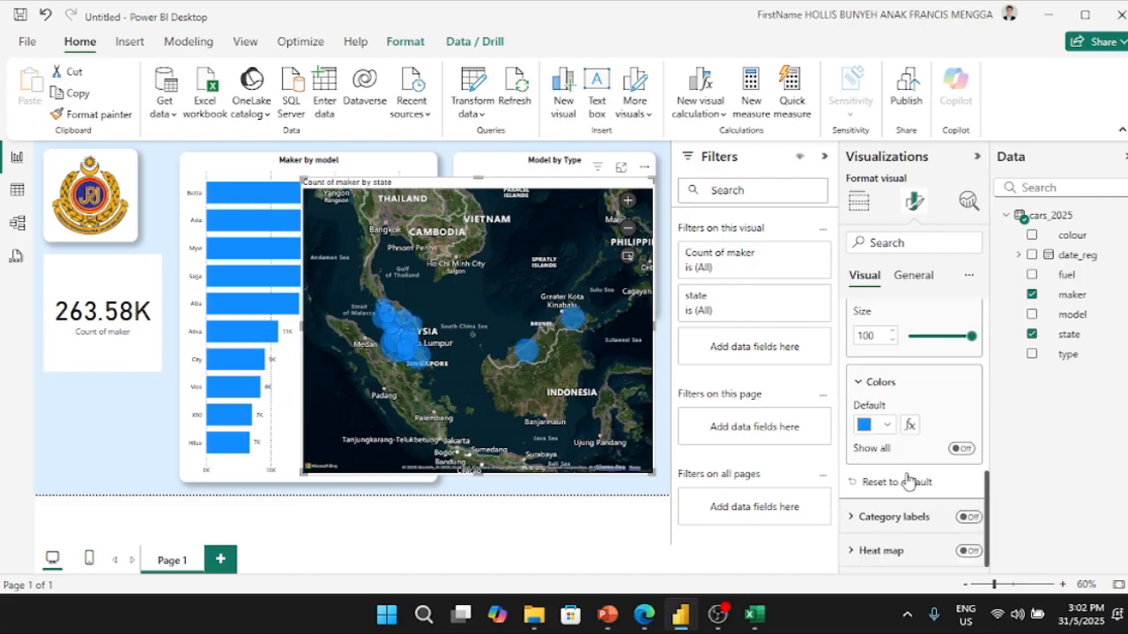
# - Try category labels on the map around Peninsular Malaysia, then turn them off again
pyautogui.click(969, 517)
pyautogui.scroll(1, 501, 368)
pyautogui.moveTo(436, 368); pyautogui.dragTo(530, 391)
pyautogui.click(892, 516)
pyautogui.scroll(-2, 905, 484)
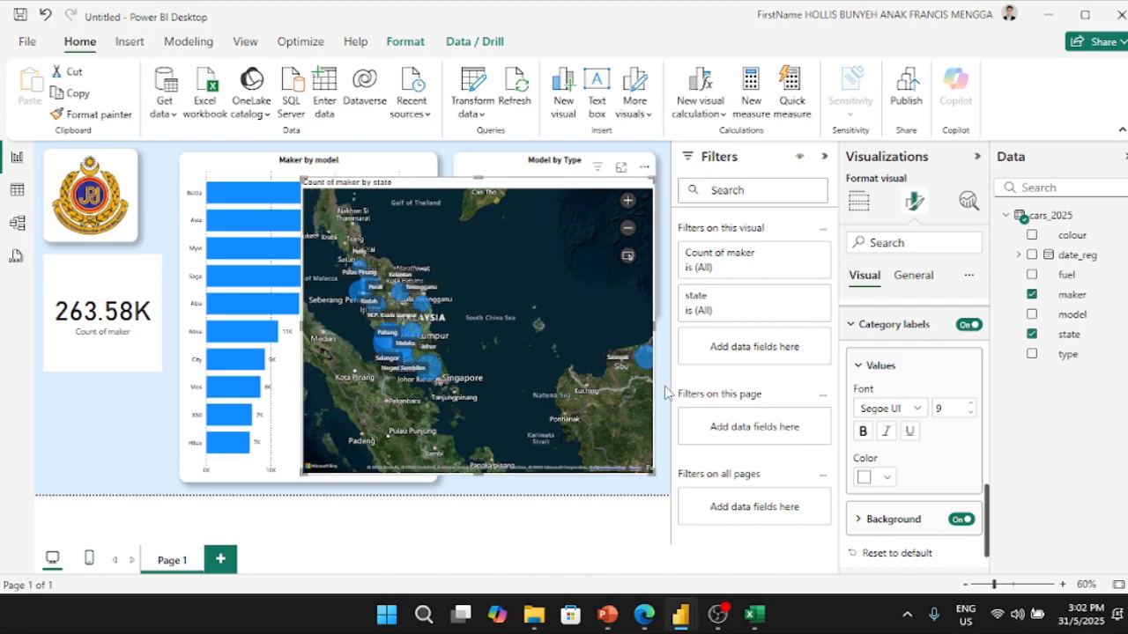
pyautogui.click(969, 325)
# - Try the heat map display around Peninsular Malaysia, then turn it off again
pyautogui.click(966, 552)
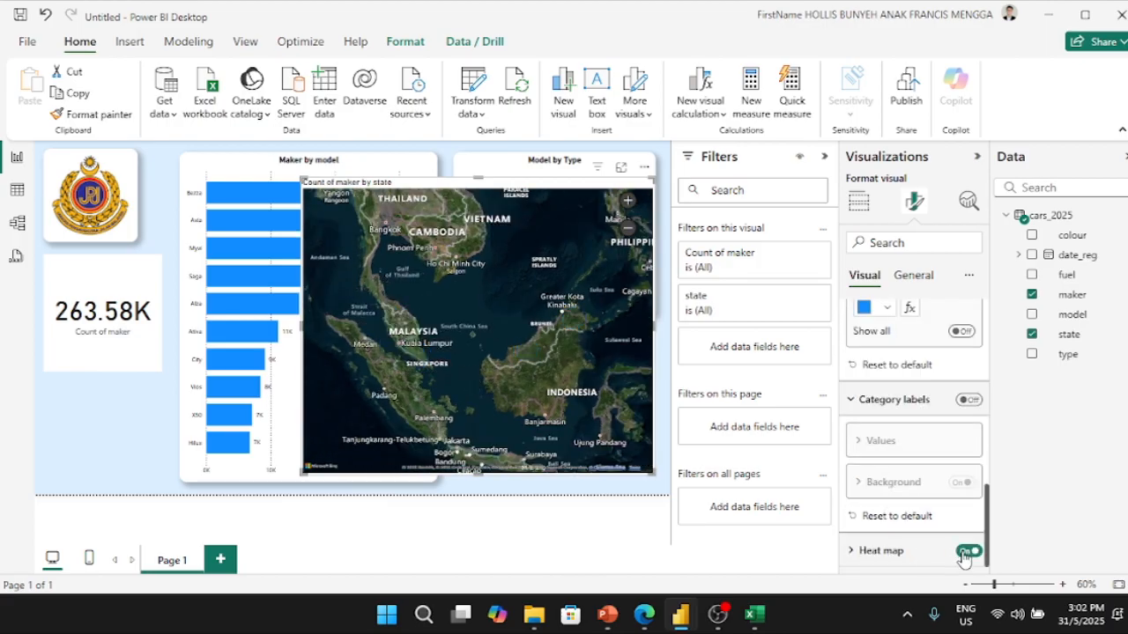
pyautogui.scroll(5, 455, 392)
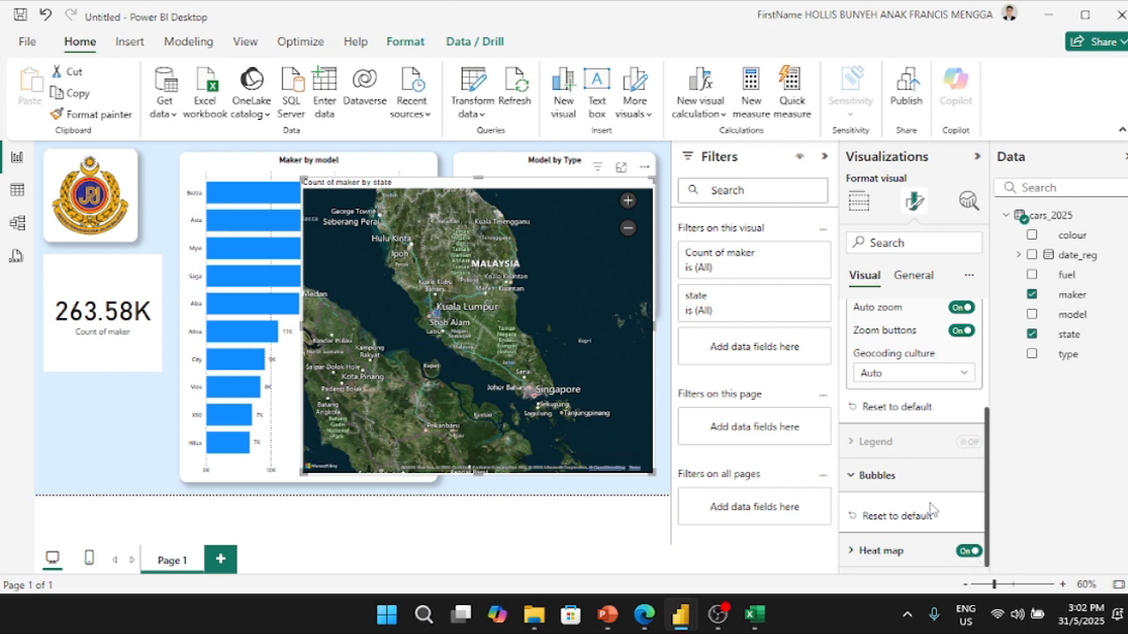
pyautogui.click(967, 551)
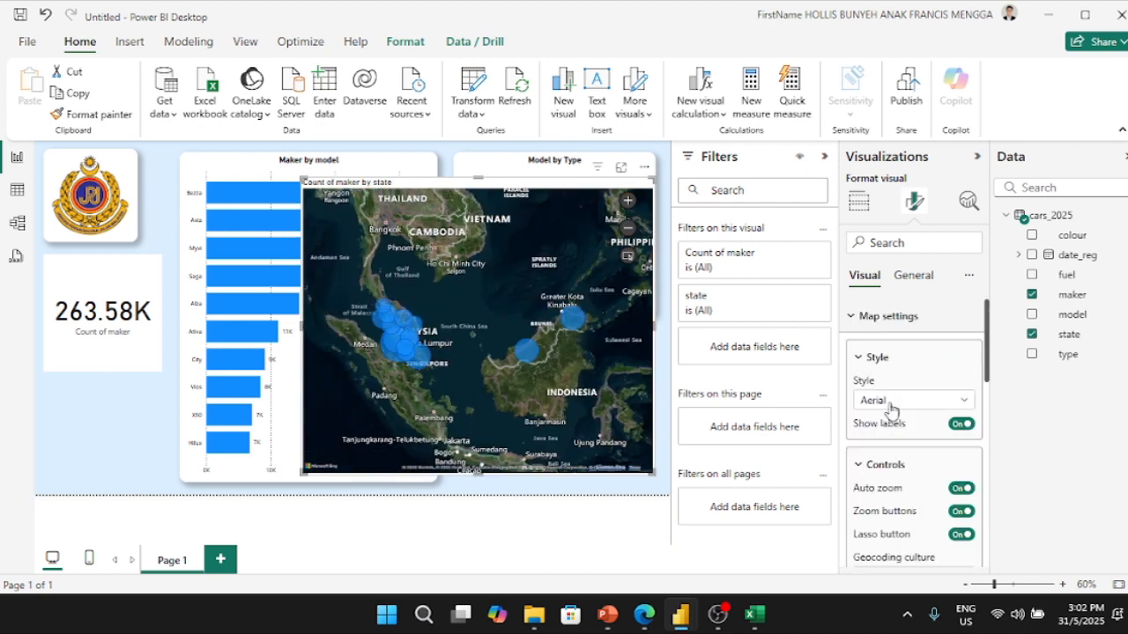
# - Hide the place labels in the map's style settings, then show them again
pyautogui.click(888, 316)
pyautogui.click(894, 322)
pyautogui.click(961, 425)
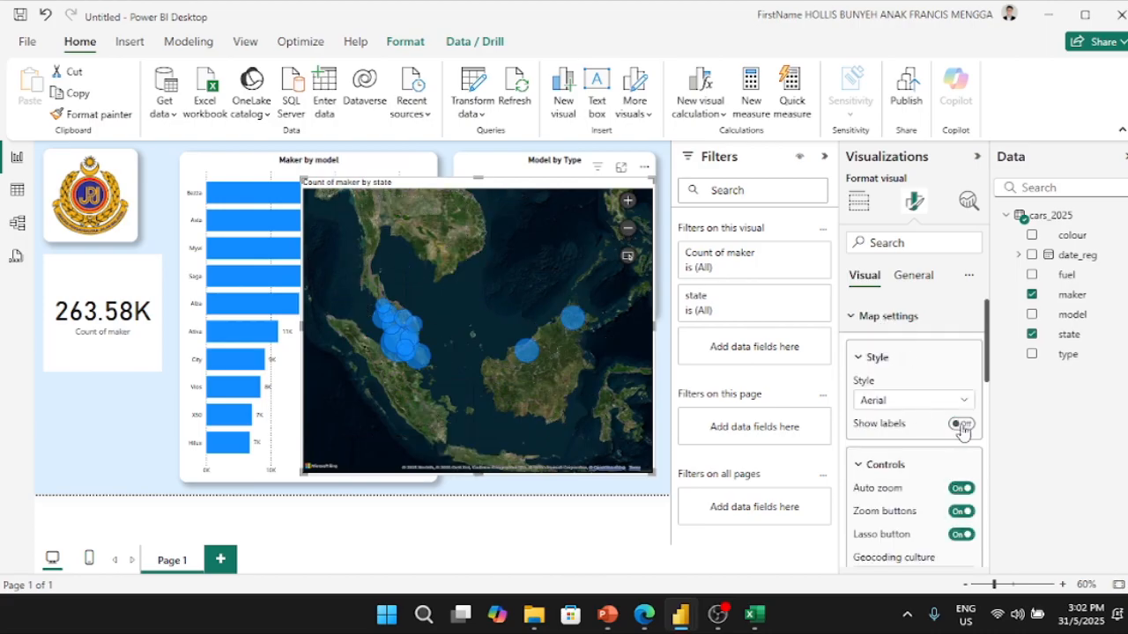
pyautogui.click(962, 425)
pyautogui.click(962, 425)
# - Try other map styles, including Dark and Grayscale, then set the style back to Aerial
pyautogui.click(901, 405)
pyautogui.click(900, 408)
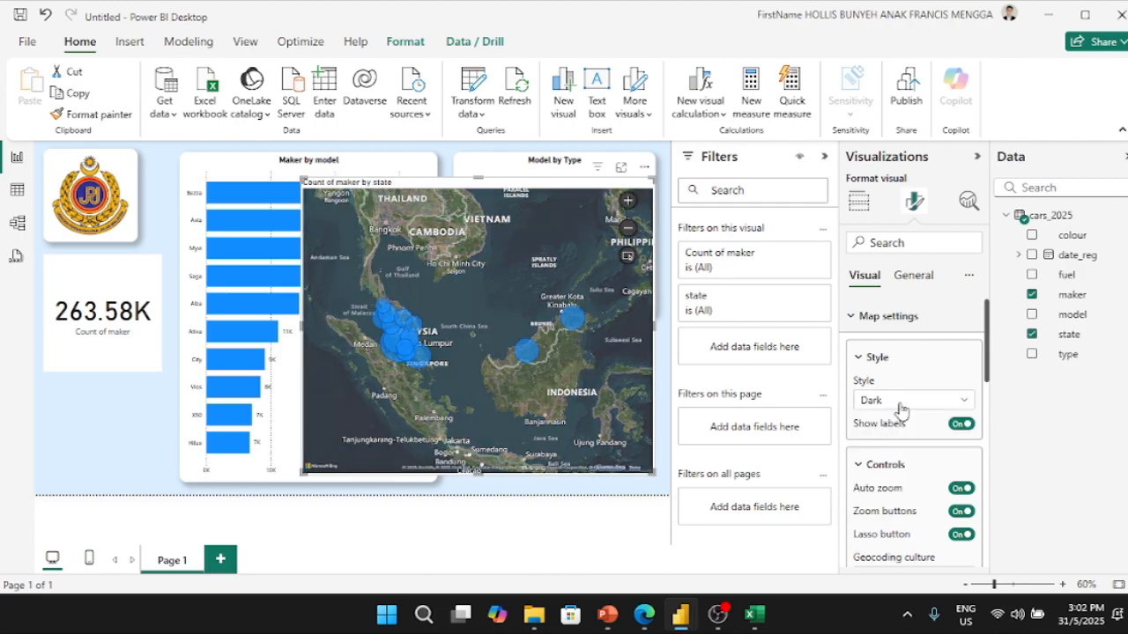
pyautogui.click(900, 403)
pyautogui.click(897, 465)
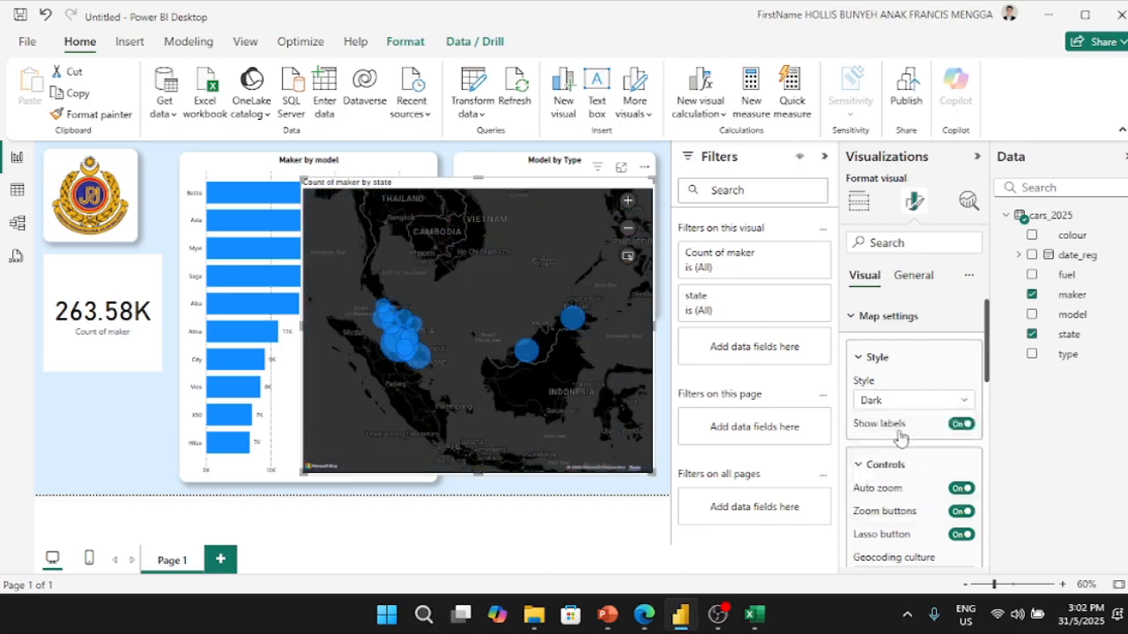
pyautogui.click(901, 403)
pyautogui.click(903, 480)
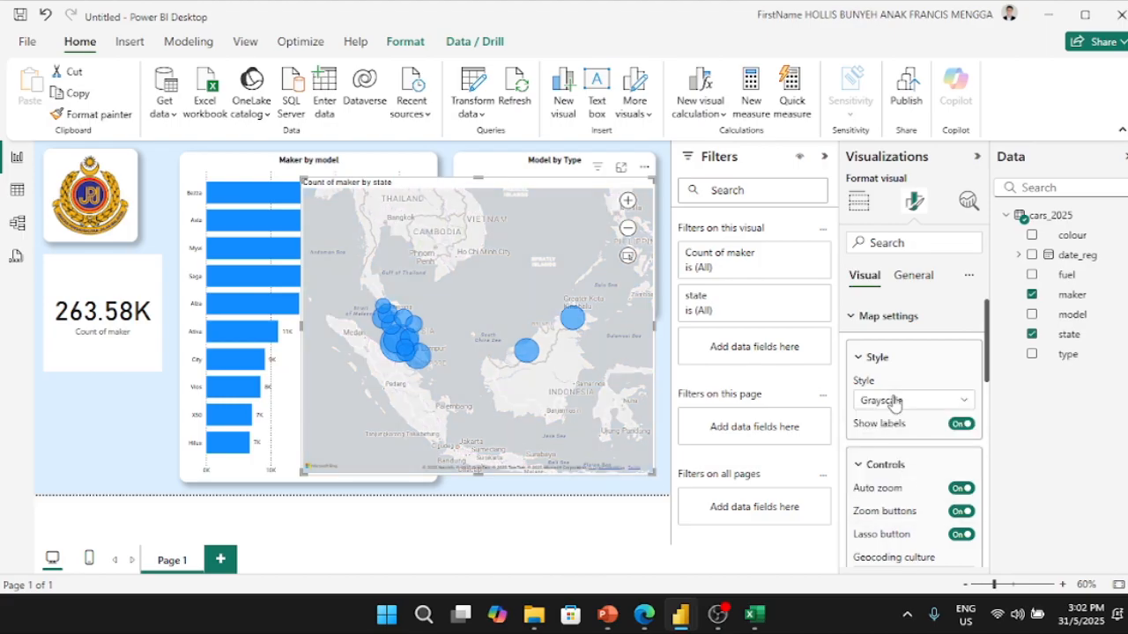
pyautogui.click(895, 402)
pyautogui.click(906, 499)
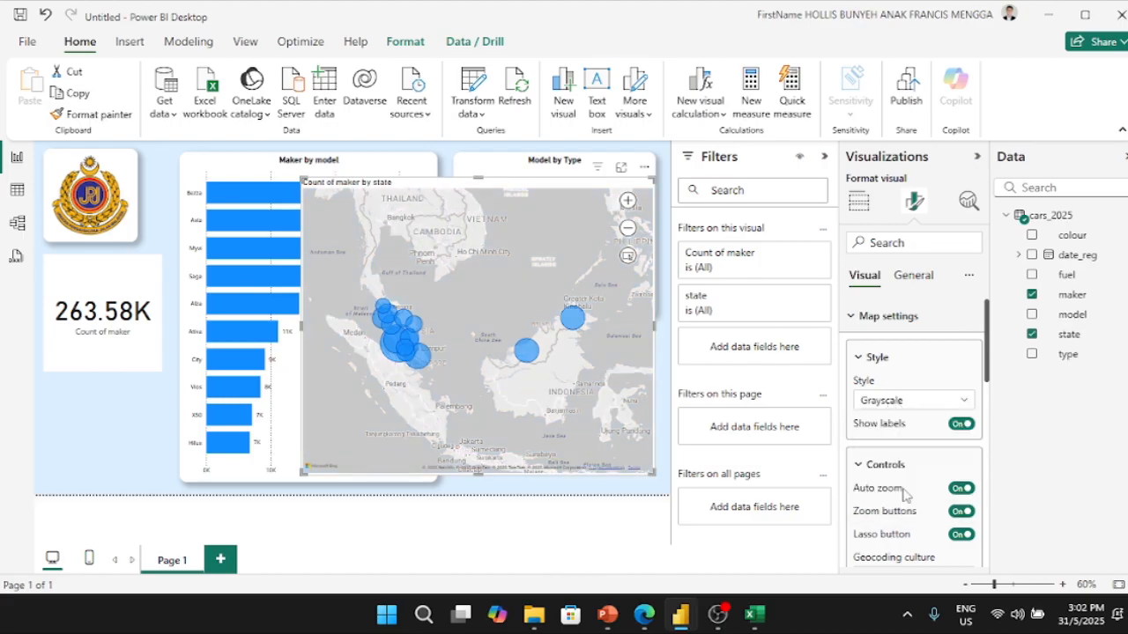
pyautogui.click(891, 406)
pyautogui.click(896, 425)
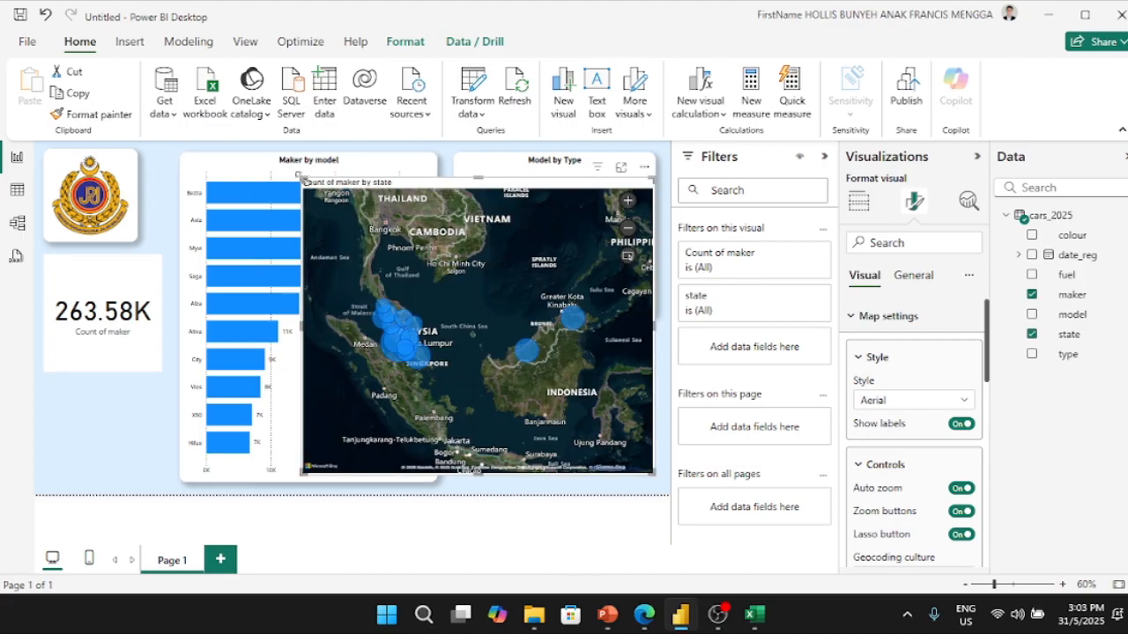
# - Shrink the map into the space below the Model by Type donut and turn off the map's title
pyautogui.moveTo(299, 178); pyautogui.dragTo(455, 331)
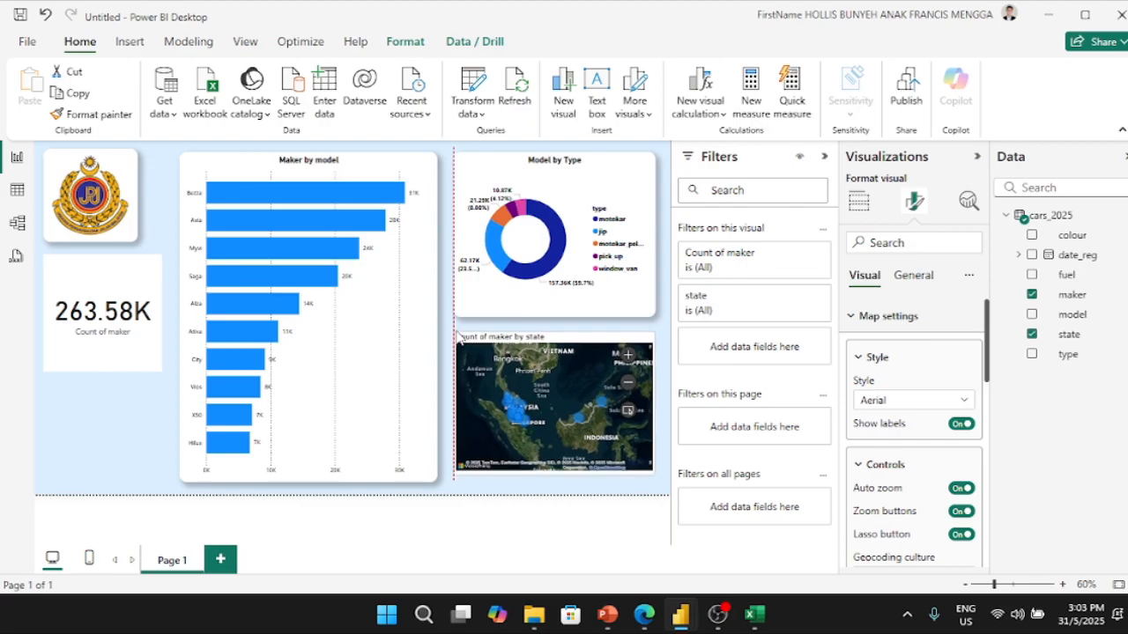
pyautogui.scroll(5, 518, 398)
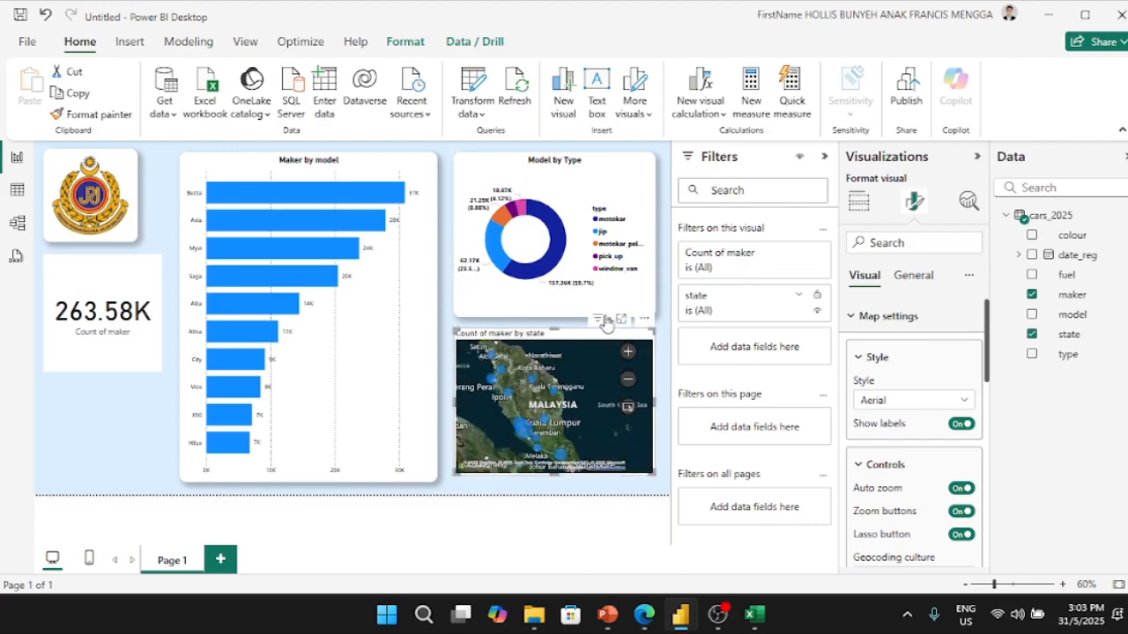
pyautogui.click(912, 280)
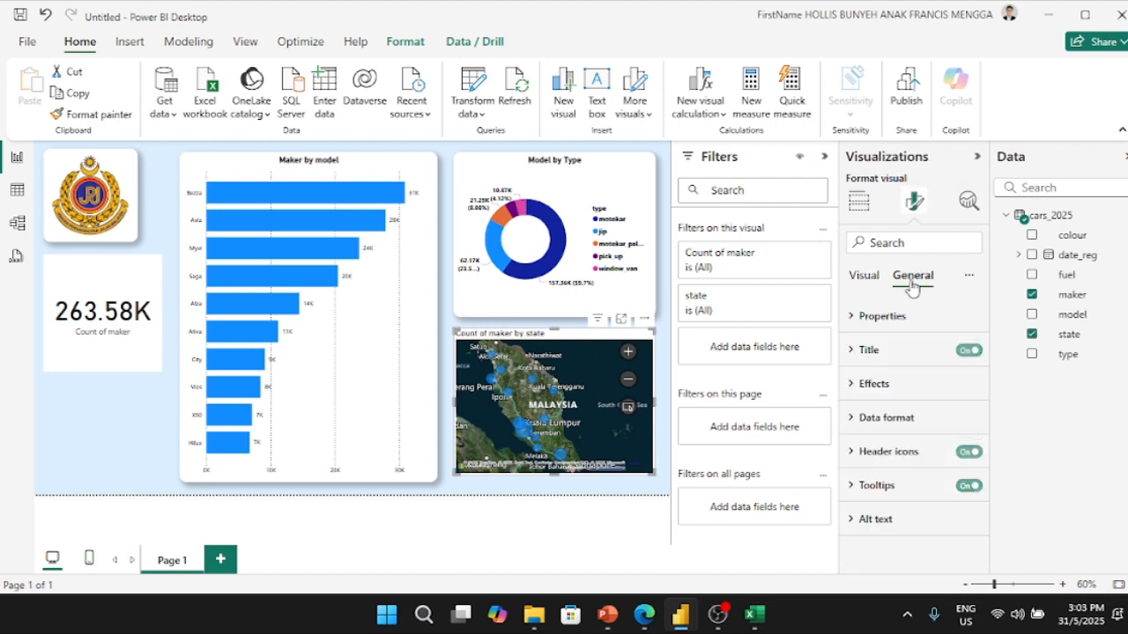
pyautogui.click(970, 351)
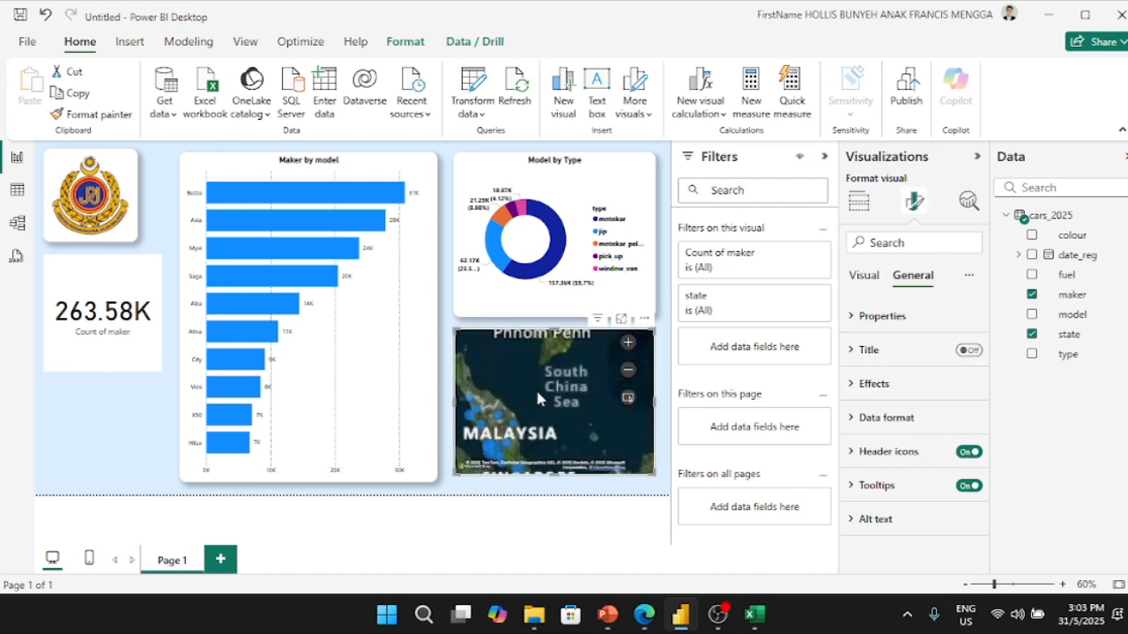
# - Look through the map's general and visual format settings, including data format, map style, bubble colors and category labels
pyautogui.click(882, 317)
pyautogui.click(885, 319)
pyautogui.click(886, 420)
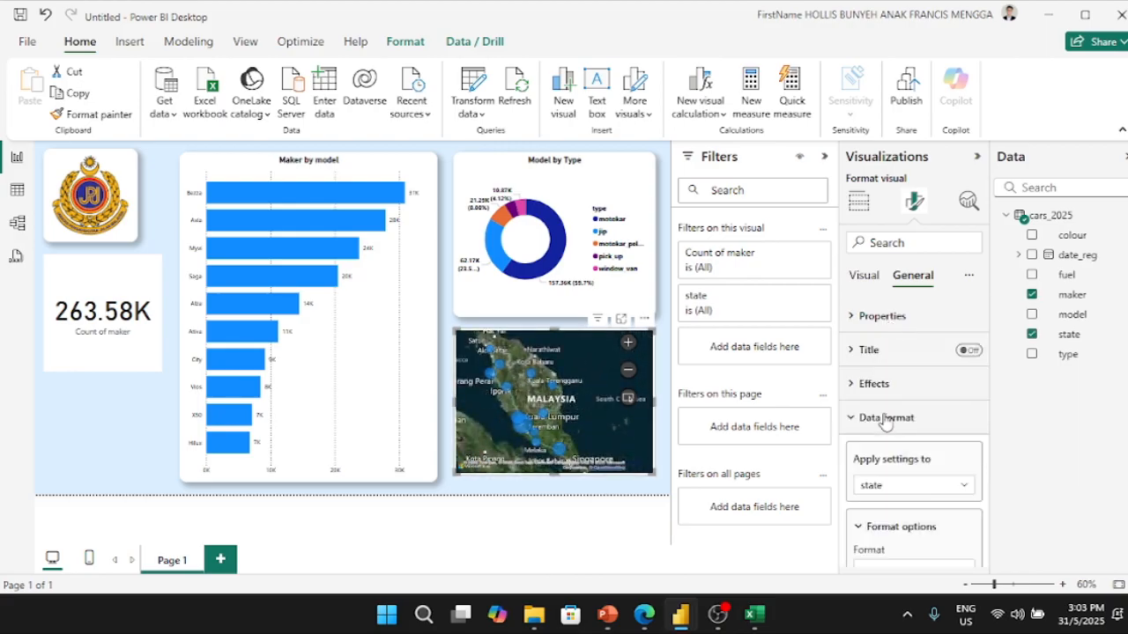
pyautogui.scroll(-3, 885, 421)
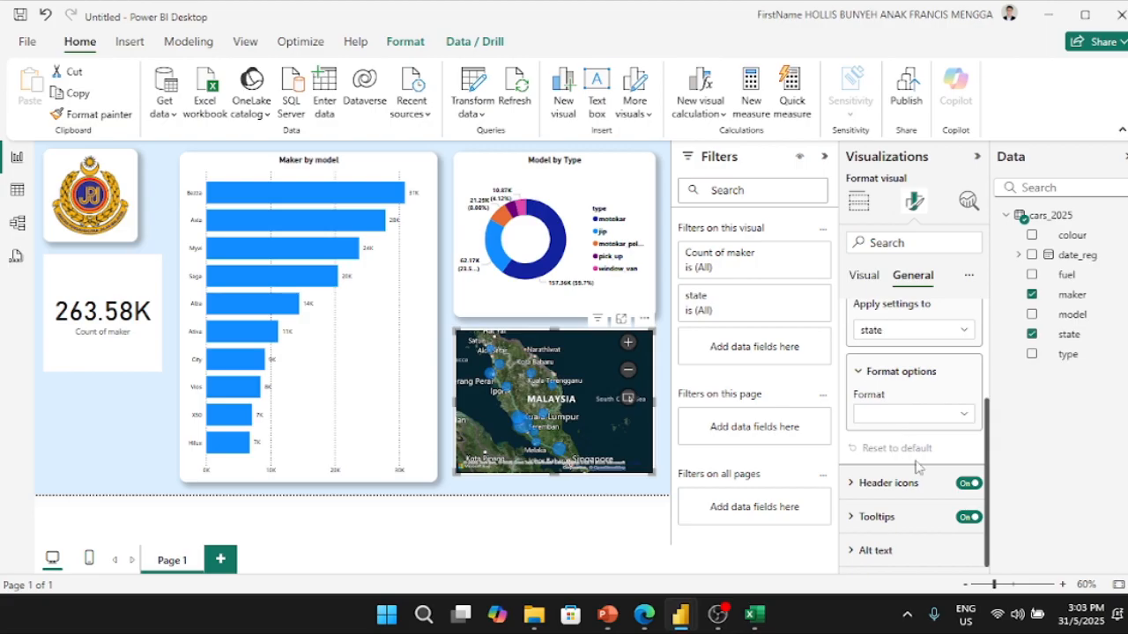
pyautogui.scroll(3, 928, 491)
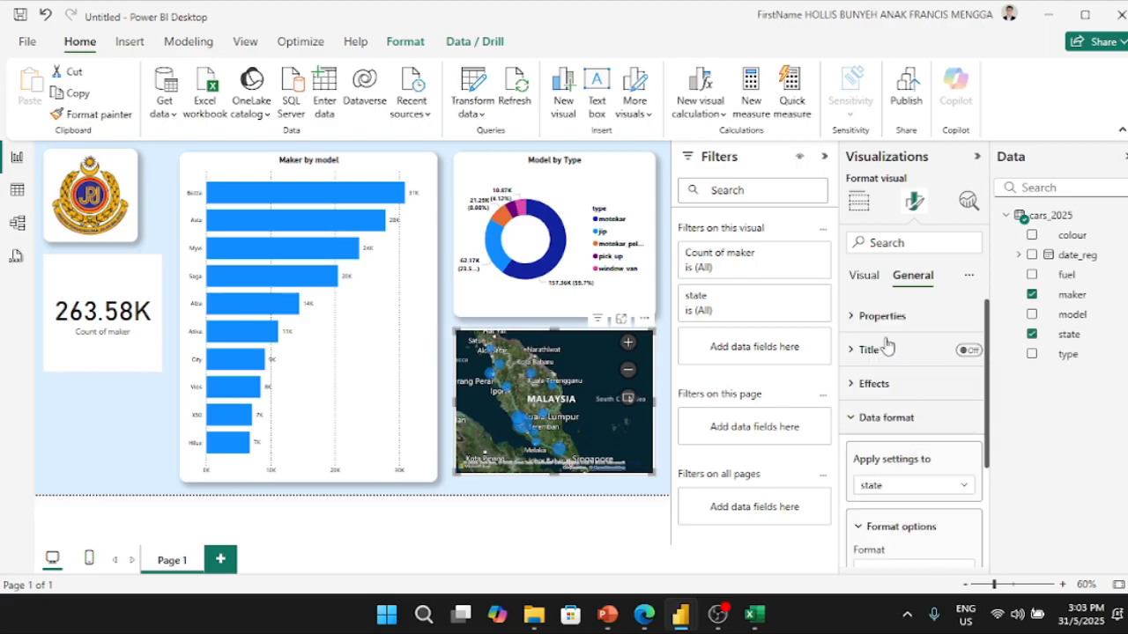
pyautogui.click(869, 285)
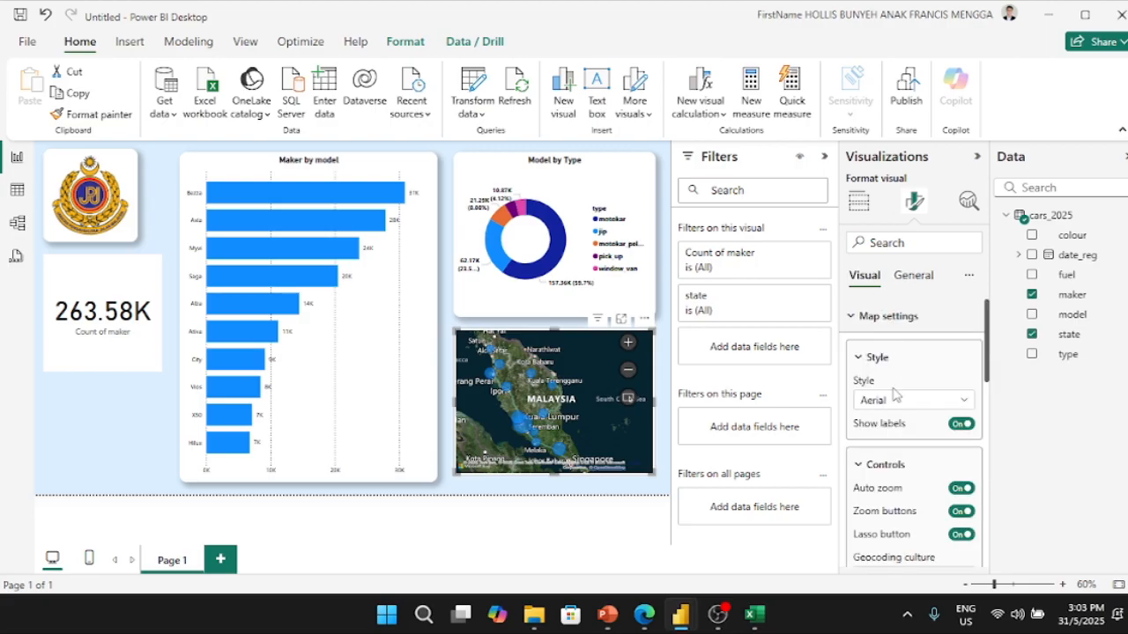
pyautogui.scroll(-3, 908, 430)
pyautogui.scroll(-3, 910, 435)
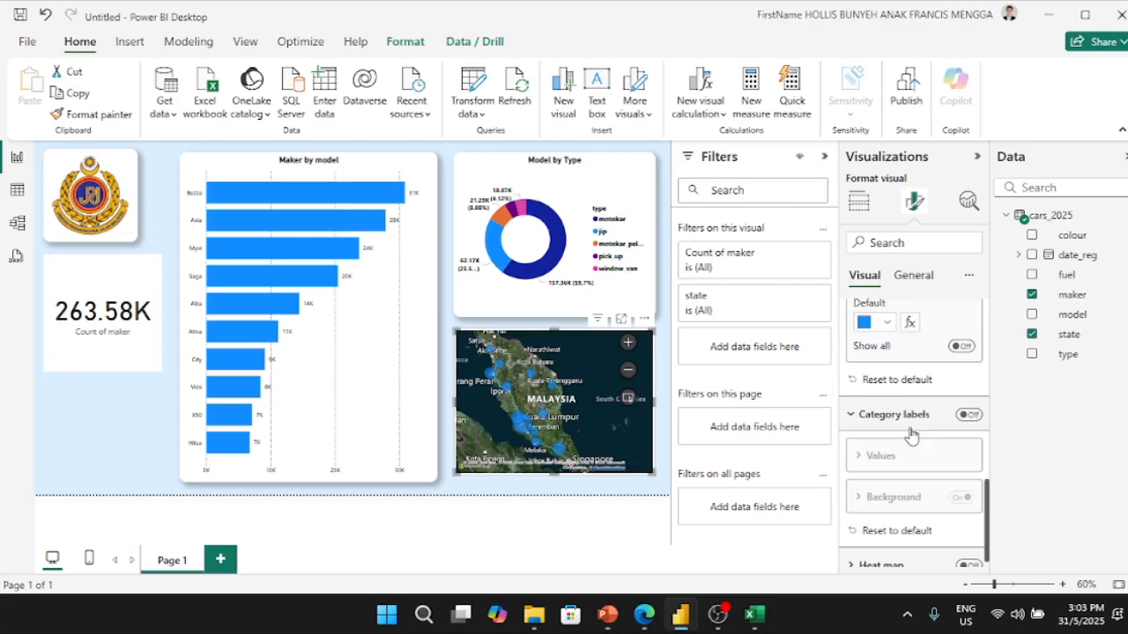
pyautogui.scroll(-1, 911, 435)
# - Copy the Model by Type donut's formatting onto the map with Format painter and turn off the map's title
pyautogui.click(557, 175)
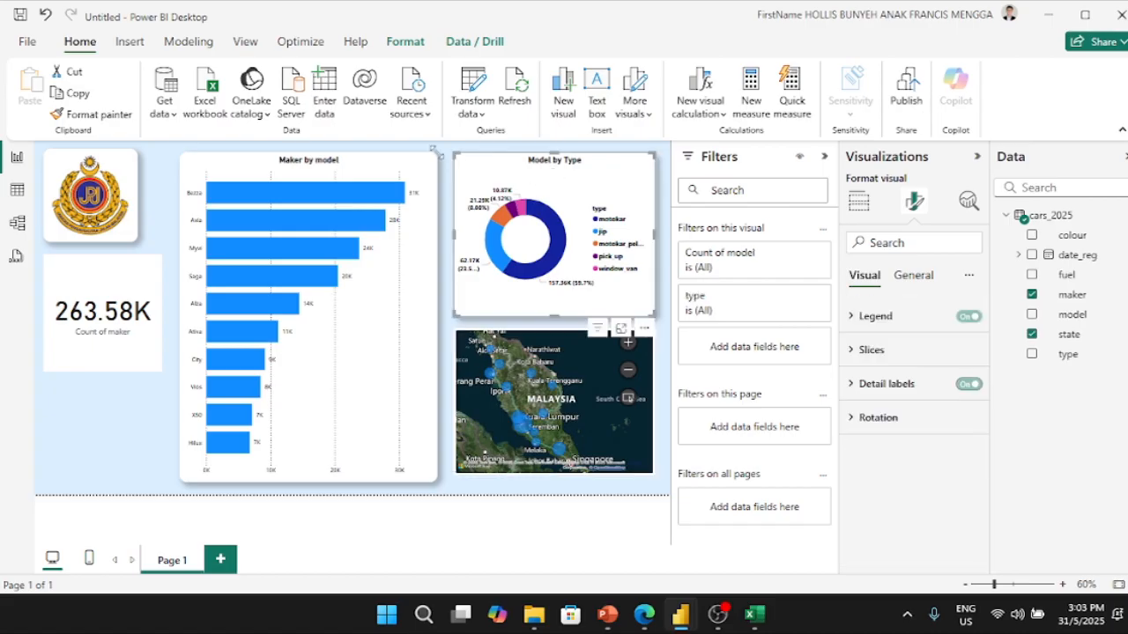
pyautogui.click(96, 114)
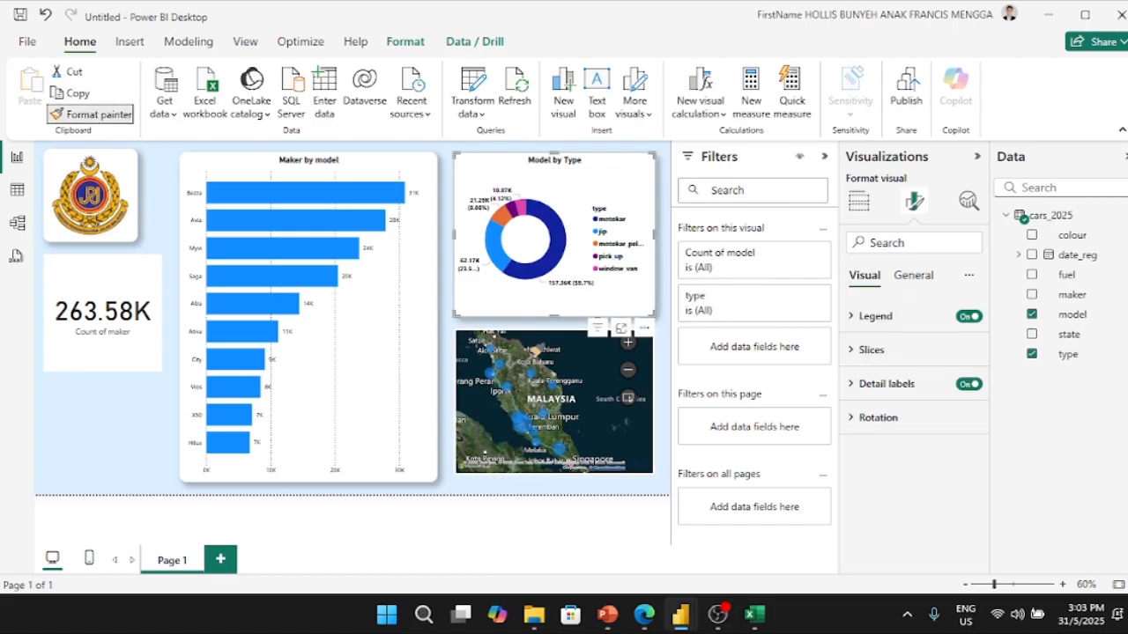
pyautogui.click(545, 342)
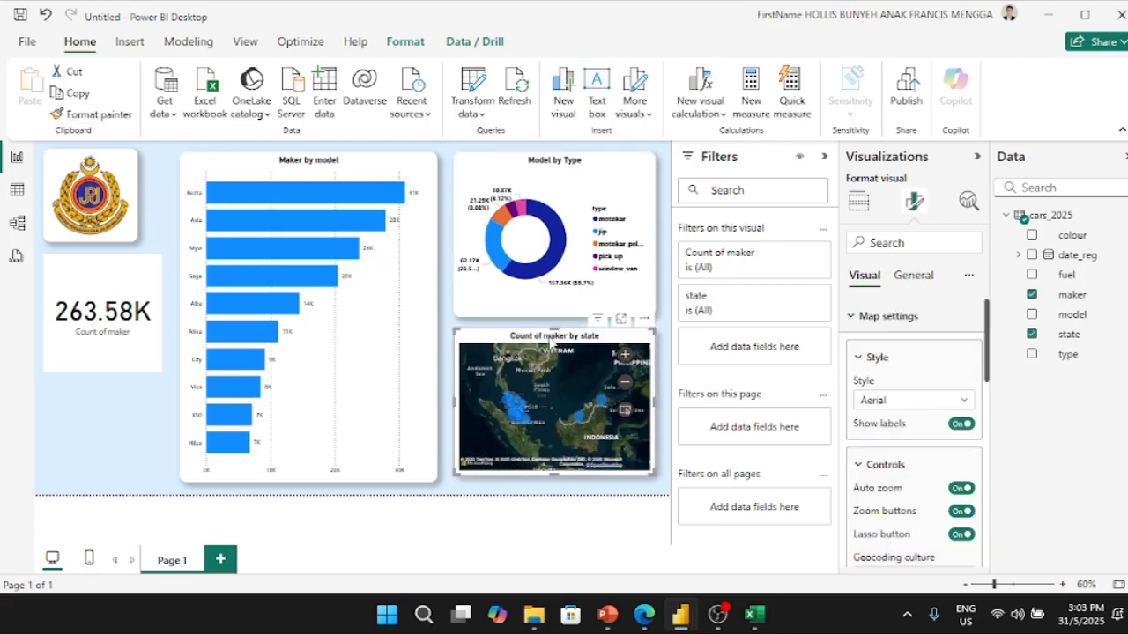
pyautogui.click(913, 275)
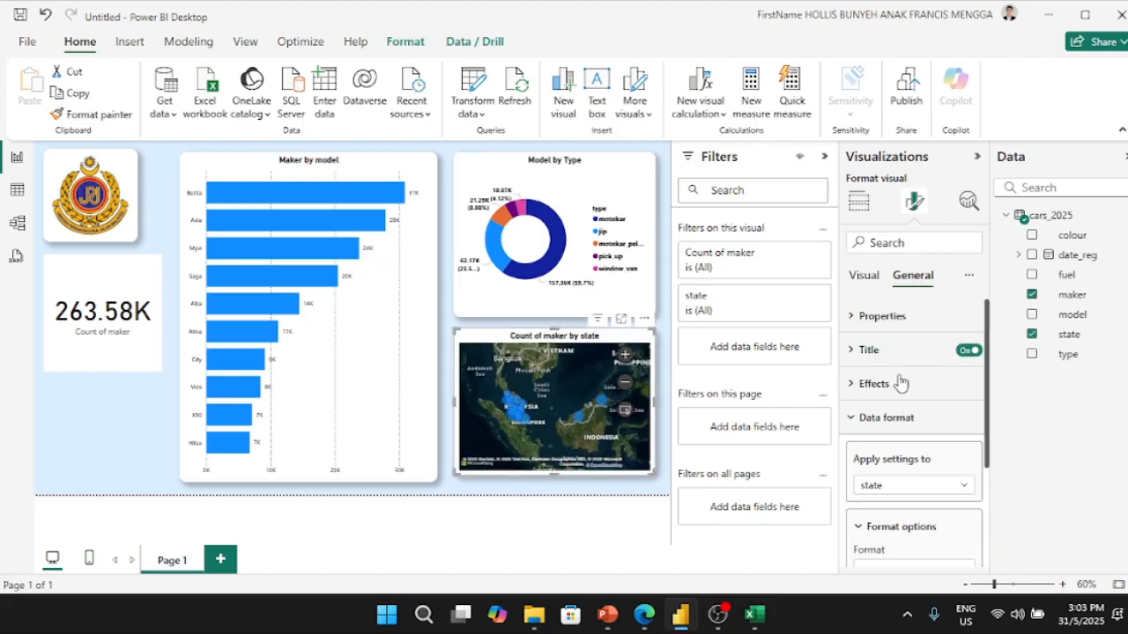
pyautogui.click(968, 350)
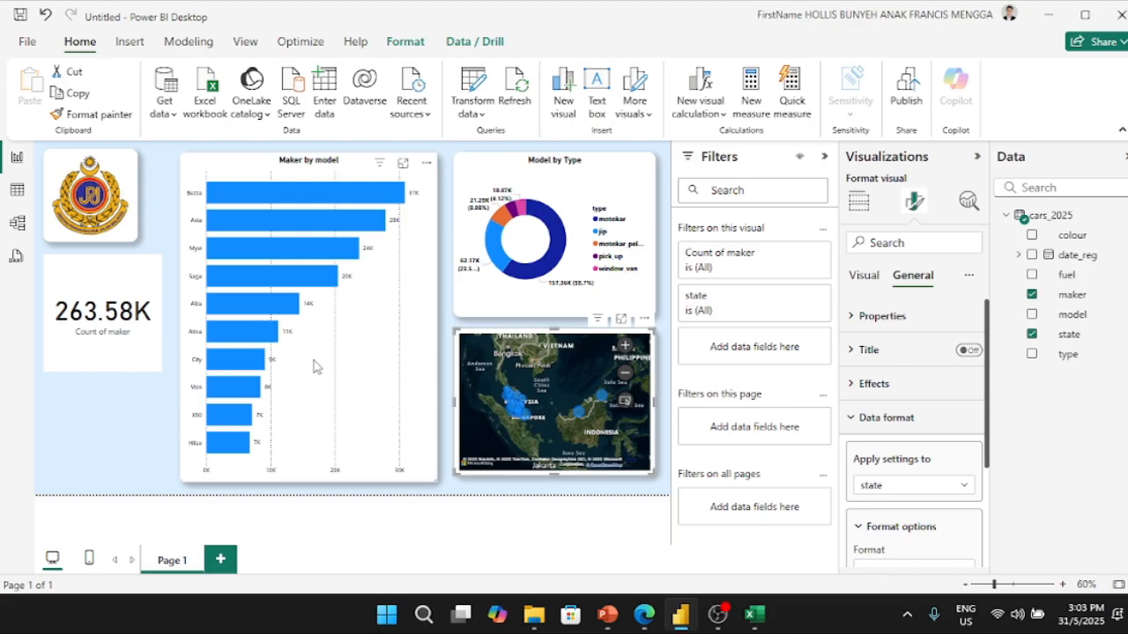
pyautogui.click(122, 393)
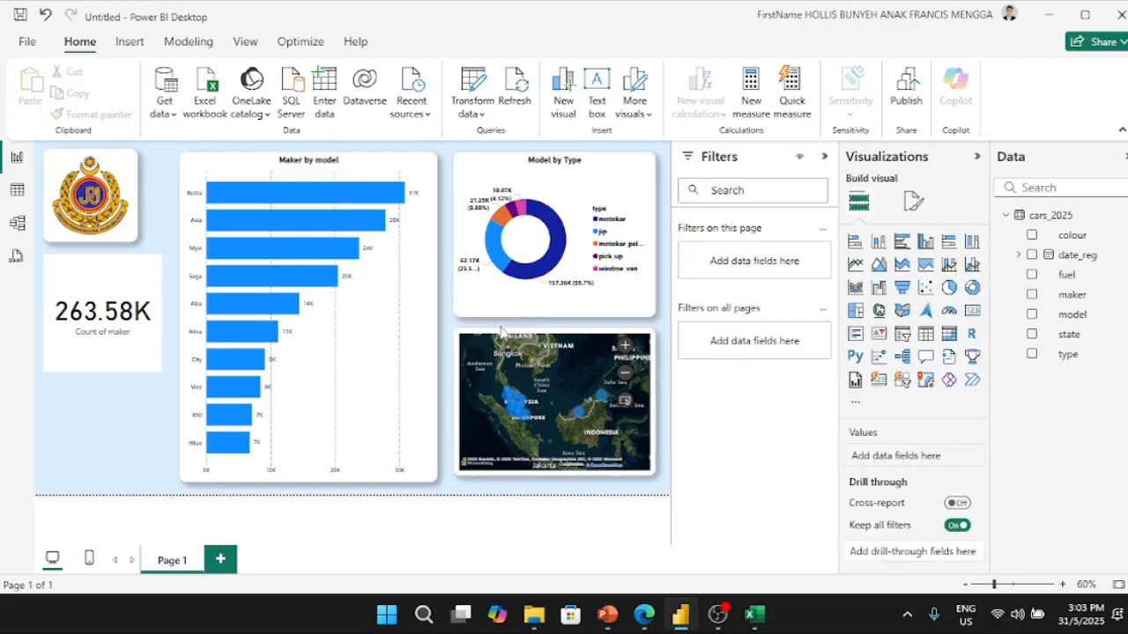
# - Switch to the Malaysian Car report to check its Home page layout, then return to the untitled report
pyautogui.moveTo(671, 619)
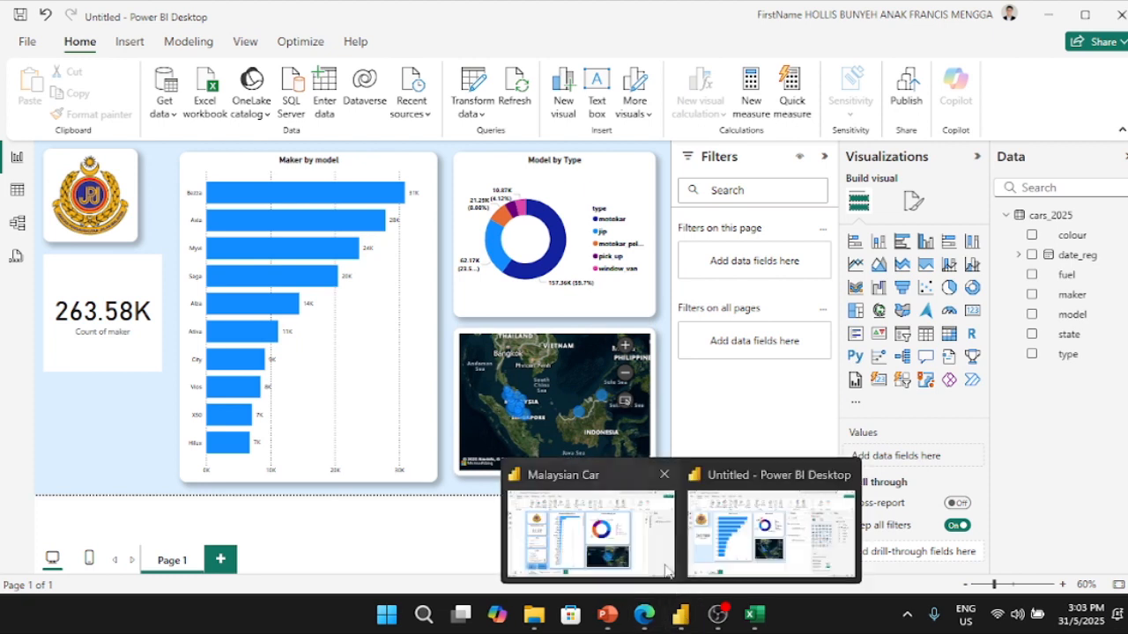
pyautogui.click(606, 547)
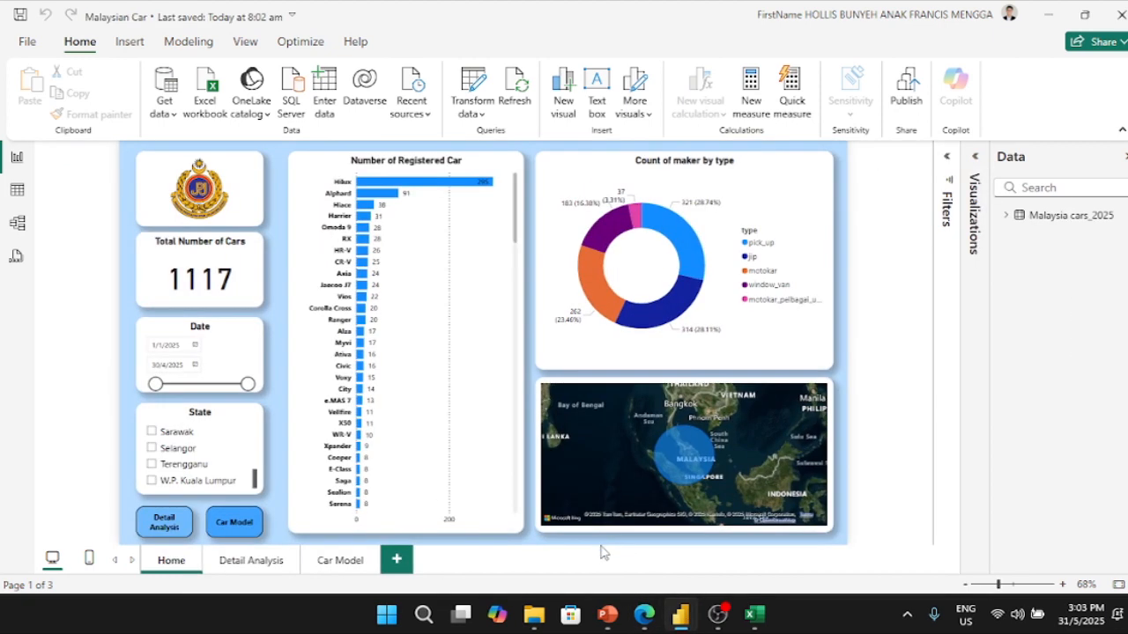
pyautogui.hotkey('alt', 'Tab')
# - Move the Count of maker card up just below the logo and shrink it to the logo's width
pyautogui.click(103, 298)
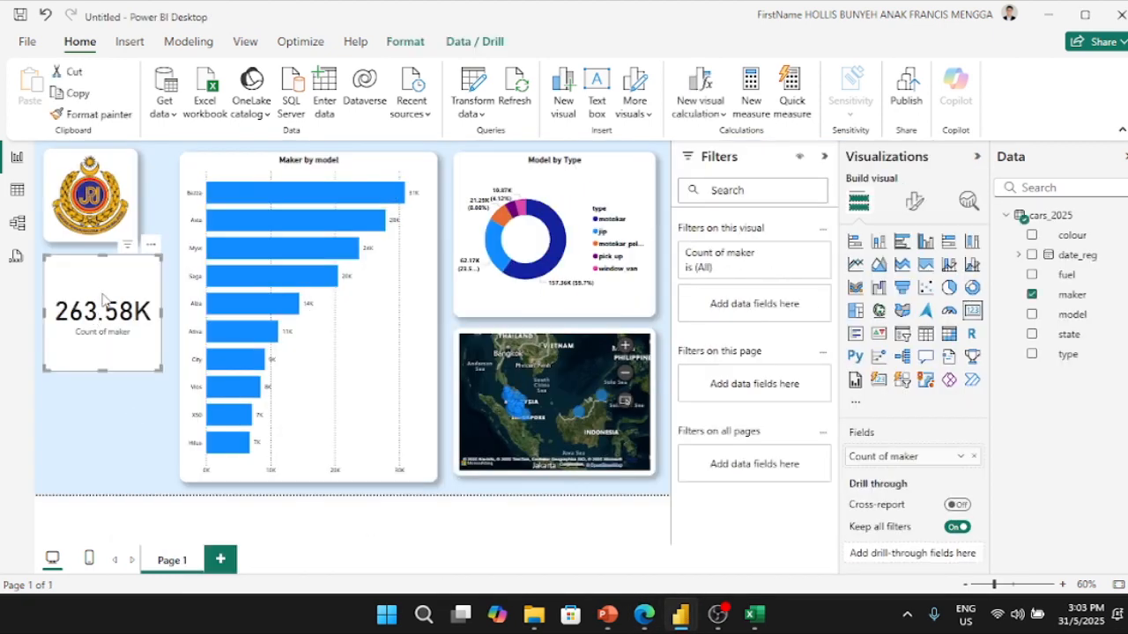
pyautogui.moveTo(103, 298); pyautogui.dragTo(103, 292)
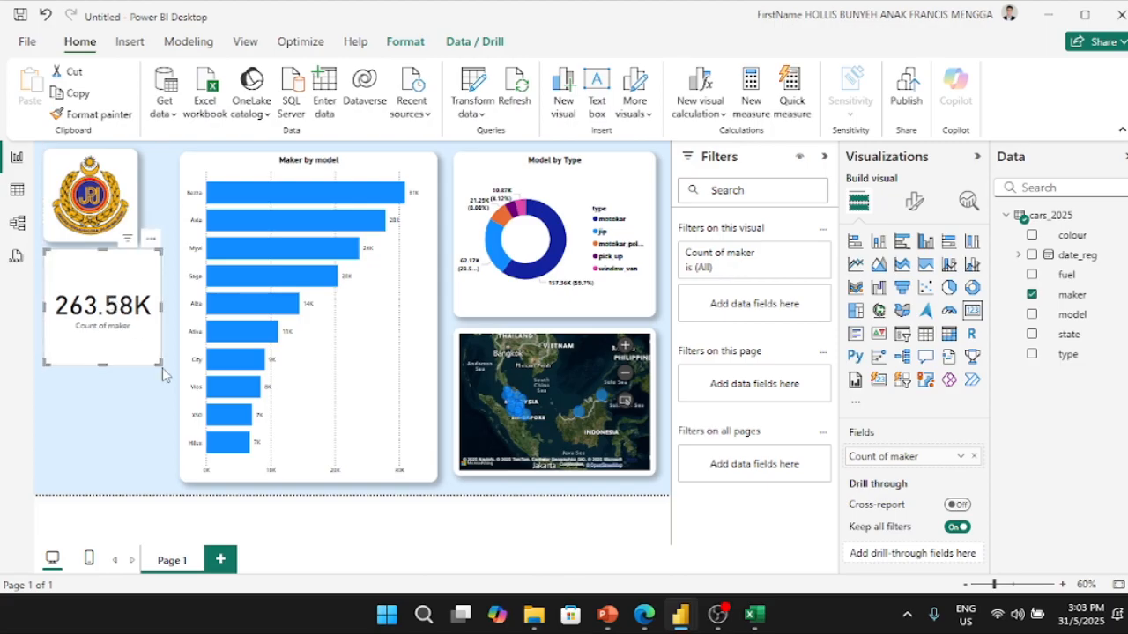
pyautogui.moveTo(153, 368); pyautogui.dragTo(137, 334)
# - Move the Maker by model chart next to the card and widen the Model by Type donut into the freed space
pyautogui.moveTo(189, 307); pyautogui.dragTo(162, 308)
pyautogui.moveTo(467, 225); pyautogui.dragTo(435, 225)
pyautogui.moveTo(635, 241); pyautogui.dragTo(653, 240)
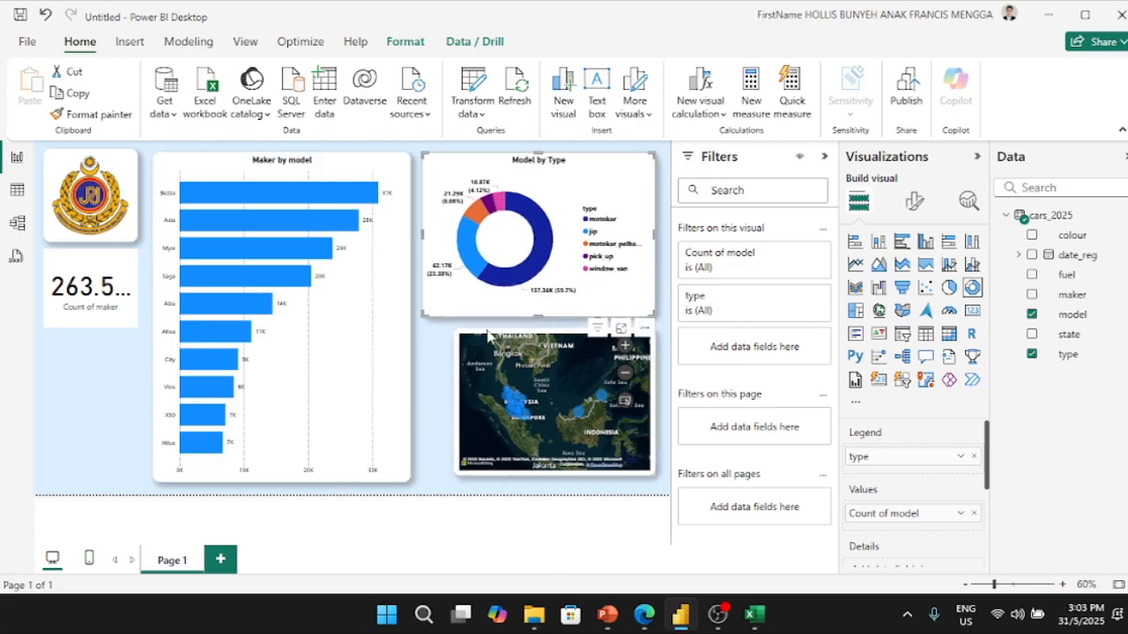
# - Align the map with the donut above, widen it to the same width and extend its lower edge slightly
pyautogui.moveTo(490, 336); pyautogui.dragTo(456, 336)
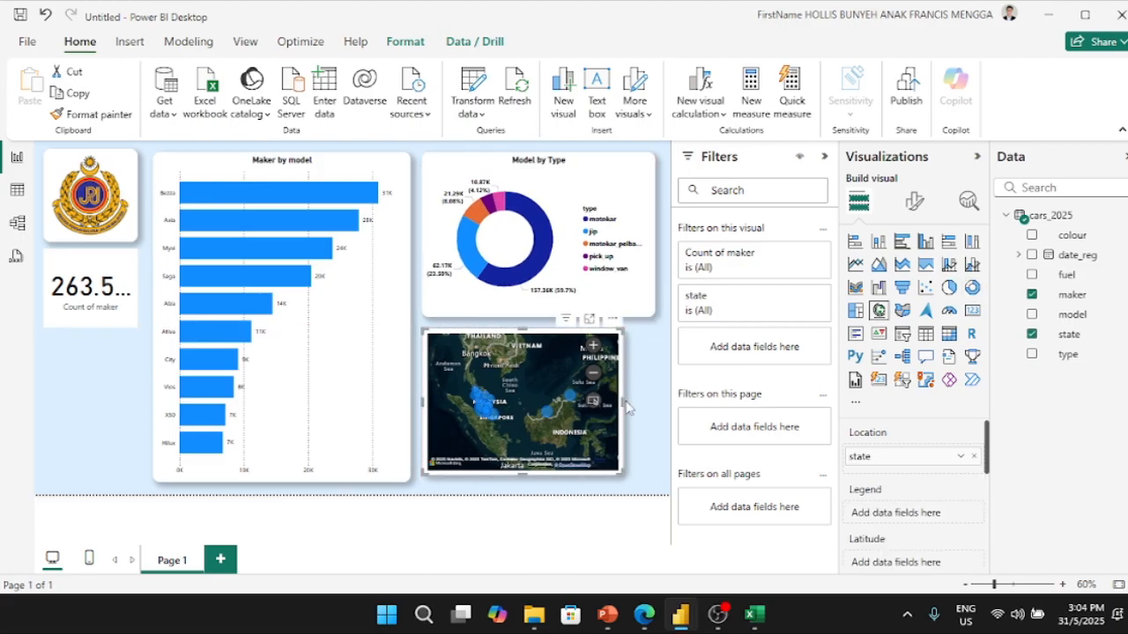
pyautogui.click(628, 406)
pyautogui.moveTo(623, 406); pyautogui.dragTo(654, 408)
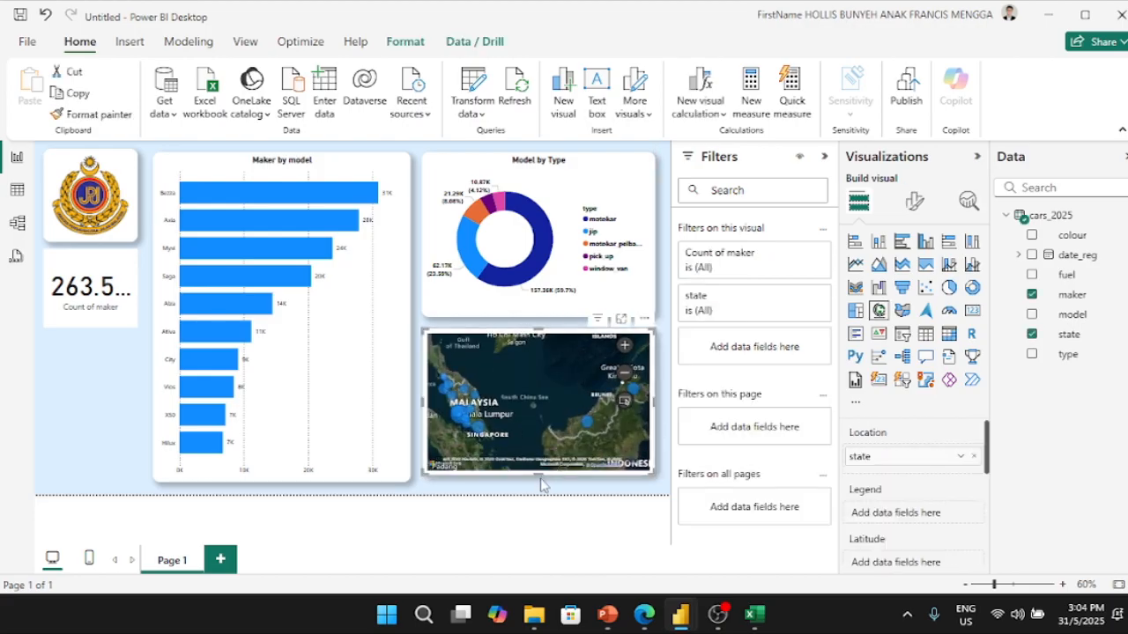
pyautogui.moveTo(541, 479); pyautogui.dragTo(541, 487)
# - Turn off the category label on the Count of maker card
pyautogui.click(90, 284)
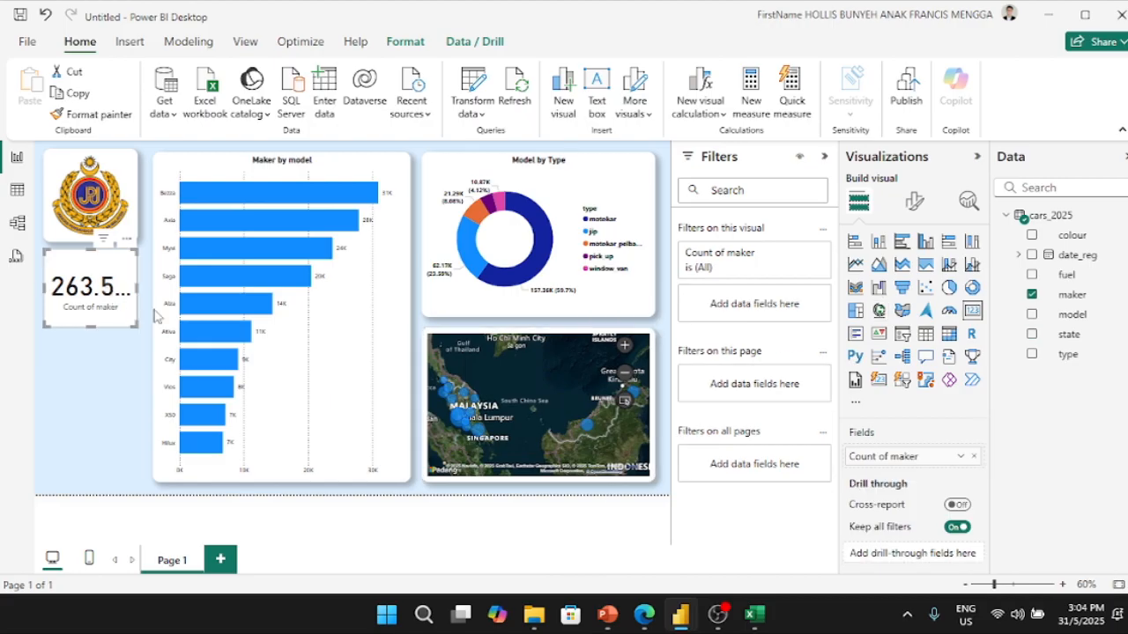
pyautogui.click(916, 202)
pyautogui.click(912, 325)
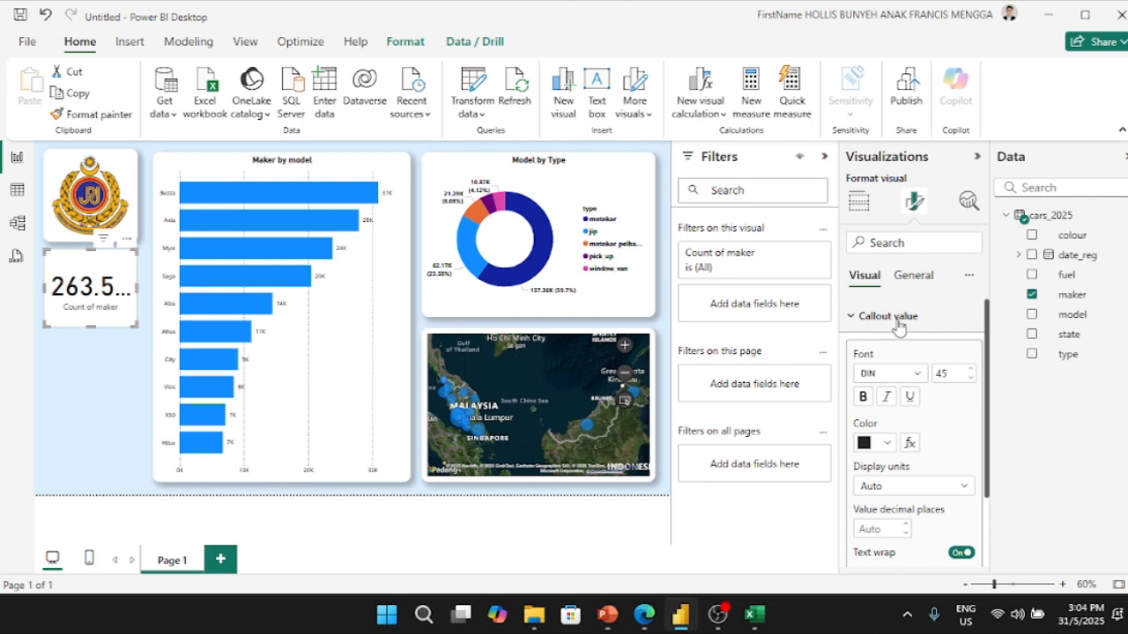
pyautogui.click(900, 325)
pyautogui.click(967, 351)
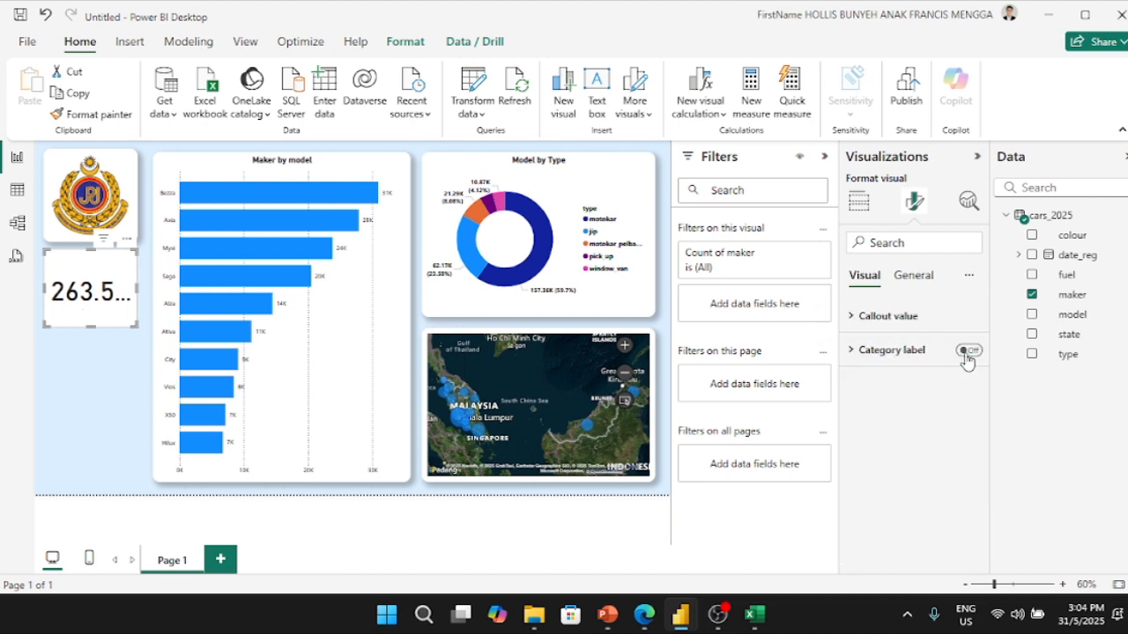
# - Turn on the card's title and set its text to Total Number of Cars
pyautogui.click(916, 276)
pyautogui.click(968, 350)
pyautogui.click(878, 351)
pyautogui.click(898, 434)
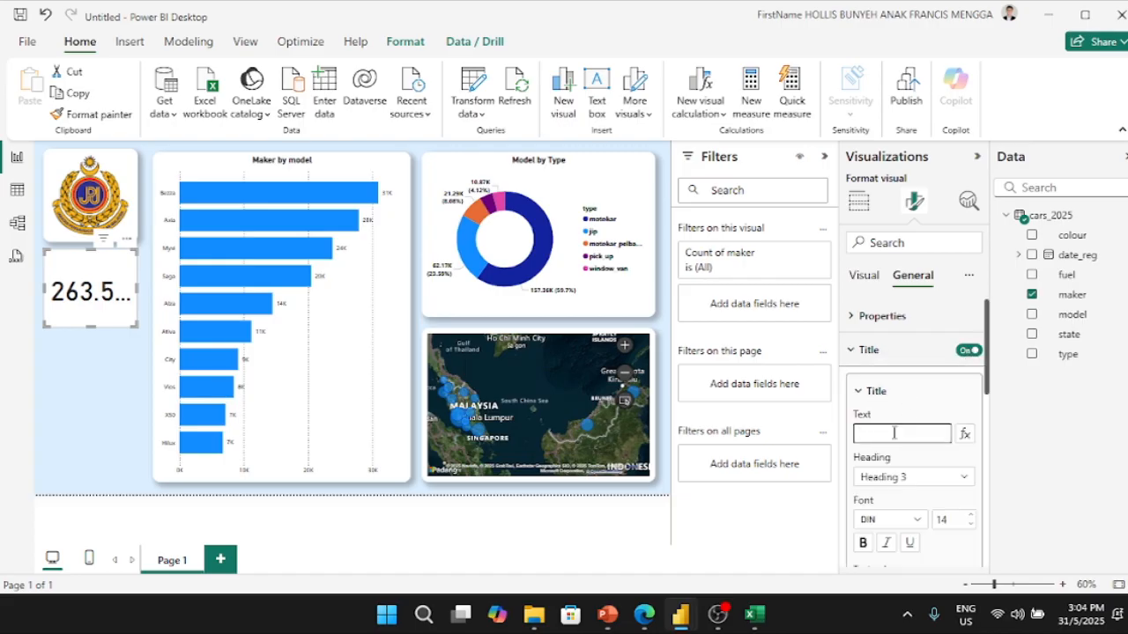
pyautogui.write('Ti')
pyautogui.press('BackSpace')
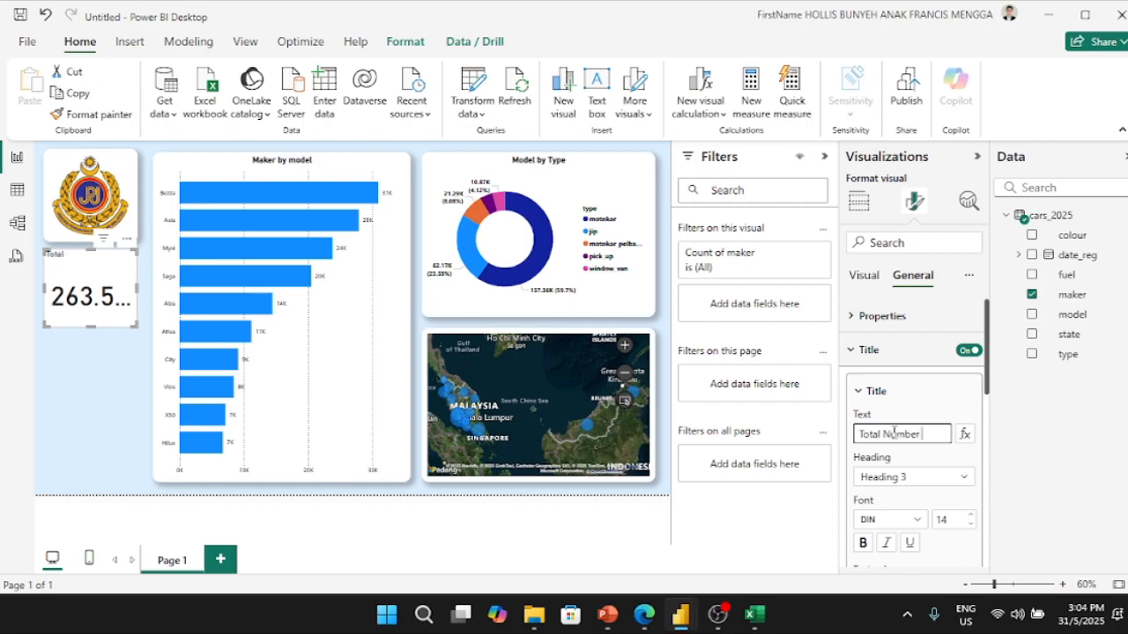
pyautogui.write('otal Number of Cars')
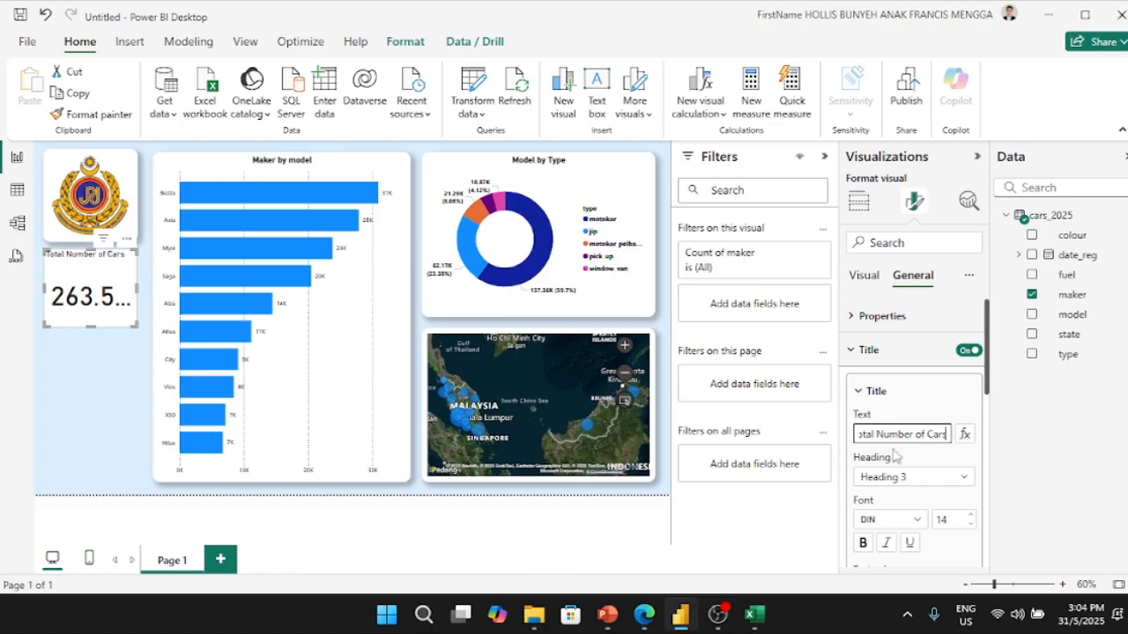
# - Make the card's title bold and center it
pyautogui.hotkey('ctrl', 'a')
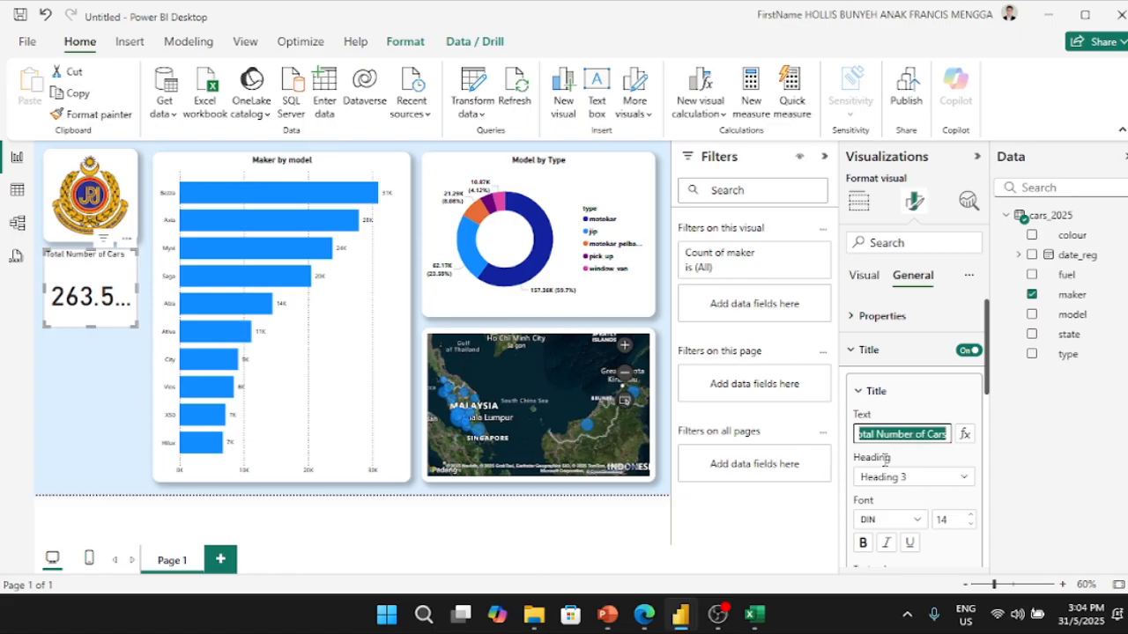
pyautogui.click(864, 544)
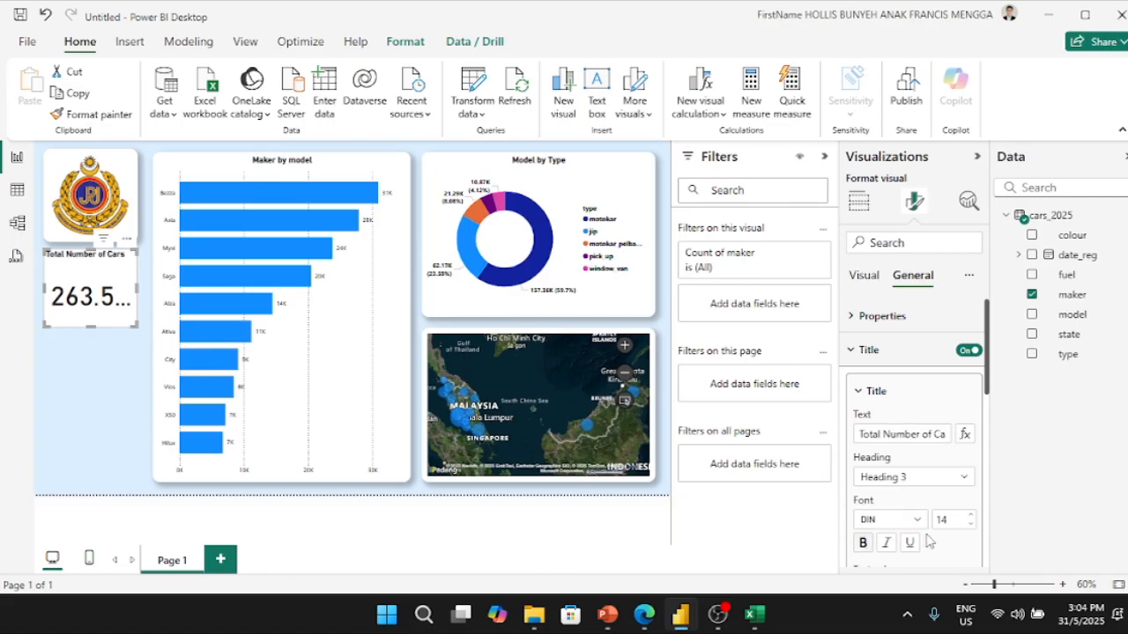
pyautogui.scroll(-2, 930, 541)
pyautogui.scroll(2, 943, 460)
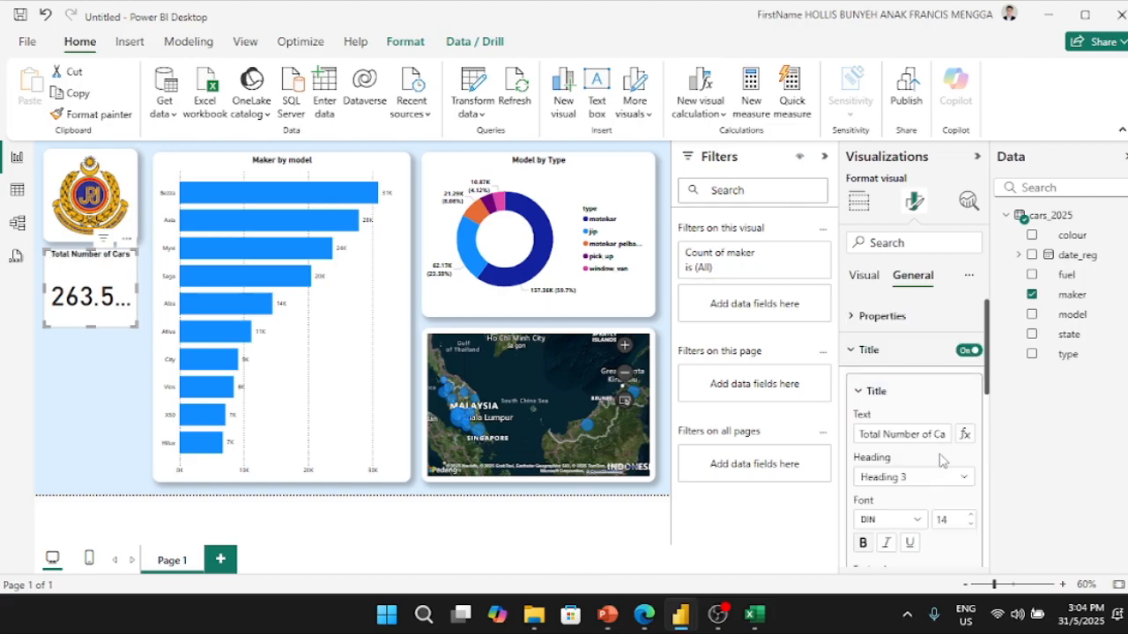
# - Open the card's padding settings and lower the card's top edge slightly to widen the gap below the logo
pyautogui.click(888, 317)
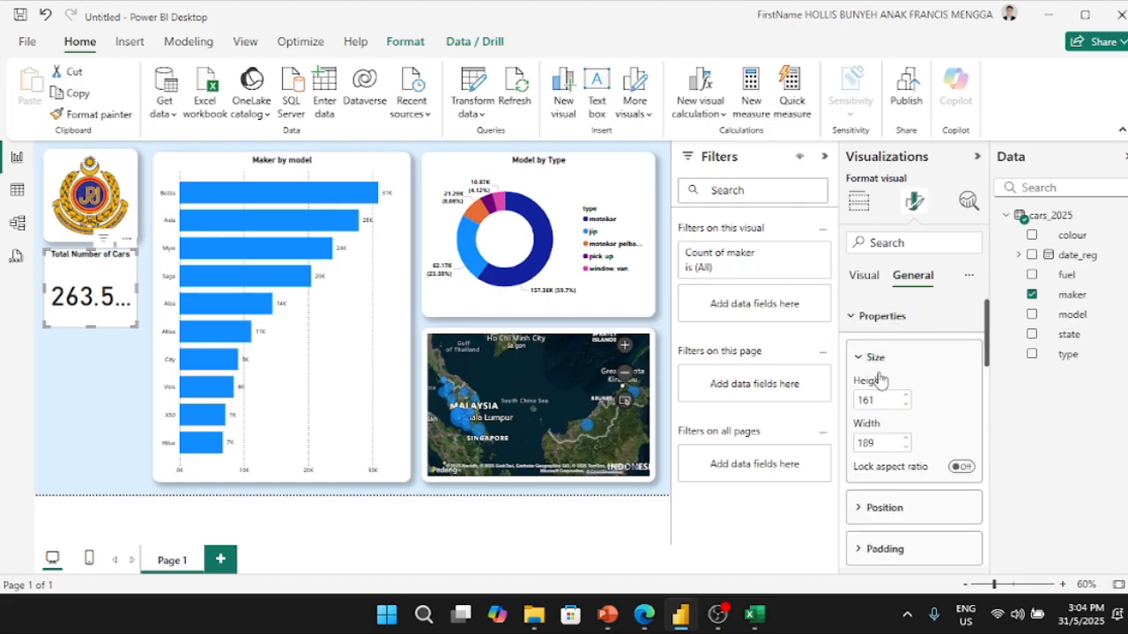
pyautogui.click(879, 550)
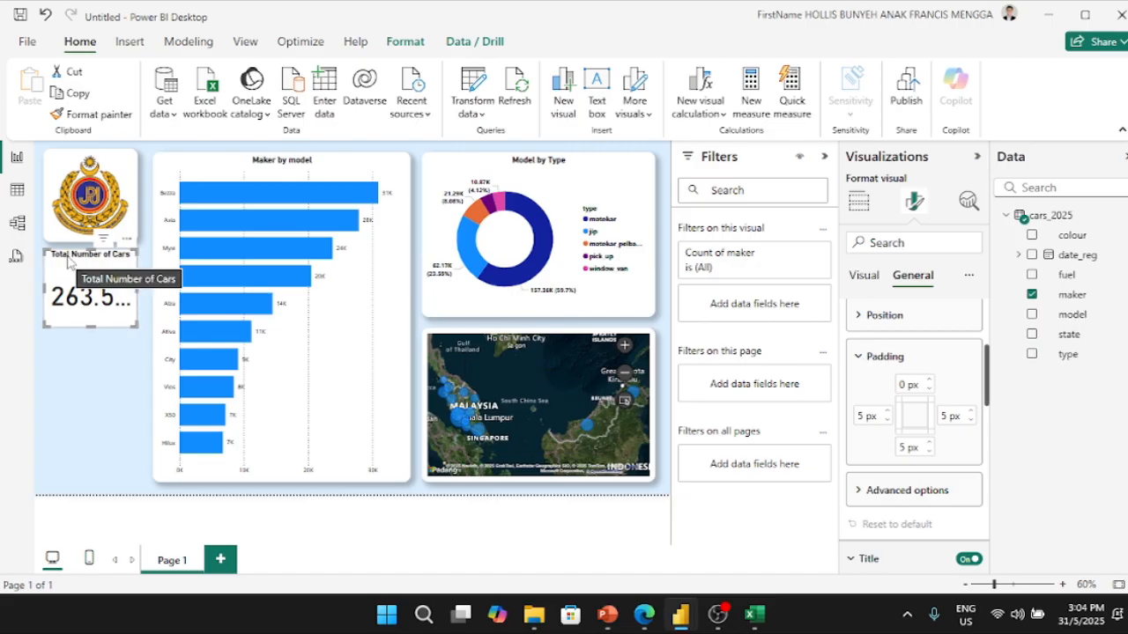
pyautogui.moveTo(88, 252); pyautogui.dragTo(84, 297)
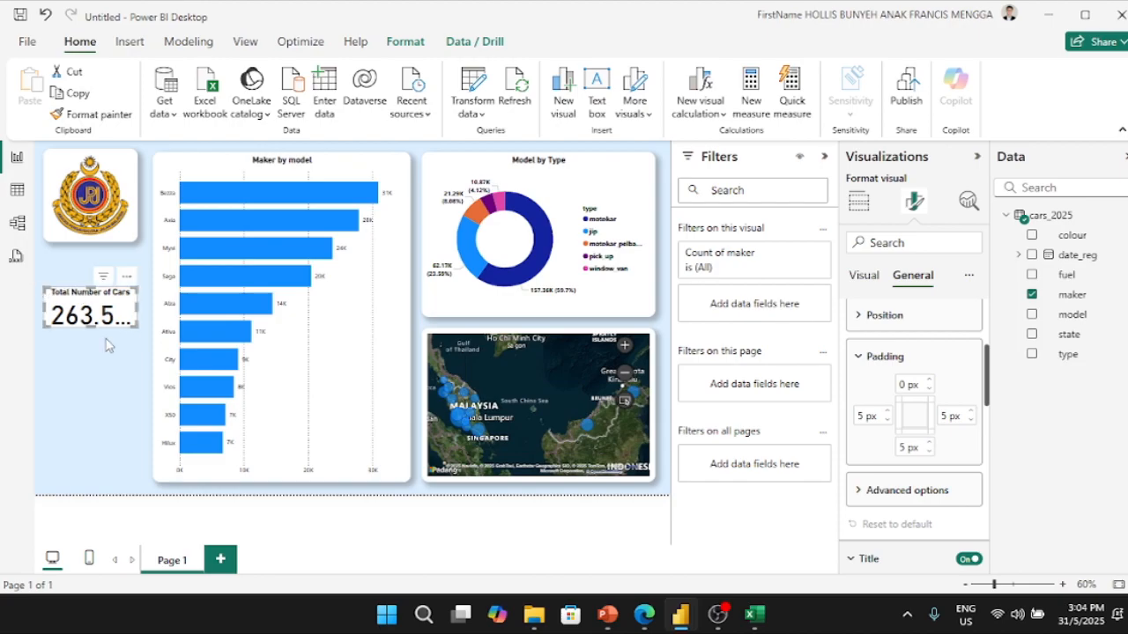
pyautogui.moveTo(89, 286); pyautogui.dragTo(92, 257)
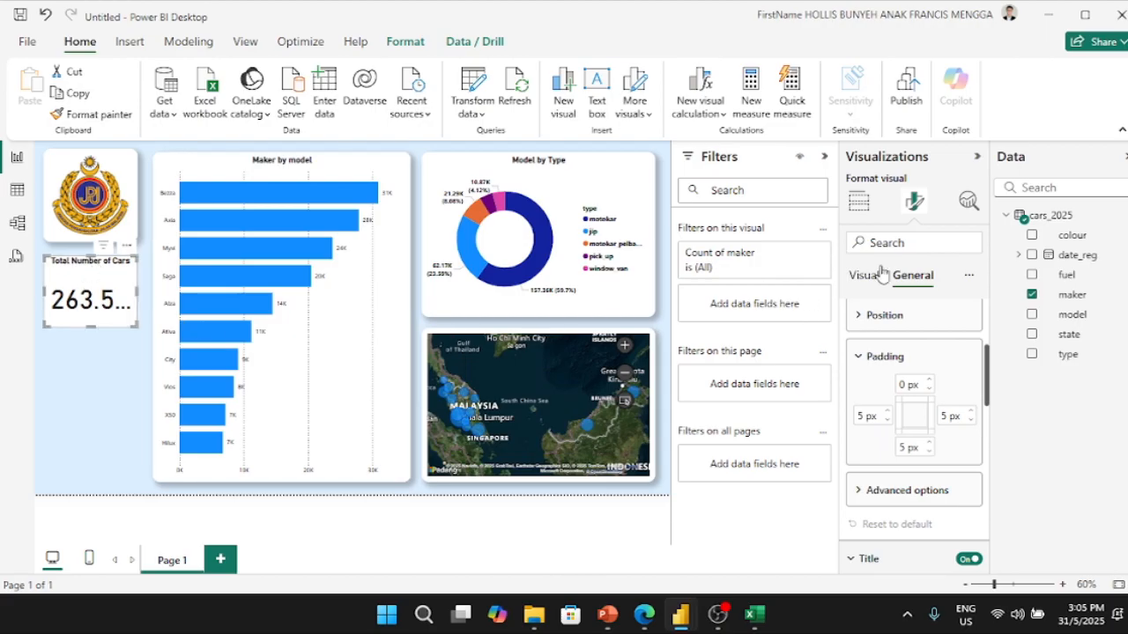
# - Set the Total Number of Cars card's top padding to 10 px
pyautogui.scroll(3, 905, 370)
pyautogui.scroll(-5, 905, 359)
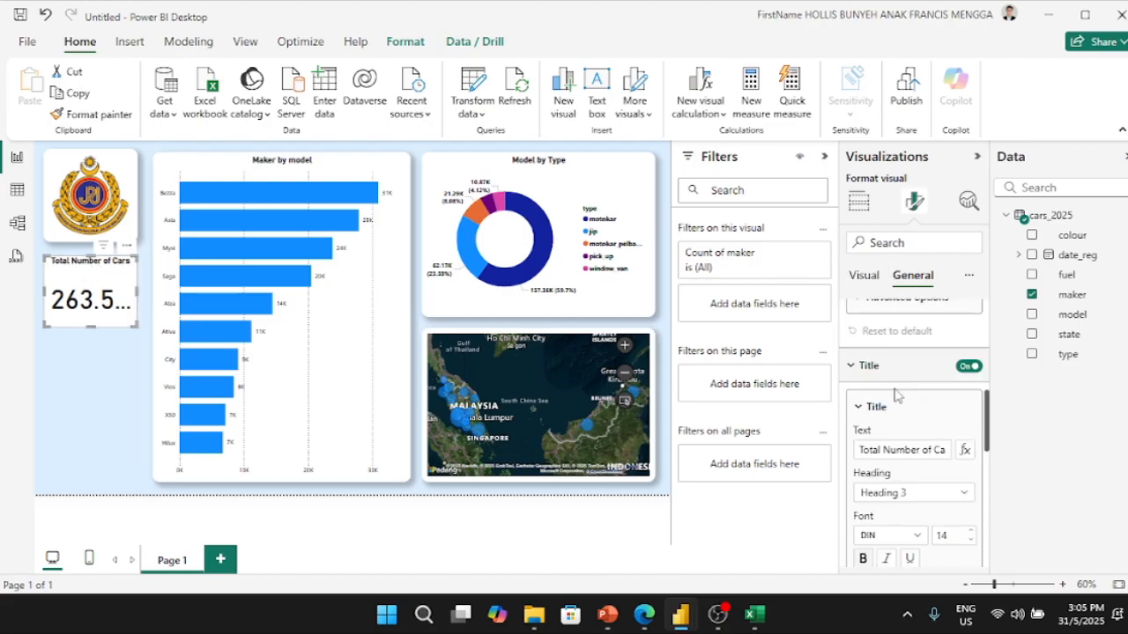
pyautogui.click(861, 446)
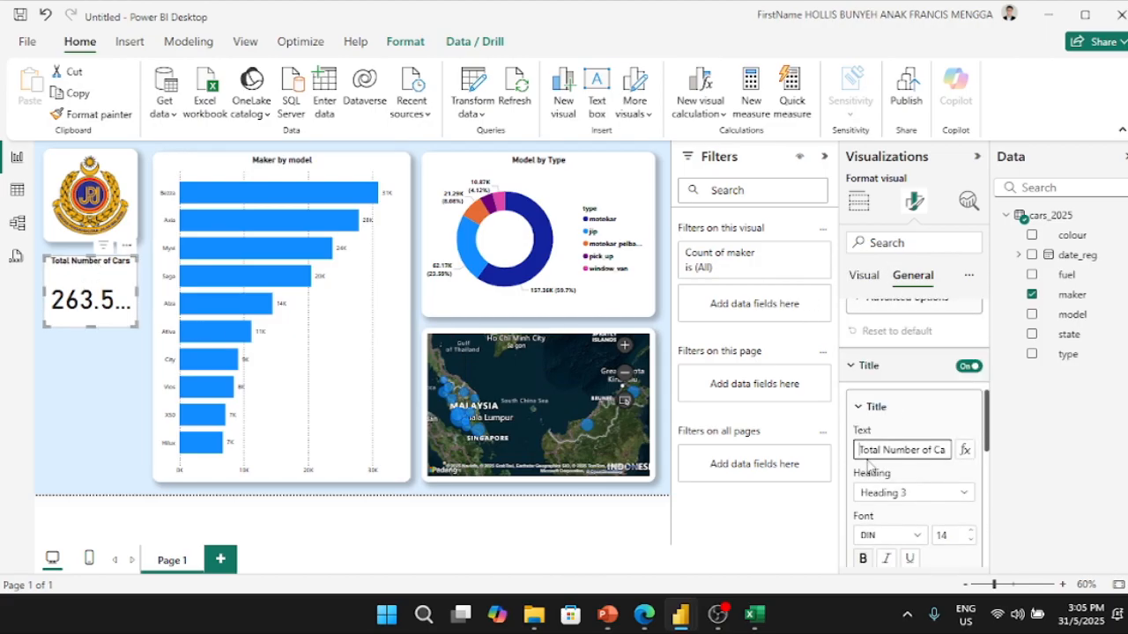
pyautogui.scroll(4, 877, 471)
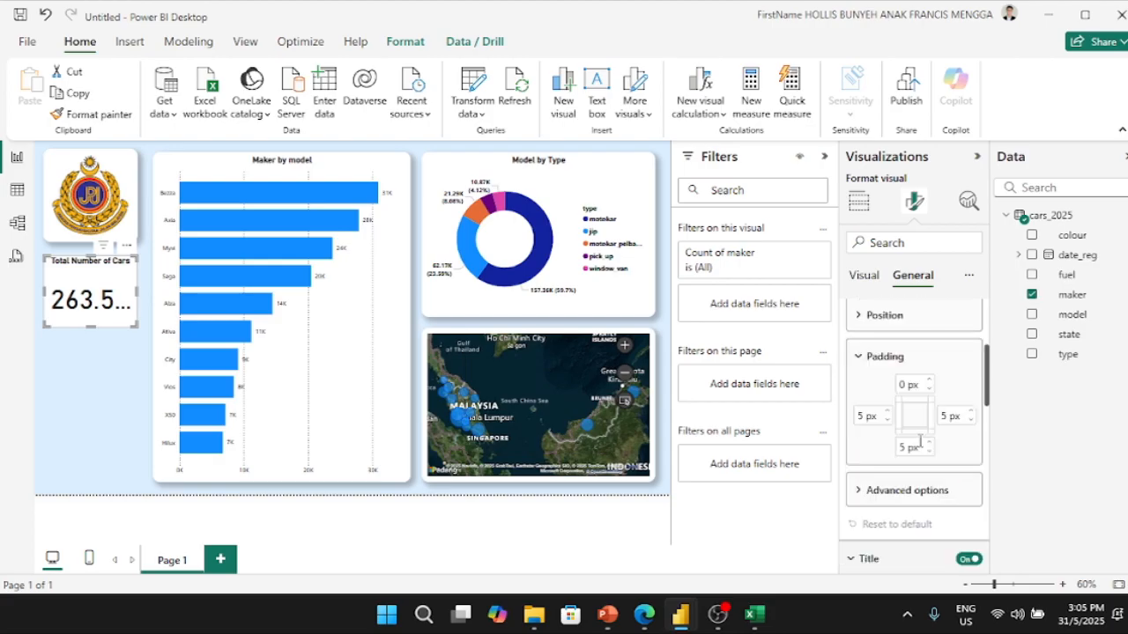
pyautogui.scroll(-2, 904, 485)
pyautogui.click(907, 385)
pyautogui.write('10')
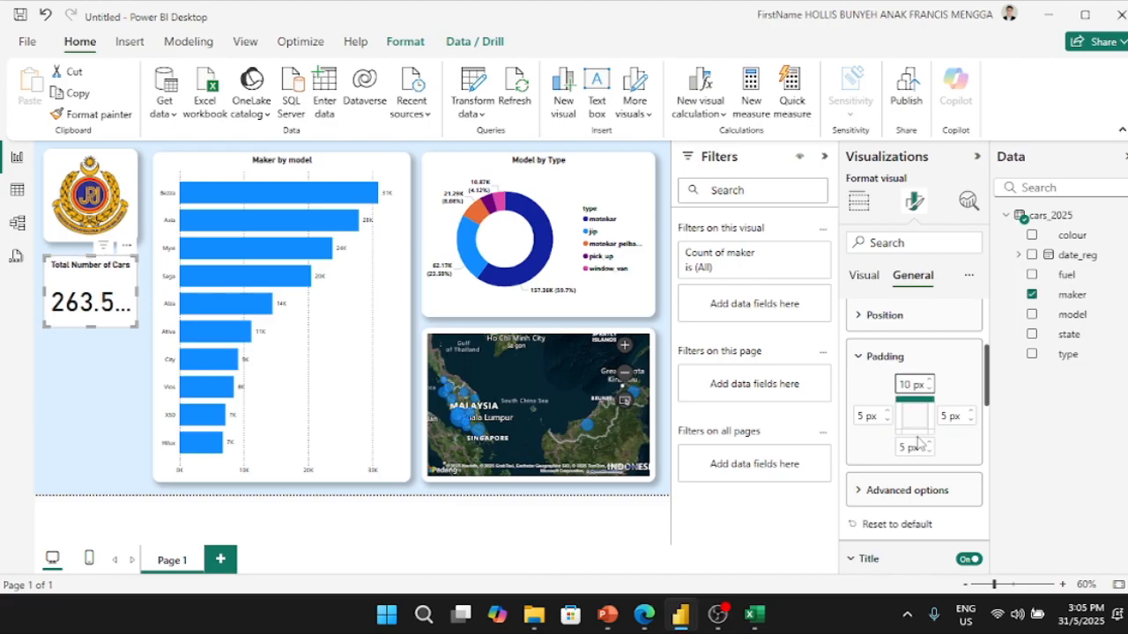
# - Set the Total Number of Cars card's top padding to 20 px and widen the card until its full value fits
pyautogui.press('BackSpace')
pyautogui.press('BackSpace')
pyautogui.write('15')
pyautogui.press('BackSpace')
pyautogui.press('BackSpace')
pyautogui.write('20')
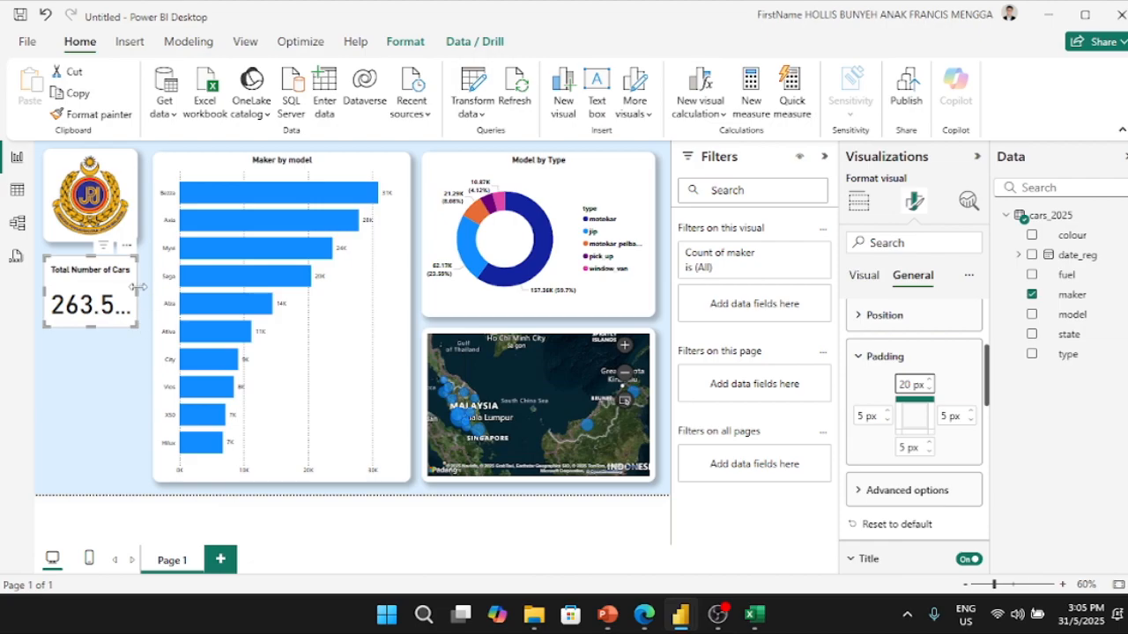
pyautogui.moveTo(138, 288); pyautogui.dragTo(178, 294)
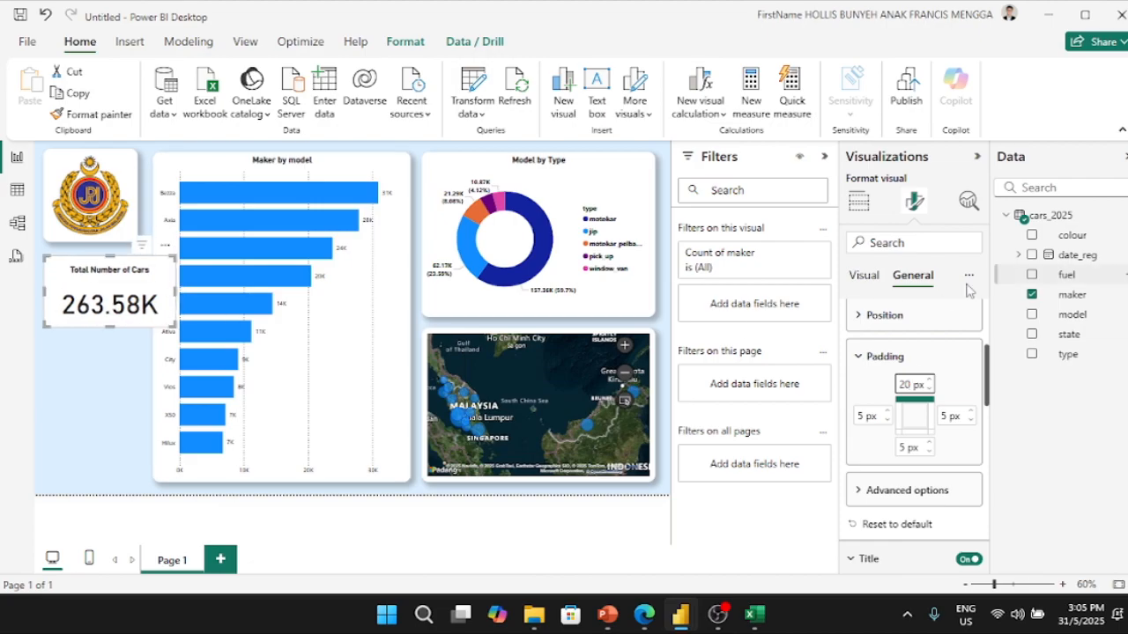
# - Look through the card's general formatting settings, including data format and header icons, for number display options
pyautogui.scroll(-10, 894, 414)
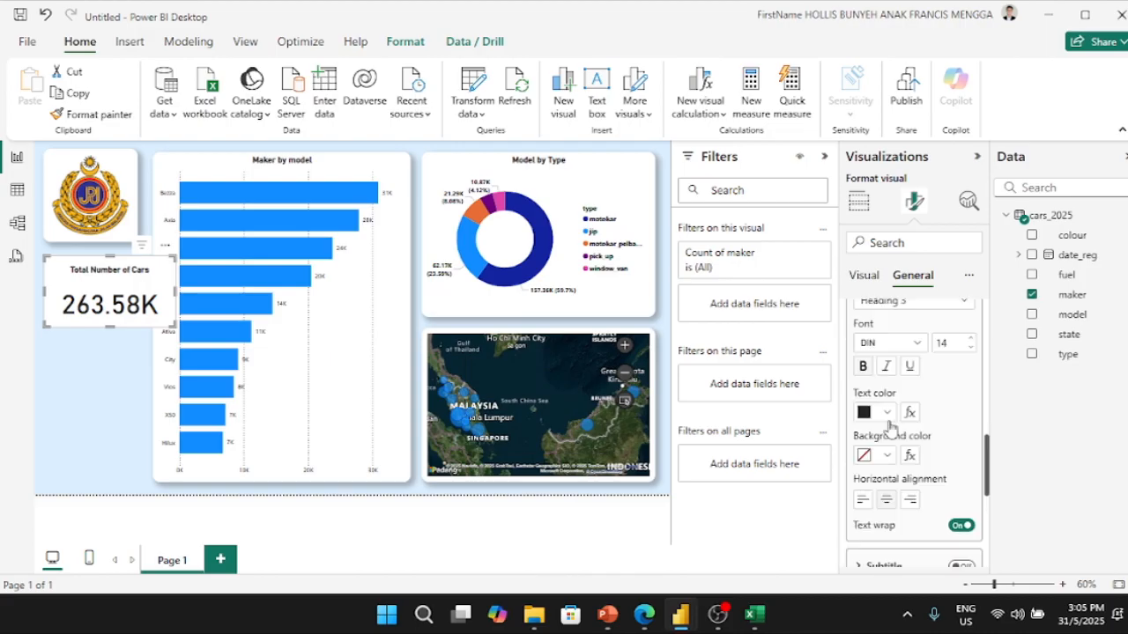
pyautogui.click(888, 415)
pyautogui.scroll(-4, 894, 445)
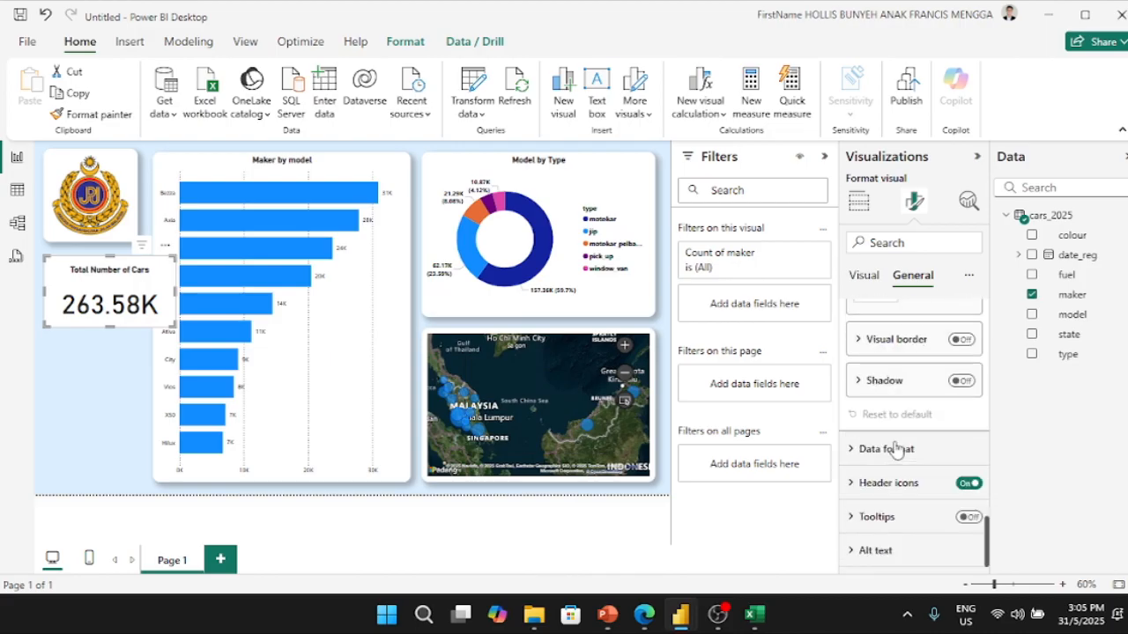
pyautogui.click(887, 450)
pyautogui.scroll(-3, 885, 460)
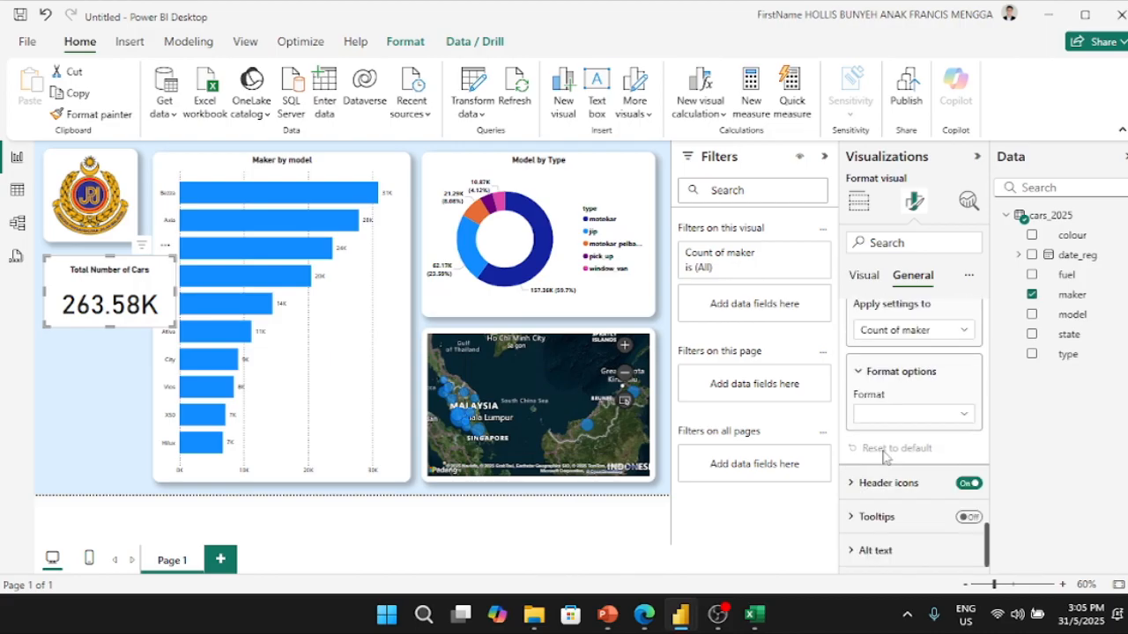
pyautogui.click(949, 329)
pyautogui.click(948, 346)
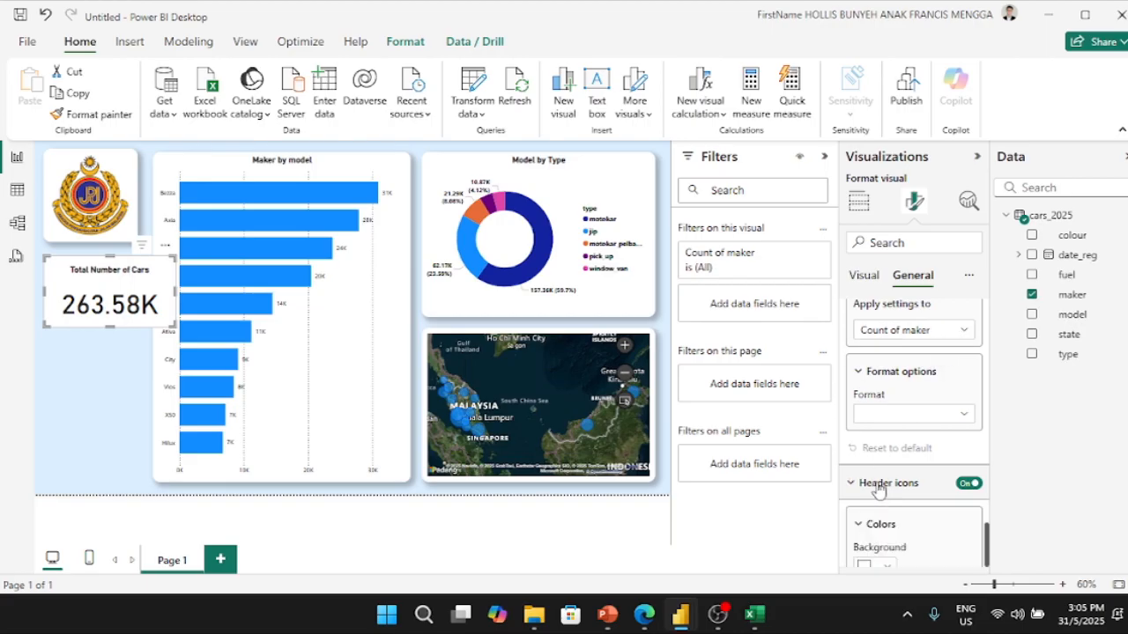
pyautogui.click(877, 491)
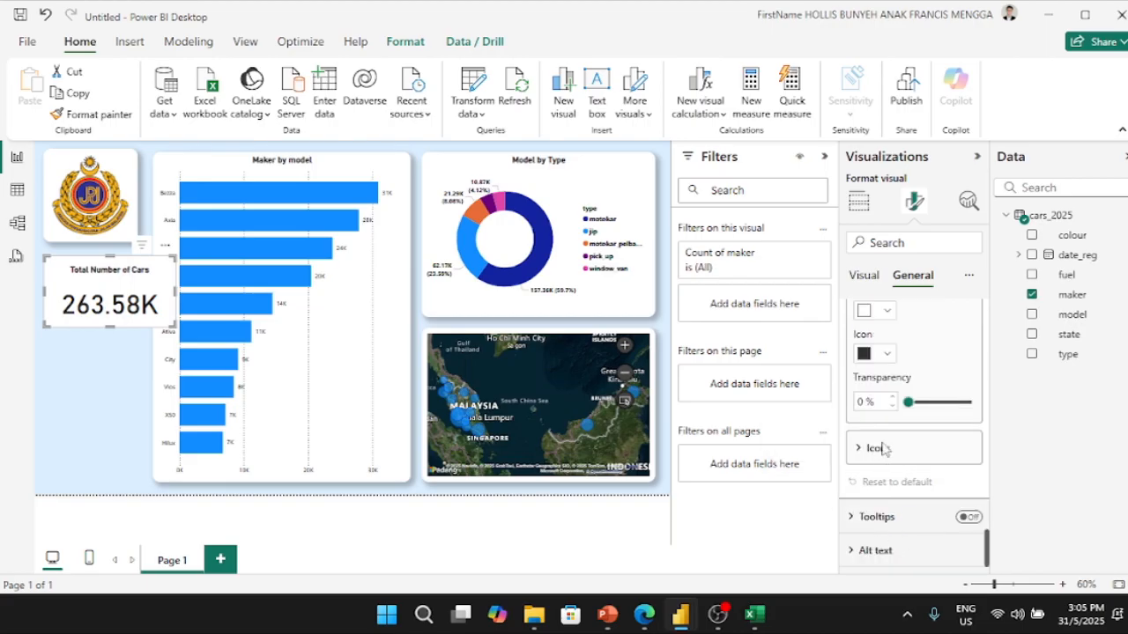
pyautogui.scroll(5, 884, 494)
# - Set the display units of the card's callout value to Thousands
pyautogui.click(868, 276)
pyautogui.click(888, 315)
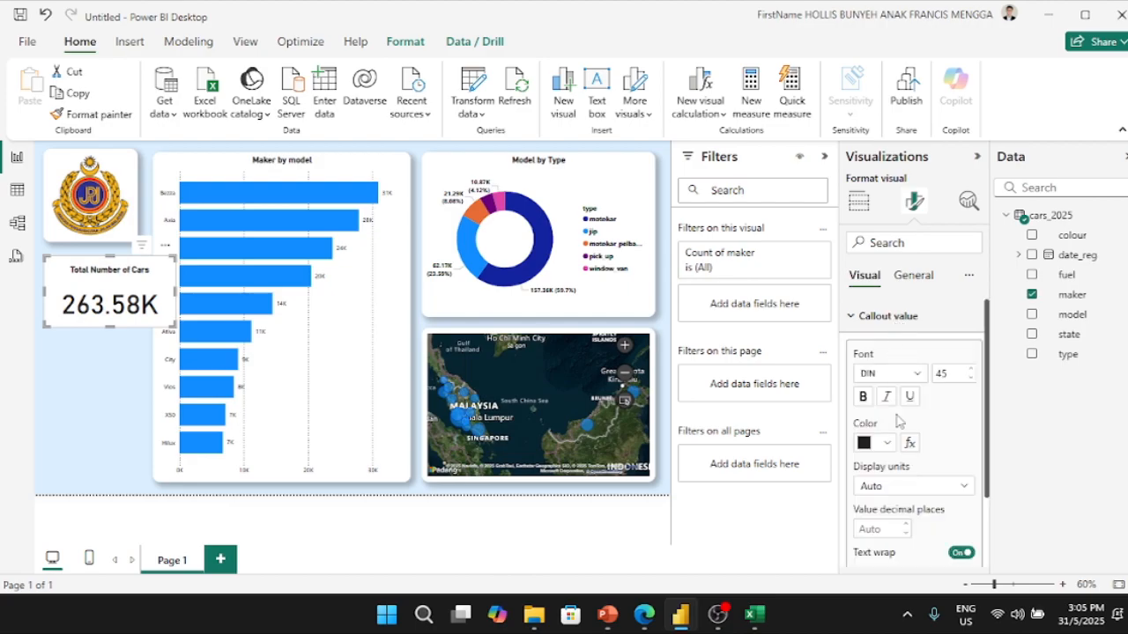
pyautogui.click(957, 493)
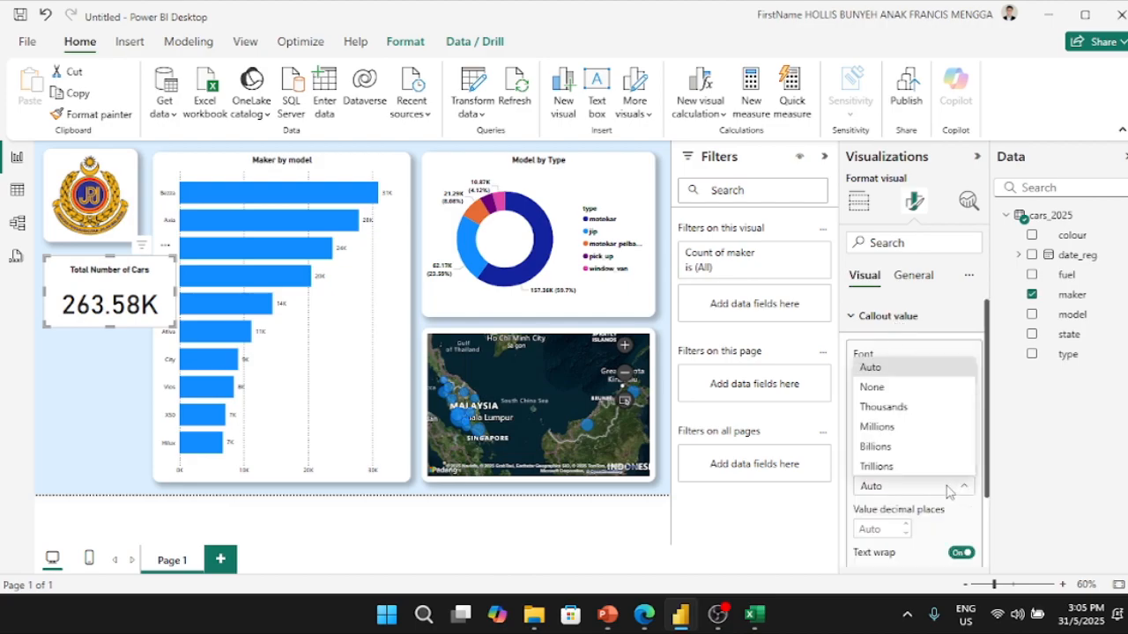
pyautogui.click(960, 493)
pyautogui.click(960, 494)
pyautogui.click(907, 406)
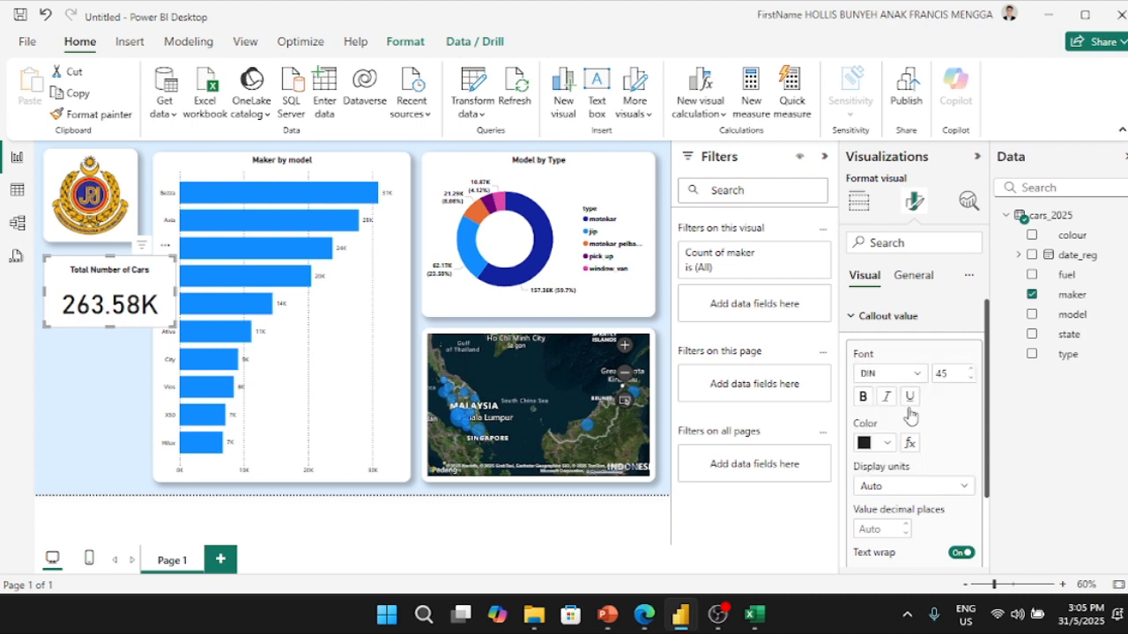
# - Try Millions as the callout value's display units and return to Thousands
pyautogui.click(954, 493)
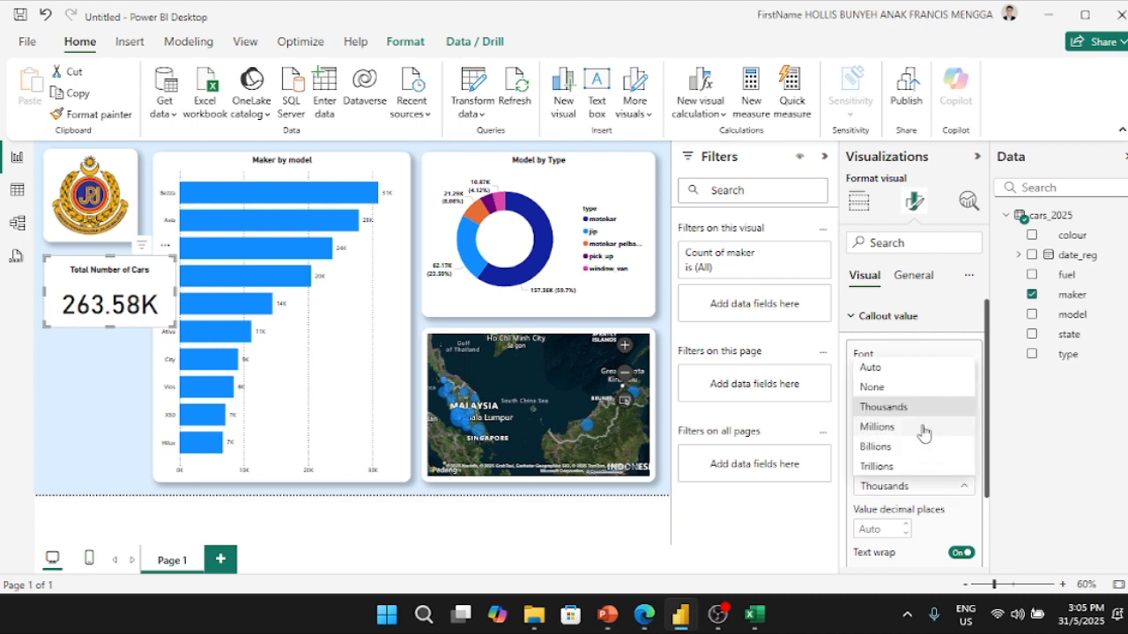
pyautogui.click(924, 430)
pyautogui.click(957, 488)
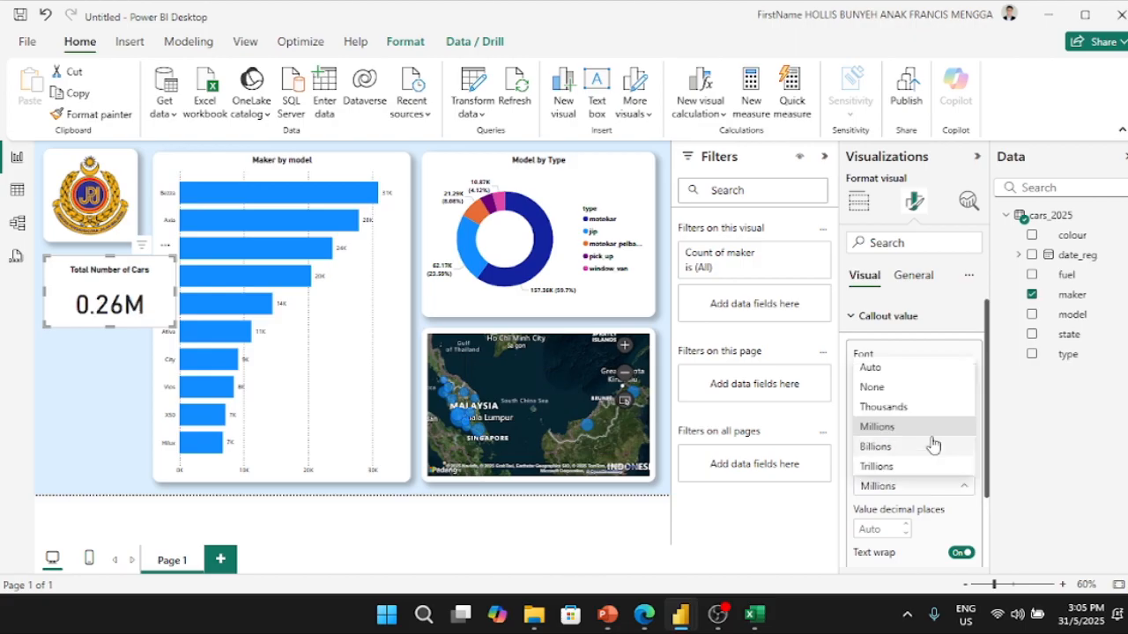
pyautogui.click(922, 411)
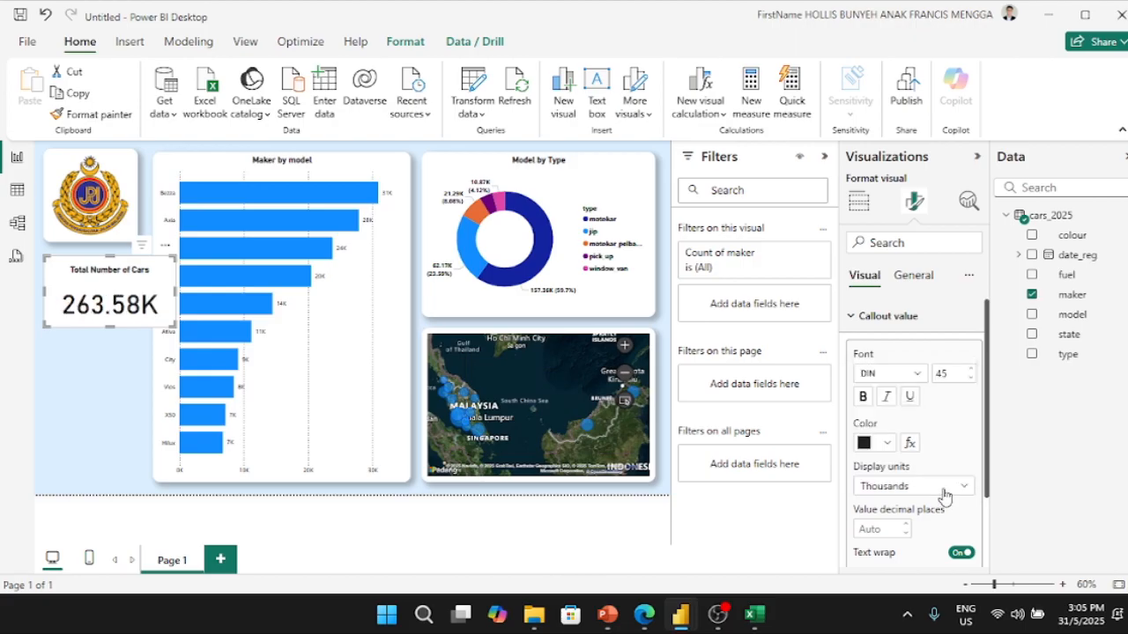
# - Set the callout value's decimal places to 0 and narrow the card to match the logo's width
pyautogui.click(895, 526)
pyautogui.write('0')
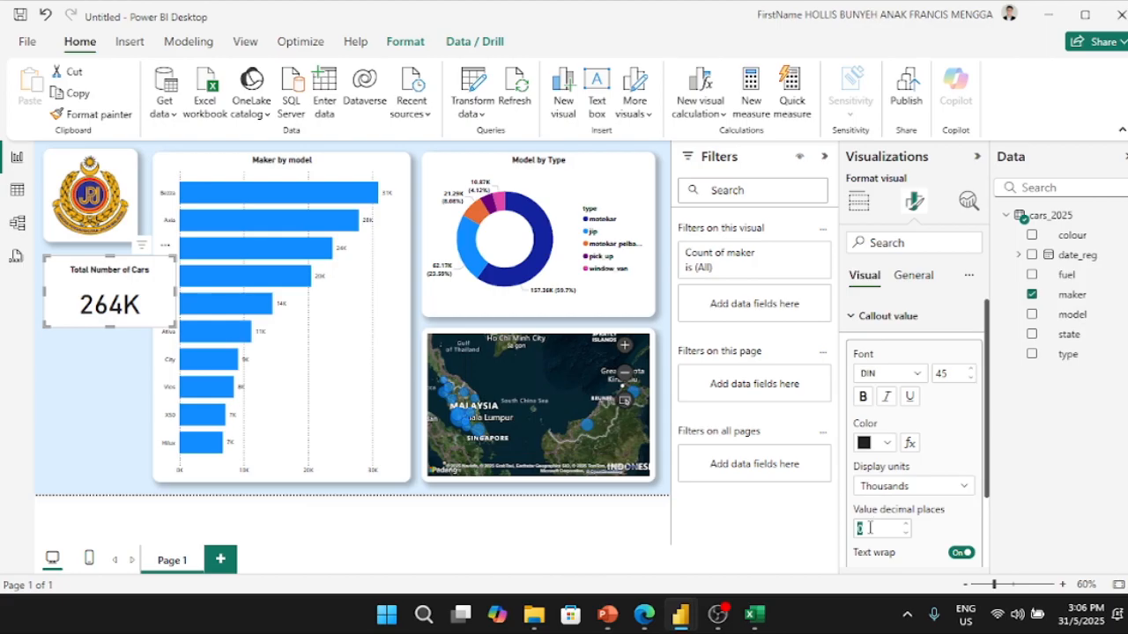
pyautogui.write('0')
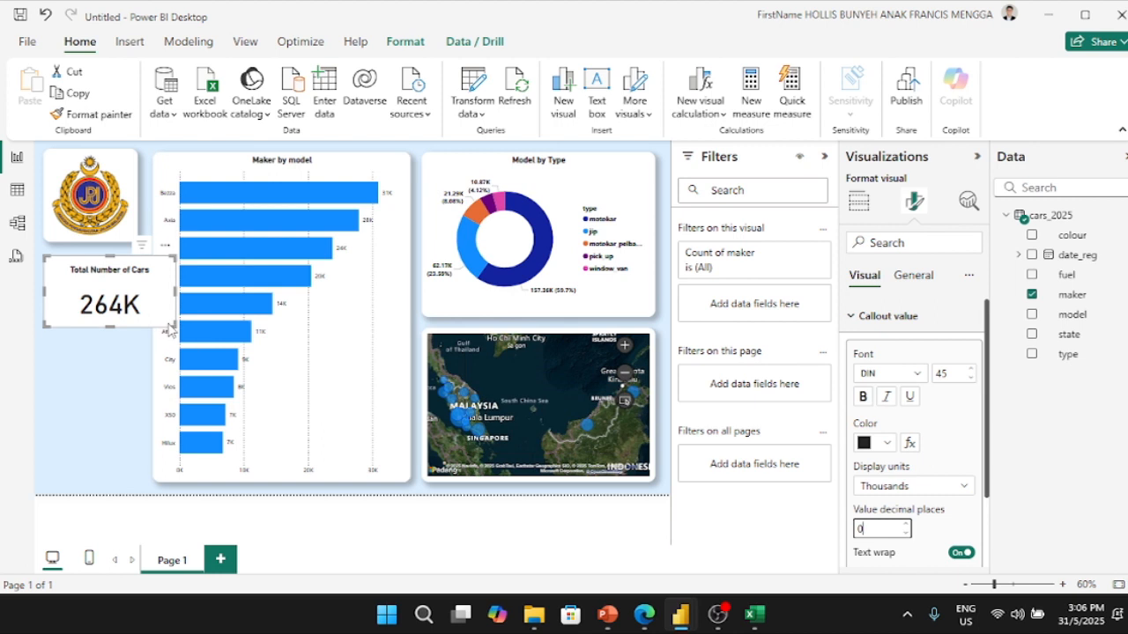
pyautogui.moveTo(170, 323); pyautogui.dragTo(138, 324)
pyautogui.click(114, 377)
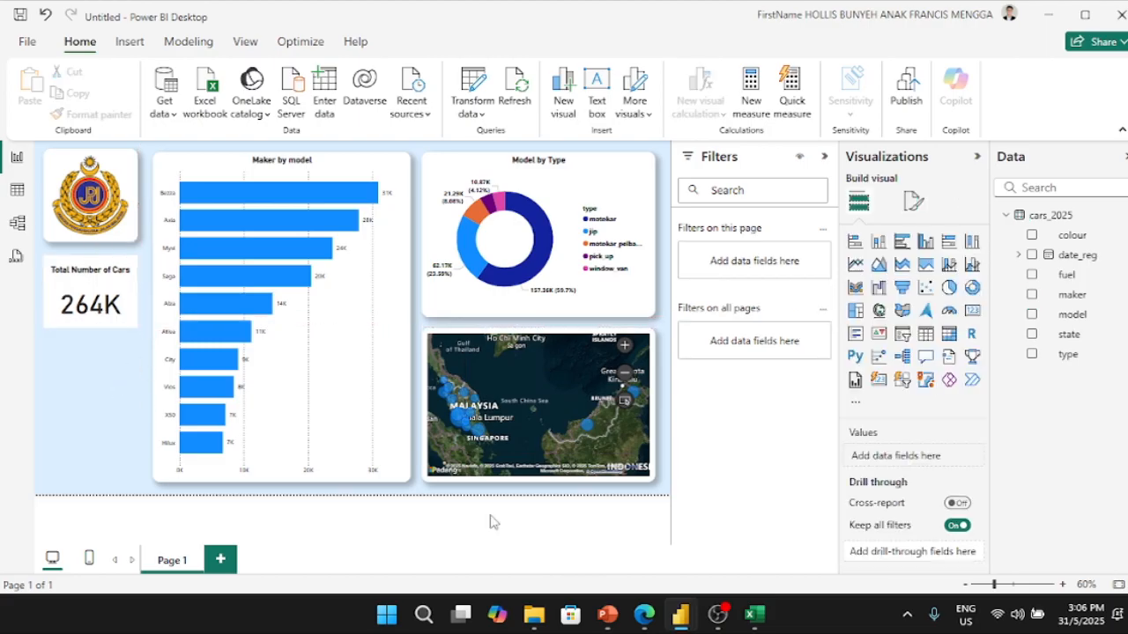
# - Switch to the Malaysian Car report to review its dashboard layout, and return to the untitled report
pyautogui.moveTo(691, 619)
pyautogui.click(622, 543)
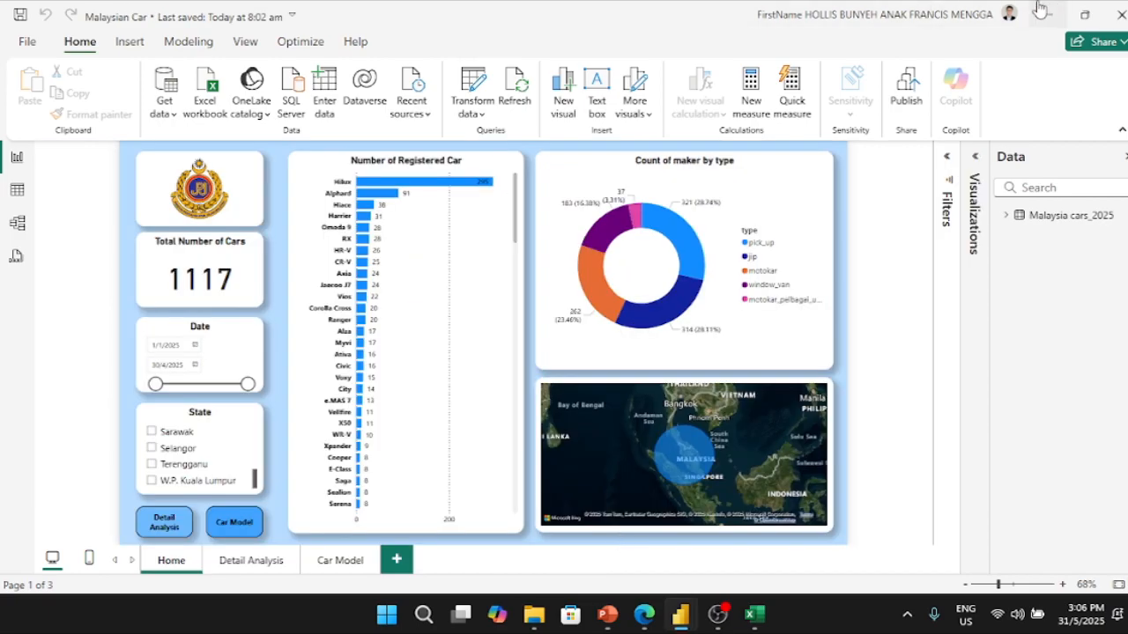
pyautogui.click(1040, 8)
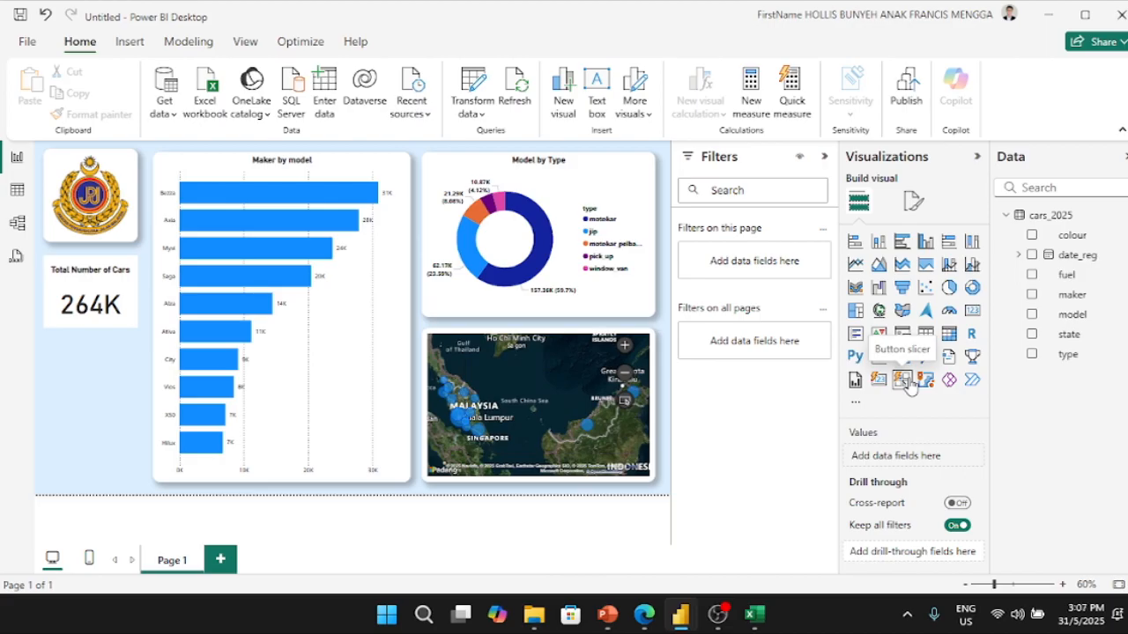
# - Add a slicer below the total cars card and assign the date_reg field to it
pyautogui.click(902, 334)
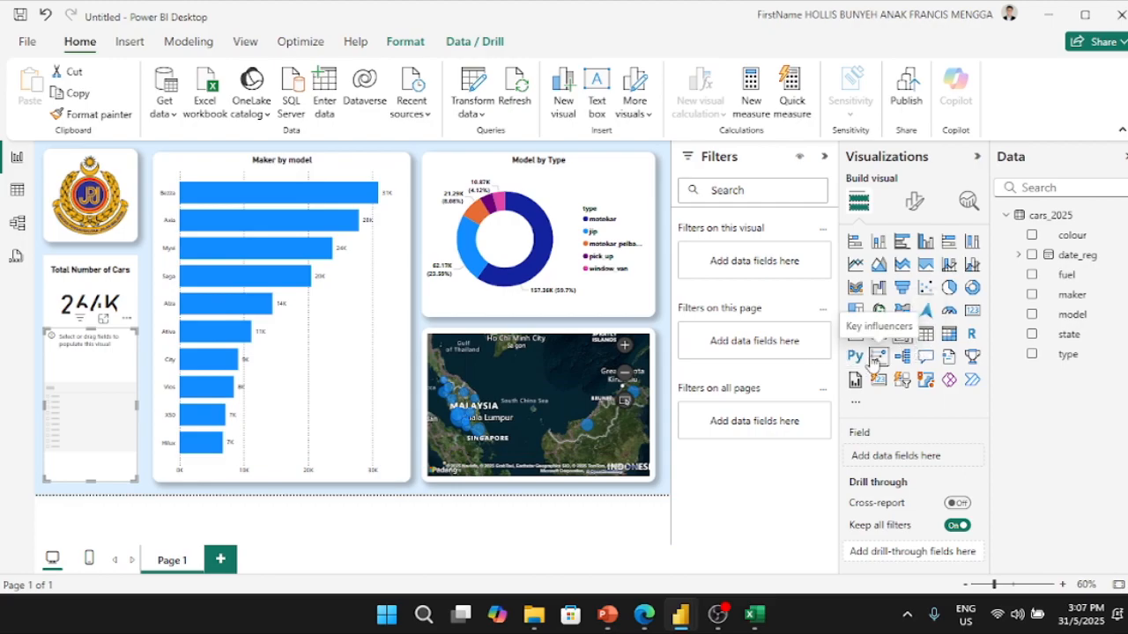
pyautogui.click(1033, 255)
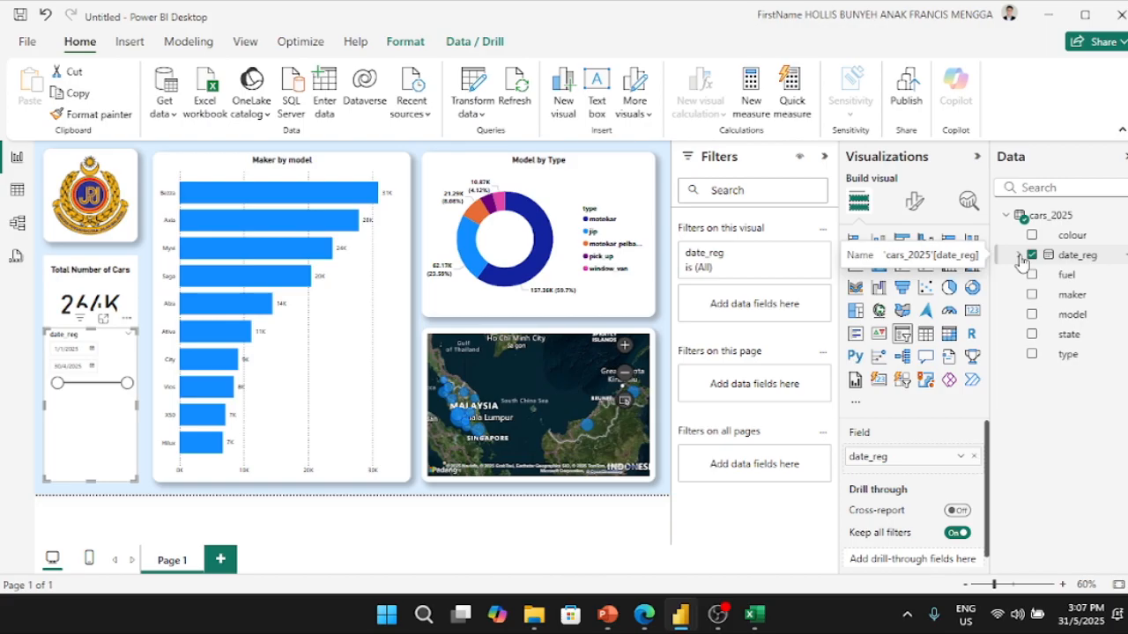
# - Try the Year, Quarter, Month and Day levels and the whole date hierarchy in the slicer, and remove them again
pyautogui.click(1019, 256)
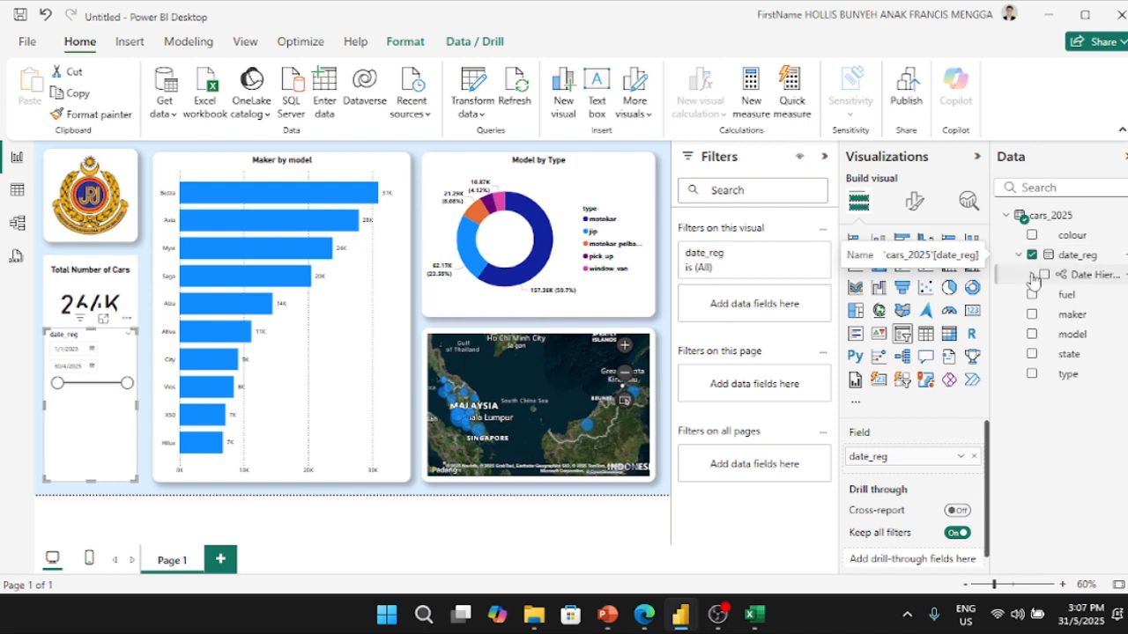
pyautogui.click(1032, 277)
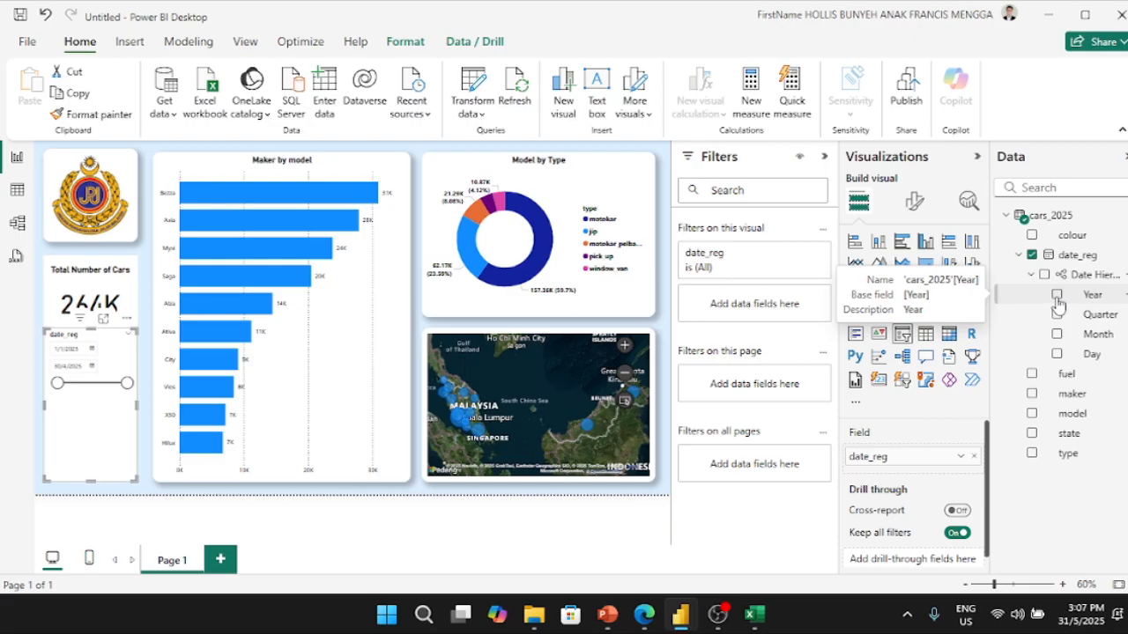
pyautogui.click(1057, 296)
pyautogui.click(1057, 296)
pyautogui.click(1057, 316)
pyautogui.click(1057, 316)
pyautogui.click(1057, 334)
pyautogui.click(1057, 334)
pyautogui.click(1057, 354)
pyautogui.click(1058, 353)
pyautogui.click(1045, 276)
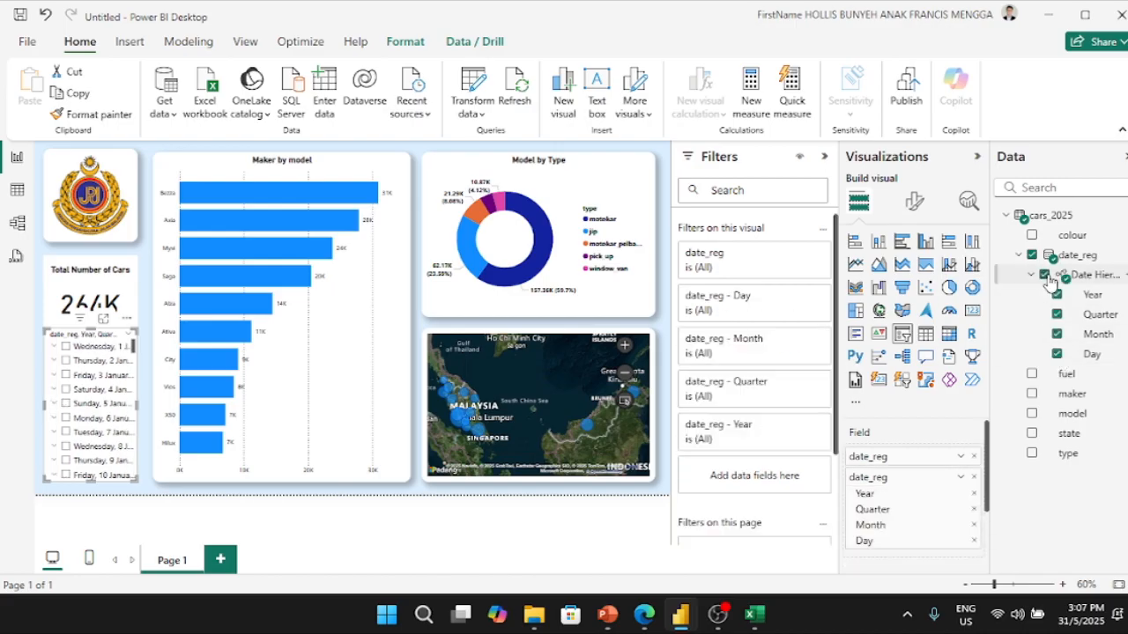
pyautogui.click(1045, 276)
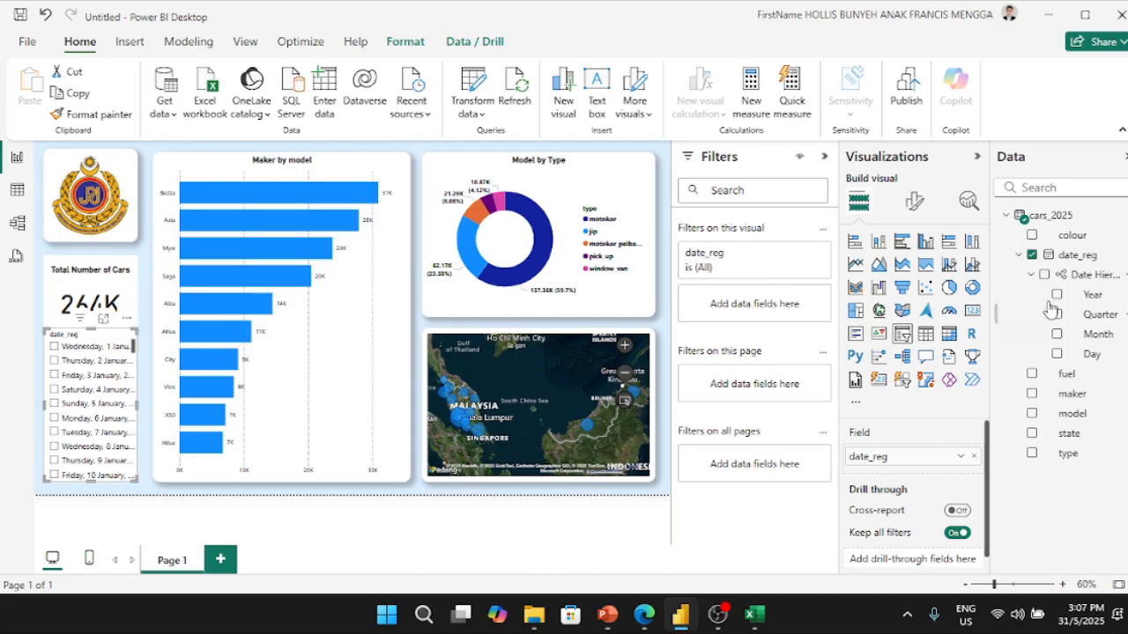
# - Try the Tile style on the date_reg slicer and set its style to Between
pyautogui.click(914, 204)
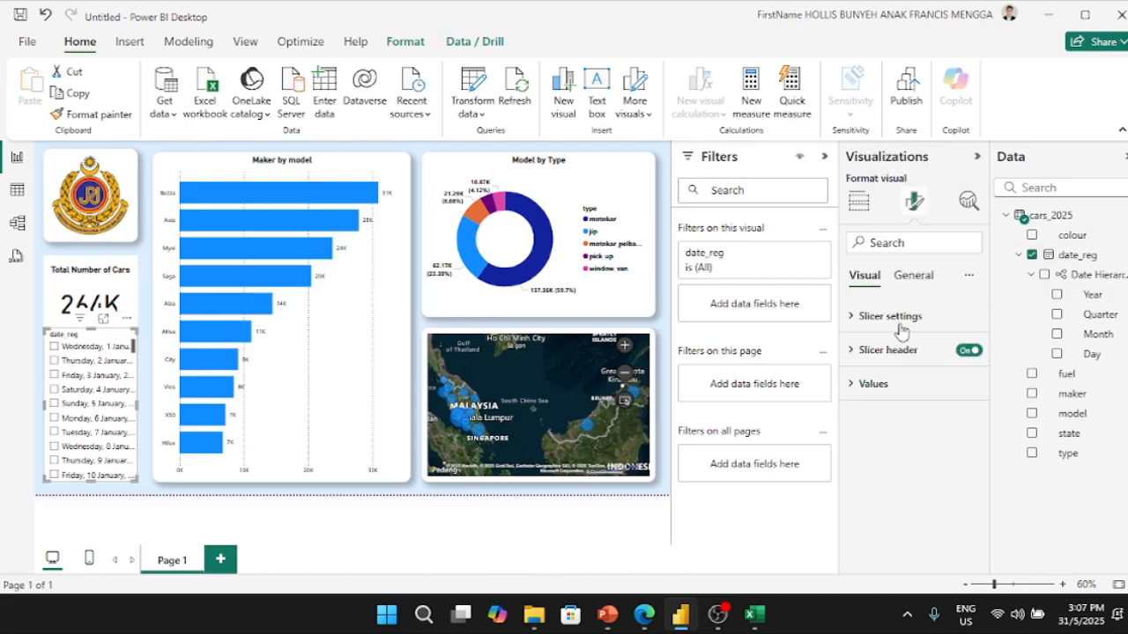
pyautogui.click(1032, 255)
pyautogui.click(1032, 255)
pyautogui.click(888, 317)
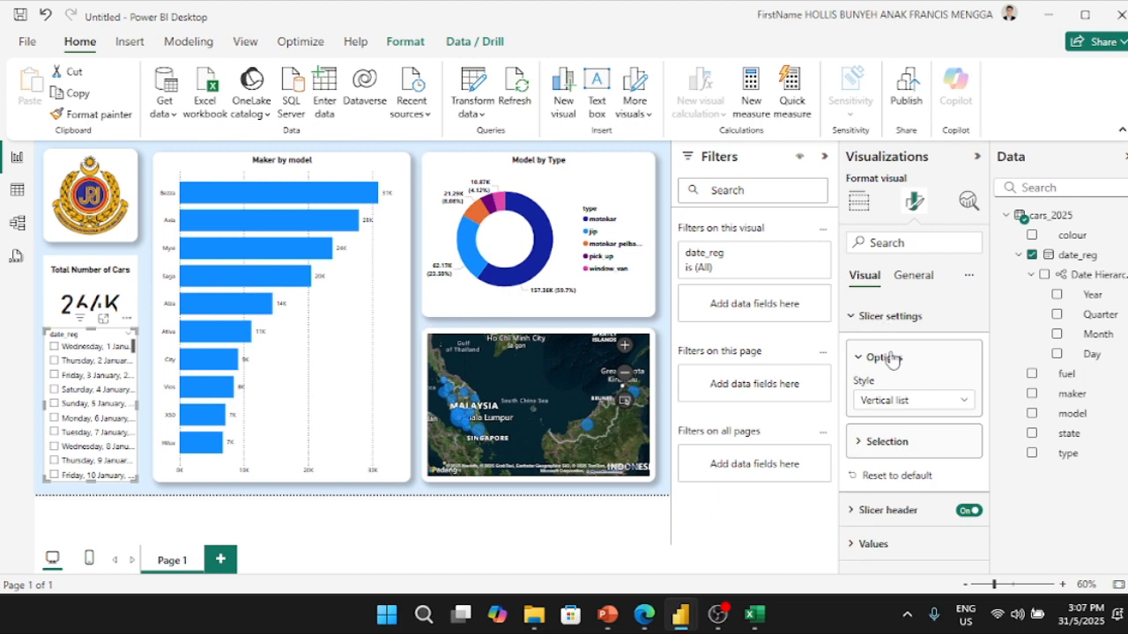
pyautogui.click(914, 402)
pyautogui.click(909, 442)
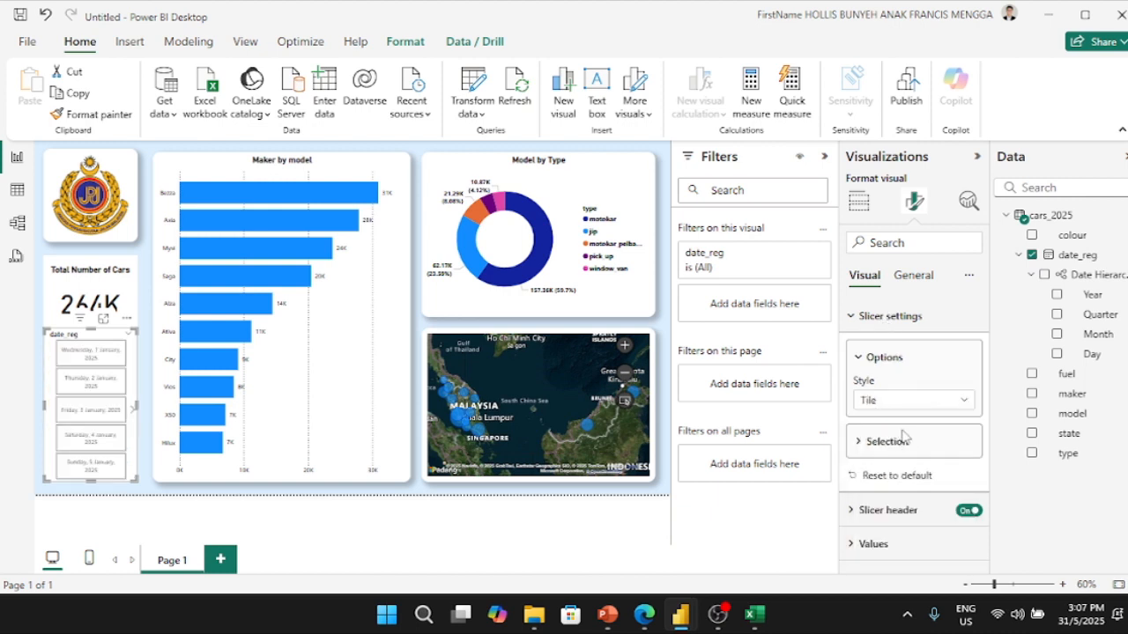
pyautogui.click(914, 402)
pyautogui.click(909, 463)
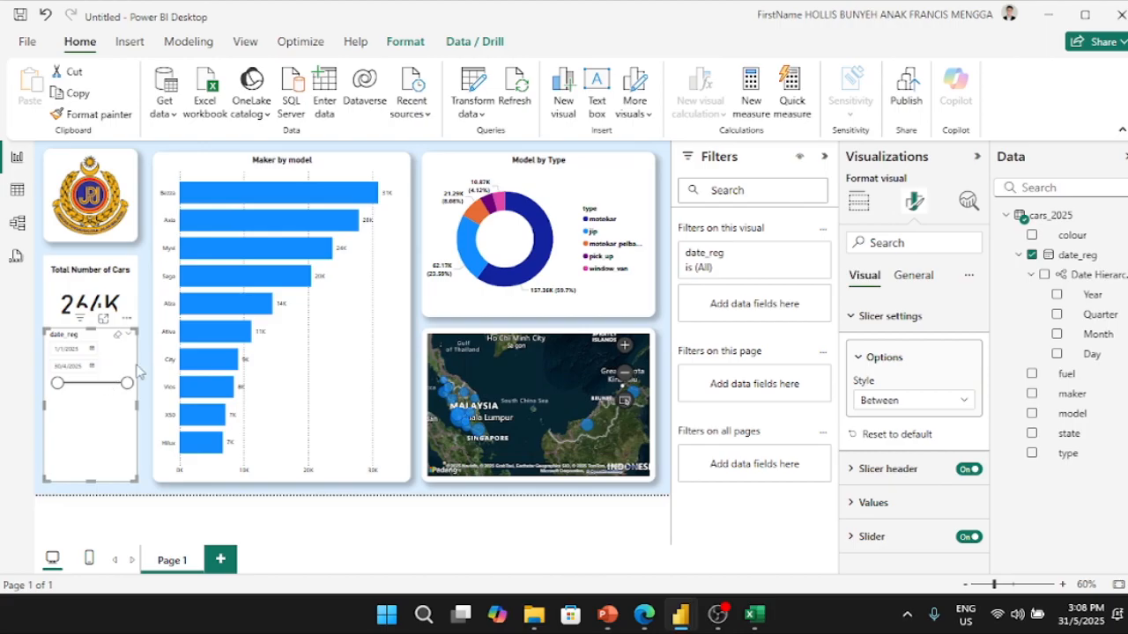
# - Try the Vertical list style on the date_reg slicer and browse its list of dates
pyautogui.click(869, 400)
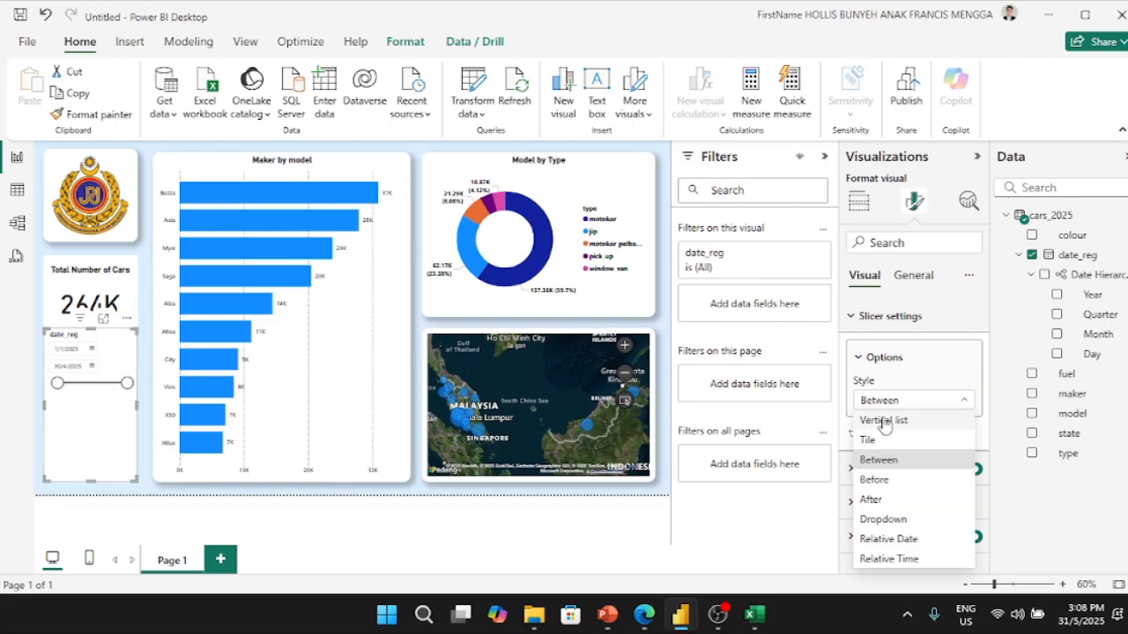
pyautogui.click(885, 420)
pyautogui.scroll(-10, 97, 397)
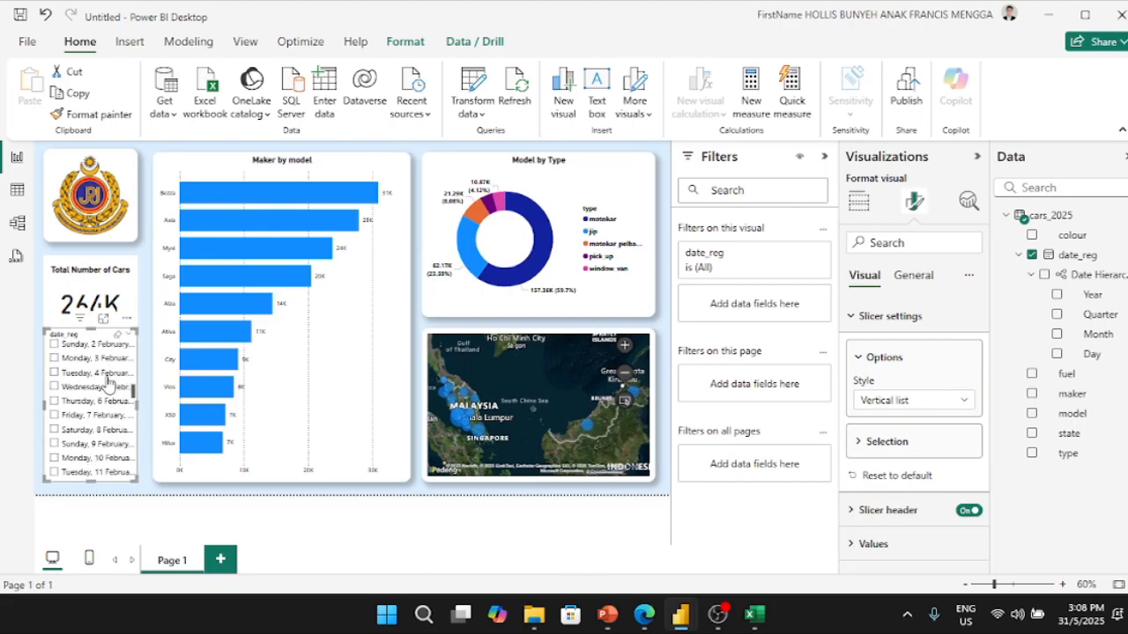
pyautogui.scroll(-6, 95, 405)
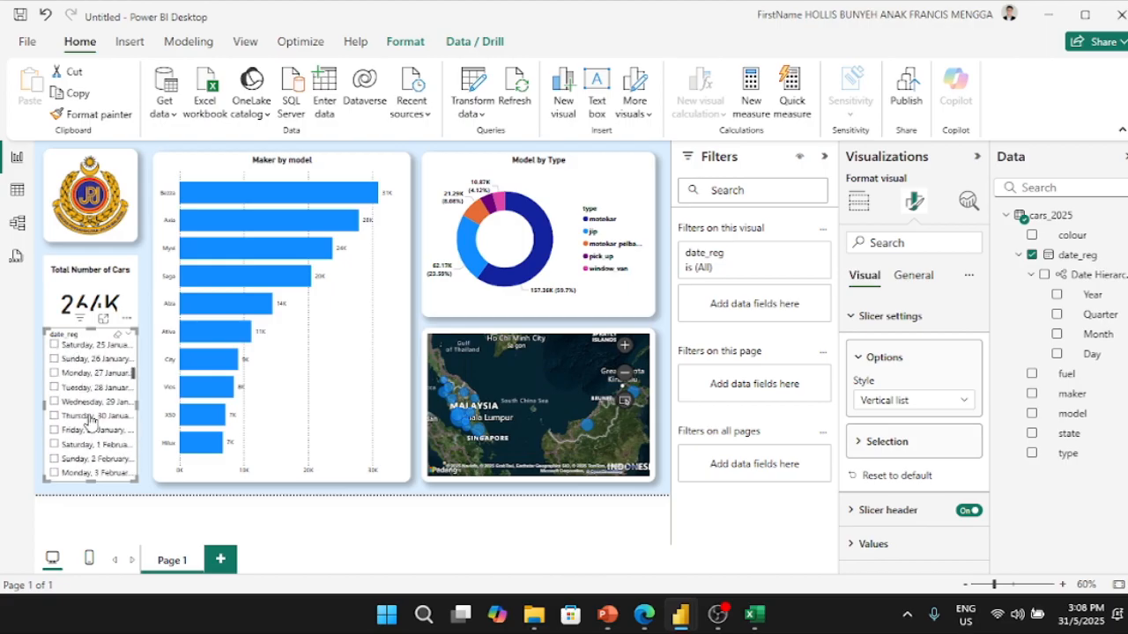
pyautogui.scroll(15, 88, 422)
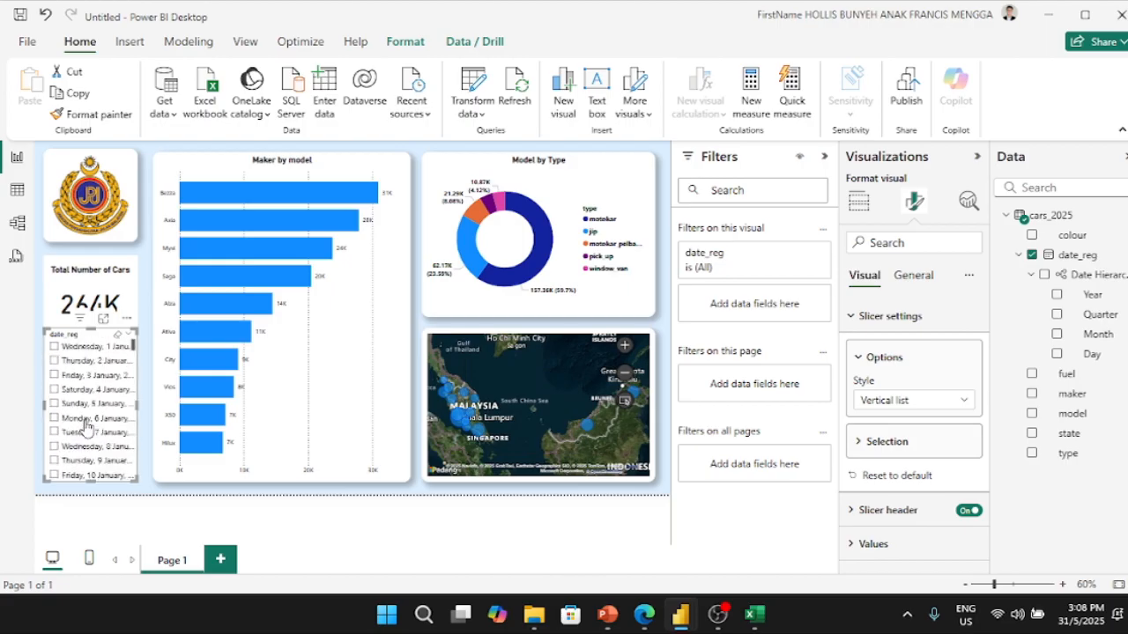
# - Return the date_reg slicer to the Between style and move the range's end date to 24/2/2025
pyautogui.click(962, 404)
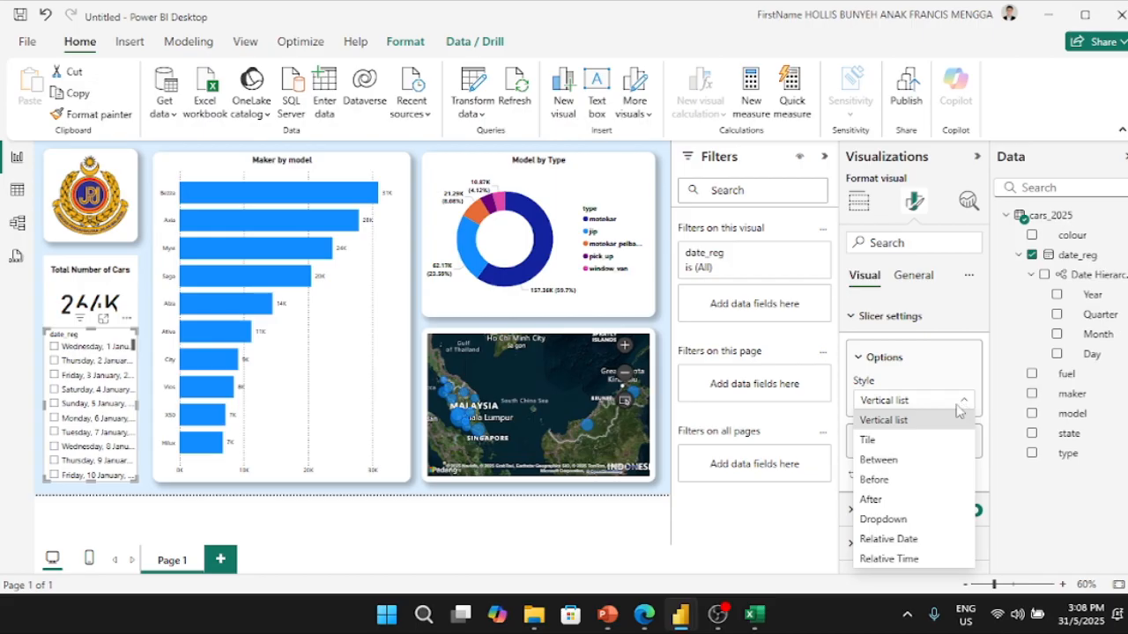
pyautogui.click(889, 460)
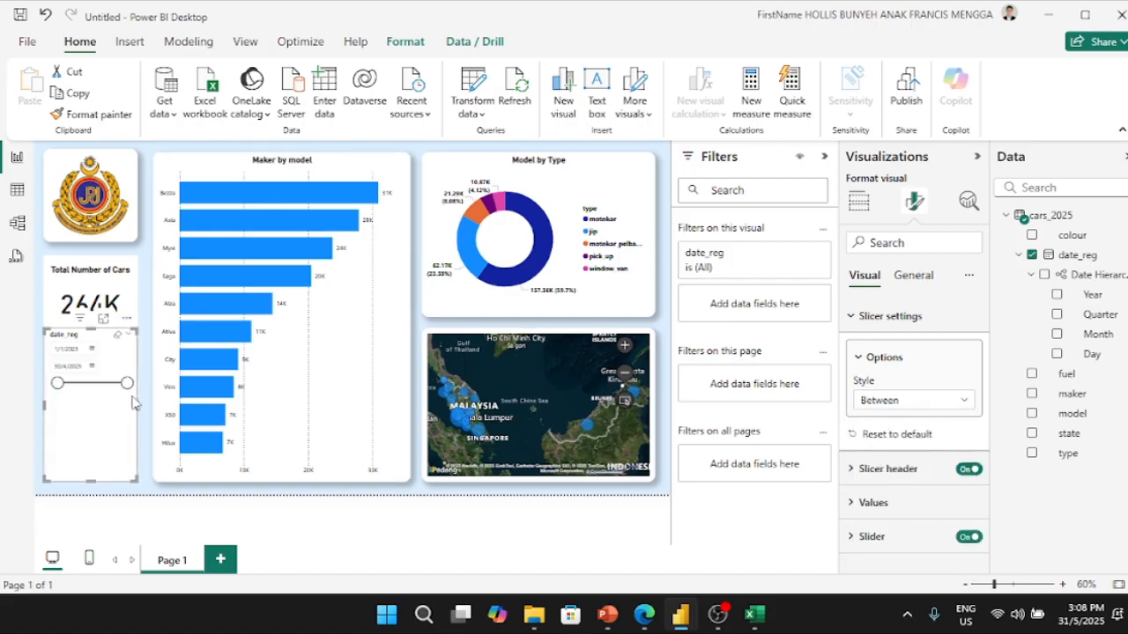
pyautogui.moveTo(127, 384); pyautogui.dragTo(88, 385)
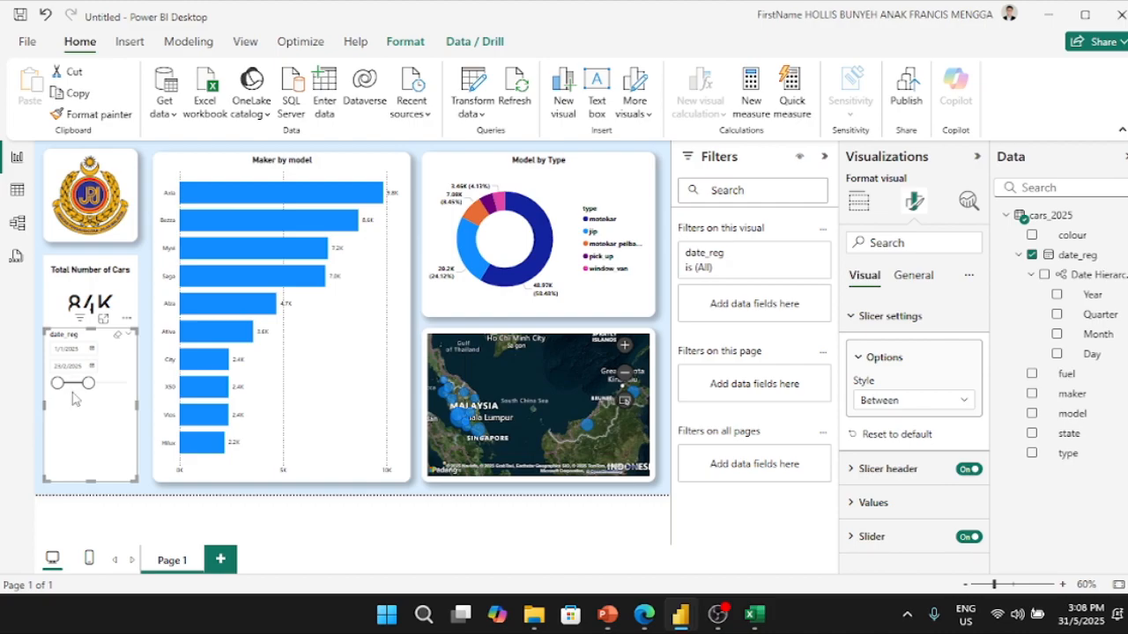
# - Extend the date_reg slicer's end date to 30/4/2025 and shorten the slicer to fit closely below the Total Number of Cars card
pyautogui.moveTo(88, 382); pyautogui.dragTo(78, 394)
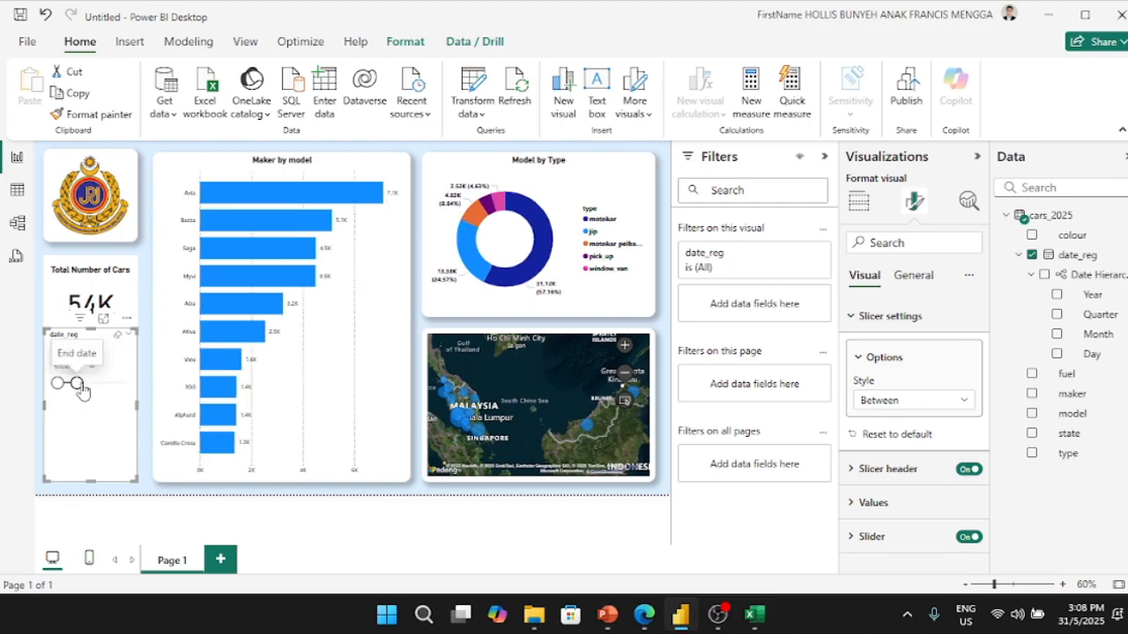
pyautogui.moveTo(79, 388); pyautogui.dragTo(141, 385)
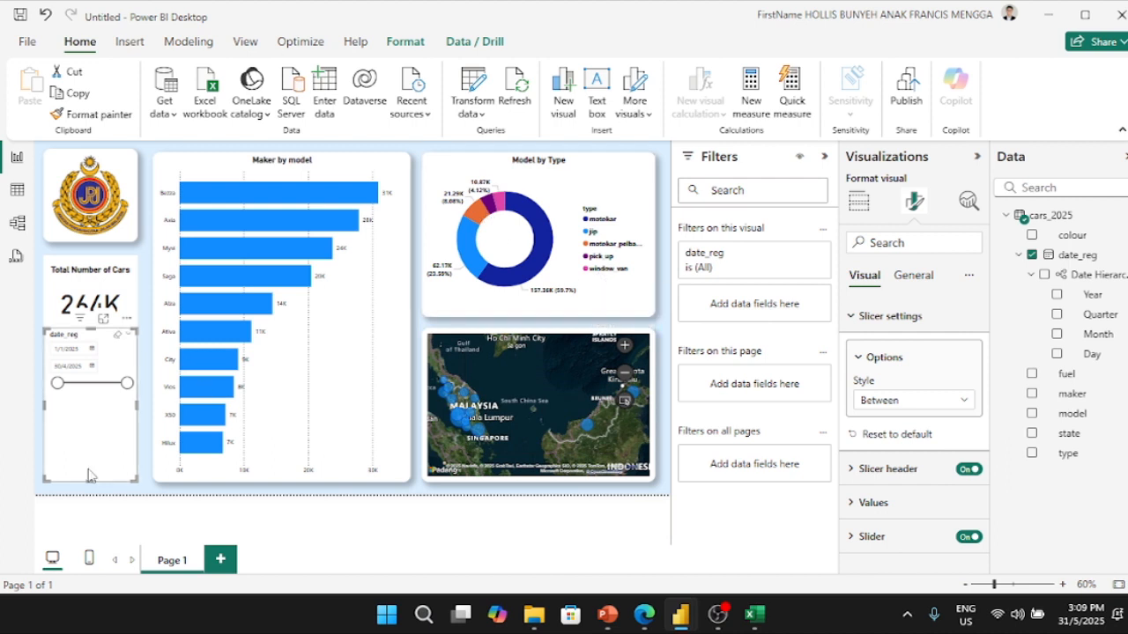
pyautogui.moveTo(90, 479); pyautogui.dragTo(90, 403)
pyautogui.moveTo(105, 360); pyautogui.dragTo(105, 368)
pyautogui.moveTo(88, 405); pyautogui.dragTo(93, 413)
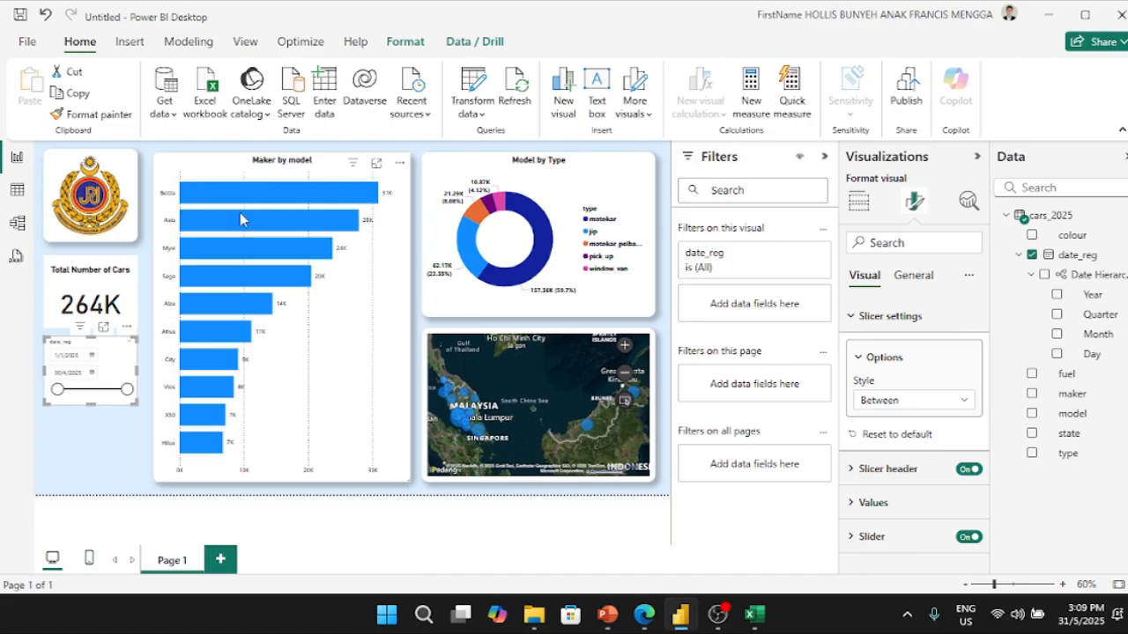
# - Copy the Total Number of Cars card's formatting onto the date_reg slicer with Format Painter
pyautogui.moveTo(248, 260)
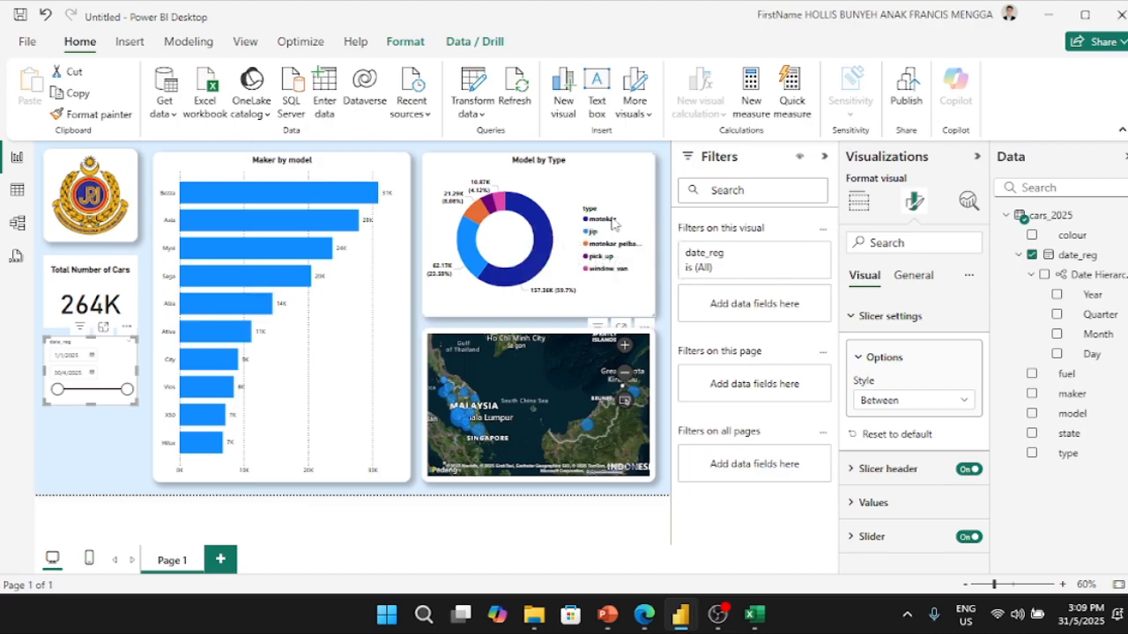
pyautogui.click(108, 287)
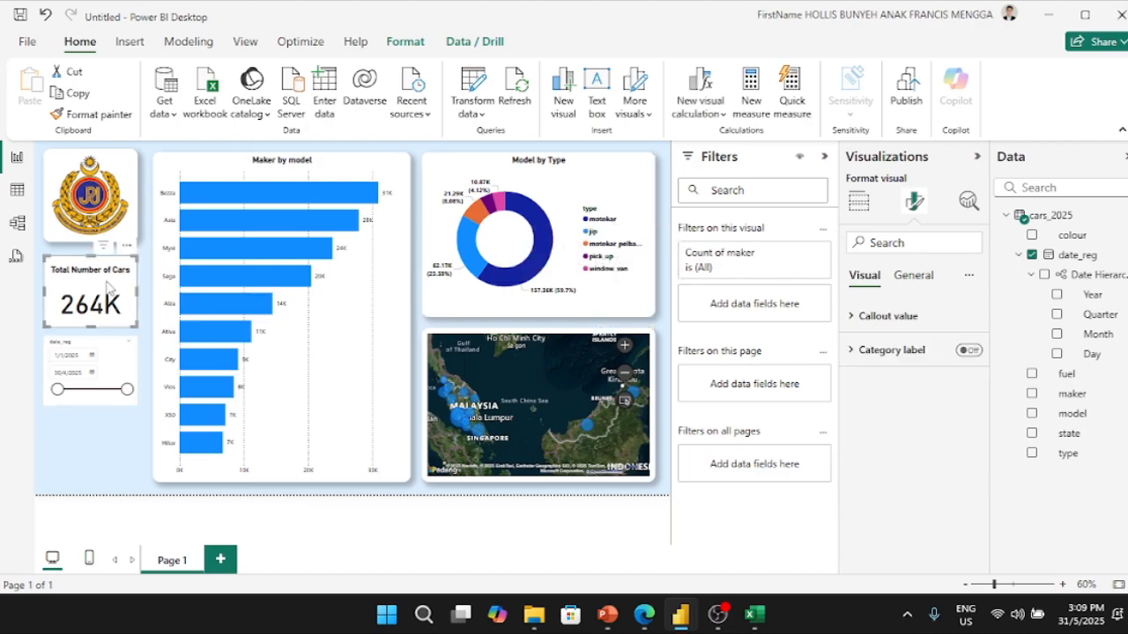
pyautogui.click(92, 113)
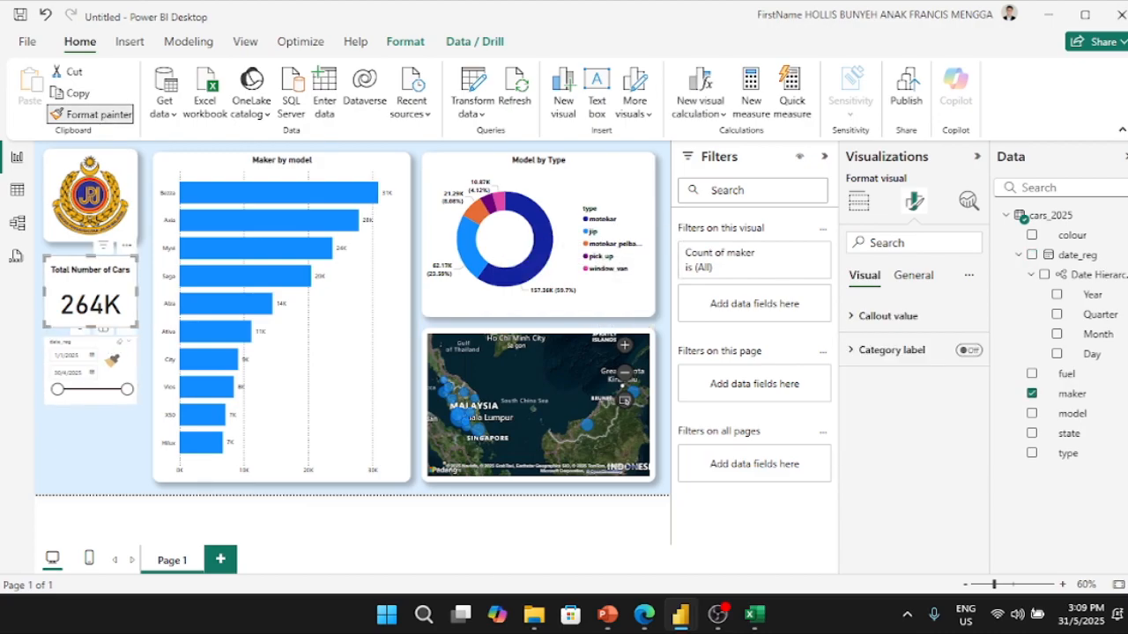
pyautogui.click(110, 361)
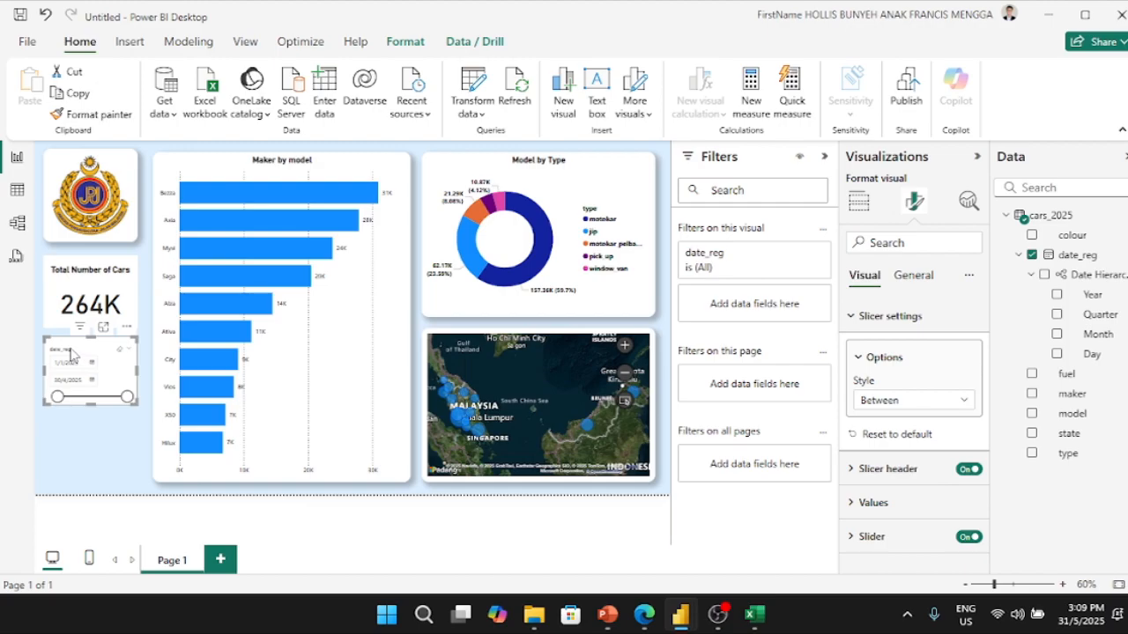
# - Turn off the date_reg slicer's header, set its title to Date, and make the slicer slightly taller
pyautogui.click(970, 469)
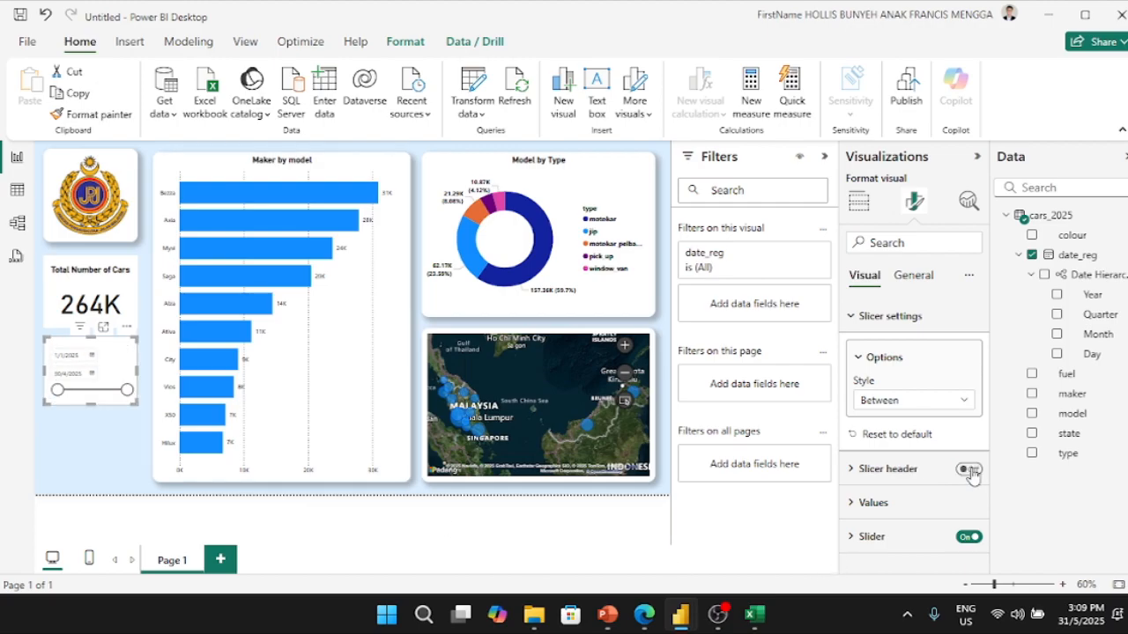
pyautogui.click(913, 276)
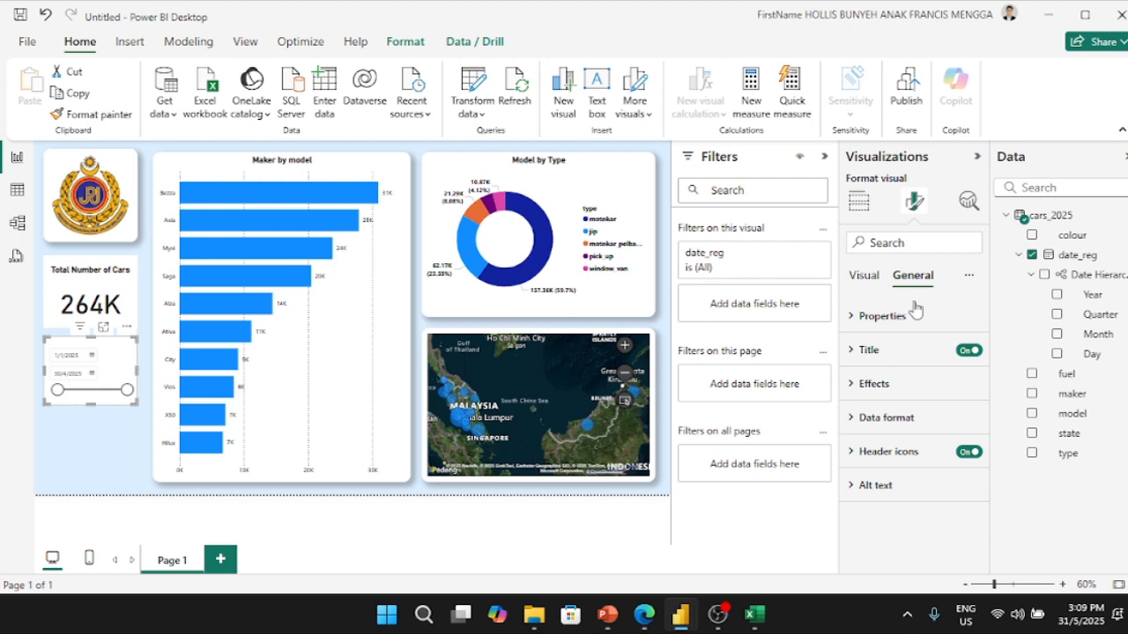
pyautogui.click(881, 351)
pyautogui.click(900, 432)
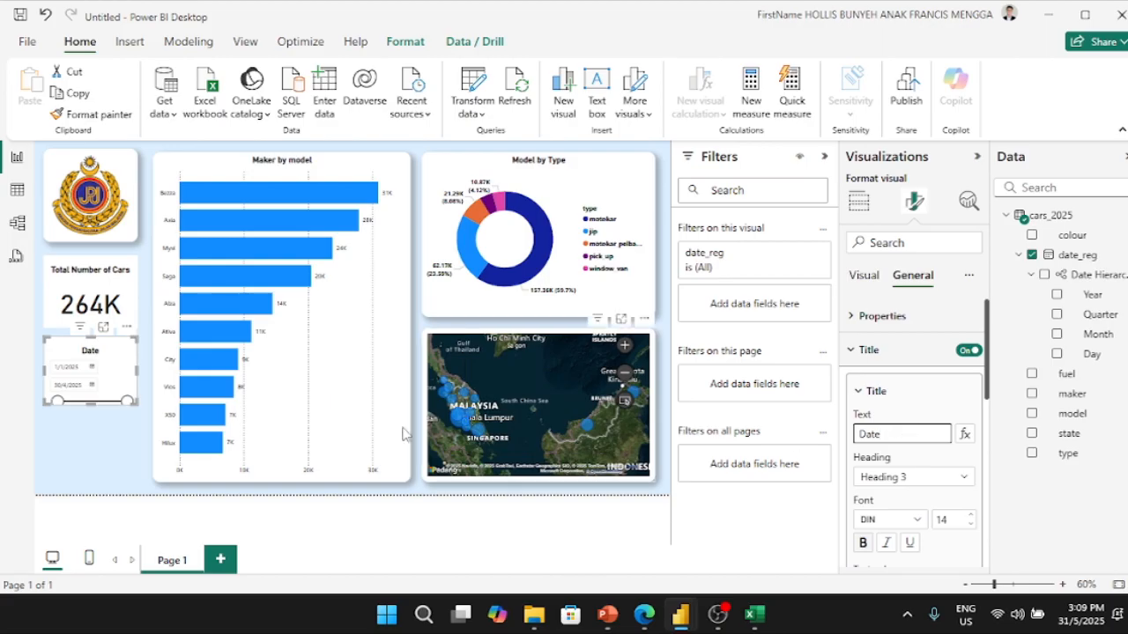
pyautogui.moveTo(91, 403); pyautogui.dragTo(91, 416)
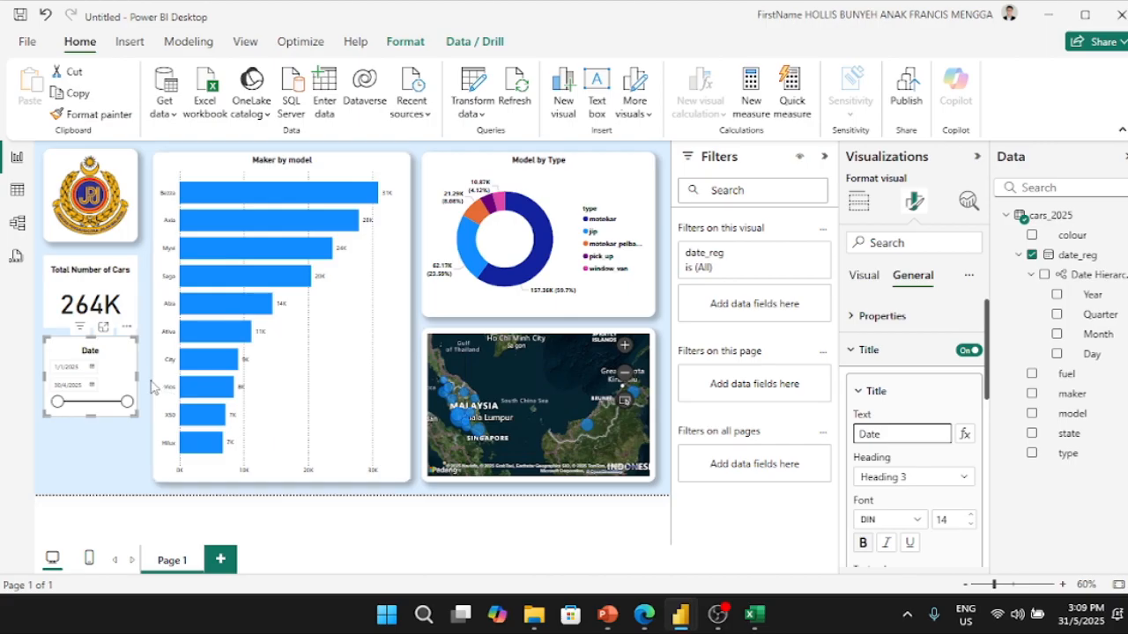
pyautogui.click(857, 541)
pyautogui.scroll(-3, 923, 486)
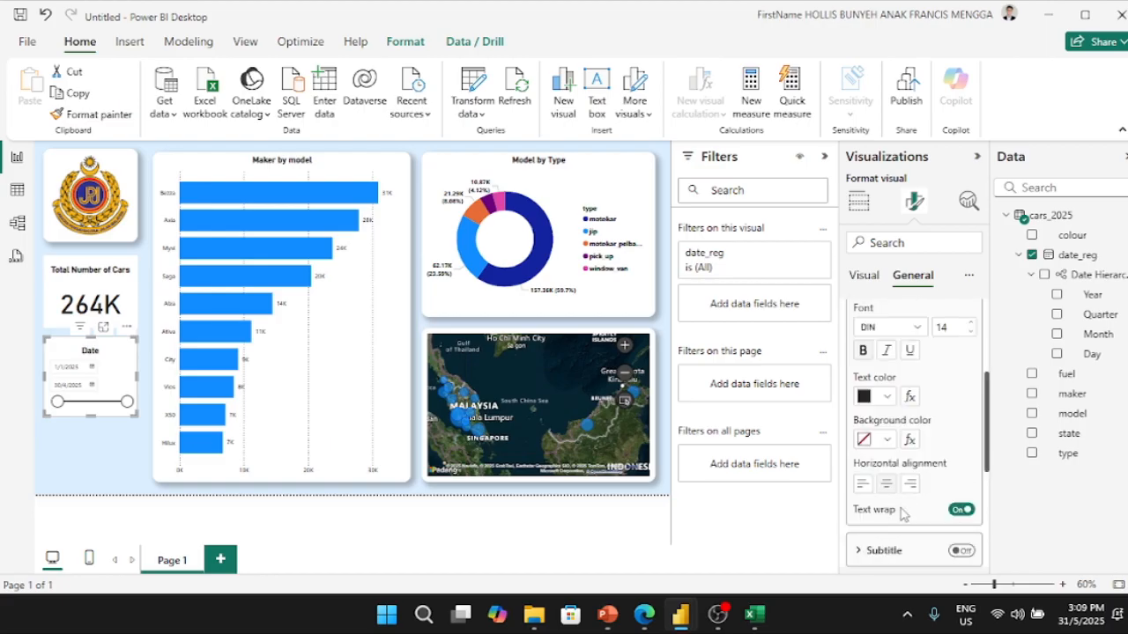
pyautogui.scroll(-3, 911, 508)
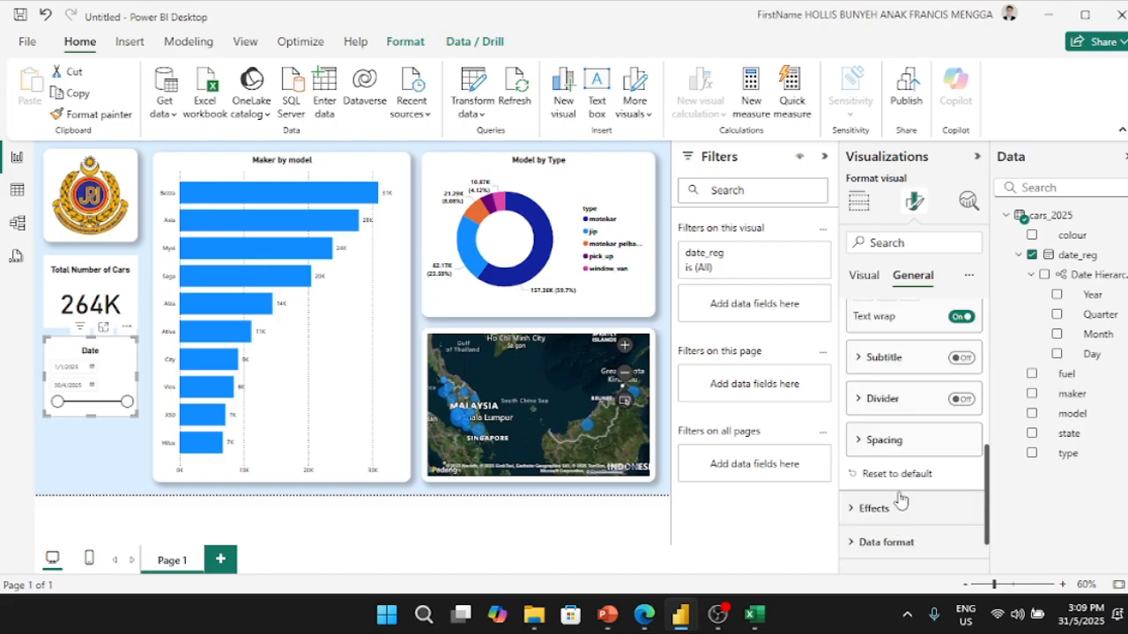
pyautogui.click(90, 447)
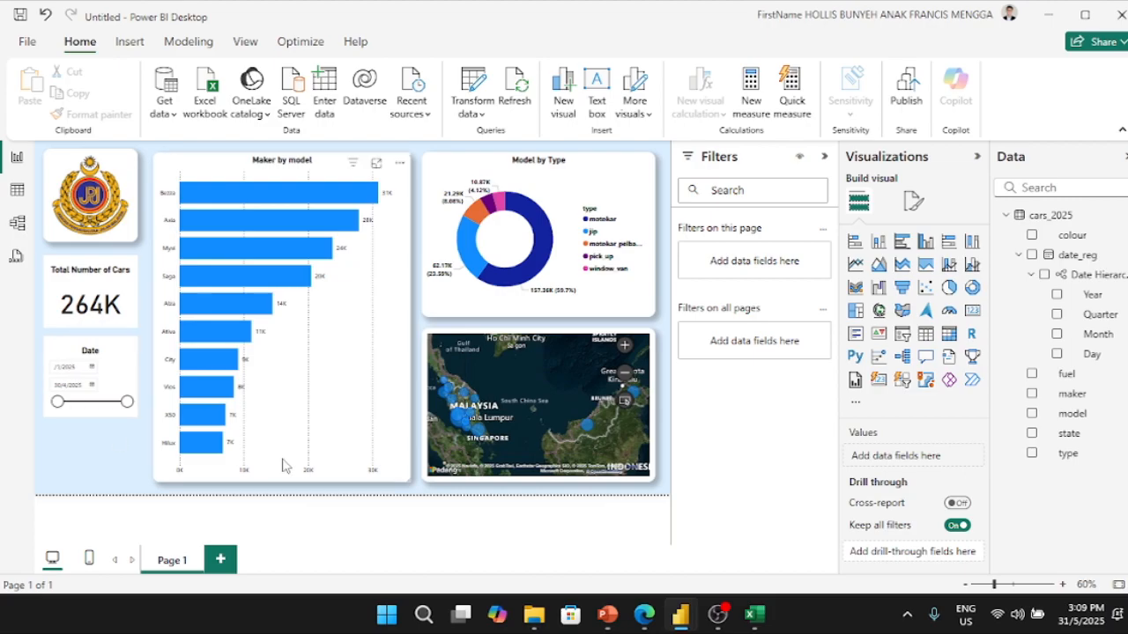
# - Try a start date of 14/2/2025 in the Date slicer and return it to 1/1/2025
pyautogui.write('4/')
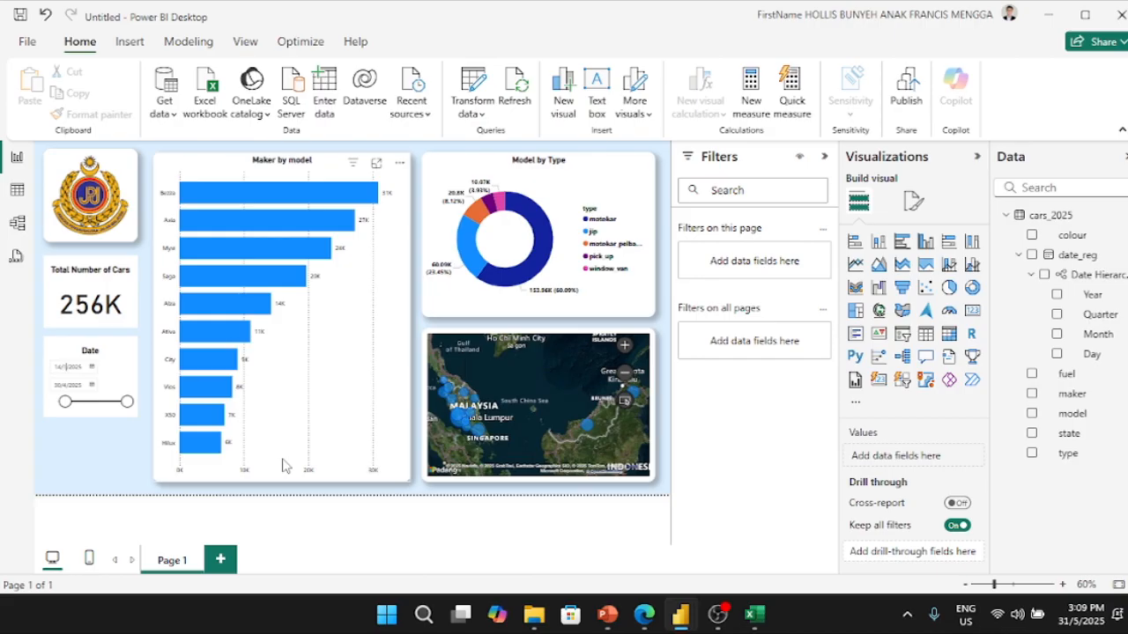
pyautogui.write('2')
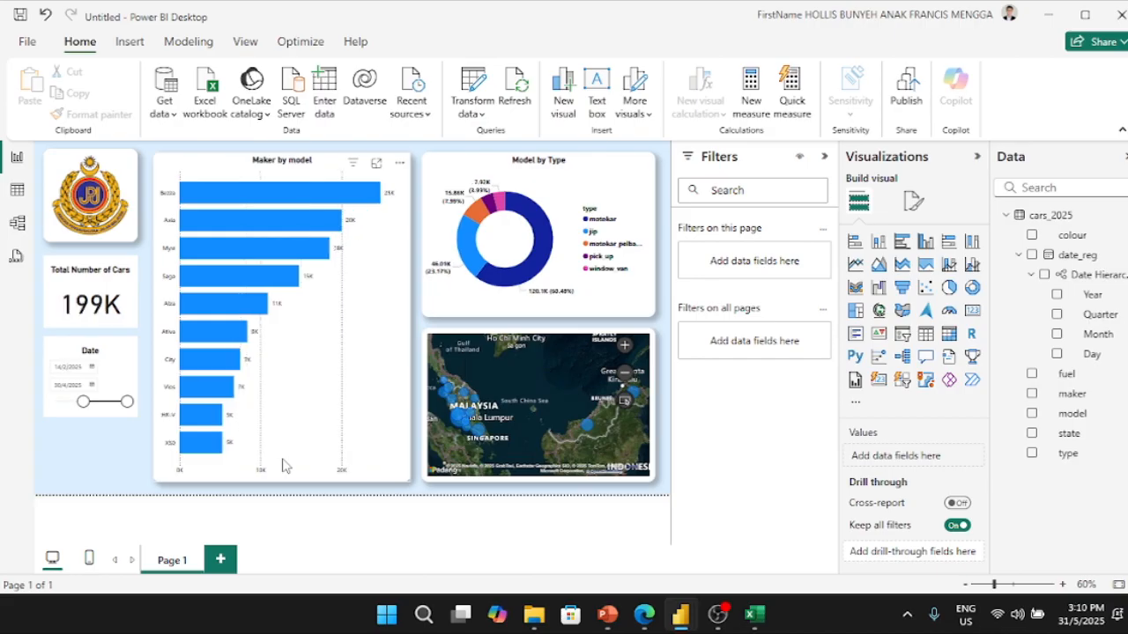
pyautogui.moveTo(82, 402); pyautogui.dragTo(57, 402)
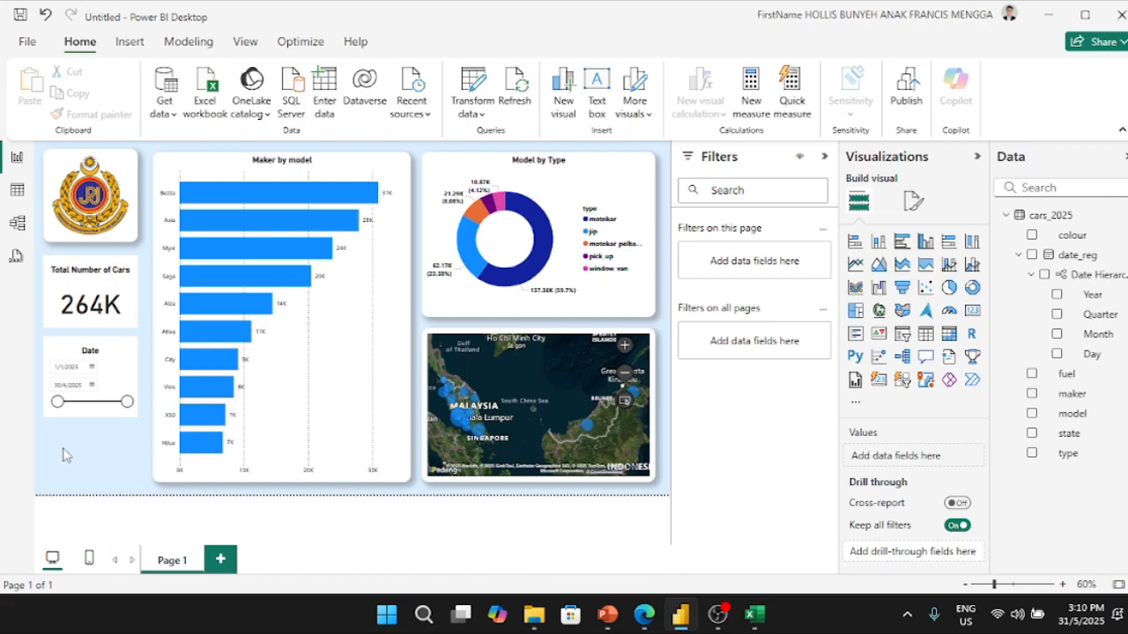
# - Check the layout of the Malaysian Car report and adjust the positions of the Total Number of Cars card and the Date slicer
pyautogui.hotkey('alt', 'Tab')
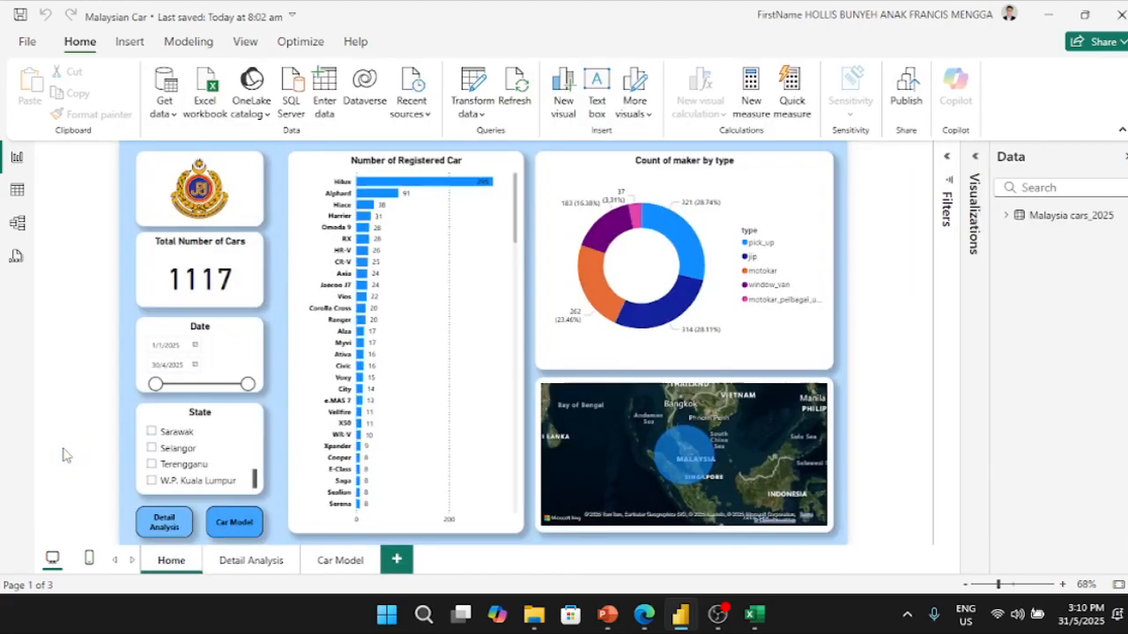
pyautogui.hotkey('alt', 'Tab')
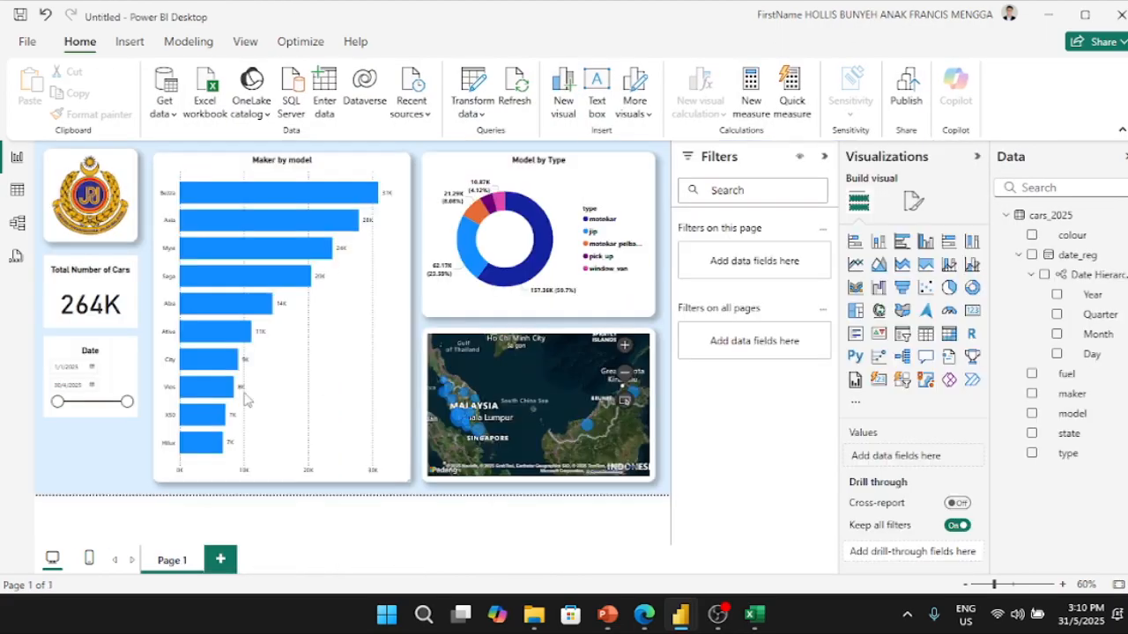
pyautogui.click(72, 274)
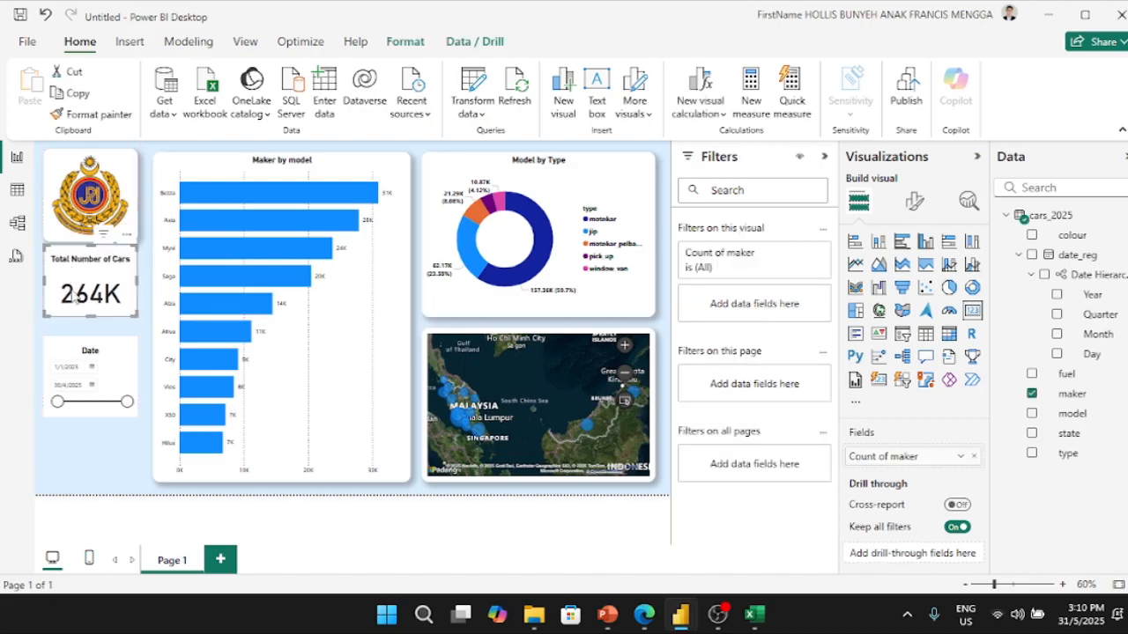
pyautogui.moveTo(77, 277); pyautogui.dragTo(77, 279)
pyautogui.moveTo(87, 361); pyautogui.dragTo(85, 364)
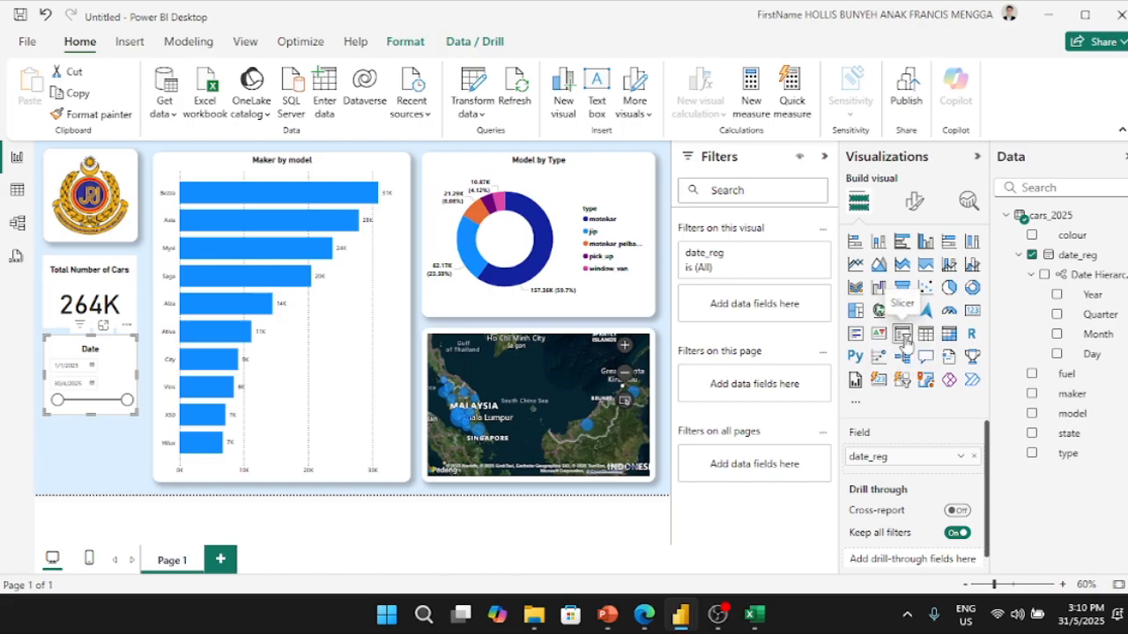
# - Add a slicer for the state field in the empty space below the Date slicer
pyautogui.click(101, 458)
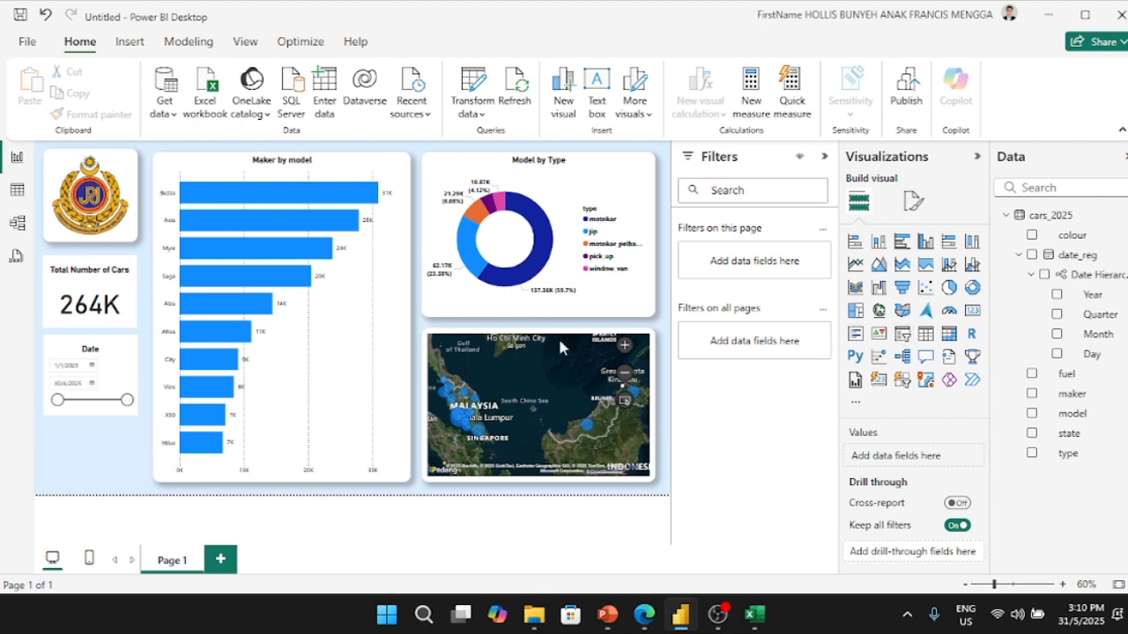
pyautogui.click(901, 333)
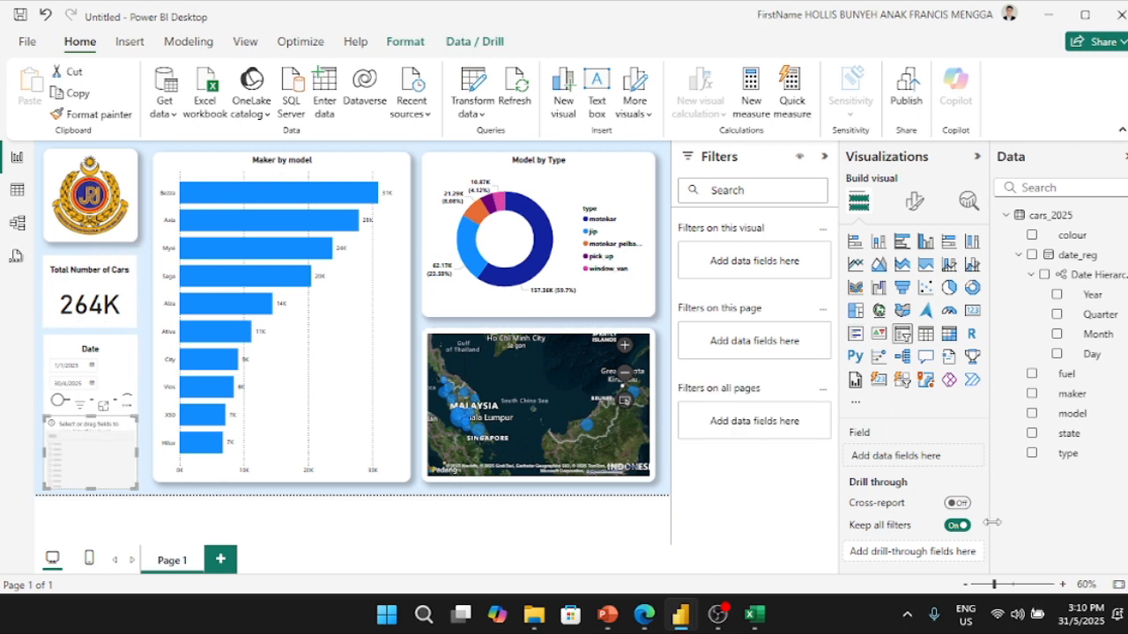
pyautogui.click(1032, 434)
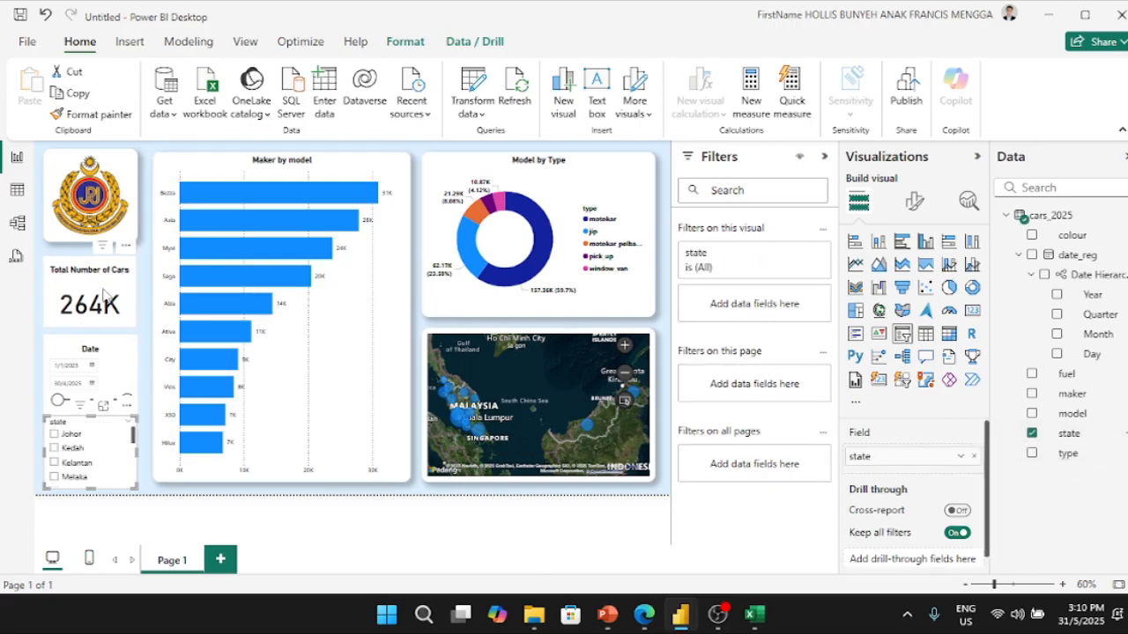
# - Shorten the logo image and the Total Number of Cars card, and place the card directly beneath the logo
pyautogui.click(99, 228)
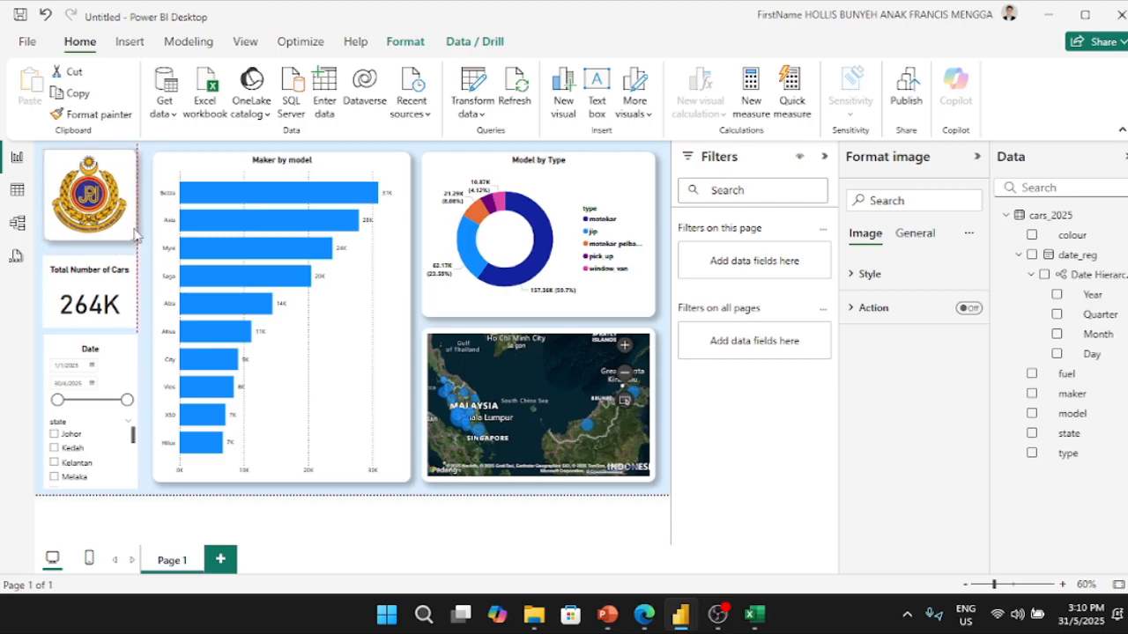
pyautogui.moveTo(89, 242); pyautogui.dragTo(90, 219)
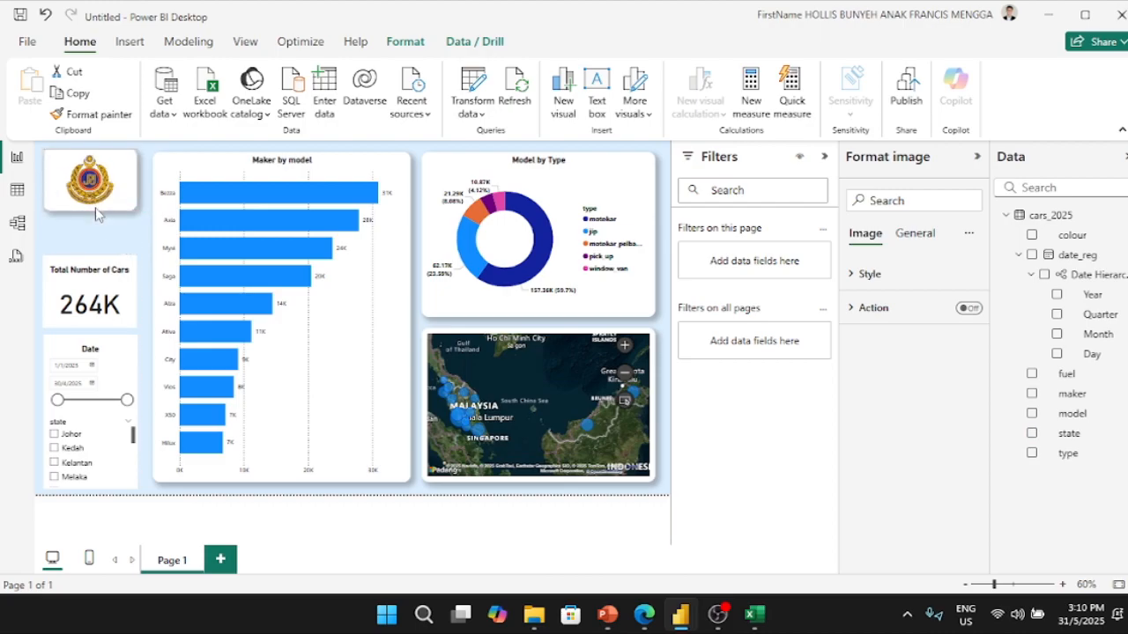
pyautogui.moveTo(79, 265); pyautogui.dragTo(81, 158)
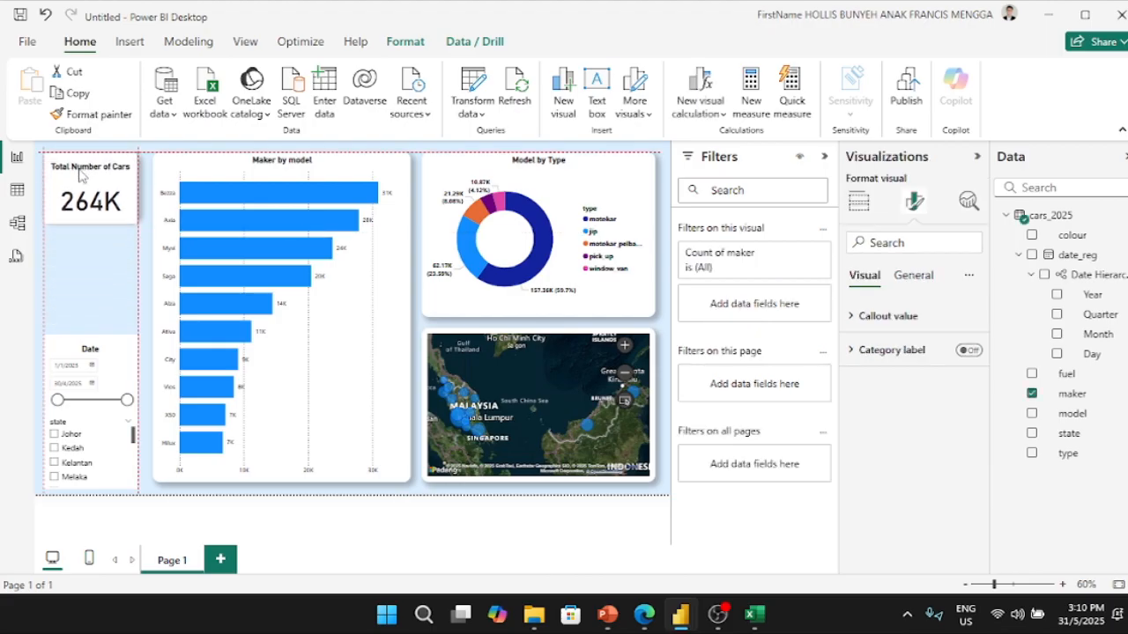
pyautogui.moveTo(90, 224); pyautogui.dragTo(90, 219)
pyautogui.moveTo(91, 174); pyautogui.dragTo(90, 248)
# - Shorten the Date slicer and place it directly beneath the Total Number of Cars card
pyautogui.moveTo(75, 352); pyautogui.dragTo(78, 244)
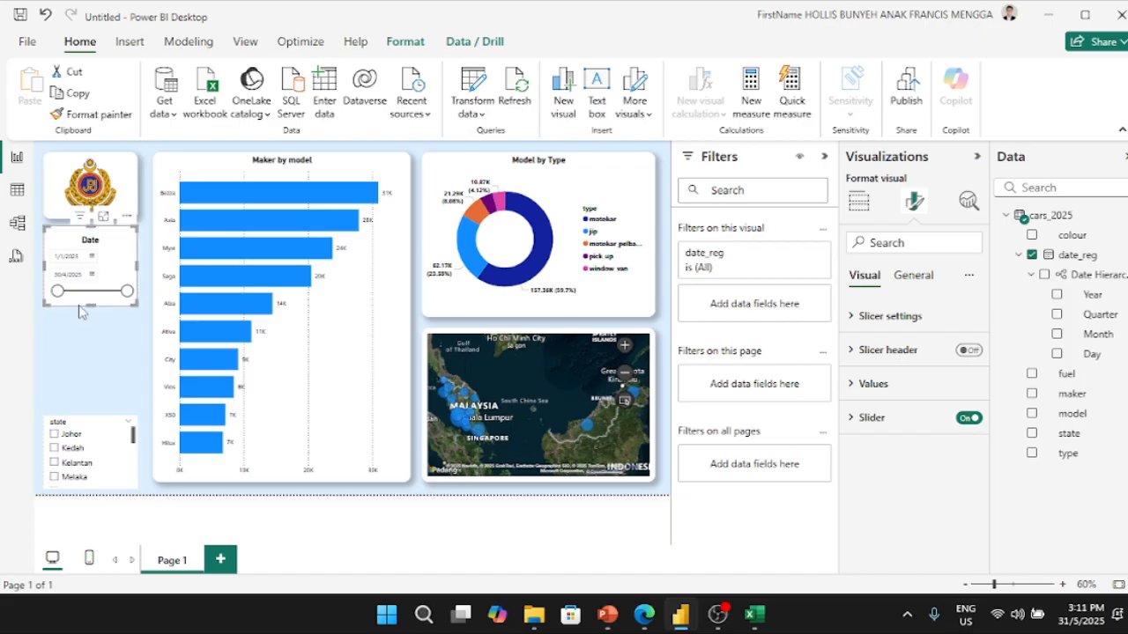
pyautogui.moveTo(90, 306)
pyautogui.mouseDown()
pyautogui.moveTo(93, 284)
pyautogui.moveTo(92, 298)
pyautogui.mouseUp()
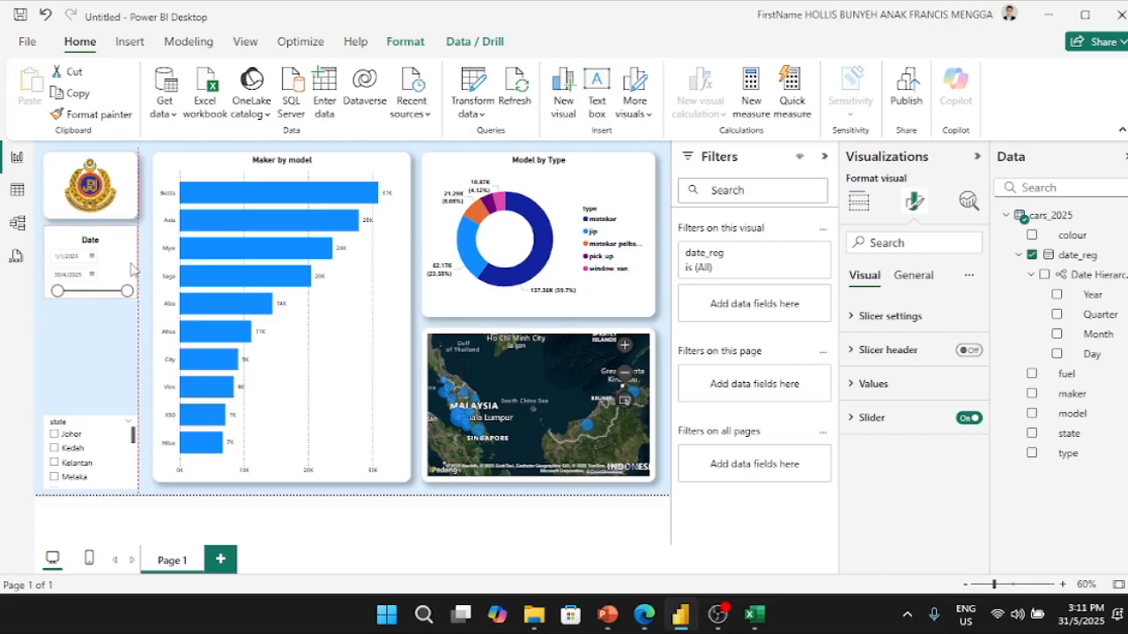
pyautogui.moveTo(113, 261); pyautogui.dragTo(106, 335)
pyautogui.click(40, 354)
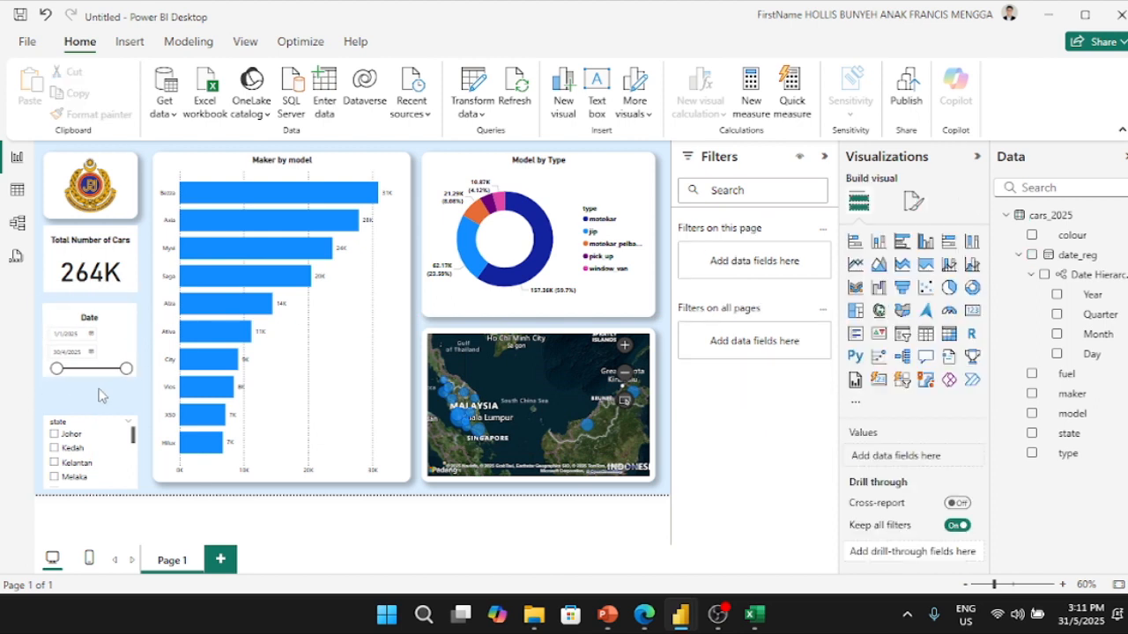
# - Copy the logo image's formatting with Format Painter onto the Total Number of Cars card and the Date slicer
pyautogui.click(125, 205)
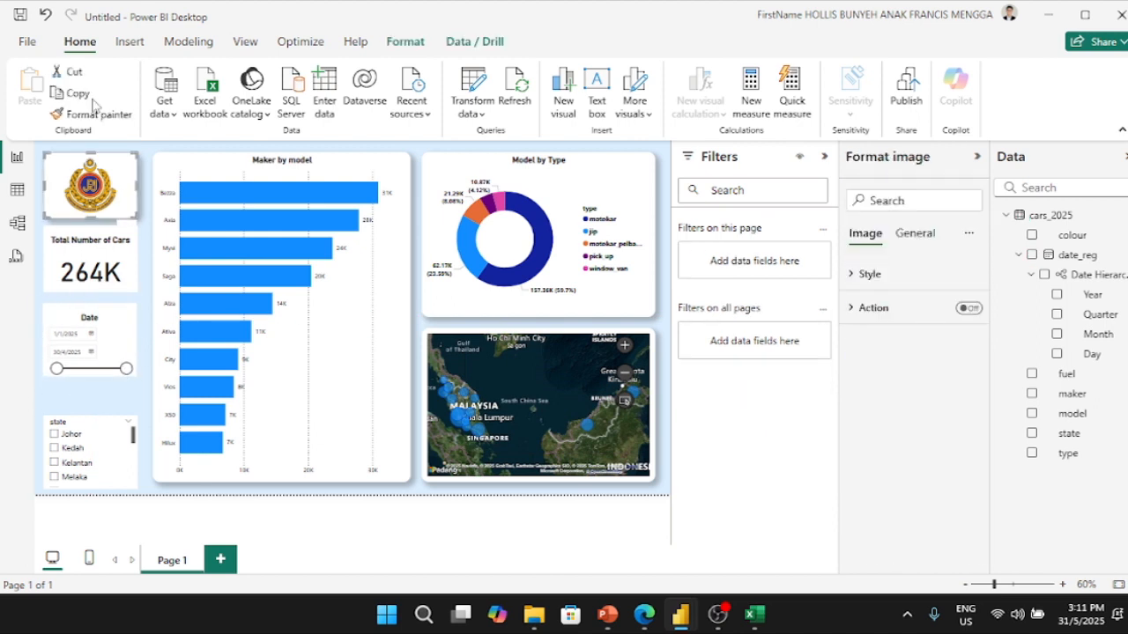
pyautogui.click(99, 116)
pyautogui.click(70, 262)
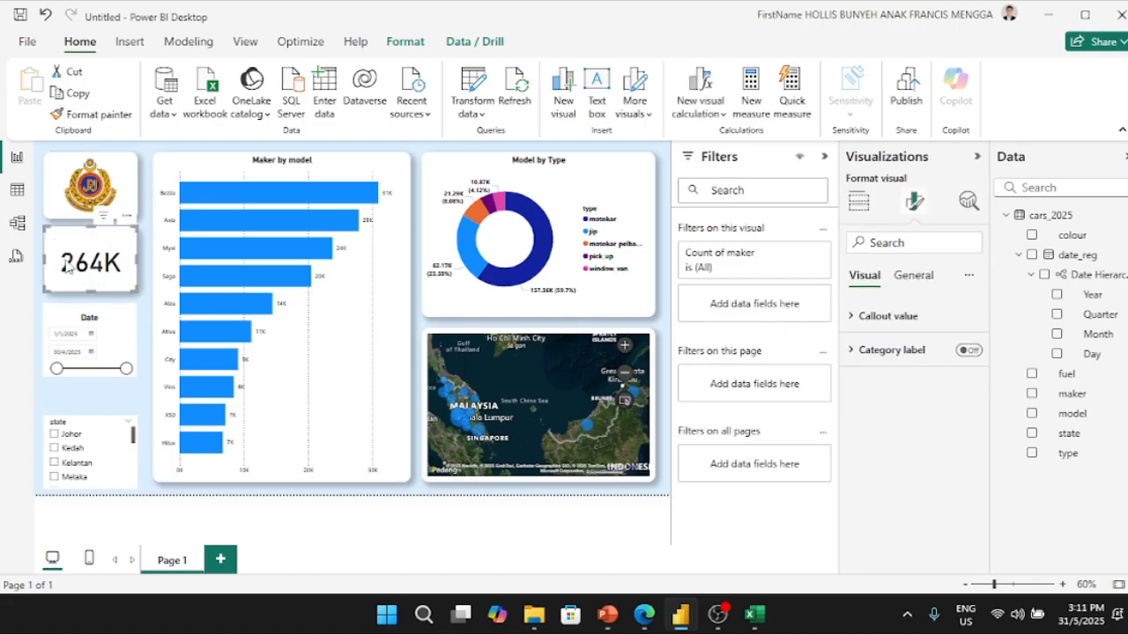
pyautogui.click(141, 307)
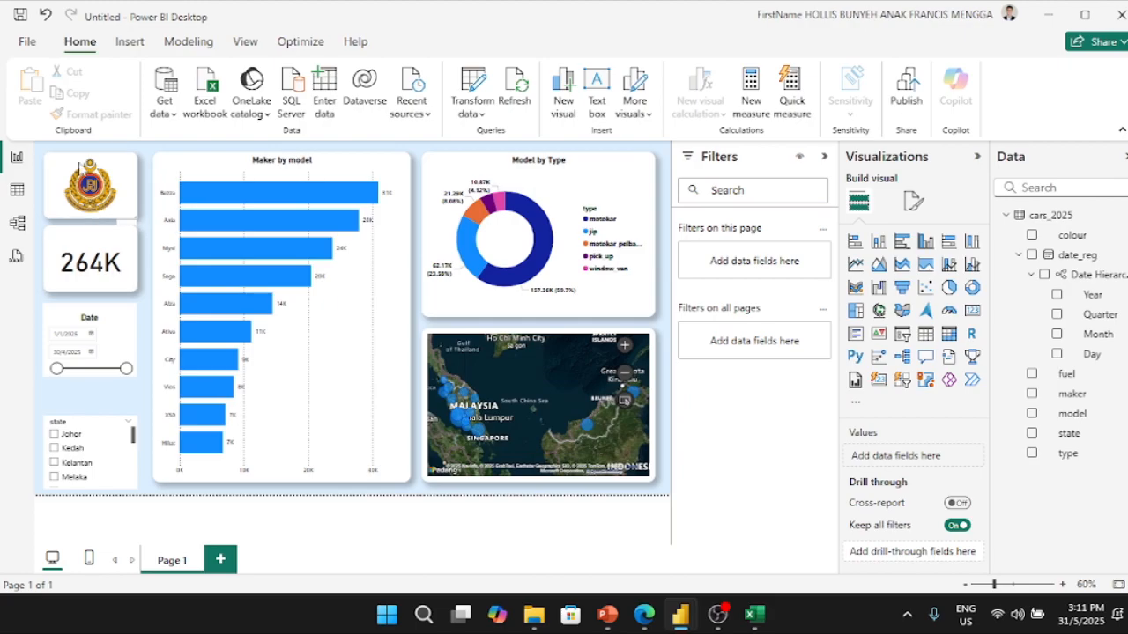
pyautogui.click(92, 207)
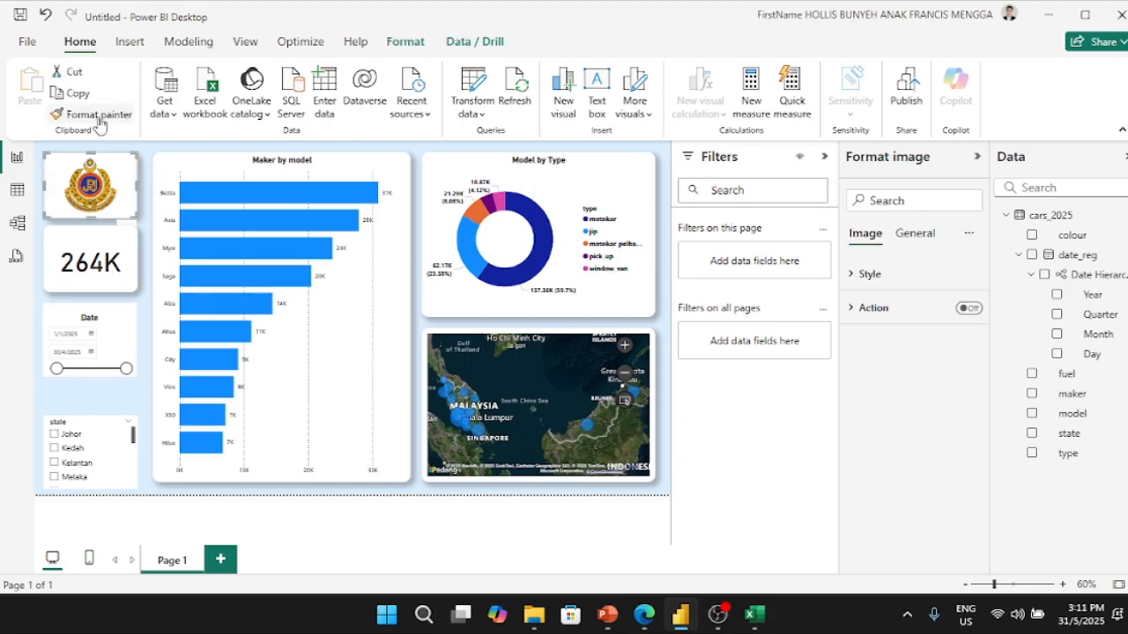
pyautogui.click(66, 312)
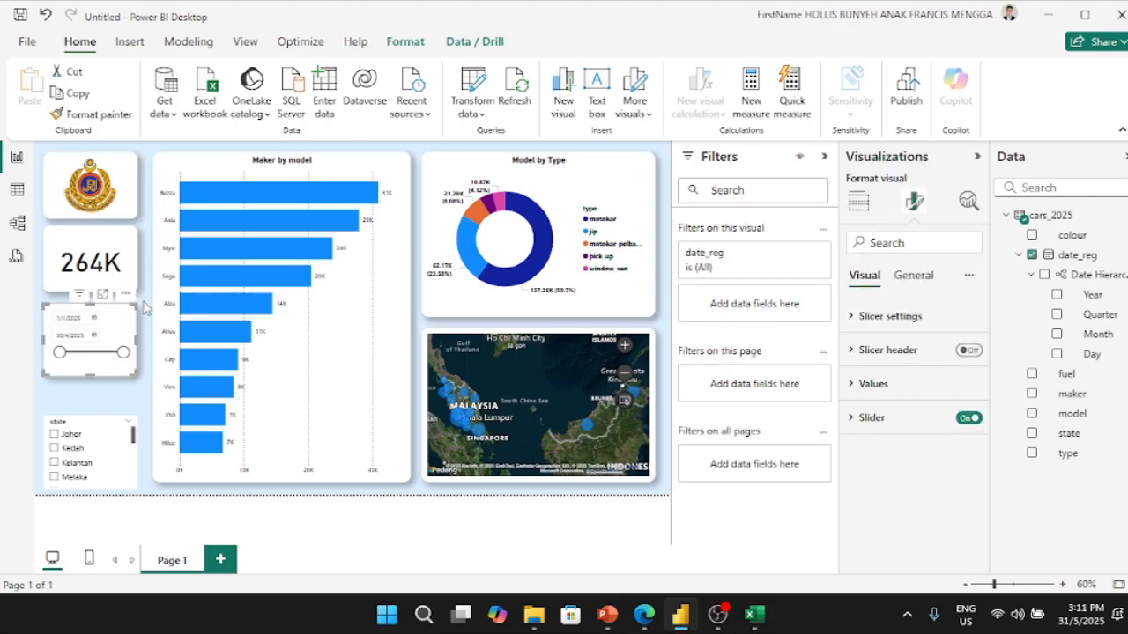
# - Place the state slicer directly beneath the Date slicer and copy the Date slicer's formatting onto it with Format Painter
pyautogui.moveTo(82, 404); pyautogui.dragTo(84, 313)
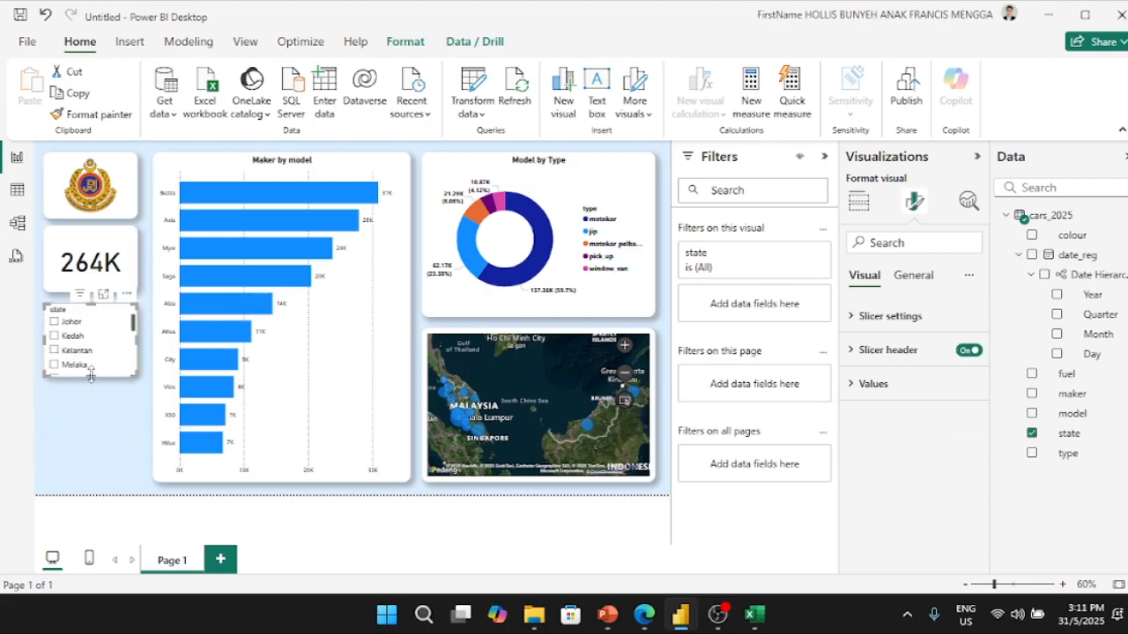
pyautogui.moveTo(95, 325); pyautogui.dragTo(94, 412)
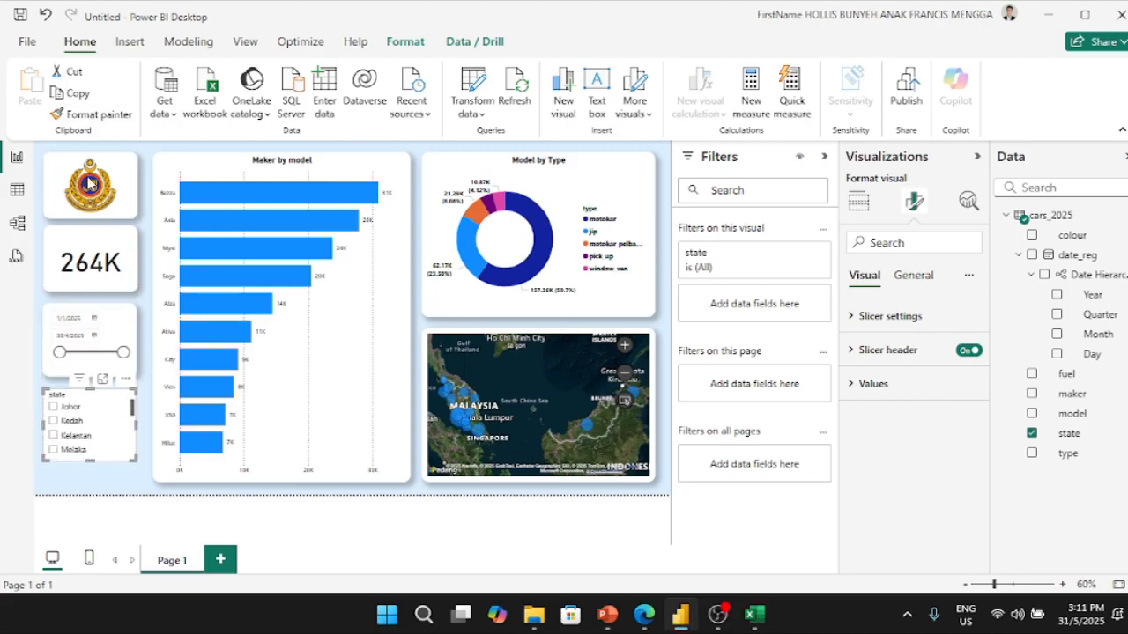
pyautogui.click(94, 318)
pyautogui.click(105, 116)
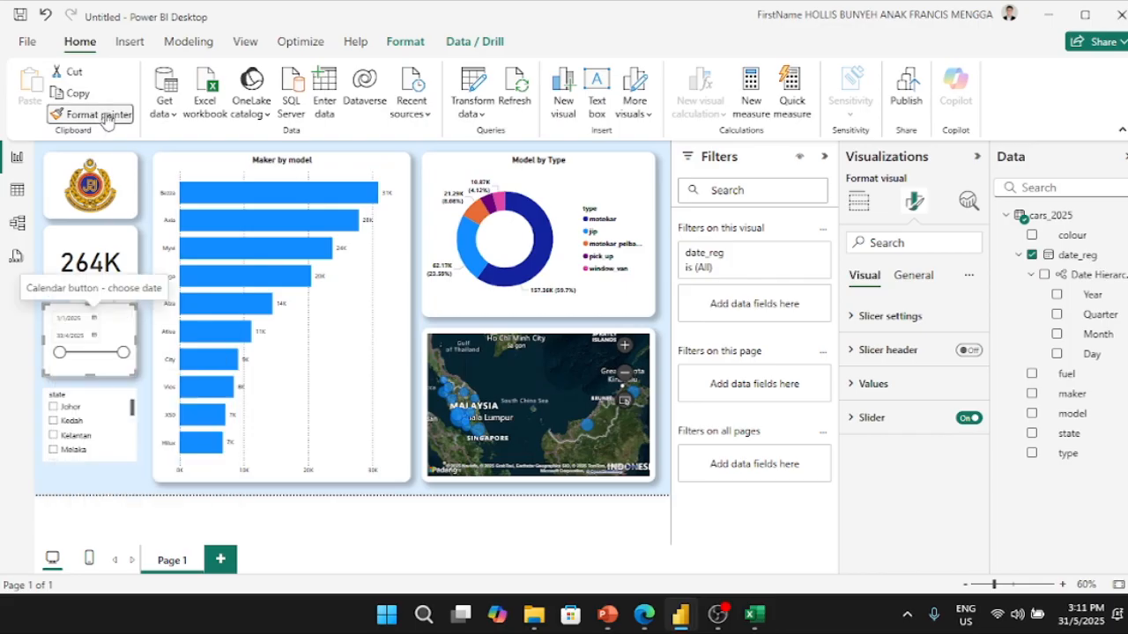
pyautogui.click(97, 397)
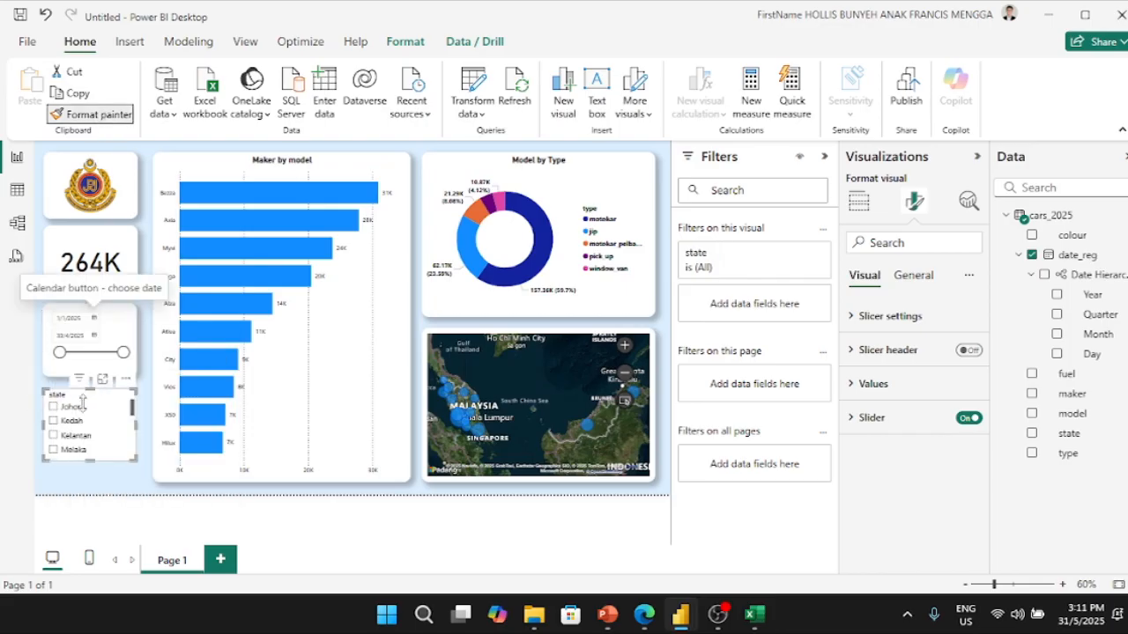
pyautogui.click(134, 483)
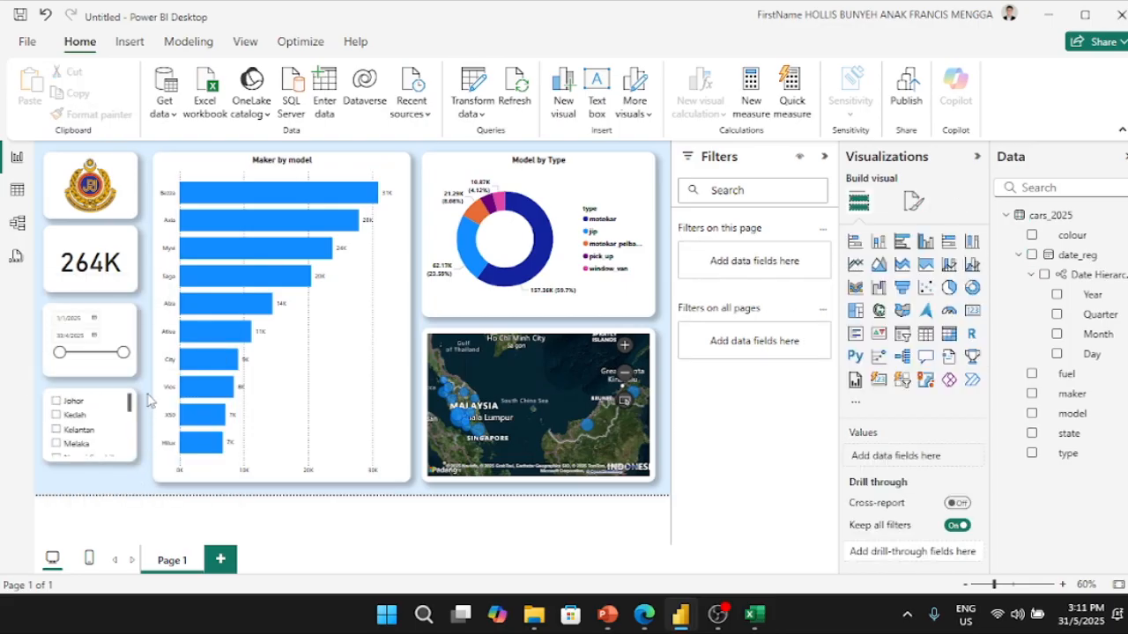
# - Show the Date slicer's title and centre it horizontally
pyautogui.click(122, 331)
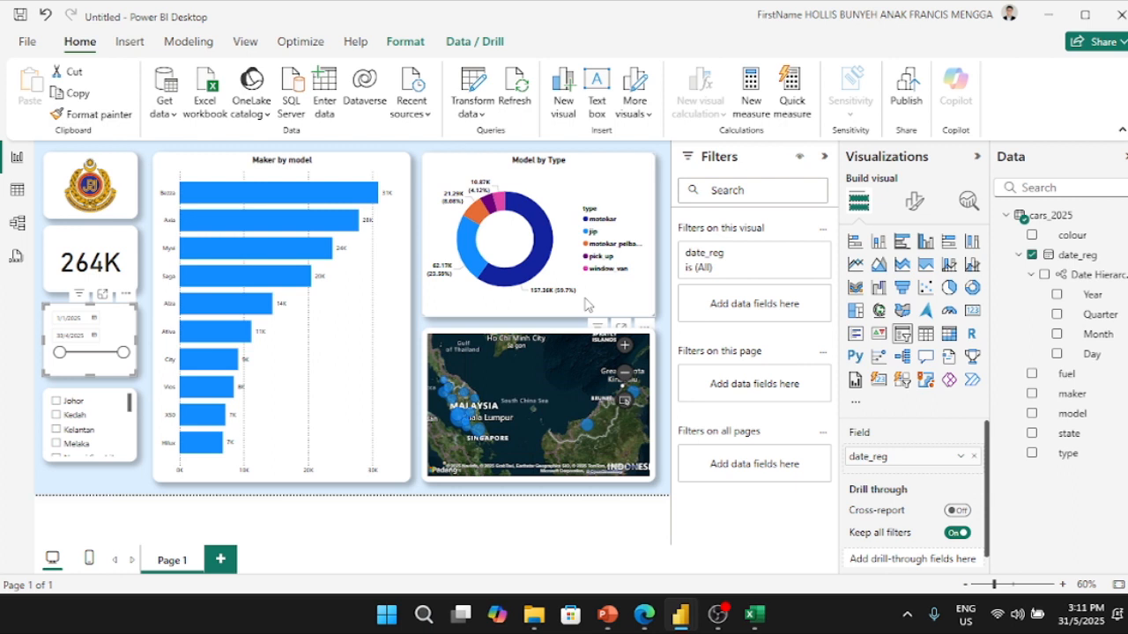
pyautogui.click(917, 203)
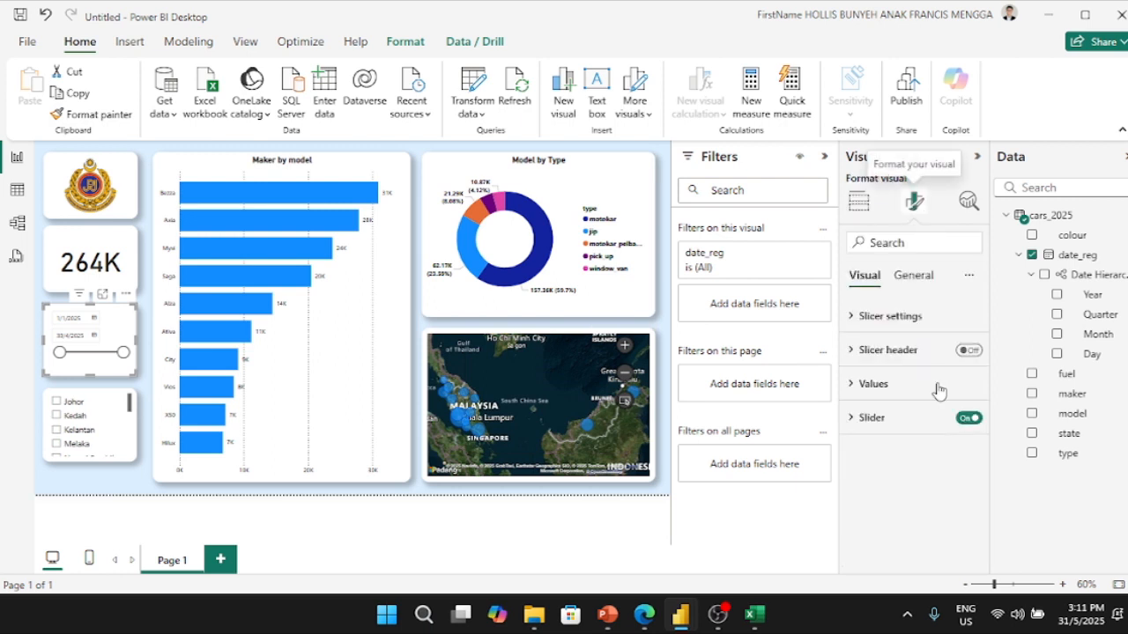
pyautogui.click(912, 315)
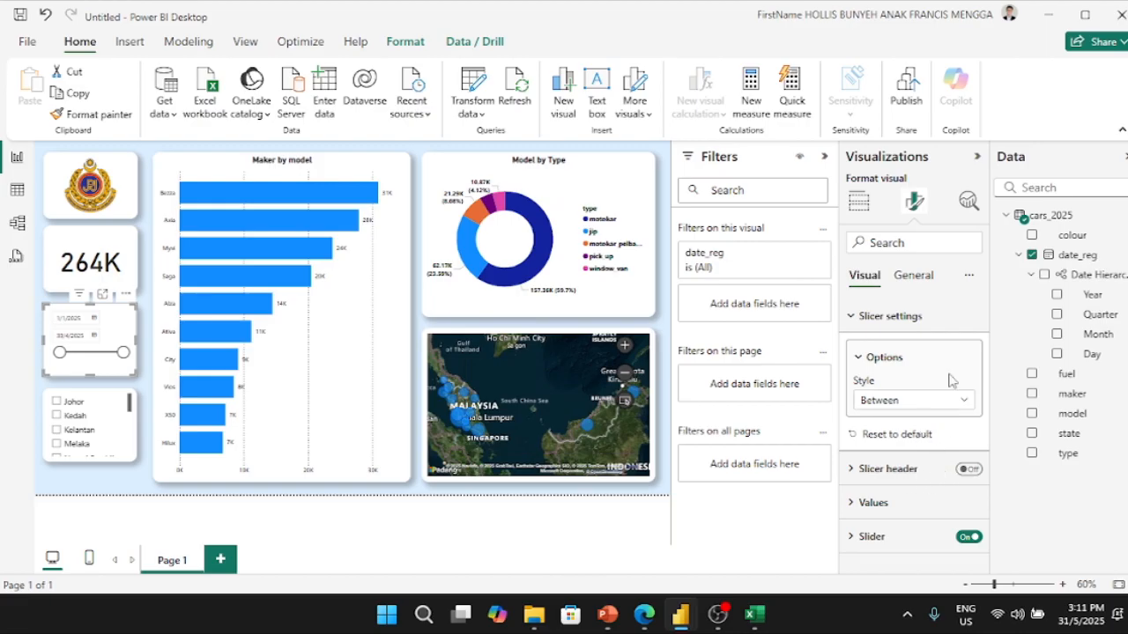
pyautogui.click(913, 275)
pyautogui.click(969, 350)
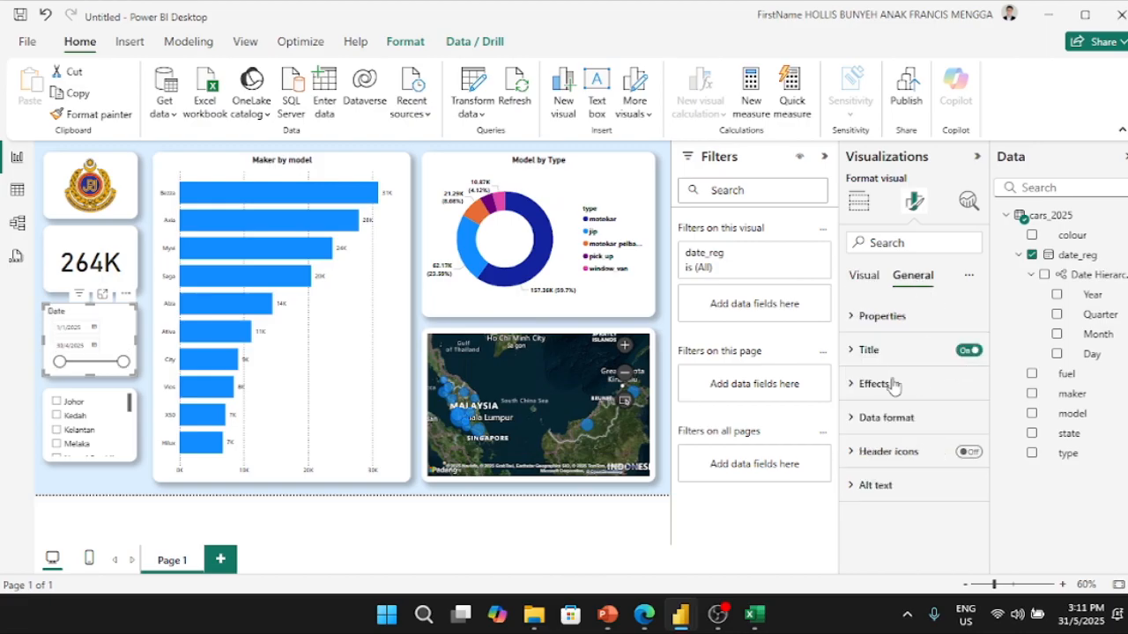
pyautogui.click(872, 351)
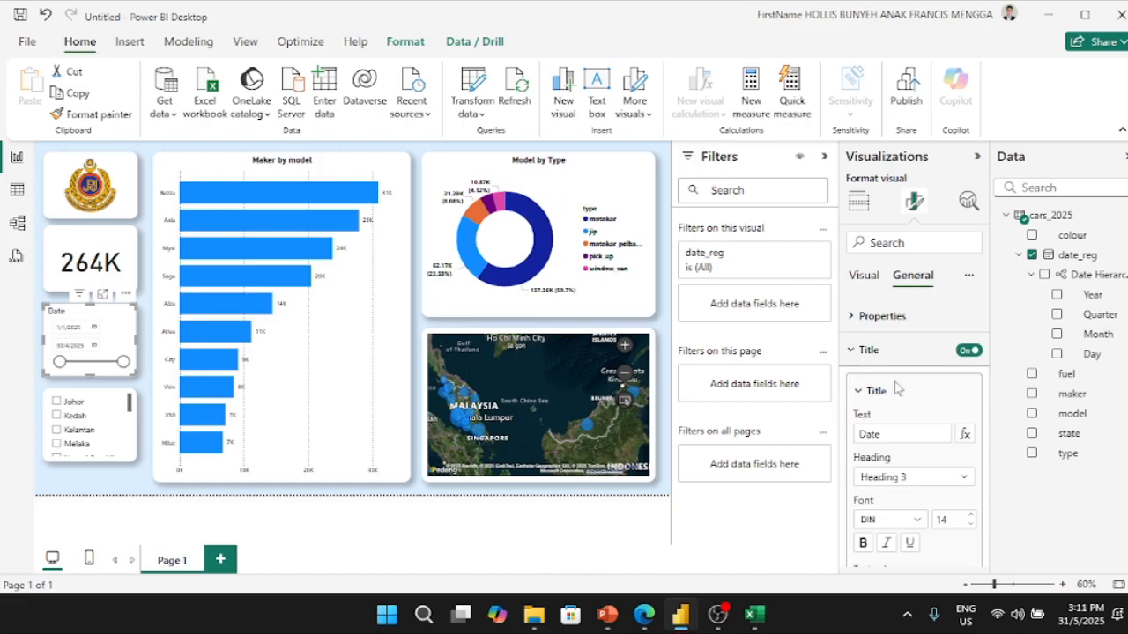
pyautogui.scroll(-2, 881, 525)
pyautogui.click(886, 487)
# - Show the title on the Total Number of Cars card and make it bold
pyautogui.click(99, 250)
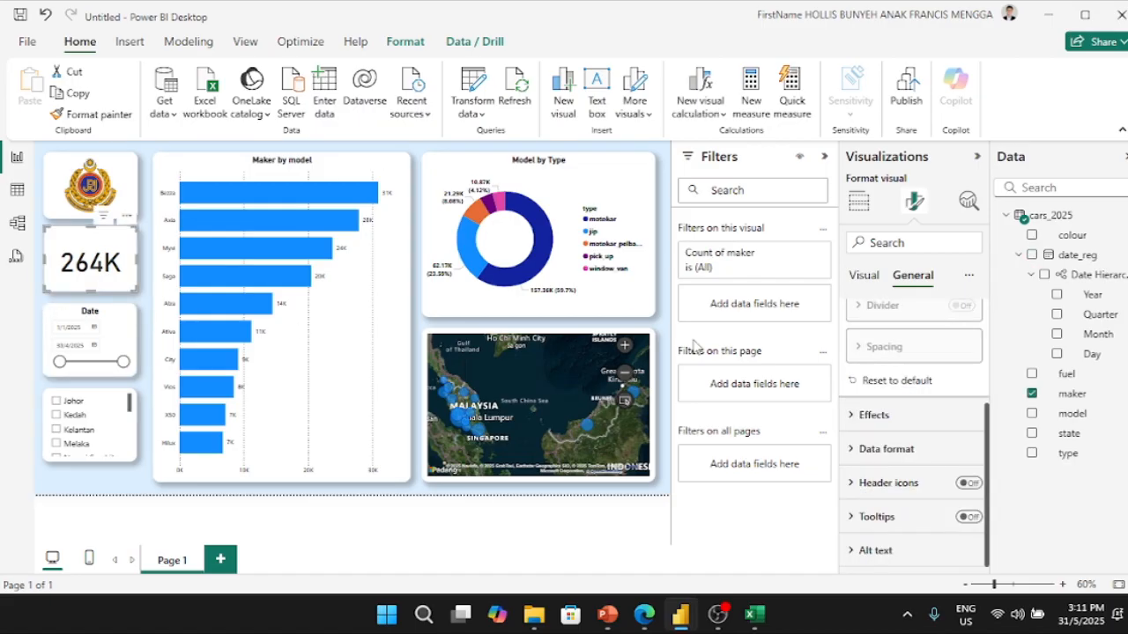
pyautogui.scroll(3, 903, 450)
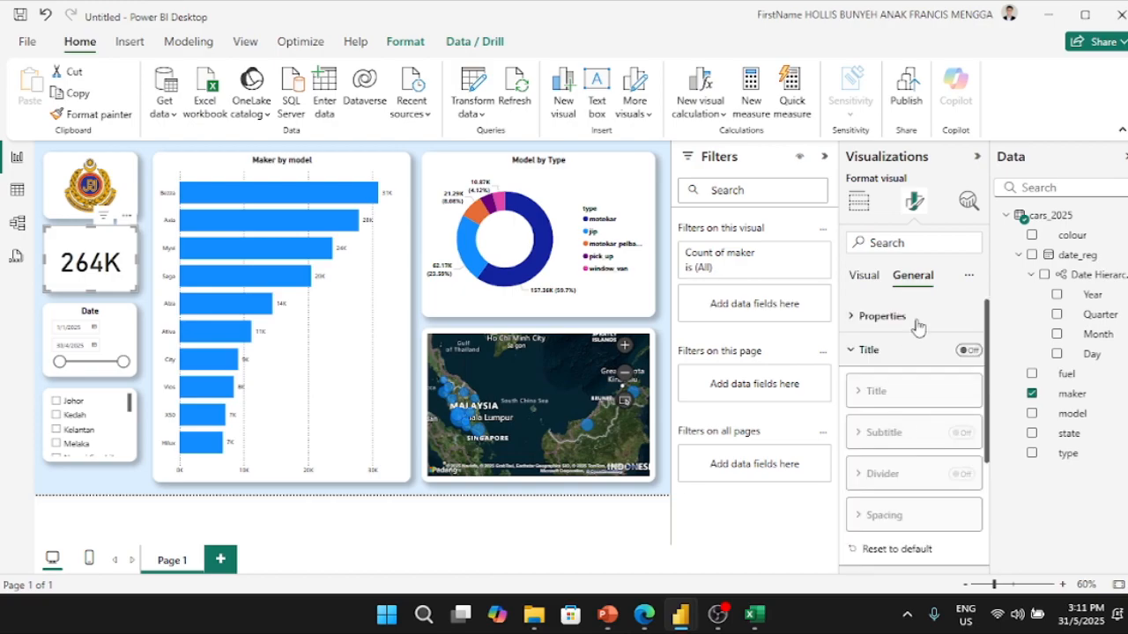
pyautogui.click(969, 350)
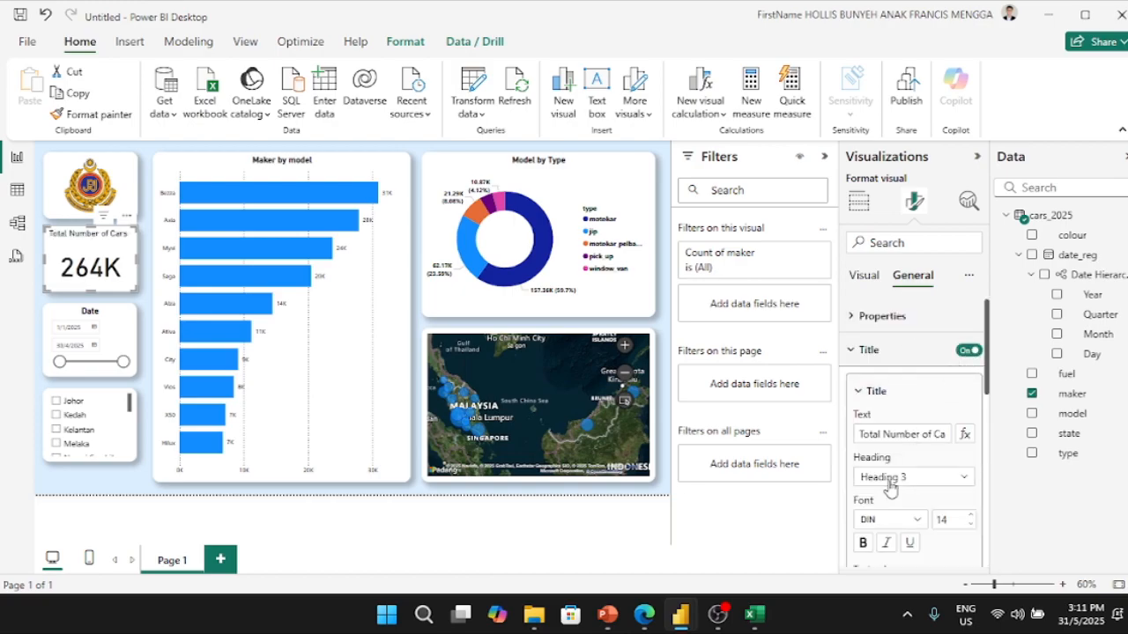
pyautogui.click(864, 544)
pyautogui.scroll(-3, 872, 528)
pyautogui.scroll(3, 914, 397)
pyautogui.scroll(-3, 907, 489)
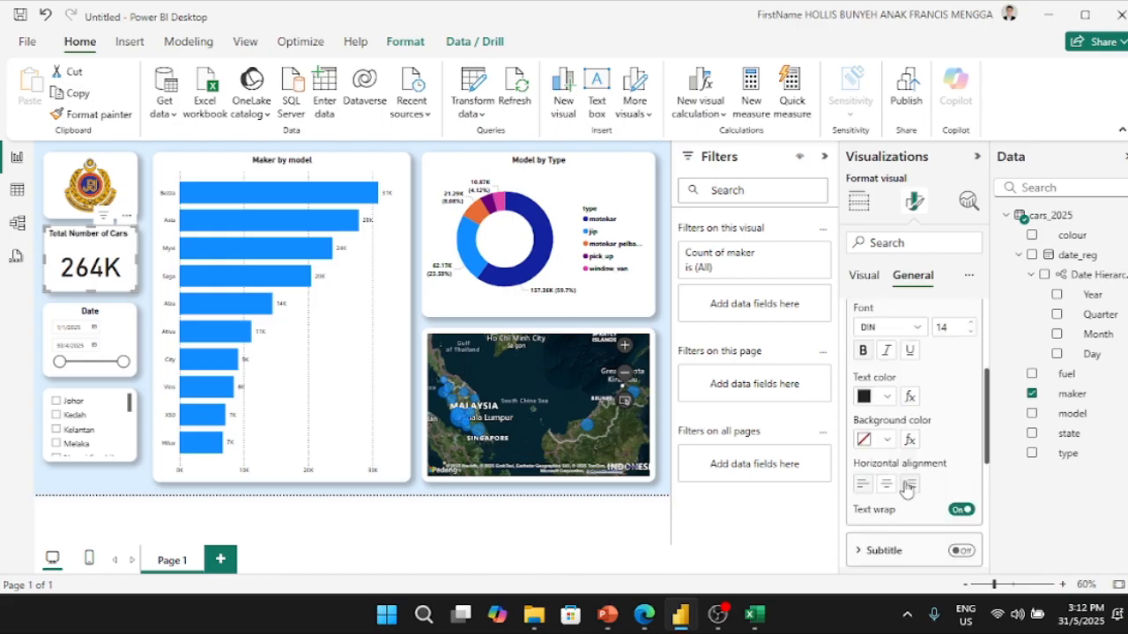
pyautogui.scroll(-3, 919, 514)
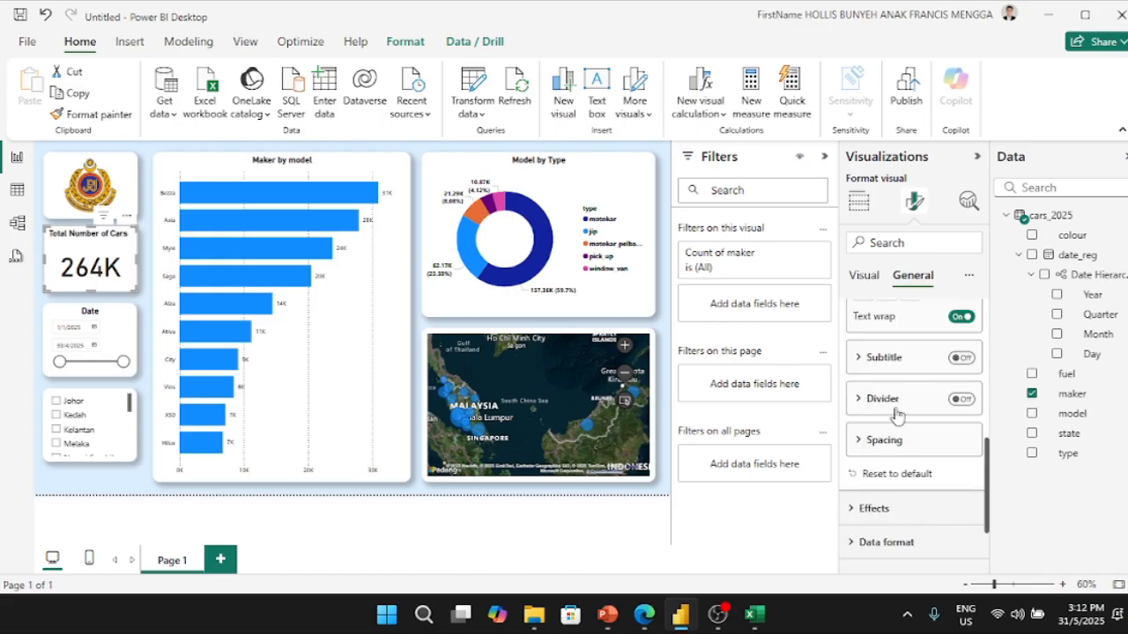
pyautogui.scroll(3, 907, 440)
pyautogui.scroll(-5, 925, 502)
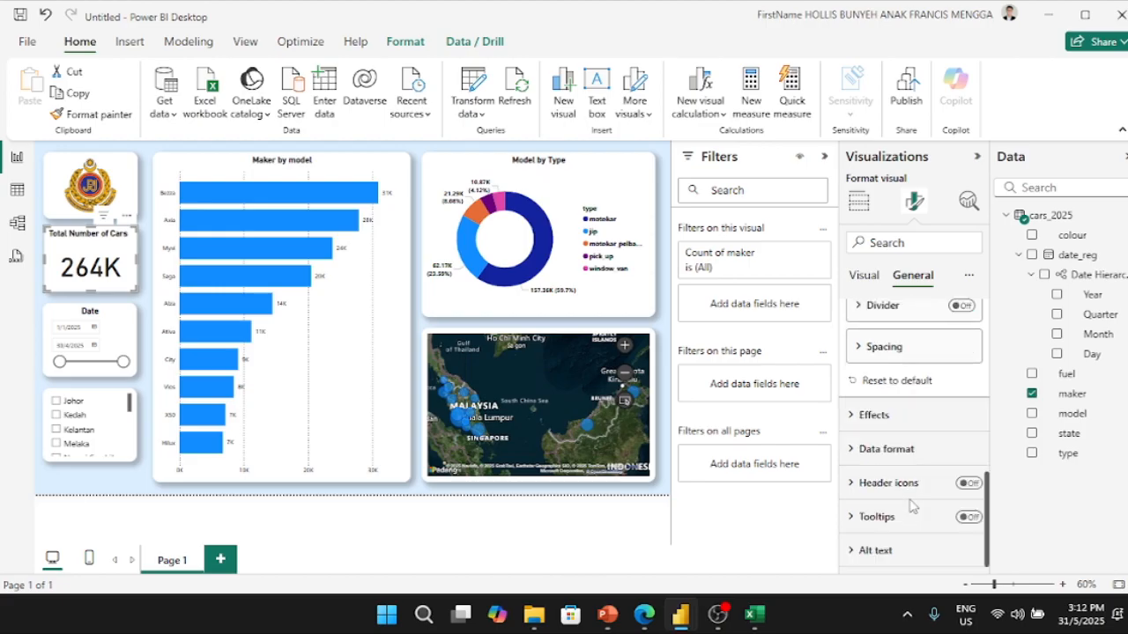
pyautogui.scroll(5, 888, 460)
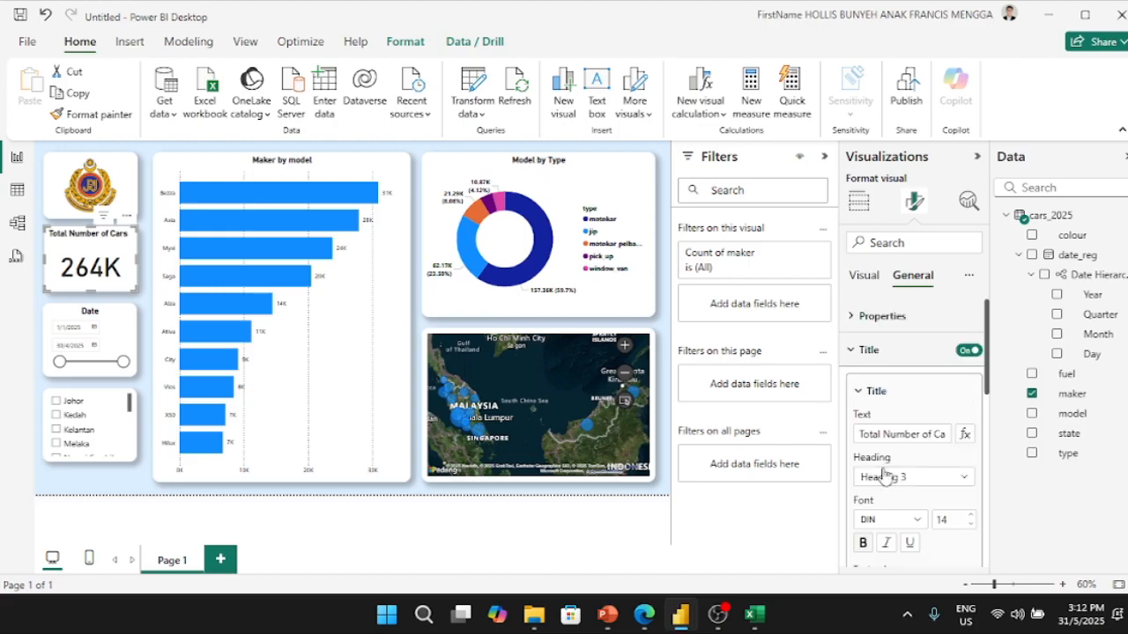
# - Set the top padding of the Total Number of Cars card to 20 px
pyautogui.click(907, 316)
pyautogui.click(886, 555)
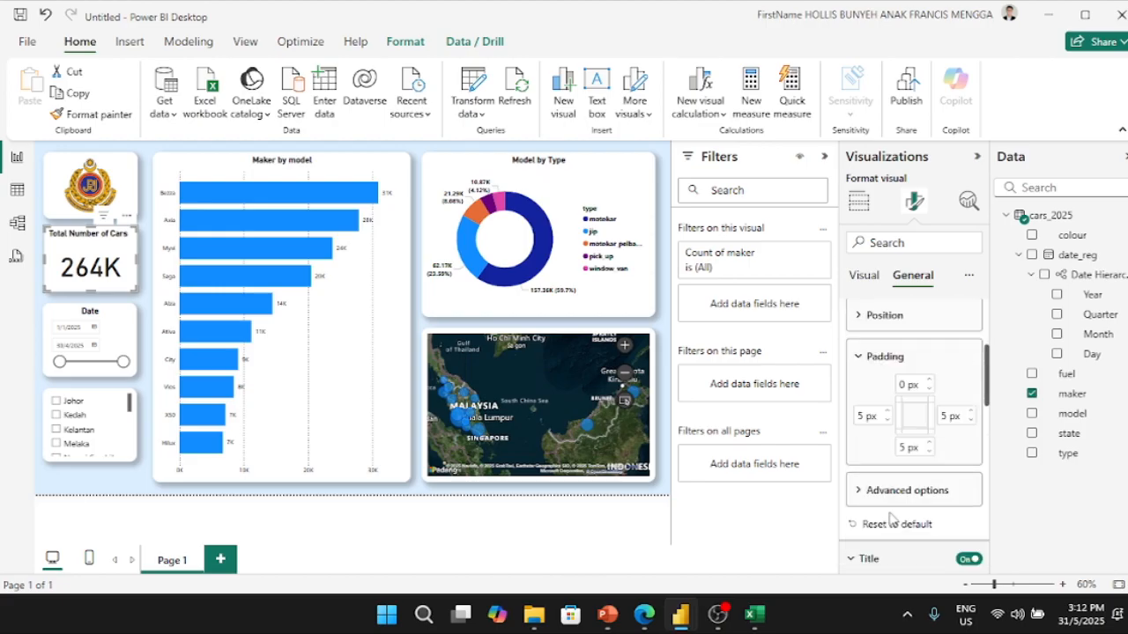
pyautogui.doubleClick(908, 385)
pyautogui.write('20')
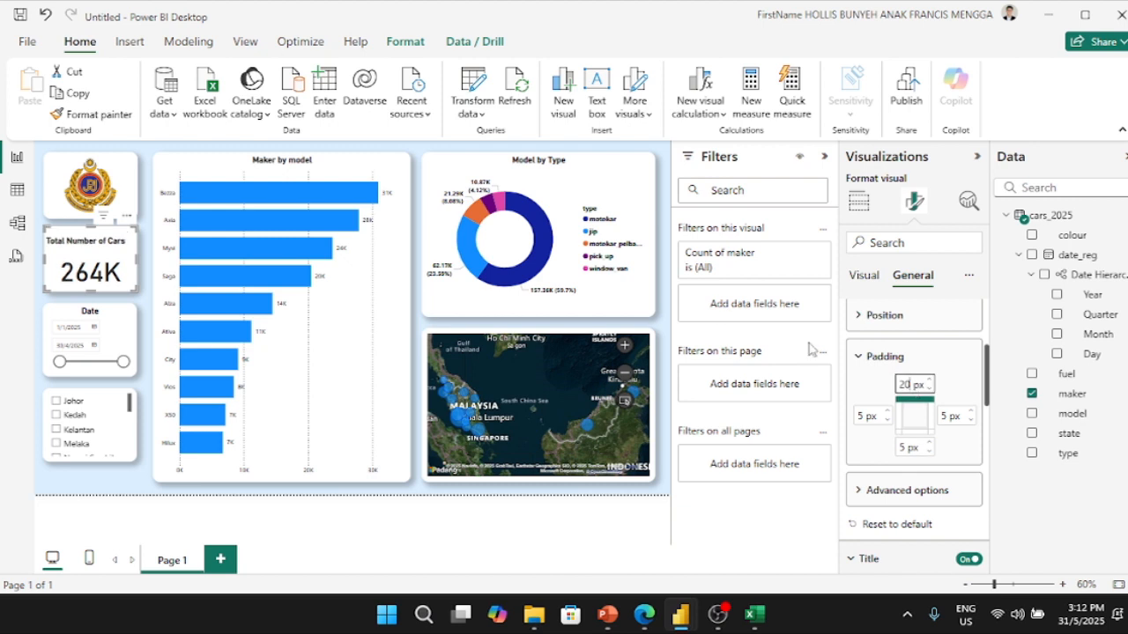
pyautogui.click(90, 474)
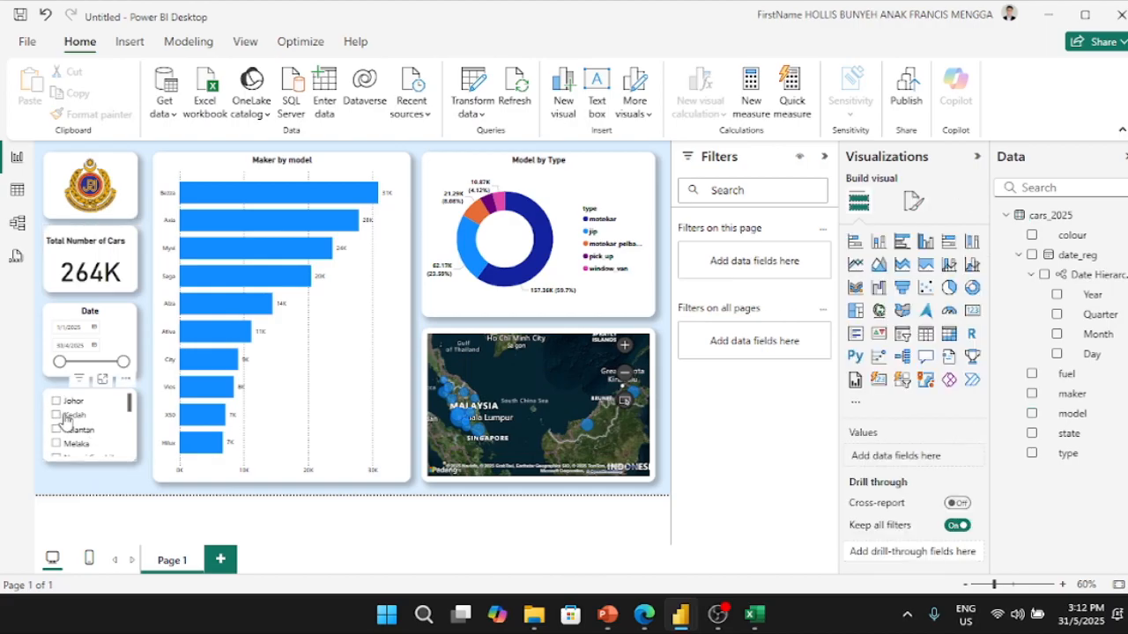
# - Look through the state slicer's list and filter the report by Johor and by Kelantan in turn, clearing each selection
pyautogui.scroll(-3, 67, 423)
pyautogui.scroll(3, 67, 421)
pyautogui.scroll(-3, 70, 433)
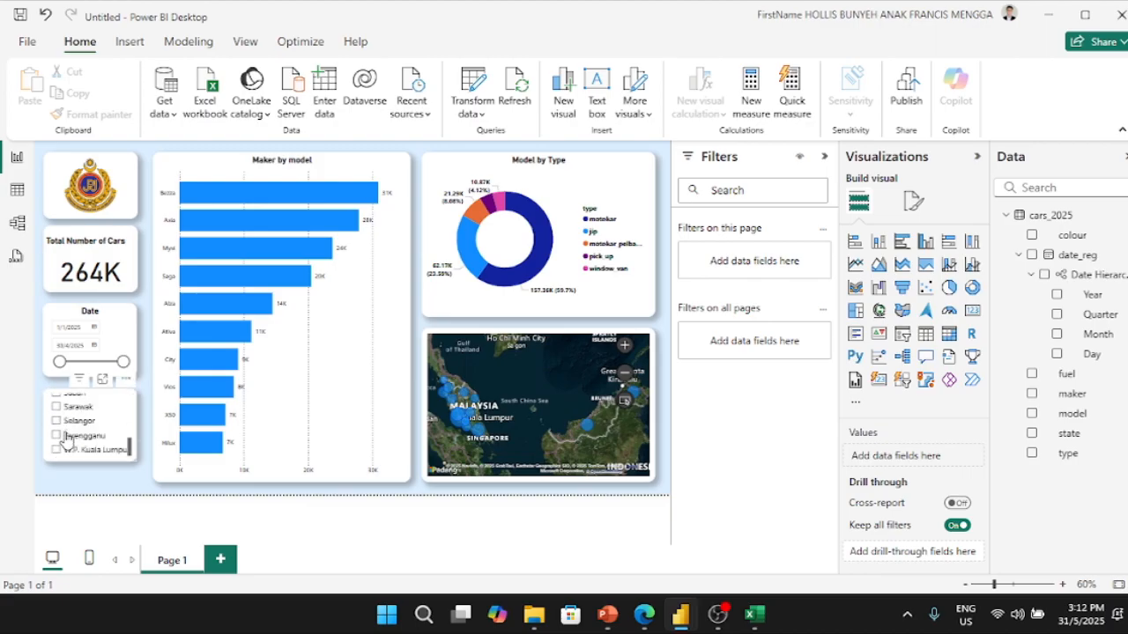
pyautogui.scroll(3, 85, 432)
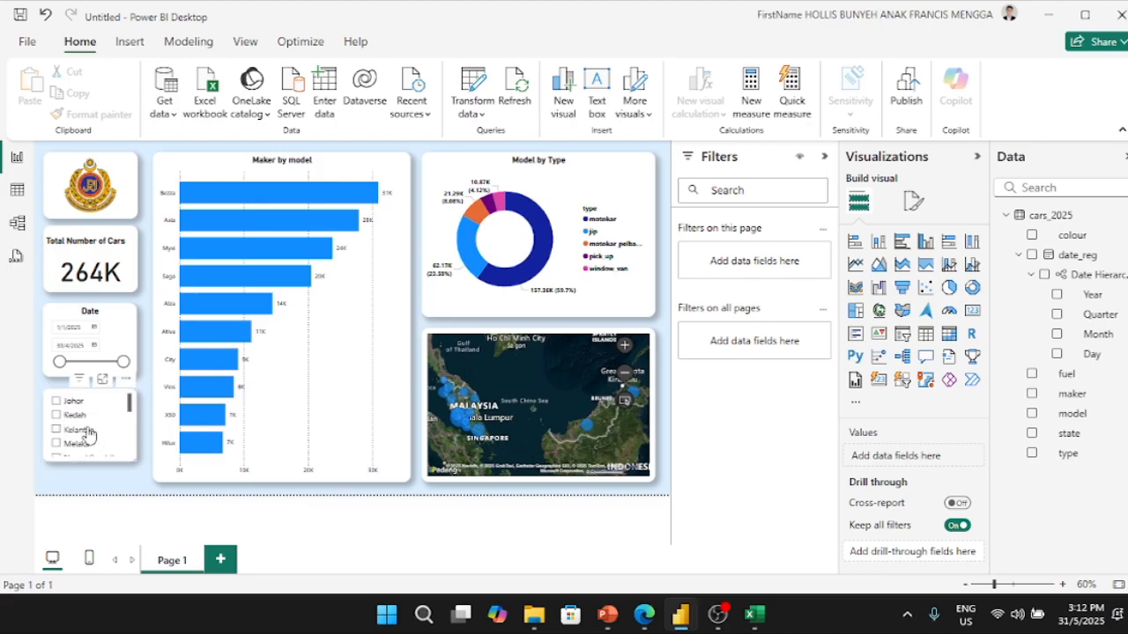
pyautogui.click(56, 403)
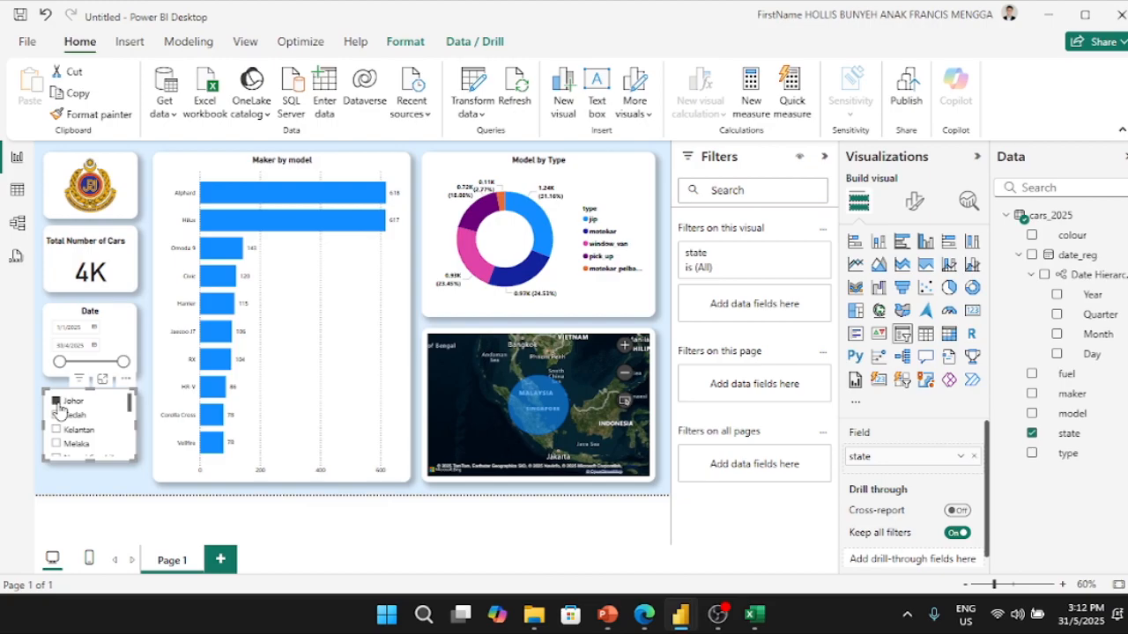
pyautogui.click(55, 404)
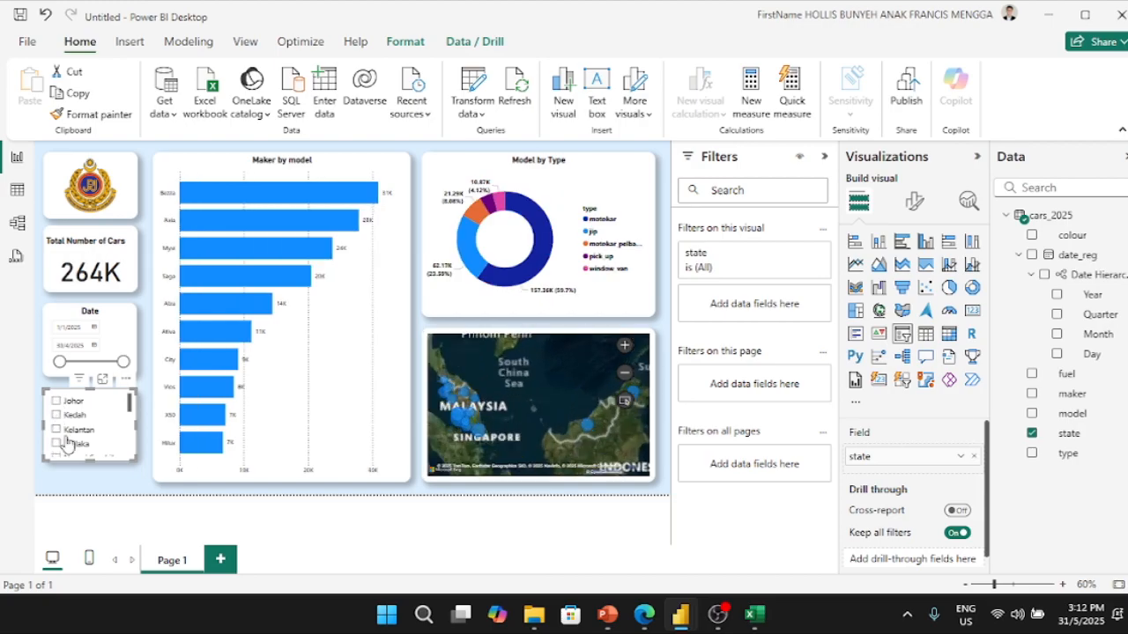
pyautogui.click(56, 430)
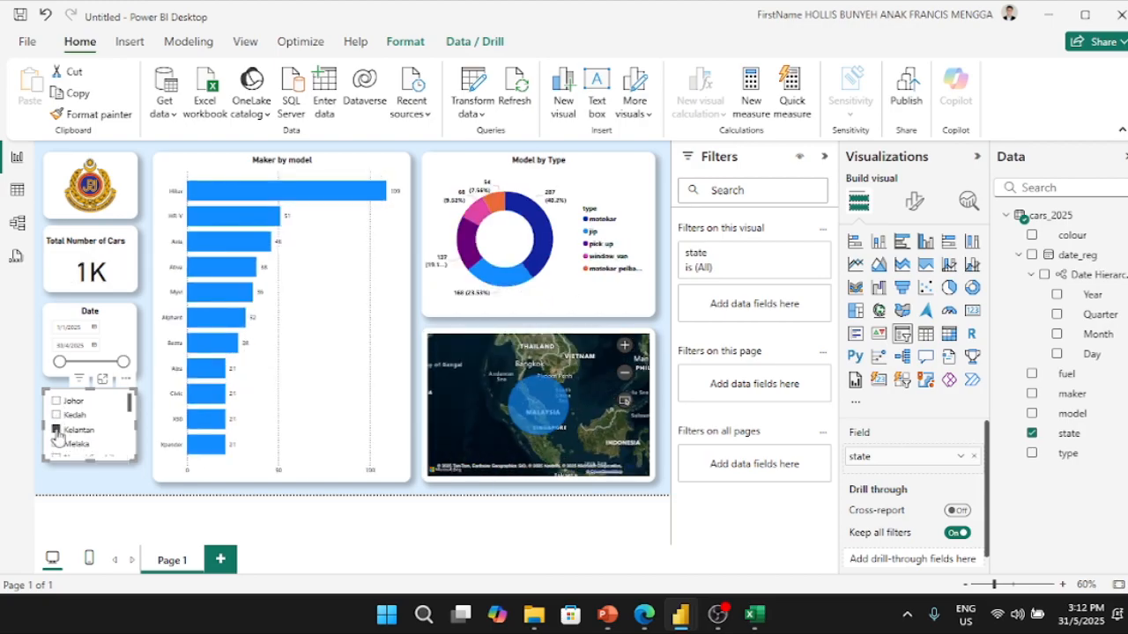
pyautogui.click(56, 430)
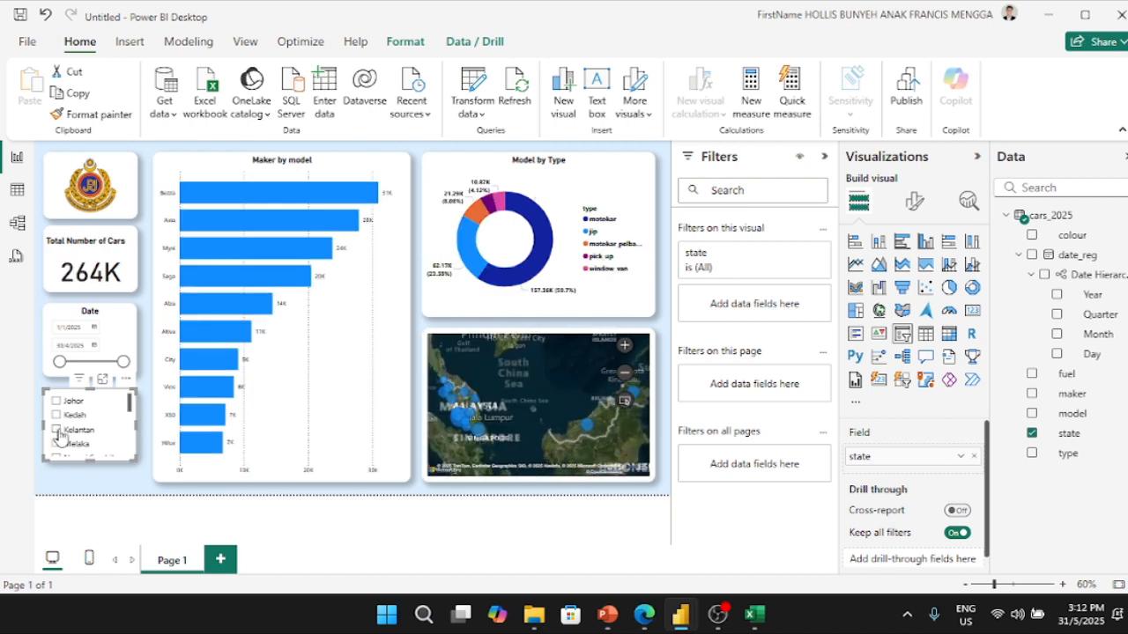
# - Filter the report by Sabah and by W.P. Kuala Lumpur in turn, clearing each selection
pyautogui.scroll(-3, 58, 439)
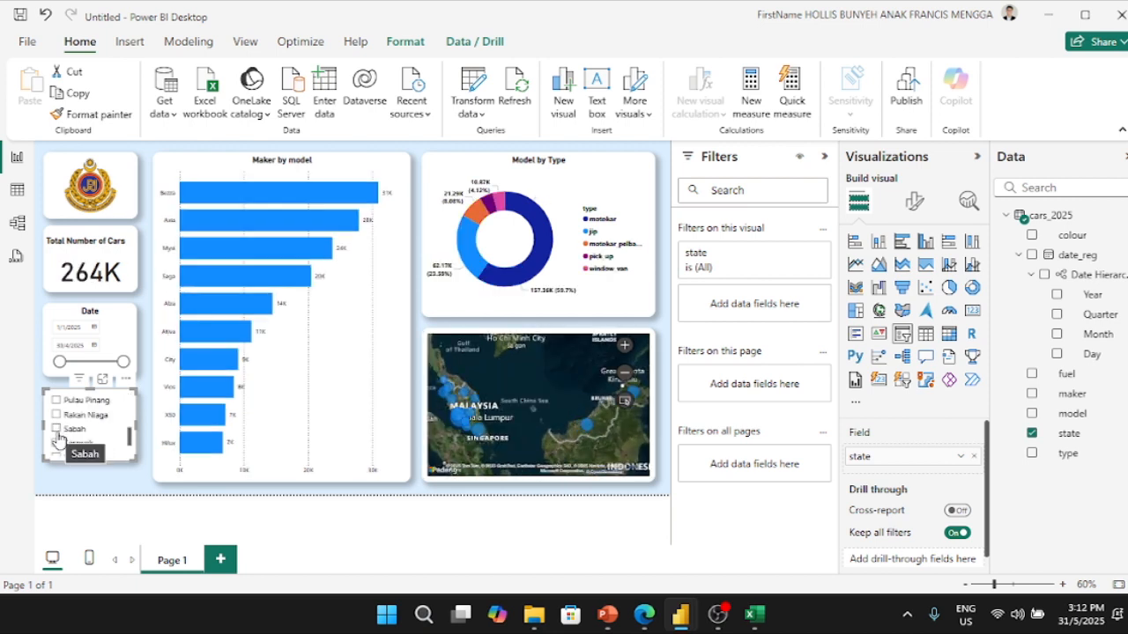
pyautogui.click(57, 431)
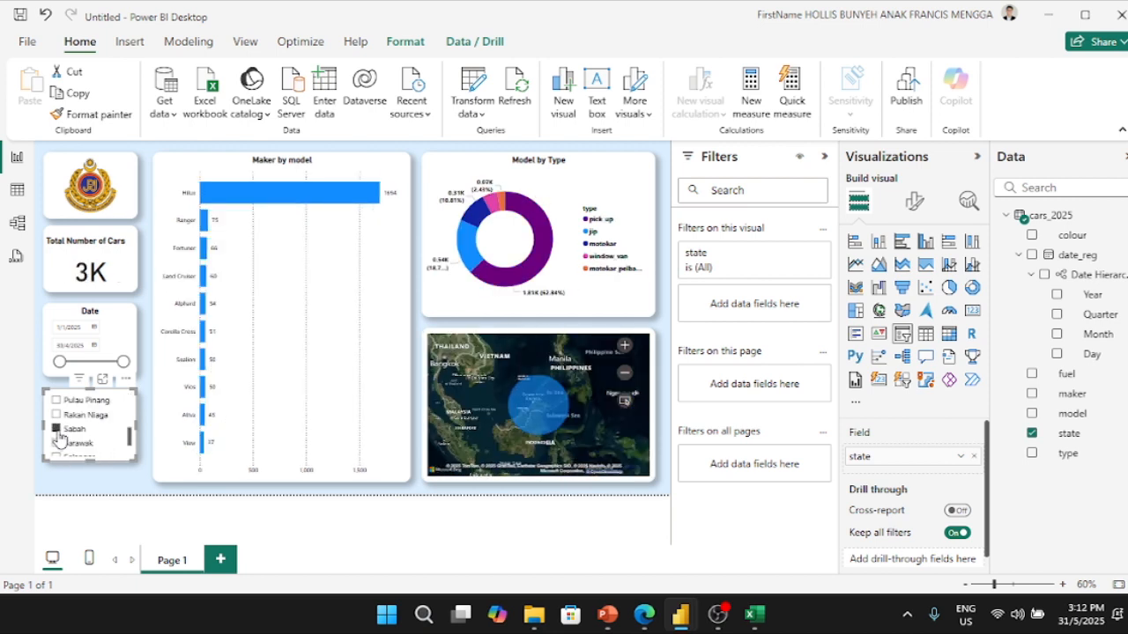
pyautogui.click(56, 430)
pyautogui.scroll(-2, 58, 439)
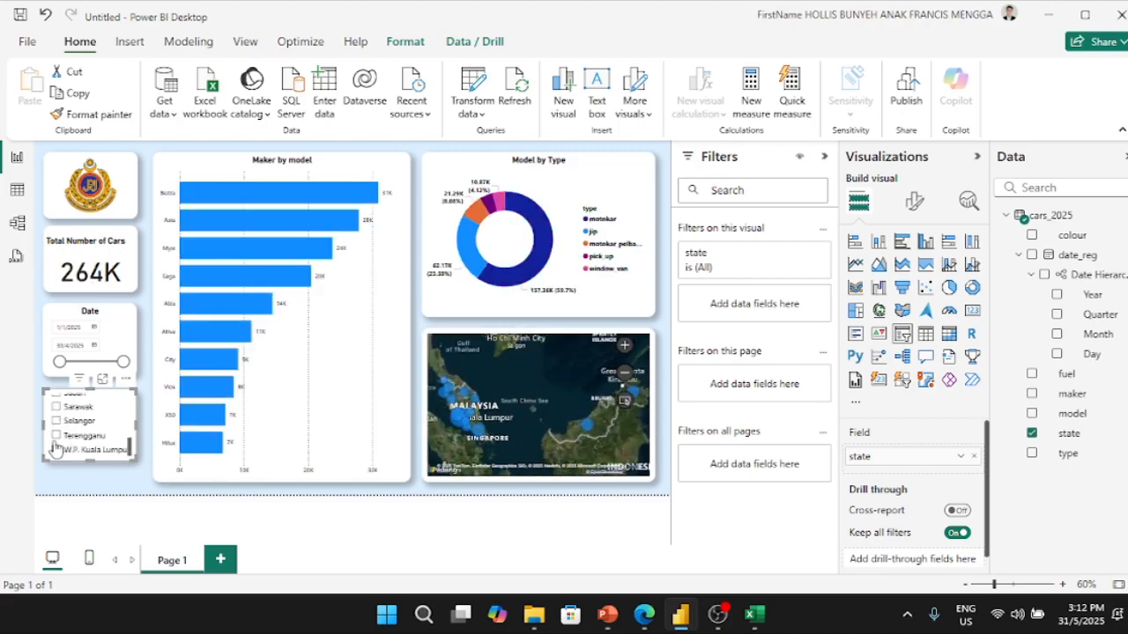
pyautogui.click(56, 450)
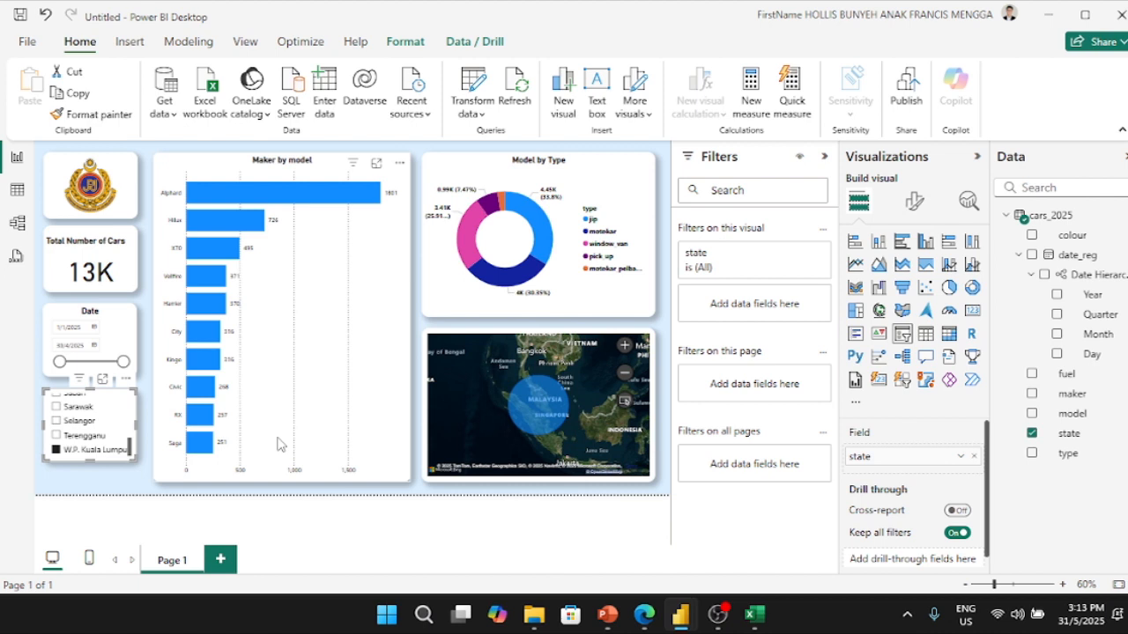
pyautogui.click(57, 449)
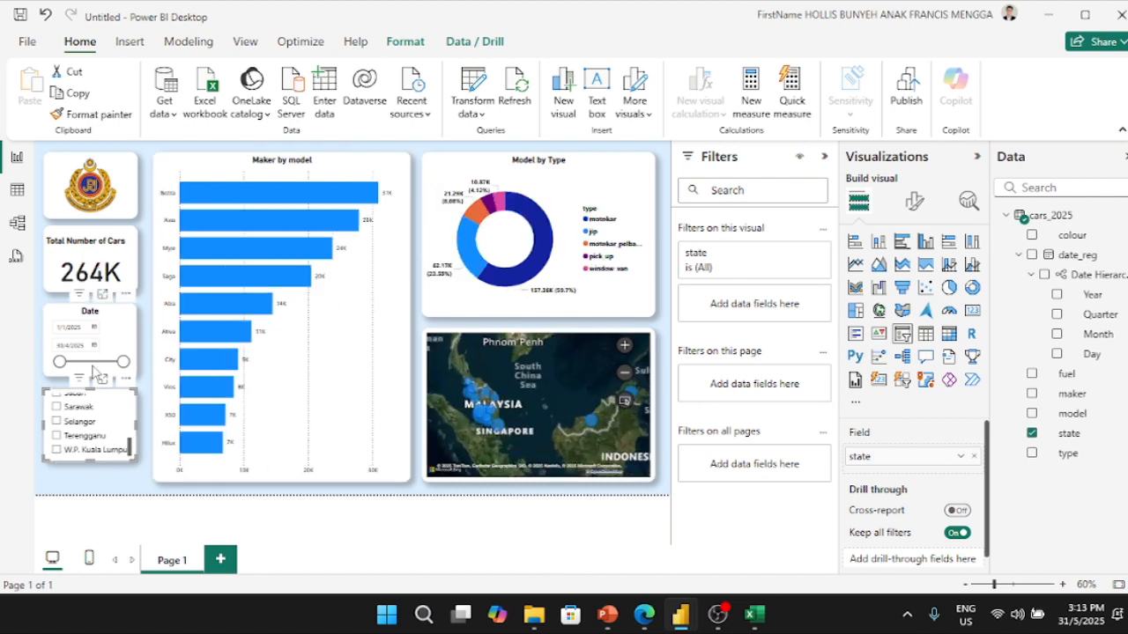
# - Nudge the Date slicer slightly to adjust its position between the card and the state slicer
pyautogui.click(63, 310)
pyautogui.moveTo(62, 309); pyautogui.dragTo(64, 318)
pyautogui.click(87, 397)
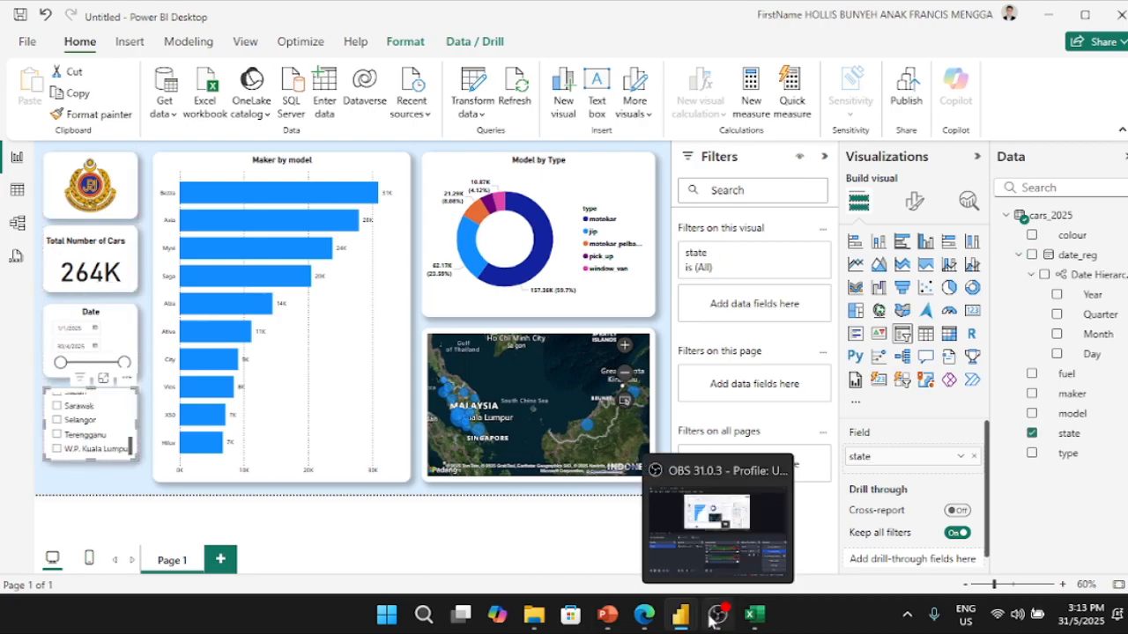
# - Switch to the Malaysian Car report and compare its Home page with its Detail Analysis page
pyautogui.moveTo(680, 615)
pyautogui.click(633, 567)
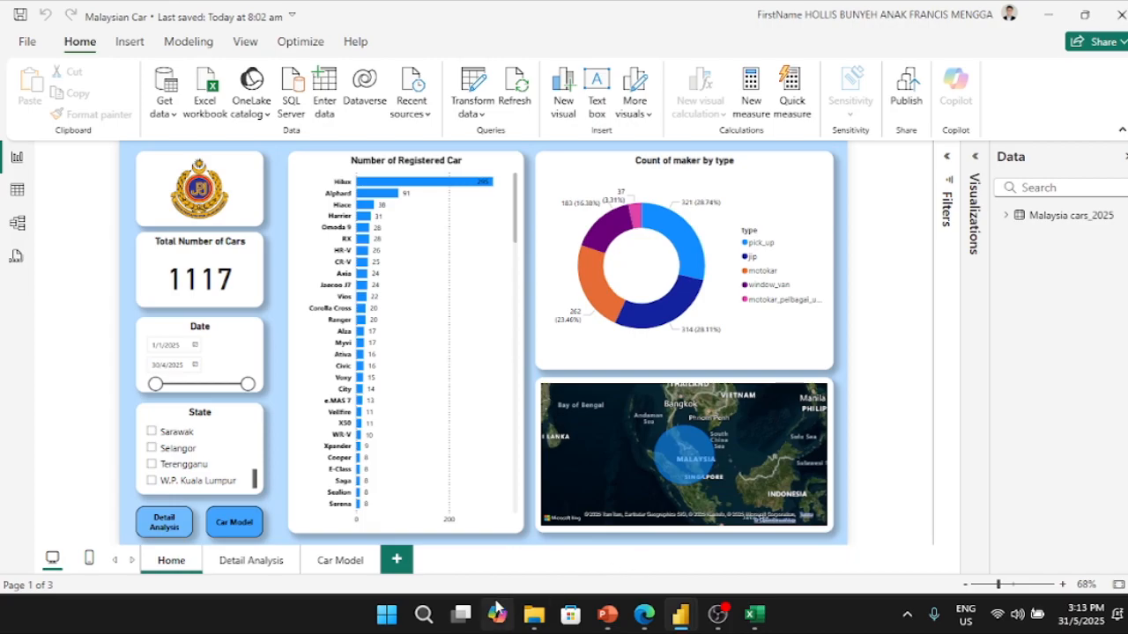
pyautogui.click(263, 561)
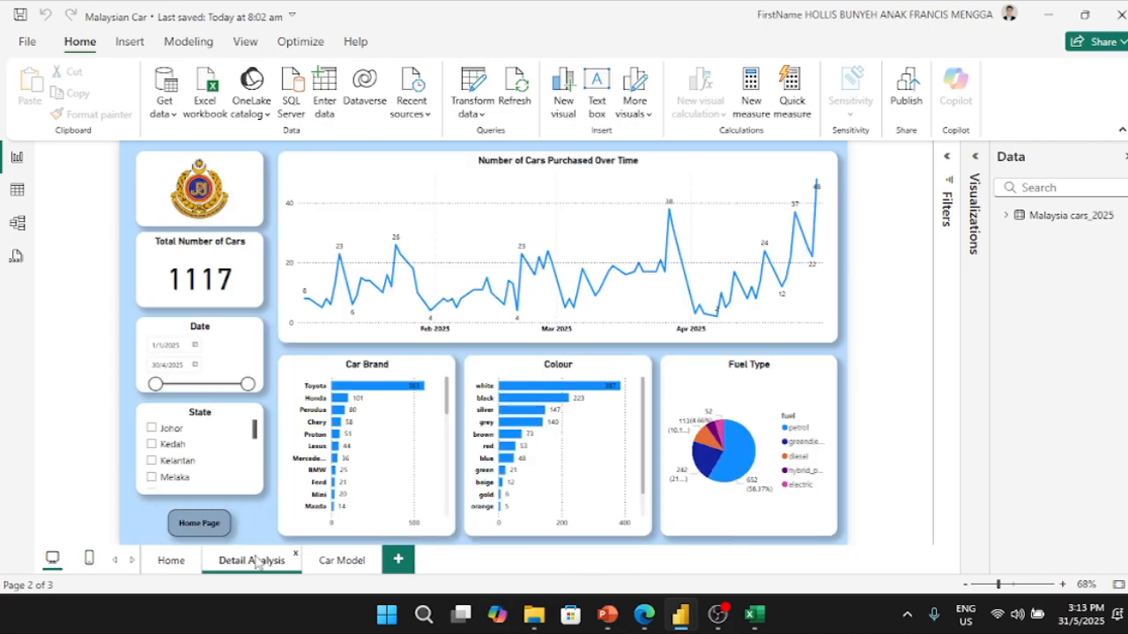
pyautogui.click(183, 568)
pyautogui.click(251, 574)
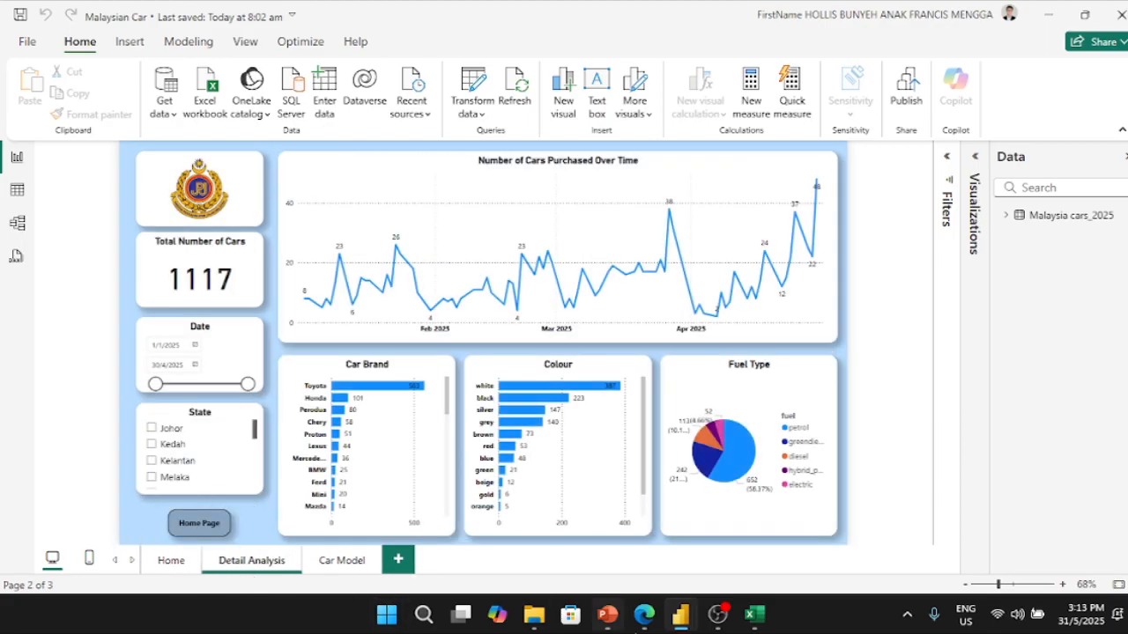
# - Switch to the untitled report and duplicate Page 1
pyautogui.click(680, 614)
pyautogui.rightClick(180, 561)
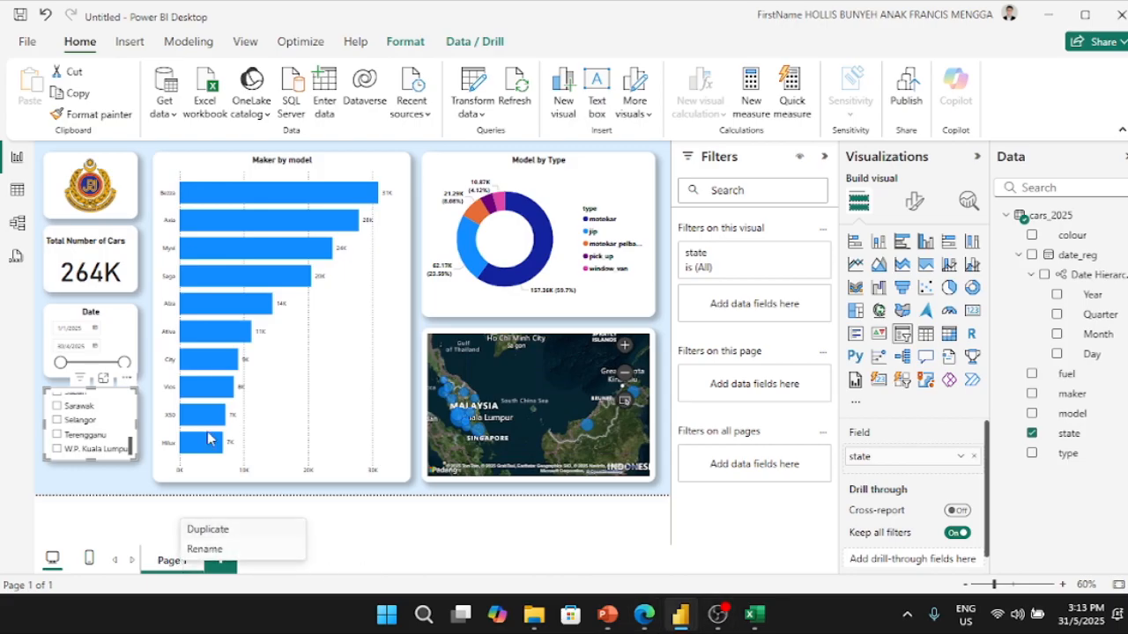
pyautogui.click(209, 530)
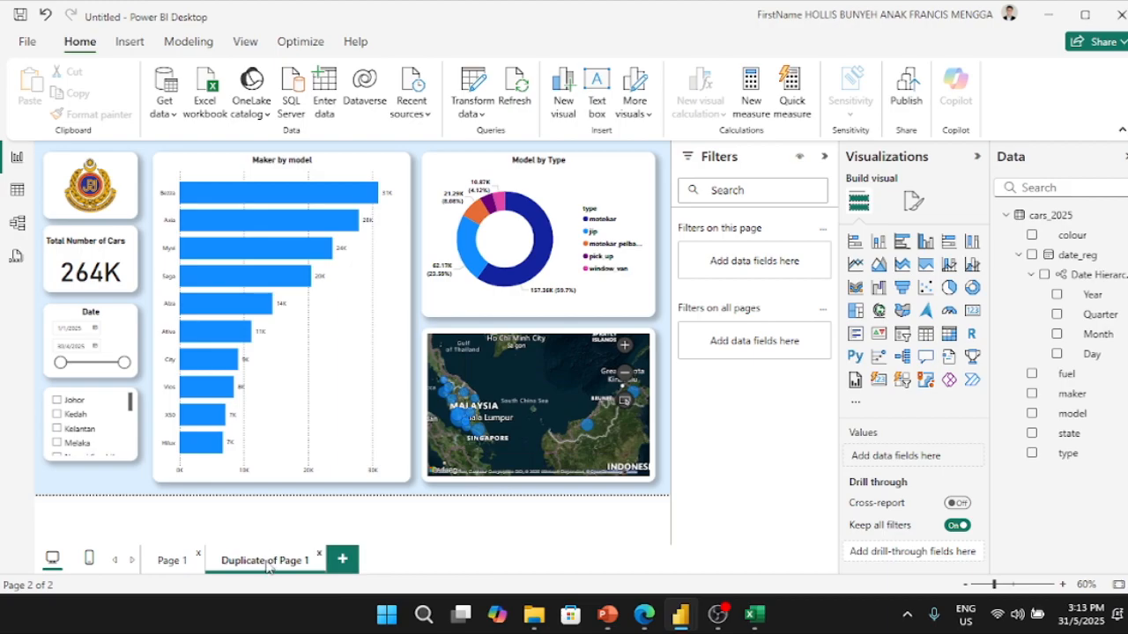
# - Remove the Maker by model bar chart, the Model by Type donut chart and the state map from the duplicated page
pyautogui.hotkey('alt', 'Tab')
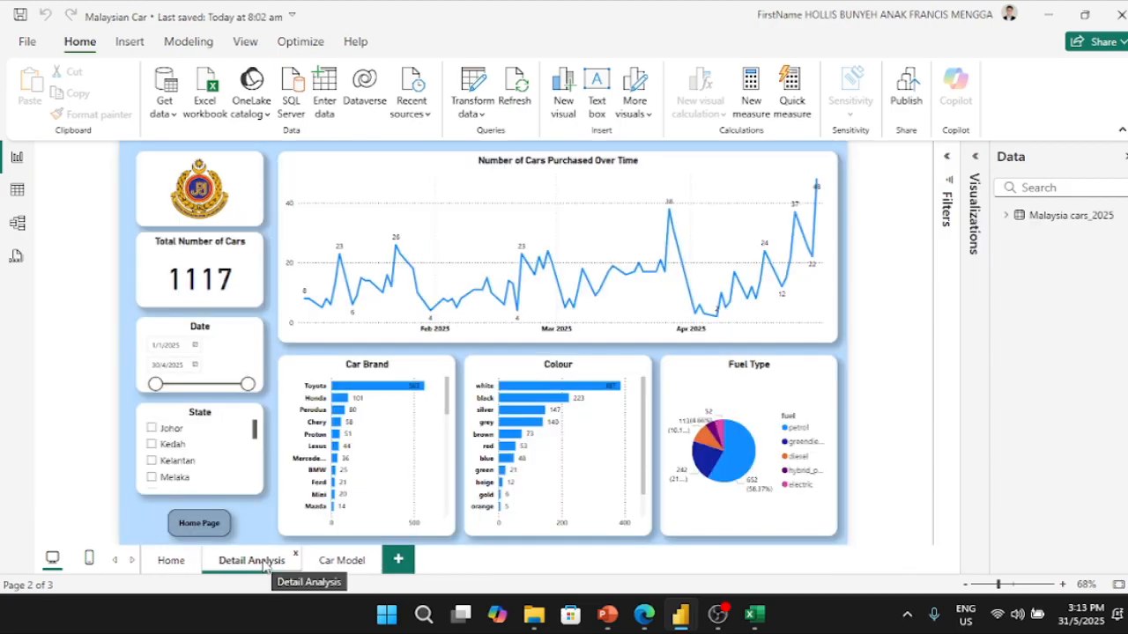
pyautogui.hotkey('alt', 'Tab')
pyautogui.hotkey('alt', 'Tab')
pyautogui.hotkey('alt', 'Tab')
pyautogui.click(403, 166)
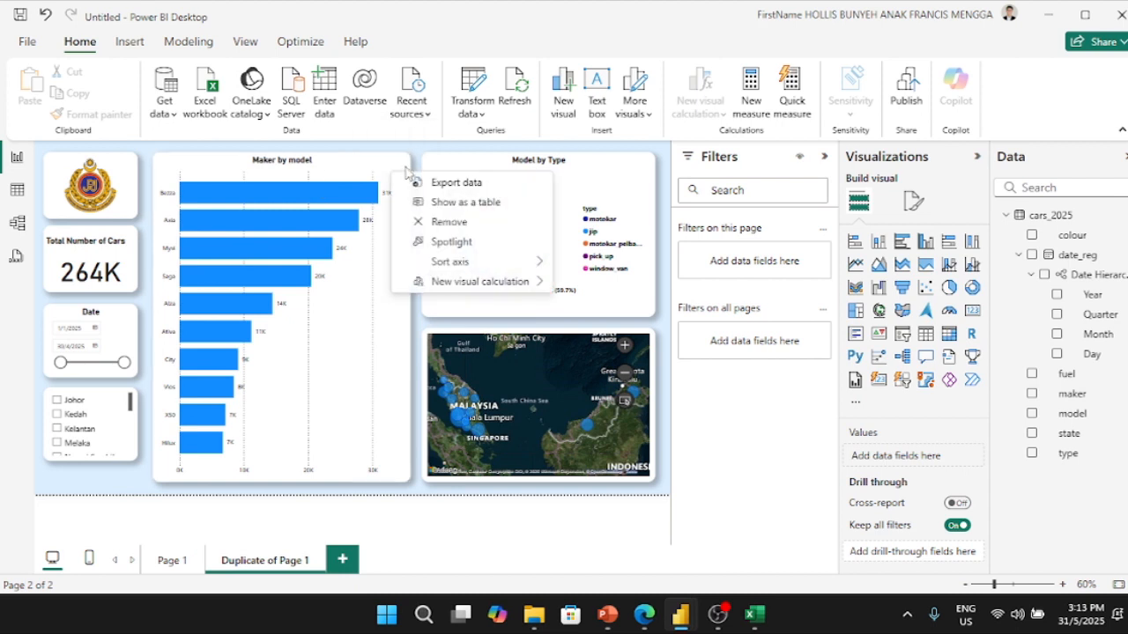
pyautogui.click(445, 222)
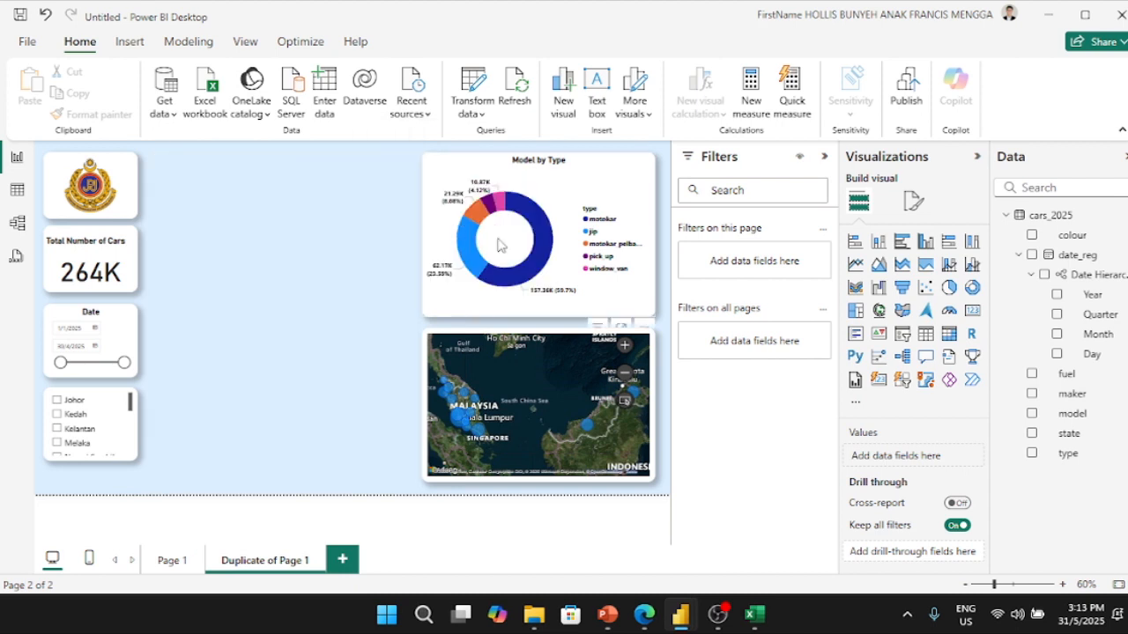
pyautogui.click(654, 163)
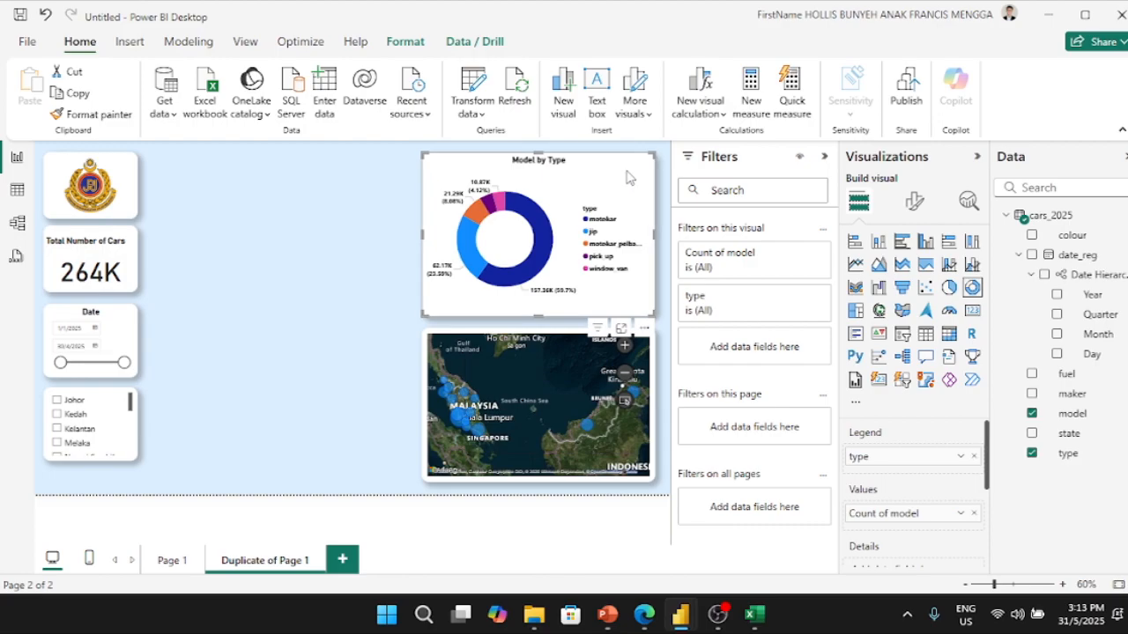
pyautogui.press('Delete')
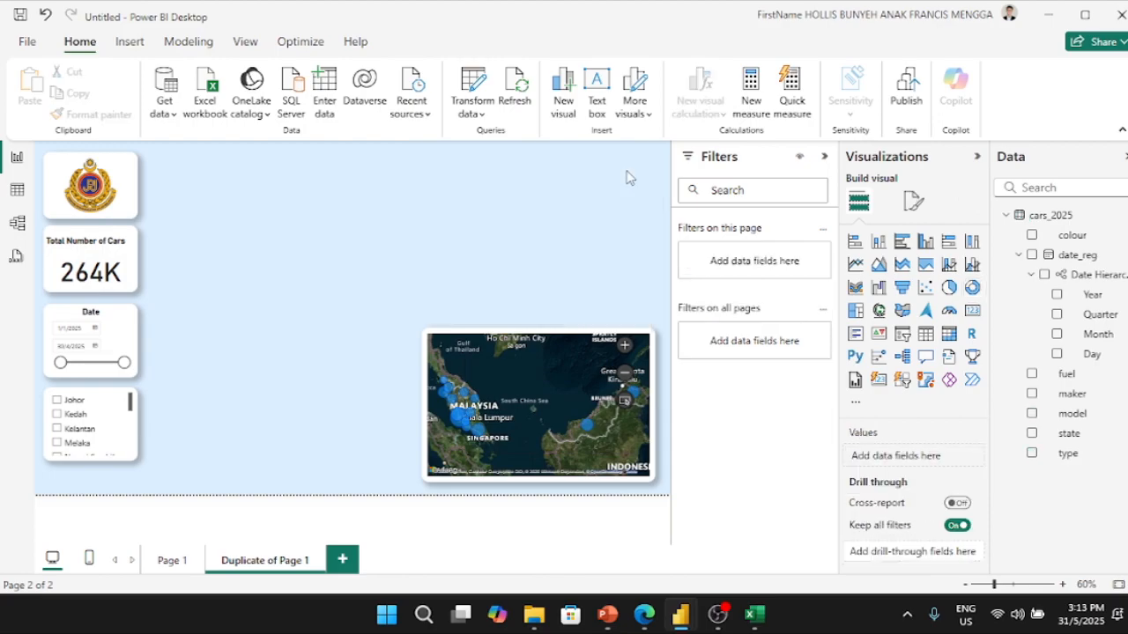
pyautogui.click(653, 347)
pyautogui.press('Delete')
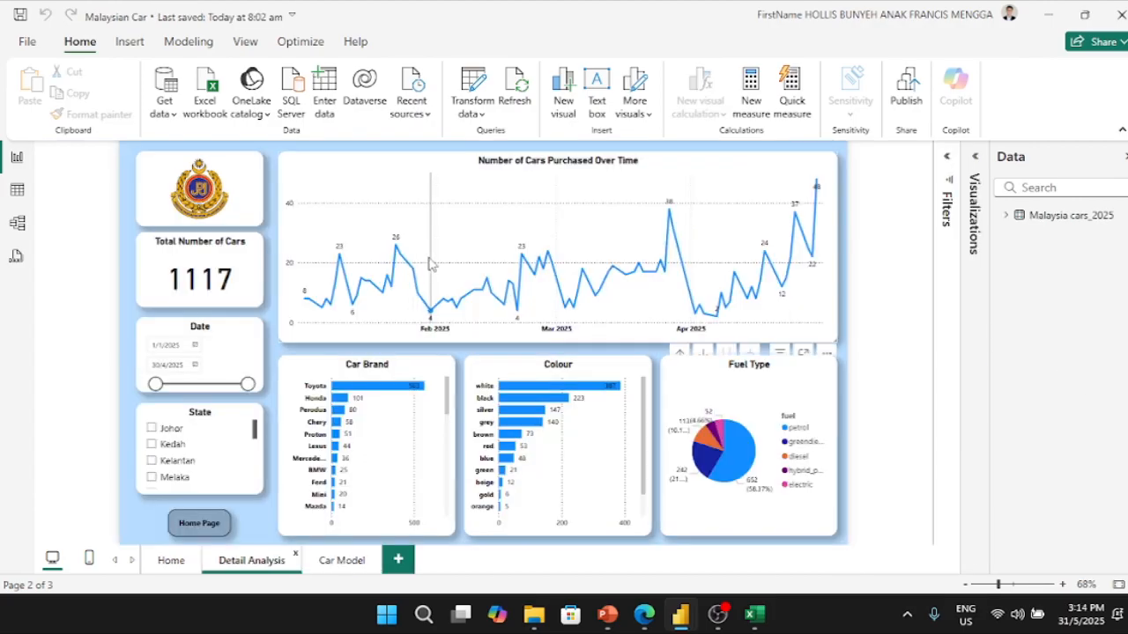
# - Examine the line chart and fuel type pie on the Malaysian Car report's Detail Analysis page, and return to the untitled report
pyautogui.moveTo(430, 263)
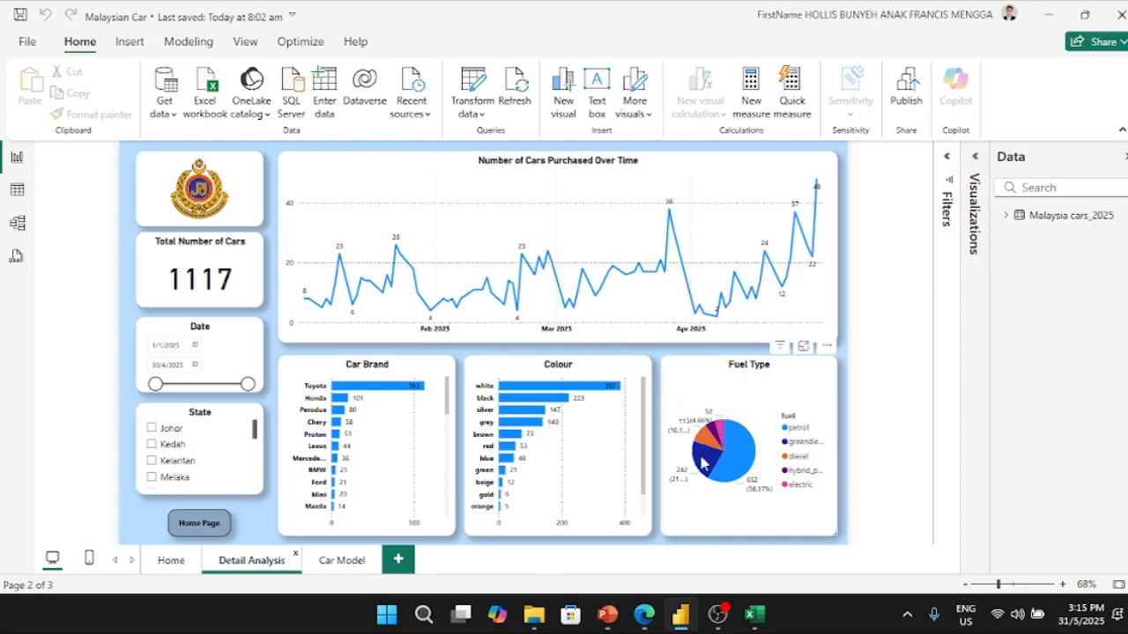
pyautogui.moveTo(702, 464)
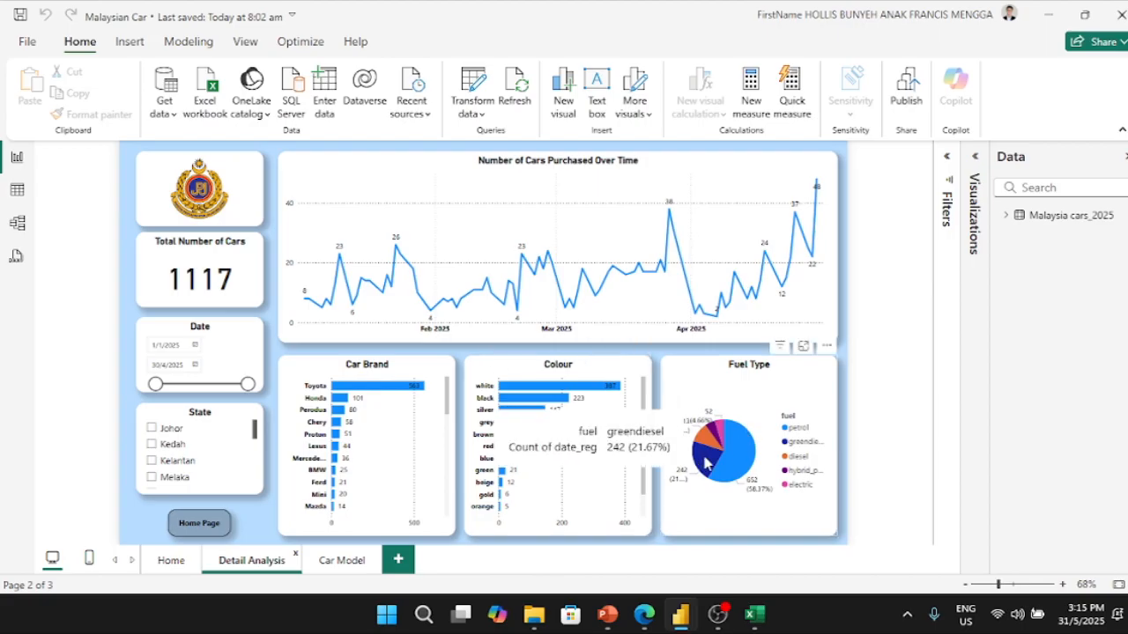
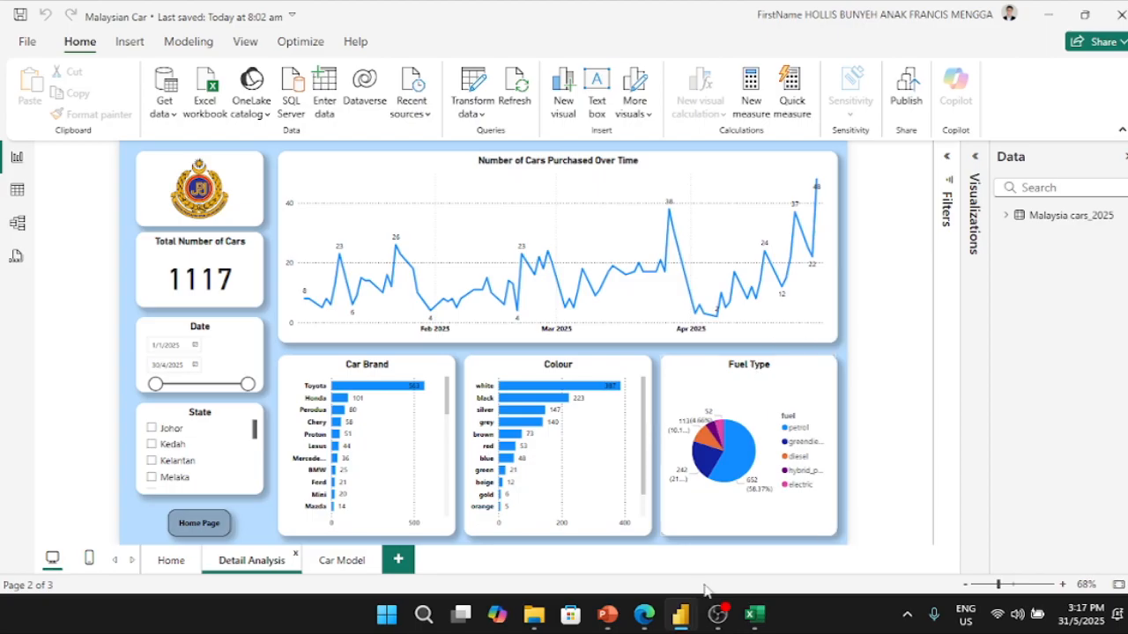
pyautogui.moveTo(679, 616)
pyautogui.click(748, 547)
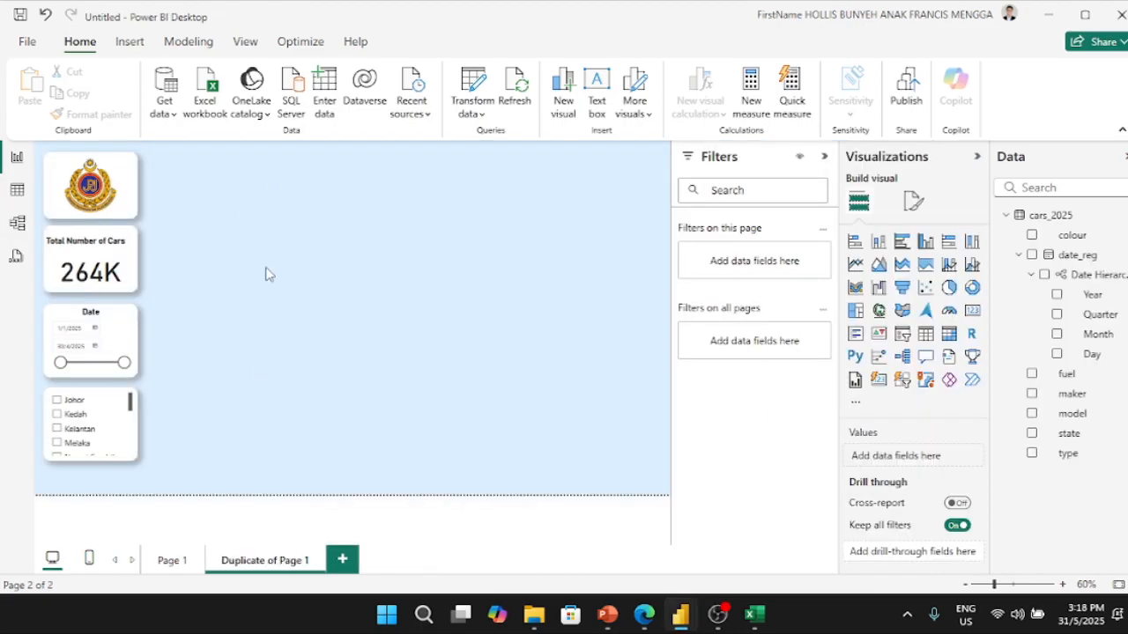
# - Rename the duplicated page as Detail Analysis, matching the page name in the Malaysian Car report
pyautogui.hotkey('alt', 'Tab')
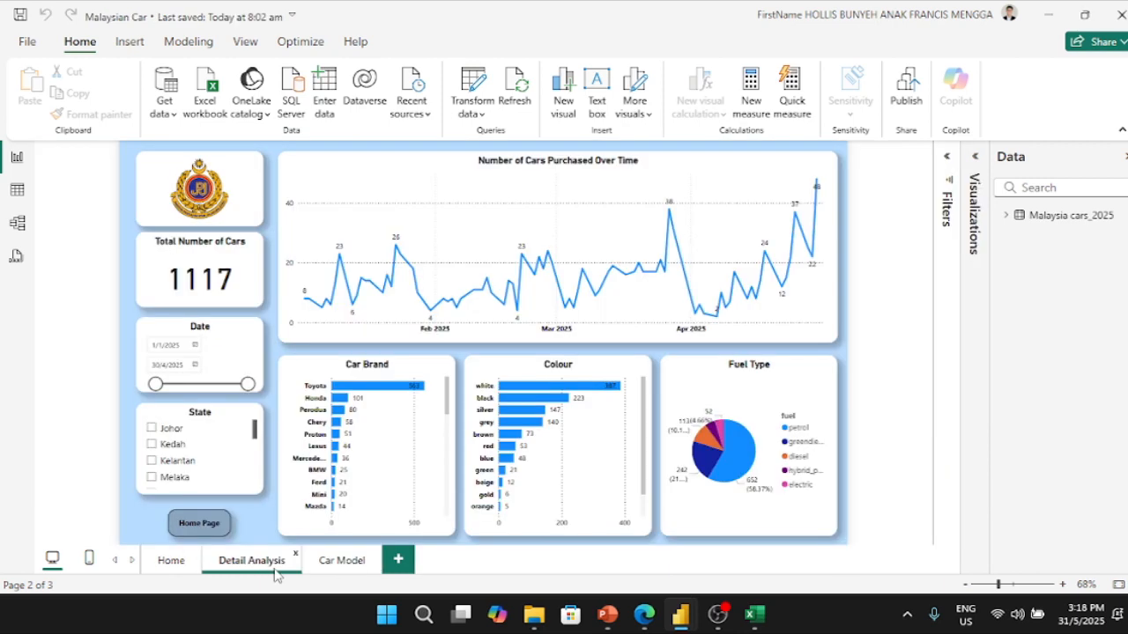
pyautogui.hotkey('alt', 'Tab')
pyautogui.rightClick(282, 562)
pyautogui.click(317, 490)
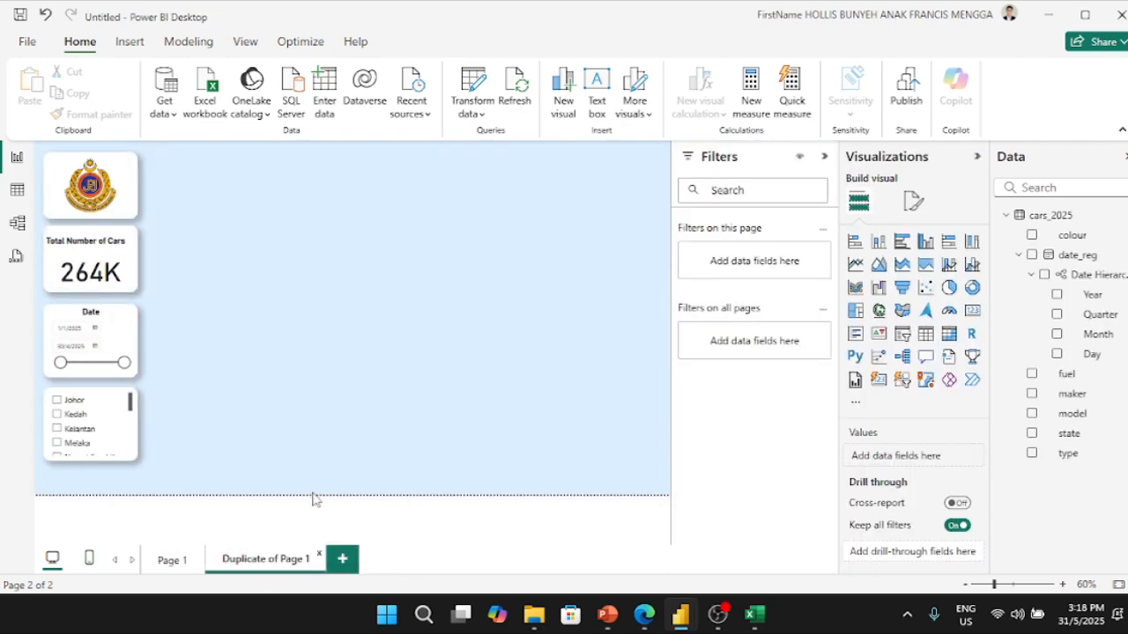
pyautogui.write('Del')
pyautogui.hotkey('ctrl', 'a')
pyautogui.write('Detail Analysis')
pyautogui.press('Return')
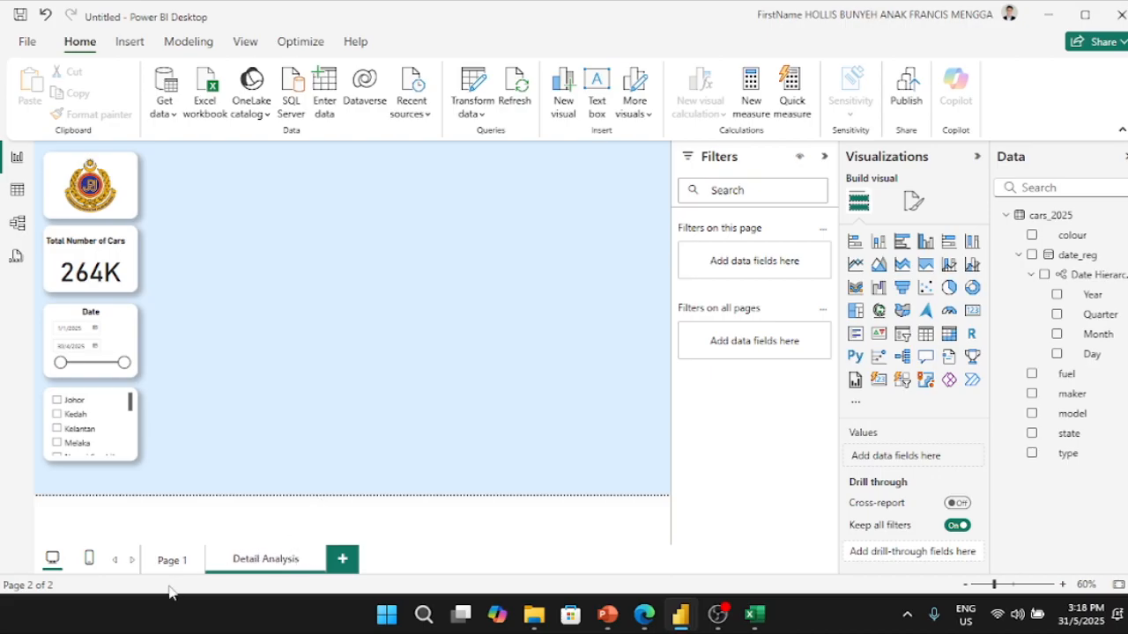
# - Rename Page 1 as Home Page and return to the Detail Analysis page
pyautogui.click(169, 564)
pyautogui.rightClick(172, 564)
pyautogui.moveTo(173, 567)
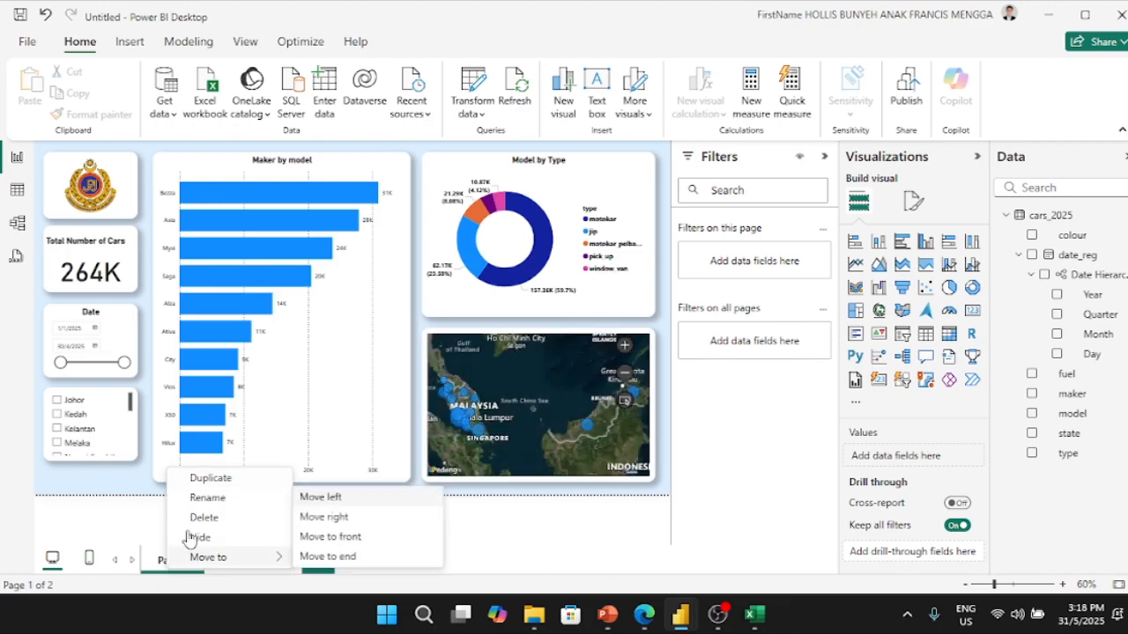
pyautogui.click(205, 498)
pyautogui.hotkey('ctrl', 'a')
pyautogui.write('Home Page')
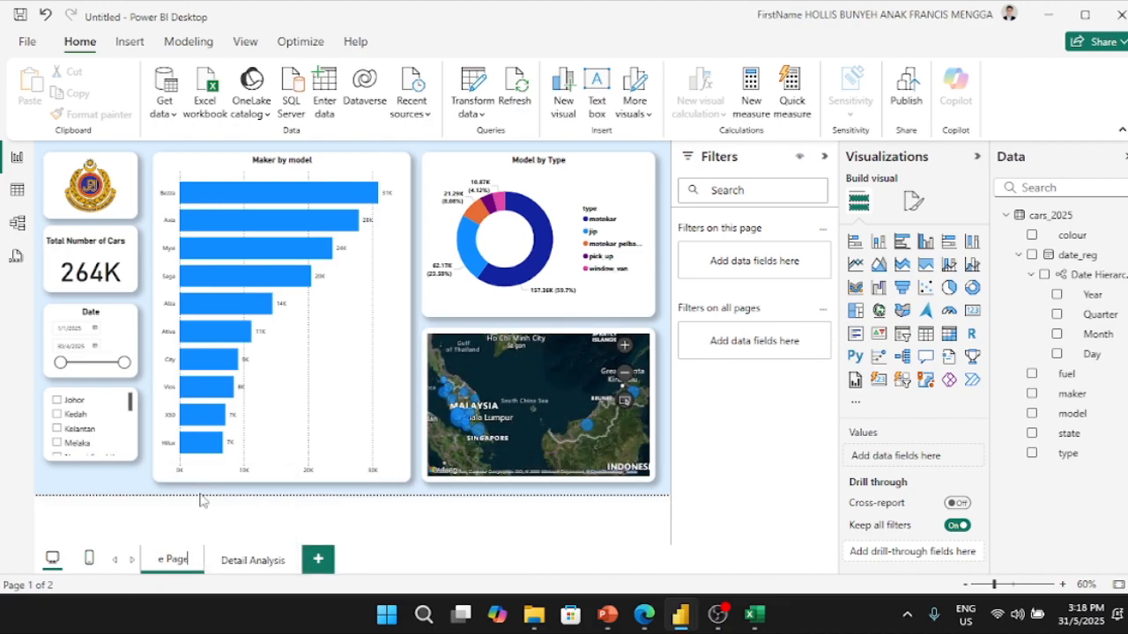
pyautogui.click(240, 561)
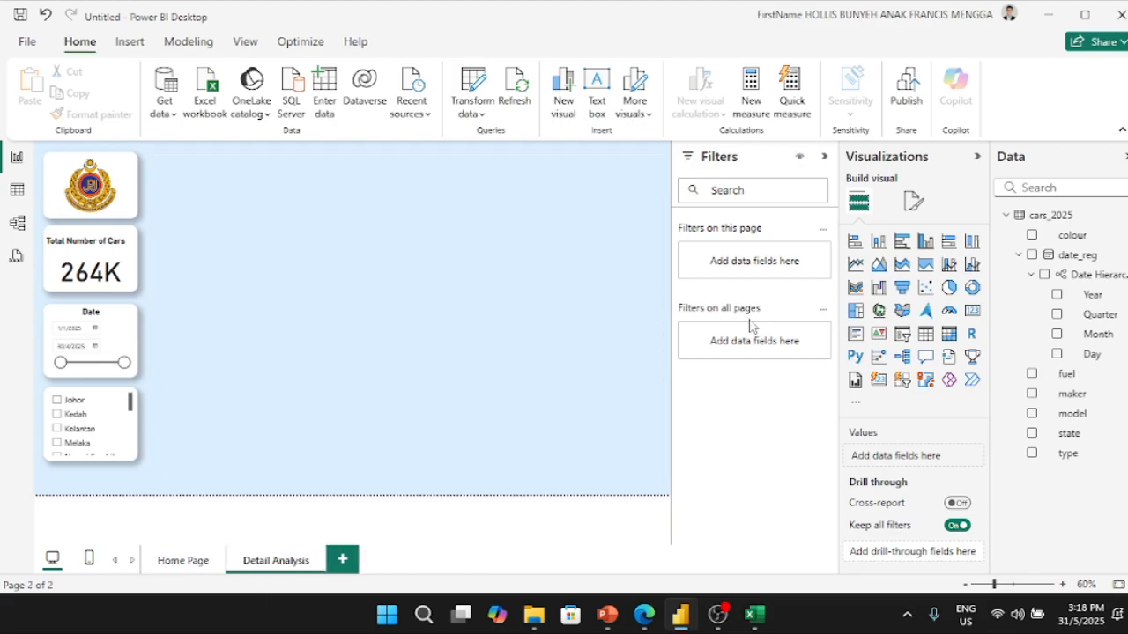
# - Insert a line chart and stretch it across the upper part of the Detail Analysis page, beside the logo and total card
pyautogui.click(858, 268)
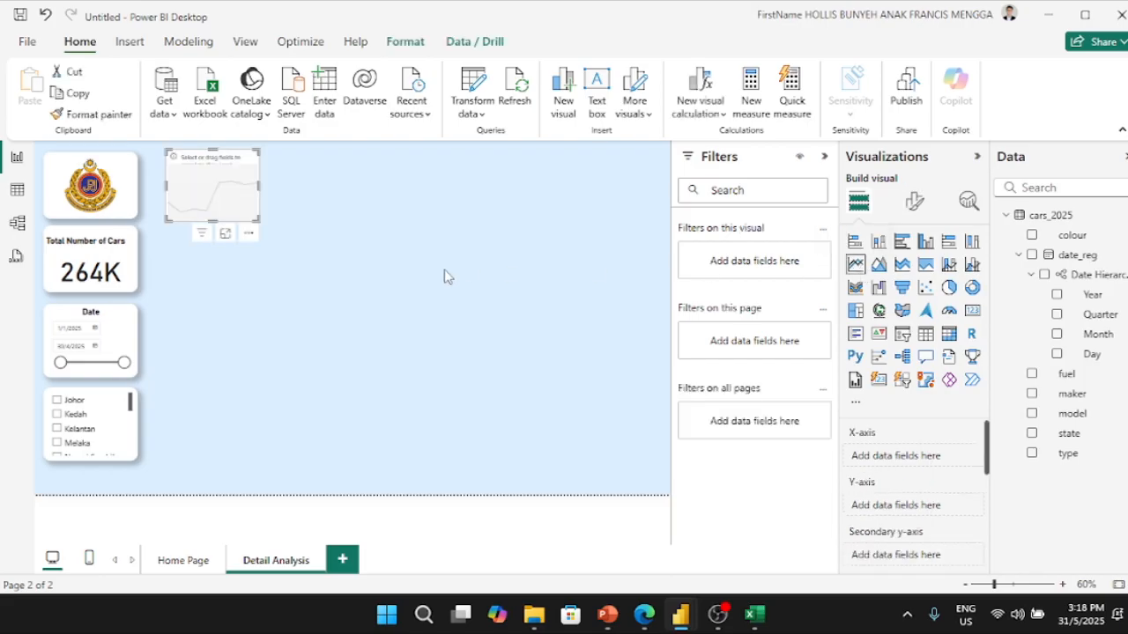
pyautogui.moveTo(211, 193); pyautogui.dragTo(653, 210)
pyautogui.moveTo(404, 222); pyautogui.dragTo(406, 303)
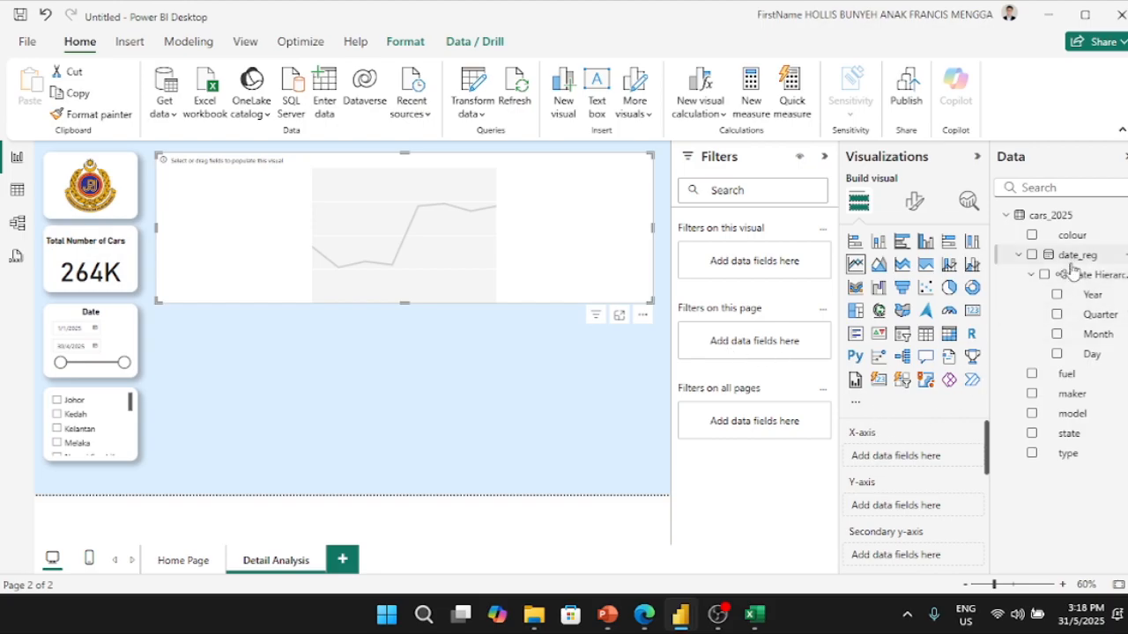
# - Set the line chart's X-axis to date_reg and its Y-axis to the count of maker
pyautogui.moveTo(1075, 261); pyautogui.dragTo(924, 524)
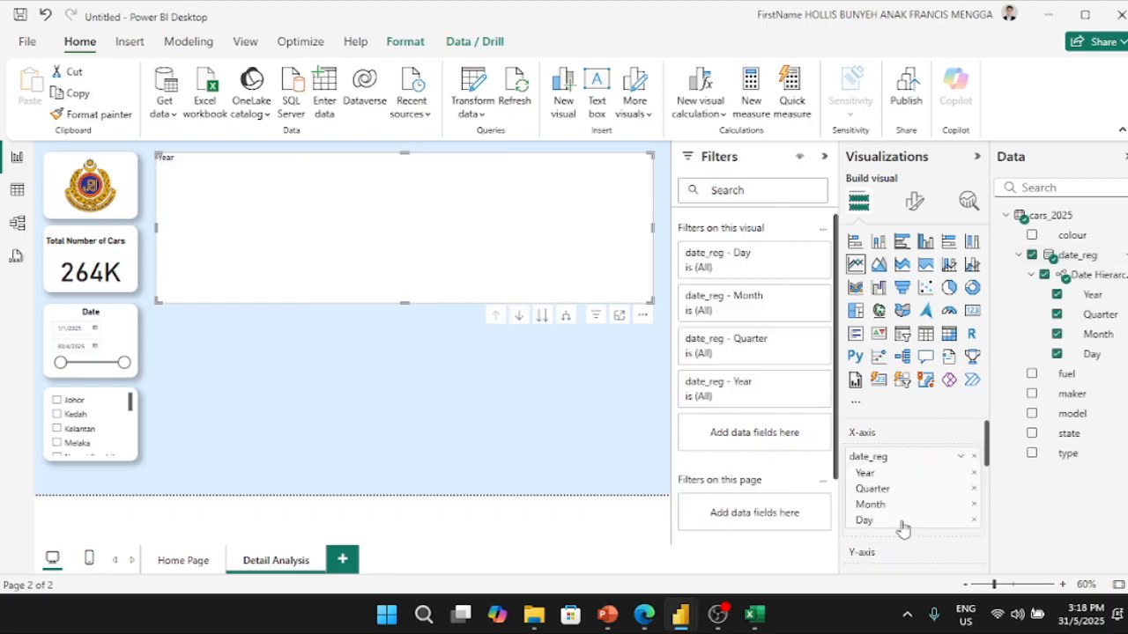
pyautogui.scroll(-3, 903, 528)
pyautogui.scroll(3, 887, 505)
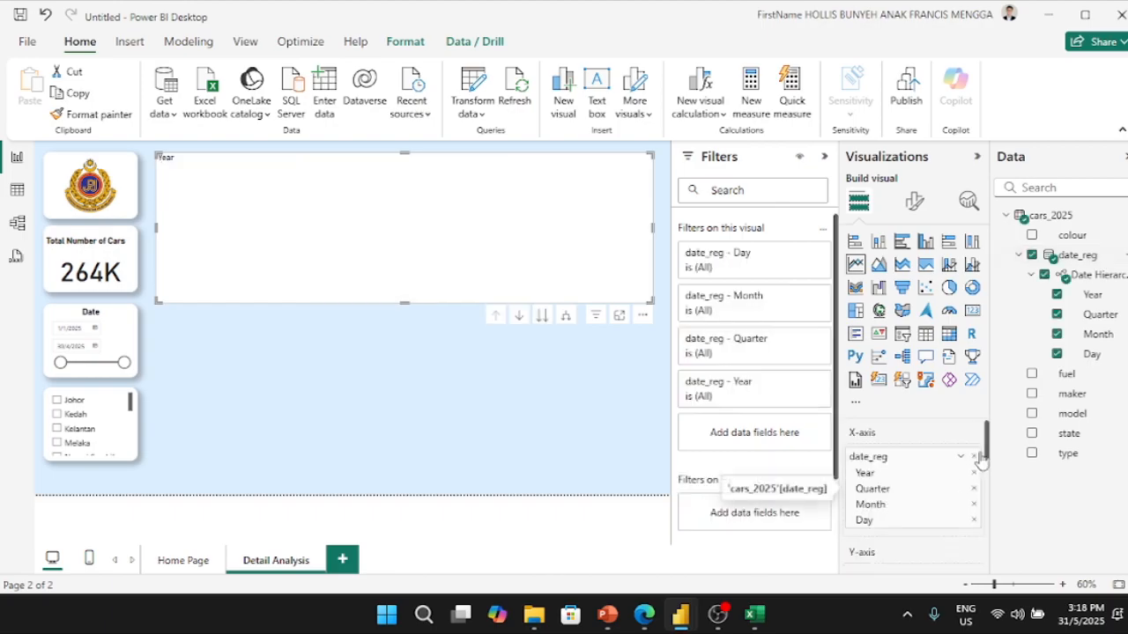
pyautogui.scroll(-2, 985, 455)
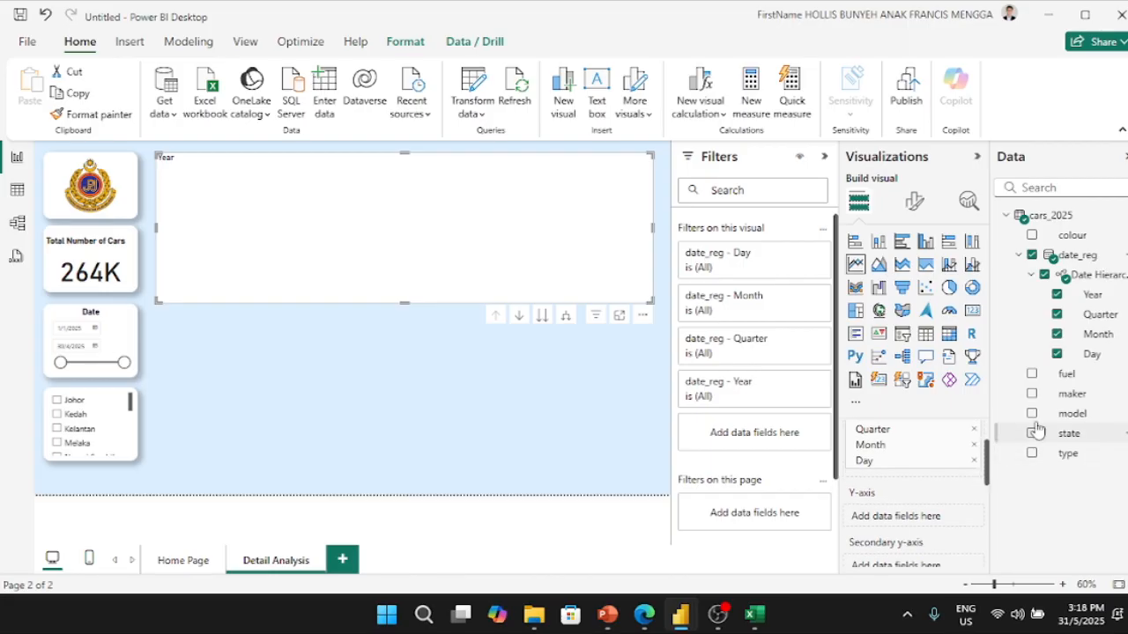
pyautogui.moveTo(1073, 401); pyautogui.dragTo(936, 525)
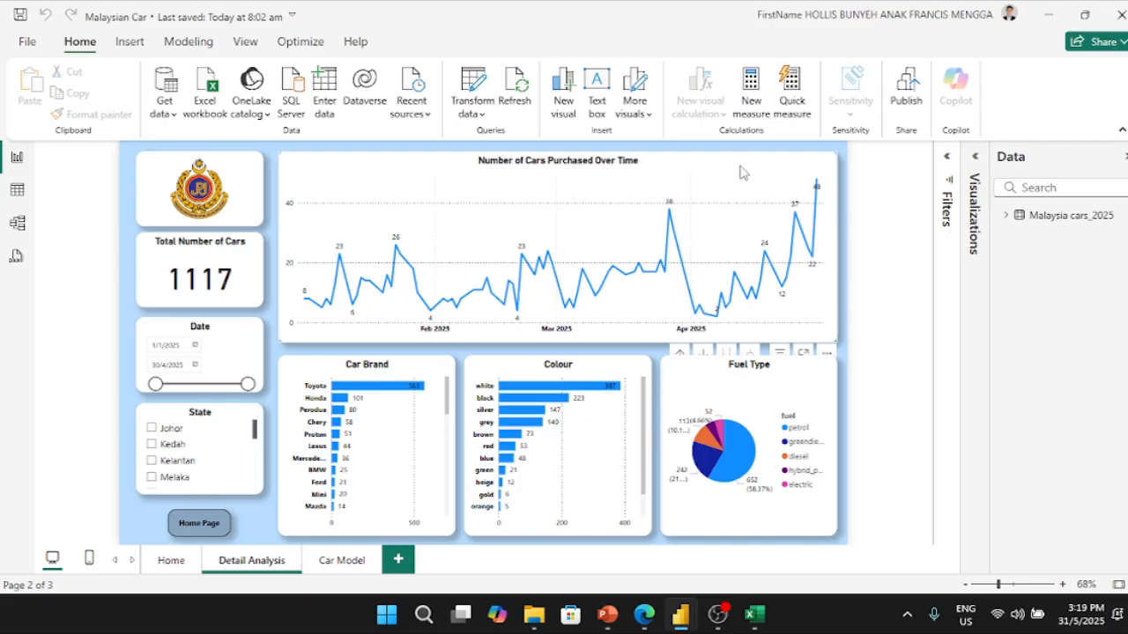
# - Examine the axis fields of the Number of Cars Purchased Over Time chart in the Malaysian Car report
pyautogui.click(973, 159)
pyautogui.scroll(-3, 932, 452)
pyautogui.scroll(3, 930, 457)
pyautogui.scroll(-1, 988, 460)
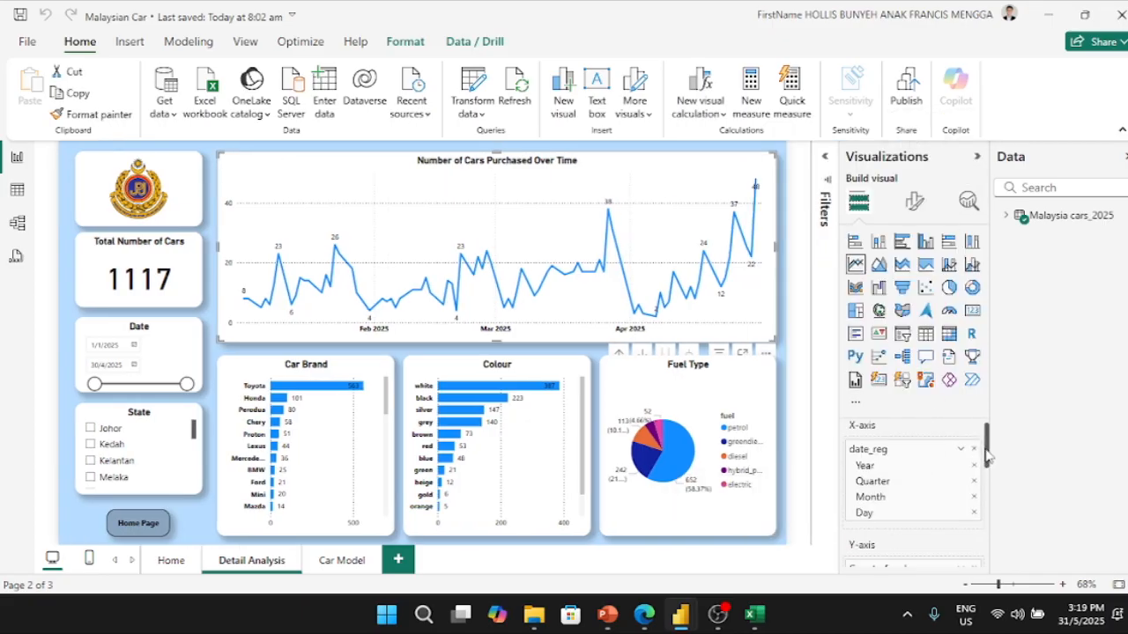
pyautogui.moveTo(987, 460)
pyautogui.mouseDown()
pyautogui.moveTo(985, 504)
pyautogui.moveTo(987, 447)
pyautogui.mouseUp()
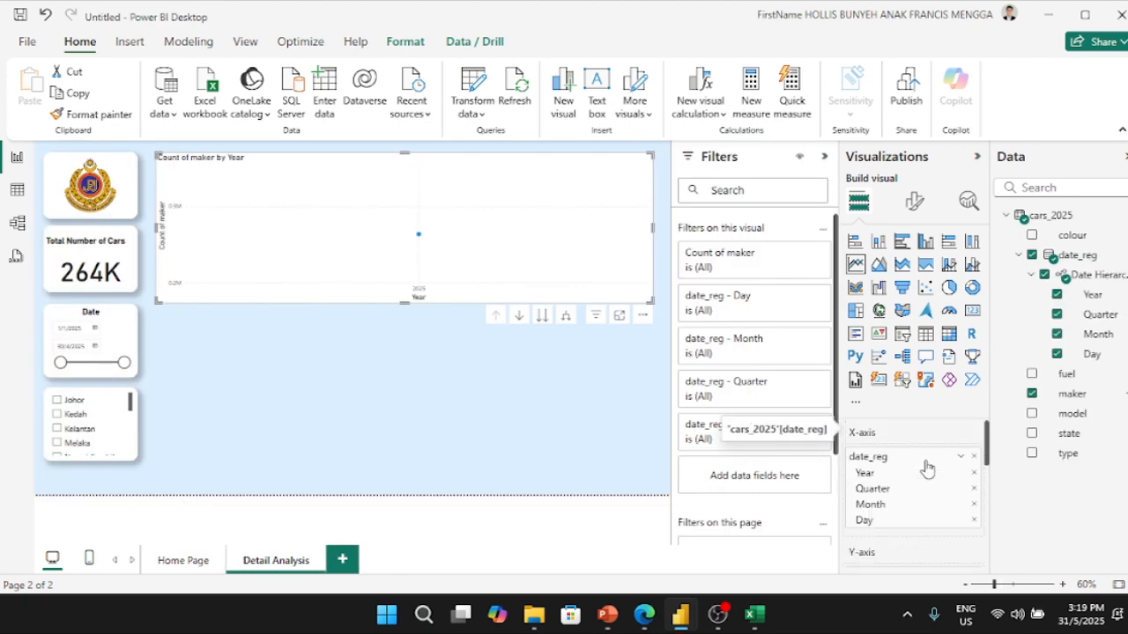
# - Try maker on the line chart's secondary Y-axis, clear it, and replace the Y-axis field with the count of model
pyautogui.scroll(-3, 902, 516)
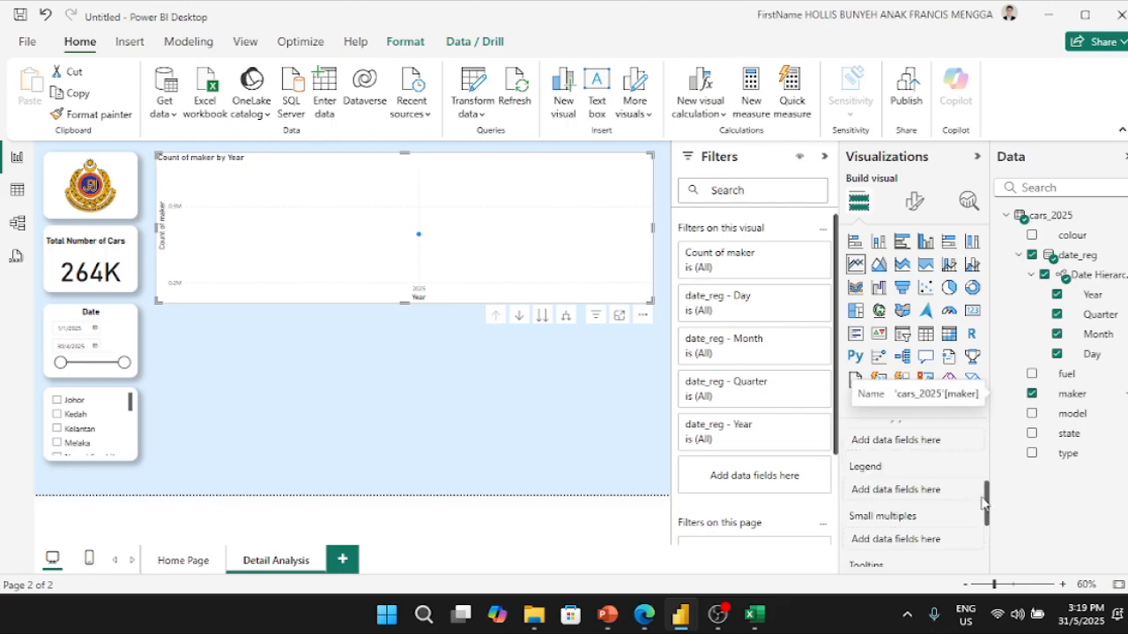
pyautogui.moveTo(988, 485); pyautogui.dragTo(988, 475)
pyautogui.click(974, 460)
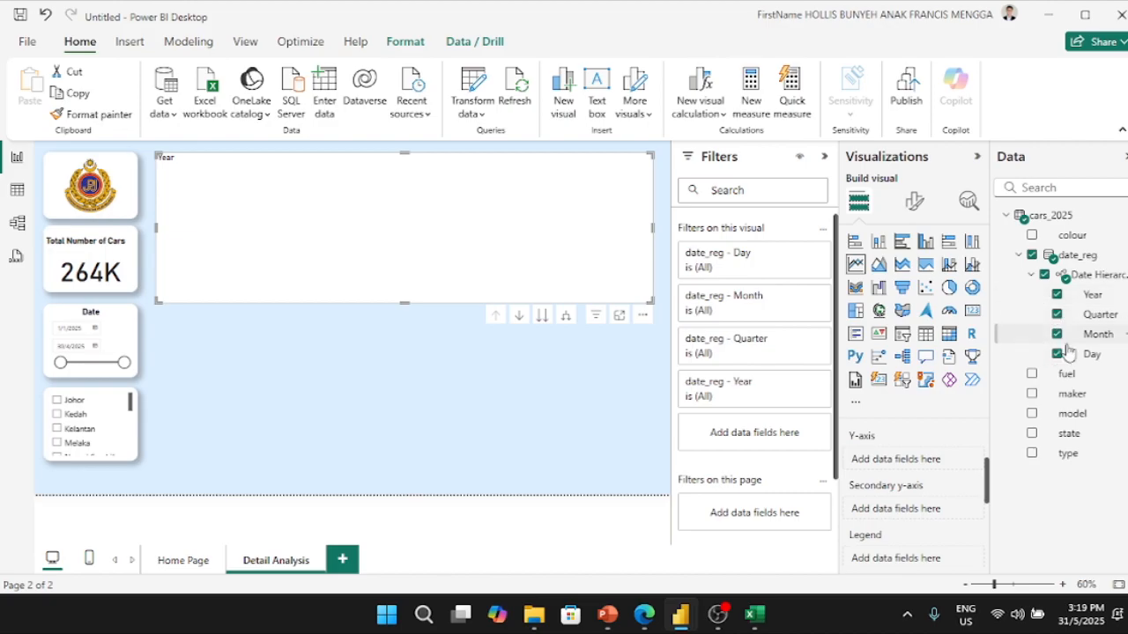
pyautogui.moveTo(1072, 396); pyautogui.dragTo(907, 459)
pyautogui.moveTo(1068, 396); pyautogui.dragTo(927, 518)
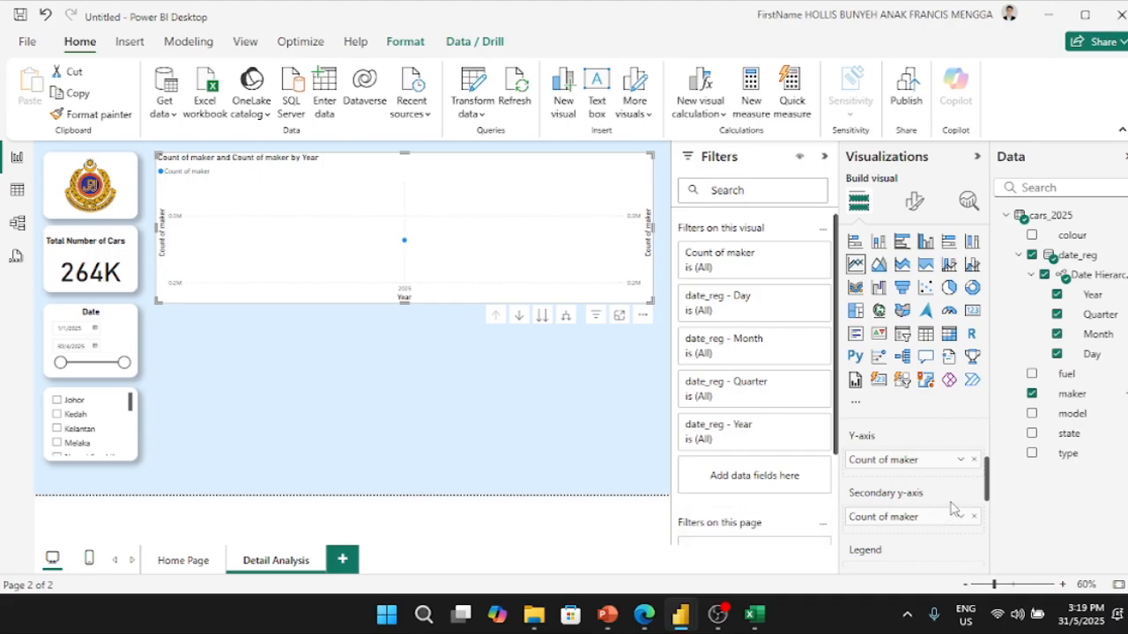
pyautogui.click(973, 517)
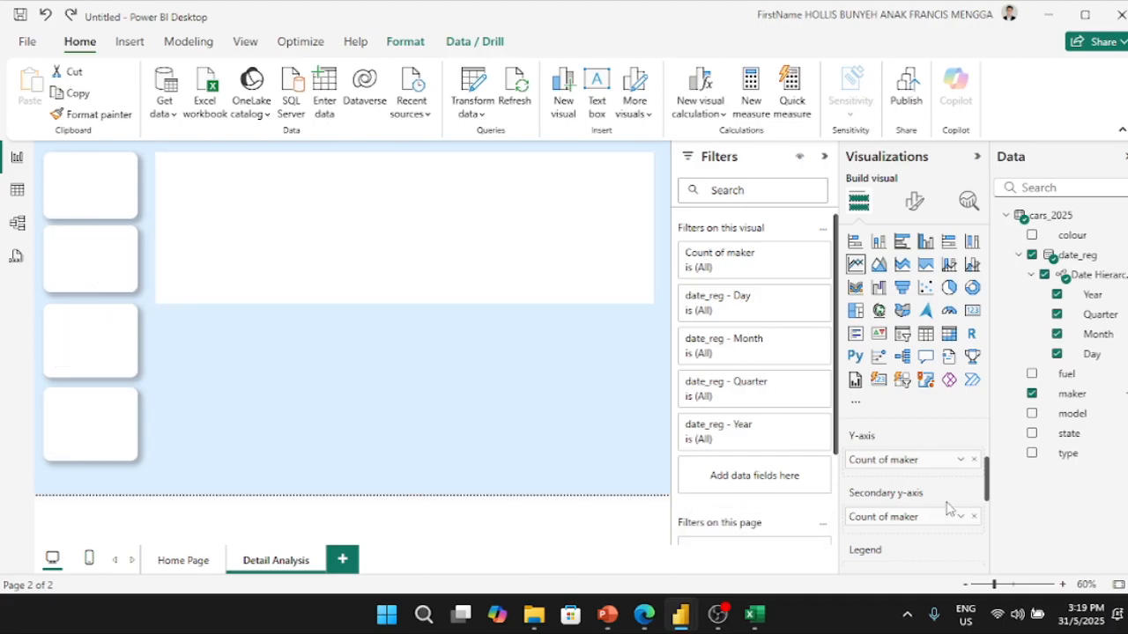
pyautogui.click(977, 464)
pyautogui.moveTo(1073, 413); pyautogui.dragTo(927, 462)
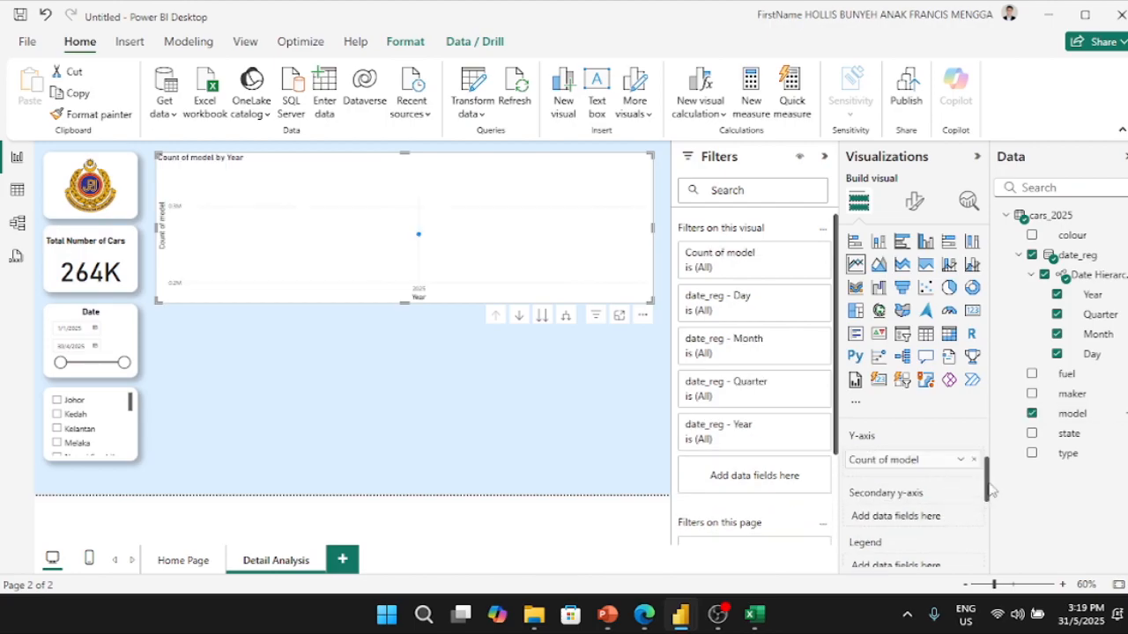
# - Remove the Day, Month, Quarter and Year levels from the line chart's X-axis and clear its Y-axis field
pyautogui.moveTo(988, 487); pyautogui.dragTo(988, 445)
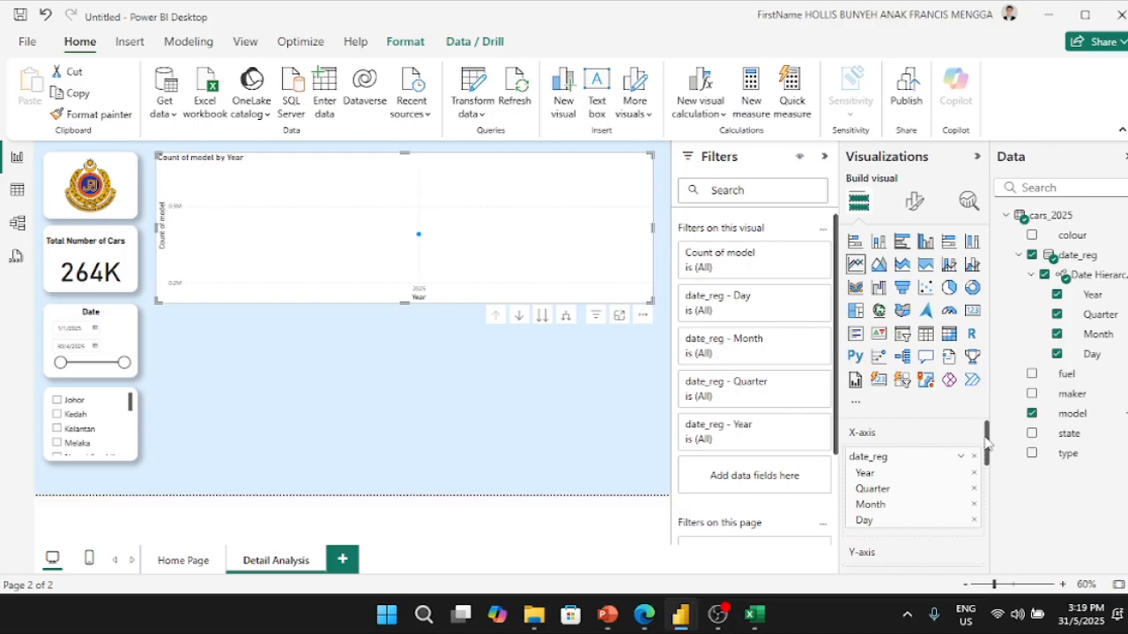
pyautogui.click(974, 521)
pyautogui.click(973, 504)
pyautogui.click(974, 488)
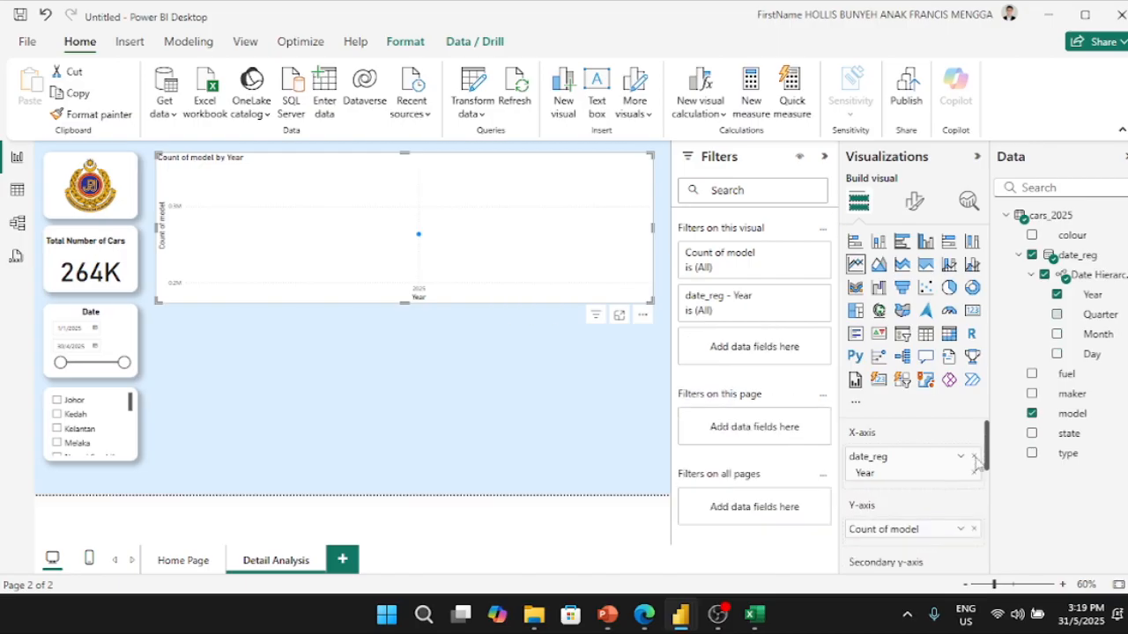
pyautogui.click(974, 473)
pyautogui.click(974, 505)
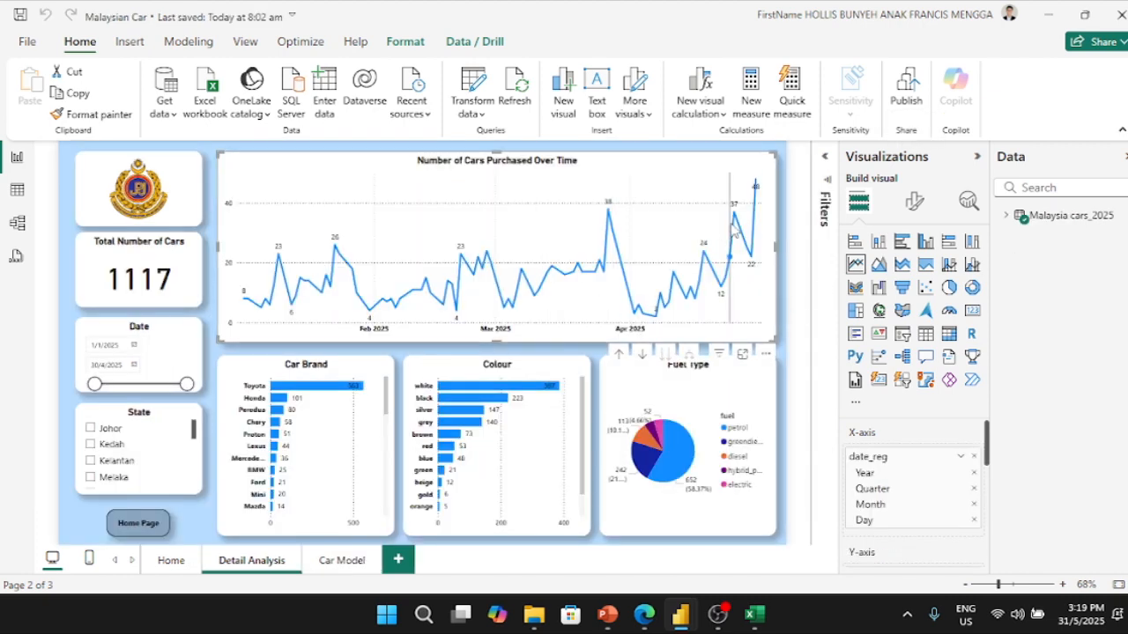
# - Examine the X-axis date_reg levels of the Number of Cars Purchased Over Time chart in the Malaysian Car report
pyautogui.press('alt')
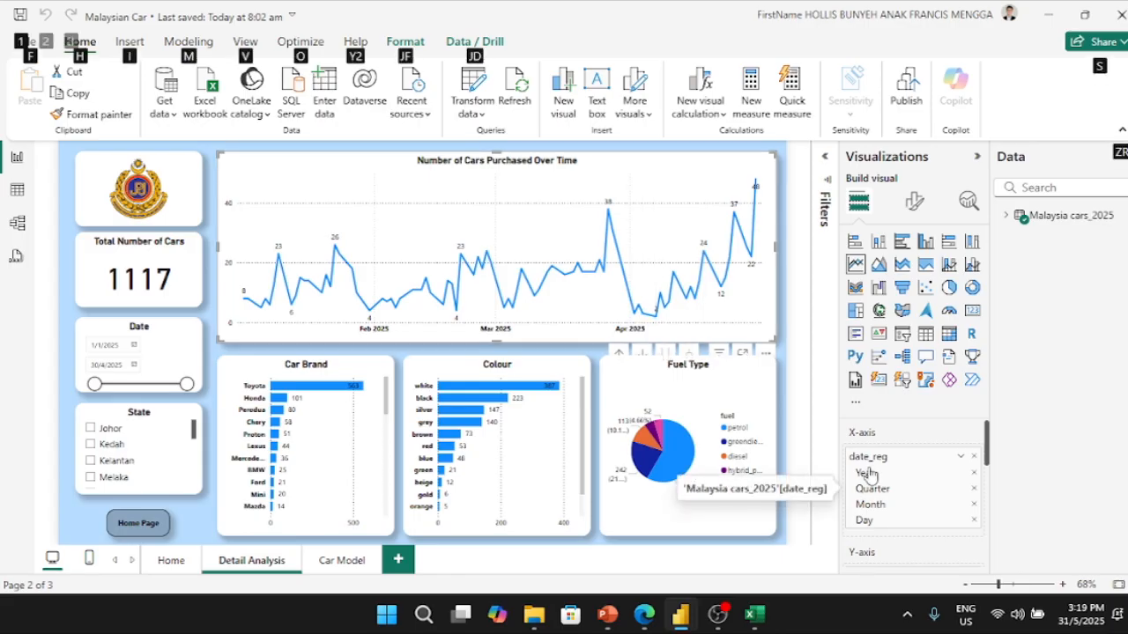
pyautogui.scroll(-3, 865, 472)
pyautogui.scroll(3, 878, 499)
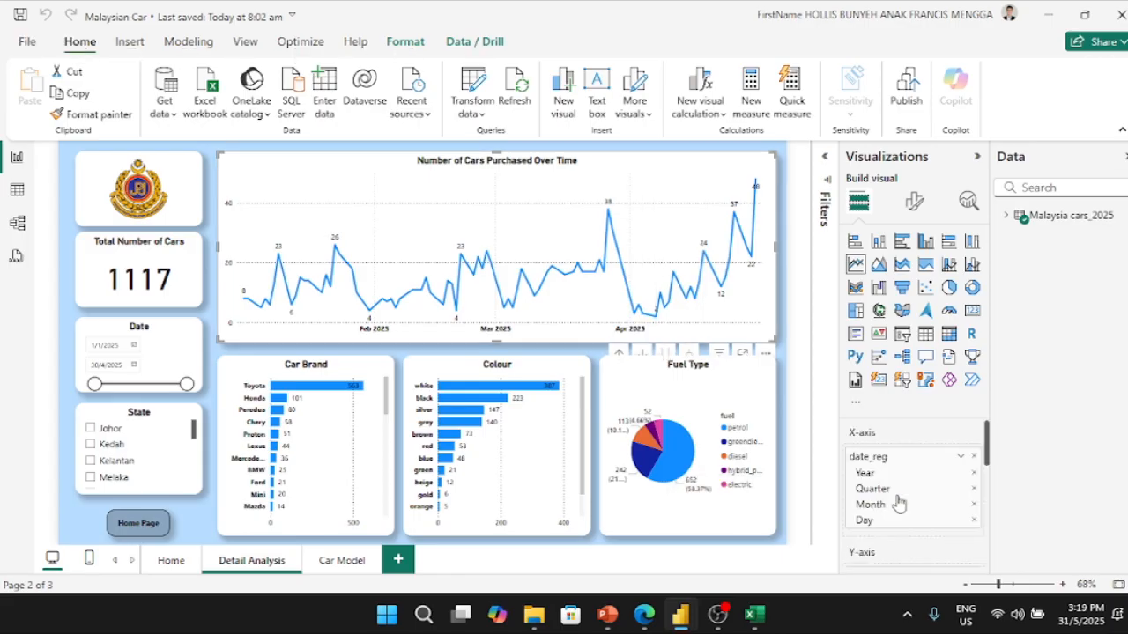
pyautogui.moveTo(984, 455); pyautogui.dragTo(989, 465)
pyautogui.moveTo(987, 480); pyautogui.dragTo(987, 516)
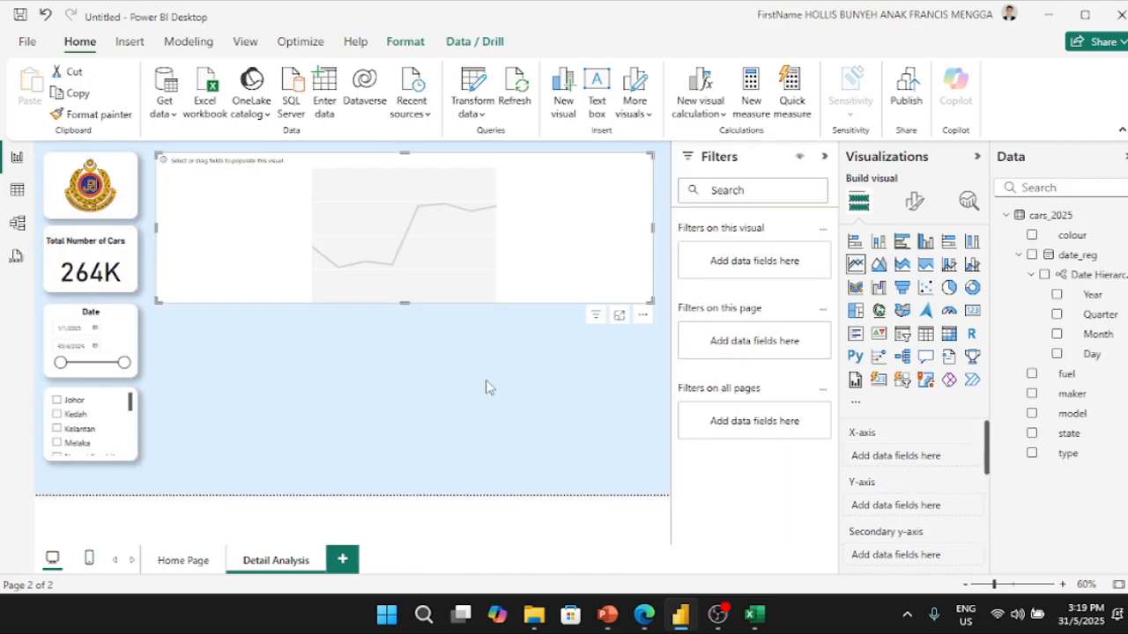
# - Replace the empty line chart on the Detail Analysis page with a new one, enlarged to span the page beside the logo
pyautogui.click(489, 388)
pyautogui.click(478, 244)
pyautogui.press('Delete')
pyautogui.click(855, 264)
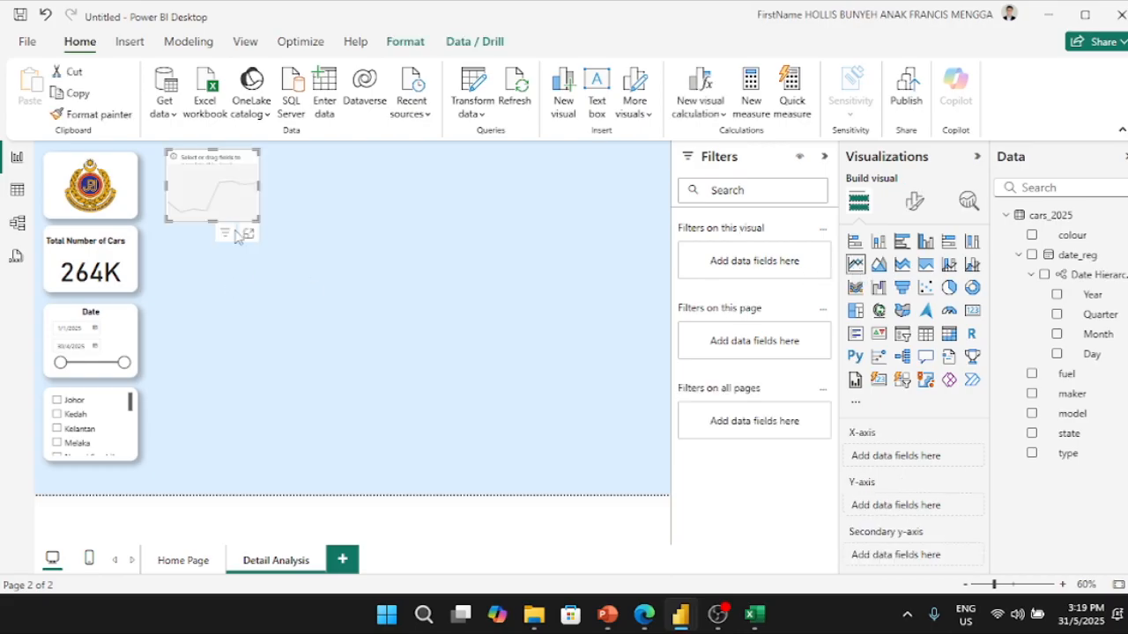
pyautogui.moveTo(259, 186); pyautogui.dragTo(662, 213)
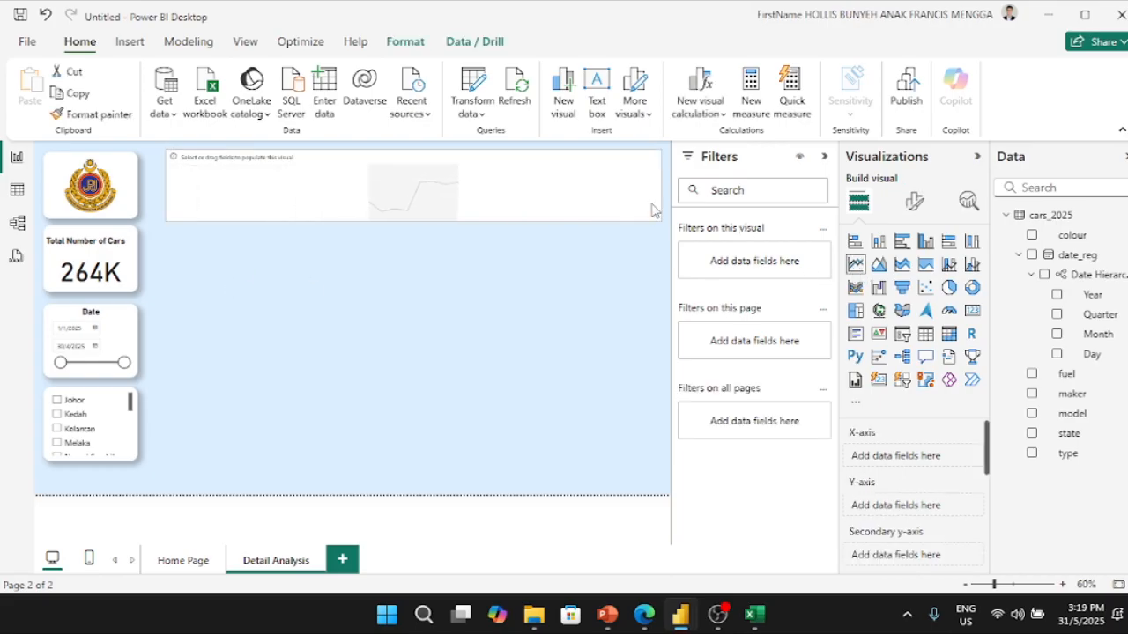
pyautogui.moveTo(414, 218); pyautogui.dragTo(405, 306)
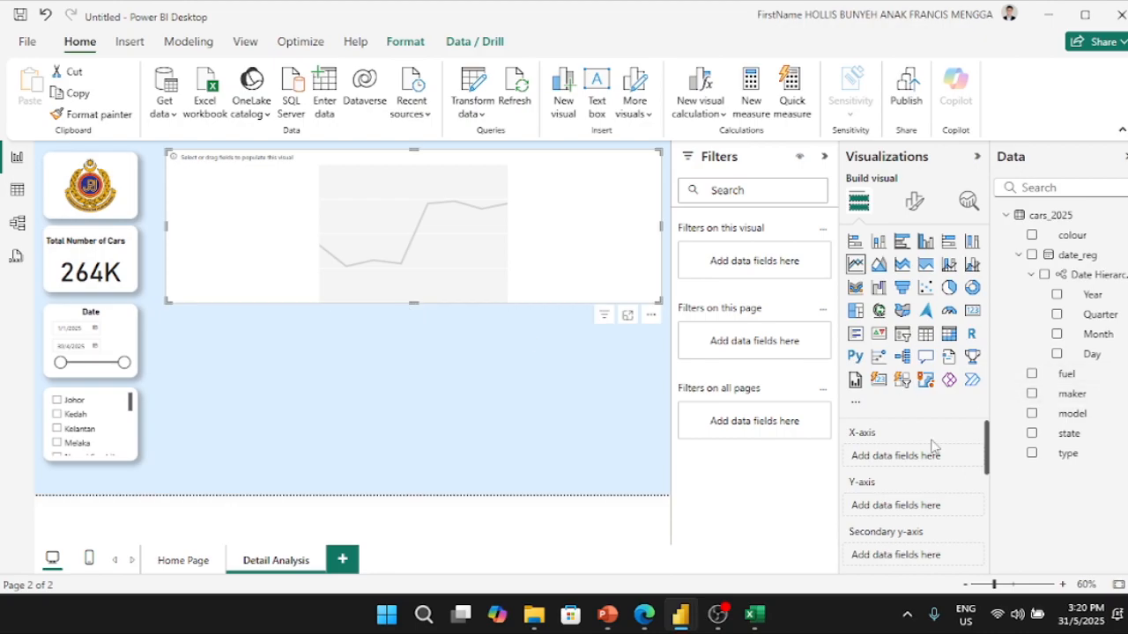
# - Try the date_reg hierarchy on the new line chart's X-axis with the count of maker on its Y-axis
pyautogui.moveTo(1066, 257); pyautogui.dragTo(934, 472)
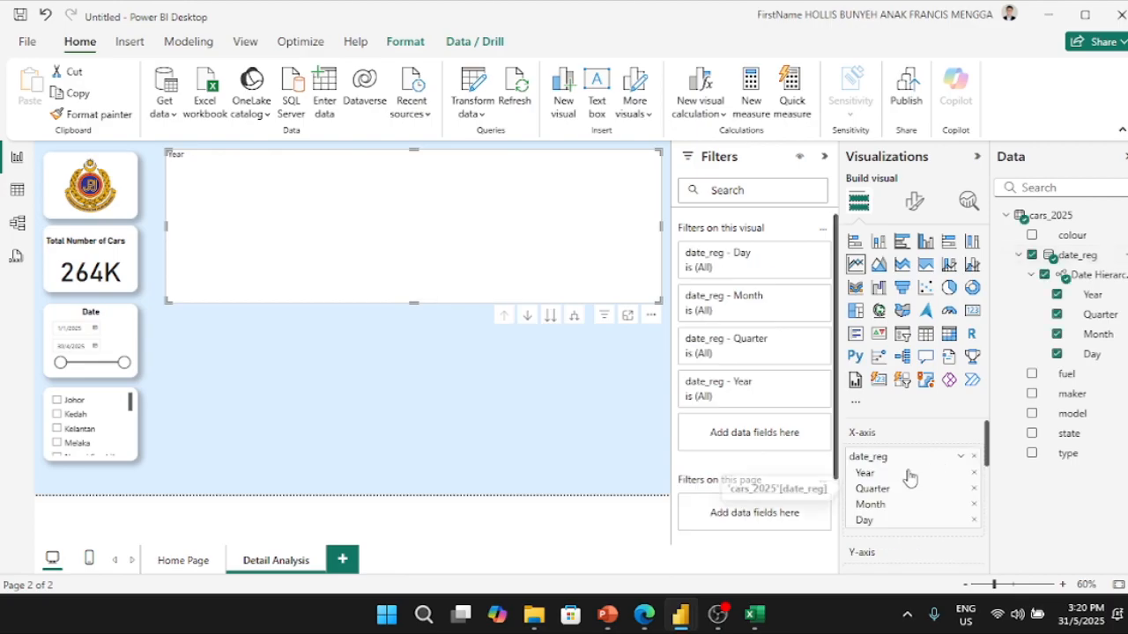
pyautogui.scroll(-2, 903, 490)
pyautogui.moveTo(991, 502); pyautogui.dragTo(1000, 486)
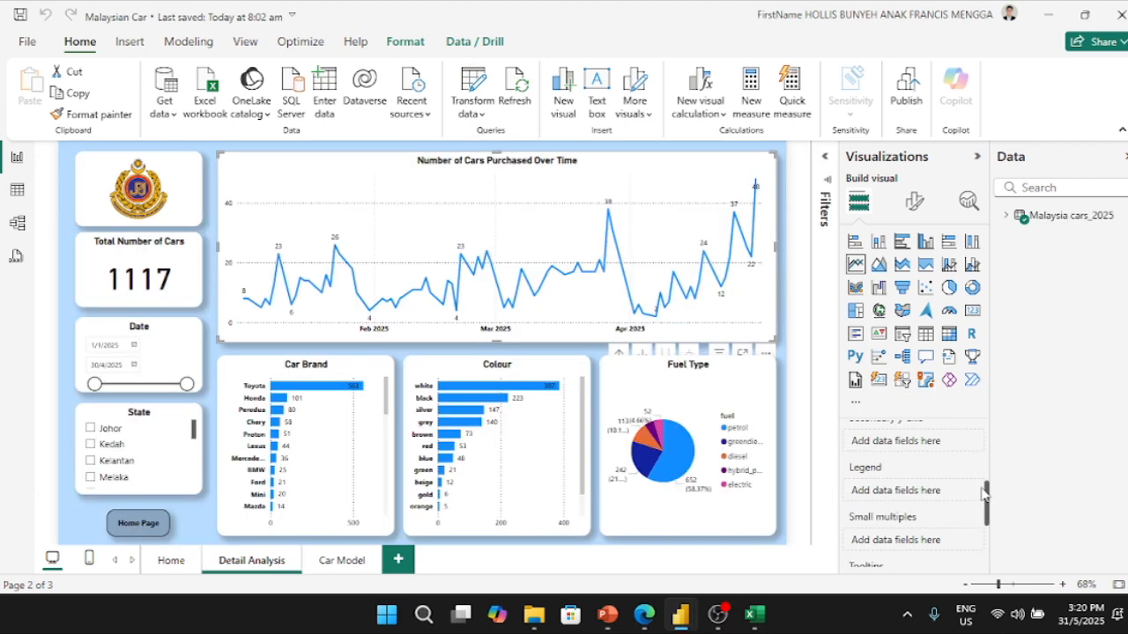
pyautogui.moveTo(987, 495); pyautogui.dragTo(987, 462)
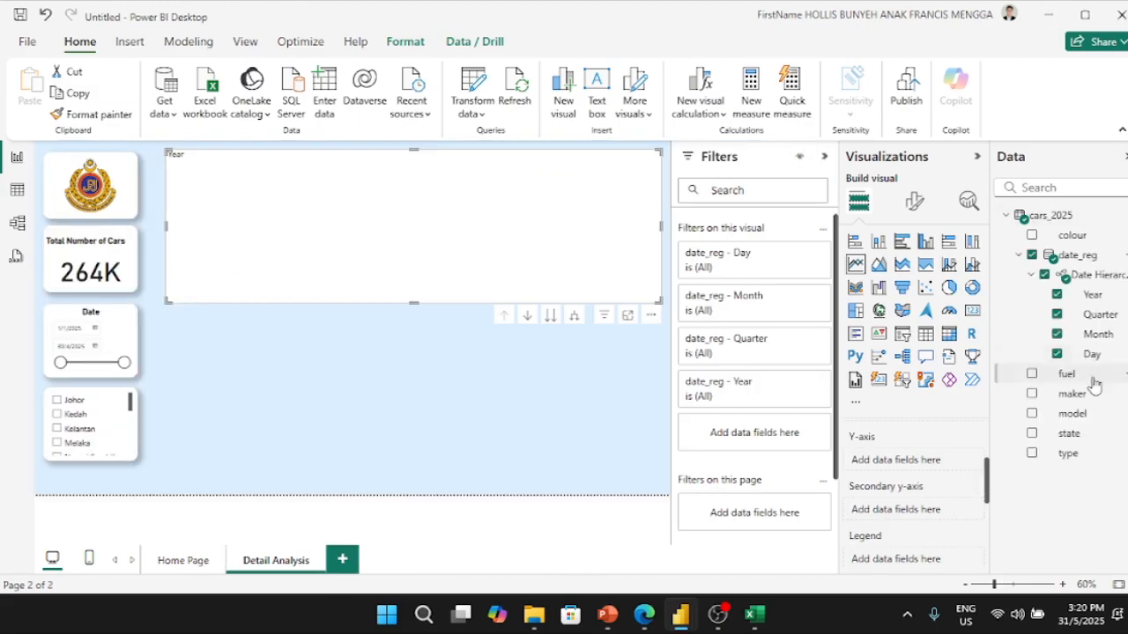
pyautogui.moveTo(1080, 402); pyautogui.dragTo(933, 471)
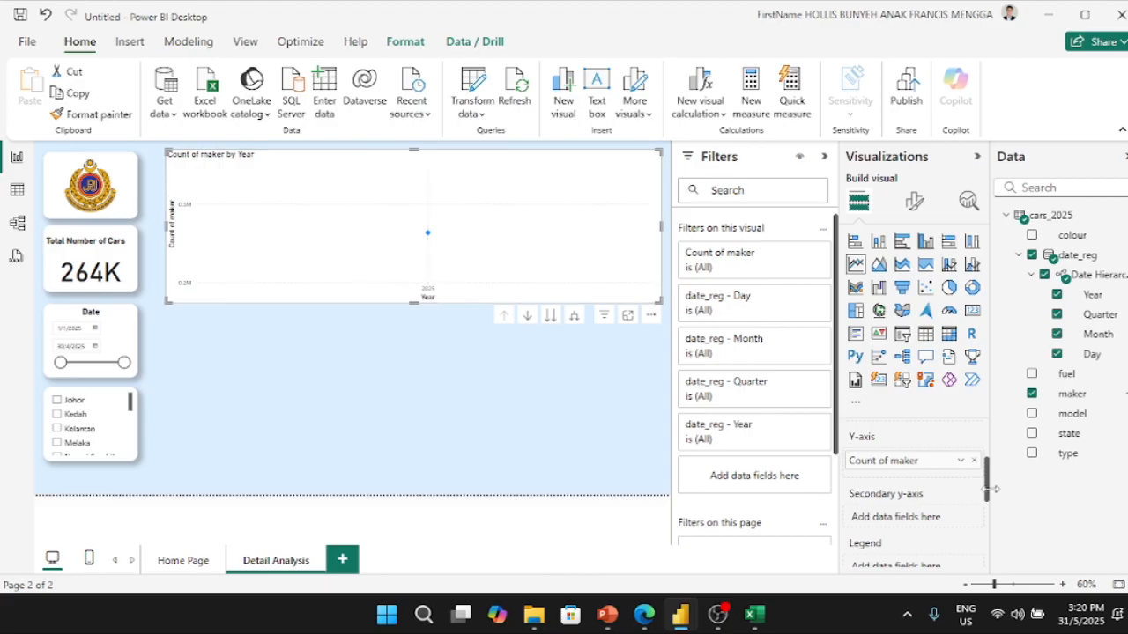
# - Switch the drill-through option to keep all filters off and back on
pyautogui.scroll(-3, 75, 436)
pyautogui.scroll(3, 75, 438)
pyautogui.scroll(-5, 940, 530)
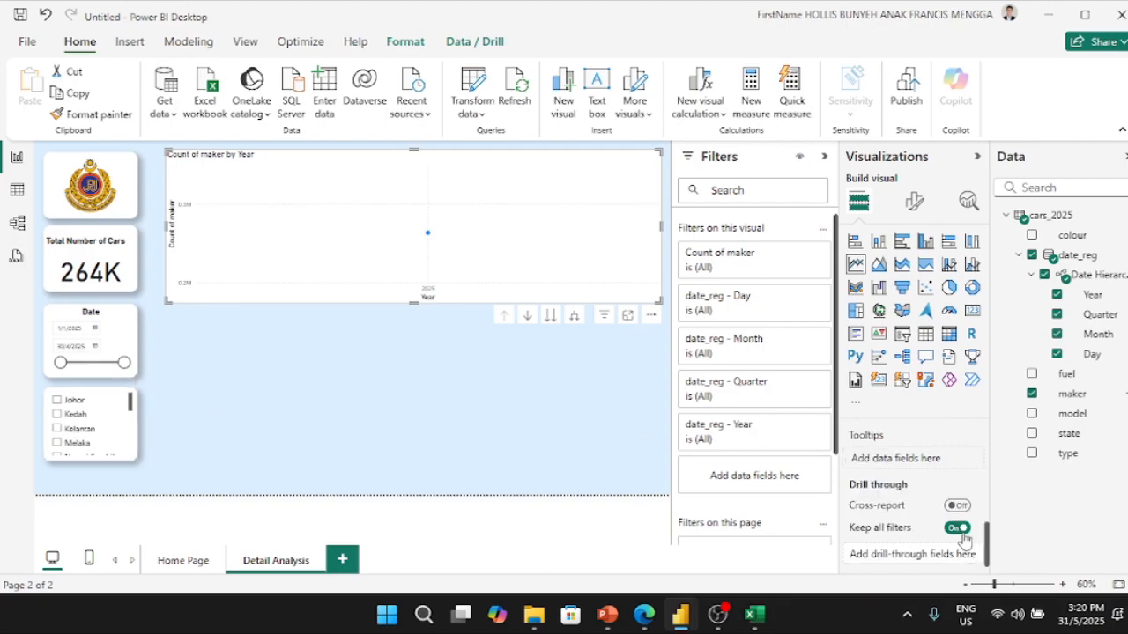
pyautogui.click(958, 528)
pyautogui.click(959, 529)
# - Examine the filters and axis fields of the Number of Cars Purchased Over Time chart in the Malaysian Car report
pyautogui.moveTo(681, 615)
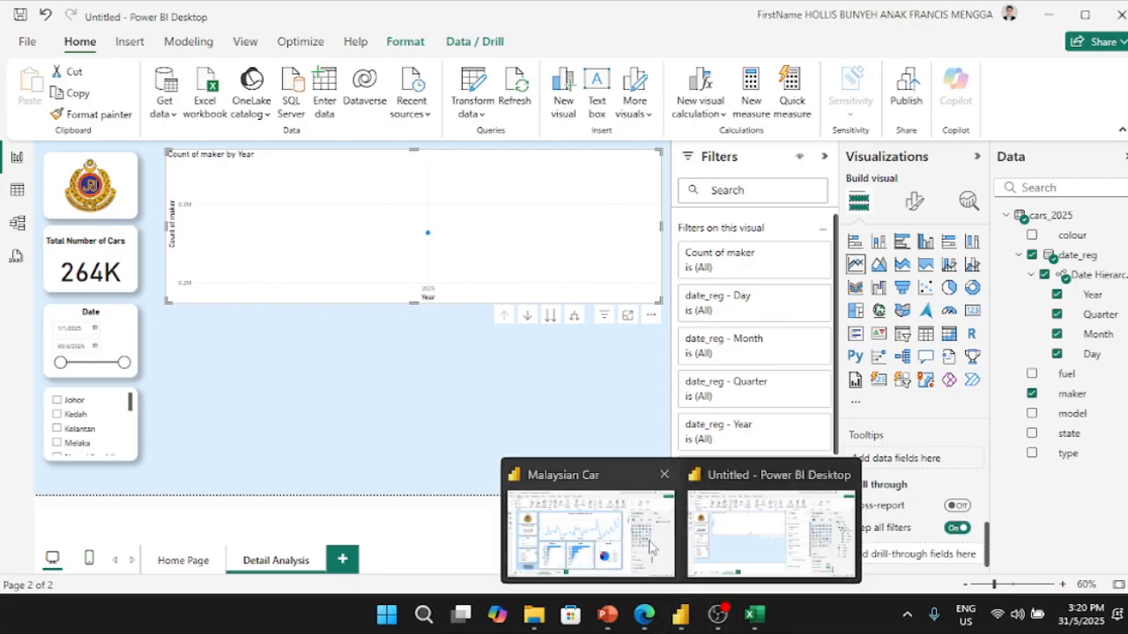
pyautogui.click(581, 537)
pyautogui.click(825, 181)
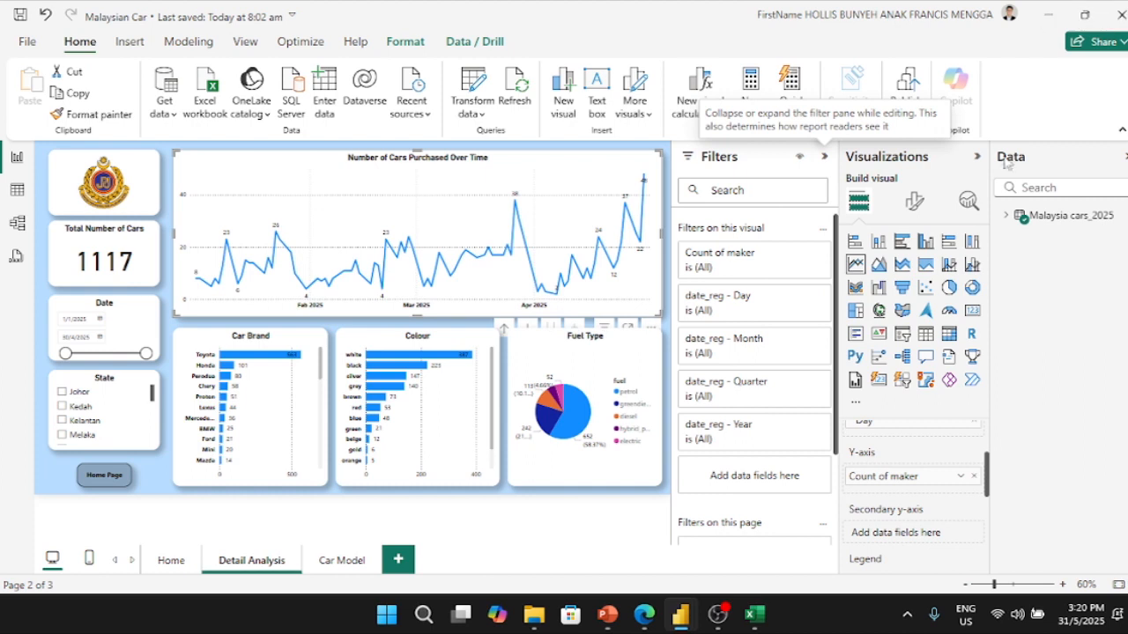
pyautogui.moveTo(987, 481); pyautogui.dragTo(990, 436)
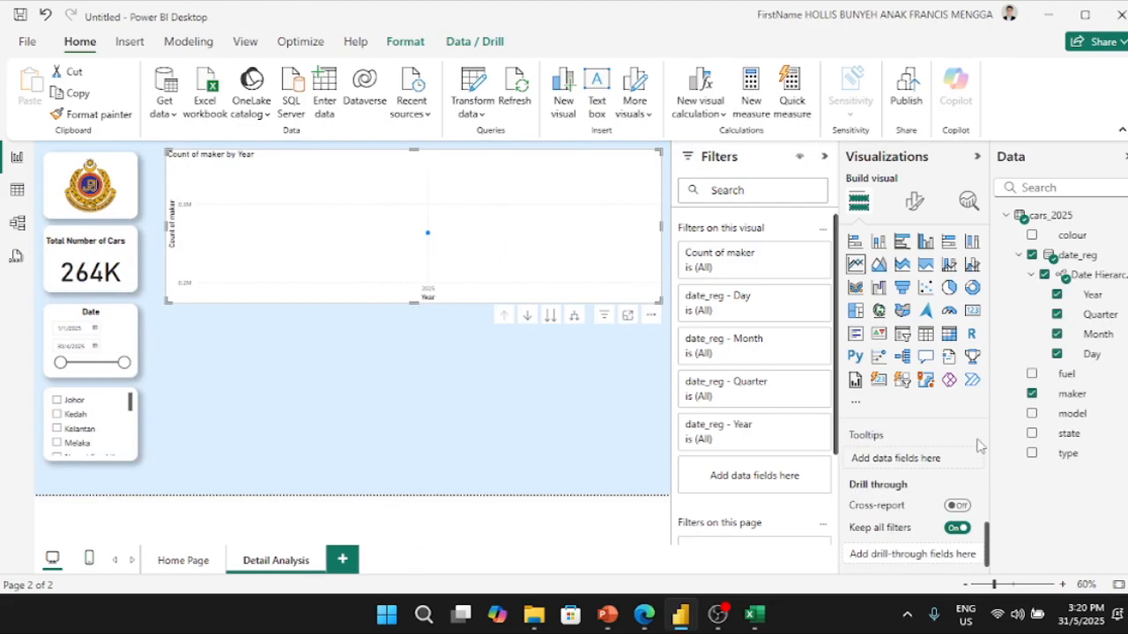
# - Clear the date_reg field from the line chart's X-axis and the count of maker from its Y-axis
pyautogui.scroll(3, 937, 529)
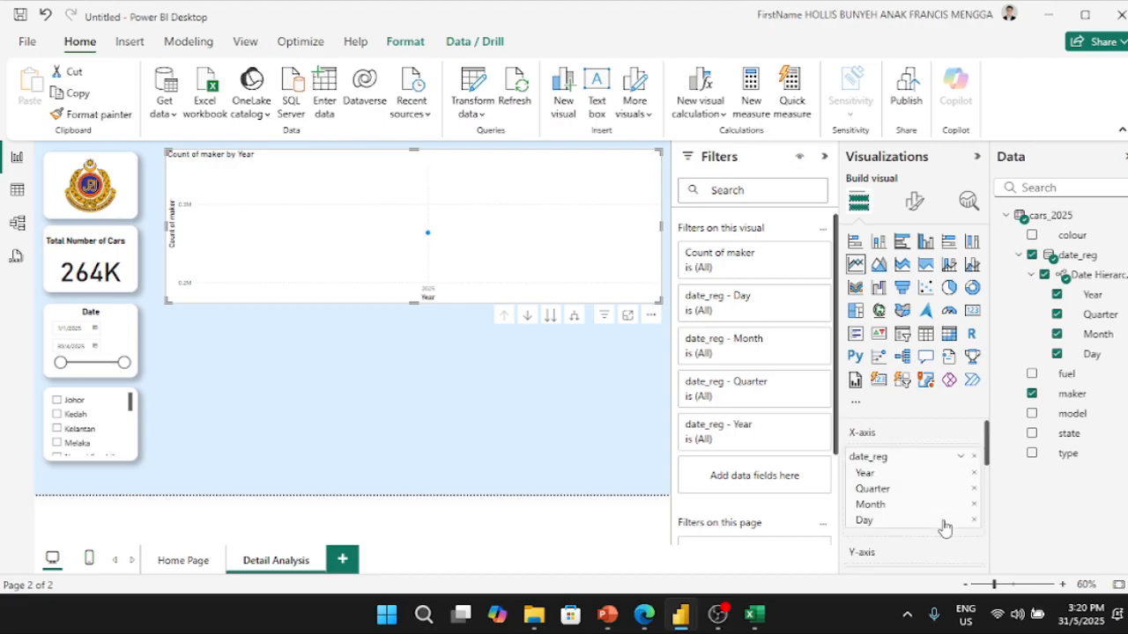
pyautogui.click(973, 457)
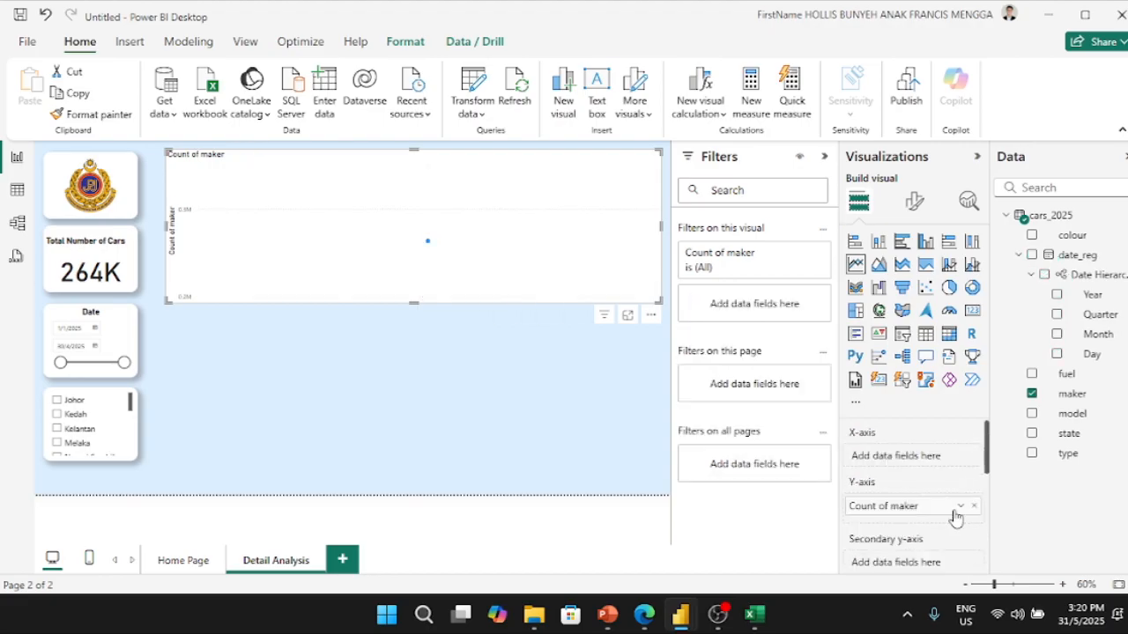
pyautogui.click(970, 505)
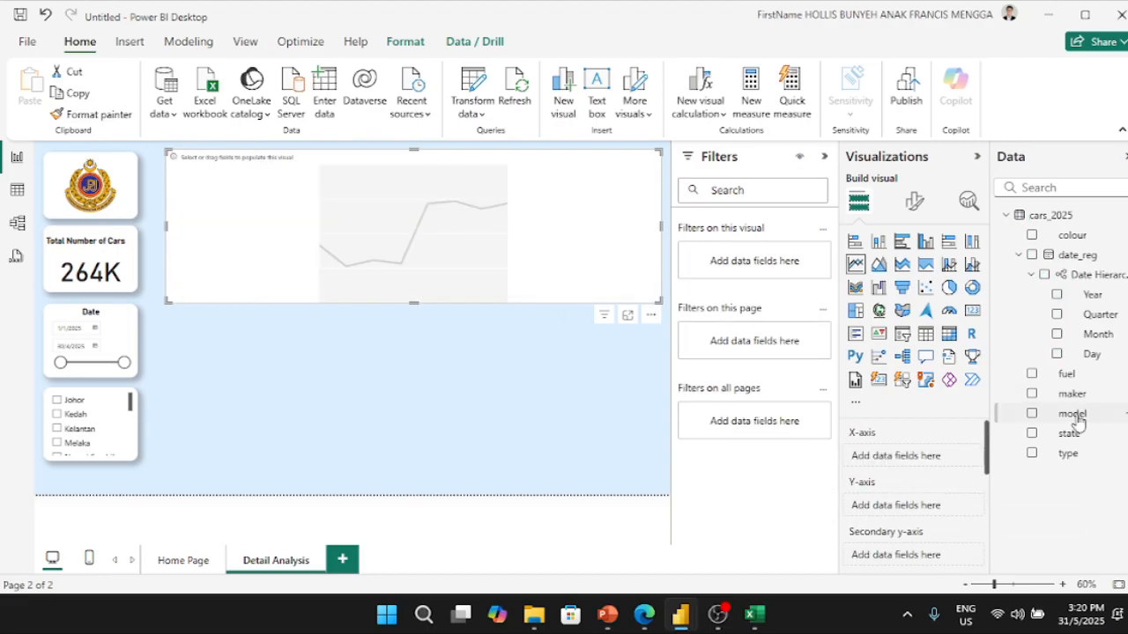
pyautogui.moveTo(1082, 403); pyautogui.dragTo(1057, 394)
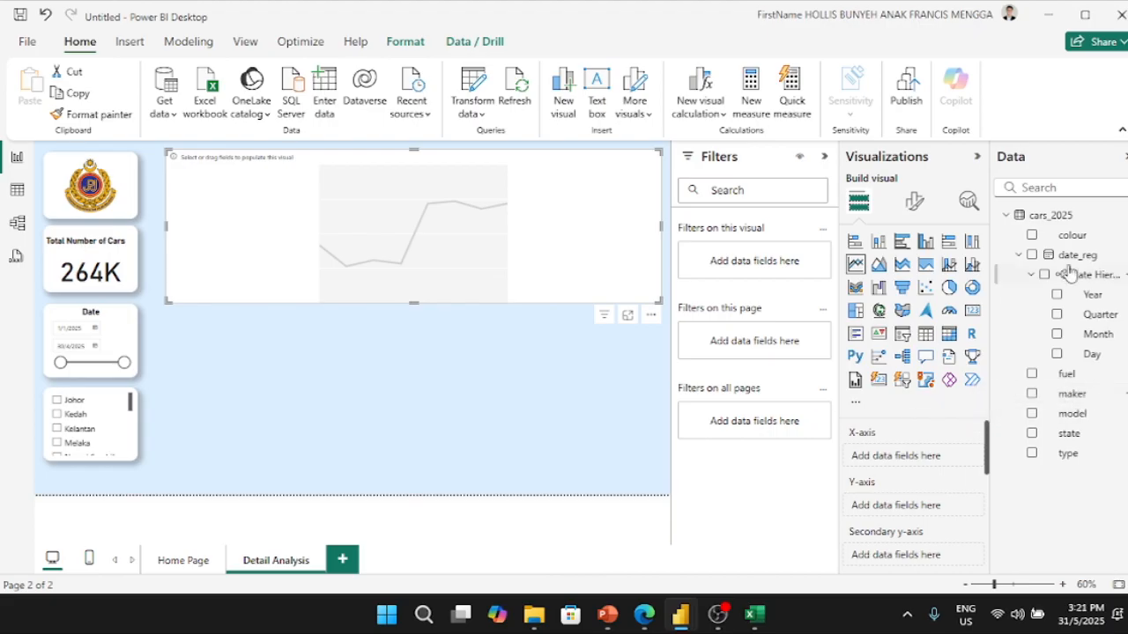
# - Put maker and the count of date_reg on the line chart's axes, and swap them to date_reg on X and count of maker on Y
pyautogui.moveTo(1077, 254); pyautogui.dragTo(929, 507)
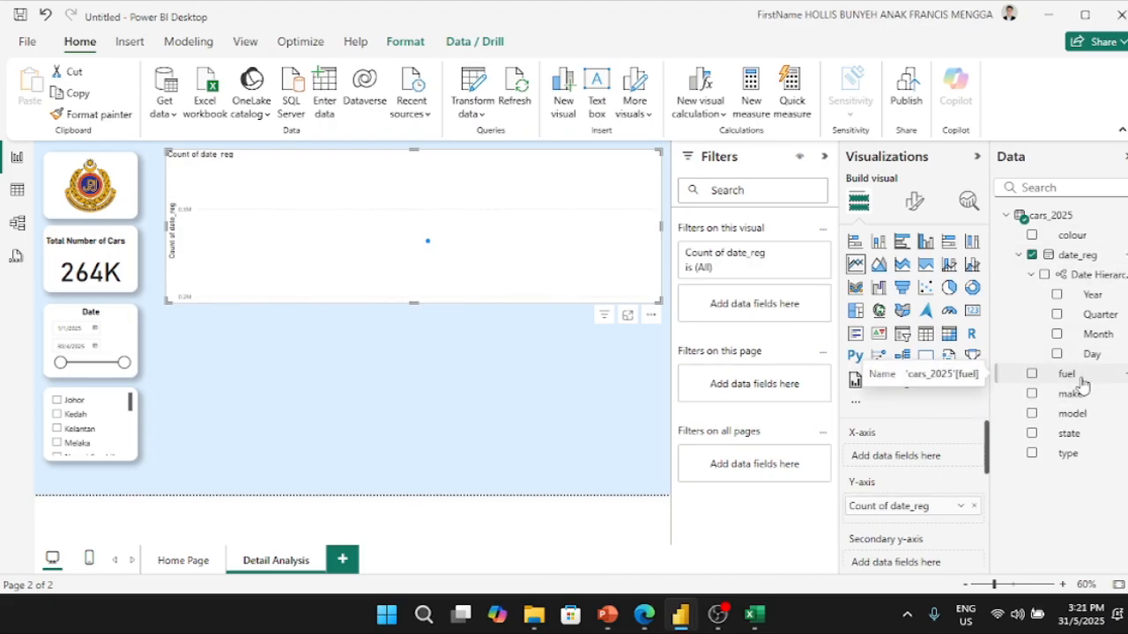
pyautogui.moveTo(1078, 397); pyautogui.dragTo(925, 458)
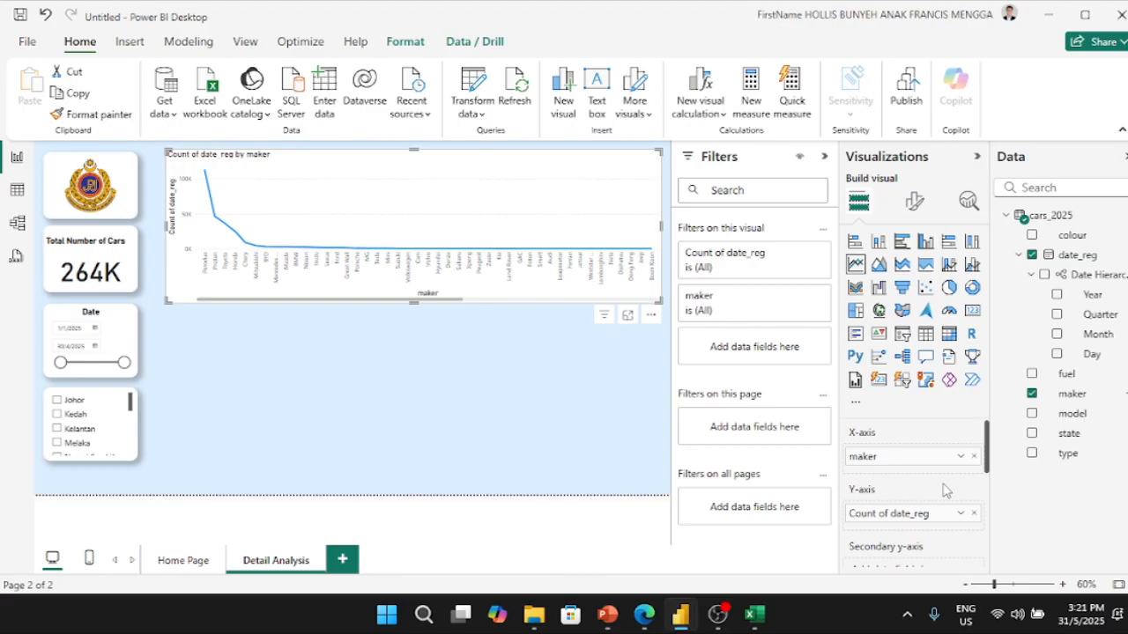
pyautogui.moveTo(970, 466); pyautogui.dragTo(921, 473)
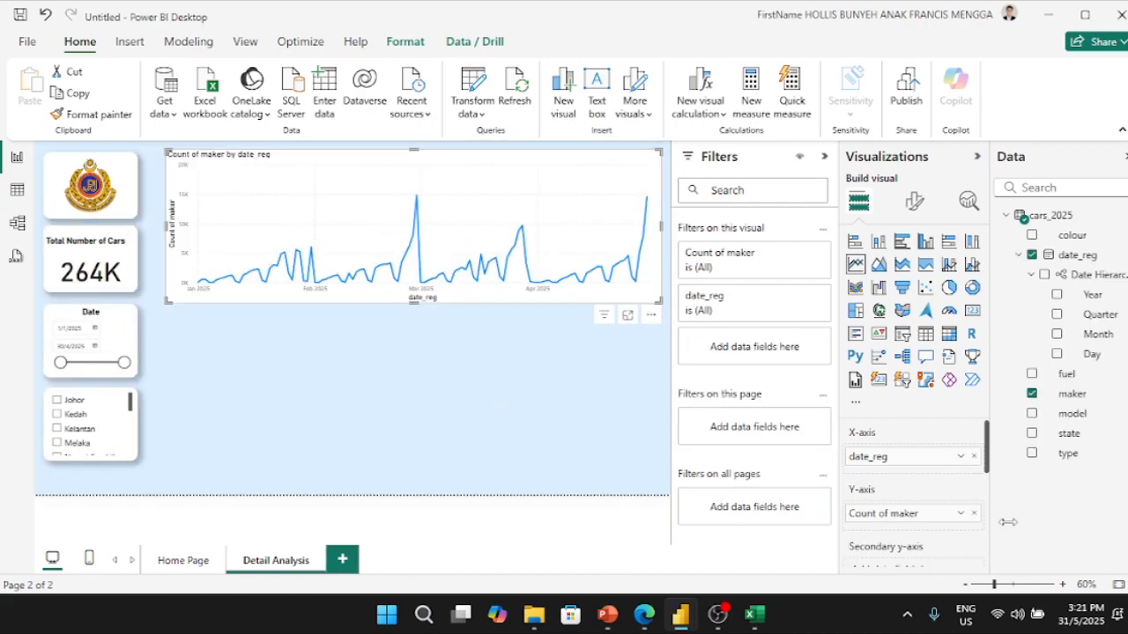
pyautogui.click(961, 457)
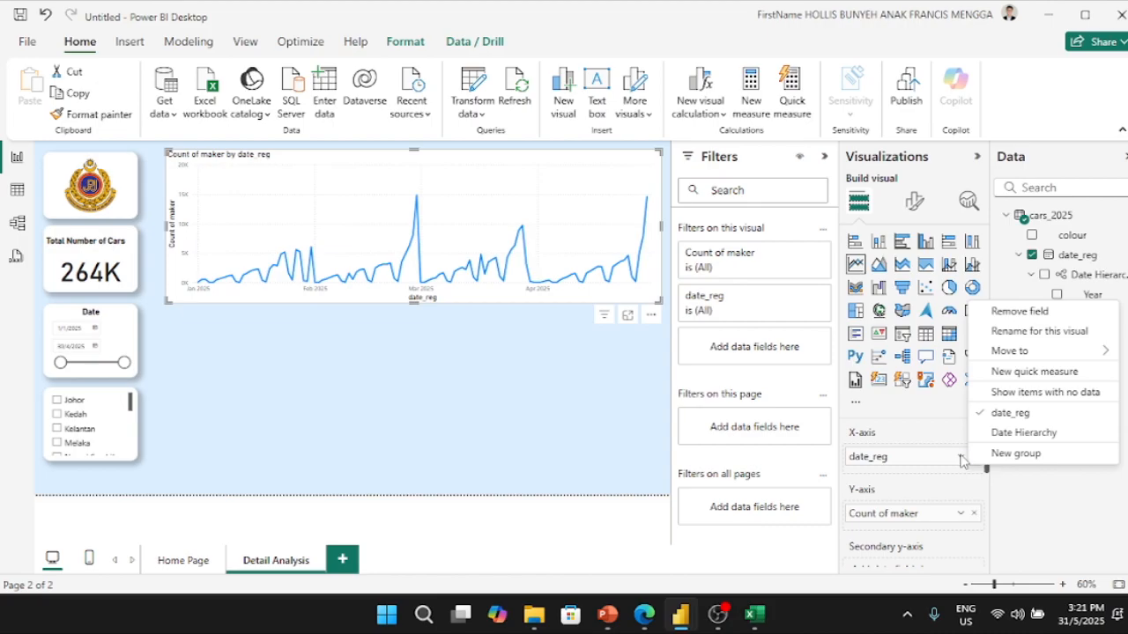
pyautogui.click(923, 492)
pyautogui.click(961, 456)
pyautogui.click(959, 458)
pyautogui.click(961, 456)
pyautogui.click(975, 472)
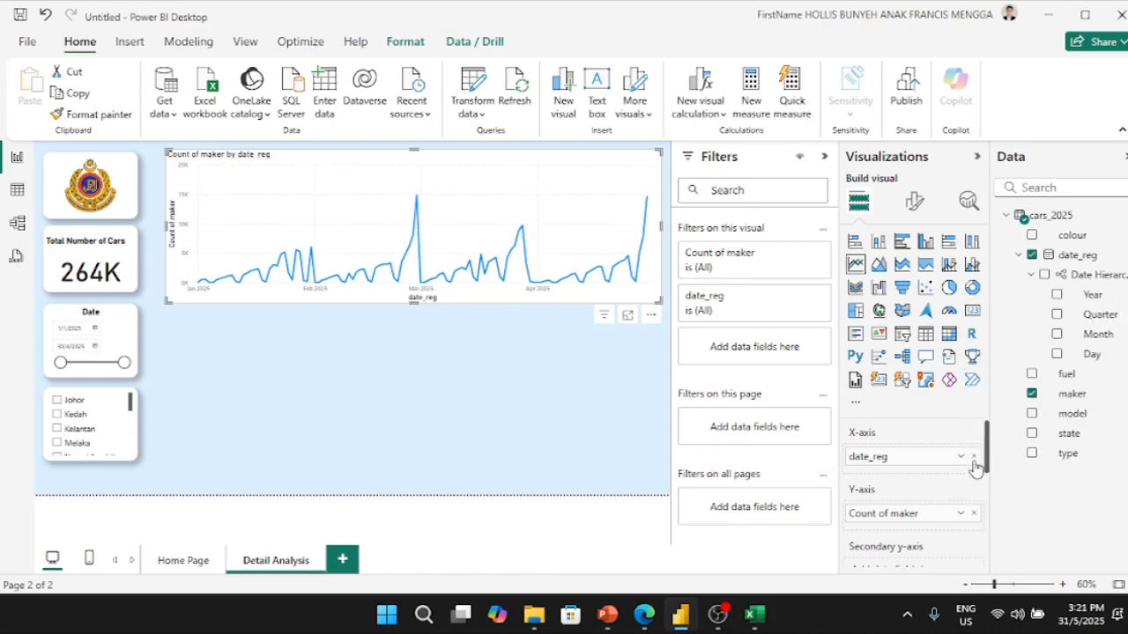
# - Replace the X-axis field with the full date_reg hierarchy and remove its Year, Quarter, Month and Day levels
pyautogui.click(974, 456)
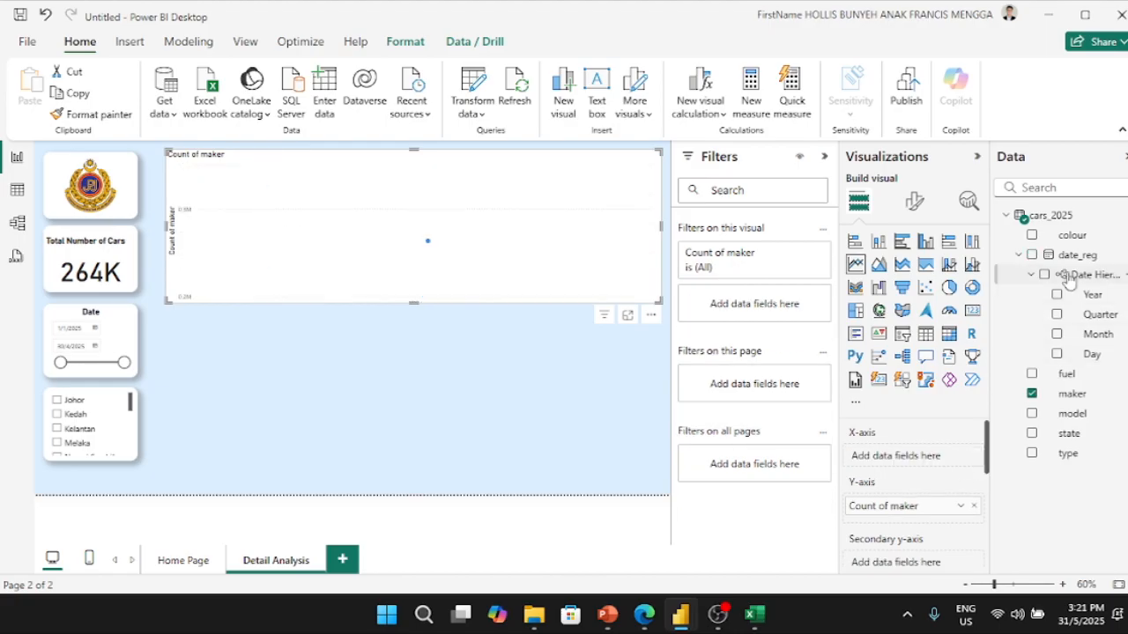
pyautogui.moveTo(1079, 262); pyautogui.dragTo(933, 458)
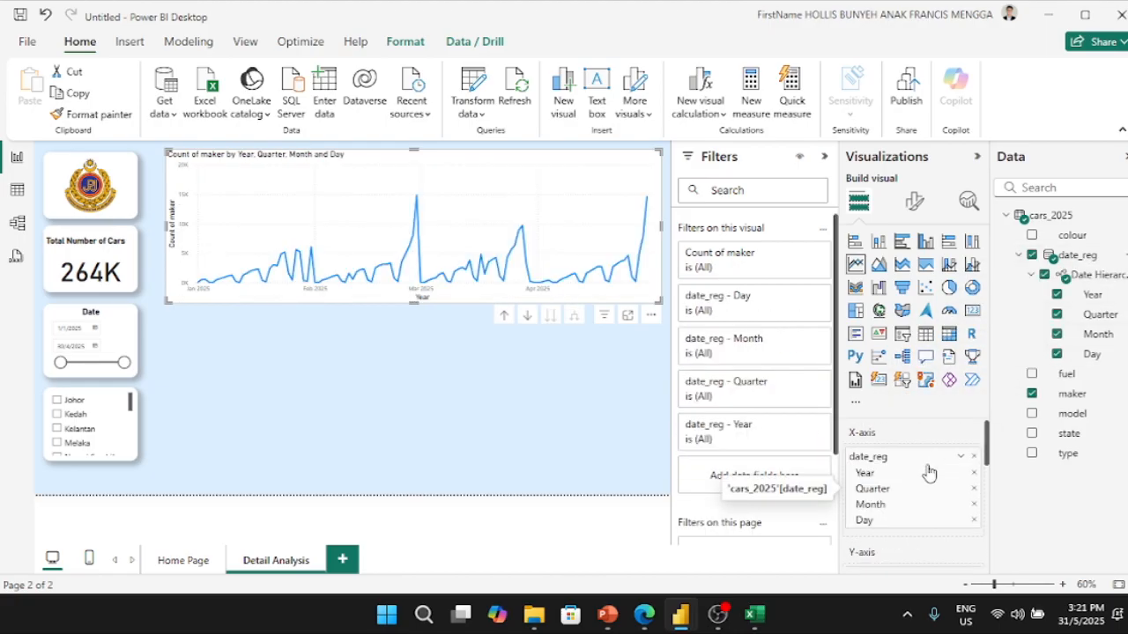
pyautogui.click(975, 477)
pyautogui.click(975, 477)
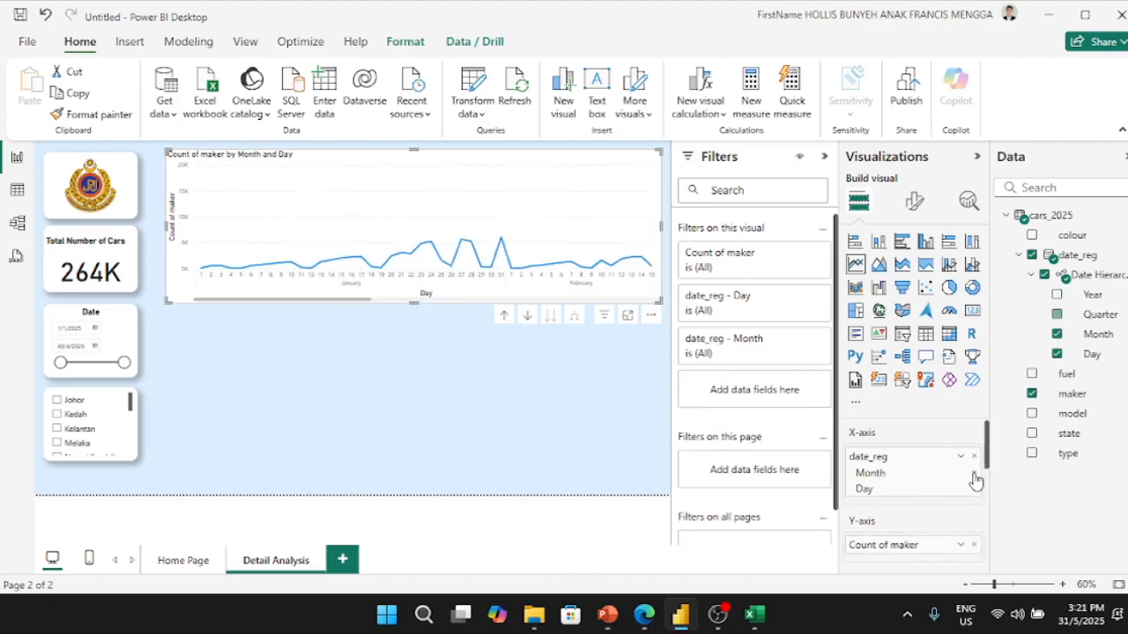
pyautogui.click(974, 477)
pyautogui.click(975, 476)
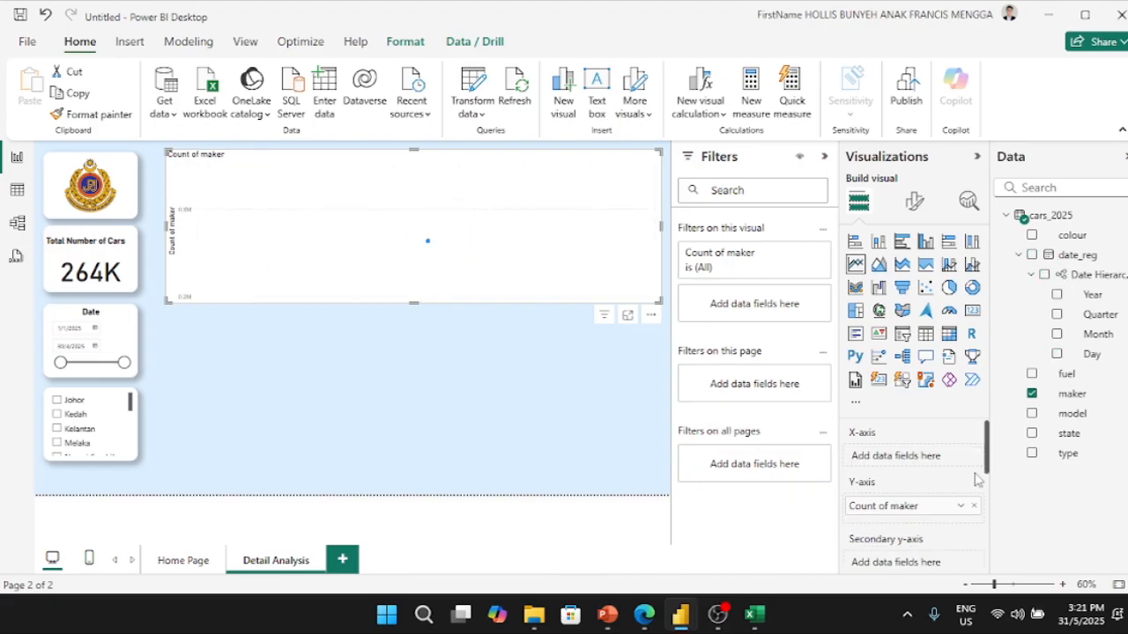
# - Add date_reg to the X-axis again and strip its Day, Quarter, Year and Month levels in turn
pyautogui.moveTo(1077, 255); pyautogui.dragTo(929, 461)
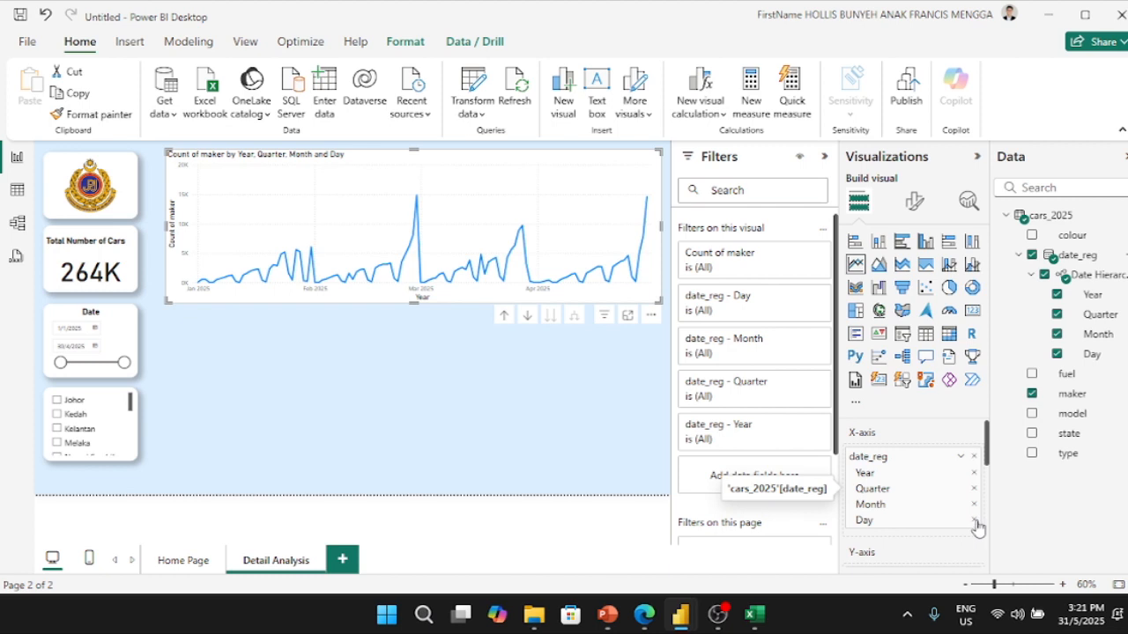
pyautogui.click(975, 521)
pyautogui.click(974, 489)
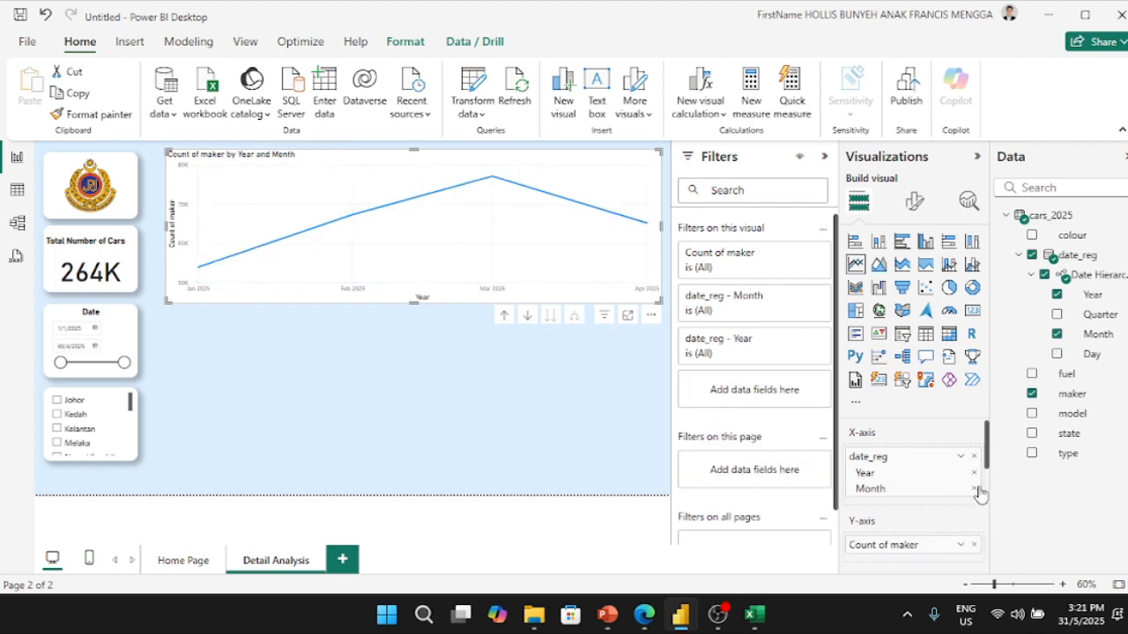
pyautogui.click(974, 474)
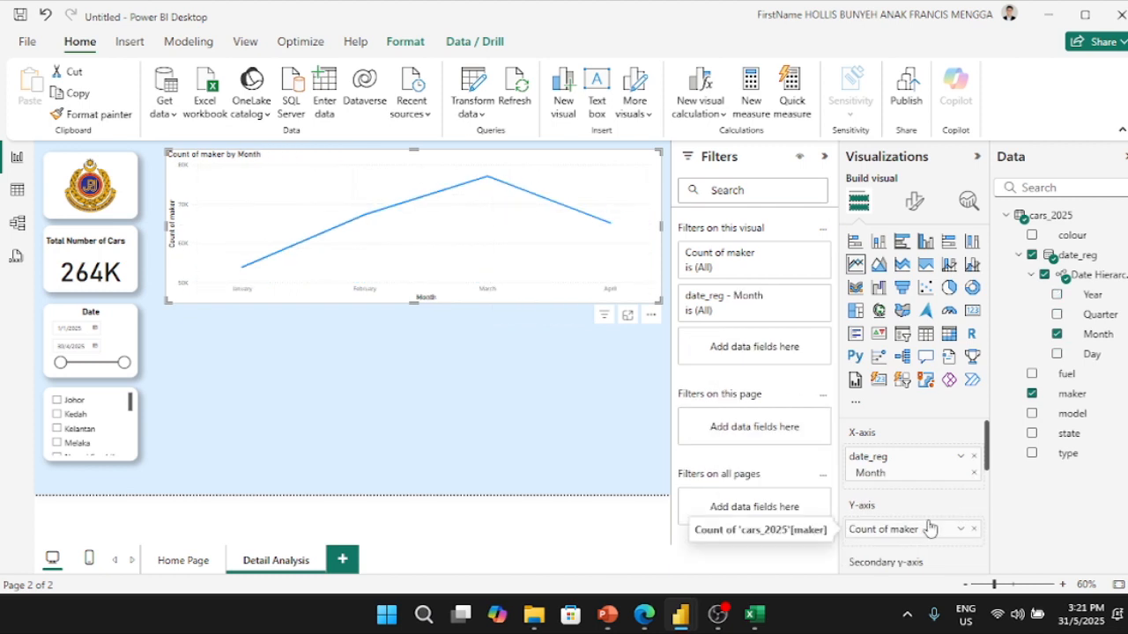
pyautogui.click(974, 474)
# - Try Year, Day and Month from date_reg one at a time as the line chart's X-axis, clearing each
pyautogui.moveTo(1086, 300); pyautogui.dragTo(920, 460)
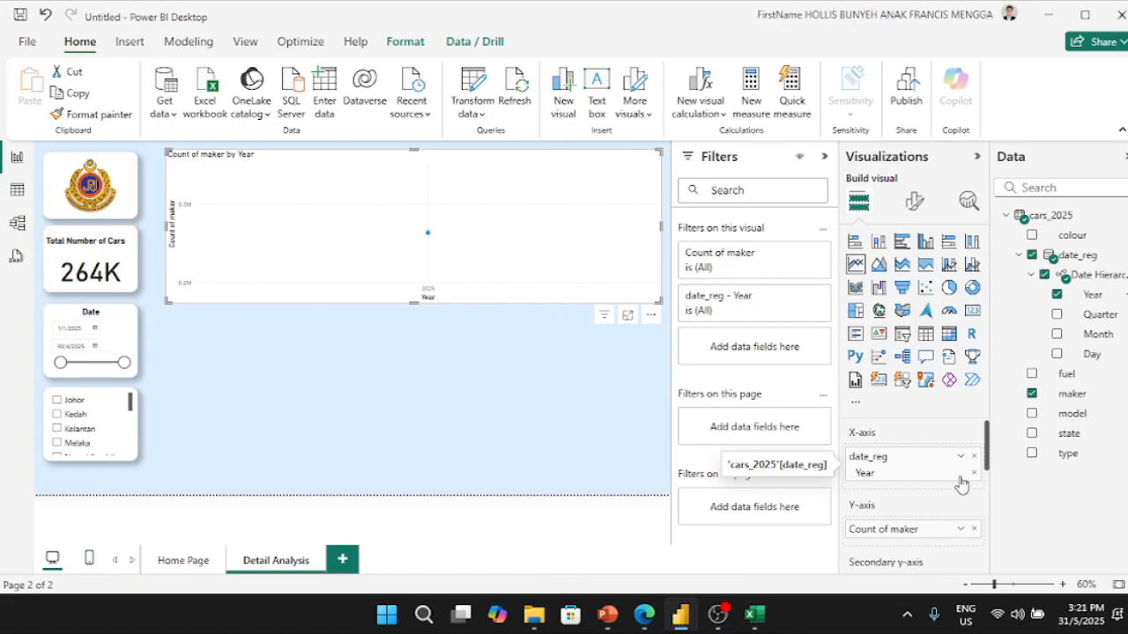
pyautogui.click(974, 473)
pyautogui.moveTo(1095, 357); pyautogui.dragTo(937, 460)
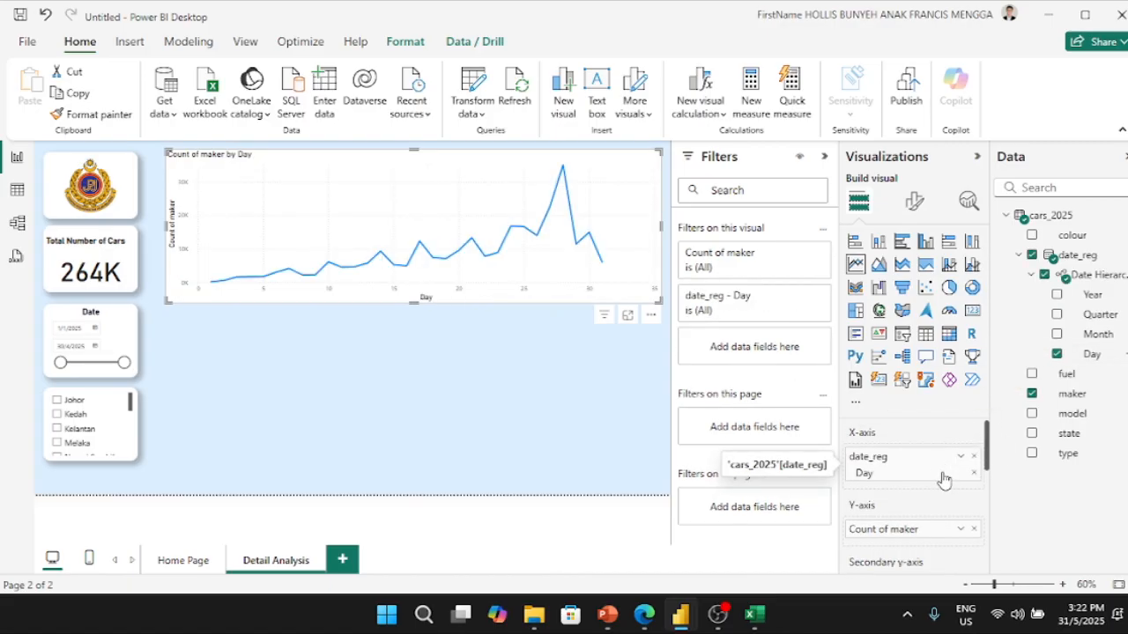
pyautogui.click(973, 473)
pyautogui.moveTo(1093, 335); pyautogui.dragTo(941, 464)
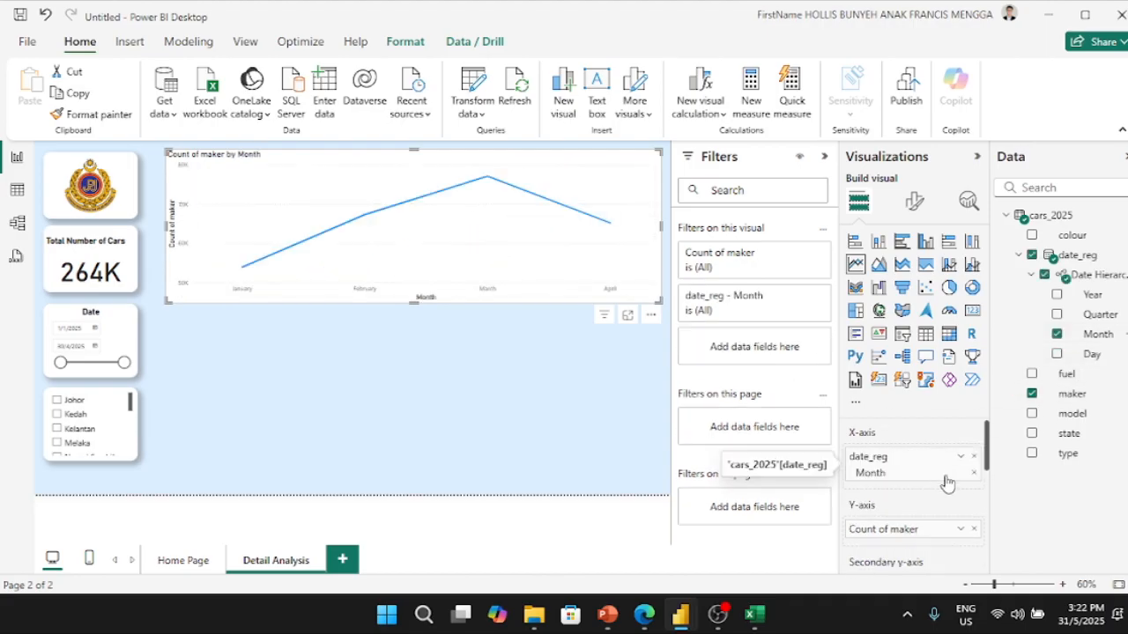
pyautogui.click(974, 473)
# - Set the line chart's X-axis to date_reg with its Year, Quarter, Month and Day levels
pyautogui.moveTo(1079, 256); pyautogui.dragTo(934, 473)
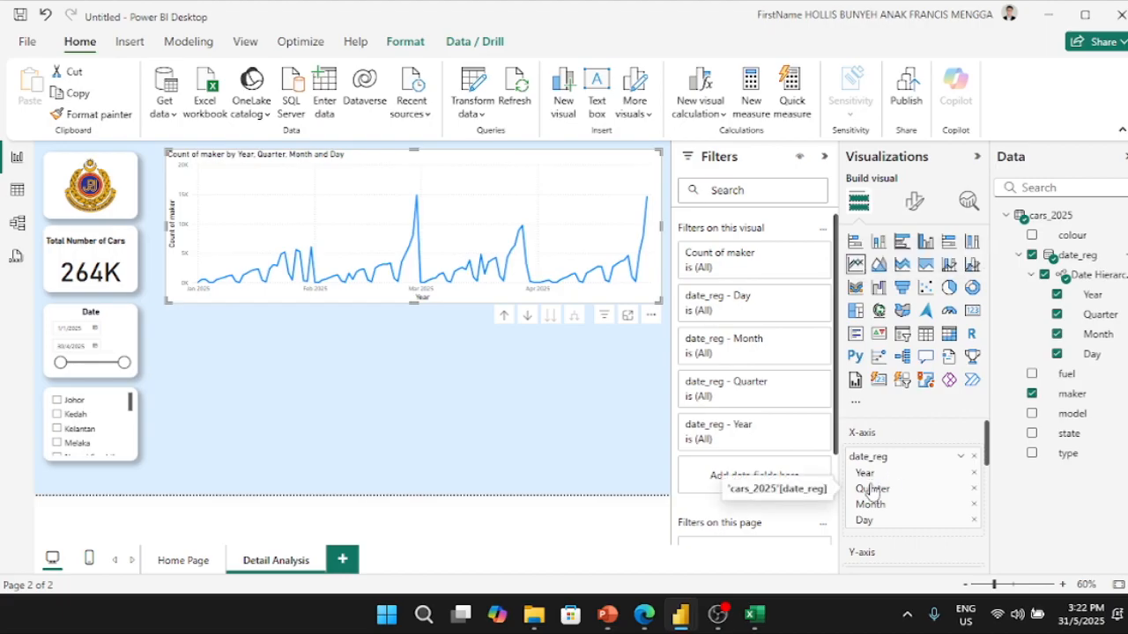
pyautogui.scroll(-3, 872, 491)
pyautogui.scroll(3, 874, 491)
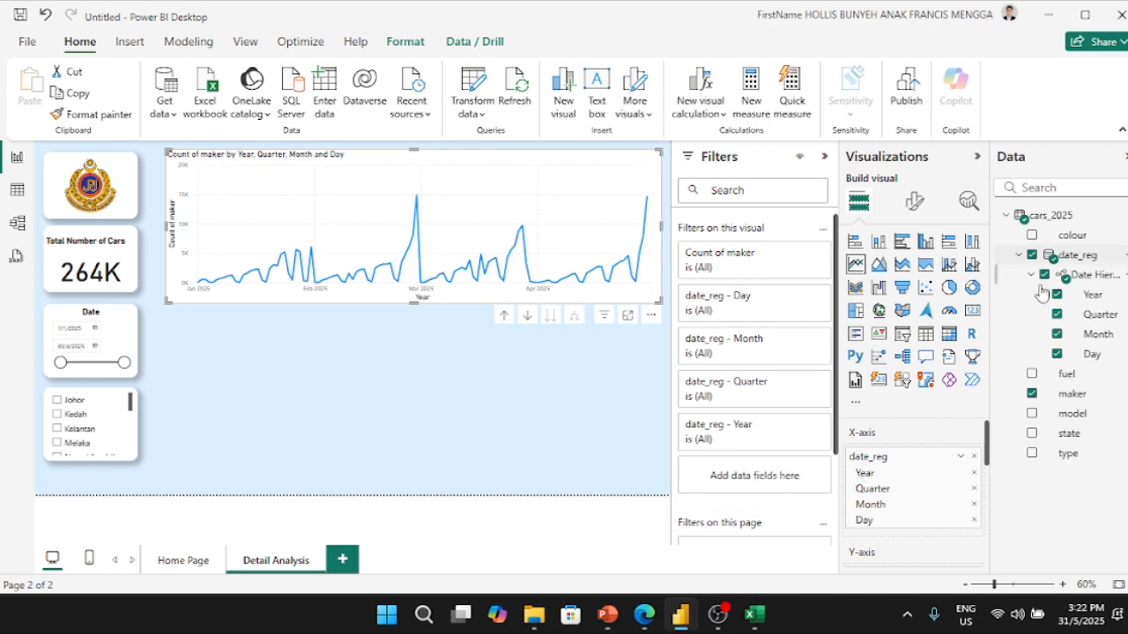
# - Widen the line chart toward the cards beside it and move it slightly down on the Detail Analysis page
pyautogui.scroll(-2, 988, 458)
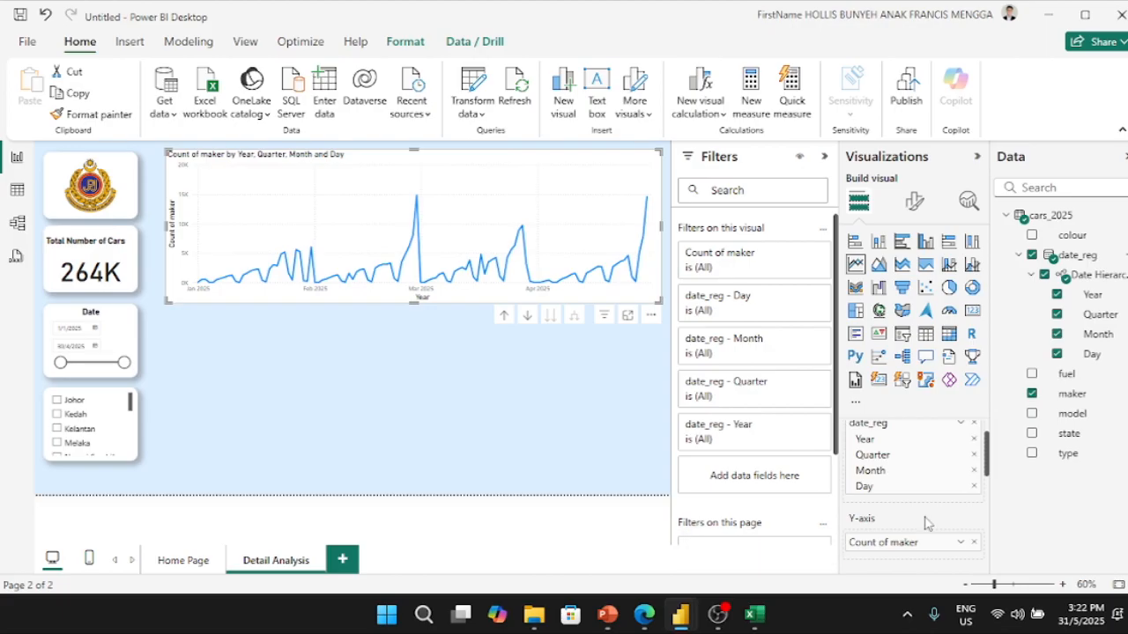
pyautogui.click(299, 357)
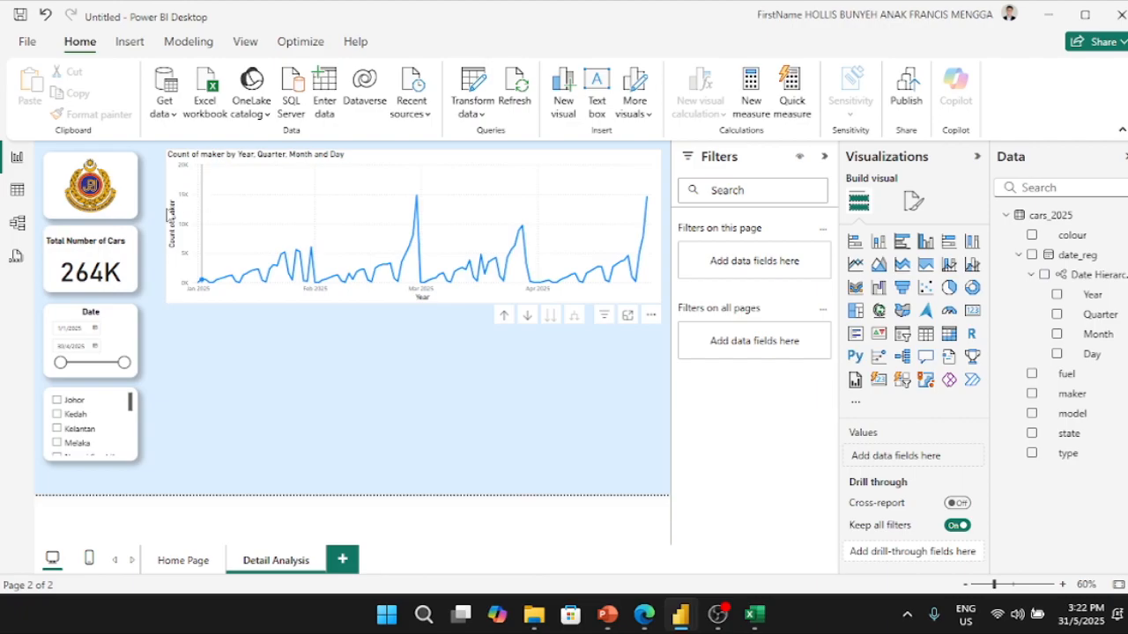
pyautogui.click(170, 214)
pyautogui.moveTo(166, 227); pyautogui.dragTo(157, 234)
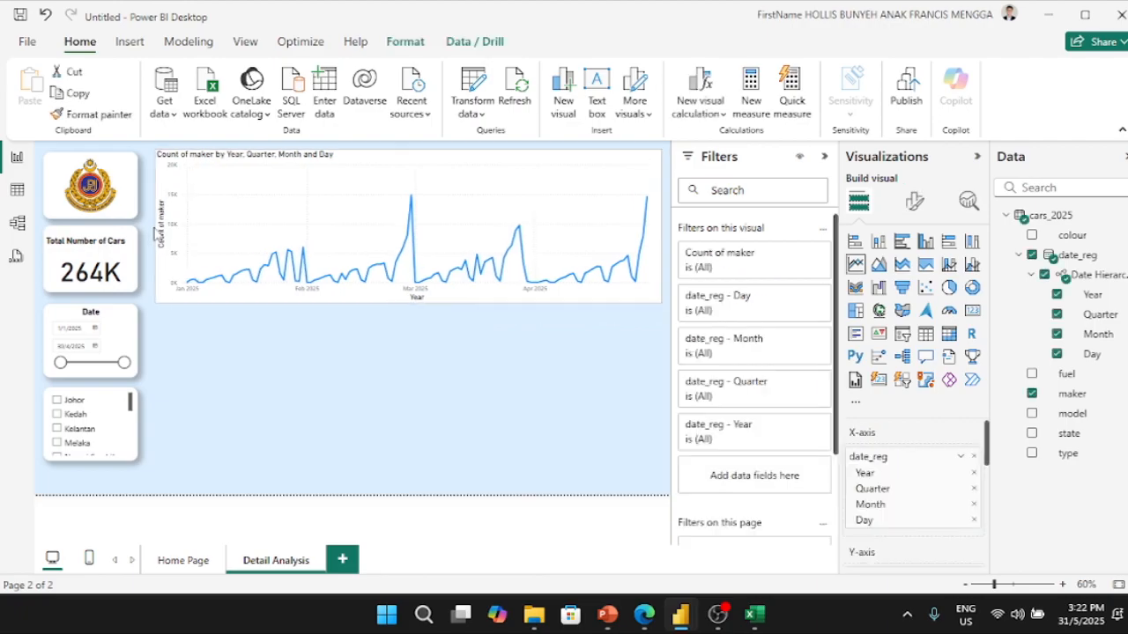
pyautogui.moveTo(388, 158); pyautogui.dragTo(388, 172)
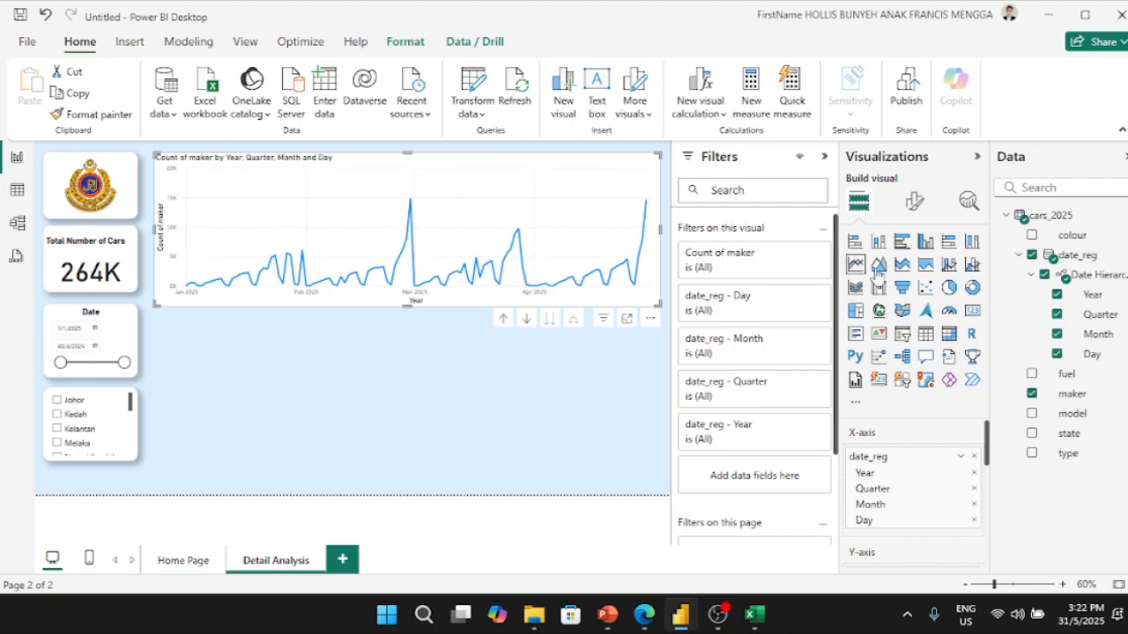
# - Turn on data labels for the line chart
pyautogui.click(915, 202)
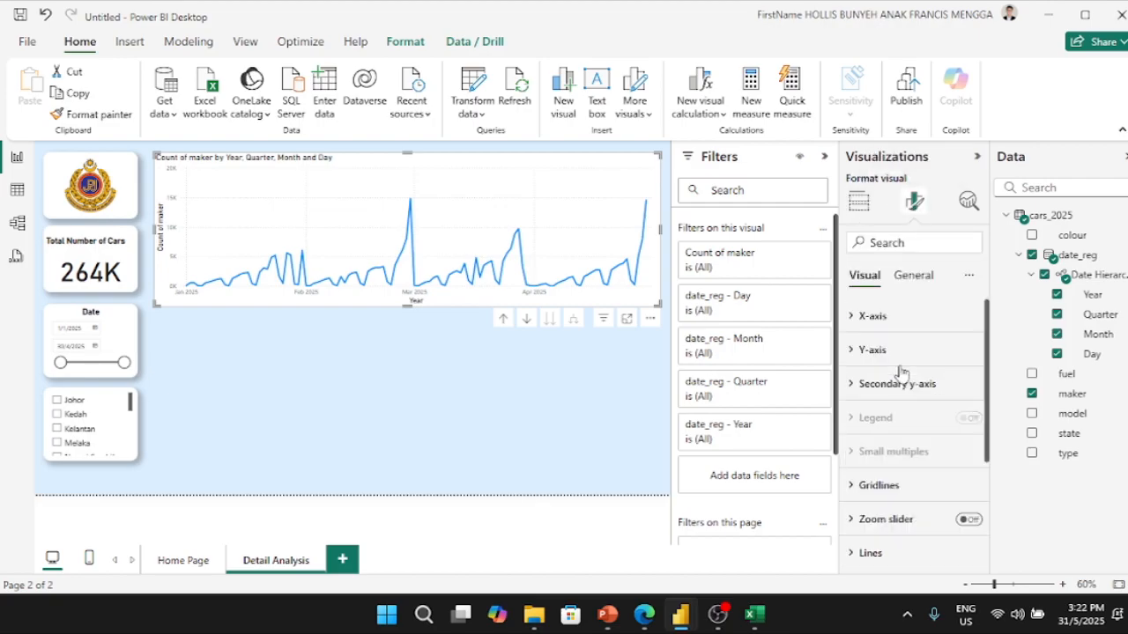
pyautogui.click(881, 486)
pyautogui.click(886, 489)
pyautogui.scroll(-3, 890, 423)
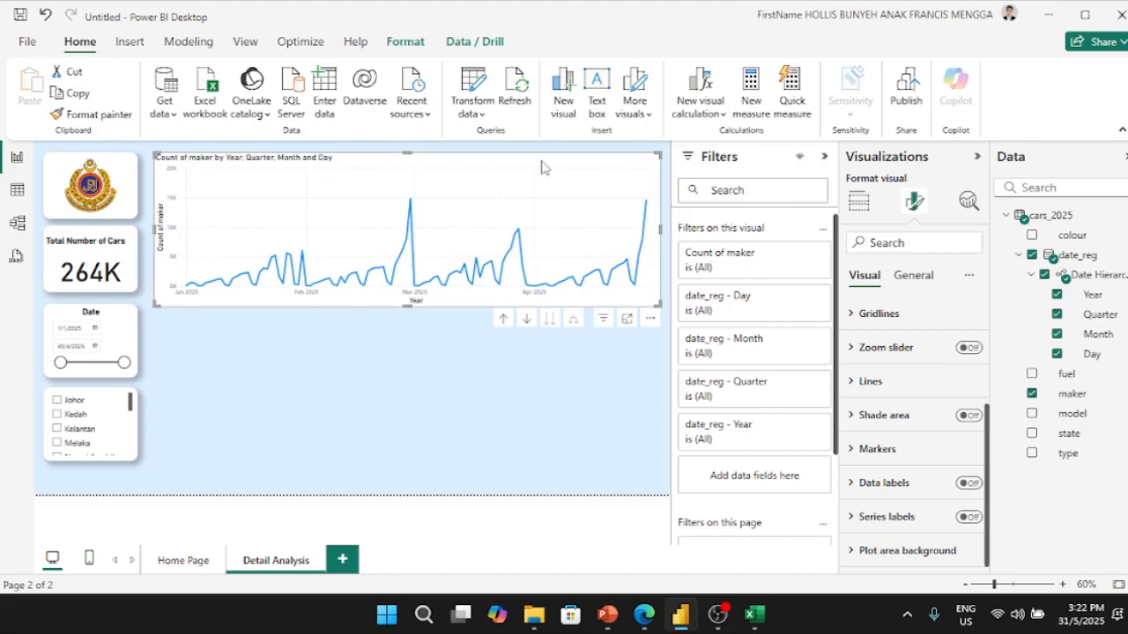
pyautogui.click(970, 487)
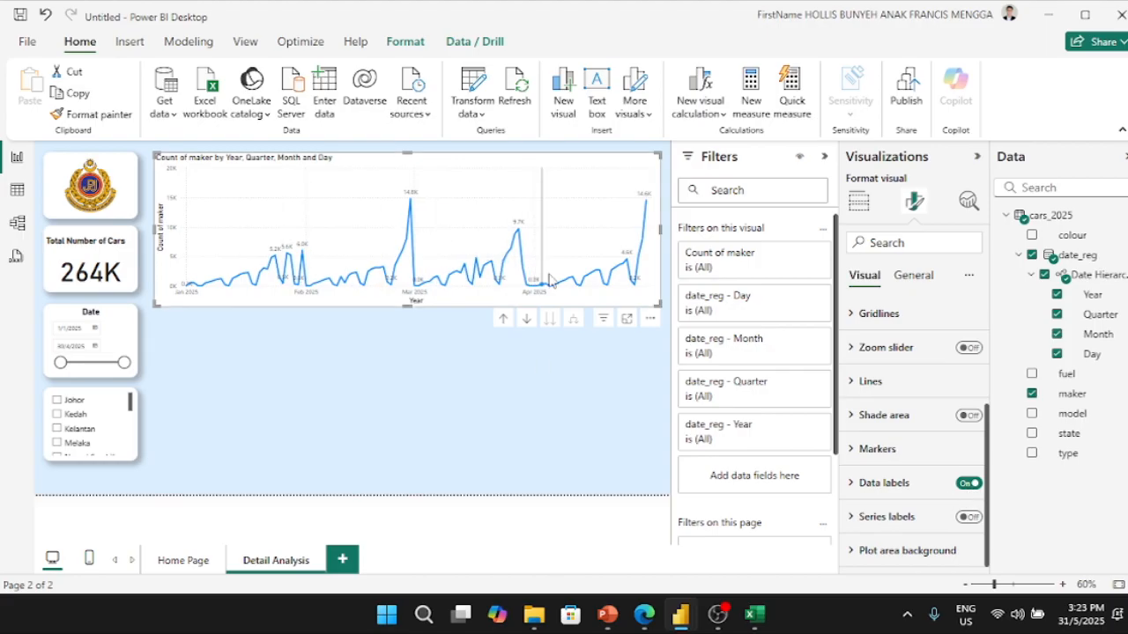
pyautogui.click(968, 518)
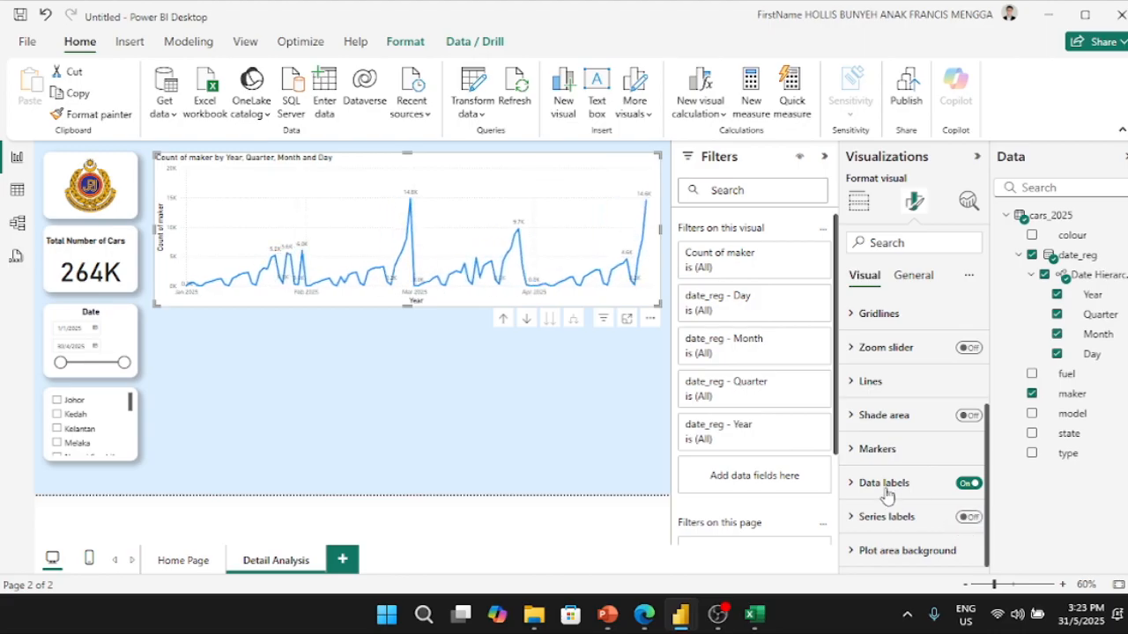
# - Try a marker option and the shaded area on the line chart, switching each back off
pyautogui.click(875, 450)
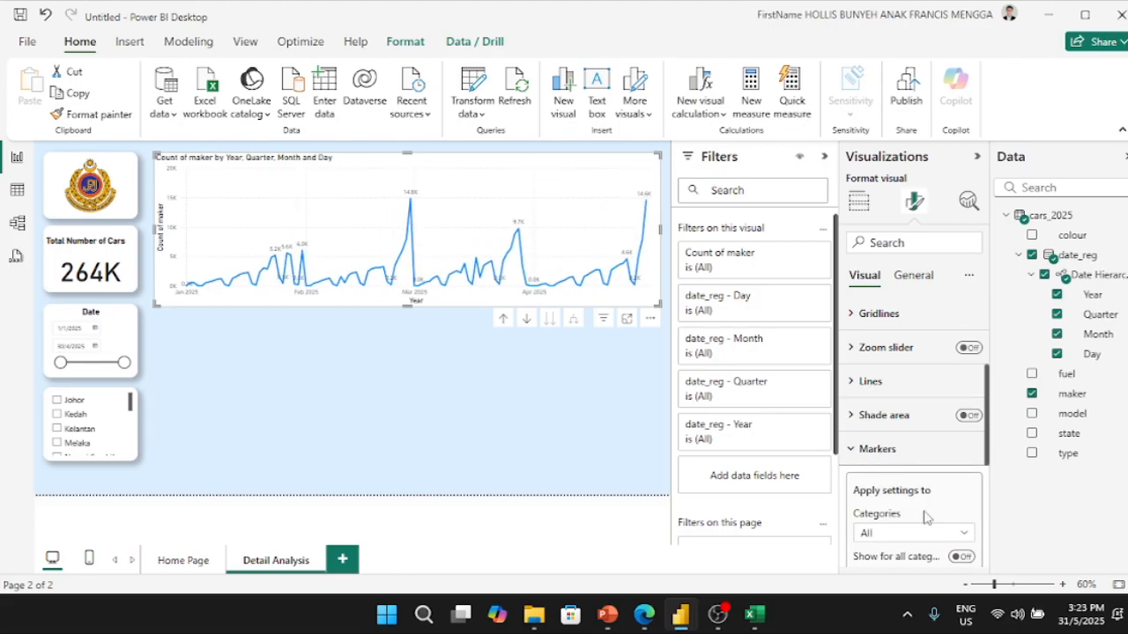
pyautogui.scroll(-3, 930, 527)
pyautogui.click(956, 344)
pyautogui.click(956, 344)
pyautogui.scroll(3, 863, 370)
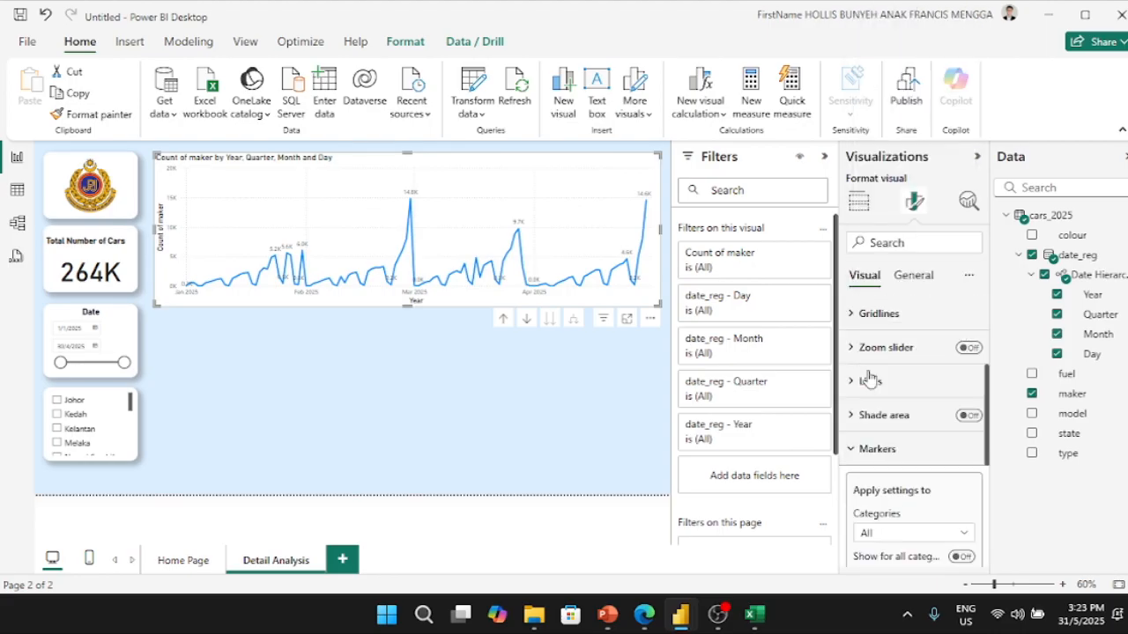
pyautogui.click(905, 447)
pyautogui.click(966, 416)
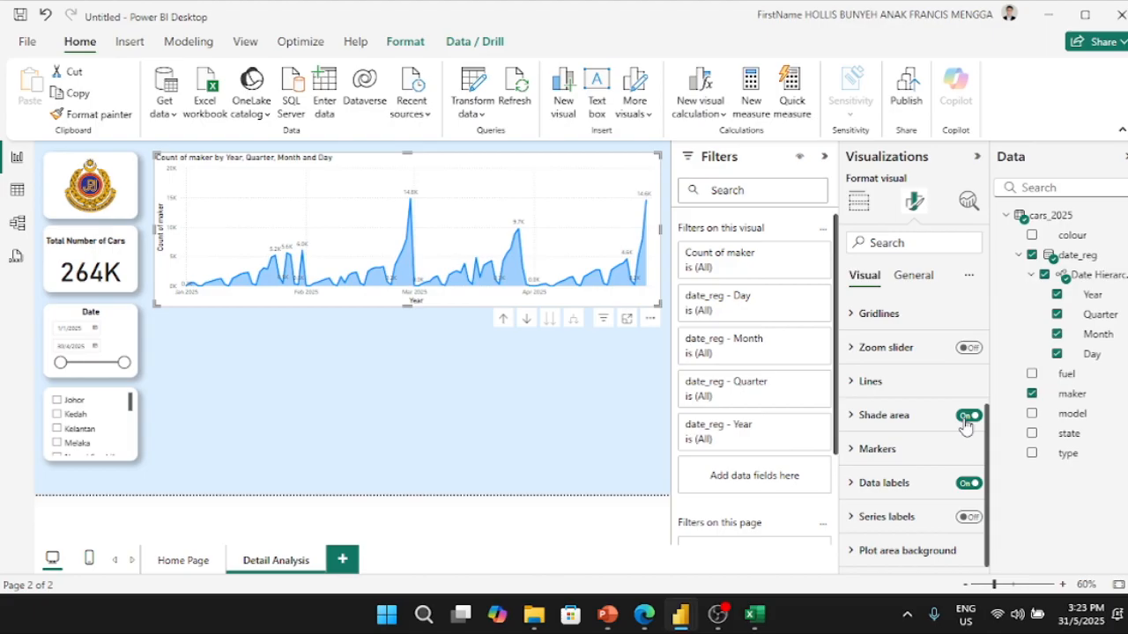
pyautogui.click(967, 416)
pyautogui.scroll(3, 920, 405)
pyautogui.scroll(-3, 921, 405)
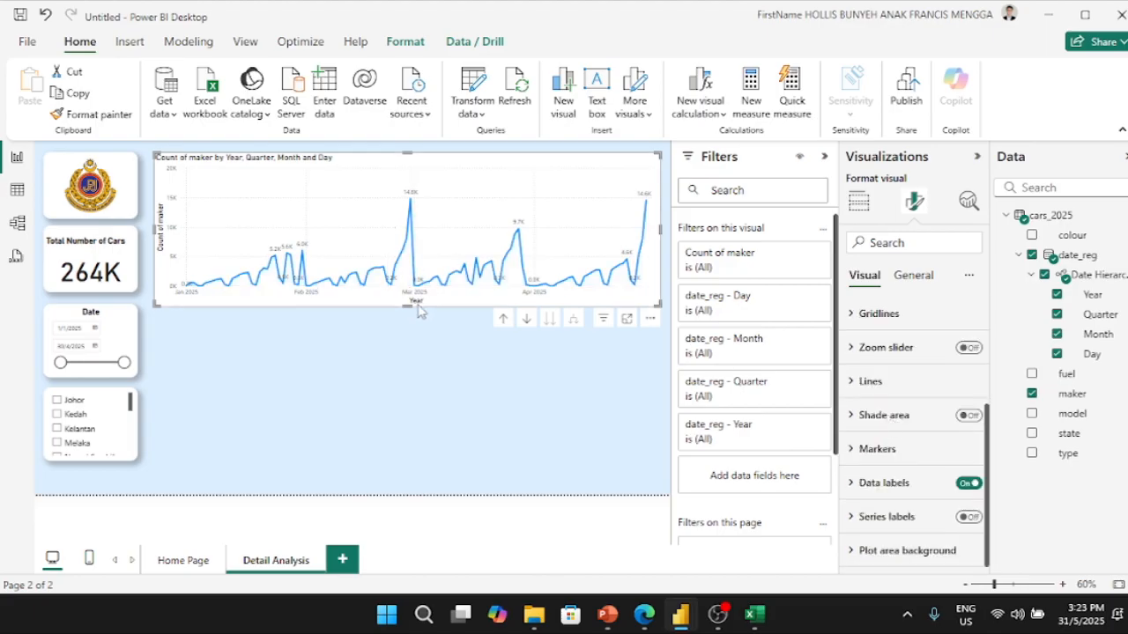
# - Turn off the X-axis title of the line chart
pyautogui.moveTo(414, 250)
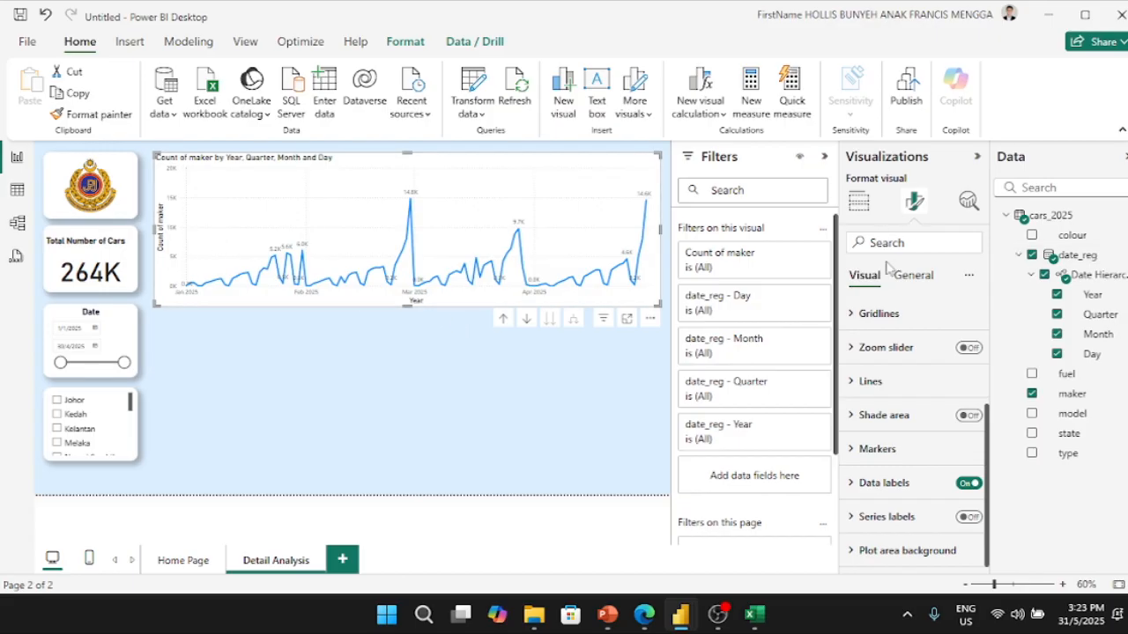
pyautogui.scroll(3, 890, 317)
pyautogui.click(888, 319)
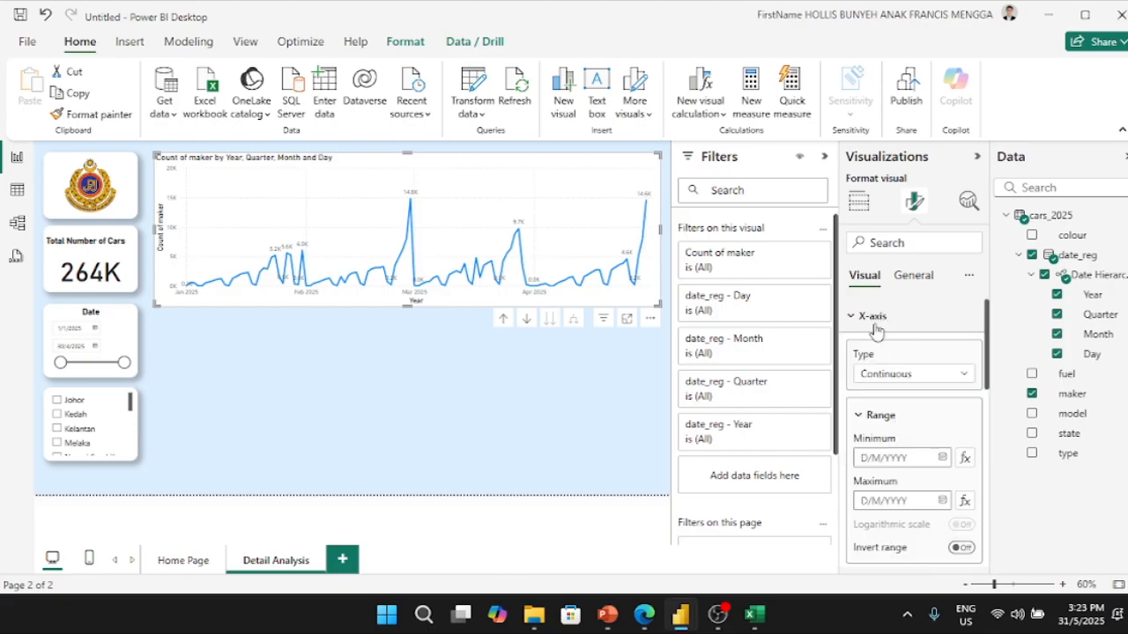
pyautogui.scroll(-3, 907, 406)
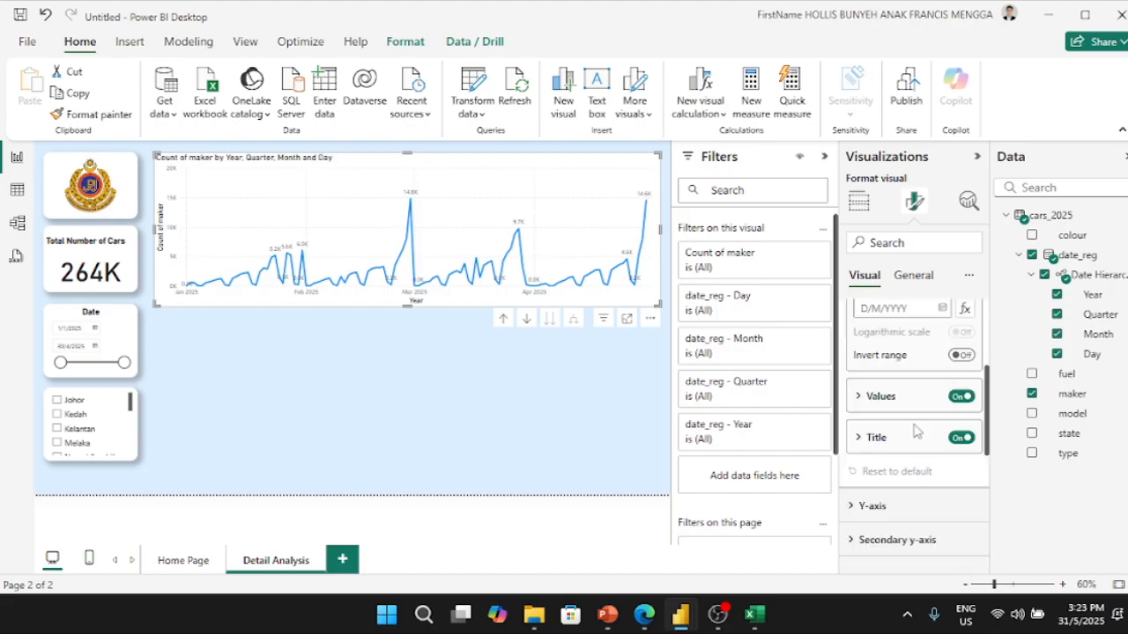
pyautogui.click(966, 442)
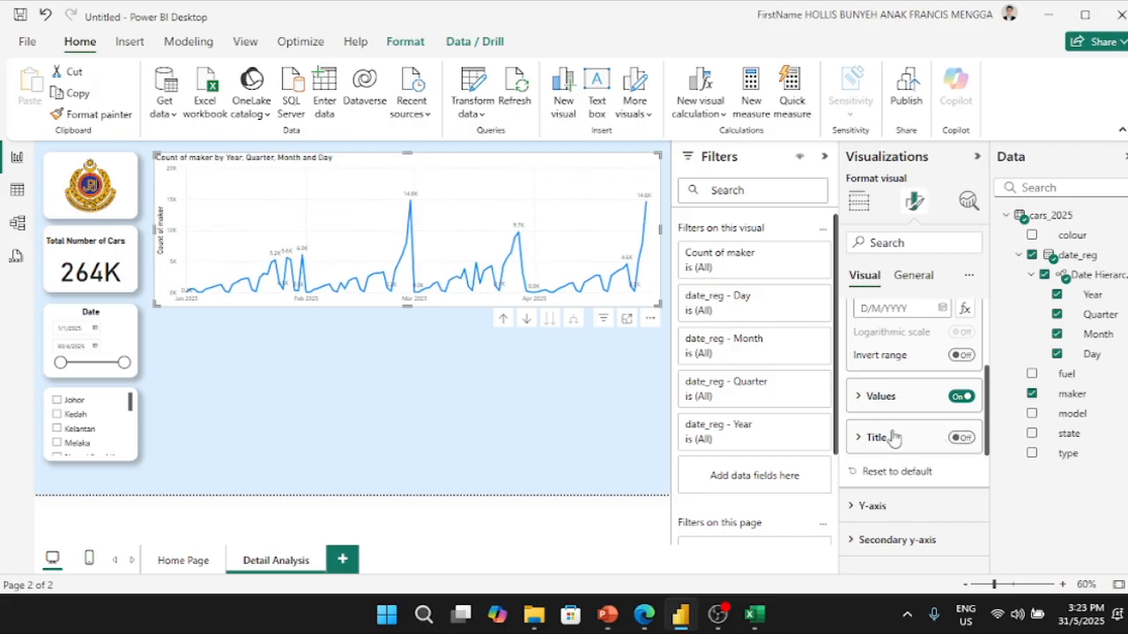
# - Format the line chart's X-axis values in black and bold
pyautogui.click(881, 398)
pyautogui.click(879, 518)
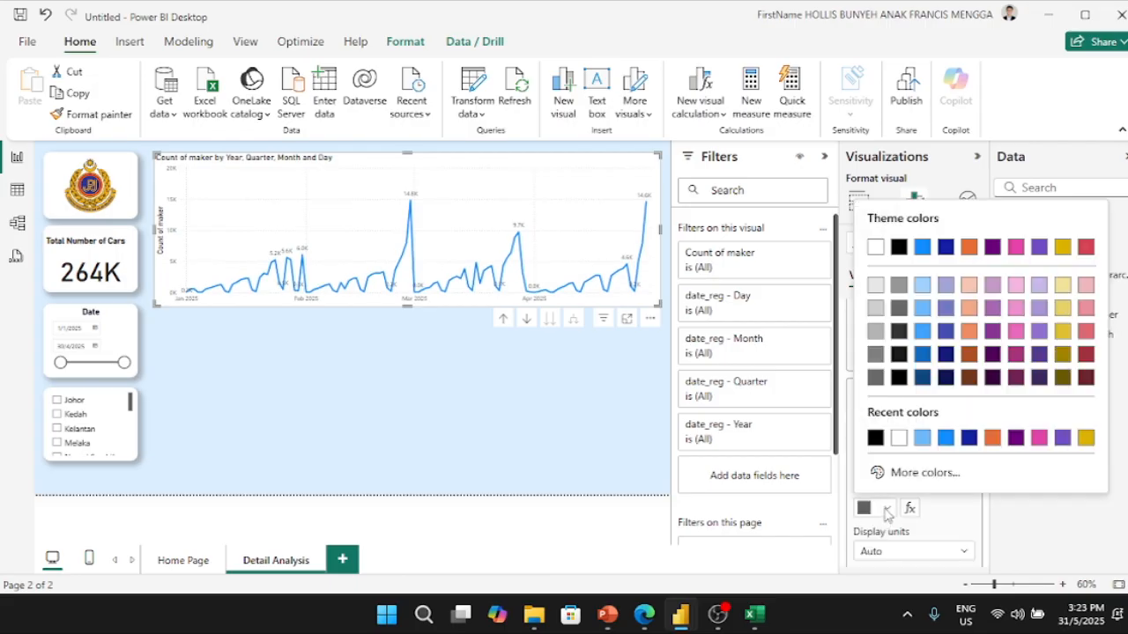
pyautogui.click(873, 438)
pyautogui.click(863, 464)
pyautogui.click(863, 463)
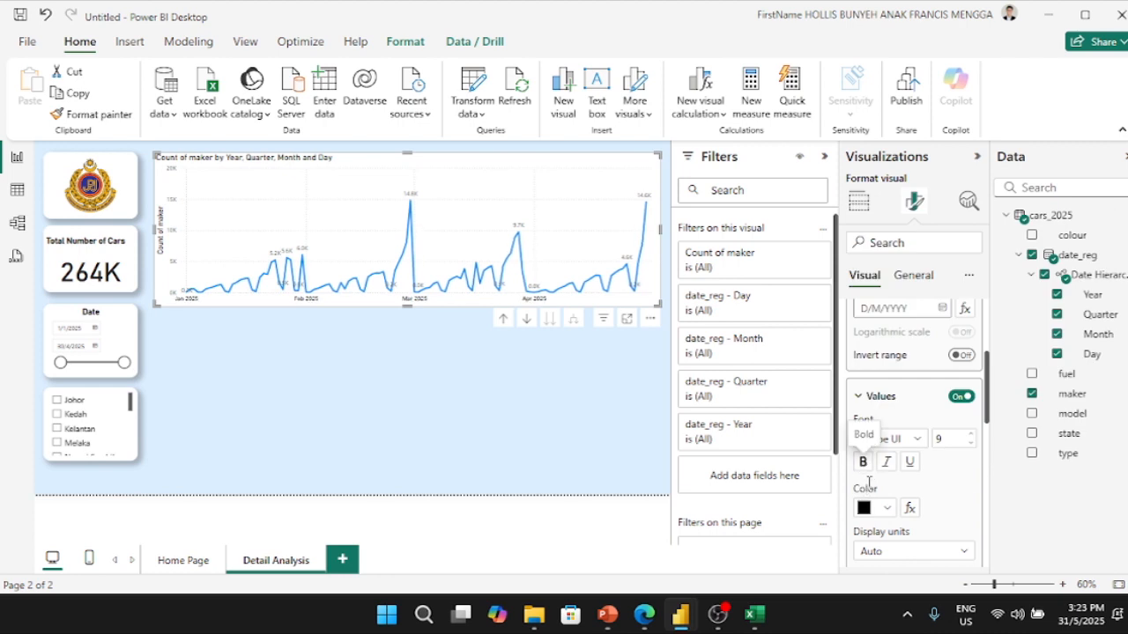
pyautogui.click(864, 465)
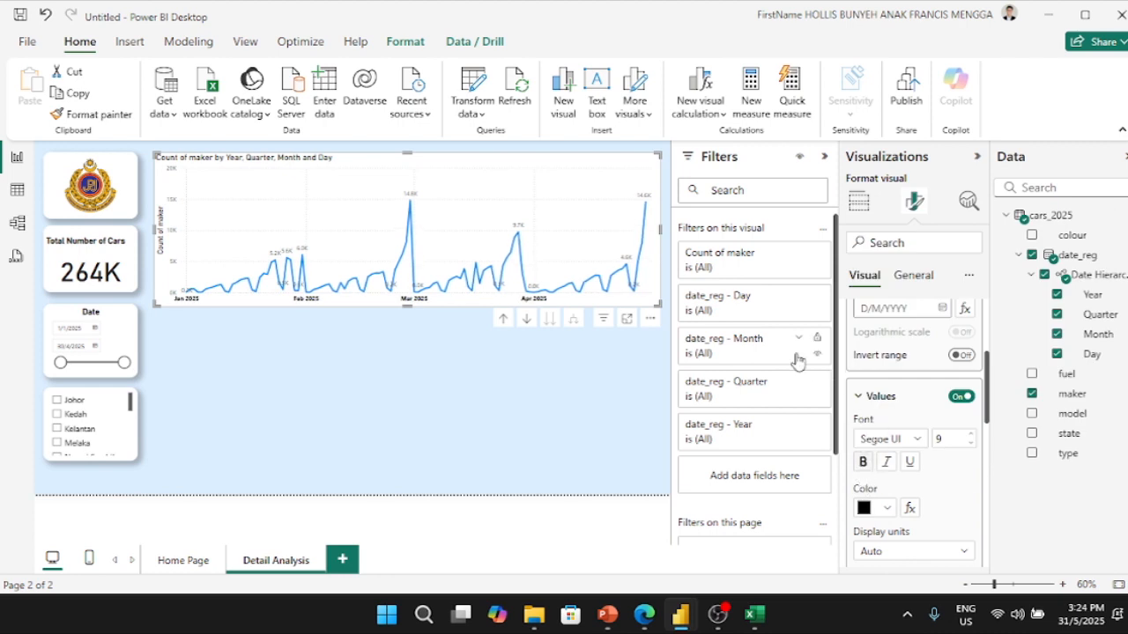
# - Format the line chart's Y-axis values in black and bold
pyautogui.scroll(-3, 927, 398)
pyautogui.click(908, 510)
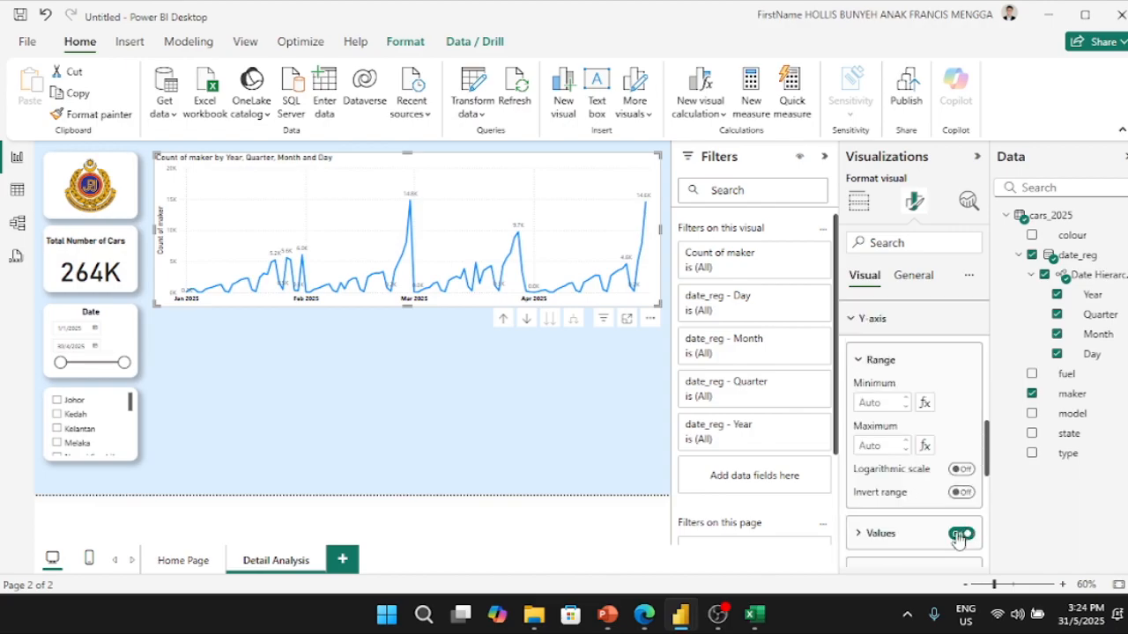
pyautogui.scroll(-3, 894, 525)
pyautogui.scroll(5, 875, 429)
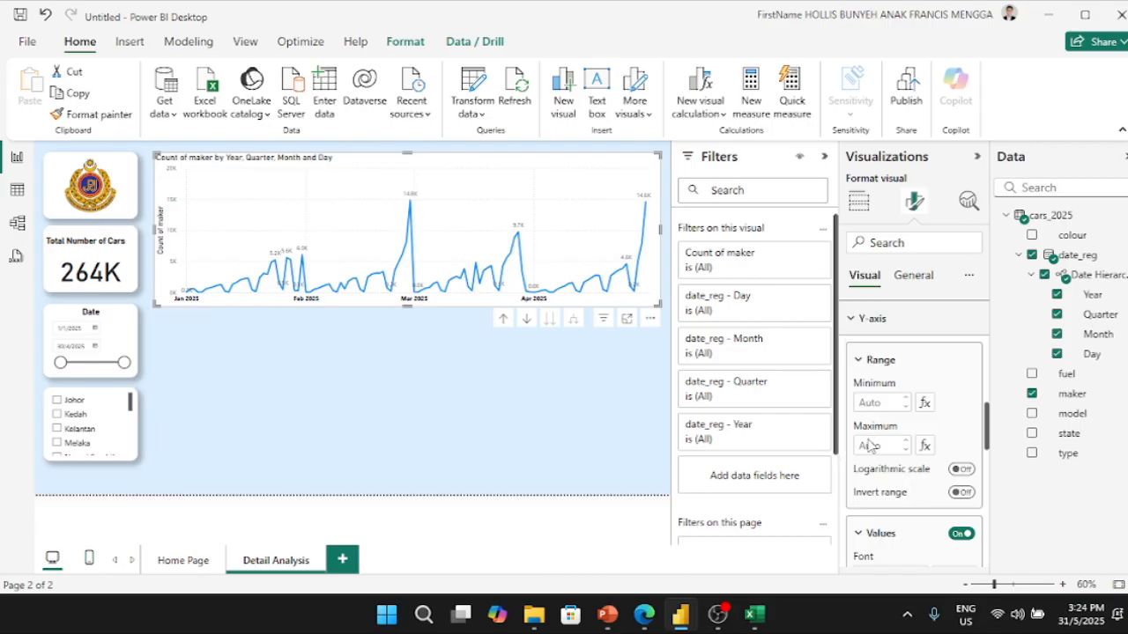
pyautogui.scroll(-2, 872, 464)
pyautogui.scroll(-2, 878, 492)
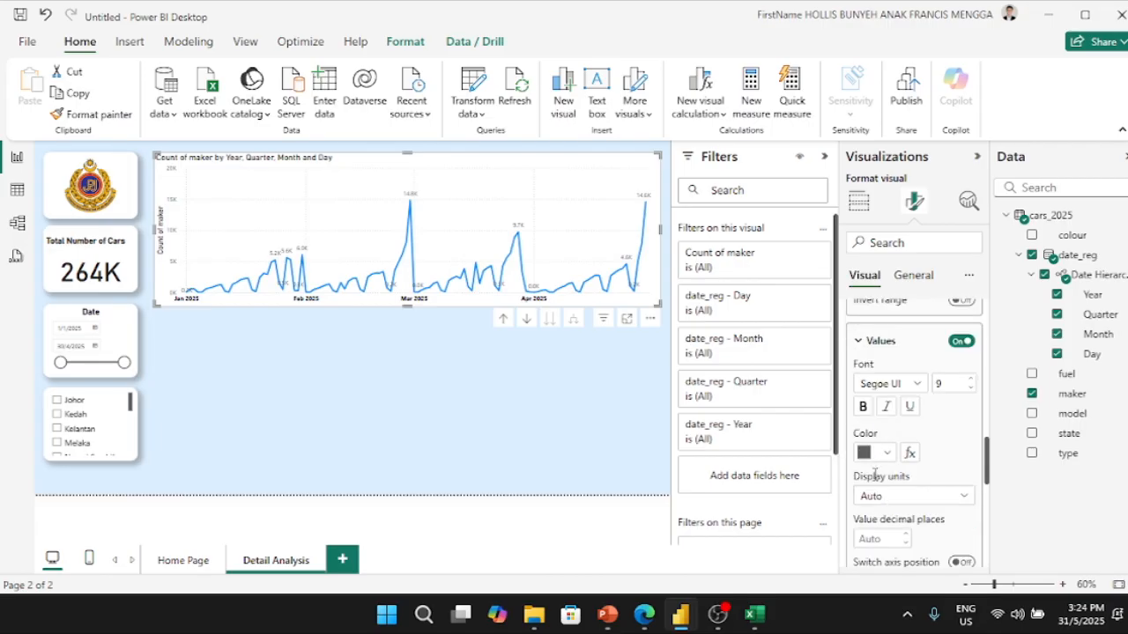
pyautogui.click(881, 452)
pyautogui.click(875, 383)
pyautogui.click(864, 408)
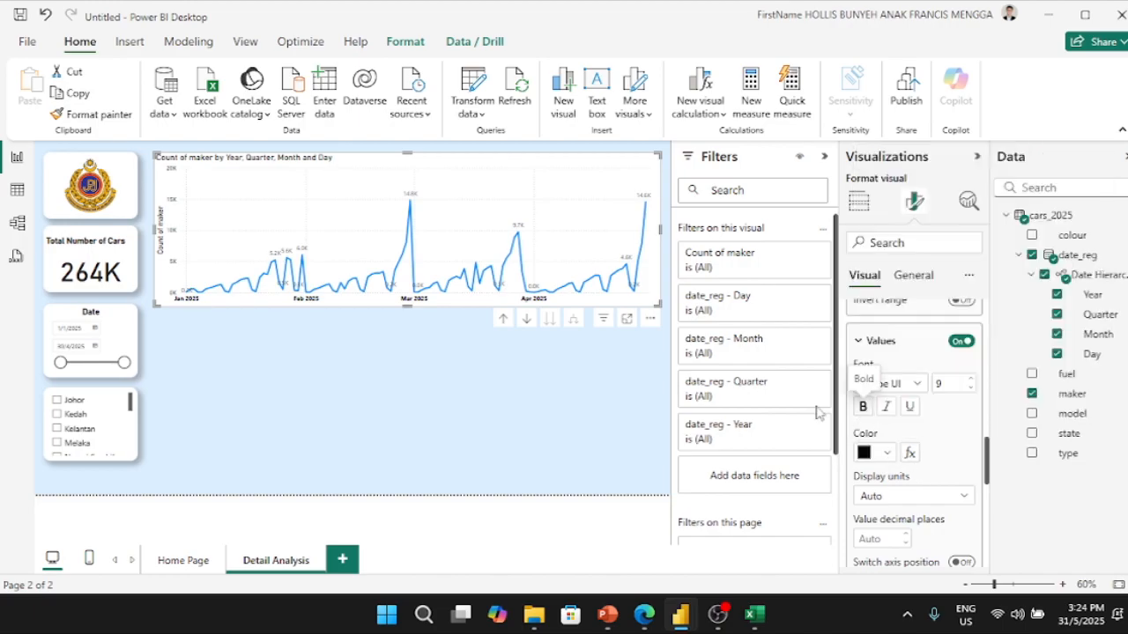
# - Replace the opening "Count of maker by" in the line chart's title text with "Number of Cars over"
pyautogui.click(913, 276)
pyautogui.click(876, 352)
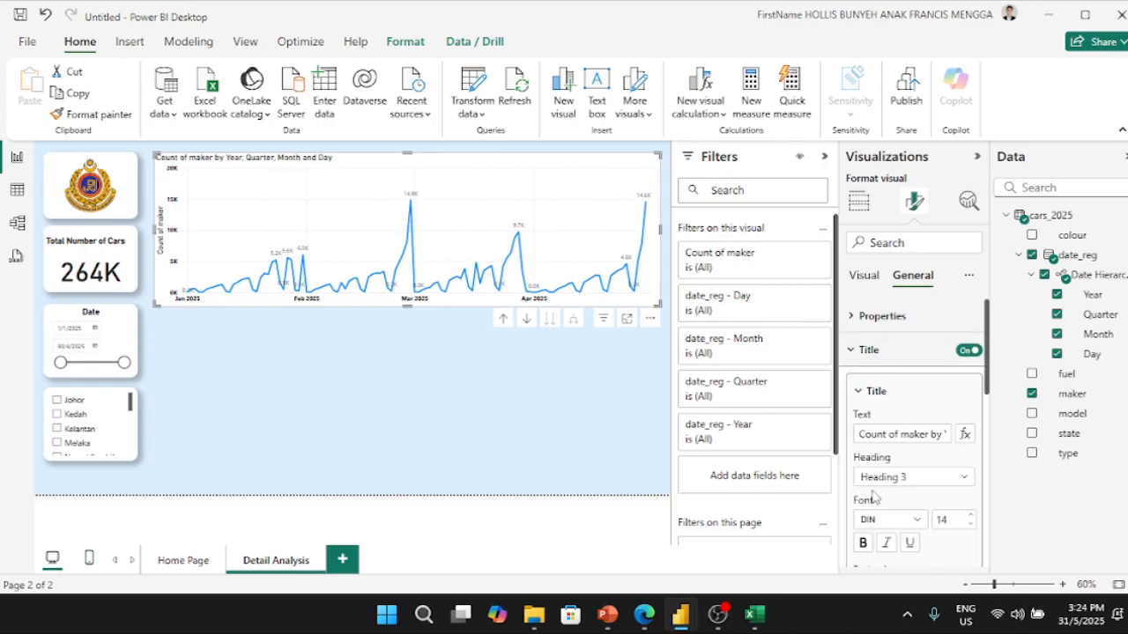
pyautogui.moveTo(907, 431); pyautogui.dragTo(818, 432)
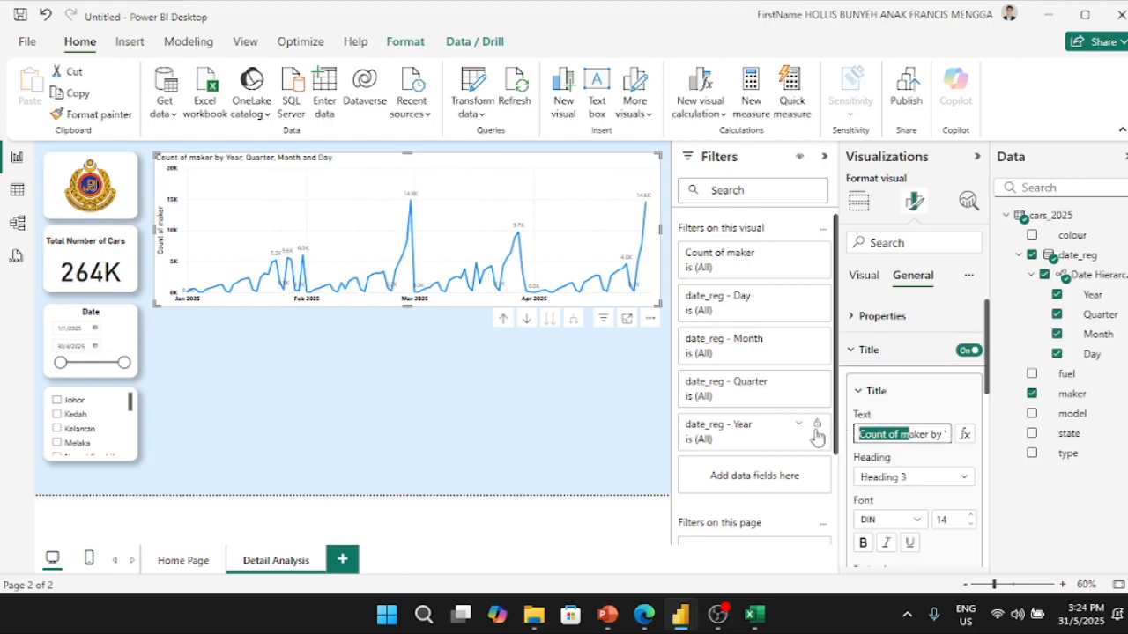
pyautogui.write('M')
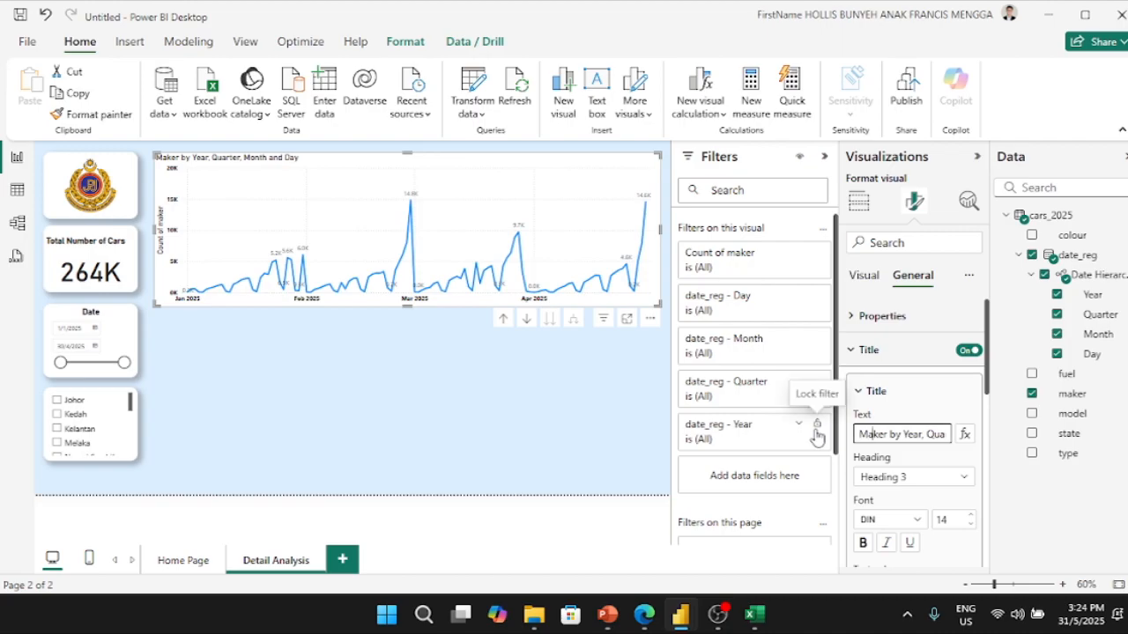
pyautogui.press('BackSpace')
pyautogui.press('BackSpace')
pyautogui.press('BackSpace')
pyautogui.press('BackSpace')
pyautogui.press('BackSpace')
pyautogui.write('Number of')
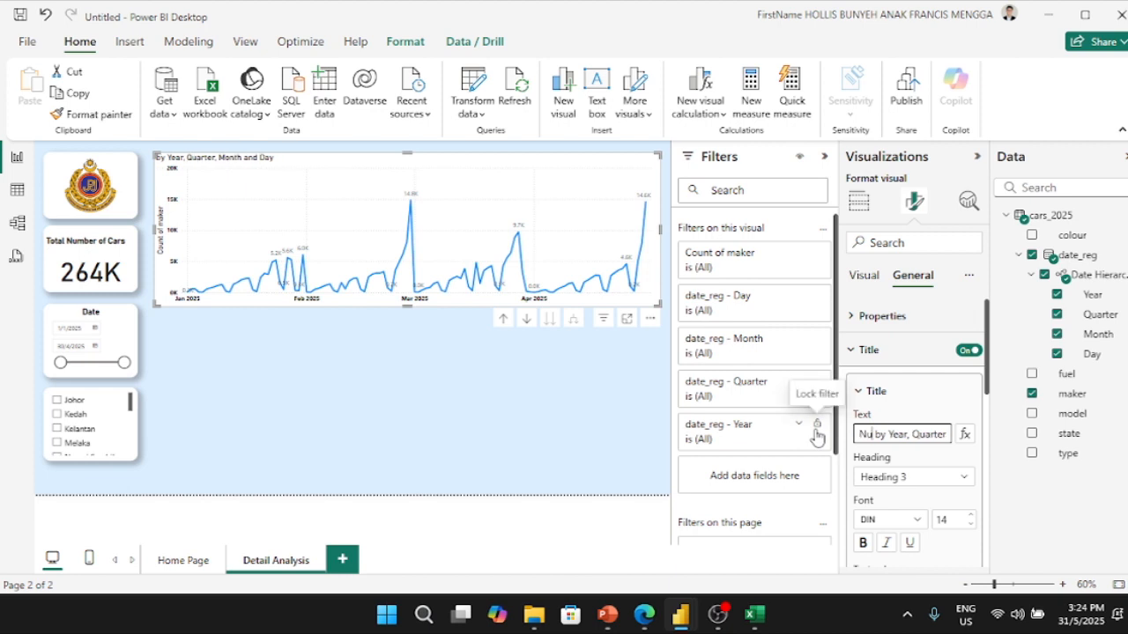
pyautogui.write(' C')
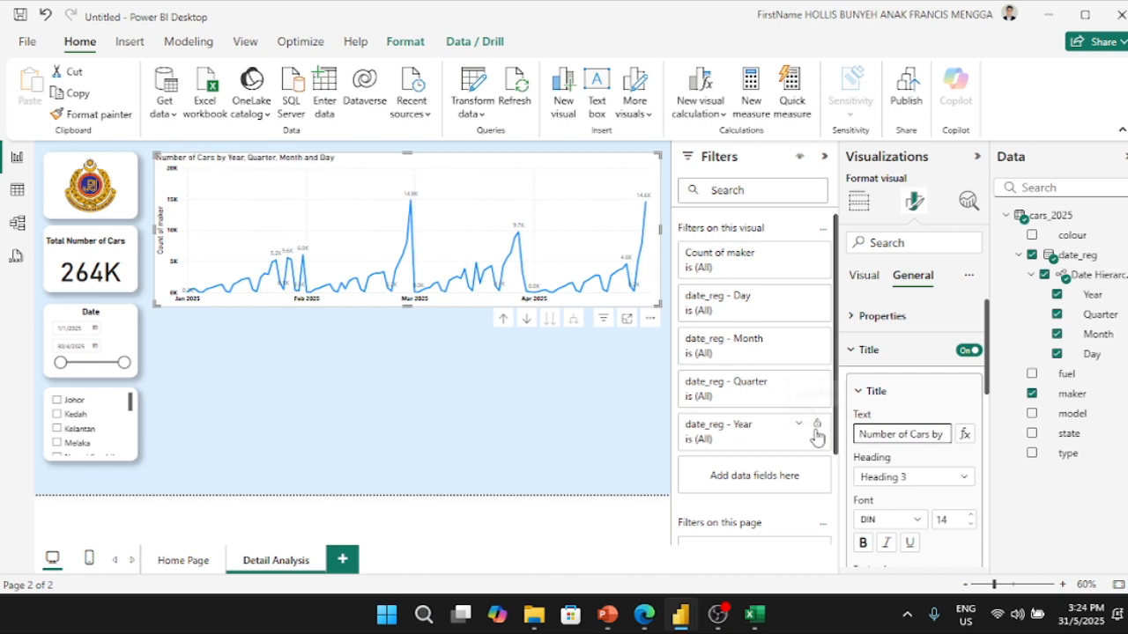
pyautogui.write('arsover')
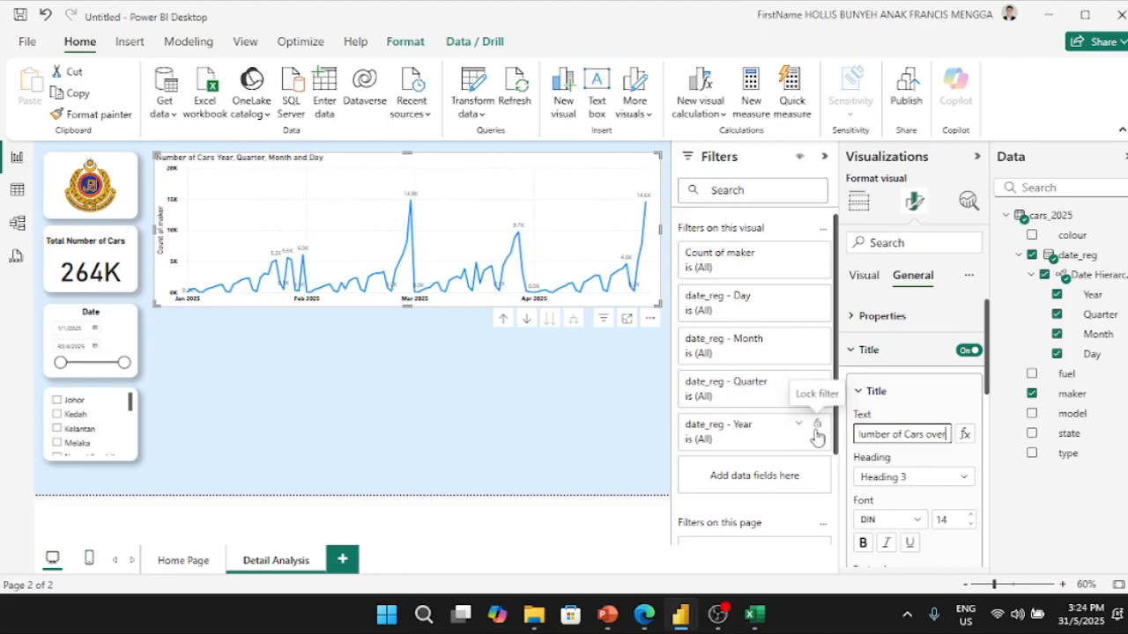
# - Replace the title wording after "Year" with "of 2025", giving "Number of Cars over Year of 2025"
pyautogui.press('Right')
pyautogui.press('Right')
pyautogui.press('Right')
pyautogui.press('Right')
pyautogui.press('Right')
pyautogui.press('Right')
pyautogui.press('Right')
pyautogui.press('Right')
pyautogui.press('Right')
pyautogui.press('Right')
pyautogui.press('Right')
pyautogui.press('Right')
pyautogui.press('Right')
pyautogui.press('Left')
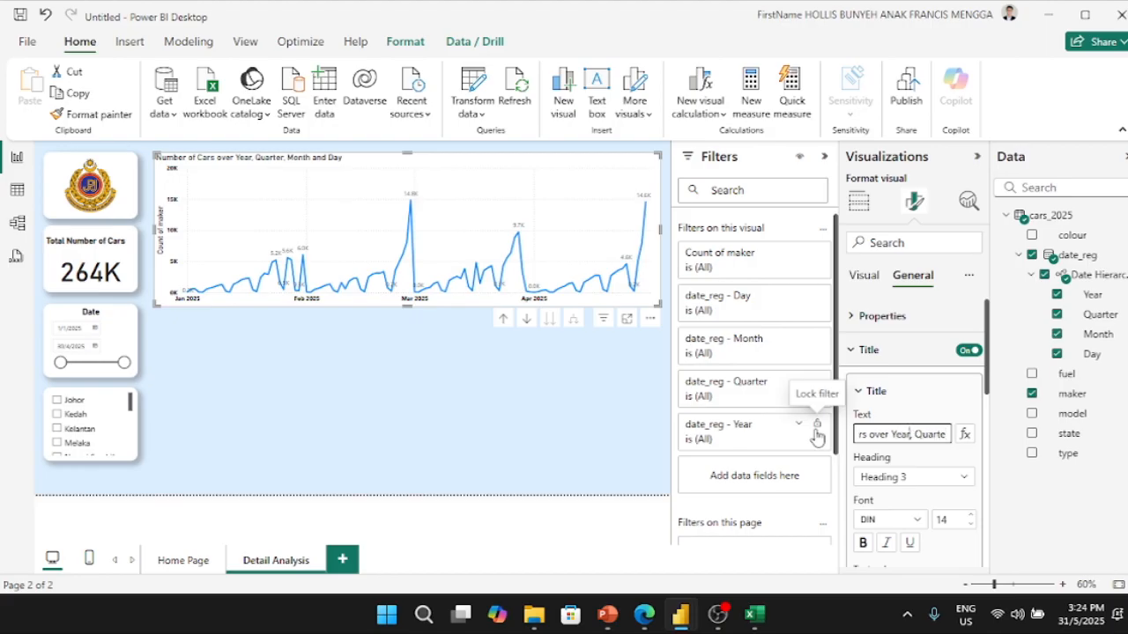
pyautogui.press('Right')
pyautogui.press('Right')
pyautogui.press('Right')
pyautogui.press('Right')
pyautogui.press('Right')
pyautogui.press('Right')
pyautogui.press('Right')
pyautogui.press('Right')
pyautogui.press('Right')
pyautogui.press('Right')
pyautogui.press('Right')
pyautogui.press('Right')
pyautogui.press('Right')
pyautogui.press('Right')
pyautogui.press('Right')
pyautogui.press('Right')
pyautogui.press('Right')
pyautogui.press('Right')
pyautogui.press('Left')
pyautogui.press('Left')
pyautogui.press('Left')
pyautogui.press('Left')
pyautogui.press('Left')
pyautogui.press('Left')
pyautogui.press('Left')
pyautogui.press('Left')
pyautogui.press('Left')
pyautogui.press('Left')
pyautogui.press('Left')
pyautogui.press('Left')
pyautogui.press('Left')
pyautogui.press('Left')
pyautogui.press('Left')
pyautogui.press('Left')
pyautogui.press('Left')
pyautogui.press('Left')
pyautogui.press('Left')
pyautogui.press('Left')
pyautogui.press('Left')
pyautogui.press('Left')
pyautogui.press('Left')
pyautogui.press('Left')
pyautogui.press('Left')
pyautogui.press('Left')
pyautogui.press('Left')
pyautogui.press('Left')
pyautogui.press('Left')
pyautogui.write('of 2025')
pyautogui.press('Delete')
pyautogui.press('Delete')
pyautogui.press('Delete')
pyautogui.press('Delete')
pyautogui.press('Delete')
pyautogui.press('Delete')
pyautogui.press('Delete')
pyautogui.press('Delete')
pyautogui.press('Delete')
pyautogui.press('Delete')
pyautogui.press('Delete')
pyautogui.press('Delete')
pyautogui.press('Delete')
pyautogui.press('Delete')
pyautogui.press('Delete')
pyautogui.press('Delete')
pyautogui.press('Delete')
pyautogui.press('Delete')
pyautogui.press('Delete')
pyautogui.press('Delete')
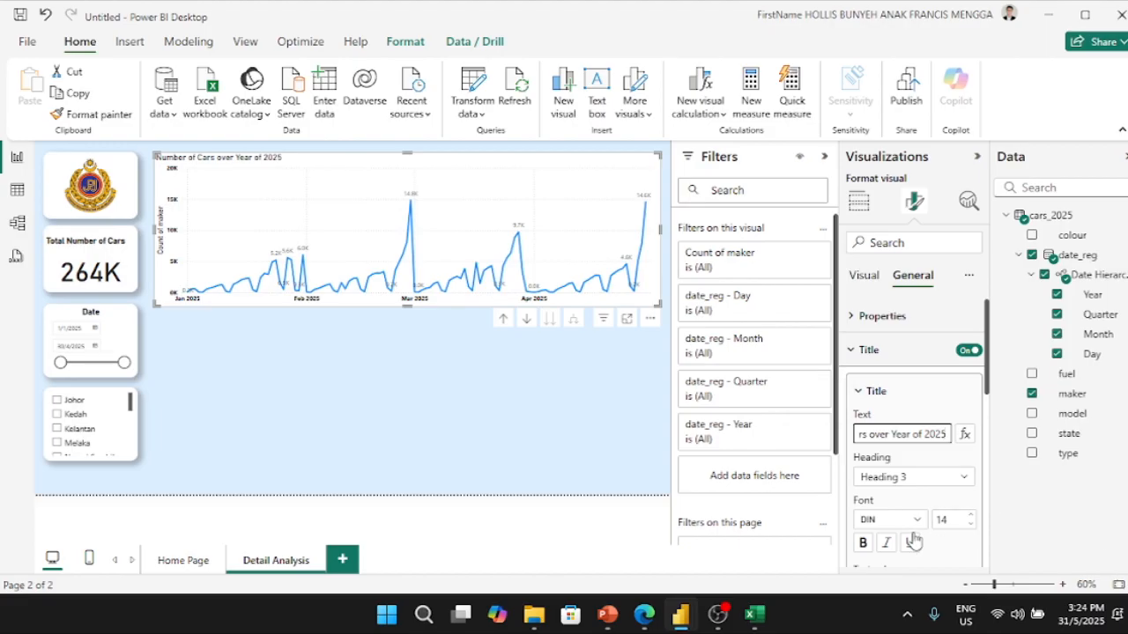
# - Make the line chart's title bold and center it horizontally
pyautogui.click(864, 544)
pyautogui.scroll(-3, 912, 504)
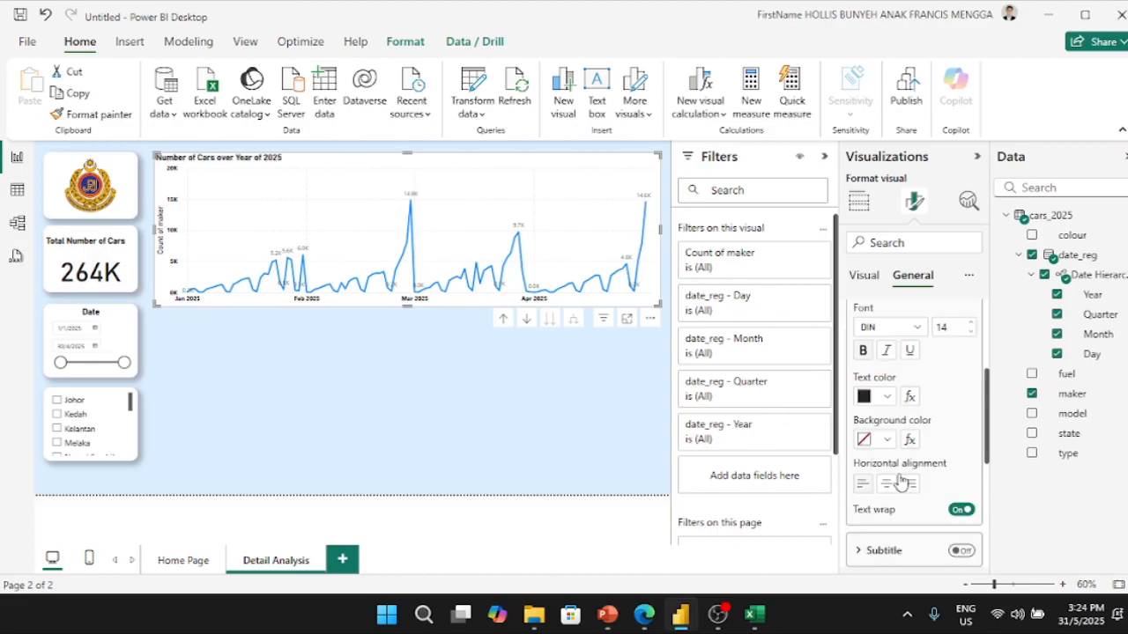
pyautogui.click(886, 484)
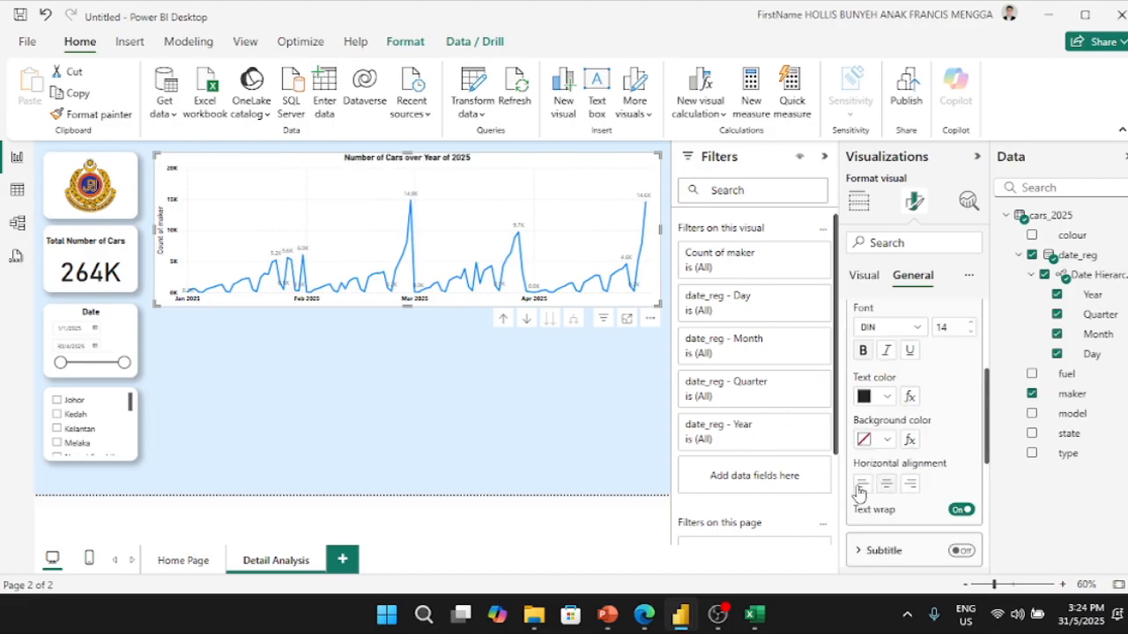
pyautogui.click(408, 350)
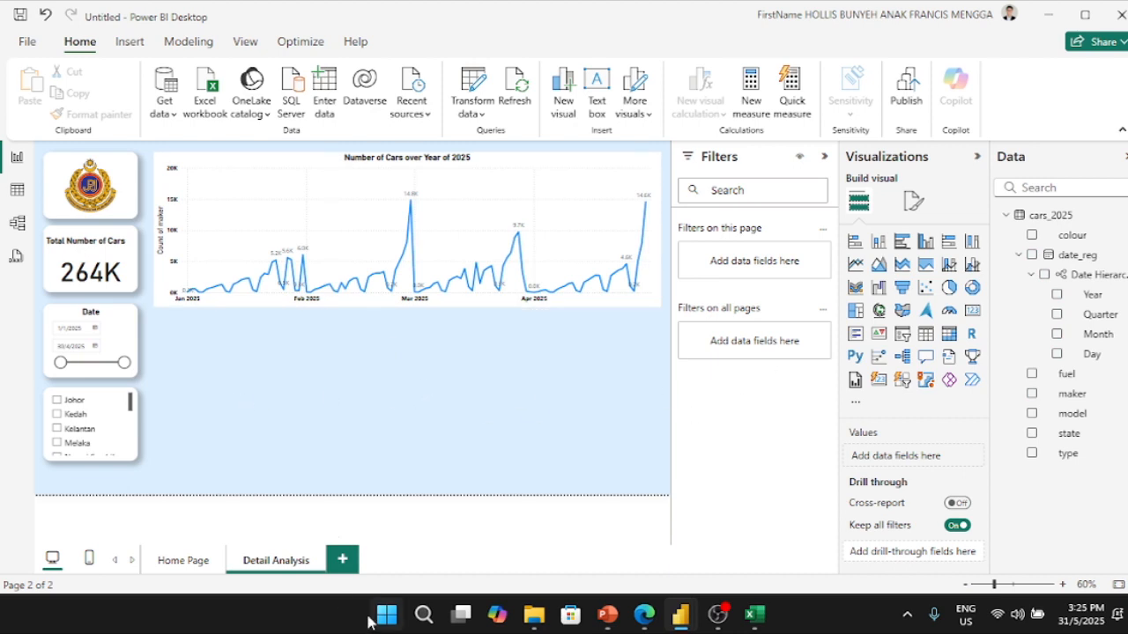
# - Switch to the finished Malaysian Car report and examine the format settings of its Number of Cars Purchased Over Time line chart
pyautogui.moveTo(680, 615)
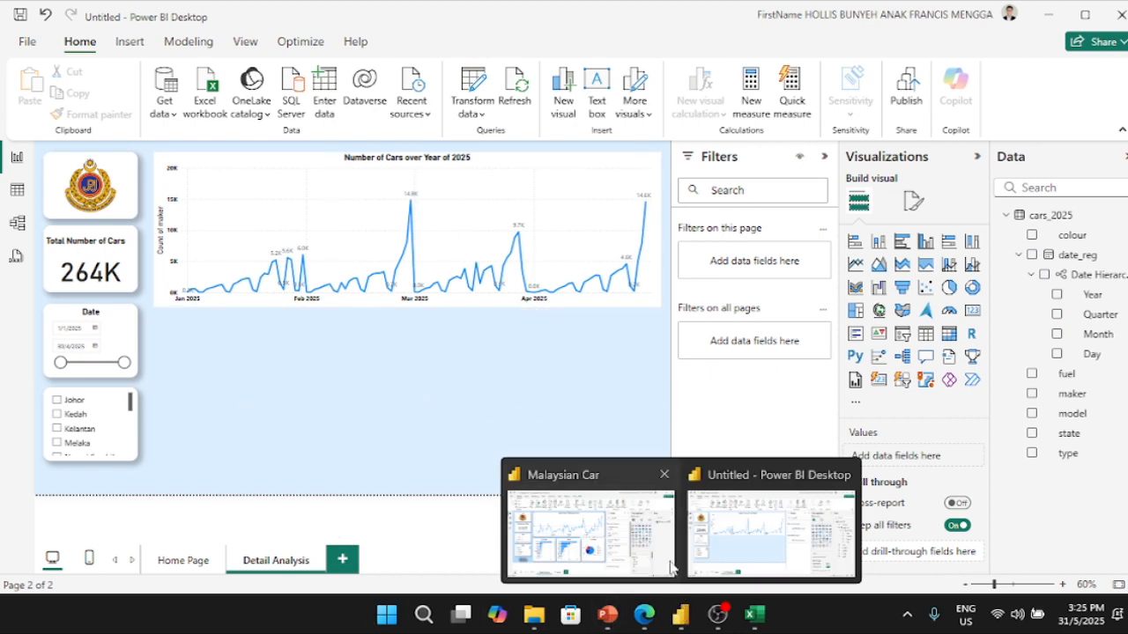
pyautogui.click(581, 535)
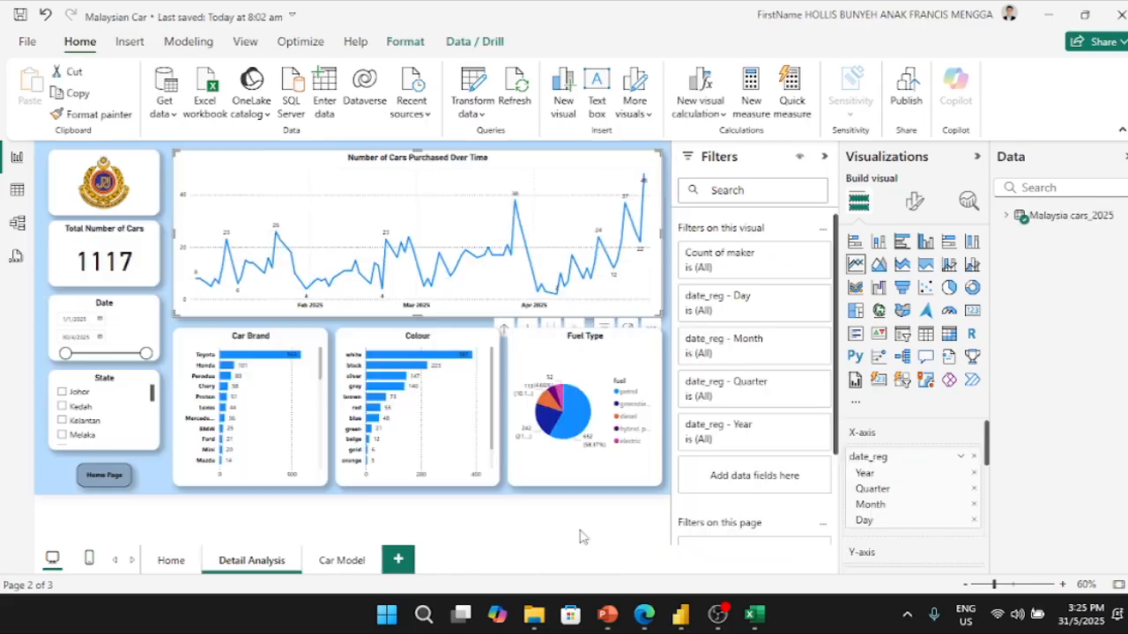
pyautogui.scroll(-10, 893, 523)
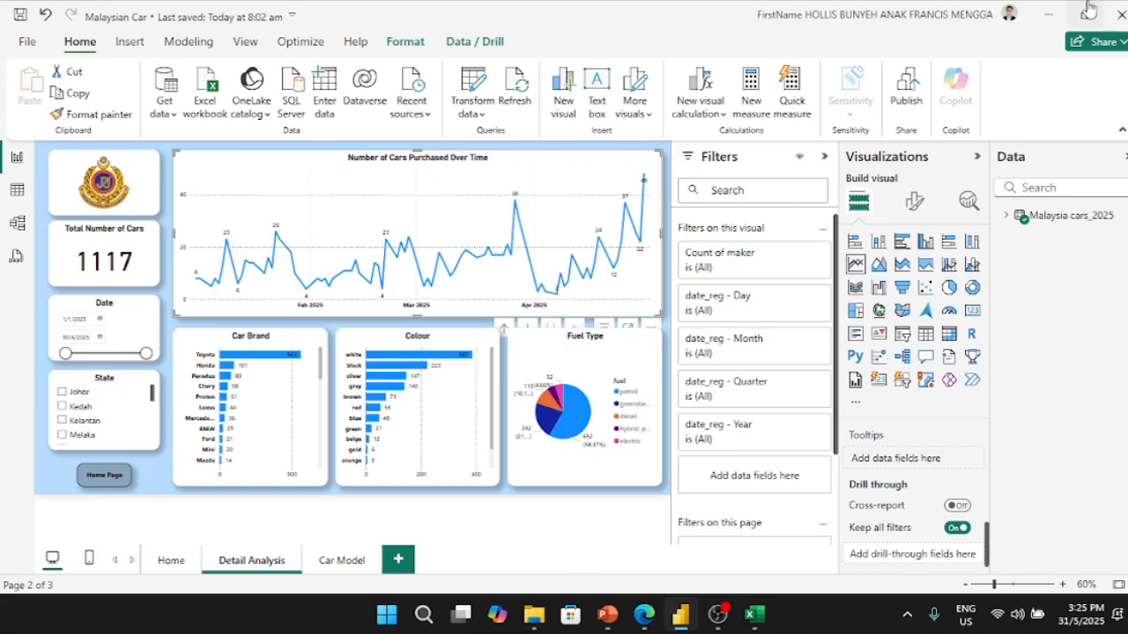
pyautogui.click(915, 201)
pyautogui.scroll(-3, 908, 380)
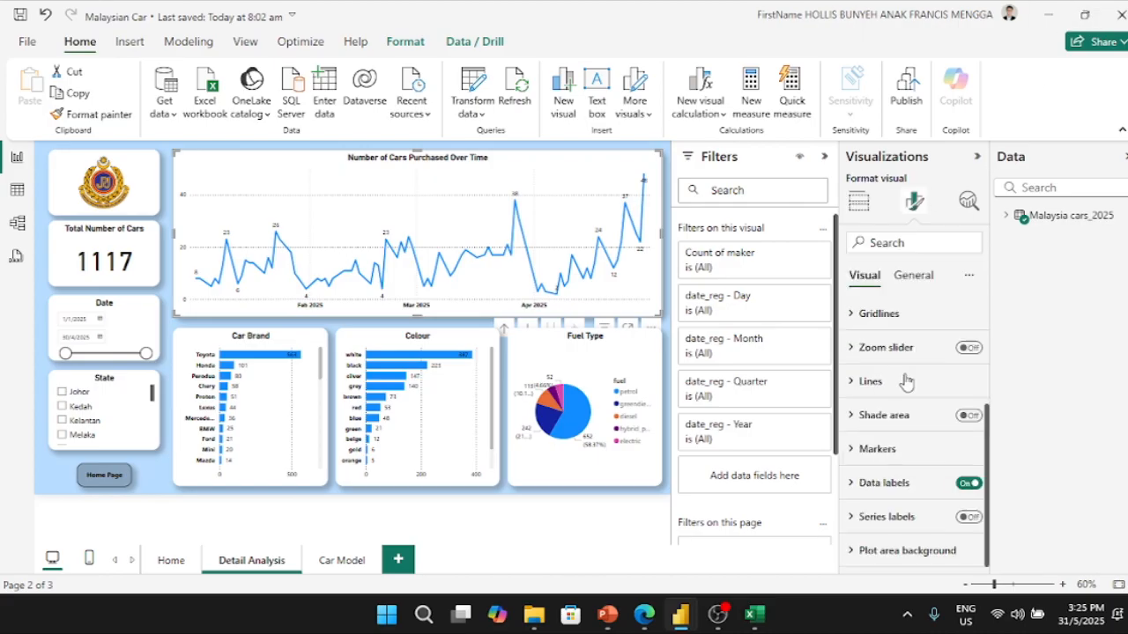
pyautogui.click(916, 278)
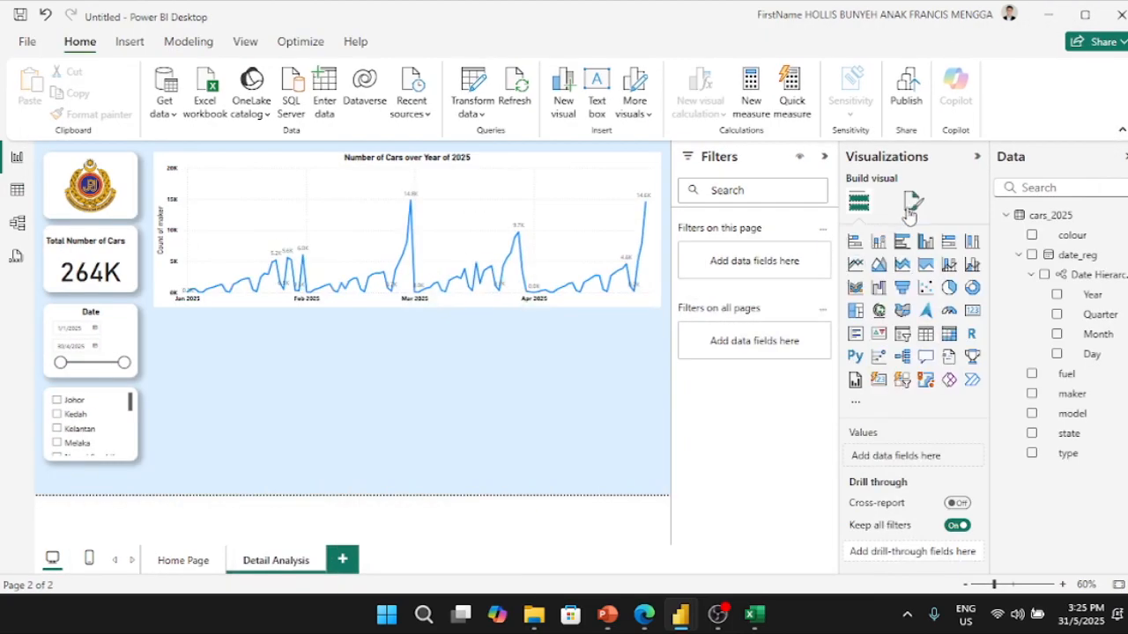
# - Set the horizontal gridlines of the Number of Cars over Year of 2025 line chart to black
pyautogui.click(913, 203)
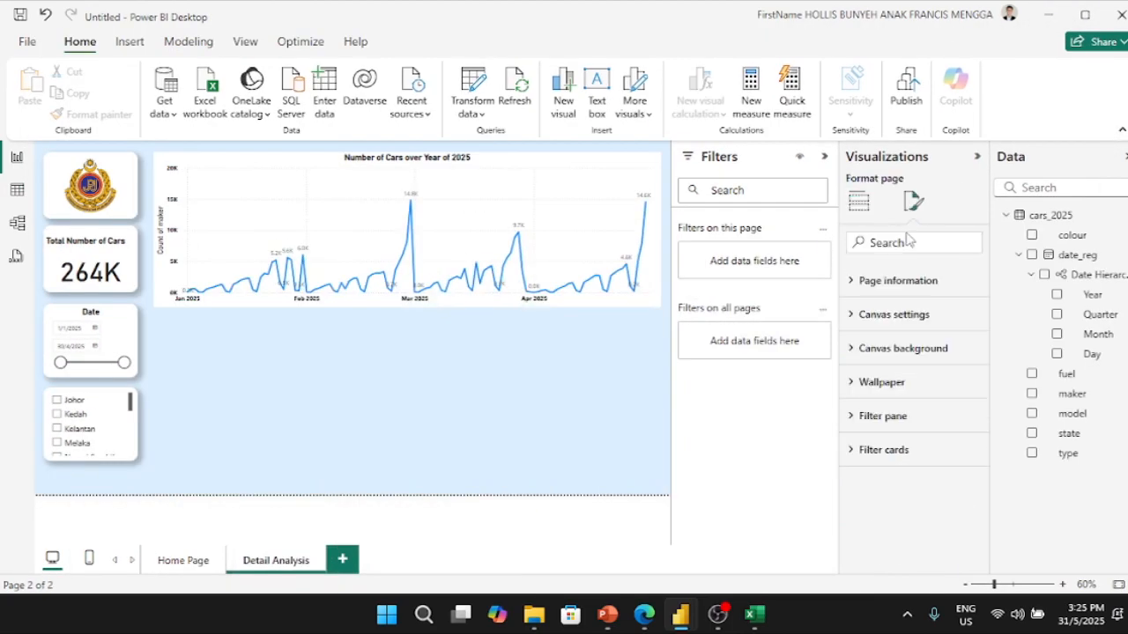
pyautogui.click(530, 177)
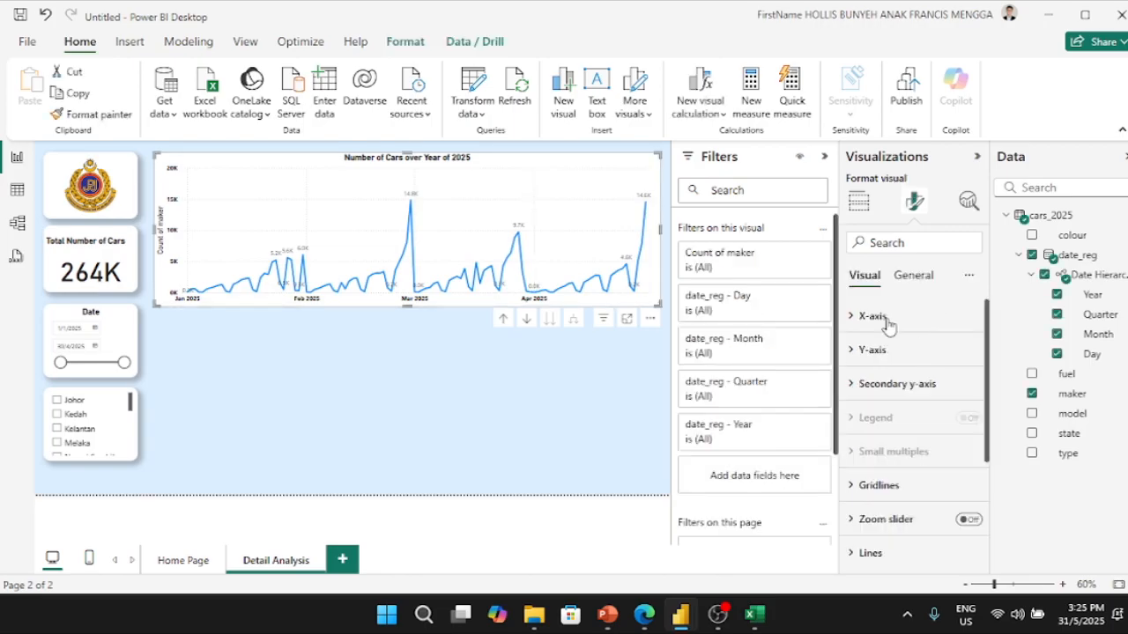
pyautogui.click(881, 486)
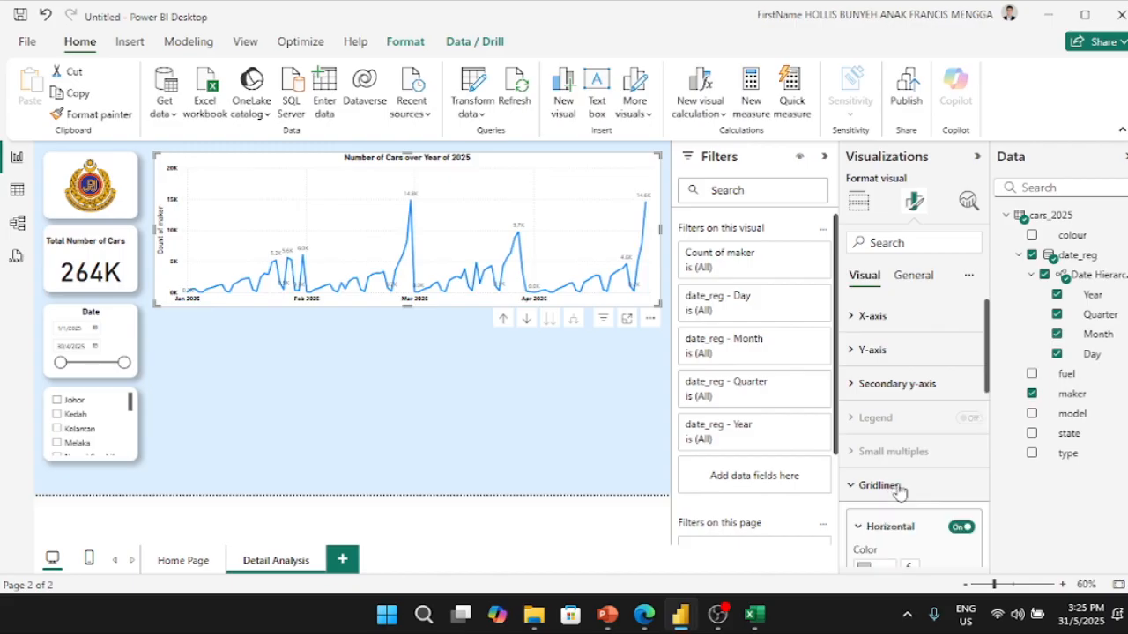
pyautogui.scroll(-3, 914, 485)
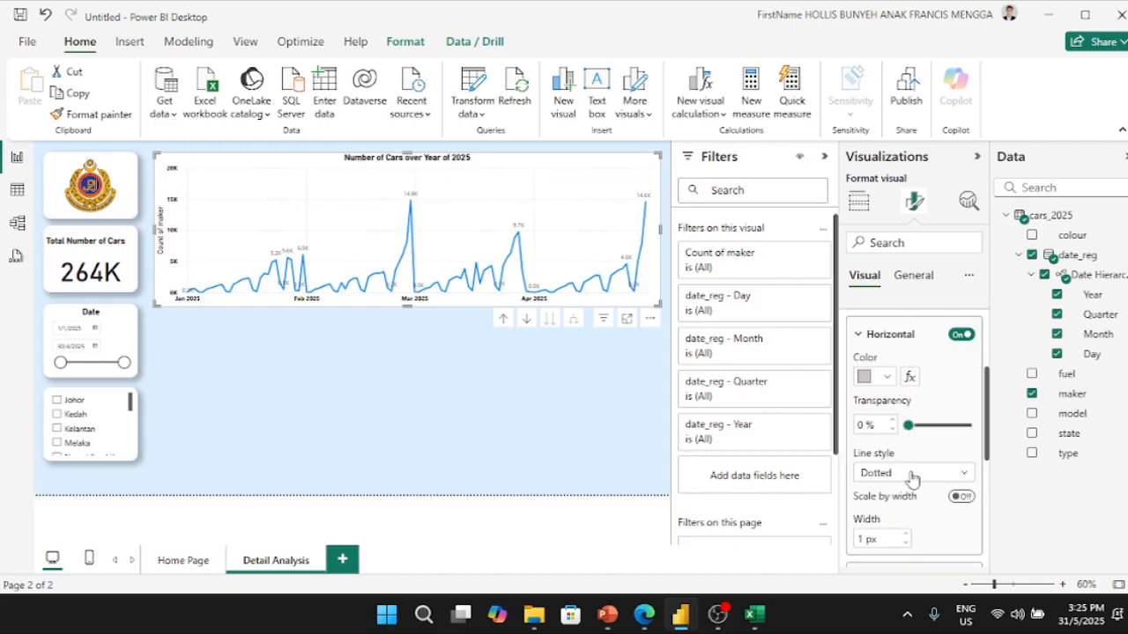
pyautogui.moveTo(903, 425)
pyautogui.mouseDown()
pyautogui.moveTo(1027, 432)
pyautogui.moveTo(905, 426)
pyautogui.mouseUp()
pyautogui.click(877, 377)
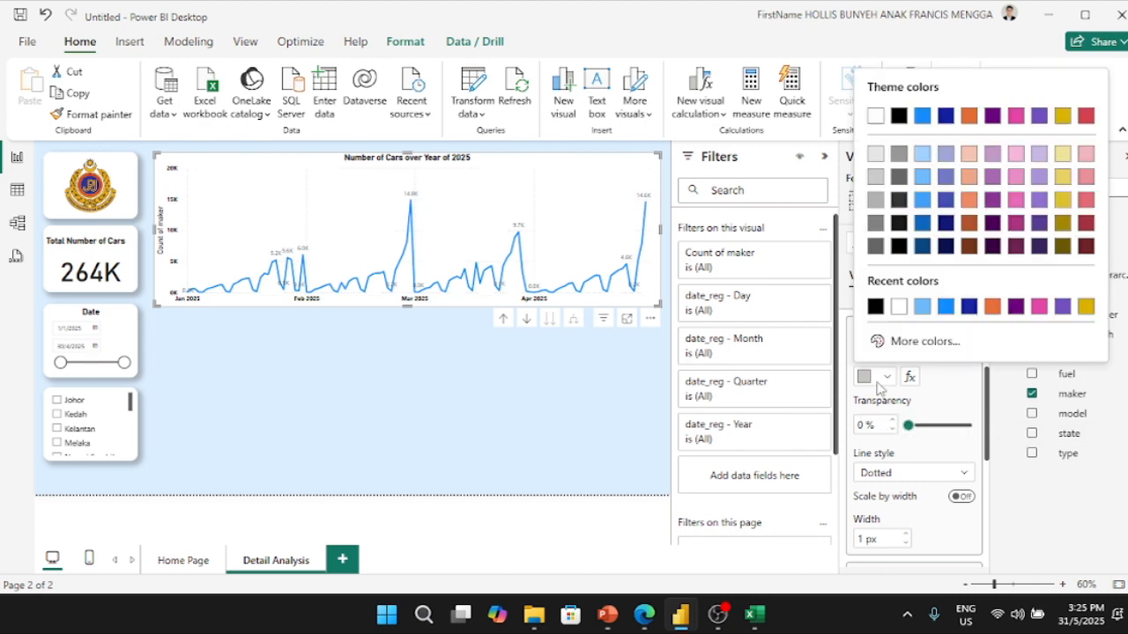
pyautogui.click(874, 305)
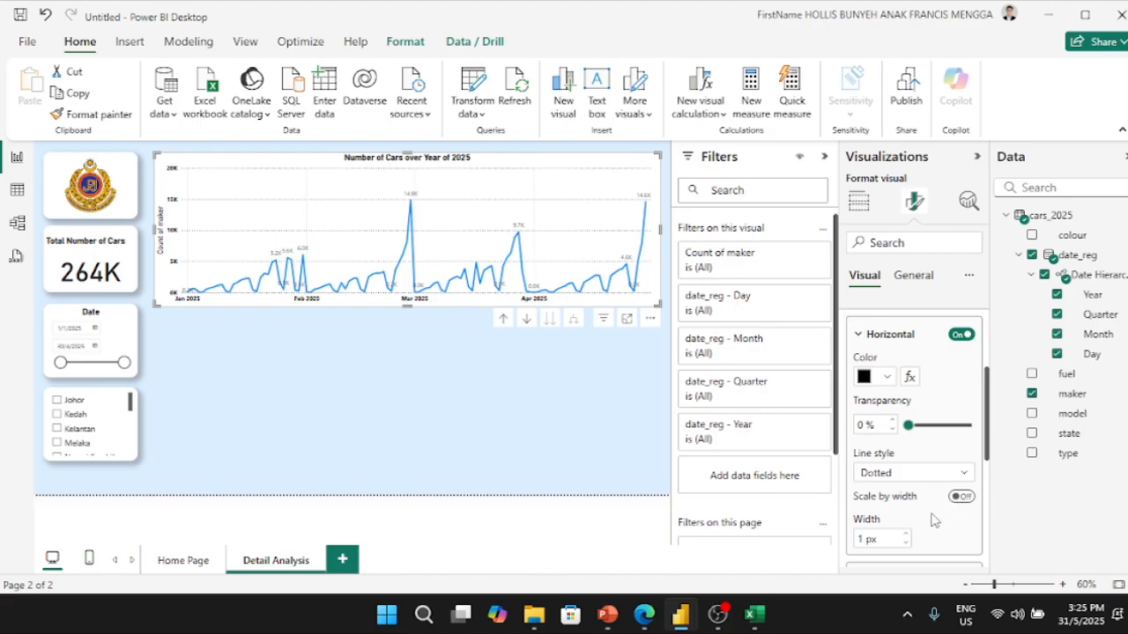
# - Try the shade area option on the line chart and switch it back off
pyautogui.scroll(-3, 934, 520)
pyautogui.click(890, 490)
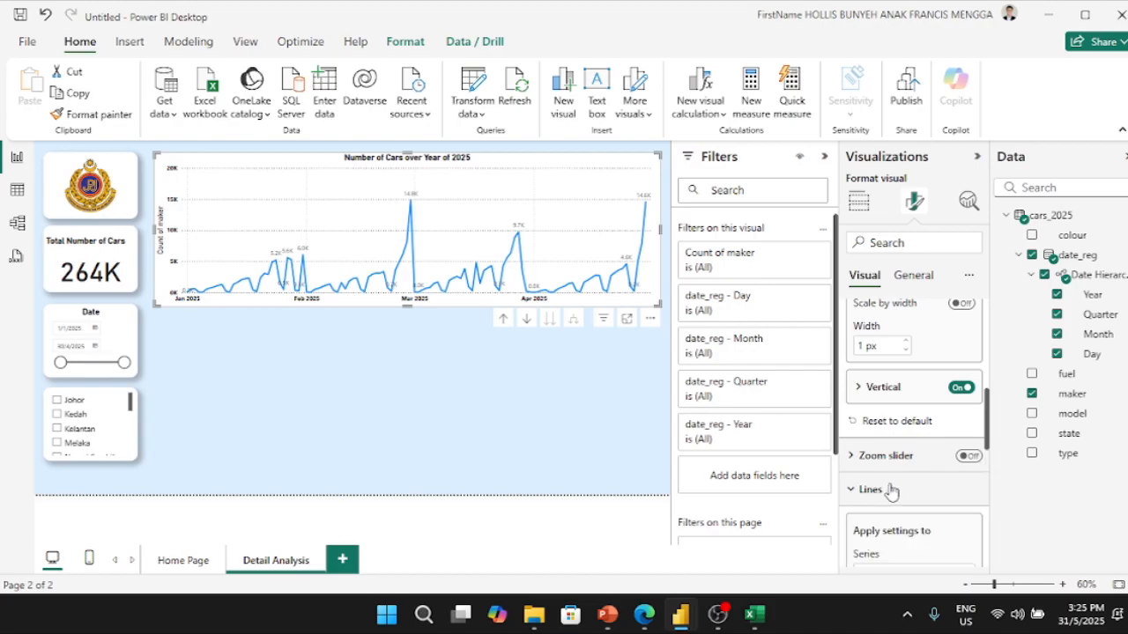
pyautogui.scroll(-3, 893, 485)
pyautogui.scroll(-4, 897, 467)
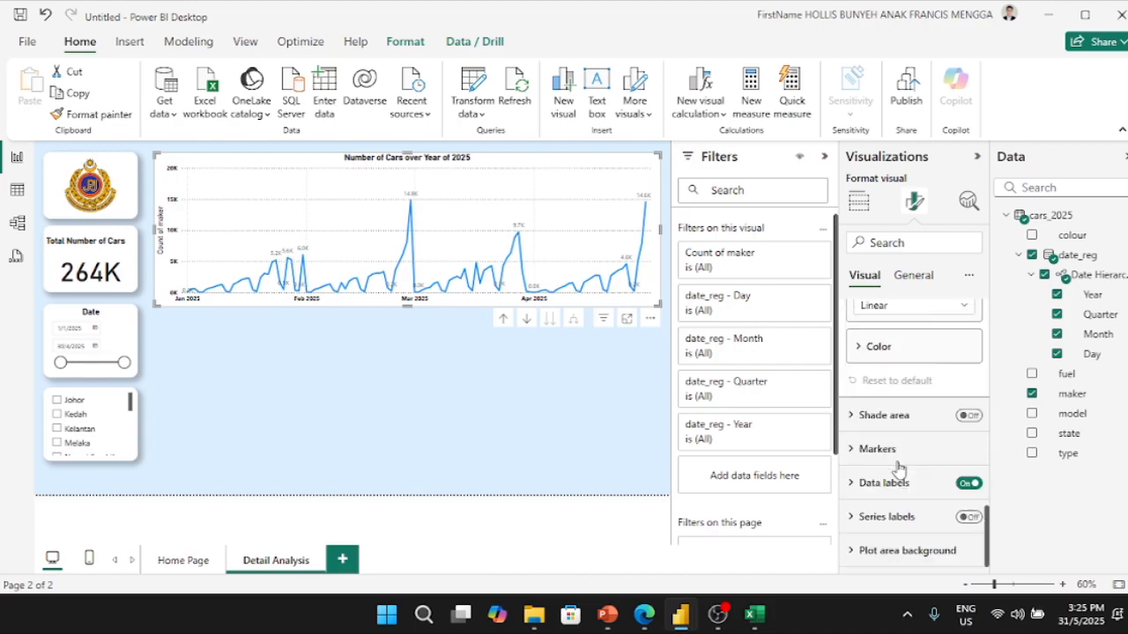
pyautogui.click(970, 415)
pyautogui.click(969, 415)
# - Try showing markers for all categories on the line chart and switch them back off
pyautogui.click(916, 449)
pyautogui.scroll(-3, 917, 451)
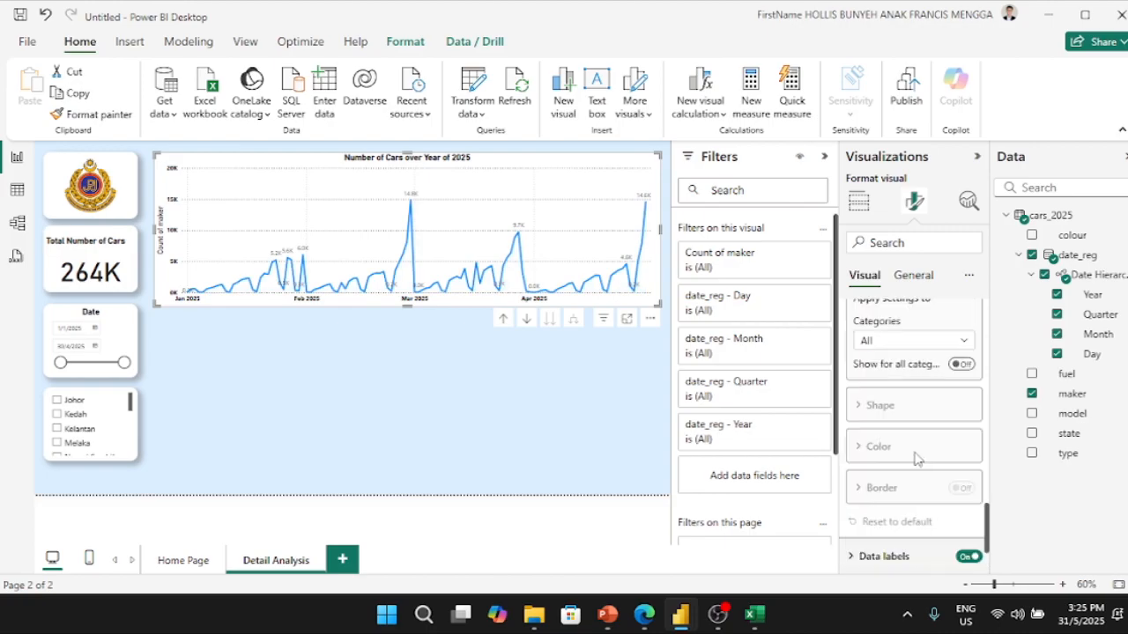
pyautogui.click(961, 365)
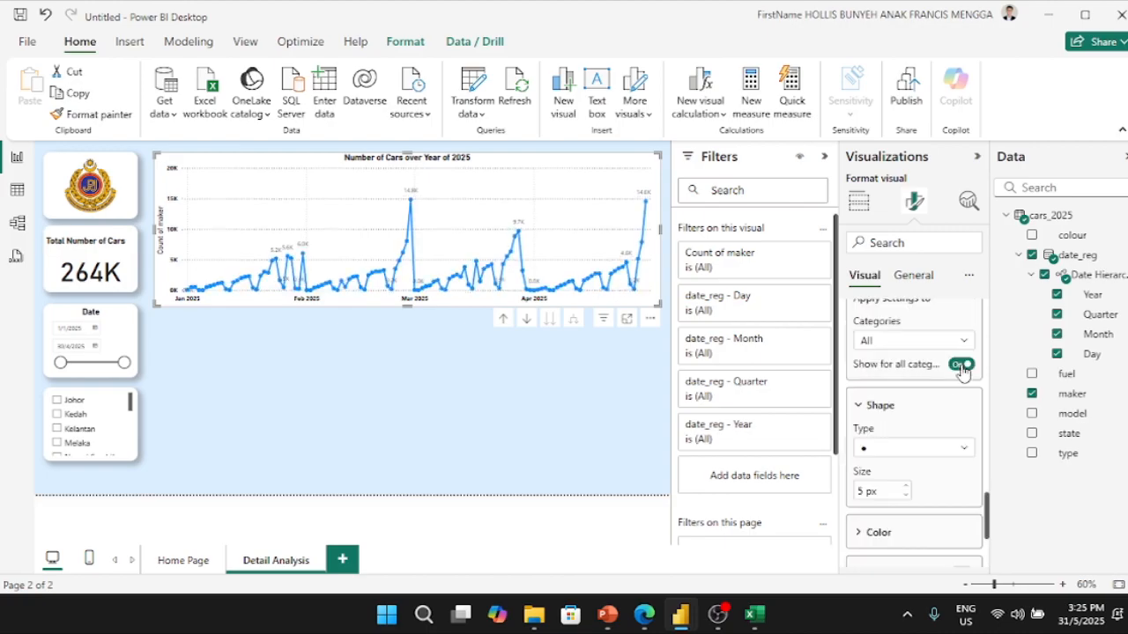
pyautogui.click(961, 365)
pyautogui.click(962, 366)
pyautogui.click(962, 366)
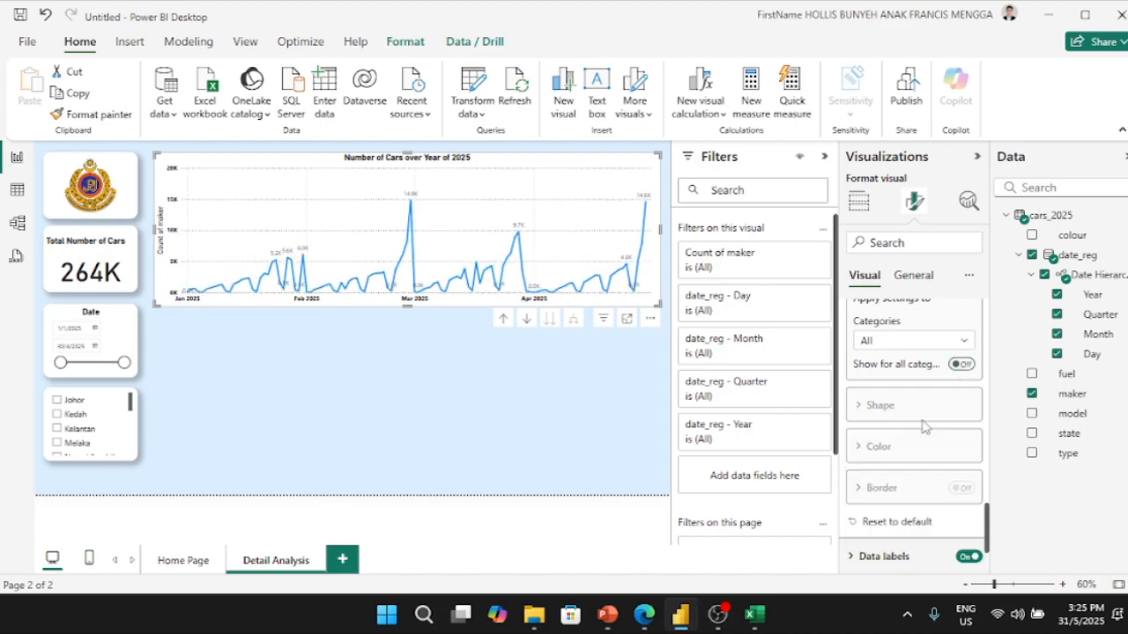
# - Try showing the title in the line chart's data labels and turn it back off
pyautogui.scroll(-1, 917, 440)
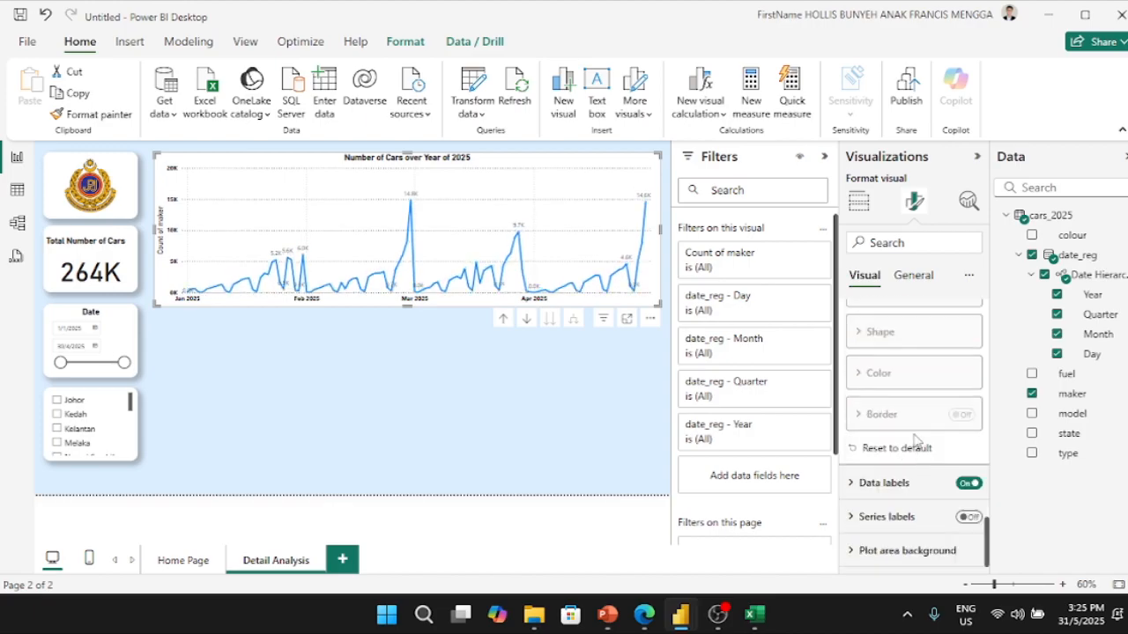
pyautogui.click(908, 484)
pyautogui.scroll(-5, 904, 480)
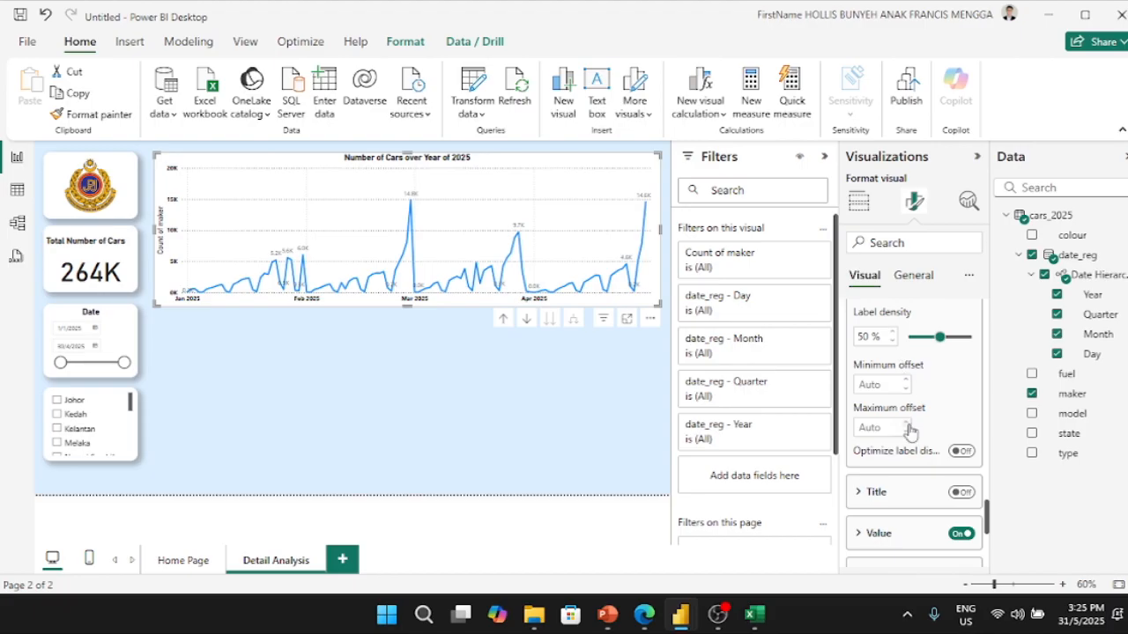
pyautogui.click(961, 494)
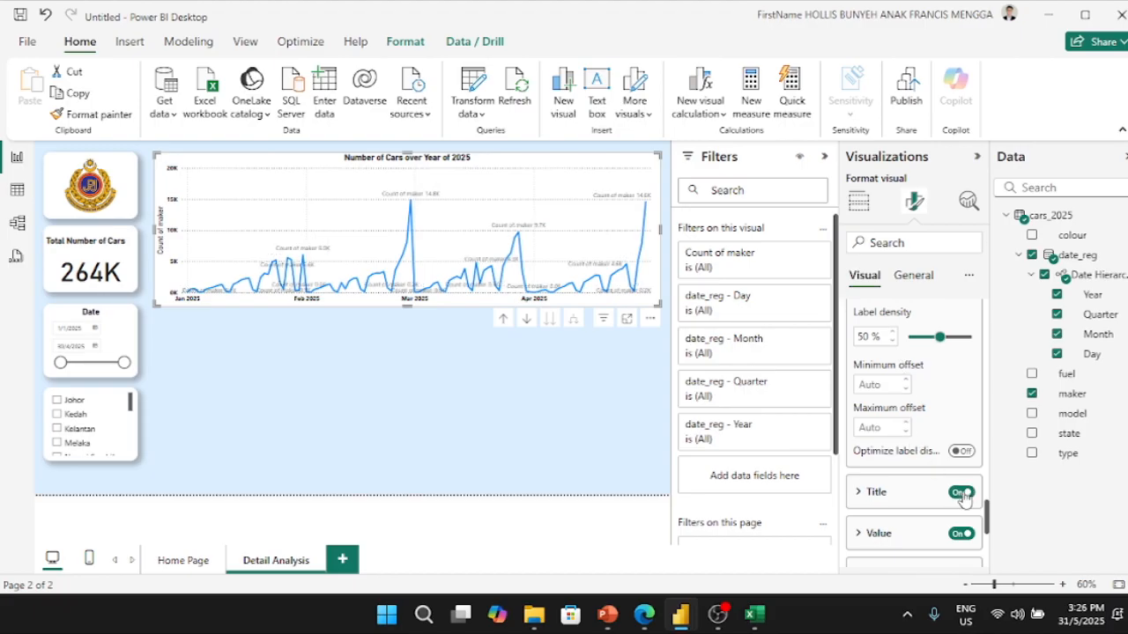
pyautogui.click(962, 493)
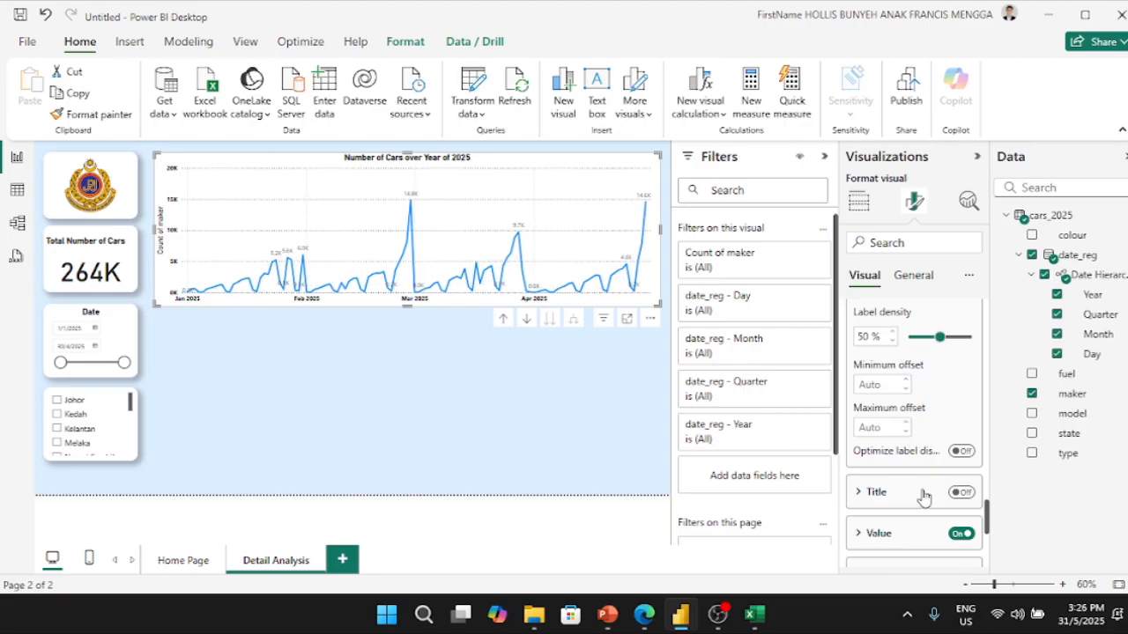
# - Try the multi-line layout for the line chart's data labels and return it to single line
pyautogui.scroll(-3, 921, 498)
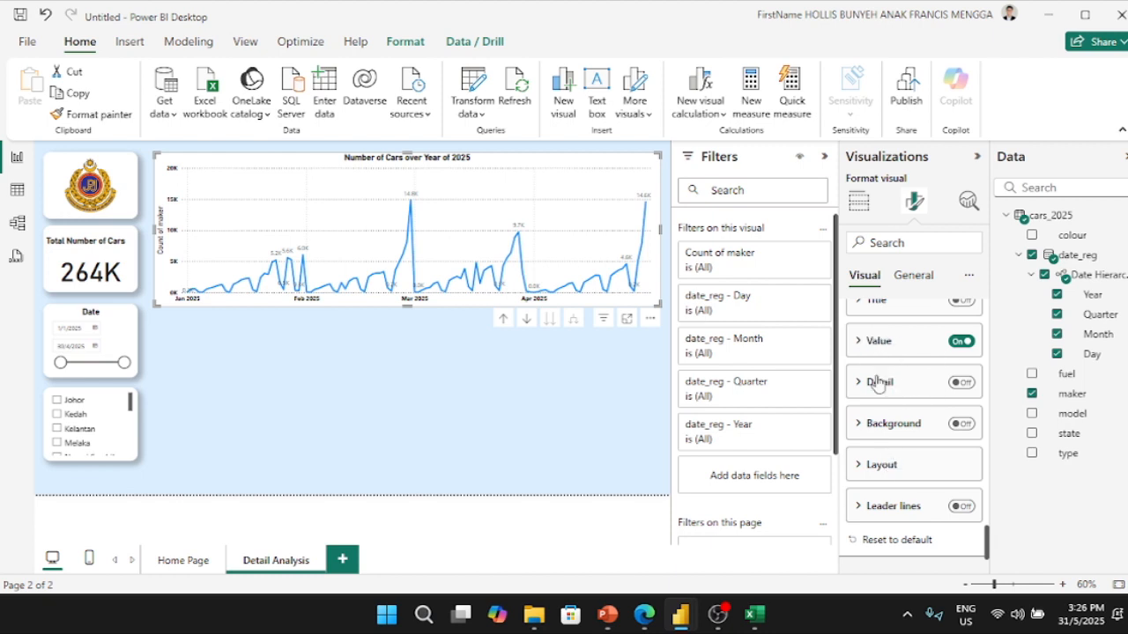
pyautogui.click(959, 387)
pyautogui.click(885, 465)
pyautogui.scroll(-1, 889, 476)
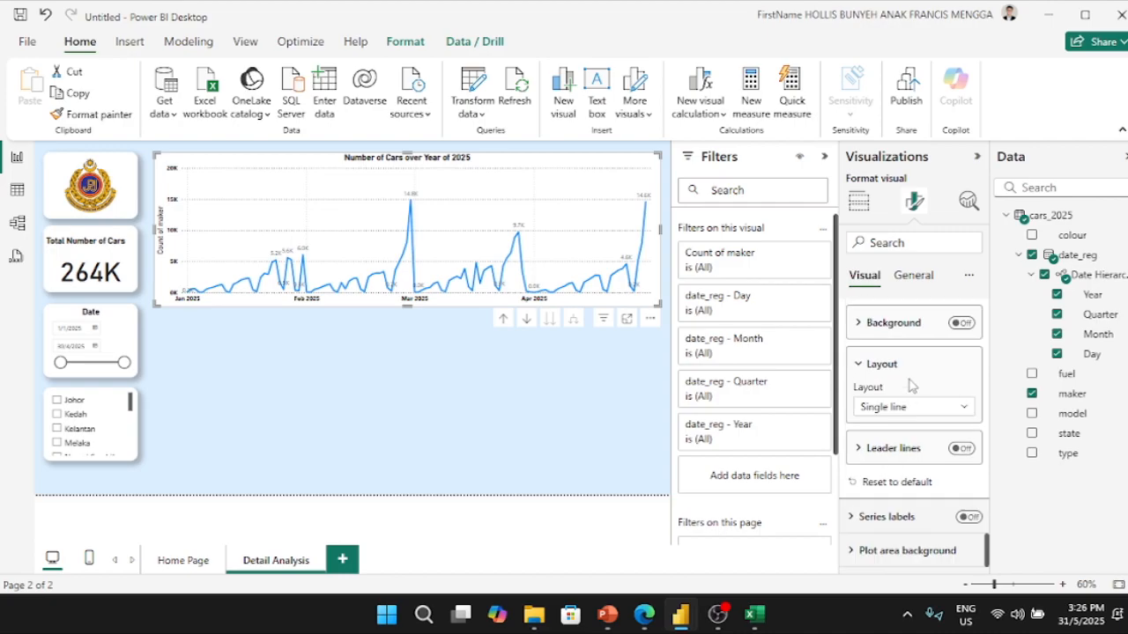
pyautogui.click(919, 410)
pyautogui.click(913, 445)
pyautogui.click(921, 411)
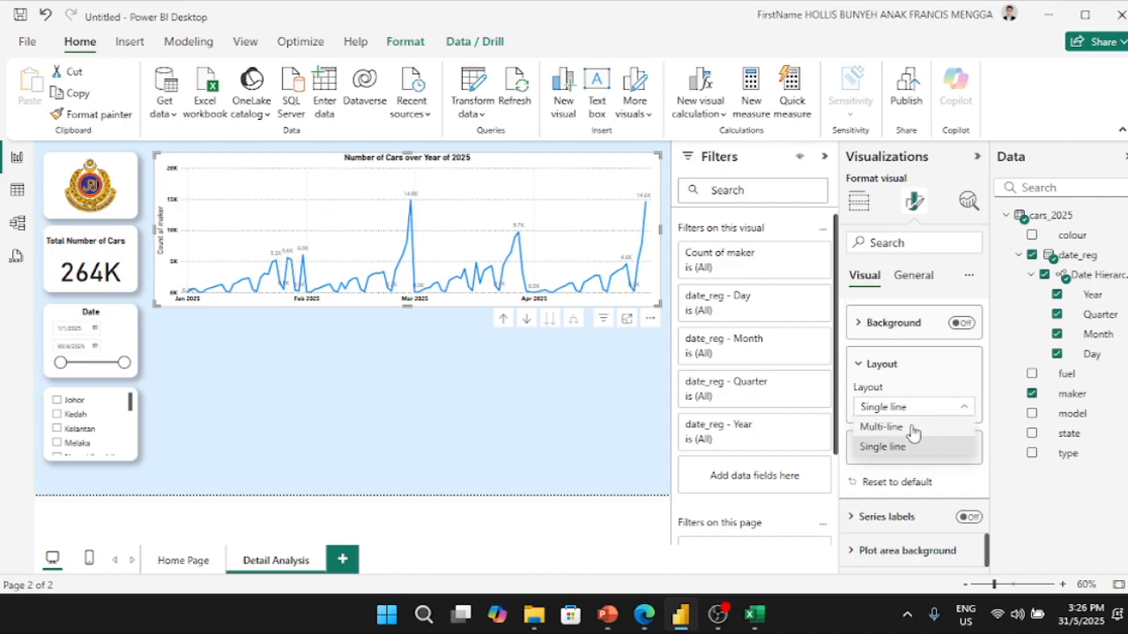
pyautogui.click(915, 427)
pyautogui.click(917, 410)
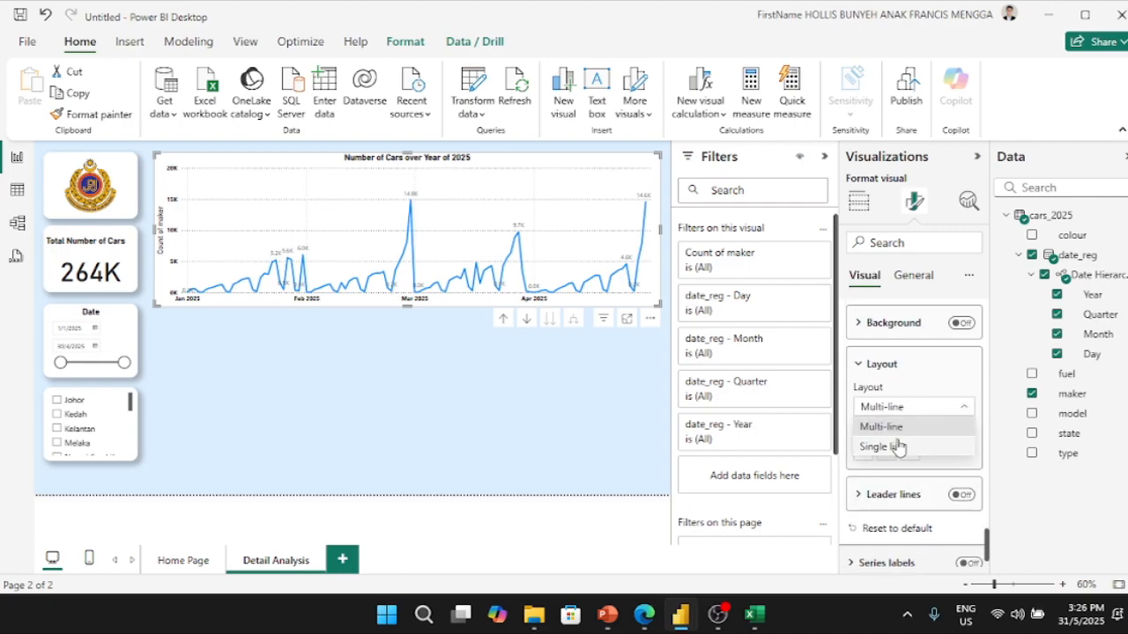
pyautogui.click(897, 447)
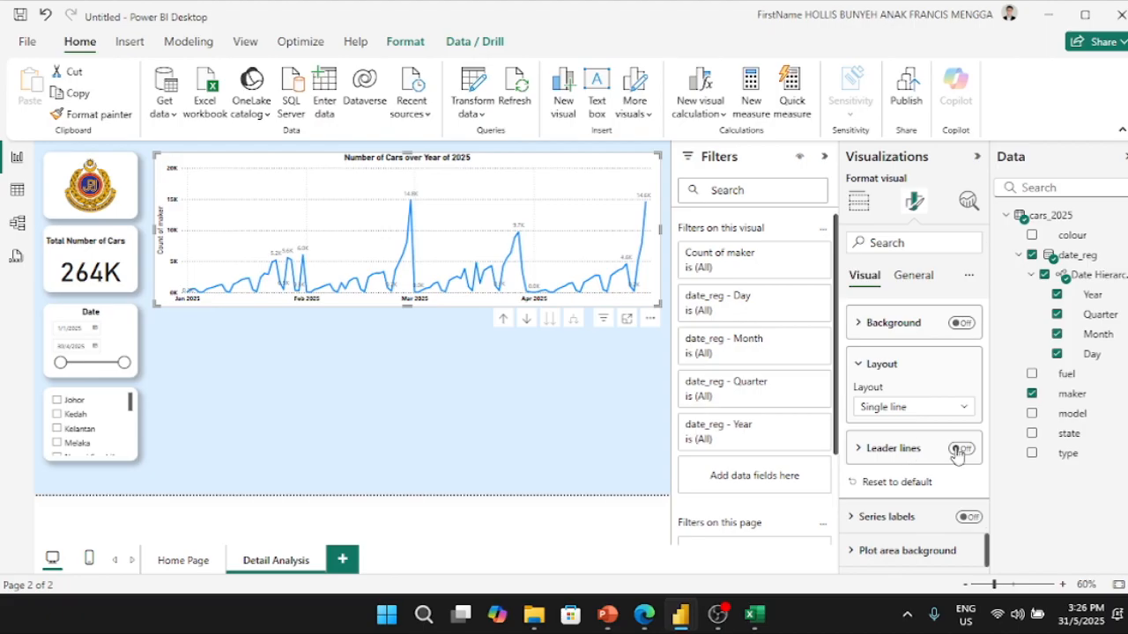
# - Try turning on leader lines and series labels for the line chart
pyautogui.click(959, 450)
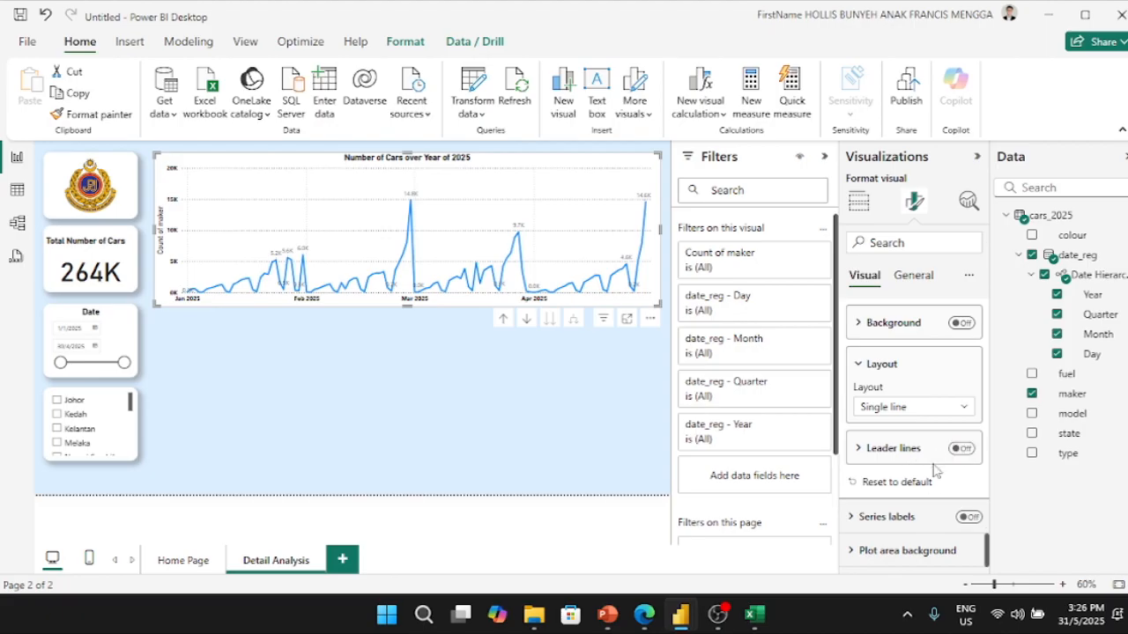
pyautogui.click(968, 518)
pyautogui.click(969, 517)
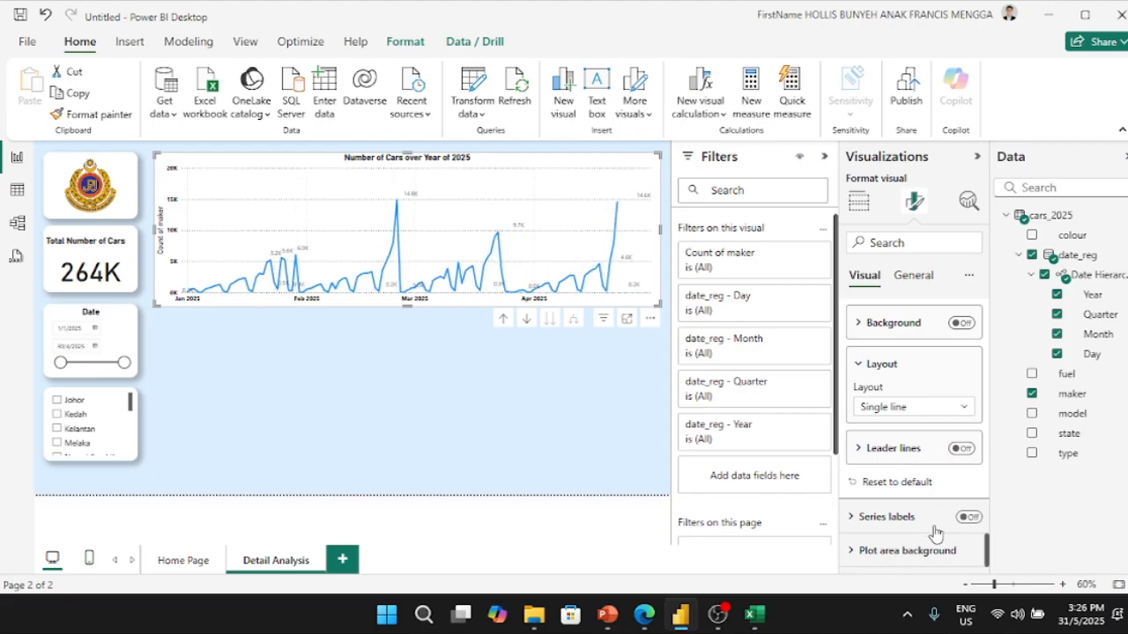
# - Review the line chart's plot area background settings and its general size and position properties
pyautogui.click(921, 550)
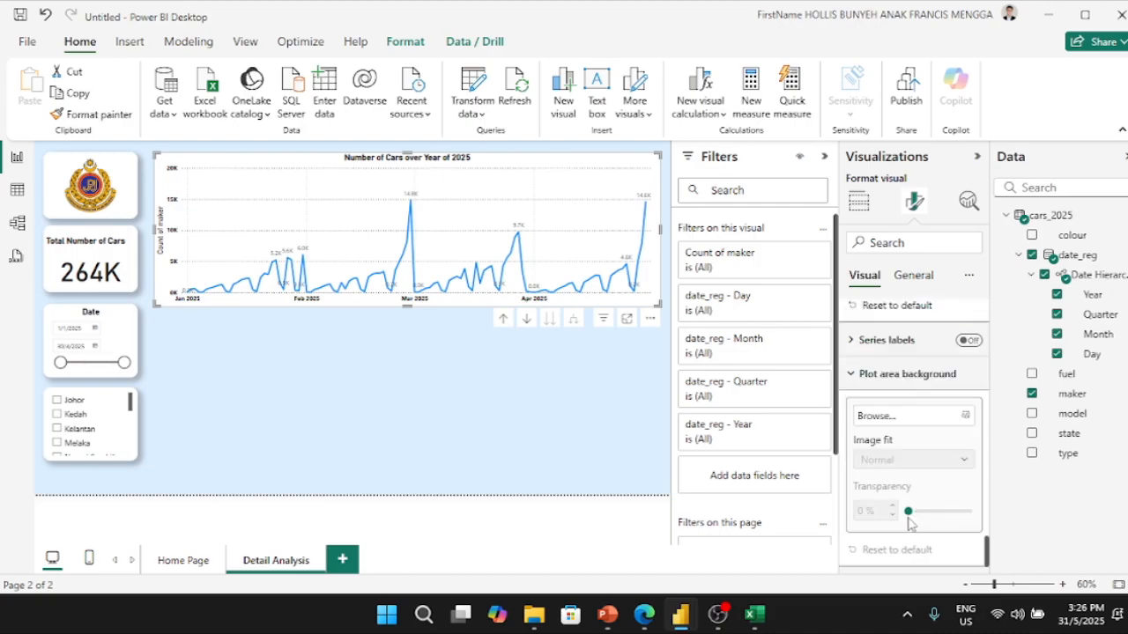
pyautogui.click(912, 275)
pyautogui.click(899, 317)
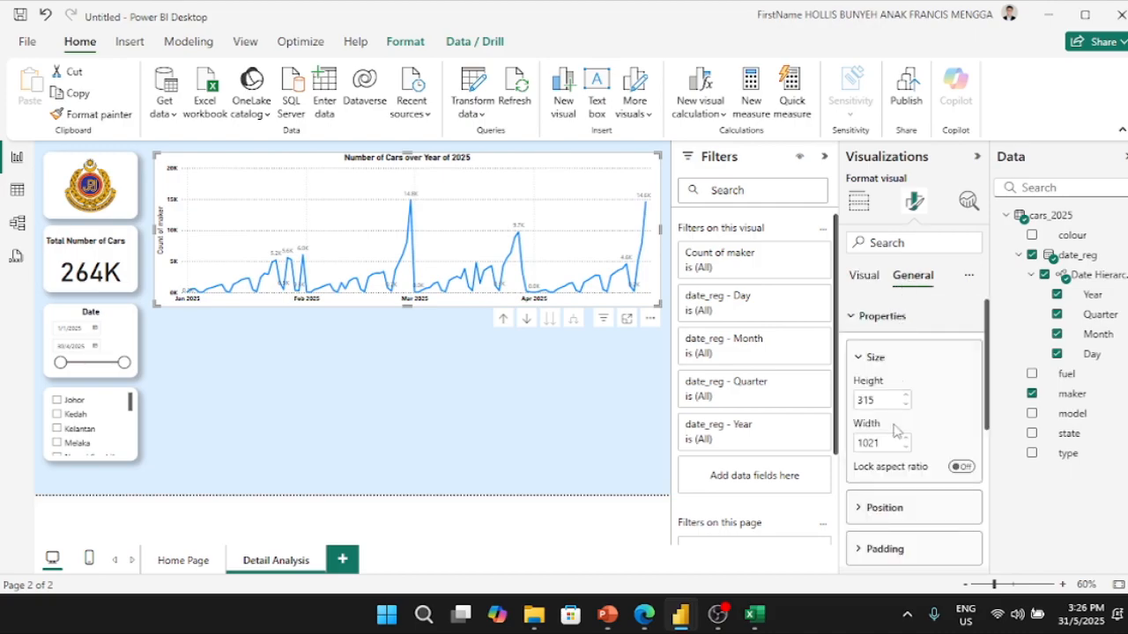
pyautogui.click(895, 516)
pyautogui.scroll(-4, 886, 501)
pyautogui.scroll(2, 886, 503)
pyautogui.scroll(-2, 884, 483)
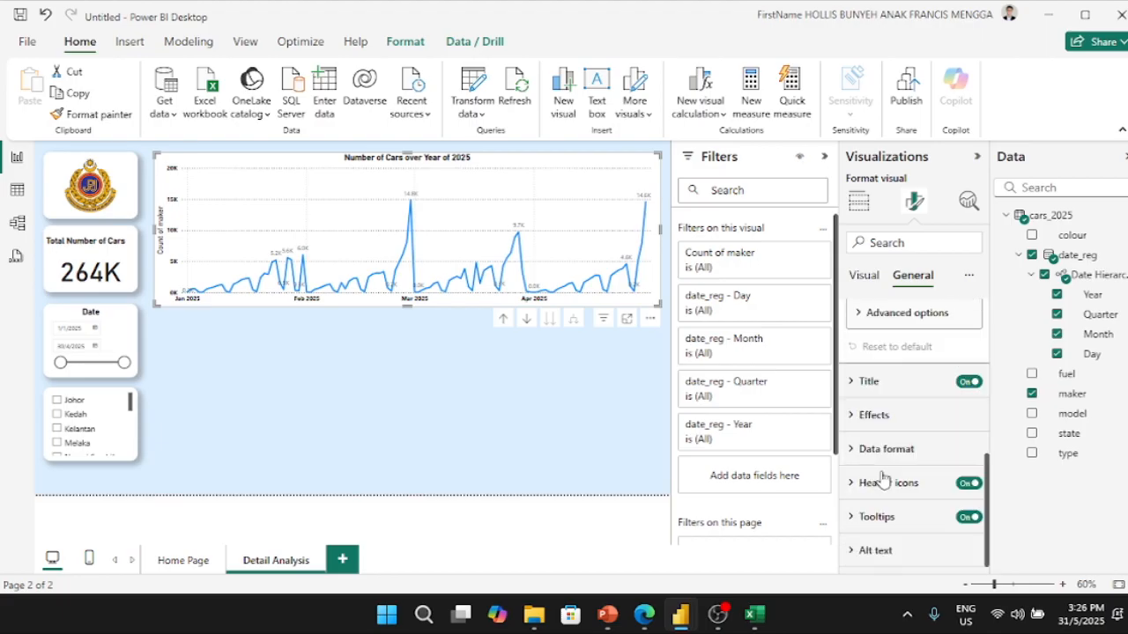
# - Give the line chart a white visual border with 20 px rounded corners and a shadow
pyautogui.click(870, 416)
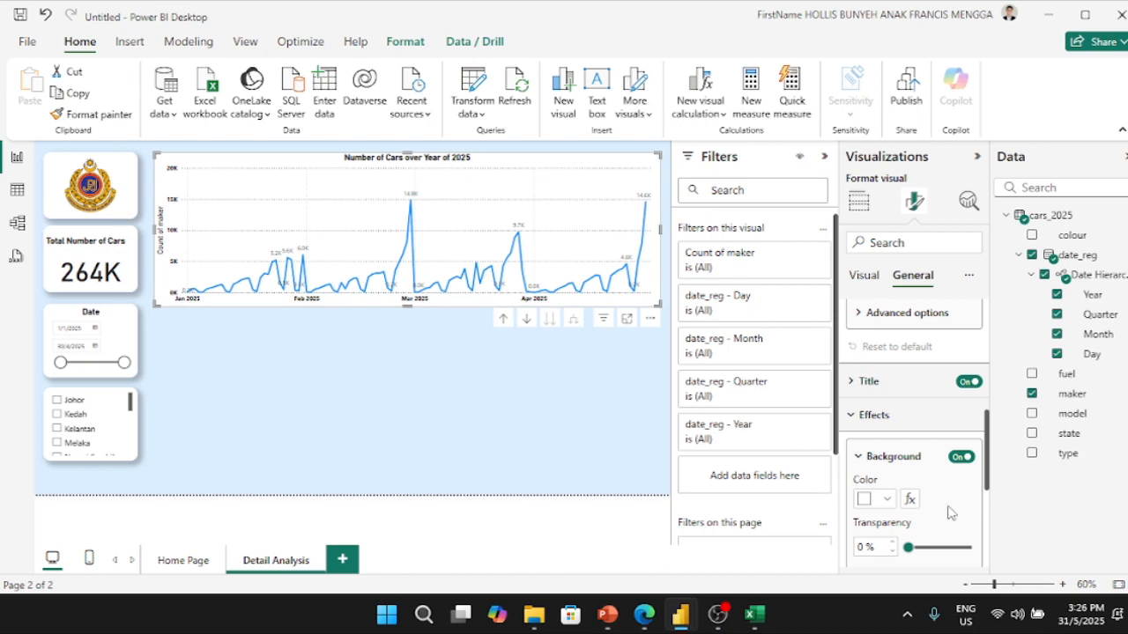
pyautogui.scroll(-2, 941, 510)
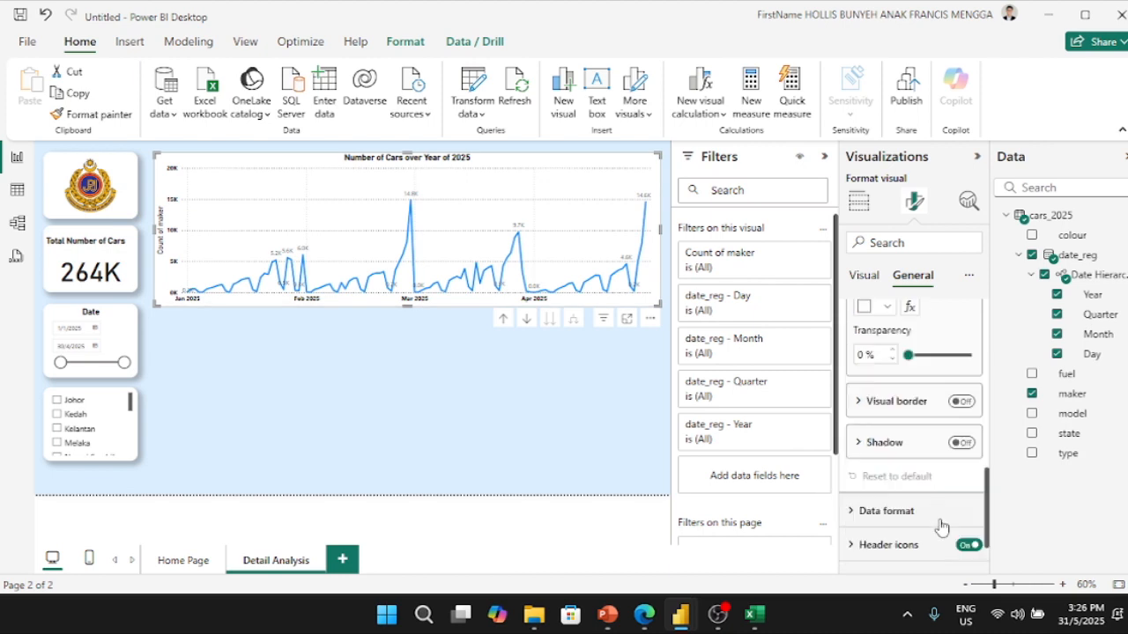
pyautogui.click(962, 402)
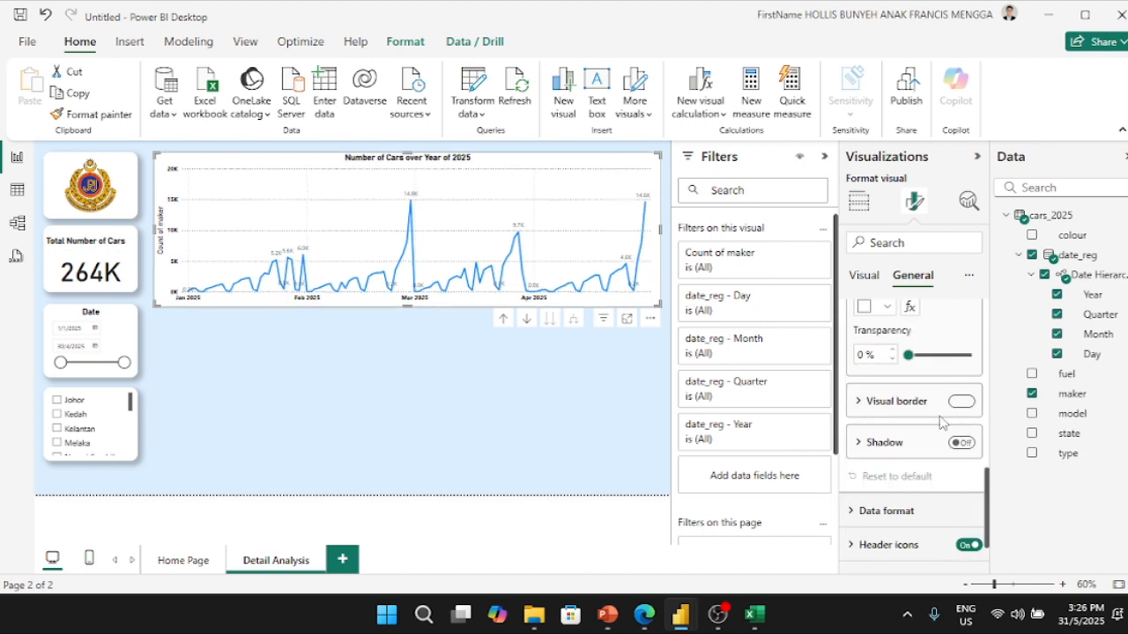
pyautogui.click(890, 401)
pyautogui.click(876, 444)
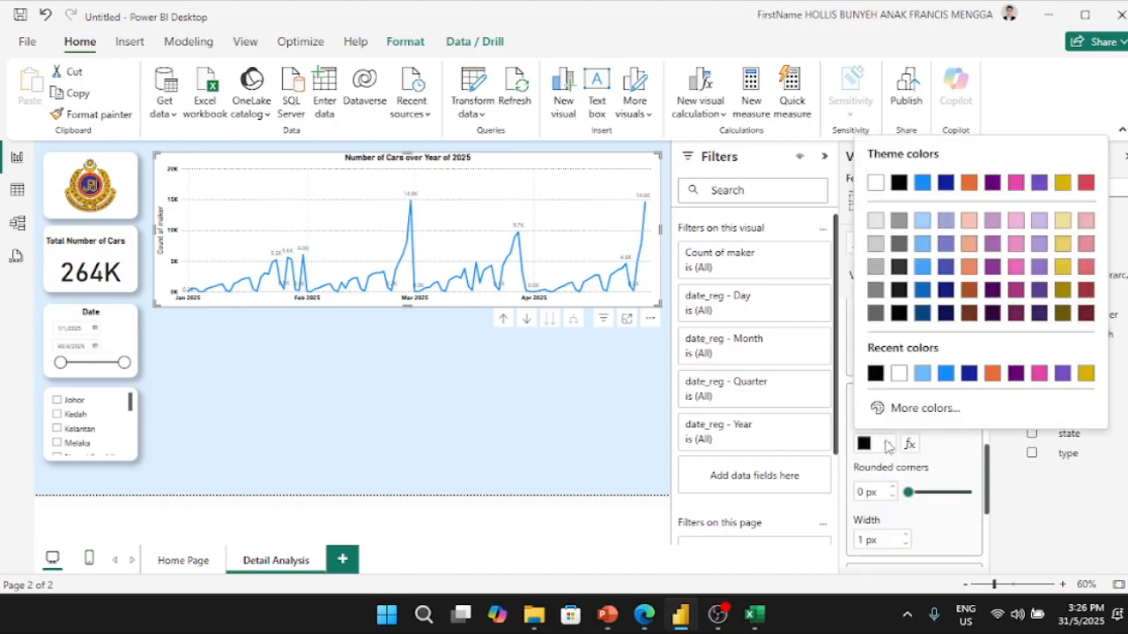
pyautogui.click(875, 182)
pyautogui.click(859, 492)
pyautogui.write('20')
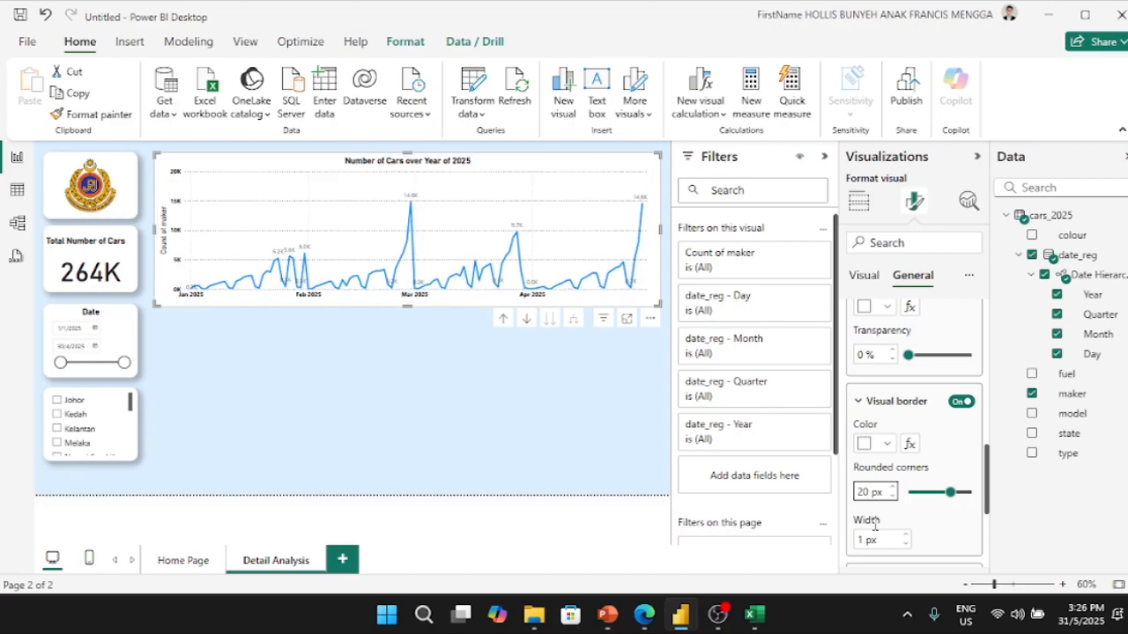
pyautogui.click(901, 403)
pyautogui.click(961, 444)
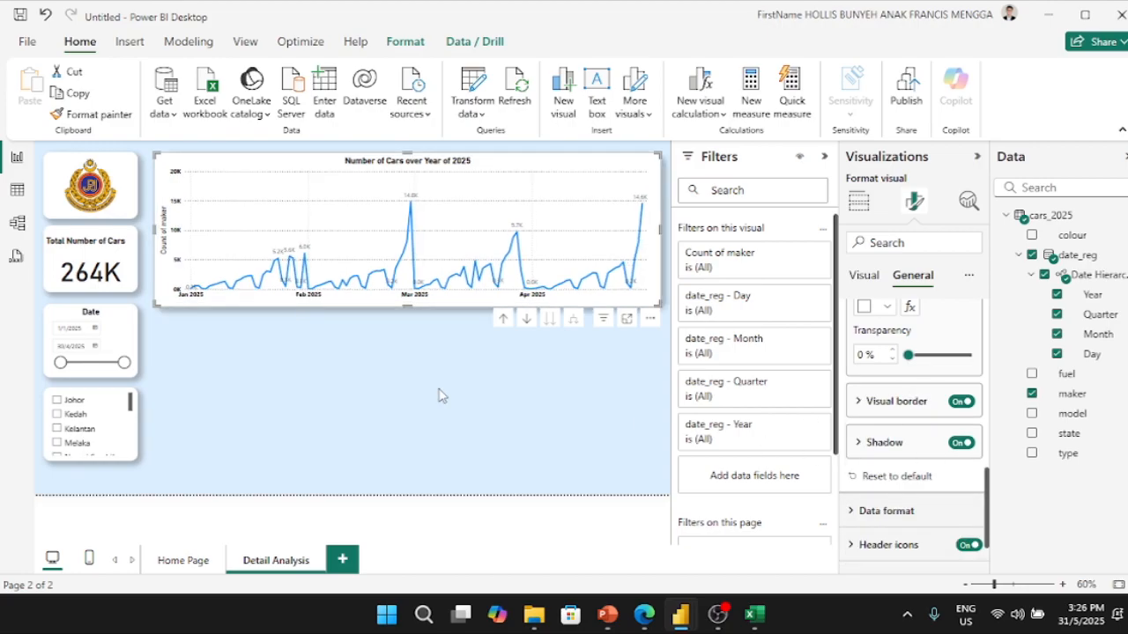
pyautogui.click(454, 415)
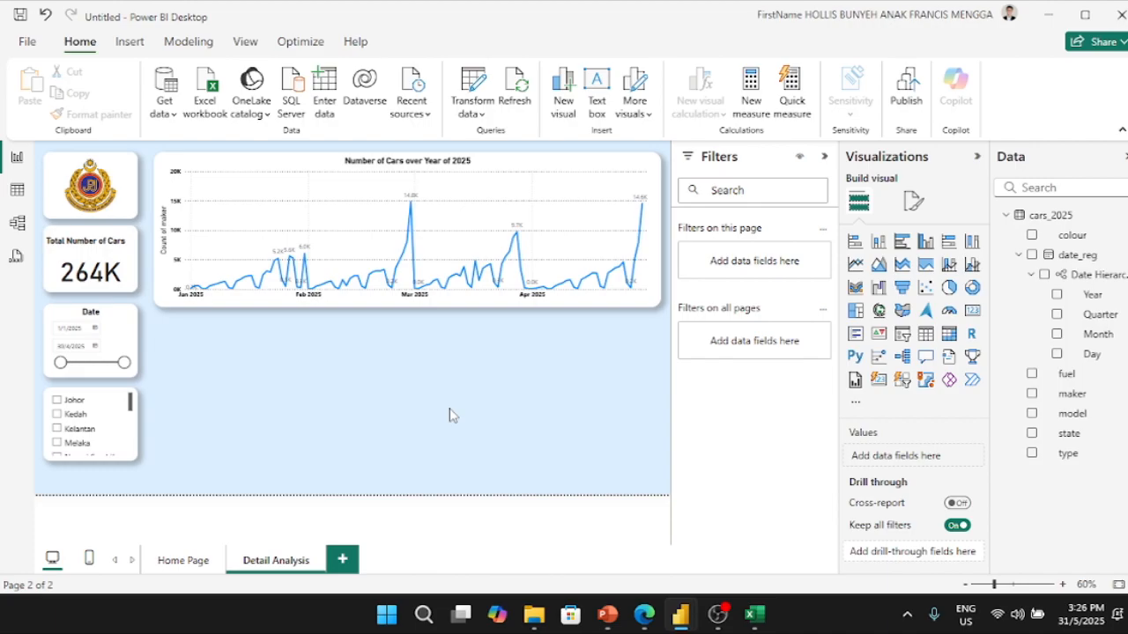
# - Test the state slicer by filtering the page to Johor and Kelantan, and clear the selection
pyautogui.click(58, 402)
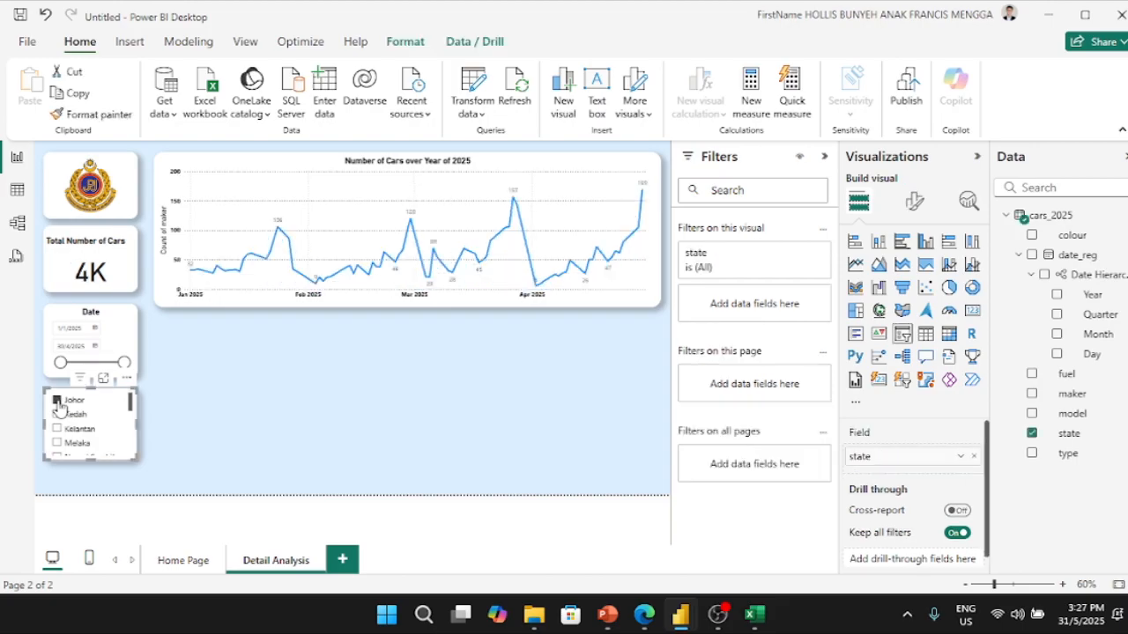
pyautogui.click(57, 401)
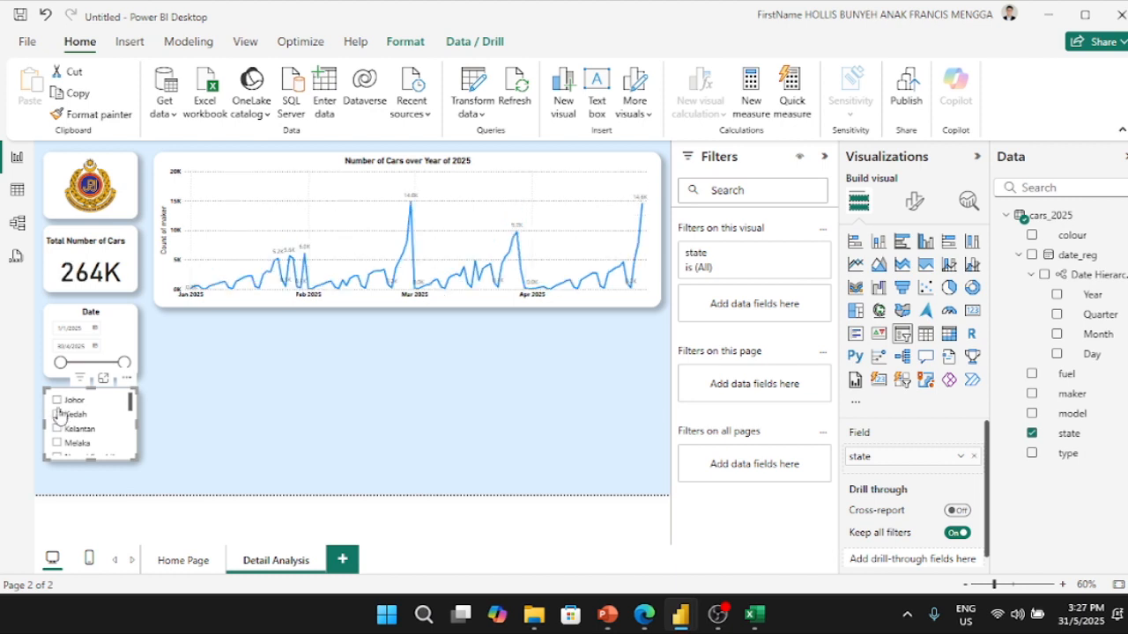
pyautogui.click(57, 401)
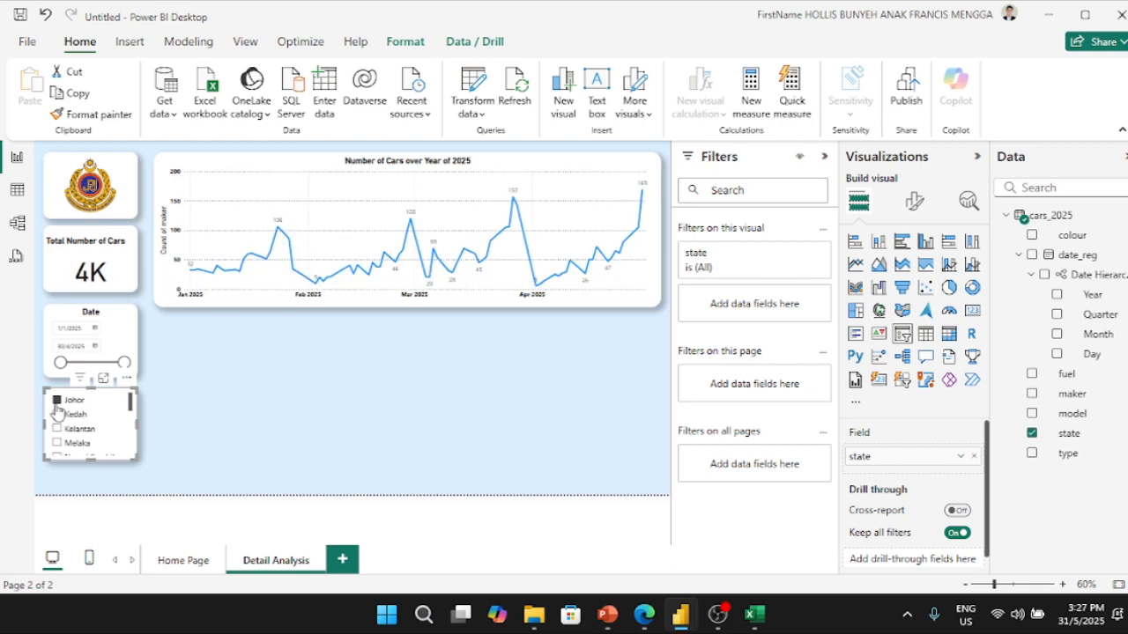
pyautogui.click(56, 402)
pyautogui.click(57, 430)
pyautogui.click(57, 426)
pyautogui.click(57, 425)
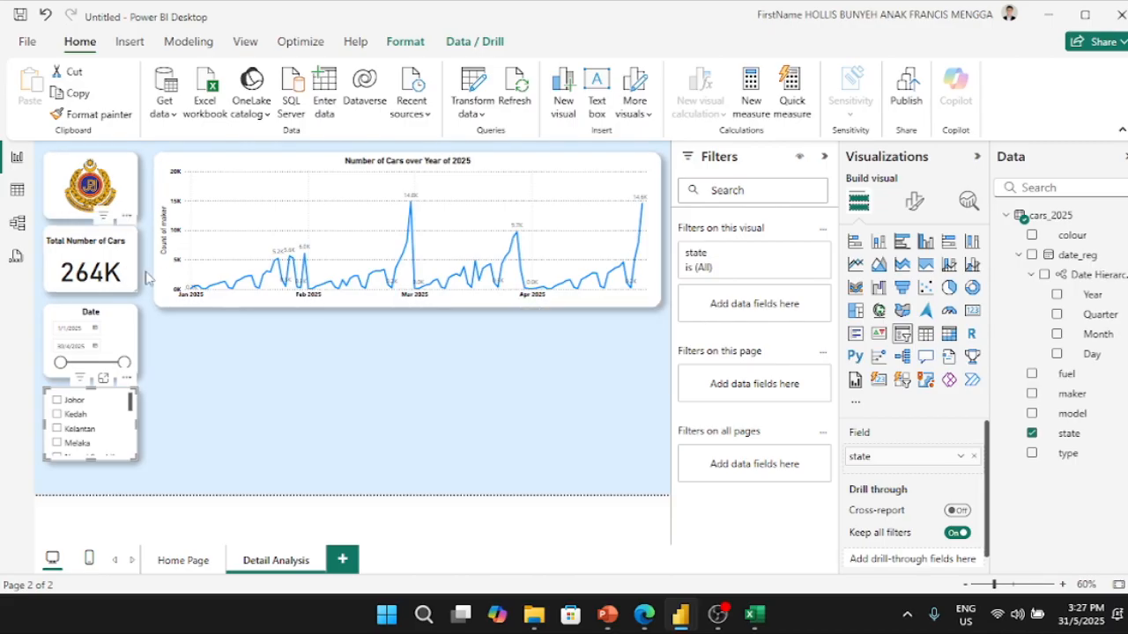
pyautogui.click(914, 202)
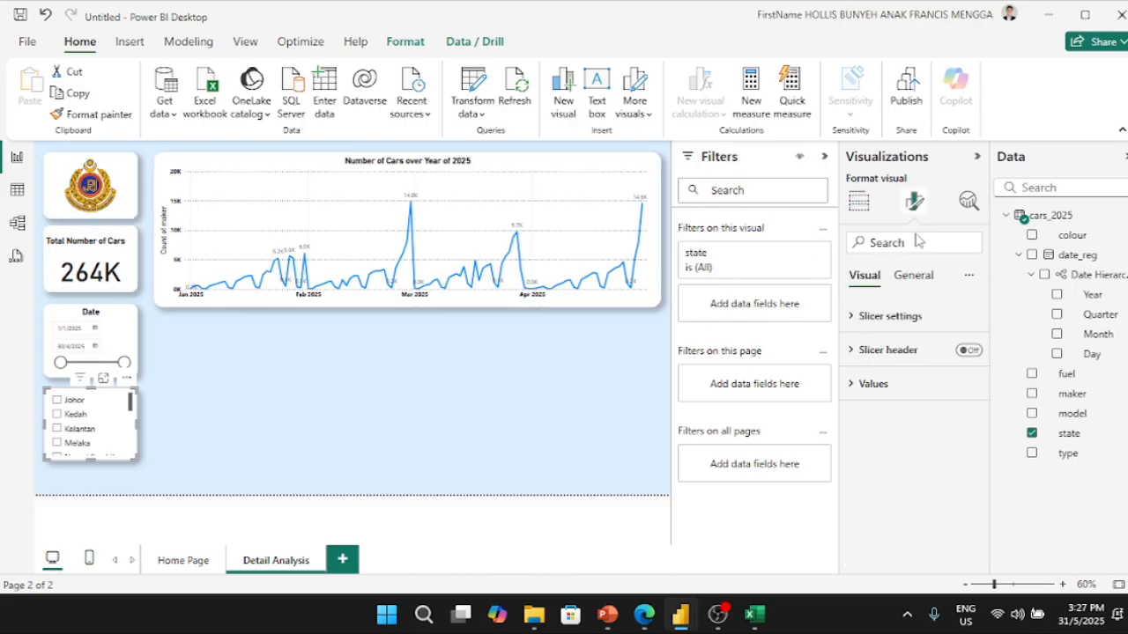
pyautogui.click(859, 202)
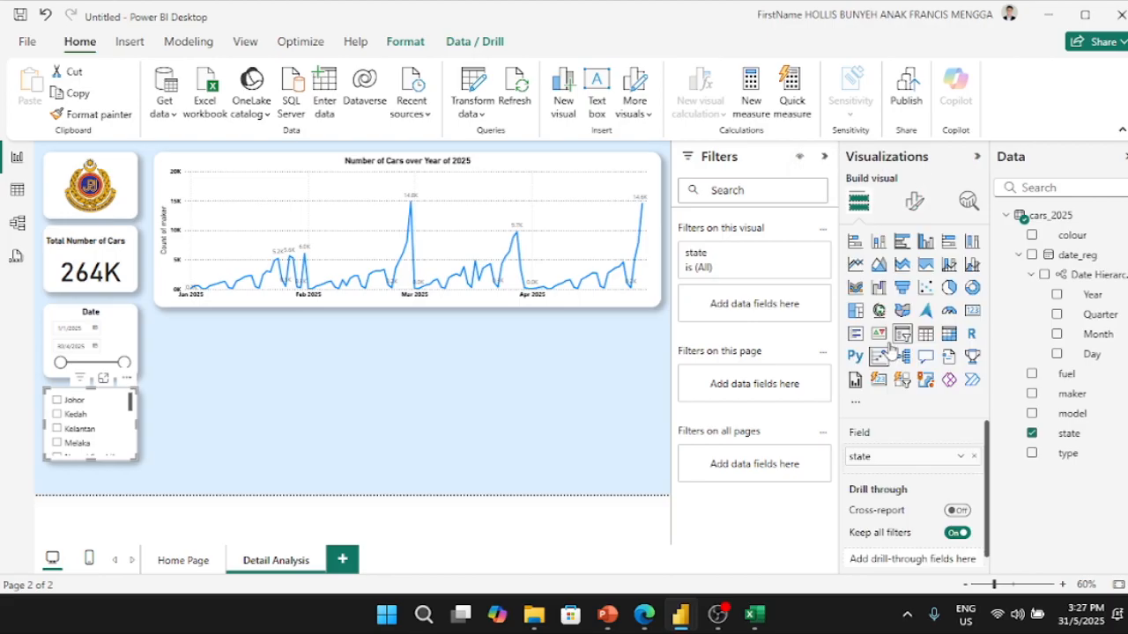
pyautogui.click(914, 202)
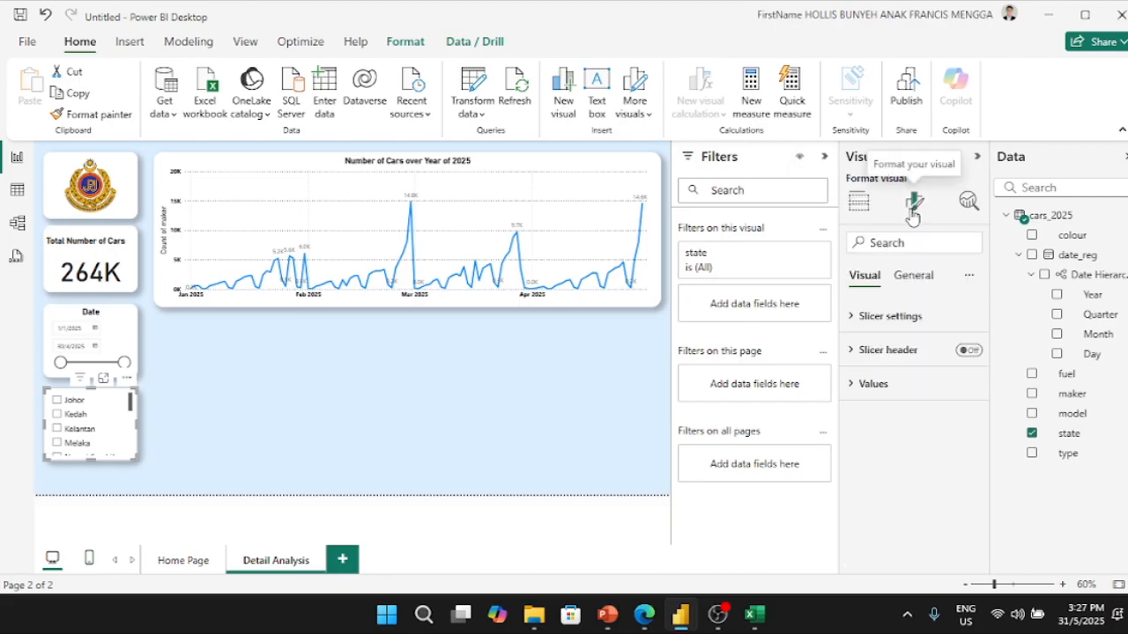
pyautogui.click(913, 275)
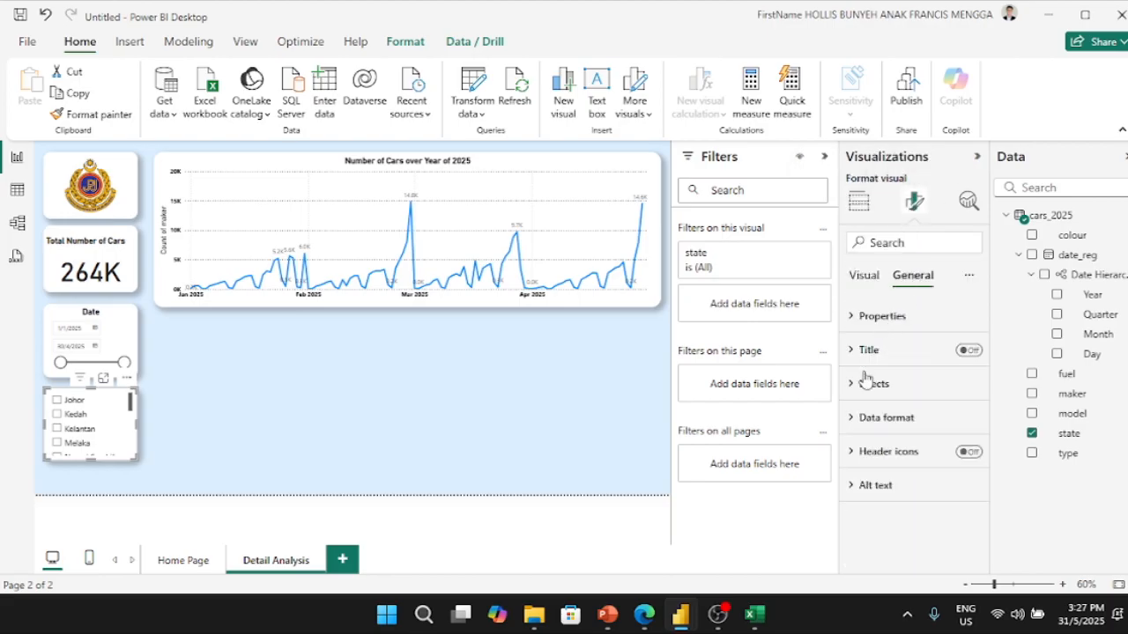
pyautogui.click(864, 276)
pyautogui.click(884, 317)
pyautogui.click(884, 318)
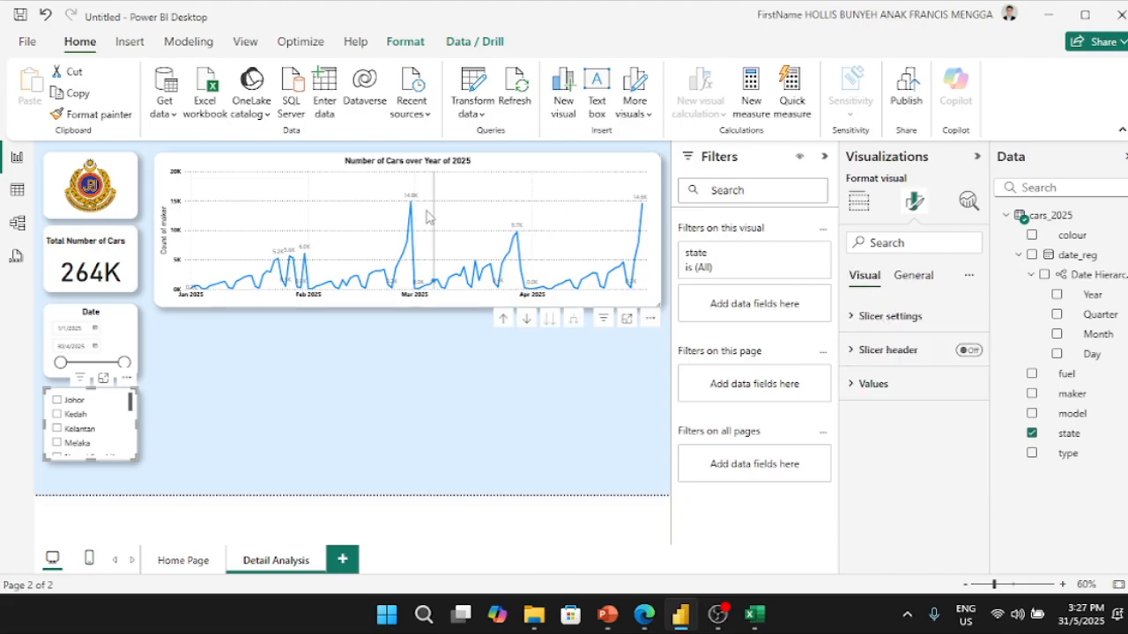
# - Turn off the Y-axis title of the Number of Cars over Year of 2025 line chart
pyautogui.click(509, 168)
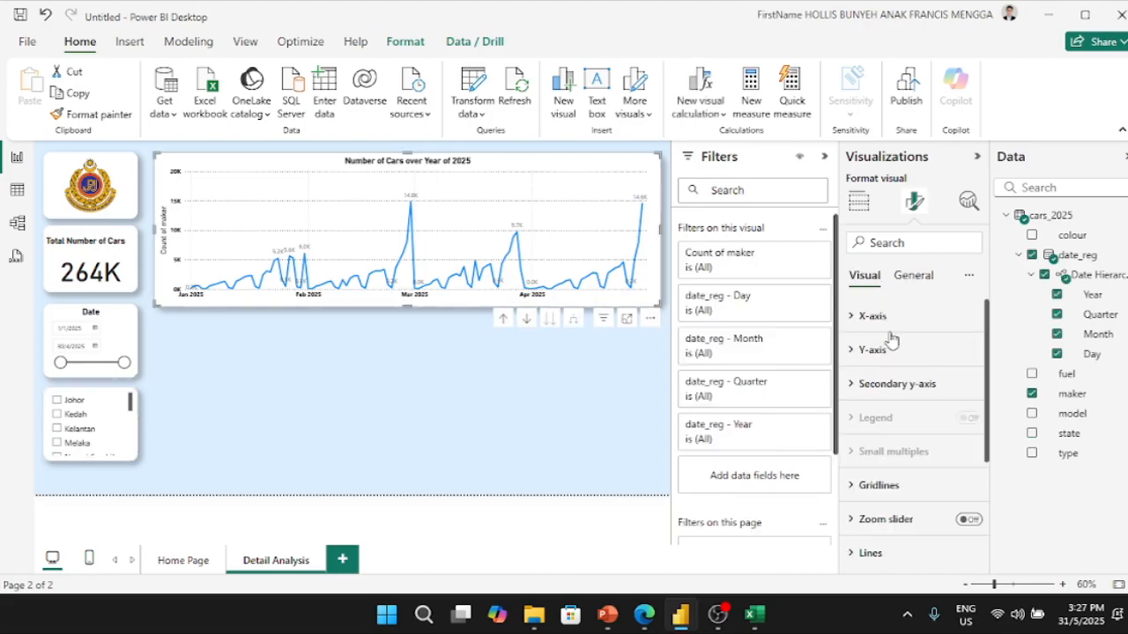
pyautogui.click(872, 350)
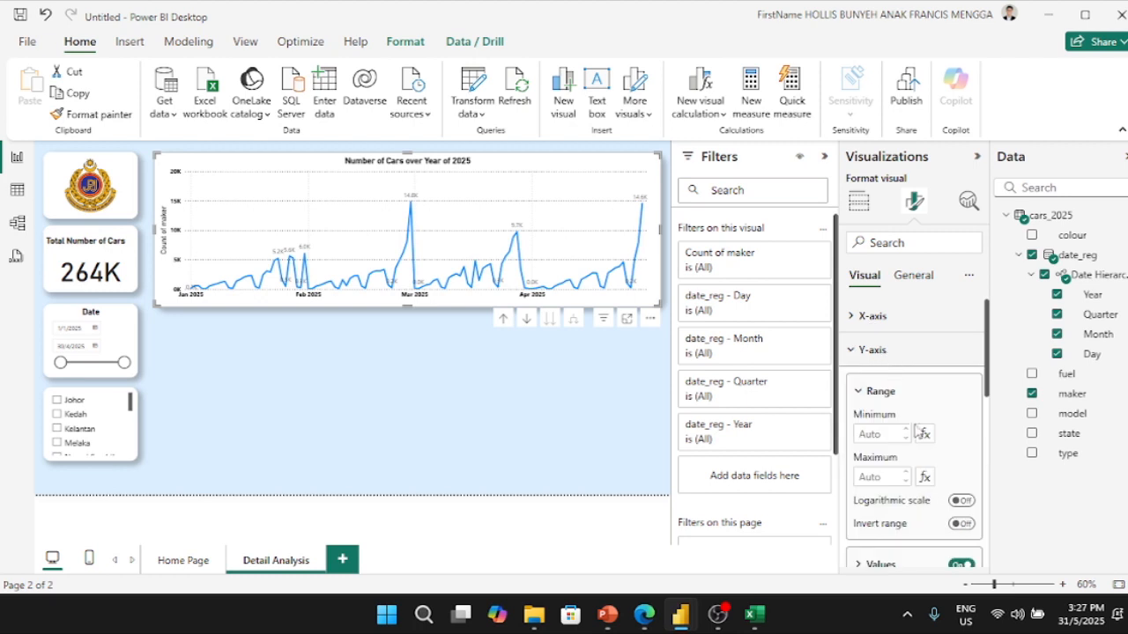
pyautogui.scroll(-3, 921, 440)
pyautogui.click(959, 416)
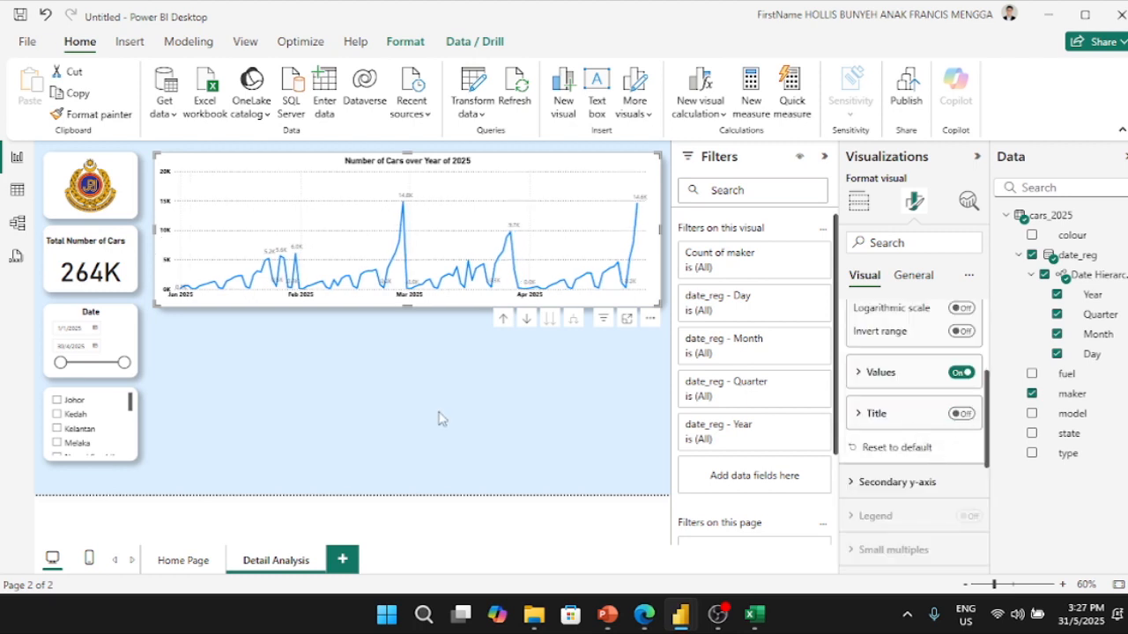
pyautogui.click(451, 401)
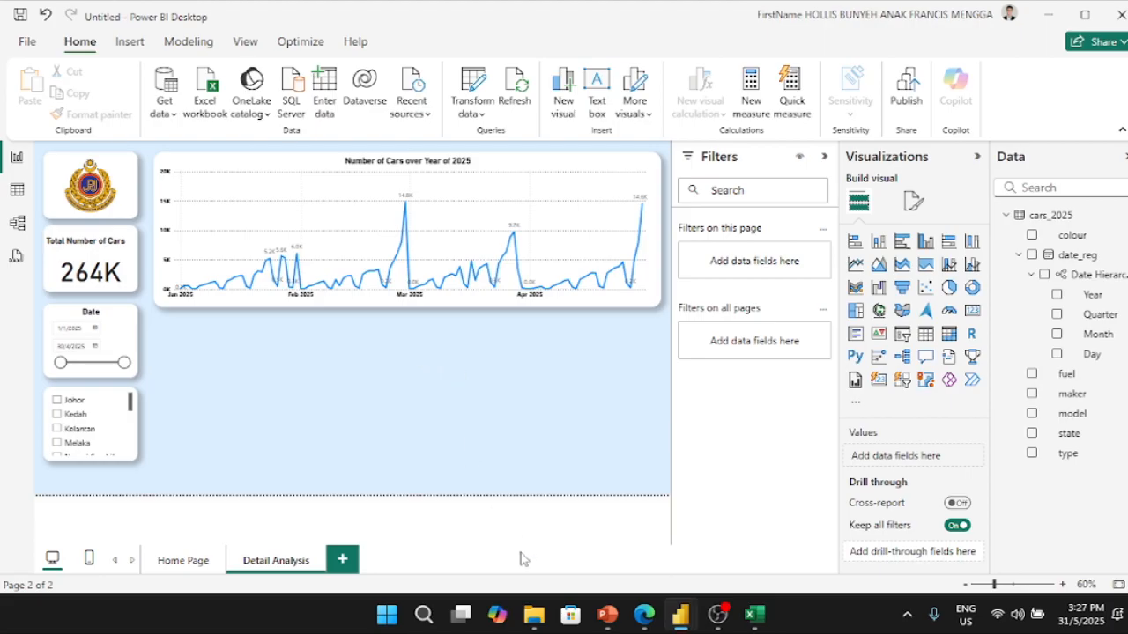
# - Switch to the open Malaysian Car report to view its finished Detail Analysis page as a reference
pyautogui.moveTo(680, 614)
pyautogui.click(591, 555)
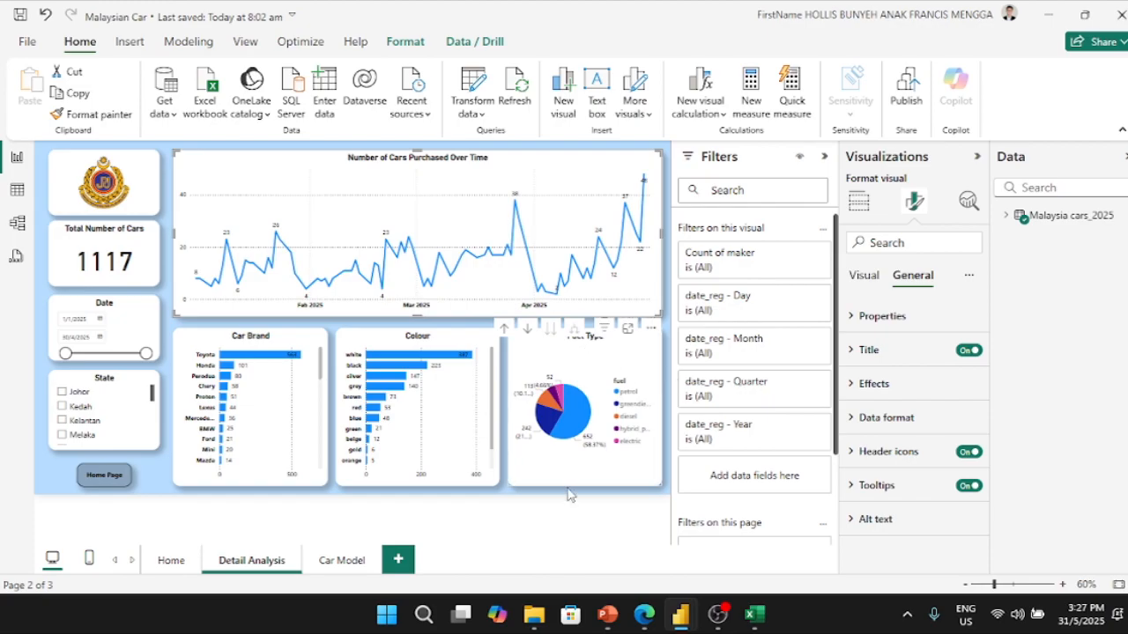
# - Return to the untitled report and place a pie chart below the line chart's right end, about 335 high and 362 wide
pyautogui.click(1048, 19)
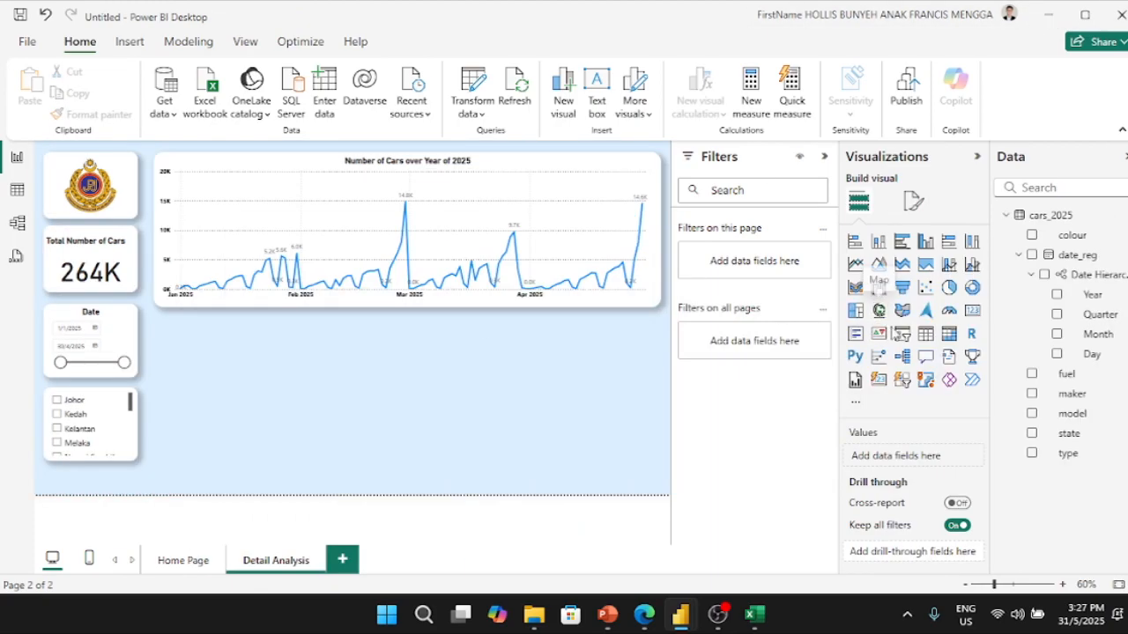
pyautogui.moveTo(951, 295); pyautogui.dragTo(493, 365)
pyautogui.moveTo(401, 359); pyautogui.dragTo(390, 481)
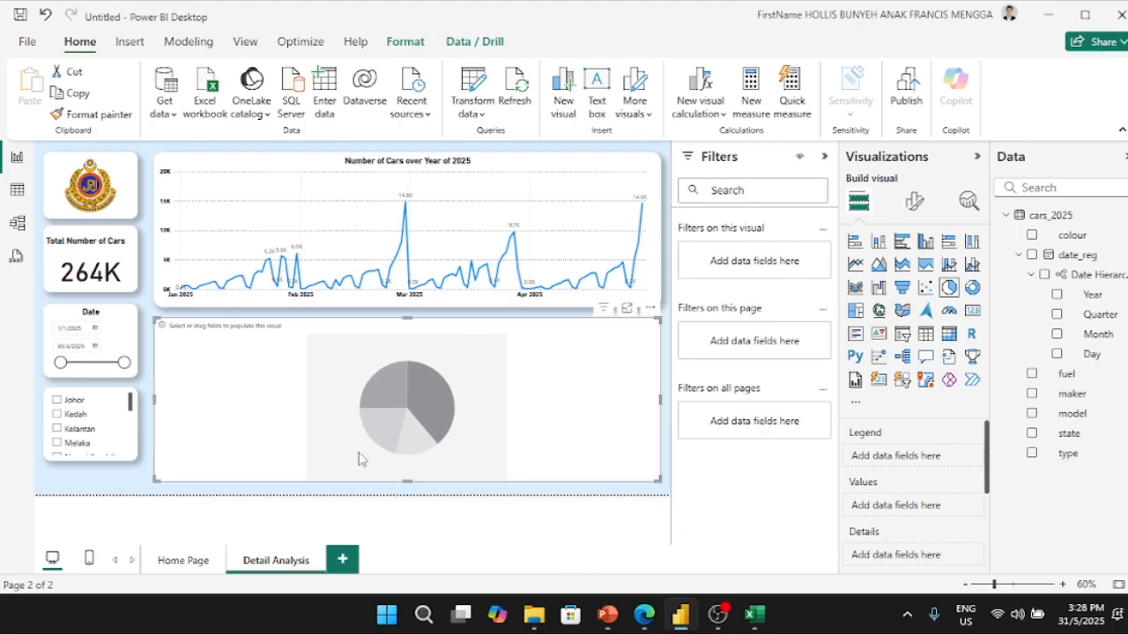
pyautogui.click(156, 404)
pyautogui.moveTo(154, 404); pyautogui.dragTo(481, 418)
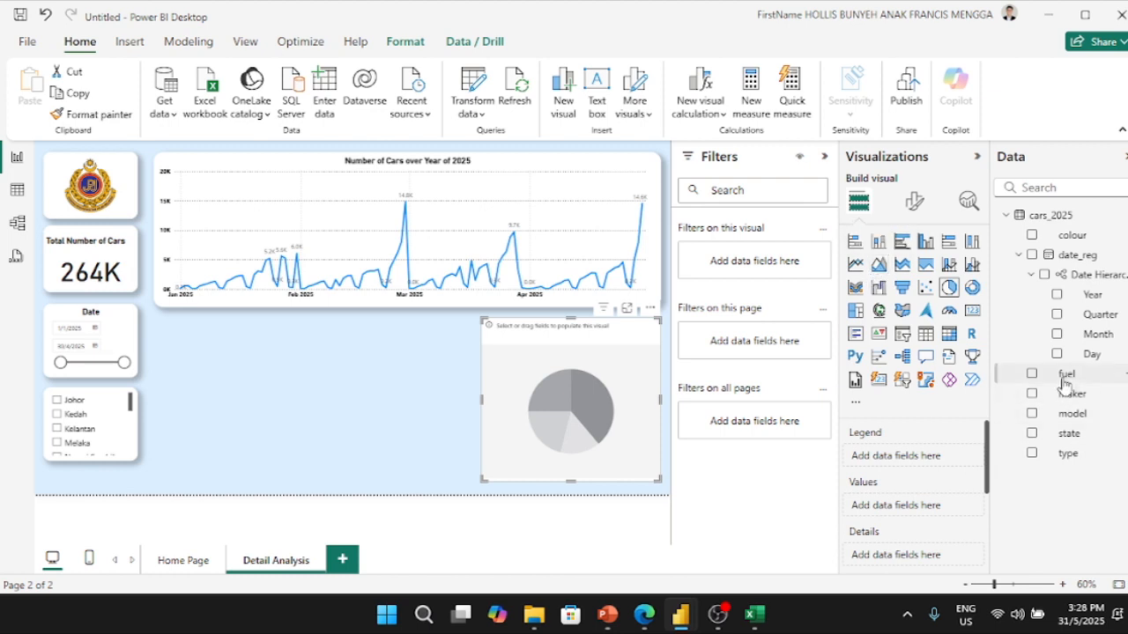
# - Assign fuel as the pie chart's legend and the count of maker as its values
pyautogui.moveTo(1068, 377); pyautogui.dragTo(925, 460)
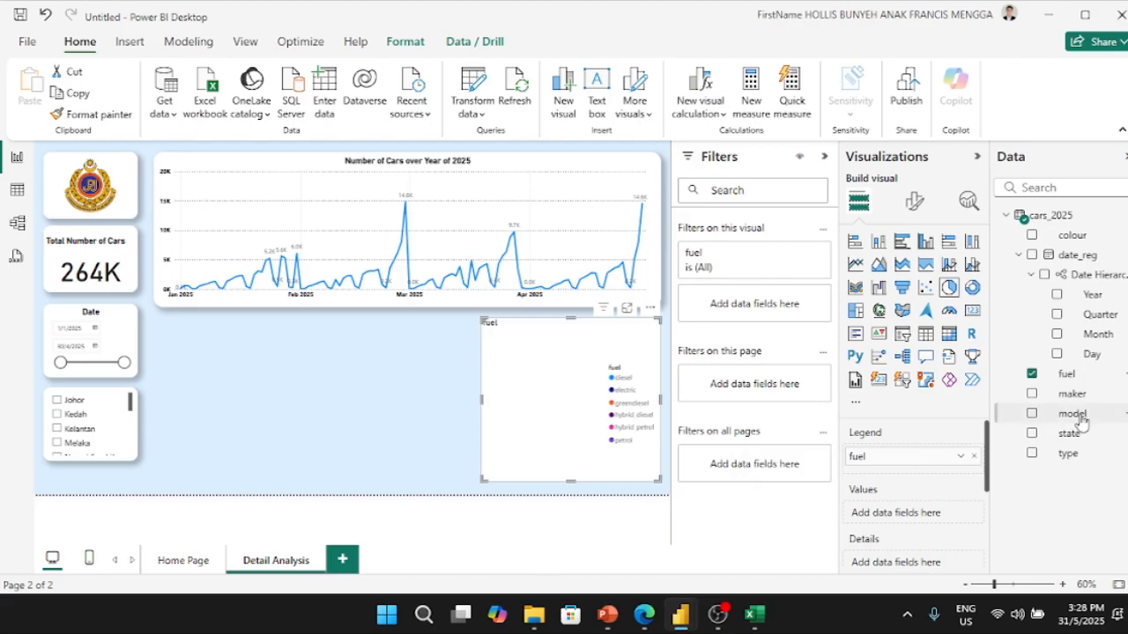
pyautogui.moveTo(1091, 403); pyautogui.dragTo(941, 523)
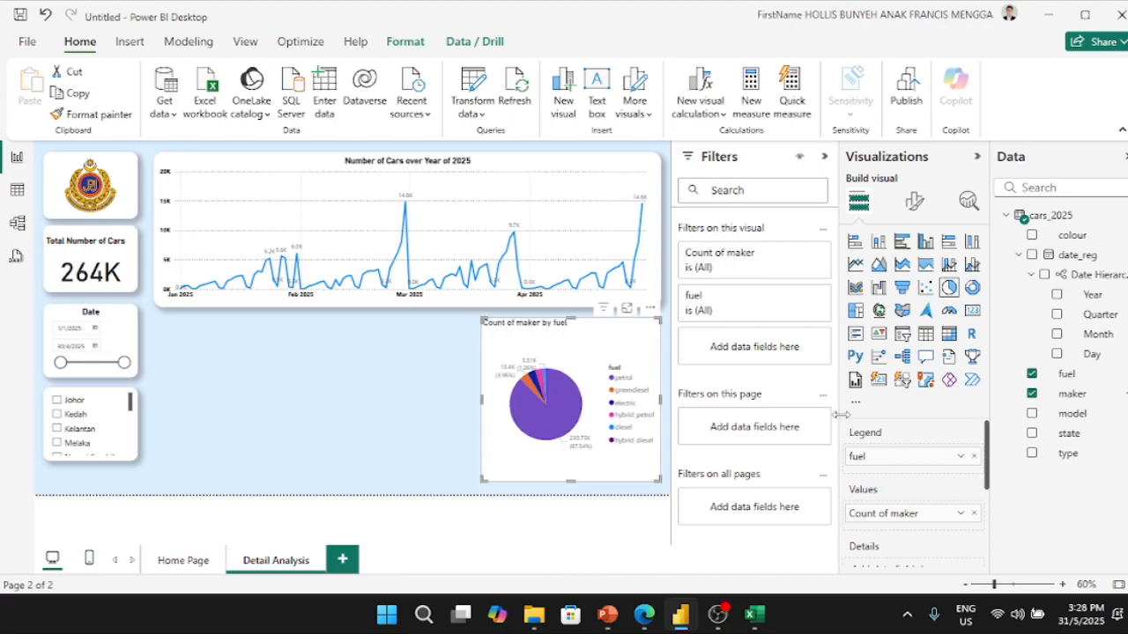
pyautogui.scroll(-3, 921, 533)
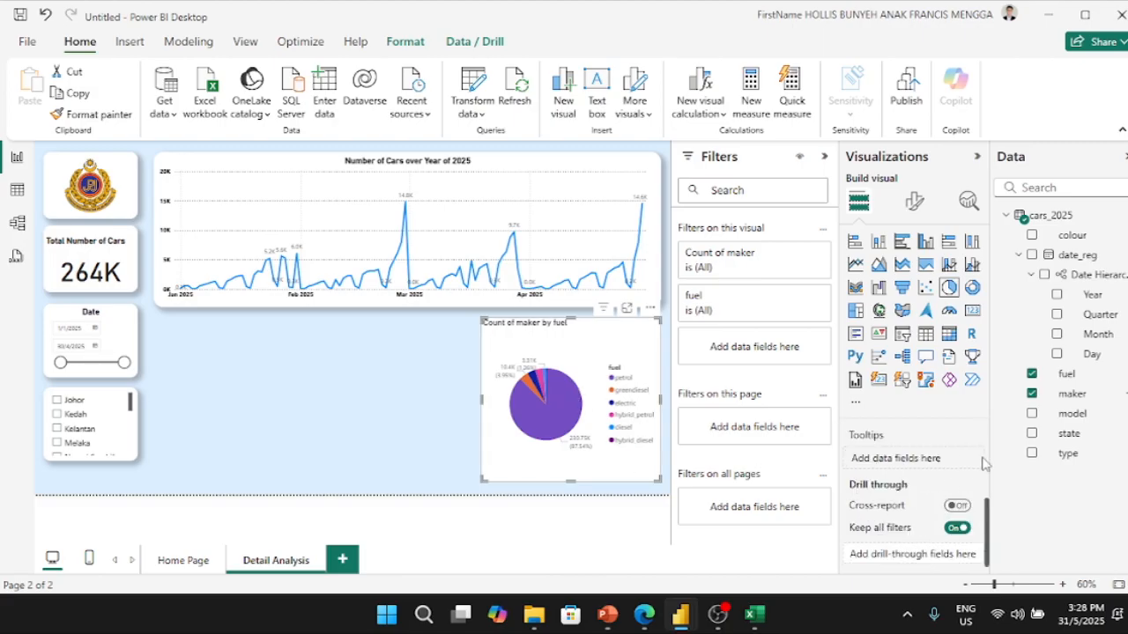
pyautogui.moveTo(986, 515); pyautogui.dragTo(990, 447)
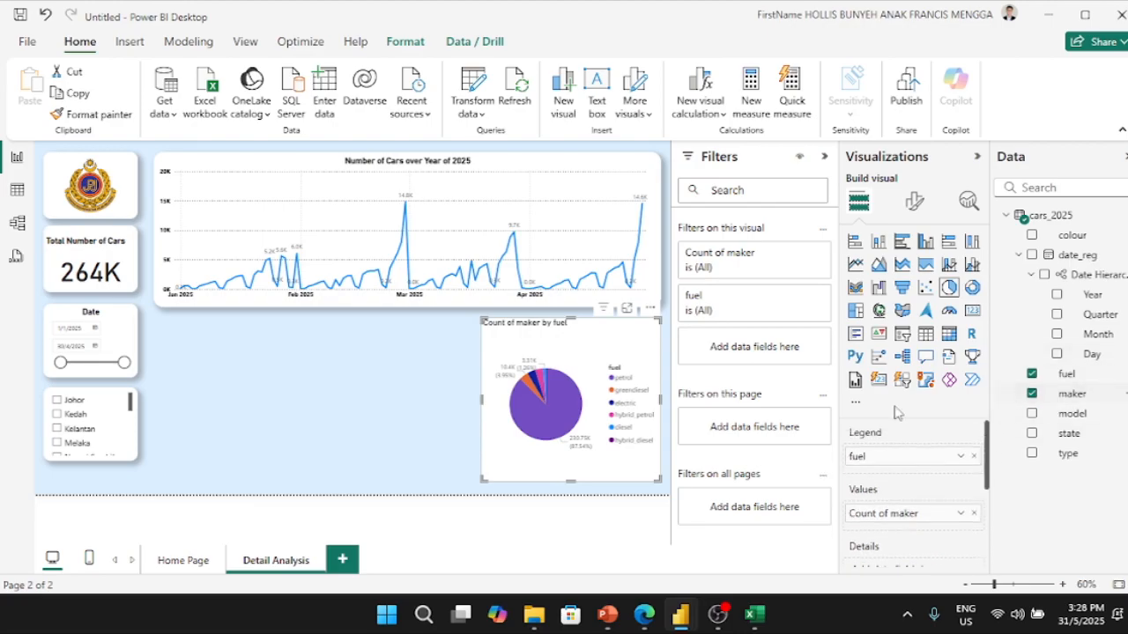
# - Try type as the pie chart's legend field and compare it with the Model by Type chart on the Home Page
pyautogui.click(974, 458)
pyautogui.moveTo(1058, 465); pyautogui.dragTo(903, 456)
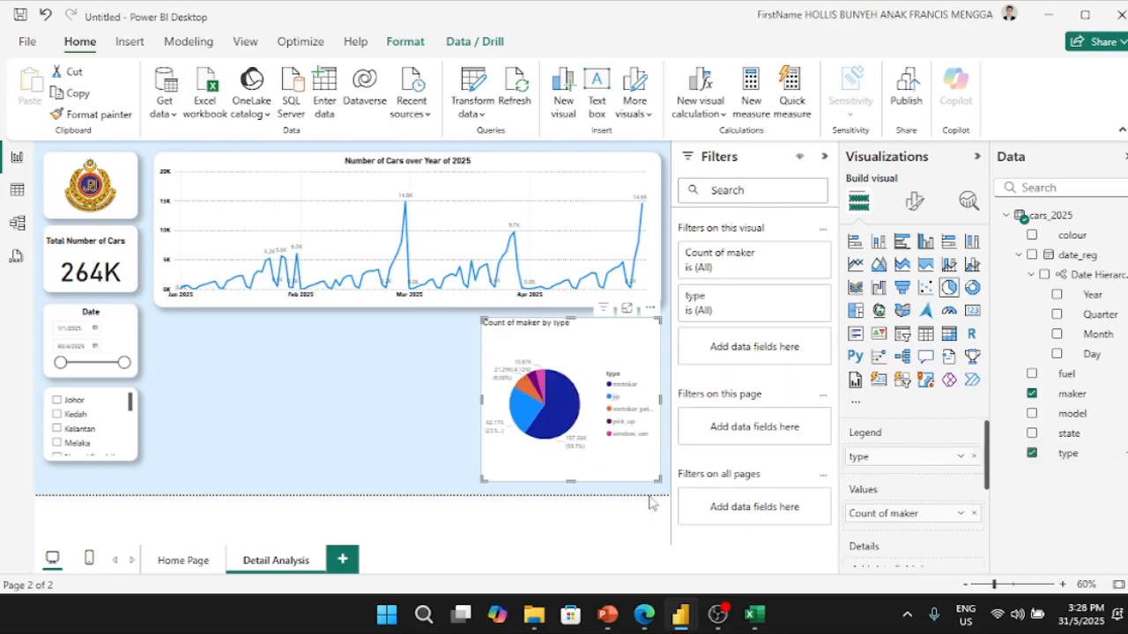
pyautogui.click(180, 561)
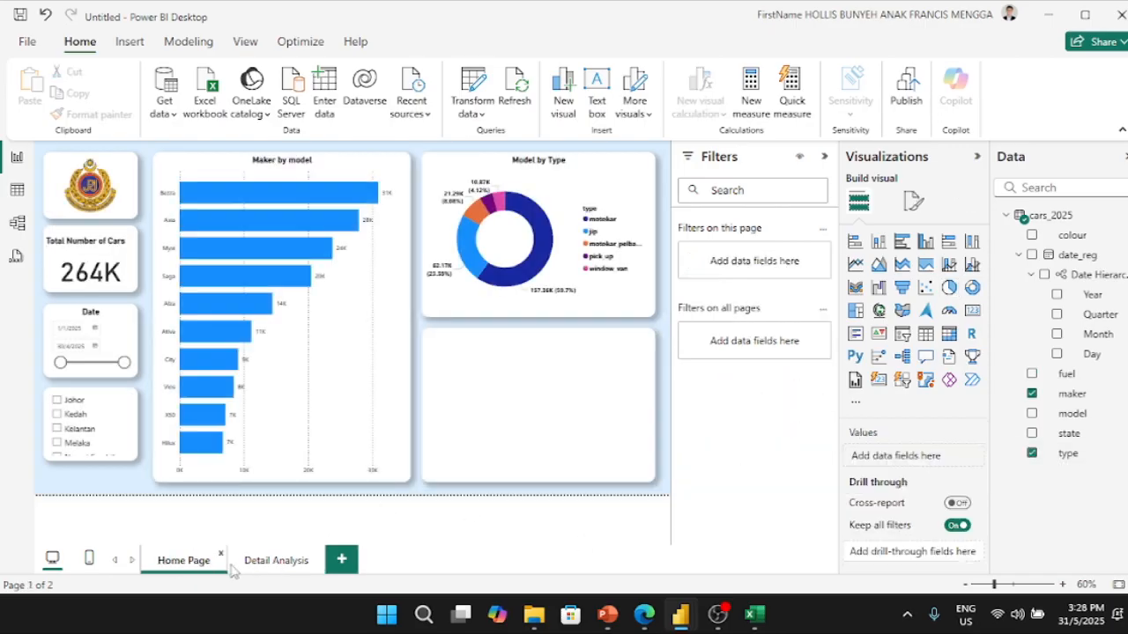
pyautogui.click(268, 560)
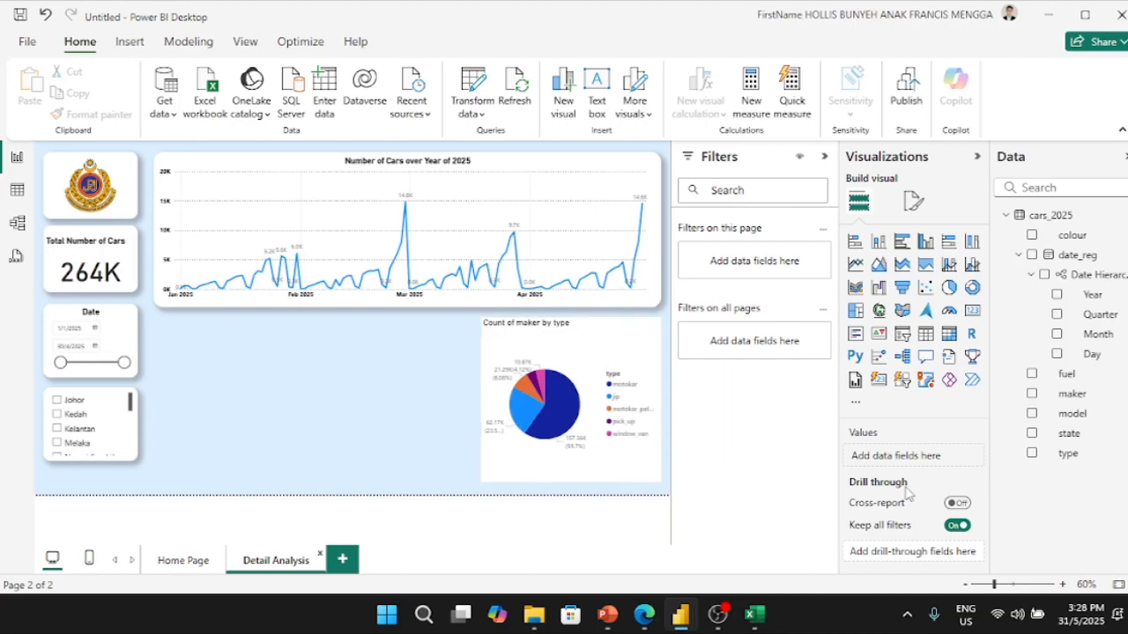
# - Replace the type field with fuel in the pie chart's legend
pyautogui.click(599, 342)
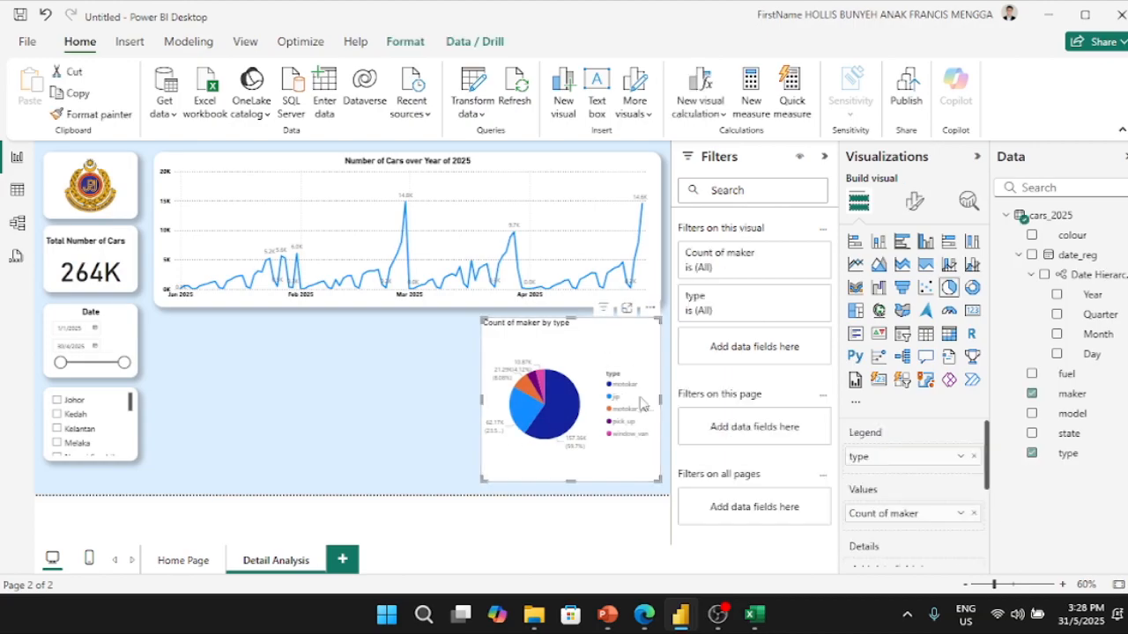
pyautogui.click(974, 457)
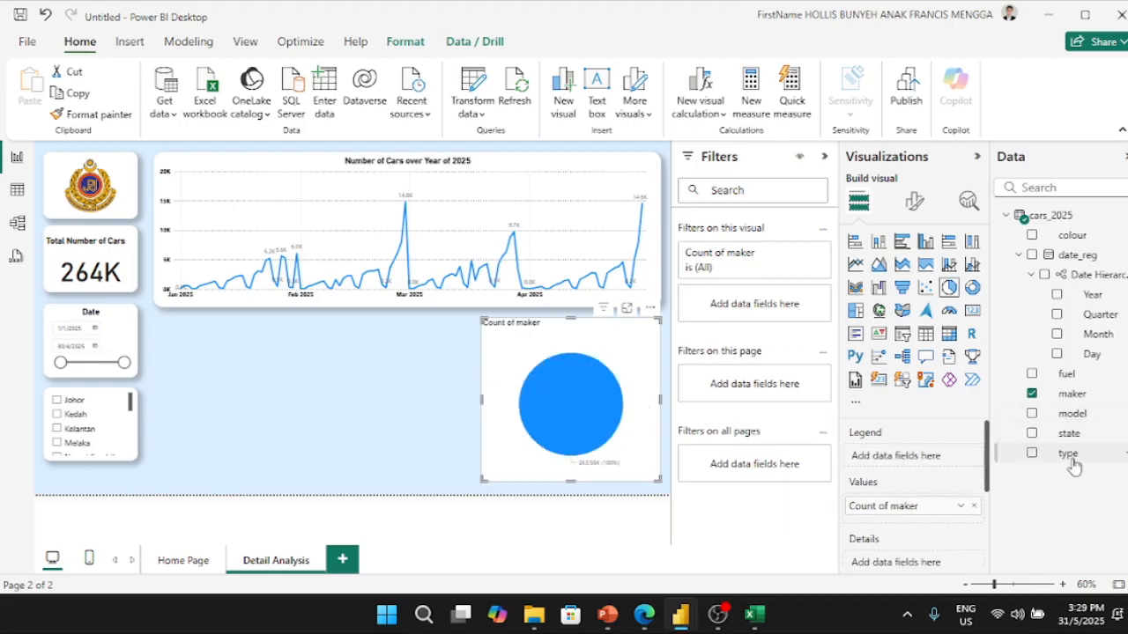
pyautogui.moveTo(1068, 375); pyautogui.dragTo(921, 456)
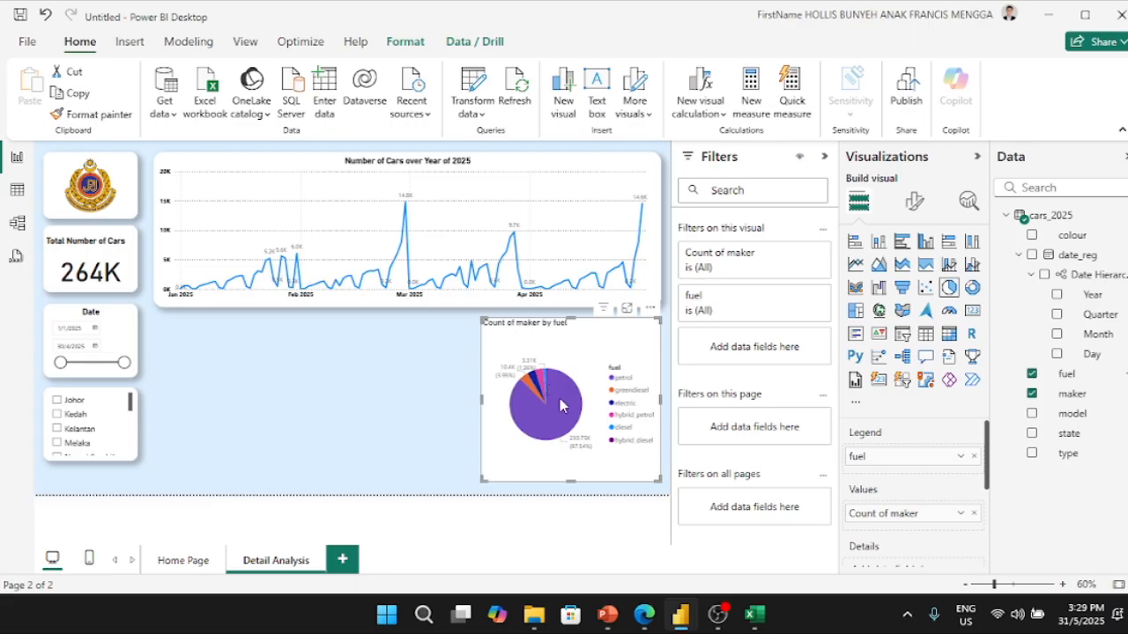
pyautogui.moveTo(560, 414)
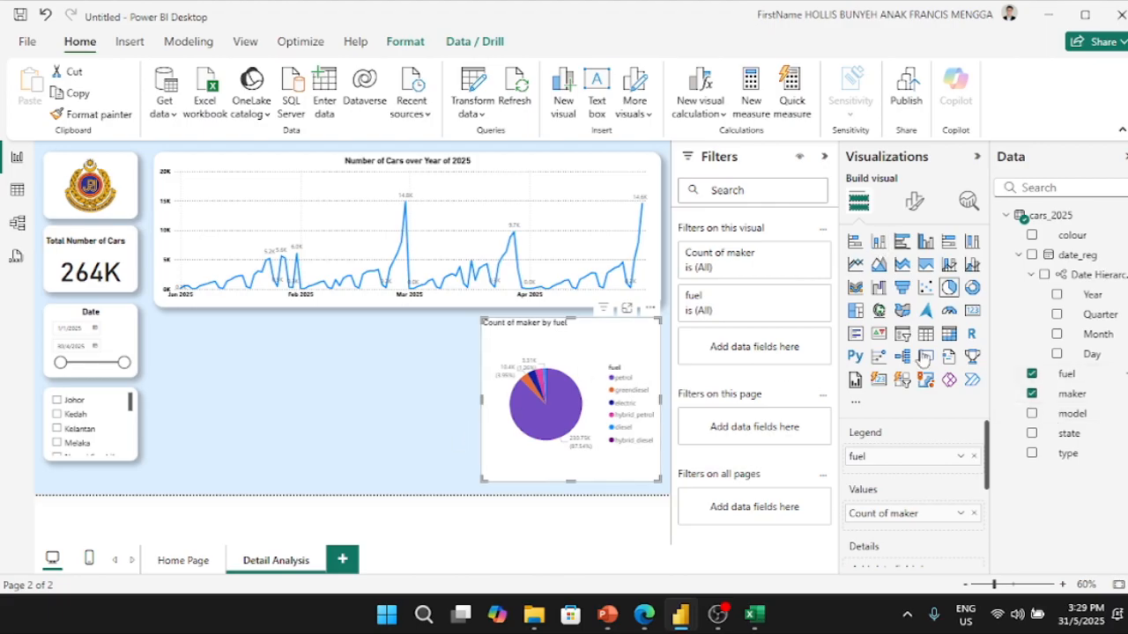
# - Try colour as the pie chart's legend field, and restore fuel
pyautogui.click(974, 457)
pyautogui.click(1033, 236)
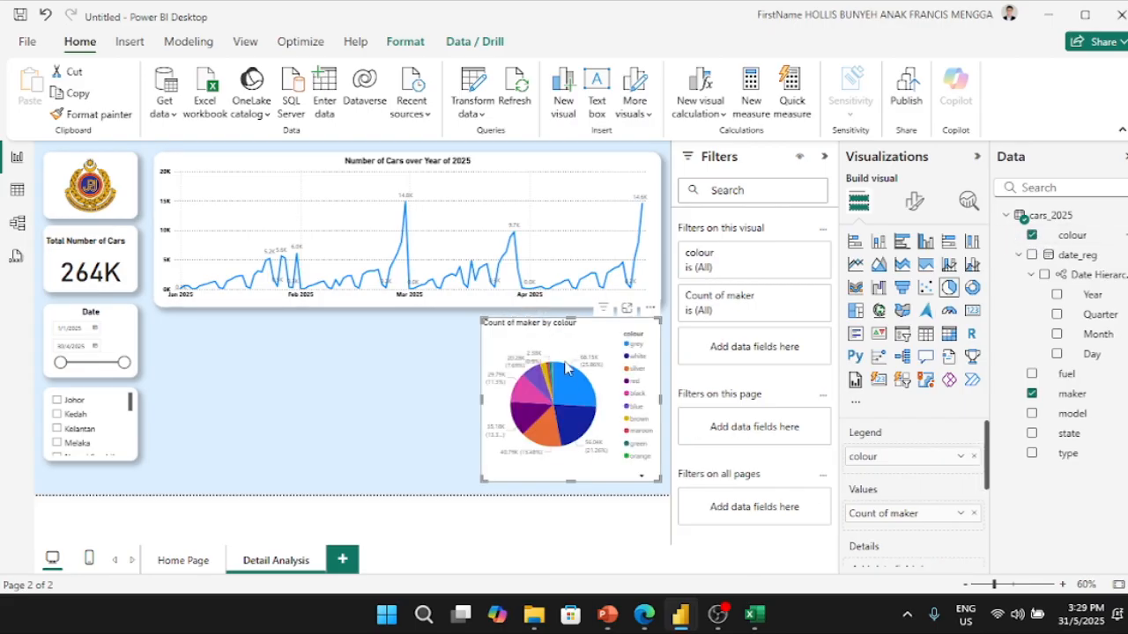
pyautogui.moveTo(580, 437)
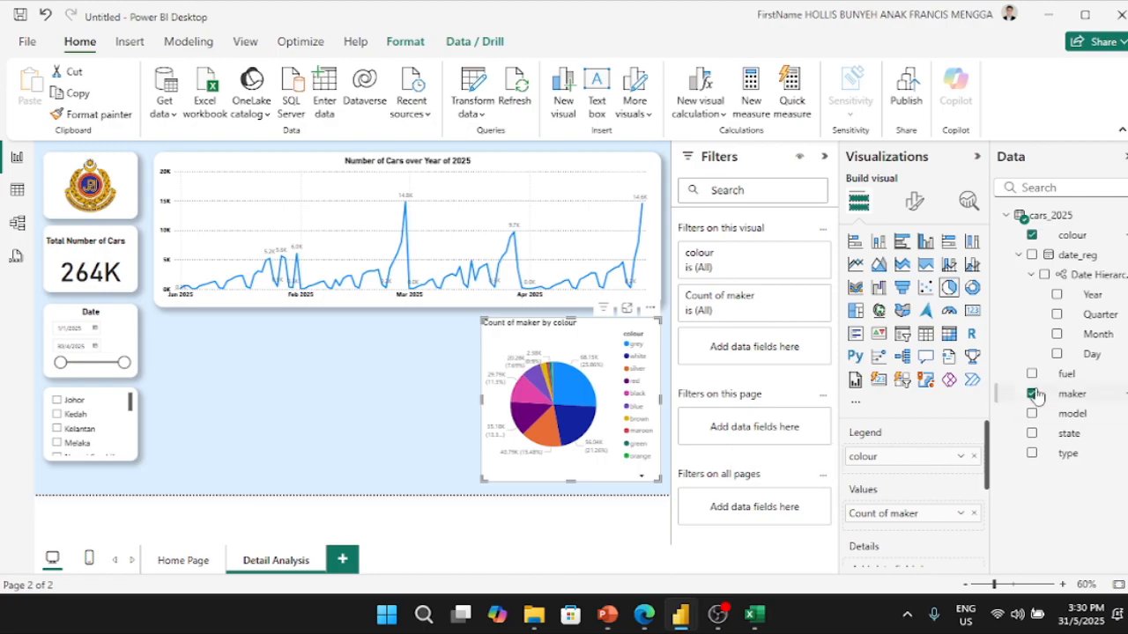
pyautogui.click(973, 457)
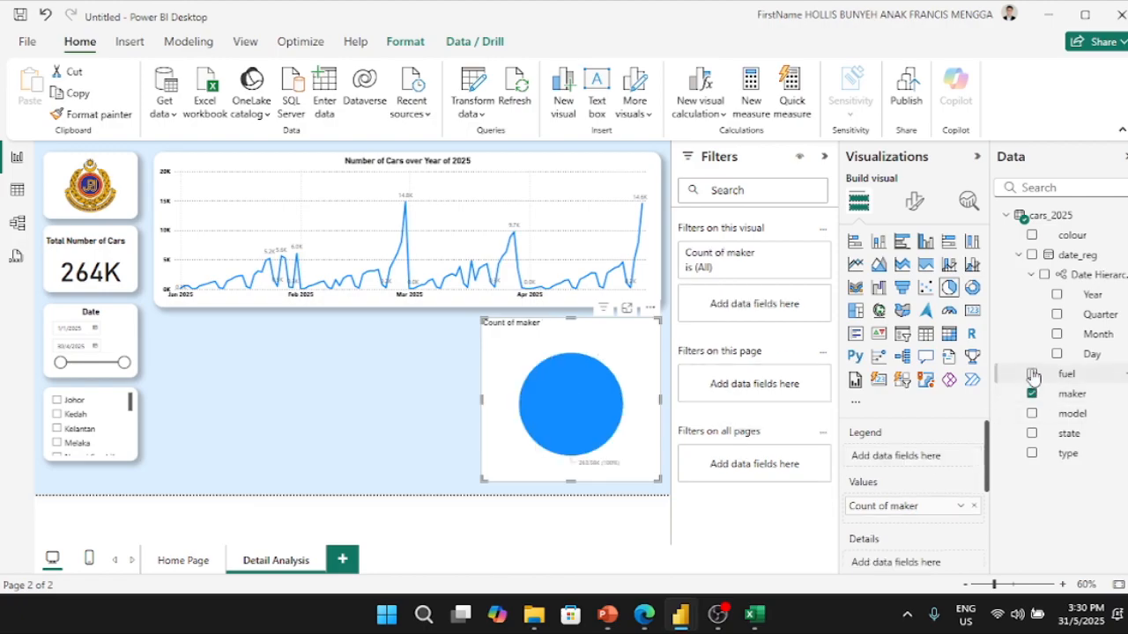
pyautogui.click(1031, 374)
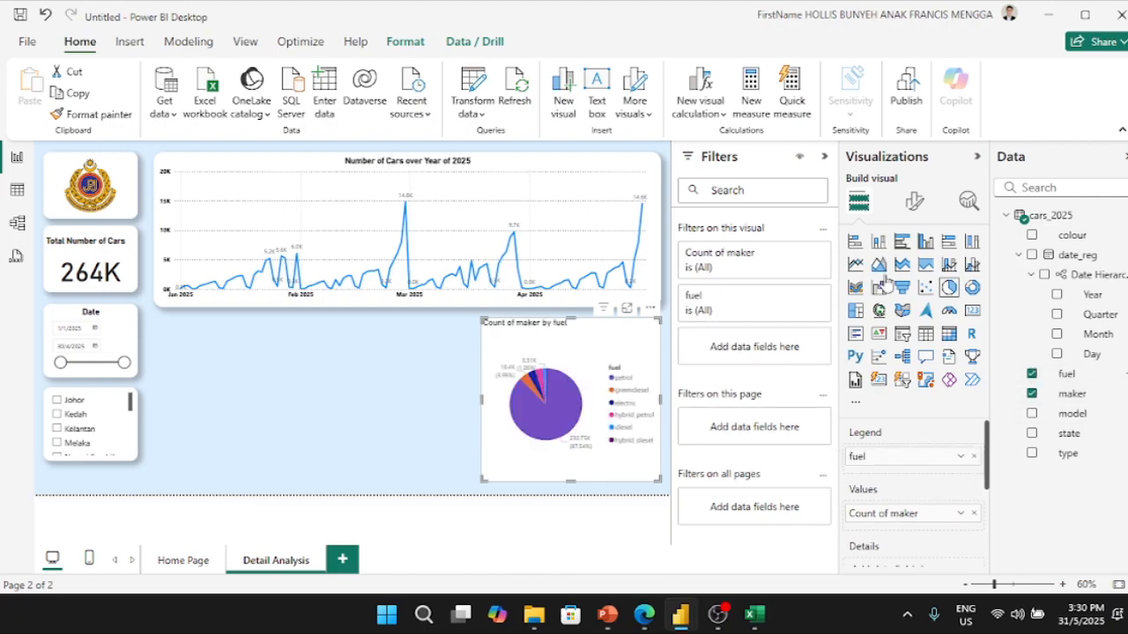
# - Format the pie chart's detail label values in bold black text
pyautogui.click(914, 204)
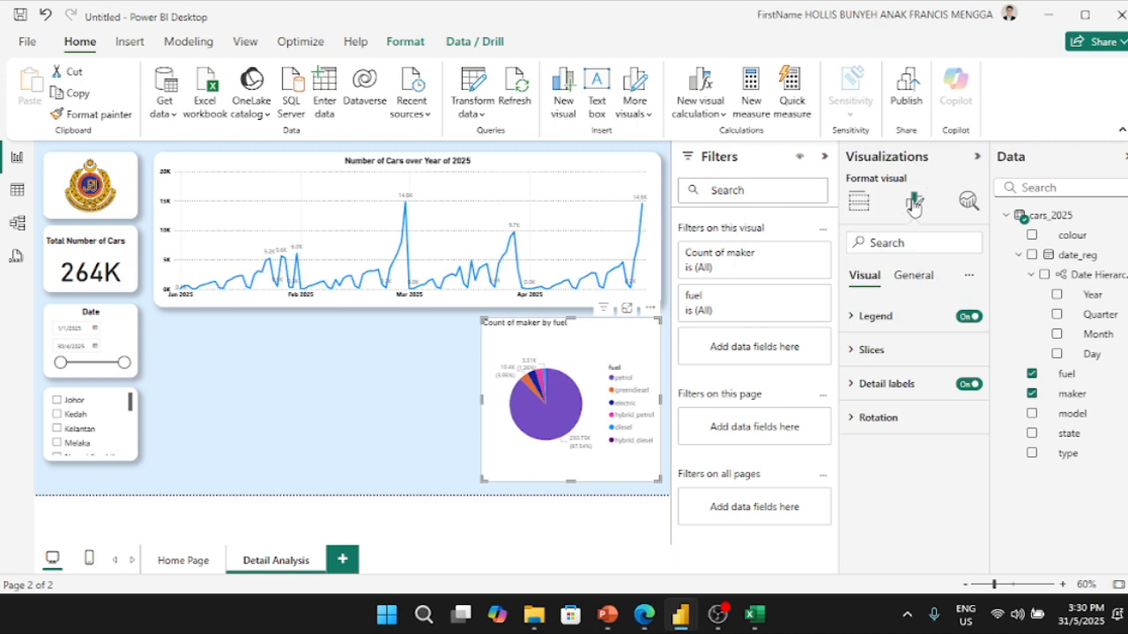
pyautogui.click(858, 202)
pyautogui.scroll(-3, 914, 481)
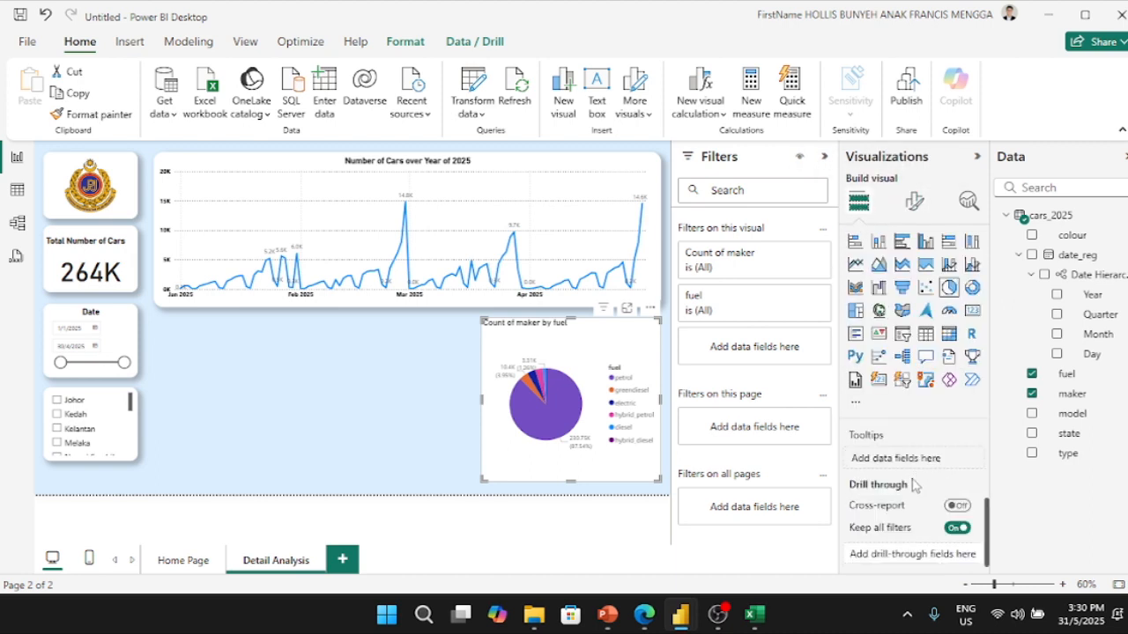
pyautogui.scroll(3, 903, 476)
pyautogui.click(915, 203)
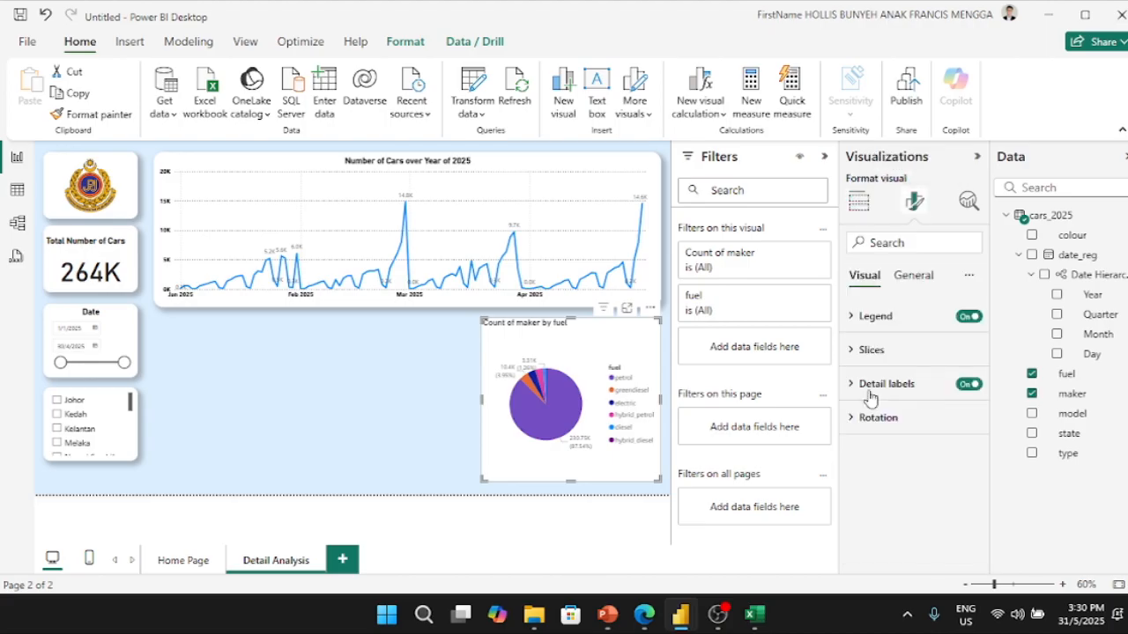
pyautogui.click(909, 388)
pyautogui.scroll(-2, 903, 483)
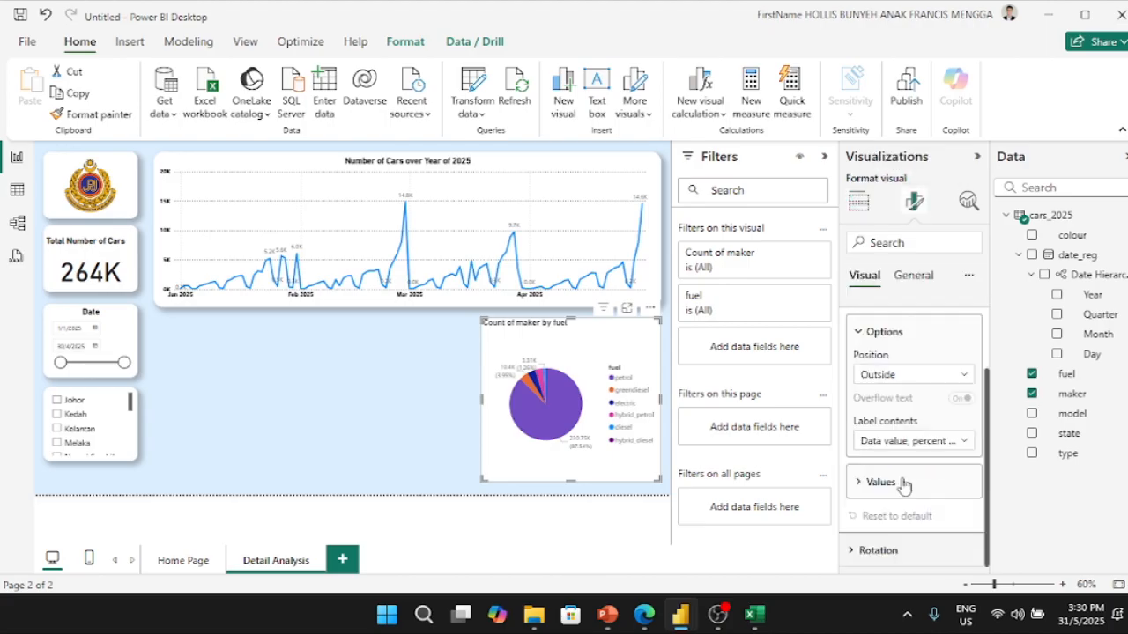
pyautogui.click(872, 482)
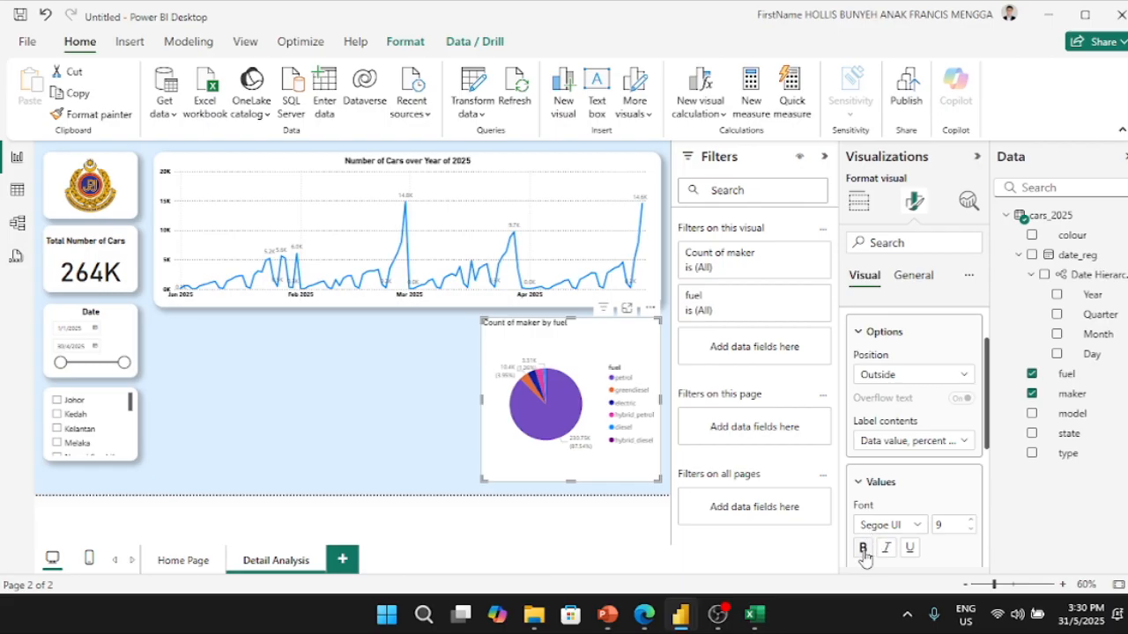
pyautogui.scroll(-2, 890, 520)
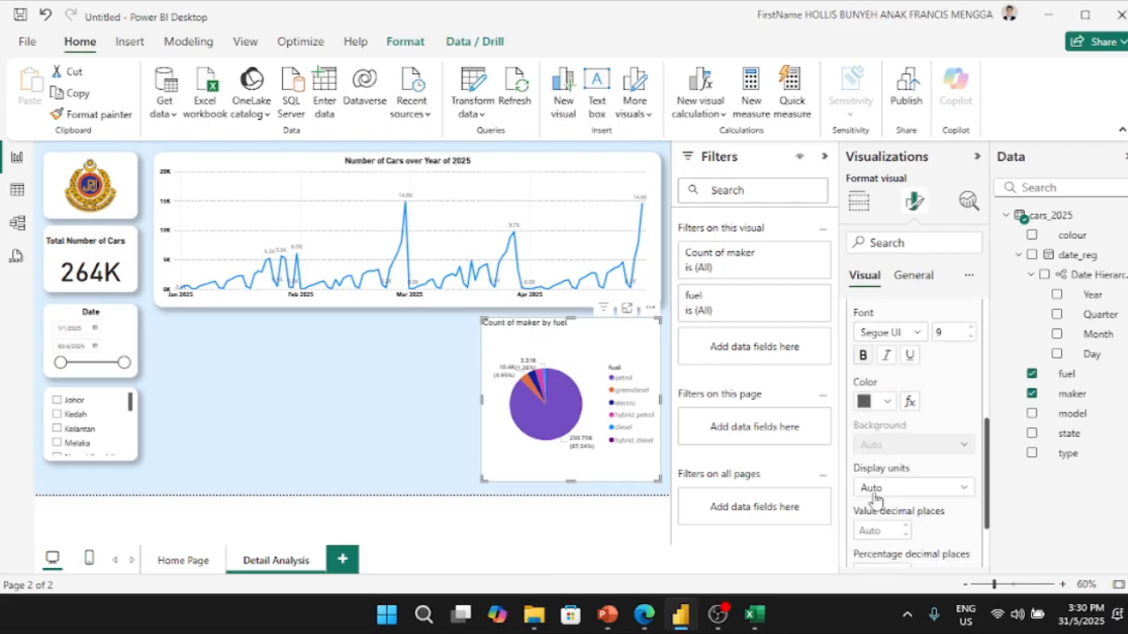
pyautogui.click(884, 402)
pyautogui.click(901, 141)
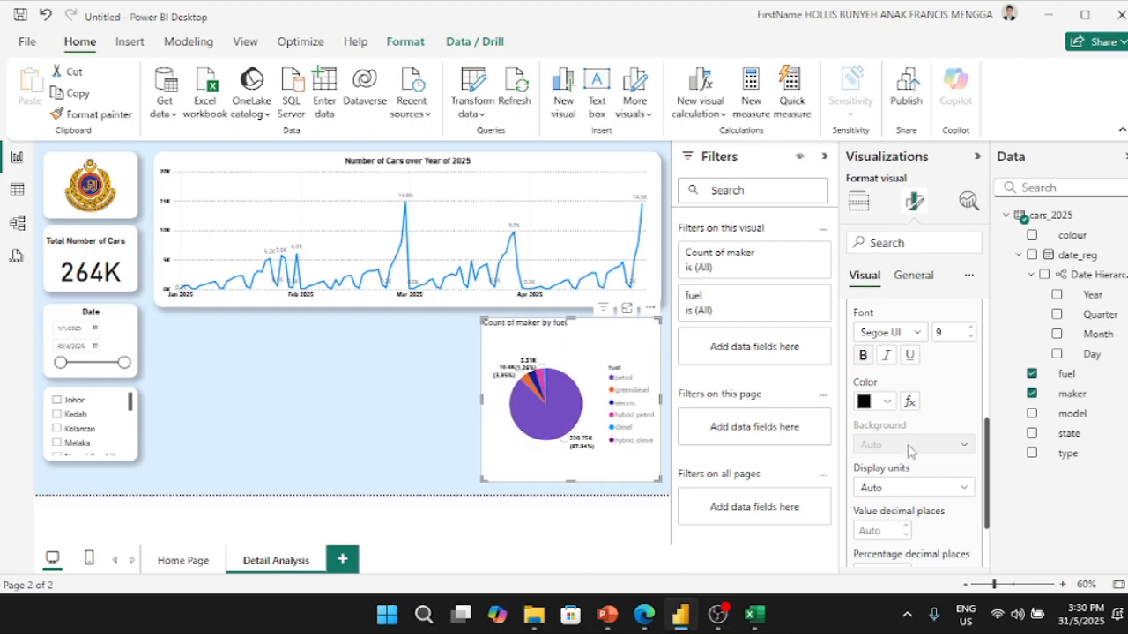
# - Try the Inside, Prefer outside and Prefer inside positions for the pie chart's detail labels, and restore Outside
pyautogui.scroll(2, 912, 451)
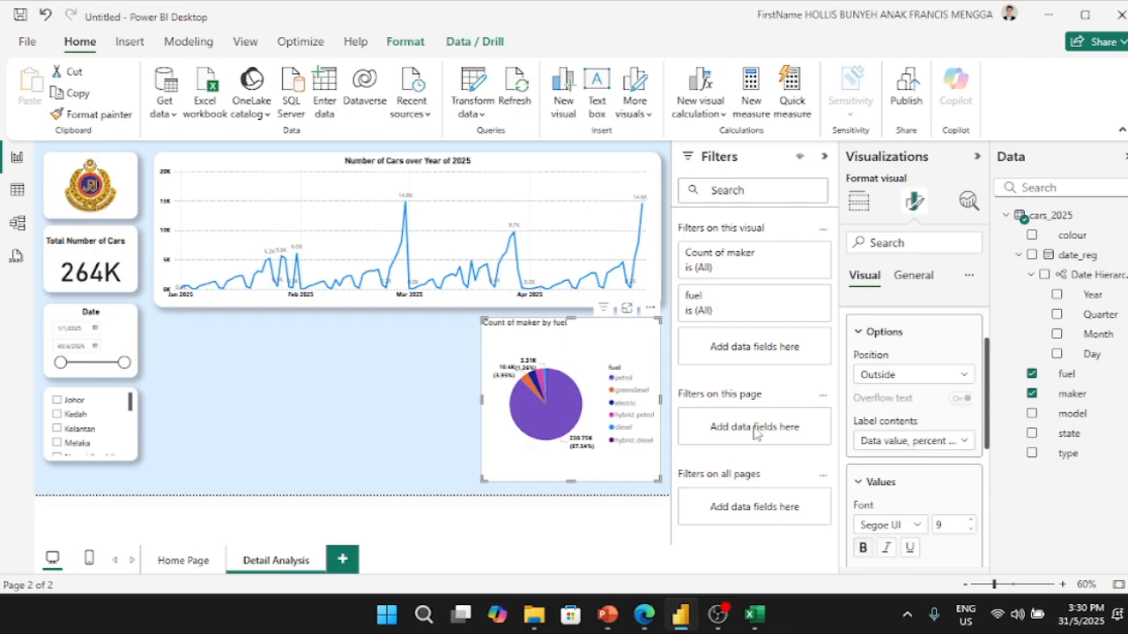
pyautogui.click(945, 382)
pyautogui.click(903, 416)
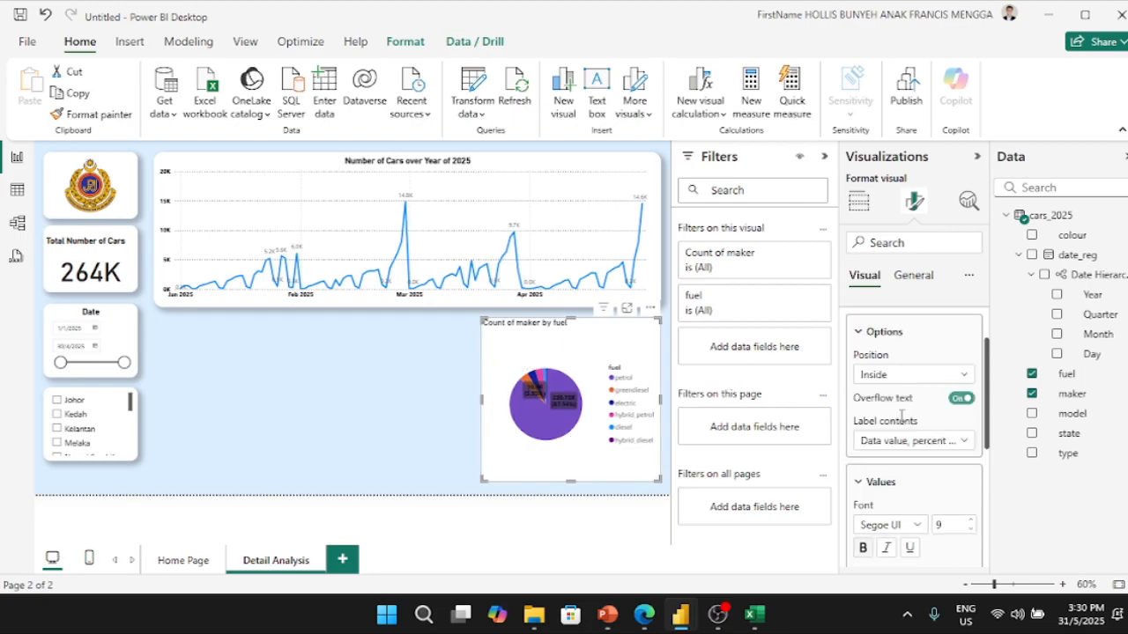
pyautogui.click(927, 377)
pyautogui.click(907, 434)
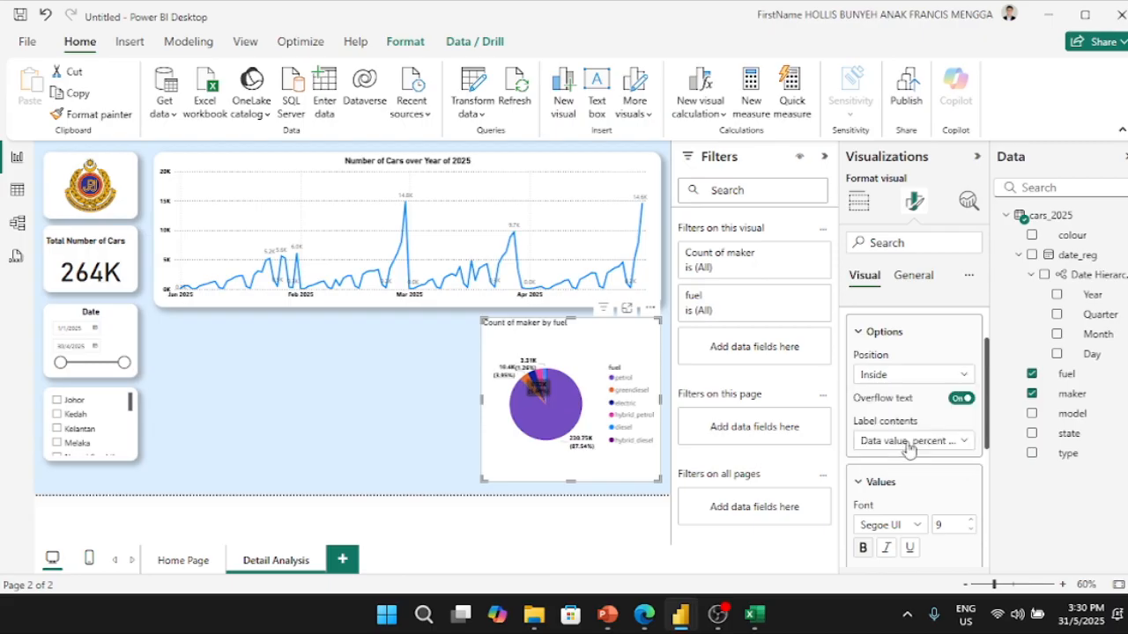
pyautogui.click(927, 379)
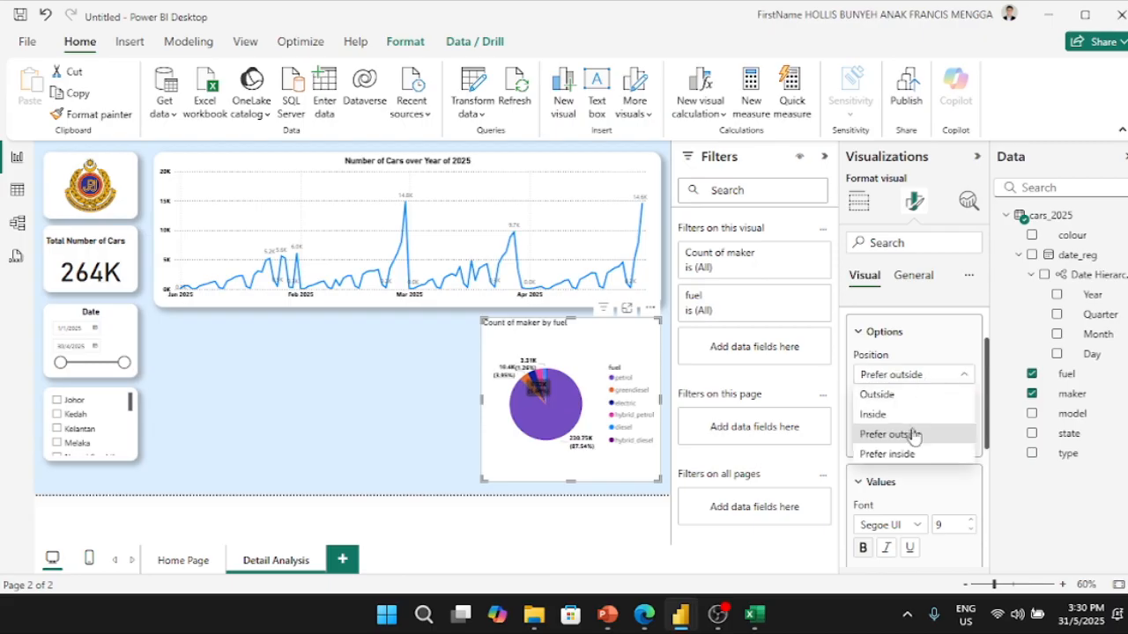
pyautogui.click(908, 453)
pyautogui.click(923, 372)
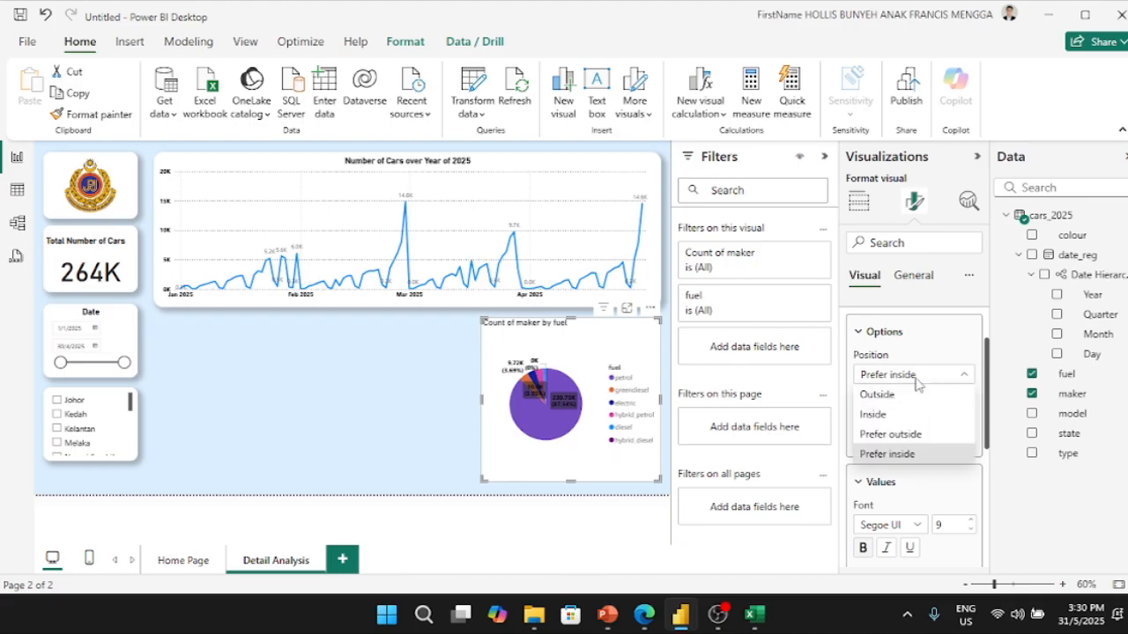
pyautogui.click(911, 397)
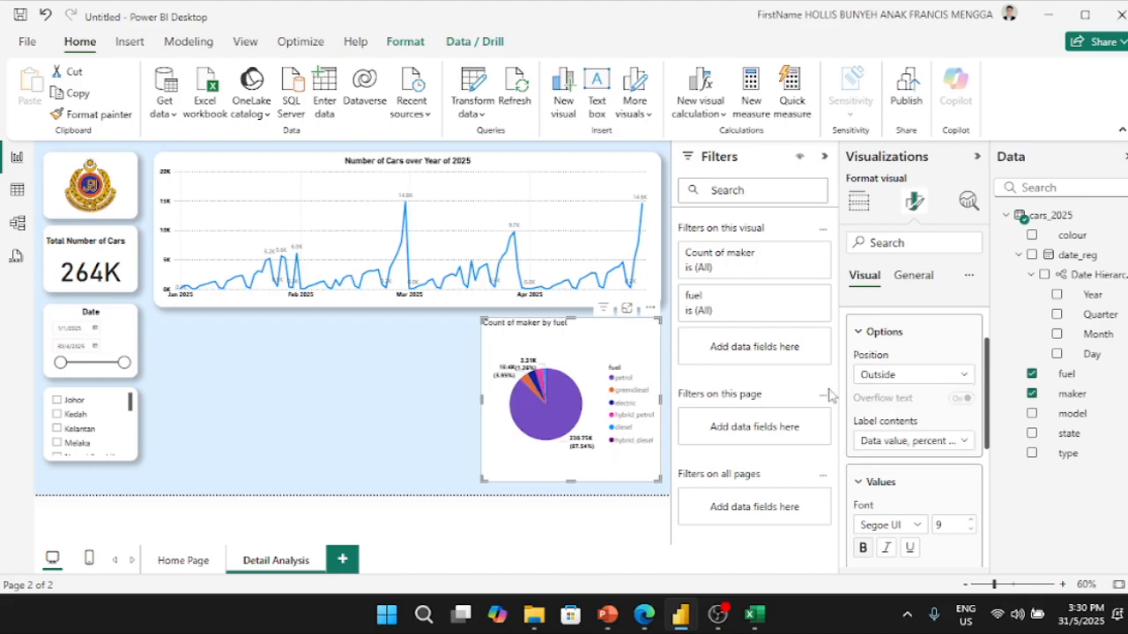
pyautogui.scroll(2, 882, 392)
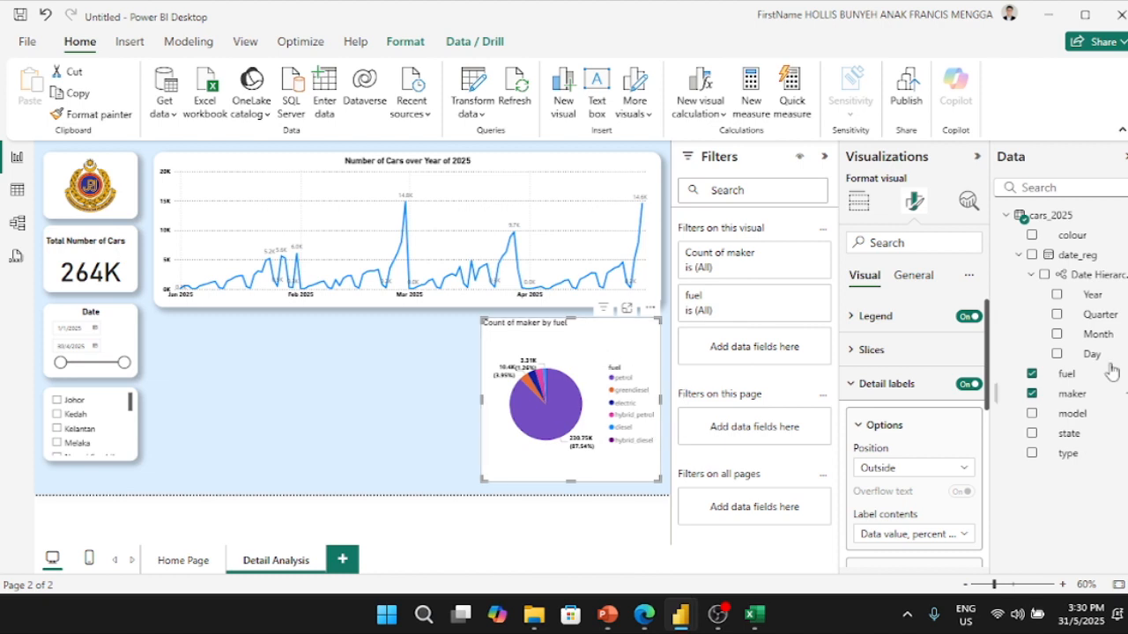
pyautogui.click(884, 315)
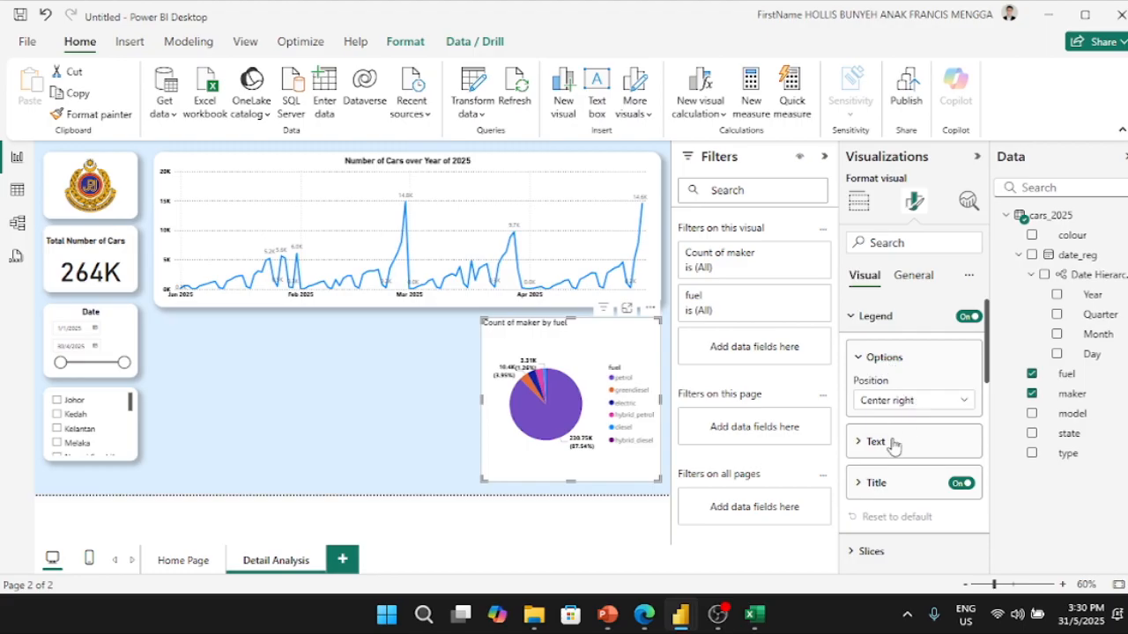
pyautogui.click(915, 283)
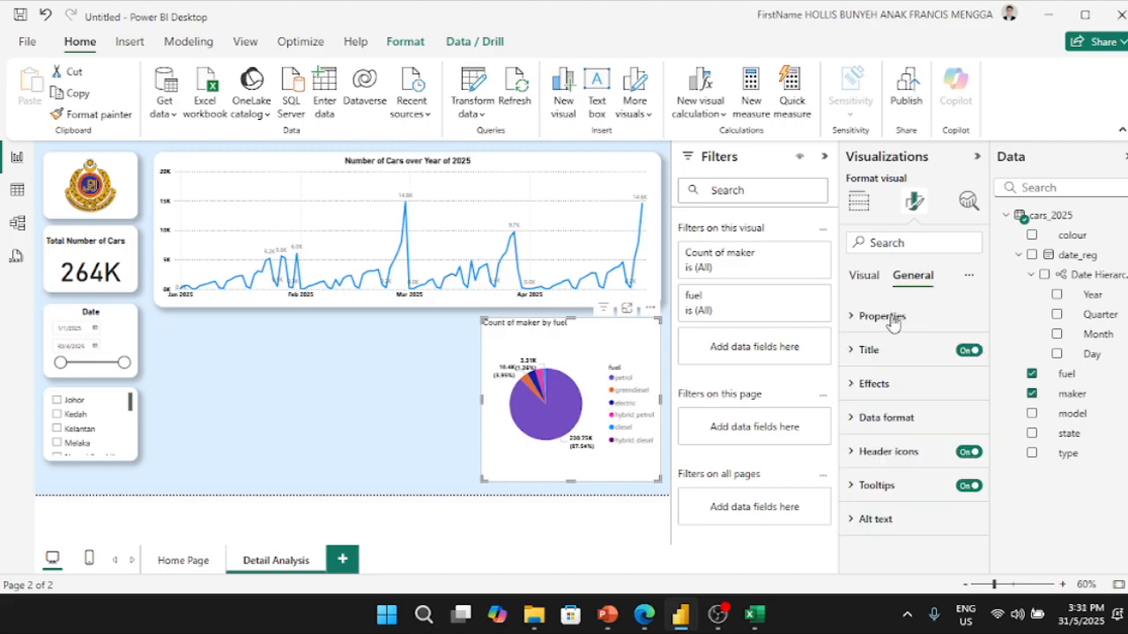
pyautogui.click(884, 315)
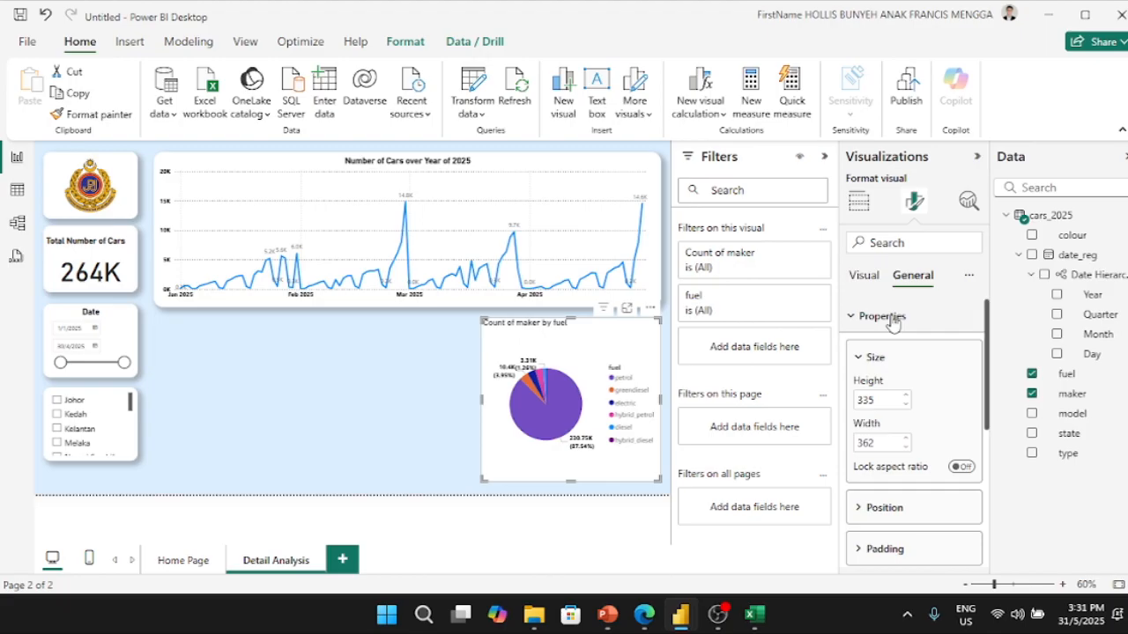
pyautogui.scroll(-3, 898, 383)
# - Format the pie chart's legend text in bold black
pyautogui.click(864, 274)
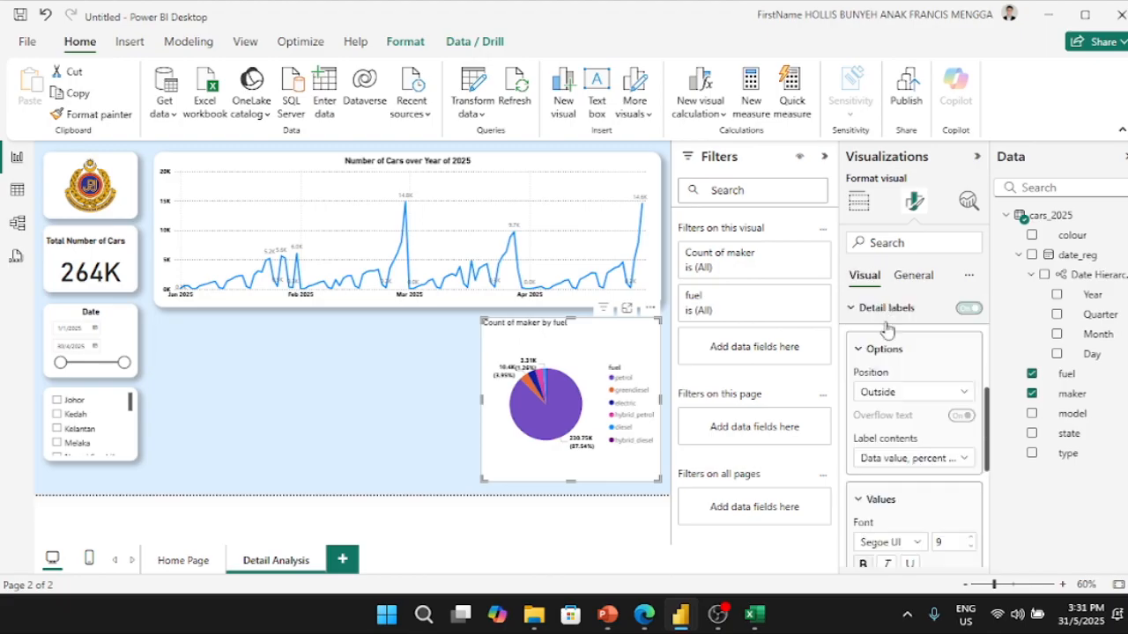
pyautogui.click(874, 313)
pyautogui.scroll(1, 881, 370)
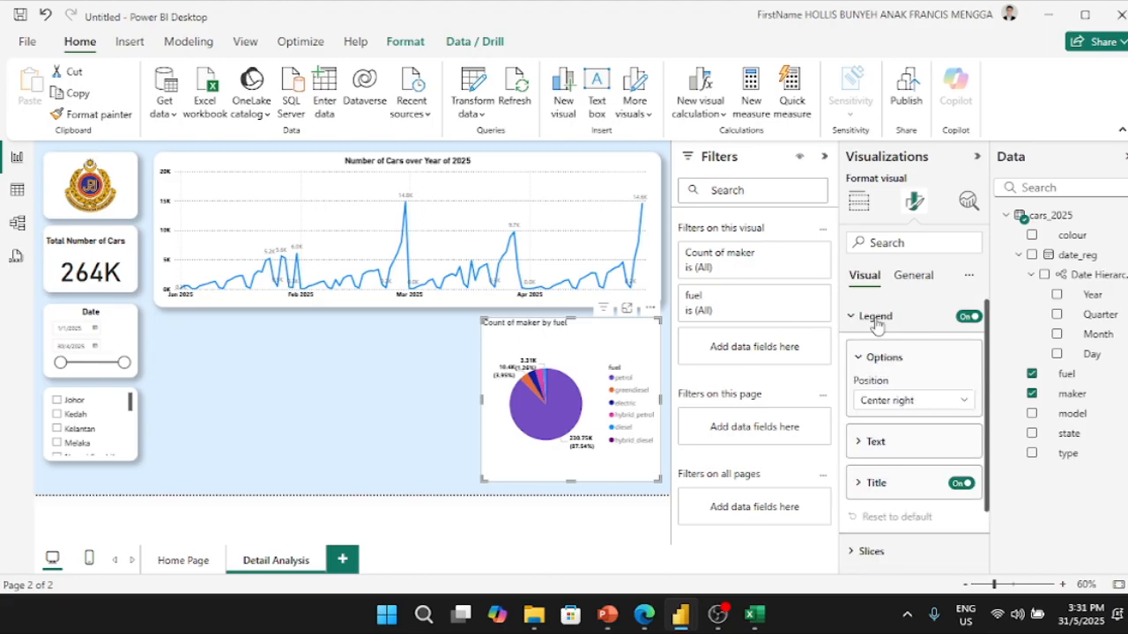
pyautogui.click(916, 442)
pyautogui.scroll(-3, 917, 454)
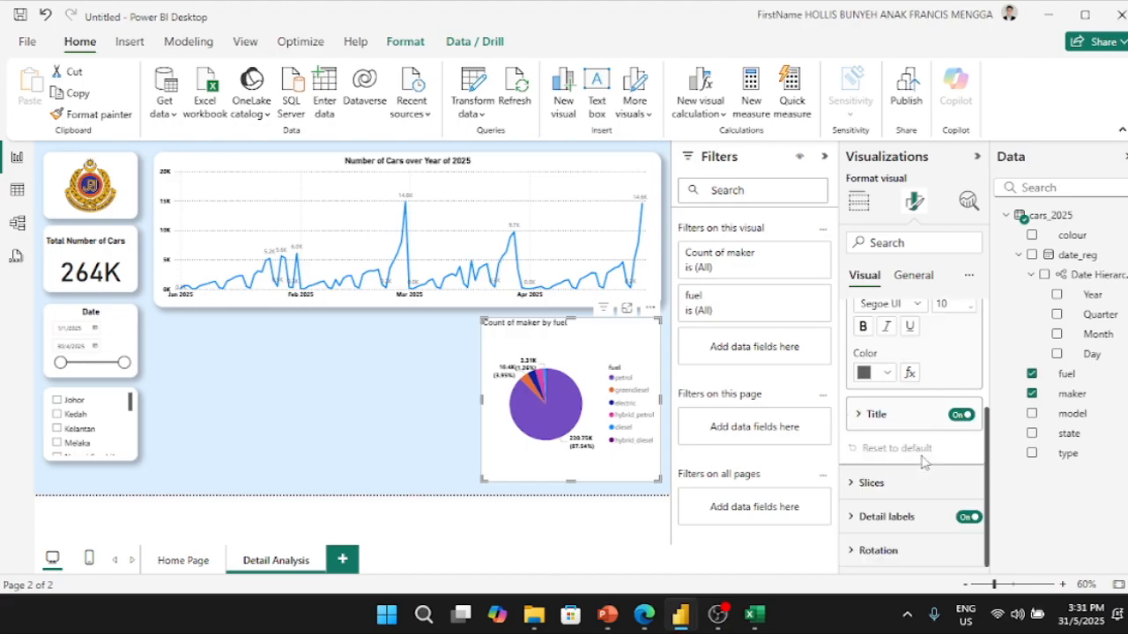
pyautogui.click(888, 374)
pyautogui.click(875, 302)
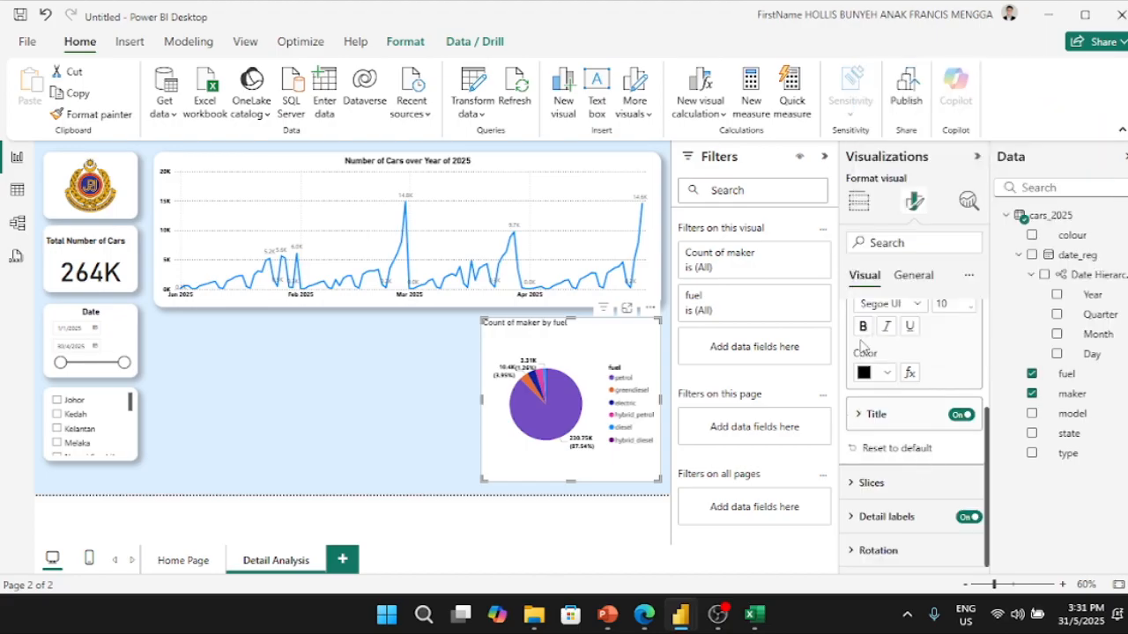
pyautogui.click(864, 326)
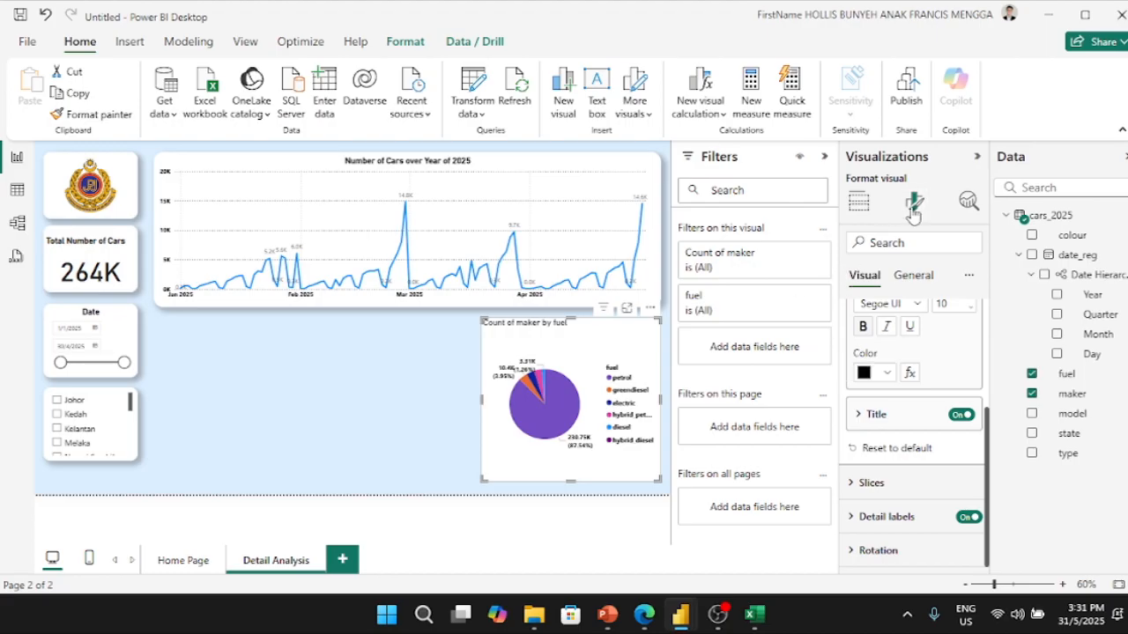
pyautogui.scroll(3, 901, 304)
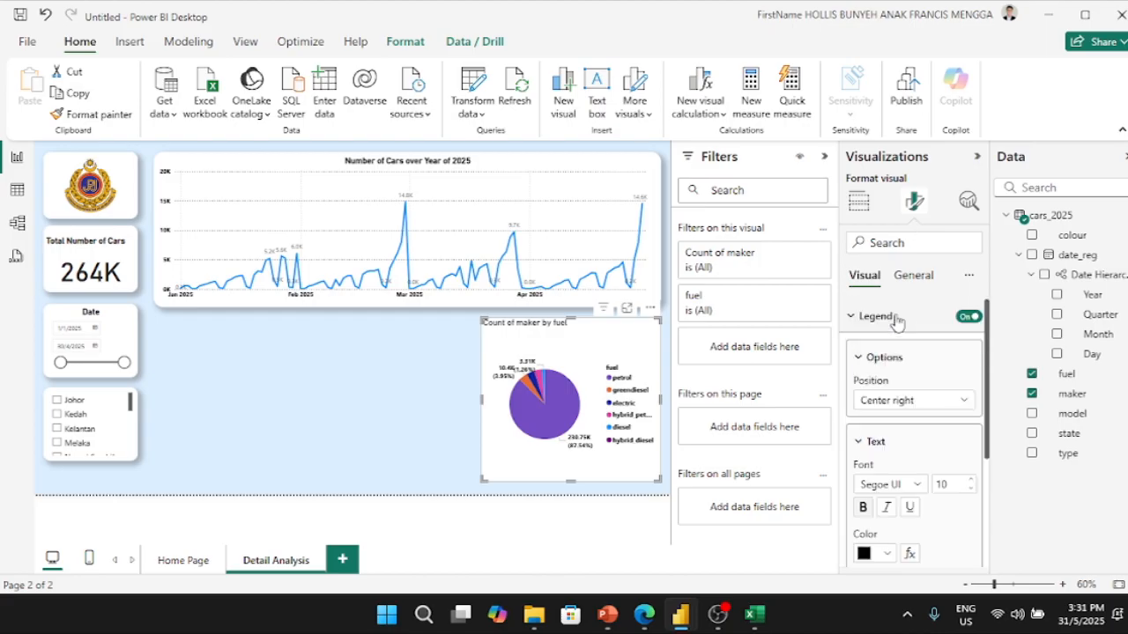
pyautogui.click(870, 329)
pyautogui.click(870, 350)
pyautogui.click(870, 350)
pyautogui.click(880, 386)
pyautogui.click(879, 386)
# - Set the pie chart's title text to "Number of Cars by Fuel"
pyautogui.click(916, 276)
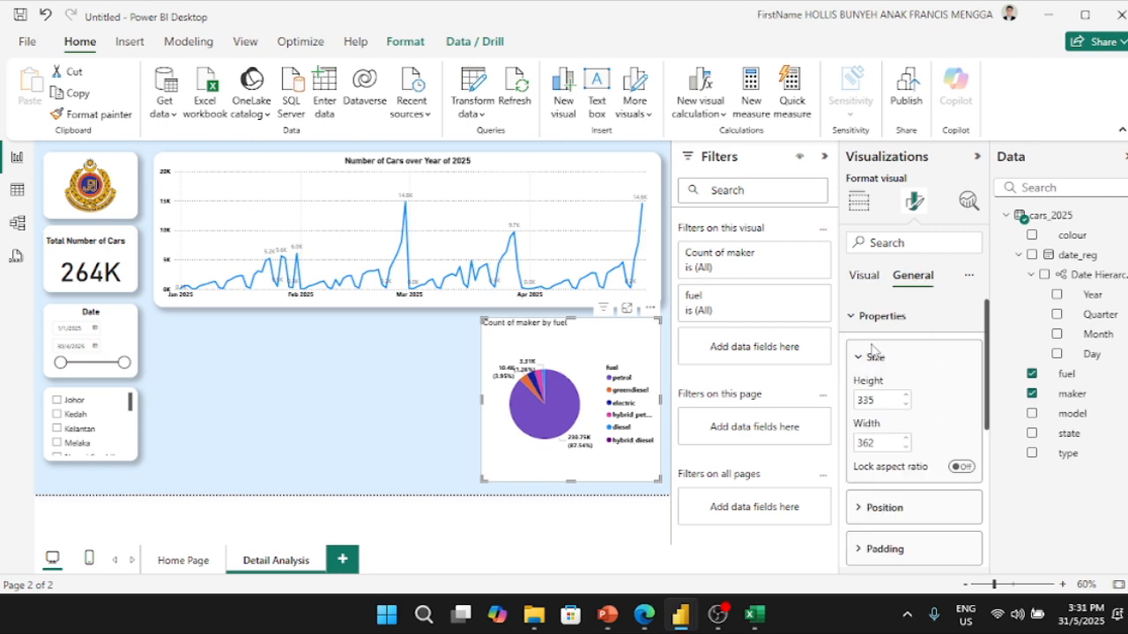
pyautogui.click(873, 317)
pyautogui.click(903, 352)
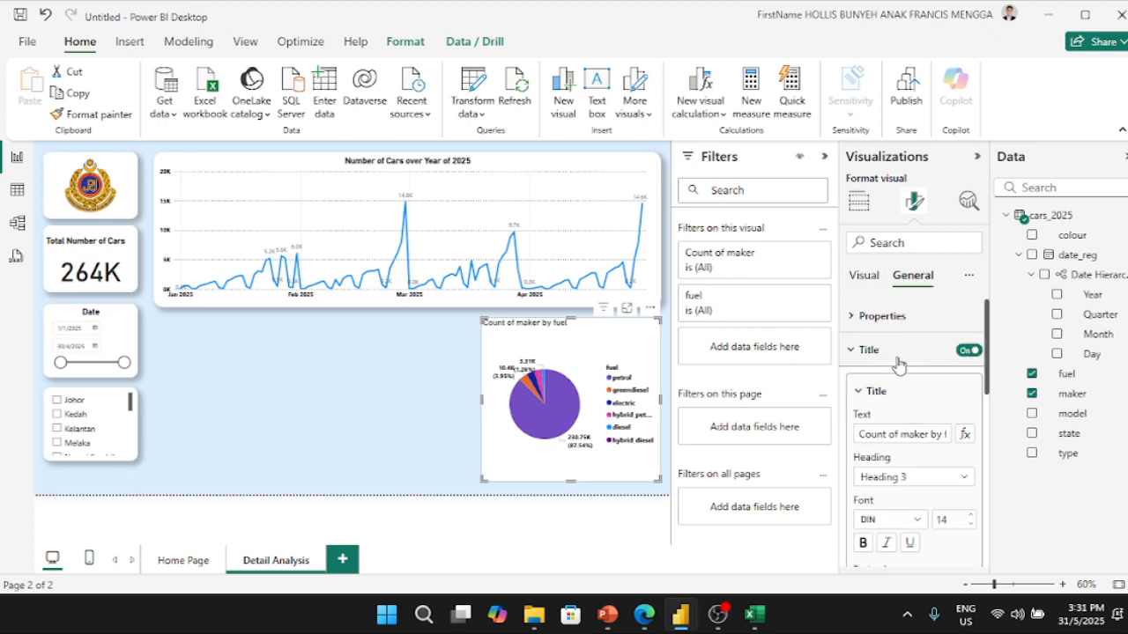
pyautogui.moveTo(909, 430); pyautogui.dragTo(812, 419)
pyautogui.write('Maker by fuel')
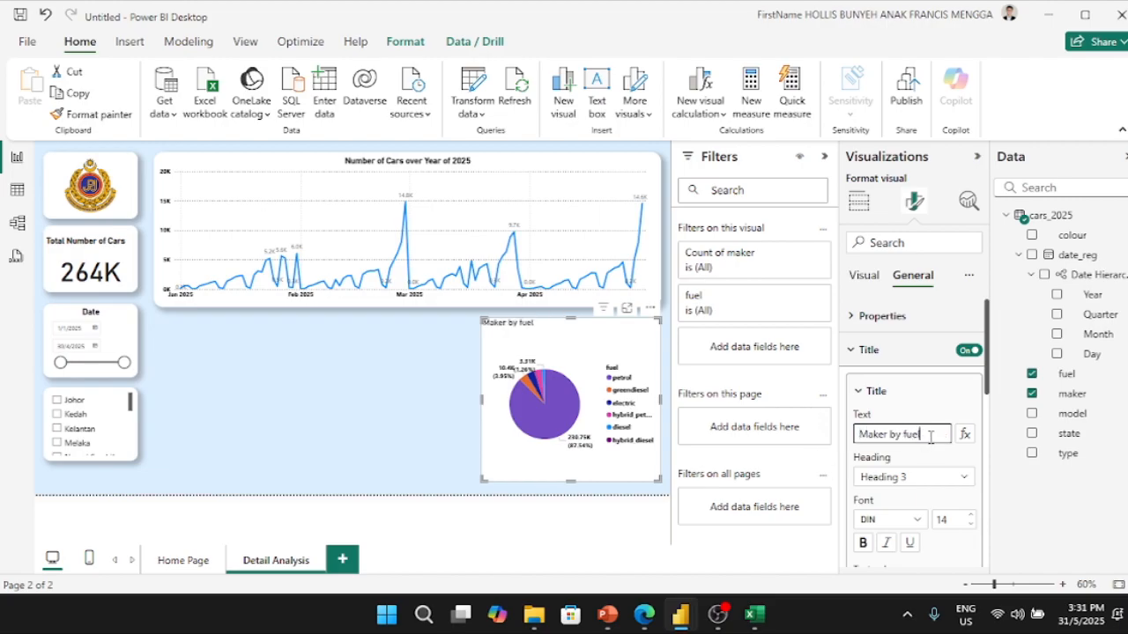
pyautogui.tripleClick(936, 437)
pyautogui.write('Num')
pyautogui.write('ber of Cars By Fuel')
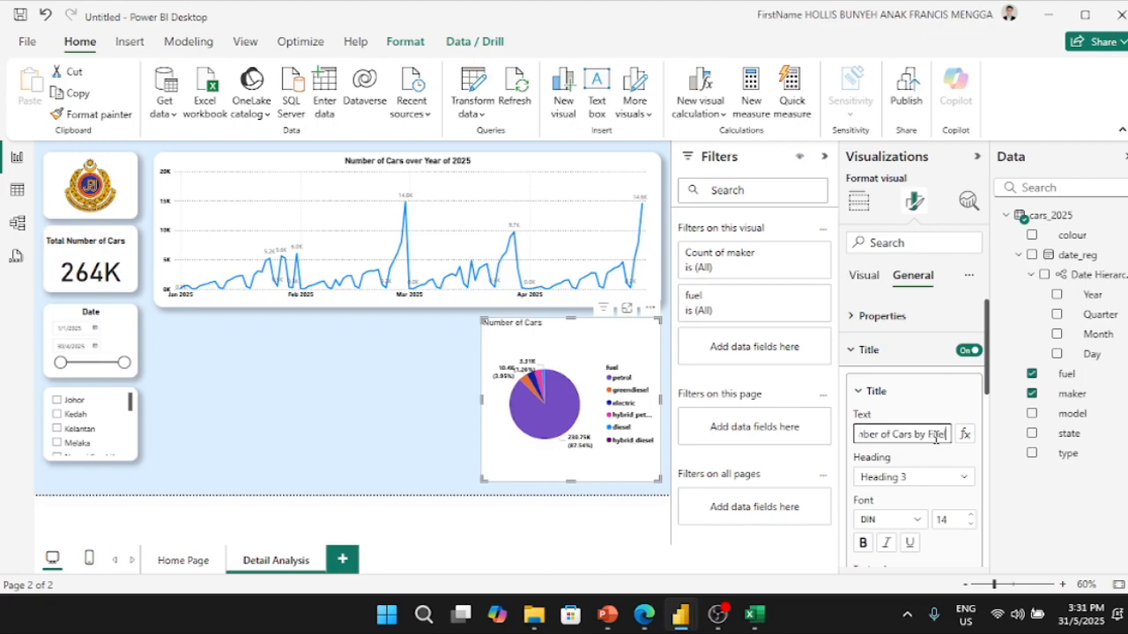
pyautogui.press('Return')
# - Format the pie chart's title in bold black text with centred horizontal alignment
pyautogui.click(863, 544)
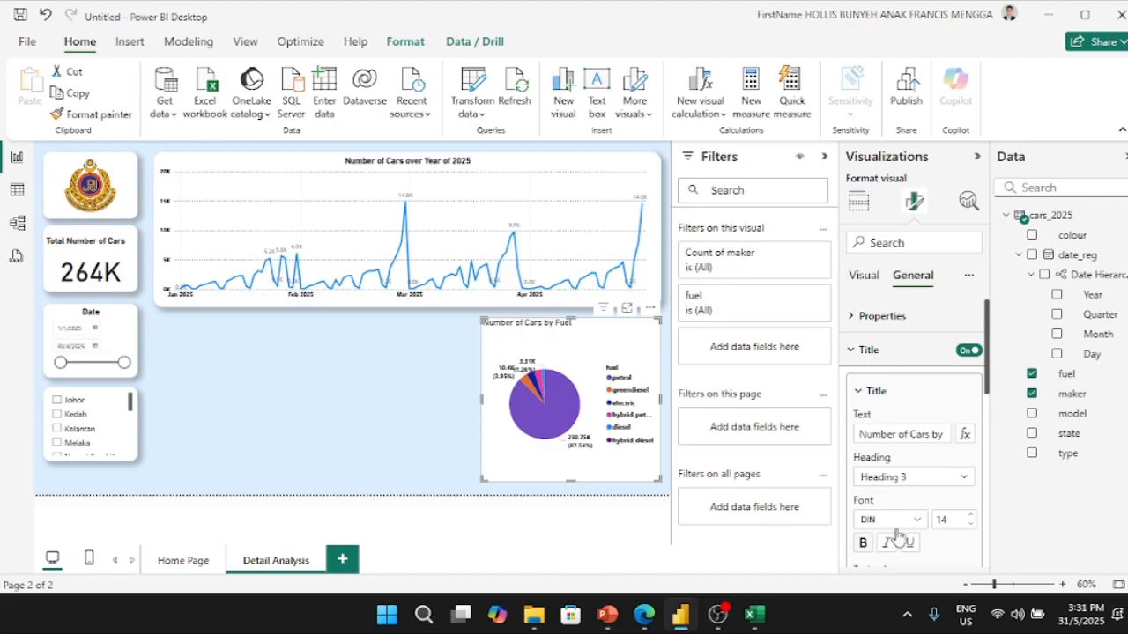
pyautogui.scroll(-2, 877, 520)
pyautogui.click(883, 399)
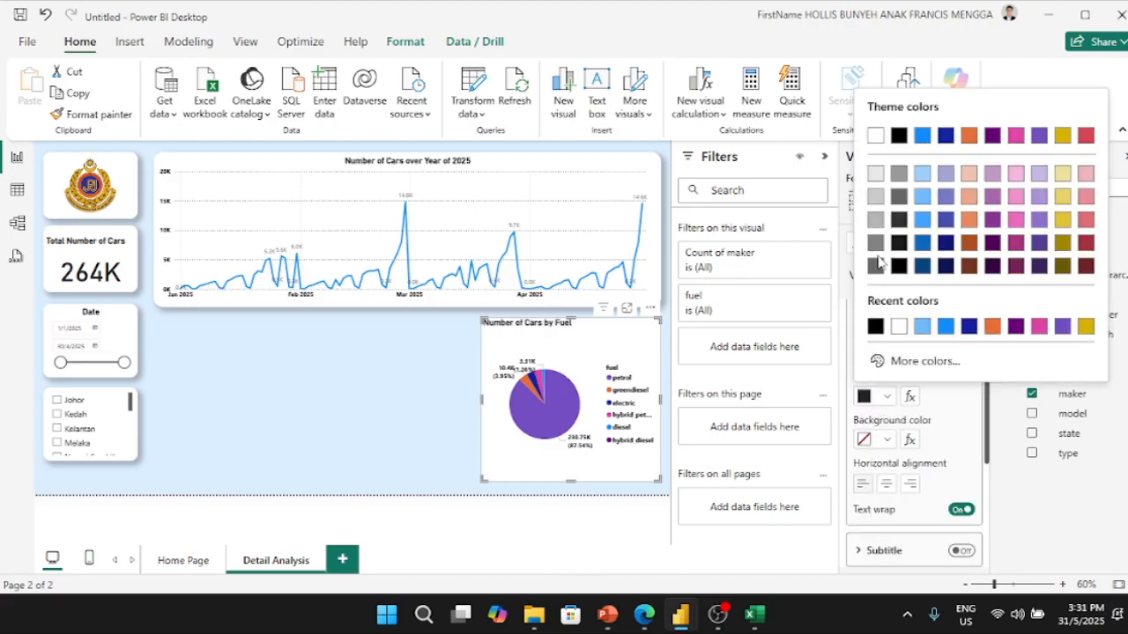
pyautogui.click(902, 138)
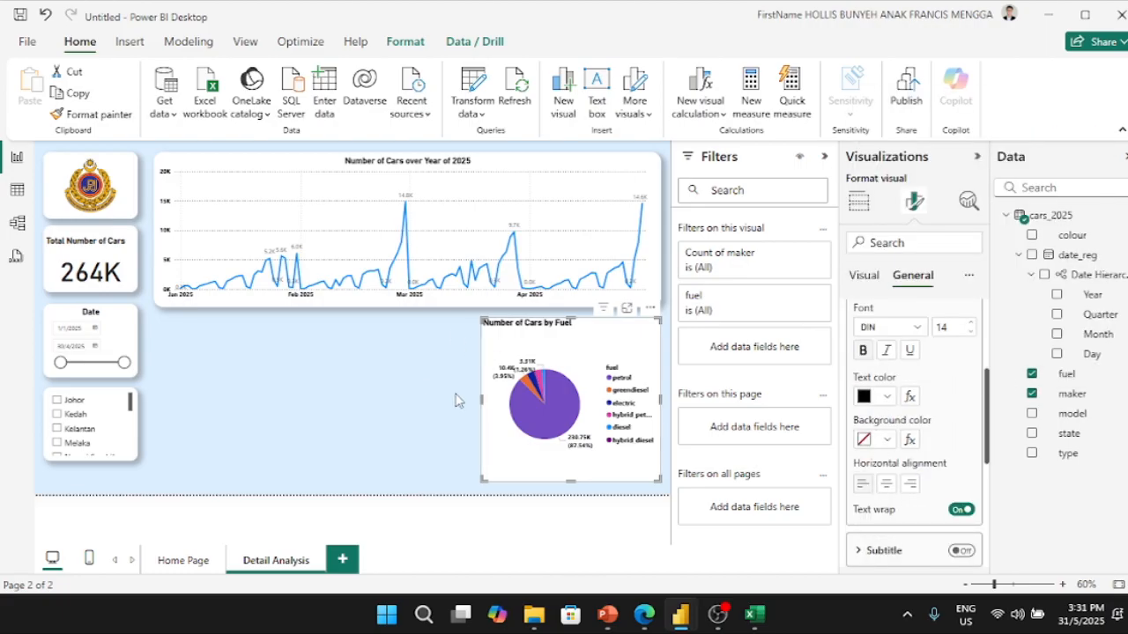
pyautogui.click(888, 486)
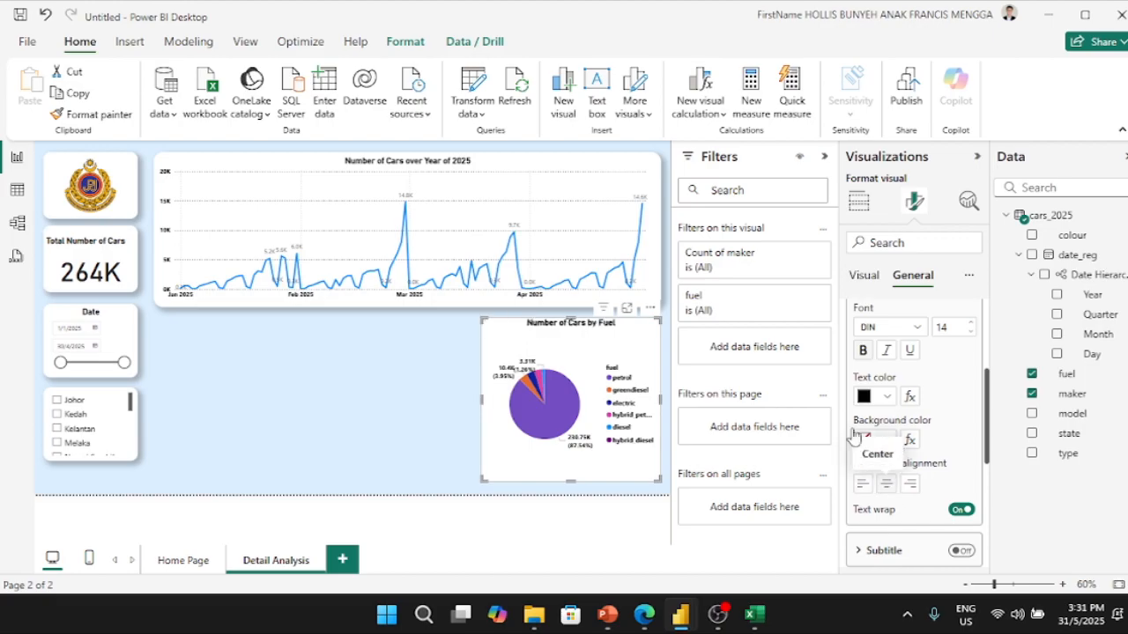
# - Set the pie chart's top padding to 20 px
pyautogui.scroll(5, 926, 401)
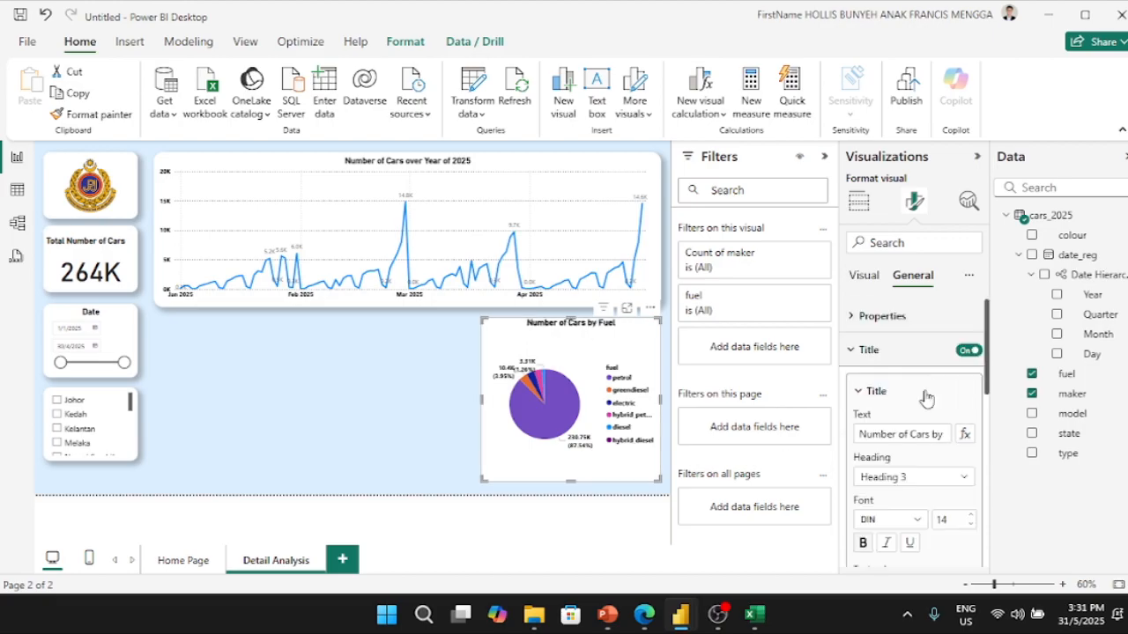
pyautogui.click(921, 319)
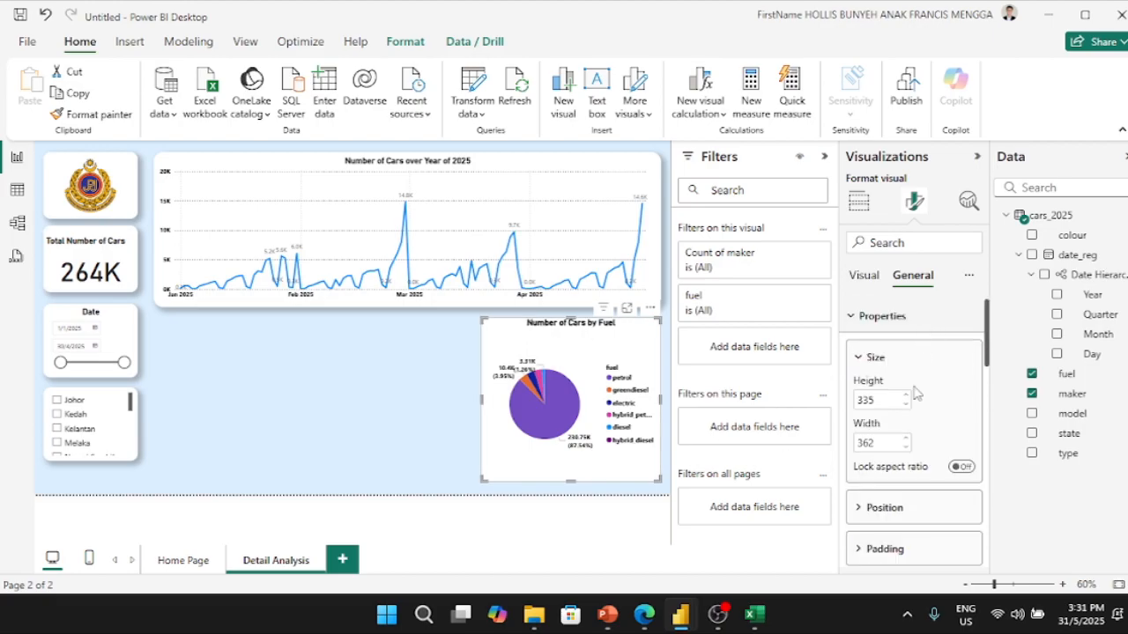
pyautogui.click(911, 544)
pyautogui.click(911, 386)
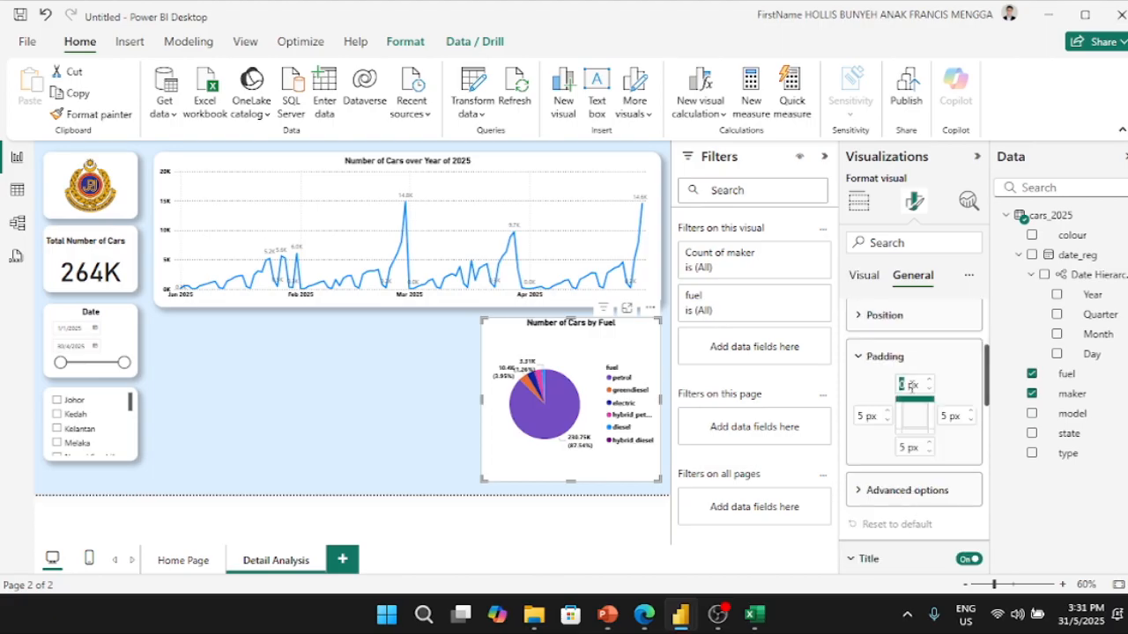
pyautogui.write('20')
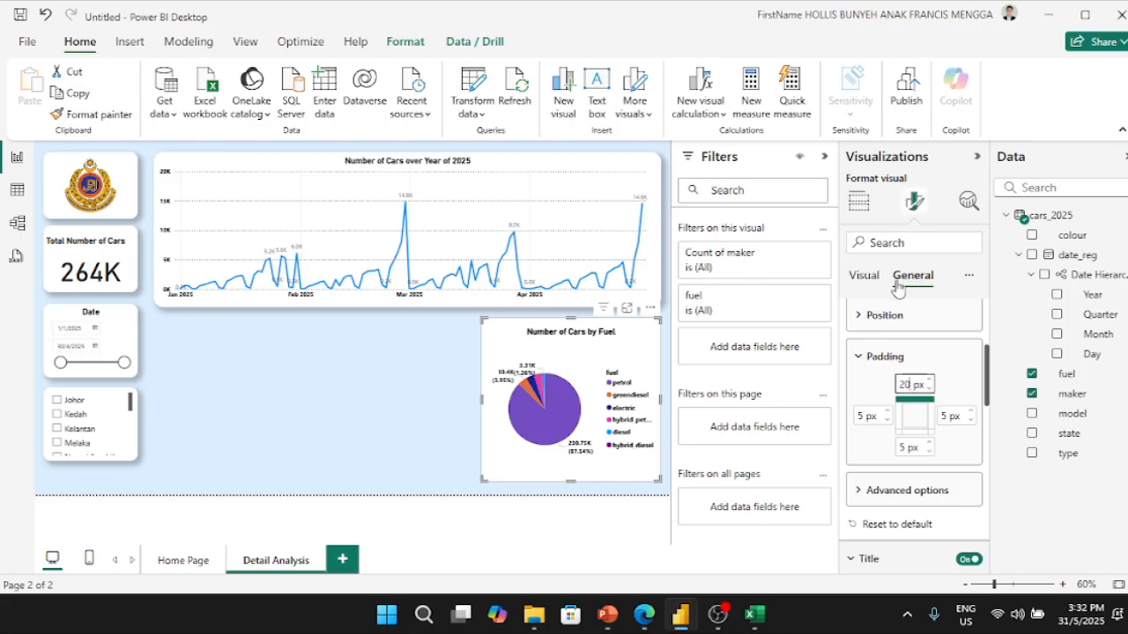
# - Turn on the shadow and the visual border for the pie chart
pyautogui.click(859, 203)
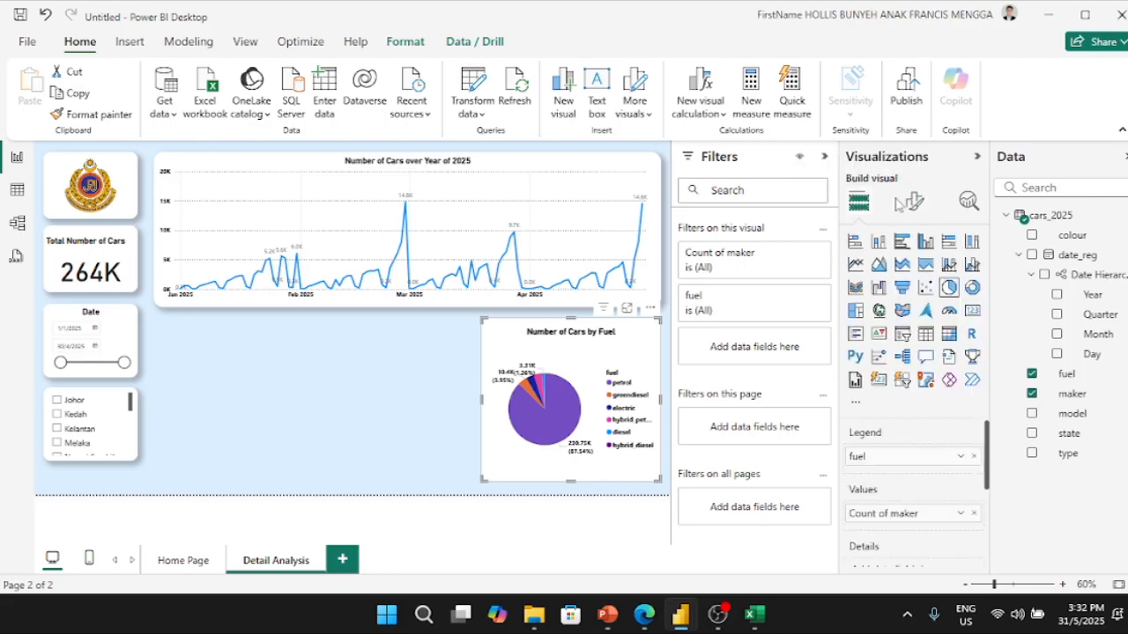
pyautogui.click(916, 205)
pyautogui.click(912, 275)
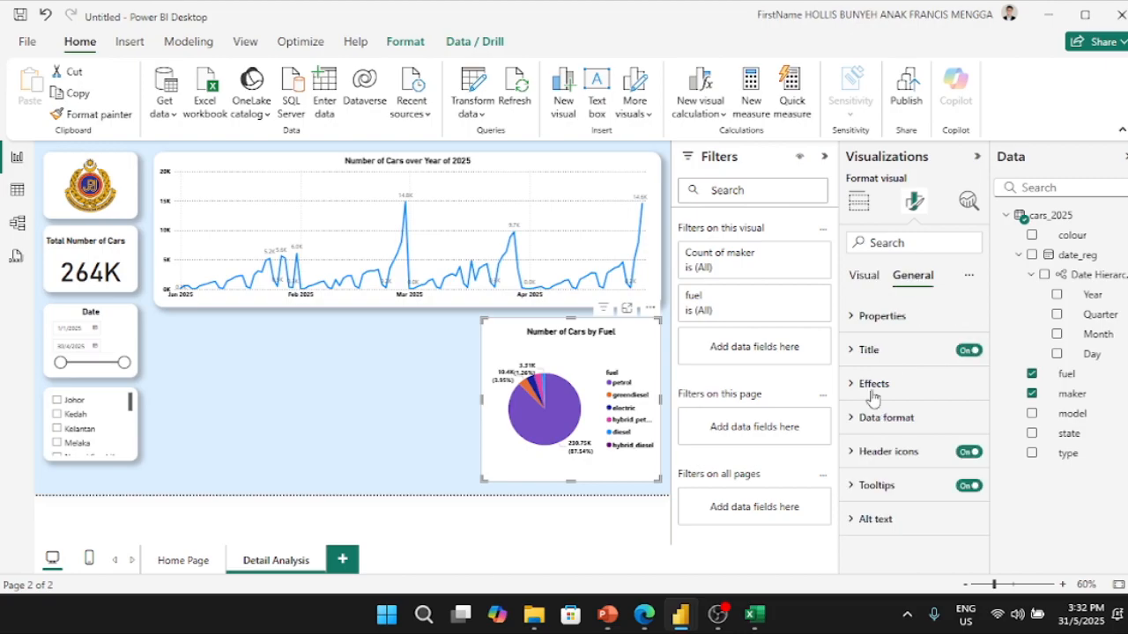
pyautogui.click(876, 388)
pyautogui.scroll(-3, 921, 423)
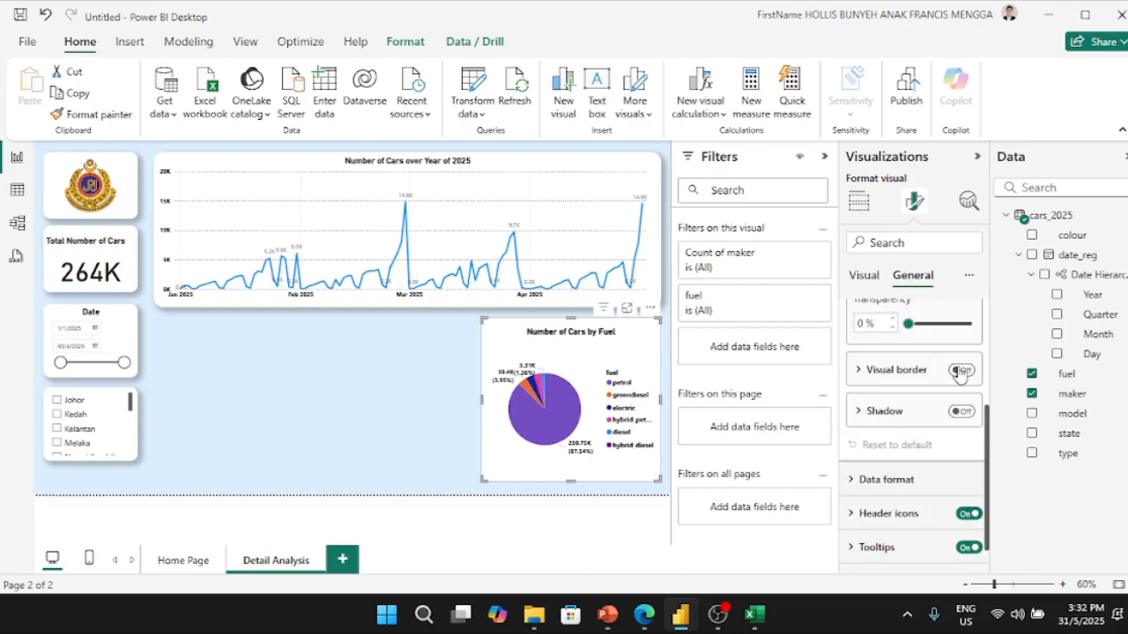
pyautogui.click(959, 411)
# - Colour the pie chart's visual border white and set its rounded corners to 20 px
pyautogui.click(898, 375)
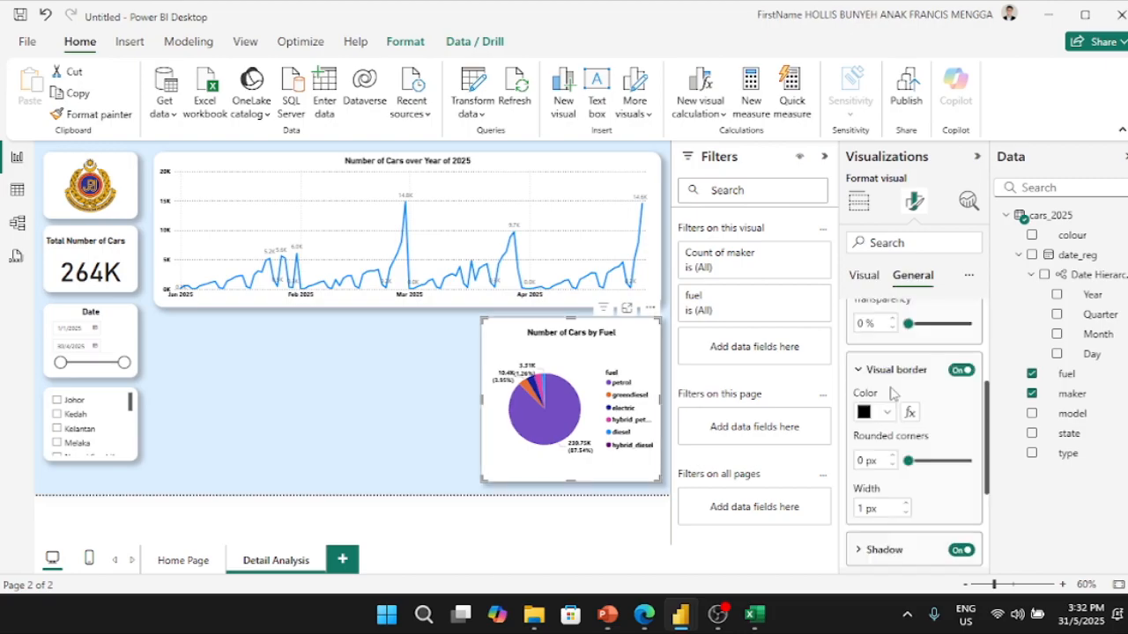
pyautogui.click(885, 413)
pyautogui.click(870, 152)
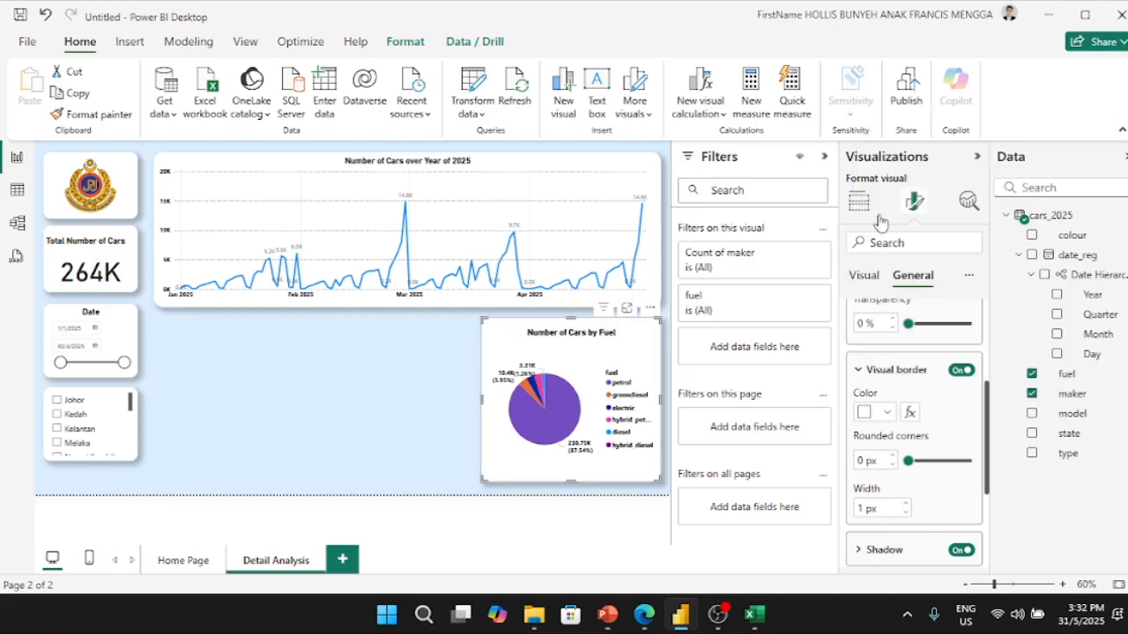
pyautogui.click(863, 459)
pyautogui.write('20')
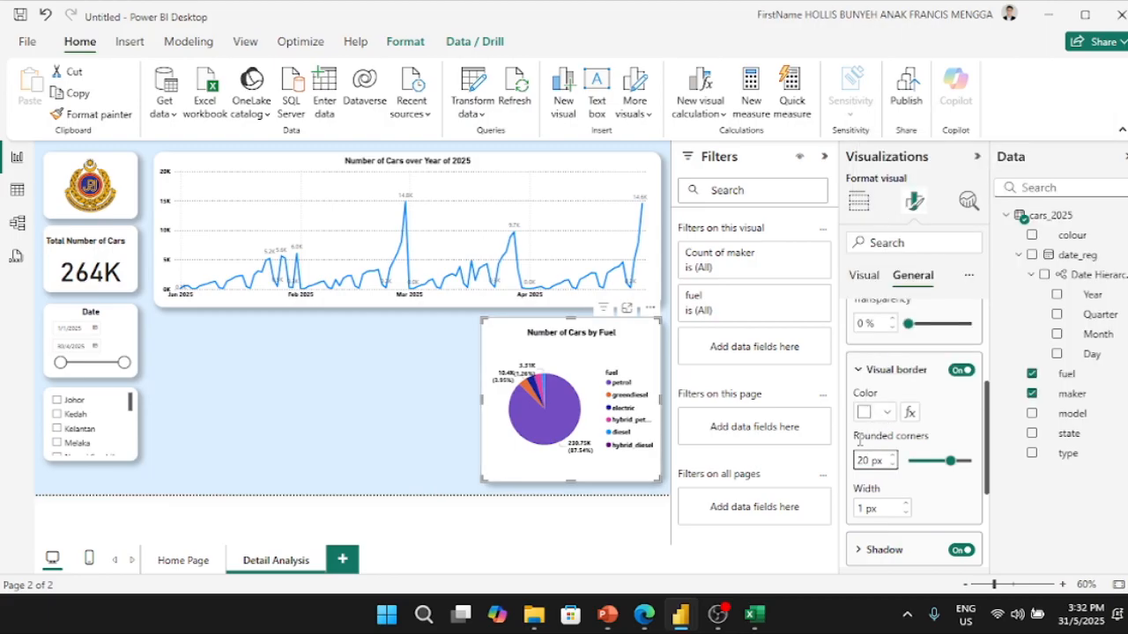
pyautogui.click(438, 414)
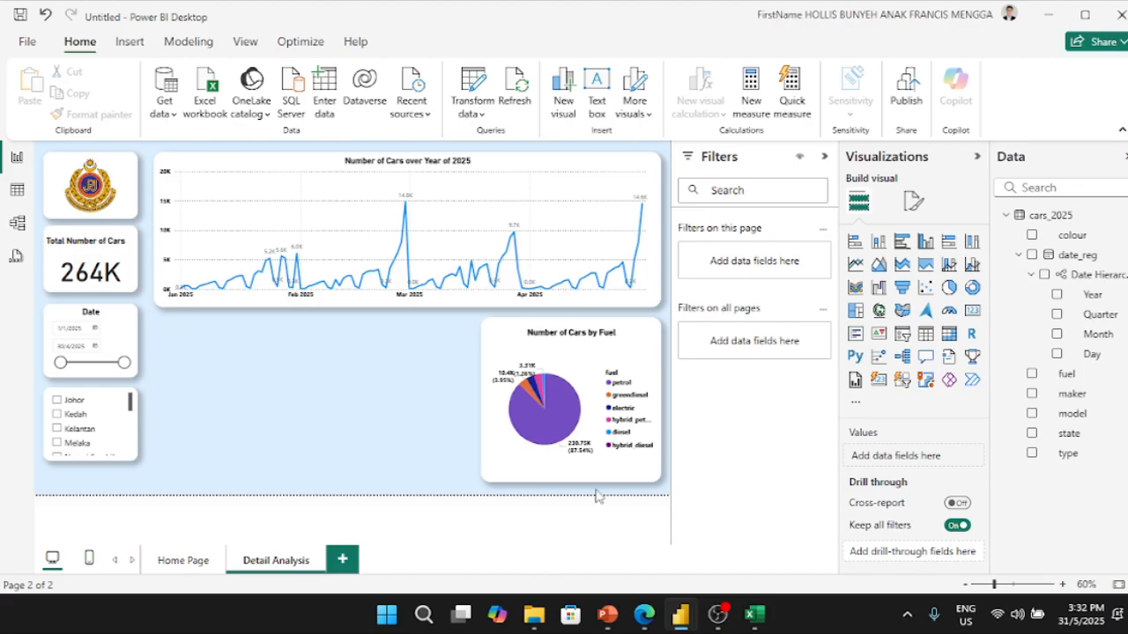
# - Review the Detail Analysis page in the finished Malaysian Car report, and return to the untitled report
pyautogui.click(541, 616)
pyautogui.click(541, 615)
pyautogui.moveTo(684, 607)
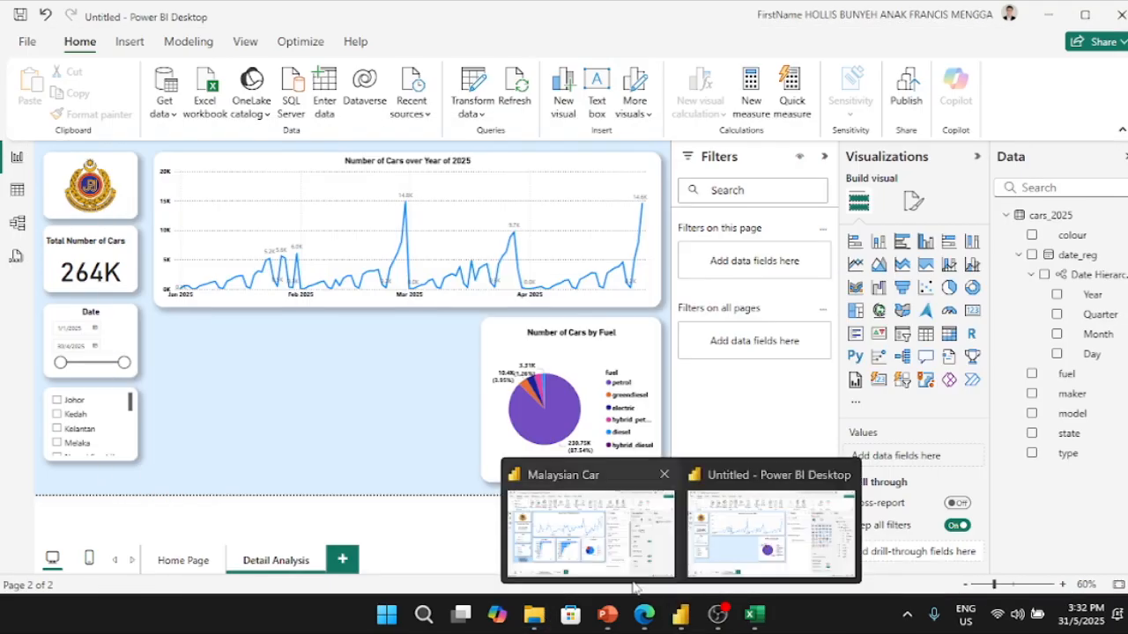
pyautogui.click(623, 564)
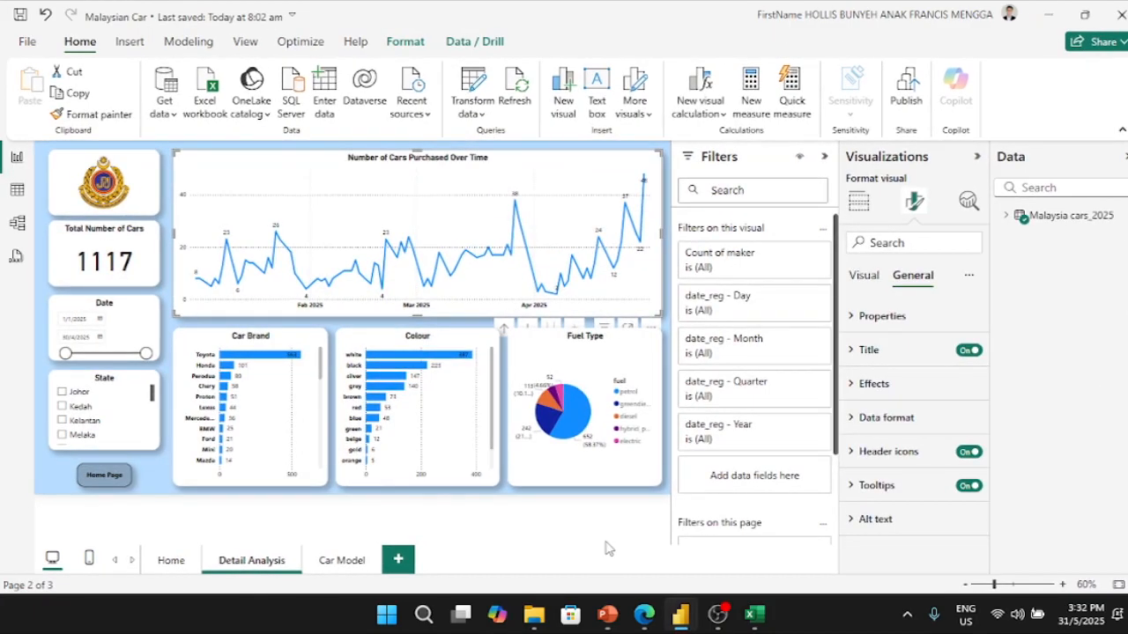
pyautogui.click(1049, 16)
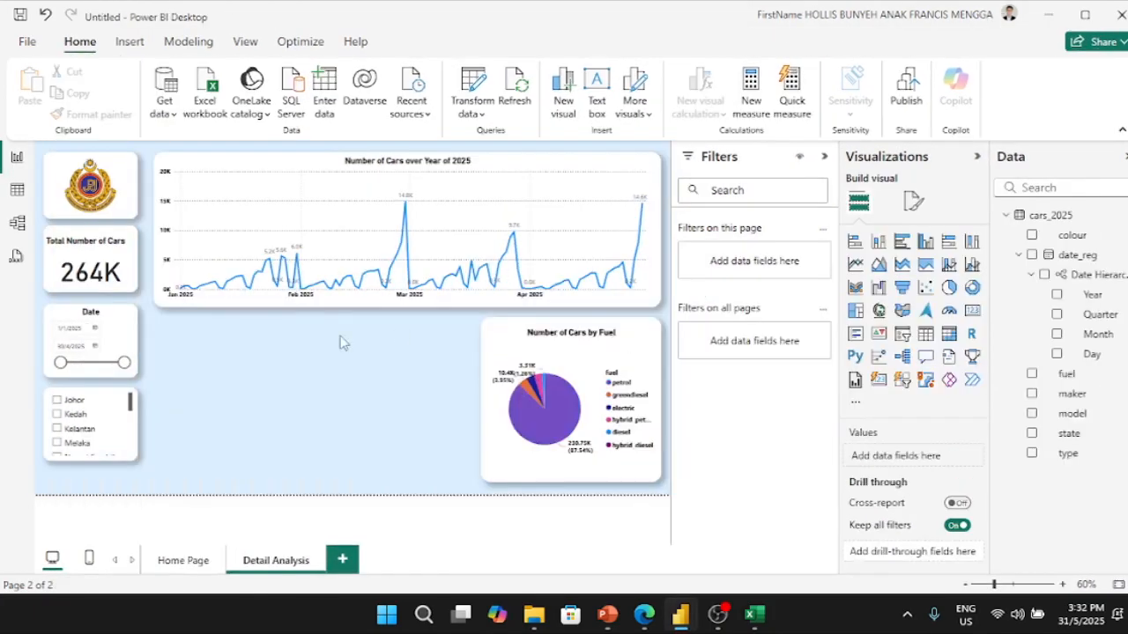
# - Add a stacked bar chart beside the fuel pie chart, matching its height, with colour on the Y-axis and count of maker on the X-axis
pyautogui.click(859, 248)
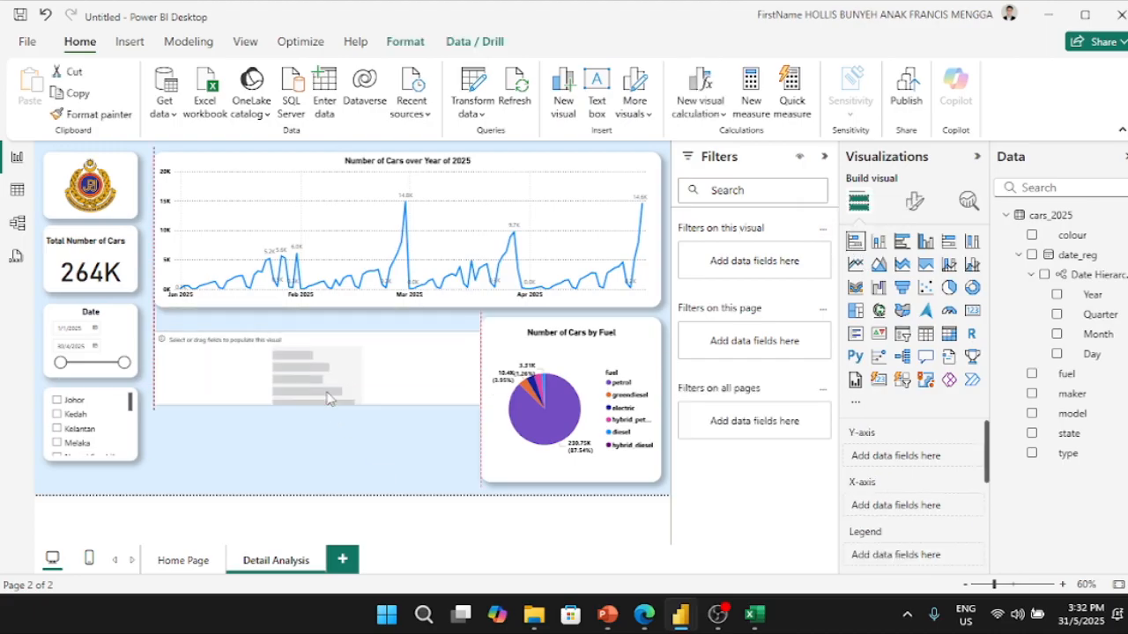
pyautogui.moveTo(331, 377); pyautogui.dragTo(326, 380)
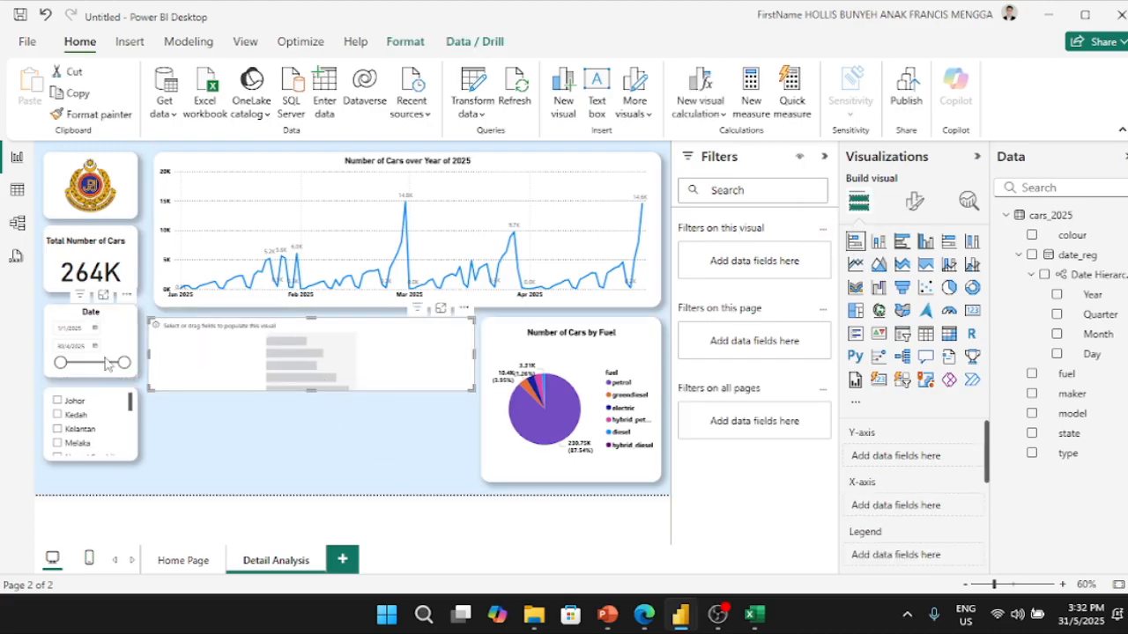
pyautogui.moveTo(150, 351); pyautogui.dragTo(290, 352)
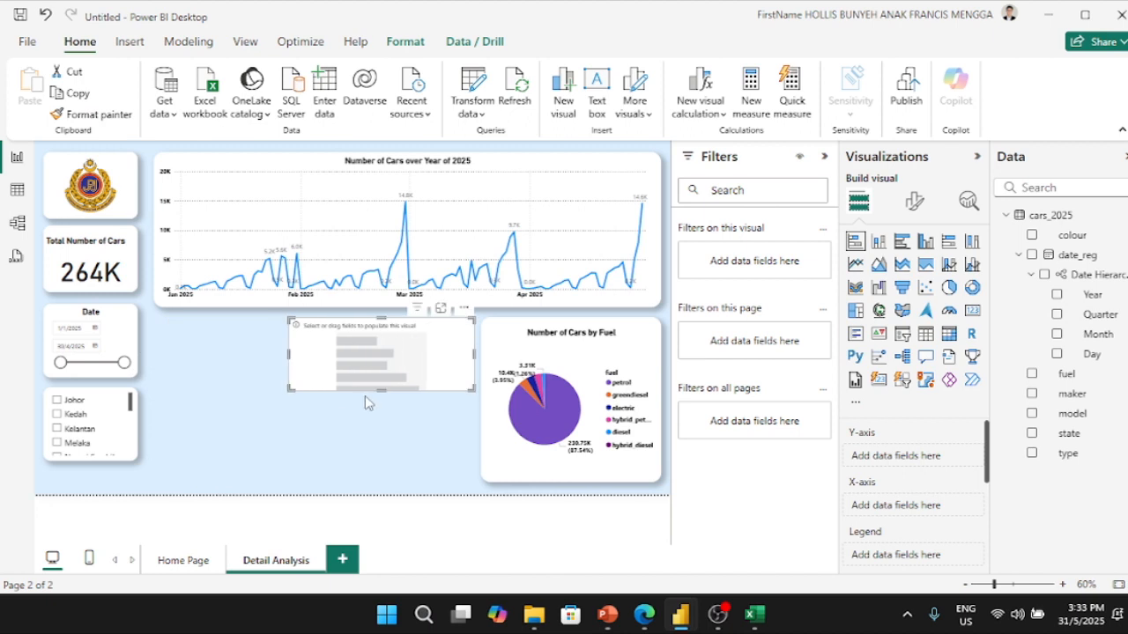
pyautogui.moveTo(381, 391); pyautogui.dragTo(394, 483)
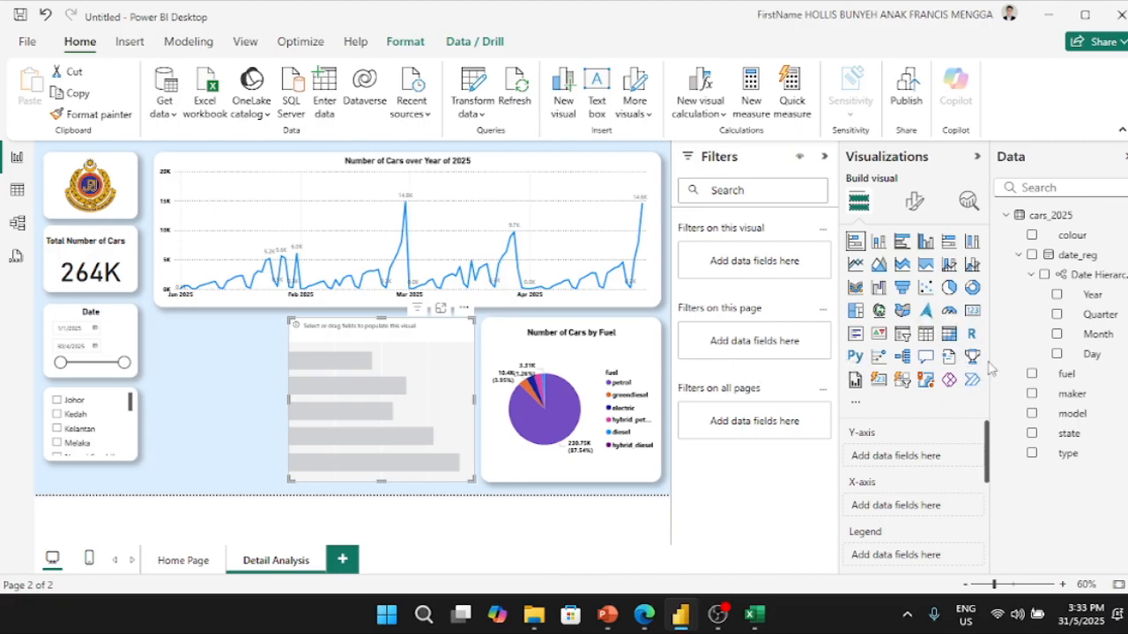
pyautogui.moveTo(1077, 243); pyautogui.dragTo(919, 467)
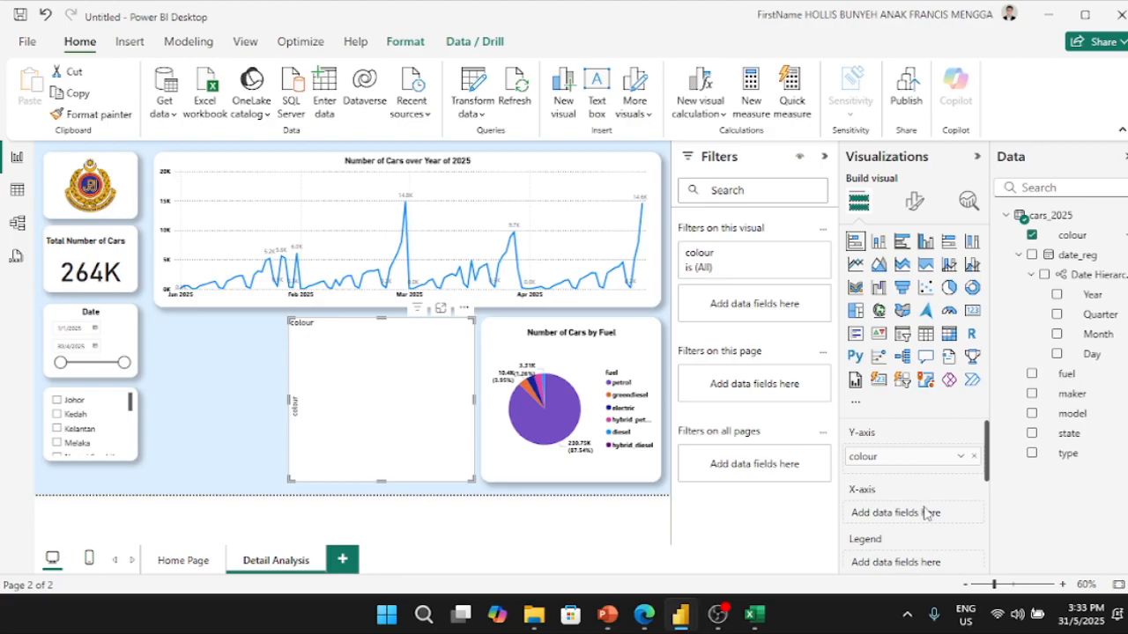
pyautogui.moveTo(1075, 398); pyautogui.dragTo(916, 515)
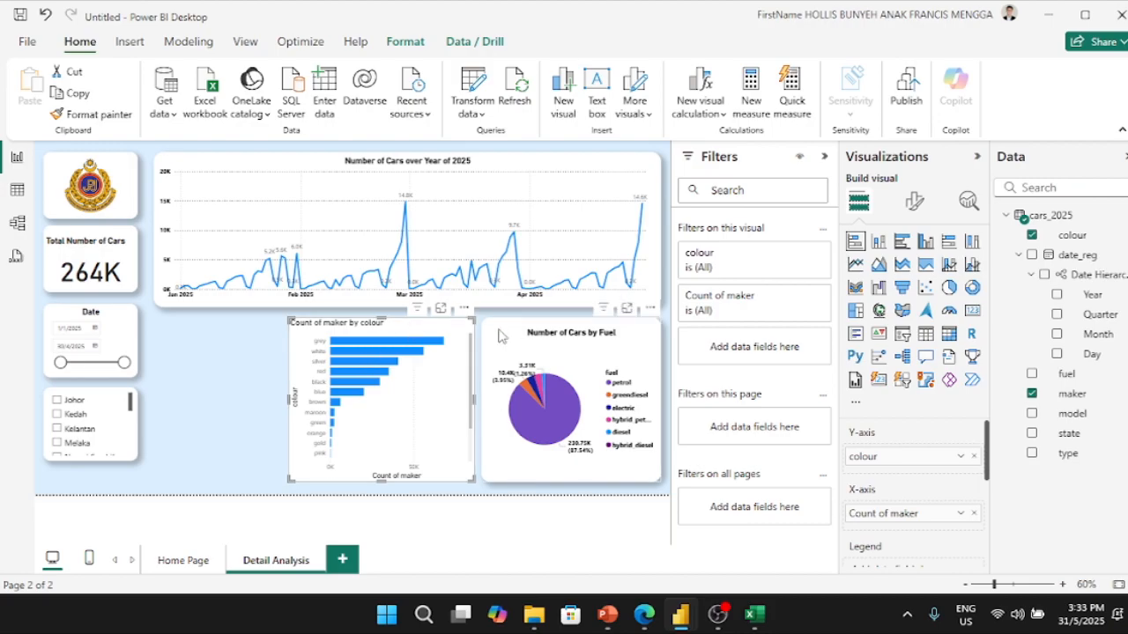
# - Copy the fuel pie chart's formatting onto the colour bar chart with Format painter
pyautogui.click(498, 336)
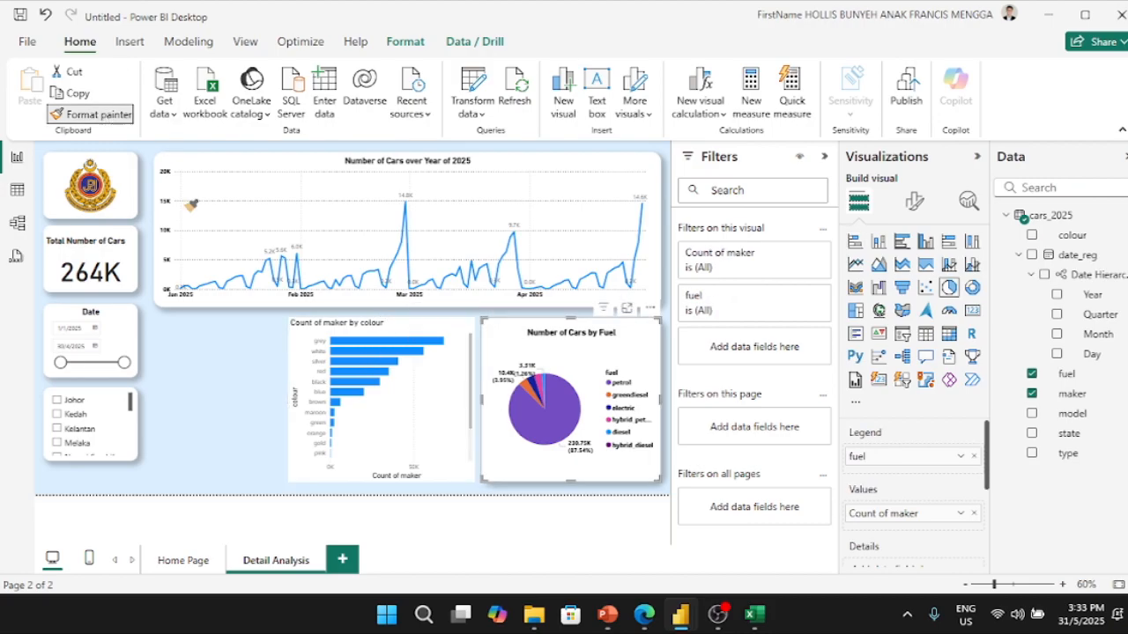
pyautogui.click(99, 116)
pyautogui.click(302, 340)
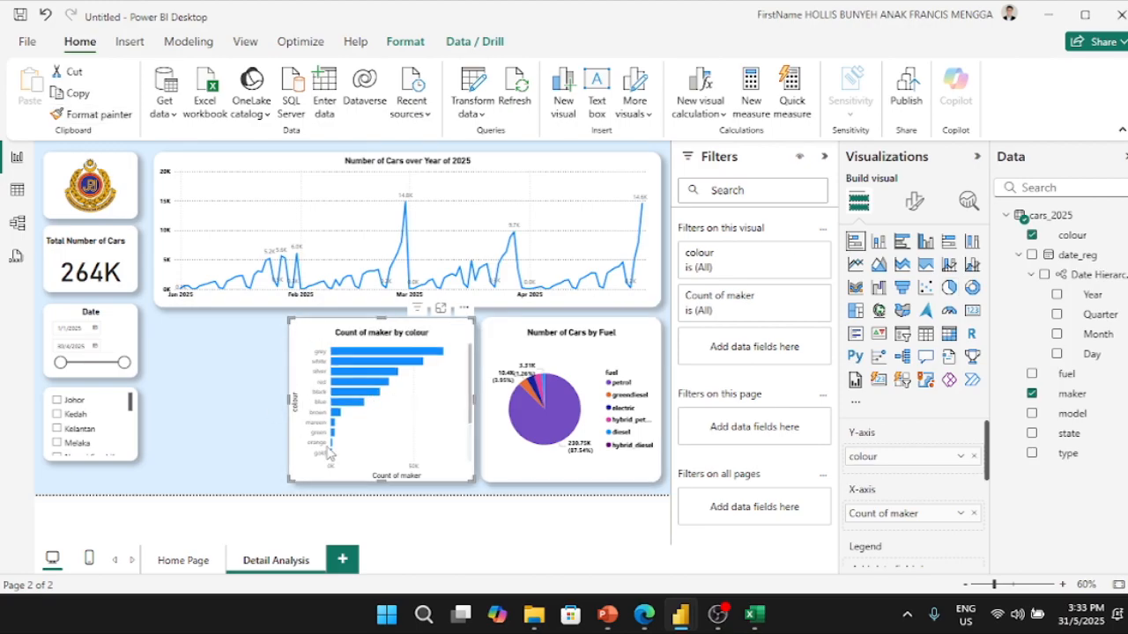
# - Turn off the Y-axis title and the X-axis title of the colour bar chart
pyautogui.click(915, 202)
pyautogui.click(877, 328)
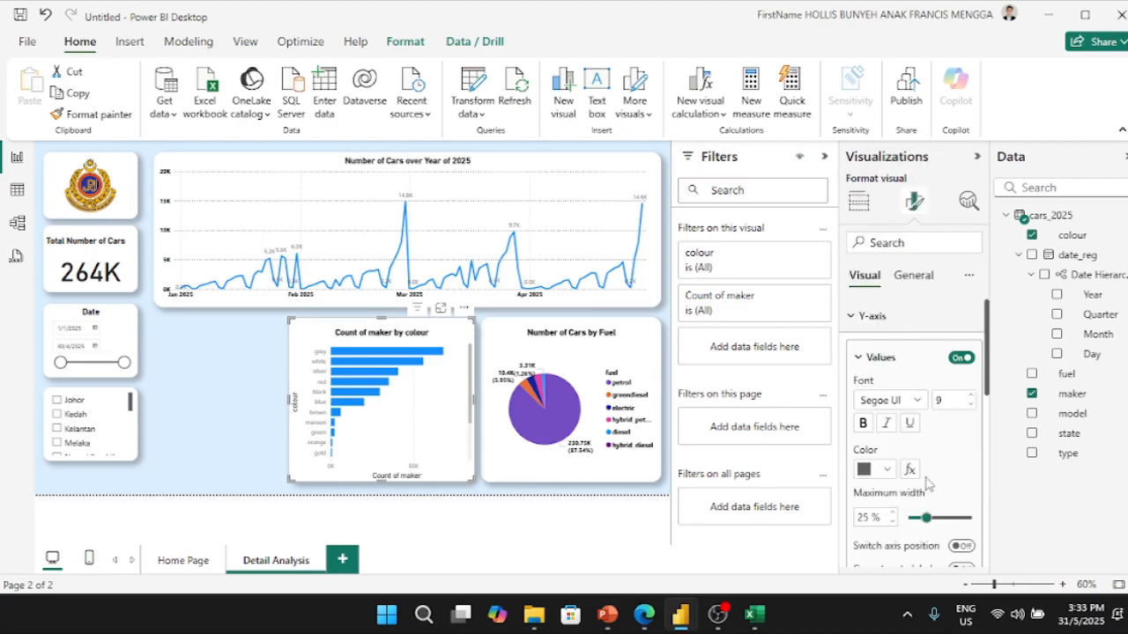
pyautogui.scroll(-3, 934, 430)
pyautogui.scroll(-2, 936, 441)
pyautogui.scroll(2, 952, 451)
pyautogui.click(962, 419)
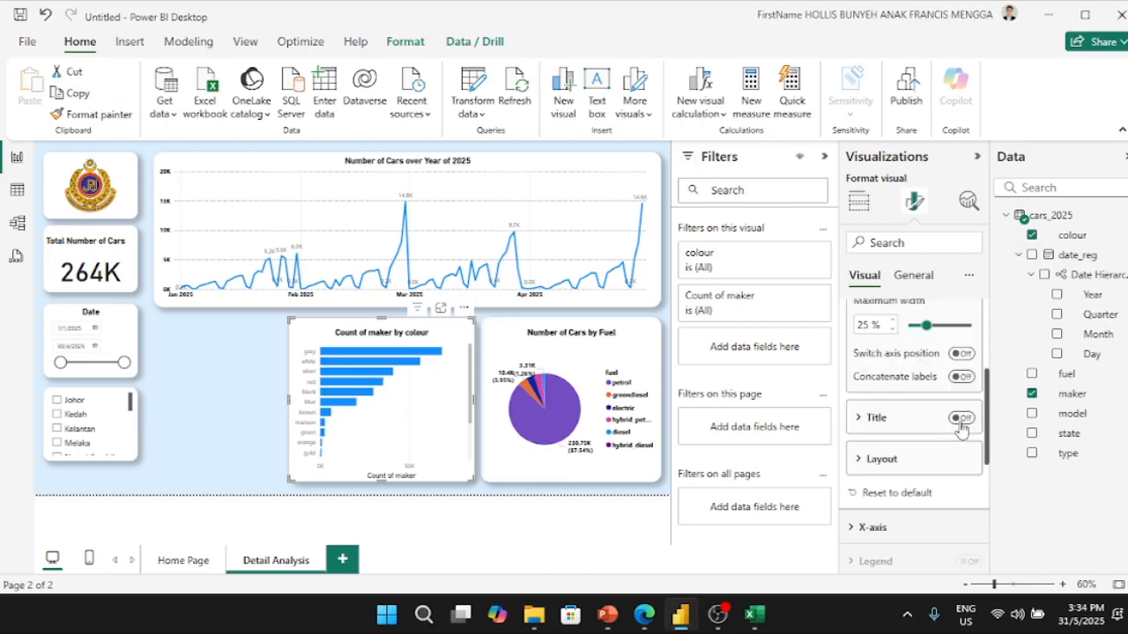
pyautogui.scroll(2, 886, 427)
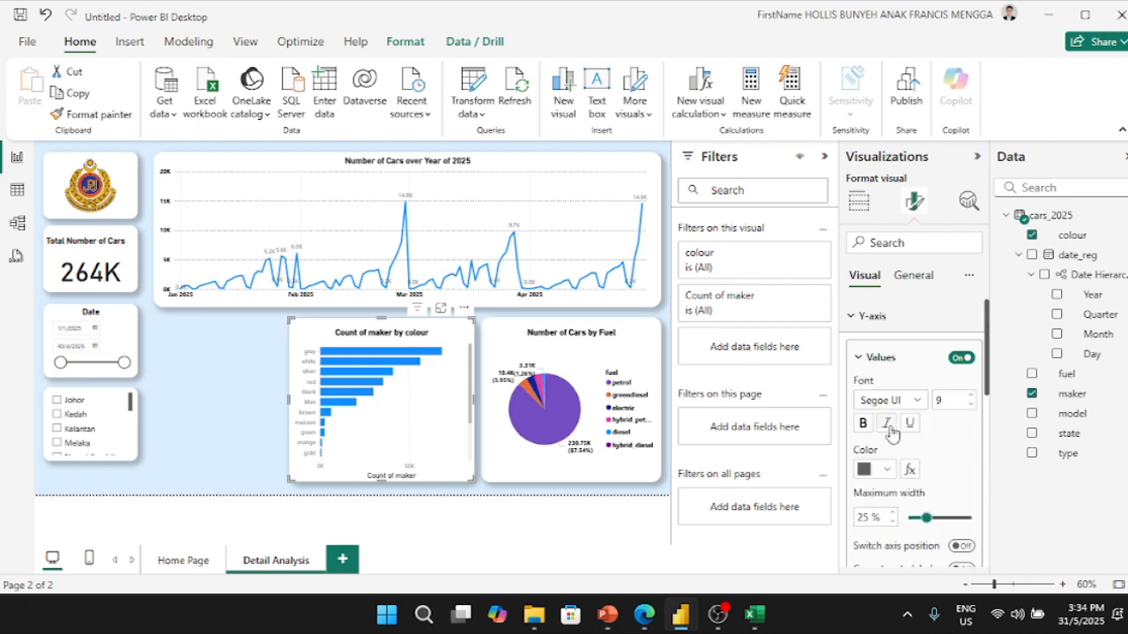
pyautogui.click(865, 317)
pyautogui.click(884, 351)
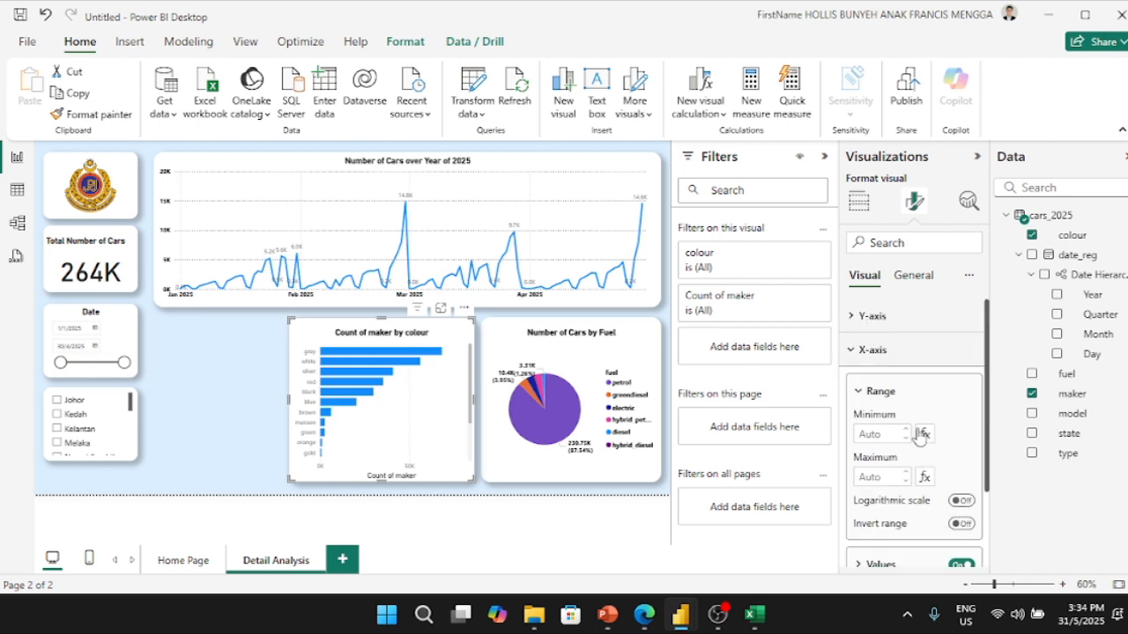
pyautogui.scroll(-2, 925, 501)
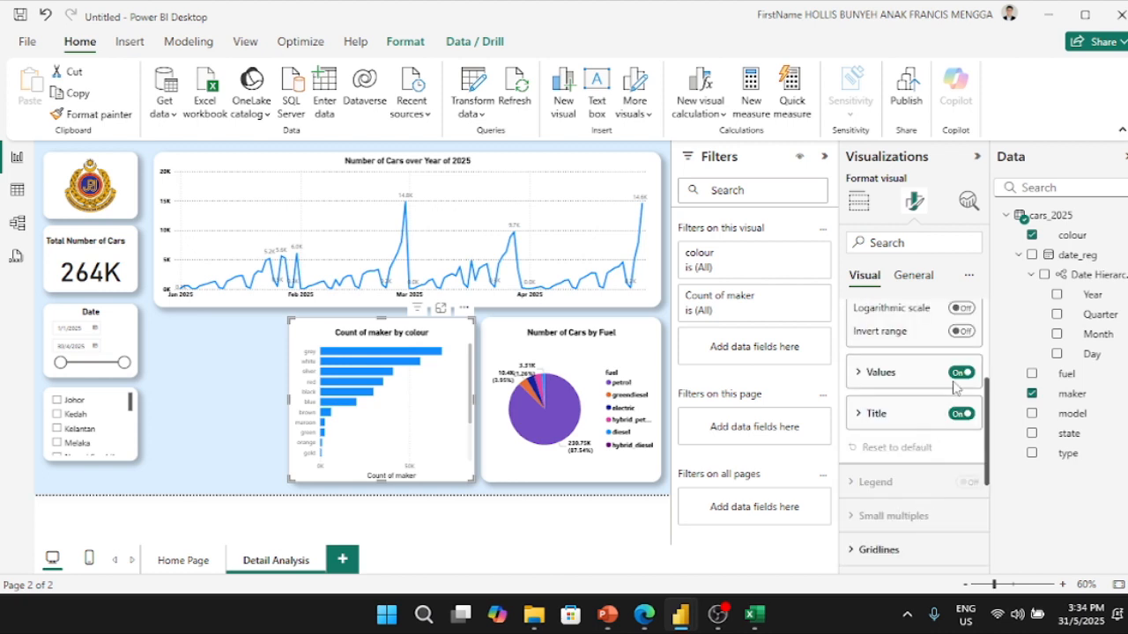
pyautogui.click(961, 414)
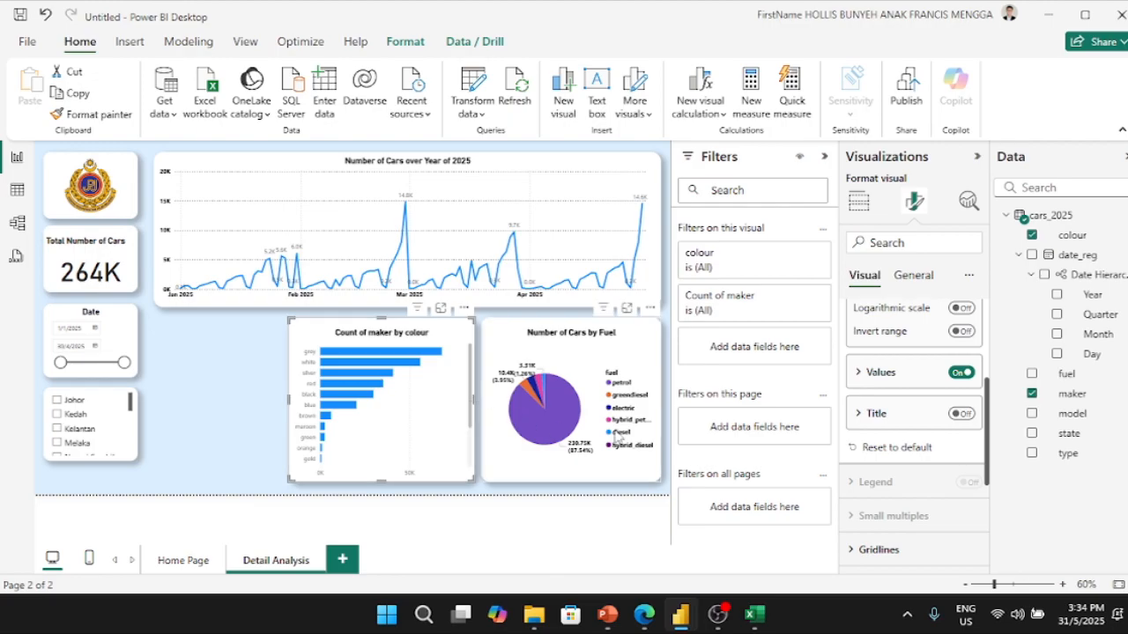
pyautogui.scroll(3, 899, 467)
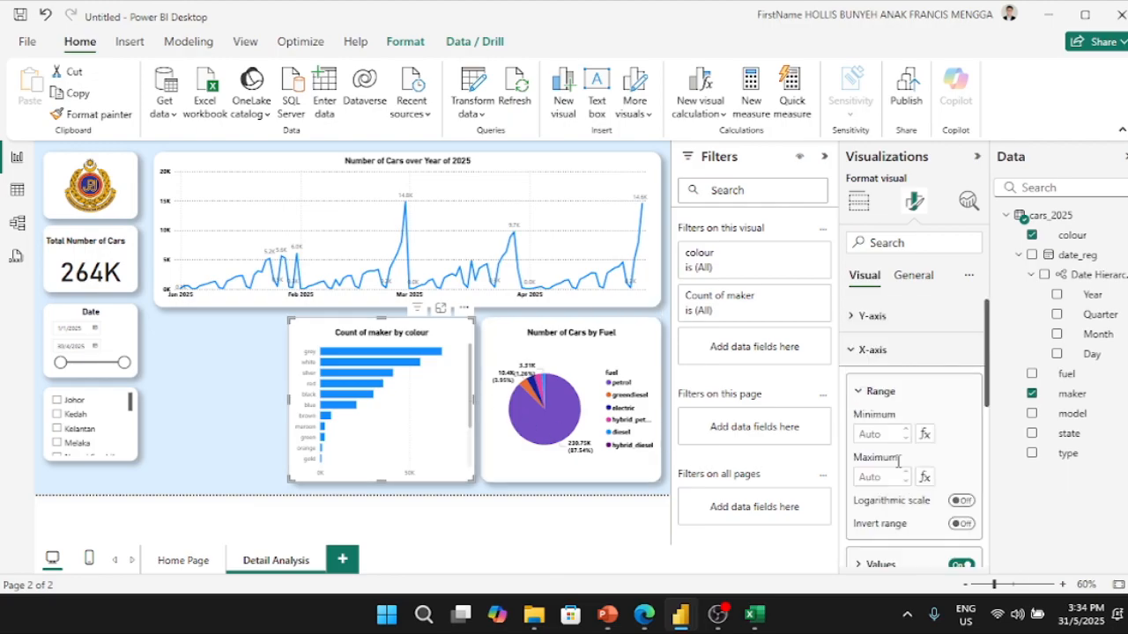
pyautogui.click(859, 355)
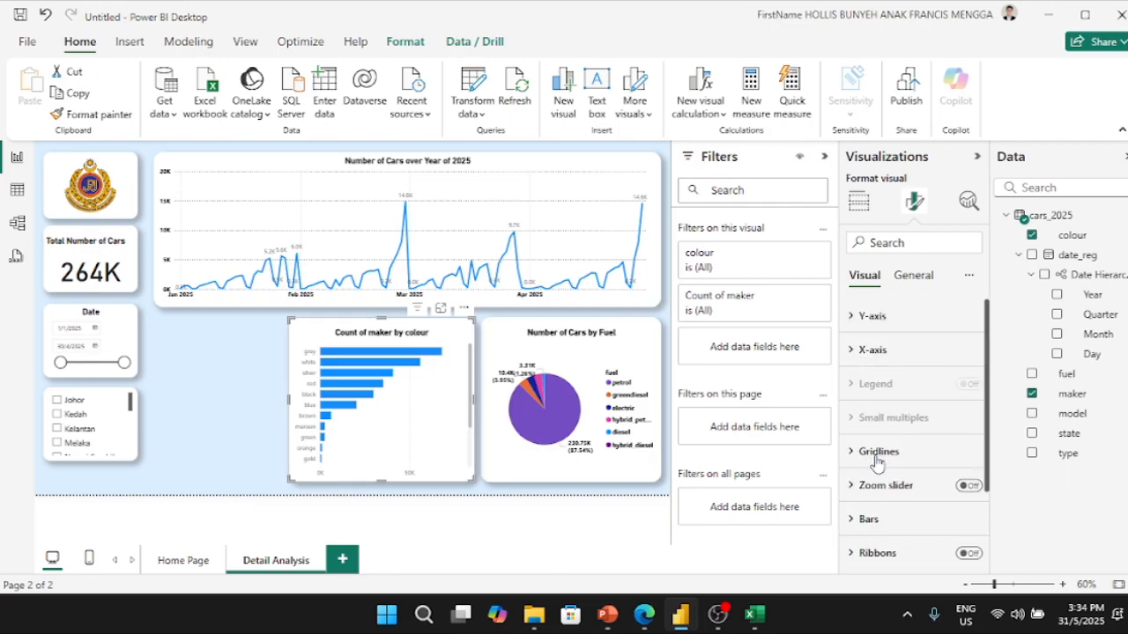
pyautogui.click(916, 277)
pyautogui.click(885, 319)
pyautogui.click(890, 321)
pyautogui.click(867, 279)
# - Make the colour bar chart's Y-axis values black and bold
pyautogui.click(881, 317)
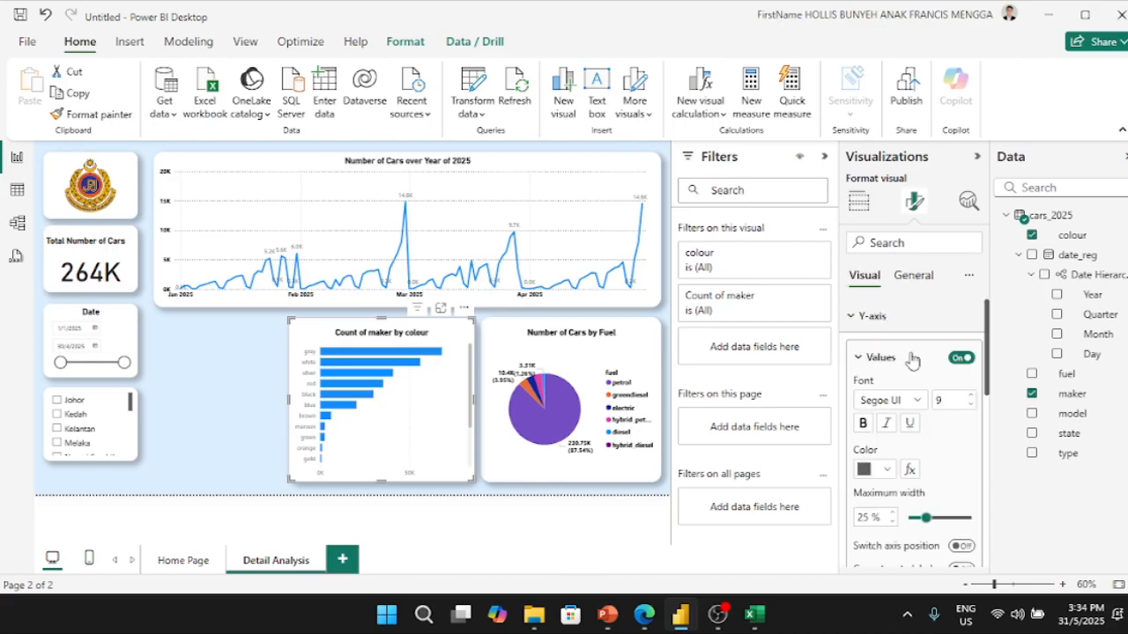
pyautogui.click(886, 474)
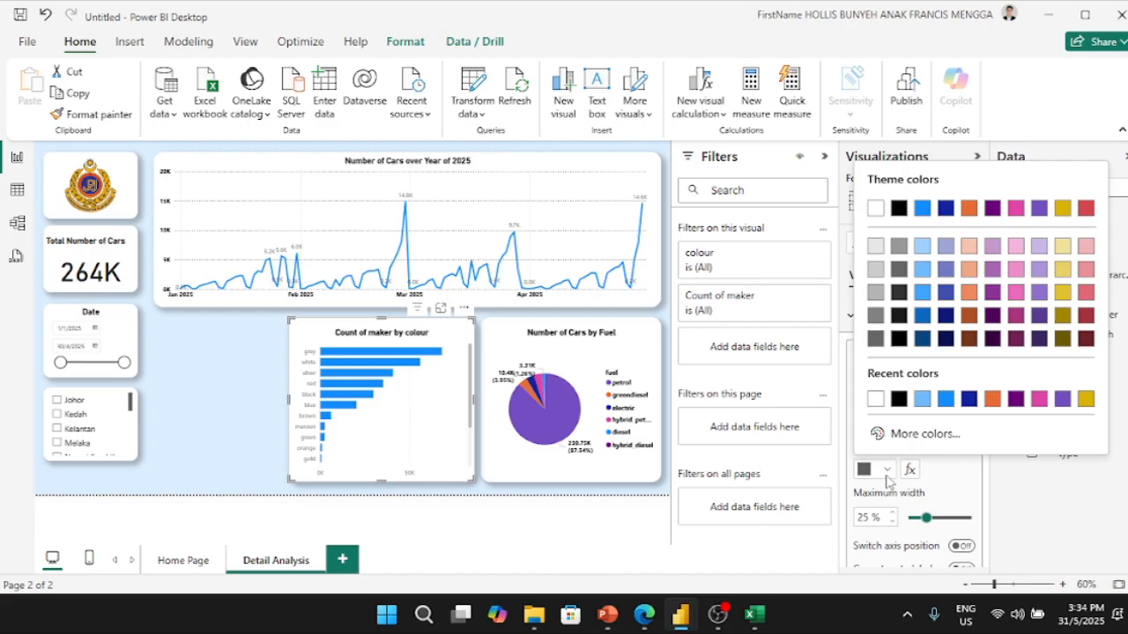
pyautogui.click(898, 400)
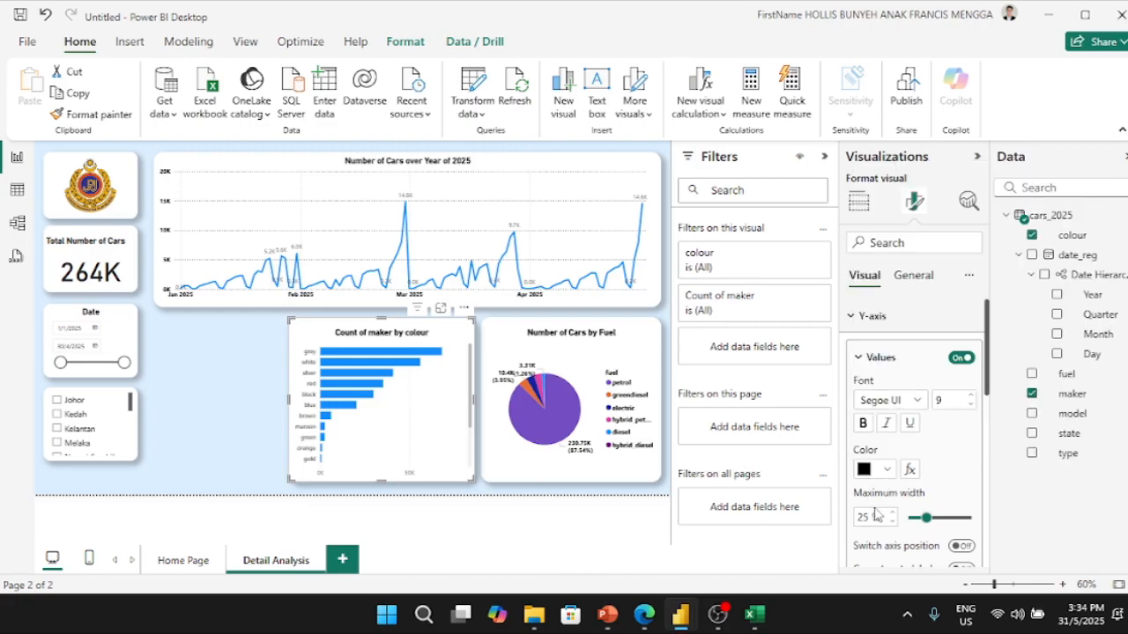
pyautogui.click(866, 428)
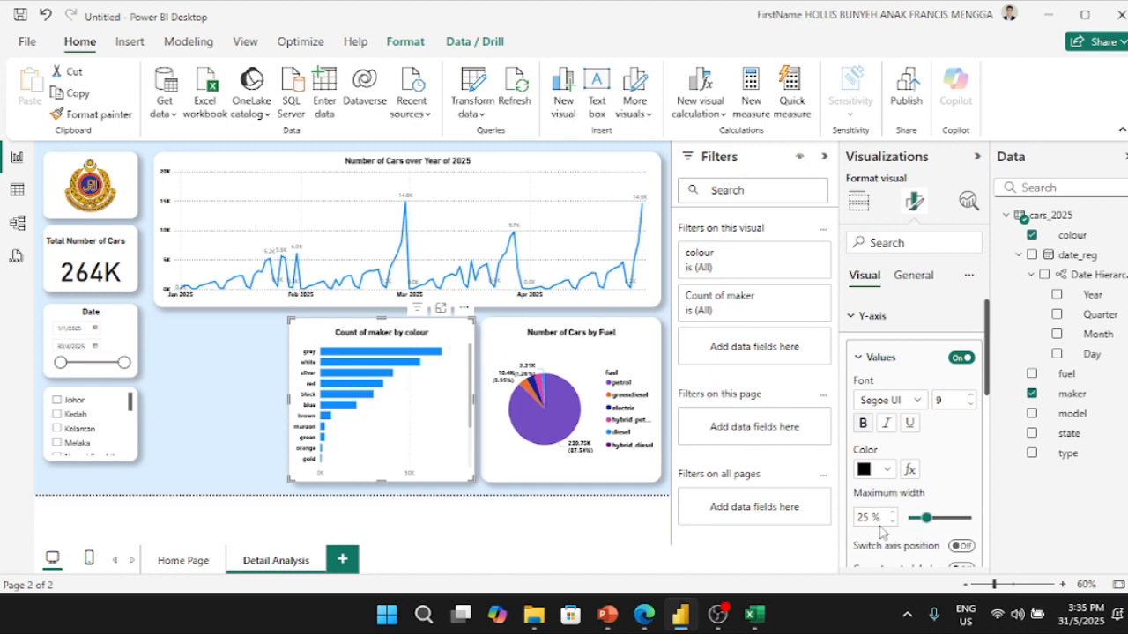
# - Turn on data labels for the colour bar chart and colour its vertical gridlines black
pyautogui.scroll(-5, 888, 507)
pyautogui.click(969, 483)
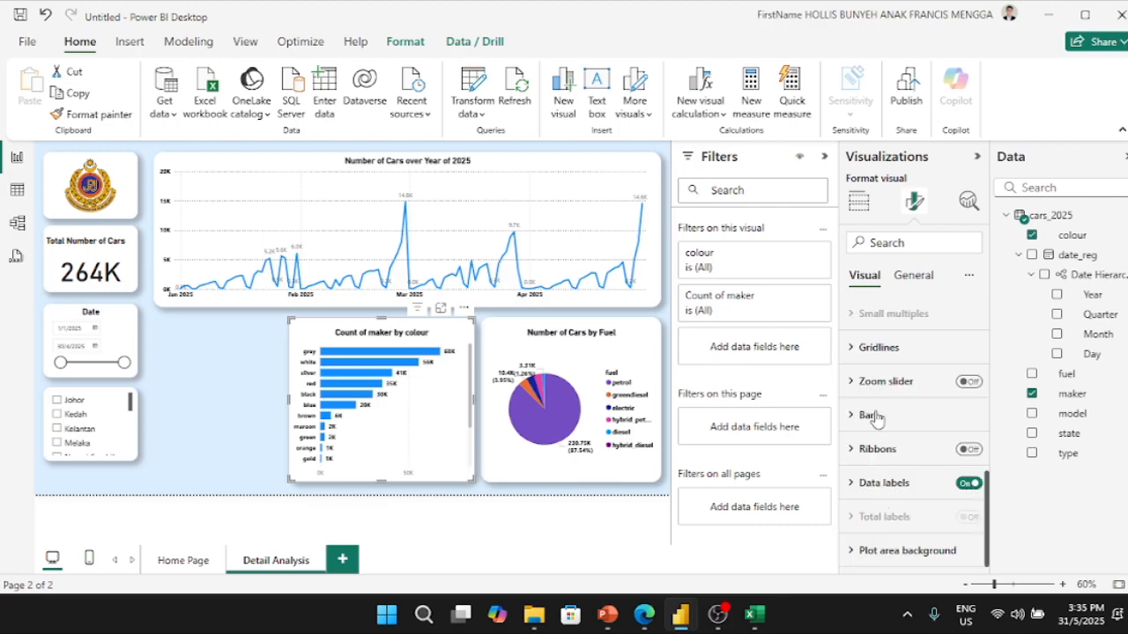
pyautogui.click(879, 349)
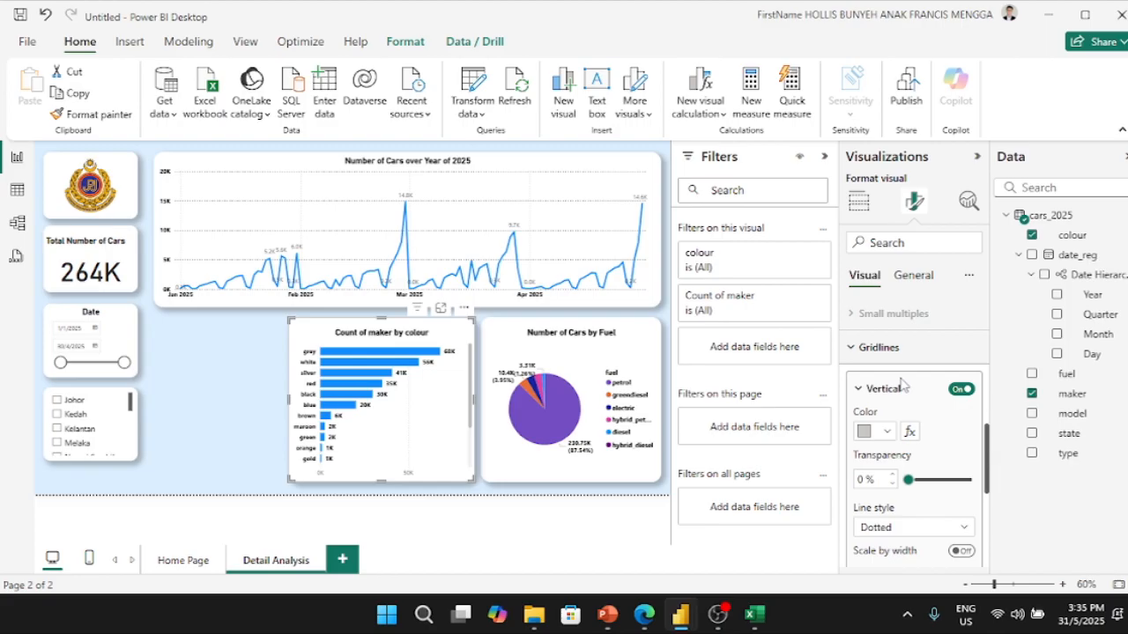
pyautogui.click(882, 431)
pyautogui.click(873, 359)
# - Make the colour bar chart's X-axis values black and bold
pyautogui.scroll(5, 929, 439)
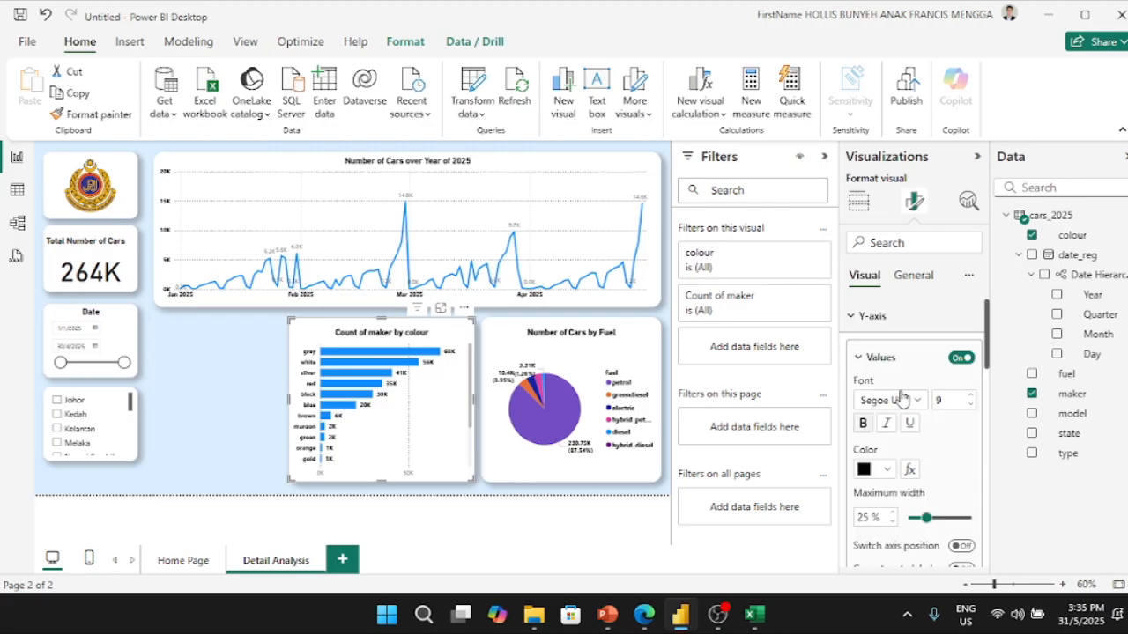
pyautogui.scroll(-3, 894, 378)
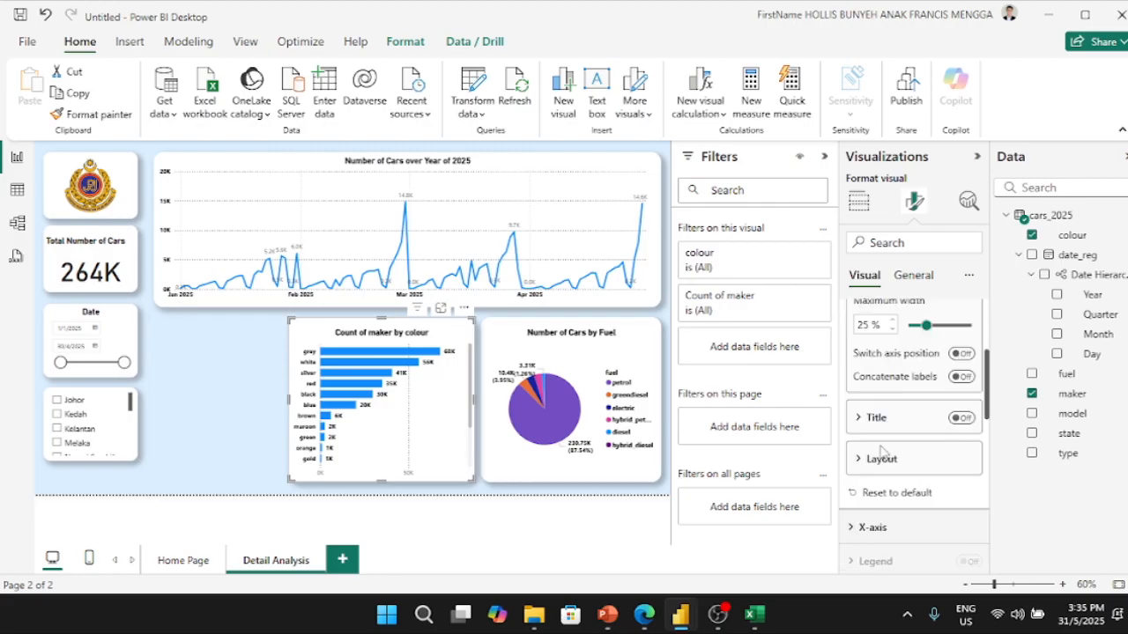
pyautogui.click(879, 533)
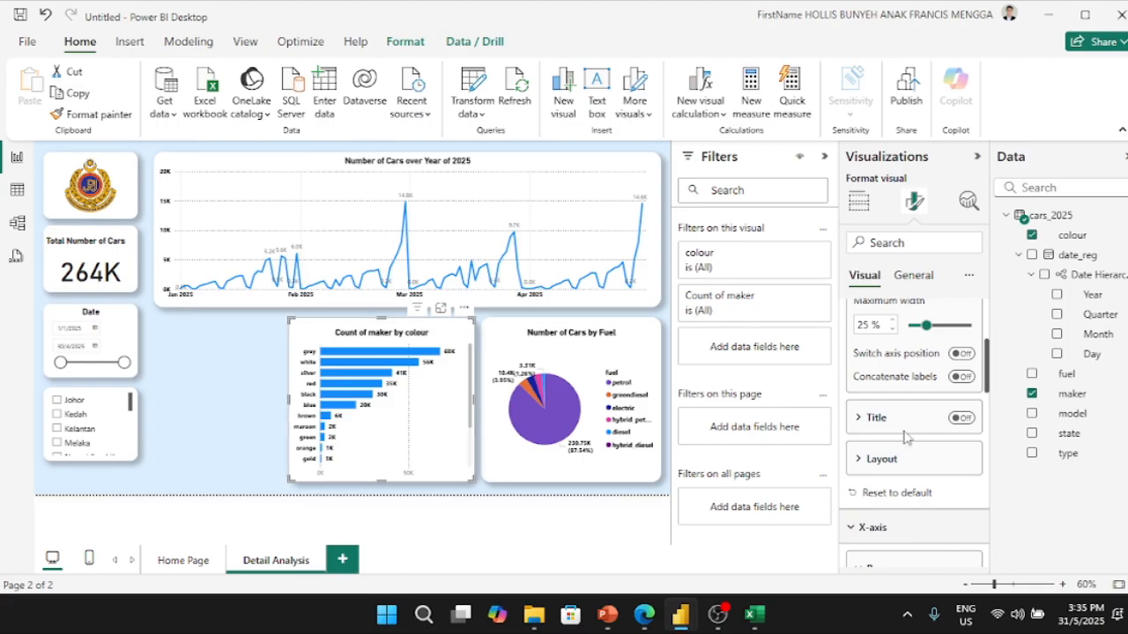
pyautogui.scroll(3, 911, 425)
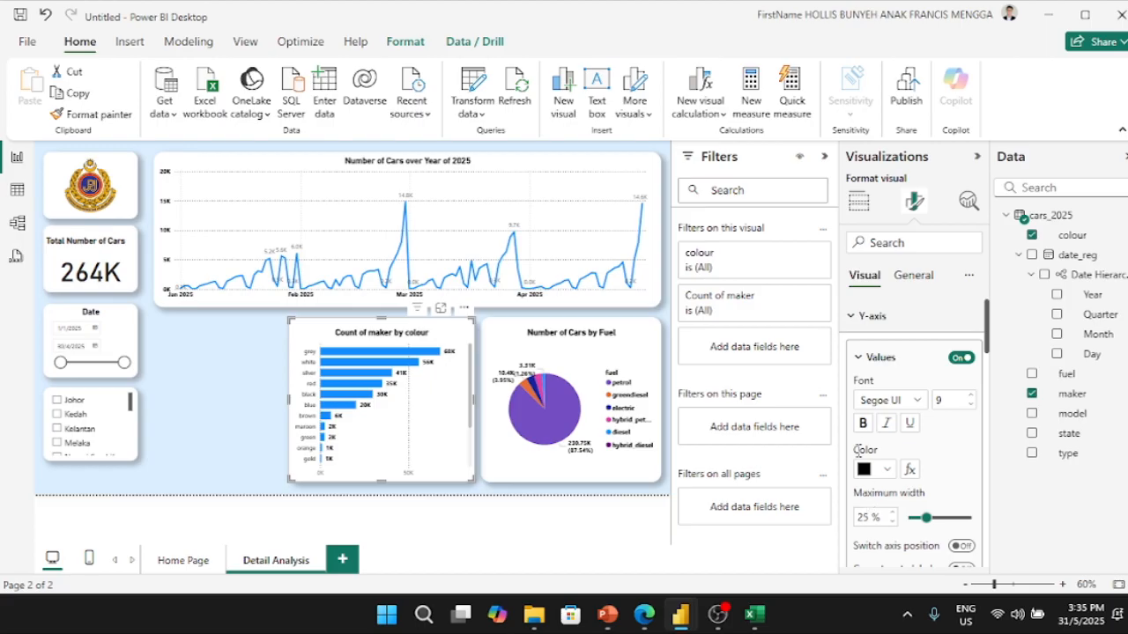
pyautogui.click(861, 319)
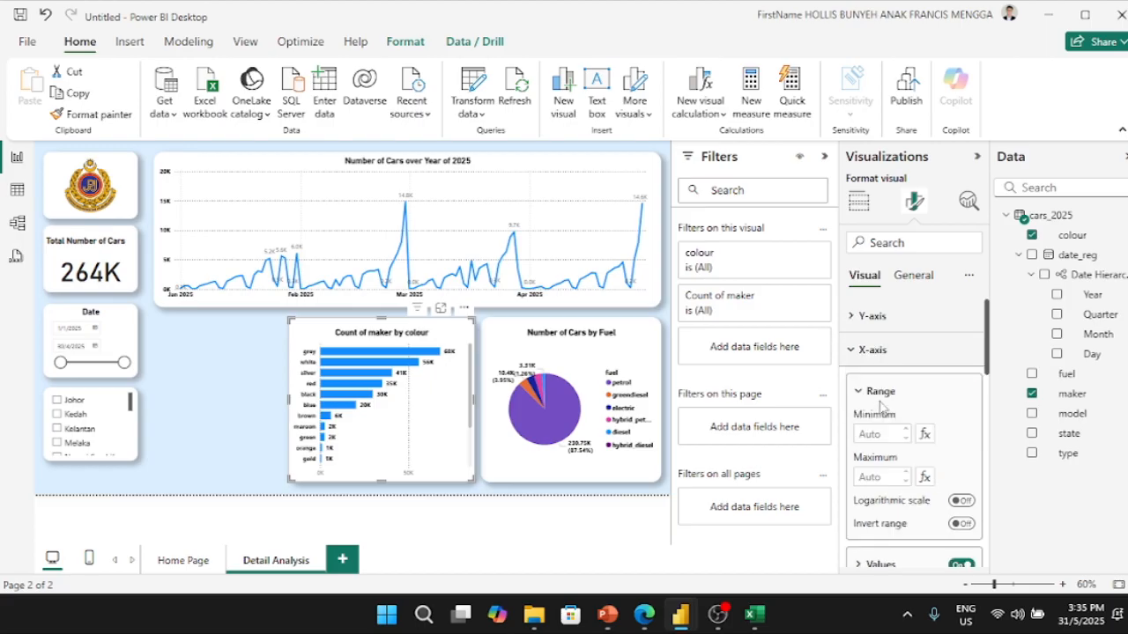
pyautogui.scroll(-3, 884, 485)
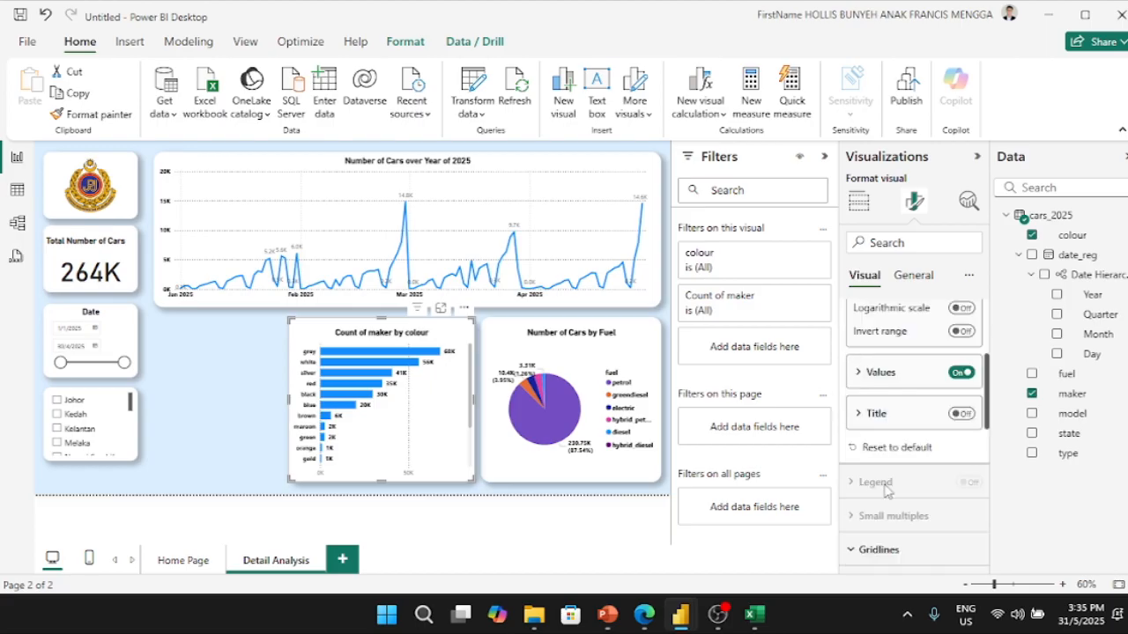
pyautogui.click(880, 373)
pyautogui.click(884, 485)
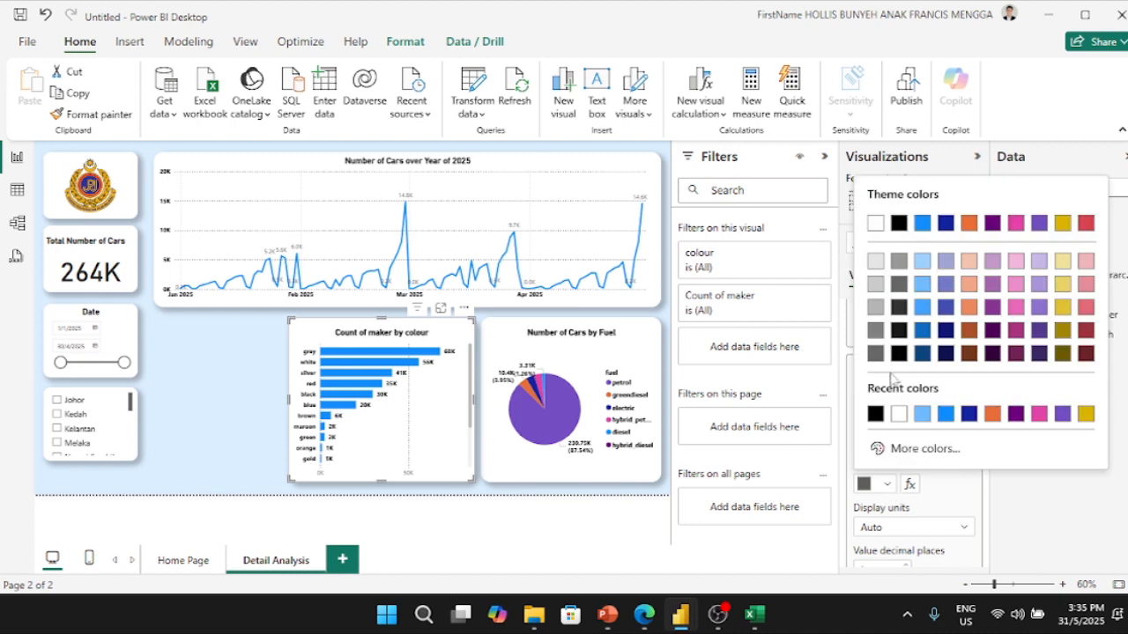
pyautogui.click(875, 418)
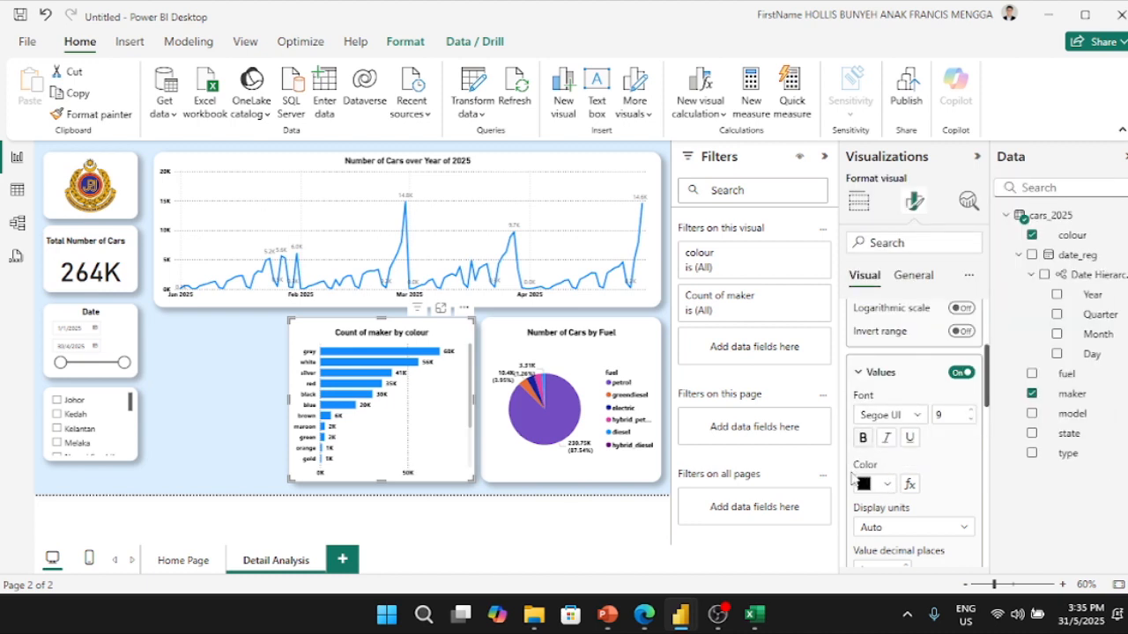
pyautogui.click(863, 438)
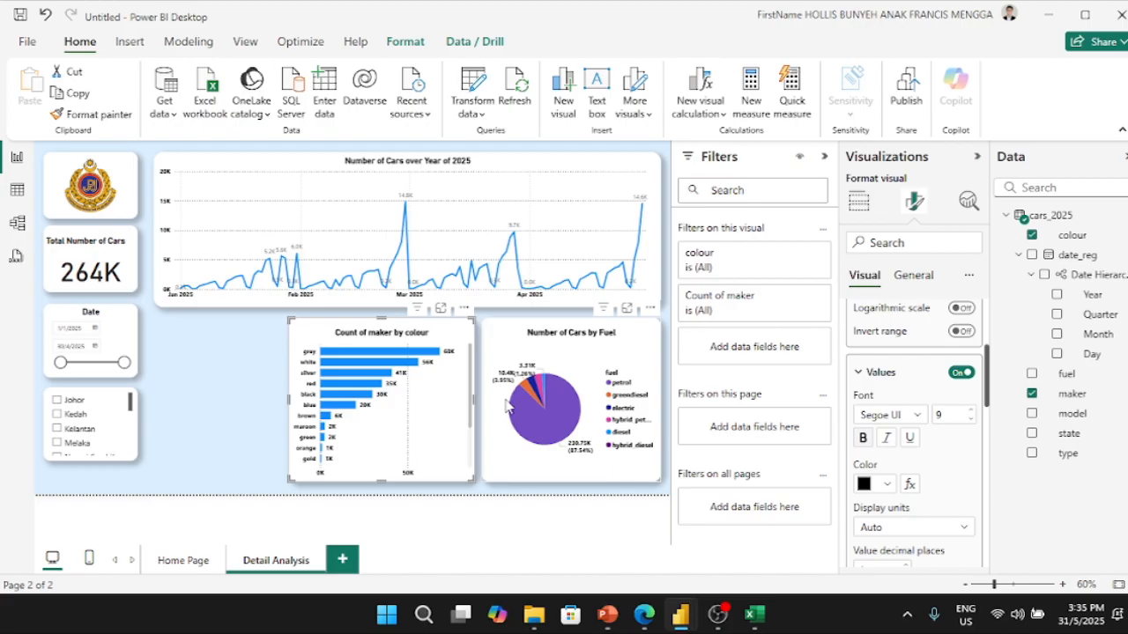
# - Narrow the colour bar chart slightly and add an empty stacked bar chart filling the gap between it and the slicers
pyautogui.moveTo(290, 482); pyautogui.dragTo(298, 485)
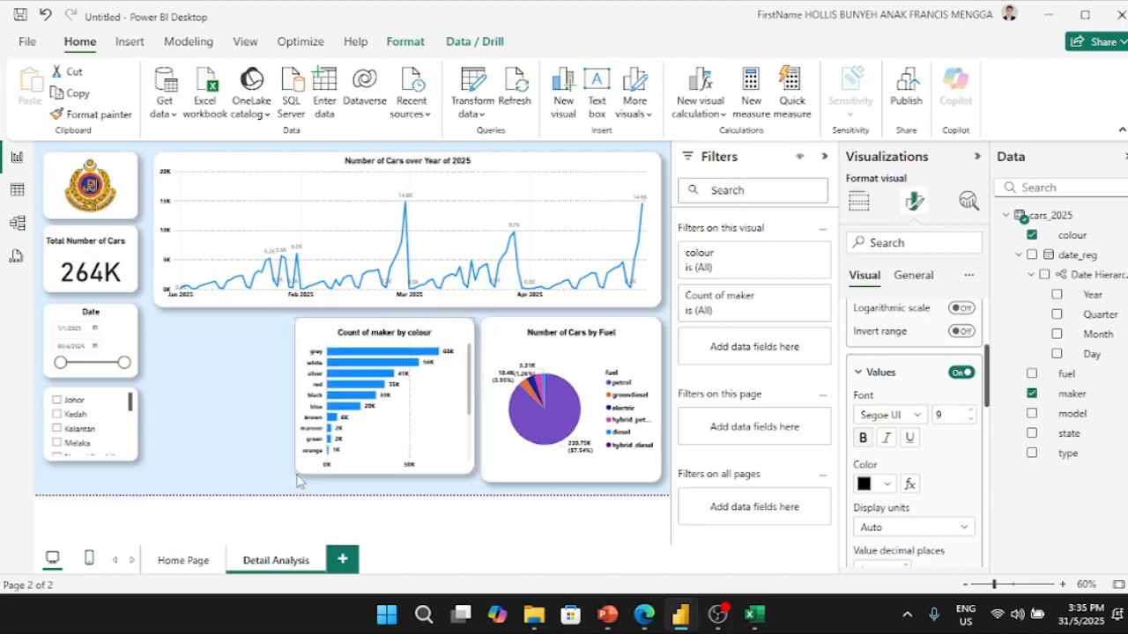
pyautogui.click(227, 397)
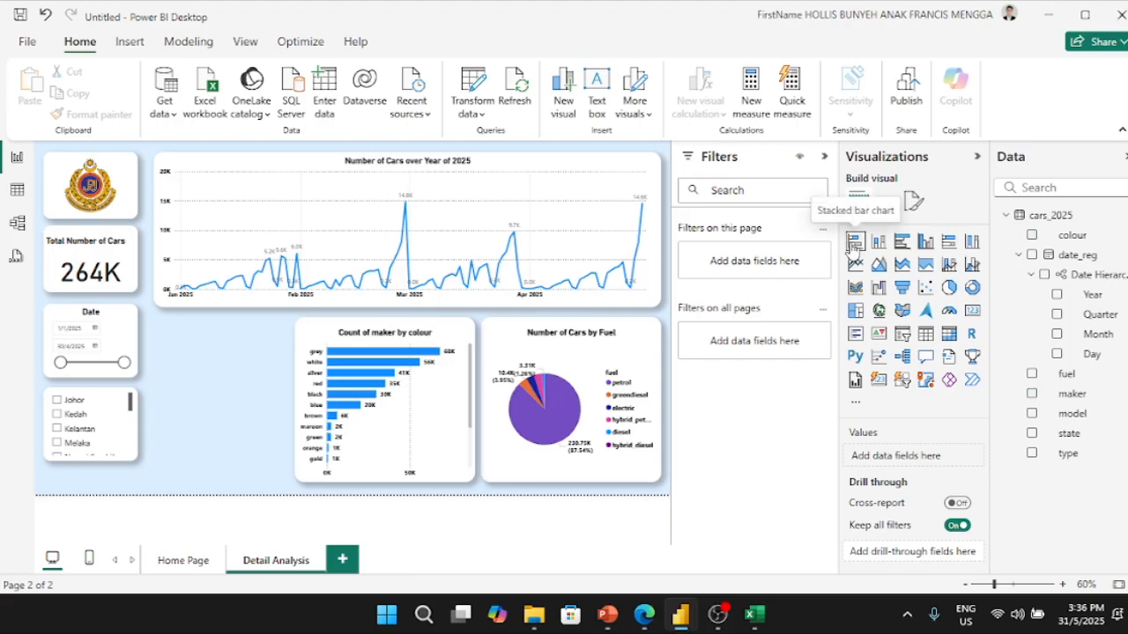
pyautogui.moveTo(511, 340); pyautogui.dragTo(284, 361)
pyautogui.moveTo(222, 392); pyautogui.dragTo(212, 490)
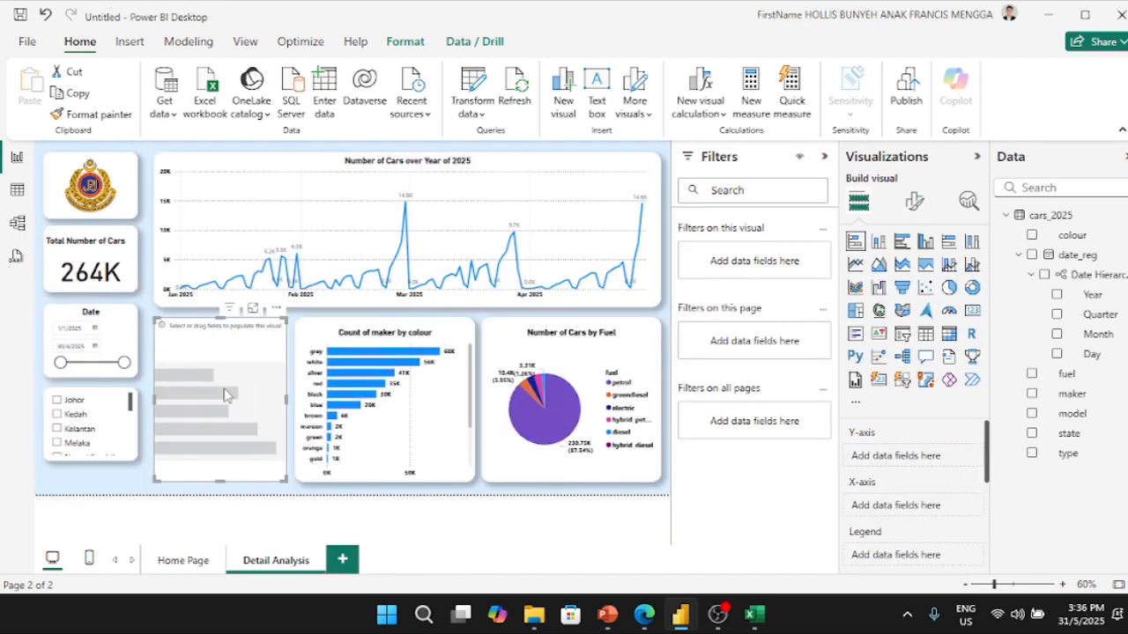
pyautogui.click(182, 561)
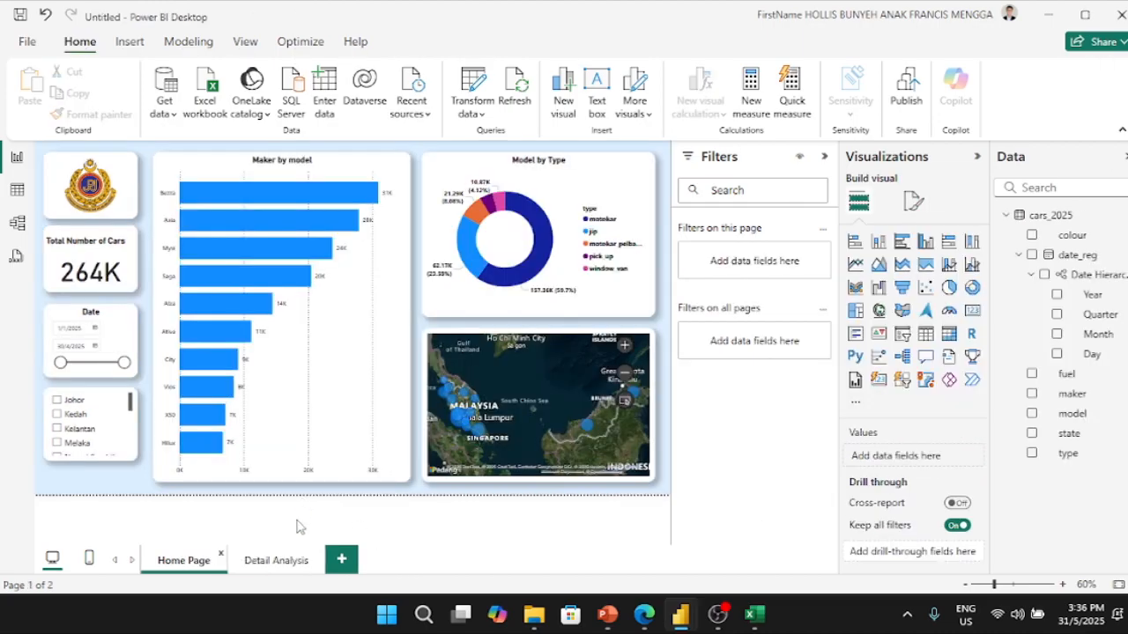
pyautogui.click(289, 562)
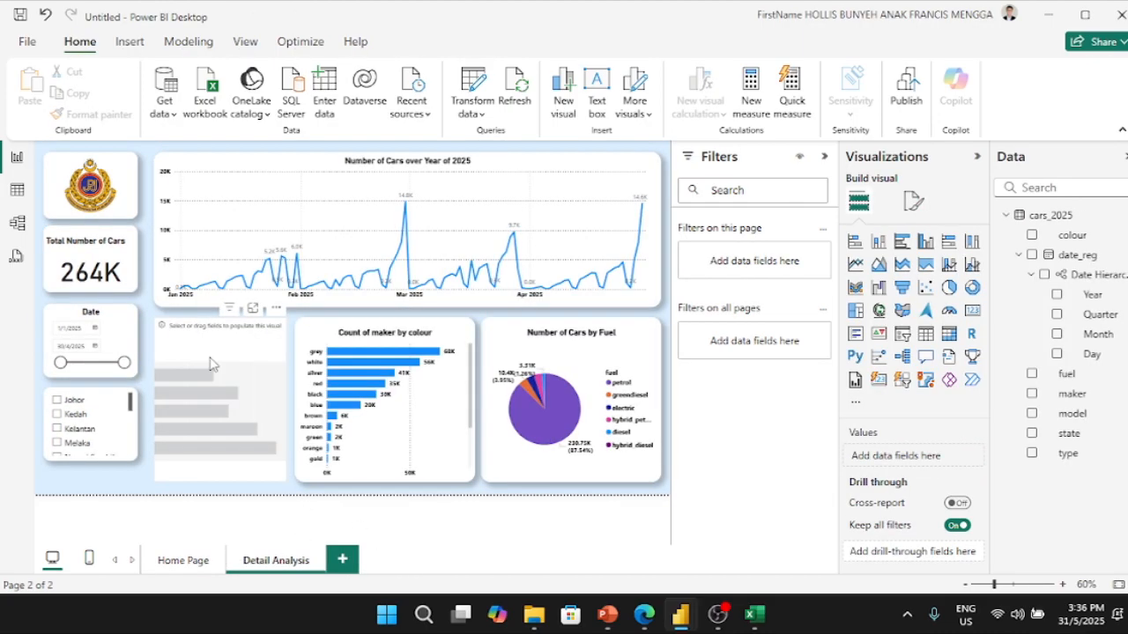
pyautogui.click(211, 378)
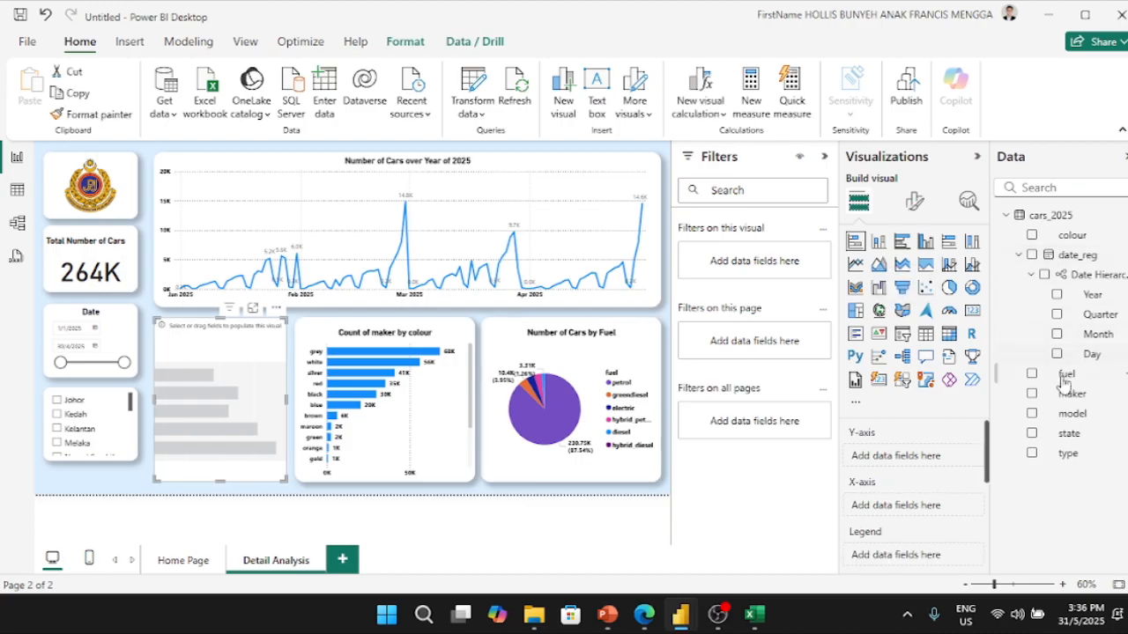
pyautogui.moveTo(1091, 423); pyautogui.dragTo(923, 461)
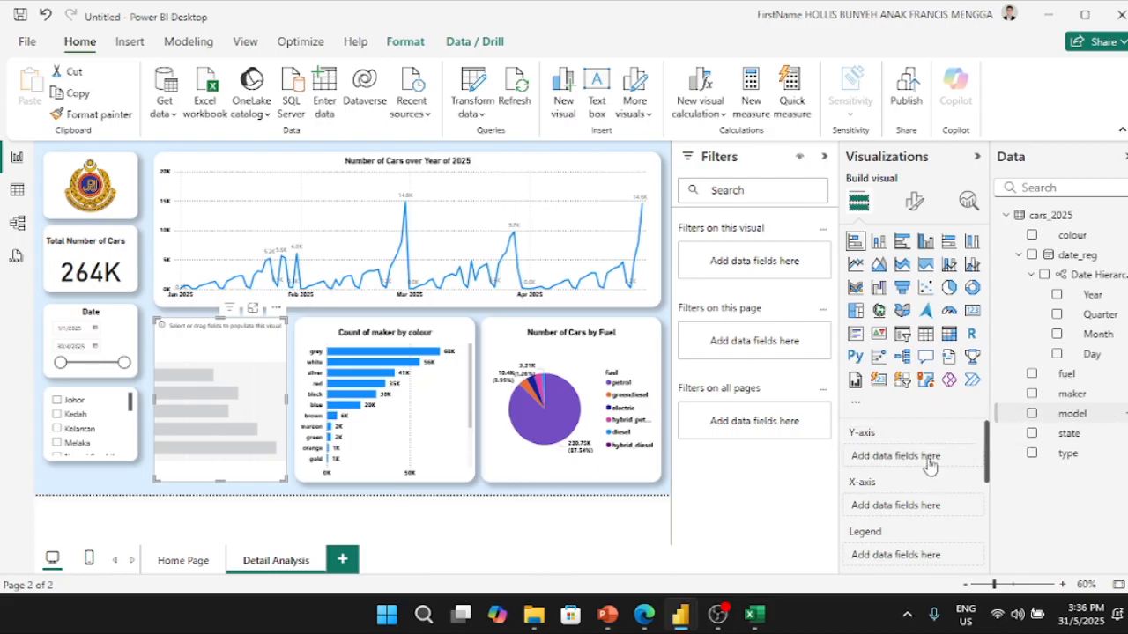
pyautogui.moveTo(1080, 399); pyautogui.dragTo(930, 519)
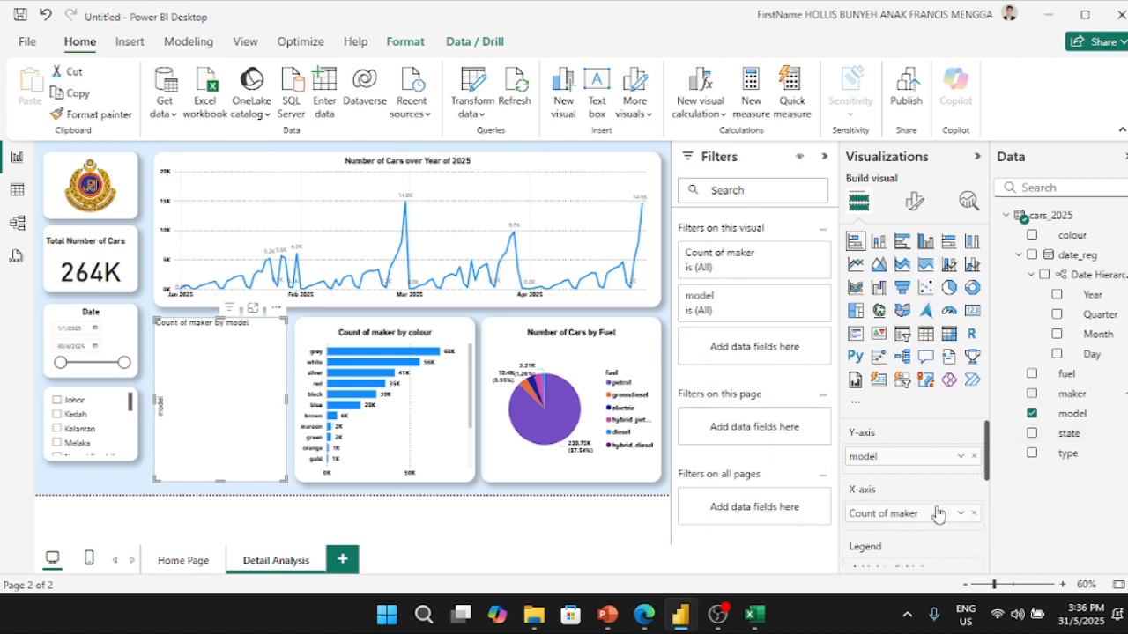
pyautogui.click(973, 514)
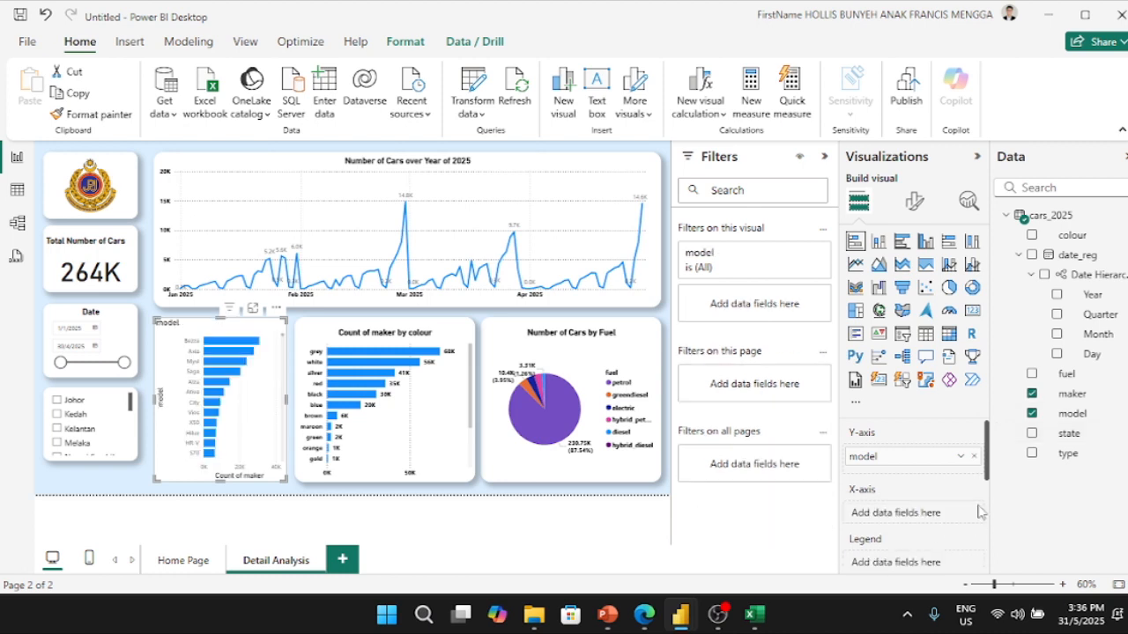
pyautogui.click(973, 456)
# - Plot the count of model by maker in the empty bar chart, then widen it and narrow the neighbouring colour bar chart to fit
pyautogui.moveTo(1085, 416); pyautogui.dragTo(945, 463)
pyautogui.moveTo(1068, 394)
pyautogui.mouseDown()
pyautogui.moveTo(923, 514)
pyautogui.moveTo(959, 513)
pyautogui.moveTo(923, 461)
pyautogui.moveTo(908, 476)
pyautogui.moveTo(927, 533)
pyautogui.moveTo(911, 532)
pyautogui.moveTo(925, 532)
pyautogui.mouseUp()
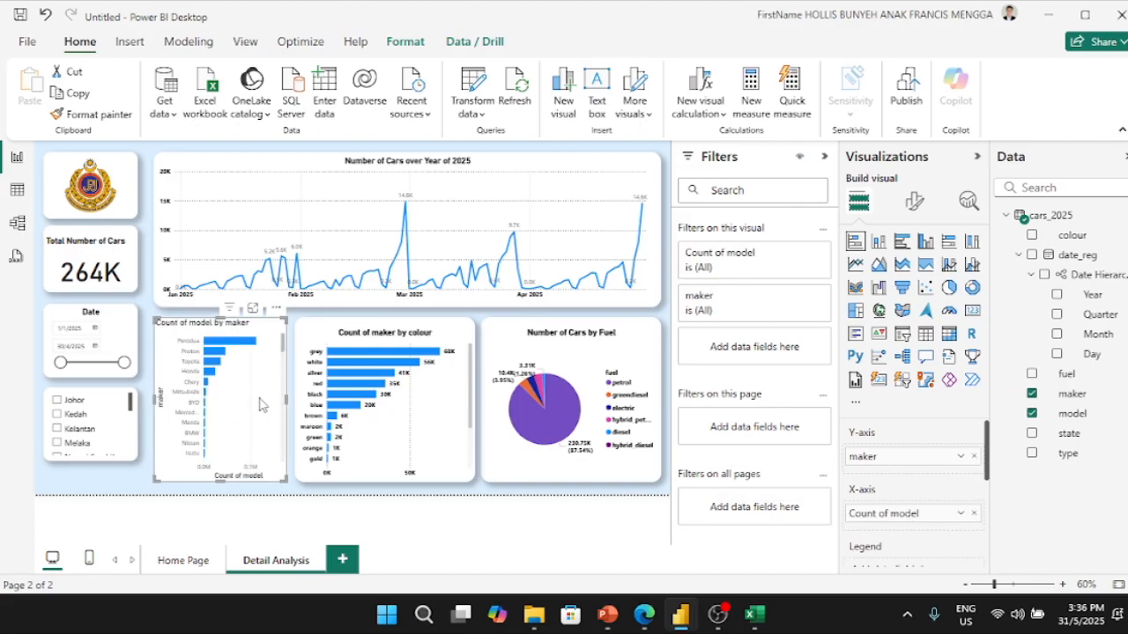
pyautogui.click(307, 401)
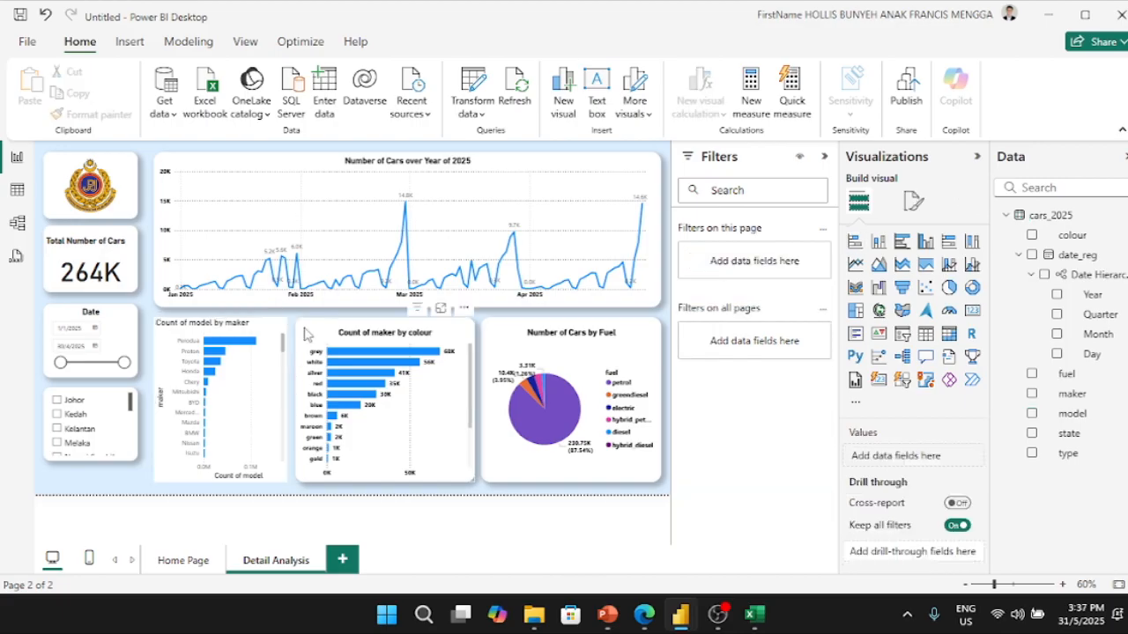
pyautogui.moveTo(293, 398)
pyautogui.mouseDown()
pyautogui.moveTo(311, 398)
pyautogui.moveTo(299, 406)
pyautogui.mouseUp()
pyautogui.click(287, 400)
# - Copy the colour bar chart's formatting onto the model-by-maker bar chart with Format Painter
pyautogui.click(353, 334)
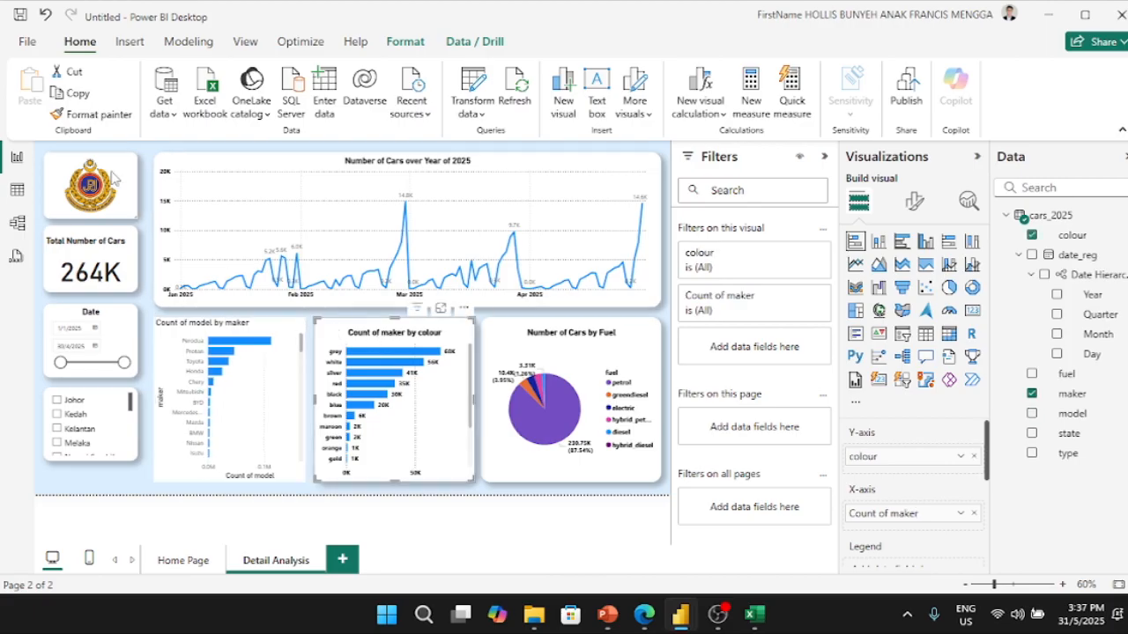
pyautogui.click(105, 123)
pyautogui.click(176, 343)
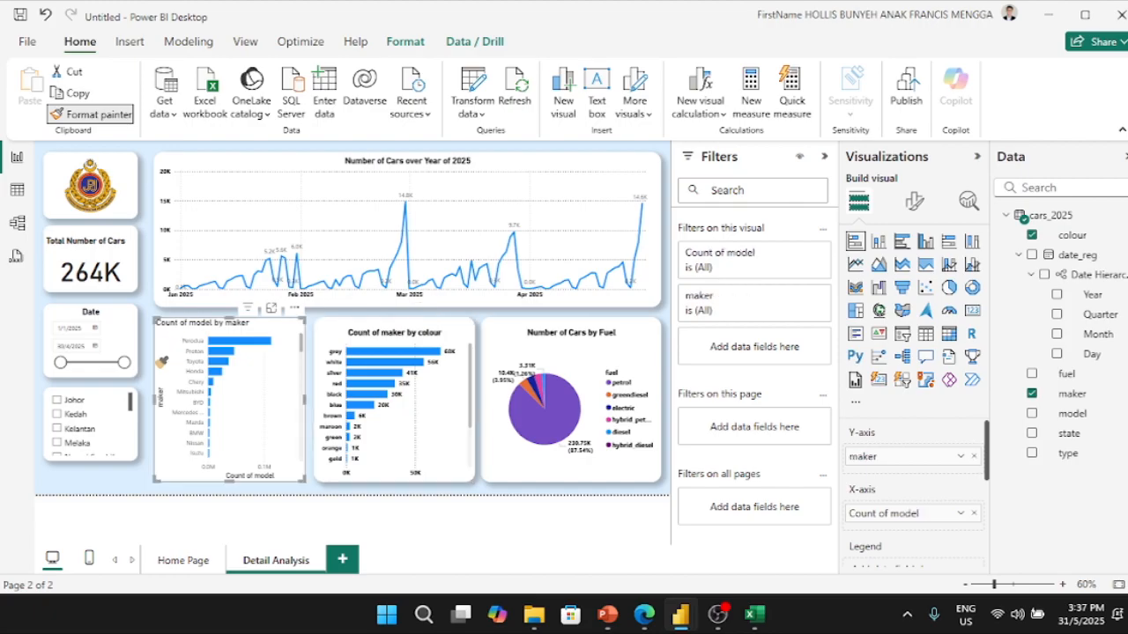
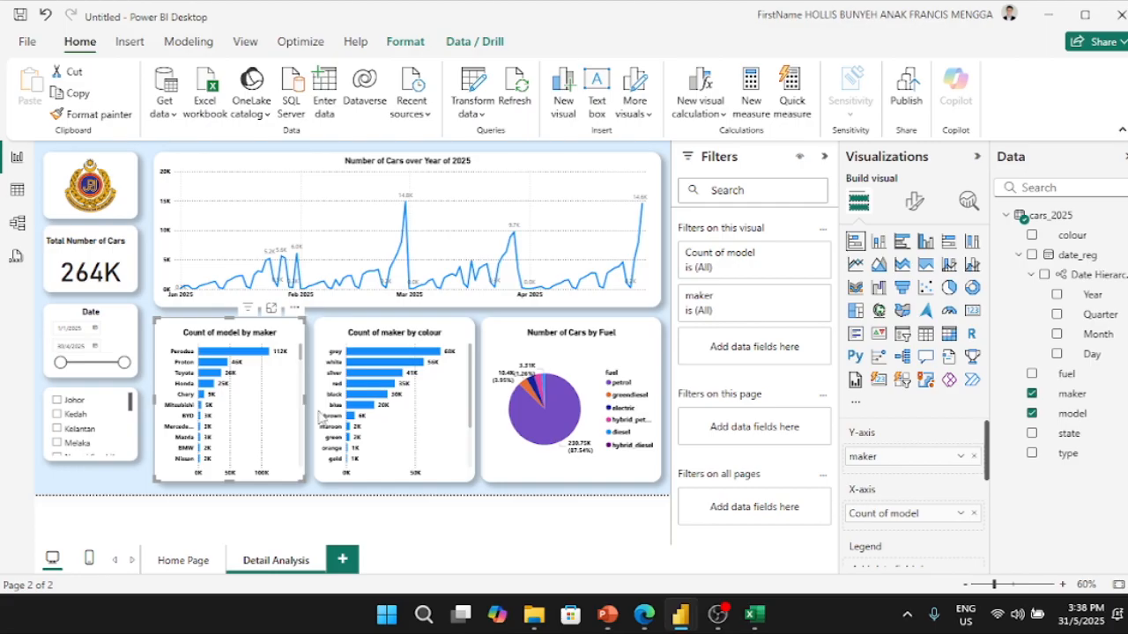
# - Nudge the Date and state slicers down slightly to adjust their spacing beneath the total card
pyautogui.moveTo(736, 615)
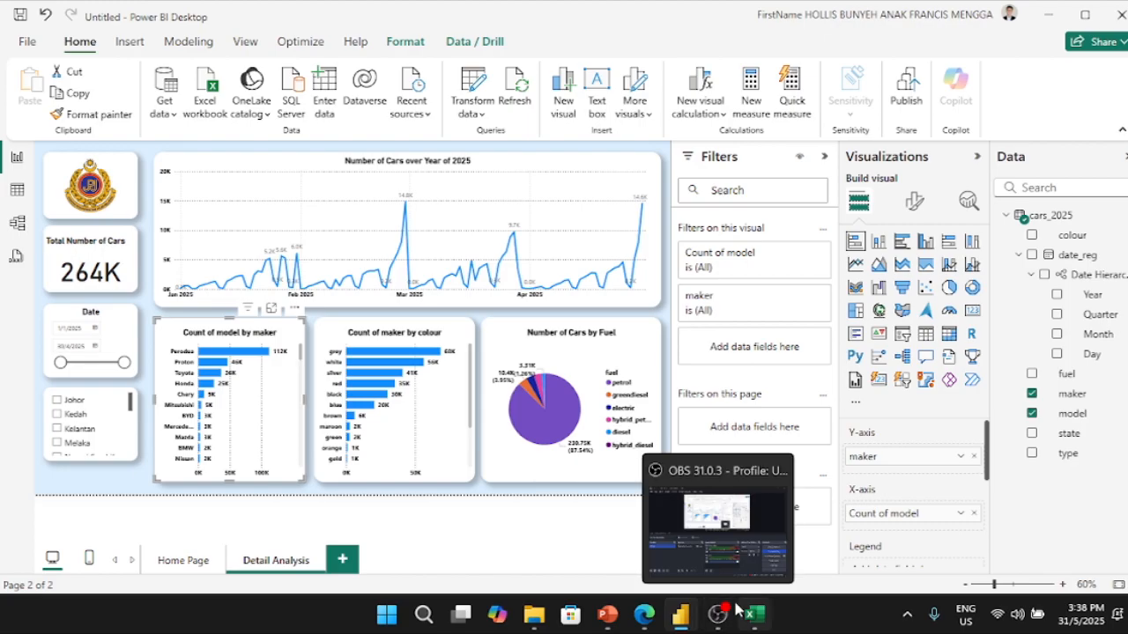
pyautogui.click(113, 319)
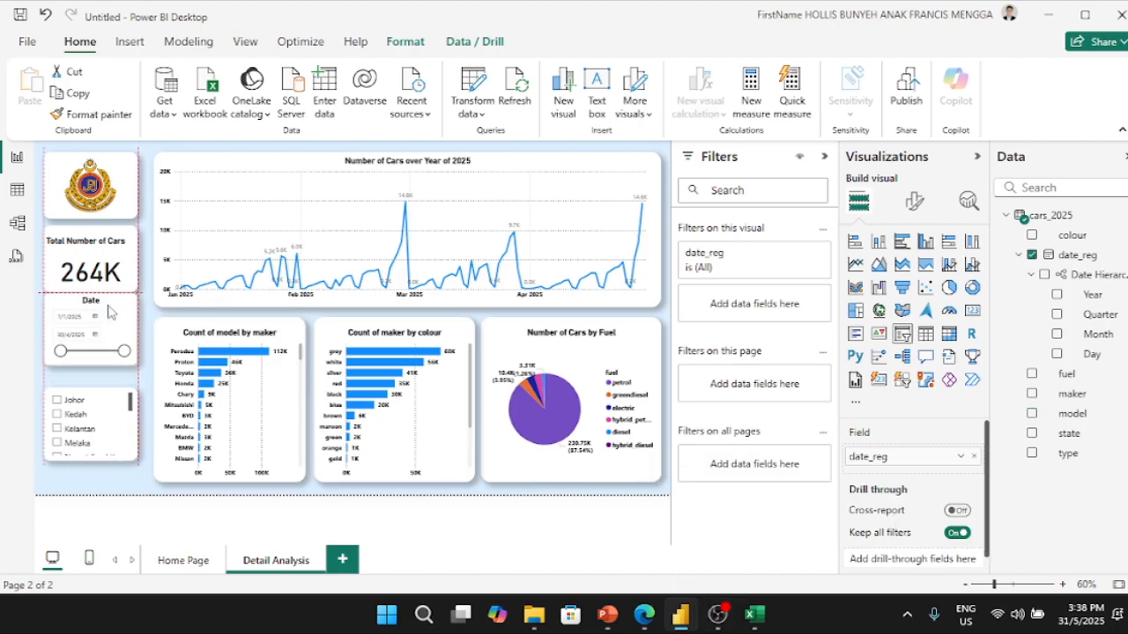
pyautogui.click(108, 404)
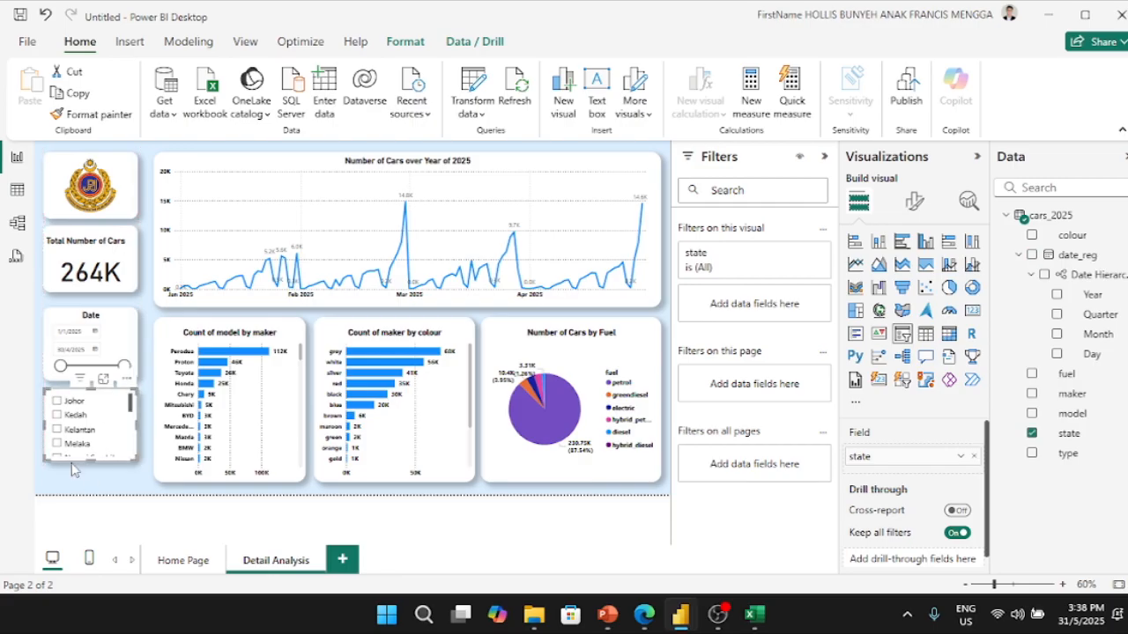
# - Insert a blank button and place it directly beneath the state slicer
pyautogui.click(129, 41)
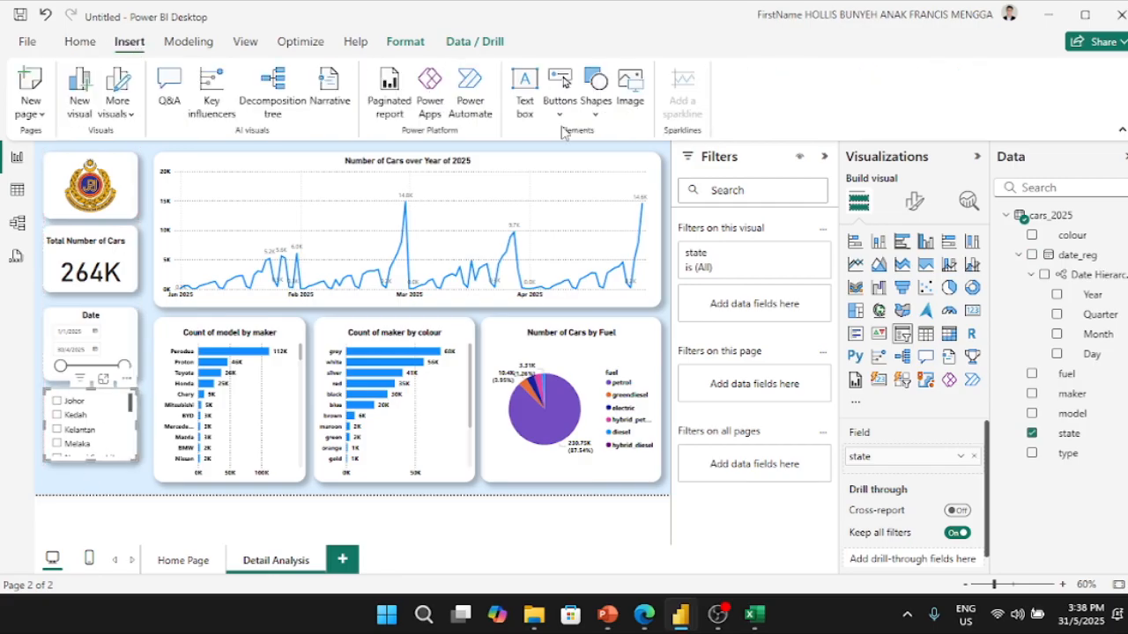
pyautogui.click(560, 98)
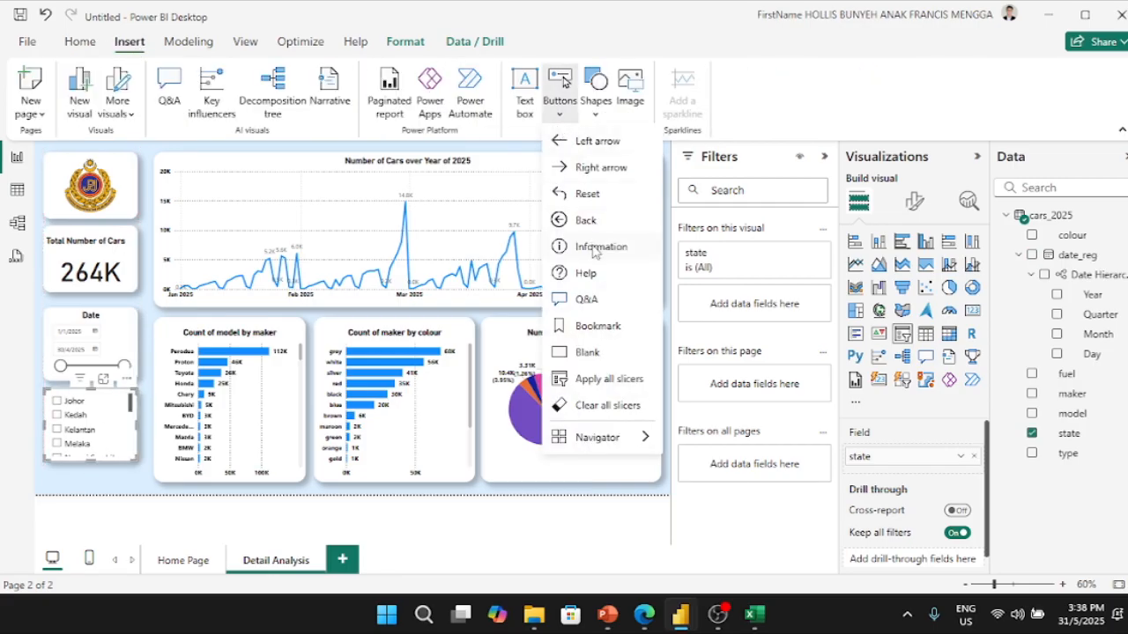
pyautogui.click(581, 353)
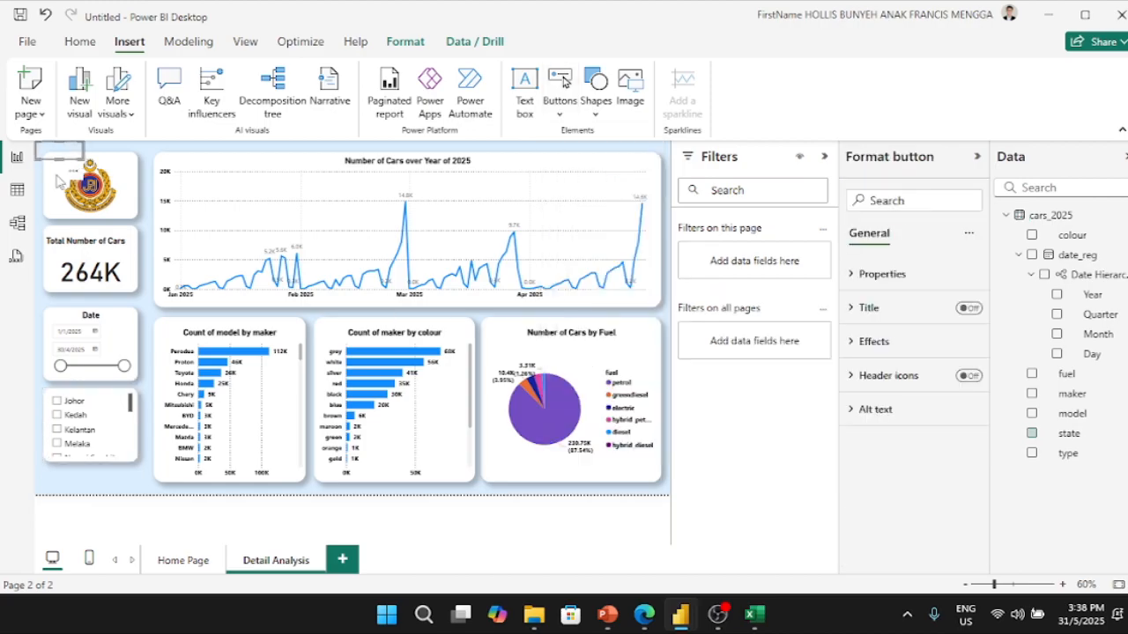
pyautogui.moveTo(67, 154); pyautogui.dragTo(97, 487)
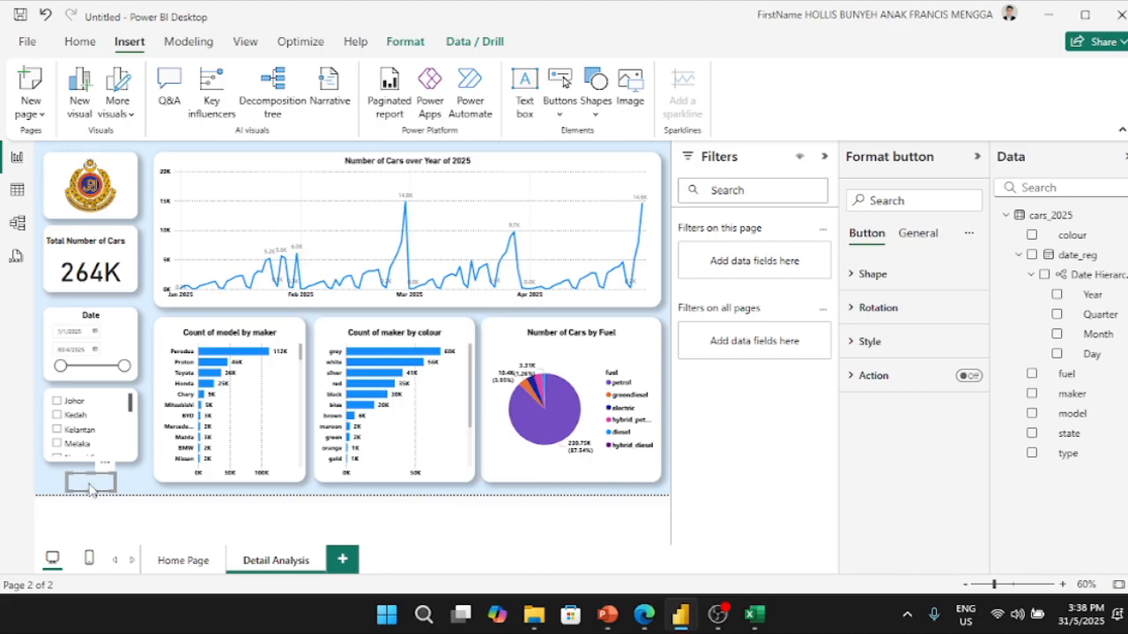
# - Turn on the button's text in its default state and set it to "Home Page"
pyautogui.click(917, 234)
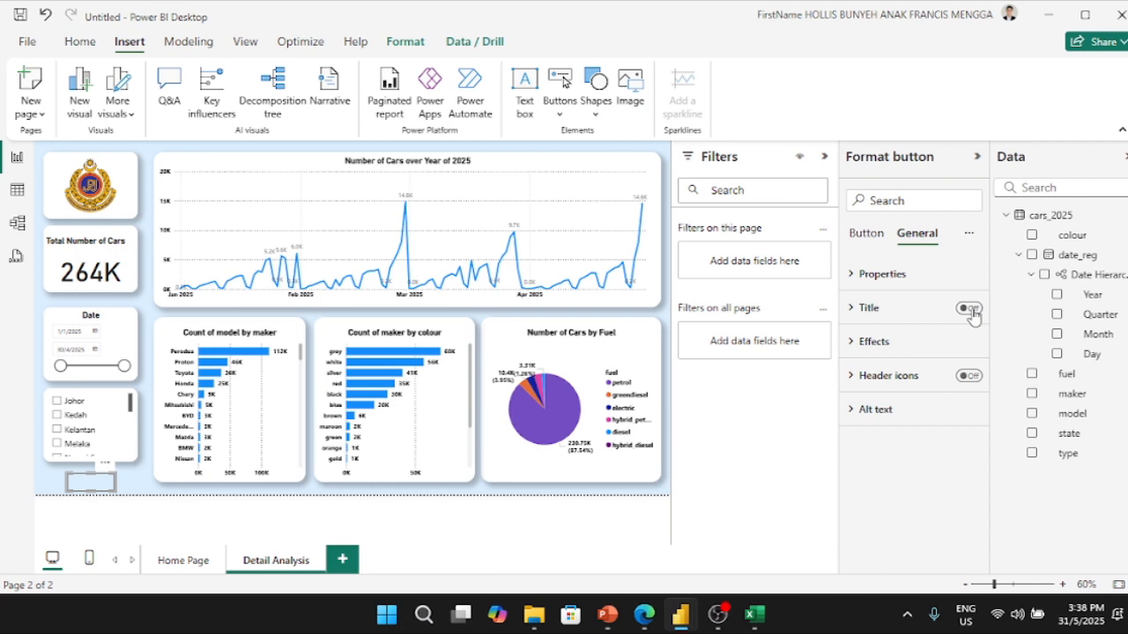
pyautogui.click(867, 234)
pyautogui.click(872, 277)
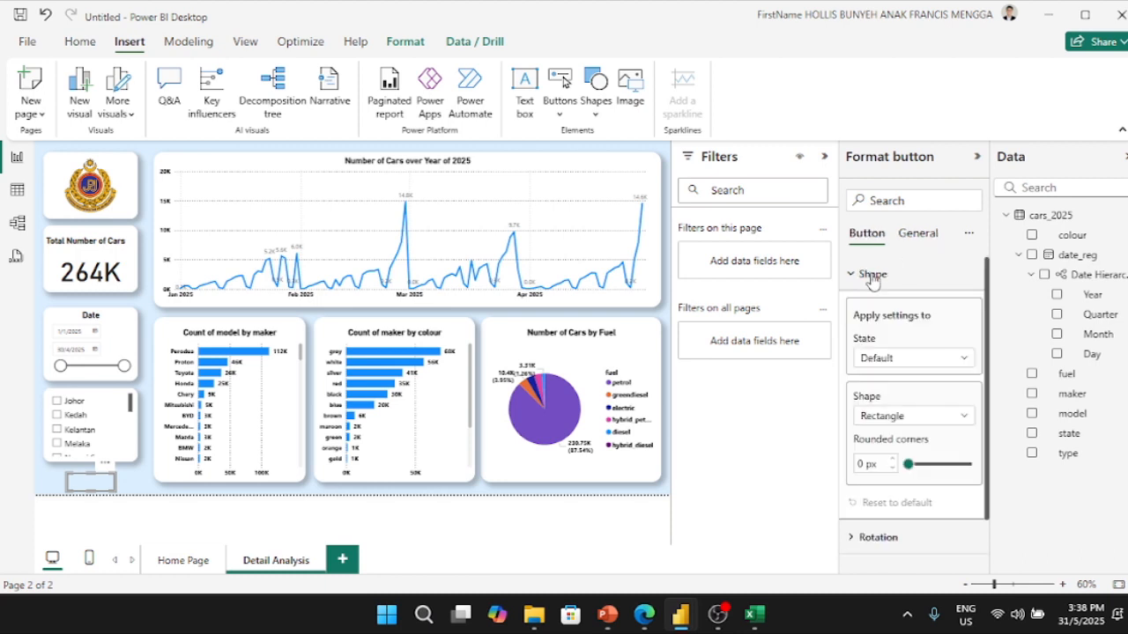
pyautogui.click(872, 274)
pyautogui.click(871, 341)
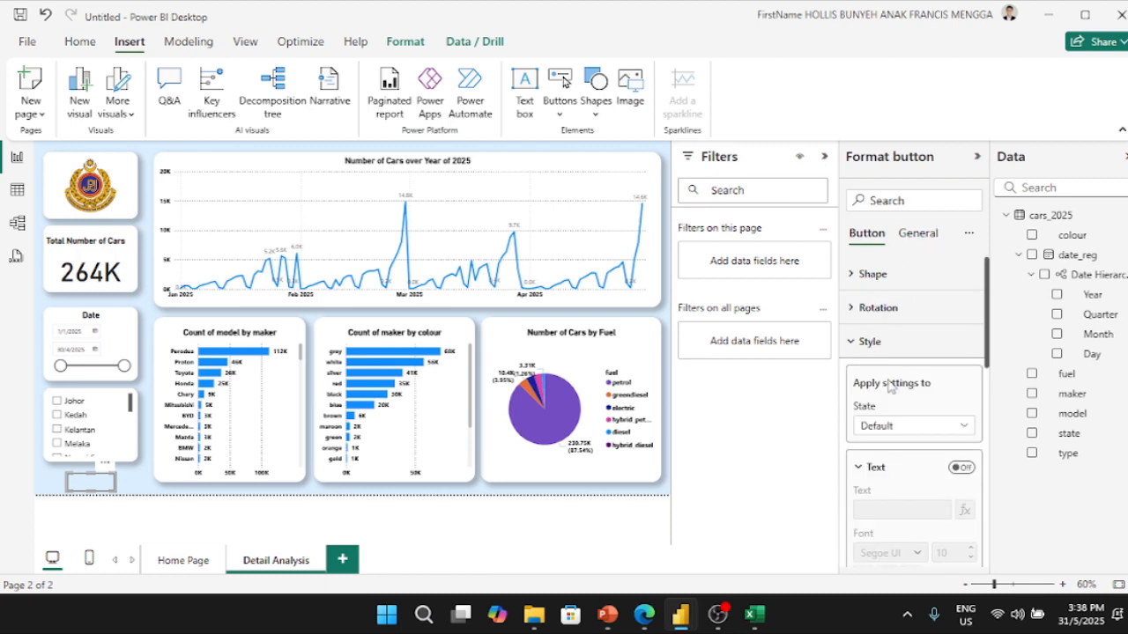
pyautogui.click(961, 467)
pyautogui.click(895, 510)
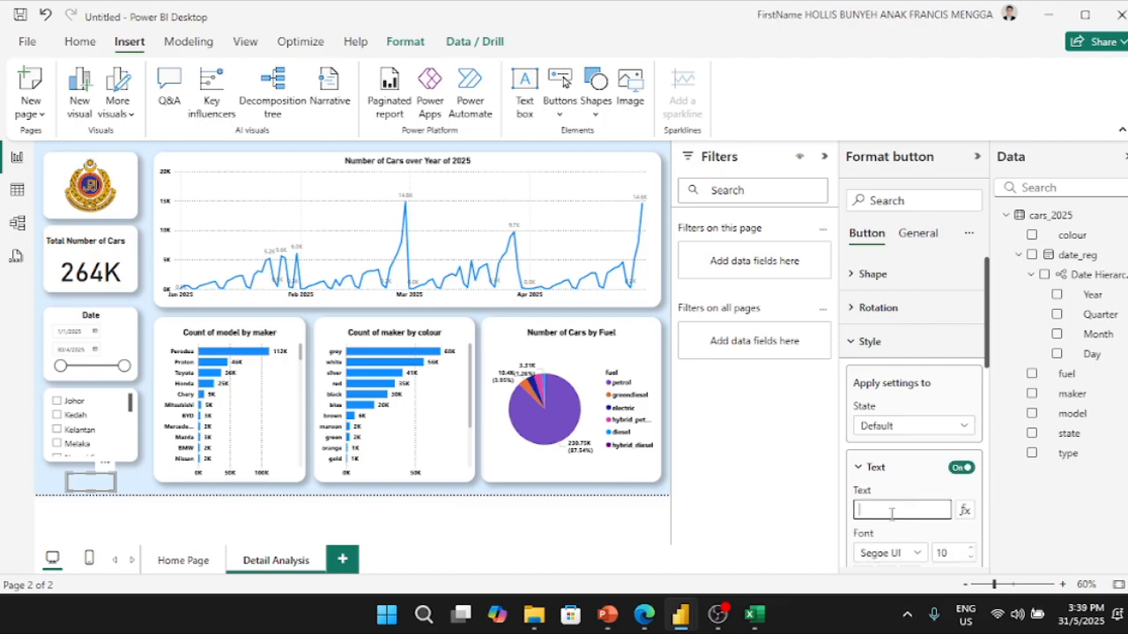
pyautogui.write('Home Page')
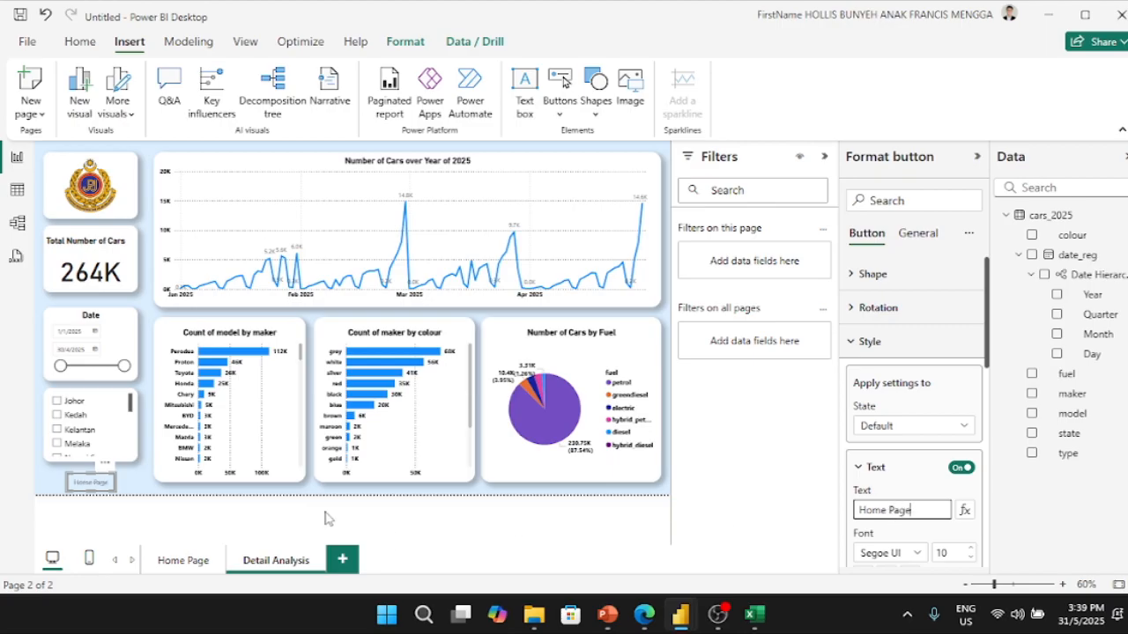
# - Move the button onto the line chart, give it the title "Home Page" and make it taller
pyautogui.moveTo(102, 484); pyautogui.dragTo(325, 216)
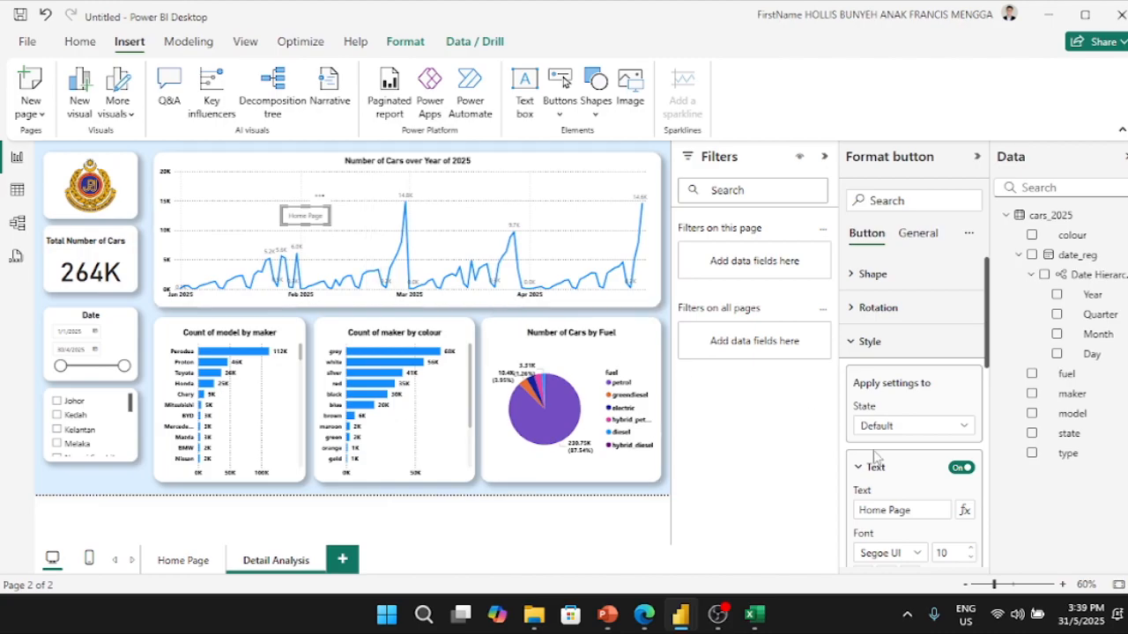
pyautogui.click(916, 233)
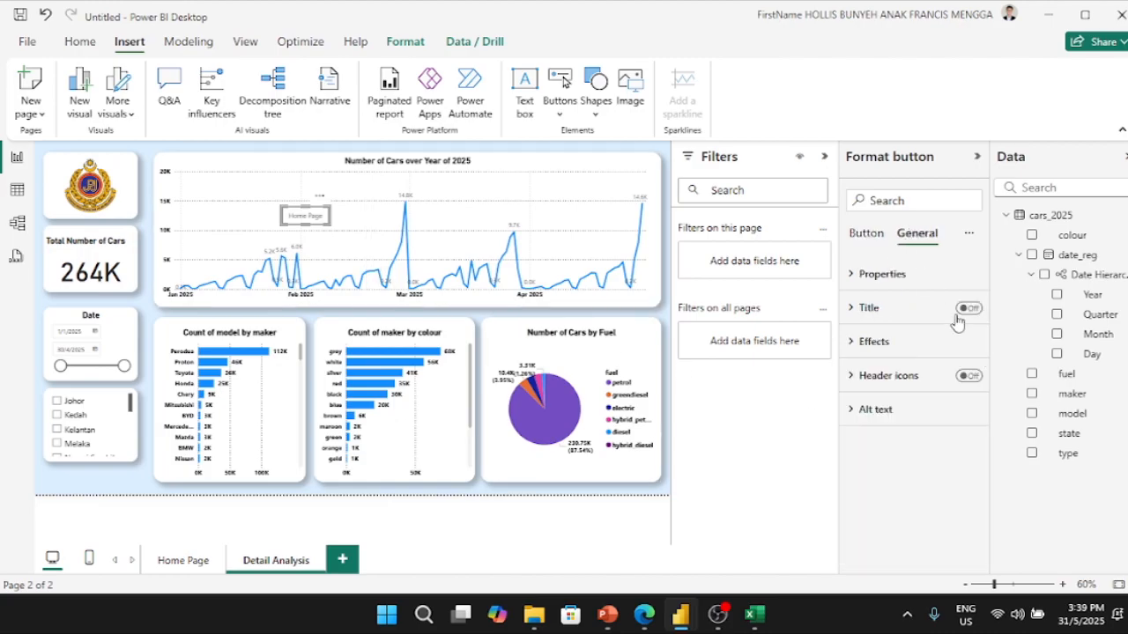
pyautogui.click(870, 308)
pyautogui.click(909, 387)
pyautogui.write('Home')
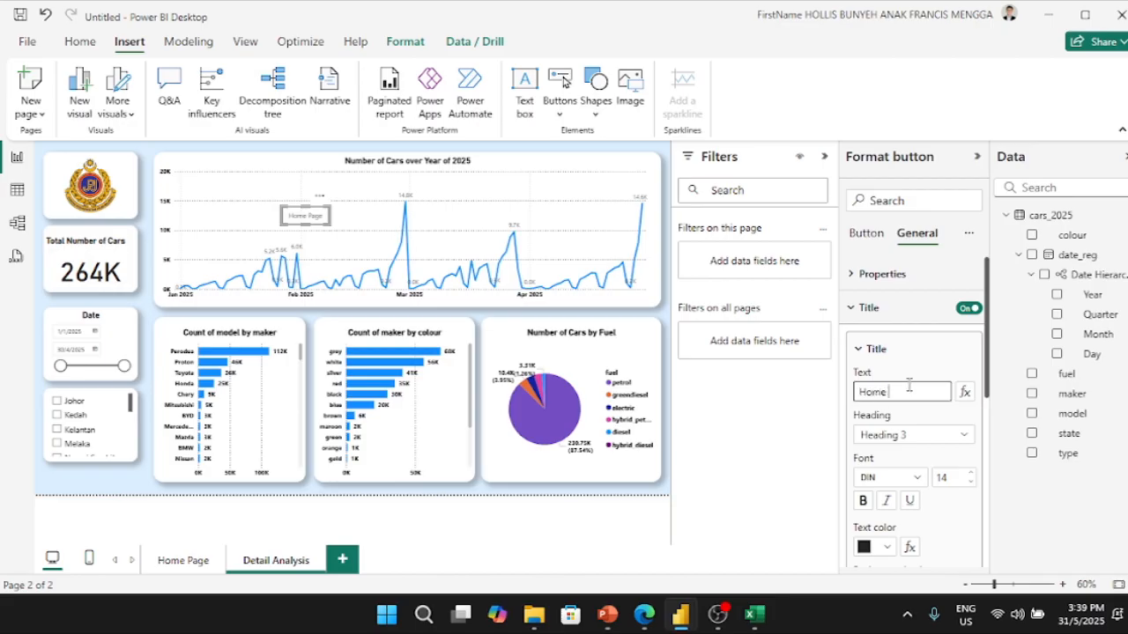
pyautogui.write(' Pa')
pyautogui.click(306, 275)
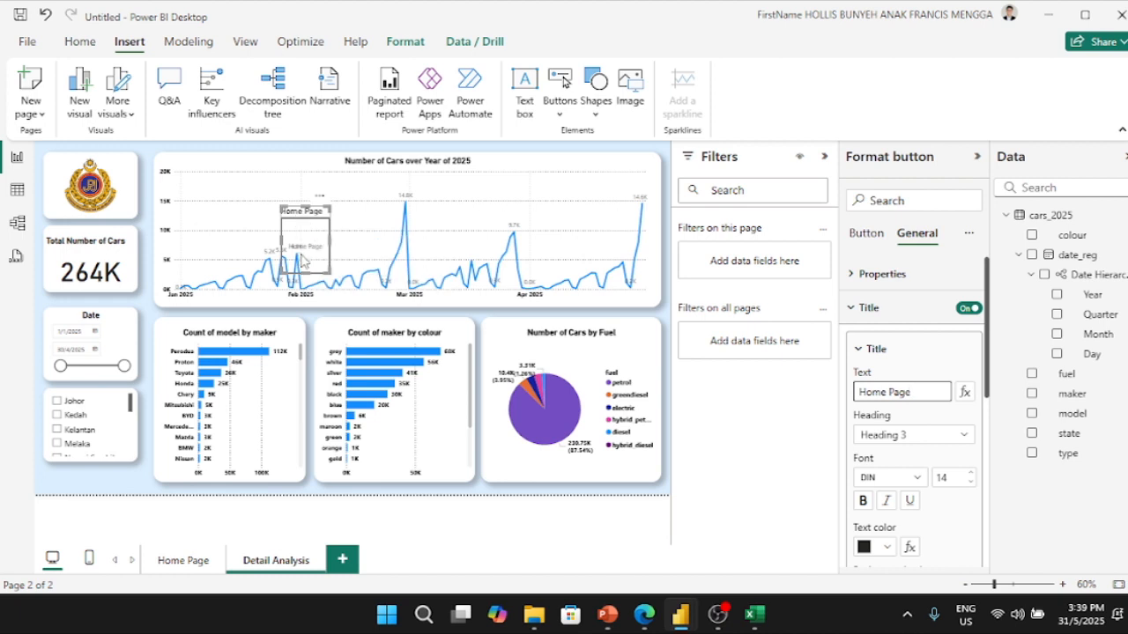
# - Turn off the button's title, reduce its height and return it to the space beneath the state slicer
pyautogui.click(968, 308)
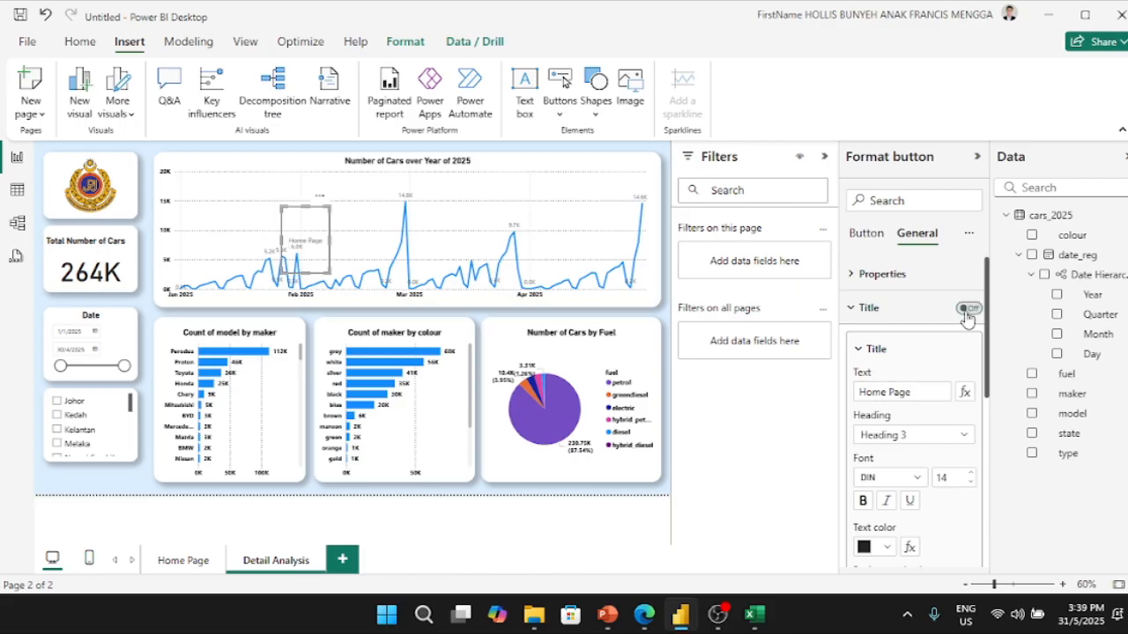
pyautogui.click(878, 238)
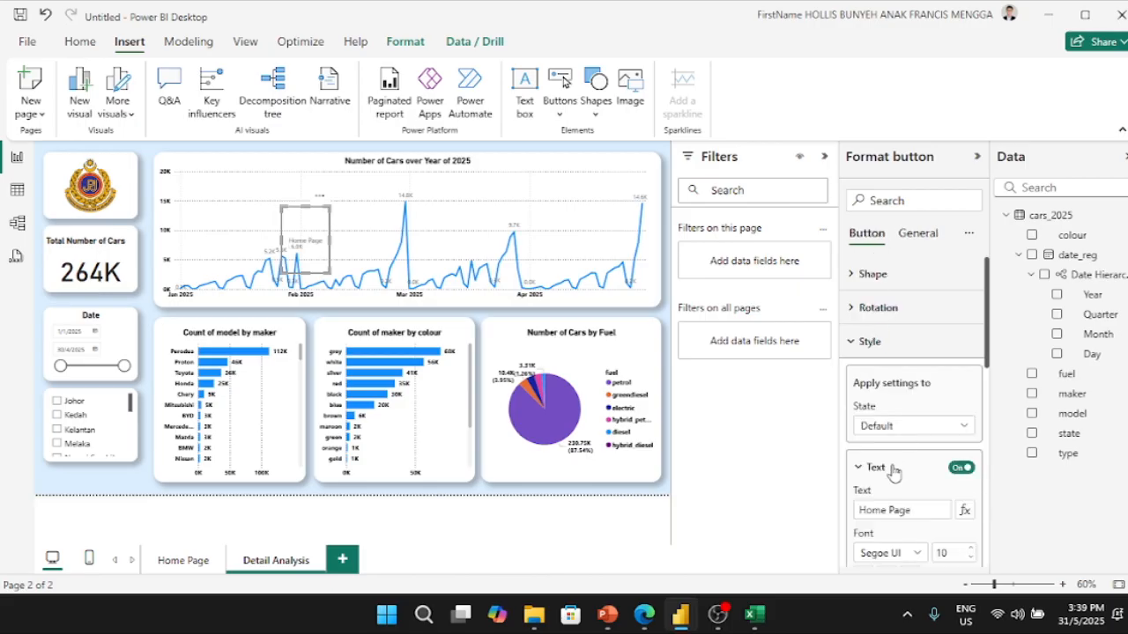
pyautogui.moveTo(299, 240); pyautogui.dragTo(85, 478)
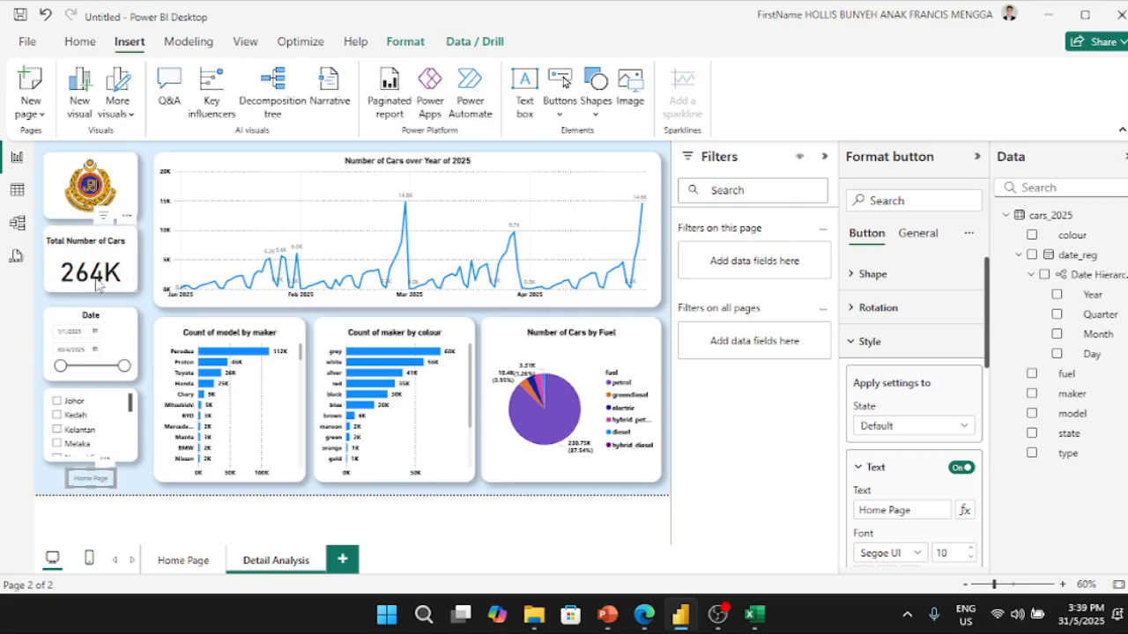
# - Copy the Total Number of Cars card's formatting onto the Home Page button and shift the button slightly down
pyautogui.click(136, 261)
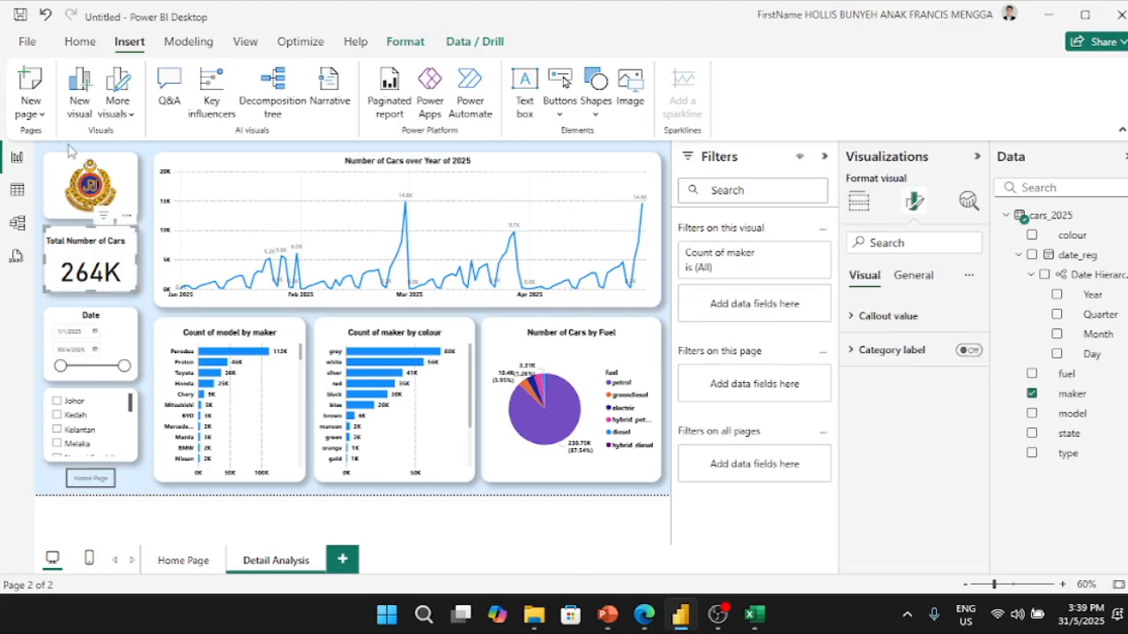
pyautogui.click(79, 42)
pyautogui.click(100, 117)
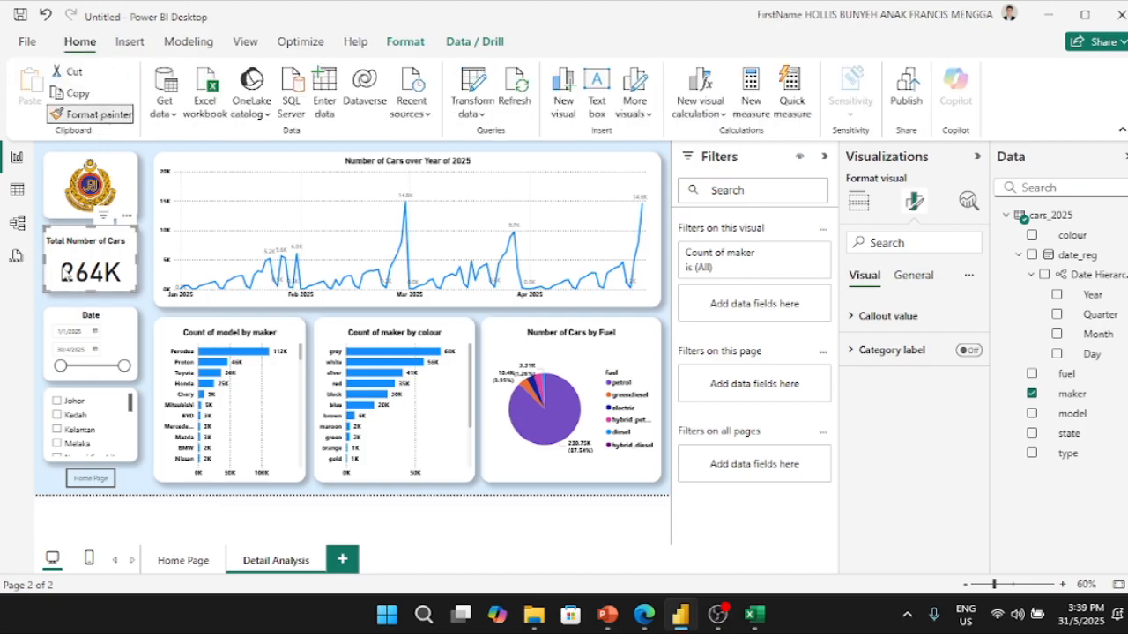
pyautogui.click(91, 480)
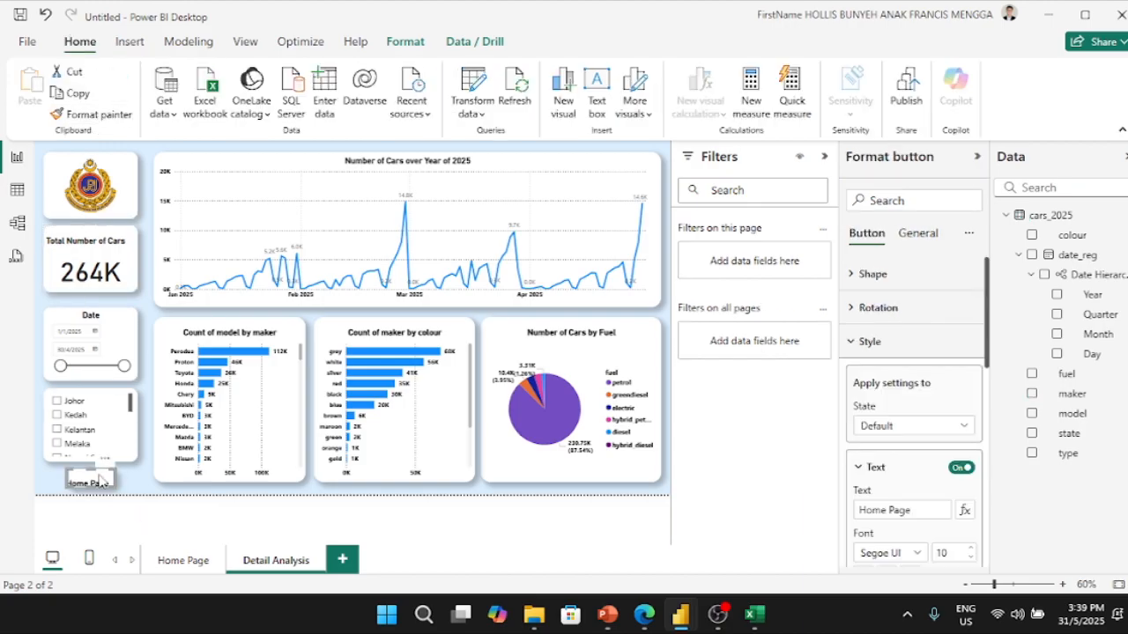
pyautogui.moveTo(89, 485); pyautogui.dragTo(88, 479)
pyautogui.moveTo(85, 481); pyautogui.dragTo(87, 481)
# - Set the Home Page button's top padding to 0 px
pyautogui.click(919, 232)
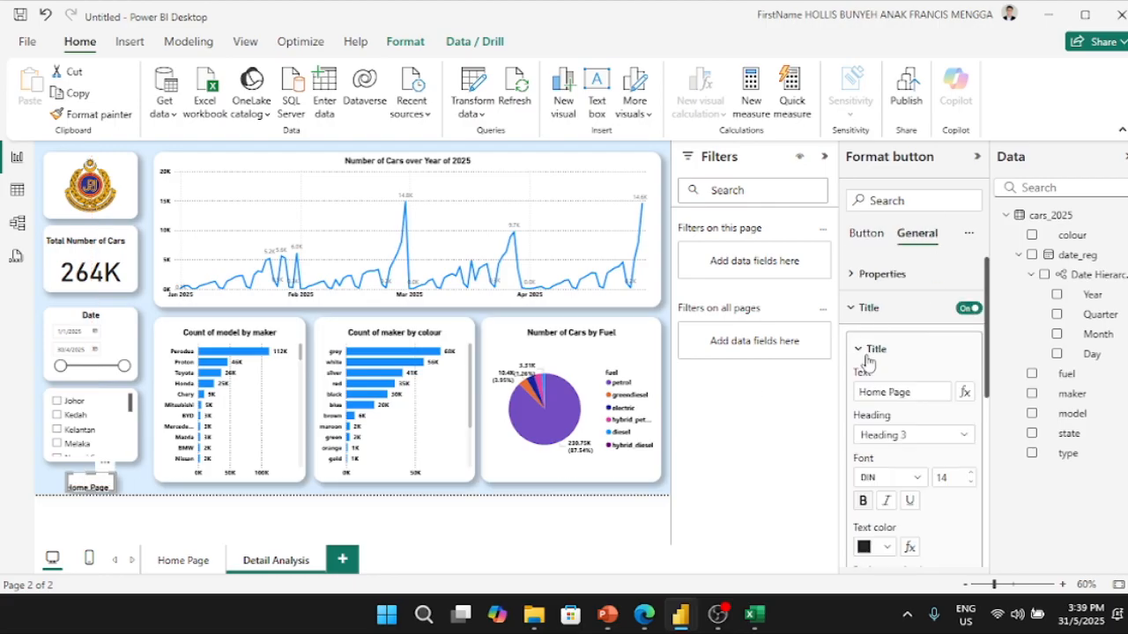
pyautogui.click(884, 274)
pyautogui.click(885, 507)
pyautogui.scroll(-2, 921, 435)
pyautogui.doubleClick(912, 342)
pyautogui.write('0')
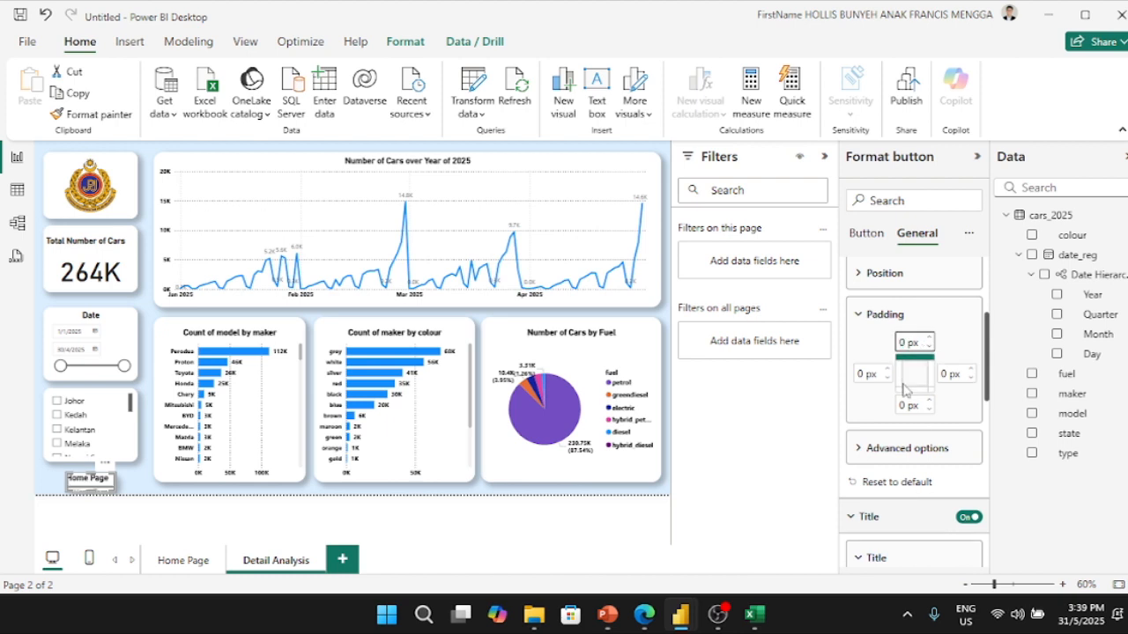
# - Shift the Home Page button slightly up and to the right beneath the state slicer, and turn off its title
pyautogui.click(129, 485)
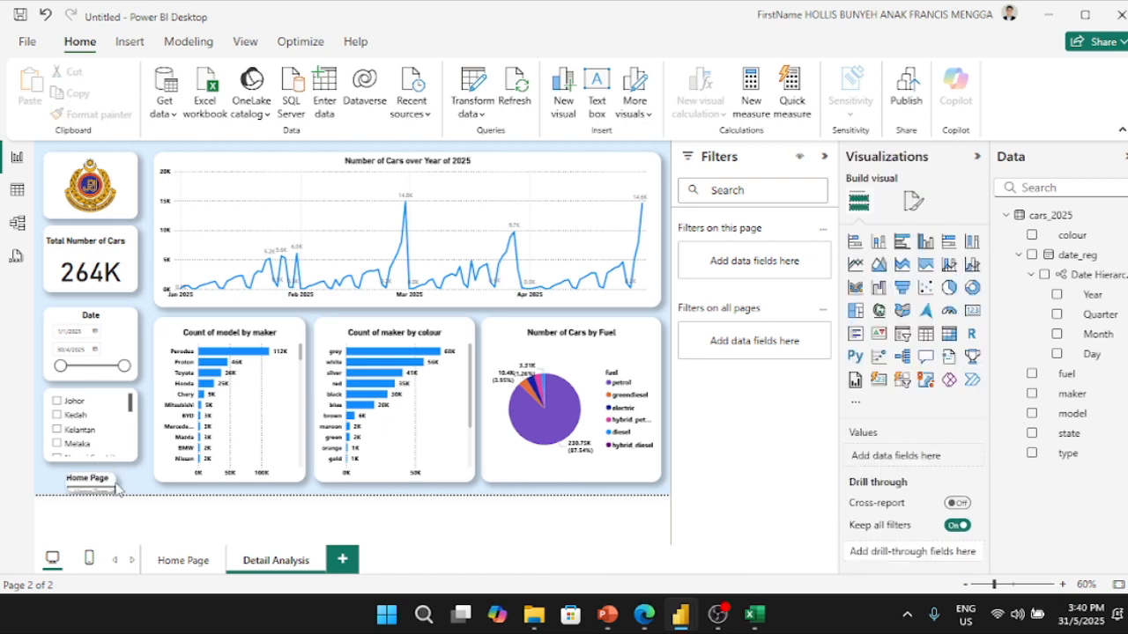
pyautogui.moveTo(102, 490); pyautogui.dragTo(113, 480)
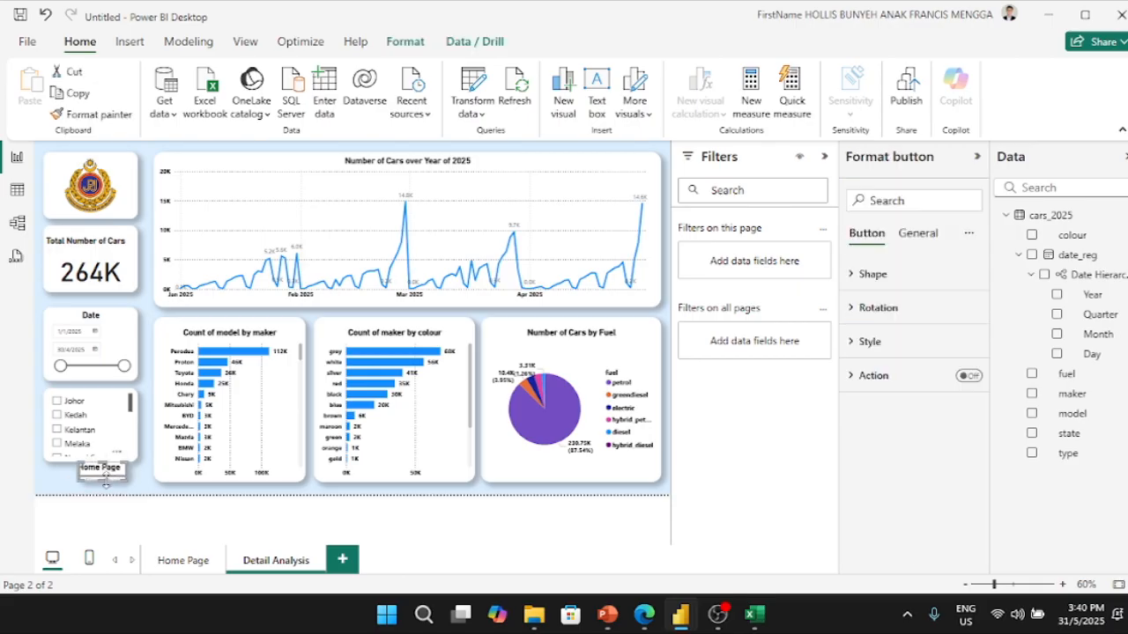
pyautogui.click(919, 234)
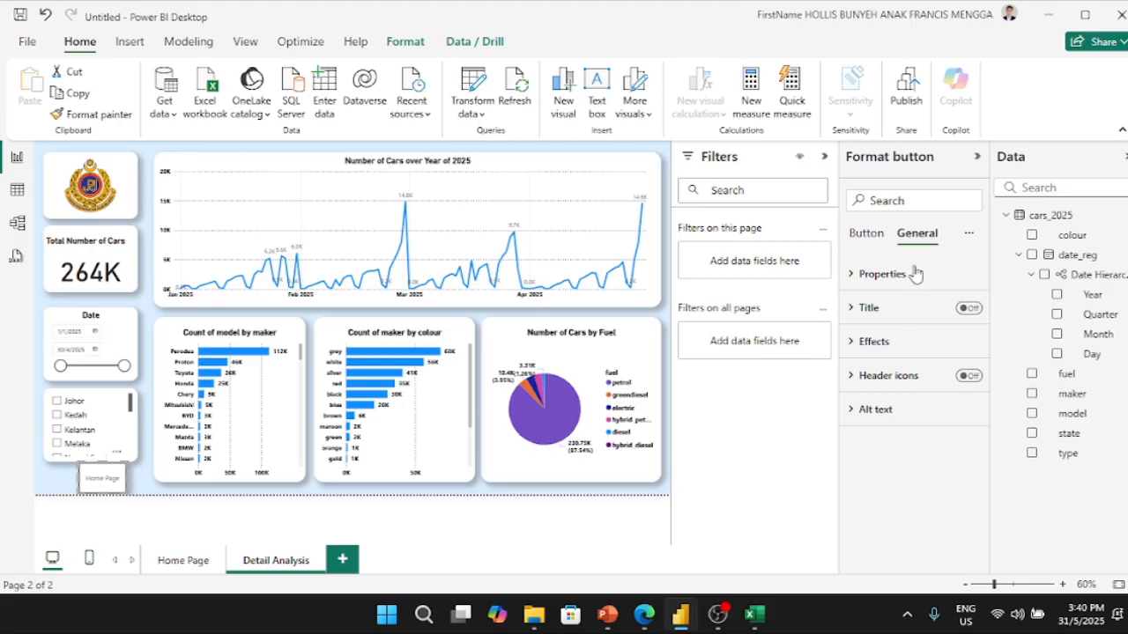
# - Make the Home Page button's text bold
pyautogui.click(866, 234)
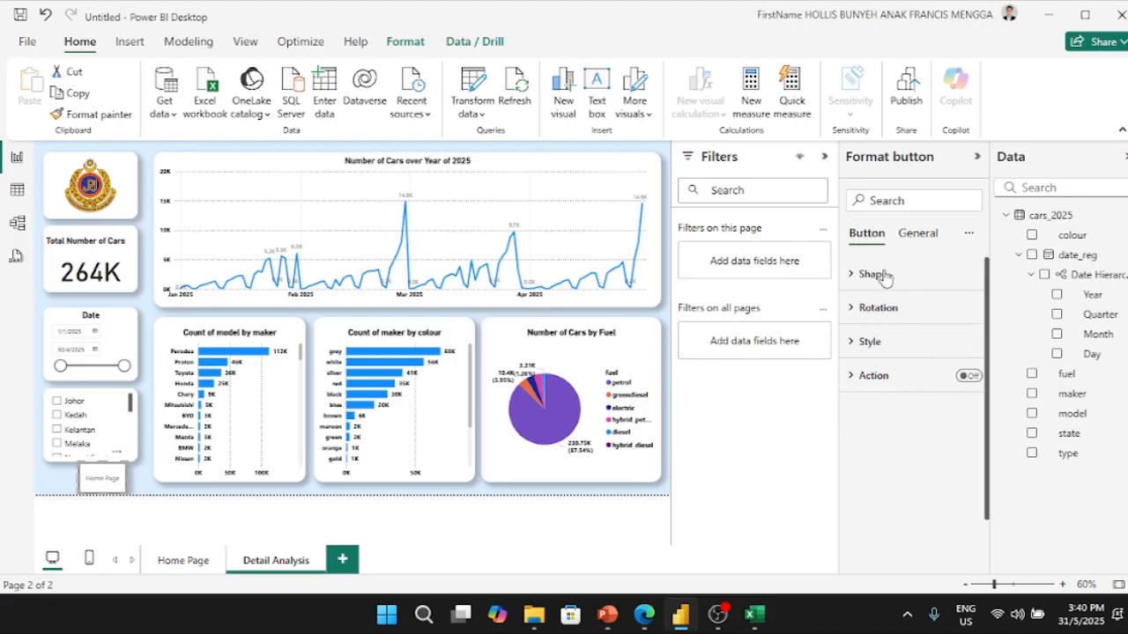
pyautogui.click(871, 343)
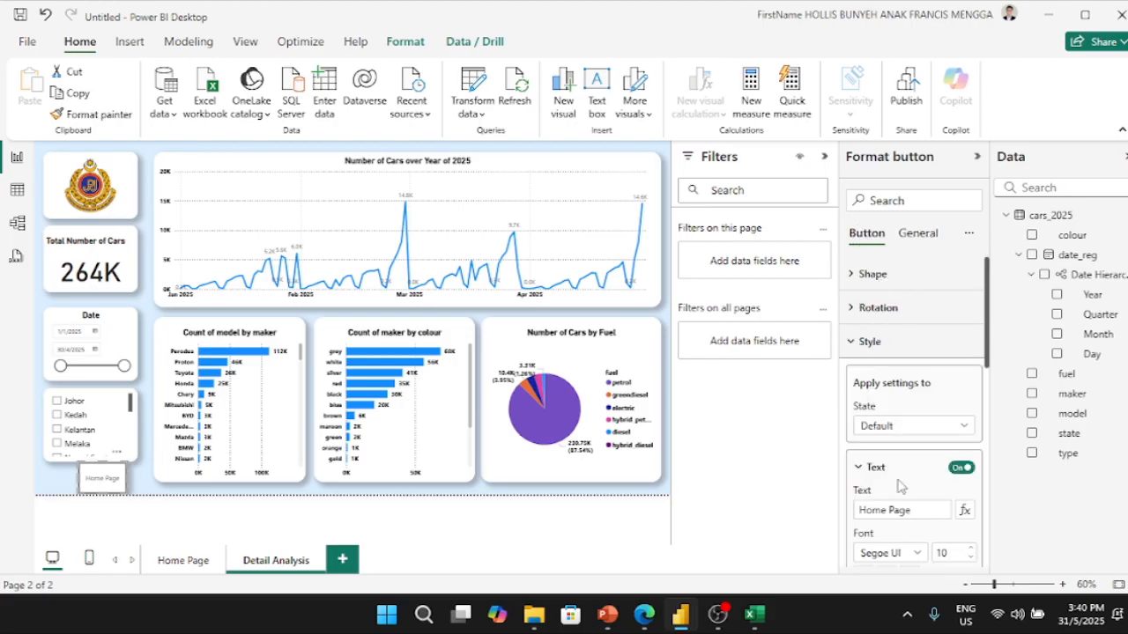
pyautogui.scroll(-3, 894, 487)
pyautogui.click(886, 430)
pyautogui.click(878, 364)
pyautogui.click(864, 385)
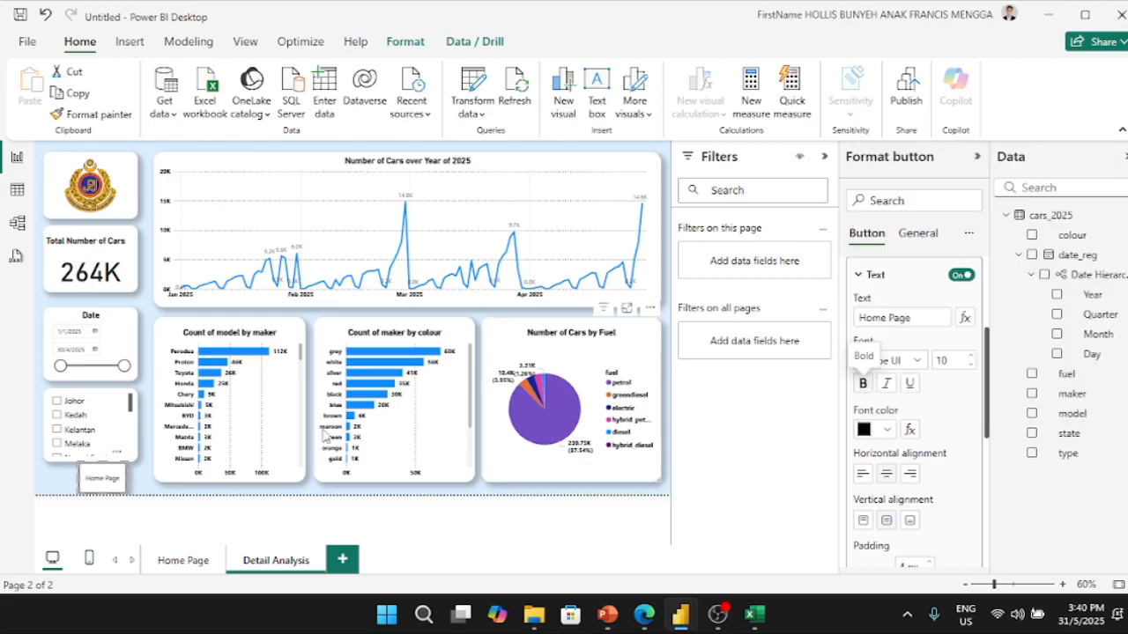
pyautogui.click(119, 512)
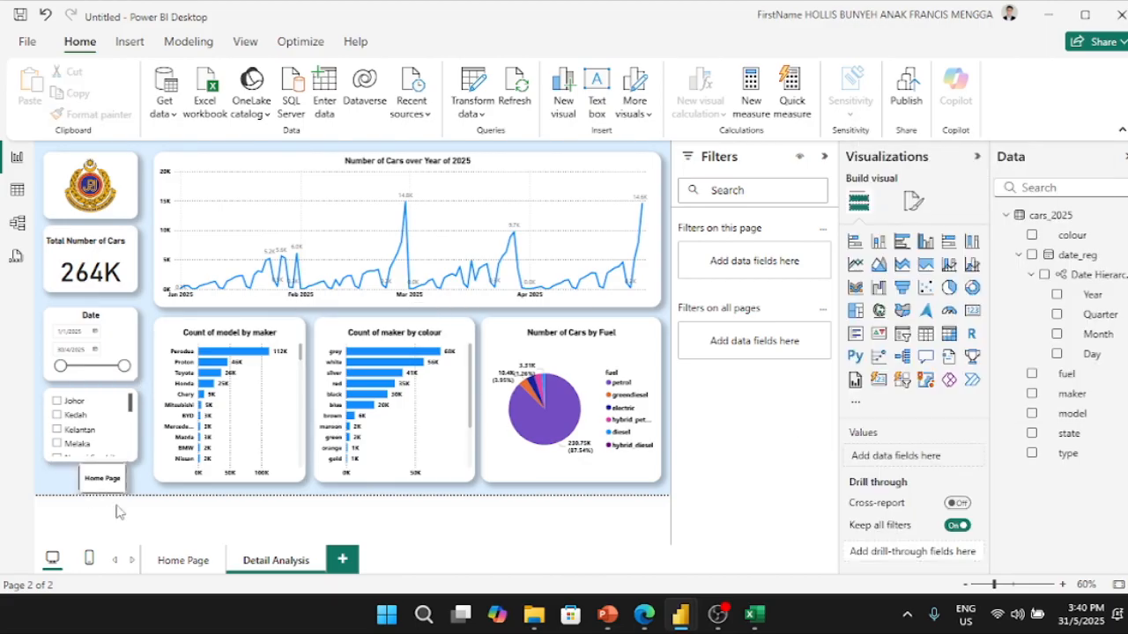
# - Turn on the Home Page button's shadow, try white as its color and change it to black
pyautogui.click(102, 476)
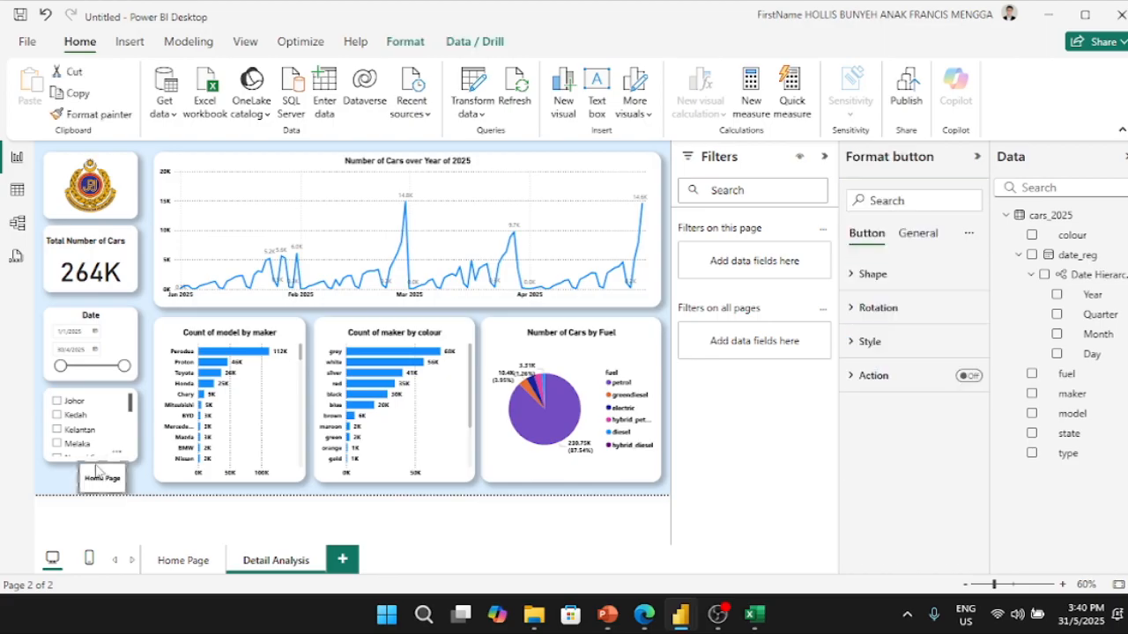
pyautogui.click(875, 348)
pyautogui.scroll(-10, 911, 466)
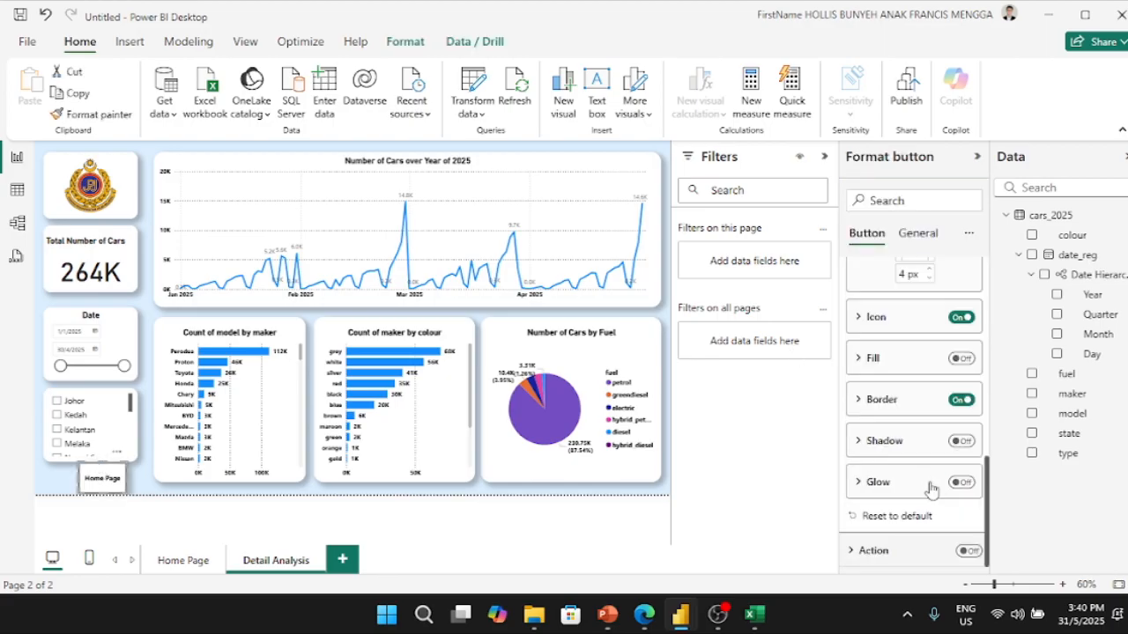
pyautogui.click(961, 441)
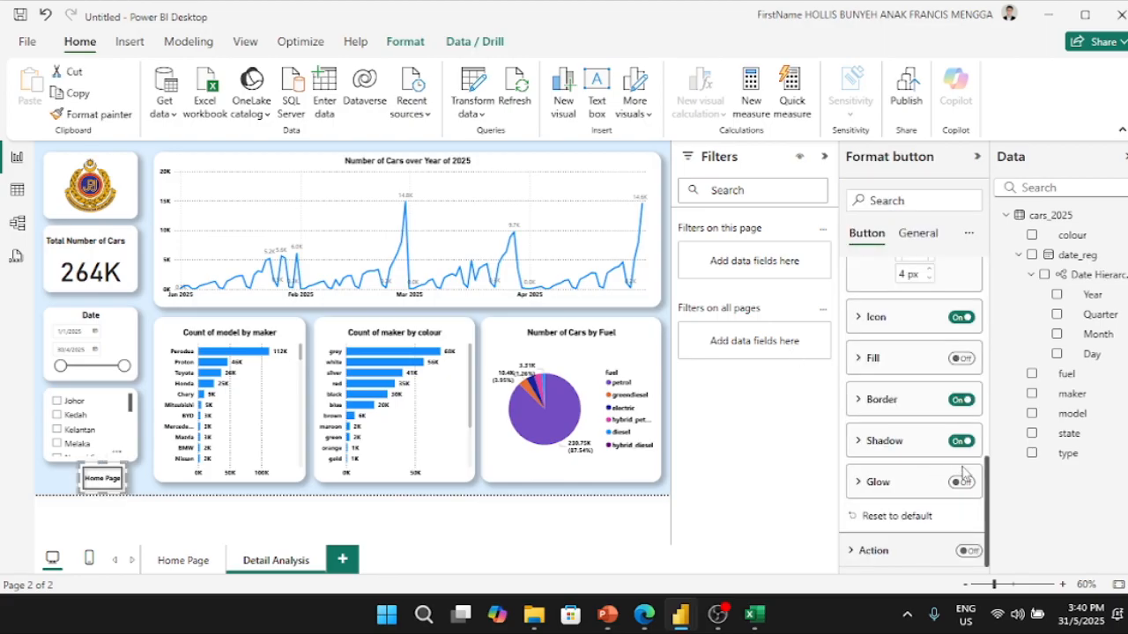
pyautogui.click(890, 446)
pyautogui.click(881, 486)
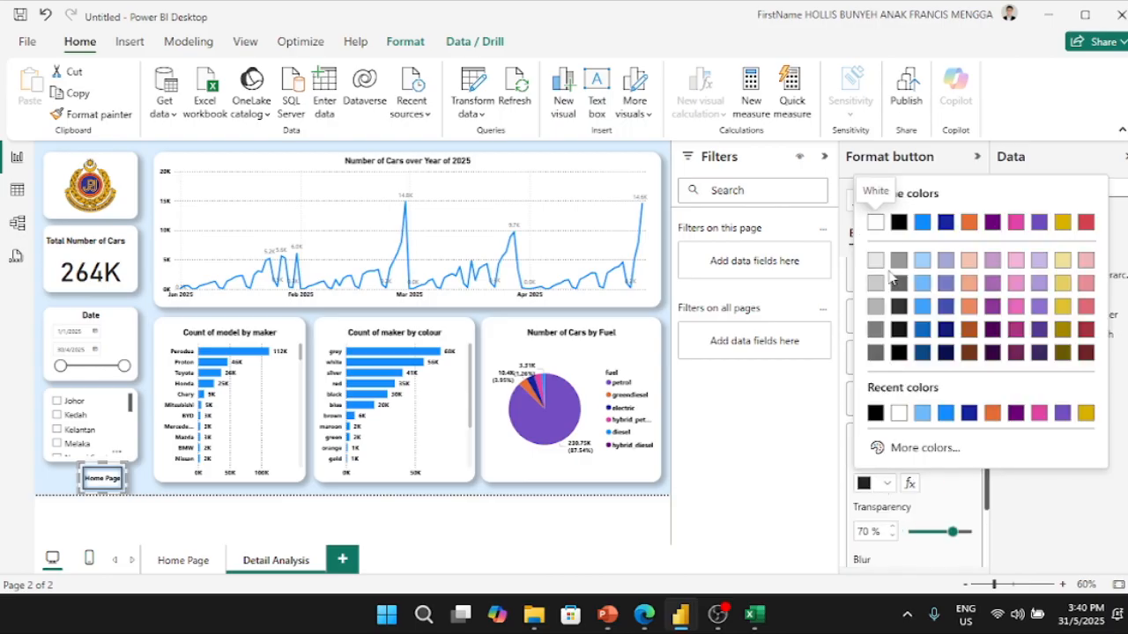
pyautogui.click(874, 221)
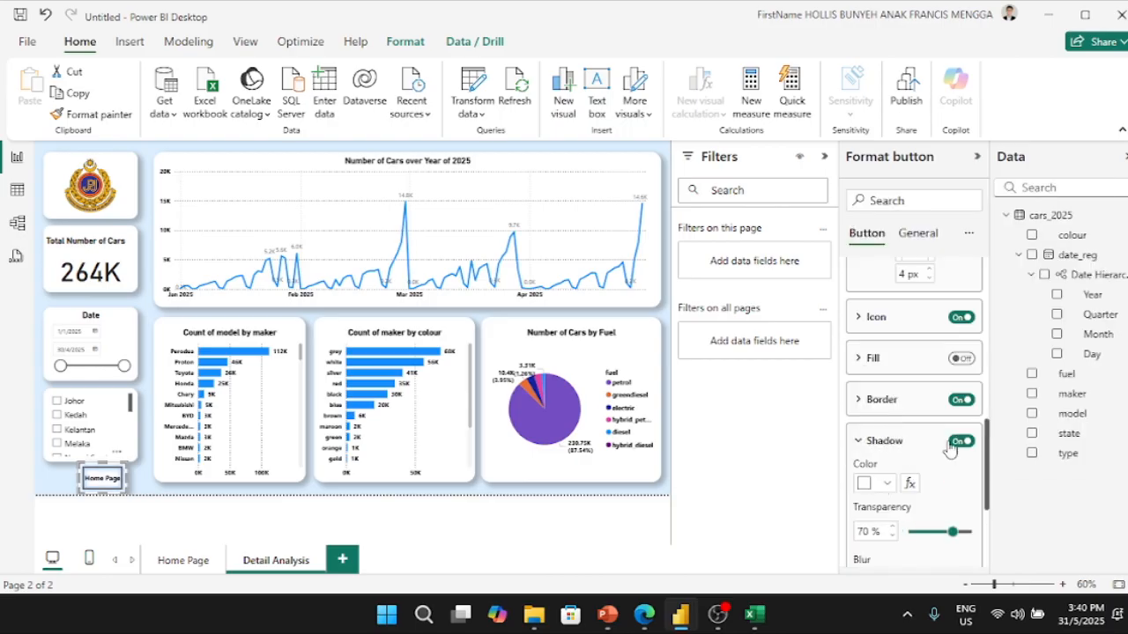
pyautogui.click(883, 483)
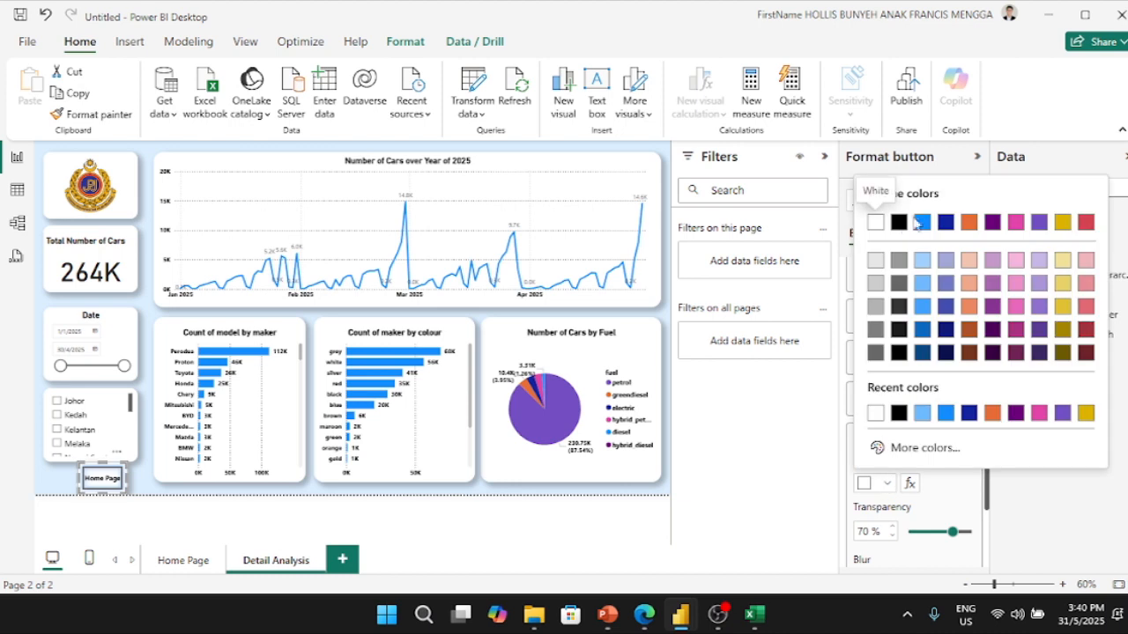
pyautogui.click(892, 220)
pyautogui.click(886, 442)
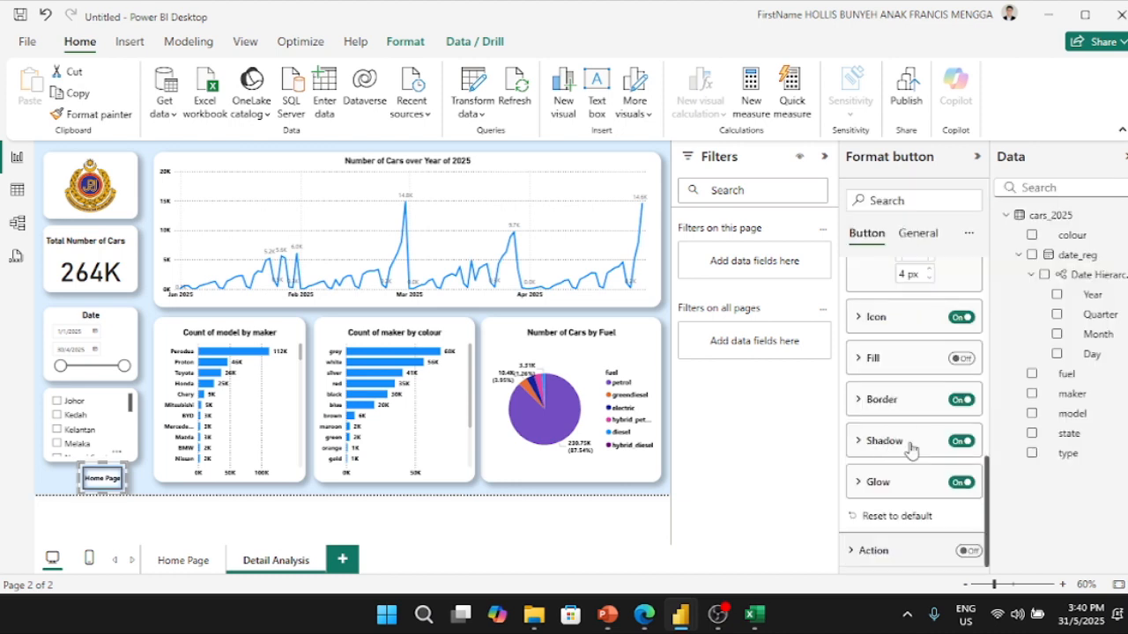
# - Set the Home Page button's border color to white and center the button beneath the state slicer
pyautogui.click(871, 400)
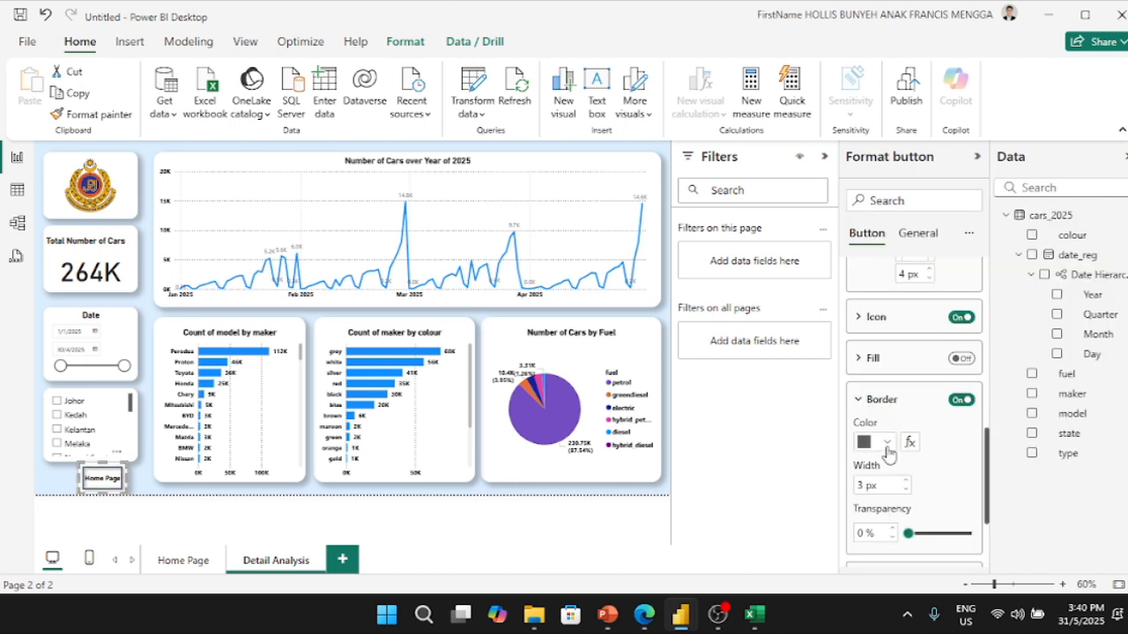
pyautogui.click(889, 451)
pyautogui.click(876, 181)
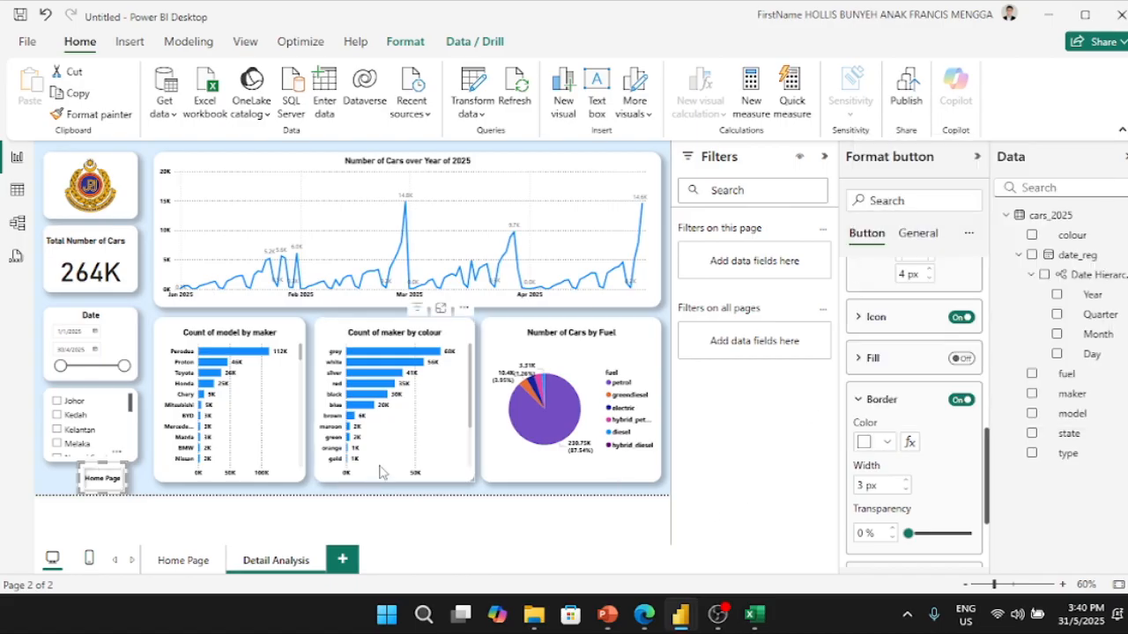
pyautogui.click(99, 517)
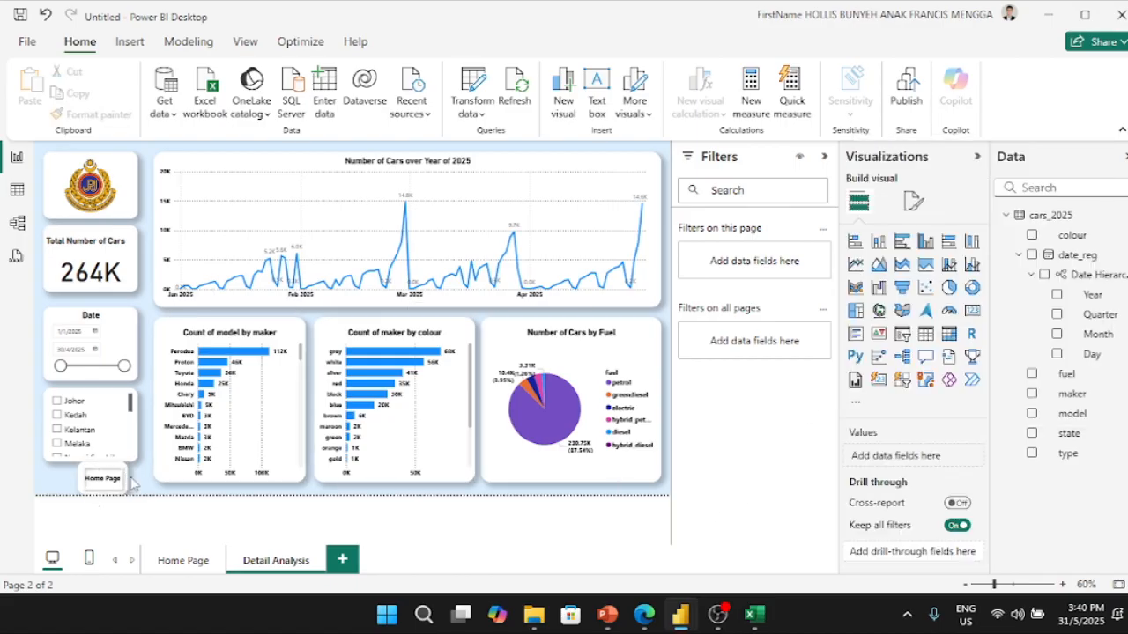
pyautogui.moveTo(116, 485)
pyautogui.mouseDown()
pyautogui.moveTo(197, 365)
pyautogui.moveTo(195, 310)
pyautogui.moveTo(181, 313)
pyautogui.moveTo(85, 492)
pyautogui.moveTo(103, 485)
pyautogui.mouseUp()
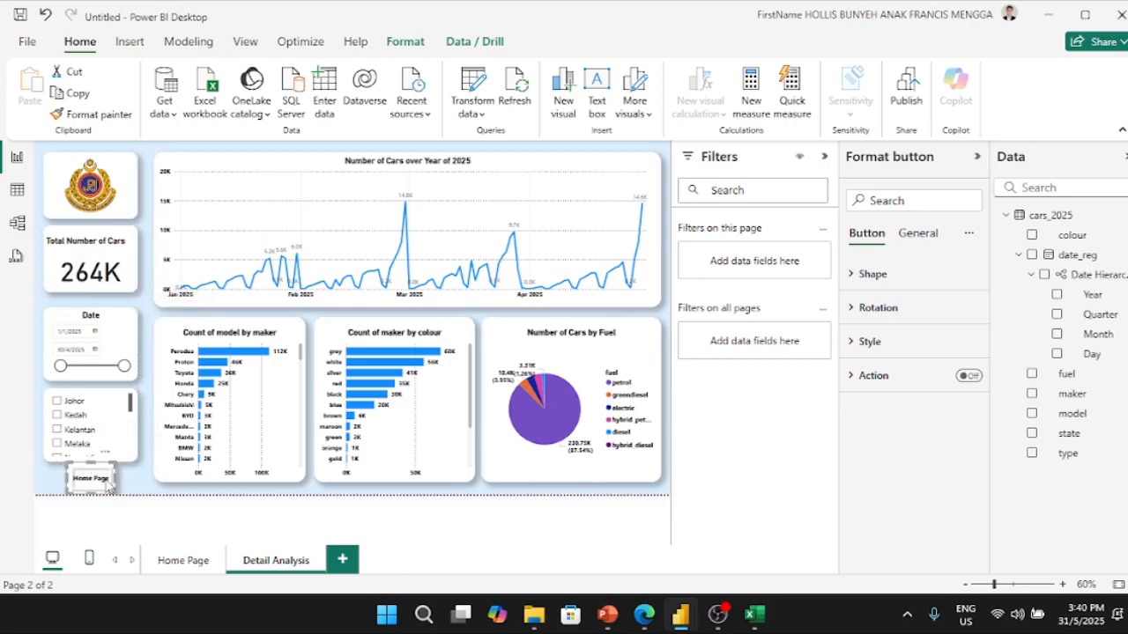
# - Turn off the Home Page button's border
pyautogui.click(855, 344)
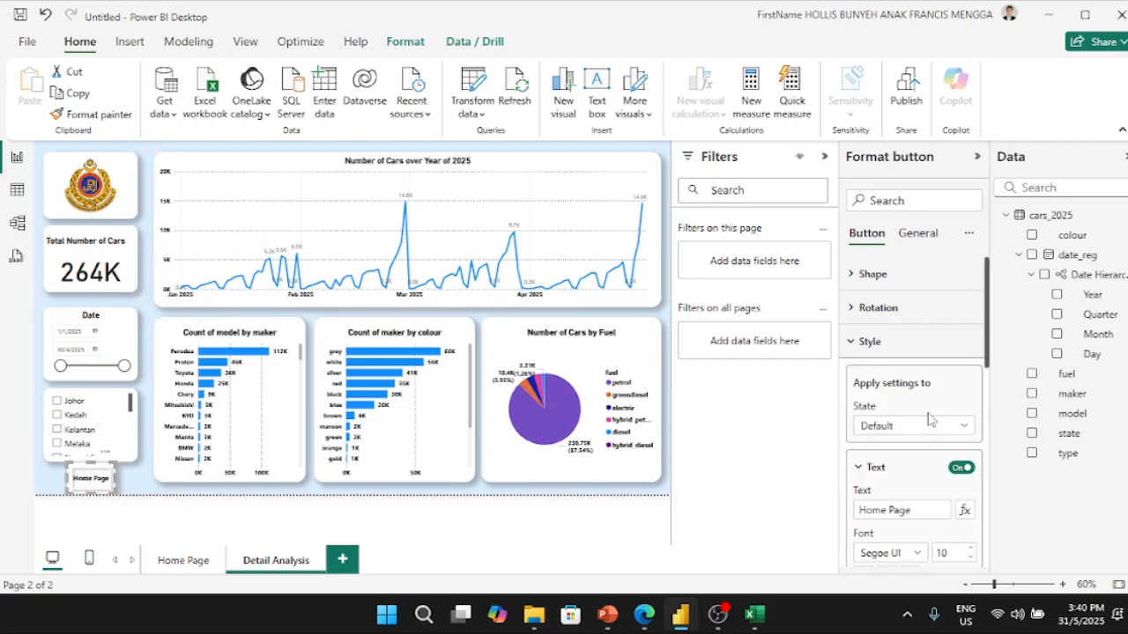
pyautogui.scroll(-10, 919, 459)
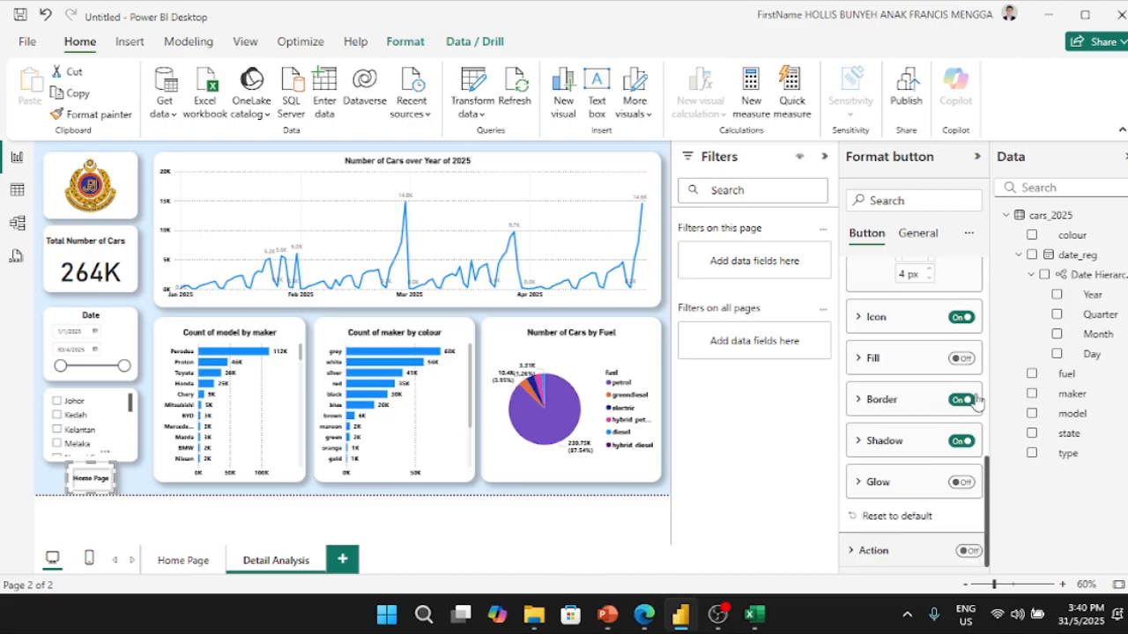
pyautogui.click(963, 400)
pyautogui.click(962, 401)
pyautogui.click(874, 403)
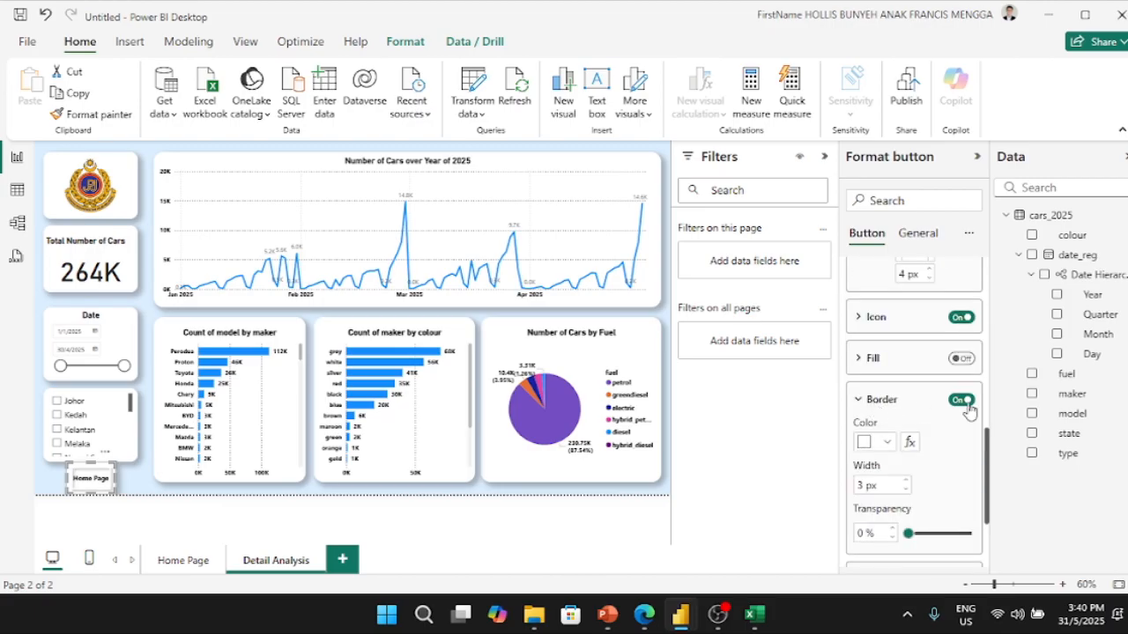
pyautogui.click(962, 400)
pyautogui.click(886, 361)
pyautogui.click(889, 365)
pyautogui.click(874, 404)
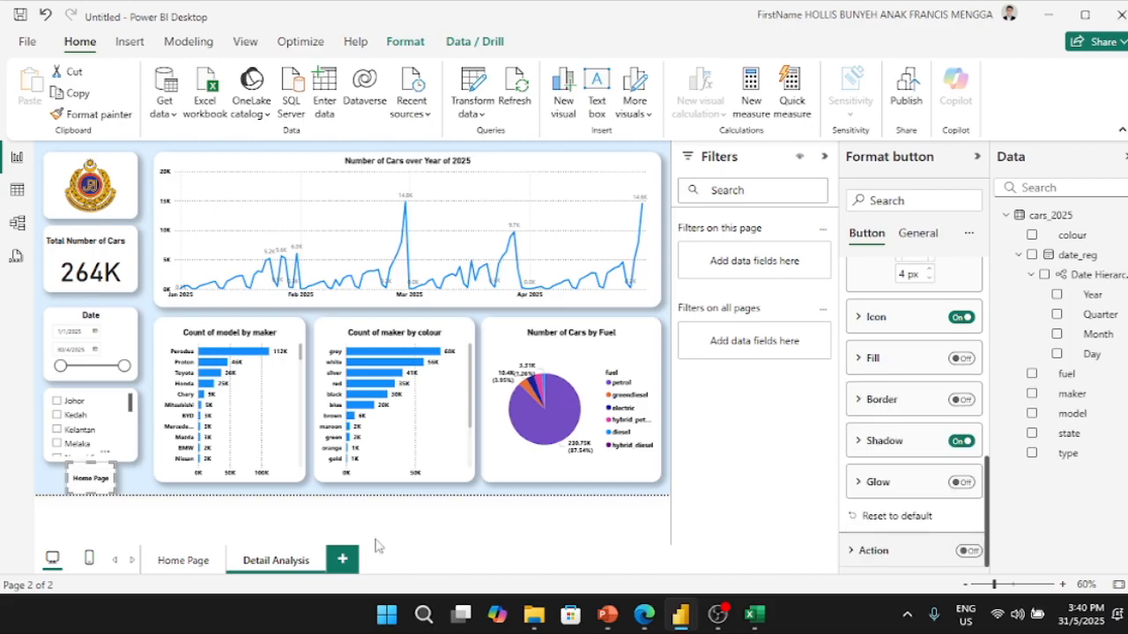
pyautogui.click(140, 487)
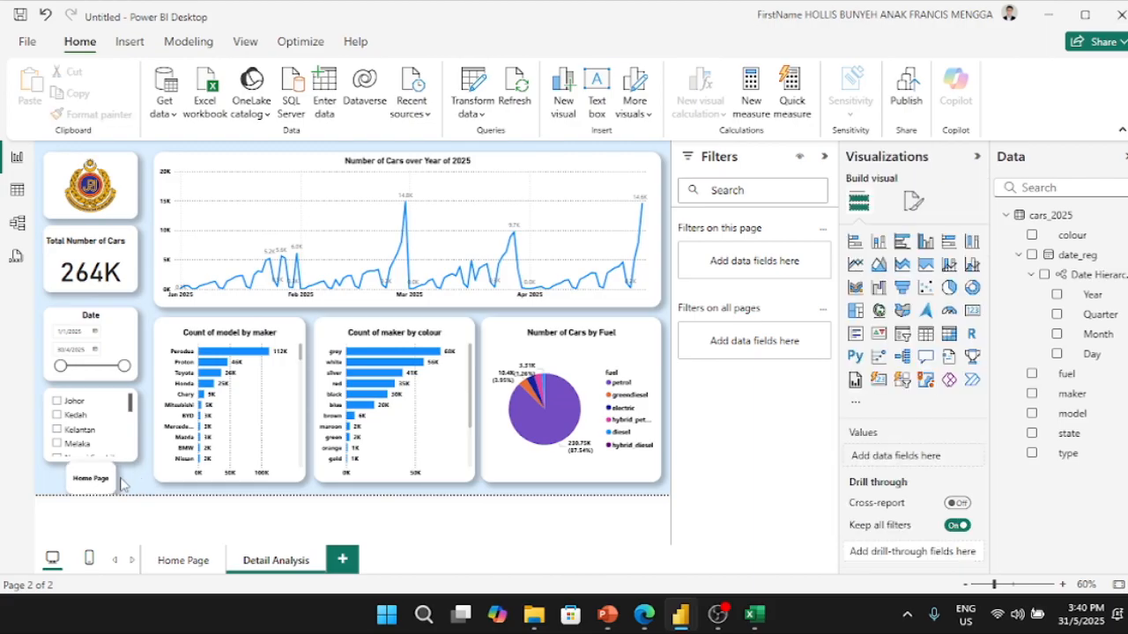
# - Shorten the Home Page button from its upper edge to clear the state slicer, and compare the layout with the Home Page report page
pyautogui.click(99, 471)
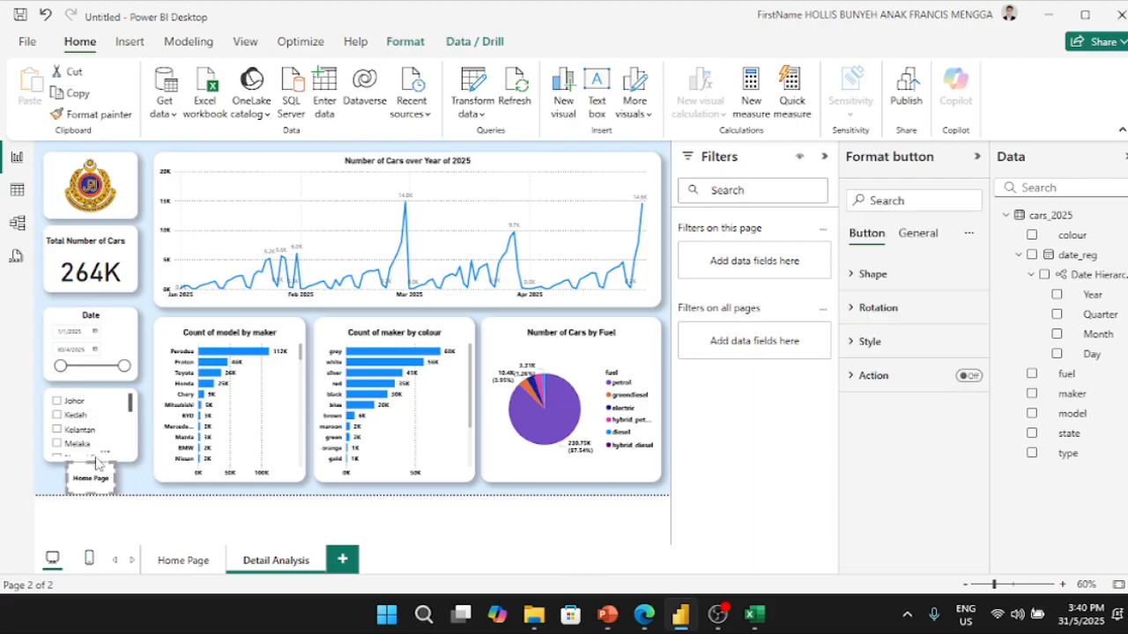
pyautogui.moveTo(90, 462); pyautogui.dragTo(86, 481)
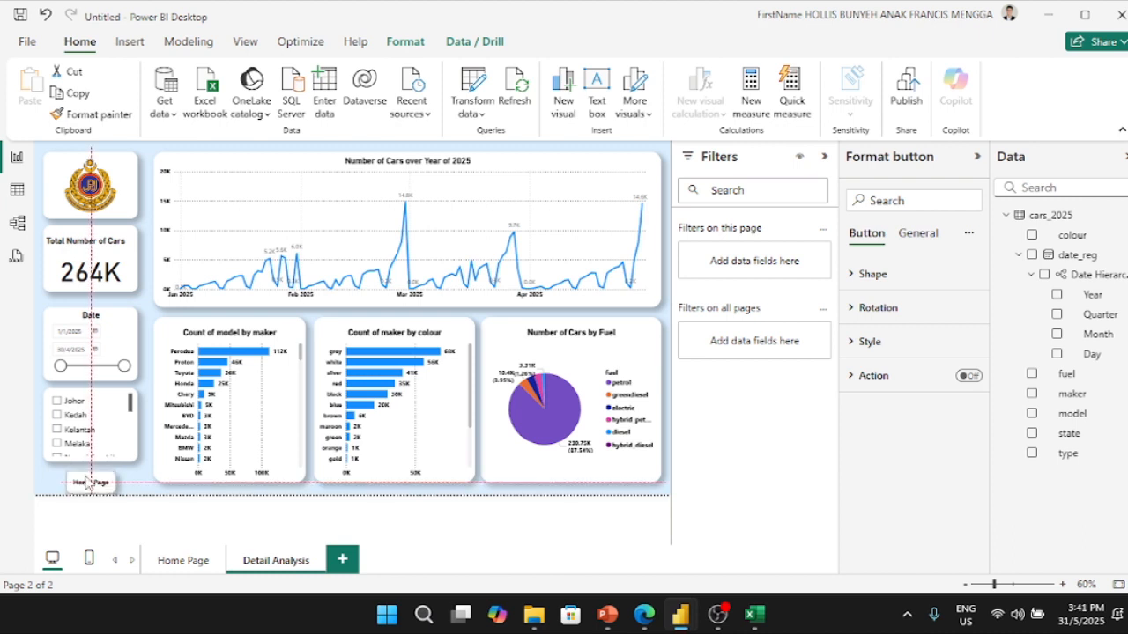
pyautogui.click(150, 492)
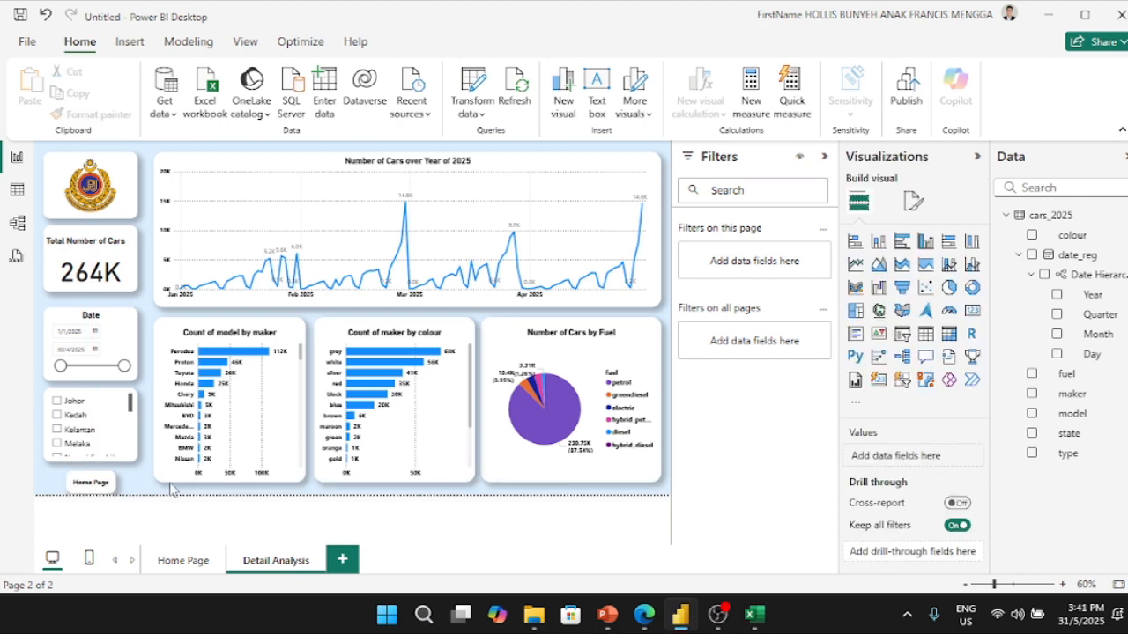
pyautogui.click(201, 564)
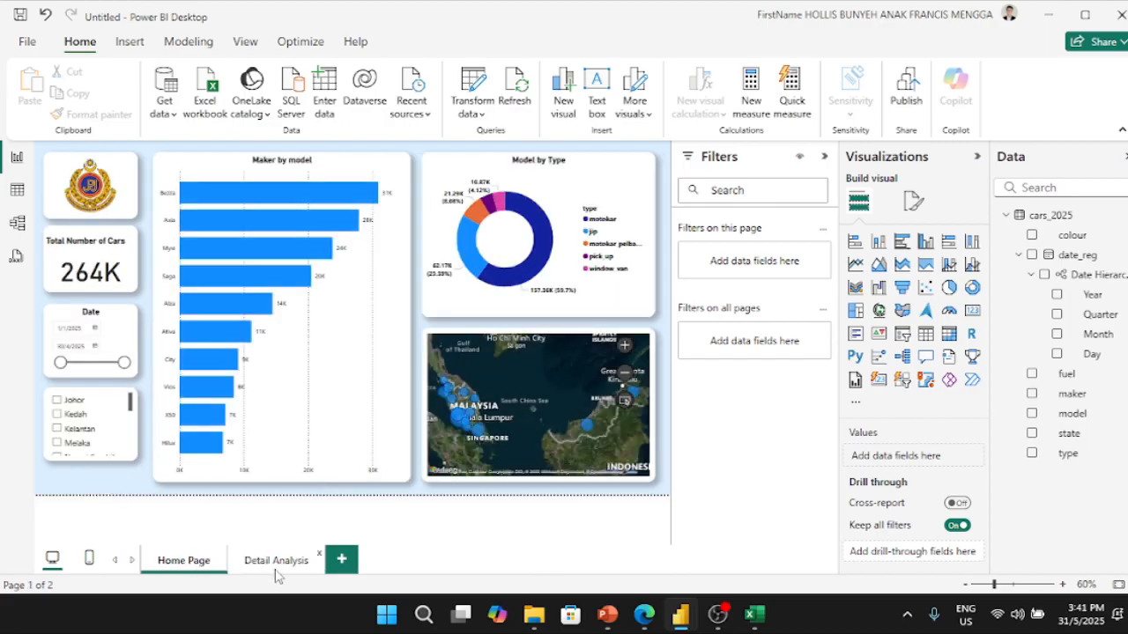
pyautogui.click(269, 562)
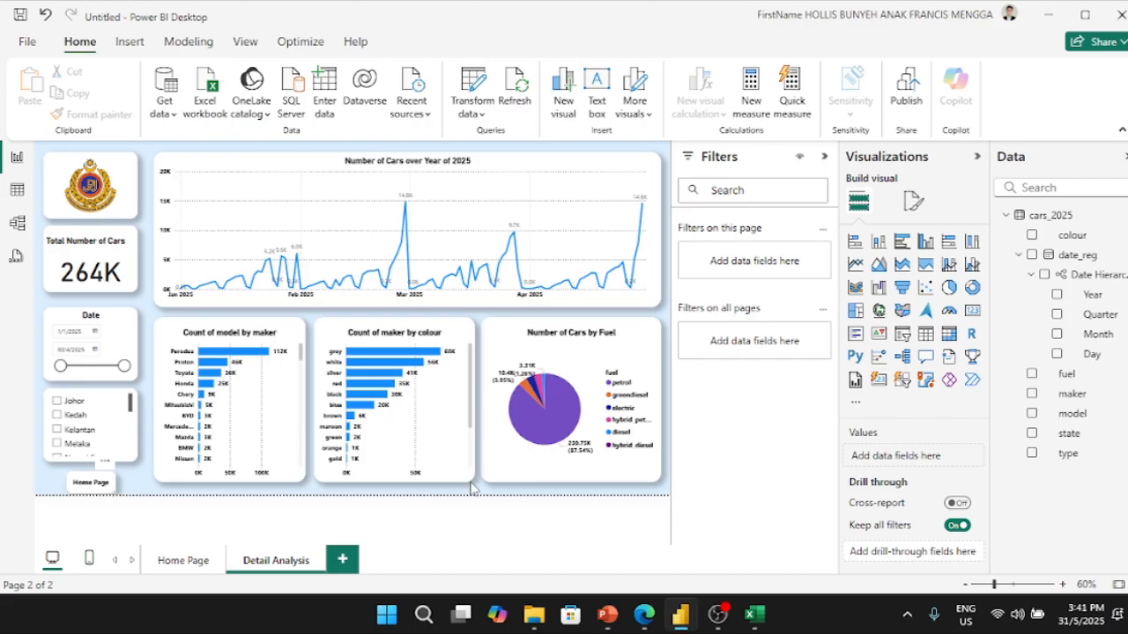
# - Turn on the Home Page button's border, try black as its color and change it to white
pyautogui.click(869, 346)
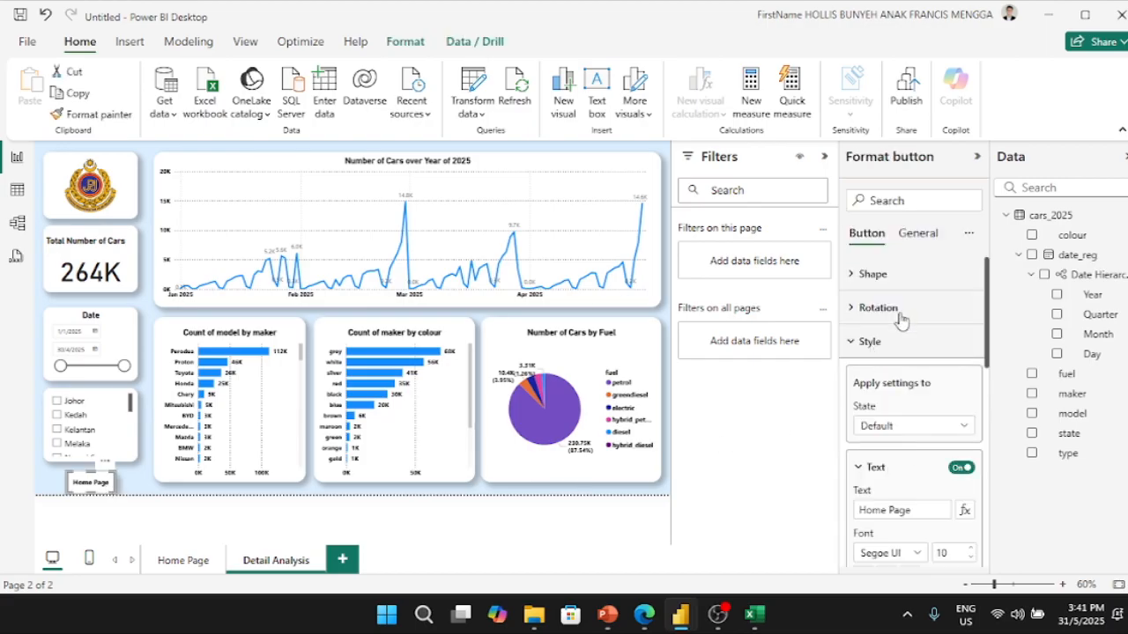
pyautogui.scroll(-5, 893, 447)
pyautogui.click(961, 400)
pyautogui.click(872, 407)
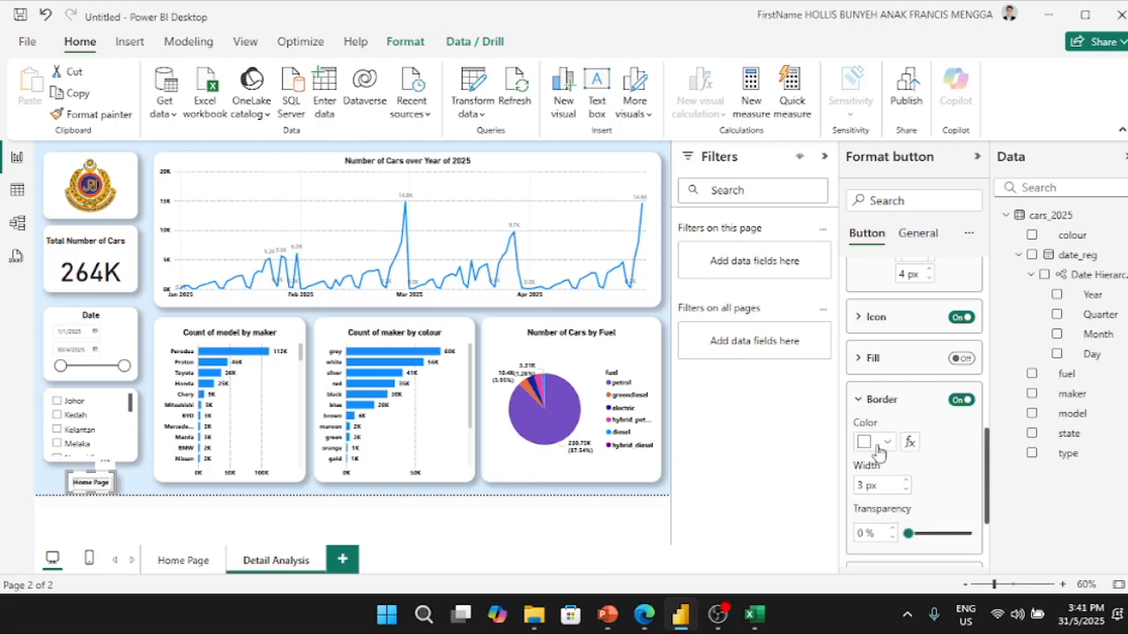
pyautogui.click(881, 443)
pyautogui.click(897, 182)
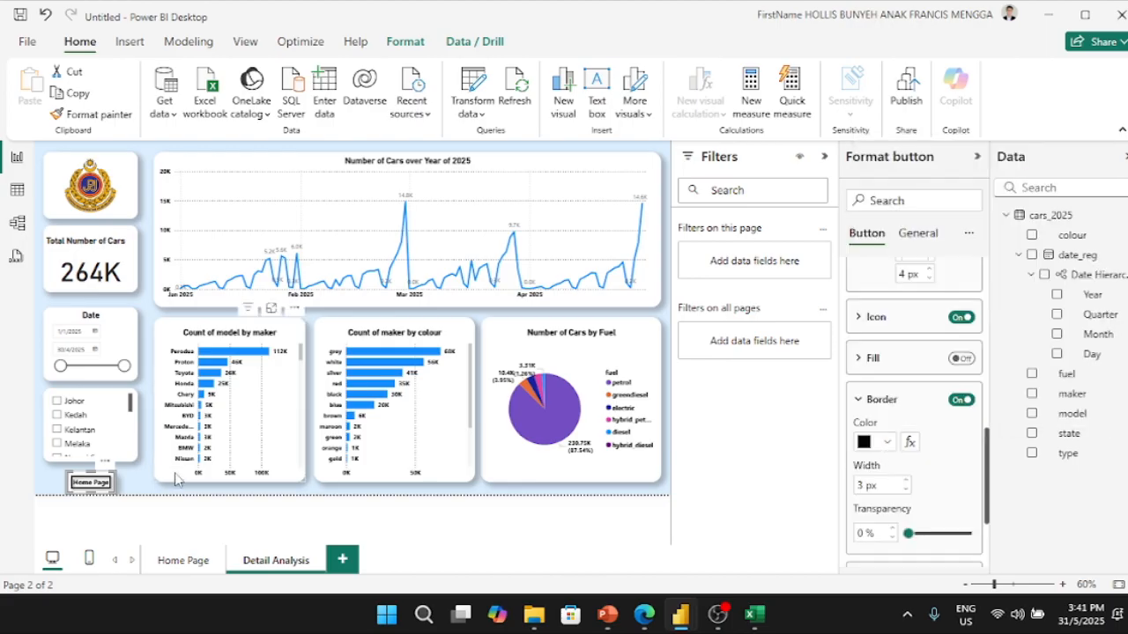
pyautogui.click(889, 442)
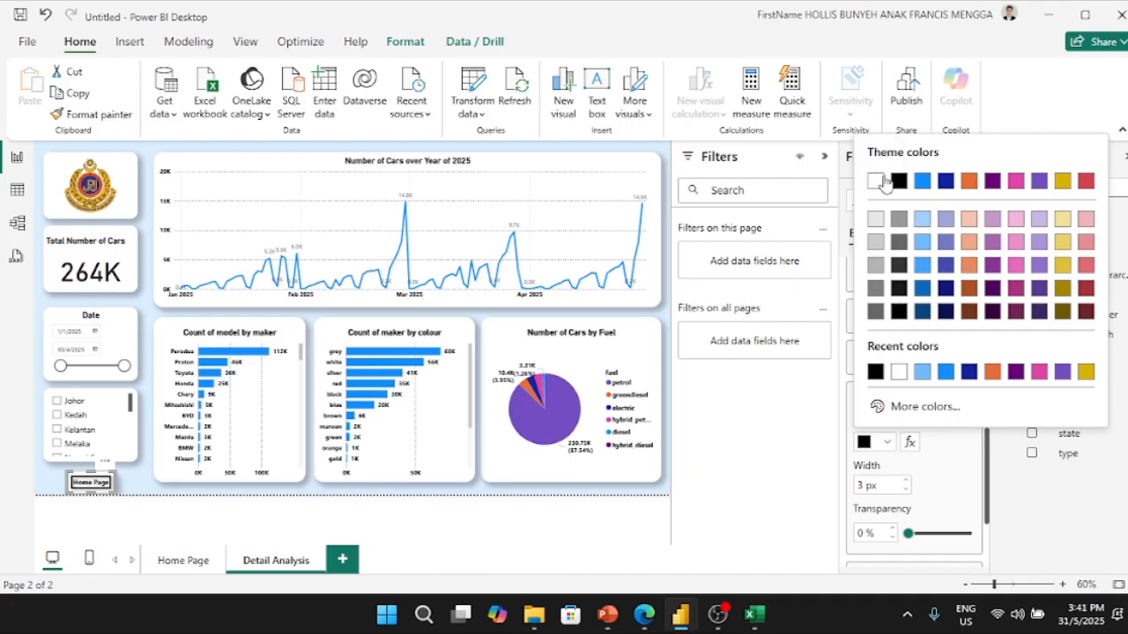
pyautogui.click(875, 182)
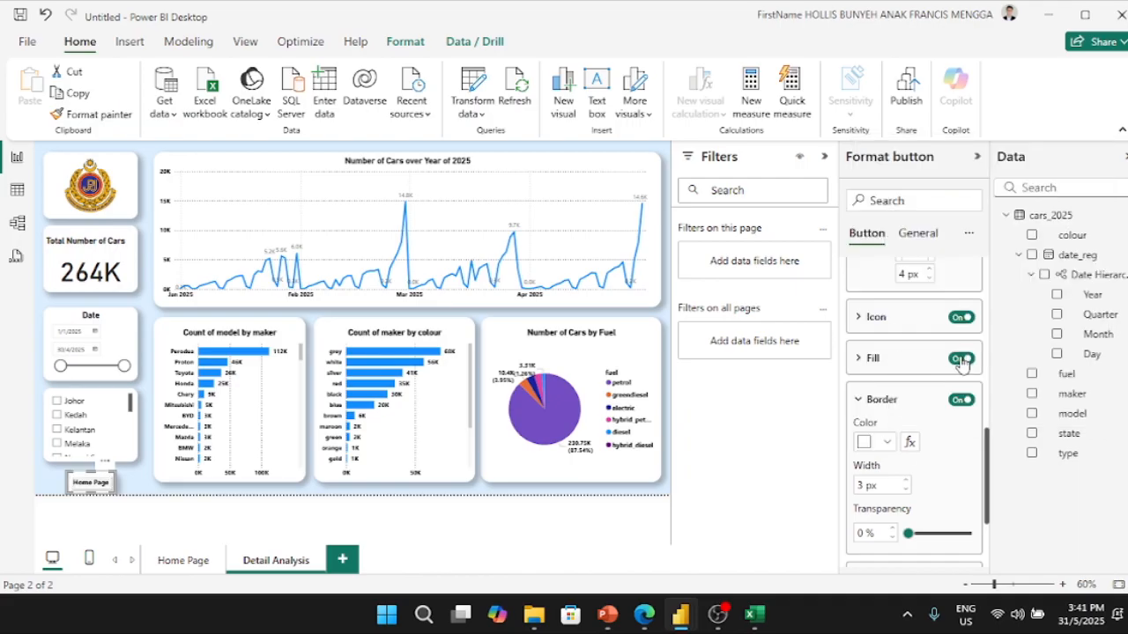
# - Turn on the Home Page button's fill and set the fill color to black
pyautogui.click(877, 359)
pyautogui.click(886, 401)
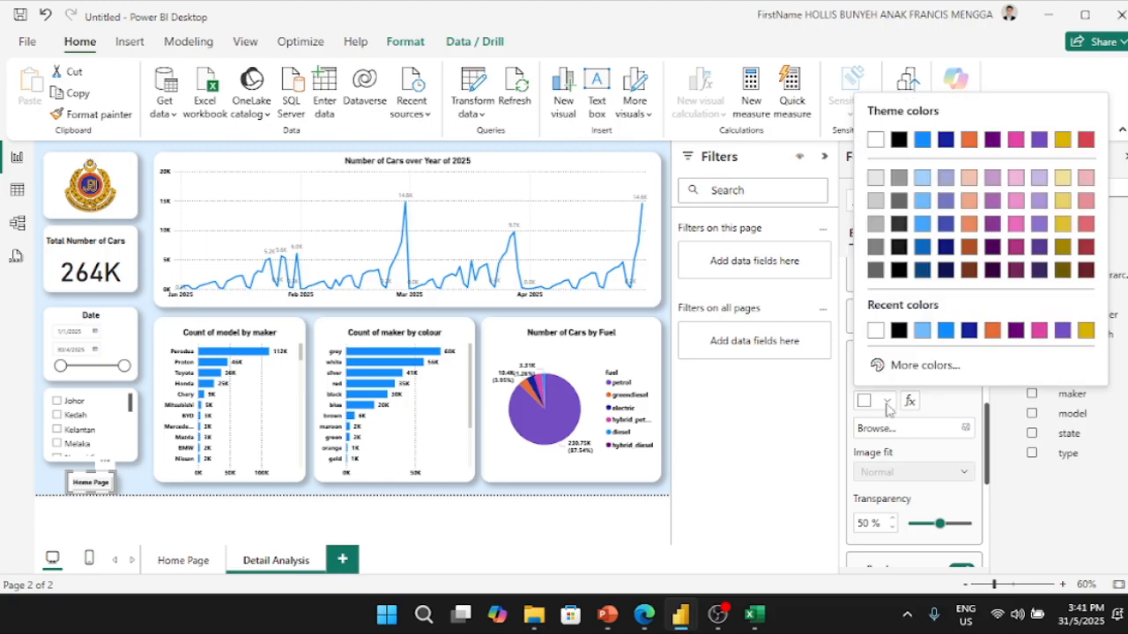
pyautogui.click(894, 143)
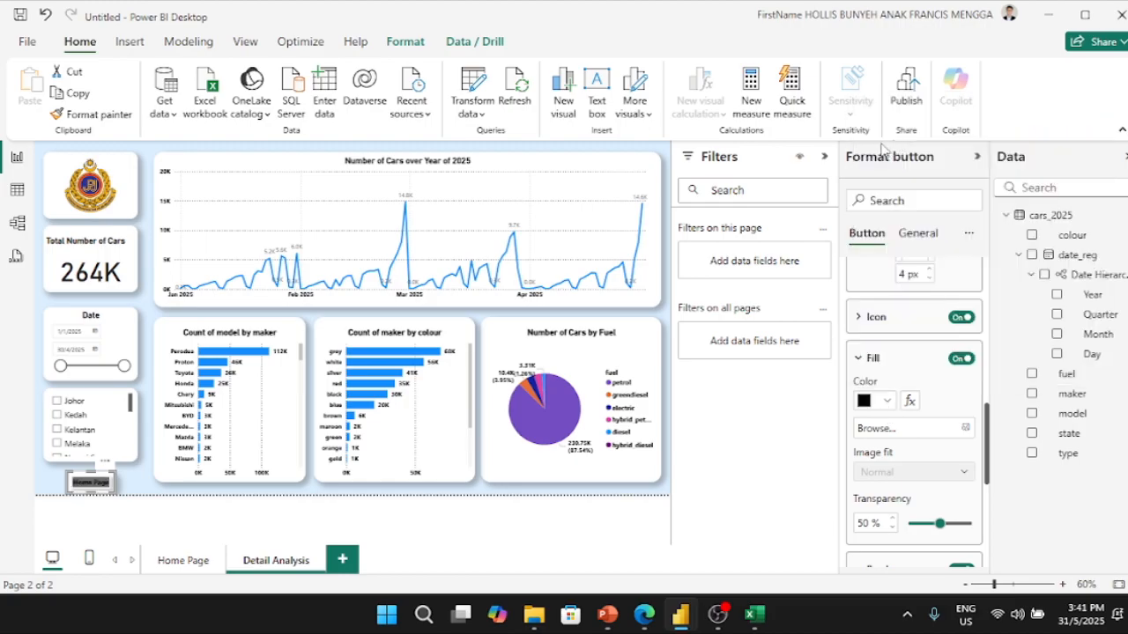
# - Change the Home Page button's fill color to white, and turn off its fill and icon
pyautogui.click(887, 401)
pyautogui.click(874, 140)
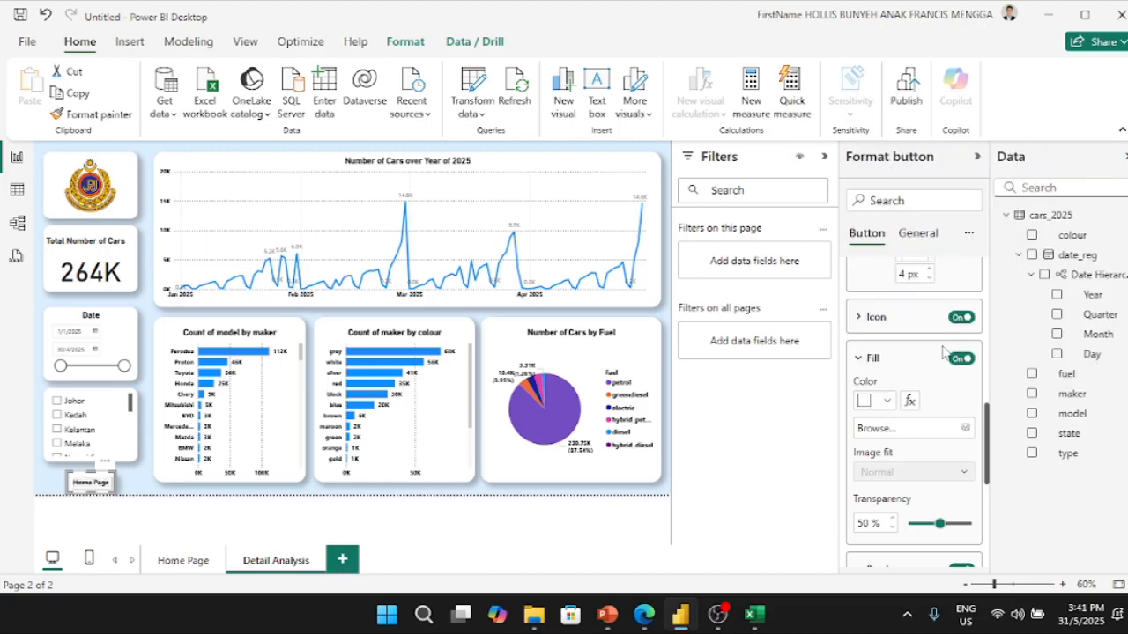
pyautogui.click(959, 361)
pyautogui.click(961, 318)
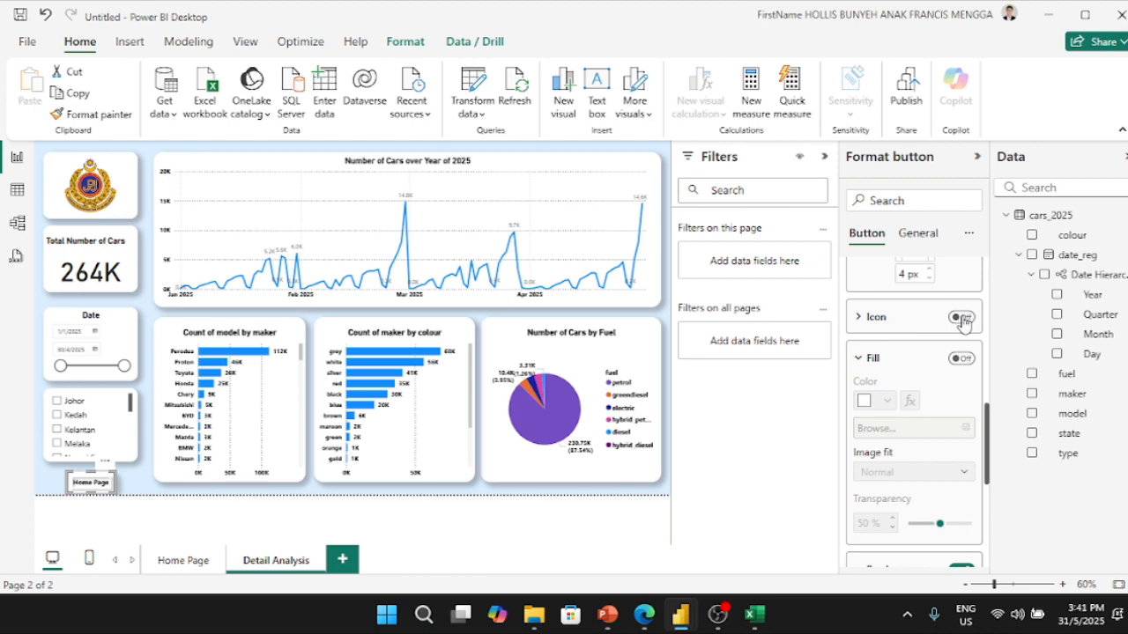
# - Turn on the Home Page button's action and set it to Page navigation with Home Page as the destination
pyautogui.scroll(-3, 897, 352)
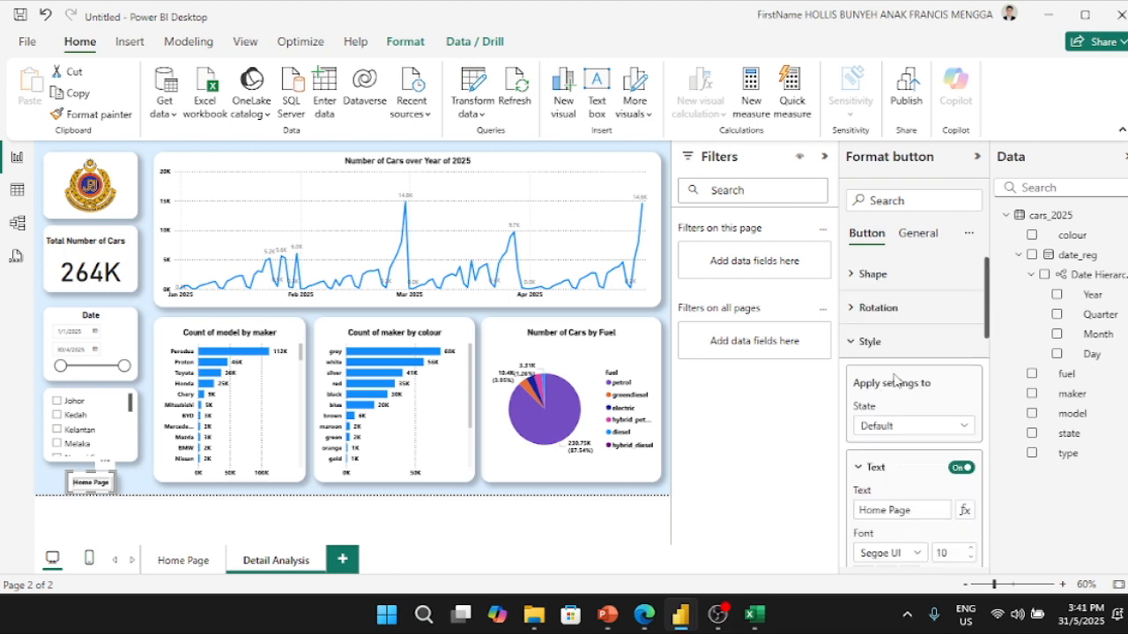
pyautogui.scroll(-3, 913, 493)
pyautogui.scroll(-8, 913, 498)
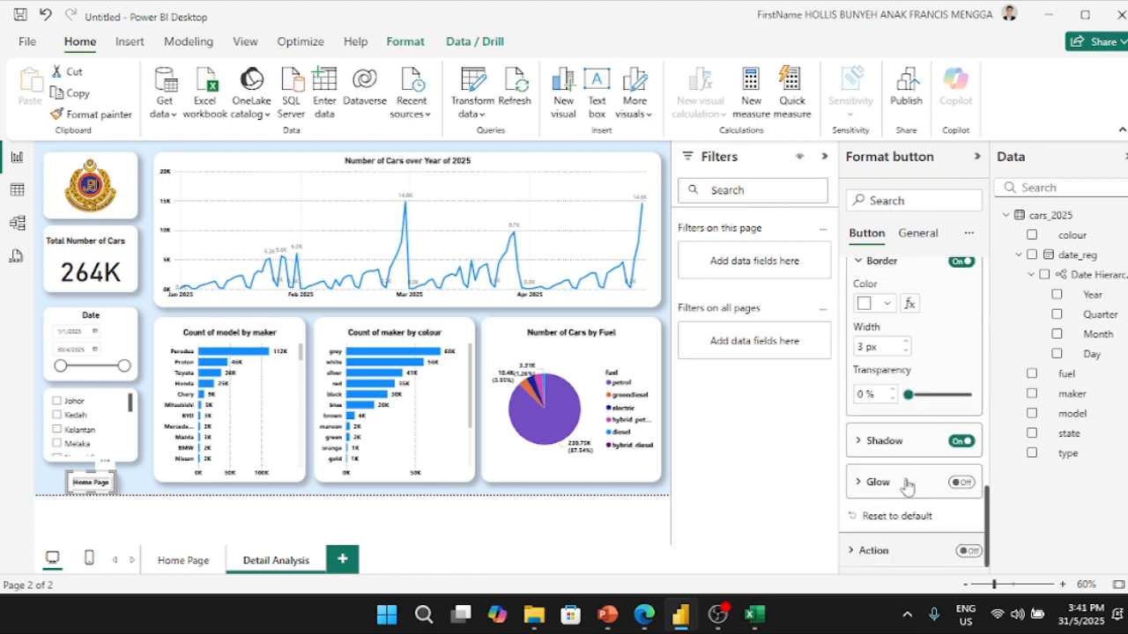
pyautogui.click(966, 550)
pyautogui.click(901, 550)
pyautogui.scroll(-3, 893, 539)
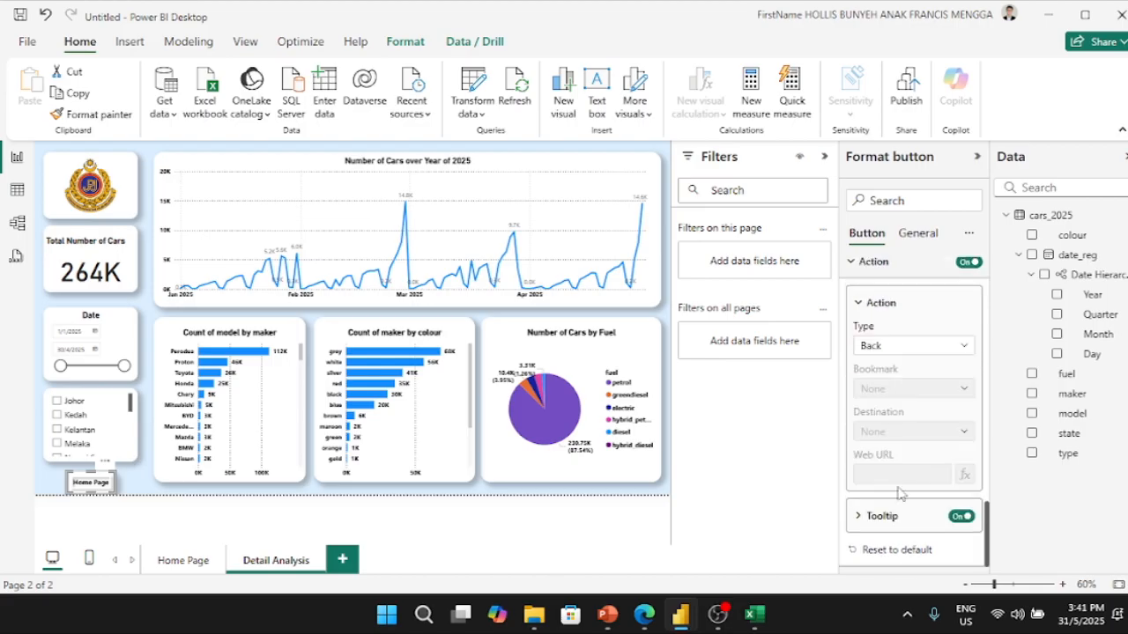
pyautogui.click(910, 346)
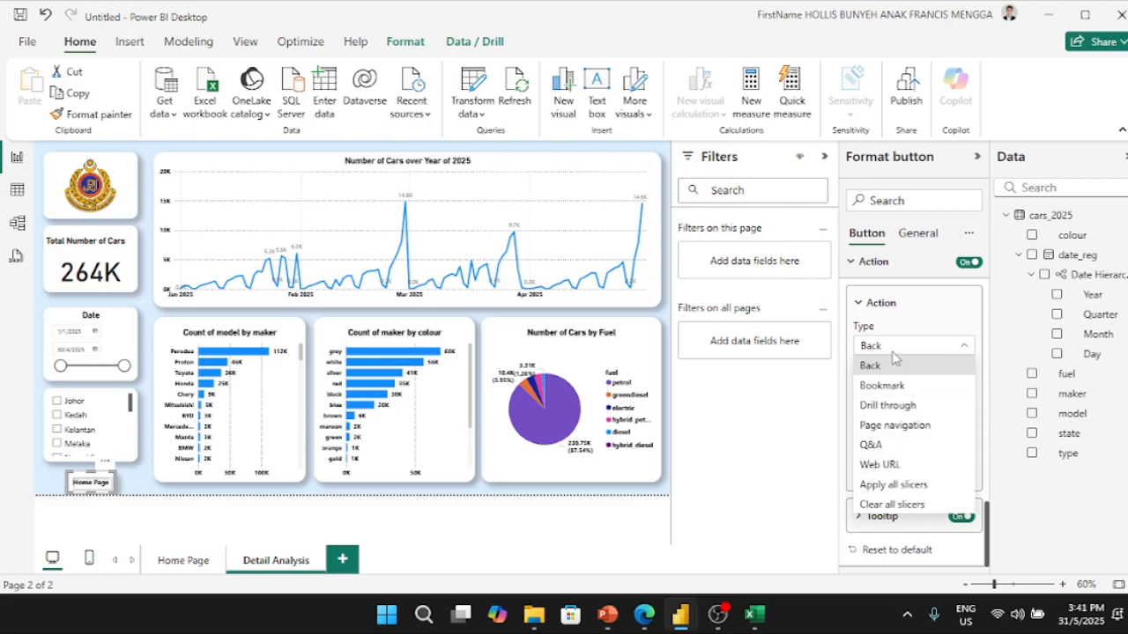
pyautogui.click(903, 428)
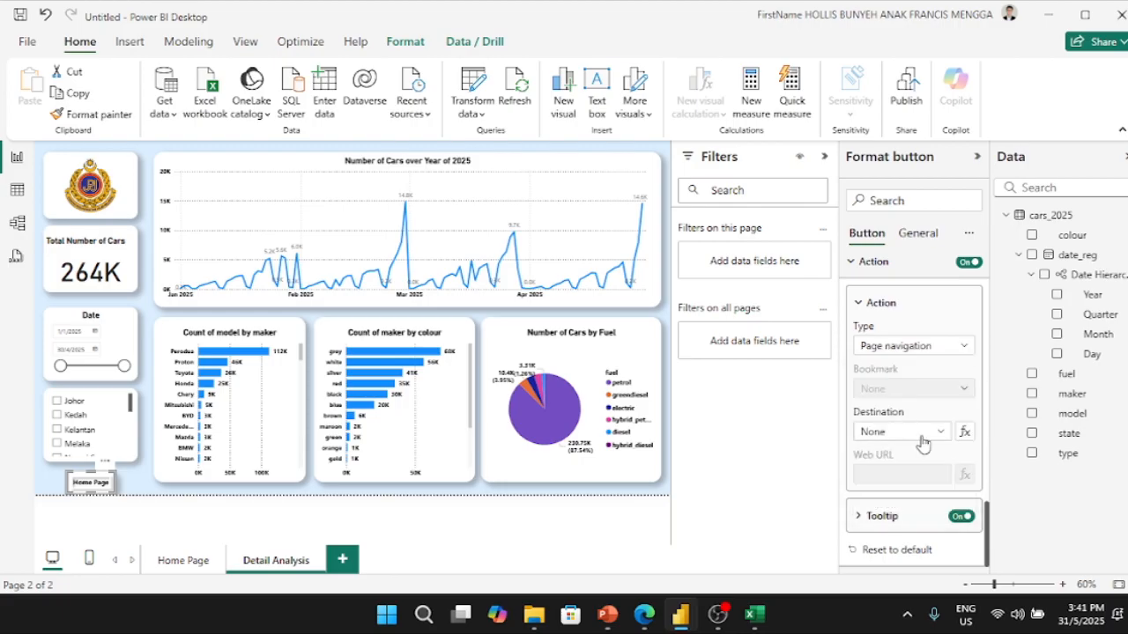
pyautogui.click(921, 433)
pyautogui.click(902, 474)
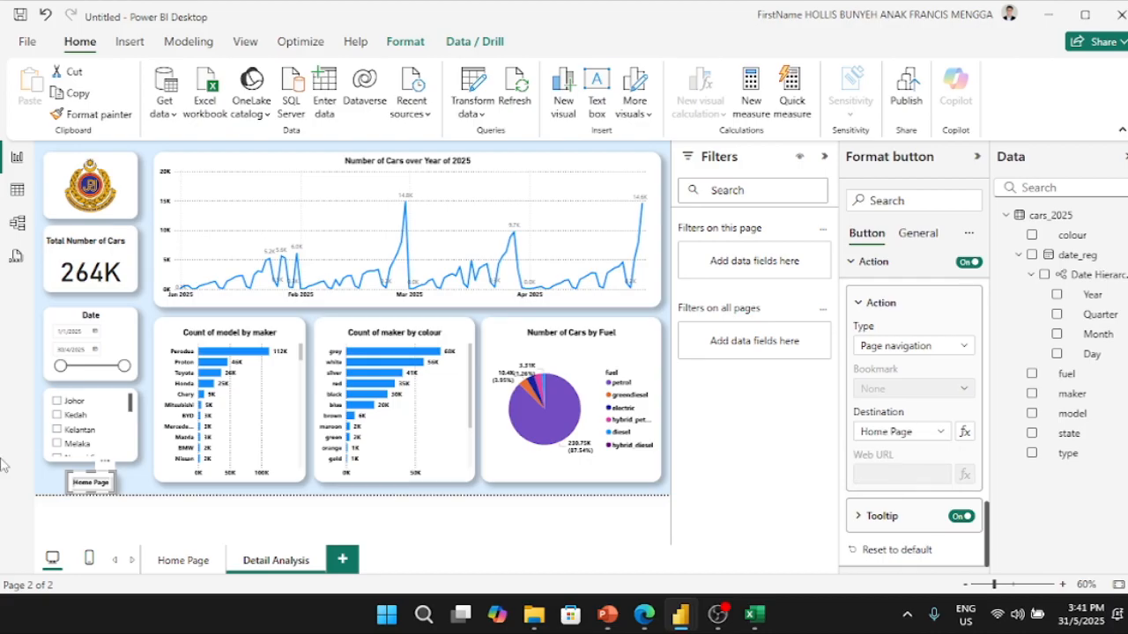
# - Test the Home Page button by following its link from the Detail Analysis page
pyautogui.click(52, 488)
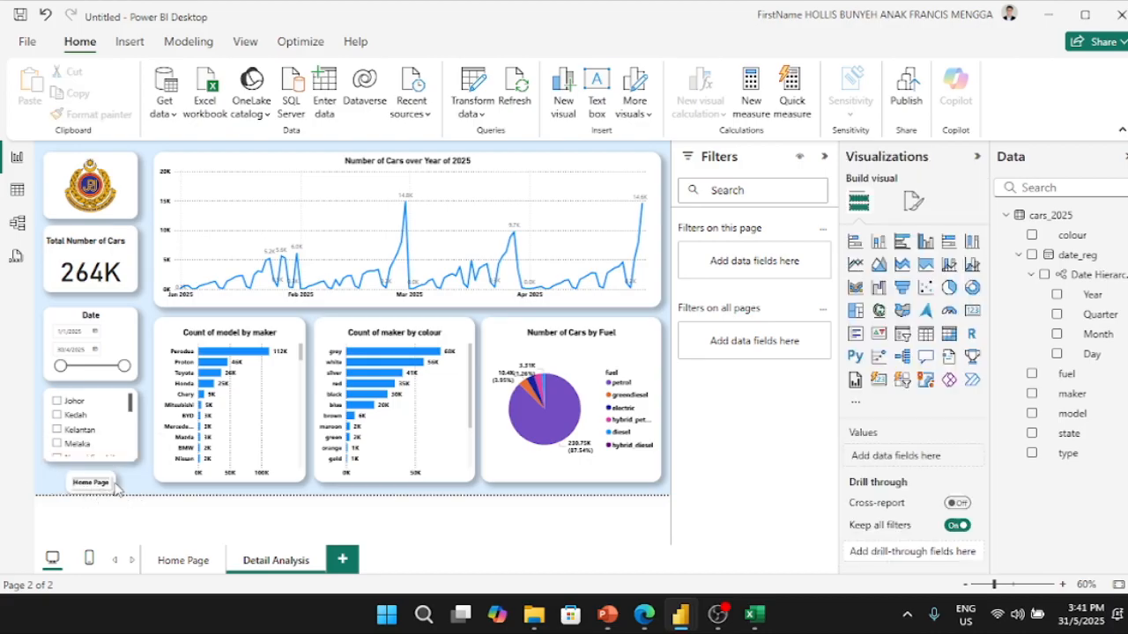
pyautogui.click(103, 483)
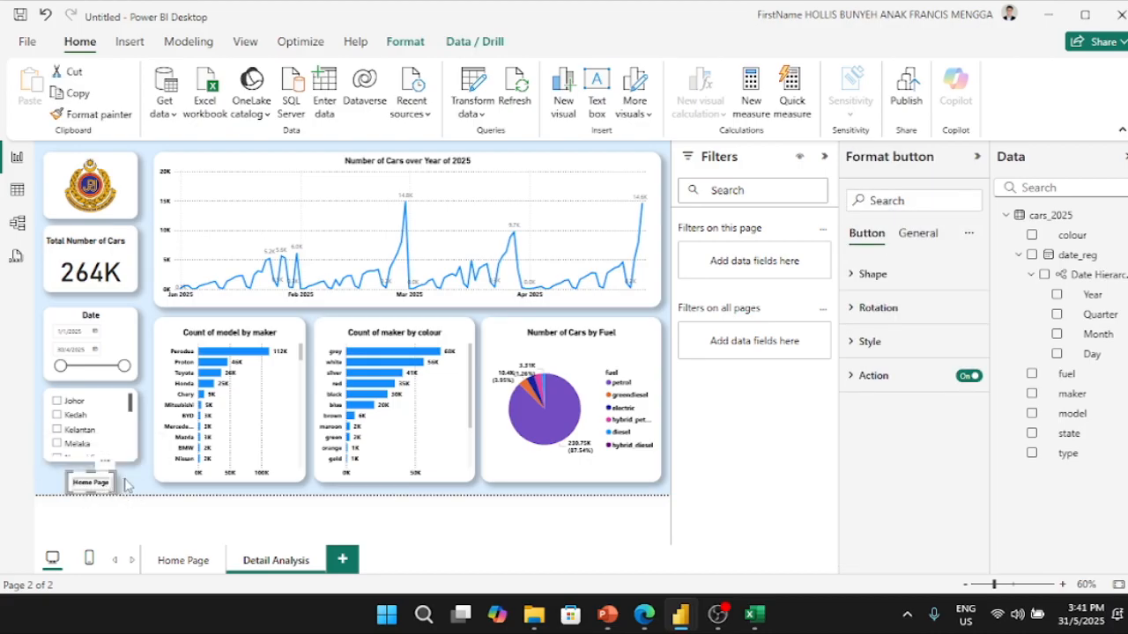
pyautogui.keyDown('ctrl'); pyautogui.click(103, 483); pyautogui.keyUp('ctrl')
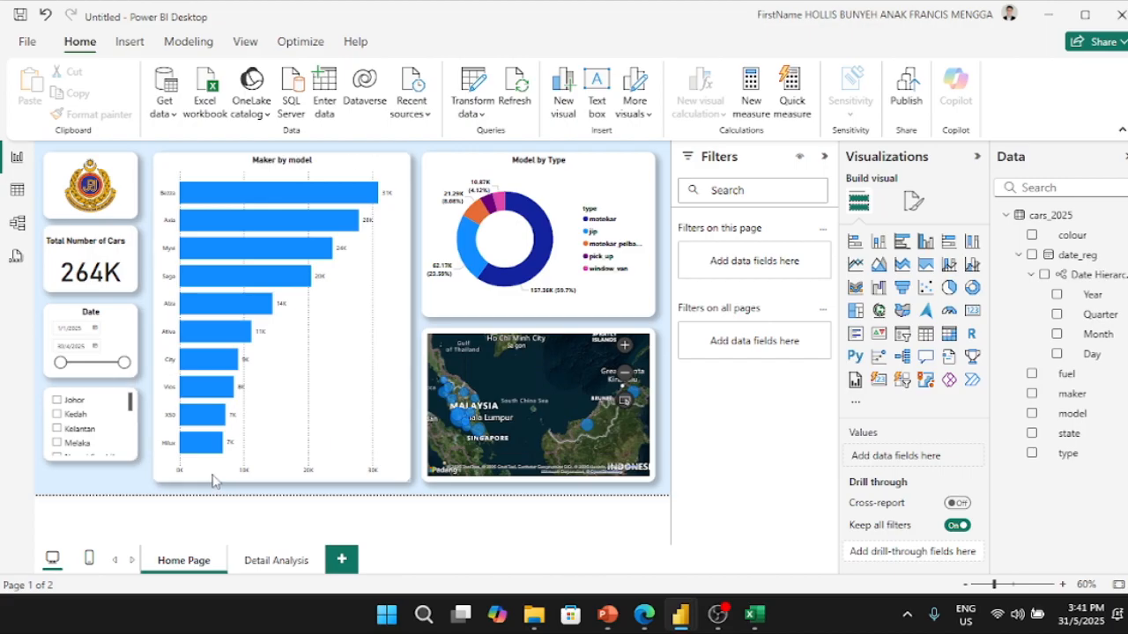
# - Switch to the Malaysian Car report and examine the matrix of makers and fuels on its Car Model page
pyautogui.moveTo(680, 614)
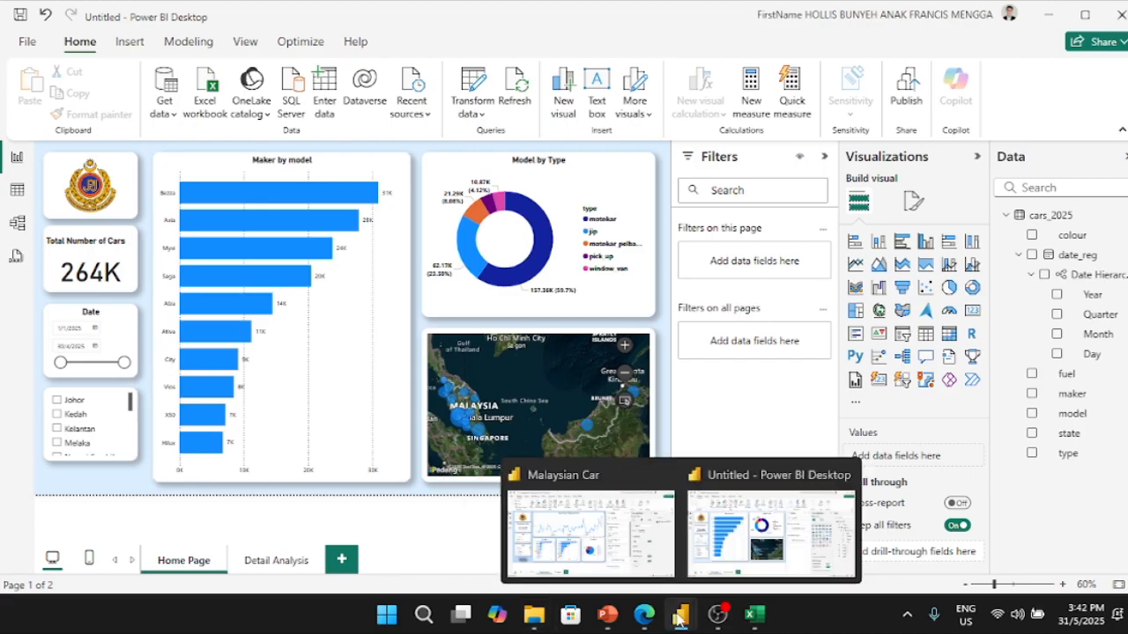
pyautogui.click(666, 577)
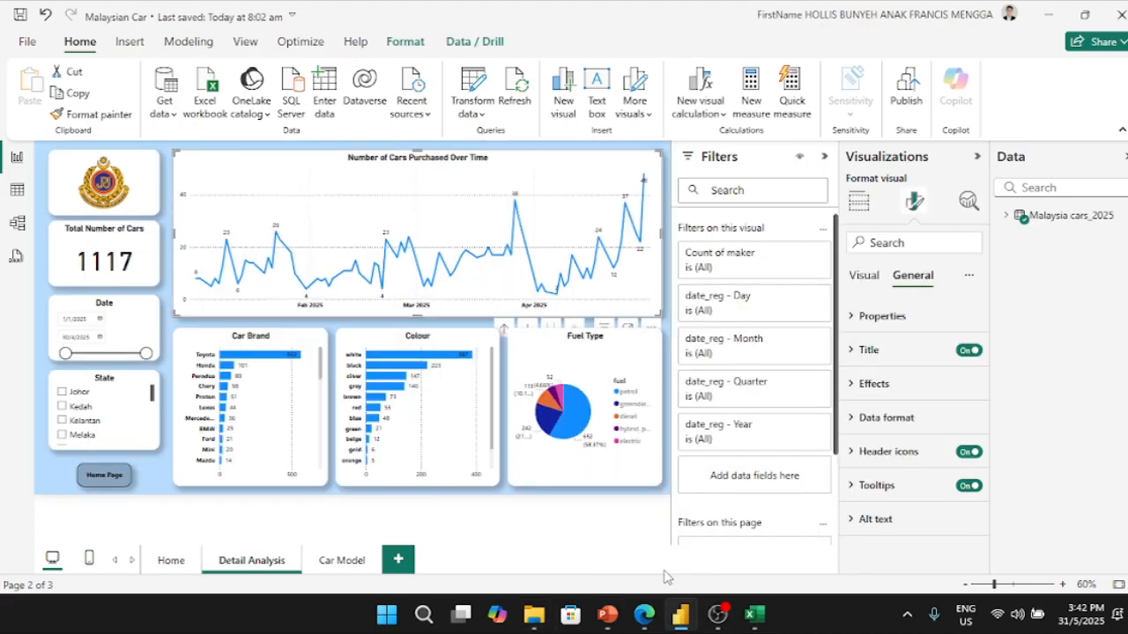
pyautogui.click(343, 563)
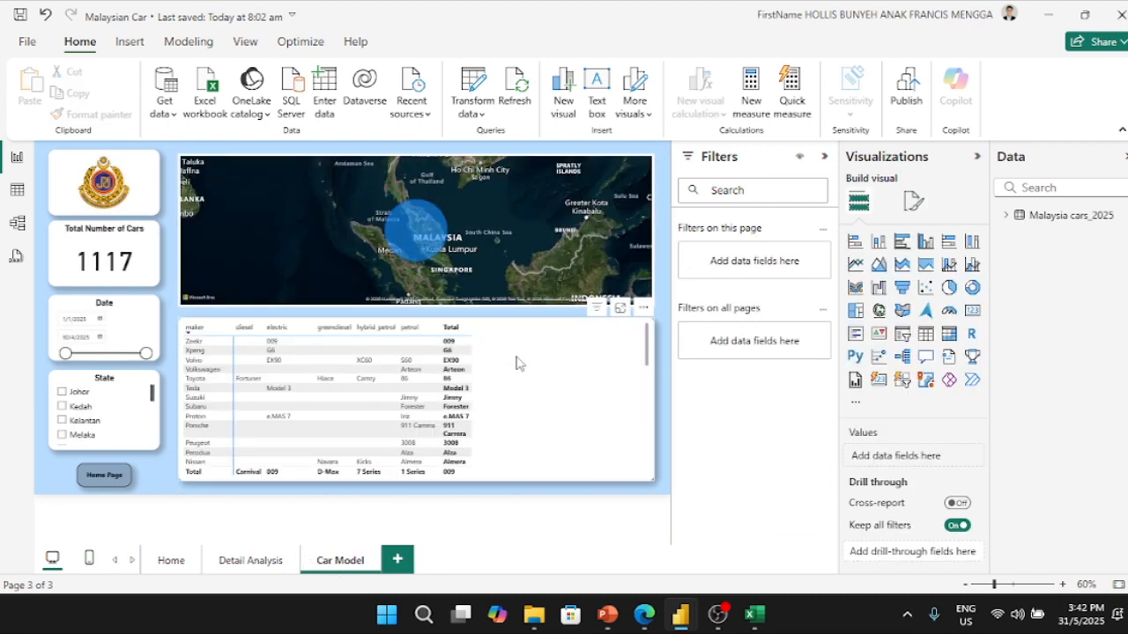
pyautogui.click(510, 386)
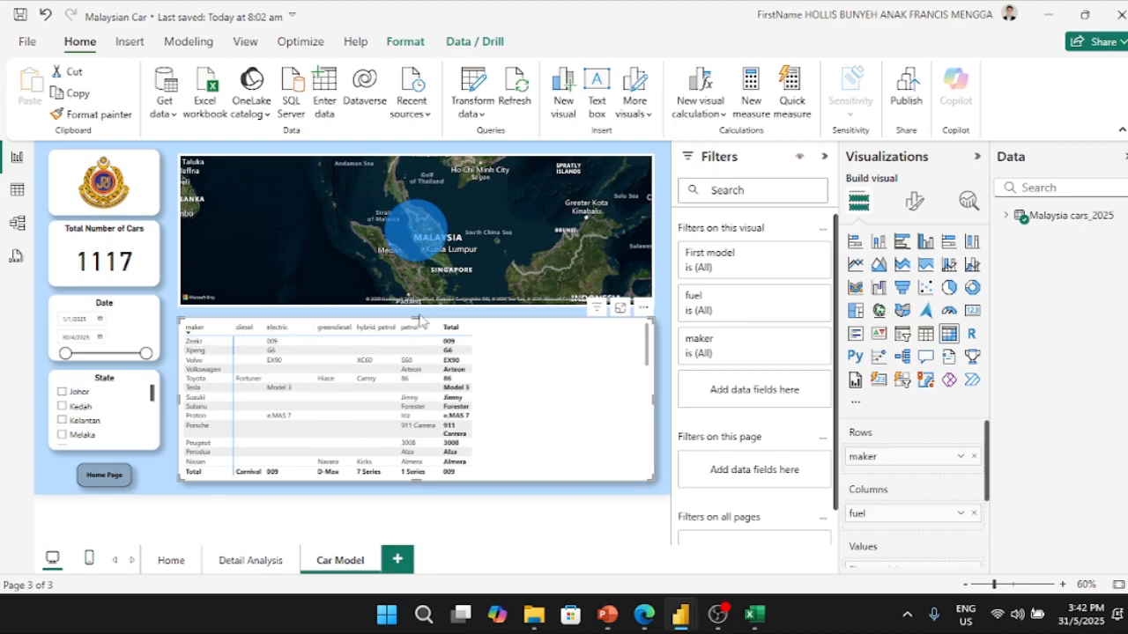
pyautogui.scroll(-10, 265, 414)
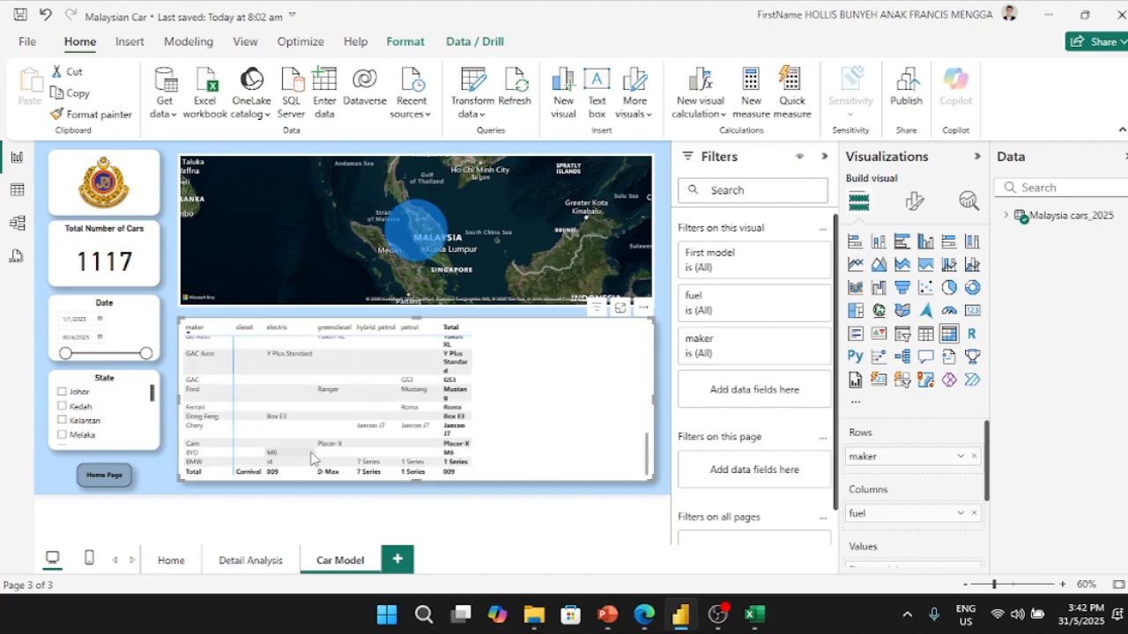
pyautogui.scroll(10, 383, 445)
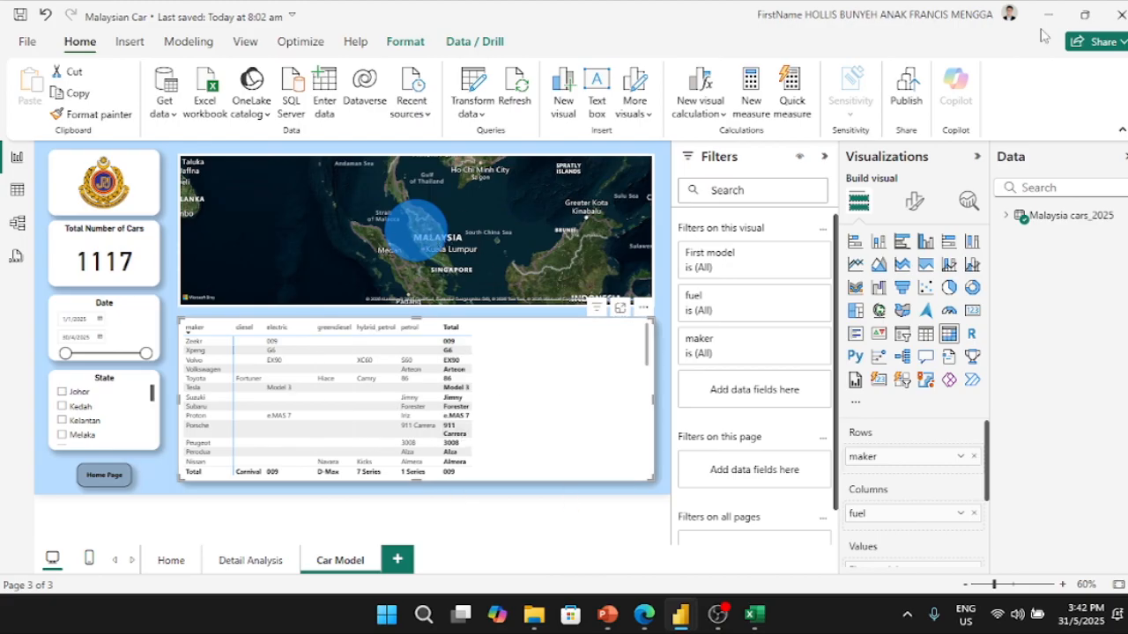
# - Return to the untitled report and duplicate the Detail Analysis page
pyautogui.moveTo(680, 617)
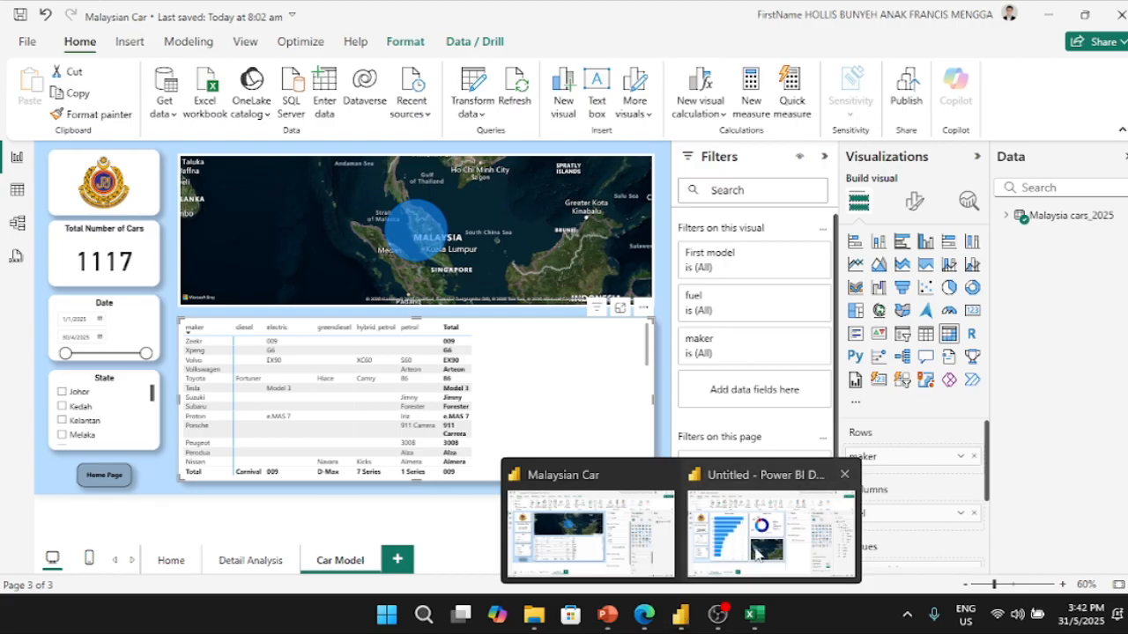
pyautogui.click(759, 553)
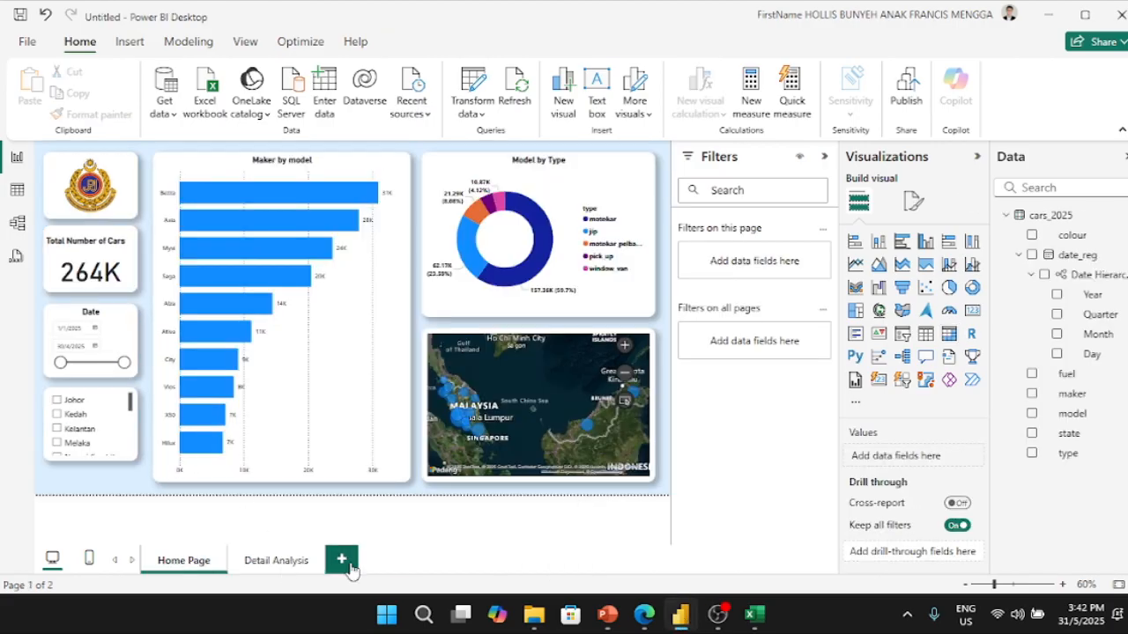
pyautogui.click(279, 571)
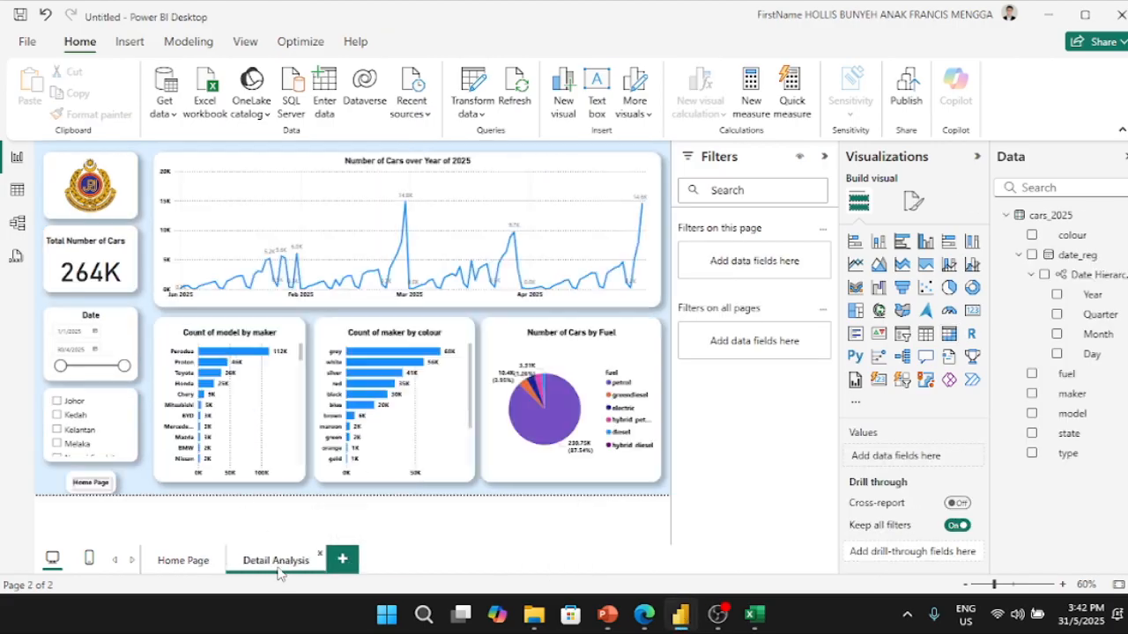
pyautogui.rightClick(279, 571)
pyautogui.click(321, 479)
# - On the Detail Analysis page, turn off the Home Page button's border and turn on its fill with a light blue color
pyautogui.keyDown('ctrl'); pyautogui.click(91, 483); pyautogui.keyUp('ctrl')
pyautogui.click(91, 484)
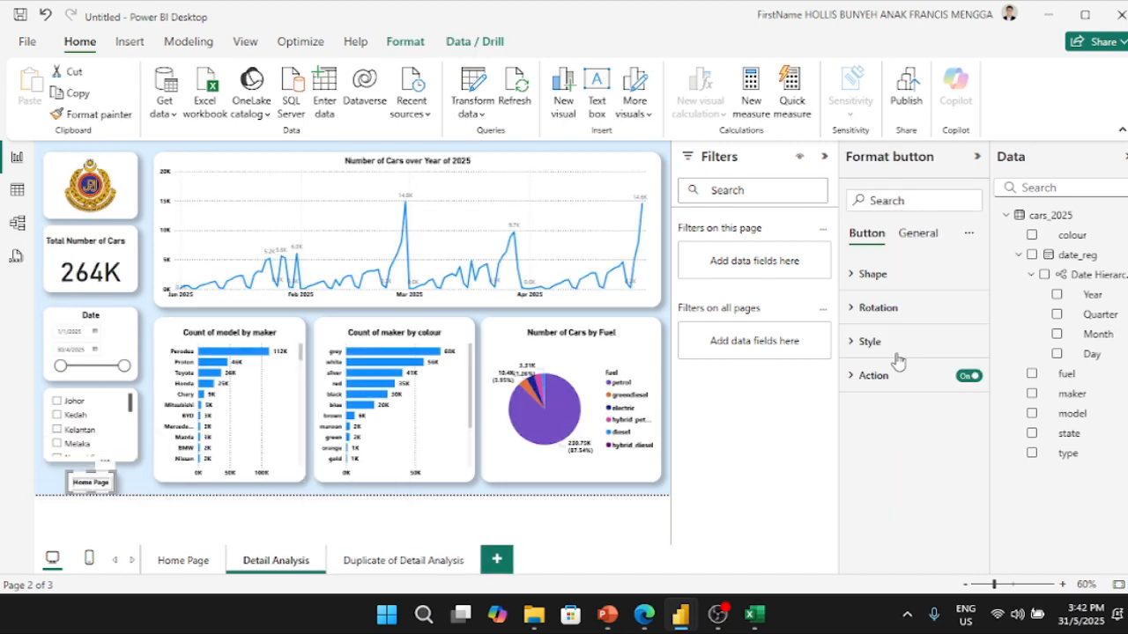
pyautogui.click(874, 274)
pyautogui.click(873, 274)
pyautogui.click(879, 310)
pyautogui.click(878, 309)
pyautogui.click(870, 342)
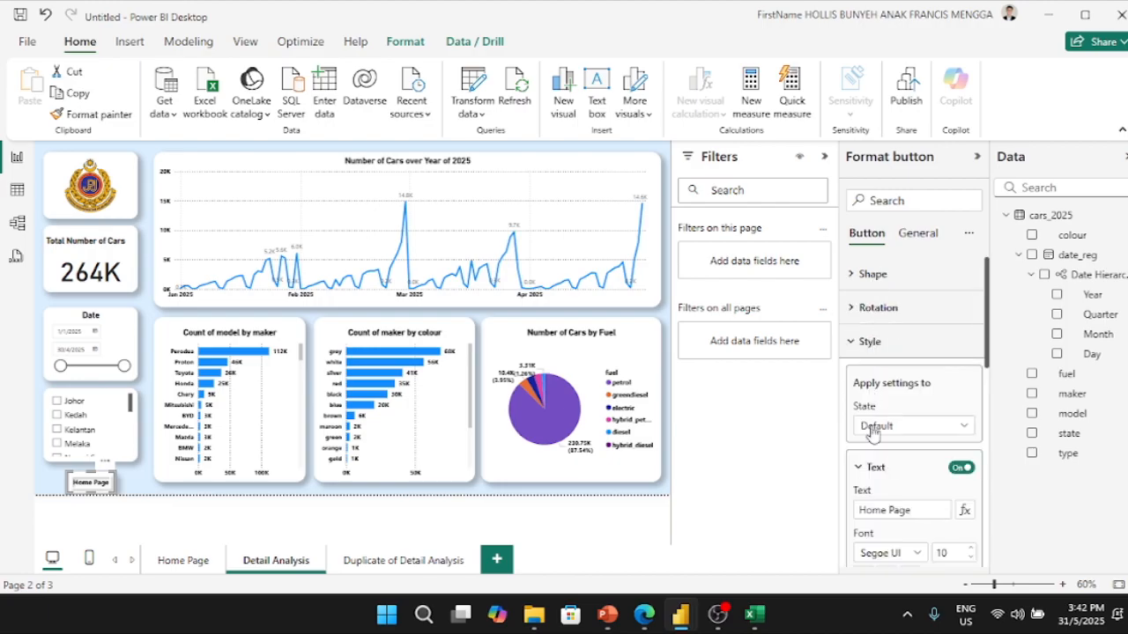
pyautogui.scroll(-5, 893, 462)
pyautogui.scroll(-3, 894, 462)
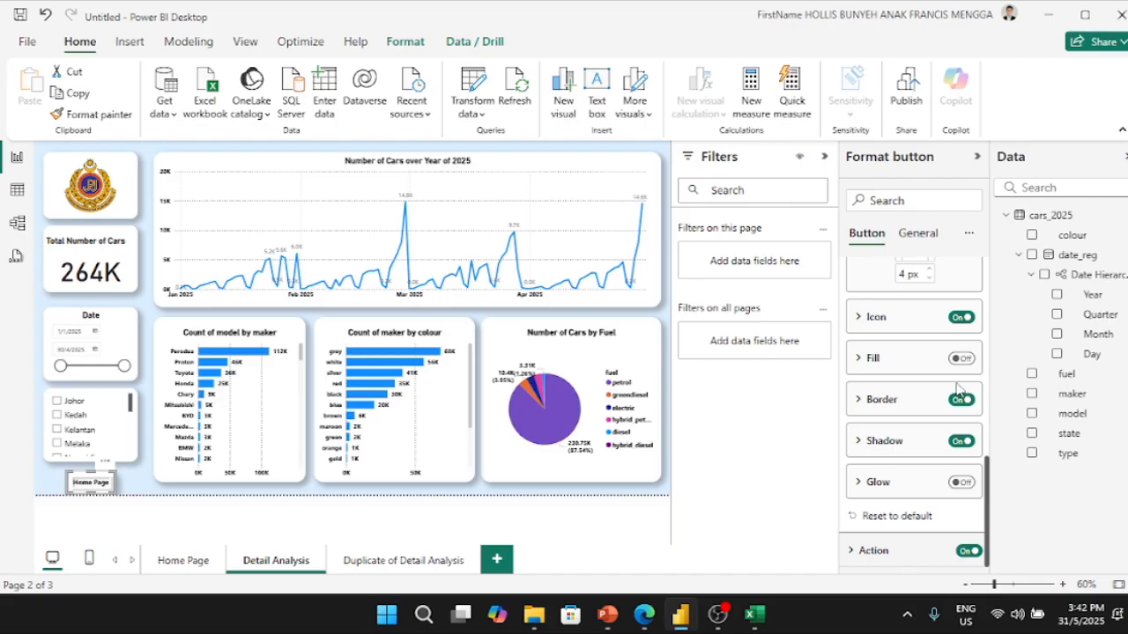
pyautogui.click(871, 358)
pyautogui.click(953, 363)
pyautogui.click(886, 400)
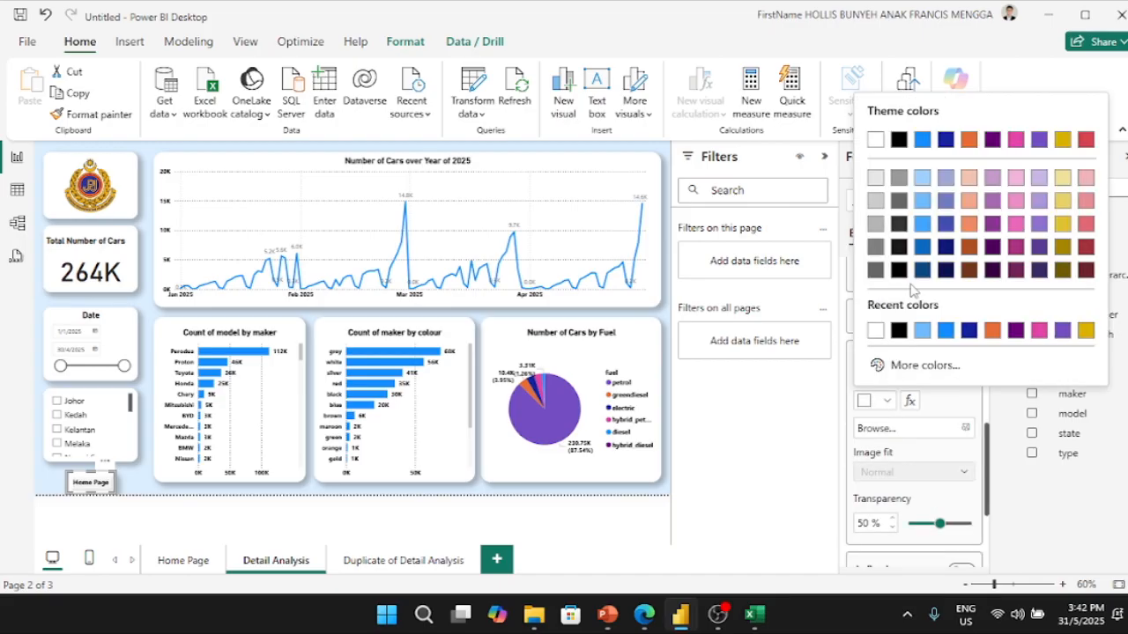
pyautogui.click(917, 201)
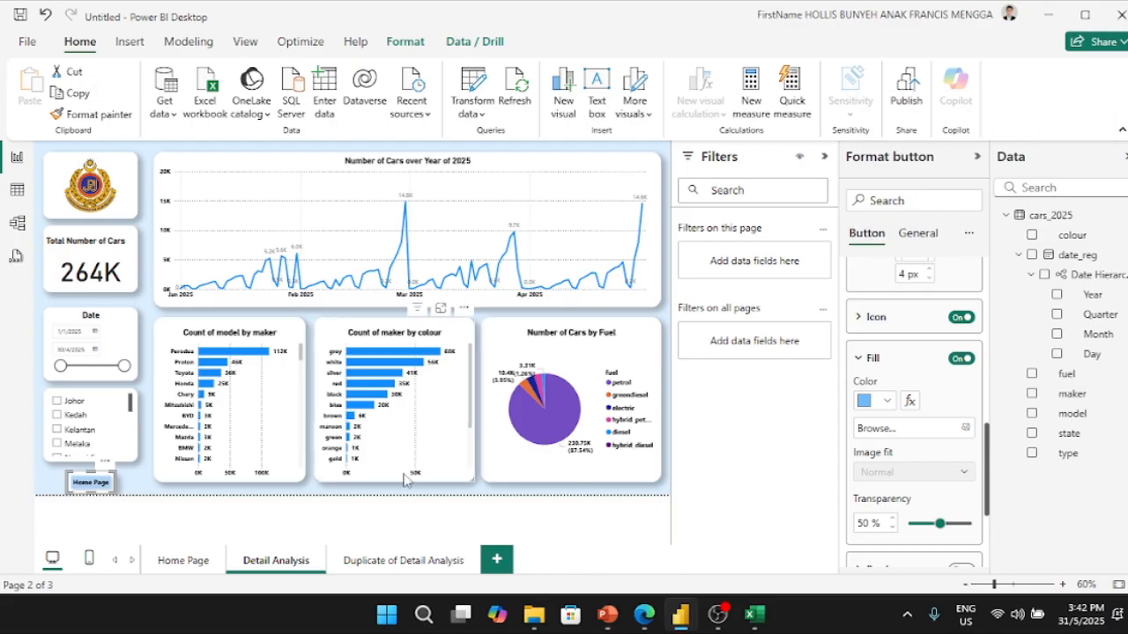
pyautogui.click(898, 358)
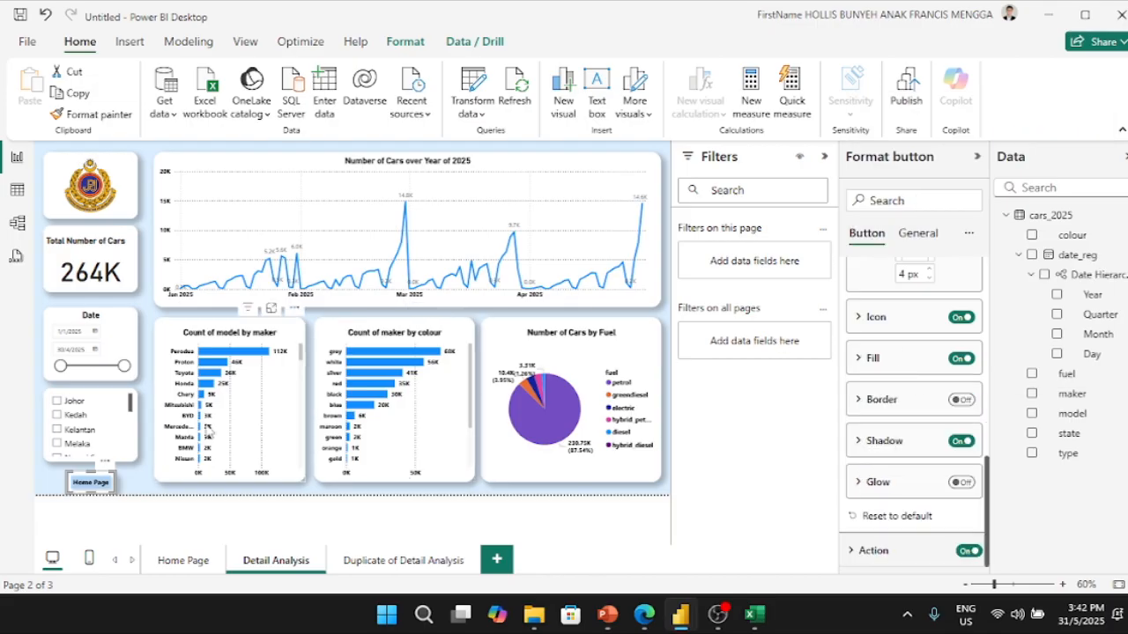
pyautogui.click(134, 483)
pyautogui.click(104, 483)
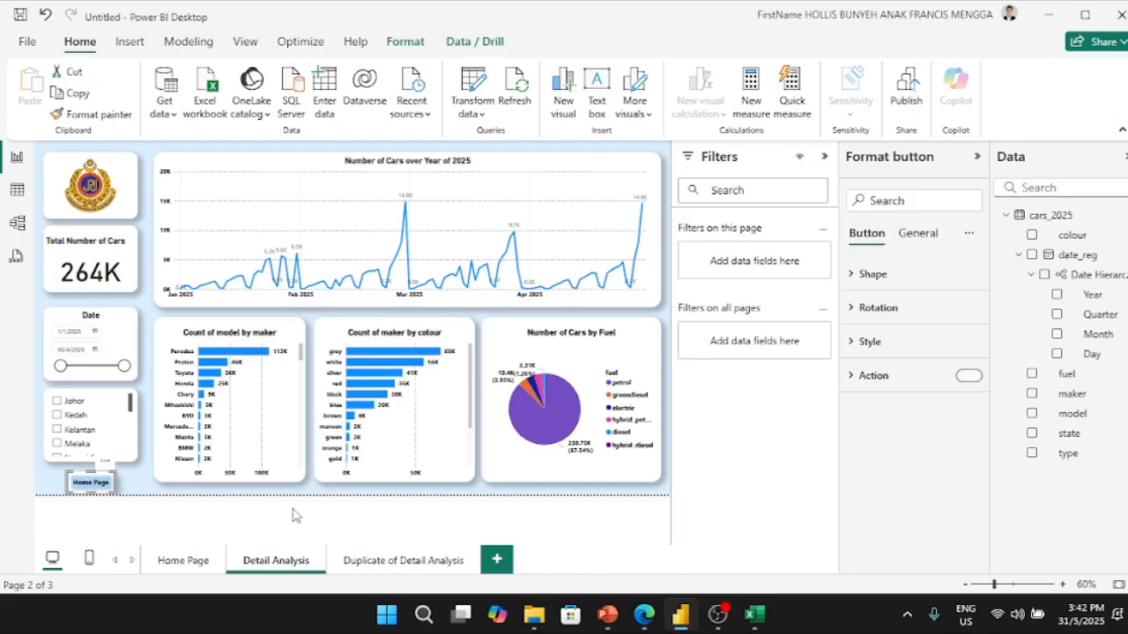
# - Review the Home Page button's shadow, shape and text style settings
pyautogui.click(868, 342)
pyautogui.scroll(-3, 895, 457)
pyautogui.click(907, 445)
pyautogui.scroll(-3, 897, 465)
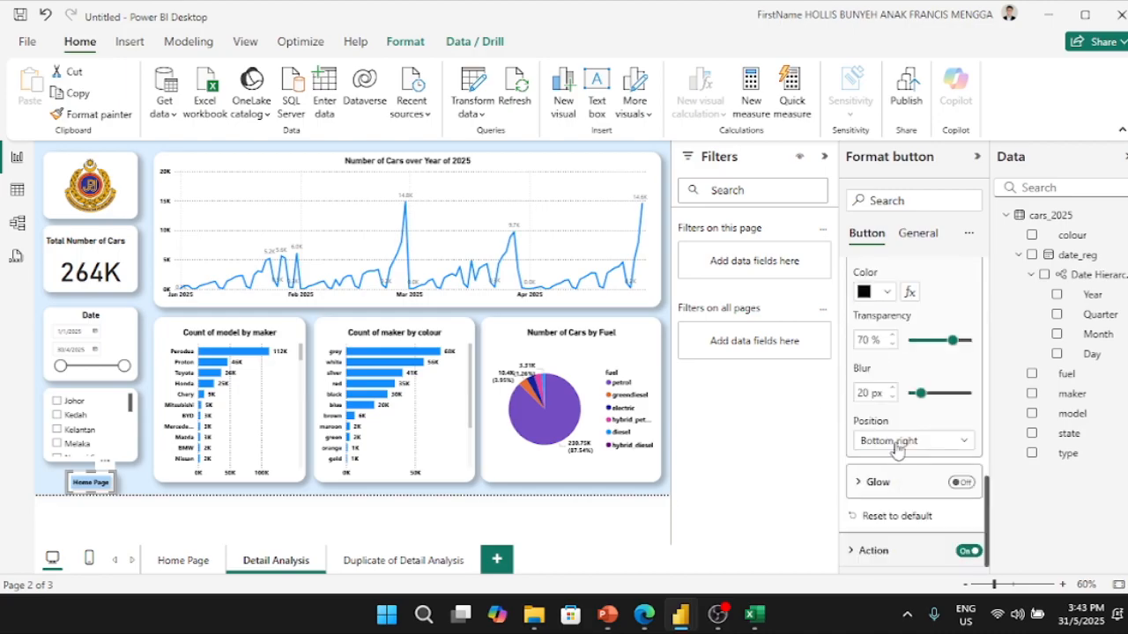
pyautogui.scroll(5, 925, 504)
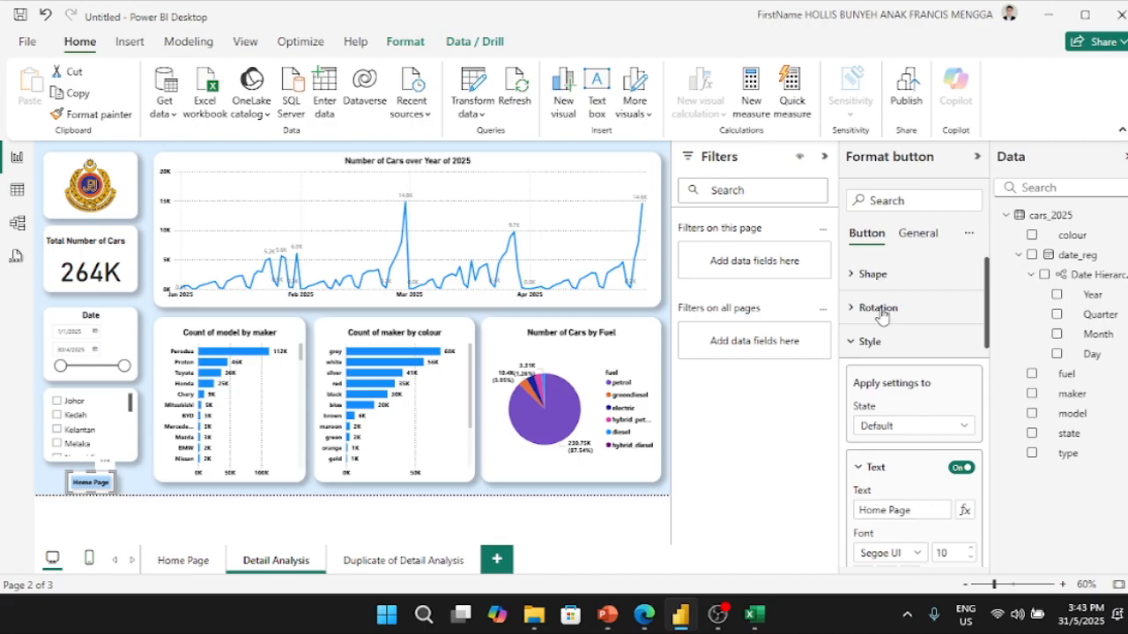
pyautogui.click(872, 274)
pyautogui.scroll(-5, 876, 317)
pyautogui.scroll(3, 877, 388)
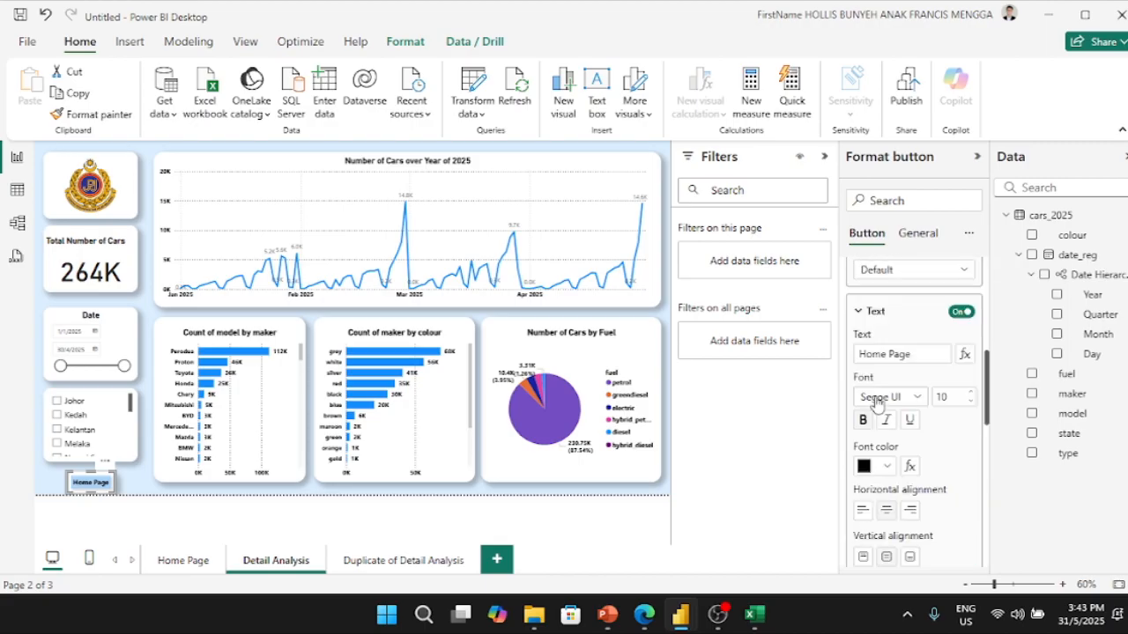
pyautogui.scroll(-10, 879, 403)
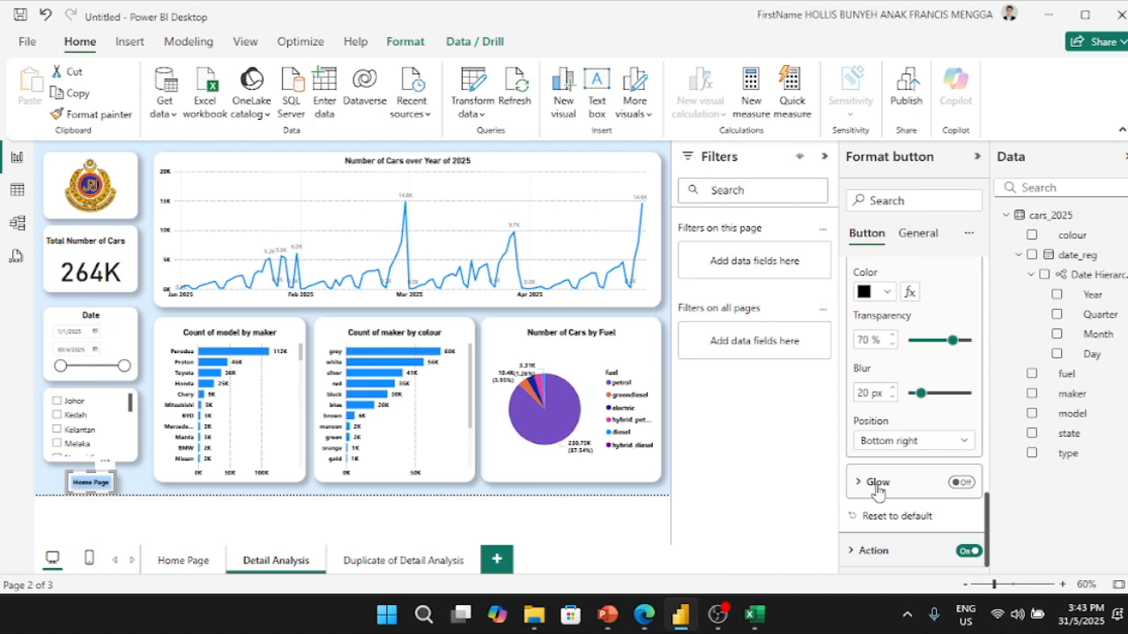
# - Delete the Home Page button from the Detail Analysis page and insert a new blank button
pyautogui.click(89, 483)
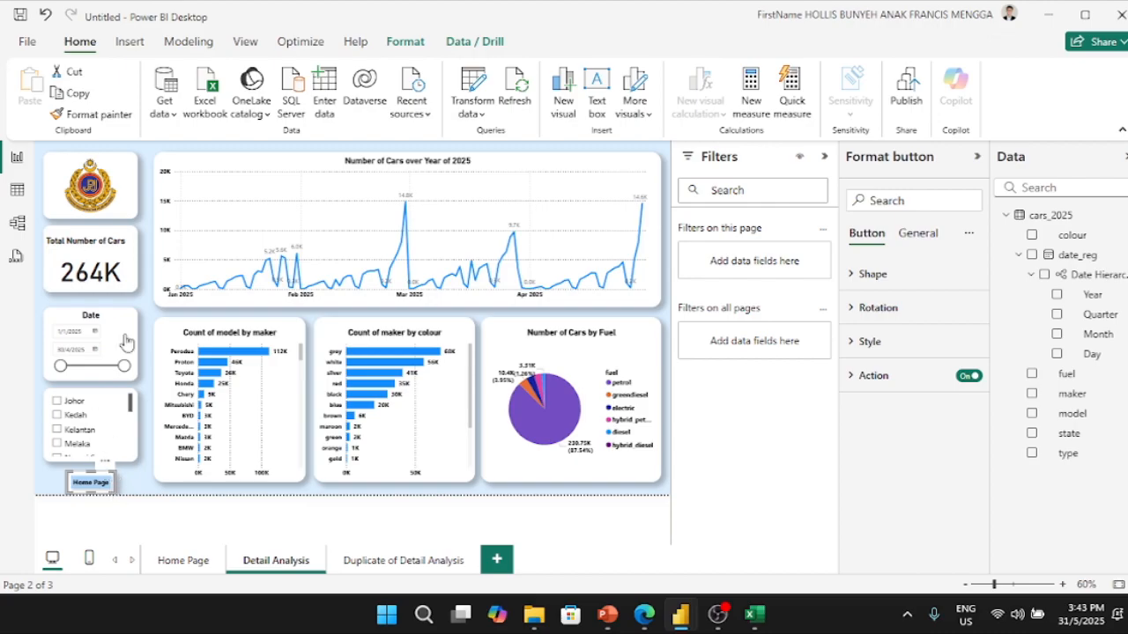
pyautogui.press('Delete')
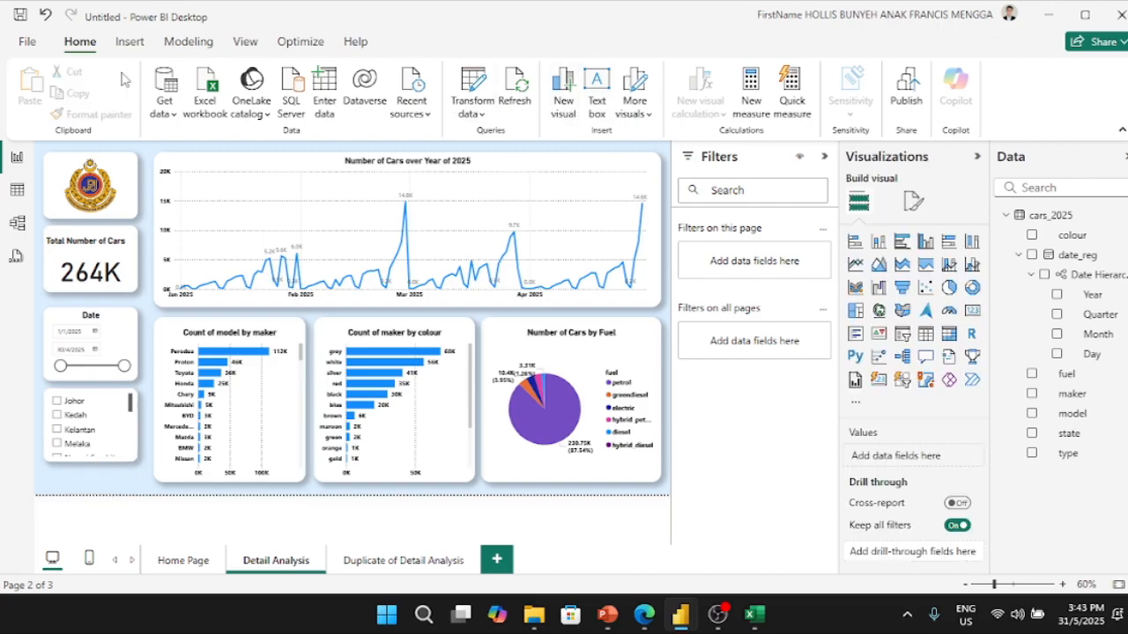
pyautogui.click(130, 44)
pyautogui.click(557, 110)
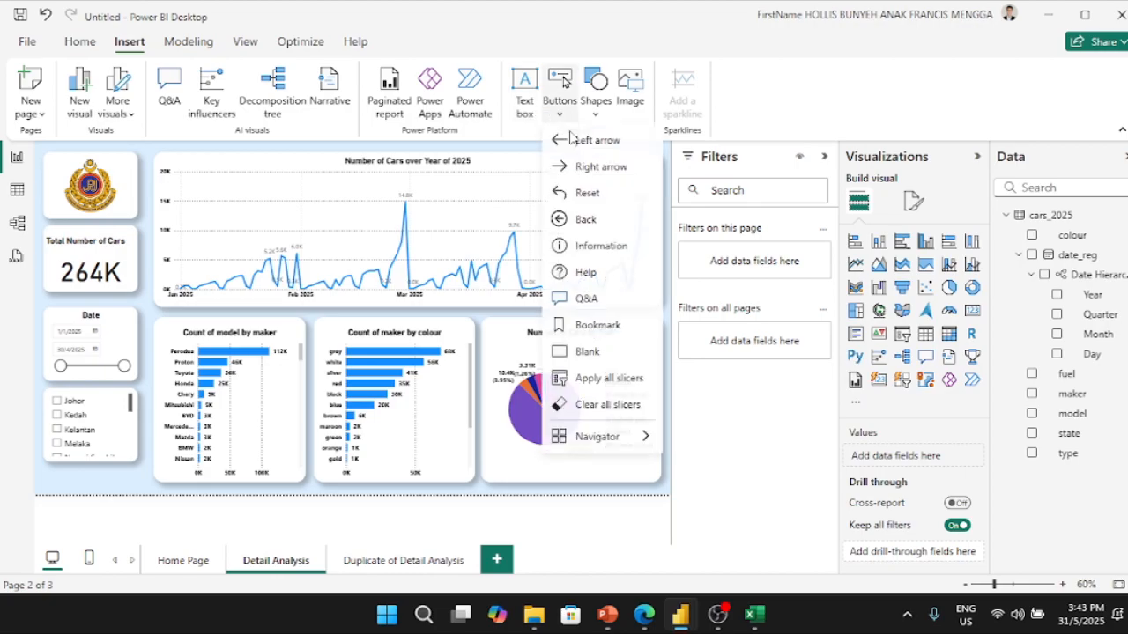
pyautogui.click(587, 351)
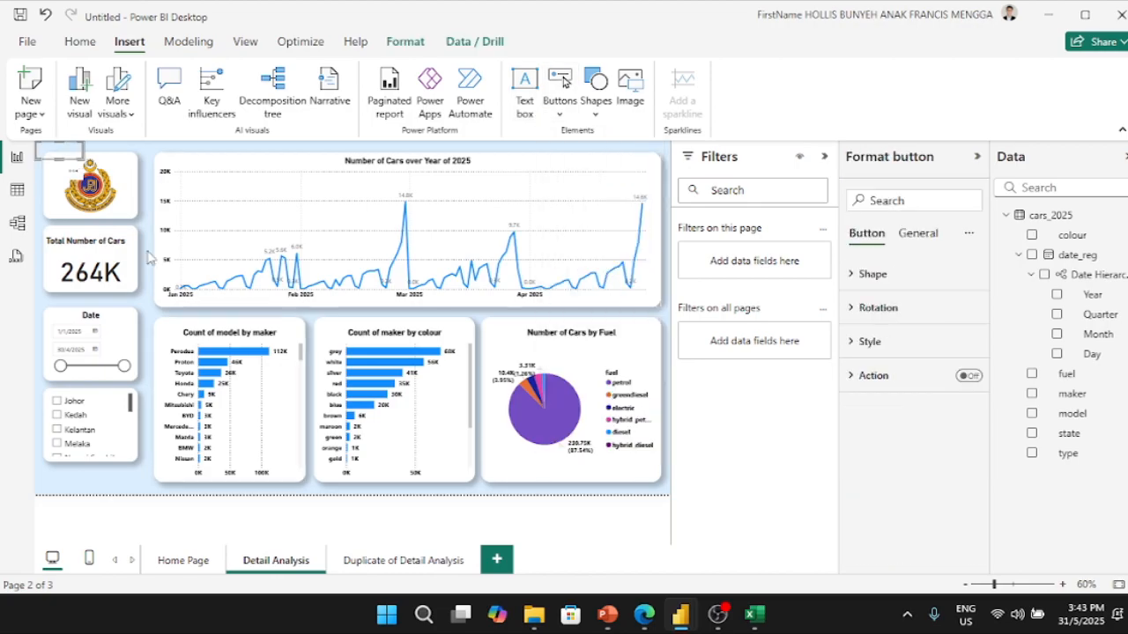
# - Move the new blank button below the state slicer, turn on its text and label it Home Page
pyautogui.moveTo(91, 454); pyautogui.dragTo(104, 492)
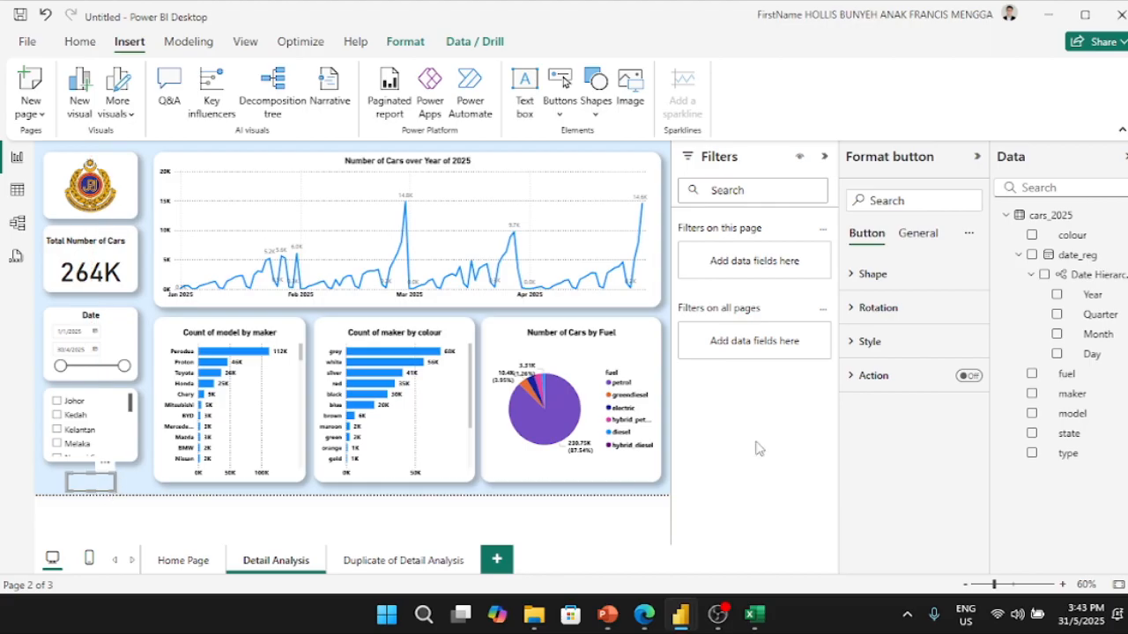
pyautogui.click(870, 346)
pyautogui.click(872, 350)
pyautogui.click(871, 347)
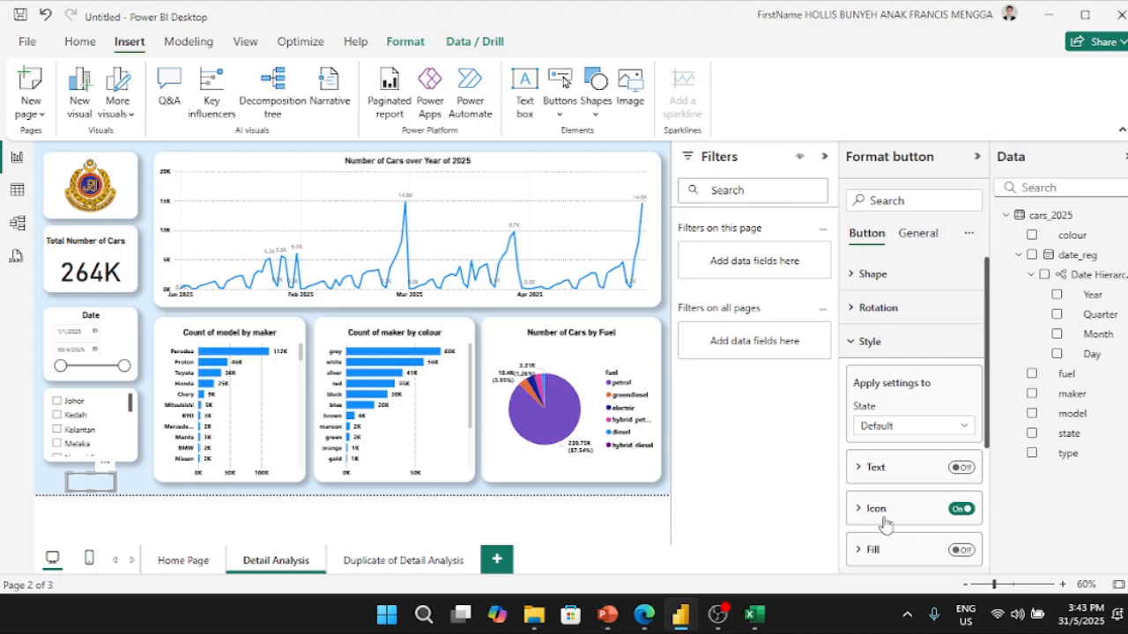
pyautogui.click(960, 468)
pyautogui.click(890, 473)
pyautogui.click(888, 506)
pyautogui.write('Home Page')
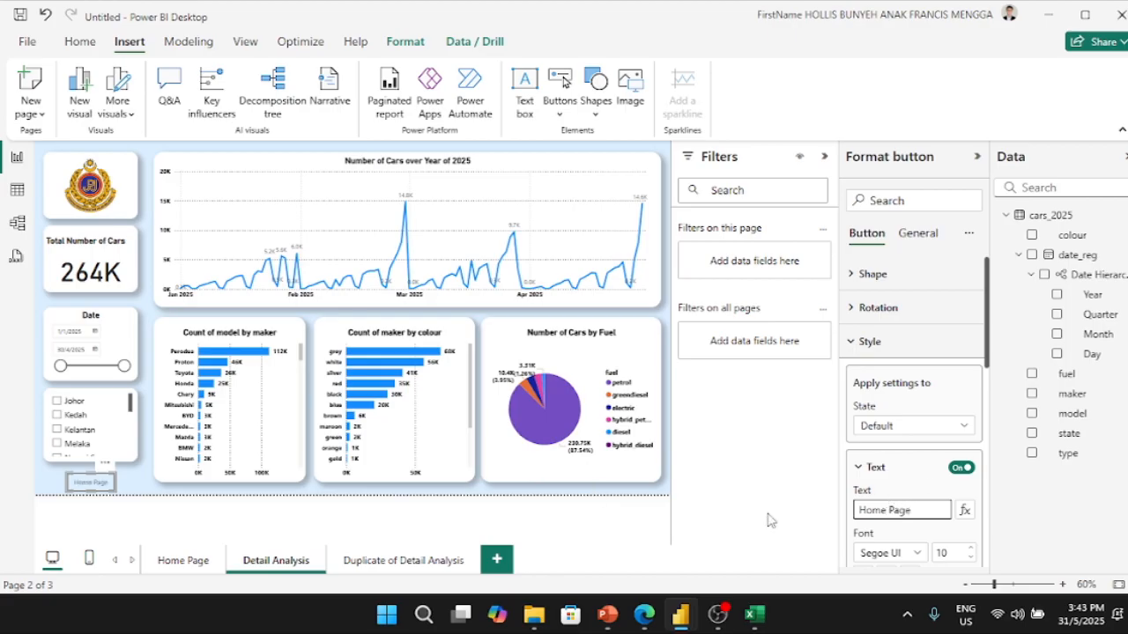
# - Set the font color of the Home Page button's text to black
pyautogui.scroll(-3, 914, 504)
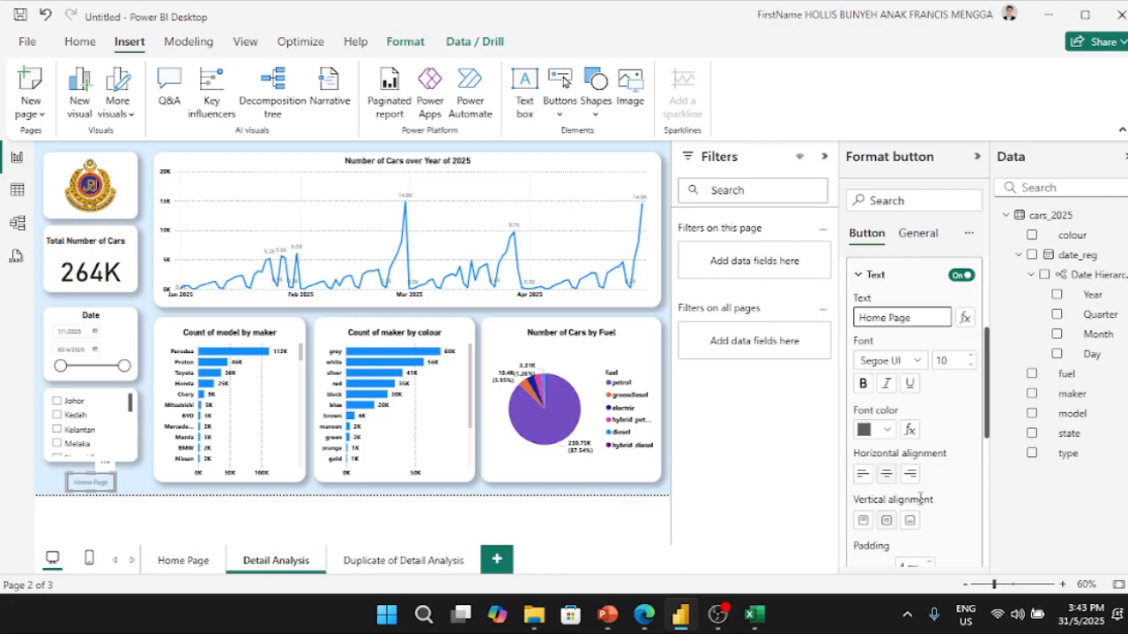
pyautogui.click(886, 430)
pyautogui.click(898, 170)
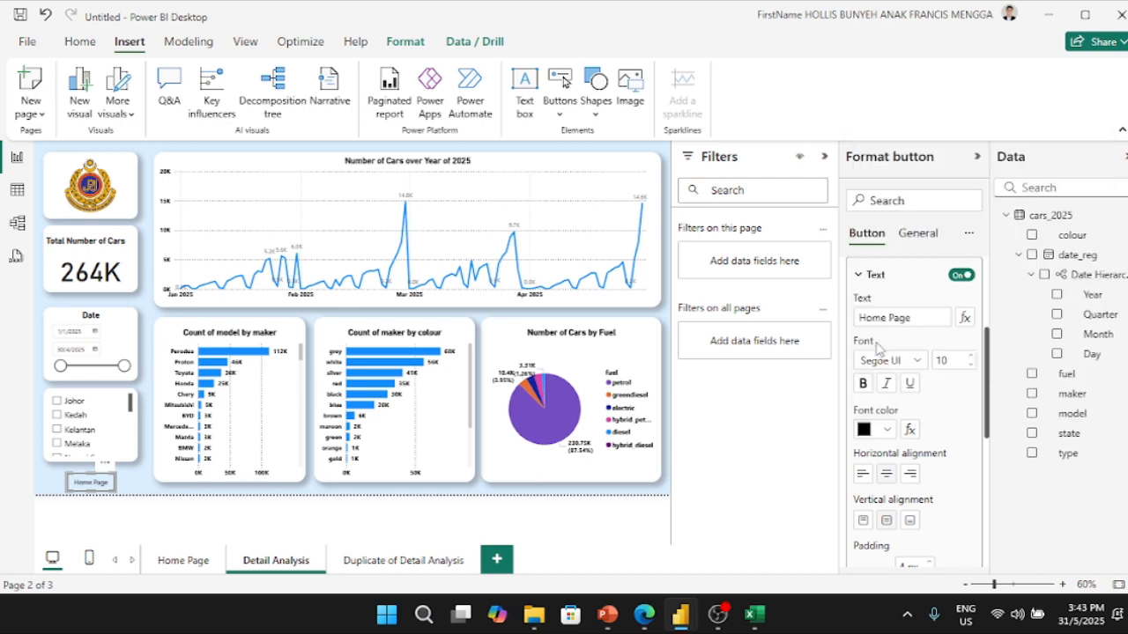
# - Turn on the Home Page button's fill and set its color to light blue
pyautogui.scroll(-4, 975, 473)
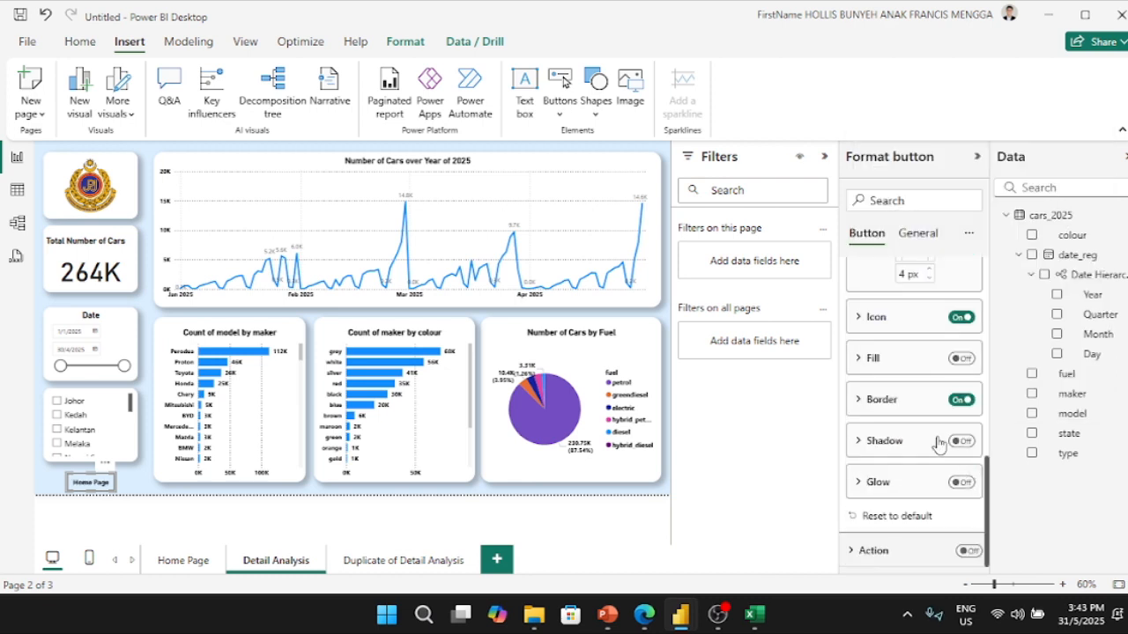
pyautogui.click(961, 359)
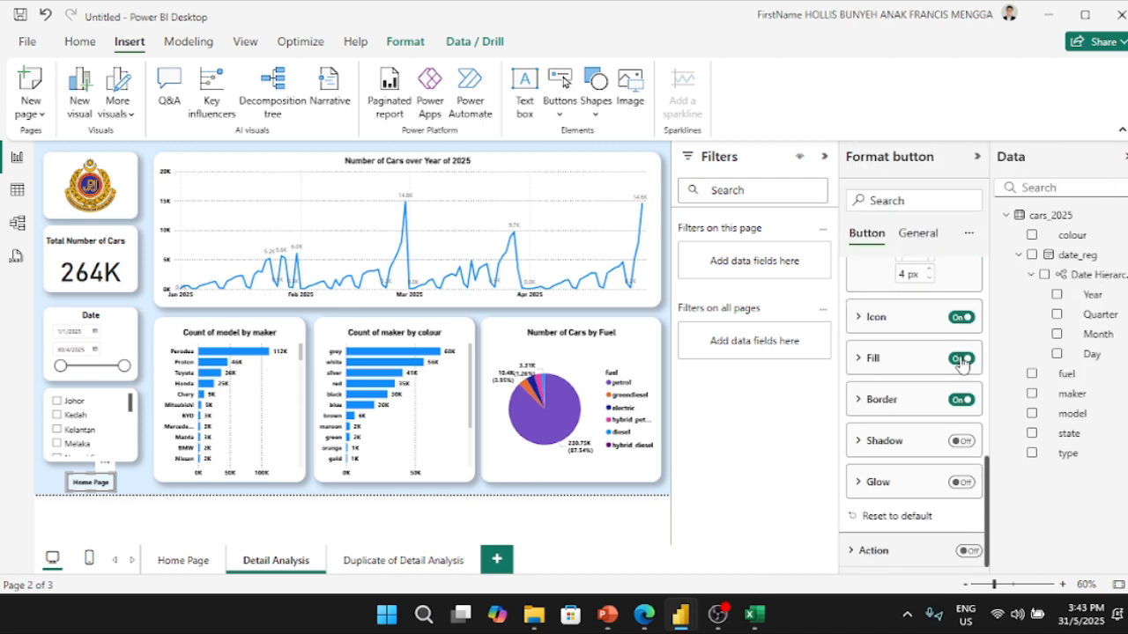
pyautogui.click(892, 359)
pyautogui.click(881, 399)
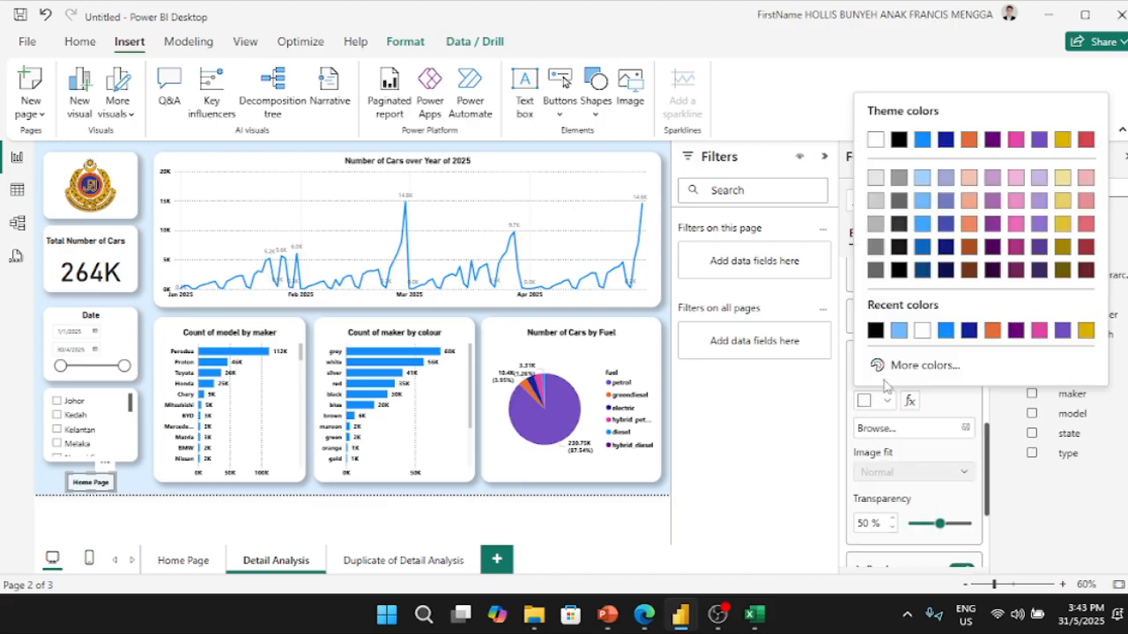
pyautogui.click(899, 329)
# - Turn off the Home Page button's border and try its shadow on and off
pyautogui.scroll(-3, 951, 458)
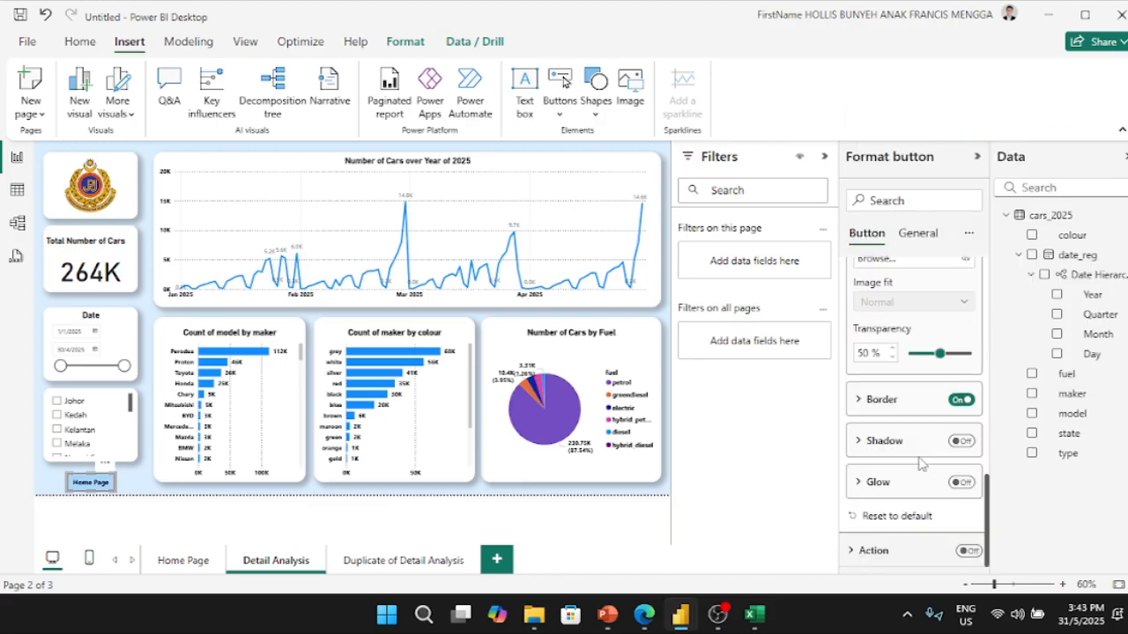
pyautogui.click(962, 443)
pyautogui.click(964, 443)
pyautogui.click(962, 400)
pyautogui.click(963, 446)
pyautogui.click(963, 446)
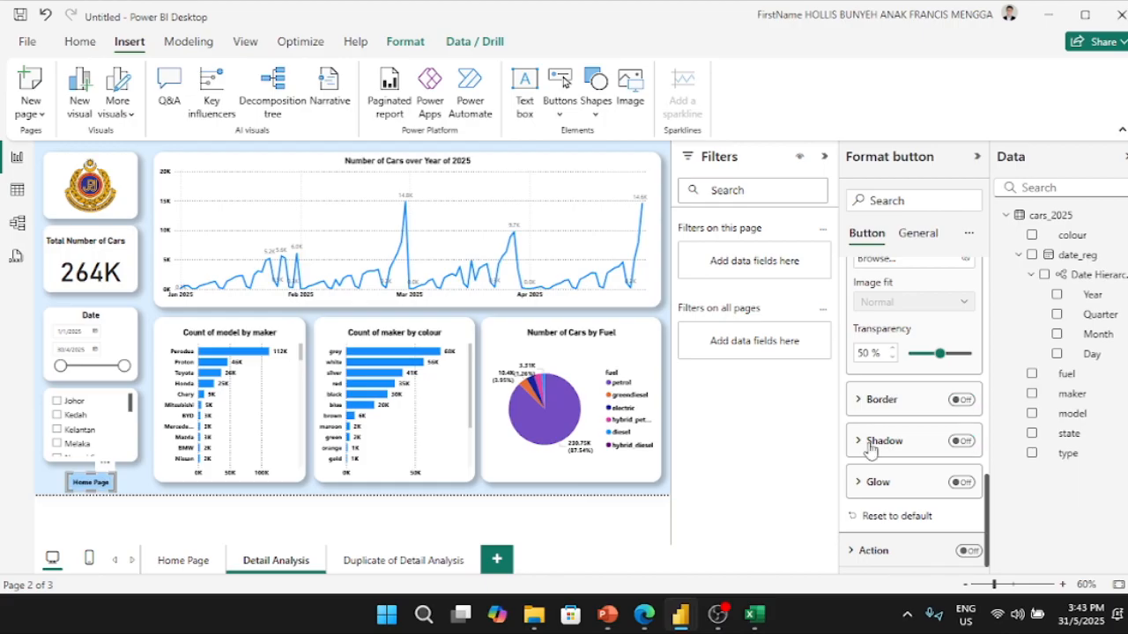
# - Try the shadow and glow effects on the Home Page button
pyautogui.click(963, 443)
pyautogui.click(963, 443)
pyautogui.click(885, 443)
pyautogui.click(963, 483)
pyautogui.click(963, 484)
pyautogui.click(963, 484)
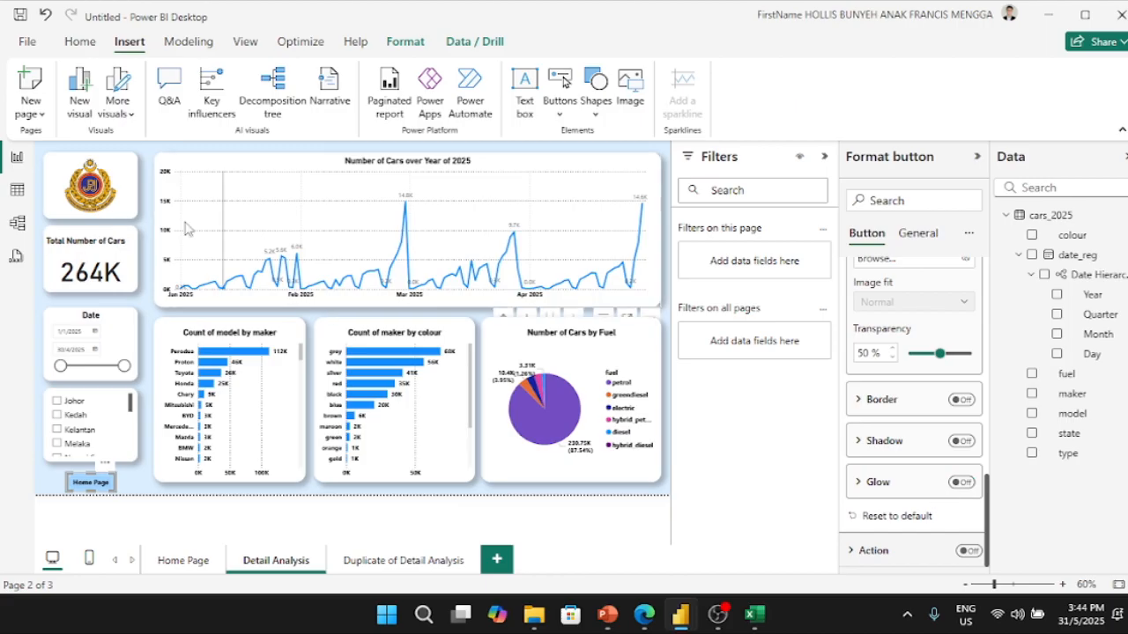
# - Copy the logo image's formatting onto the Home Page button with Format Painter
pyautogui.click(124, 201)
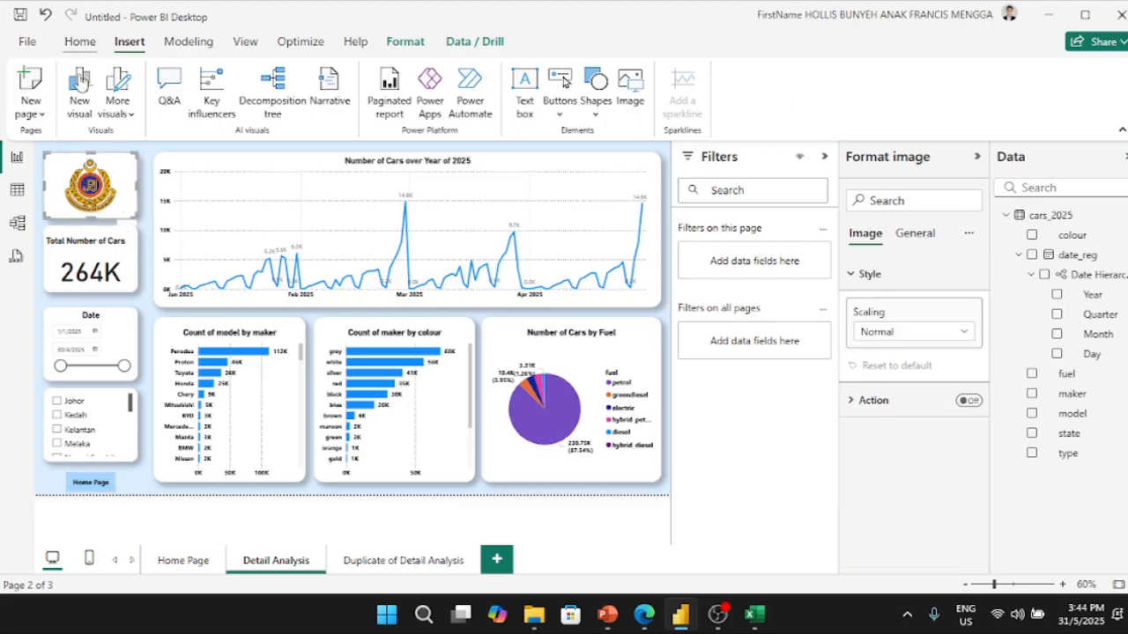
pyautogui.click(80, 41)
pyautogui.click(92, 116)
pyautogui.click(97, 482)
pyautogui.click(134, 480)
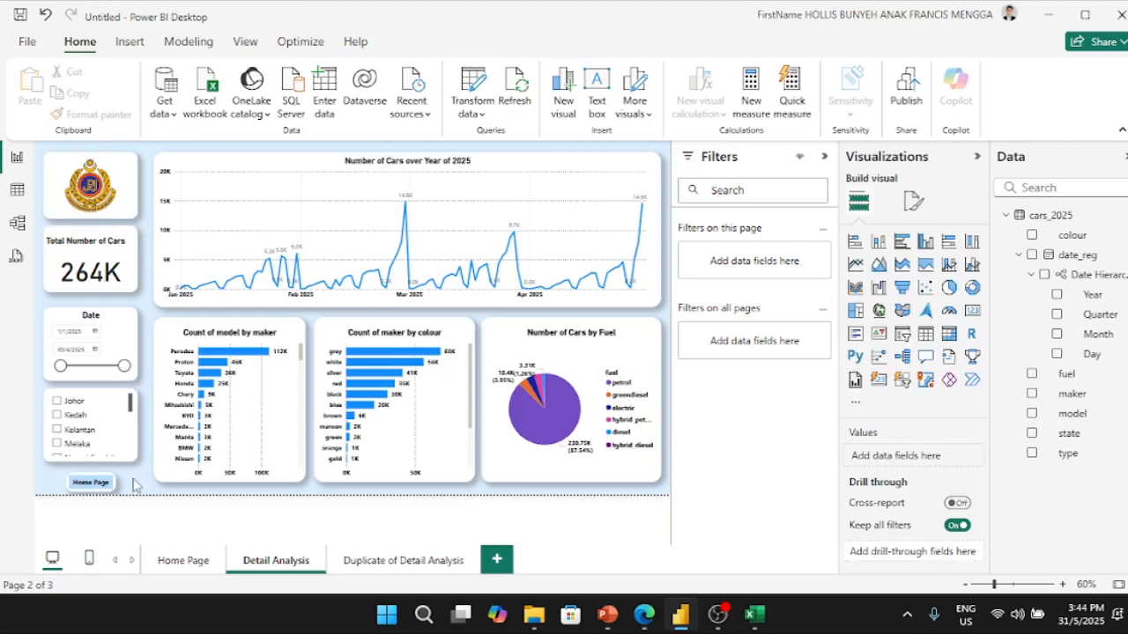
# - Examine the Home Page button's shape, text, icon and fill settings
pyautogui.moveTo(106, 487); pyautogui.dragTo(101, 487)
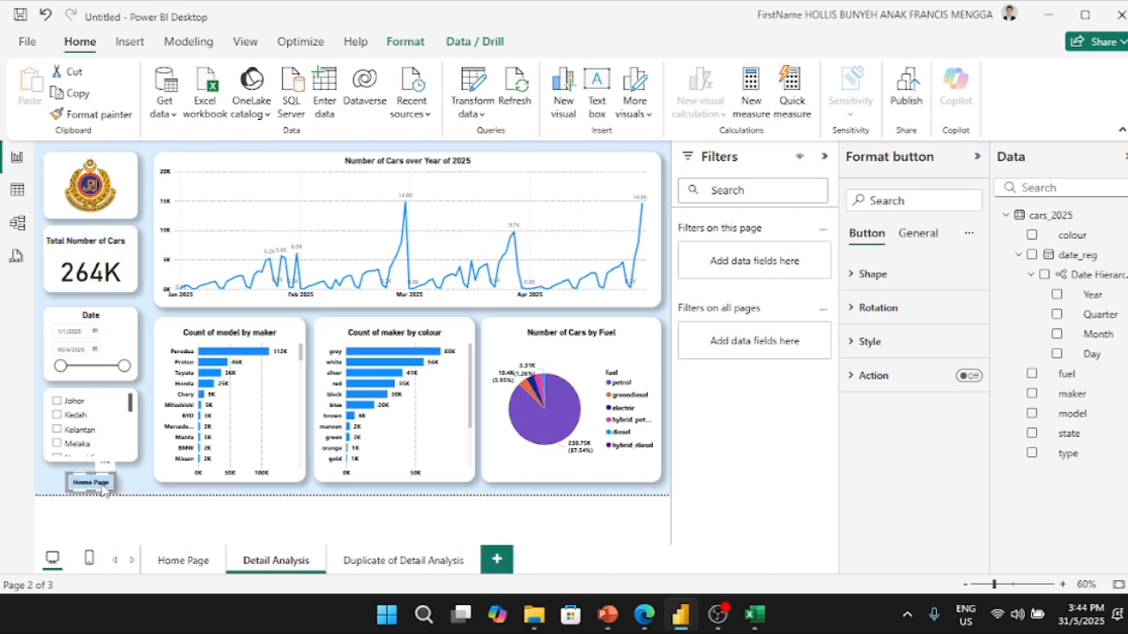
pyautogui.click(874, 280)
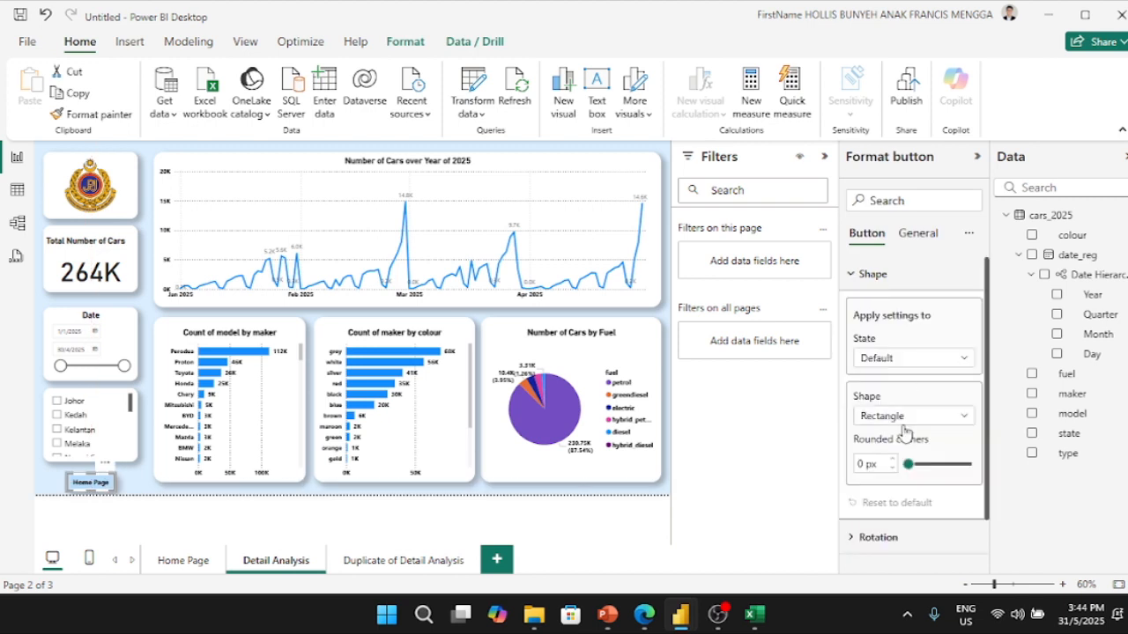
pyautogui.scroll(-1, 932, 423)
pyautogui.click(890, 517)
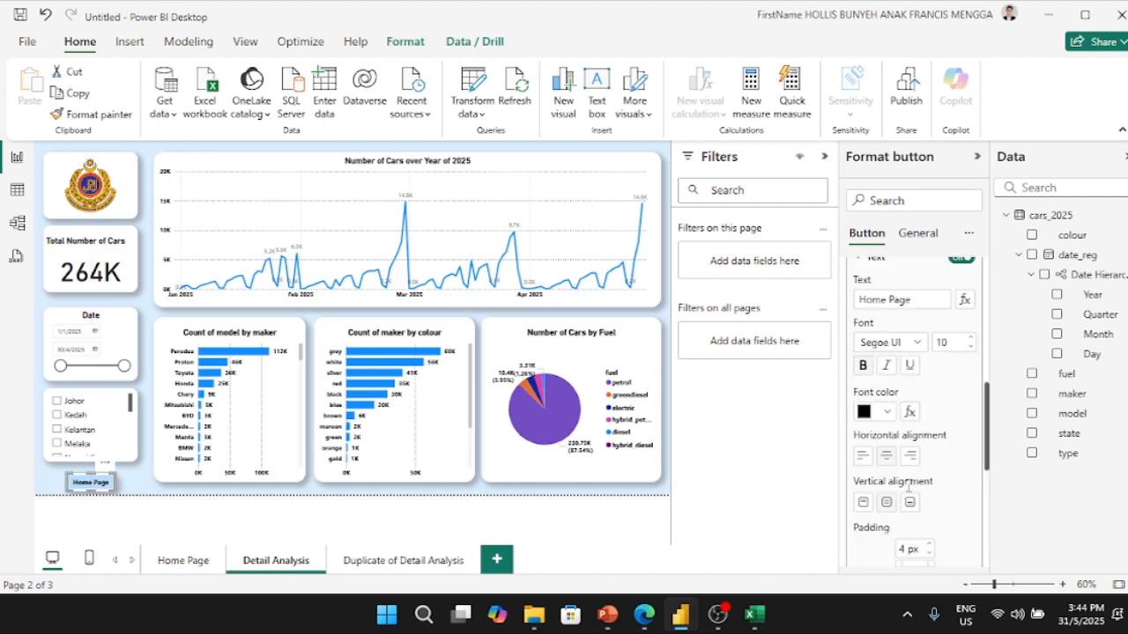
pyautogui.scroll(-3, 917, 453)
pyautogui.click(881, 506)
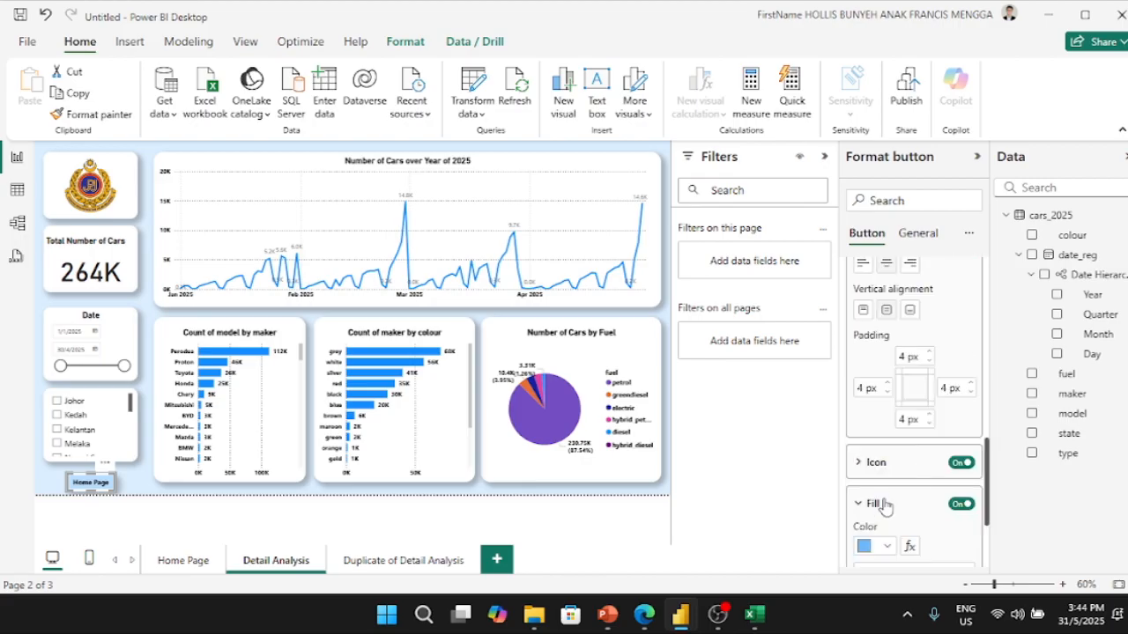
pyautogui.scroll(-3, 916, 484)
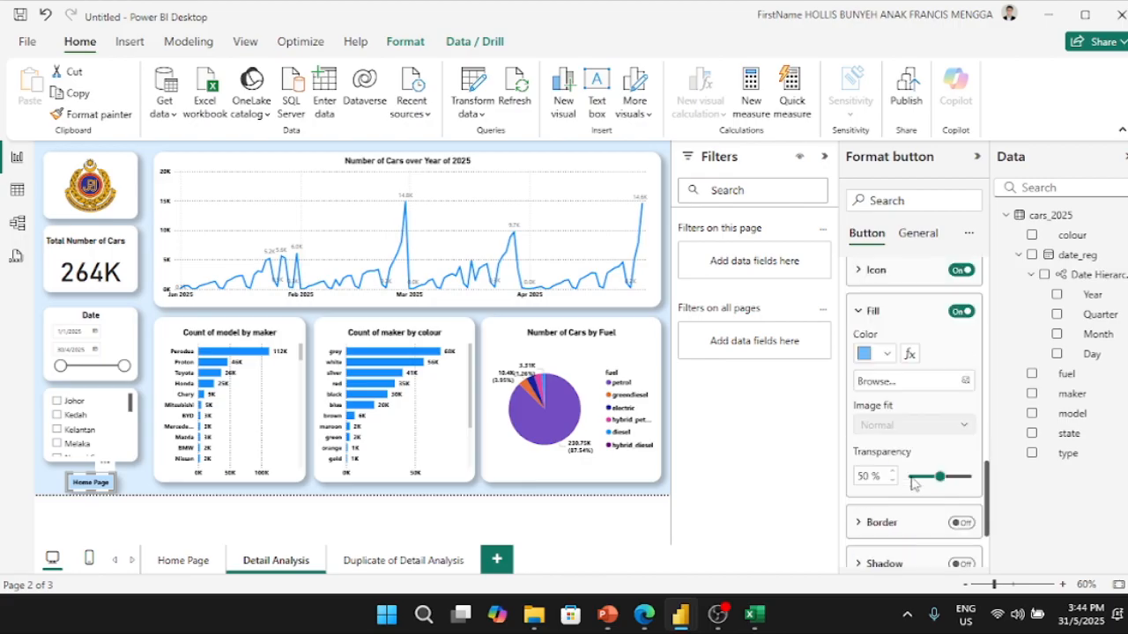
pyautogui.scroll(-2, 904, 527)
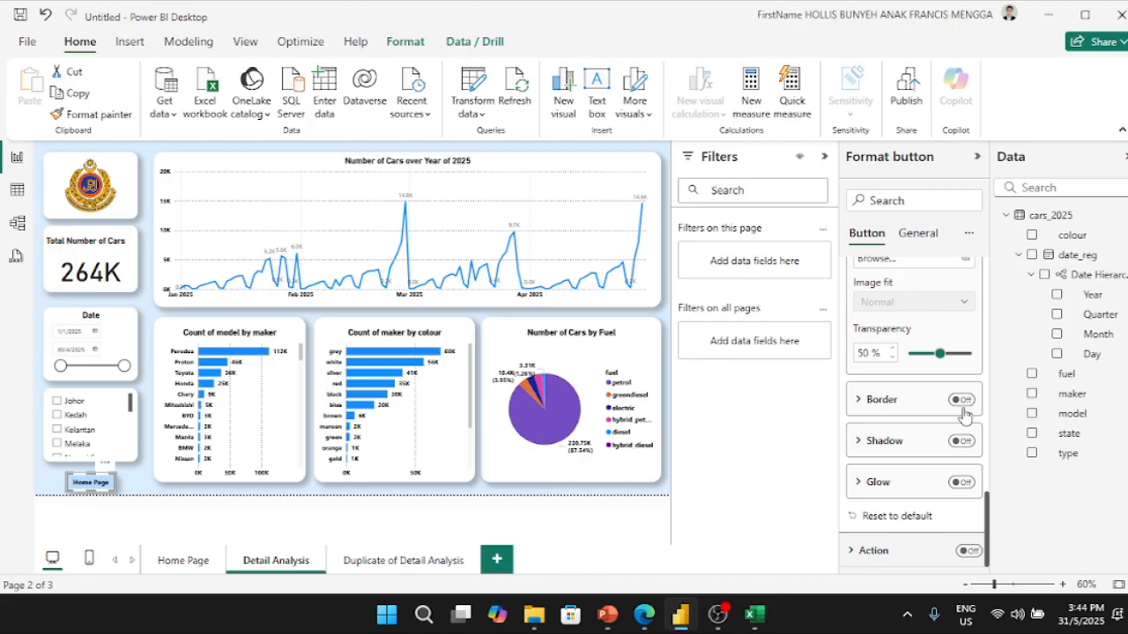
pyautogui.scroll(3, 950, 443)
pyautogui.scroll(-2, 913, 531)
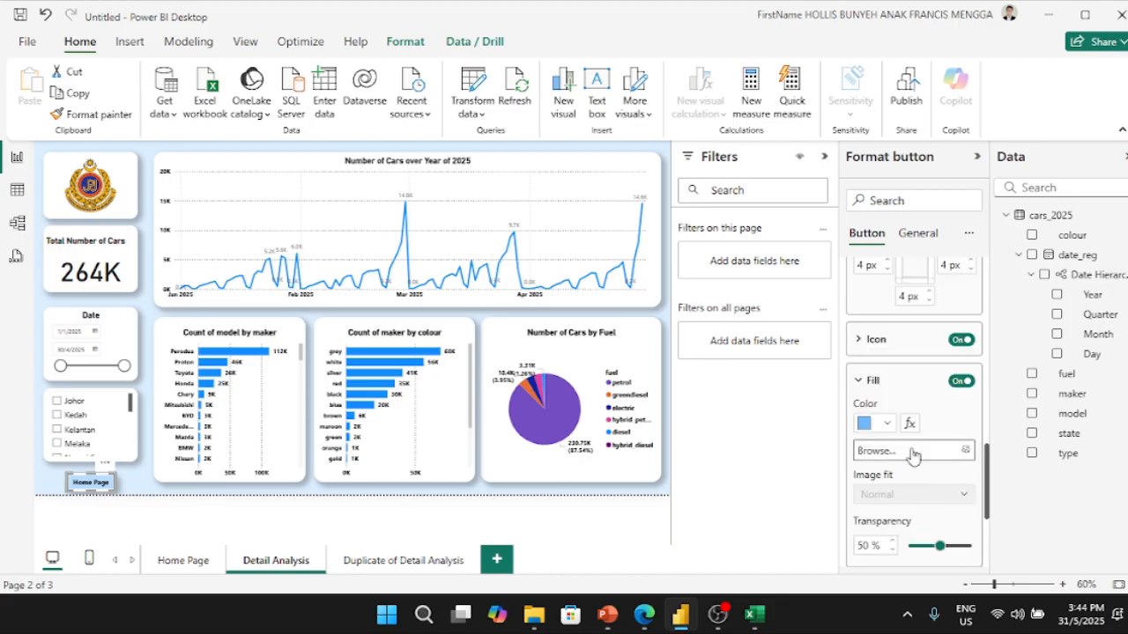
pyautogui.click(902, 342)
pyautogui.scroll(-4, 912, 414)
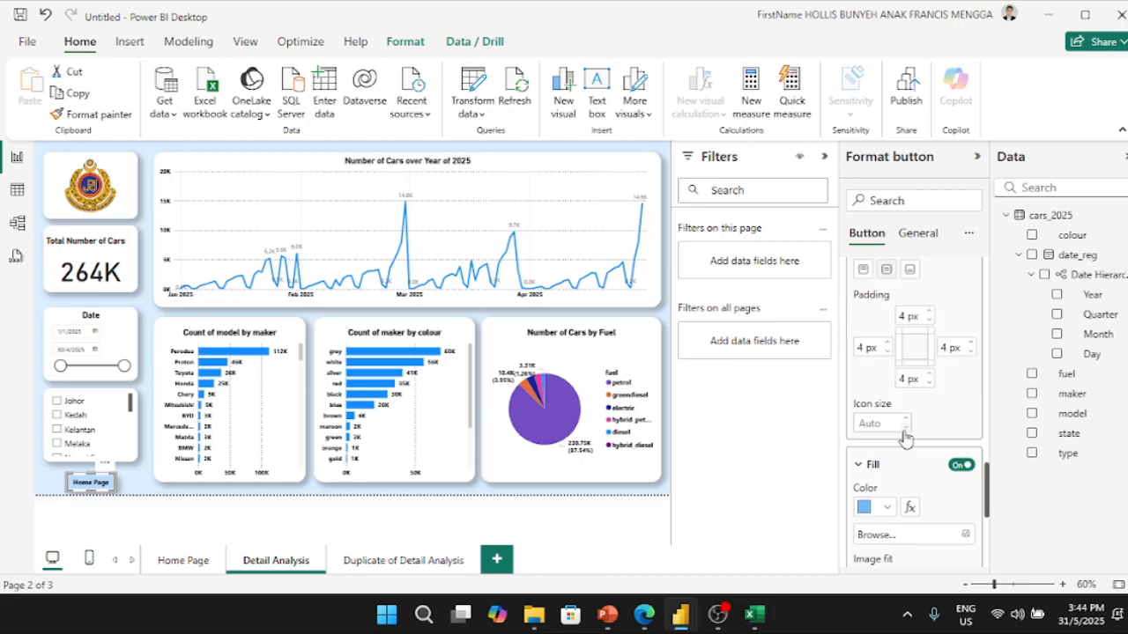
pyautogui.scroll(-3, 912, 502)
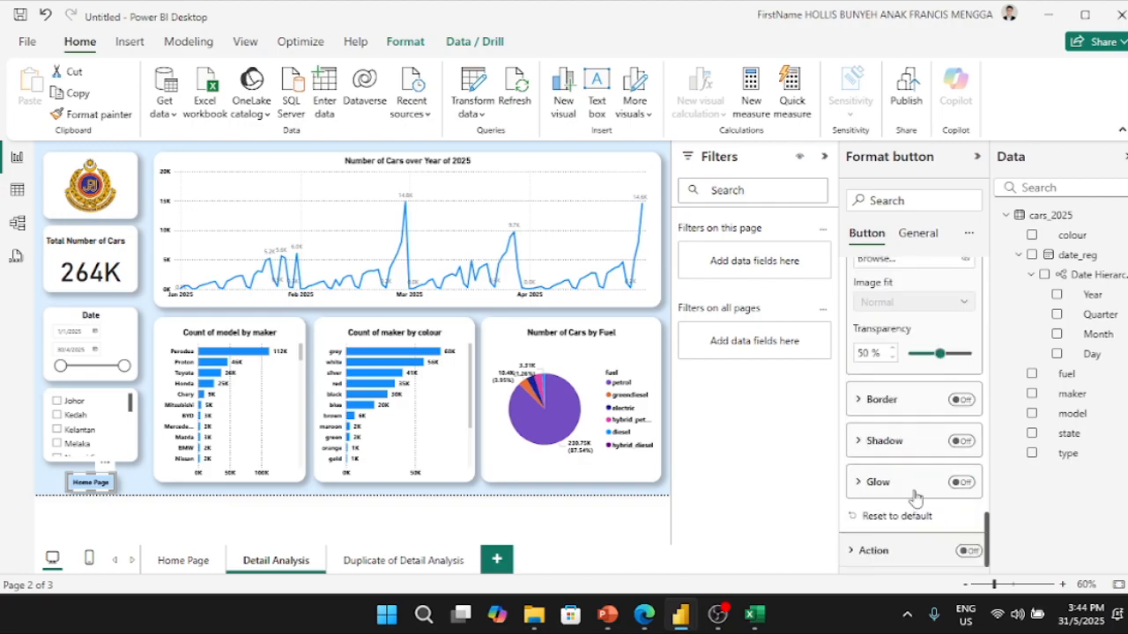
# - Try turning on the style shadow and border of the Home Page button
pyautogui.click(962, 441)
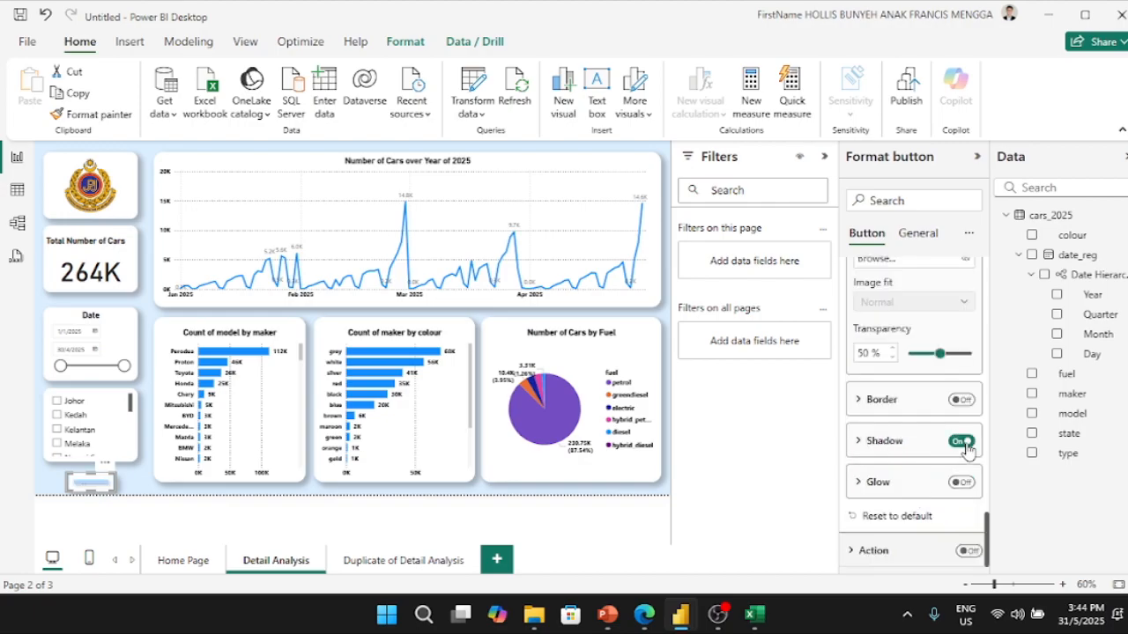
pyautogui.click(964, 443)
pyautogui.click(962, 400)
pyautogui.click(962, 400)
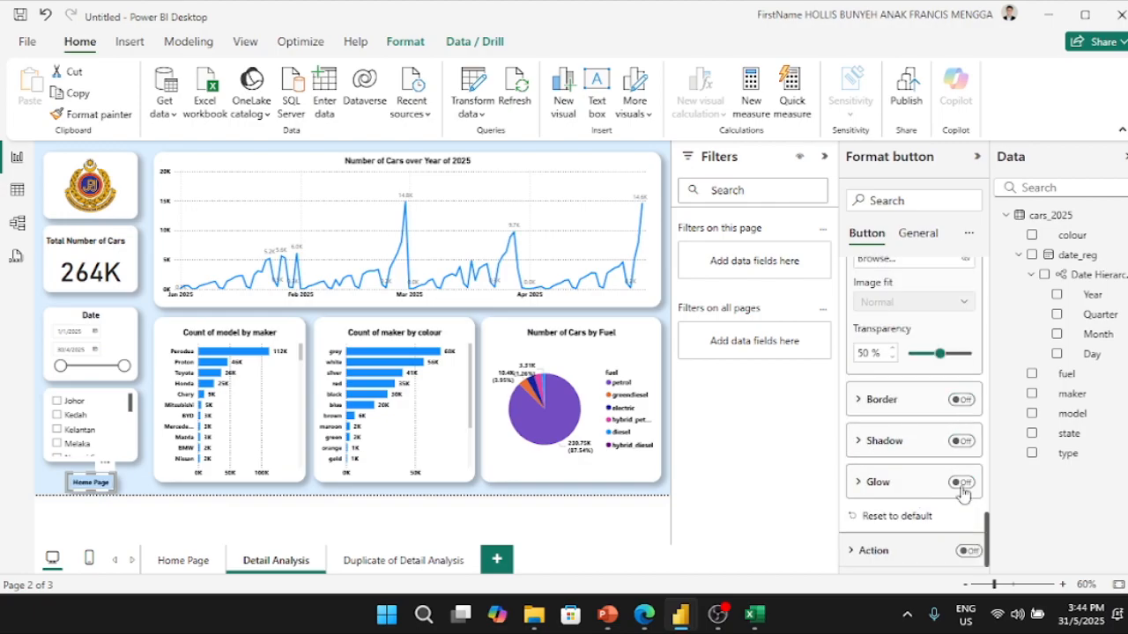
# - Set the Home Page button's rounded corners to 20 px
pyautogui.scroll(5, 958, 491)
pyautogui.scroll(10, 933, 414)
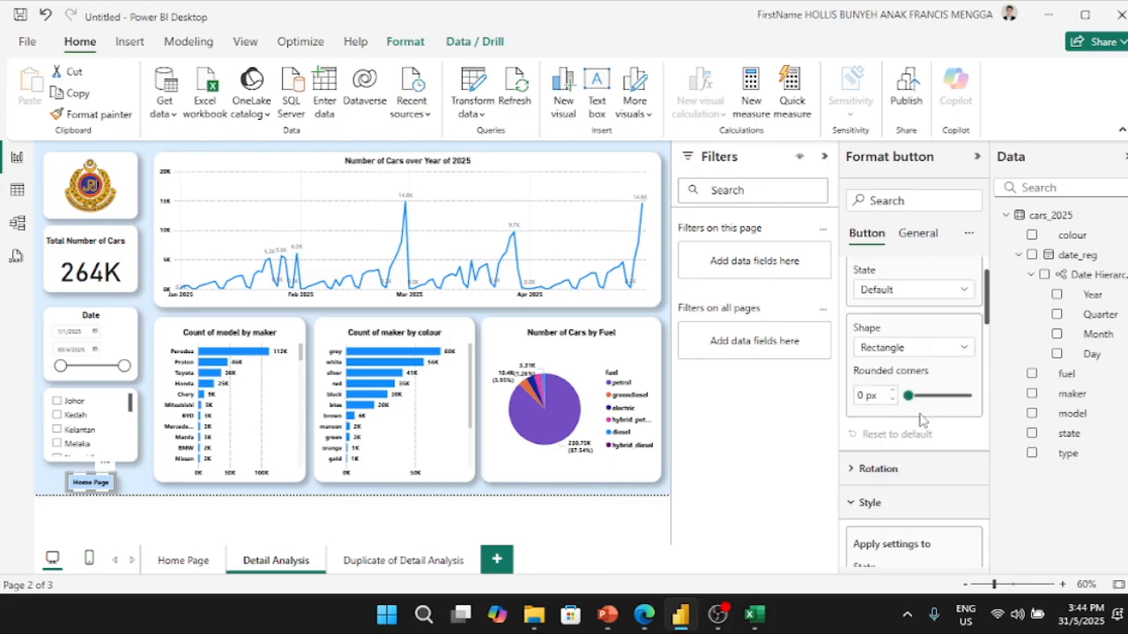
pyautogui.doubleClick(867, 464)
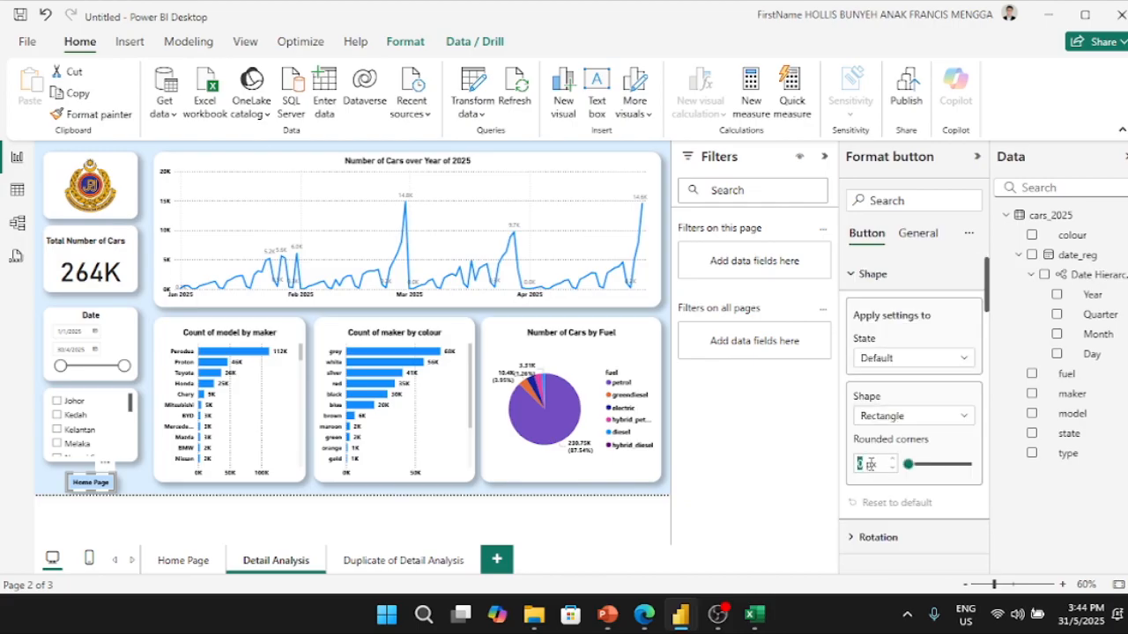
pyautogui.write('20')
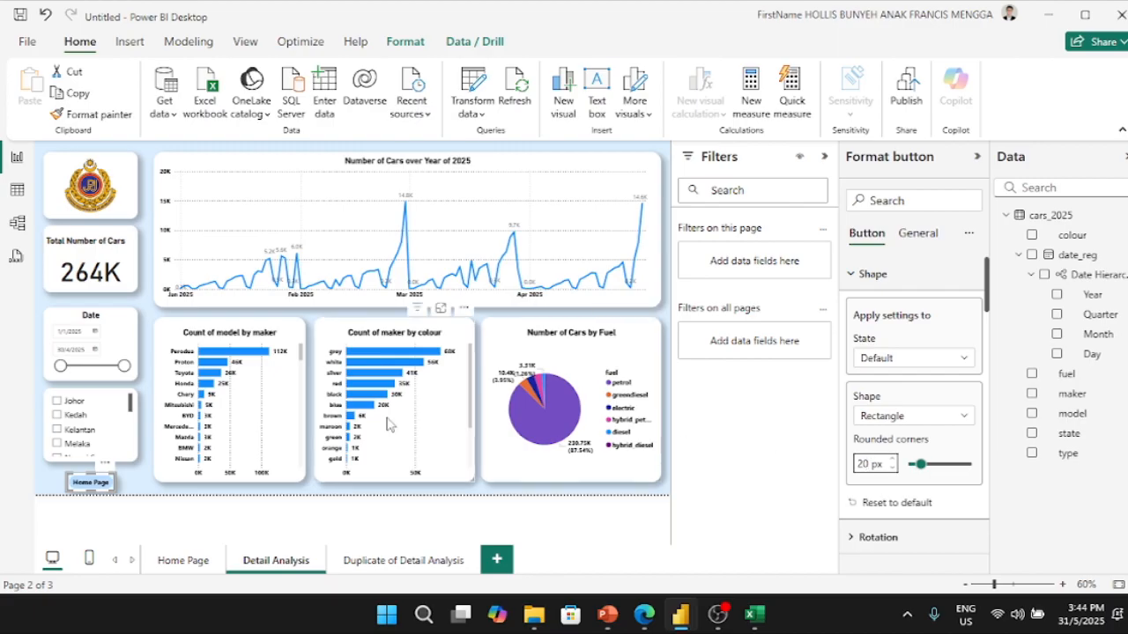
pyautogui.click(132, 489)
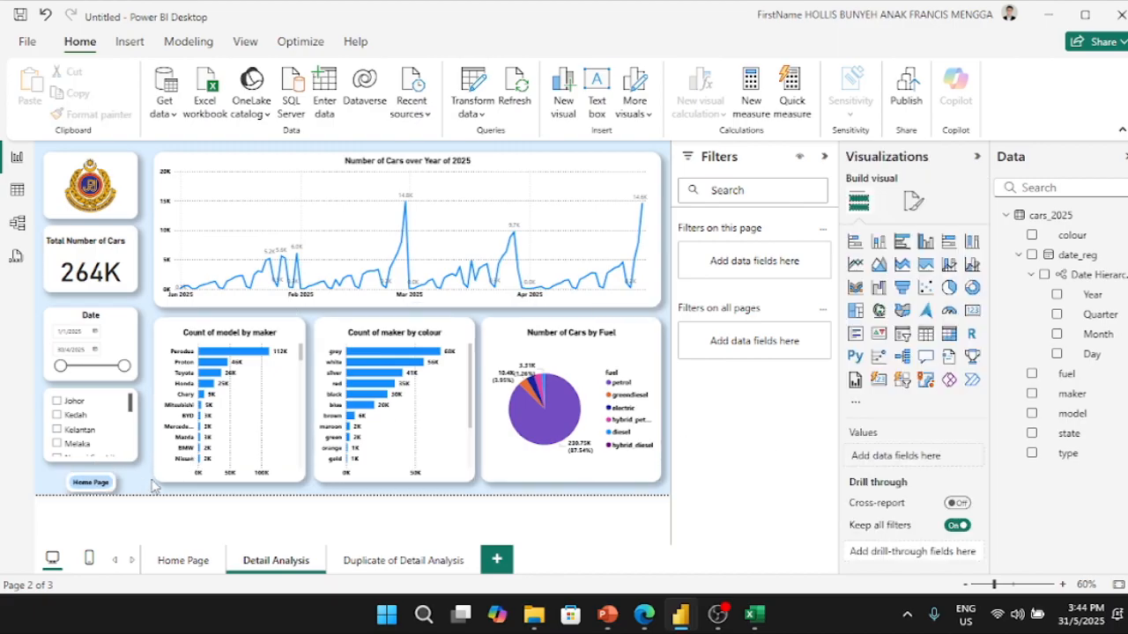
# - Turn on the Home Page button's action, using Page navigation with Home Page as the destination
pyautogui.click(104, 491)
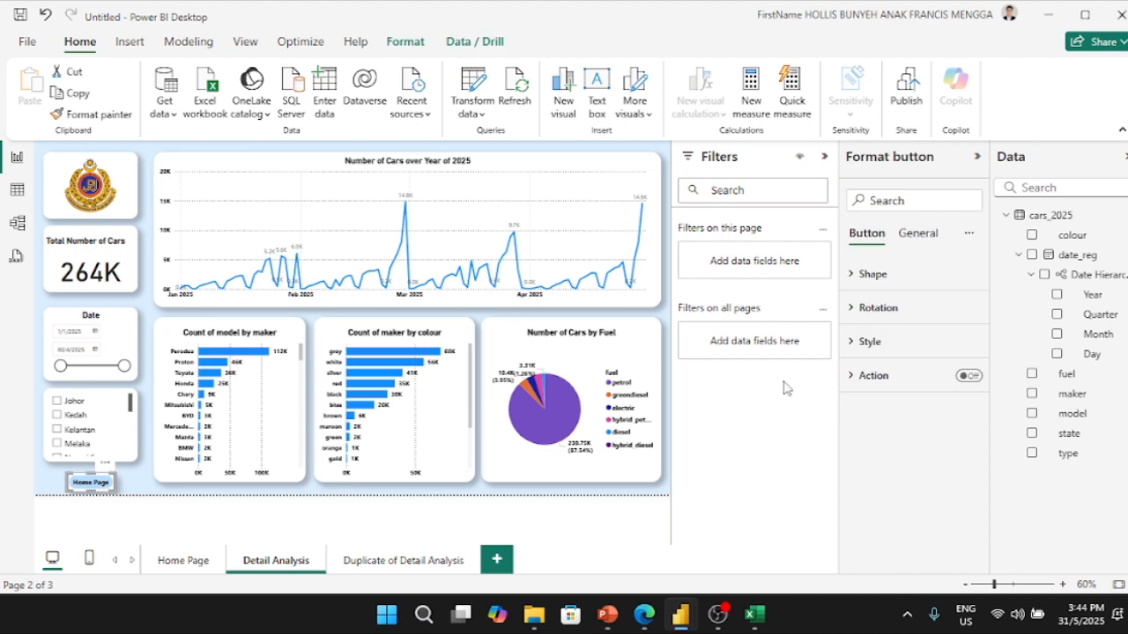
pyautogui.click(883, 377)
pyautogui.click(907, 461)
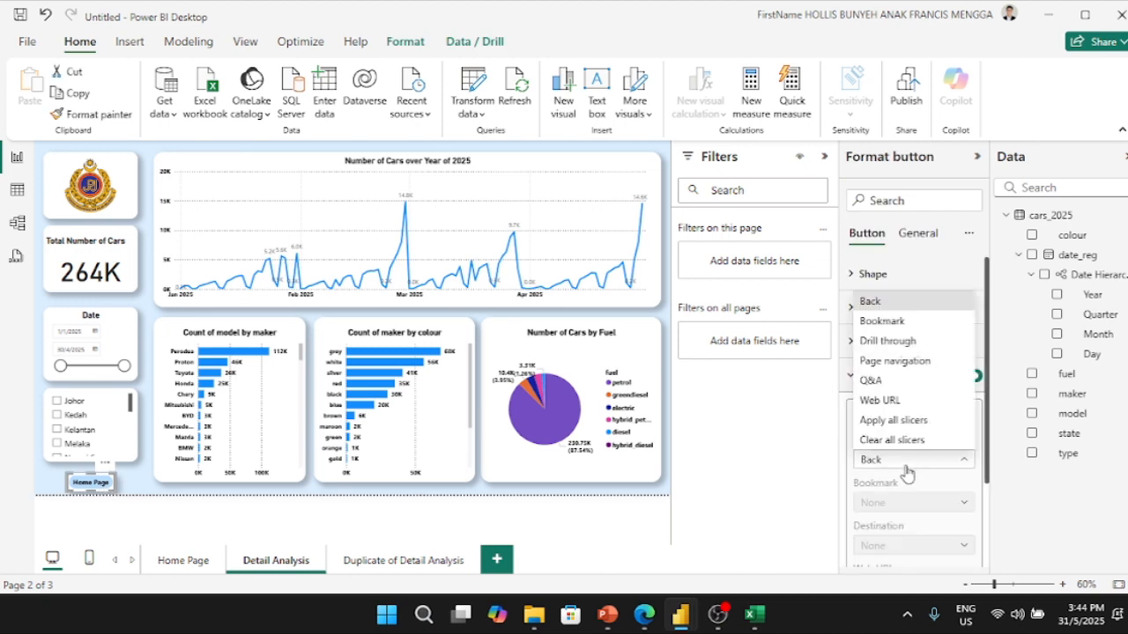
pyautogui.click(912, 361)
pyautogui.click(917, 462)
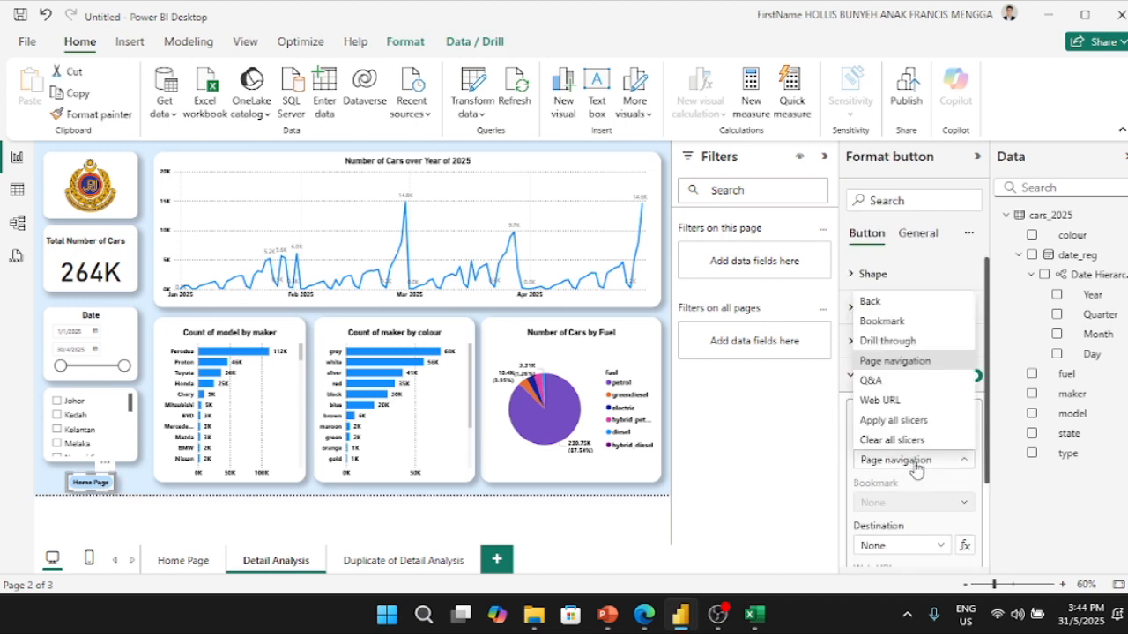
pyautogui.click(902, 551)
pyautogui.click(902, 552)
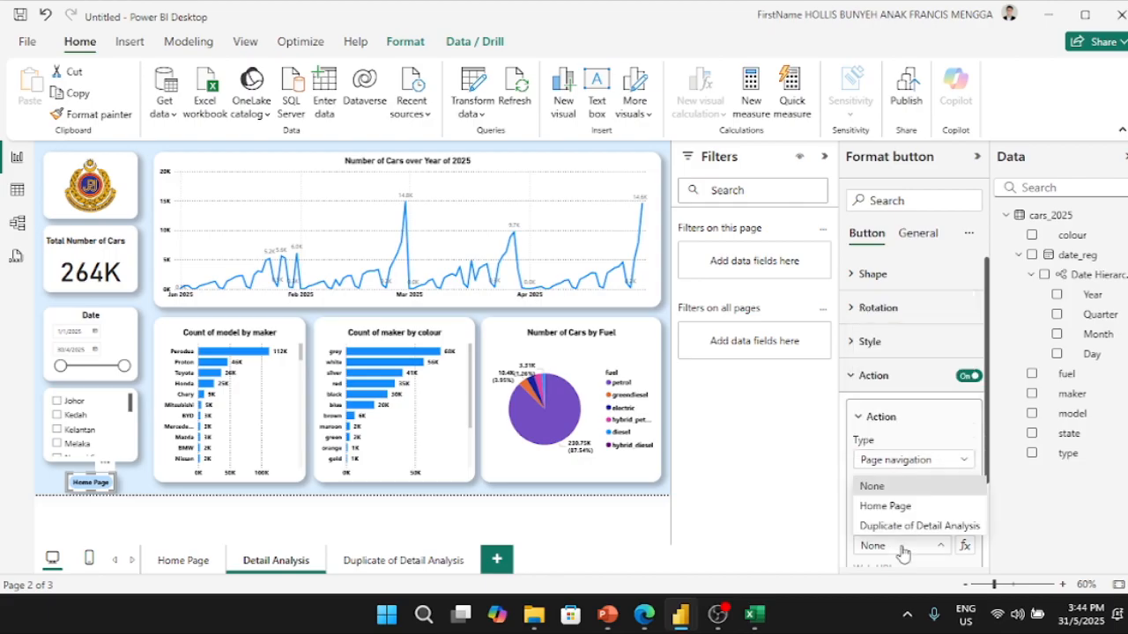
pyautogui.click(888, 504)
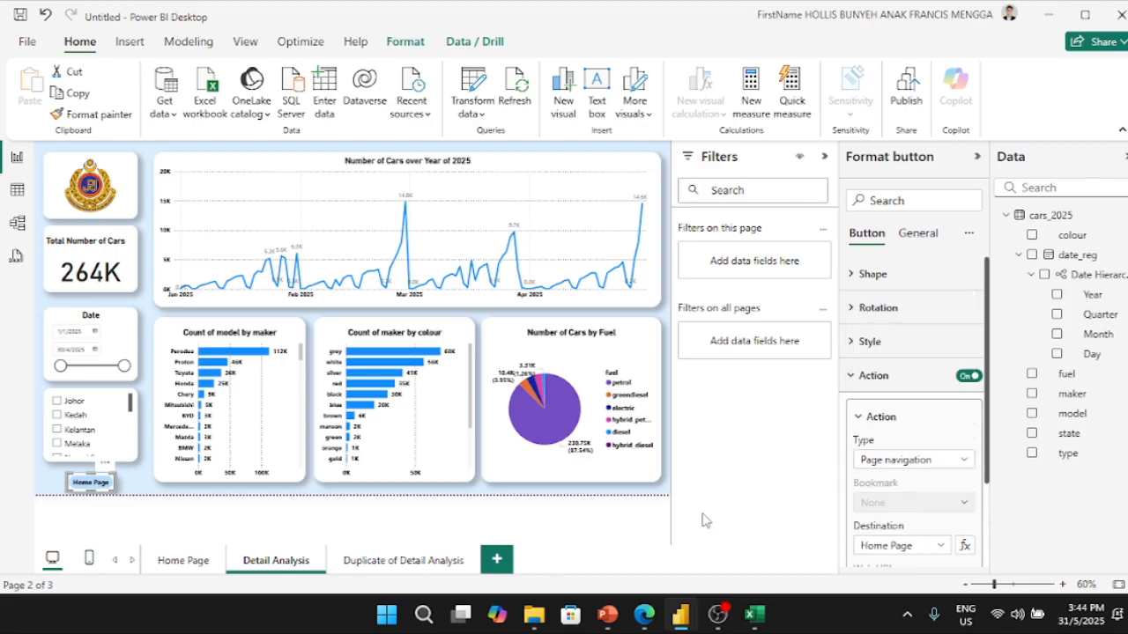
# - Open the Duplicate of Detail Analysis page and switch to the Malaysian Car report to view its Car Model page
pyautogui.click(385, 565)
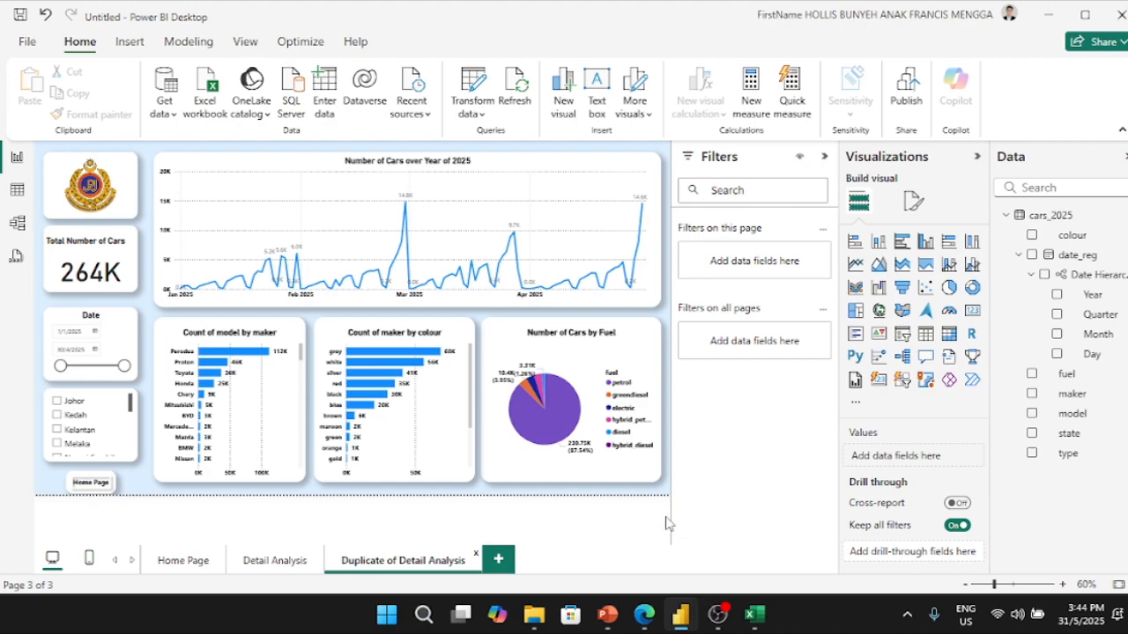
pyautogui.moveTo(683, 621)
pyautogui.click(574, 529)
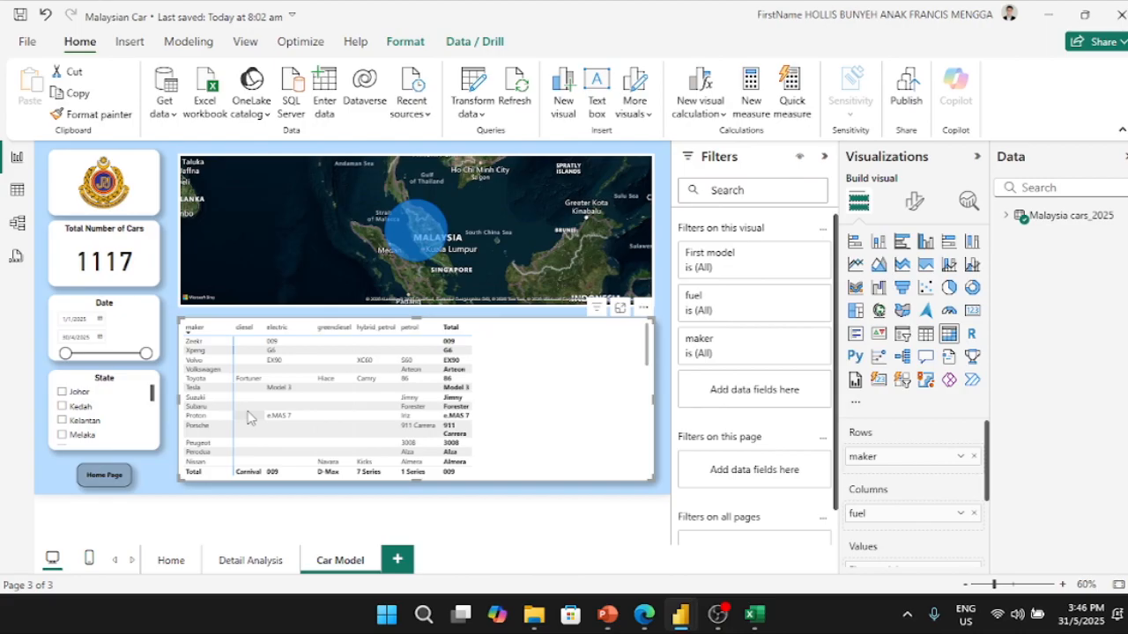
# - Return to the untitled report and rename the Duplicate of Detail Analysis page as Car Model
pyautogui.moveTo(680, 617)
pyautogui.click(745, 574)
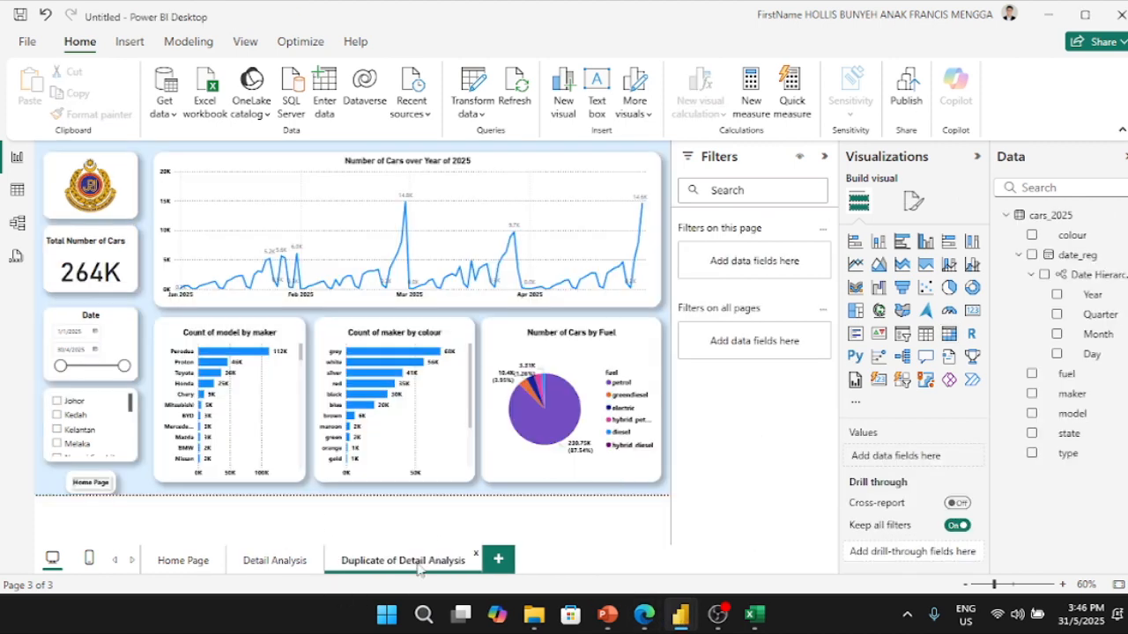
pyautogui.hotkey('alt', 'Tab')
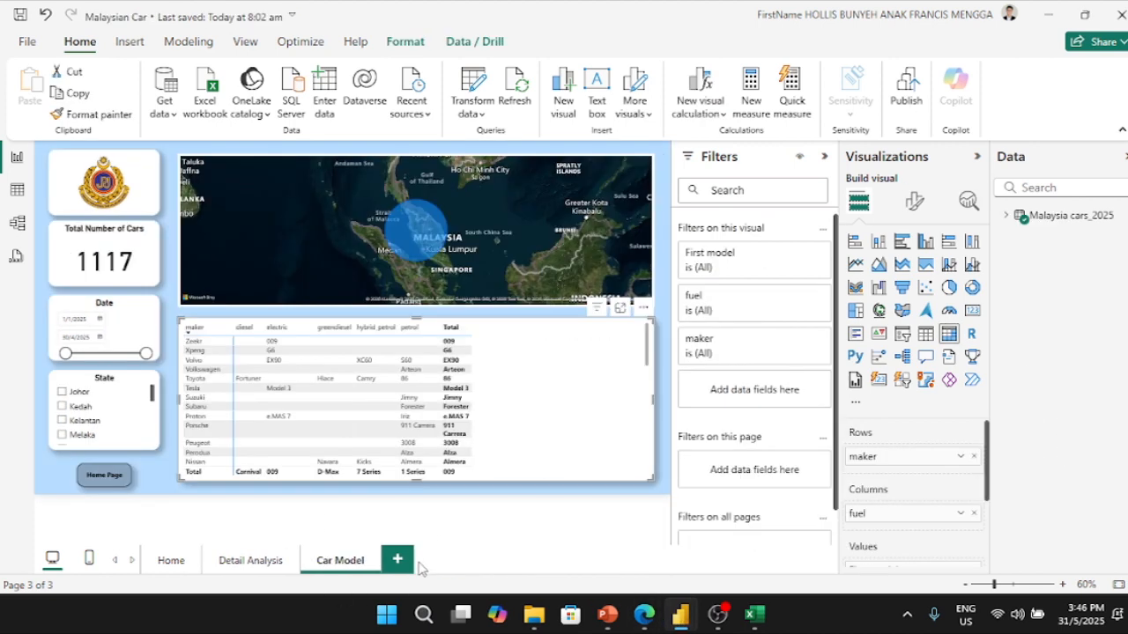
pyautogui.hotkey('alt', 'Tab')
pyautogui.rightClick(419, 568)
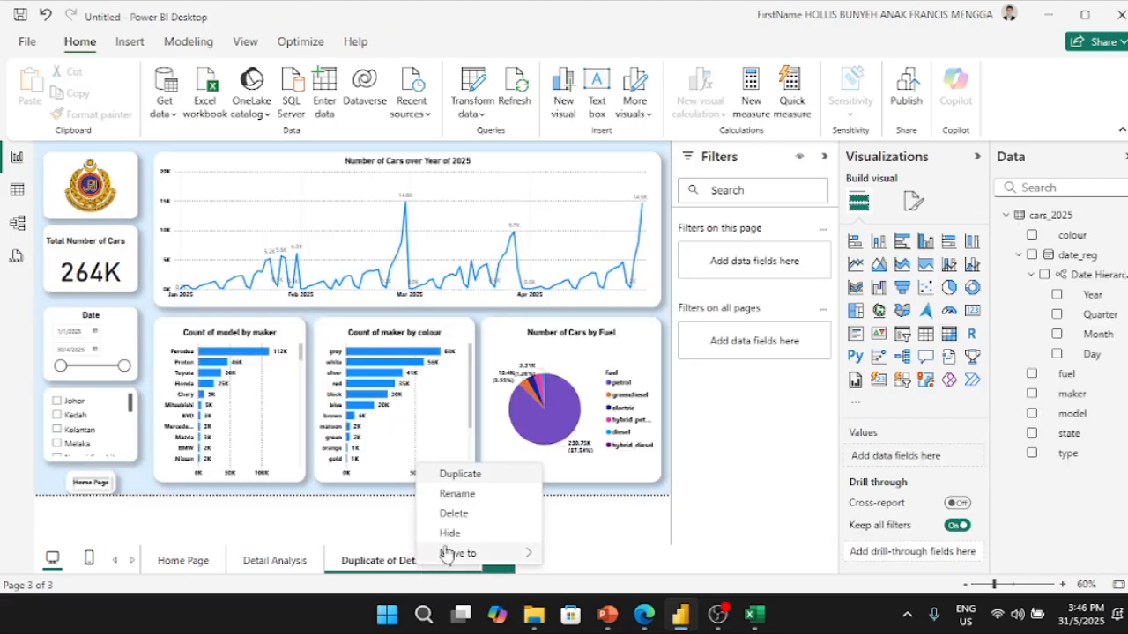
pyautogui.click(457, 493)
pyautogui.write('Ca')
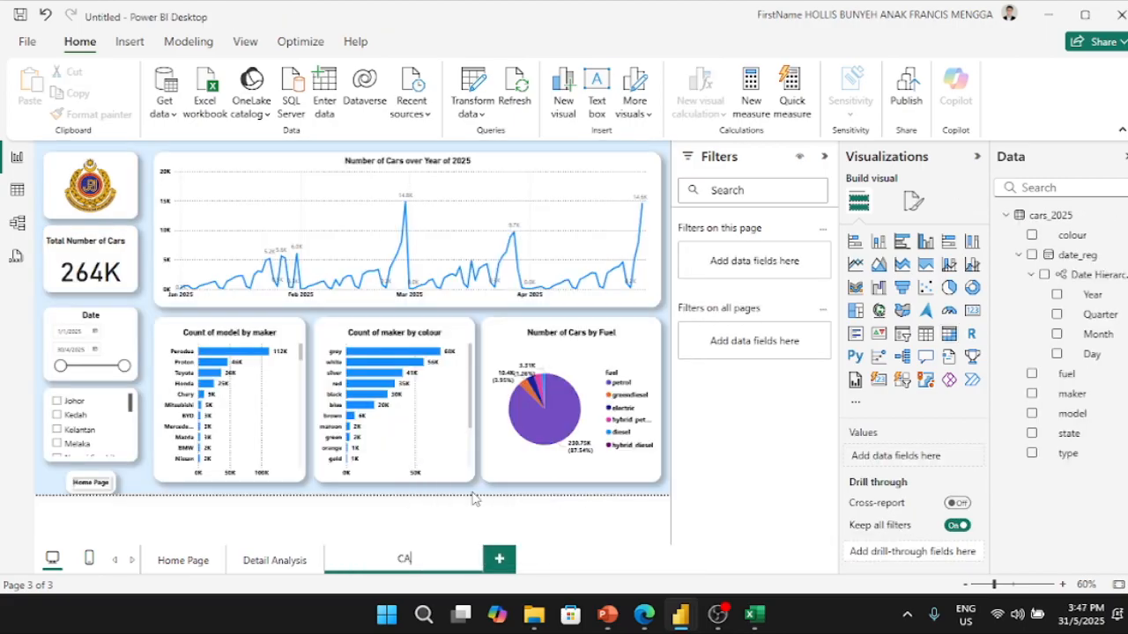
pyautogui.write('r Model')
pyautogui.press('Return')
pyautogui.click(276, 564)
pyautogui.click(359, 565)
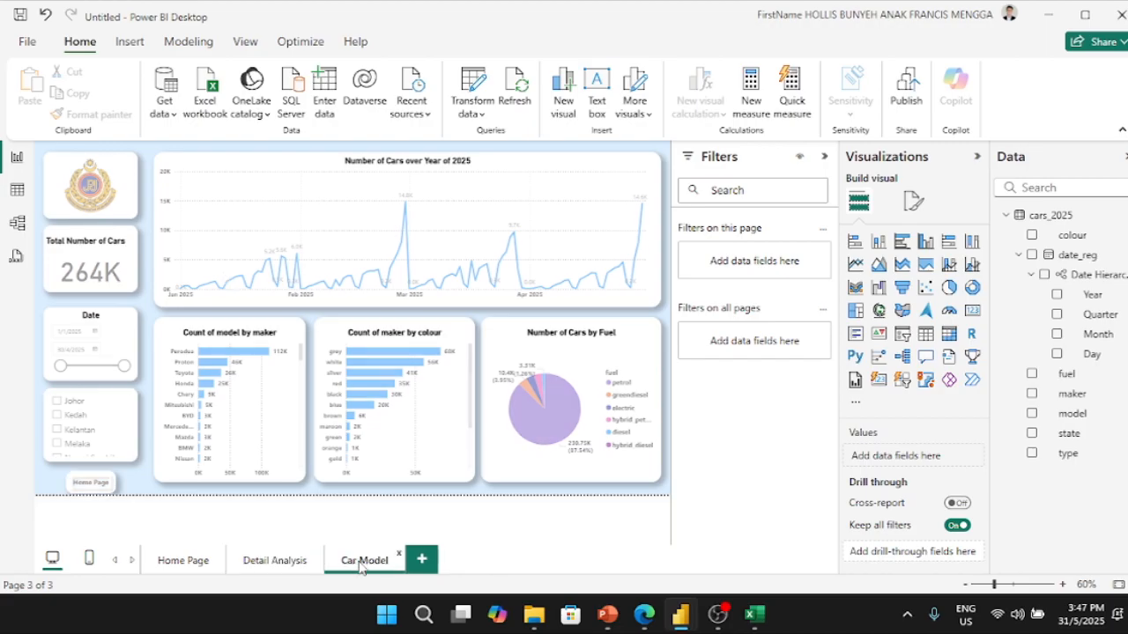
# - Delete the line chart, both bar charts and the fuel pie chart from the Car Model page
pyautogui.moveTo(179, 189); pyautogui.dragTo(662, 483)
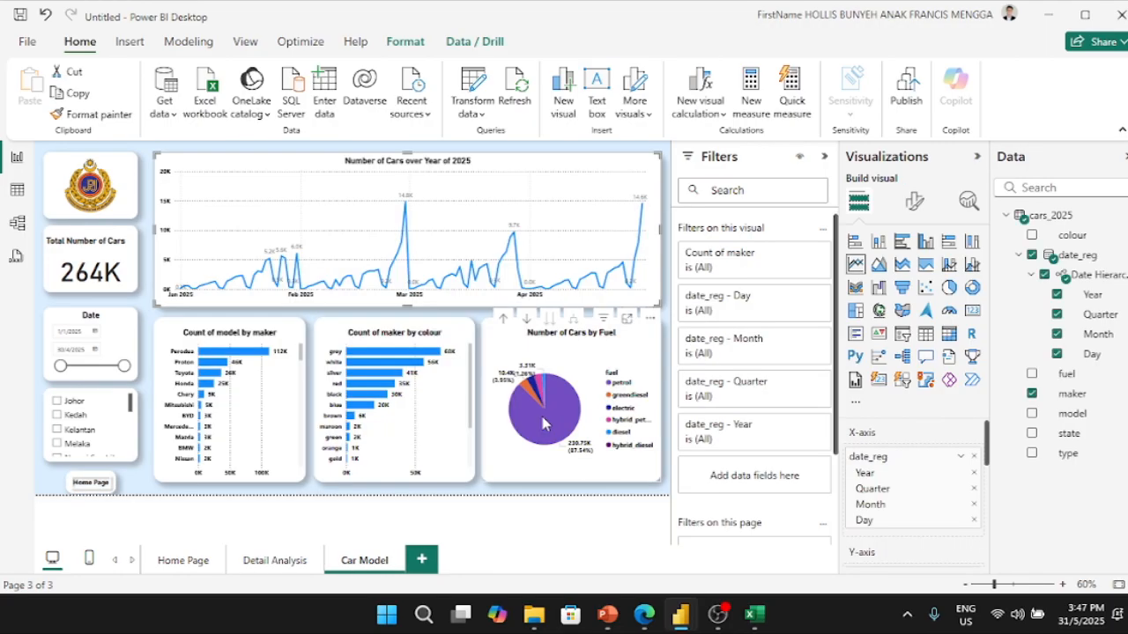
pyautogui.press('Delete')
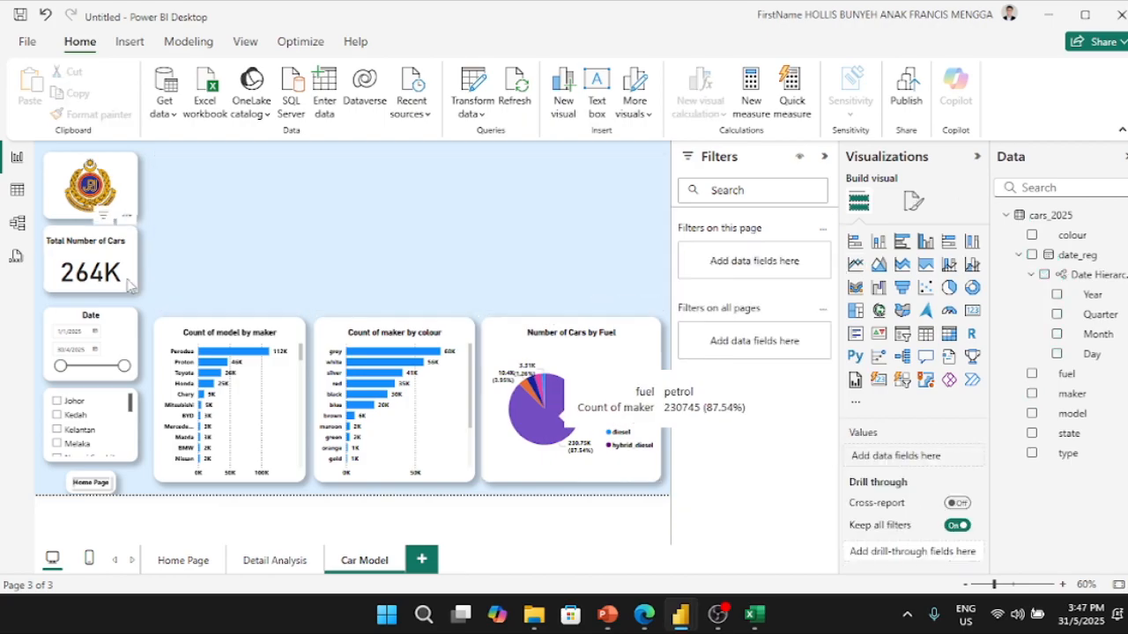
pyautogui.moveTo(158, 292); pyautogui.dragTo(665, 535)
pyautogui.press('Delete')
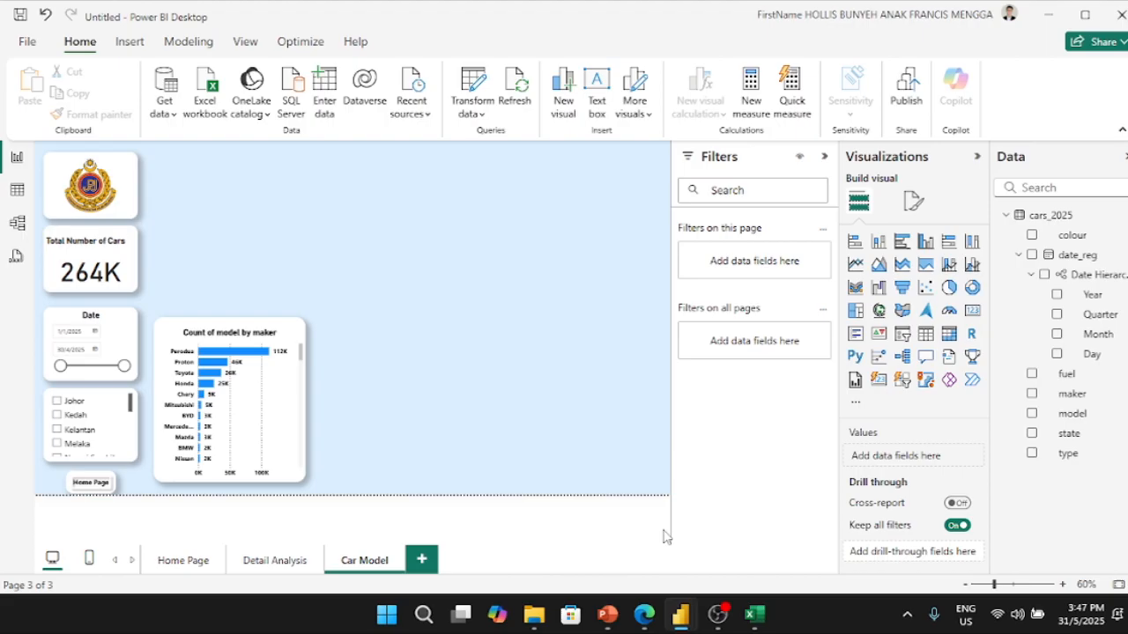
pyautogui.click(269, 333)
pyautogui.press('Delete')
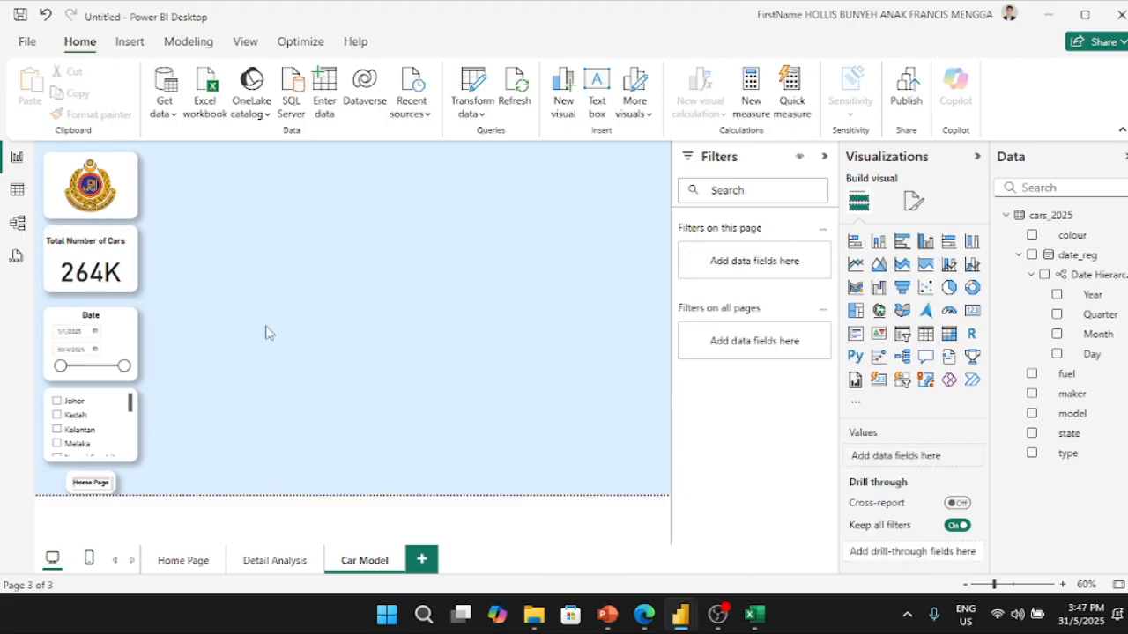
# - Add a map visual filling the upper canvas area beside the logo and total card, with state as its location
pyautogui.click(881, 312)
pyautogui.moveTo(258, 186); pyautogui.dragTo(655, 226)
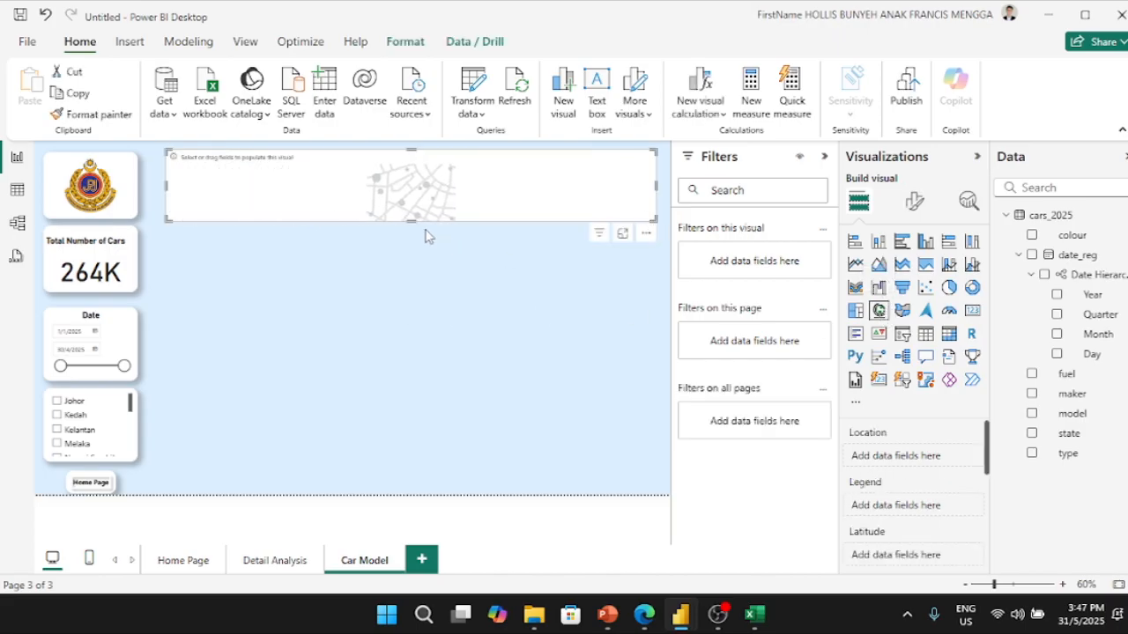
pyautogui.moveTo(411, 221); pyautogui.dragTo(404, 323)
pyautogui.click(580, 394)
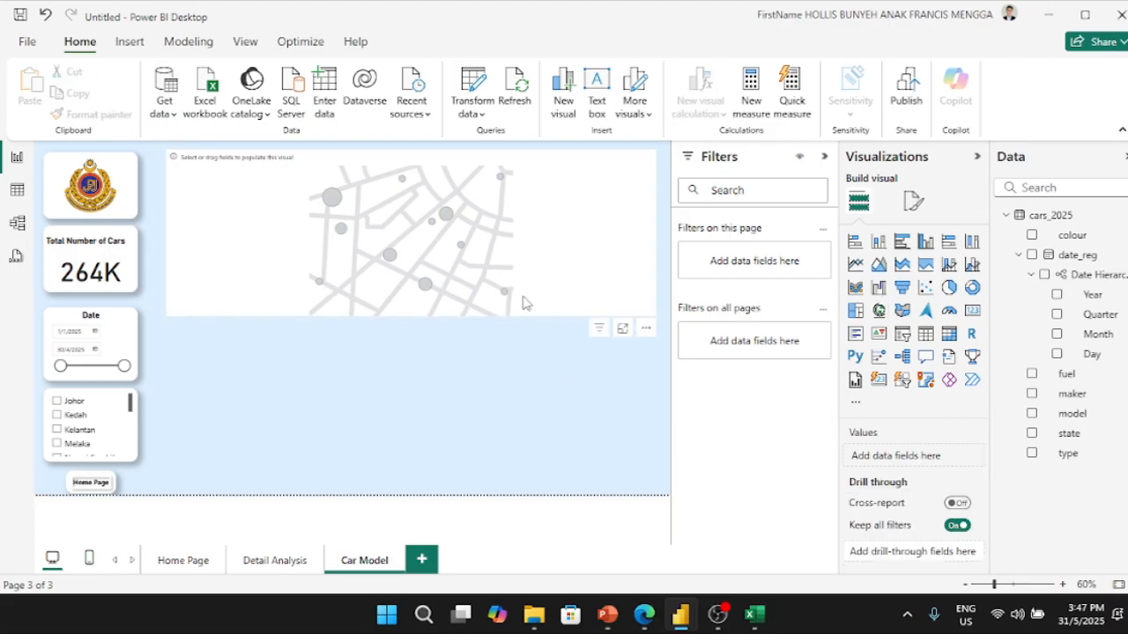
pyautogui.click(511, 291)
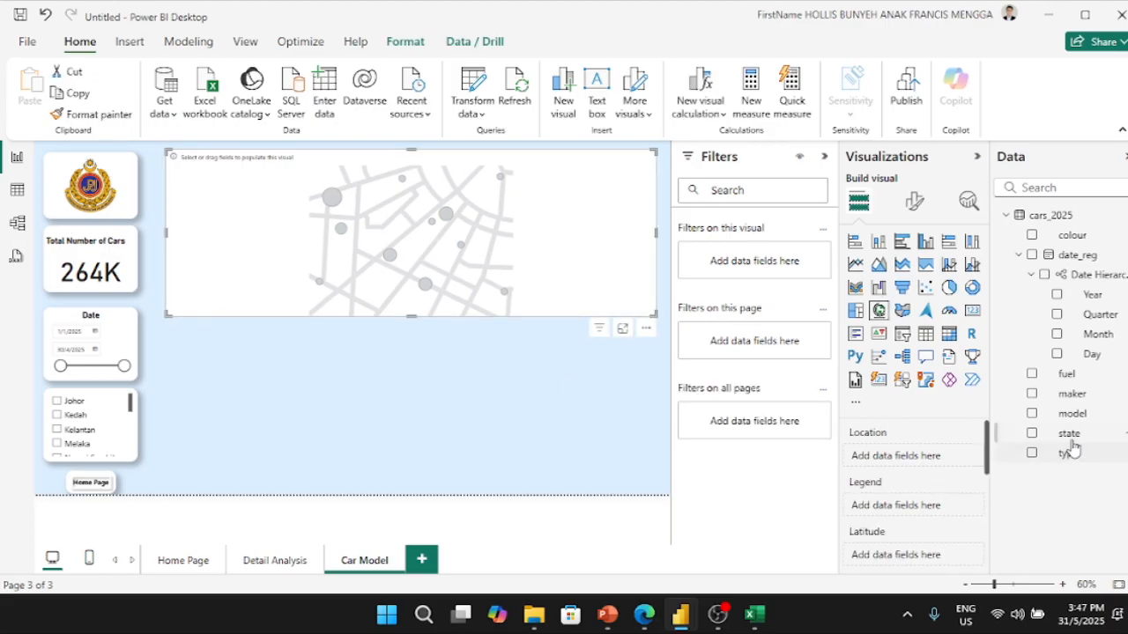
pyautogui.moveTo(1068, 433); pyautogui.dragTo(925, 467)
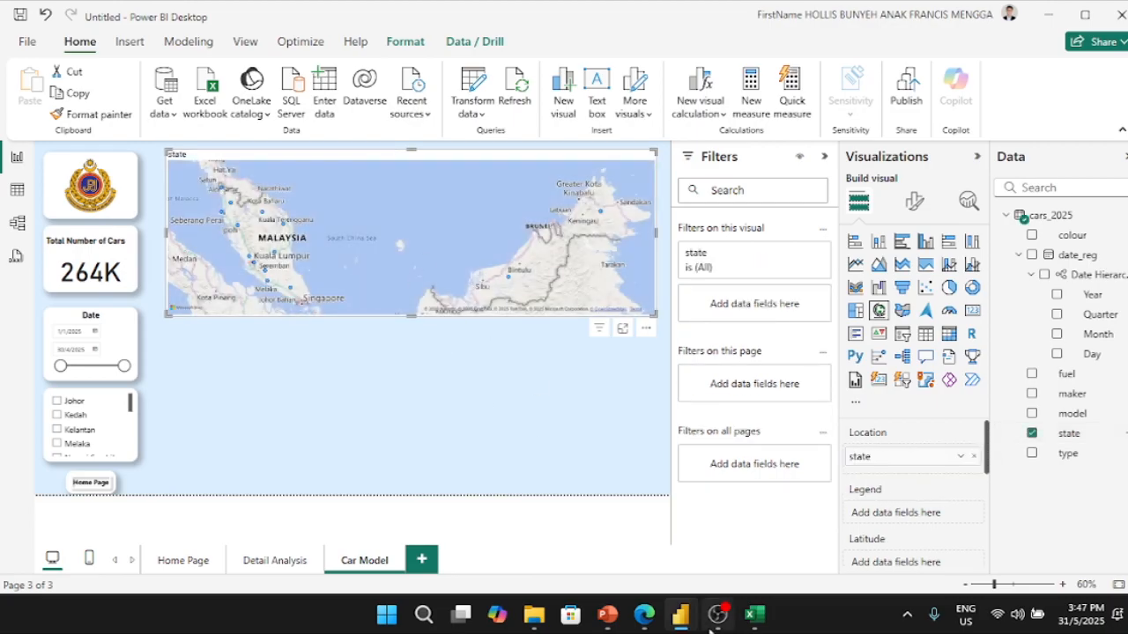
pyautogui.click(367, 568)
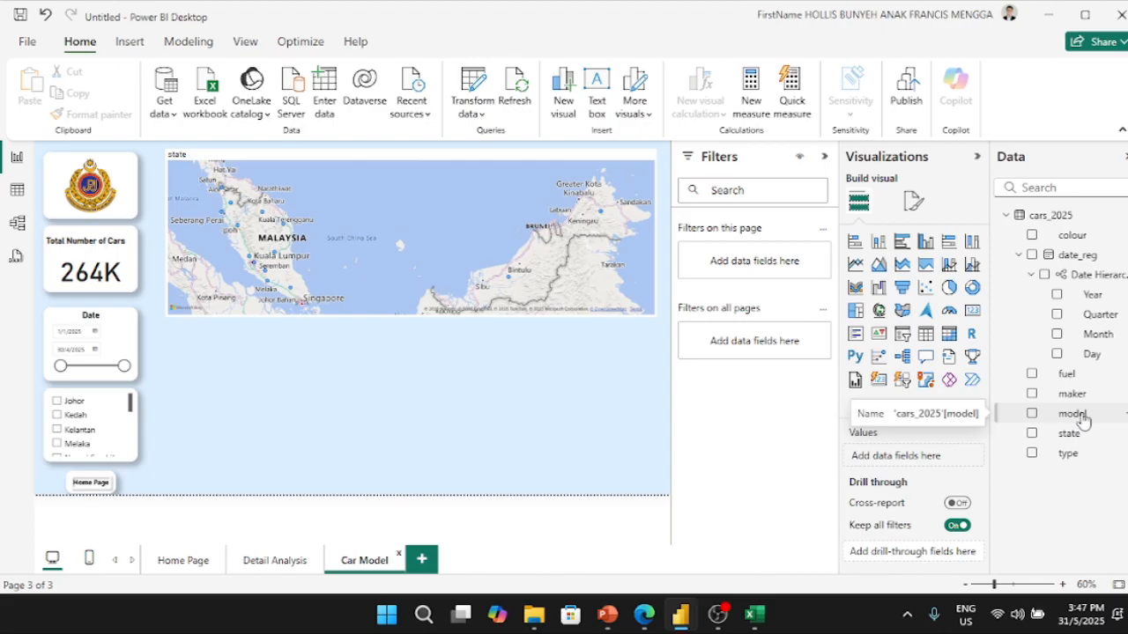
pyautogui.moveTo(1080, 422); pyautogui.dragTo(934, 454)
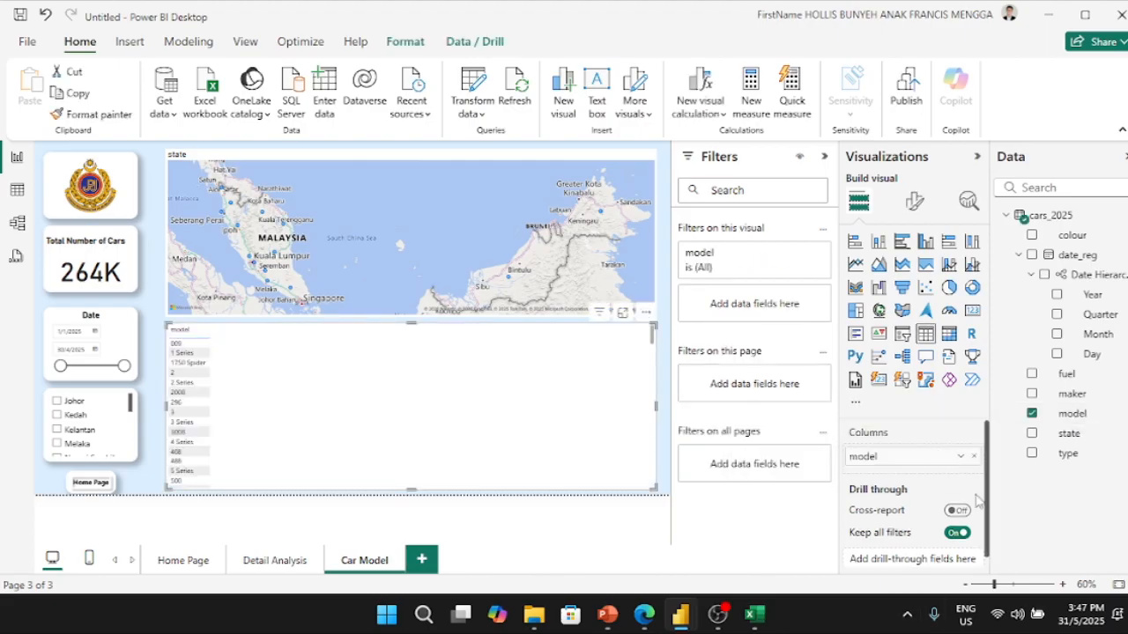
pyautogui.press('Delete')
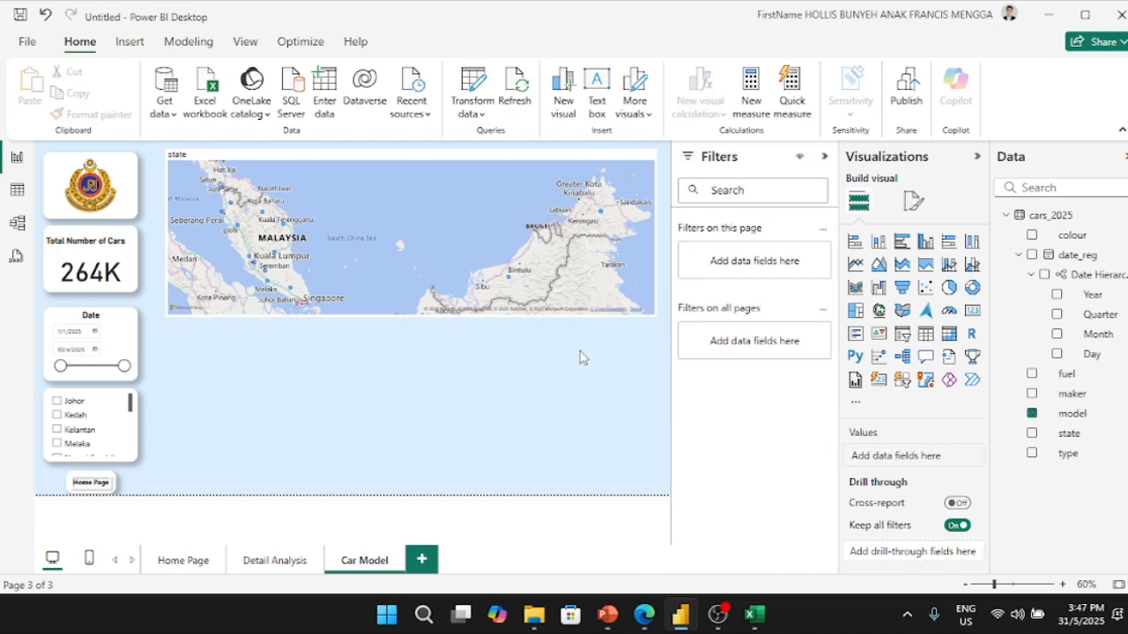
# - Size the map's bubbles by the count of model and set the bubble size to 100
pyautogui.click(522, 220)
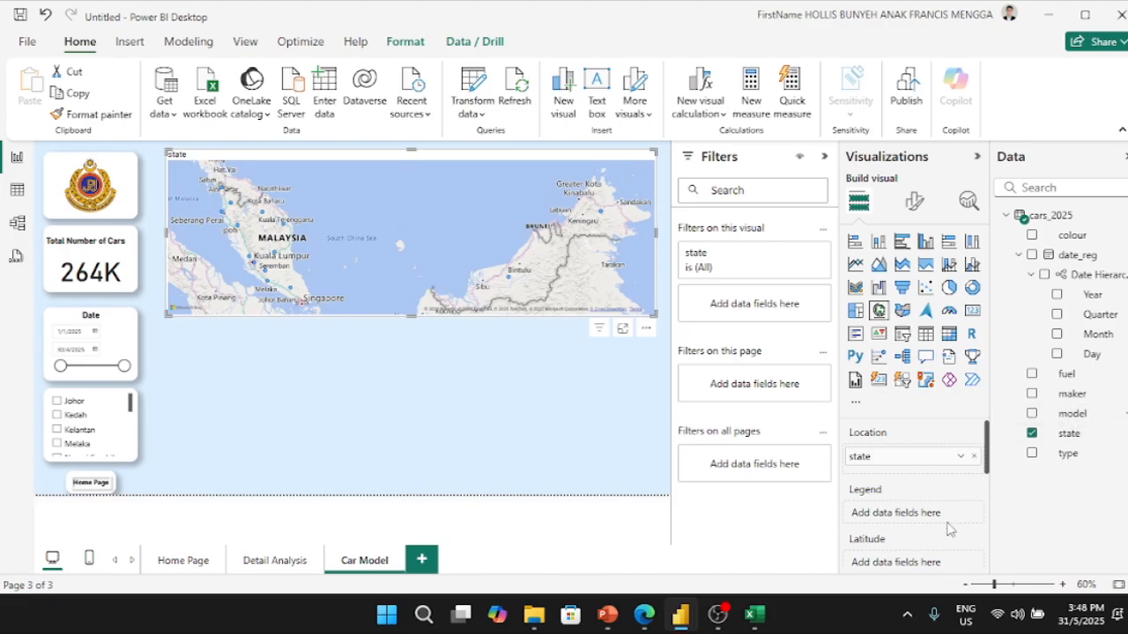
pyautogui.scroll(-3, 935, 527)
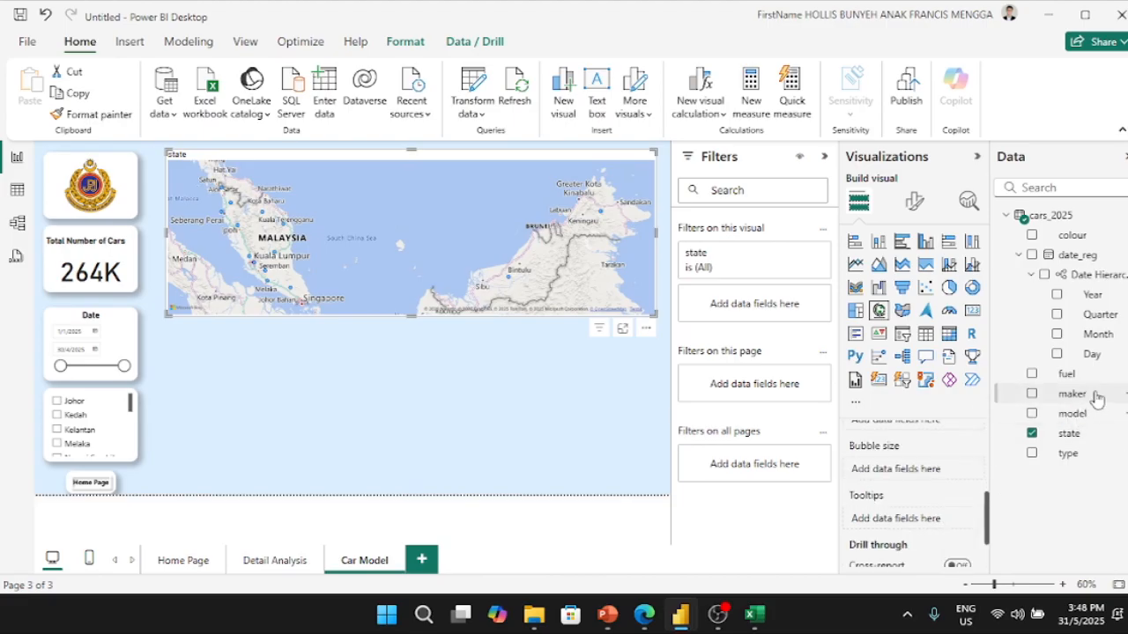
pyautogui.moveTo(1088, 422); pyautogui.dragTo(936, 471)
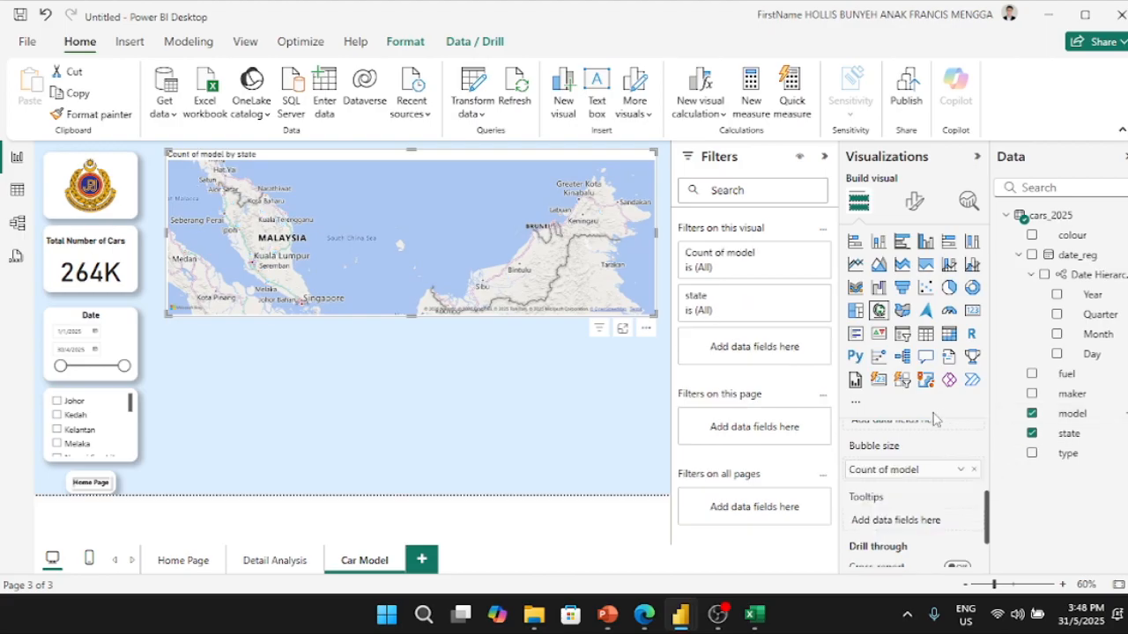
pyautogui.click(909, 212)
pyautogui.click(883, 385)
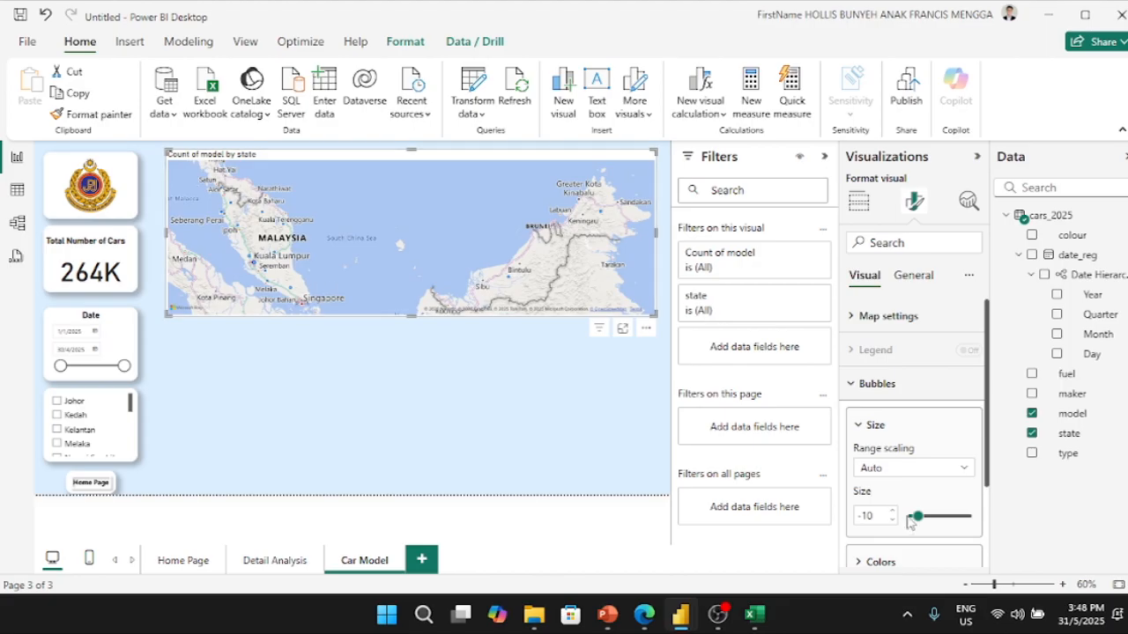
pyautogui.moveTo(918, 516); pyautogui.dragTo(969, 517)
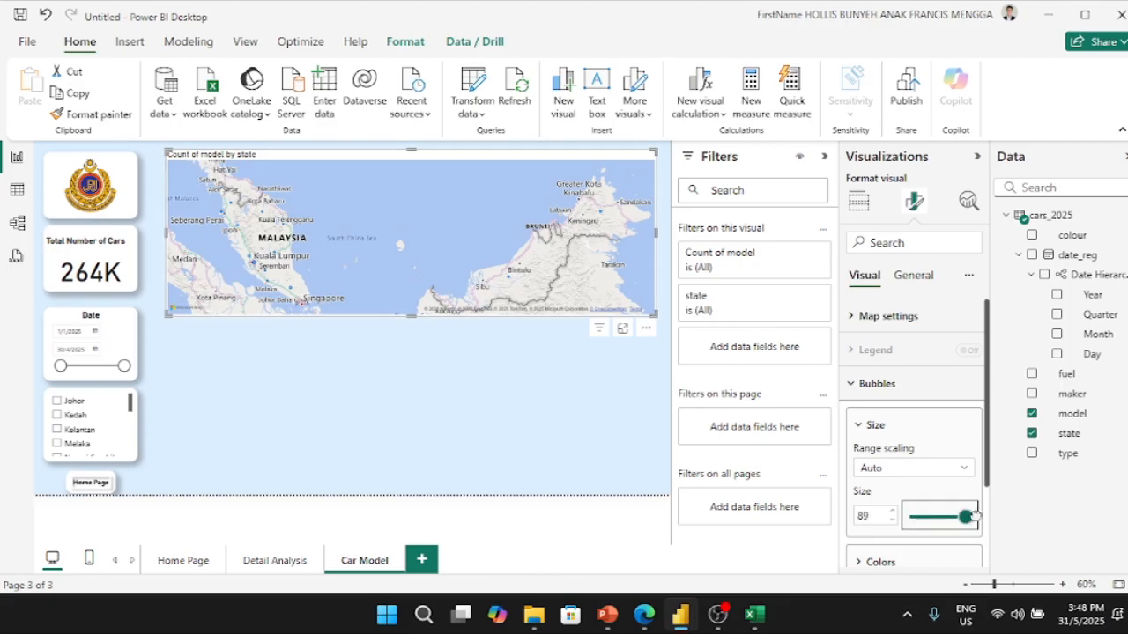
# - Try the Data range and Magnitude range scaling on the map bubbles and set it back to Auto
pyautogui.click(937, 468)
pyautogui.click(905, 508)
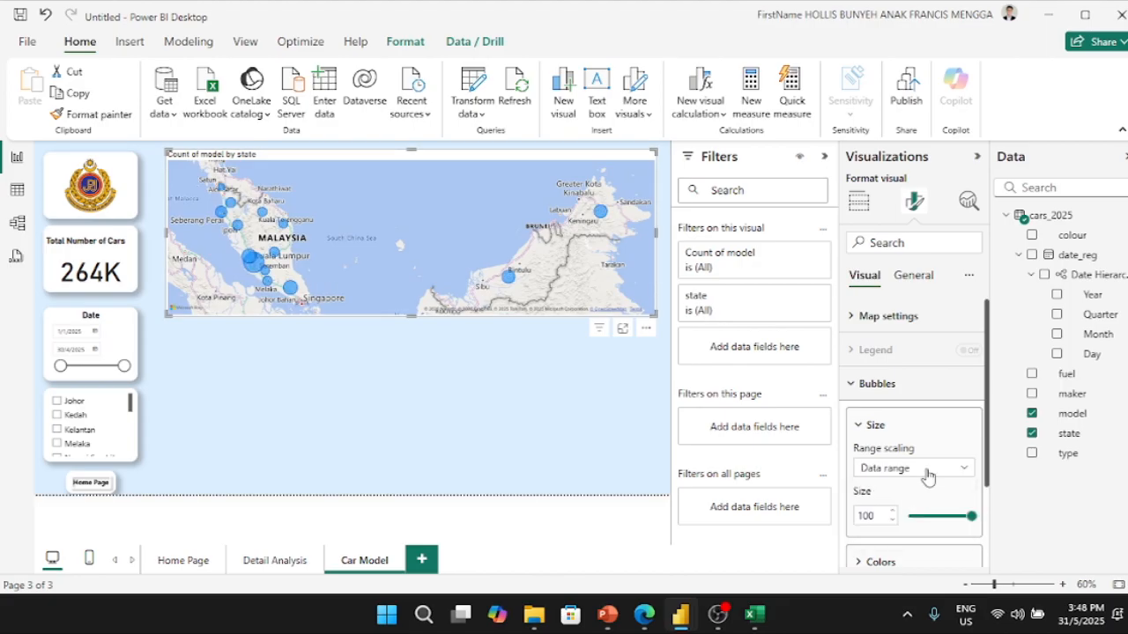
pyautogui.click(931, 469)
pyautogui.click(920, 489)
pyautogui.click(926, 467)
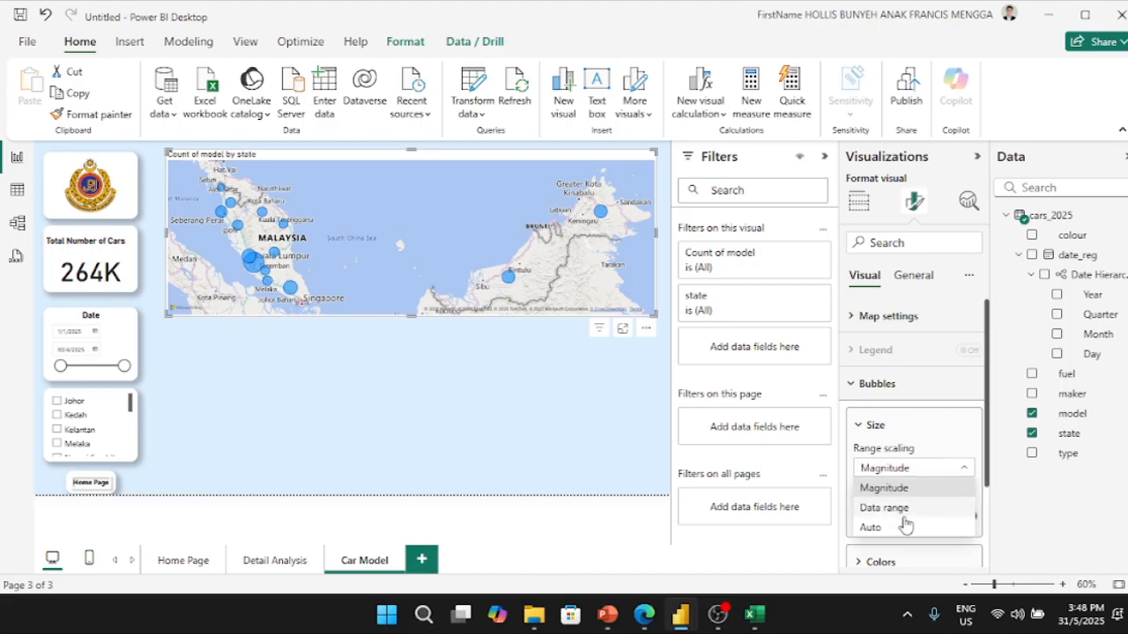
pyautogui.click(900, 527)
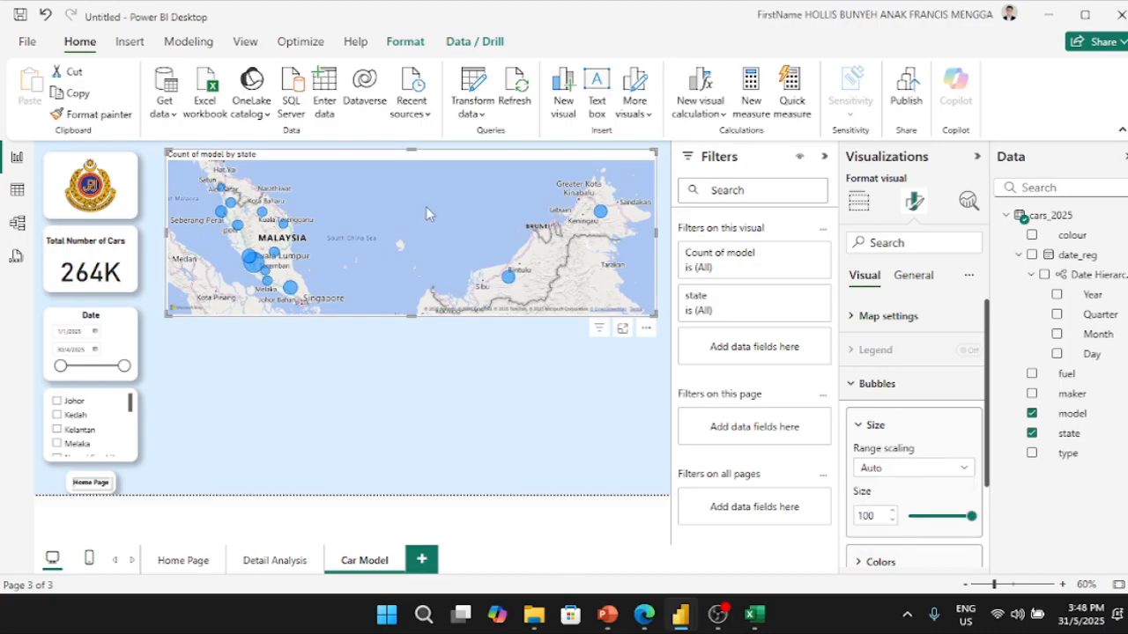
# - Turn off the map's title and set the map style to Aerial
pyautogui.click(916, 278)
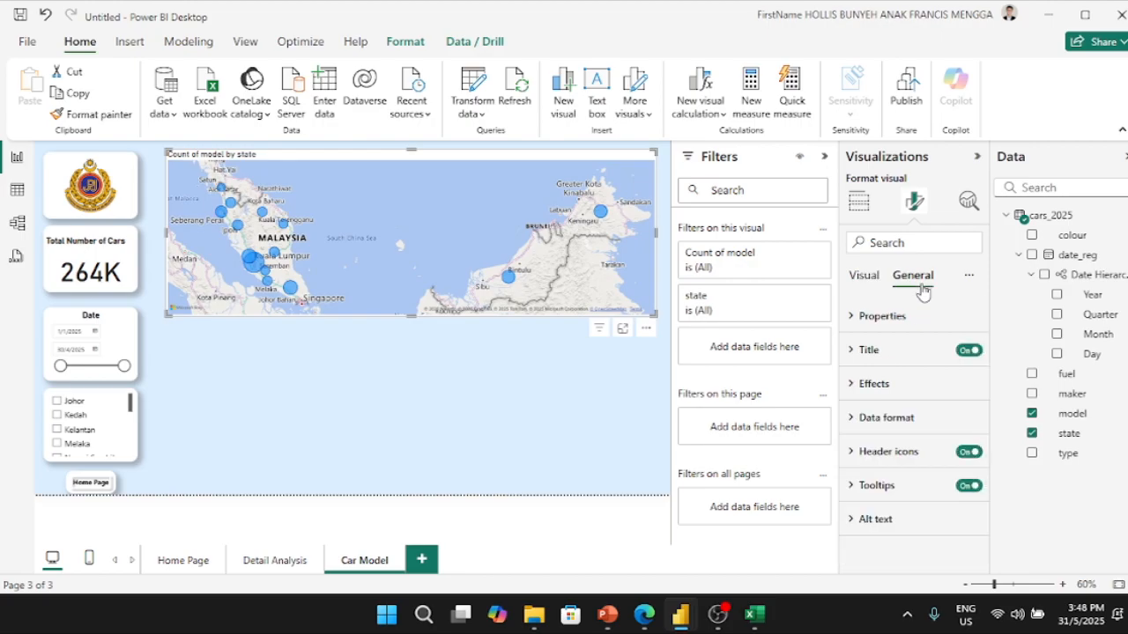
pyautogui.click(969, 351)
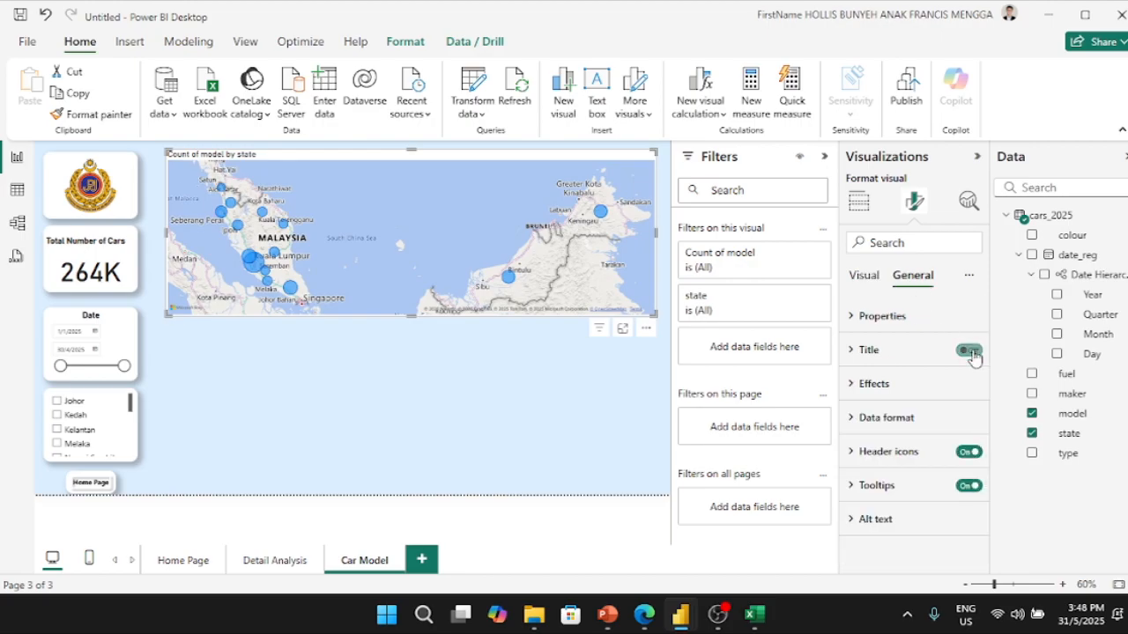
pyautogui.click(864, 276)
pyautogui.click(915, 319)
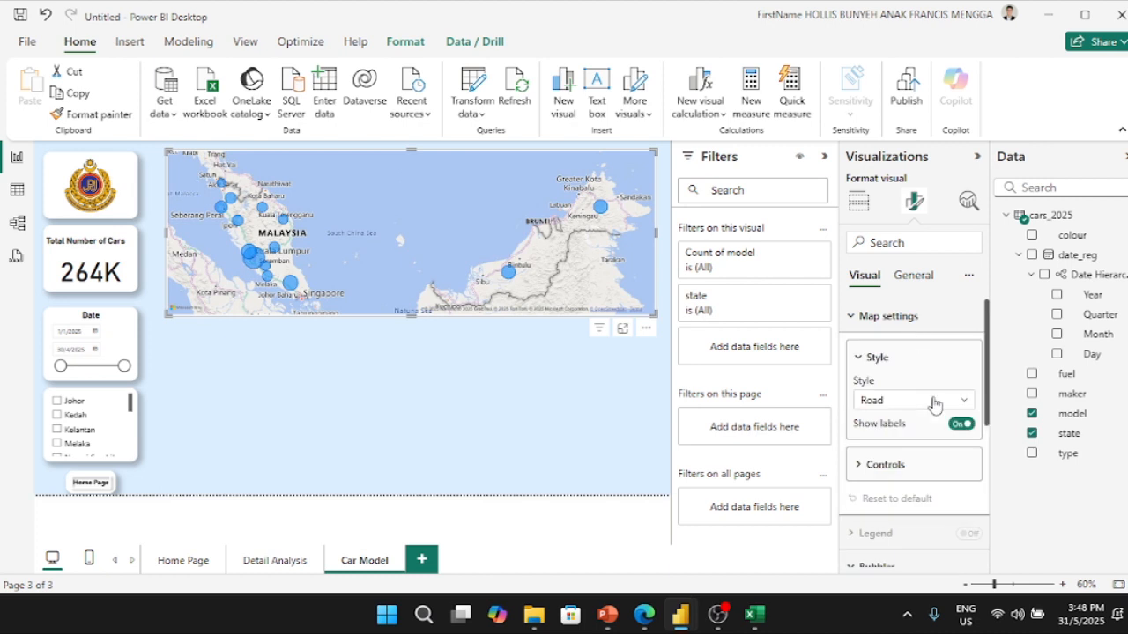
pyautogui.click(933, 401)
pyautogui.click(899, 421)
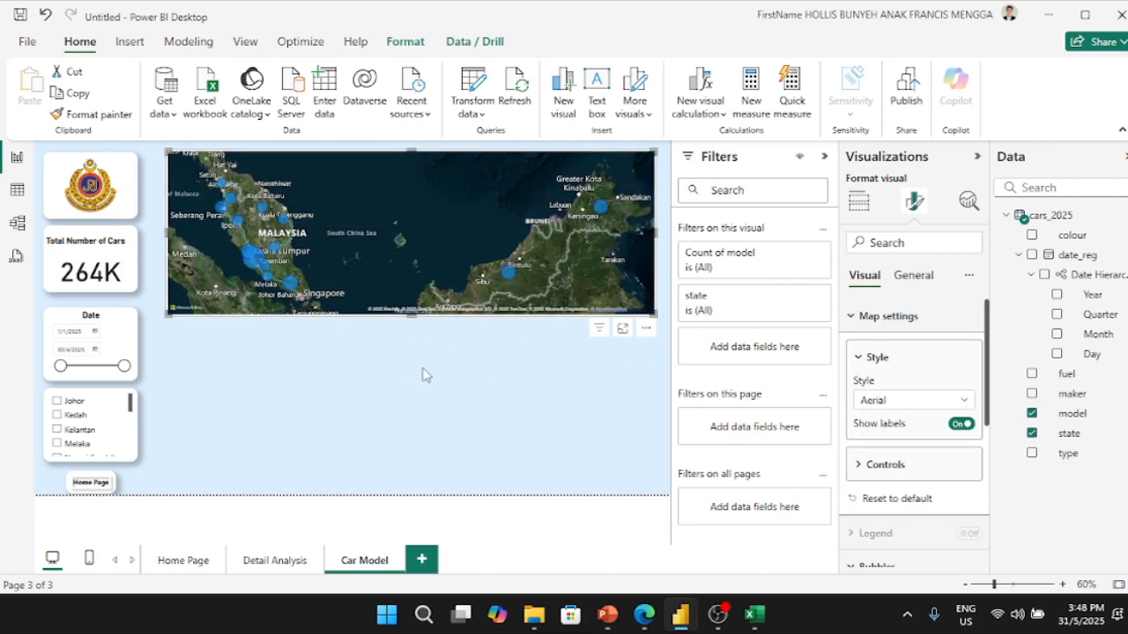
# - Look through the map's formatting options, including its controls, bubble, category label and heat map settings and the general options
pyautogui.click(913, 278)
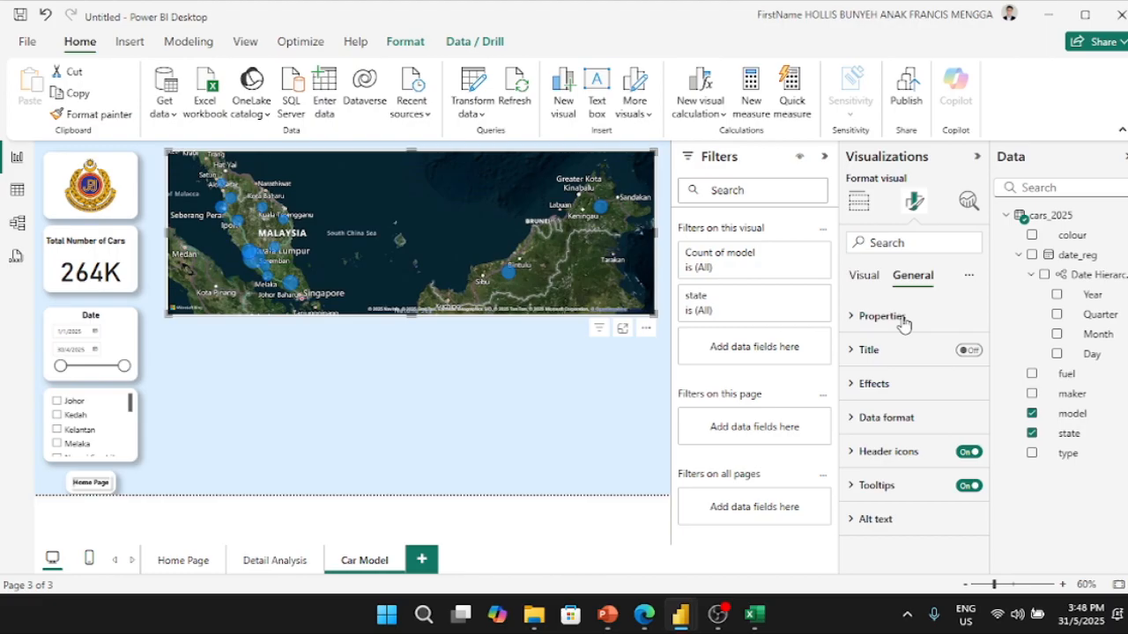
pyautogui.click(855, 278)
pyautogui.scroll(-3, 886, 458)
pyautogui.scroll(3, 885, 449)
pyautogui.scroll(-2, 885, 432)
pyautogui.scroll(2, 884, 432)
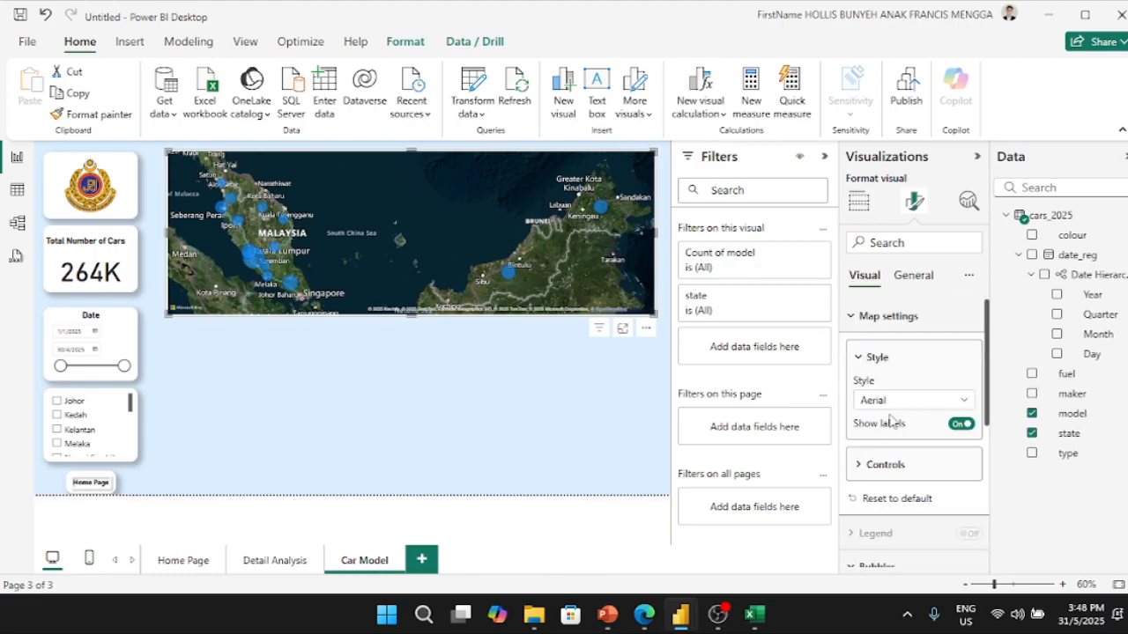
pyautogui.click(888, 466)
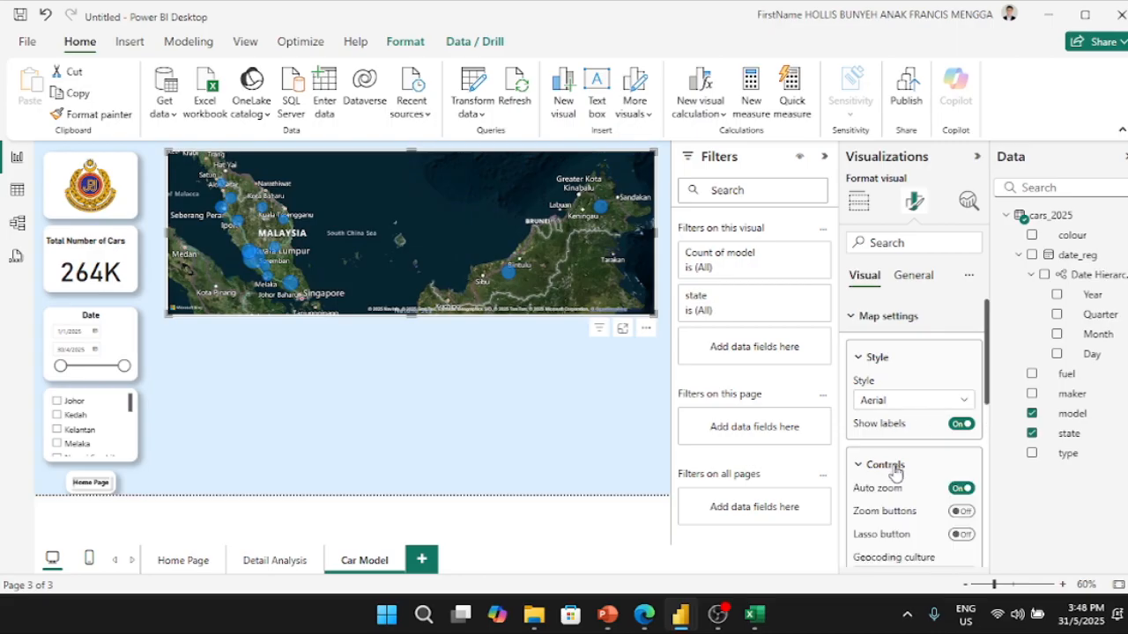
pyautogui.scroll(-2, 908, 484)
pyautogui.scroll(-2, 907, 485)
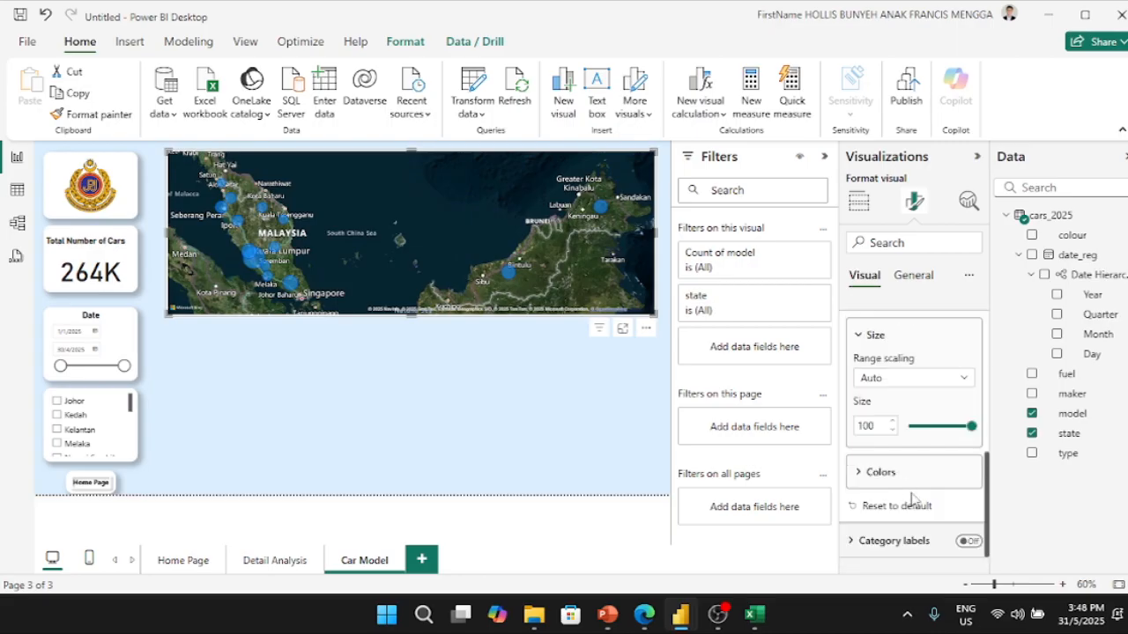
pyautogui.scroll(-1, 908, 524)
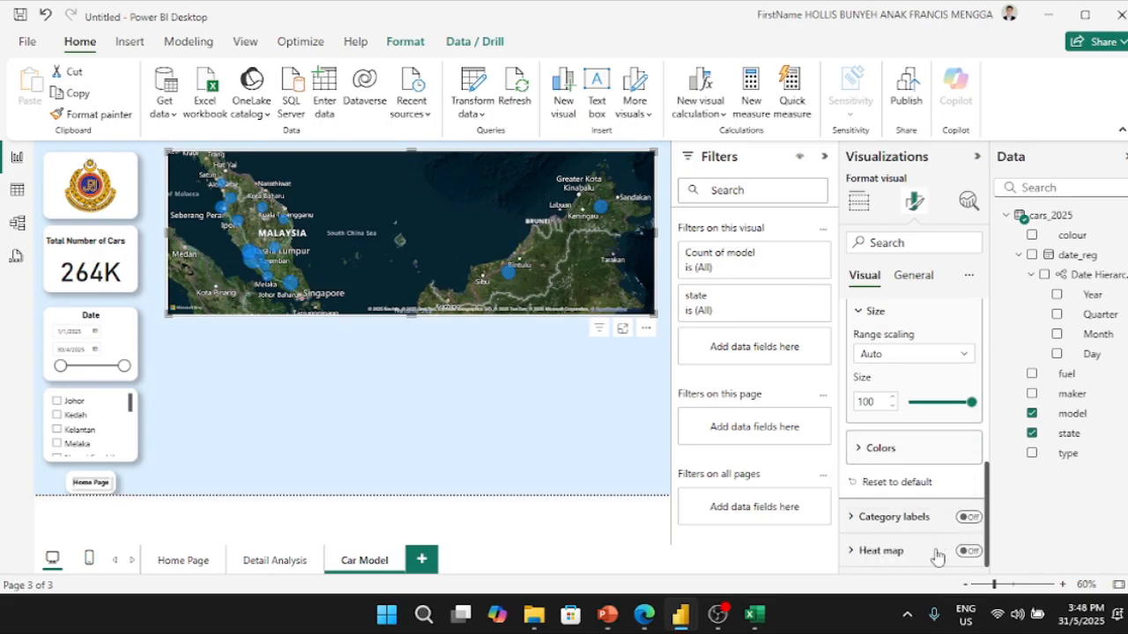
pyautogui.scroll(5, 911, 511)
pyautogui.click(865, 318)
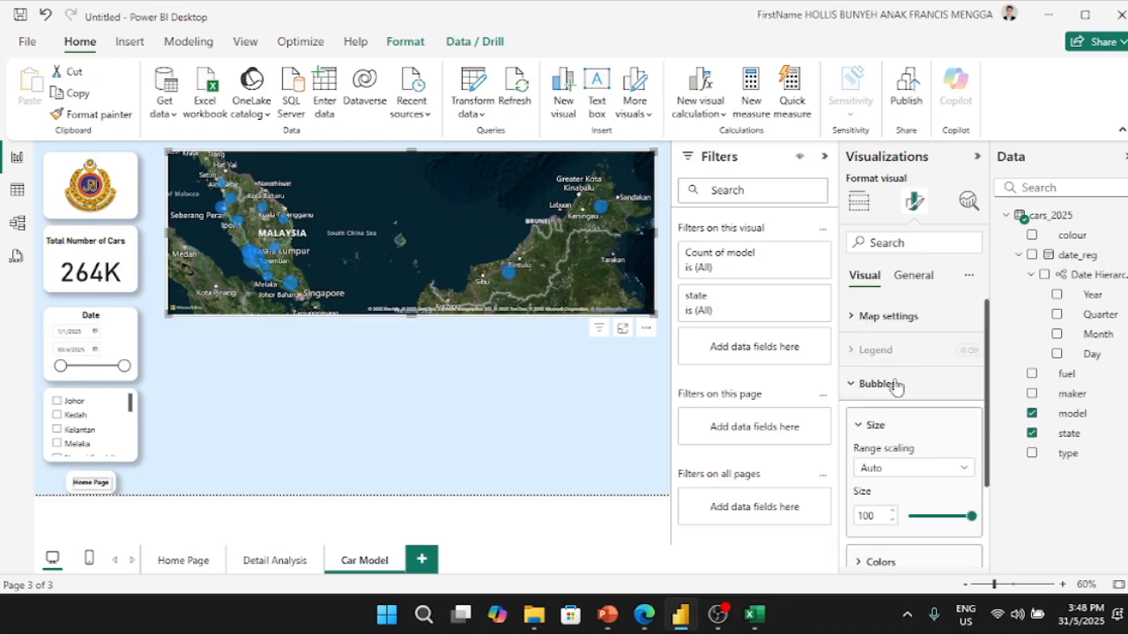
pyautogui.click(895, 384)
pyautogui.click(913, 277)
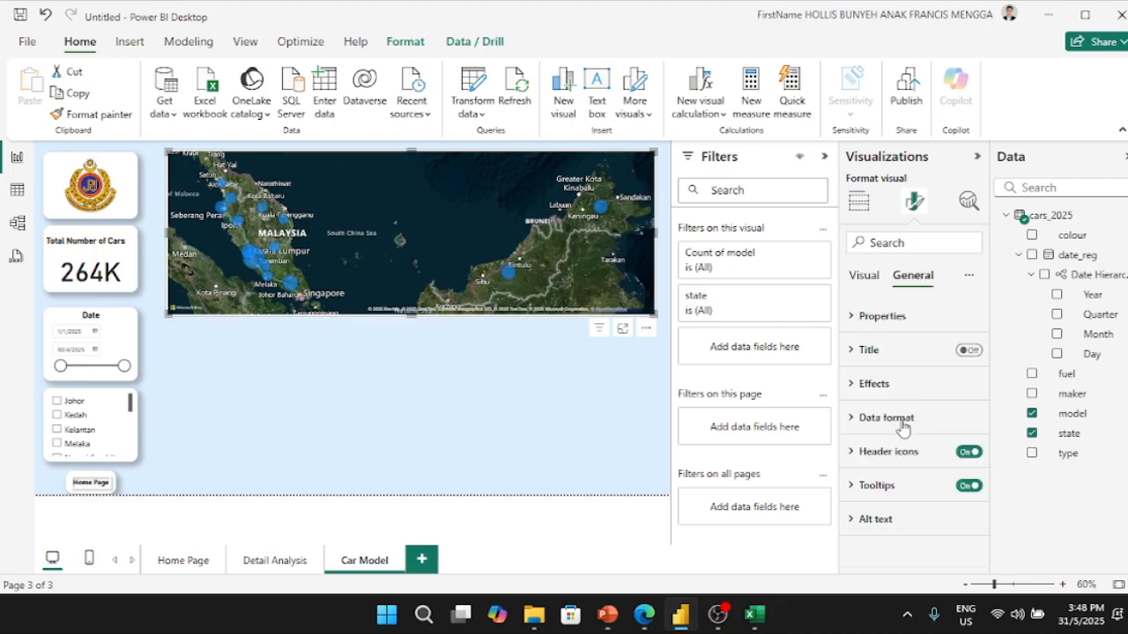
# - Turn on the shadow effect for the map visual
pyautogui.click(877, 385)
pyautogui.scroll(-3, 911, 445)
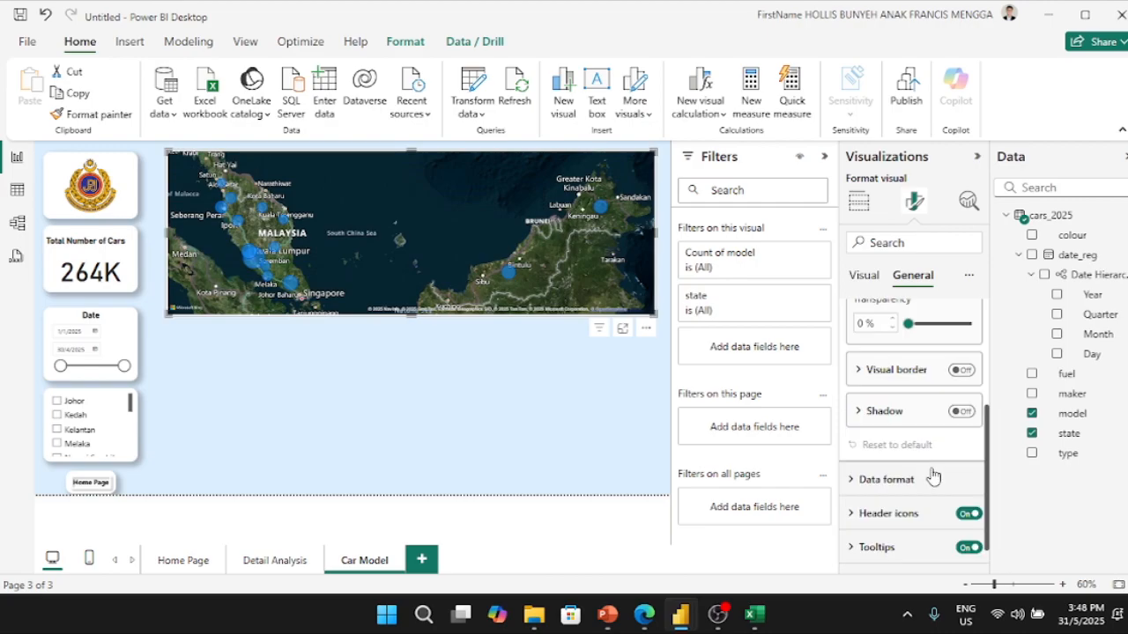
pyautogui.click(953, 413)
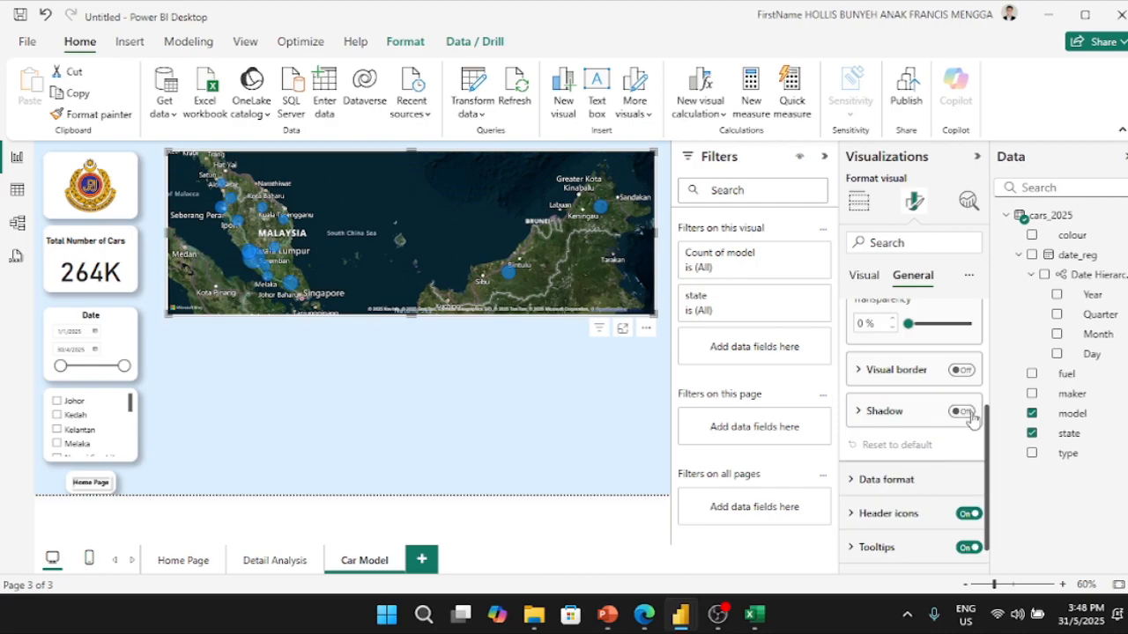
pyautogui.scroll(3, 940, 402)
pyautogui.scroll(-3, 955, 491)
pyautogui.click(961, 370)
pyautogui.click(961, 370)
pyautogui.scroll(3, 921, 410)
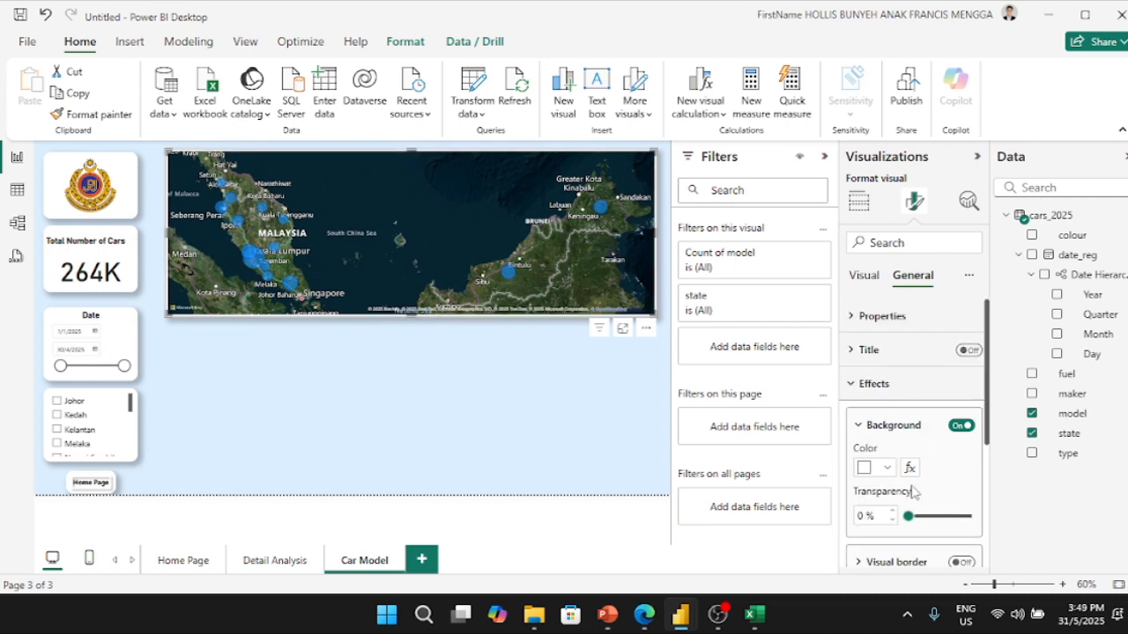
# - Turn on the map's visual border and set its rounded corners to 20 px
pyautogui.scroll(-3, 917, 490)
pyautogui.click(897, 370)
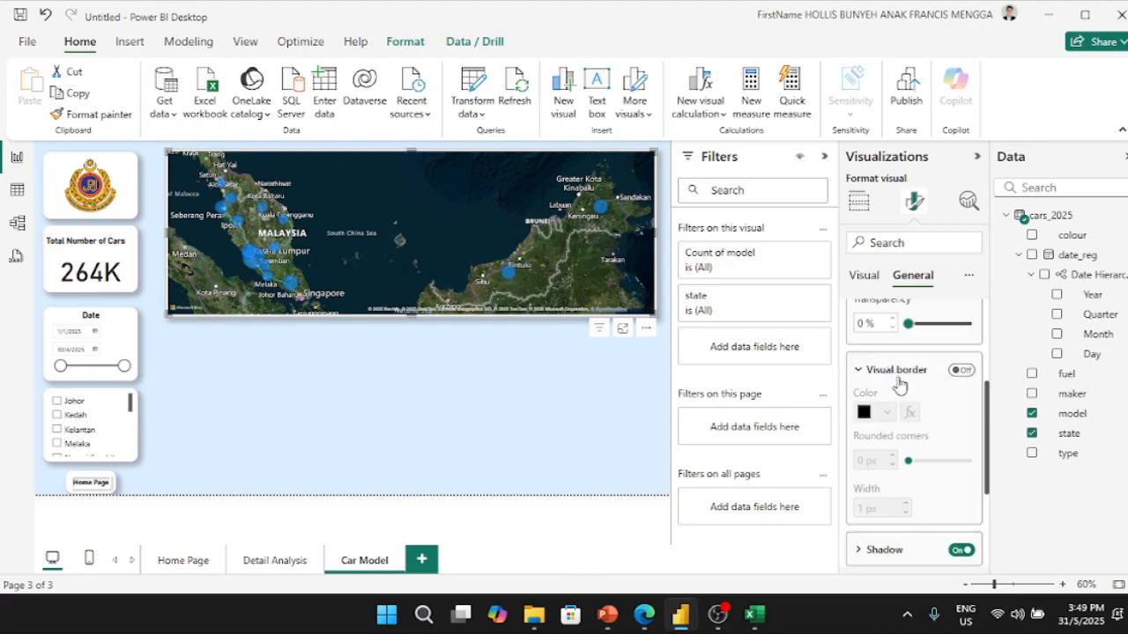
pyautogui.click(960, 370)
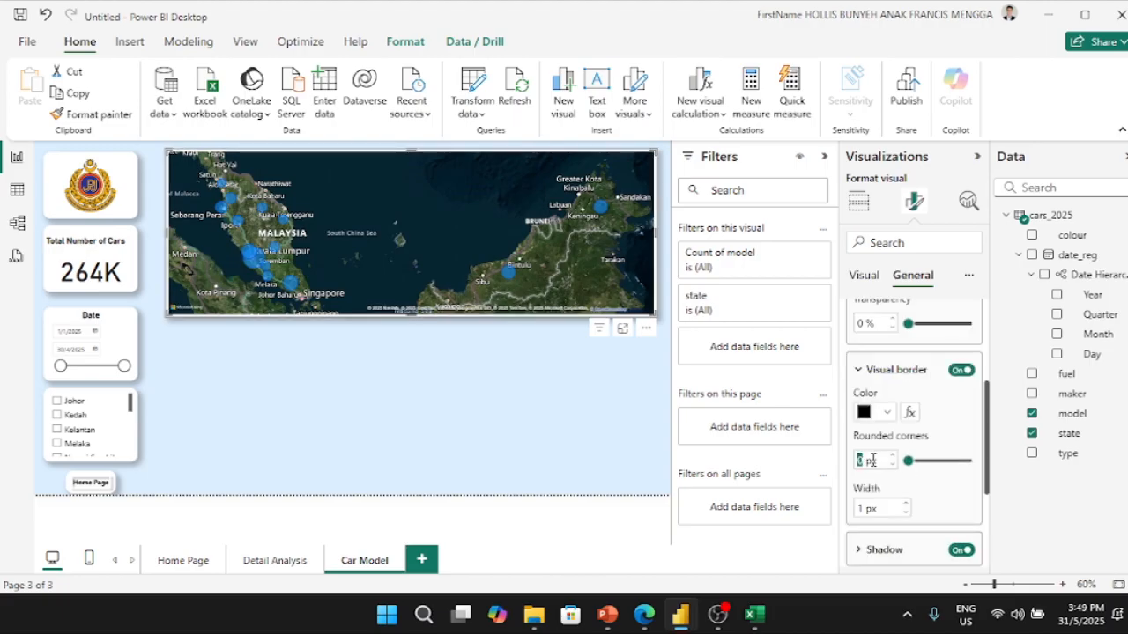
pyautogui.write('20')
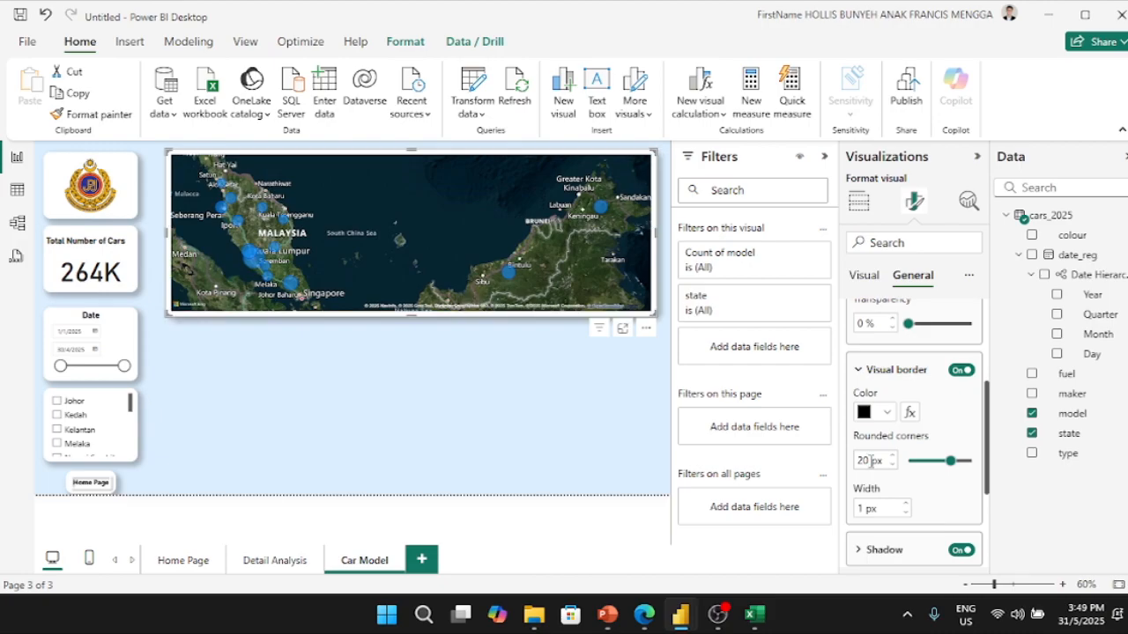
pyautogui.click(607, 384)
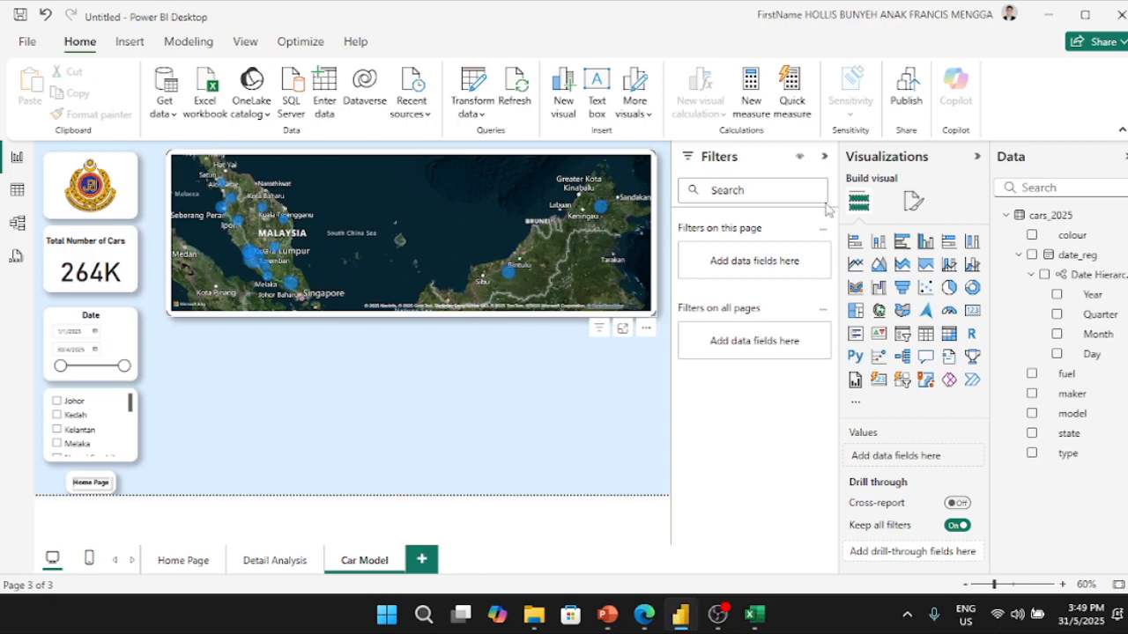
# - Set the map's visual border colour to white
pyautogui.click(914, 204)
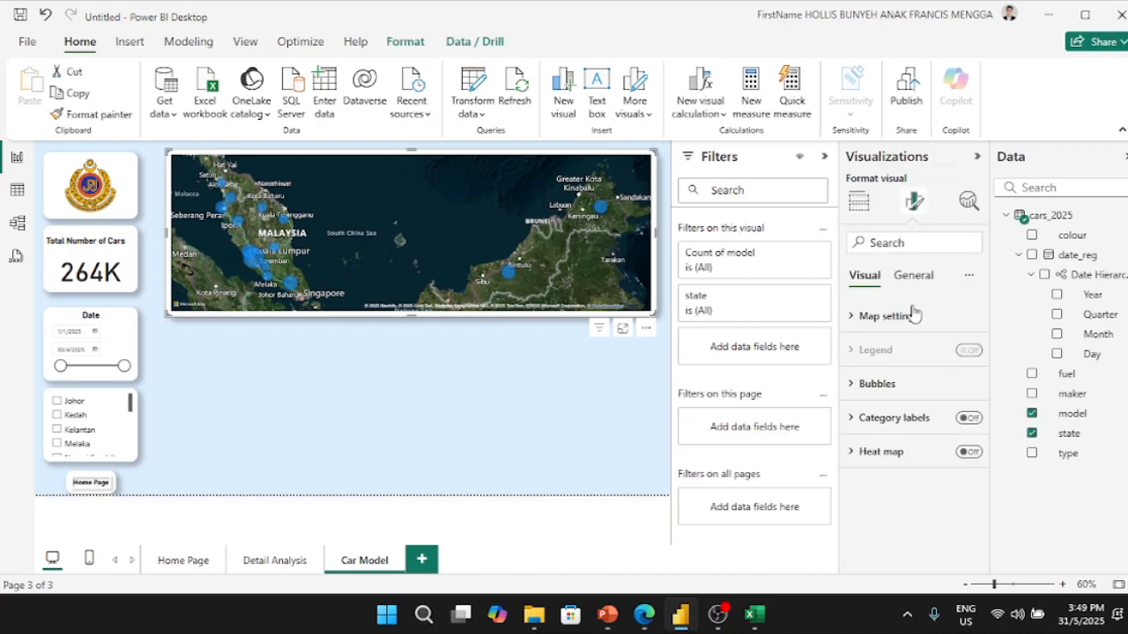
pyautogui.click(913, 276)
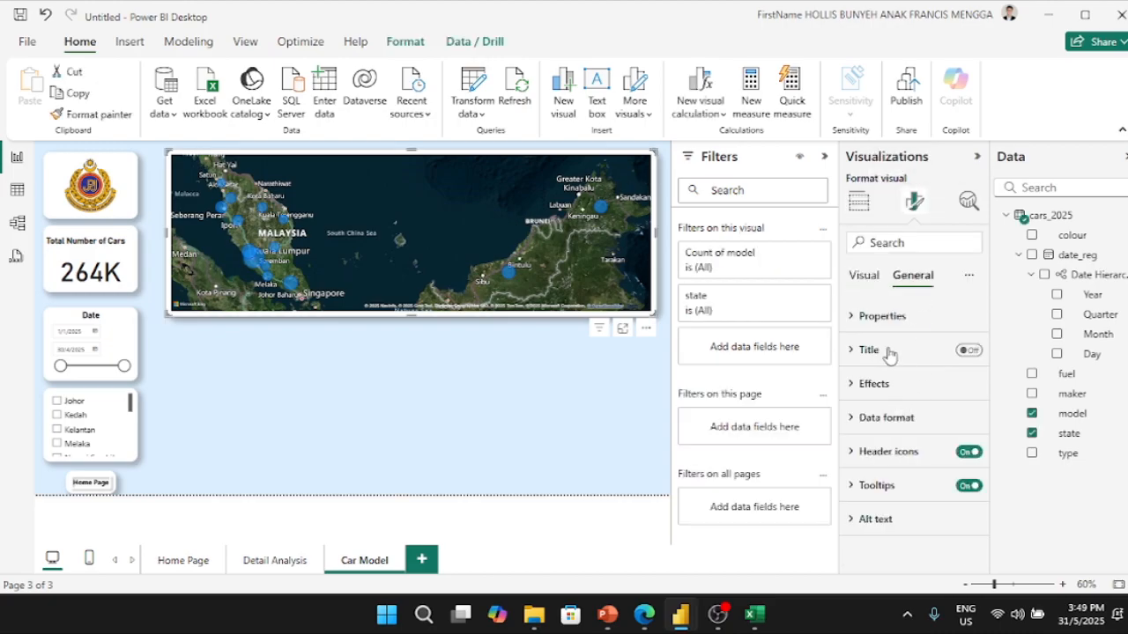
pyautogui.click(878, 388)
pyautogui.scroll(-2, 916, 449)
pyautogui.click(899, 377)
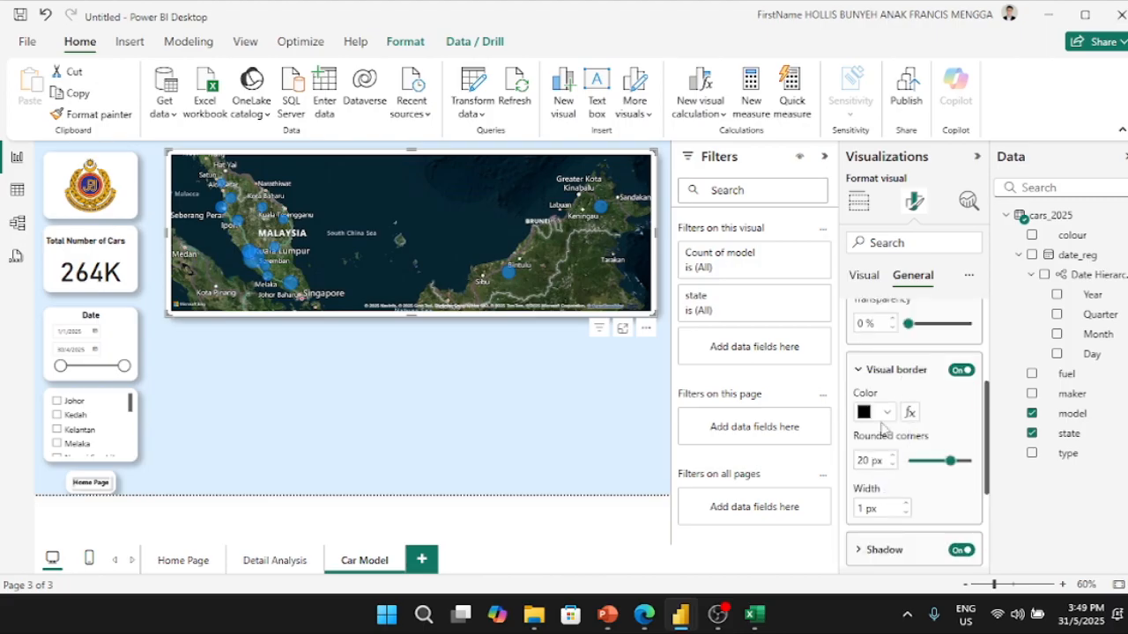
pyautogui.click(887, 412)
pyautogui.click(878, 153)
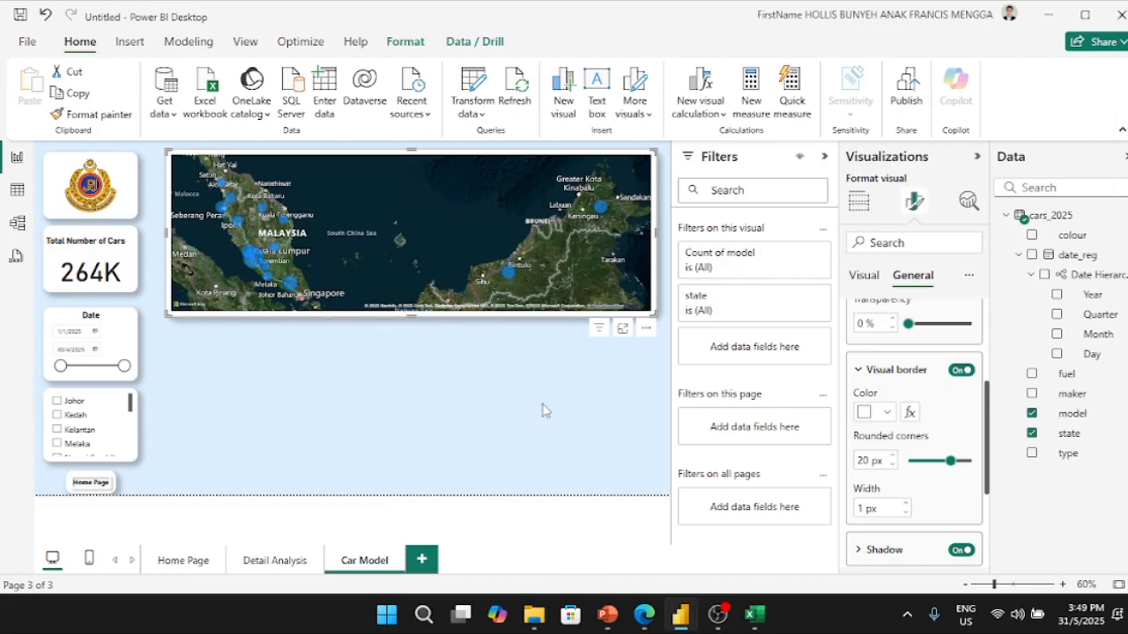
pyautogui.click(536, 481)
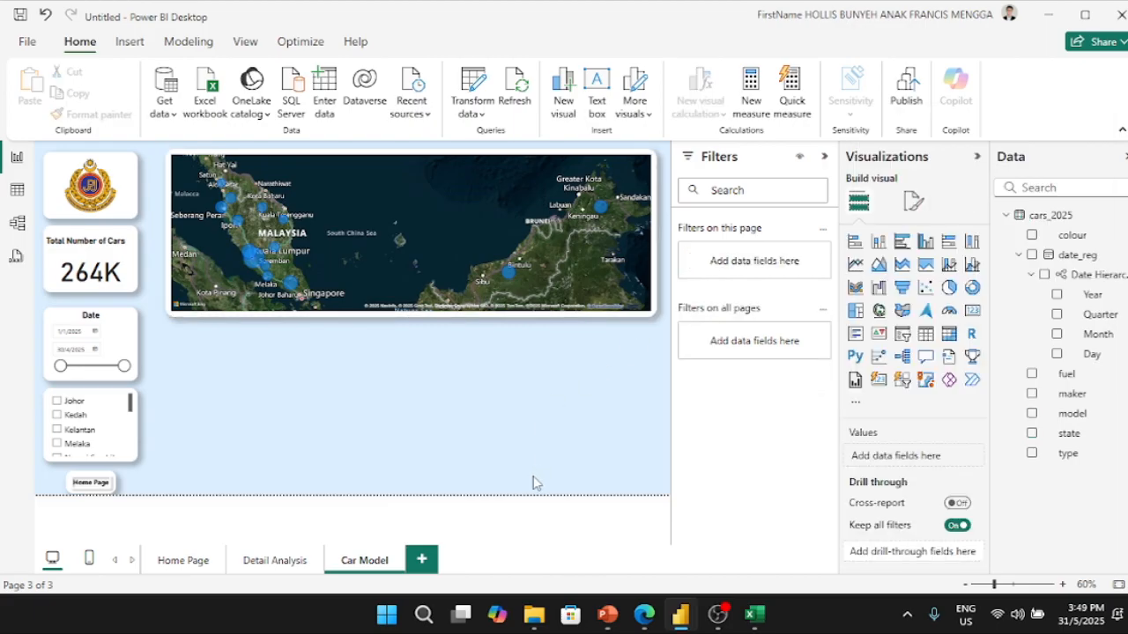
# - Add a matrix visual below the map and check the matrix in the Malaysian Car reference report
pyautogui.click(948, 332)
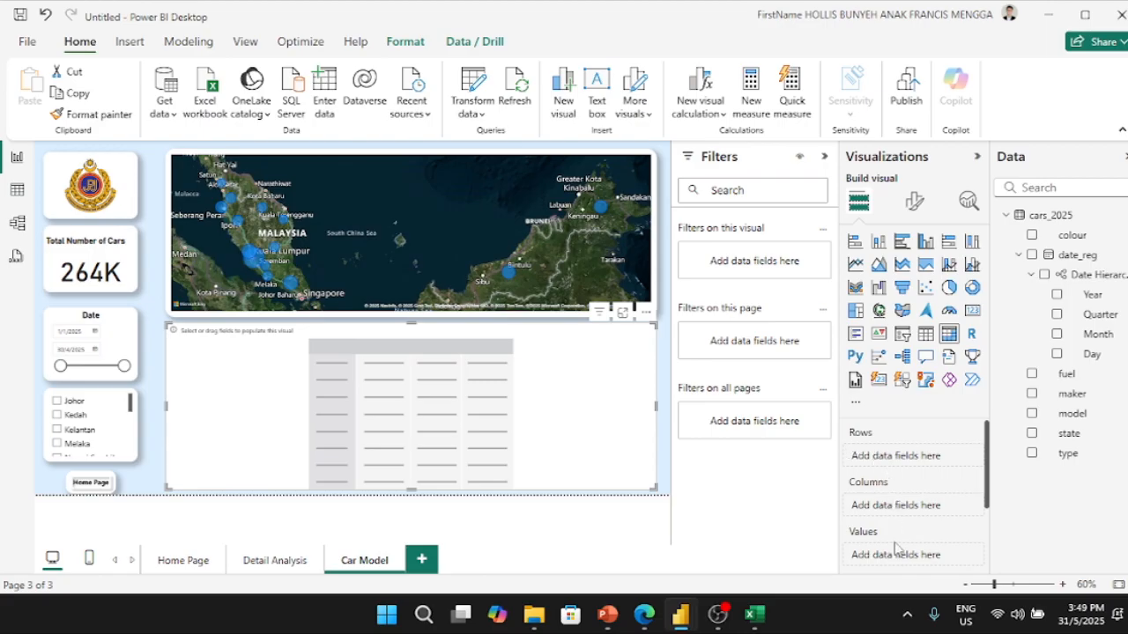
pyautogui.moveTo(680, 614)
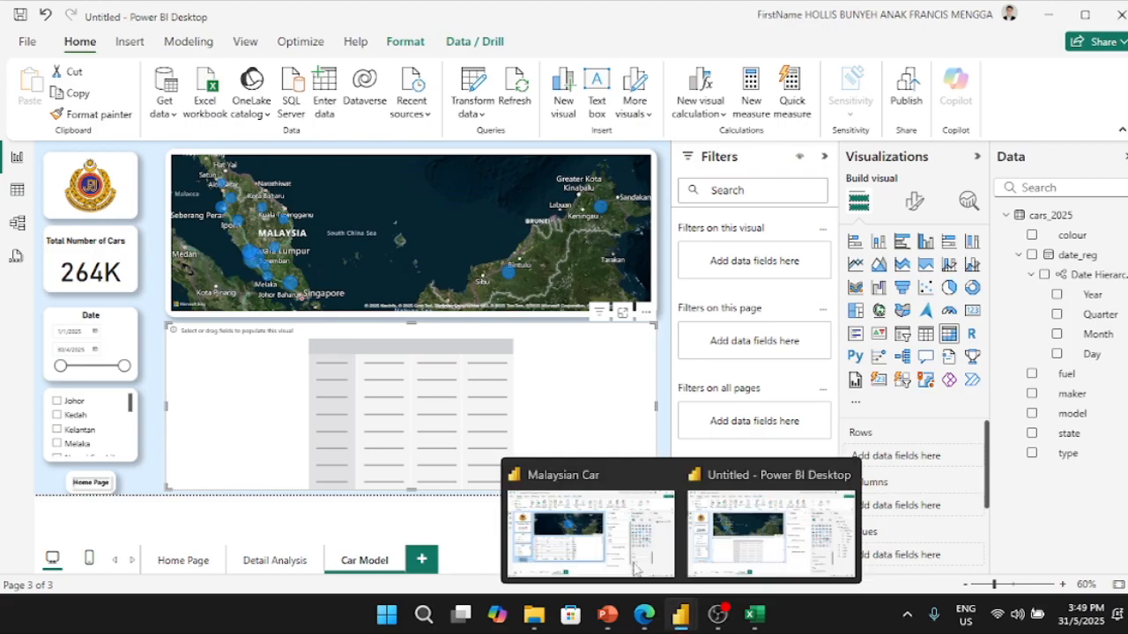
pyautogui.click(606, 546)
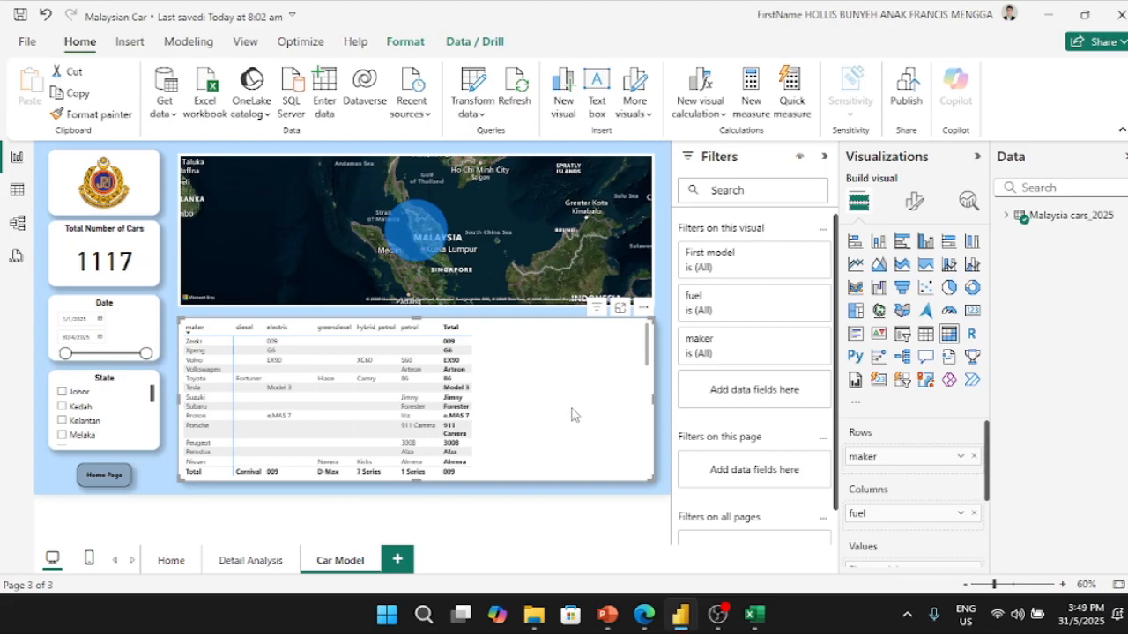
pyautogui.hotkey('alt', 'Tab')
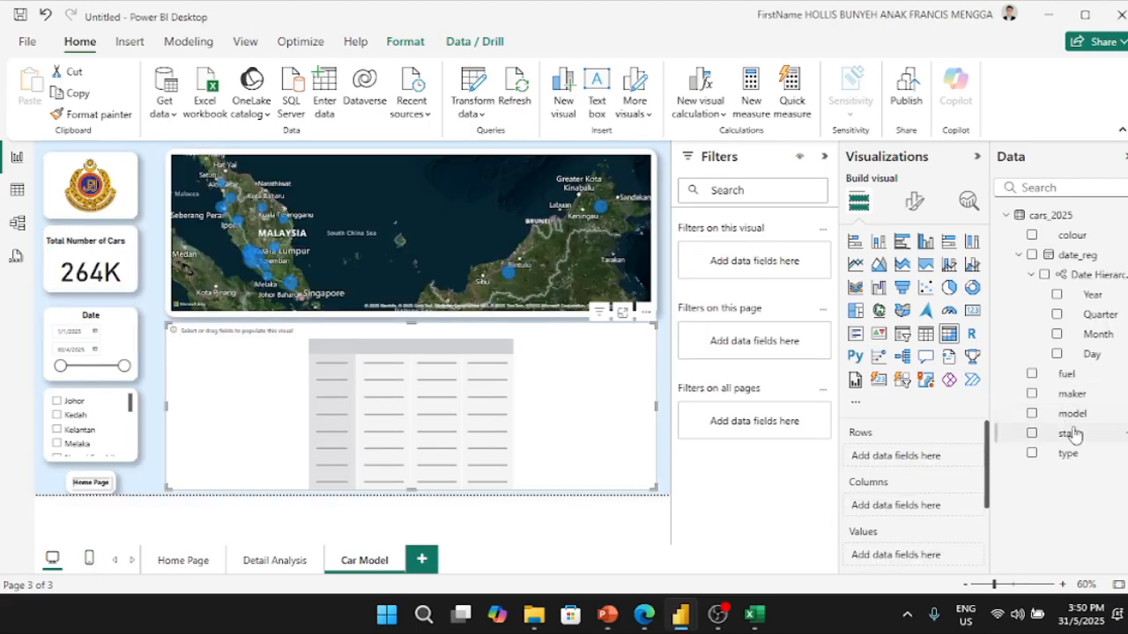
# - Fill the matrix with maker as rows, fuel as columns and model as values
pyautogui.moveTo(1072, 395); pyautogui.dragTo(920, 459)
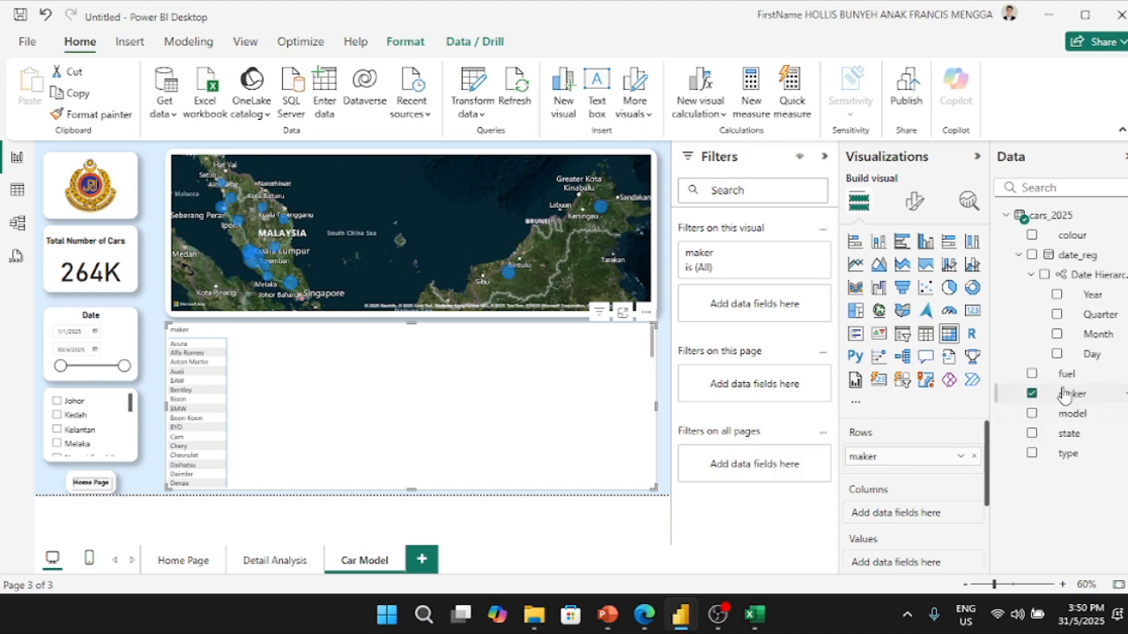
pyautogui.moveTo(1073, 381); pyautogui.dragTo(927, 532)
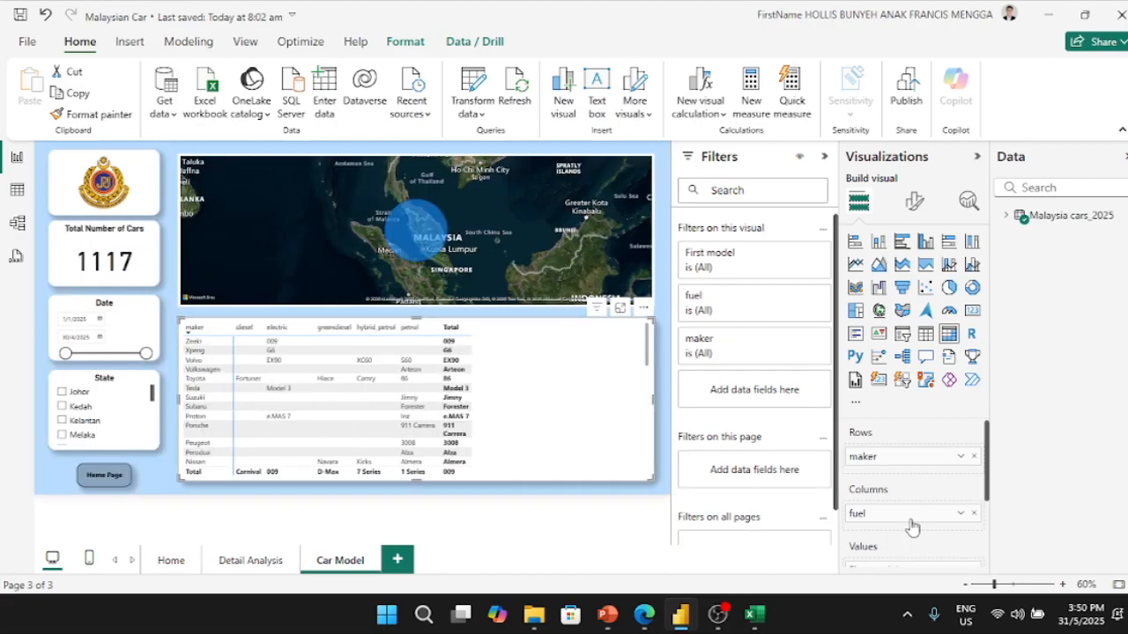
pyautogui.scroll(-3, 910, 522)
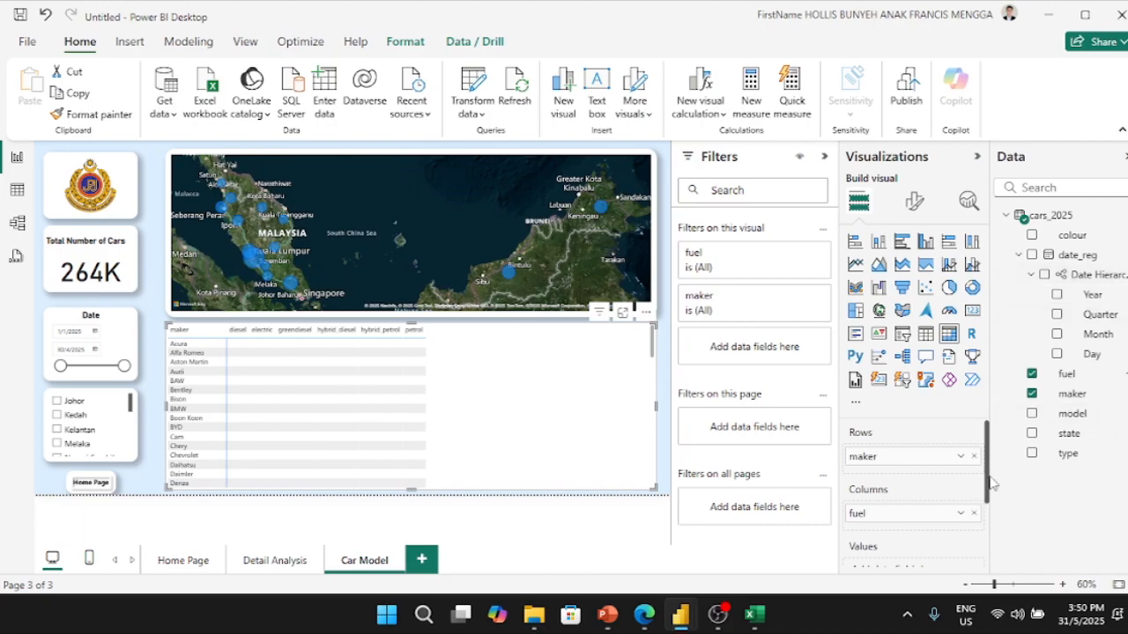
pyautogui.moveTo(987, 496); pyautogui.dragTo(987, 524)
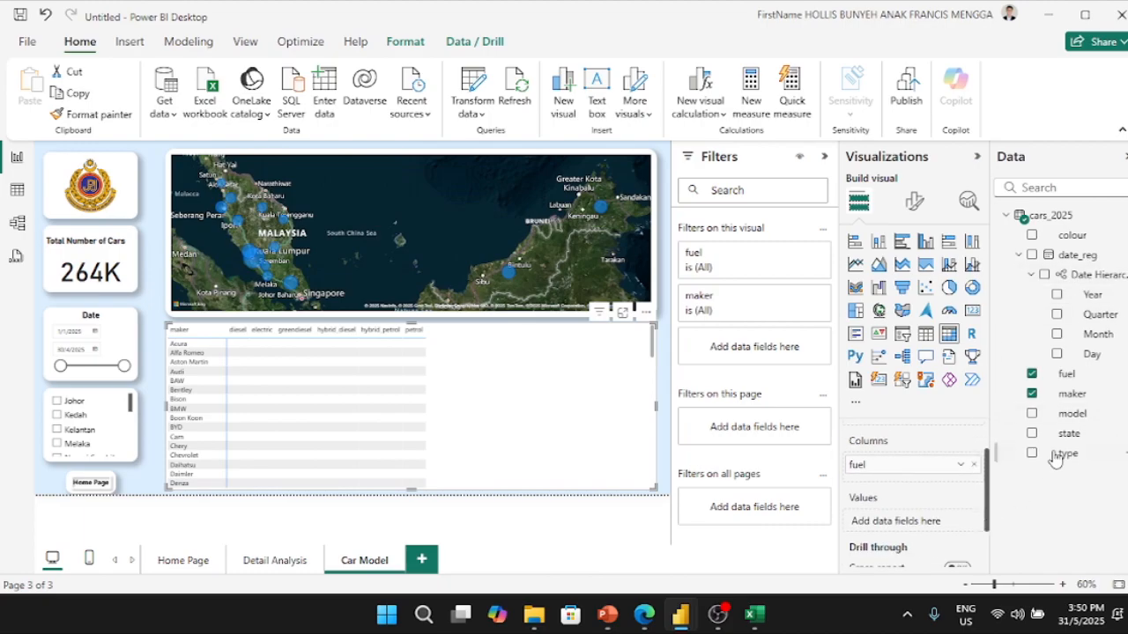
pyautogui.moveTo(1064, 421); pyautogui.dragTo(930, 522)
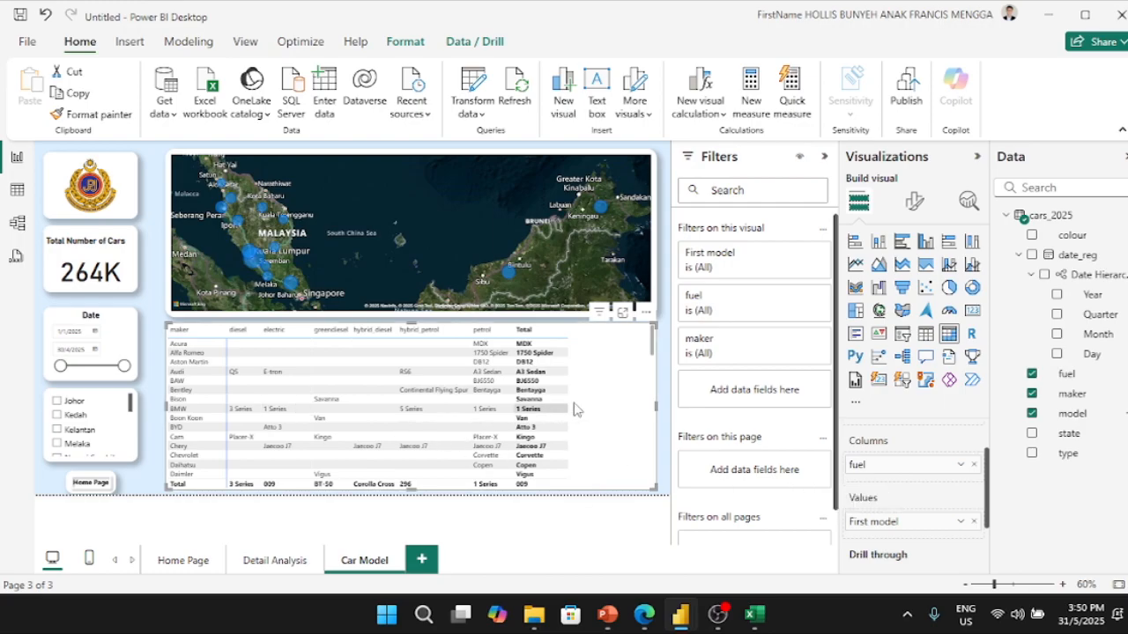
# - Try the Last, Count (Distinct) and Count aggregations on the matrix's model values
pyautogui.click(961, 522)
pyautogui.click(1005, 457)
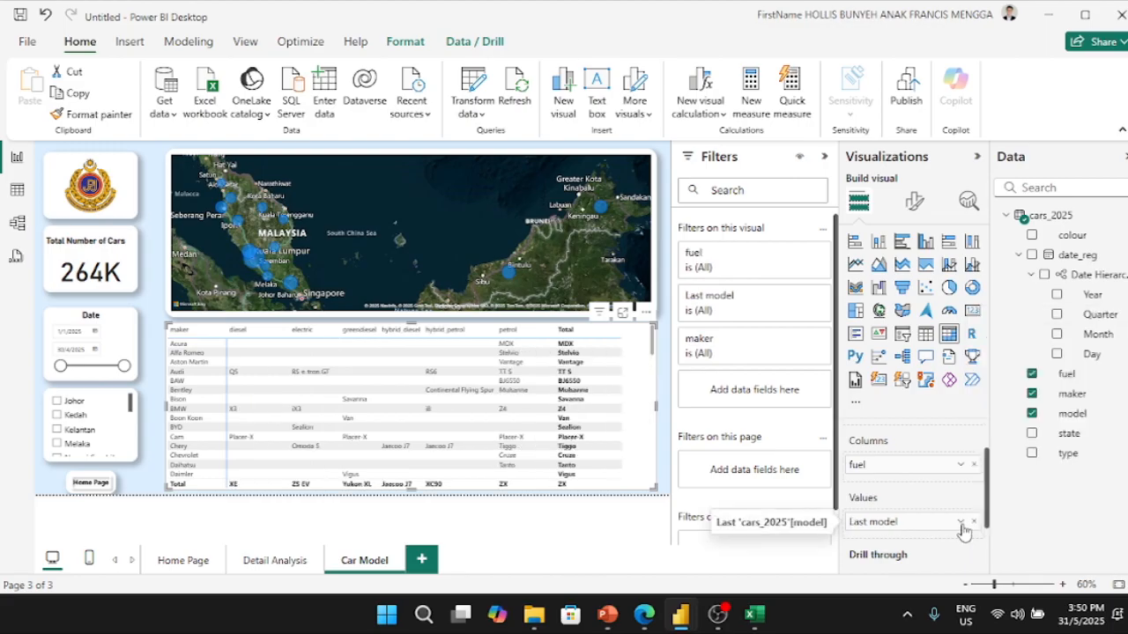
pyautogui.click(962, 523)
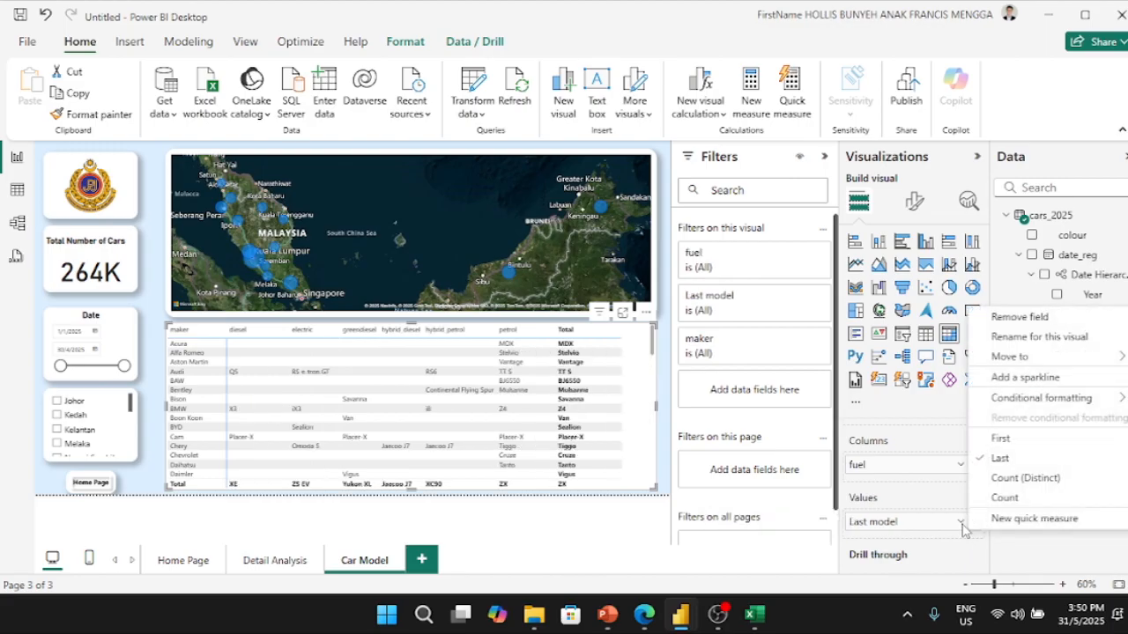
pyautogui.click(1020, 481)
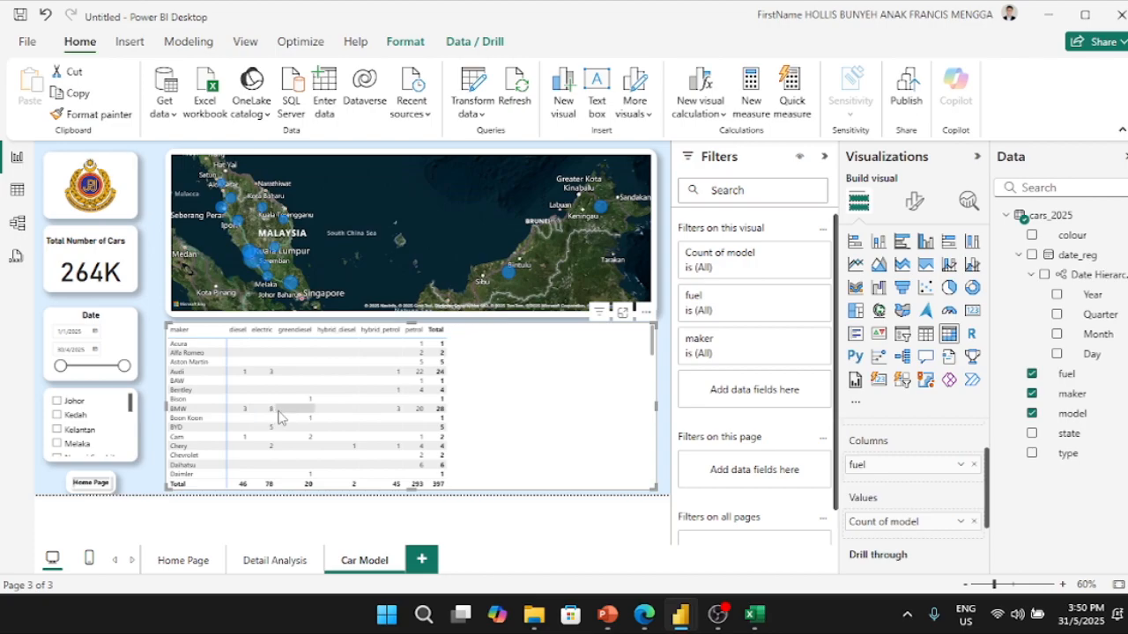
pyautogui.click(961, 522)
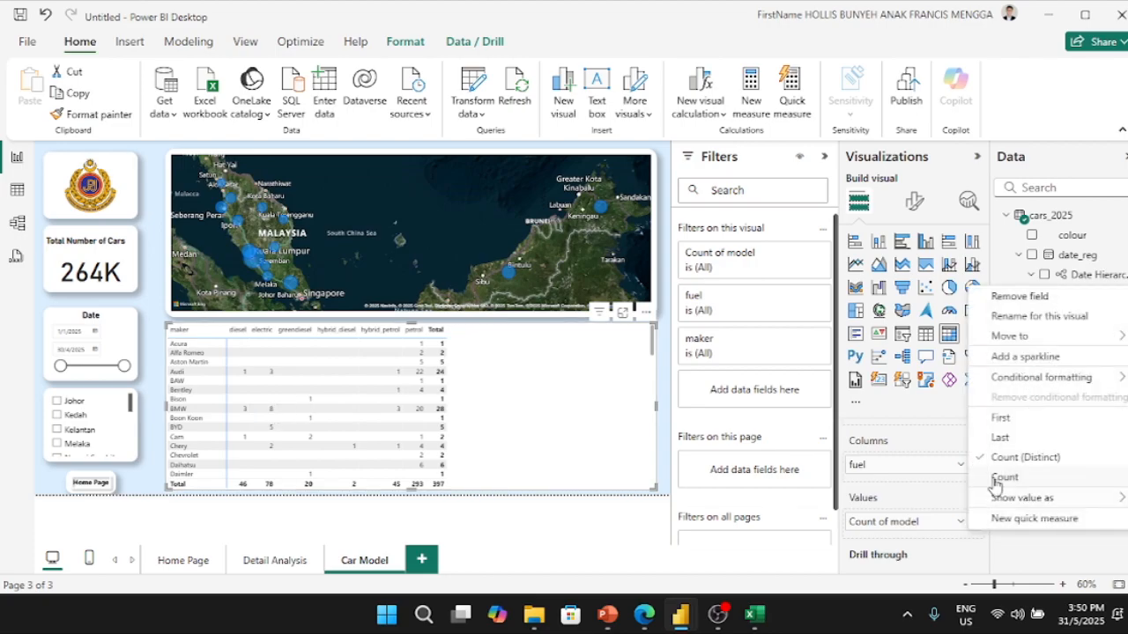
pyautogui.click(985, 477)
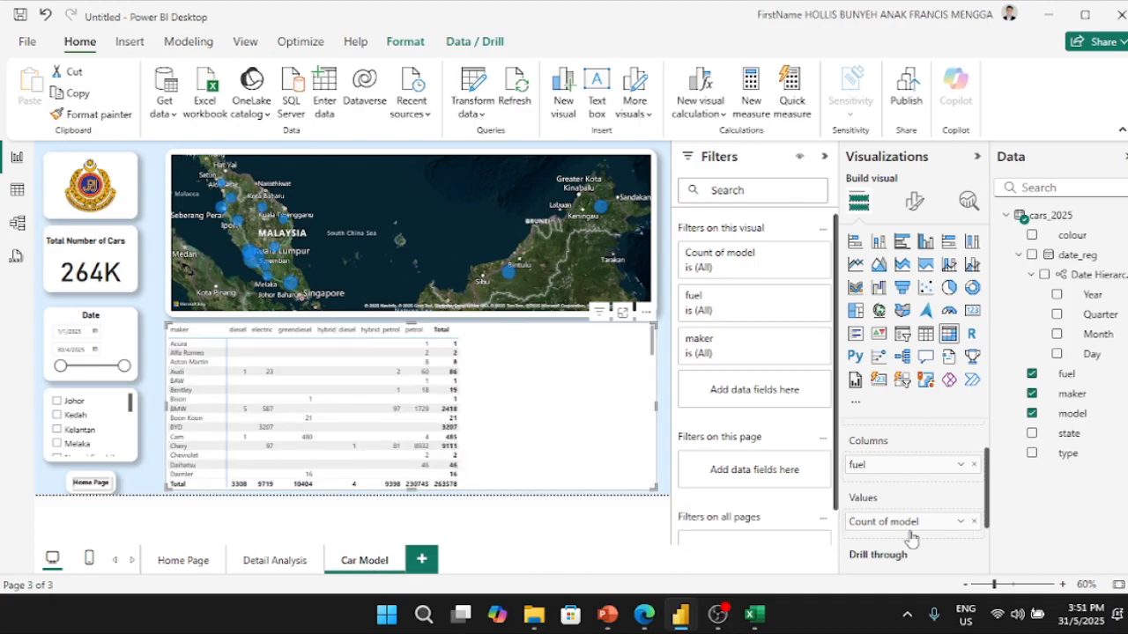
pyautogui.click(961, 524)
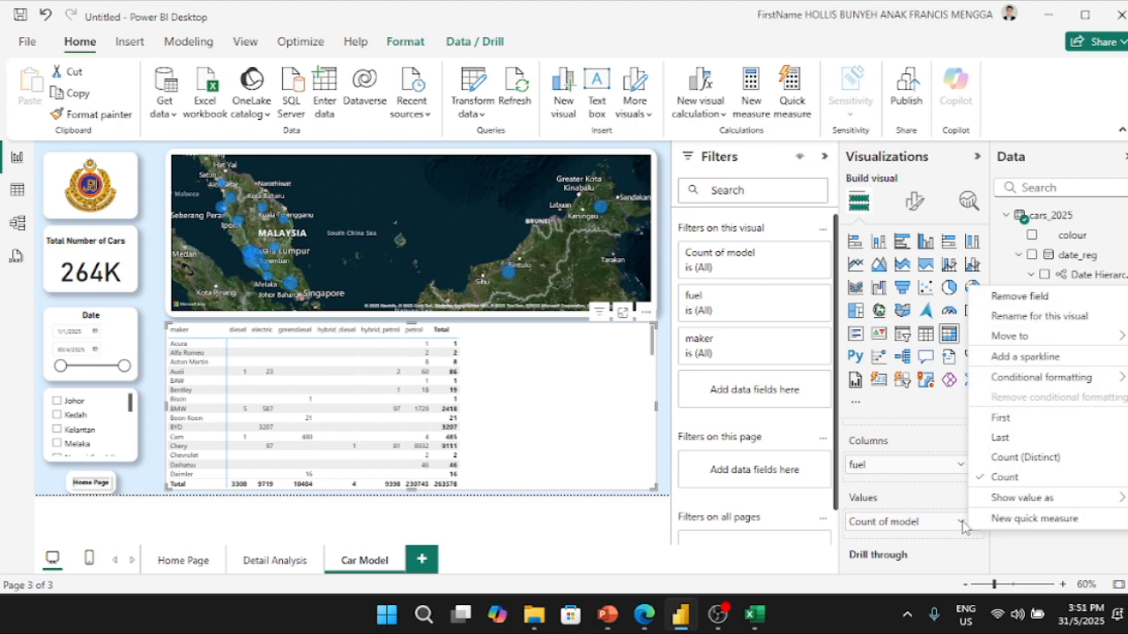
pyautogui.click(1022, 458)
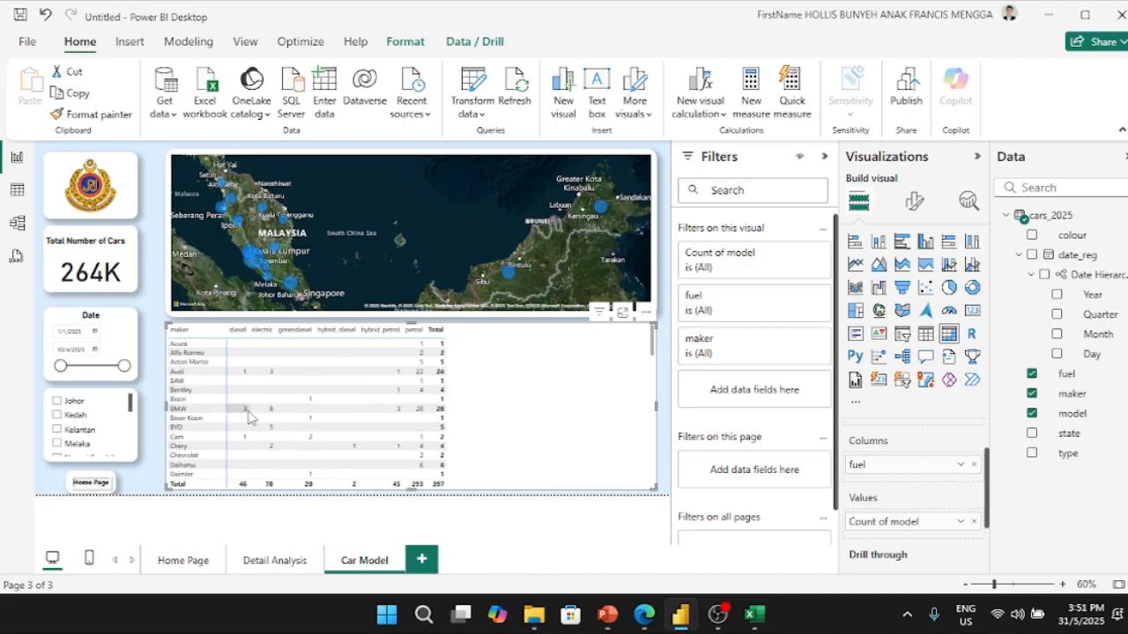
# - Examine the distinct model counts per maker and fuel type down the matrix's rows
pyautogui.click(957, 523)
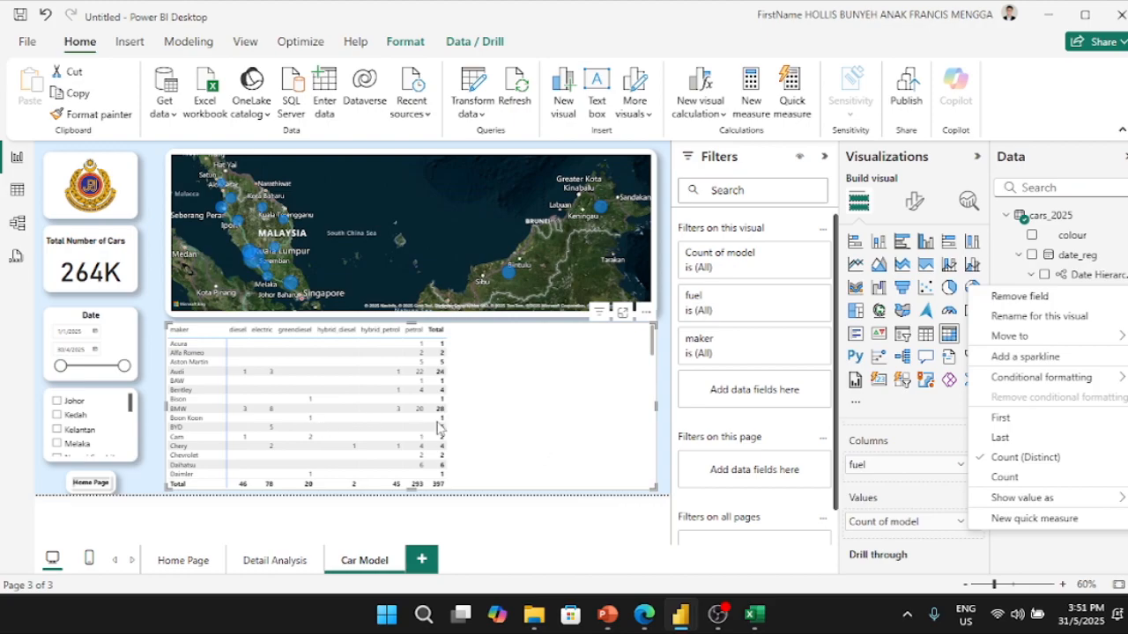
pyautogui.scroll(-5, 352, 458)
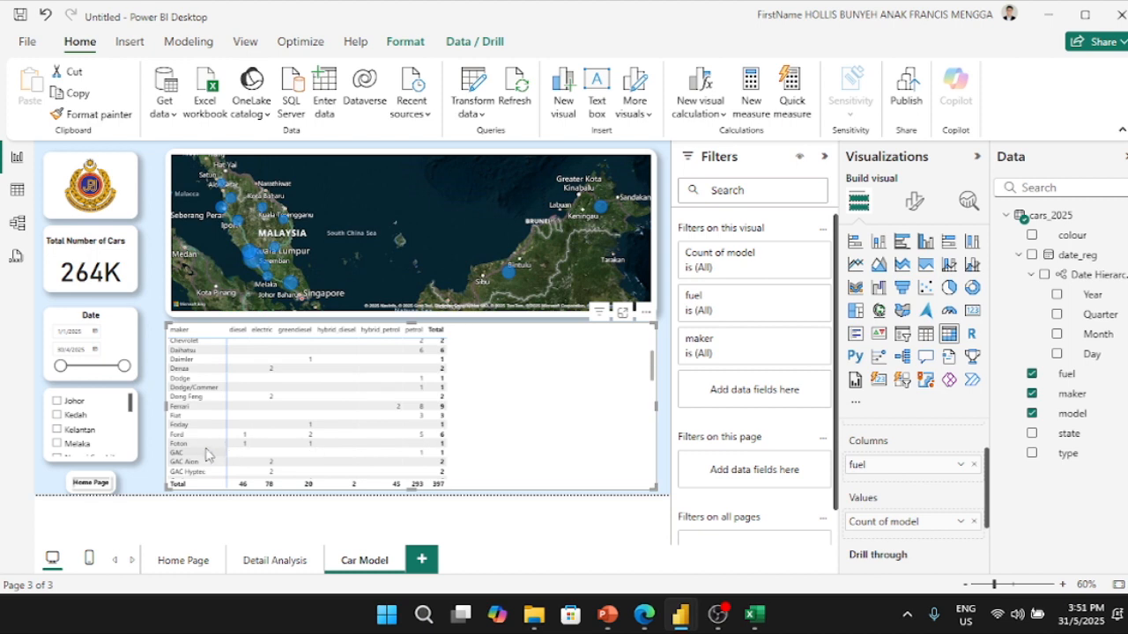
pyautogui.scroll(-5, 199, 457)
pyautogui.scroll(-8, 199, 457)
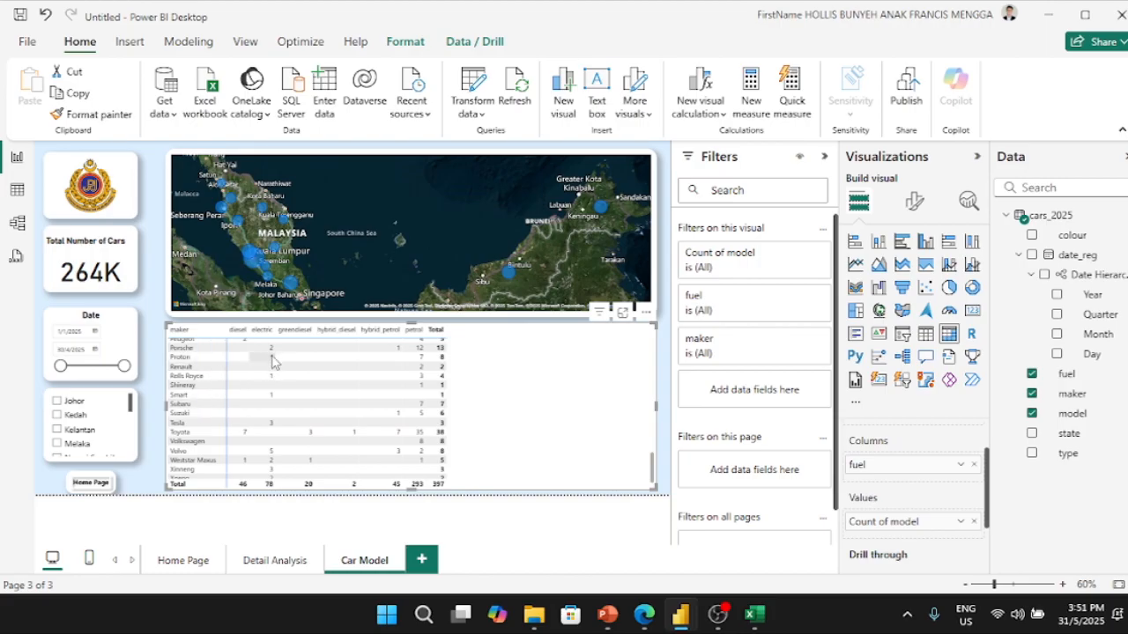
pyautogui.scroll(3, 256, 372)
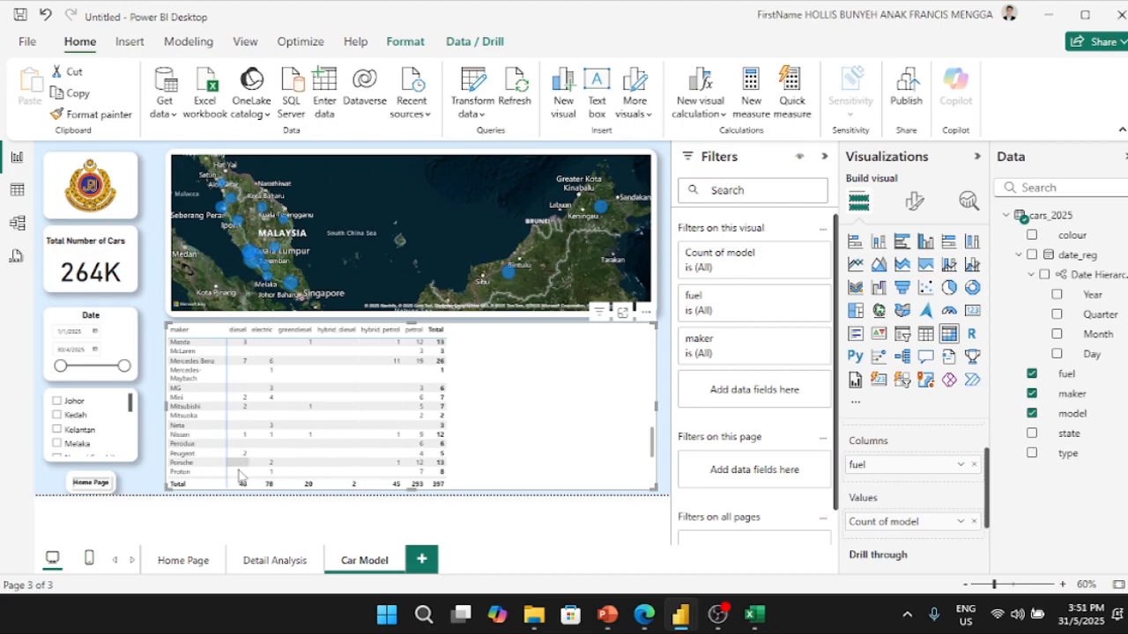
# - Summarize the matrix's model values by Count and review the counts from the first makers
pyautogui.click(962, 522)
pyautogui.click(1004, 477)
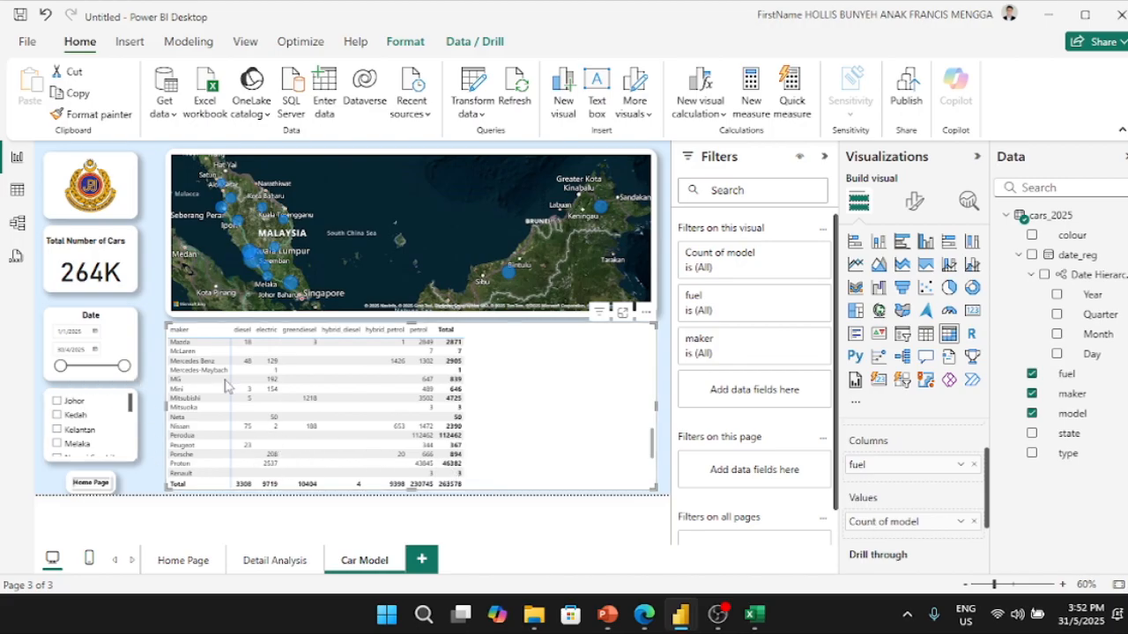
pyautogui.scroll(10, 397, 432)
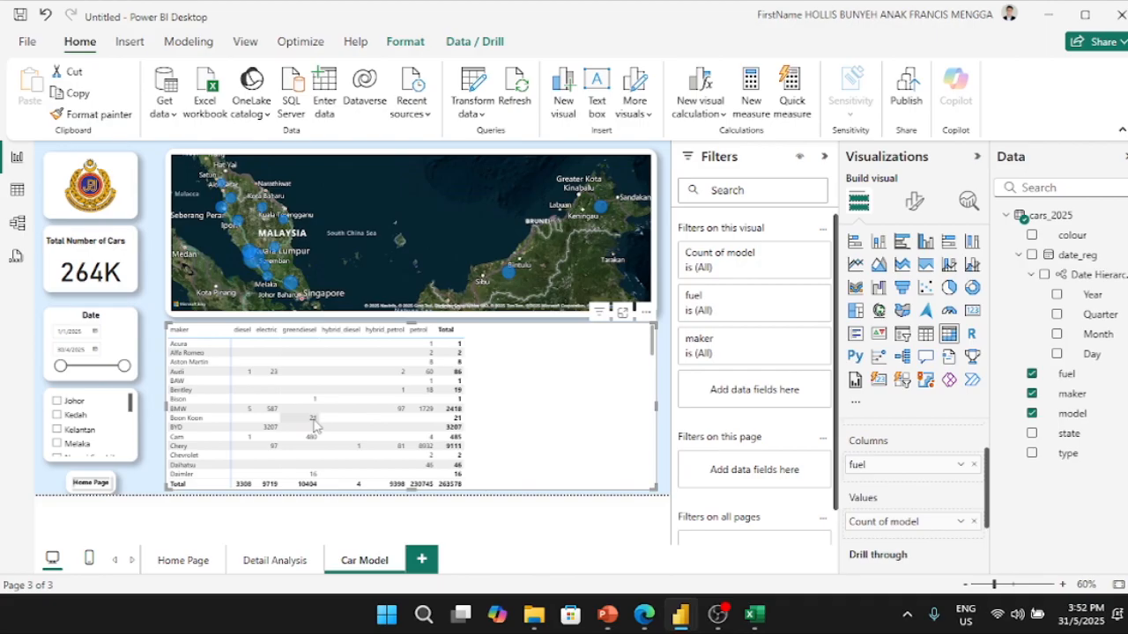
pyautogui.click(960, 522)
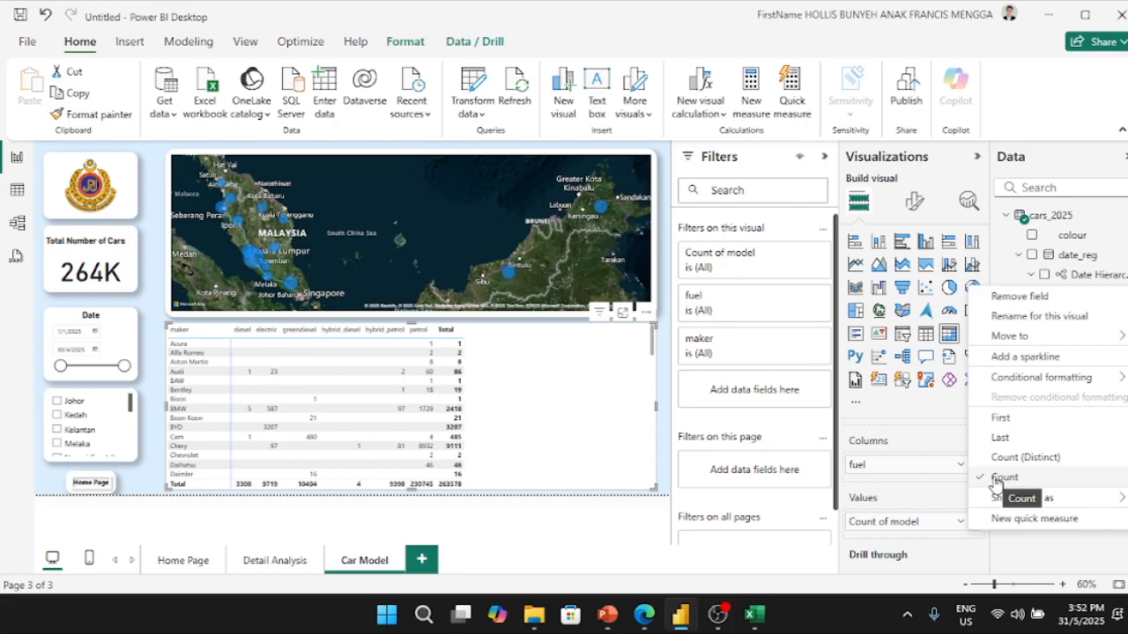
pyautogui.moveTo(1013, 499)
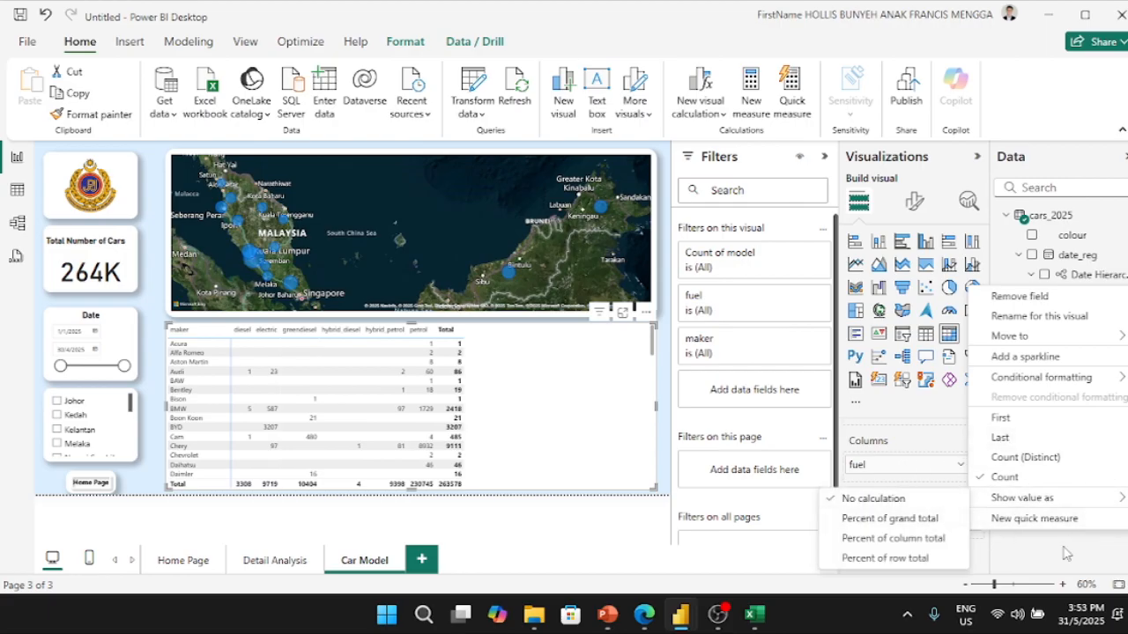
pyautogui.click(1033, 562)
pyautogui.click(959, 524)
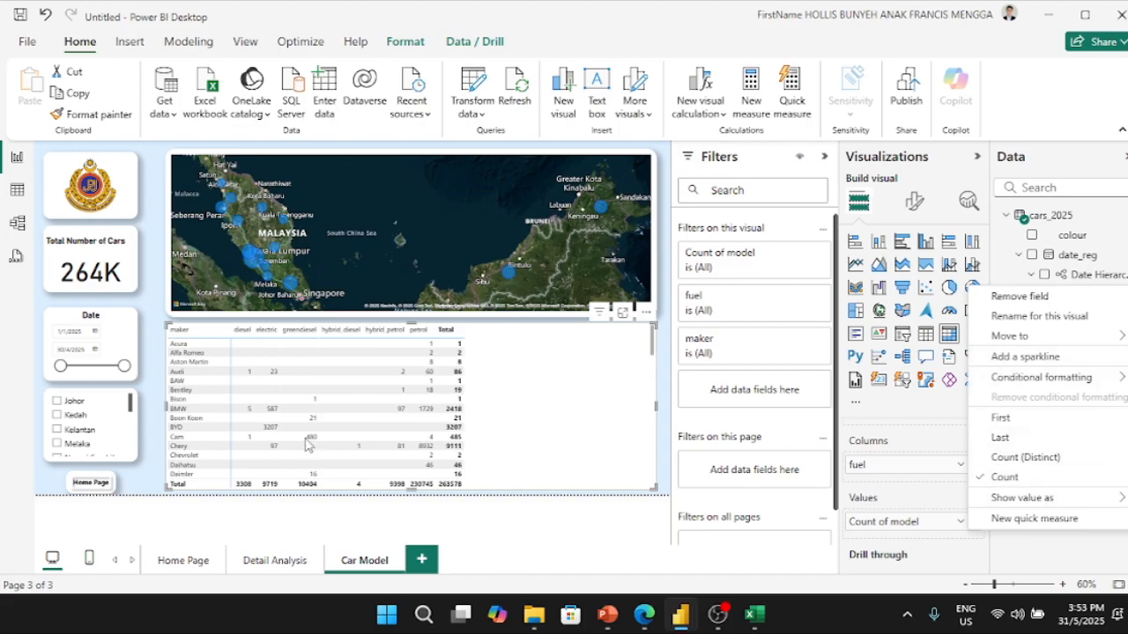
pyautogui.click(129, 485)
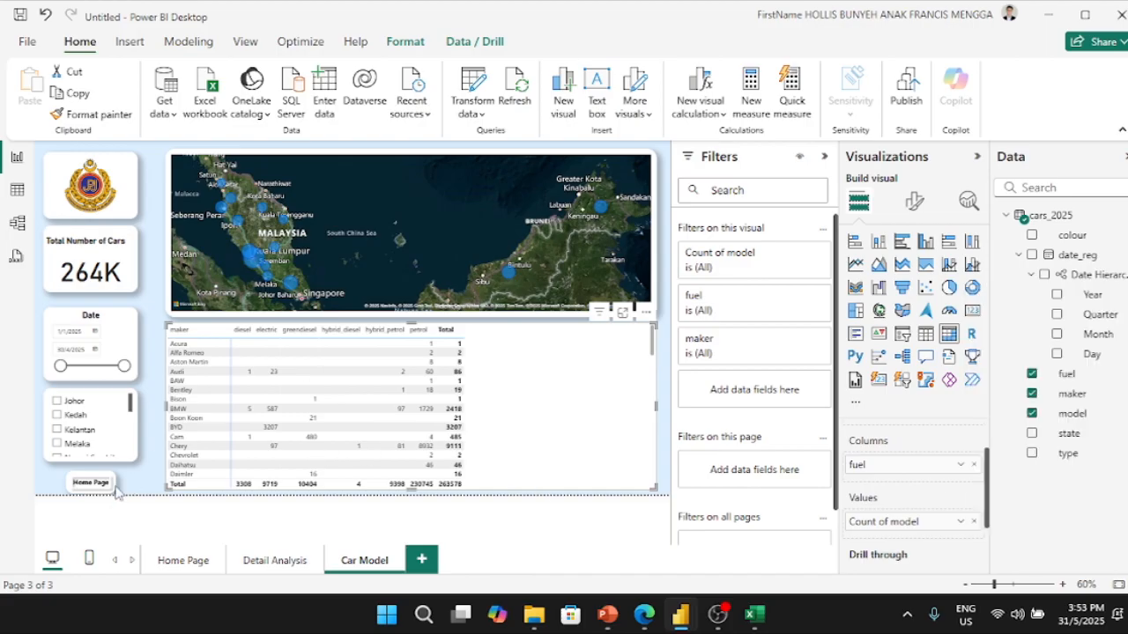
# - Follow the Home Page button's link, add a blank button there and place it below the state slicer
pyautogui.click(103, 487)
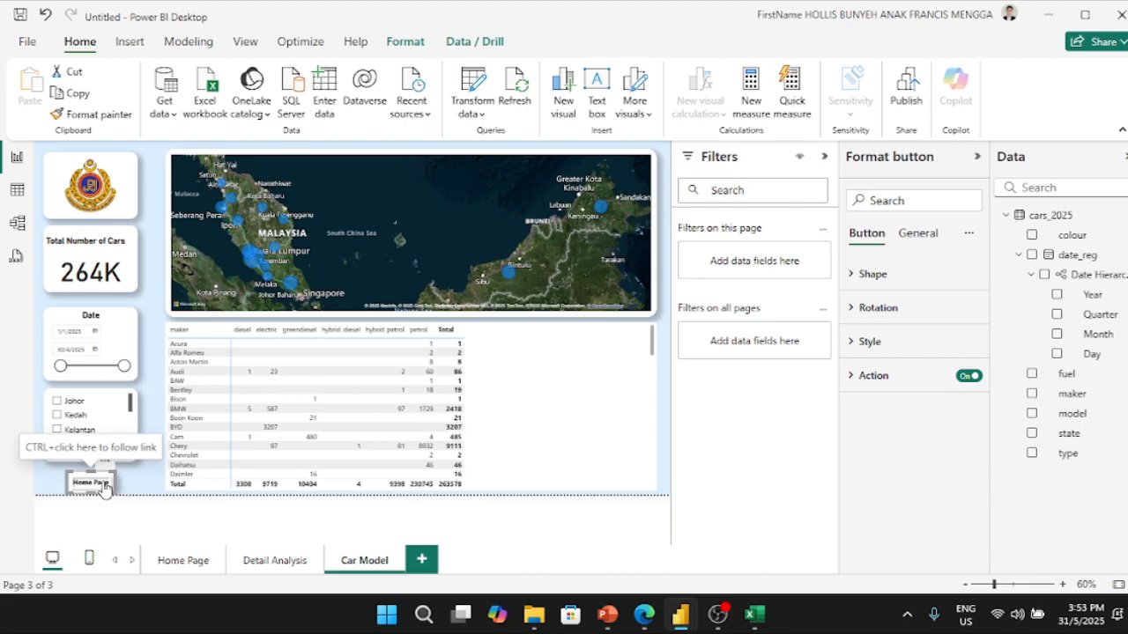
pyautogui.keyDown('ctrl'); pyautogui.click(103, 487); pyautogui.keyUp('ctrl')
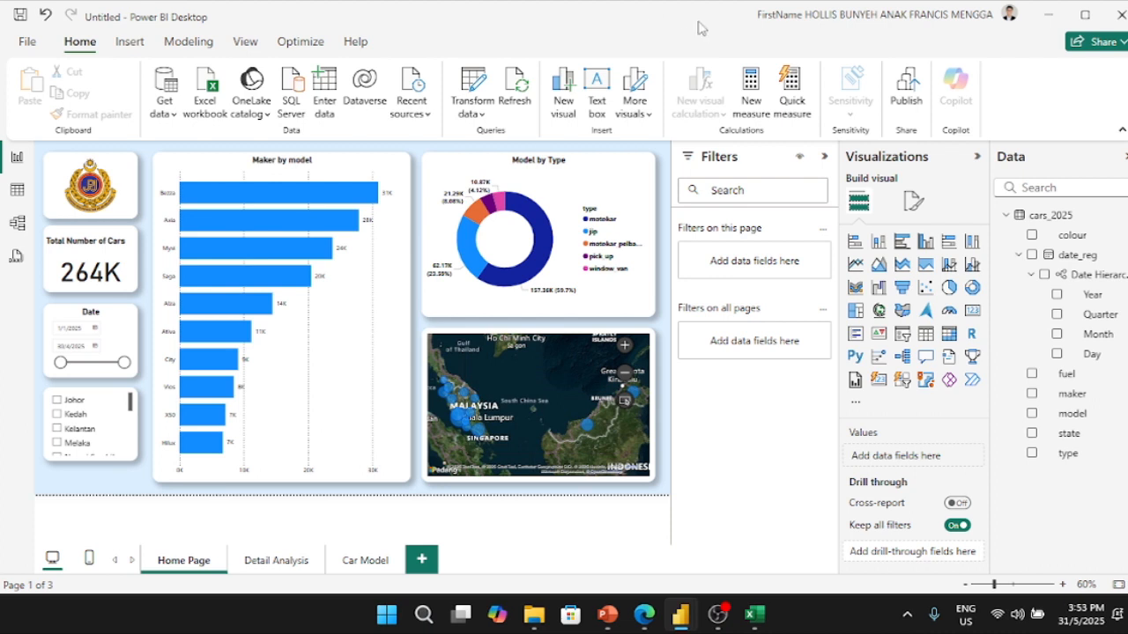
pyautogui.click(130, 42)
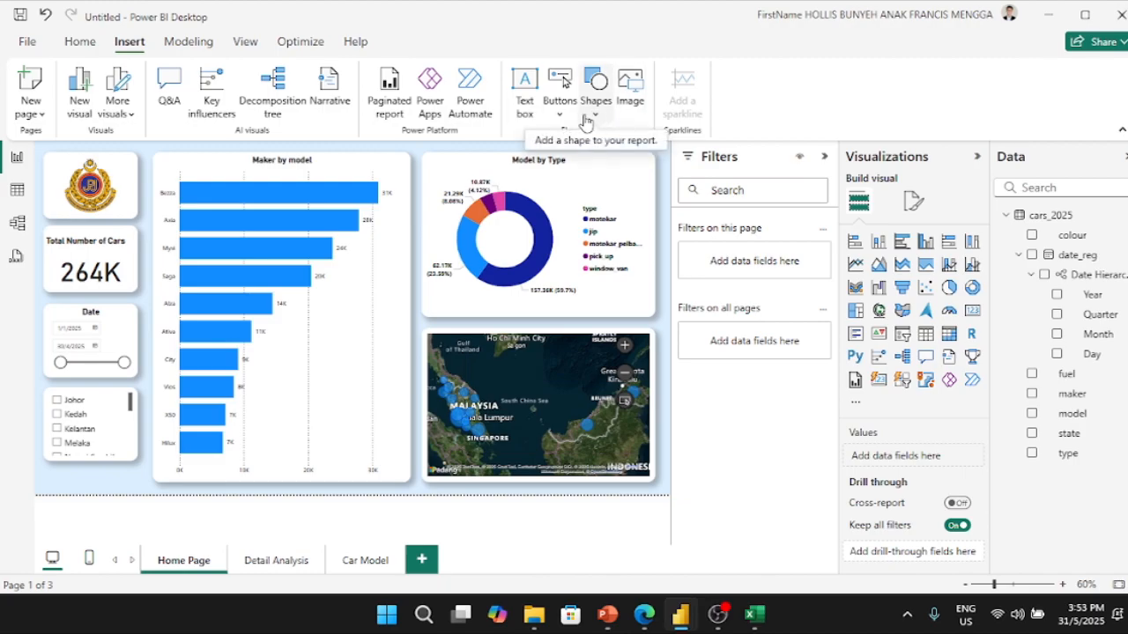
pyautogui.click(559, 104)
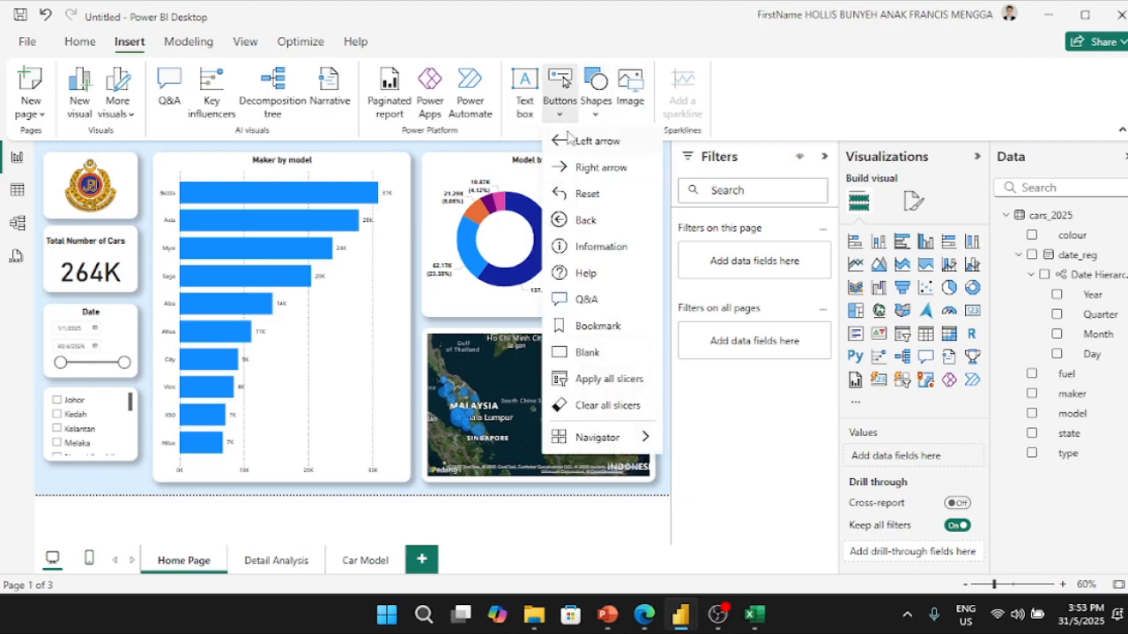
pyautogui.click(595, 355)
pyautogui.moveTo(62, 156); pyautogui.dragTo(67, 486)
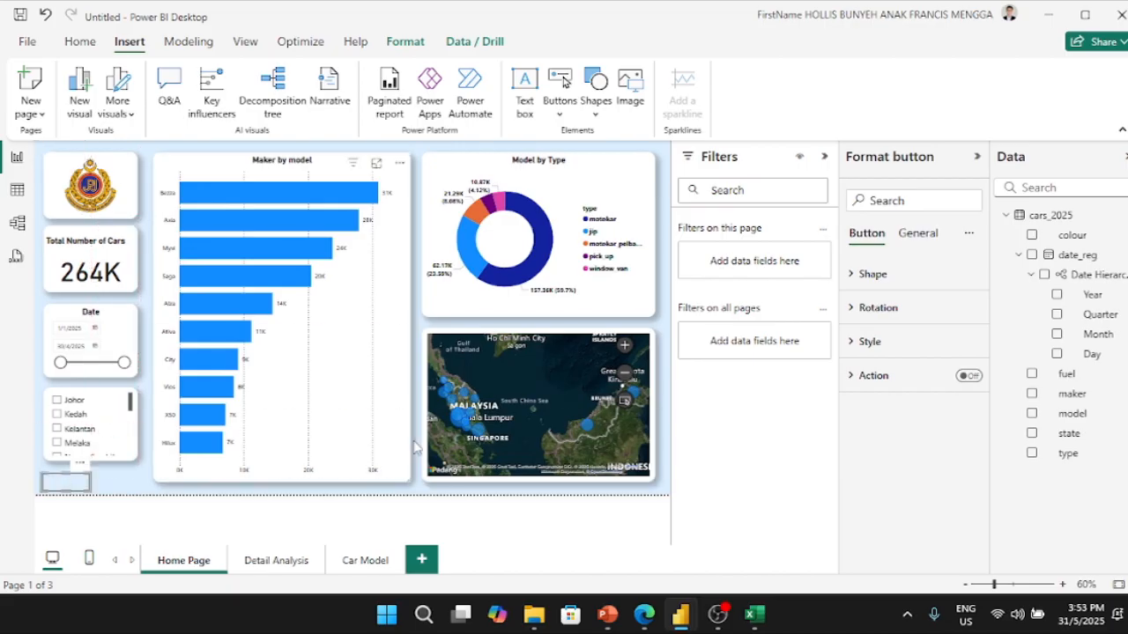
# - Expand the style settings of the new blank button
pyautogui.click(859, 344)
pyautogui.click(859, 344)
pyautogui.click(860, 344)
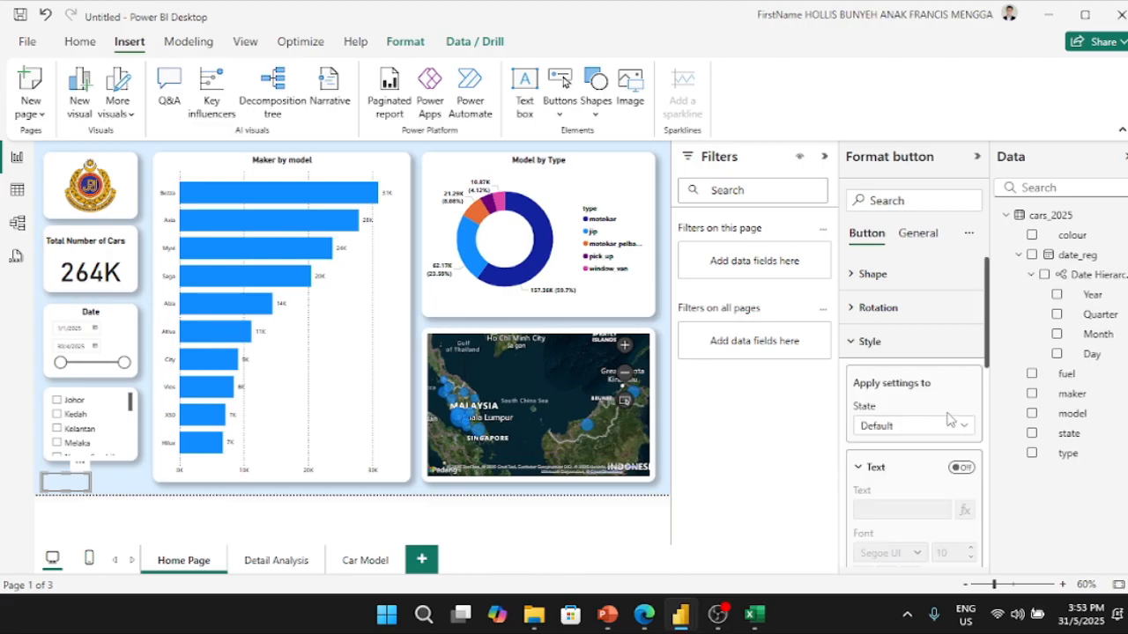
pyautogui.click(921, 234)
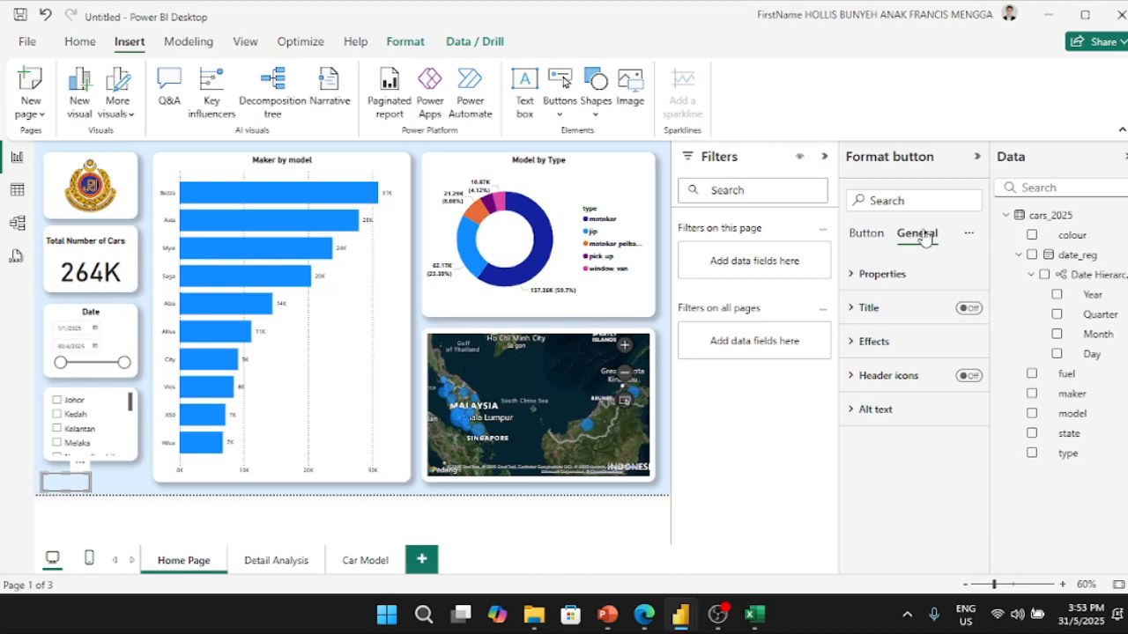
pyautogui.click(972, 313)
pyautogui.click(972, 313)
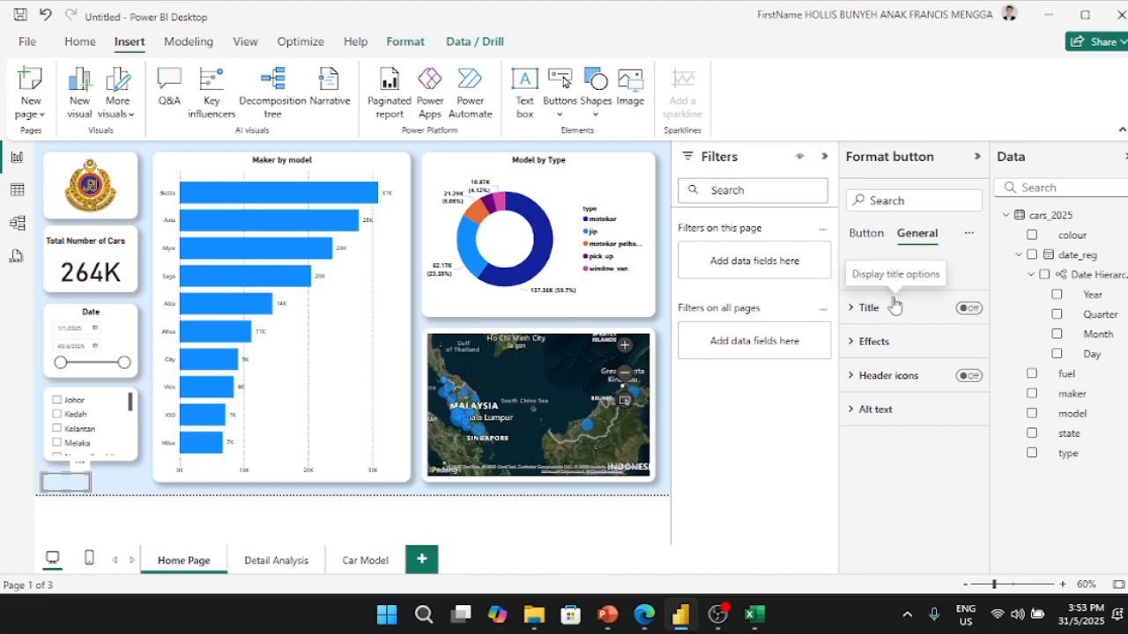
pyautogui.click(867, 233)
# - Turn on the blank button's text, label it Detail Analysis and make the lettering bold and black
pyautogui.click(960, 467)
pyautogui.click(911, 511)
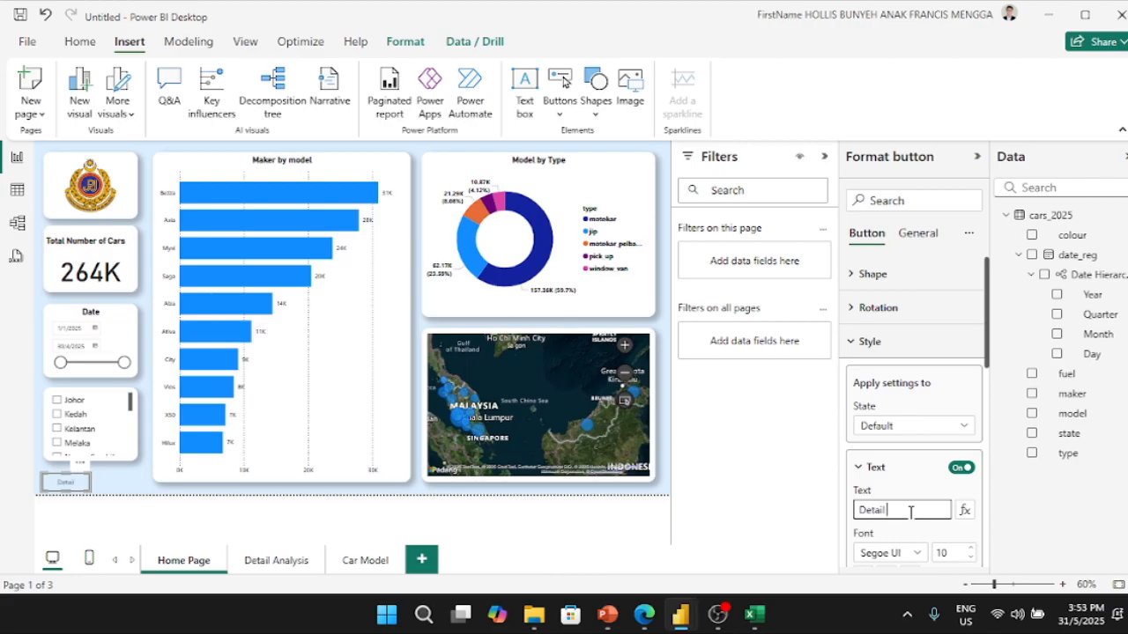
pyautogui.tripleClick(911, 511)
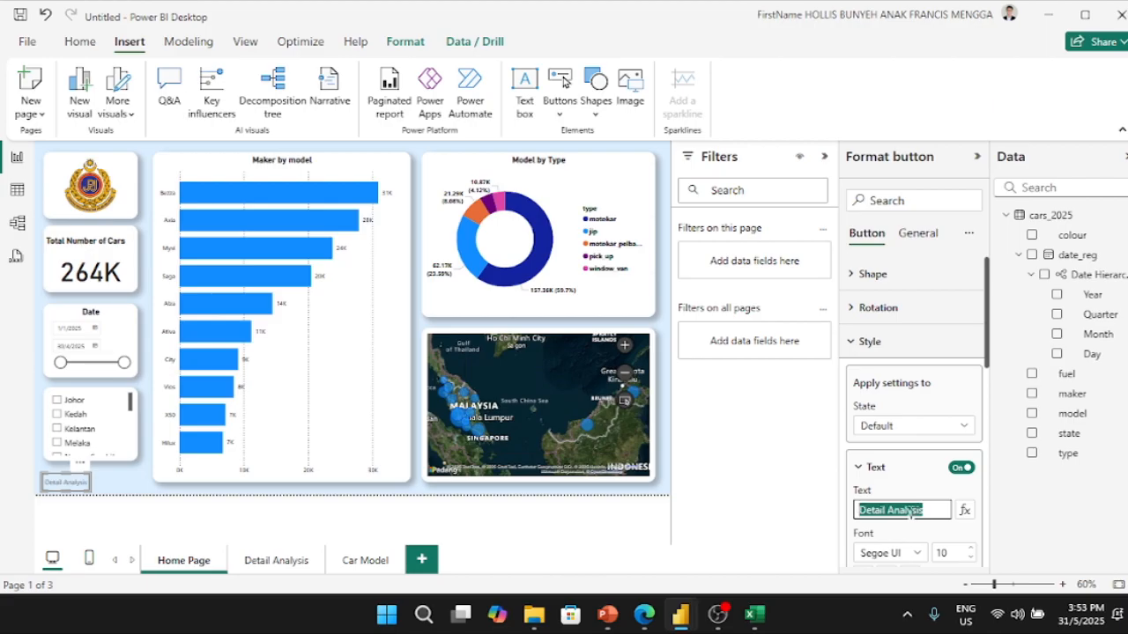
pyautogui.scroll(-3, 930, 518)
pyautogui.click(884, 430)
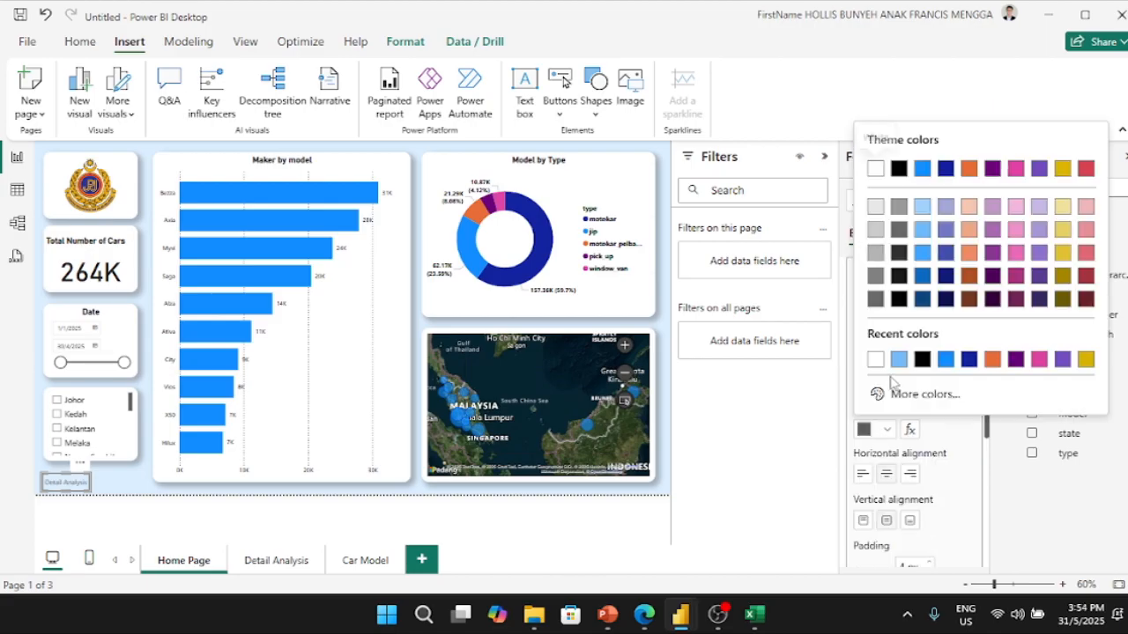
pyautogui.click(897, 168)
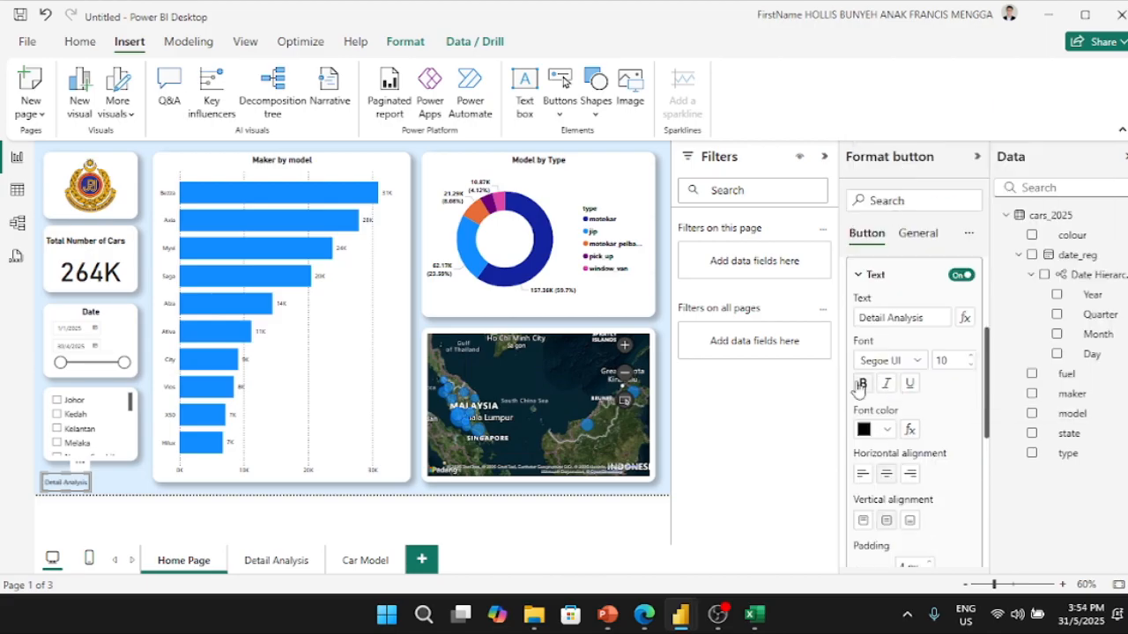
# - Turn on the Detail Analysis button's shadow and fill, and enlarge the button so its full label fits
pyautogui.scroll(-5, 916, 458)
pyautogui.click(962, 441)
pyautogui.click(962, 359)
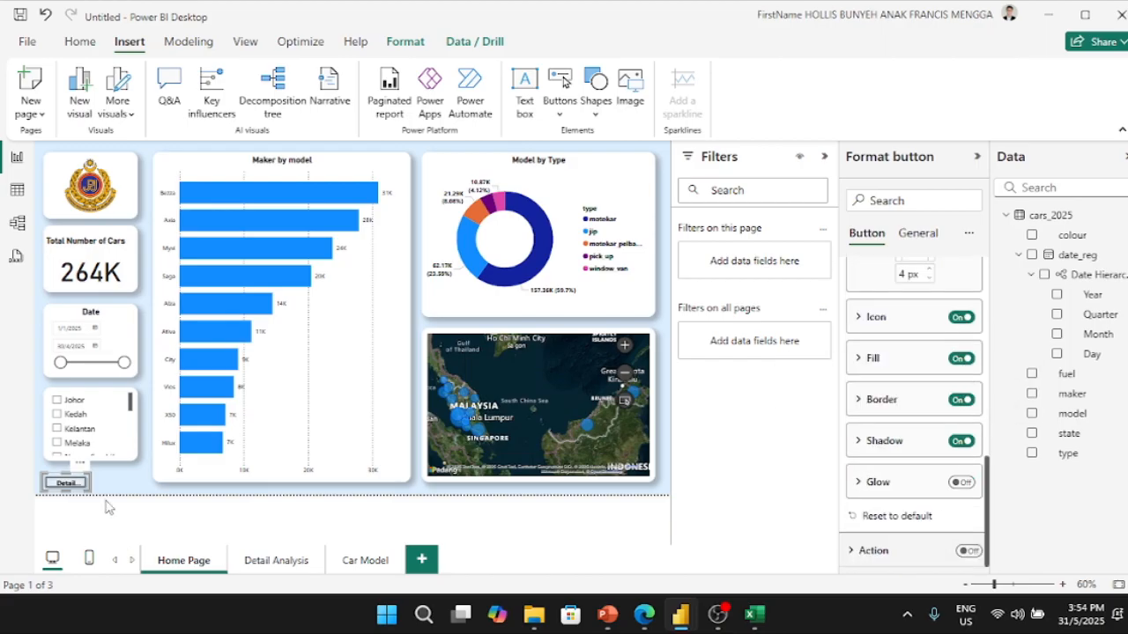
pyautogui.moveTo(88, 478); pyautogui.dragTo(100, 474)
pyautogui.click(862, 400)
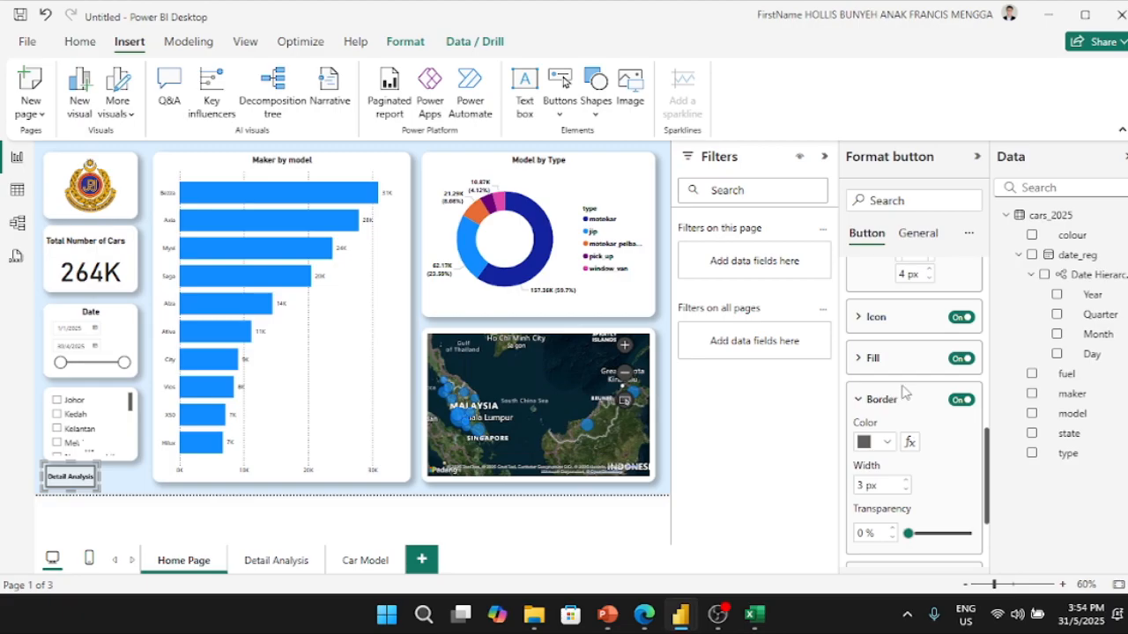
pyautogui.click(875, 360)
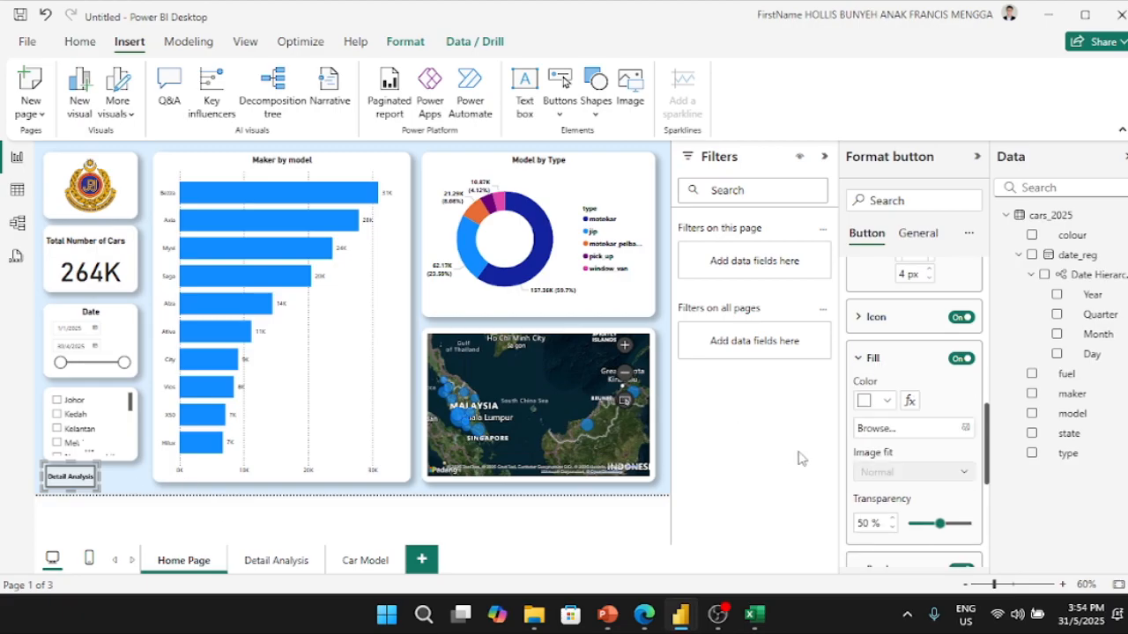
# - Turn on the button's action and set it to page navigation with Detail Analysis as the destination
pyautogui.scroll(-5, 900, 481)
pyautogui.click(964, 550)
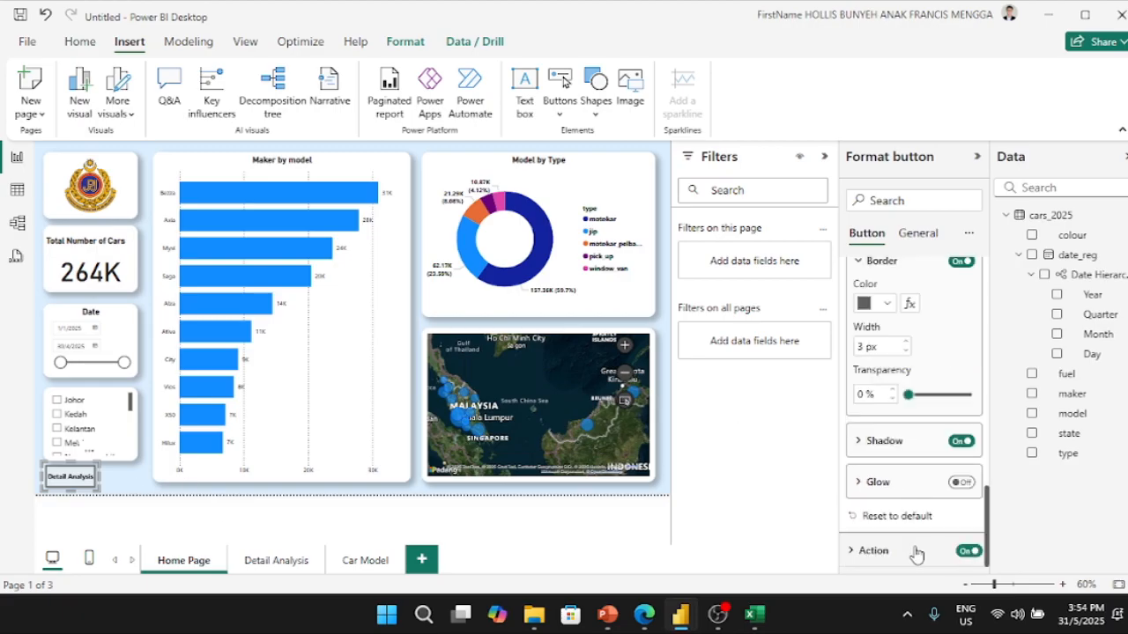
pyautogui.click(913, 551)
pyautogui.click(913, 351)
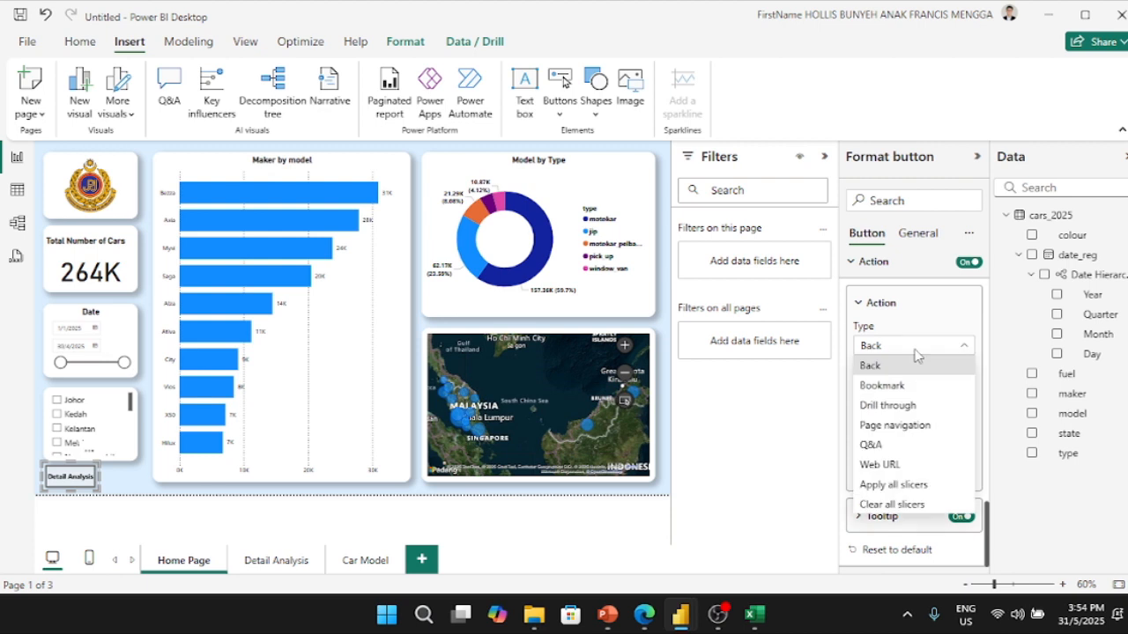
pyautogui.click(918, 429)
pyautogui.click(907, 431)
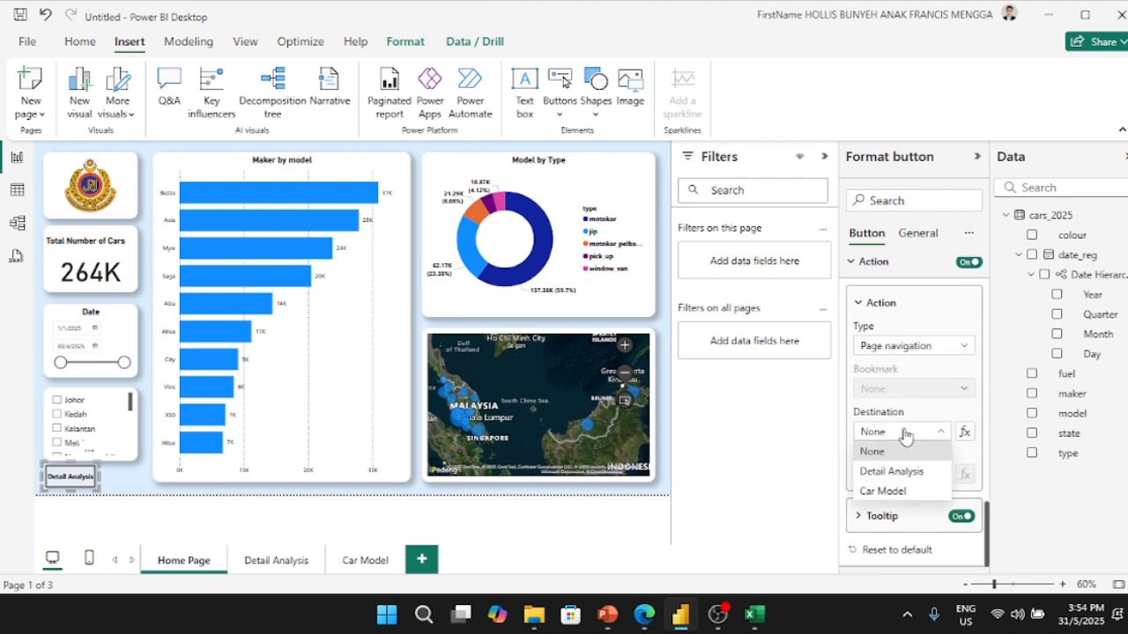
pyautogui.click(905, 477)
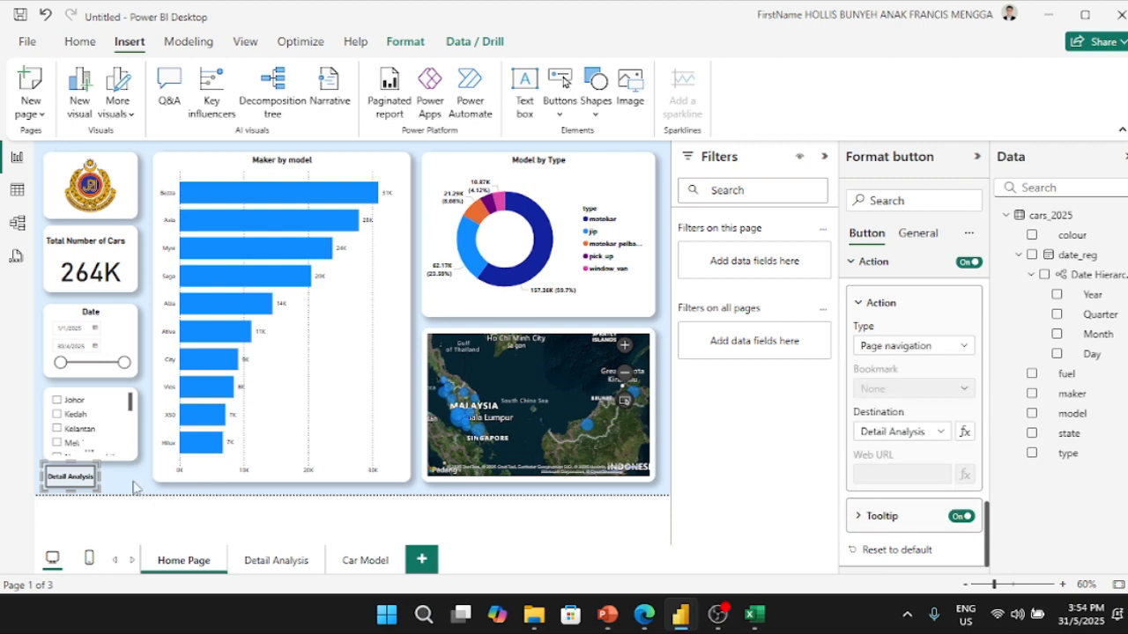
# - Duplicate the Detail Analysis button and arrange the two buttons side by side below the state slicer
pyautogui.click(130, 494)
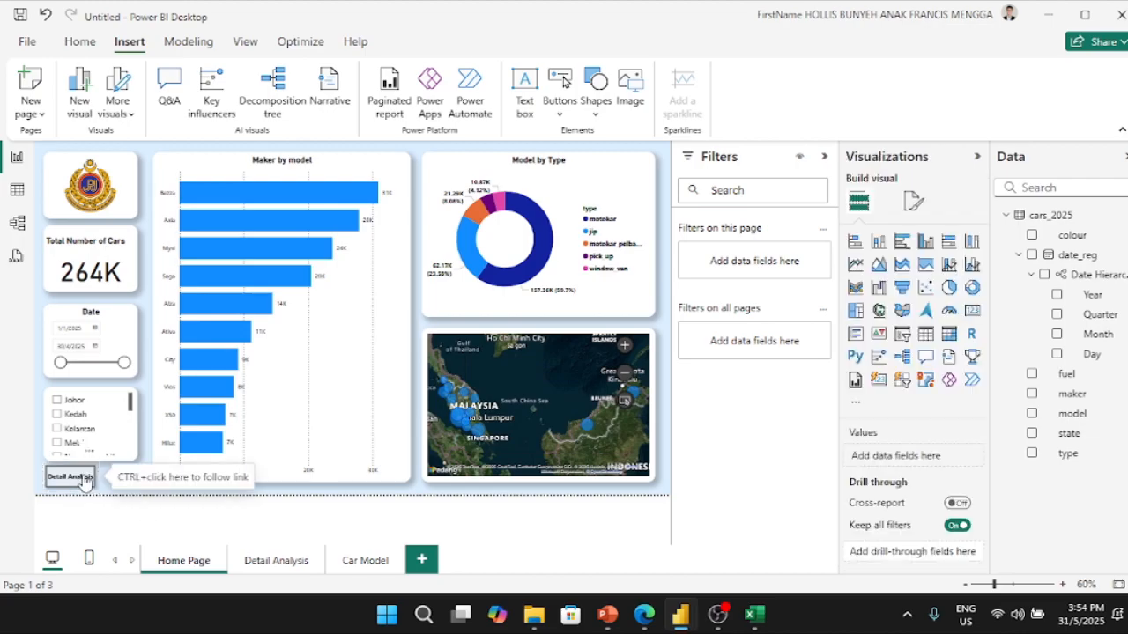
pyautogui.click(92, 482)
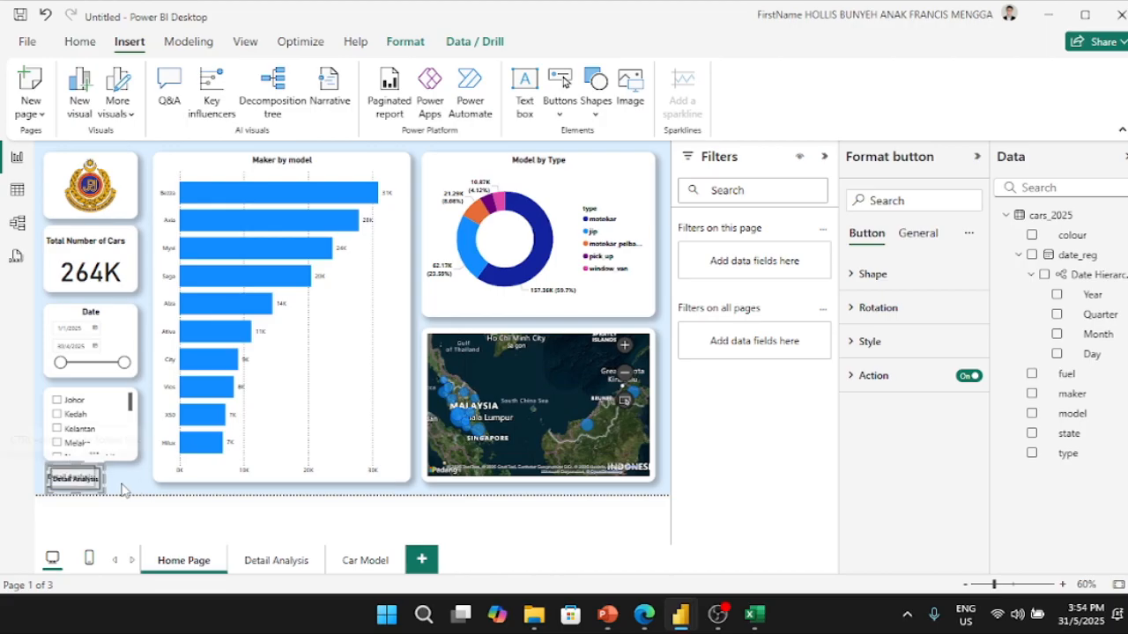
pyautogui.moveTo(95, 481)
pyautogui.mouseDown()
pyautogui.moveTo(154, 483)
pyautogui.moveTo(74, 483)
pyautogui.mouseUp()
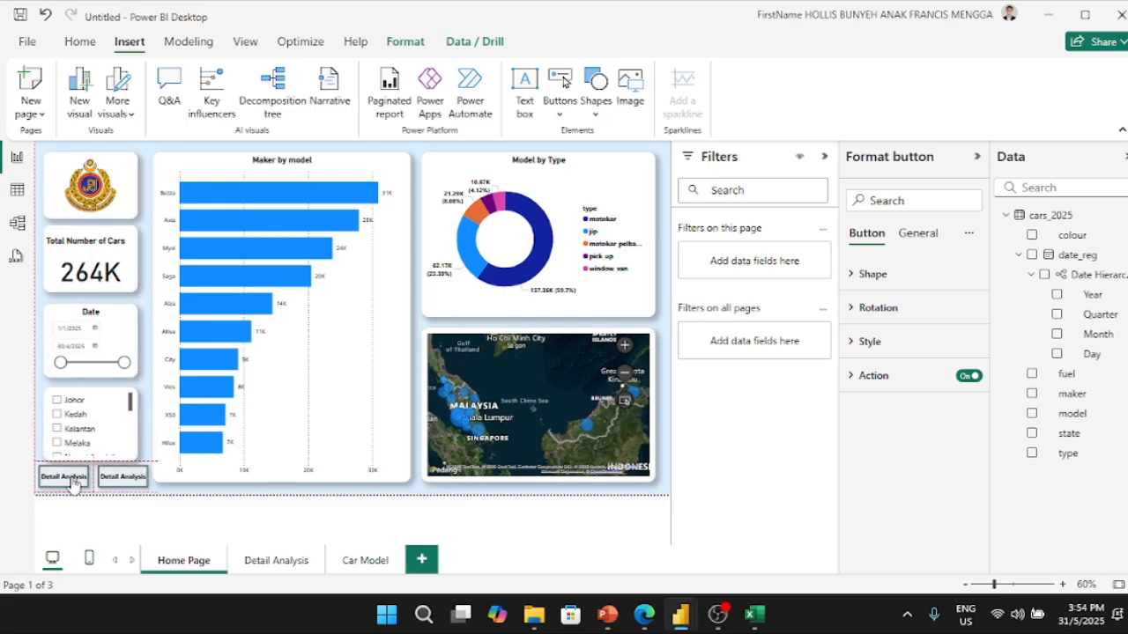
# - Set the second button's page navigation destination to Car Model
pyautogui.click(128, 487)
pyautogui.click(874, 375)
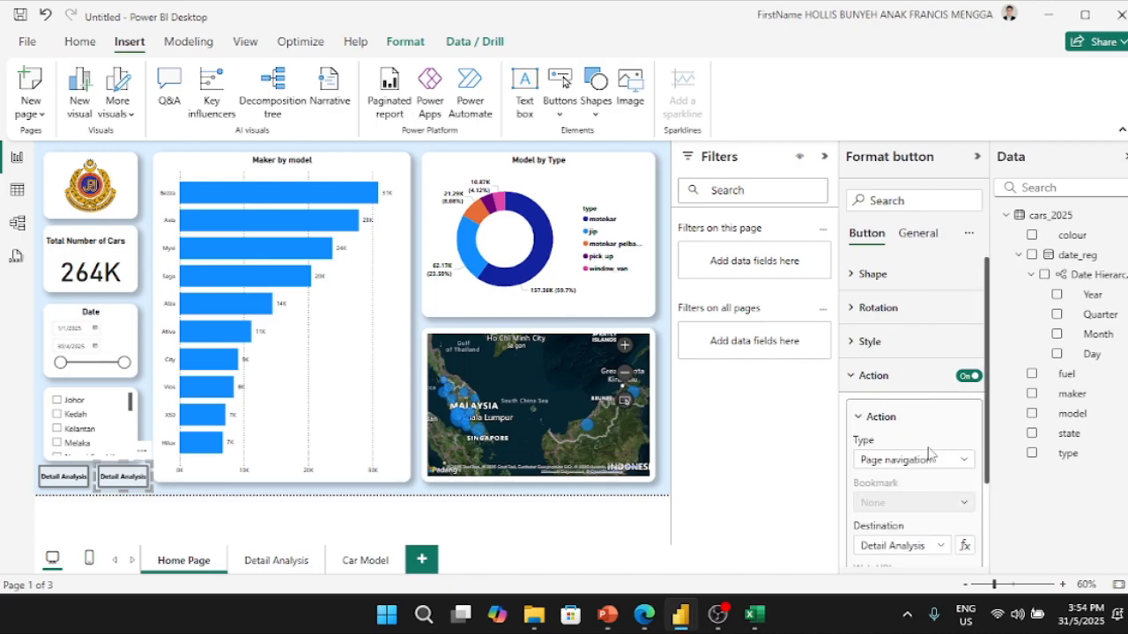
pyautogui.click(925, 459)
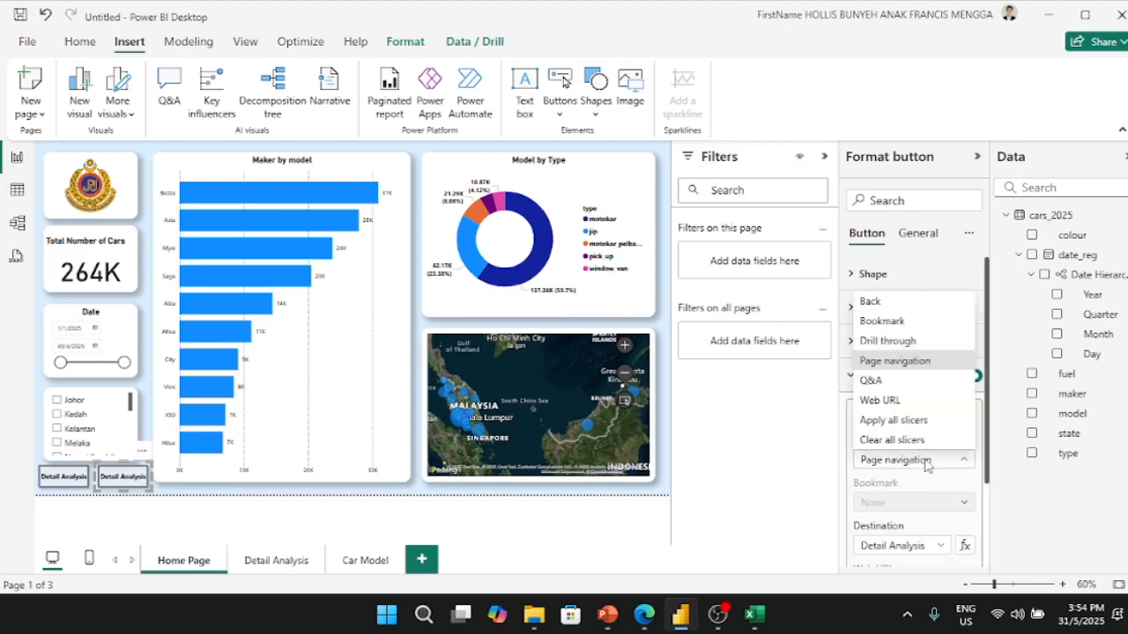
pyautogui.click(925, 550)
pyautogui.click(925, 545)
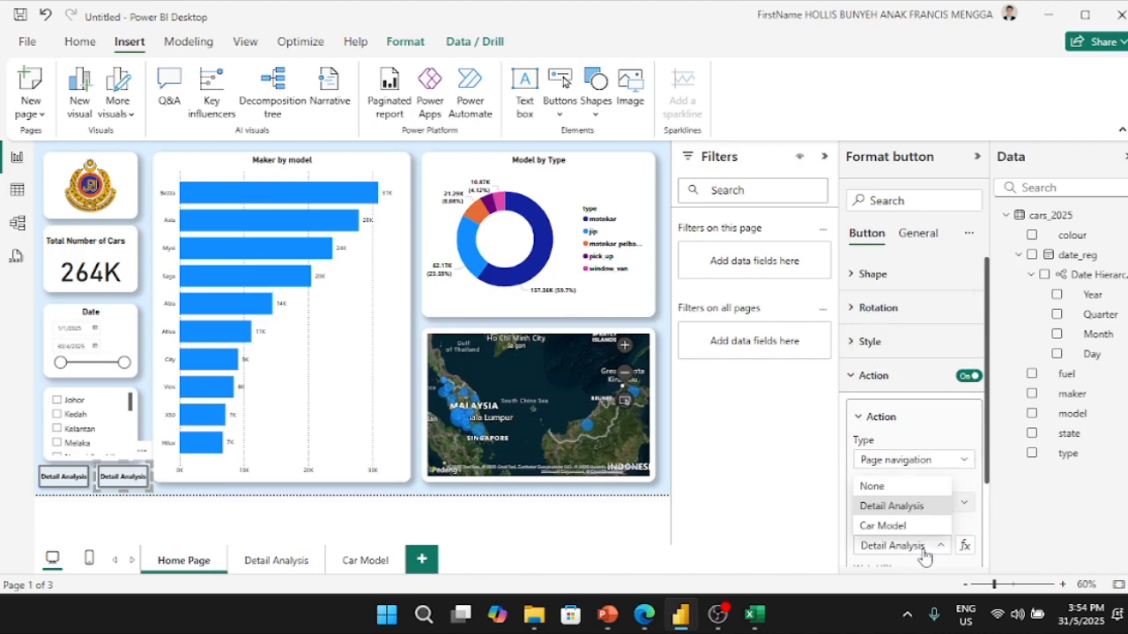
pyautogui.click(906, 526)
# - Change the second button's text to Car Model
pyautogui.click(867, 344)
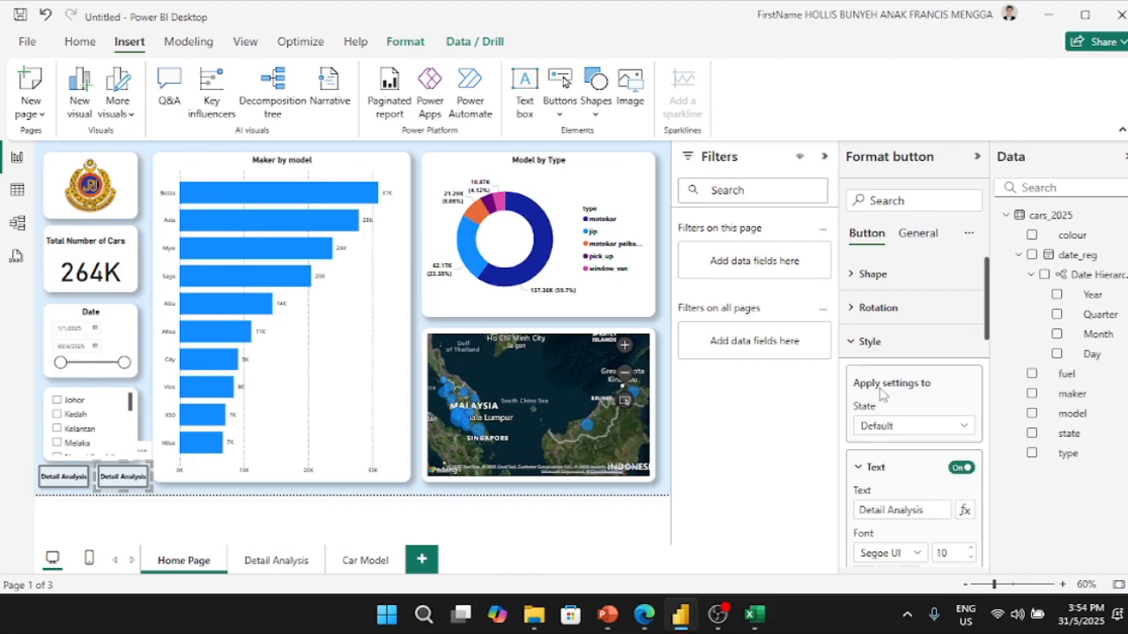
pyautogui.scroll(-3, 904, 520)
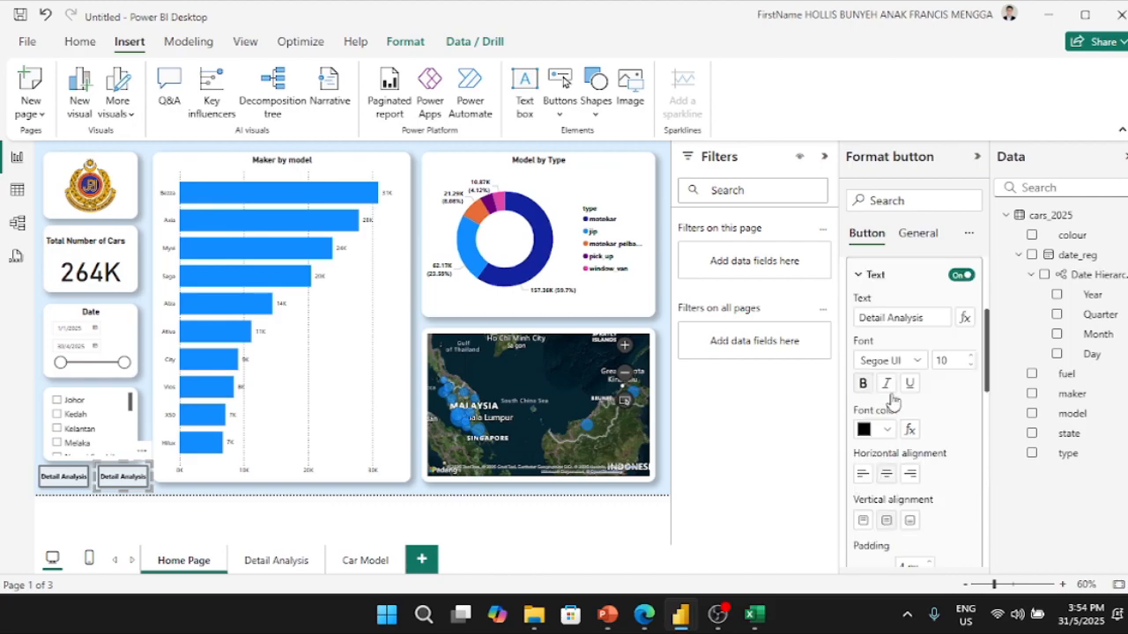
pyautogui.scroll(3, 891, 405)
pyautogui.scroll(-6, 899, 445)
pyautogui.scroll(5, 896, 499)
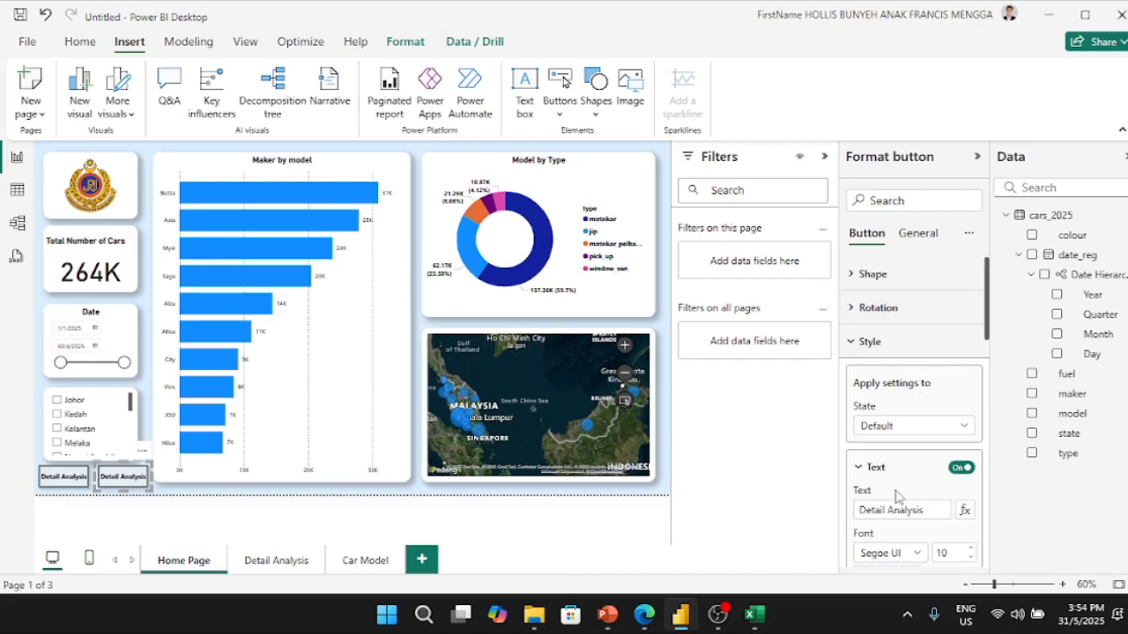
pyautogui.click(916, 508)
pyautogui.write('Car Model')
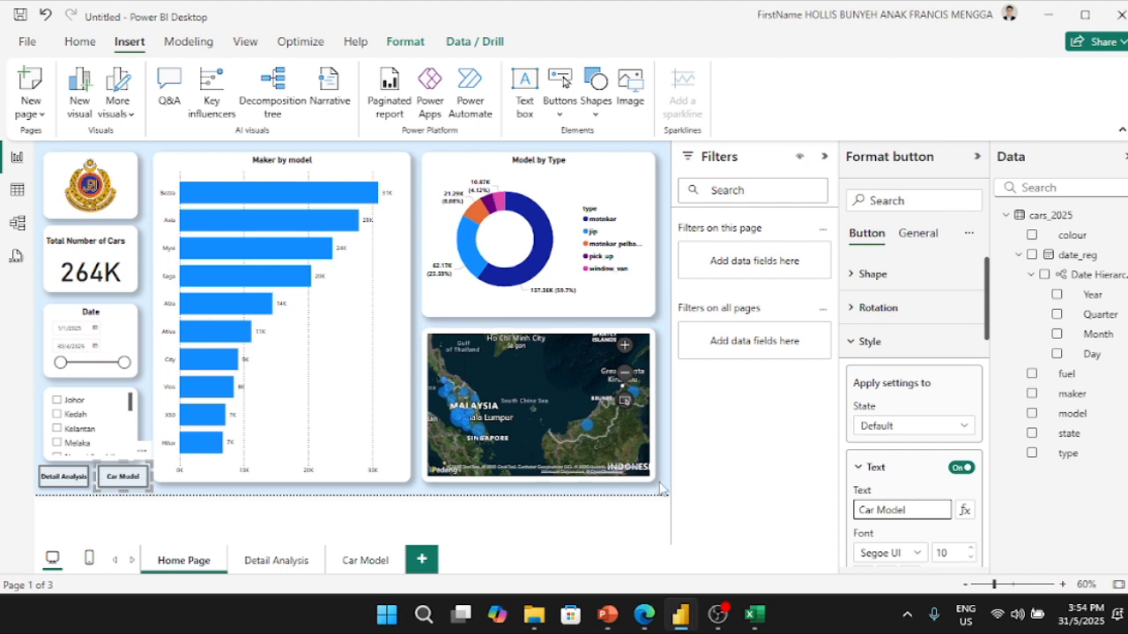
pyautogui.click(617, 527)
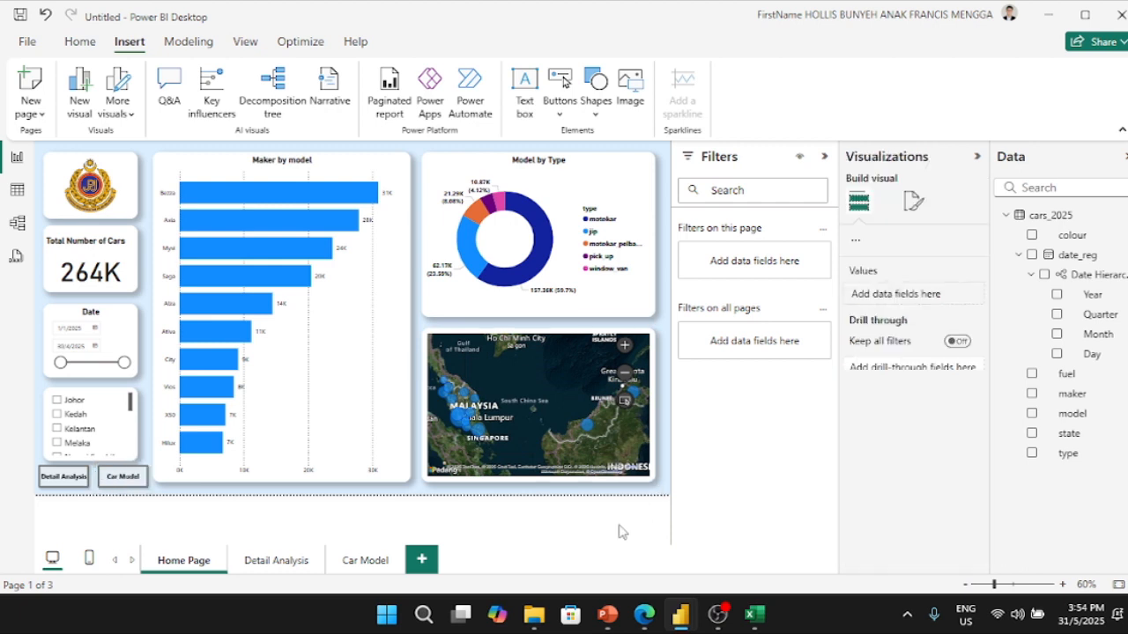
# - Test the page buttons by visiting Detail Analysis and Car Model, toggling Kedah in the state slicer, and returning to Home Page
pyautogui.keyDown('ctrl'); pyautogui.click(64, 481); pyautogui.keyUp('ctrl')
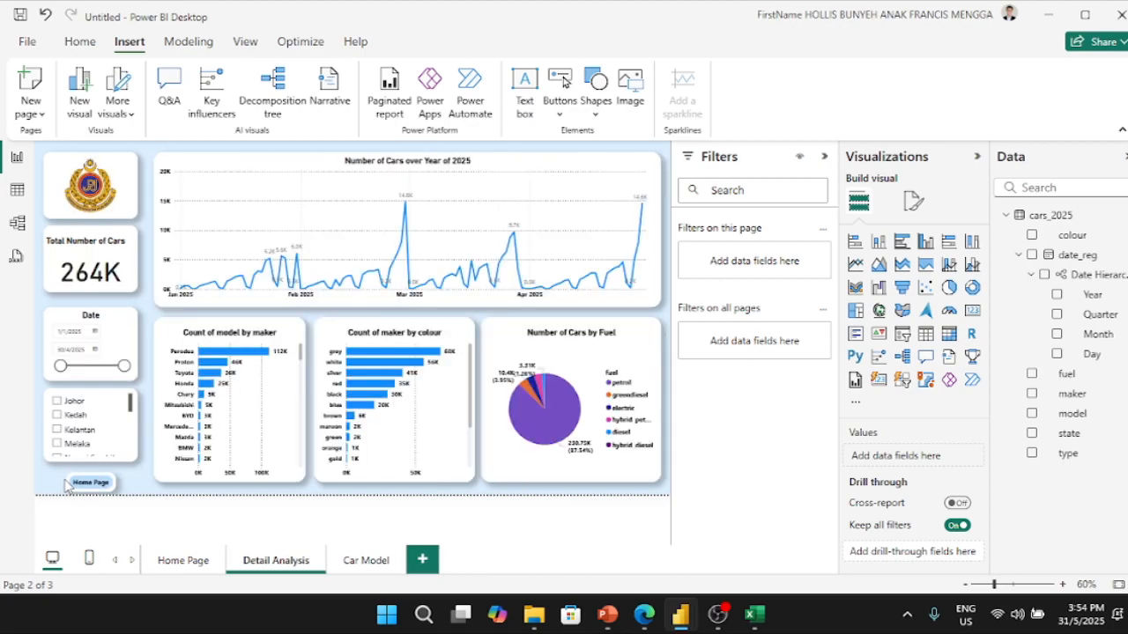
pyautogui.click(81, 485)
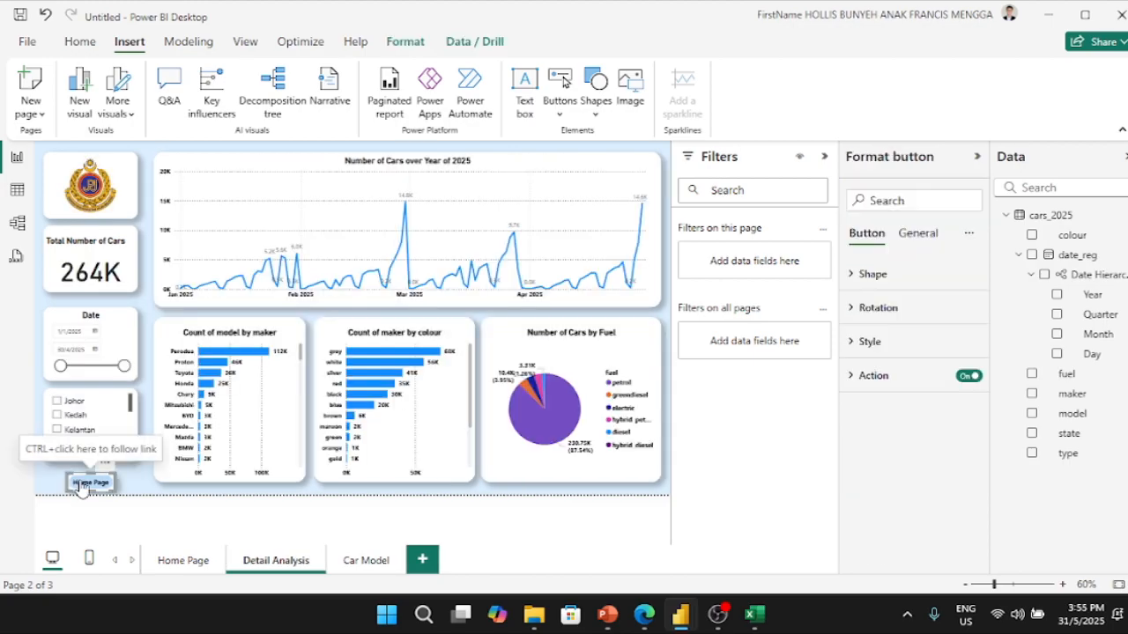
pyautogui.keyDown('ctrl'); pyautogui.click(80, 485); pyautogui.keyUp('ctrl')
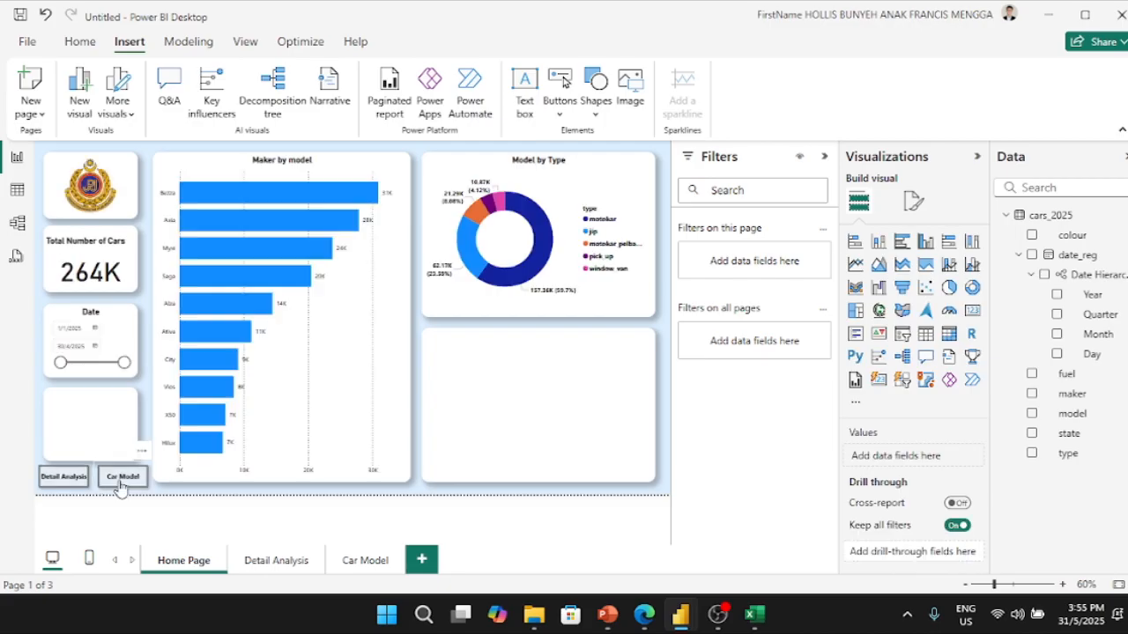
pyautogui.keyDown('ctrl'); pyautogui.click(120, 484); pyautogui.keyUp('ctrl')
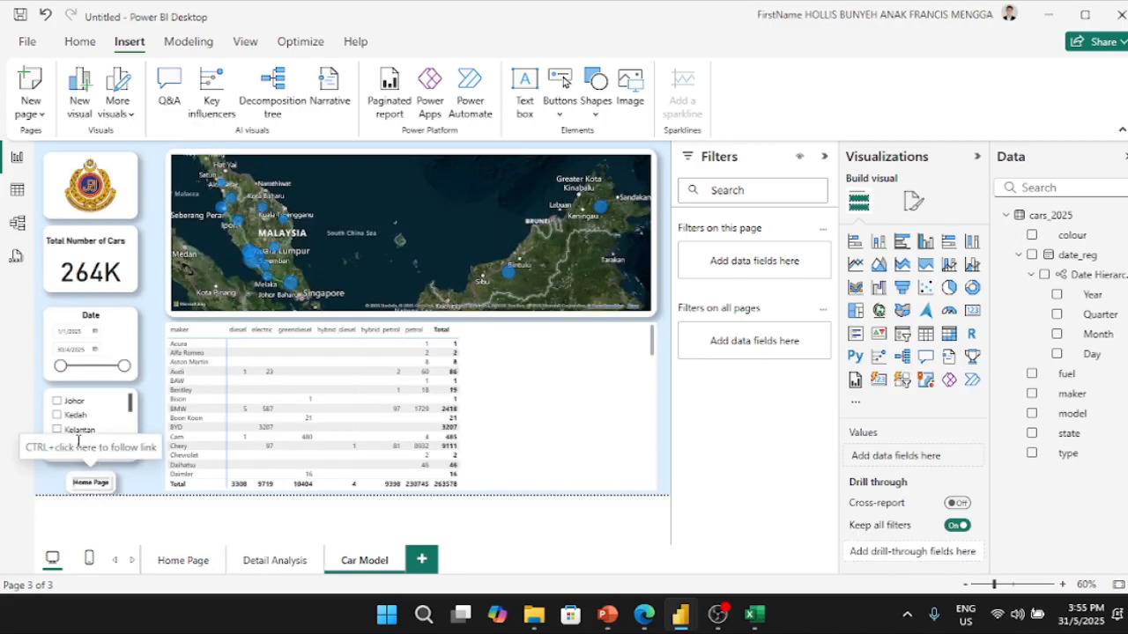
pyautogui.click(59, 415)
pyautogui.click(58, 416)
pyautogui.keyDown('ctrl'); pyautogui.click(84, 491); pyautogui.keyUp('ctrl')
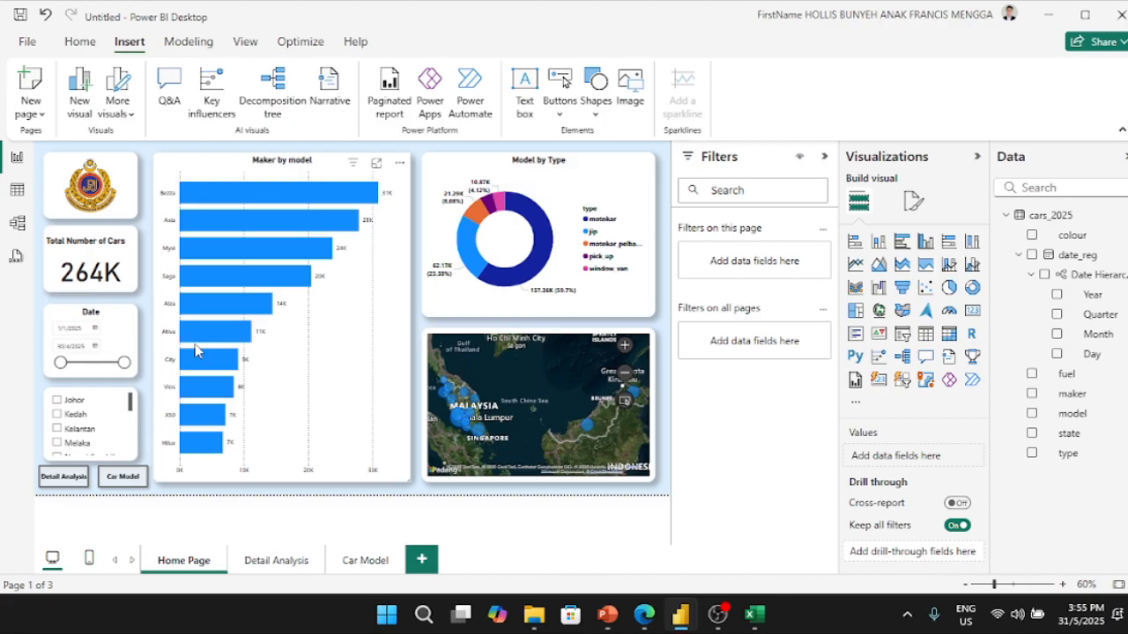
# - Start publishing the report and save the file as Car Analysis in Malaysia 2025 in the Power BI folder
pyautogui.click(79, 41)
pyautogui.click(905, 88)
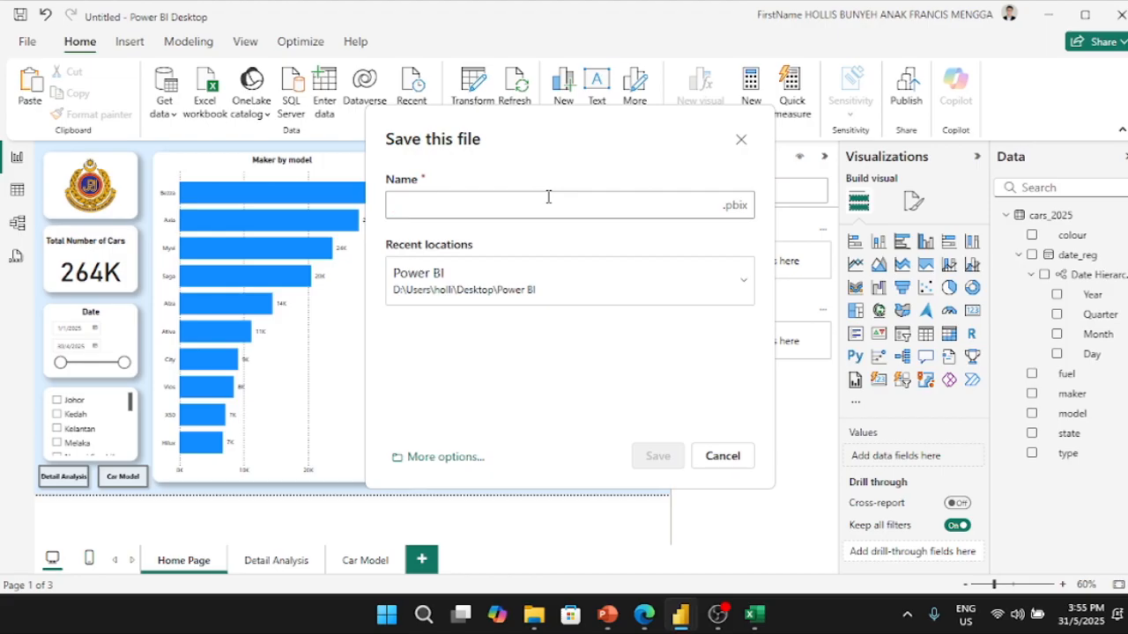
pyautogui.write('M')
pyautogui.press('BackSpace')
pyautogui.write('Car Analysis in Malaysia 2025')
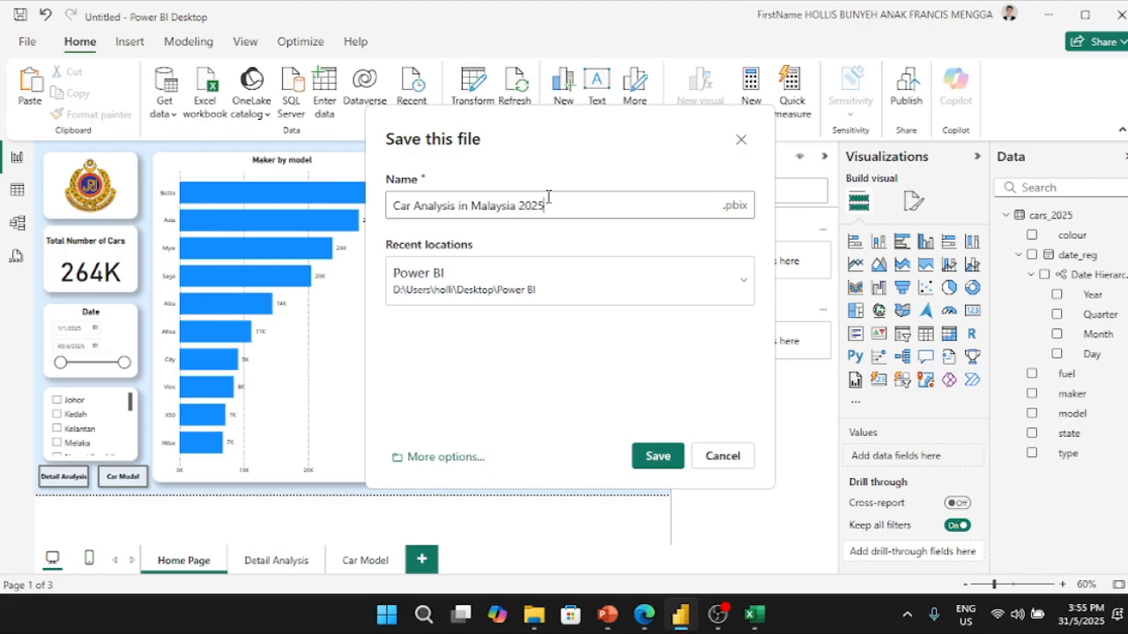
pyautogui.click(656, 455)
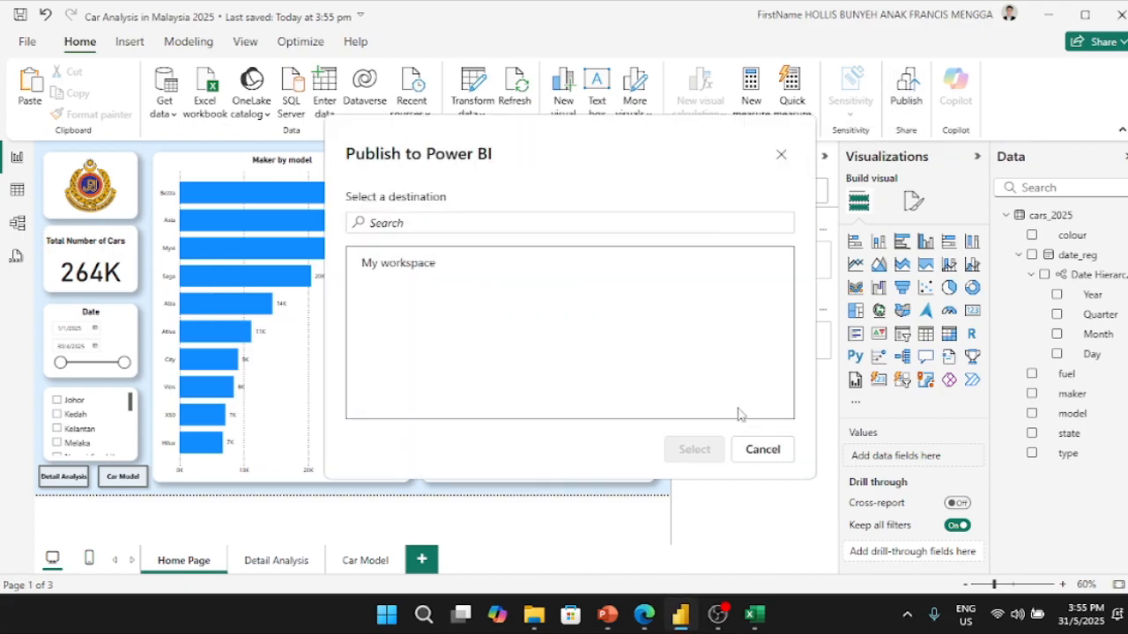
# - Publish the report to My workspace and open the published report in the browser
pyautogui.click(480, 265)
pyautogui.click(695, 445)
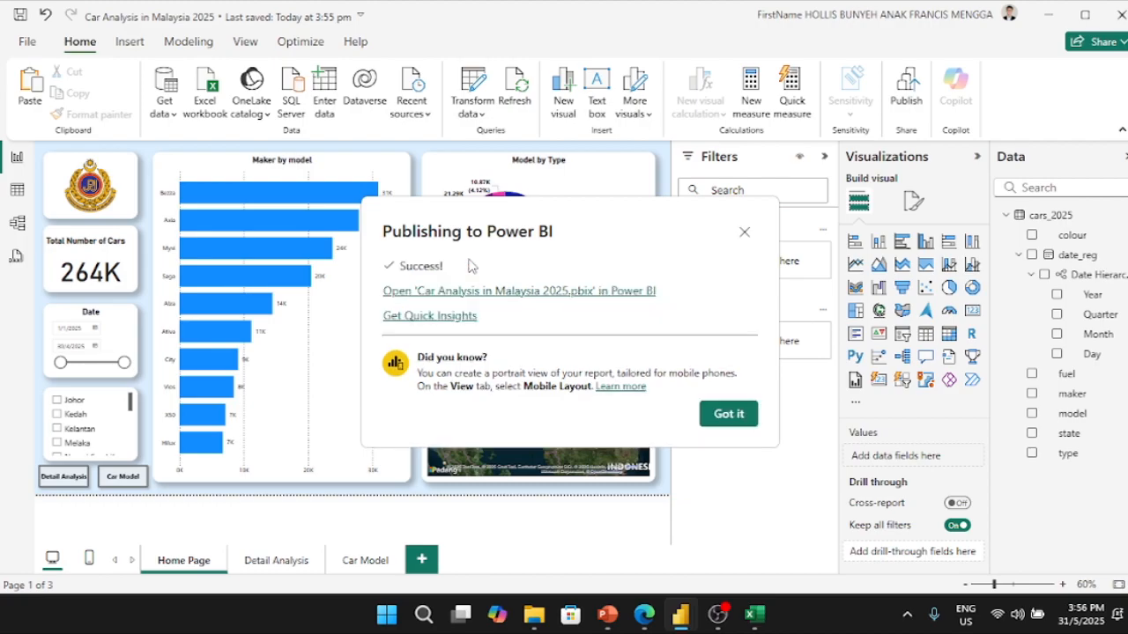
pyautogui.click(459, 291)
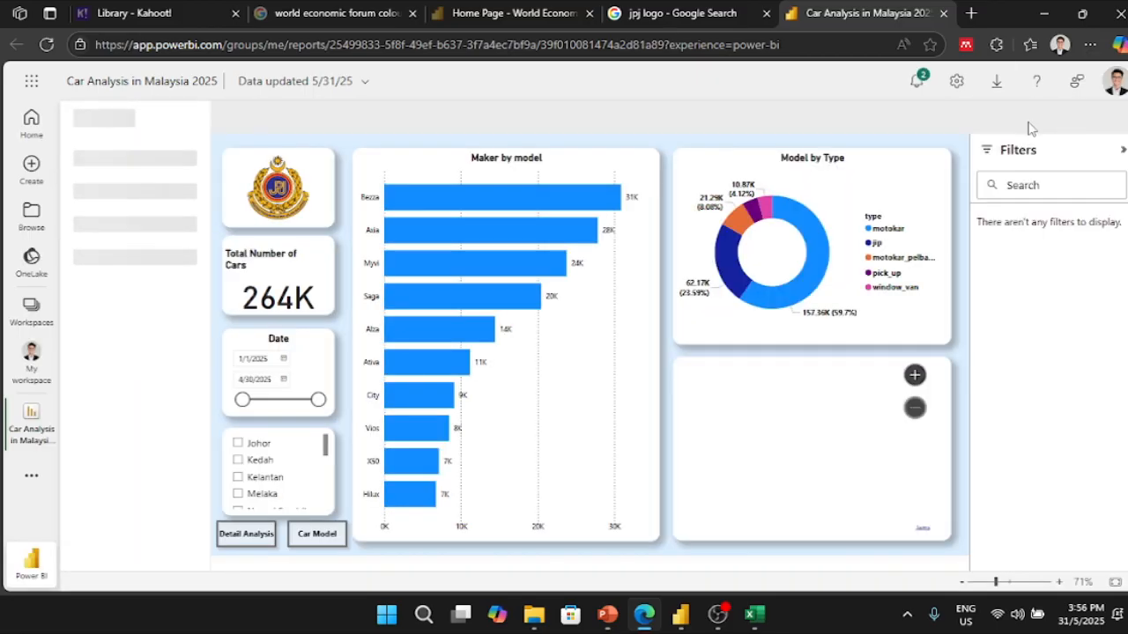
# - Fit the published report to width and show it in full screen with the Filters pane collapsed
pyautogui.click(1033, 124)
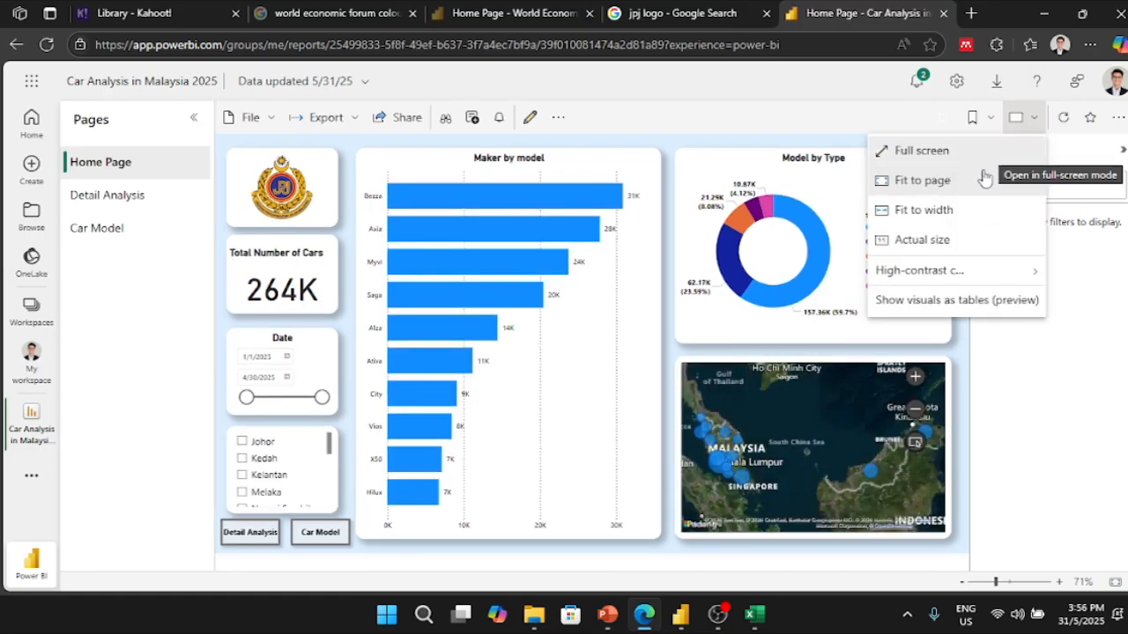
pyautogui.click(968, 213)
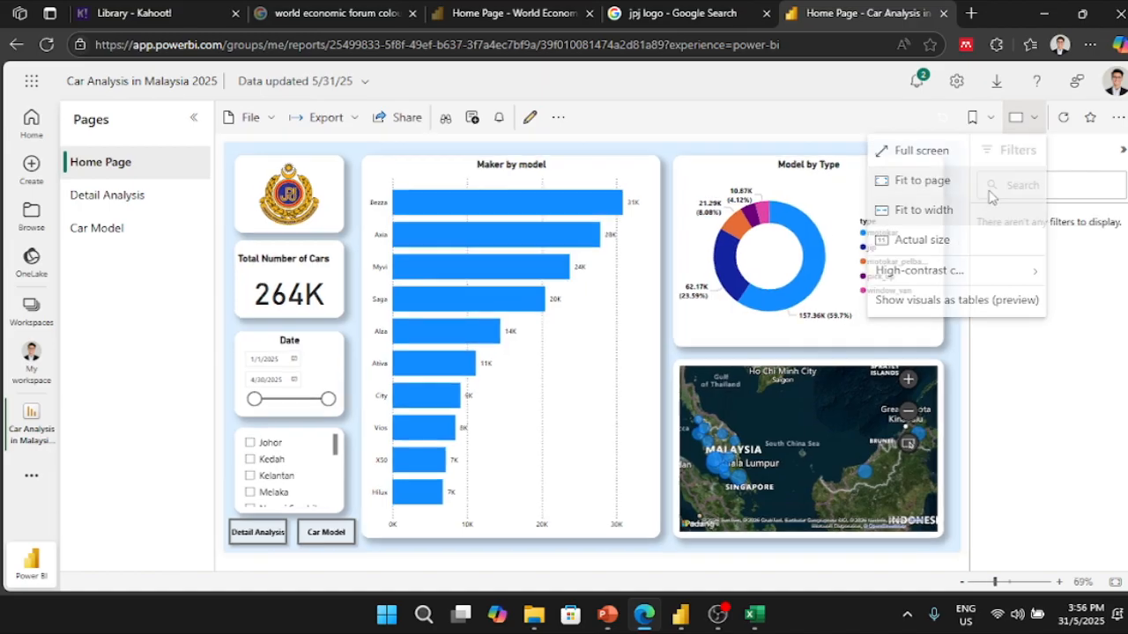
pyautogui.click(1037, 122)
pyautogui.click(1012, 151)
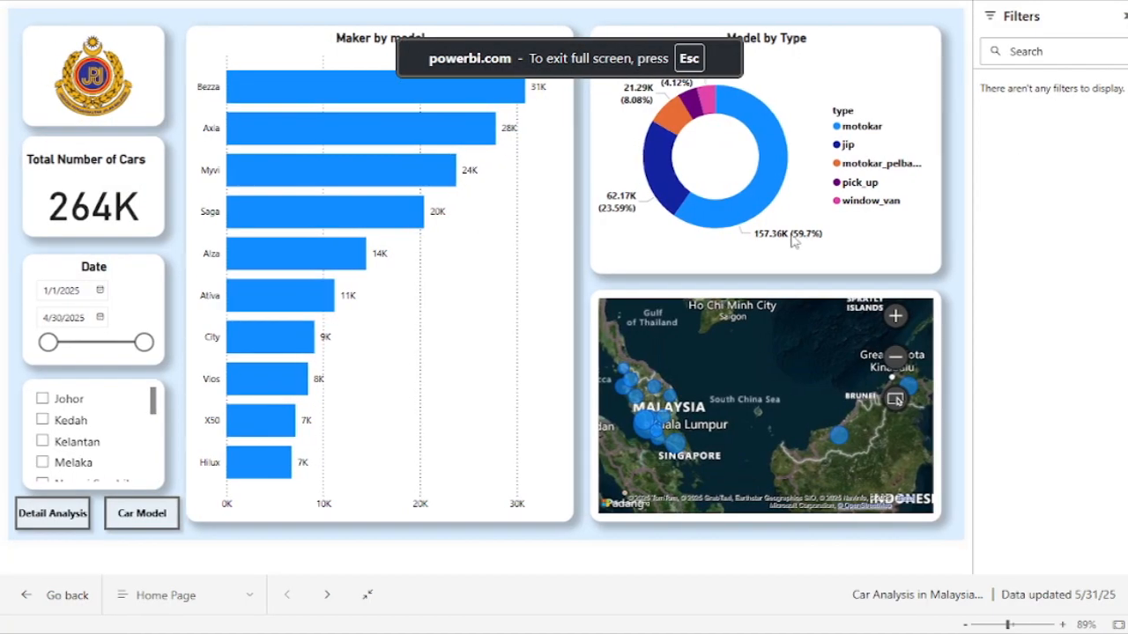
pyautogui.click(1121, 19)
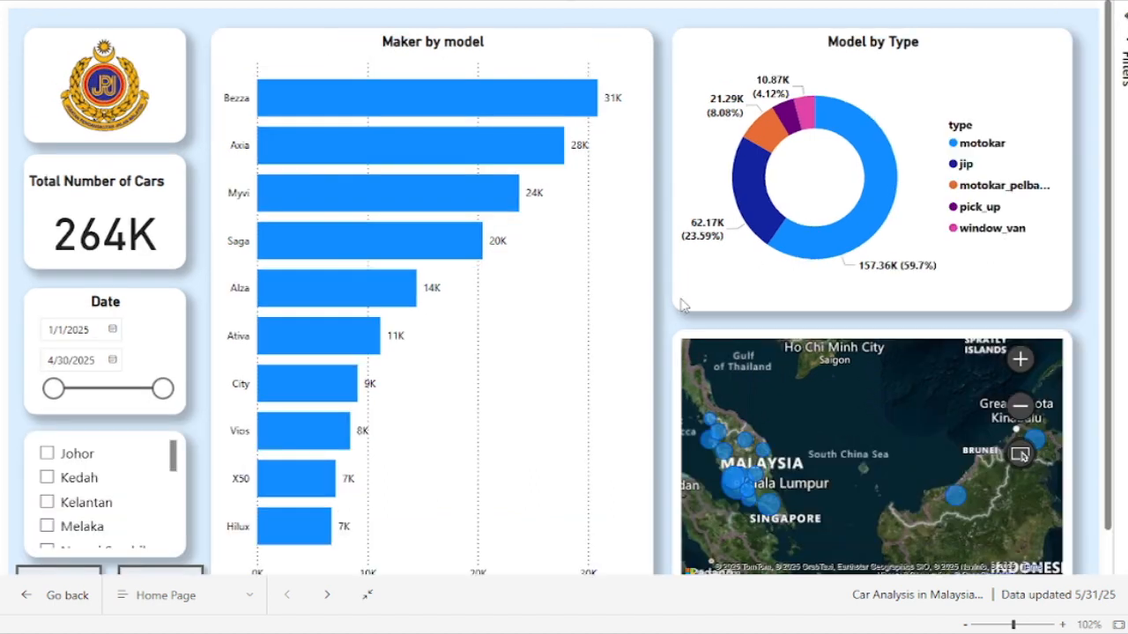
# - Test the published report's buttons by going to Detail Analysis and back to Home Page
pyautogui.click(88, 582)
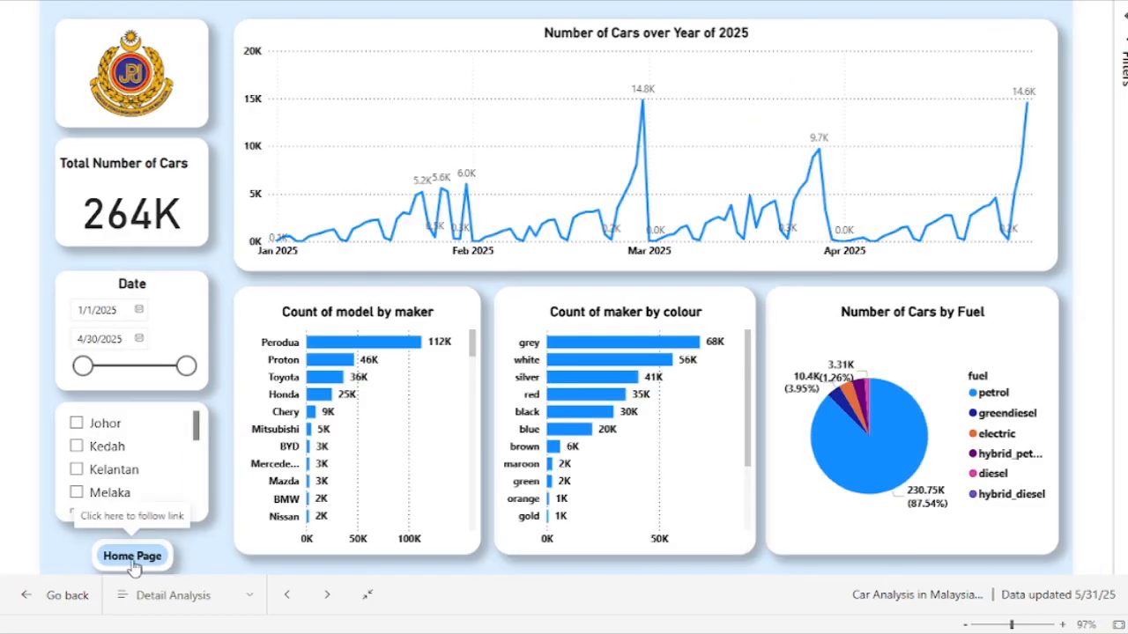
pyautogui.click(133, 557)
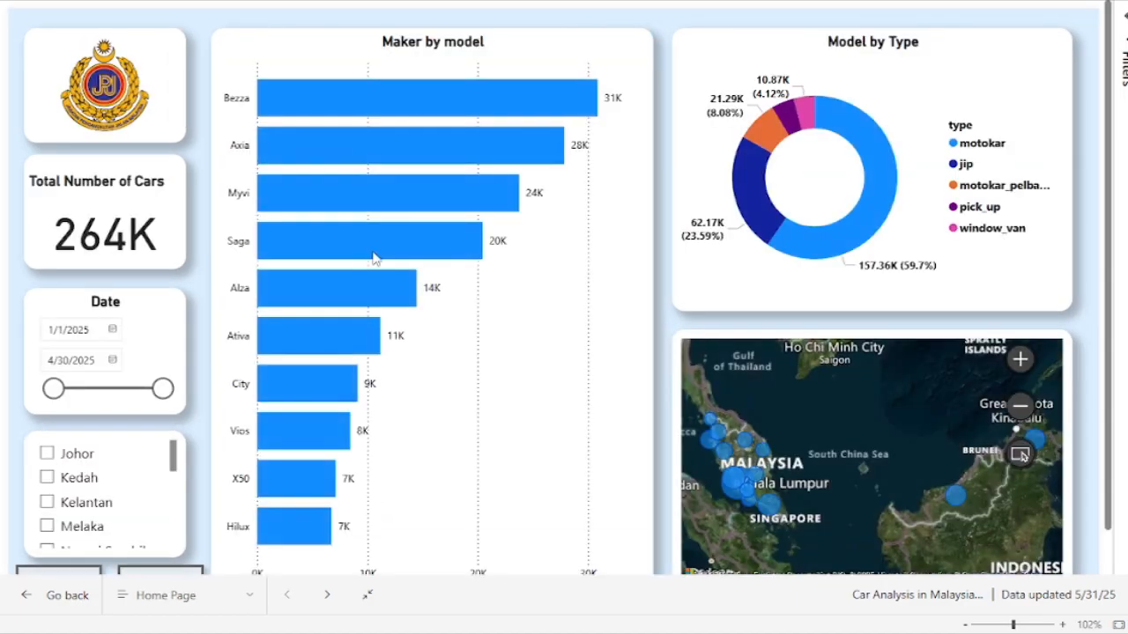
# - Test cross-filtering with the Alza bar and the motokar segment, try the date slider, and open the list of report pages
pyautogui.click(348, 282)
pyautogui.click(348, 282)
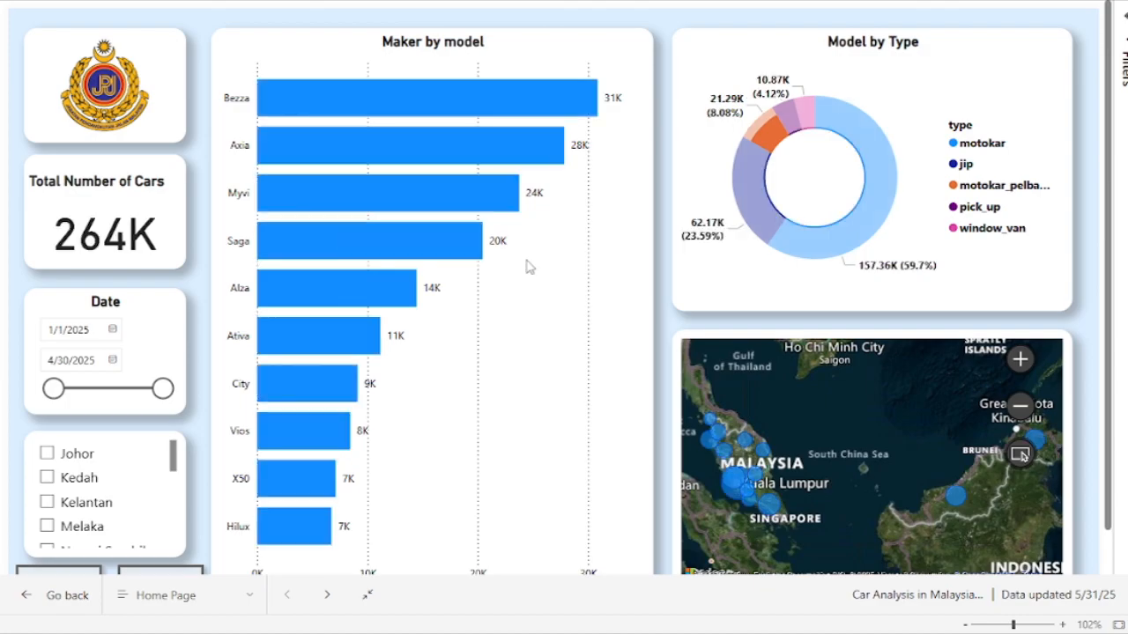
pyautogui.click(880, 157)
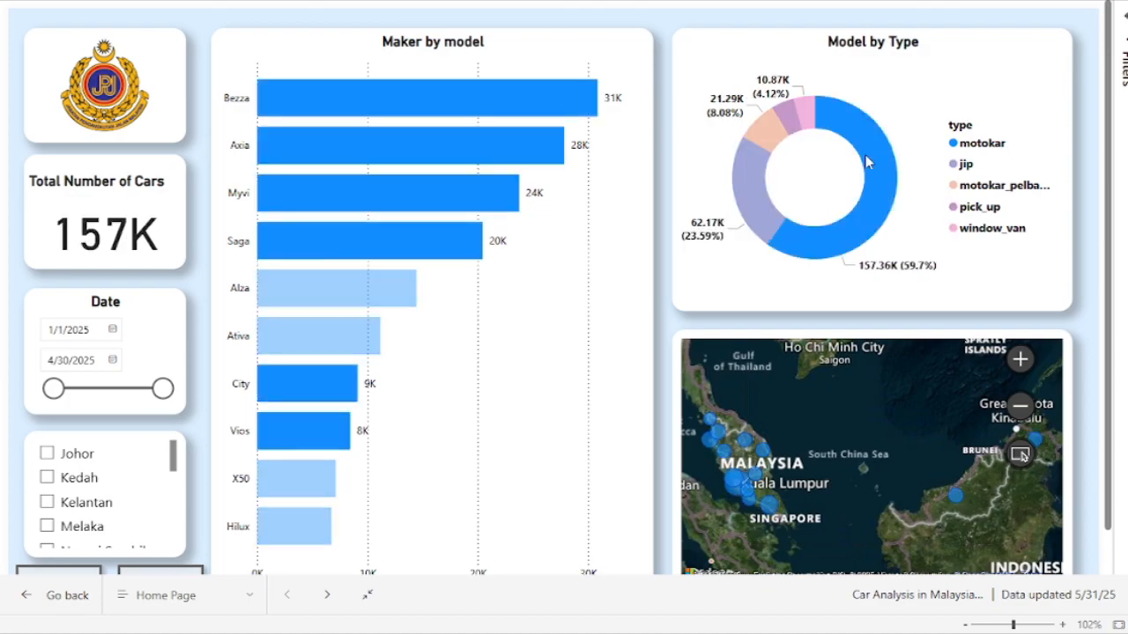
pyautogui.click(880, 157)
pyautogui.moveTo(55, 390)
pyautogui.mouseDown()
pyautogui.moveTo(120, 394)
pyautogui.moveTo(41, 401)
pyautogui.mouseUp()
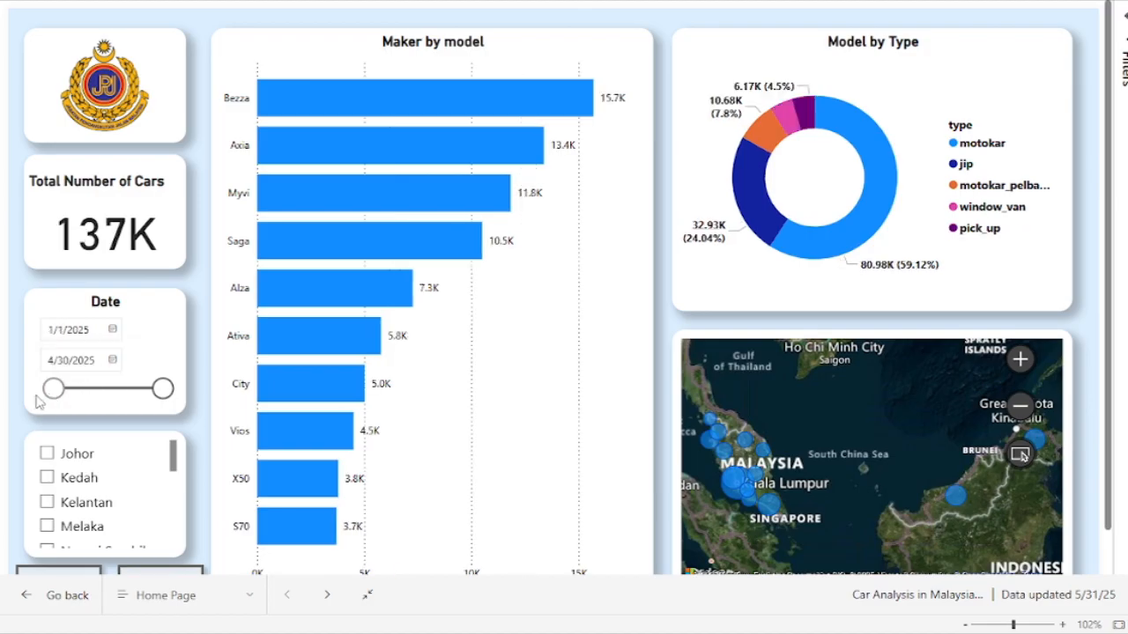
pyautogui.click(193, 583)
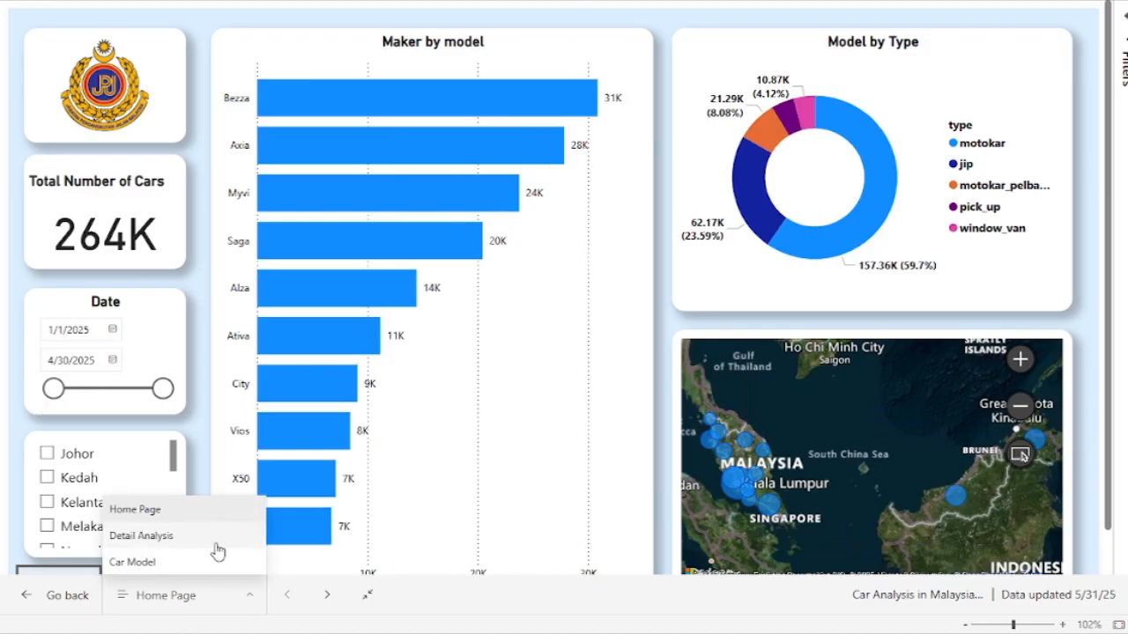